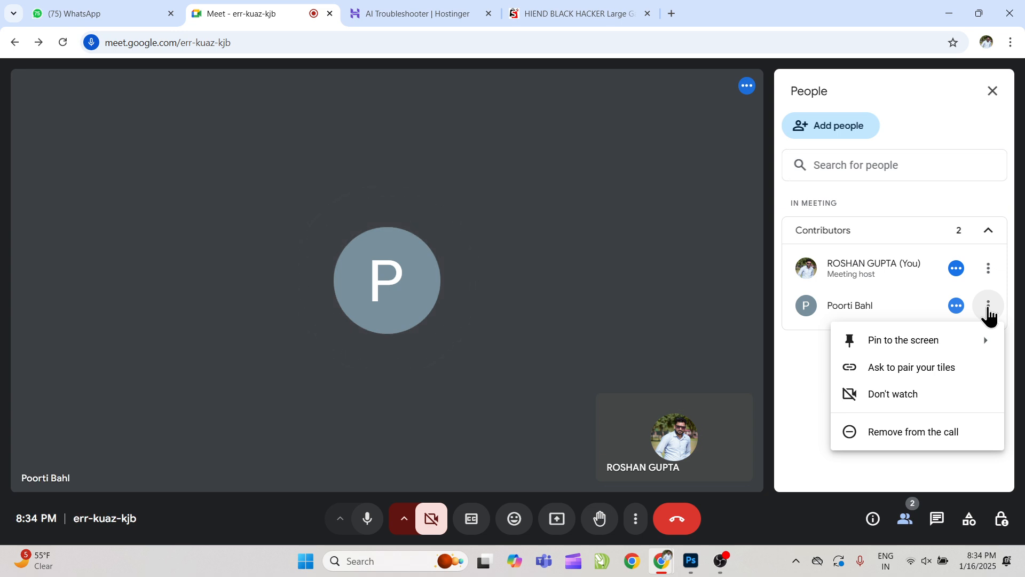
# Step: Open and close the participant options in the Meet call
pyautogui.click(990, 314)
pyautogui.click(990, 275)
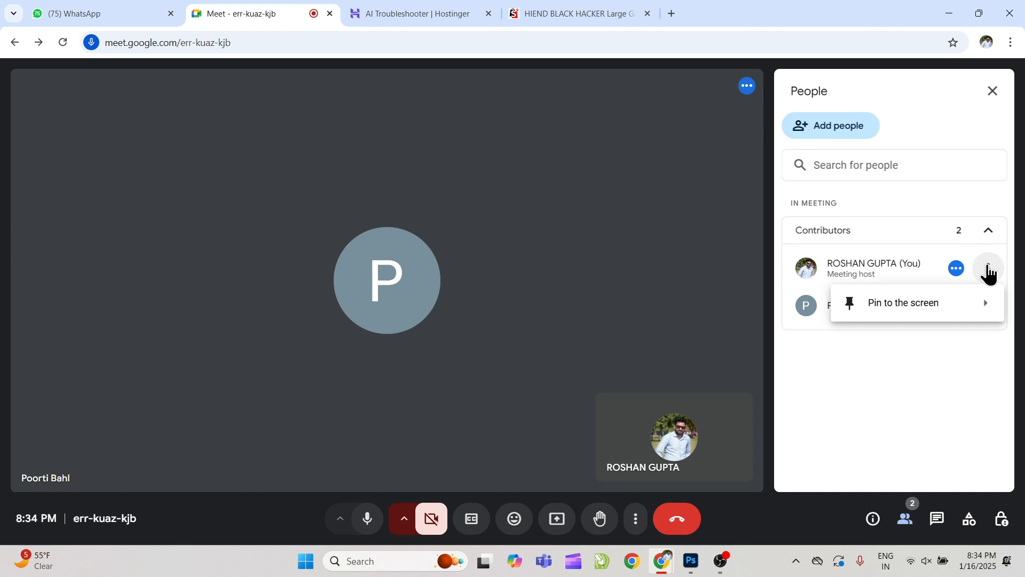
pyautogui.click(723, 416)
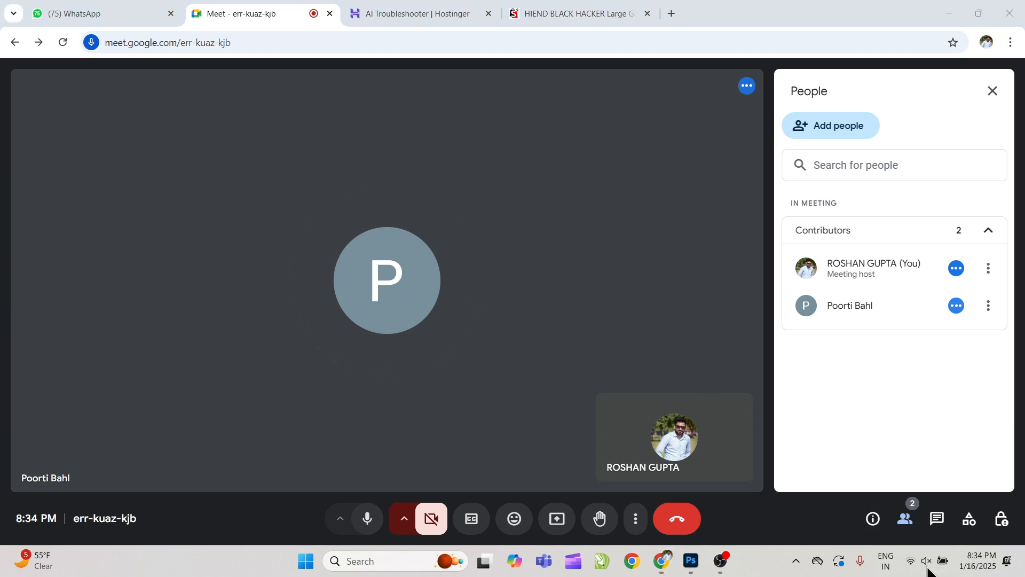
# Step: Turn the system volume up to maximum from Windows quick settings
pyautogui.click(913, 558)
pyautogui.click(923, 477)
pyautogui.moveTo(926, 489); pyautogui.dragTo(1007, 485)
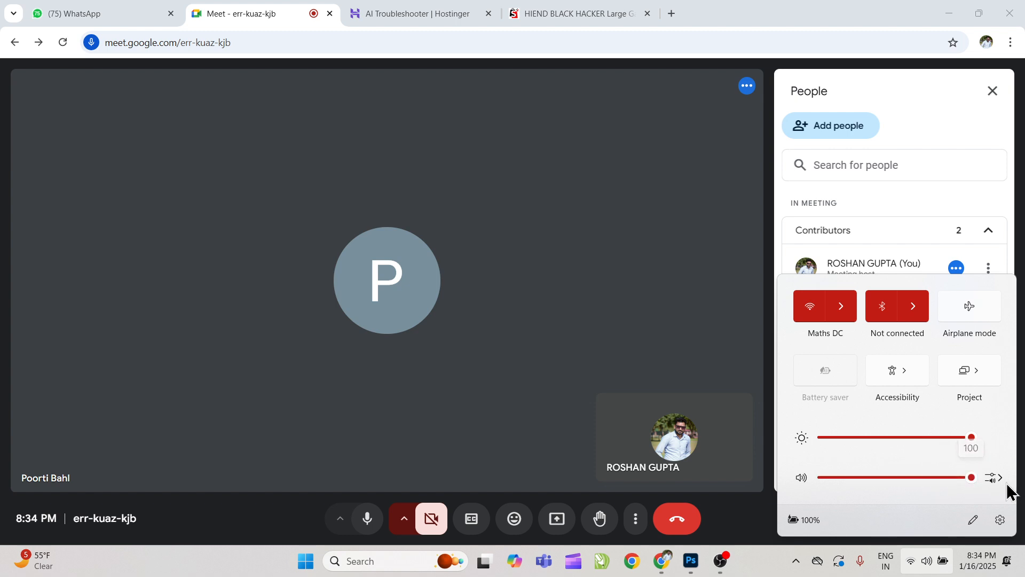
pyautogui.click(681, 328)
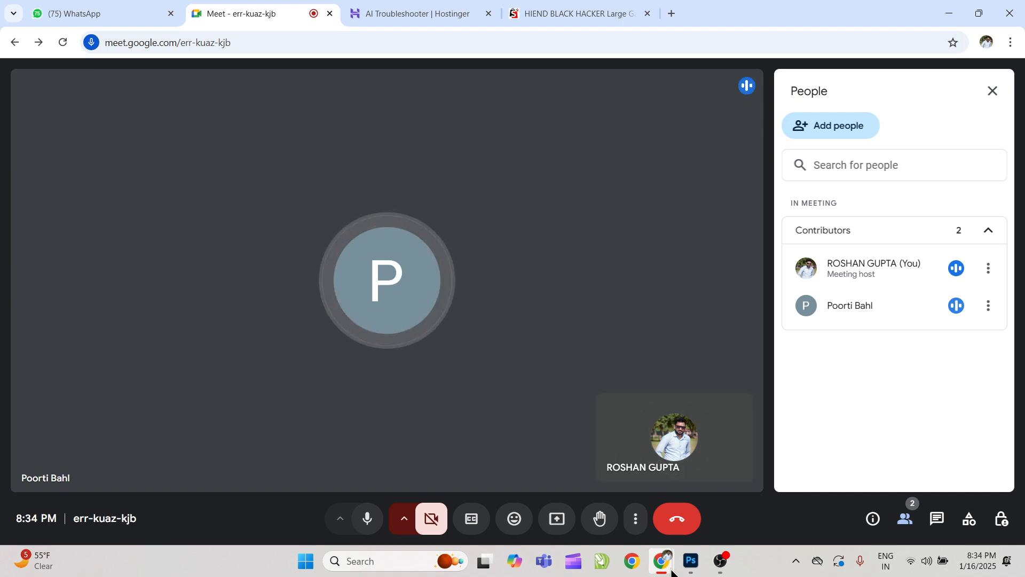
# Step: Select the Shipxee shop's web address, then return to Meet and open the present chooser
pyautogui.moveTo(672, 572)
pyautogui.click(685, 507)
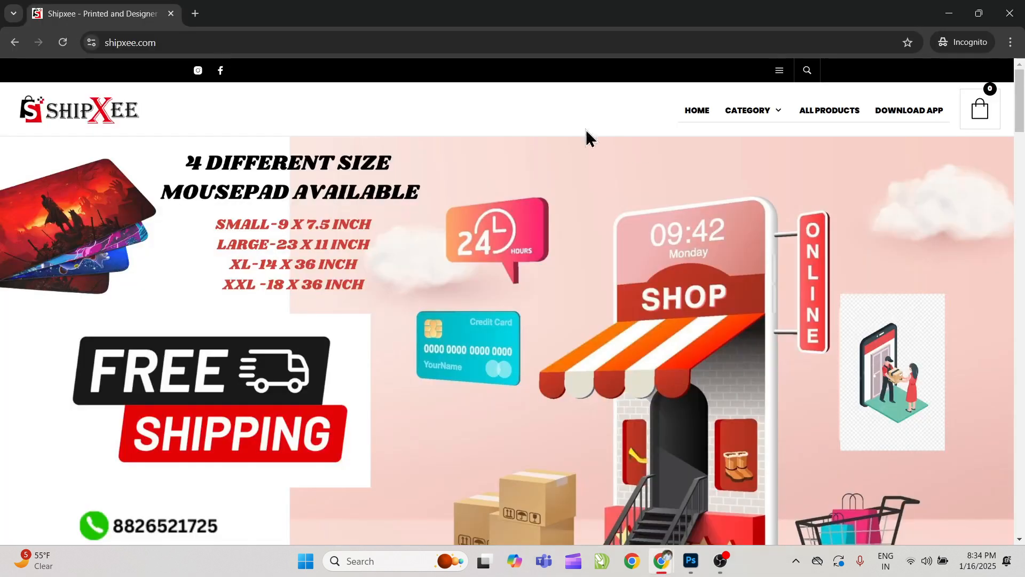
pyautogui.click(465, 39)
pyautogui.hotkey('alt', 'Tab')
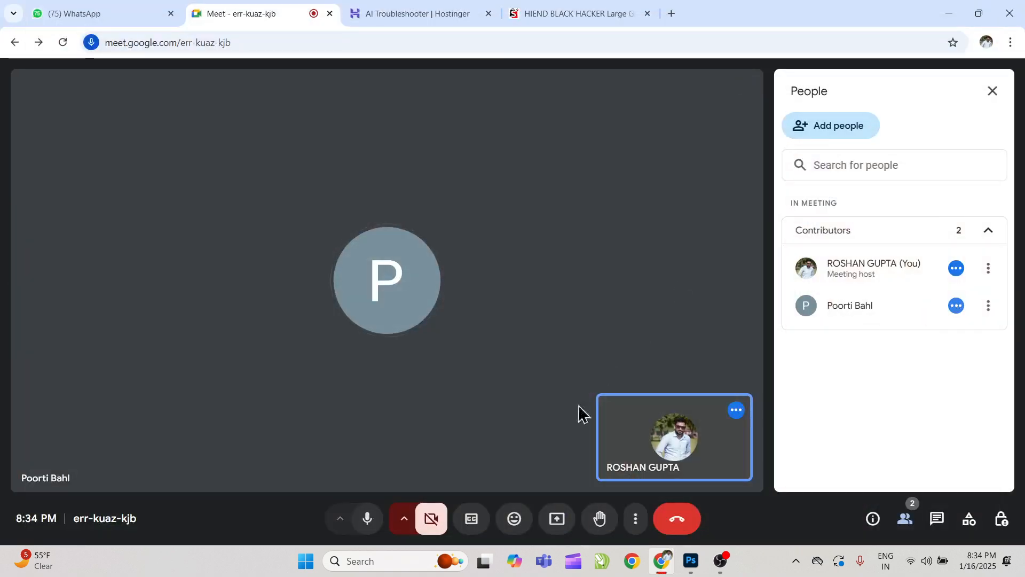
pyautogui.click(557, 518)
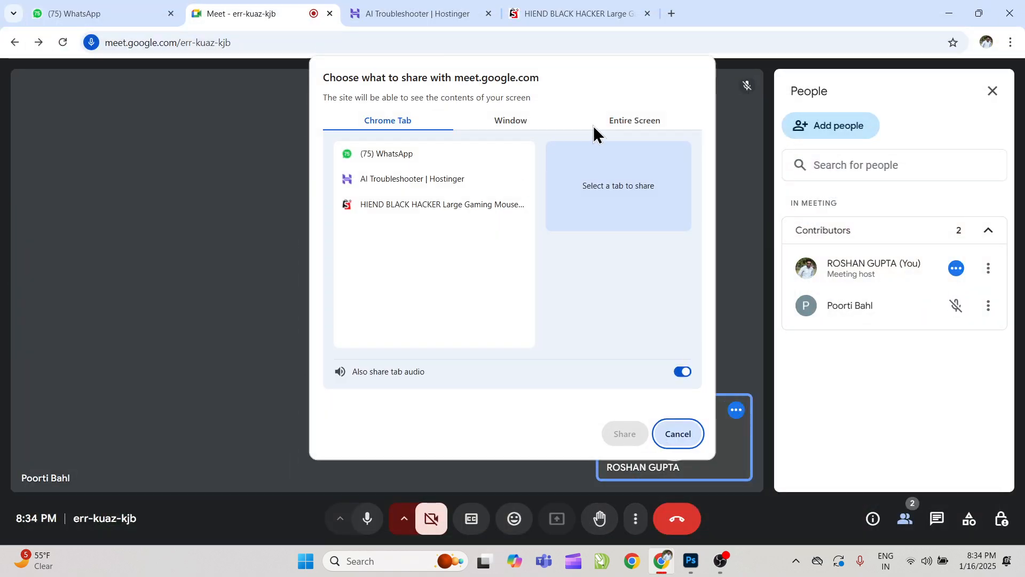
# Step: Present the entire screen to the Meet call
pyautogui.click(595, 128)
pyautogui.click(421, 224)
pyautogui.click(628, 438)
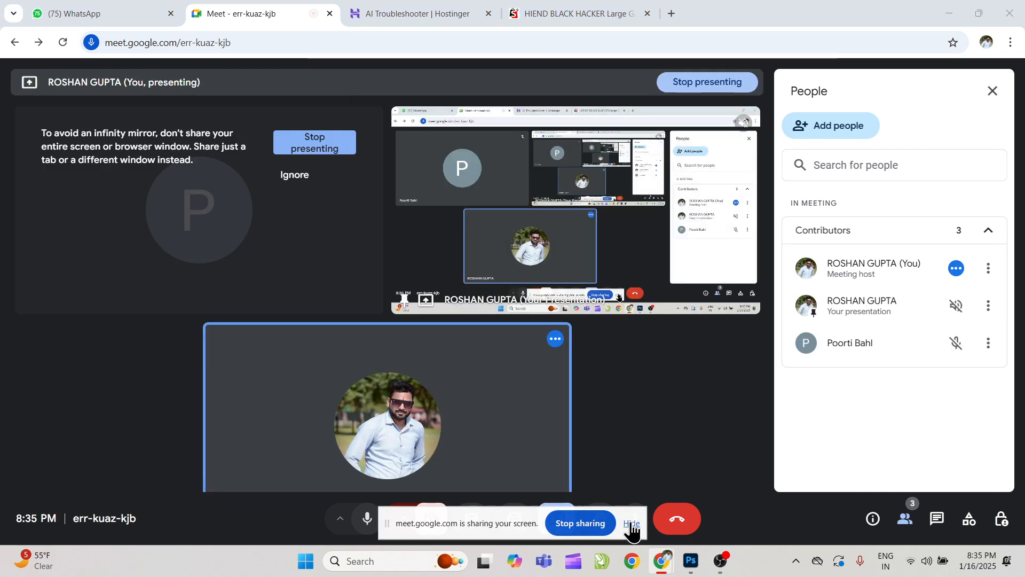
# Step: Dismiss the sharing notice and infinity-mirror warning, close the participant list, and switch to Photoshop
pyautogui.click(631, 524)
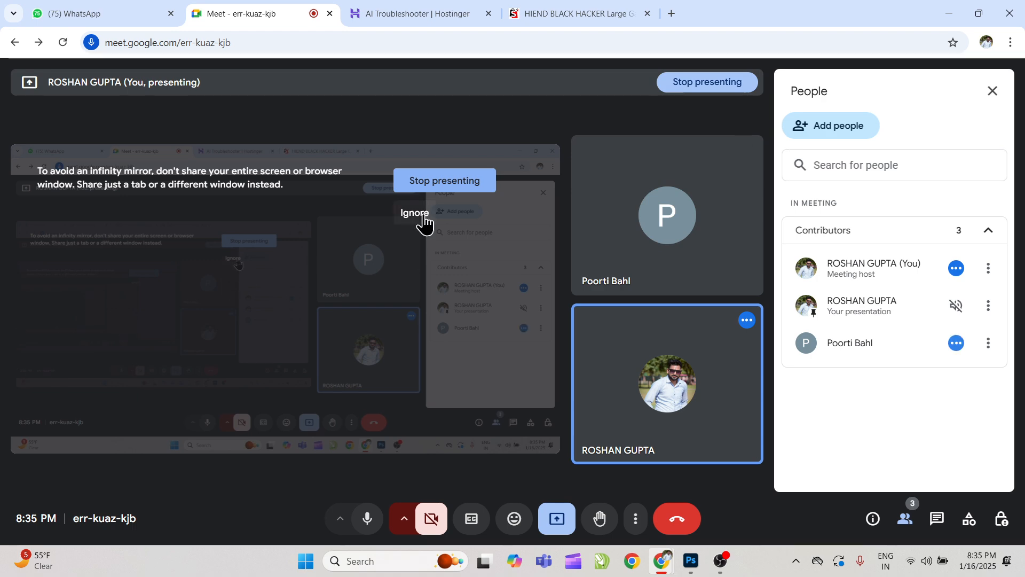
pyautogui.click(425, 223)
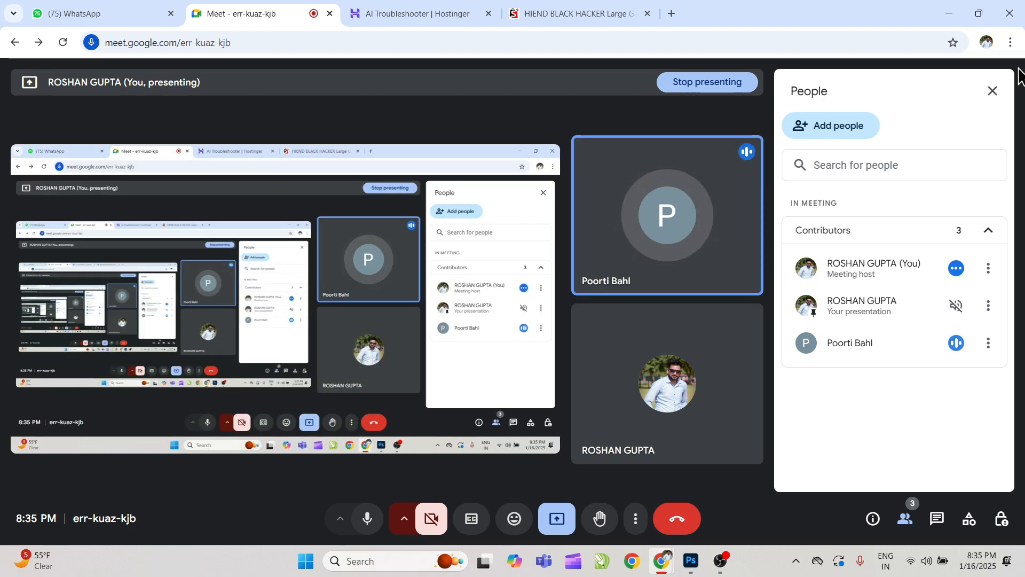
pyautogui.click(992, 92)
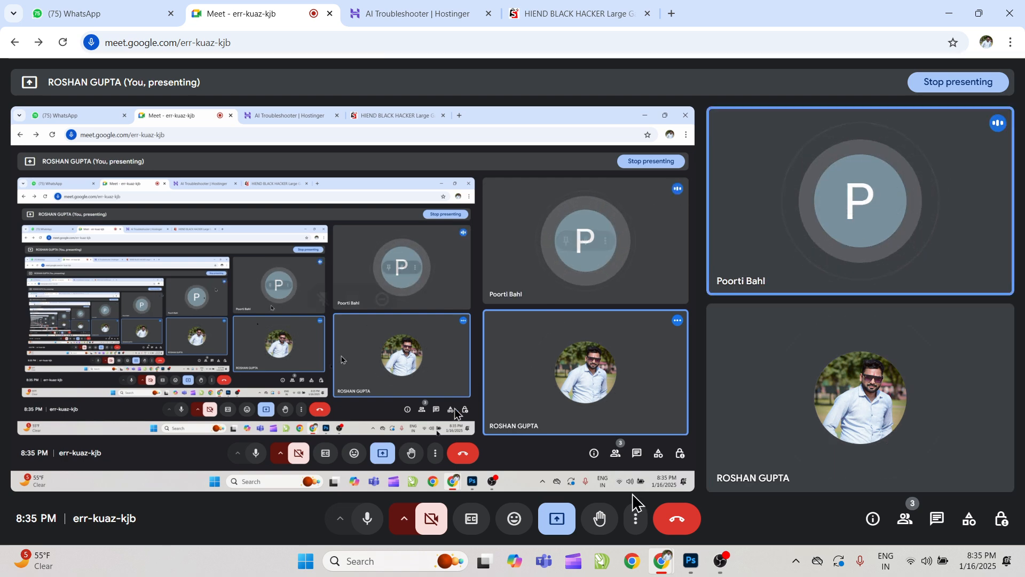
pyautogui.click(689, 561)
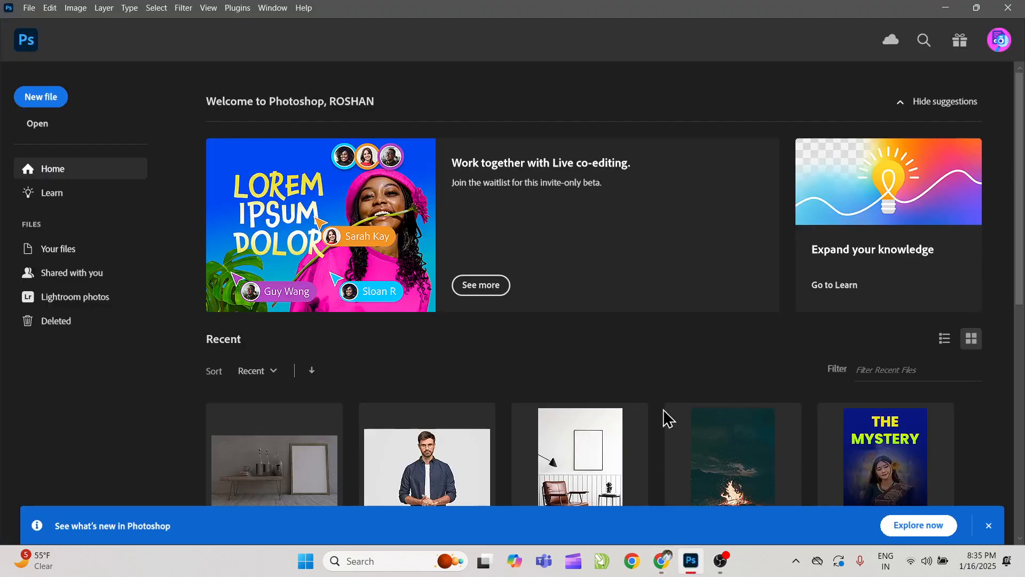
# Step: Create a 1920 × 1080 px, 72 ppi Film & Video document named '3rd Class'
pyautogui.hotkey('ctrl', 'n')
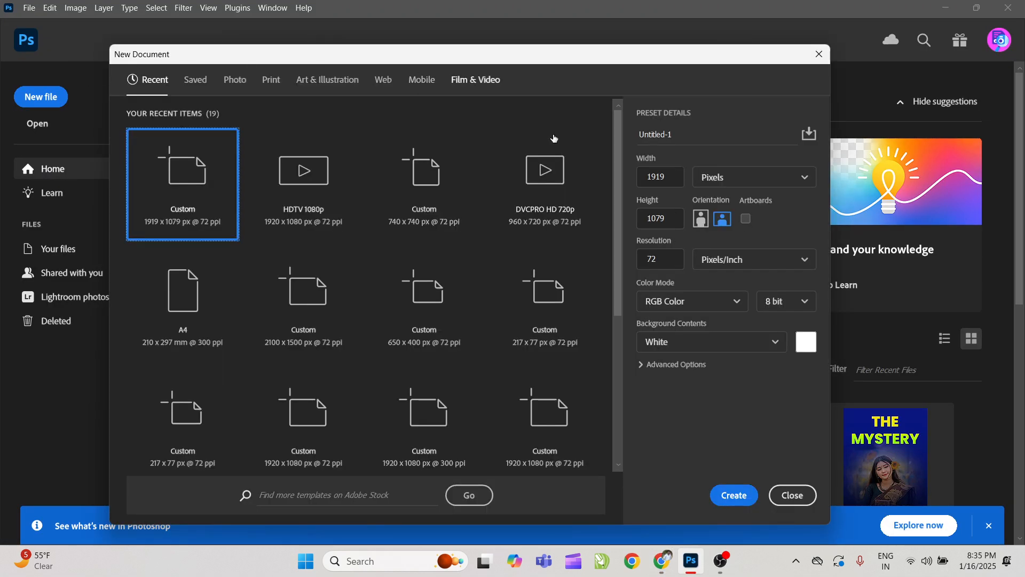
pyautogui.click(462, 79)
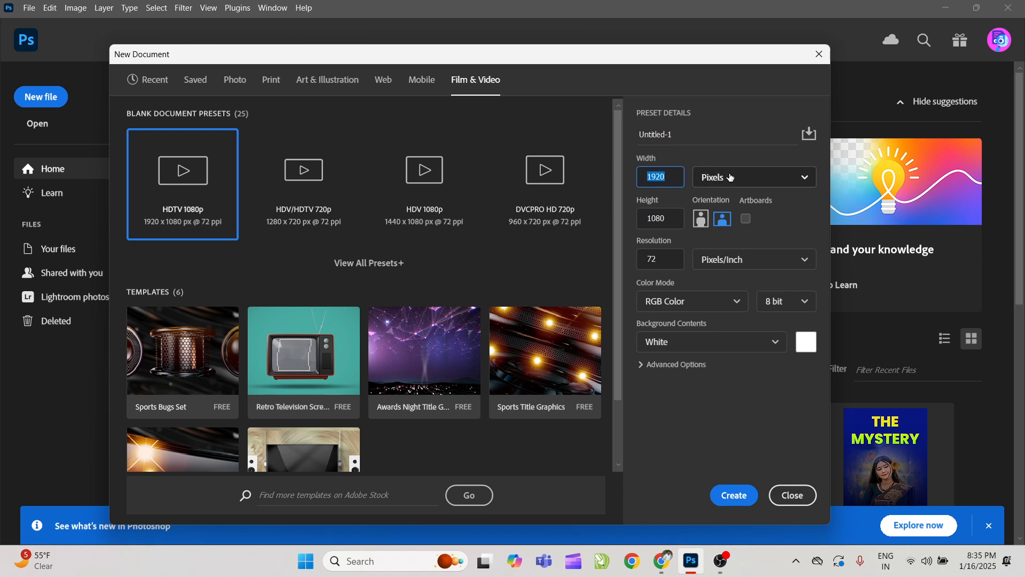
pyautogui.write('20')
pyautogui.press('Tab')
pyautogui.moveTo(679, 134); pyautogui.dragTo(626, 149)
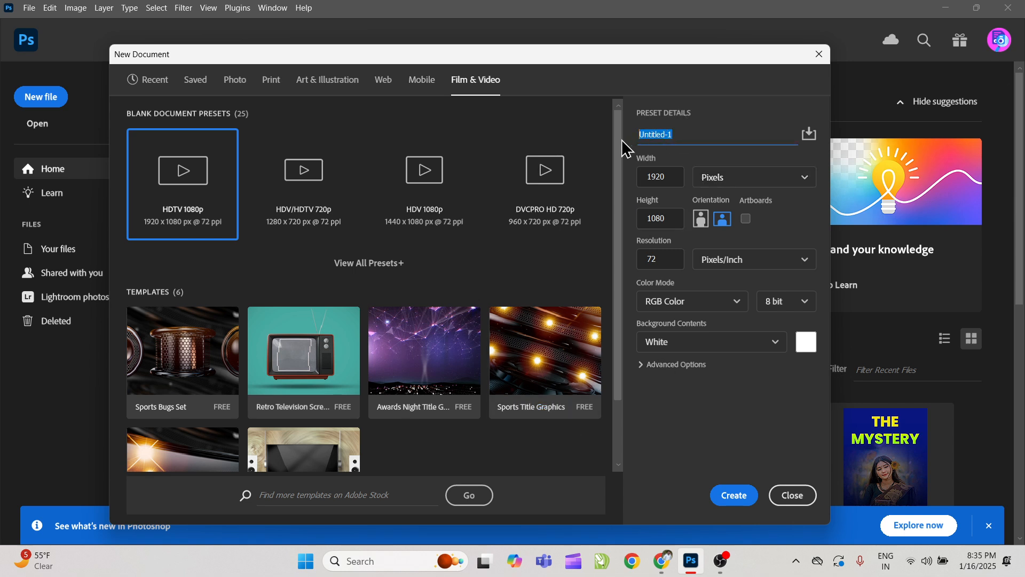
pyautogui.write('3rd Clas')
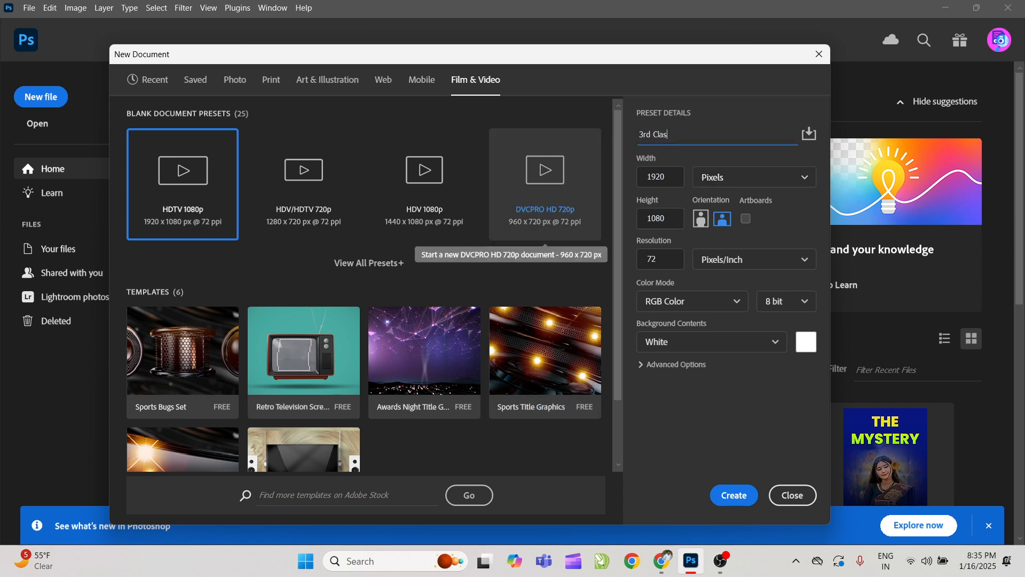
pyautogui.write('s')
pyautogui.hotkey('ctrl', 'a')
pyautogui.click(693, 440)
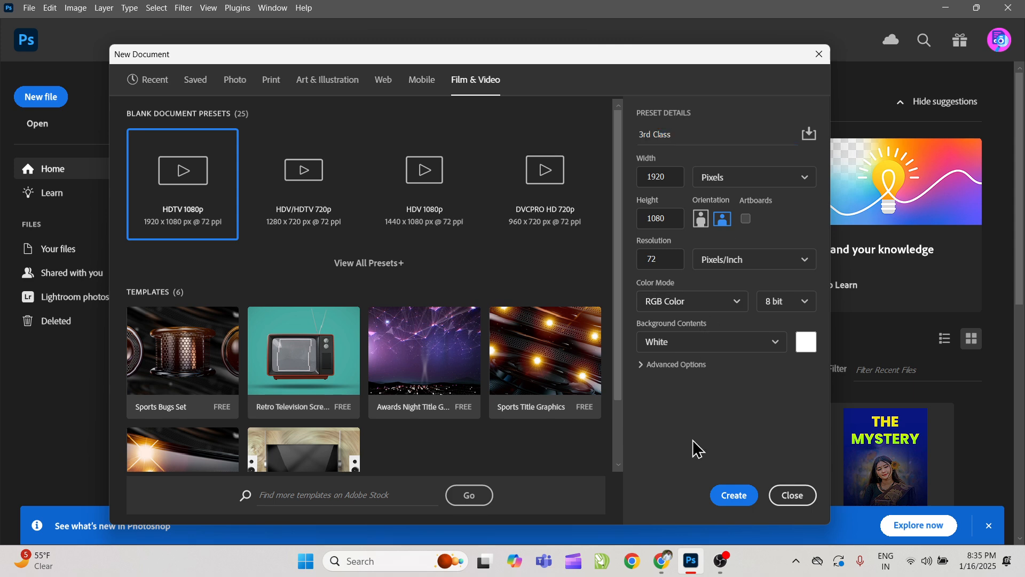
pyautogui.click(750, 497)
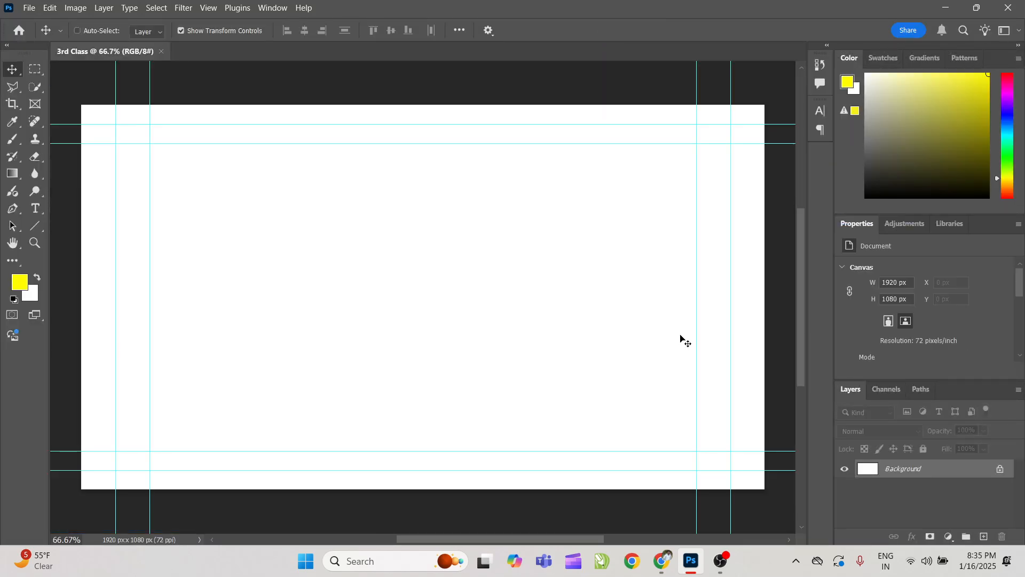
# Step: Clear the guides and turn the locked Background into a single merged layer, Group 1
pyautogui.hotkey('ctrl', ';')
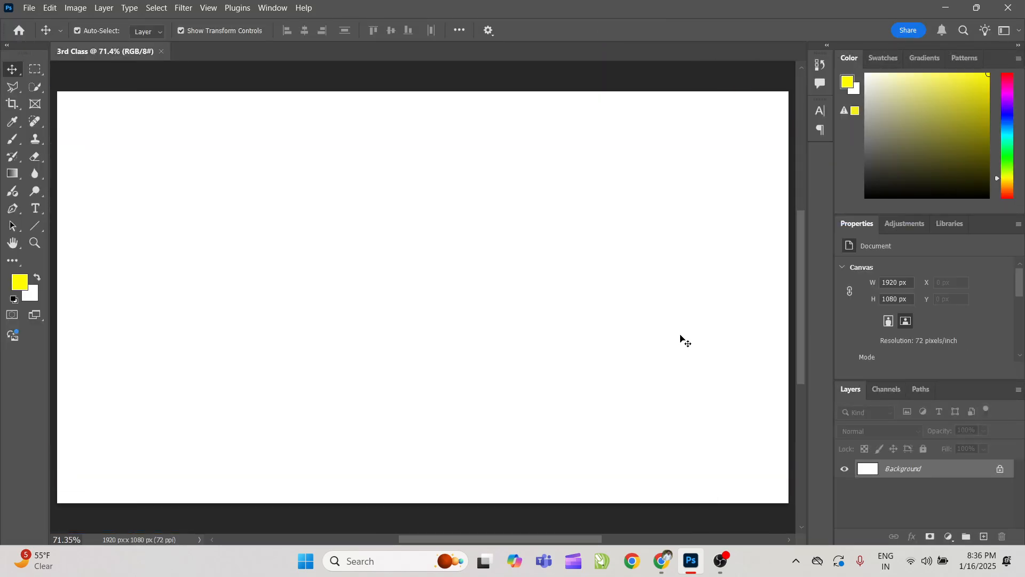
pyautogui.click(1005, 475)
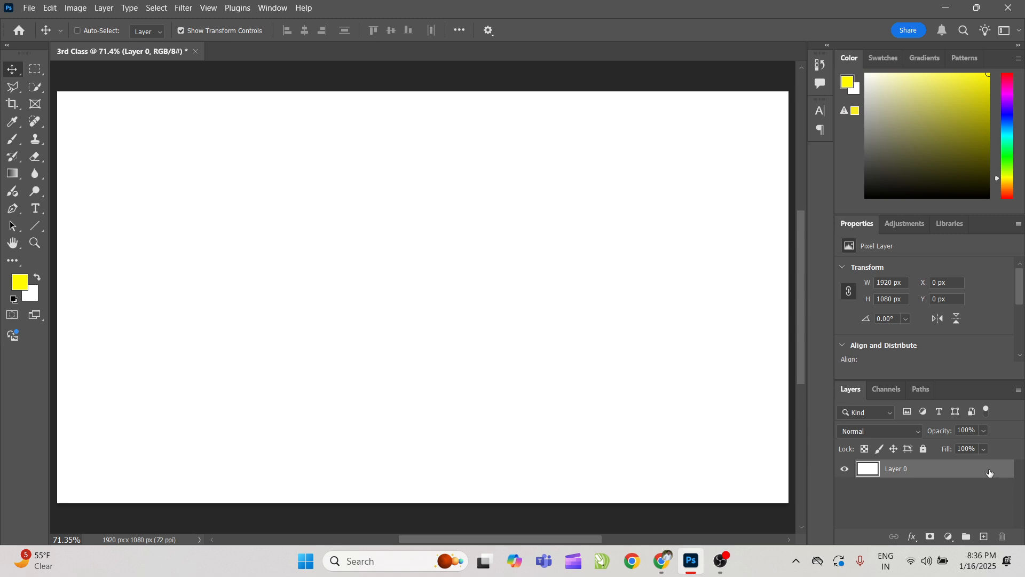
pyautogui.hotkey('ctrl', 'g')
pyautogui.hotkey('ctrl', 'e')
# Step: Switch to the Rectangular Marquee Tool, then snip a screenshot of the workspace top
pyautogui.click(33, 73)
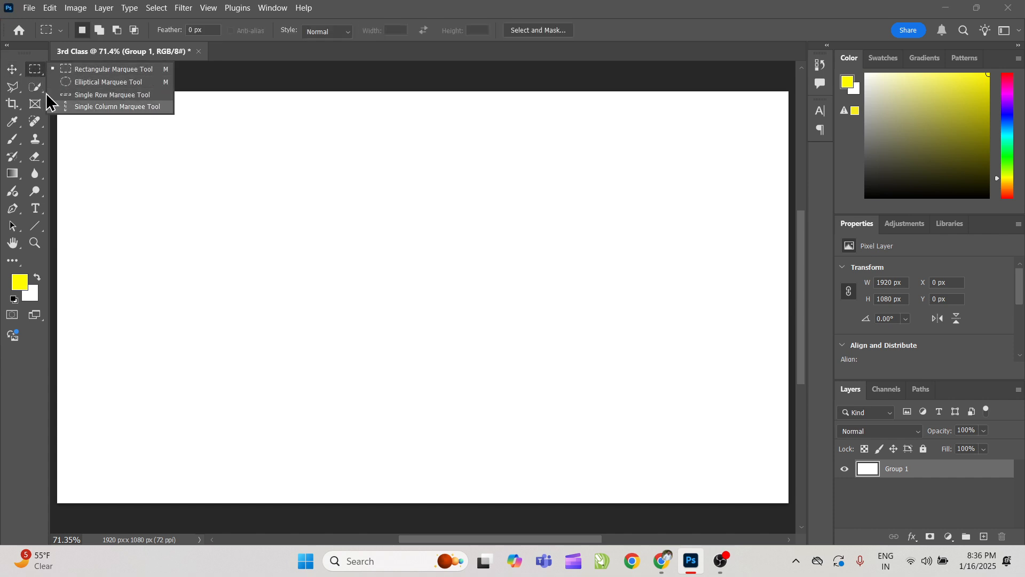
pyautogui.click(12, 87)
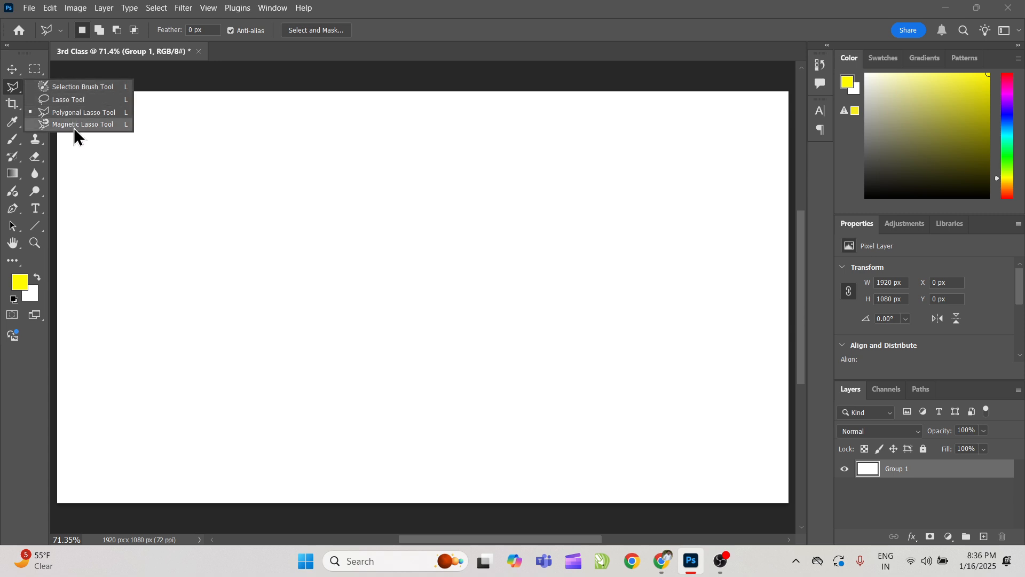
pyautogui.click(36, 68)
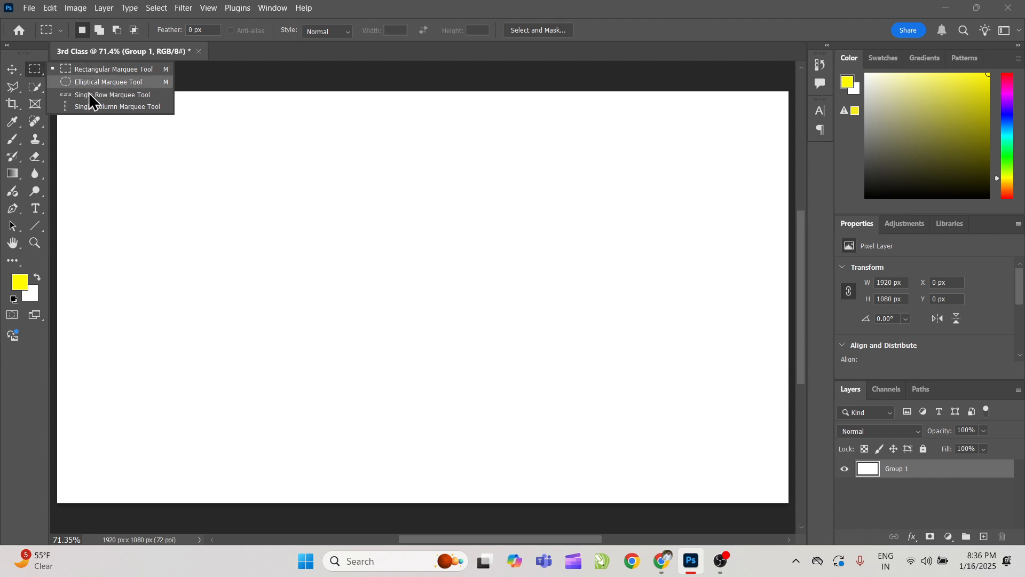
pyautogui.click(36, 69)
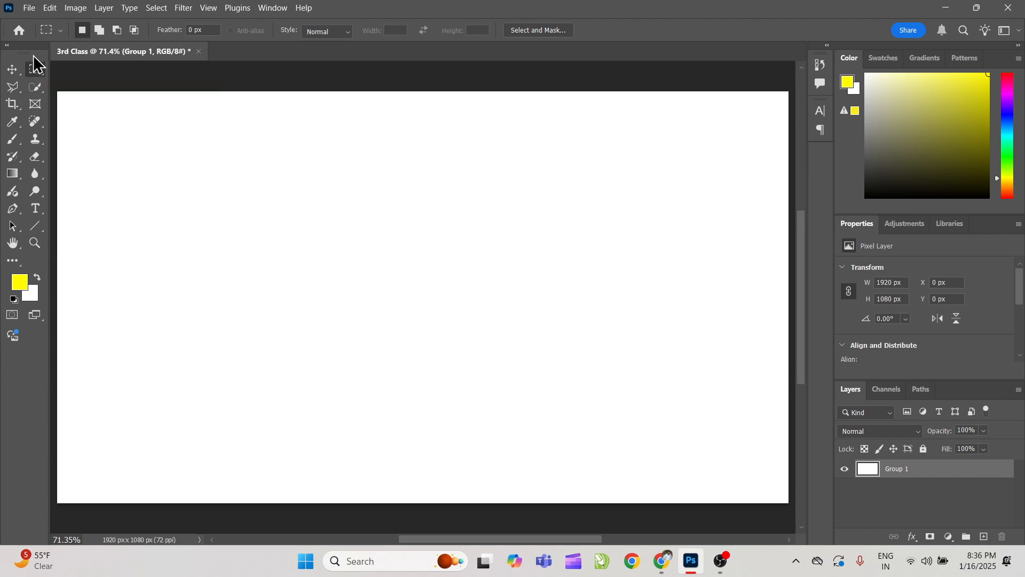
pyautogui.press('super+shift+s')
pyautogui.moveTo(18, 1); pyautogui.dragTo(324, 19)
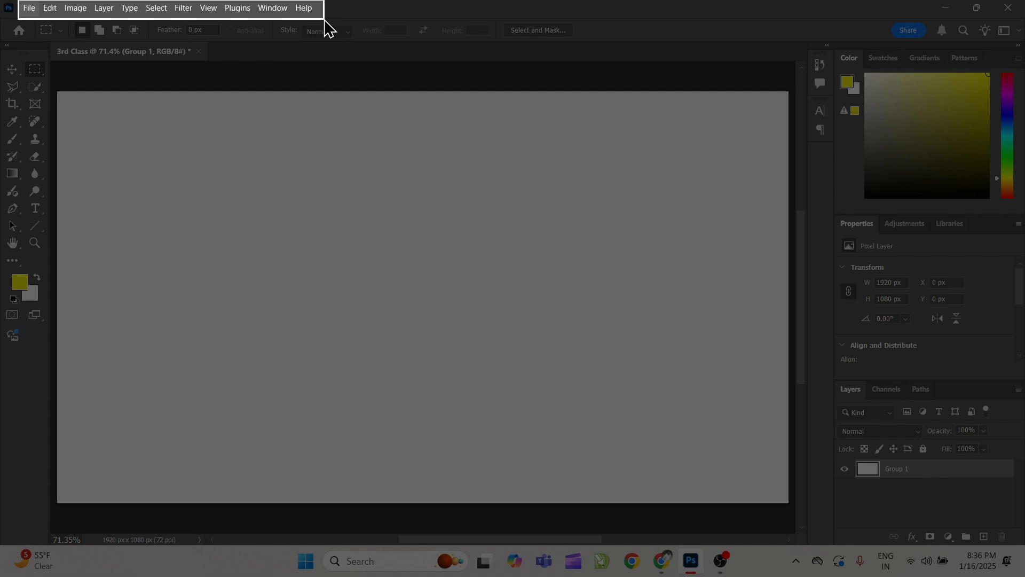
# Step: Finish the first snip and capture two more screenshots of the menu and options bars
pyautogui.moveTo(322, 19)
pyautogui.mouseDown()
pyautogui.moveTo(311, 21)
pyautogui.moveTo(327, 27)
pyautogui.mouseUp()
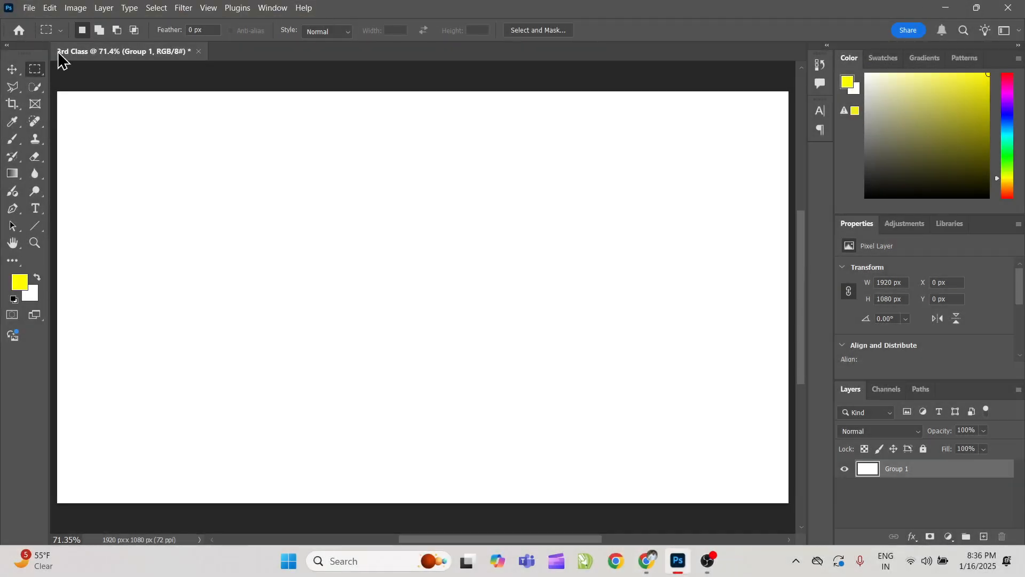
pyautogui.press('super+shift+s')
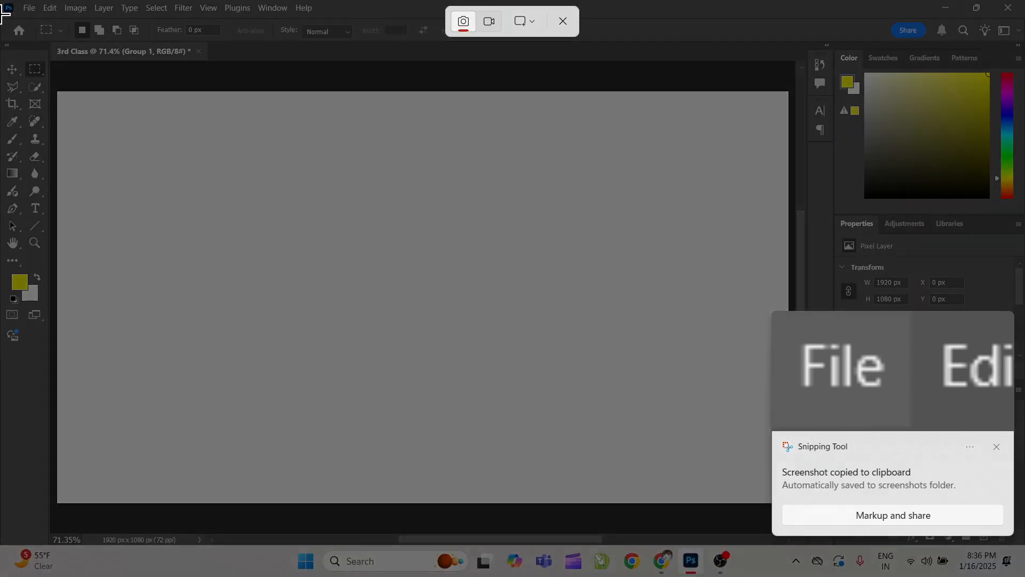
pyautogui.moveTo(0, 13); pyautogui.dragTo(609, 49)
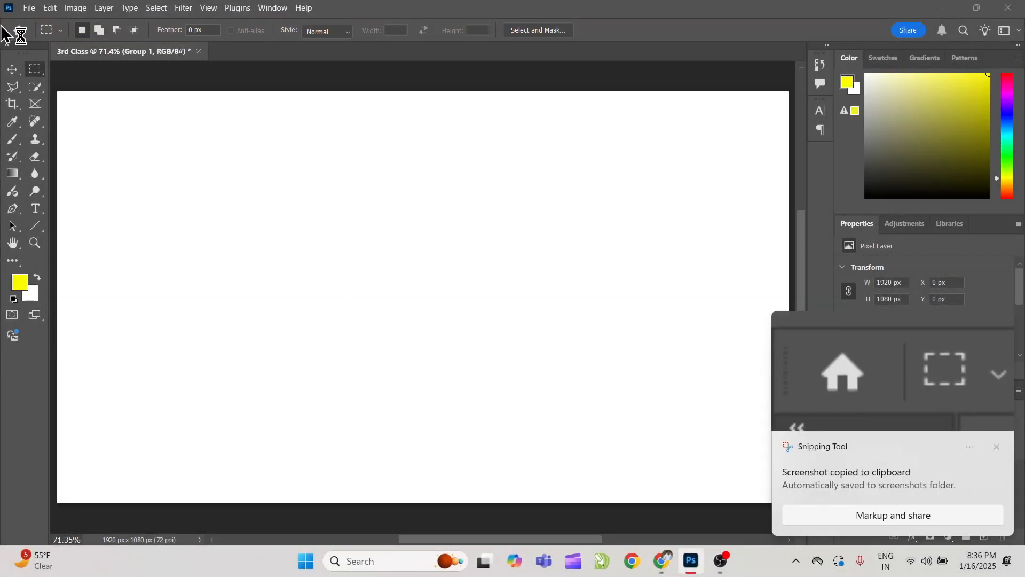
pyautogui.press('super+shift+s')
pyautogui.moveTo(1, 13); pyautogui.dragTo(614, 53)
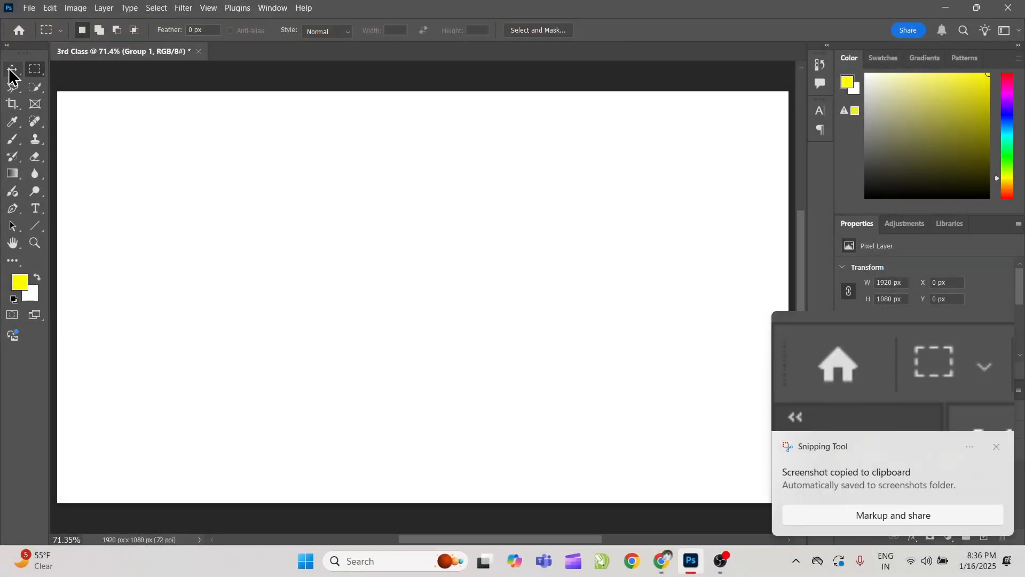
# Step: Cycle through the toolbar tools — Move, Lasso, Pen, Path Selection, Hand — showing each one
pyautogui.click(12, 70)
pyautogui.click(13, 89)
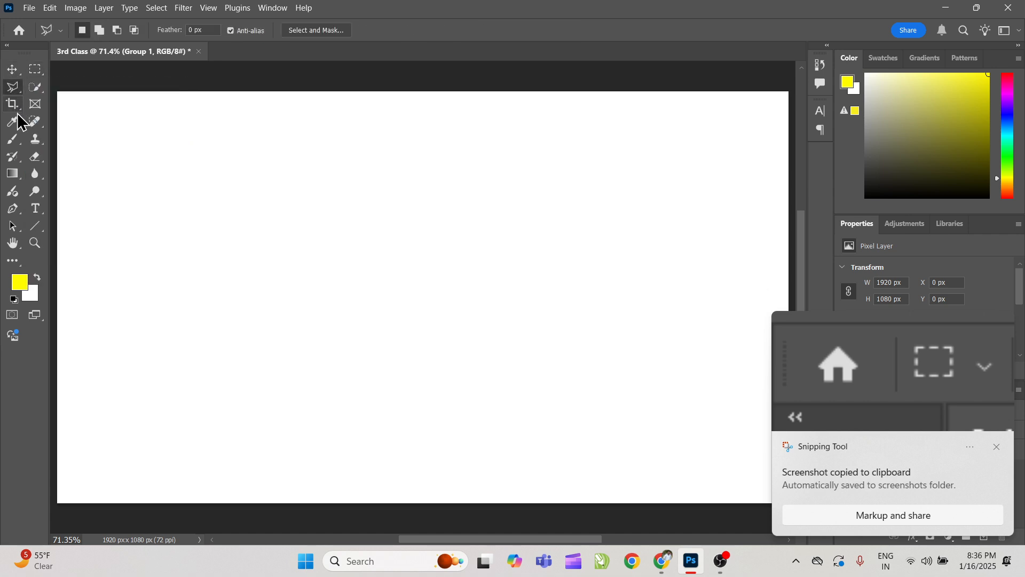
pyautogui.click(15, 107)
pyautogui.click(15, 142)
pyautogui.click(15, 175)
pyautogui.click(16, 194)
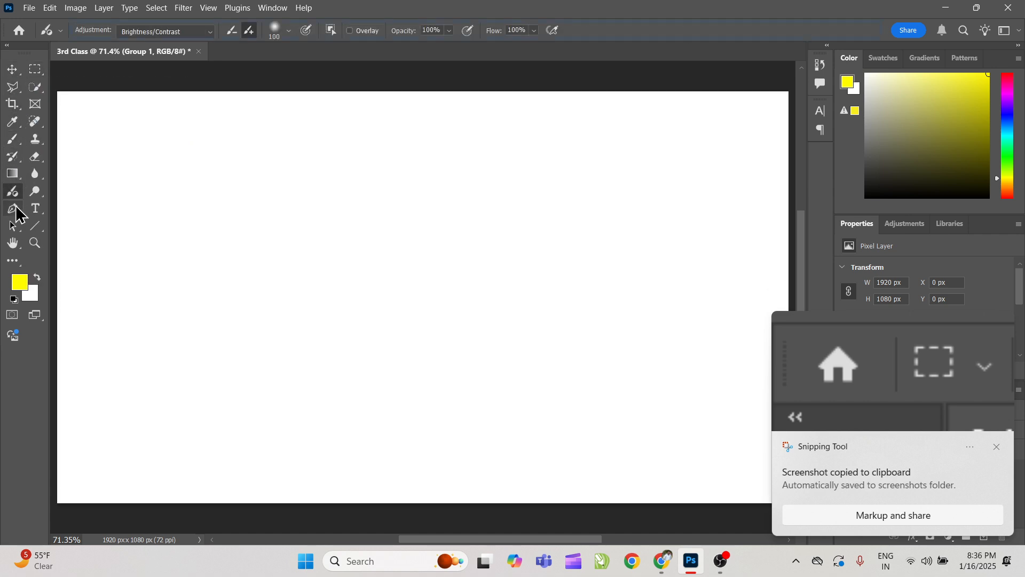
pyautogui.click(15, 212)
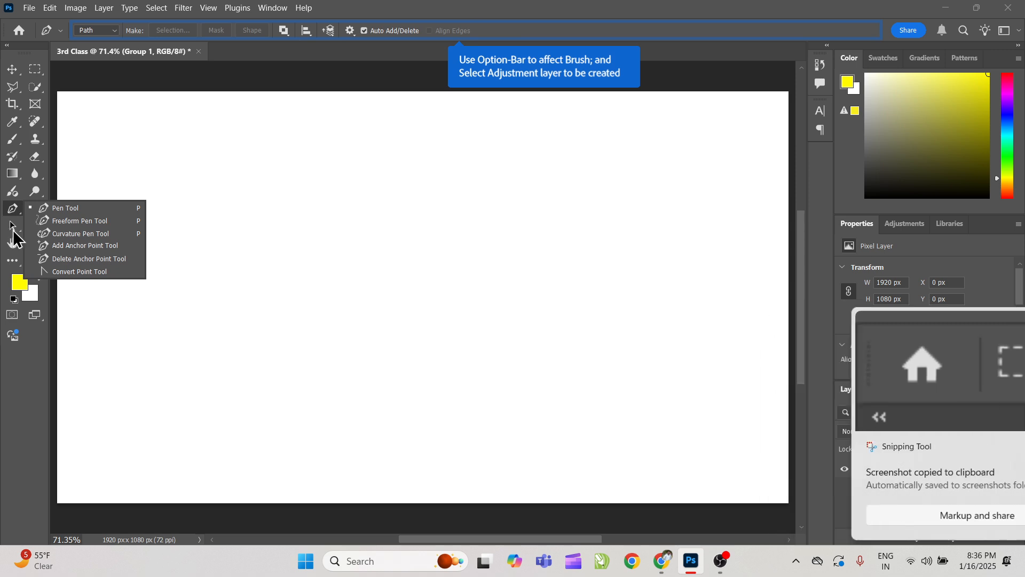
pyautogui.click(13, 226)
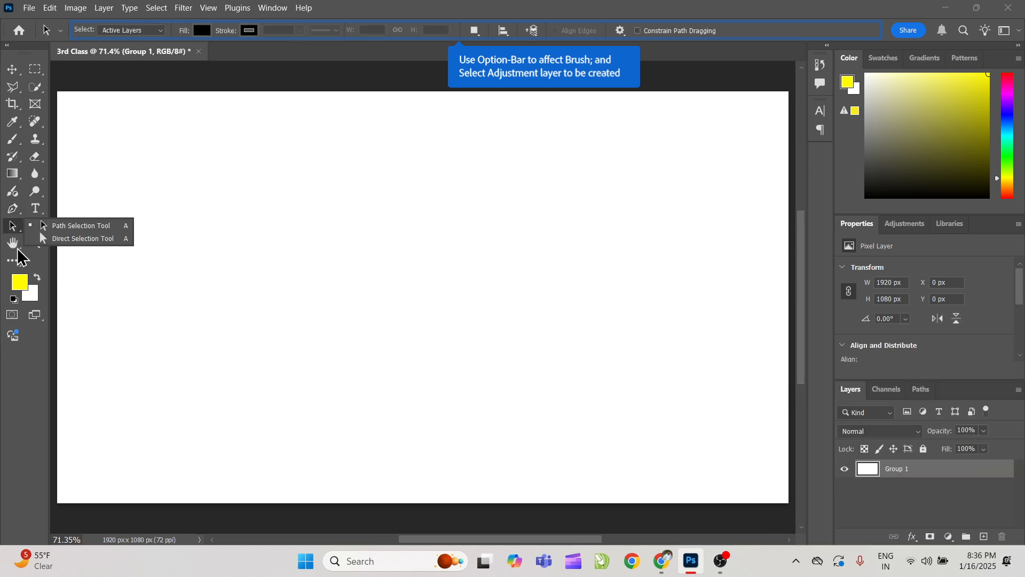
pyautogui.click(12, 243)
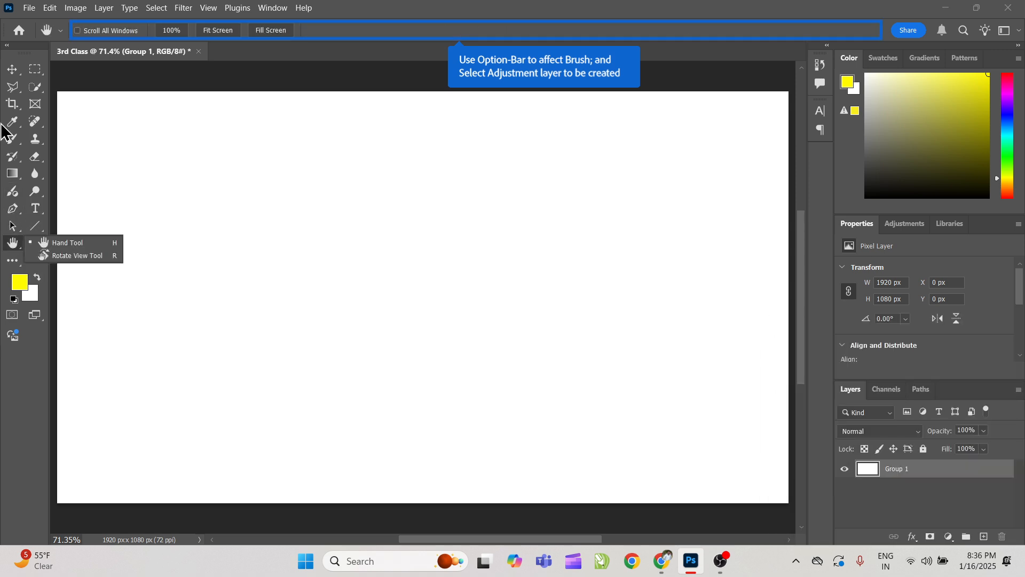
pyautogui.click(11, 71)
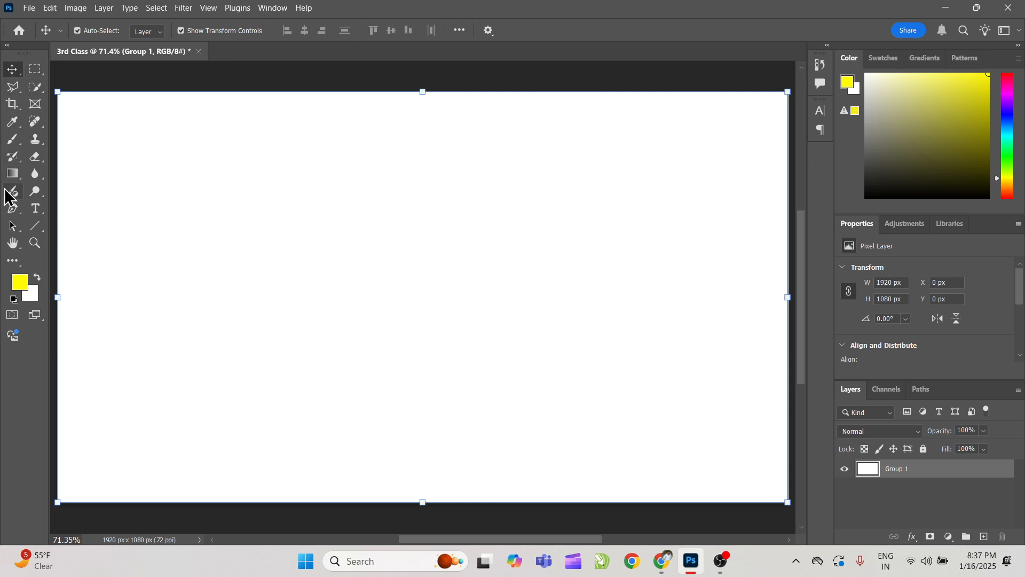
# Step: Pick the Type tool and check its font style list, keeping ExtraBold
pyautogui.click(36, 208)
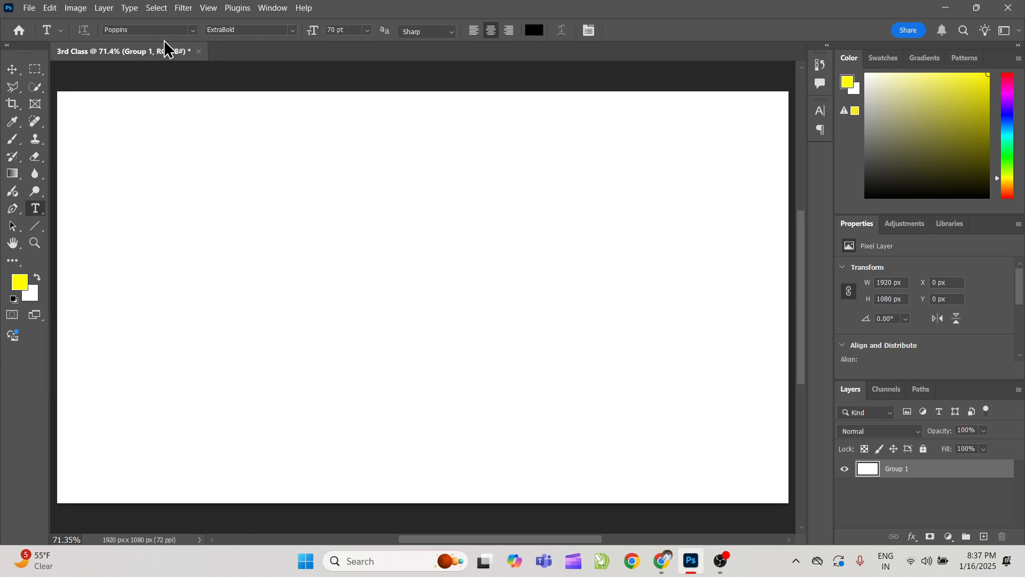
pyautogui.click(293, 30)
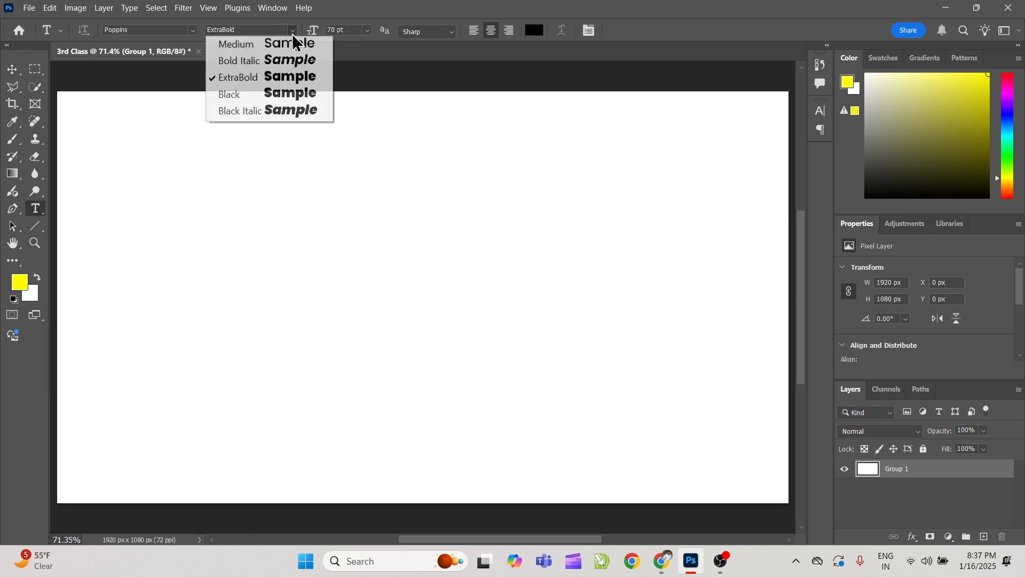
pyautogui.click(293, 34)
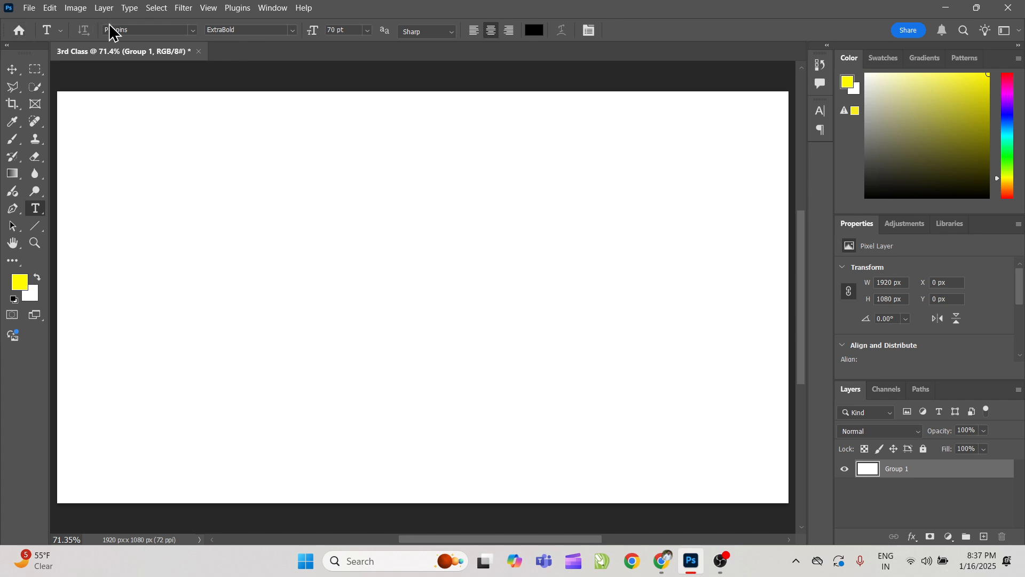
# Step: Choose Rectangular Marquee from the selection-shape flyout and make it the active tool
pyautogui.click(11, 72)
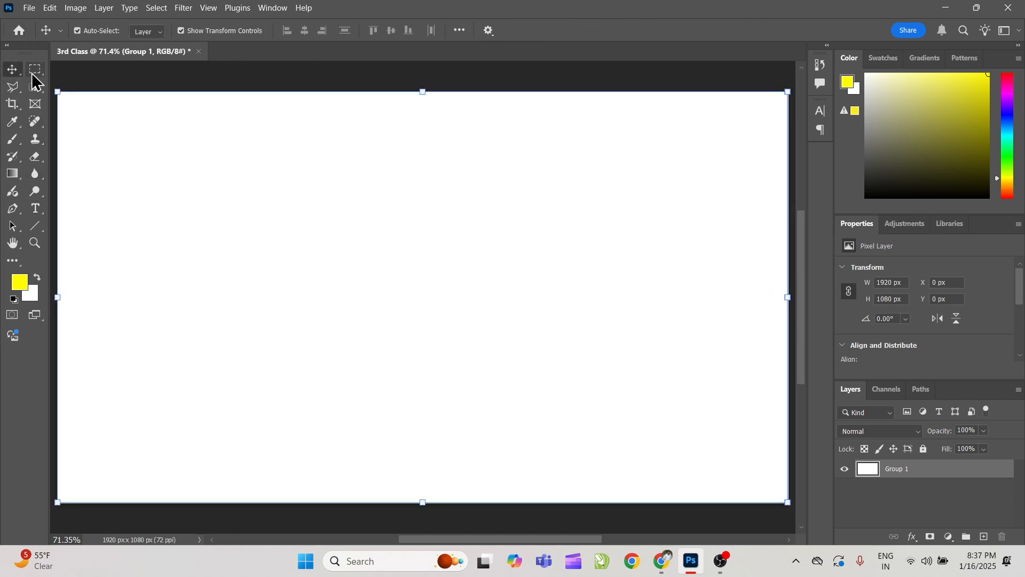
pyautogui.moveTo(33, 76); pyautogui.dragTo(100, 76)
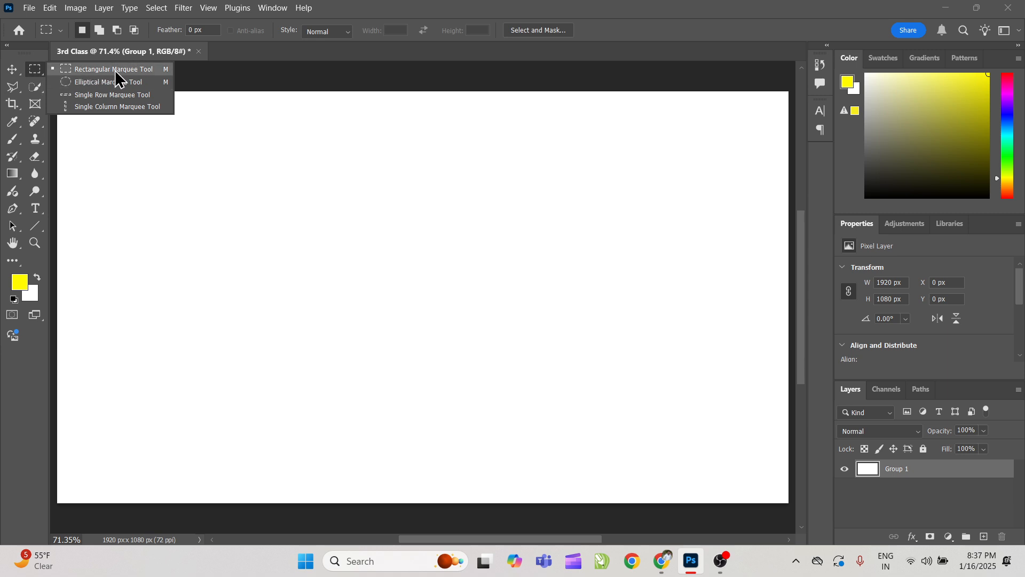
pyautogui.click(116, 72)
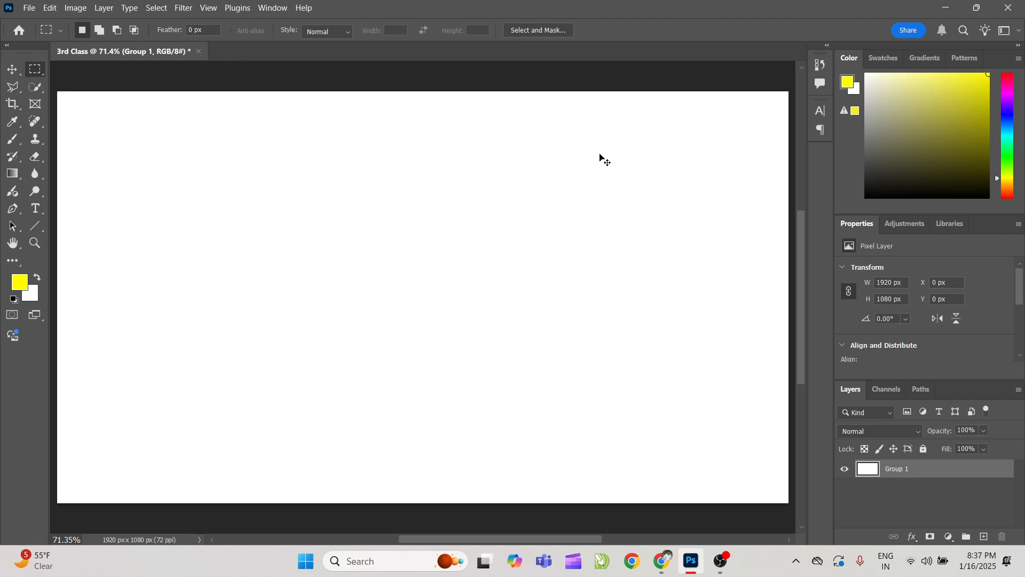
pyautogui.press('v')
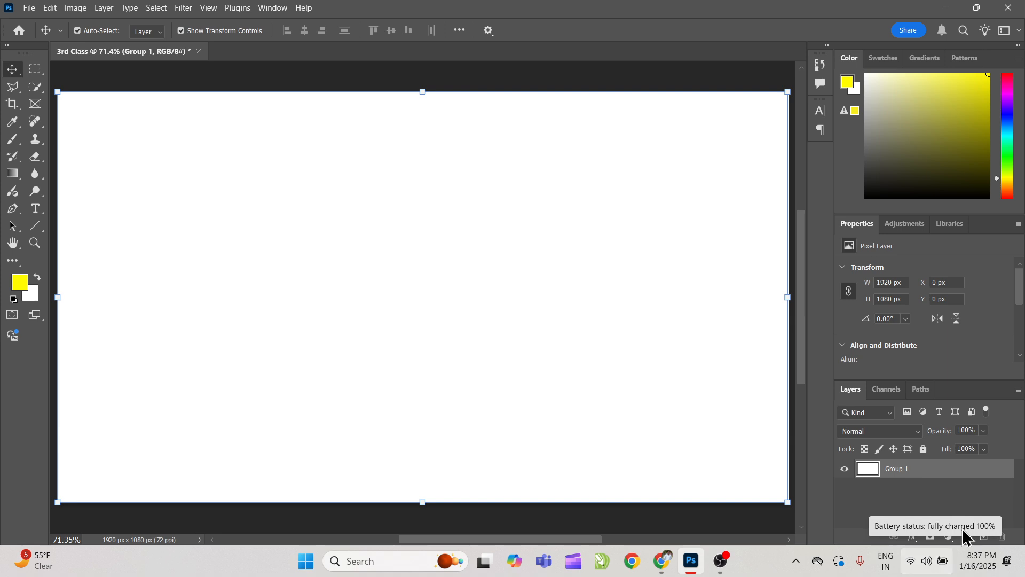
pyautogui.click(40, 71)
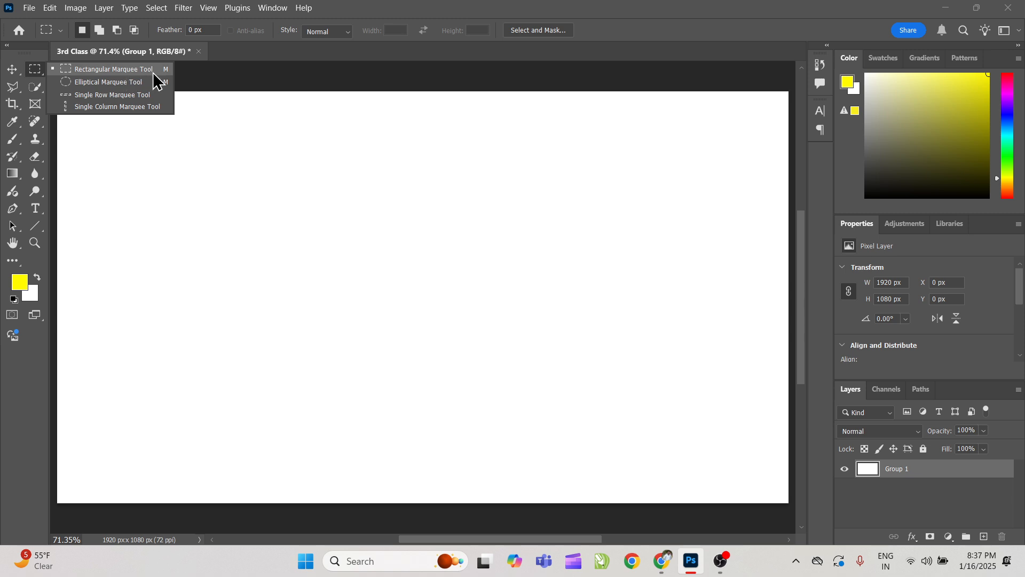
# Step: Draw a series of large rectangular marquee selections across the canvas
pyautogui.press('Escape')
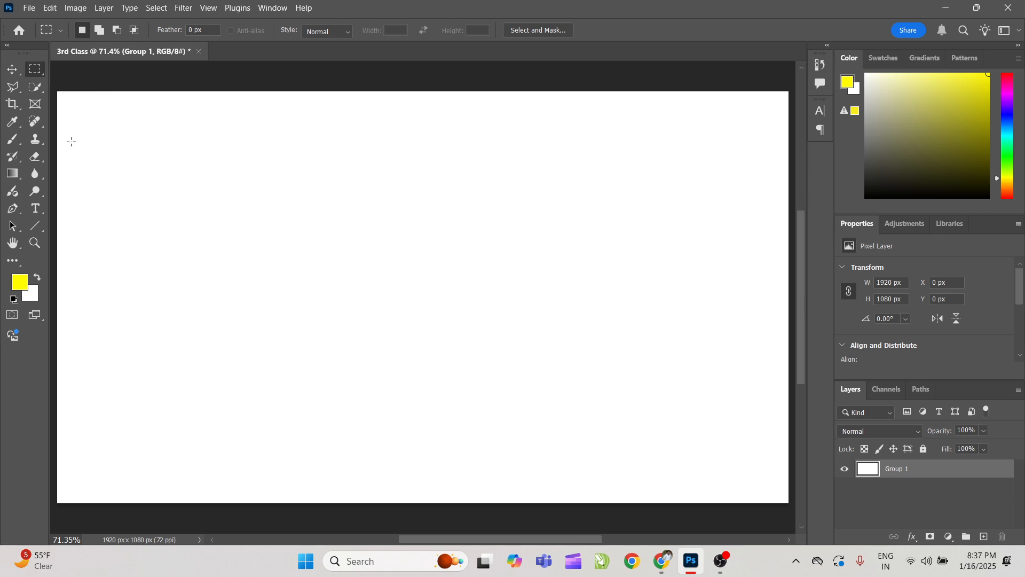
pyautogui.moveTo(70, 125); pyautogui.dragTo(270, 361)
pyautogui.moveTo(288, 130); pyautogui.dragTo(555, 402)
pyautogui.moveTo(84, 125); pyautogui.dragTo(380, 411)
pyautogui.moveTo(425, 123); pyautogui.dragTo(632, 344)
pyautogui.moveTo(136, 144); pyautogui.dragTo(380, 409)
pyautogui.moveTo(390, 120); pyautogui.dragTo(617, 416)
pyautogui.moveTo(138, 121); pyautogui.dragTo(360, 358)
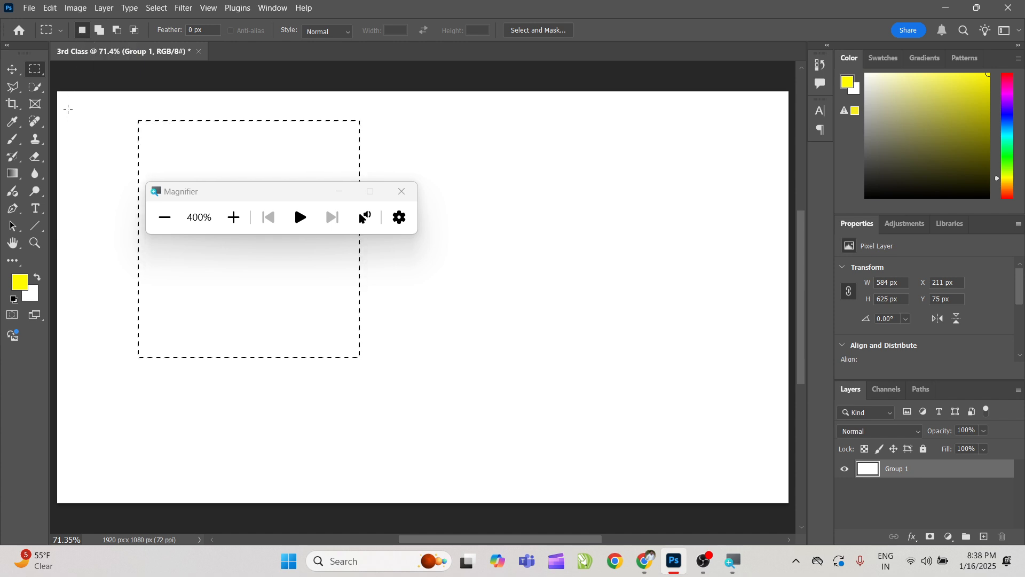
# Step: Draw several small selections near the top-left, finishing with a square one
pyautogui.moveTo(64, 96); pyautogui.dragTo(117, 146)
pyautogui.moveTo(129, 99); pyautogui.dragTo(181, 149)
pyautogui.moveTo(199, 91); pyautogui.dragTo(257, 142)
pyautogui.moveTo(99, 106); pyautogui.dragTo(156, 149)
pyautogui.press('super+minus')
pyautogui.press('super+minus')
pyautogui.press('super+minus')
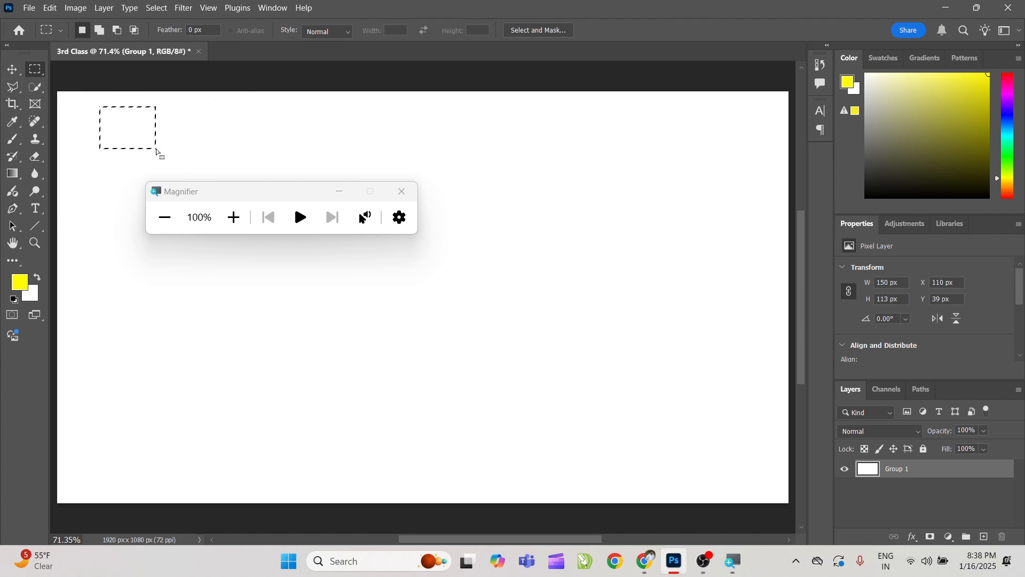
pyautogui.click(402, 200)
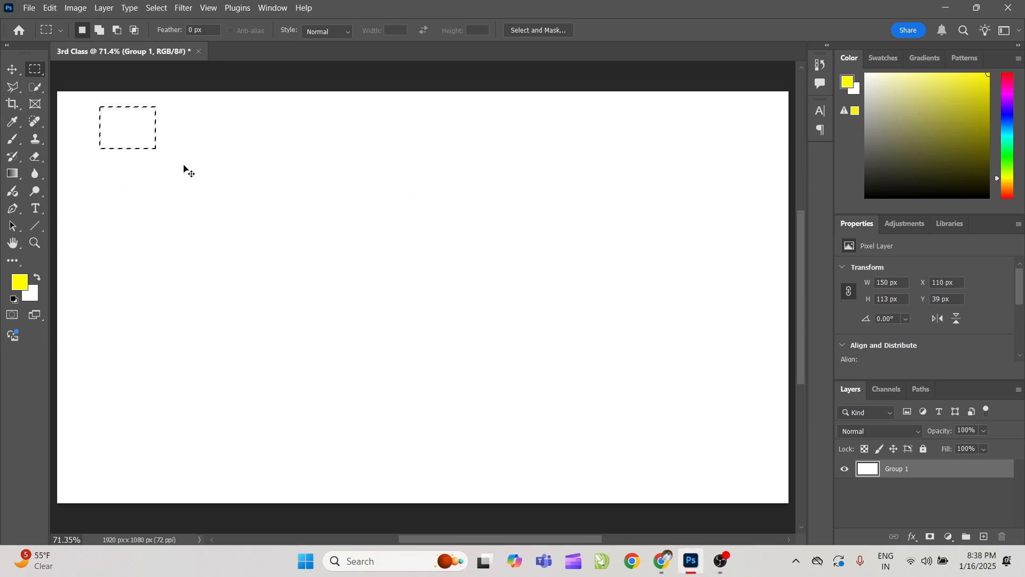
pyautogui.moveTo(142, 128); pyautogui.dragTo(356, 324)
# Step: Add a Solid Color fill layer to the square selection in bright green
pyautogui.click(950, 537)
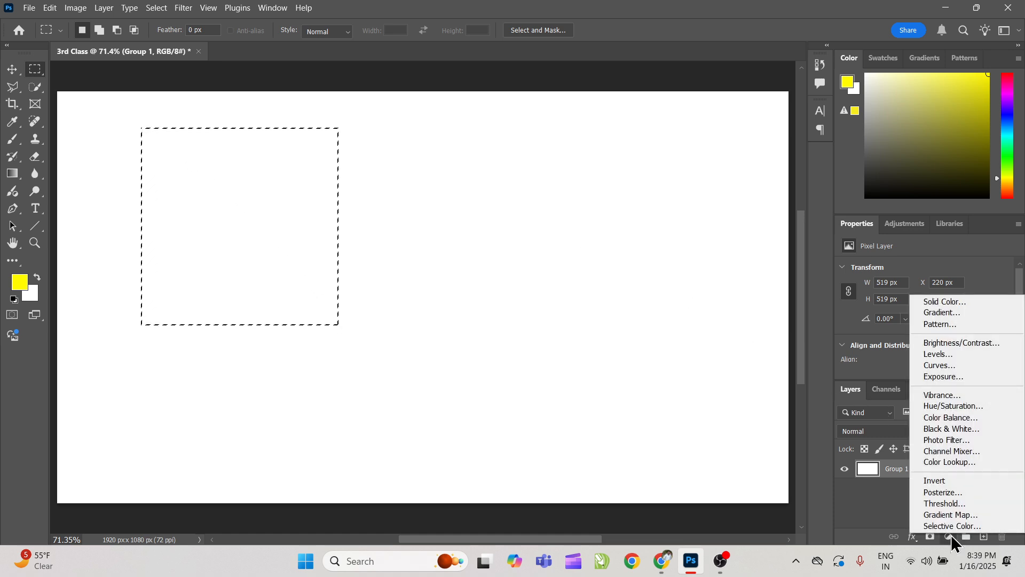
pyautogui.click(946, 302)
pyautogui.click(810, 182)
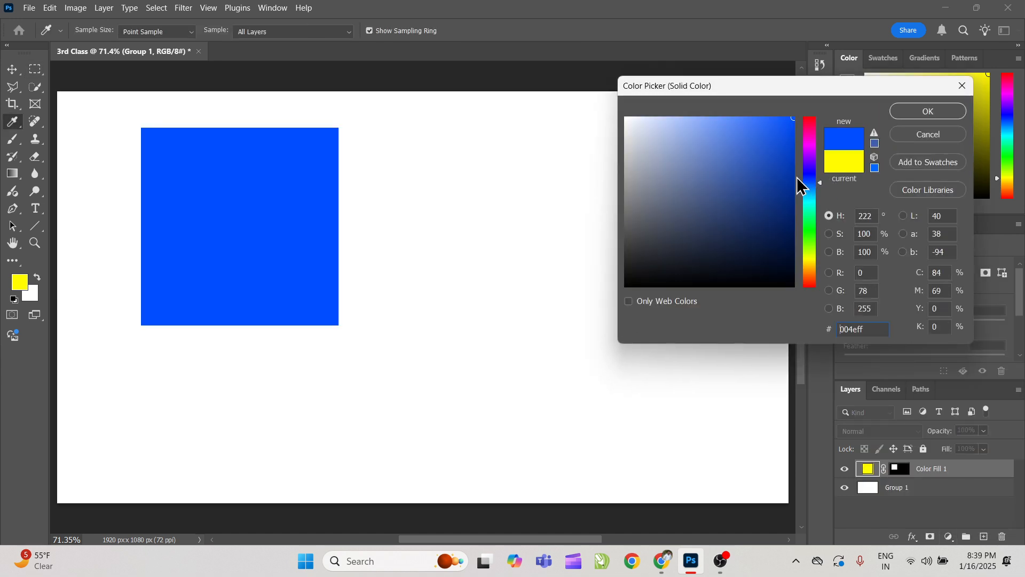
pyautogui.moveTo(808, 213); pyautogui.dragTo(810, 240)
pyautogui.click(811, 239)
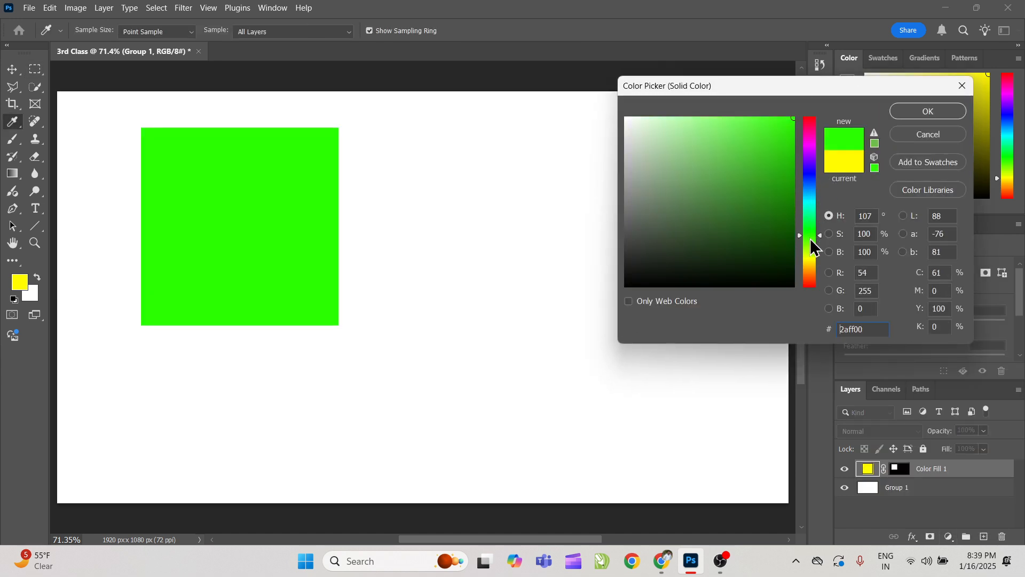
pyautogui.click(895, 111)
# Step: Undo the green fill and draw a new square selection near the top-left
pyautogui.press('m')
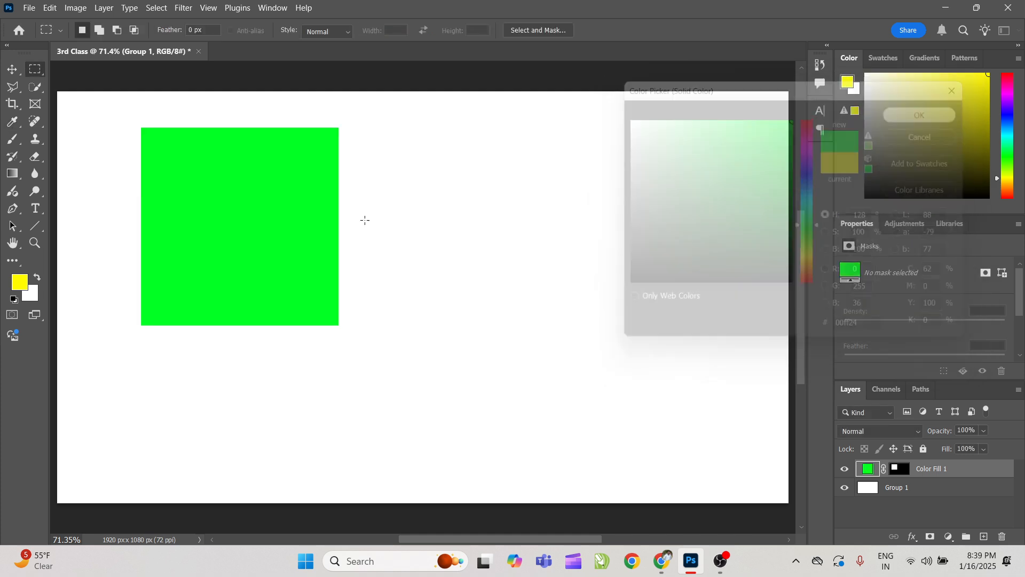
pyautogui.hotkey('ctrl', 'z')
pyautogui.moveTo(101, 107); pyautogui.dragTo(275, 293)
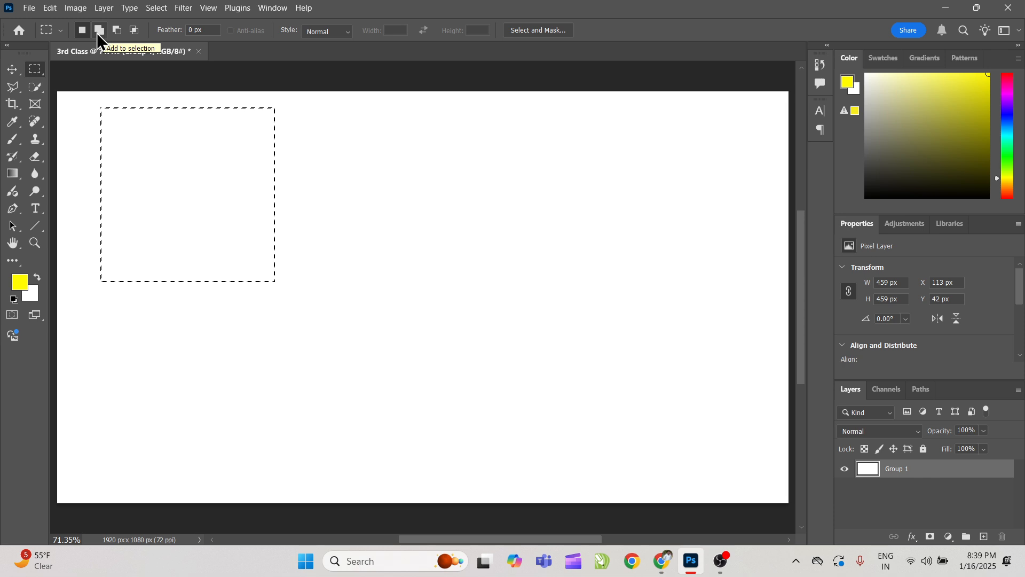
# Step: Set Add to selection and marquee eight frame rectangles in two rows across the canvas
pyautogui.click(97, 33)
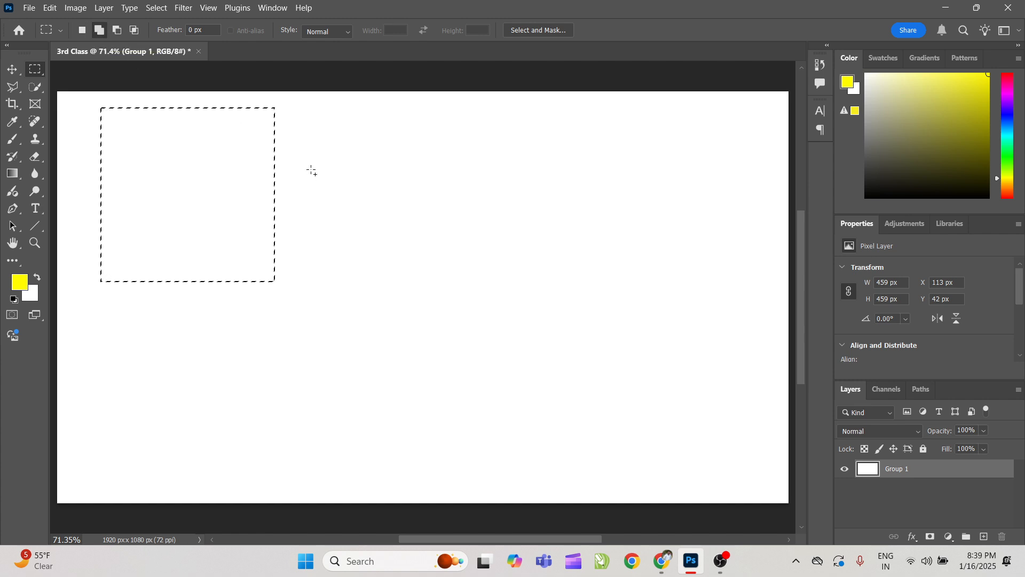
pyautogui.moveTo(309, 129); pyautogui.dragTo(488, 333)
pyautogui.moveTo(505, 109); pyautogui.dragTo(673, 309)
pyautogui.moveTo(705, 143); pyautogui.dragTo(778, 282)
pyautogui.moveTo(98, 347); pyautogui.dragTo(225, 451)
pyautogui.moveTo(275, 363); pyautogui.dragTo(459, 479)
pyautogui.moveTo(510, 351); pyautogui.dragTo(686, 478)
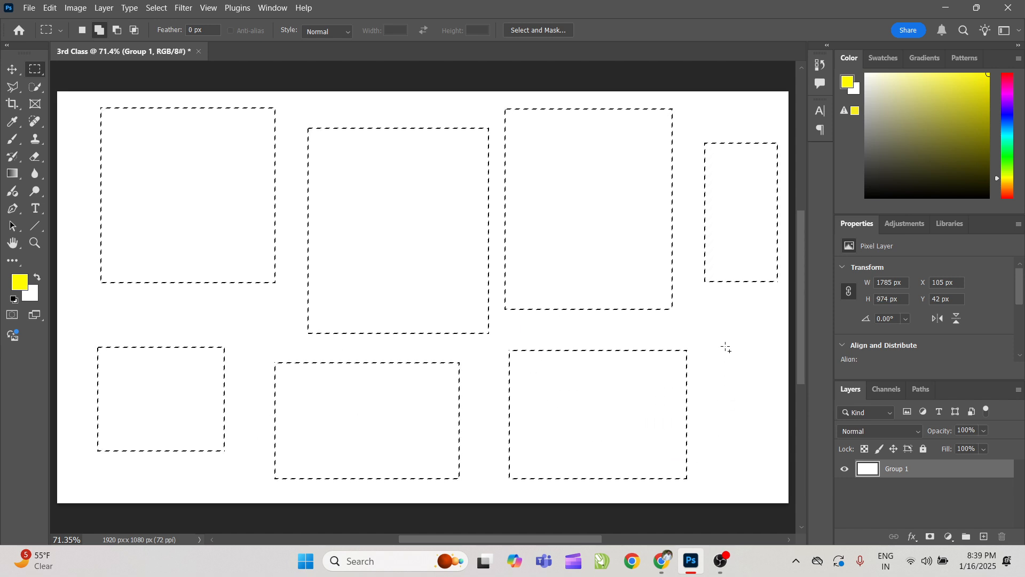
pyautogui.moveTo(707, 313); pyautogui.dragTo(783, 479)
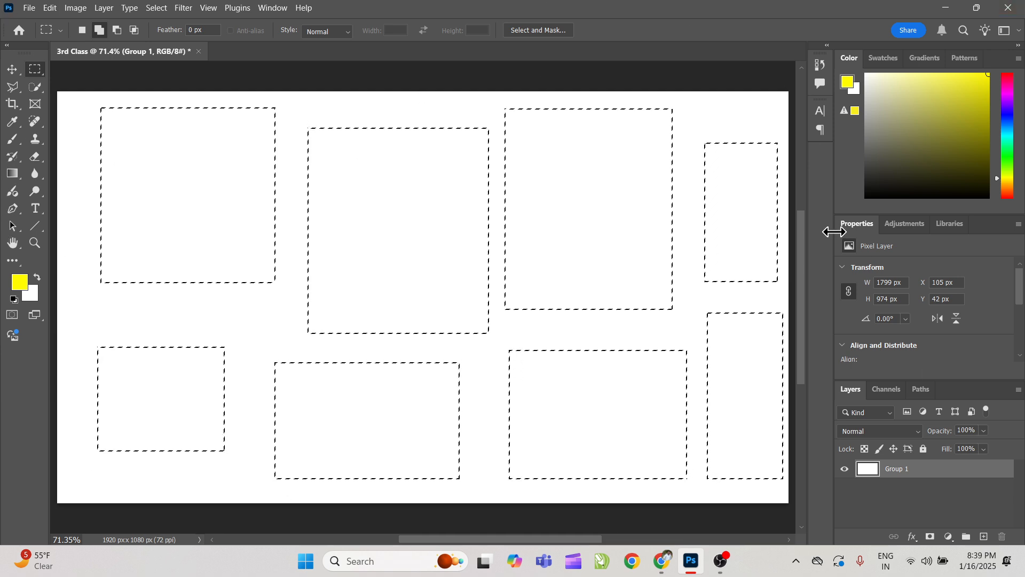
# Step: Fill the eight rectangles with yellow and deselect them
pyautogui.hotkey('alt', 'BackSpace')
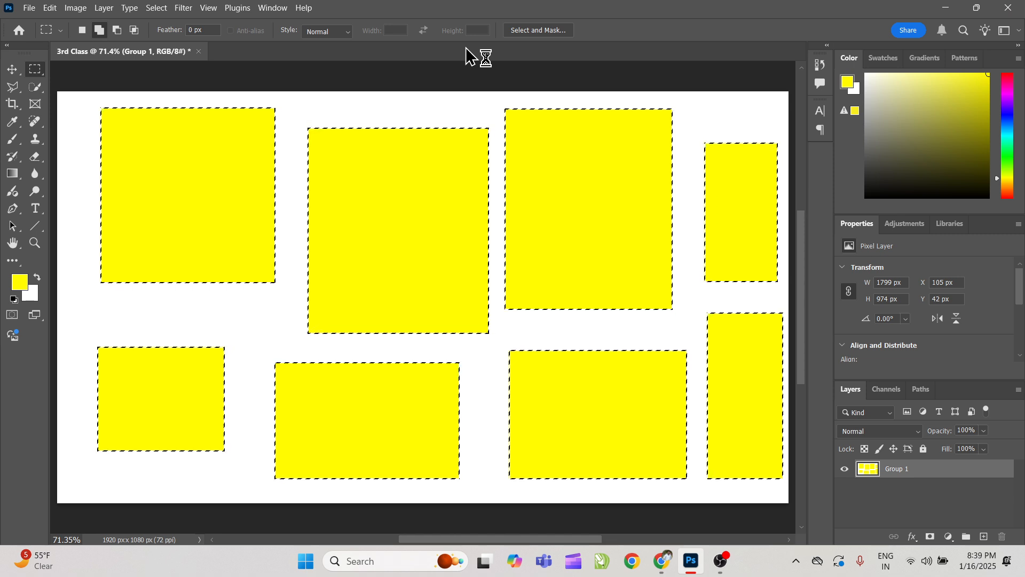
pyautogui.hotkey('ctrl', 'd')
pyautogui.press('v')
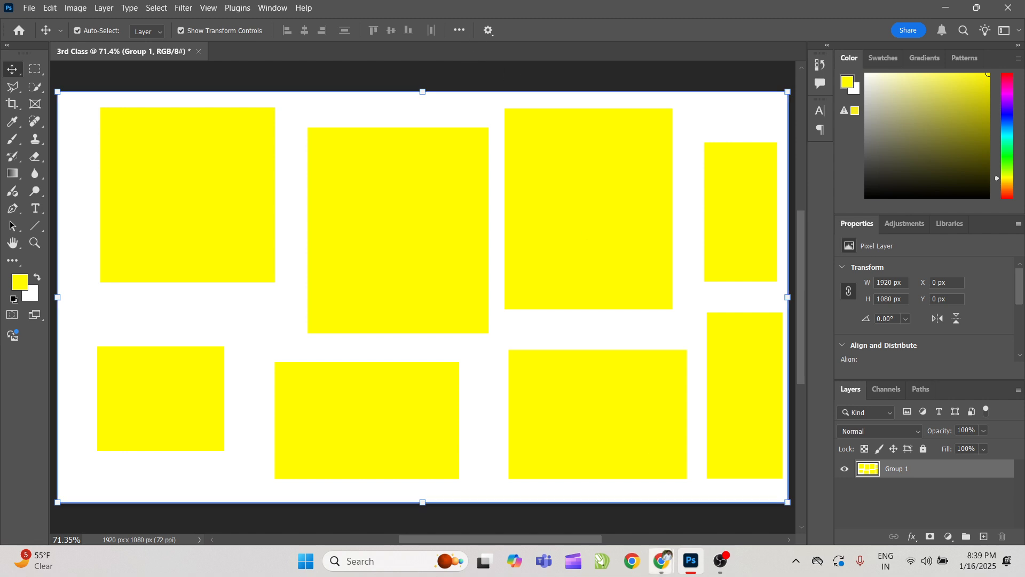
# Step: Clear the yellow fill, drop the selection, and add an empty Layer 1 above Group 1
pyautogui.click(630, 570)
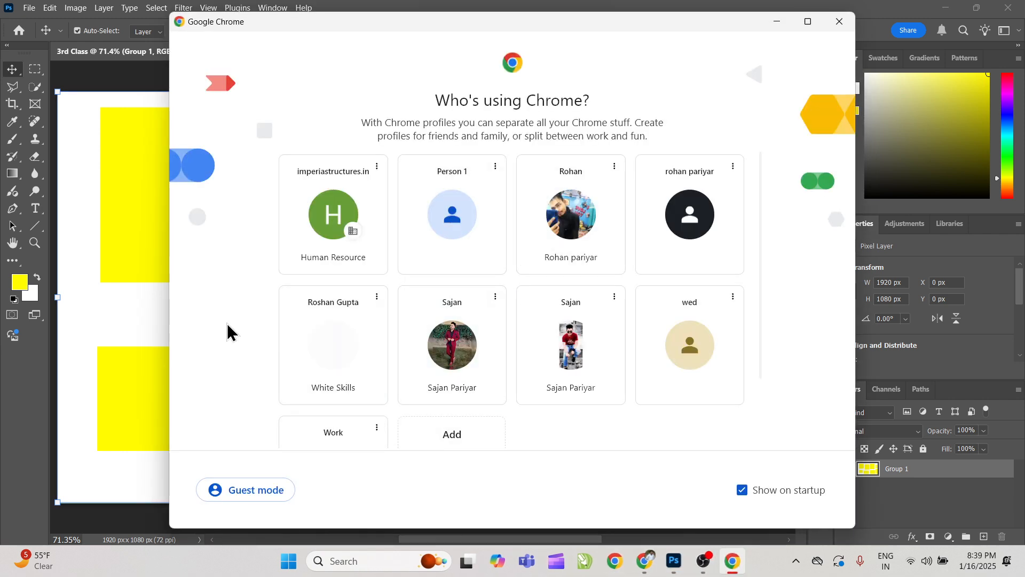
pyautogui.click(109, 222)
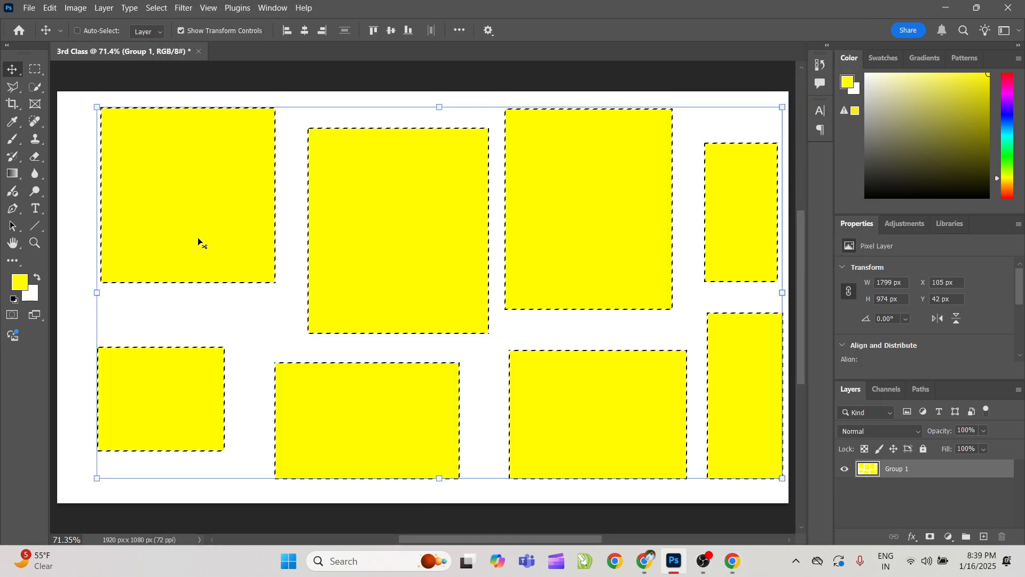
pyautogui.press('Delete')
pyautogui.hotkey('ctrl', 'd')
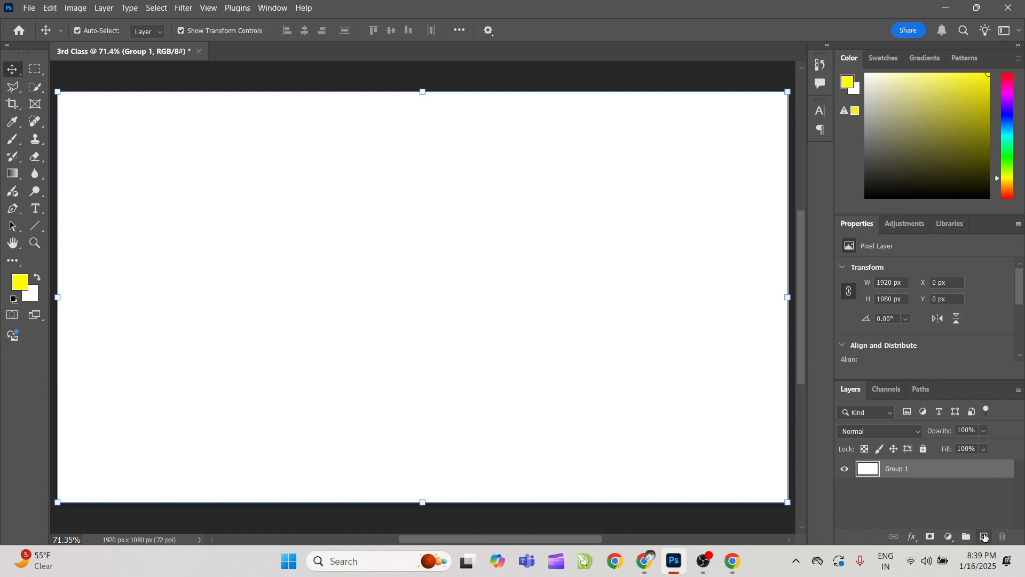
pyautogui.click(985, 537)
pyautogui.click(35, 69)
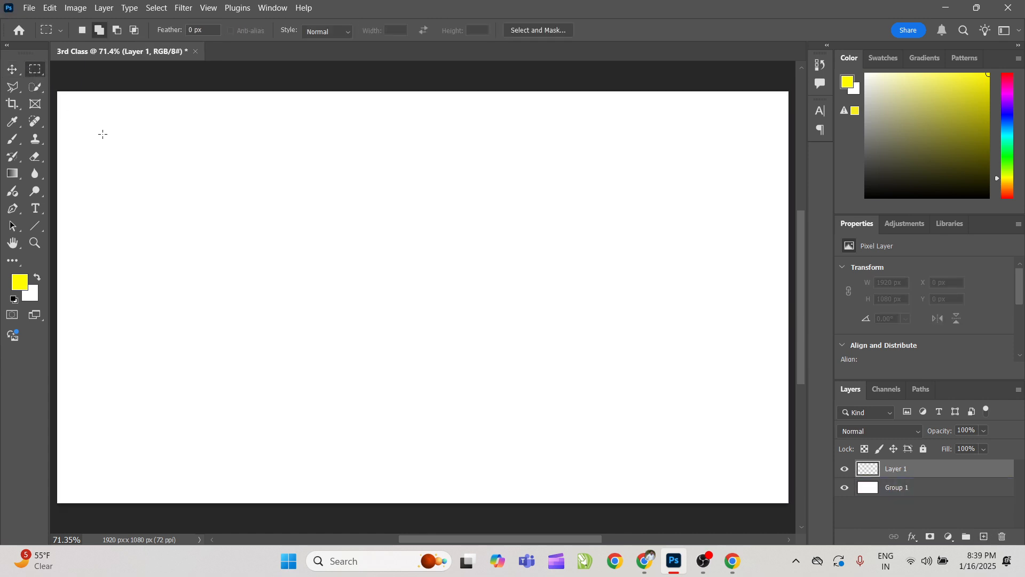
# Step: Fill two rectangles yellow on Layer 1, toggle its visibility to compare, then delete Layer 1
pyautogui.moveTo(103, 134); pyautogui.dragTo(273, 359)
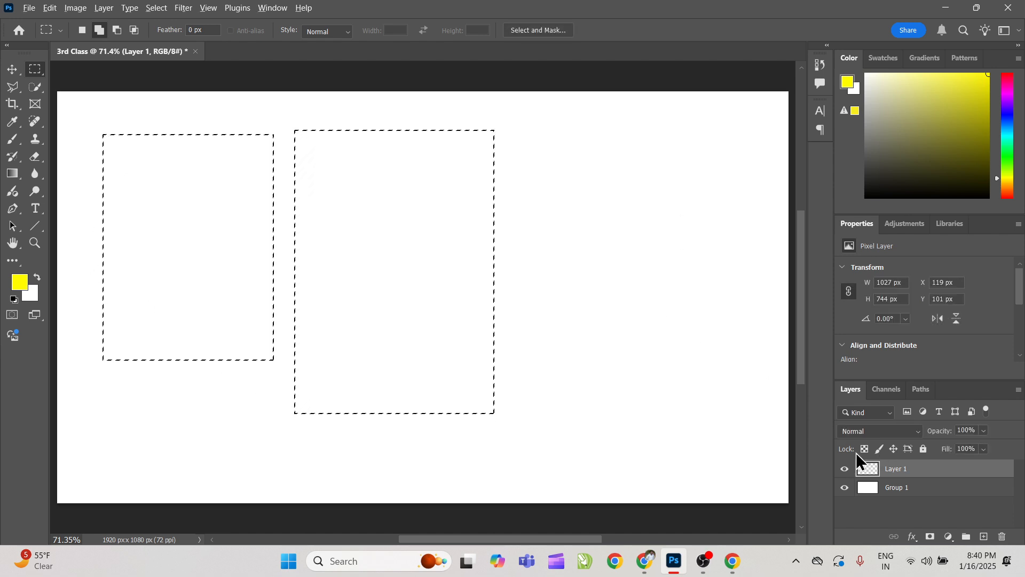
pyautogui.hotkey('alt', 'BackSpace')
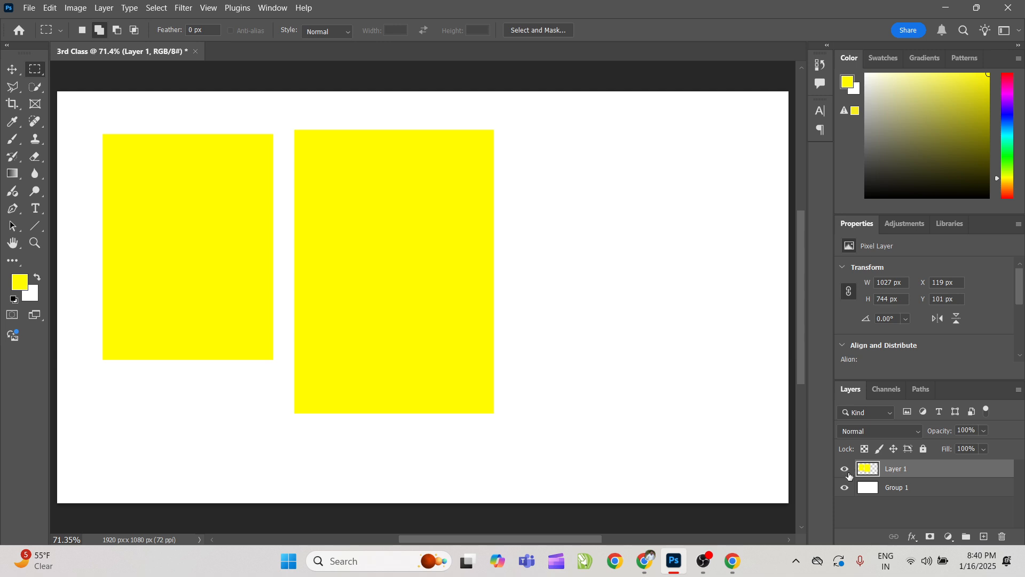
pyautogui.click(845, 469)
pyautogui.click(845, 469)
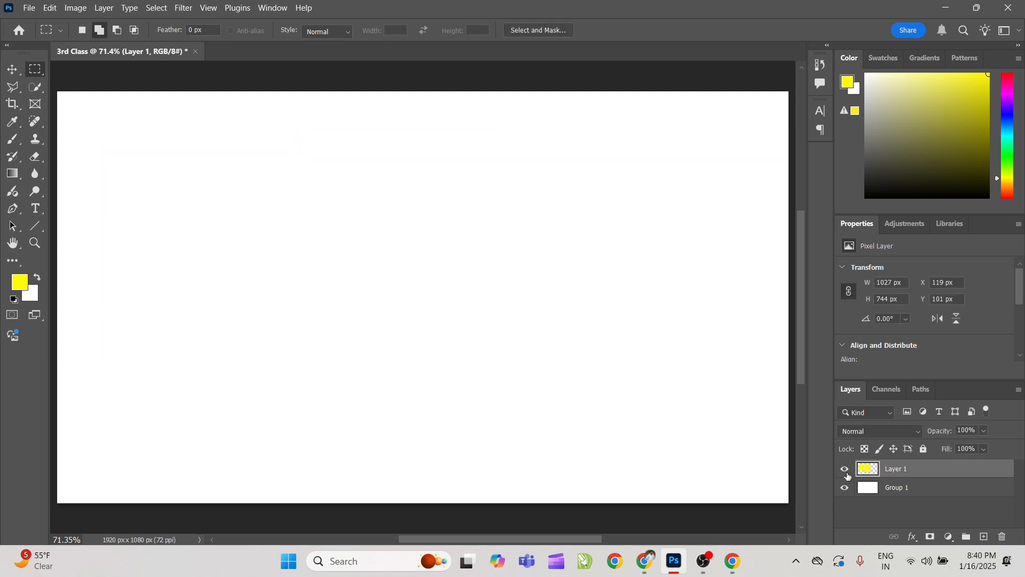
pyautogui.click(846, 471)
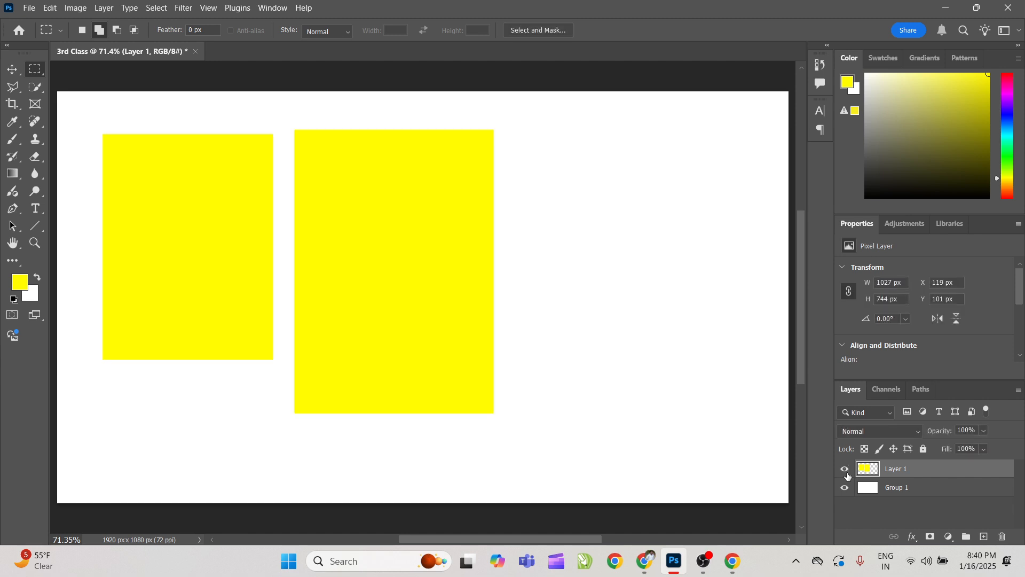
pyautogui.click(846, 471)
pyautogui.click(846, 471)
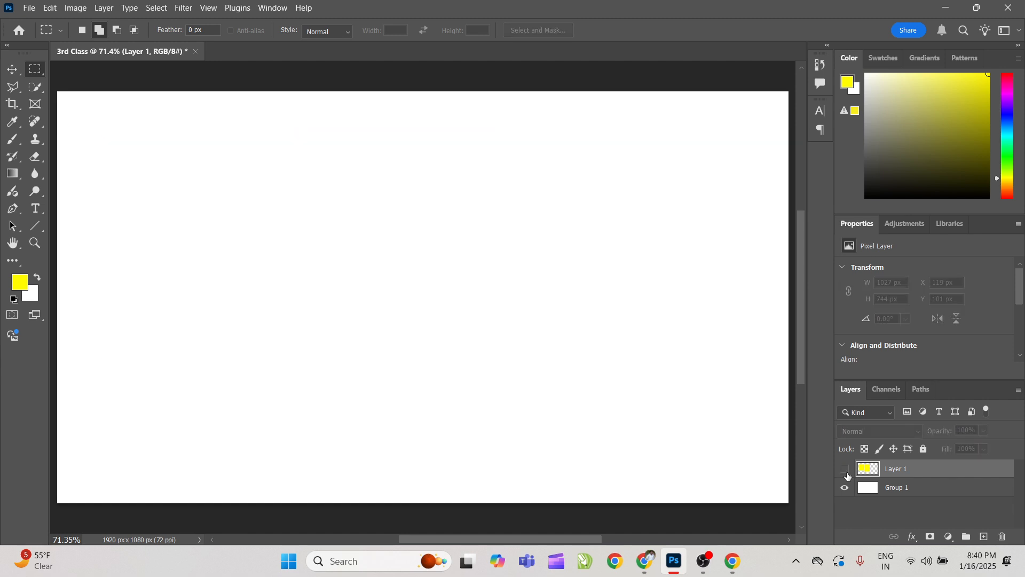
pyautogui.click(845, 470)
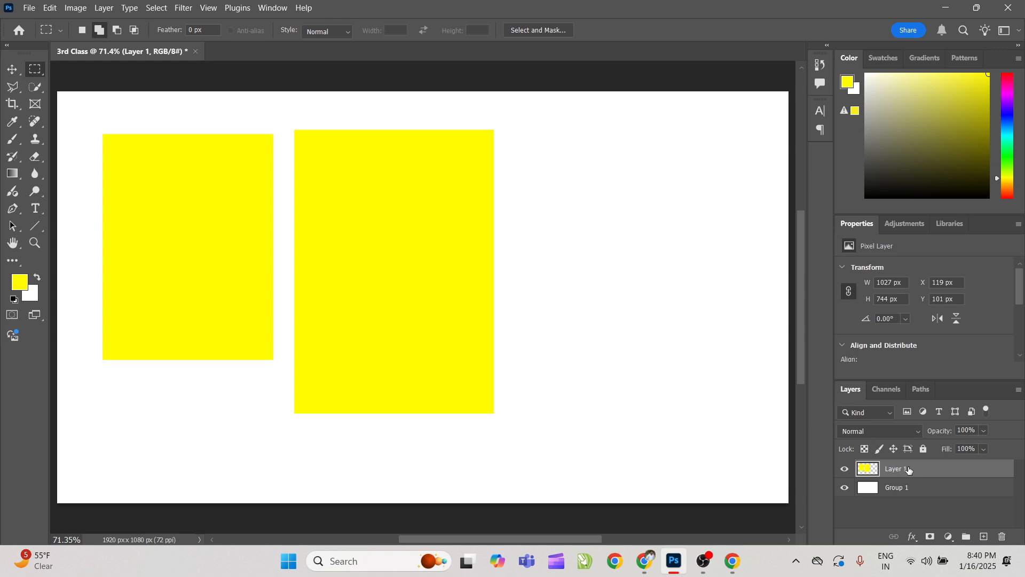
pyautogui.press('Delete')
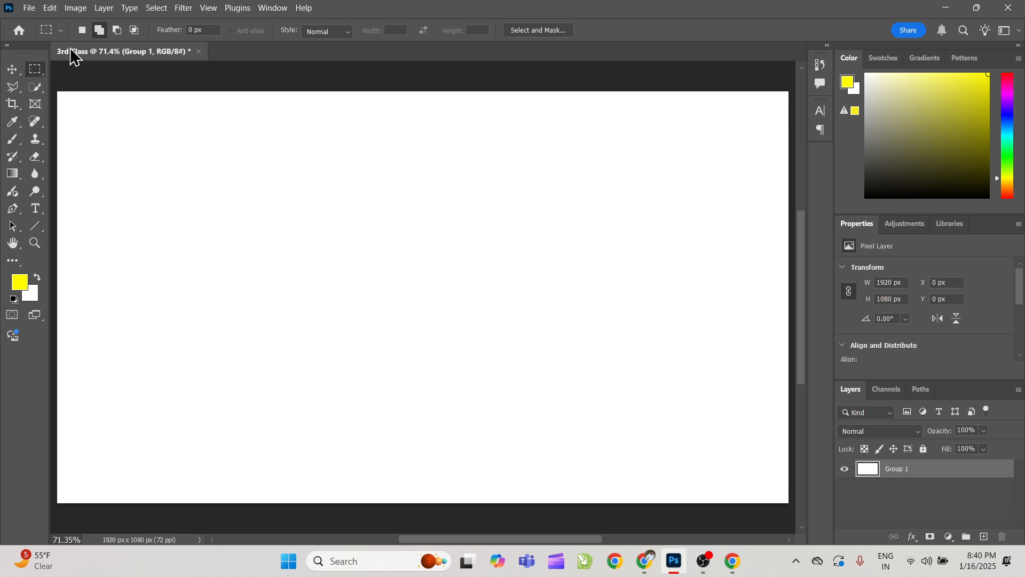
pyautogui.moveTo(102, 137); pyautogui.dragTo(261, 350)
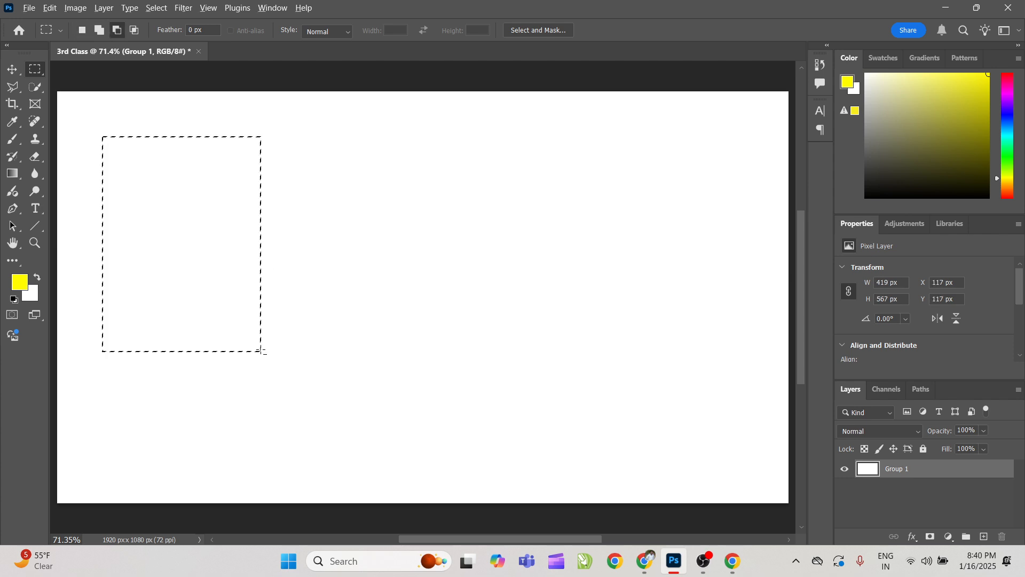
pyautogui.hotkey('alt', 'BackSpace')
pyautogui.moveTo(330, 136); pyautogui.dragTo(530, 404)
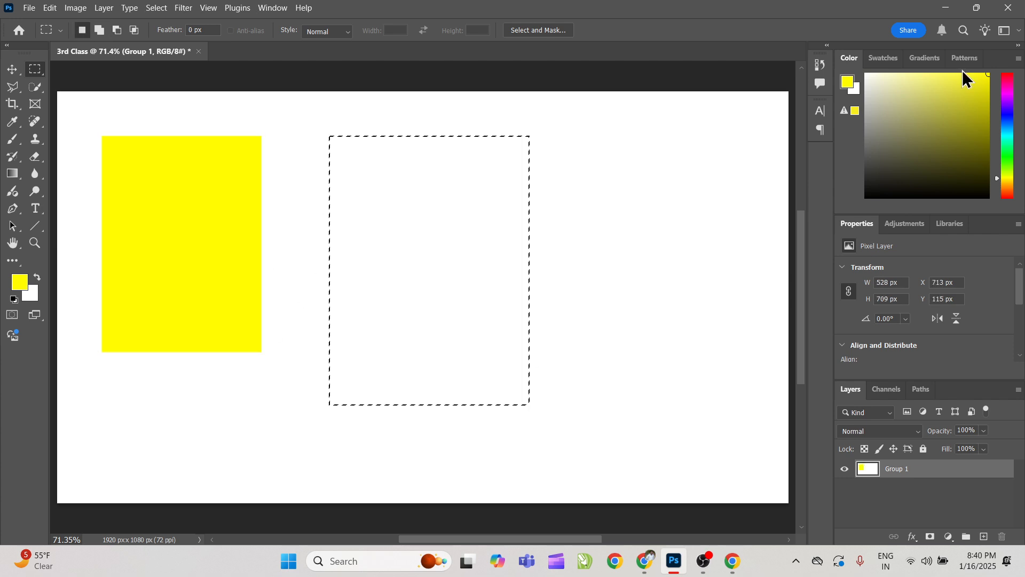
pyautogui.click(1004, 113)
pyautogui.hotkey('alt', 'BackSpace')
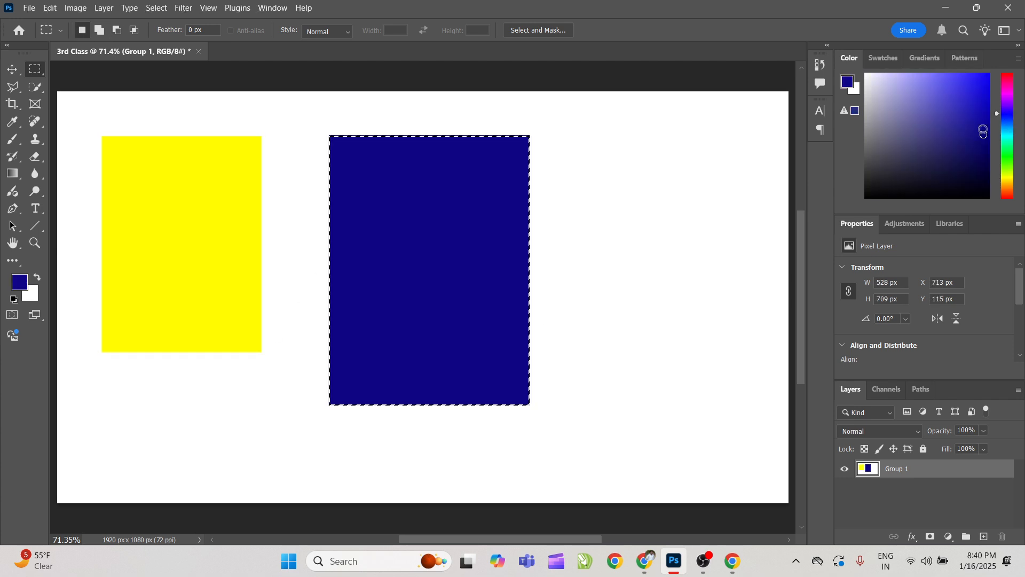
pyautogui.hotkey('ctrl', 'd')
pyautogui.moveTo(579, 145); pyautogui.dragTo(764, 465)
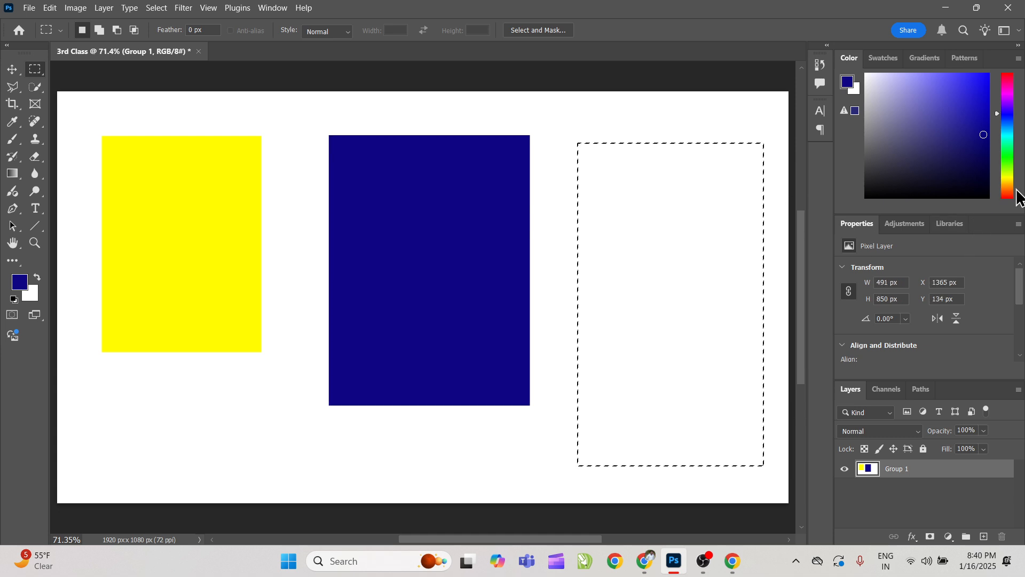
pyautogui.click(1012, 179)
pyautogui.click(1009, 195)
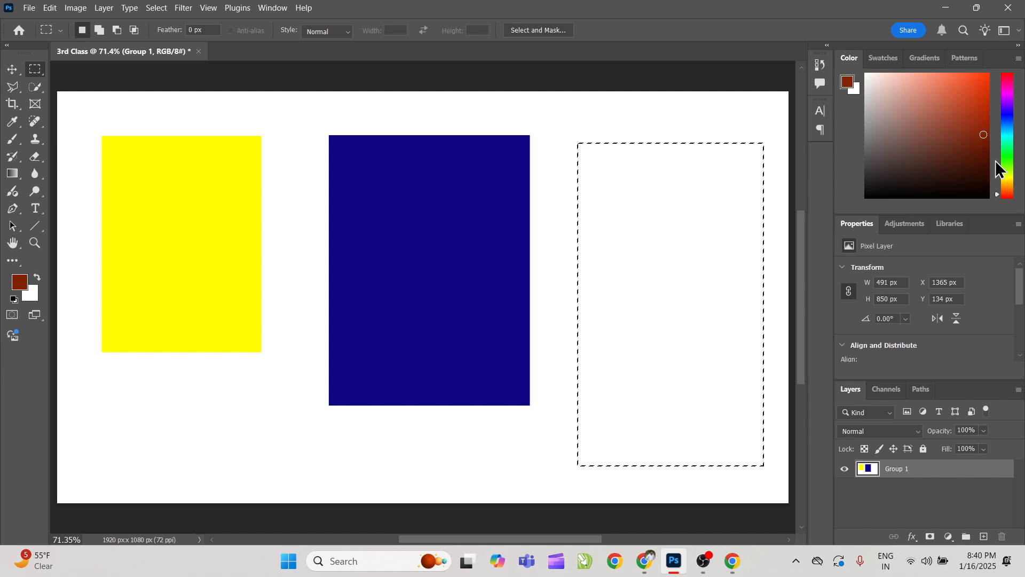
pyautogui.click(987, 95)
pyautogui.hotkey('alt', 'BackSpace')
pyautogui.hotkey('ctrl', 'd')
pyautogui.press('v')
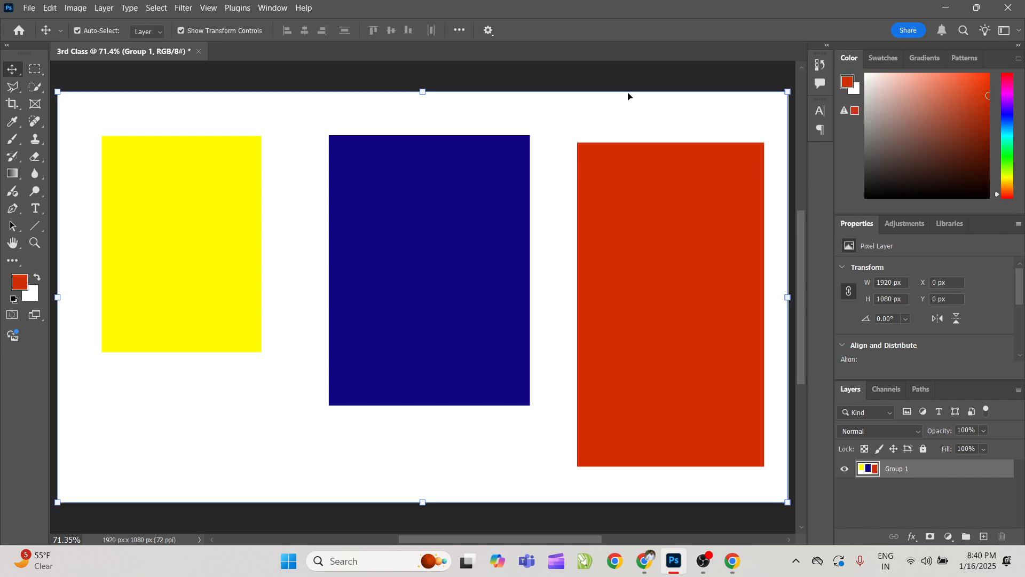
pyautogui.click(405, 68)
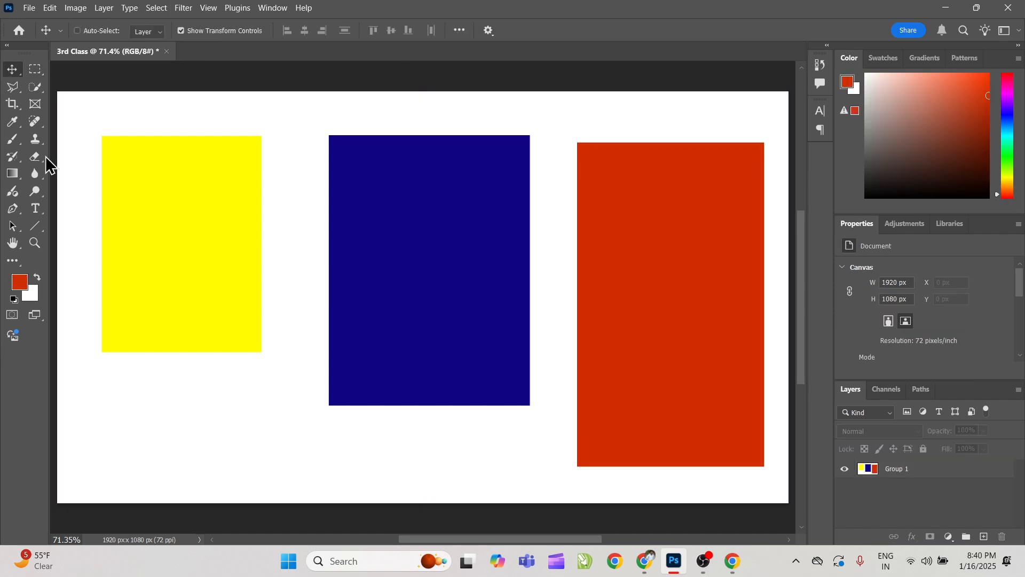
pyautogui.hotkey('ctrl', 'z')
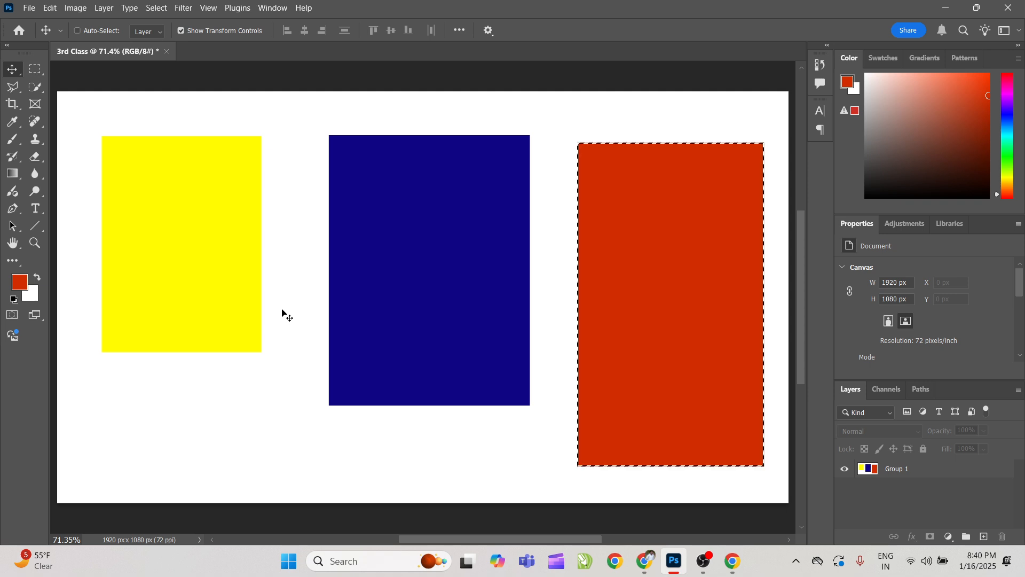
pyautogui.hotkey('ctrl', 'z')
pyautogui.hotkey('ctrl', 'z')
pyautogui.hotkey('ctrl', 'z')
pyautogui.hotkey('ctrl', 'z')
pyautogui.hotkey('ctrl', 'z')
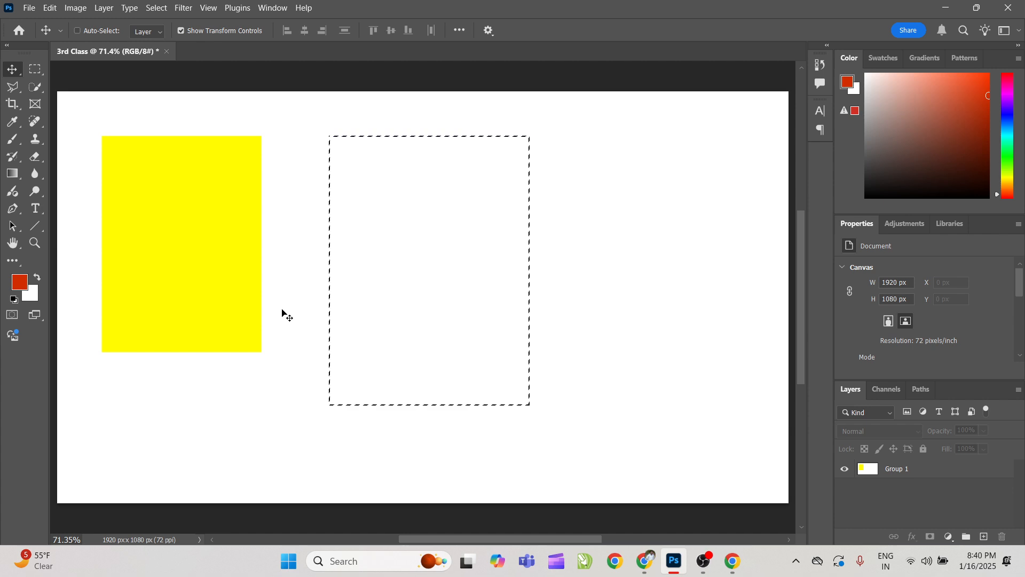
pyautogui.hotkey('ctrl', 'z')
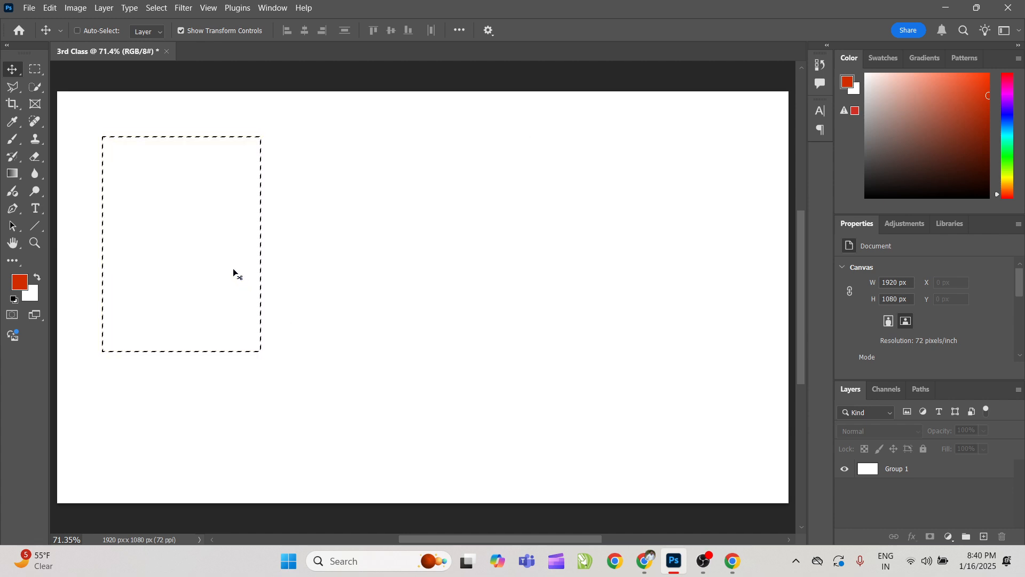
pyautogui.click(35, 69)
pyautogui.moveTo(115, 123); pyautogui.dragTo(268, 335)
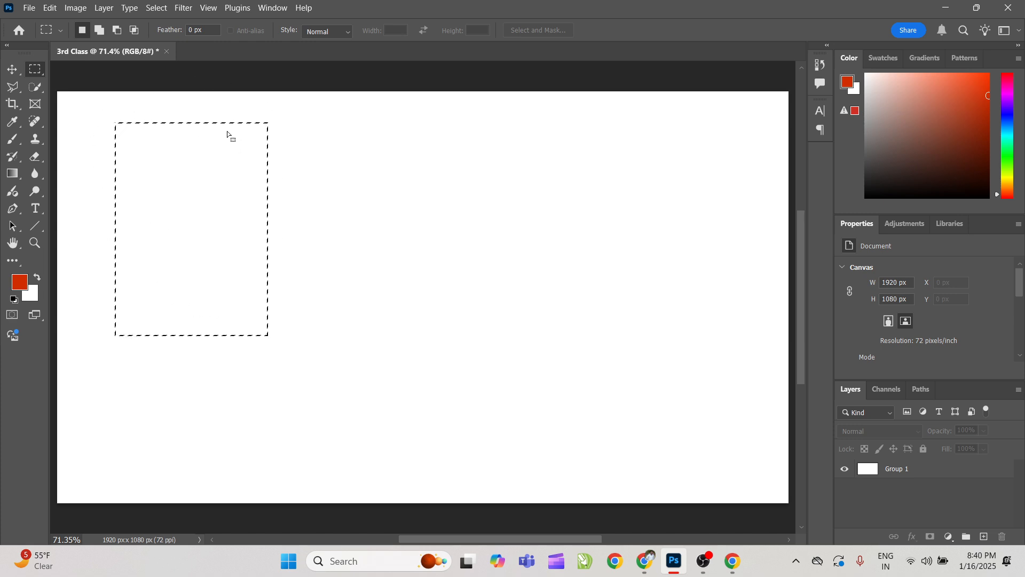
pyautogui.moveTo(293, 124); pyautogui.dragTo(515, 374)
pyautogui.click(100, 30)
pyautogui.moveTo(258, 306); pyautogui.dragTo(282, 340)
pyautogui.click(908, 469)
pyautogui.click(1005, 185)
pyautogui.click(977, 99)
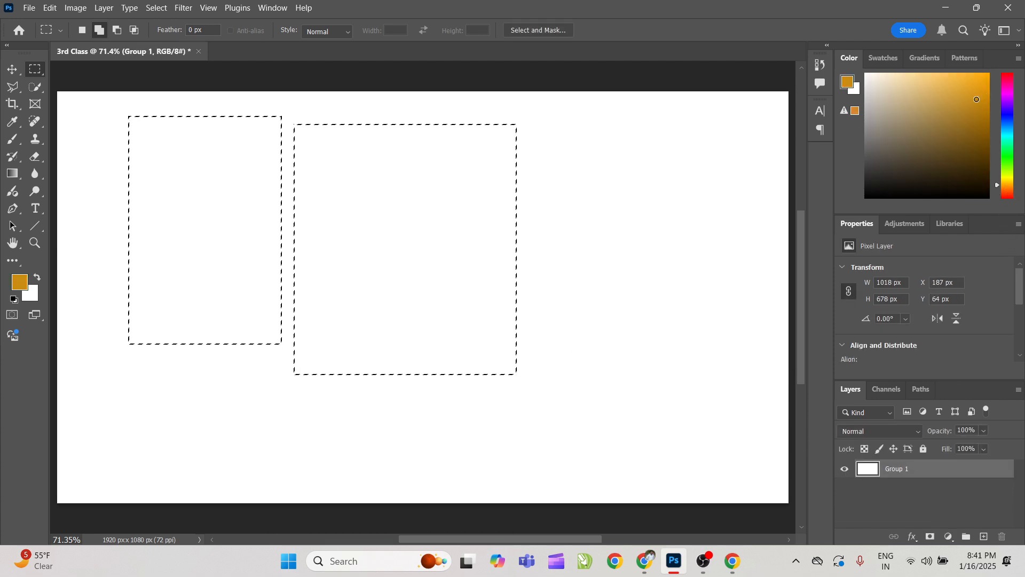
pyautogui.hotkey('alt', 'BackSpace')
pyautogui.click(397, 127)
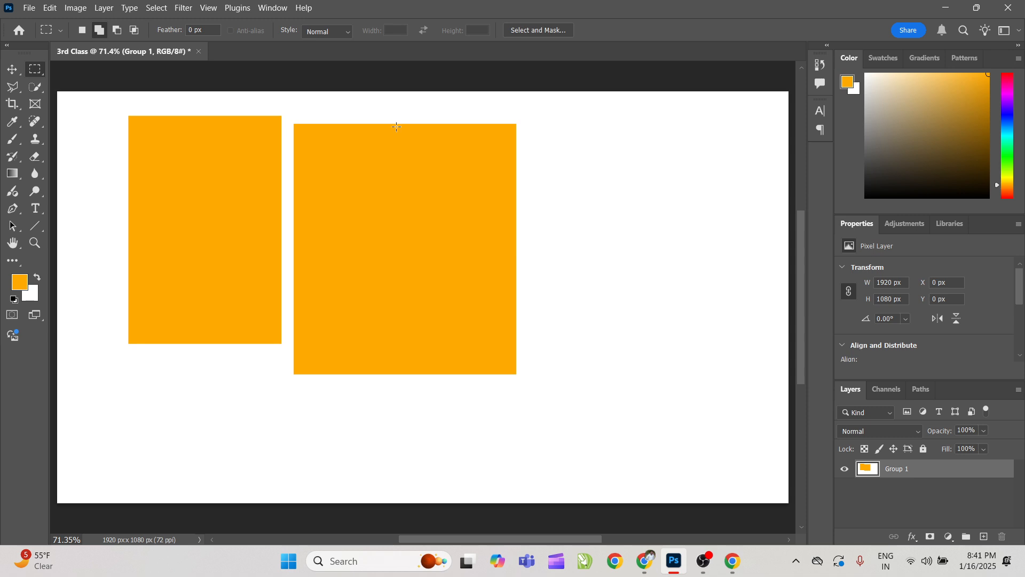
pyautogui.hotkey('ctrl', 'z')
pyautogui.hotkey('ctrl', 'z')
pyautogui.hotkey('ctrl', 'z')
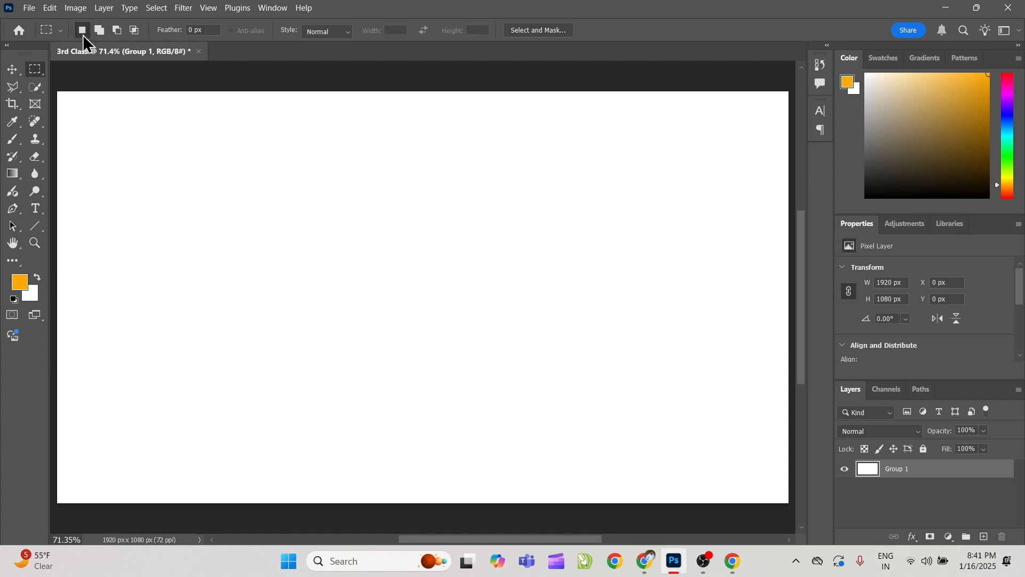
pyautogui.moveTo(73, 123); pyautogui.dragTo(249, 369)
pyautogui.hotkey('alt', 'BackSpace')
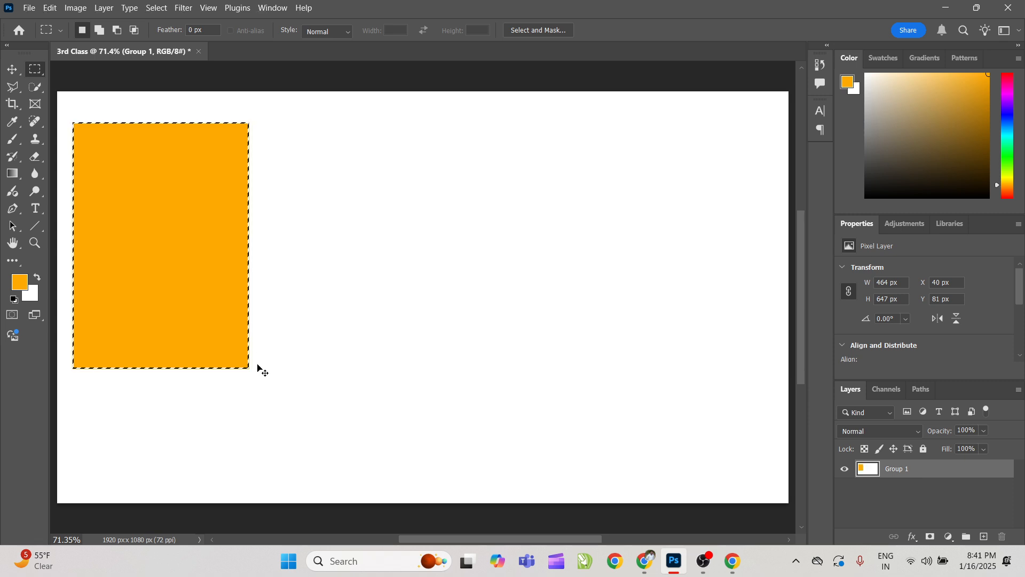
pyautogui.hotkey('ctrl', 'd')
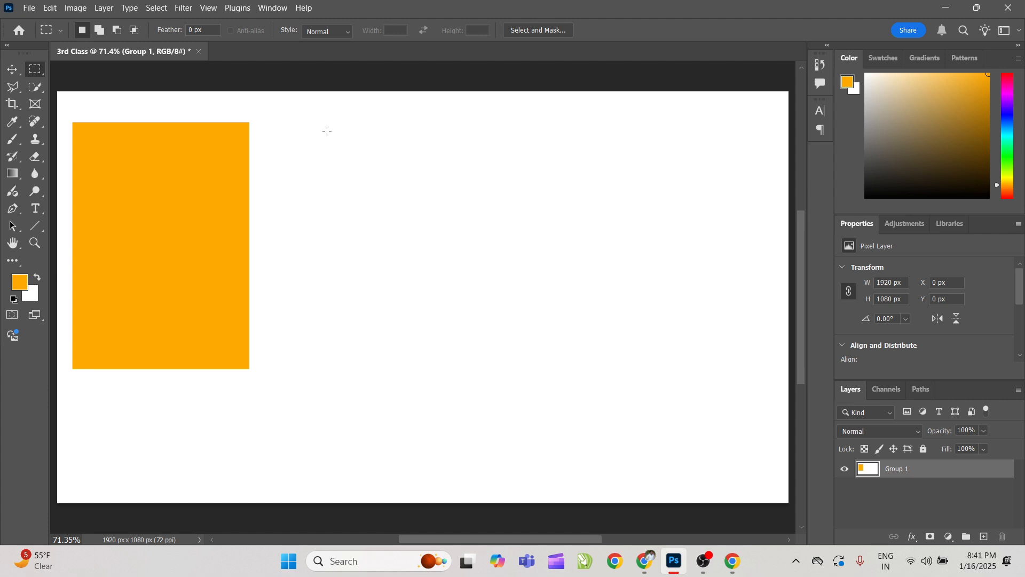
pyautogui.moveTo(335, 118); pyautogui.dragTo(582, 285)
pyautogui.click(1008, 146)
pyautogui.hotkey('alt', 'BackSpace')
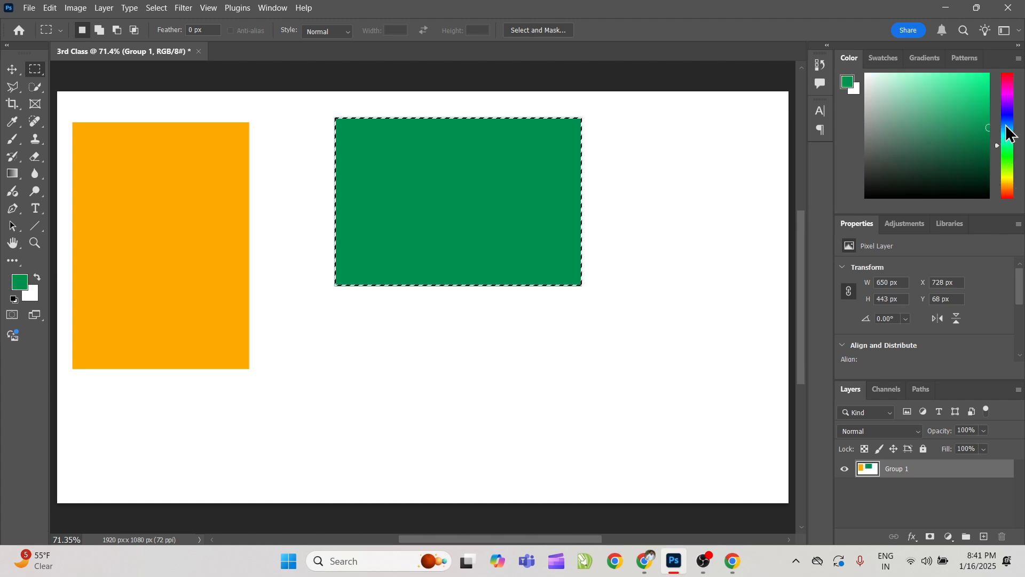
pyautogui.hotkey('ctrl', 'd')
pyautogui.moveTo(303, 316); pyautogui.dragTo(622, 492)
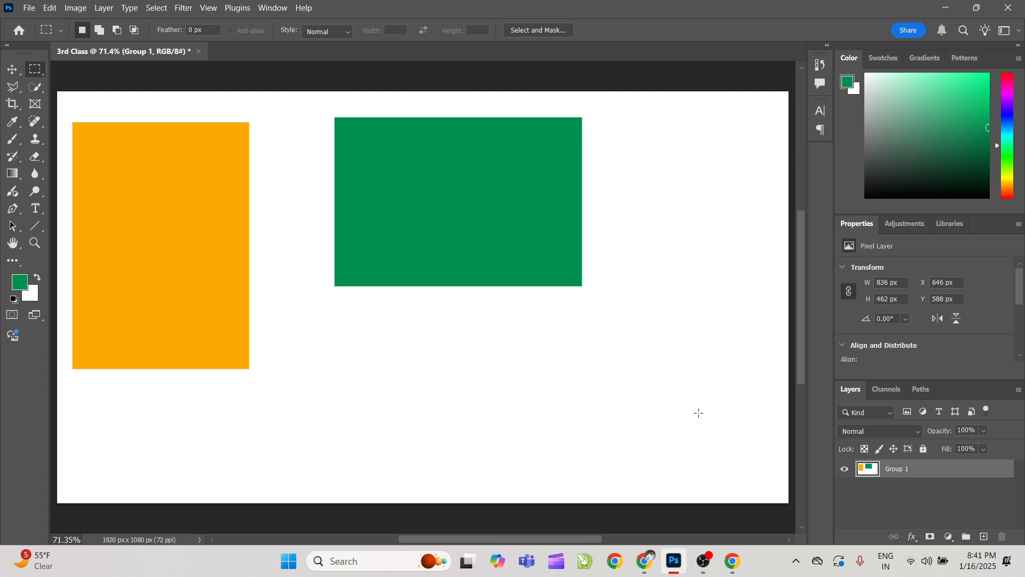
pyautogui.click(941, 170)
pyautogui.hotkey('alt', 'BackSpace')
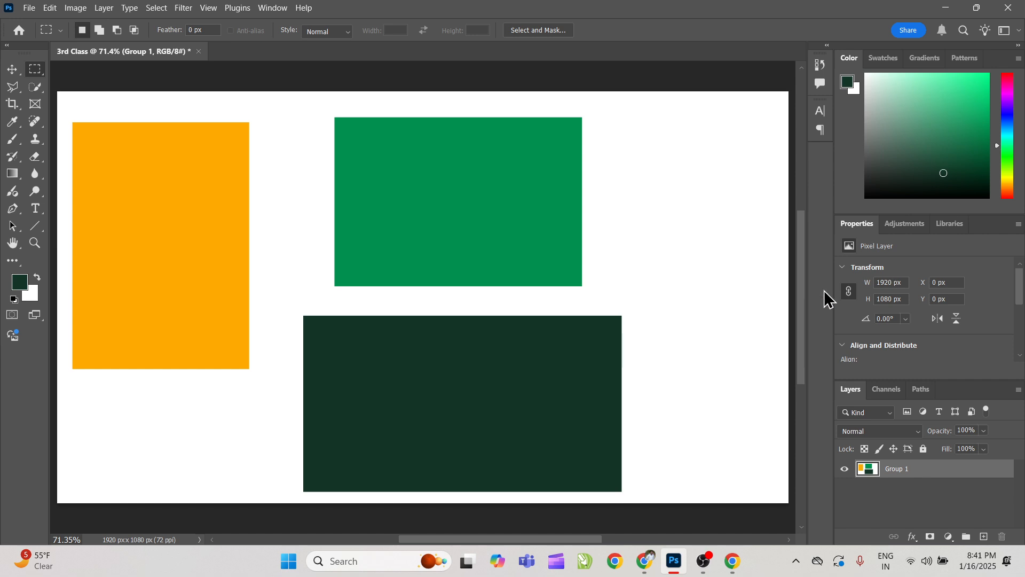
pyautogui.moveTo(644, 137); pyautogui.dragTo(800, 425)
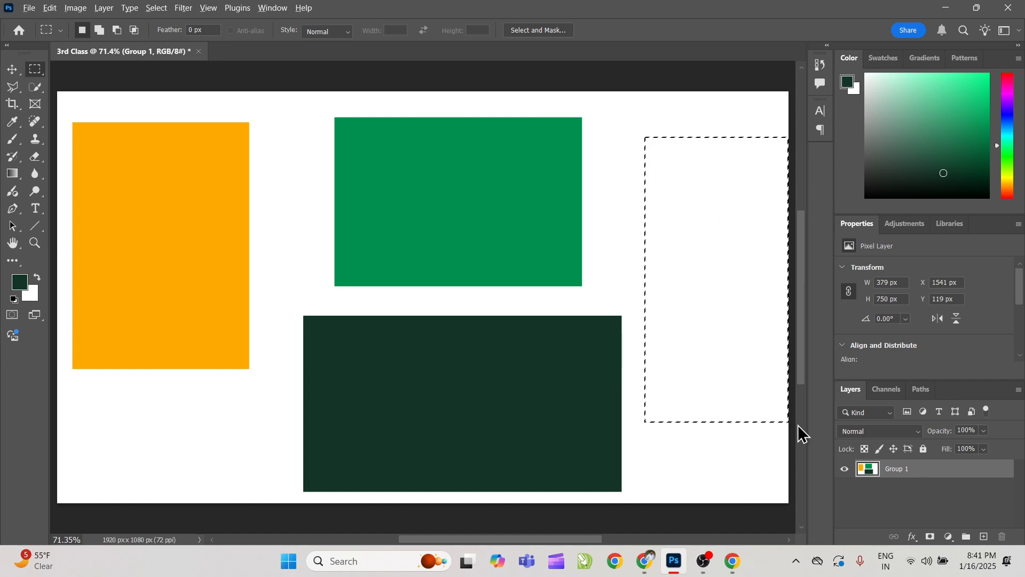
pyautogui.hotkey('alt', 'BackSpace')
pyautogui.hotkey('ctrl', 'd')
pyautogui.press('v')
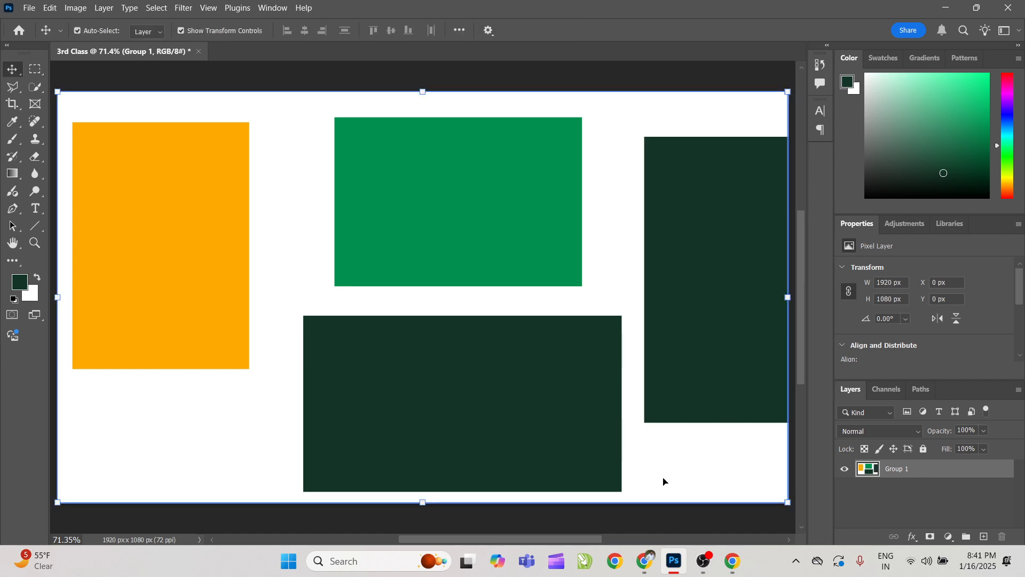
pyautogui.click(882, 509)
pyautogui.click(54, 190)
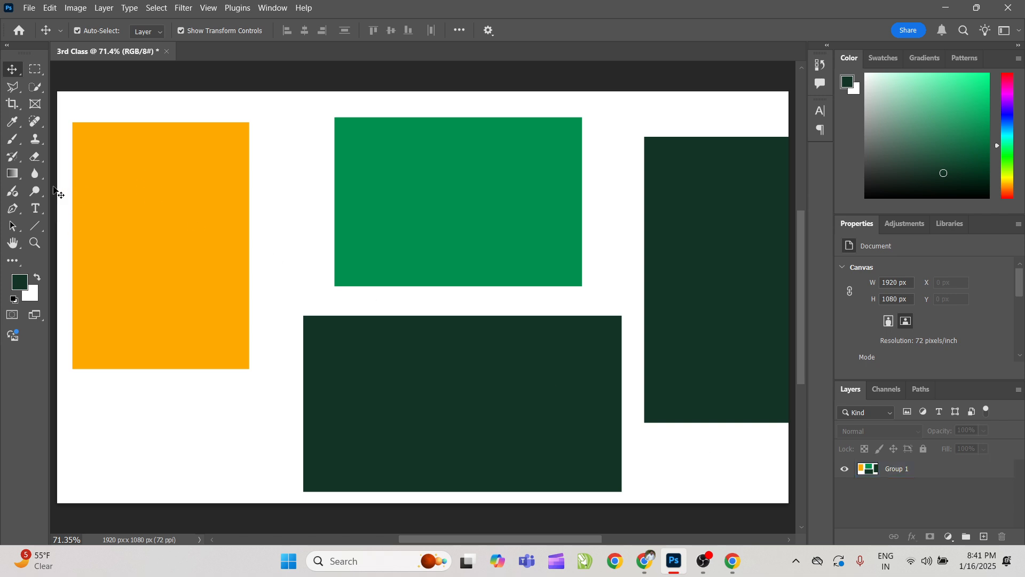
pyautogui.click(35, 71)
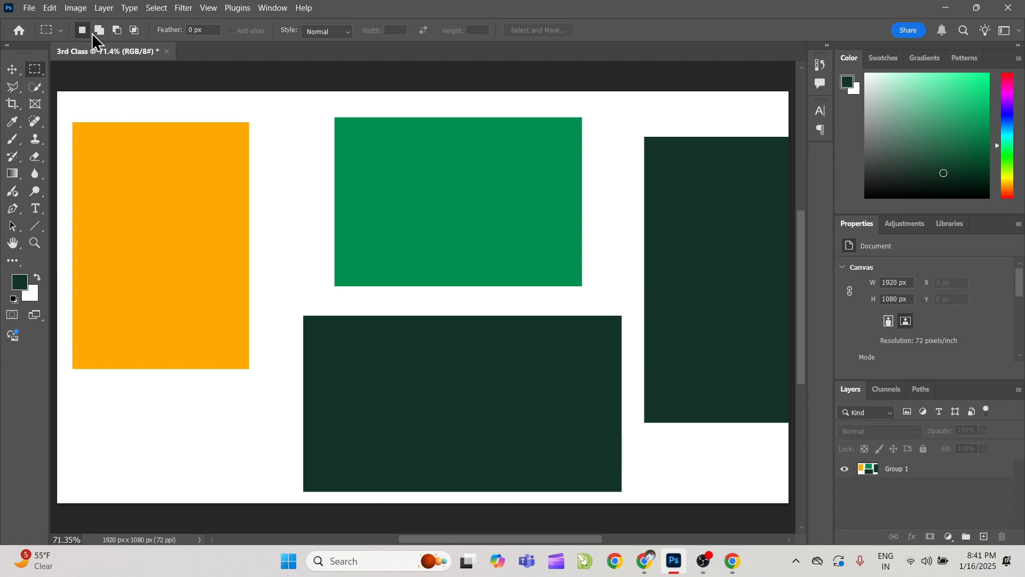
pyautogui.hotkey('ctrl', 'z')
pyautogui.hotkey('ctrl', 'z')
pyautogui.hotkey('ctrl', 'z')
pyautogui.hotkey('ctrl', 'z')
pyautogui.hotkey('ctrl', 'z')
pyautogui.hotkey('ctrl', 'z')
pyautogui.hotkey('ctrl', 'z')
pyautogui.hotkey('ctrl', 'z')
pyautogui.hotkey('ctrl', 'z')
pyautogui.hotkey('ctrl', 'z')
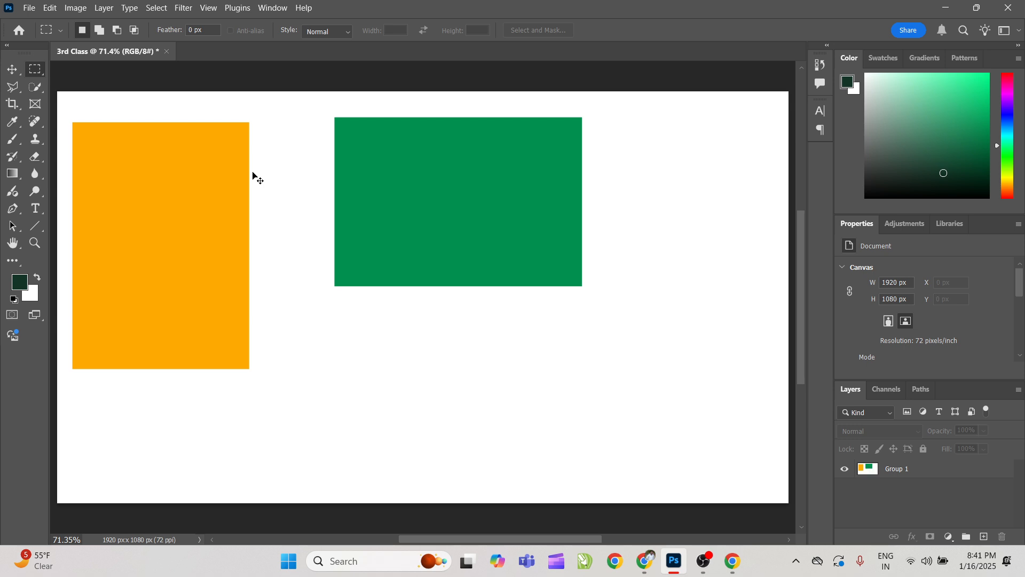
pyautogui.hotkey('ctrl', 'z')
pyautogui.hotkey('ctrl', 'z')
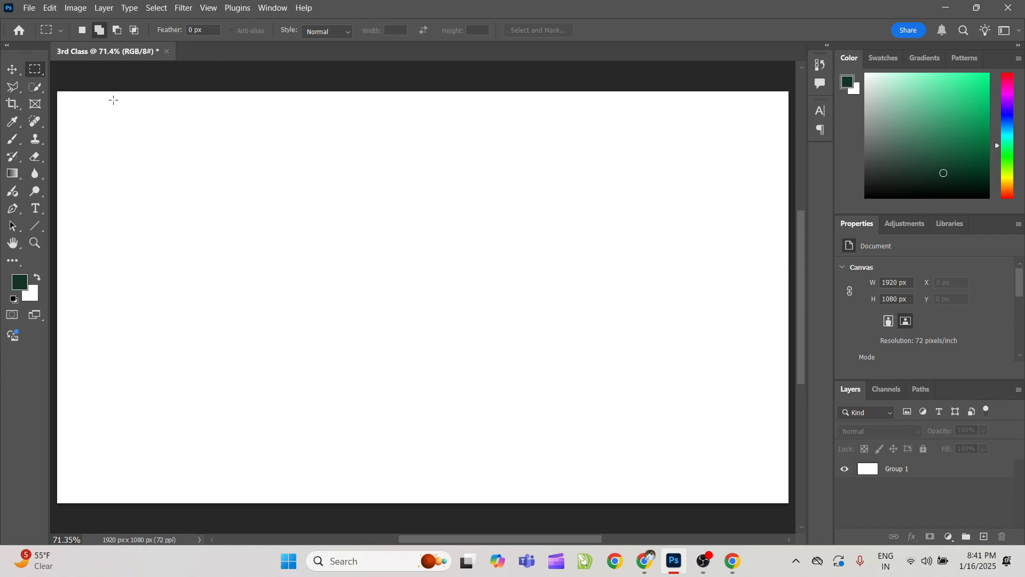
pyautogui.moveTo(113, 100); pyautogui.dragTo(328, 388)
pyautogui.moveTo(386, 132); pyautogui.dragTo(624, 368)
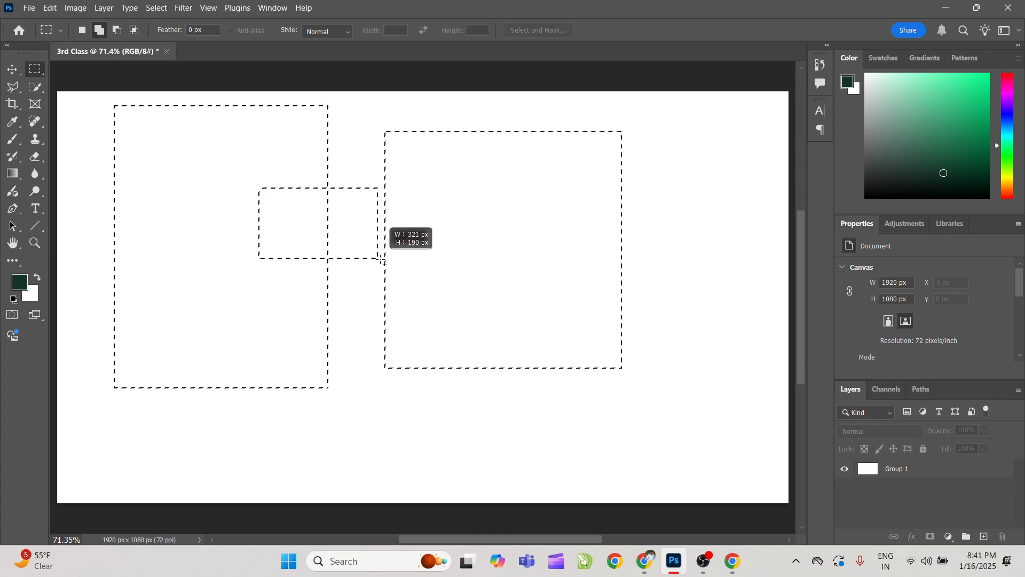
pyautogui.moveTo(383, 261); pyautogui.dragTo(461, 309)
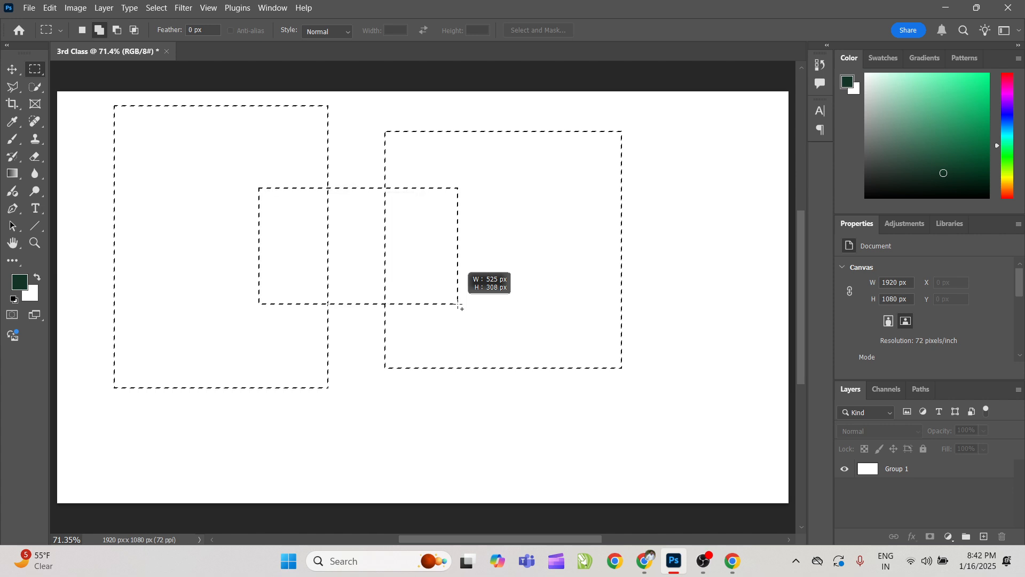
pyautogui.moveTo(460, 308); pyautogui.dragTo(449, 353)
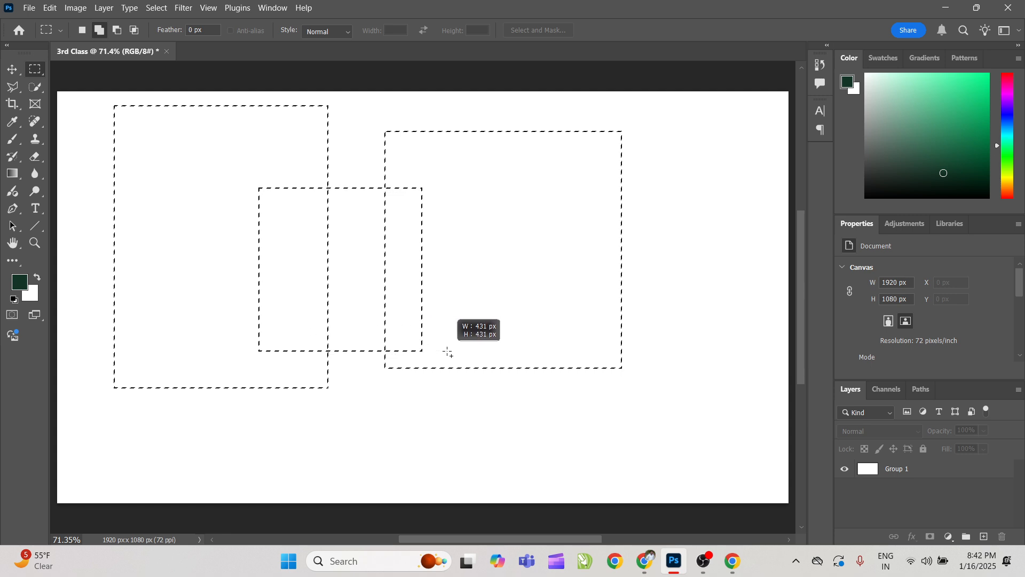
pyautogui.press('super+shift+s')
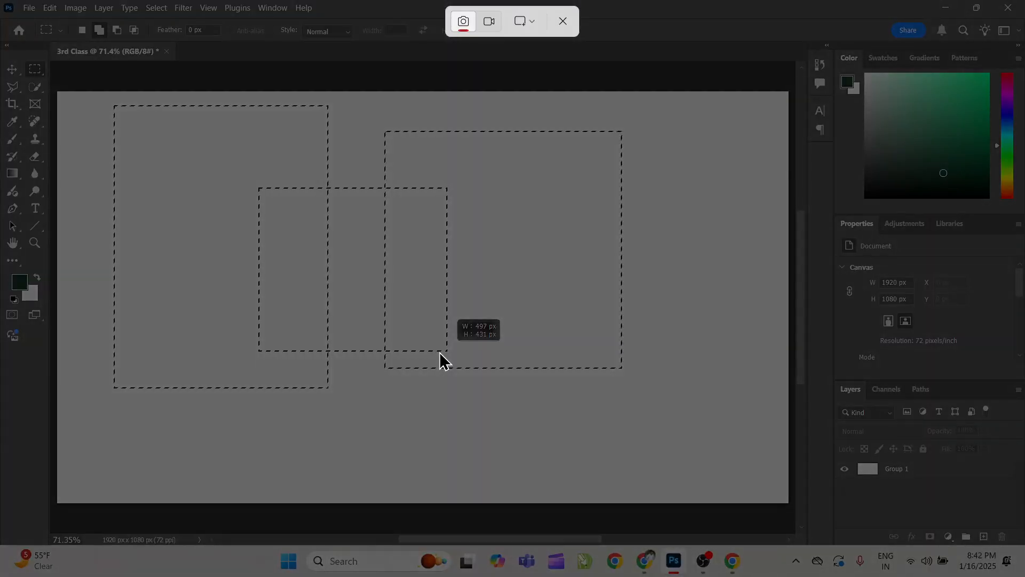
pyautogui.moveTo(322, 180); pyautogui.dragTo(407, 355)
pyautogui.moveTo(297, 174); pyautogui.dragTo(482, 305)
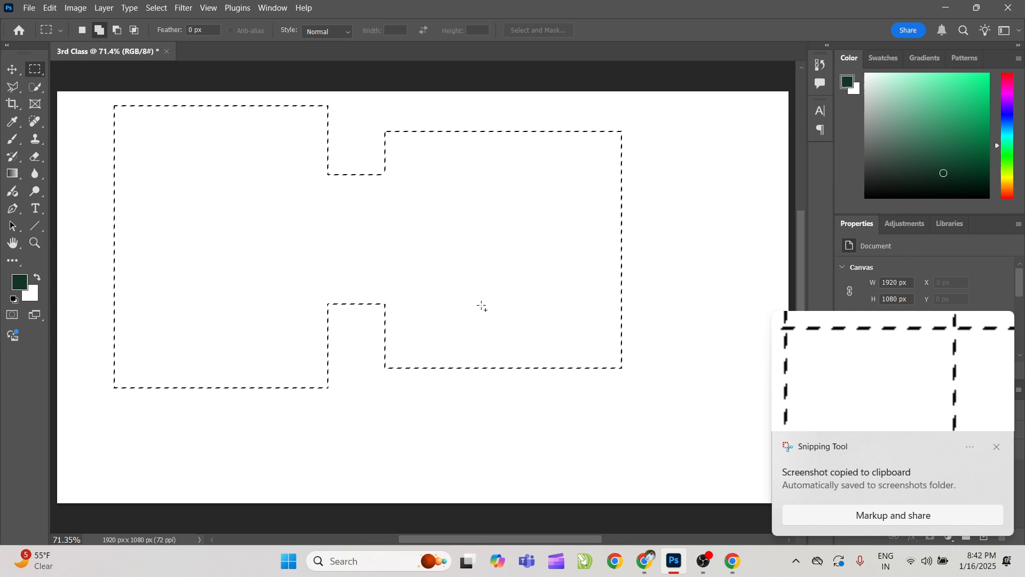
pyautogui.click(996, 446)
pyautogui.press('alt')
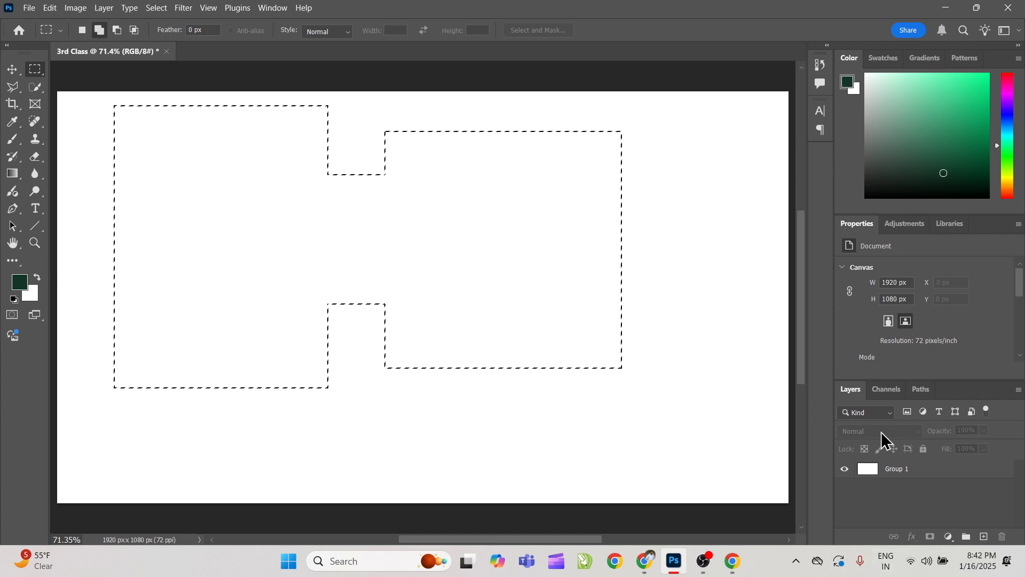
pyautogui.doubleClick(951, 482)
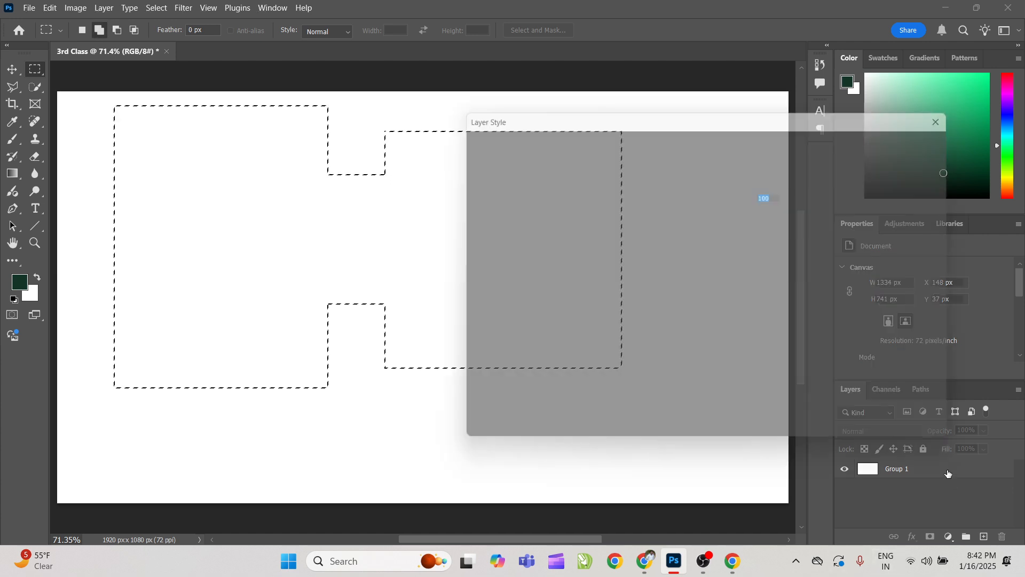
pyautogui.click(931, 161)
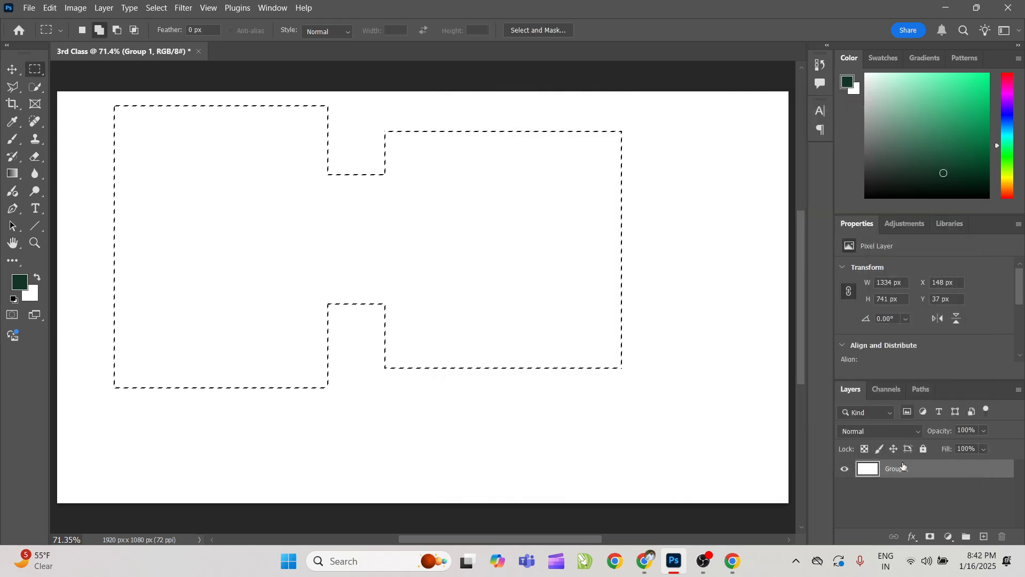
pyautogui.hotkey('alt', 'BackSpace')
pyautogui.hotkey('ctrl', 'd')
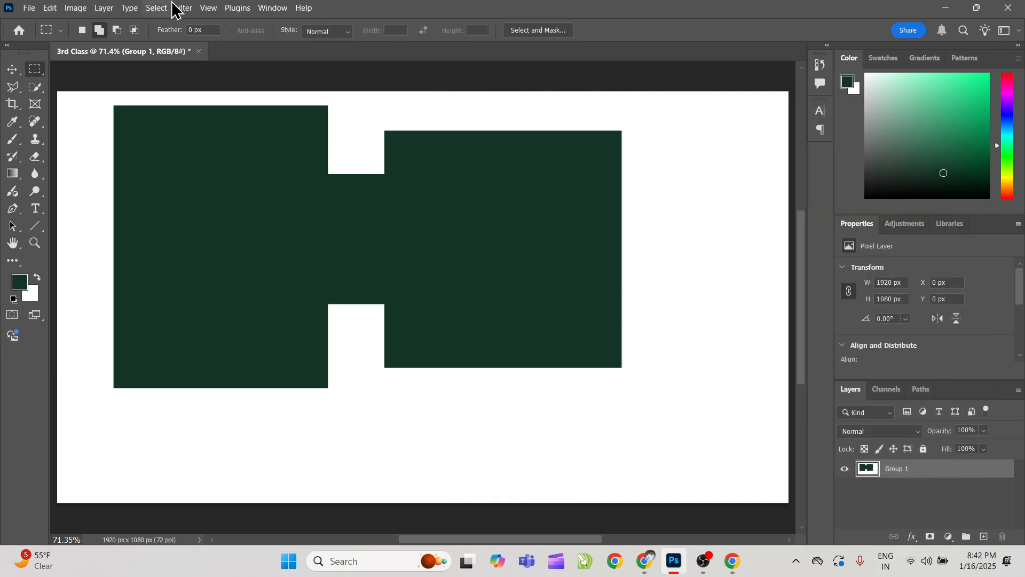
pyautogui.press('v')
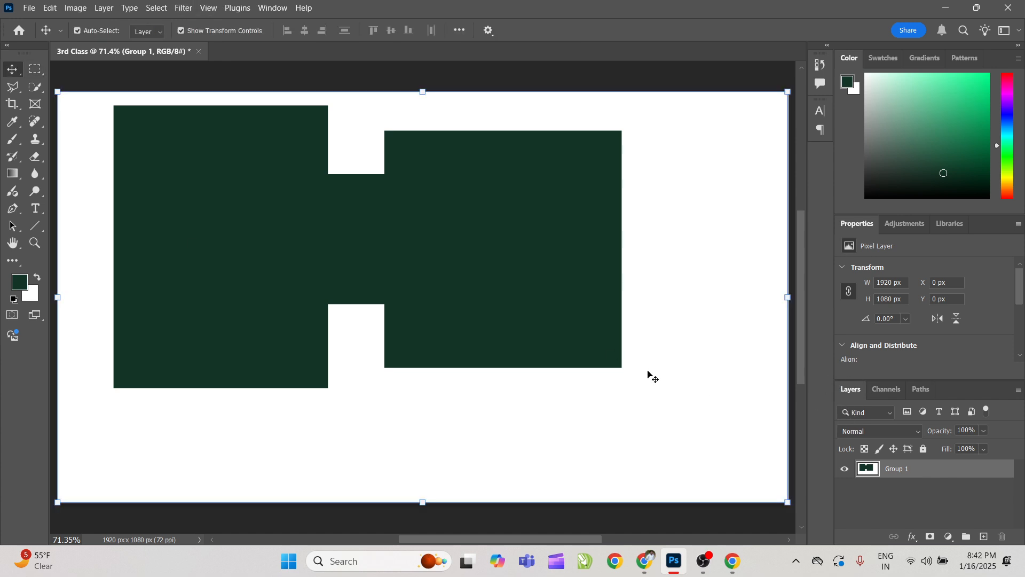
pyautogui.hotkey('ctrl', 'shift', 'd')
pyautogui.press('Delete')
pyautogui.hotkey('ctrl', 'd')
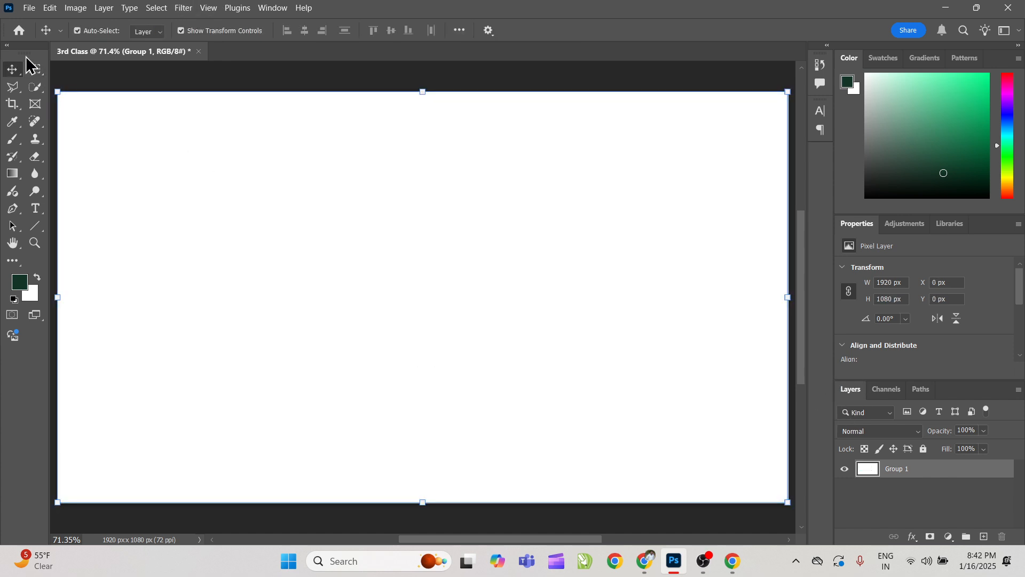
# Step: Select a tall rectangle left of centre and add a circle on top to form an arch
pyautogui.click(33, 75)
pyautogui.click(82, 75)
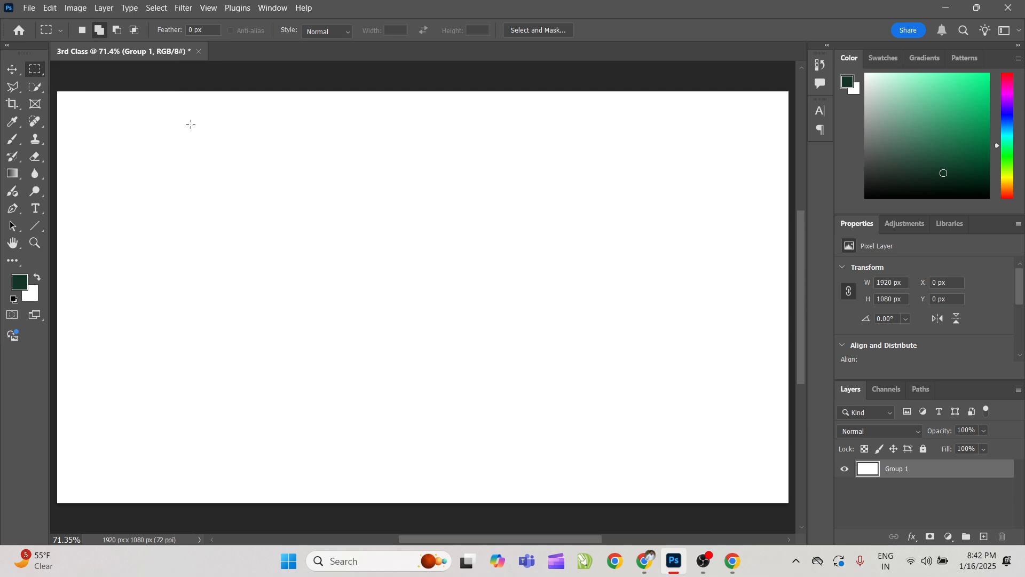
pyautogui.moveTo(250, 144); pyautogui.dragTo(441, 400)
pyautogui.click(35, 69)
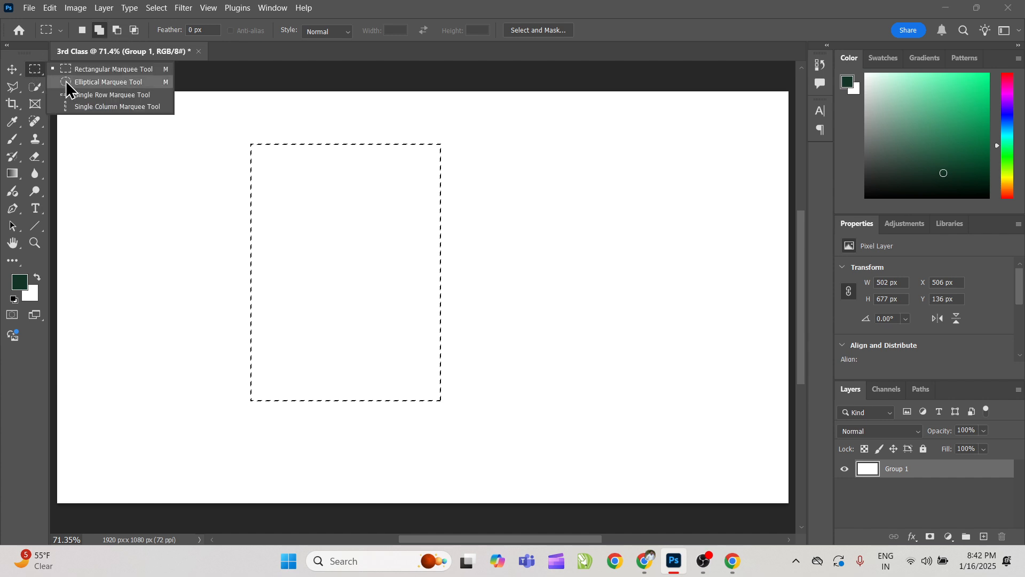
pyautogui.click(75, 83)
pyautogui.moveTo(313, 105); pyautogui.dragTo(433, 191)
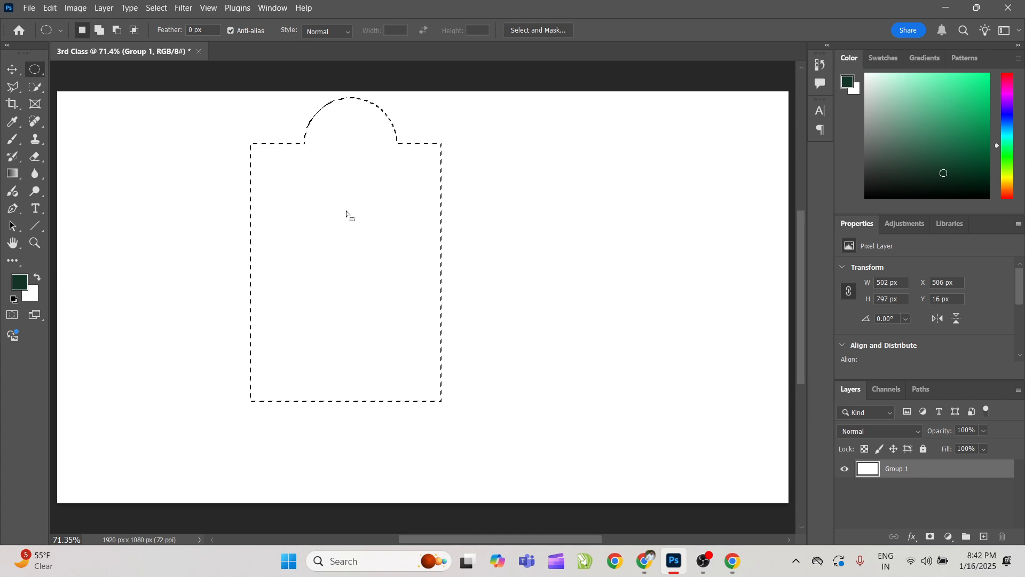
# Step: Fill the arch with a dark teal 003e36 Solid Color layer, then undo that fill
pyautogui.moveTo(1008, 145); pyautogui.dragTo(1007, 73)
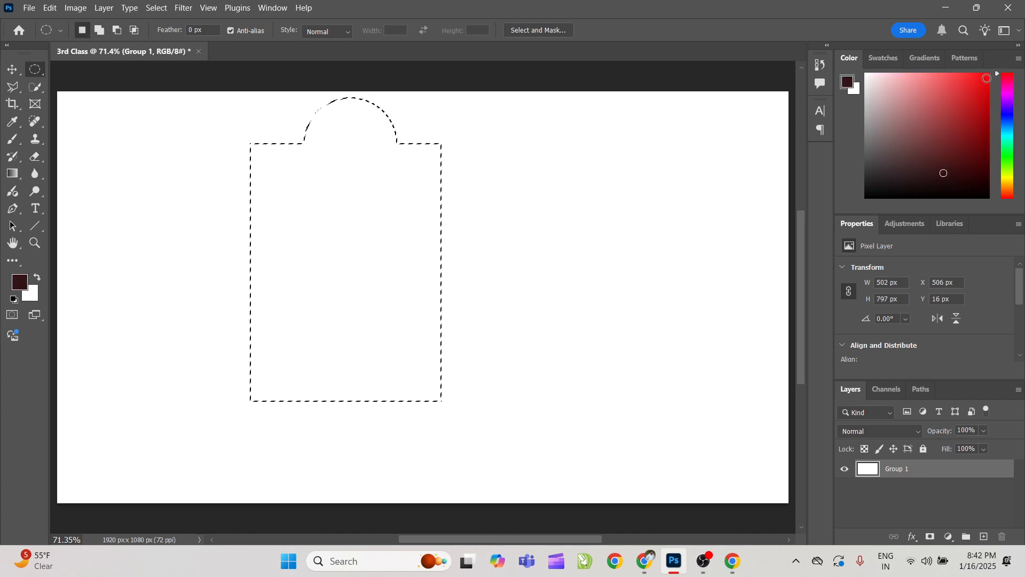
pyautogui.click(948, 536)
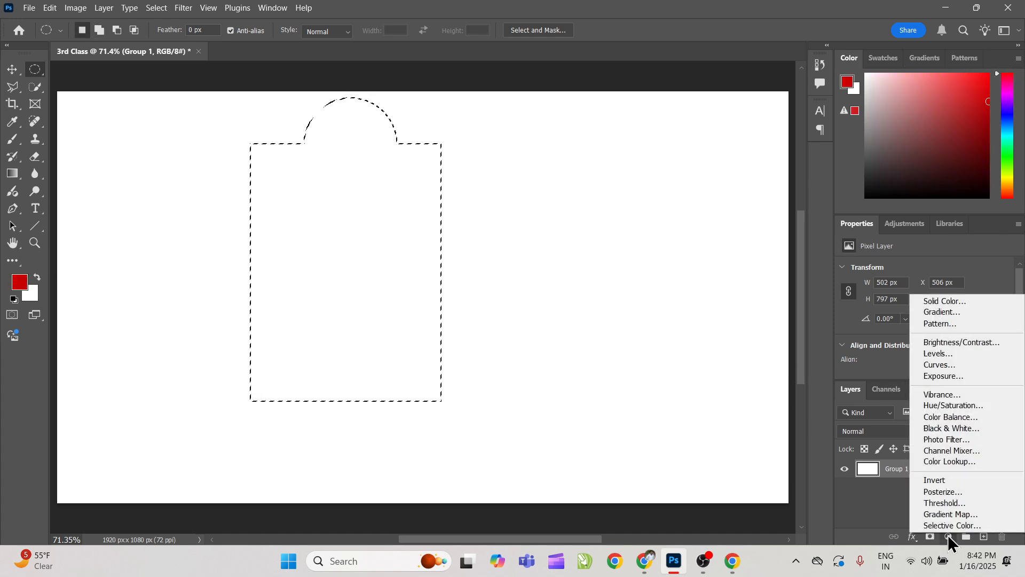
pyautogui.click(957, 306)
pyautogui.moveTo(811, 227); pyautogui.dragTo(807, 221)
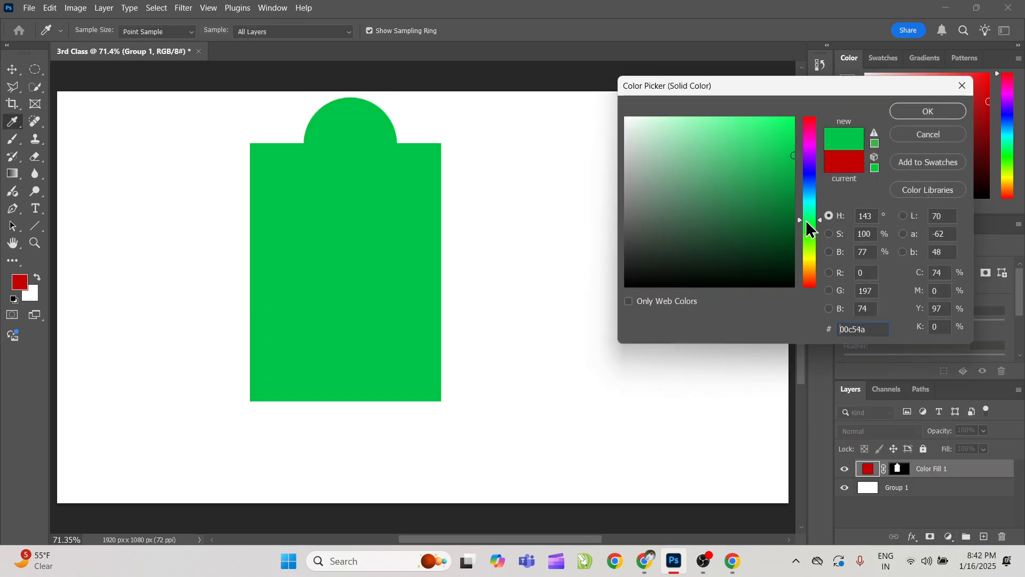
pyautogui.moveTo(788, 166); pyautogui.dragTo(794, 245)
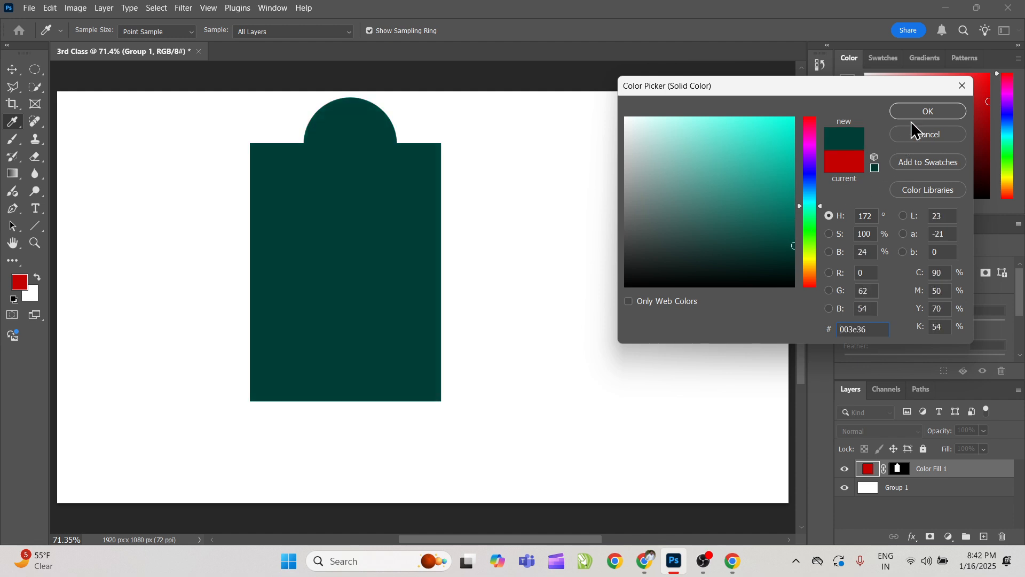
pyautogui.click(925, 107)
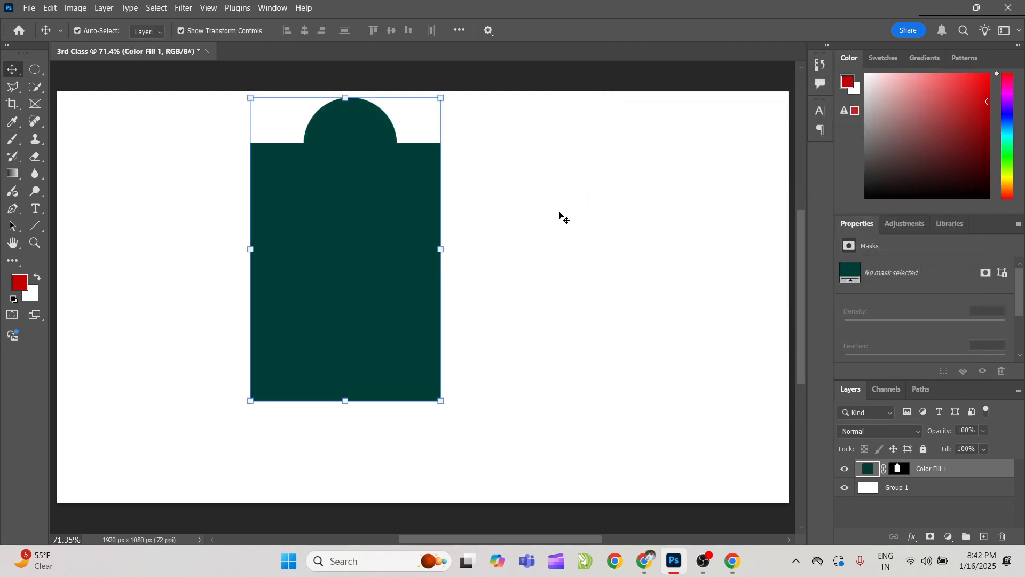
pyautogui.click(550, 232)
pyautogui.hotkey('ctrl', 'z')
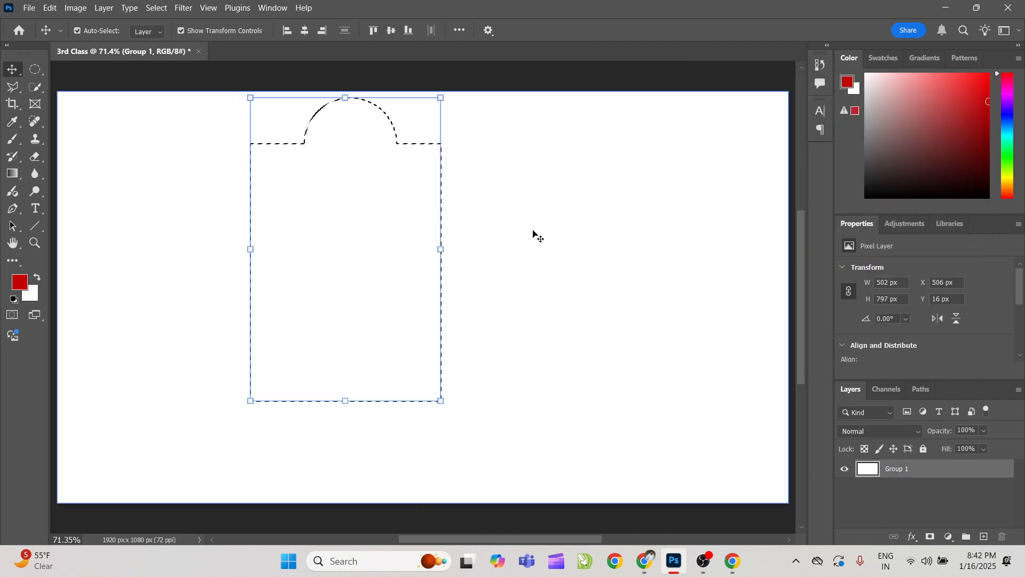
pyautogui.hotkey('alt', 'Tab')
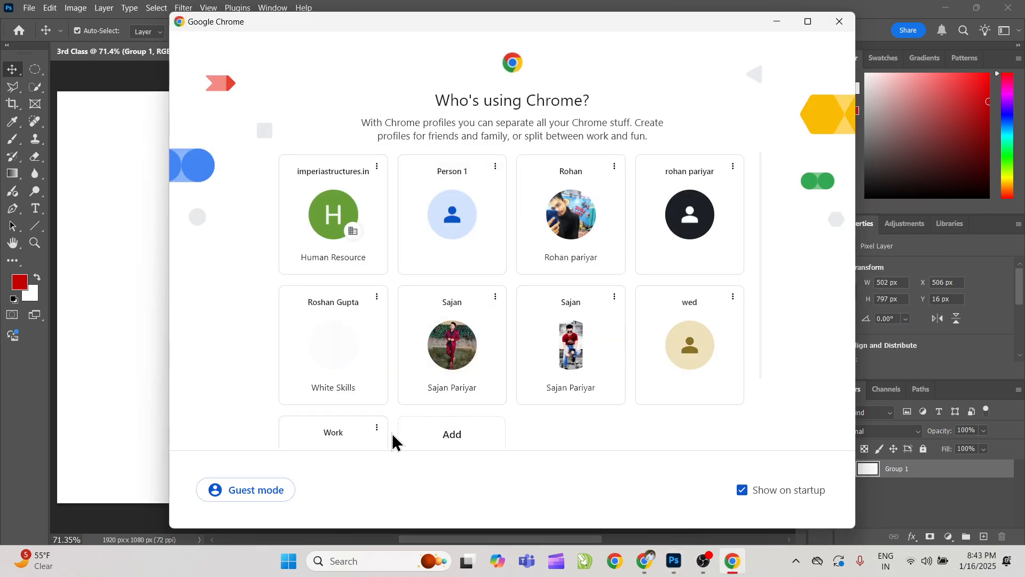
# Step: In Chrome's Work profile, search Google for 'freepick' and open the Freepik result
pyautogui.click(806, 22)
pyautogui.click(321, 405)
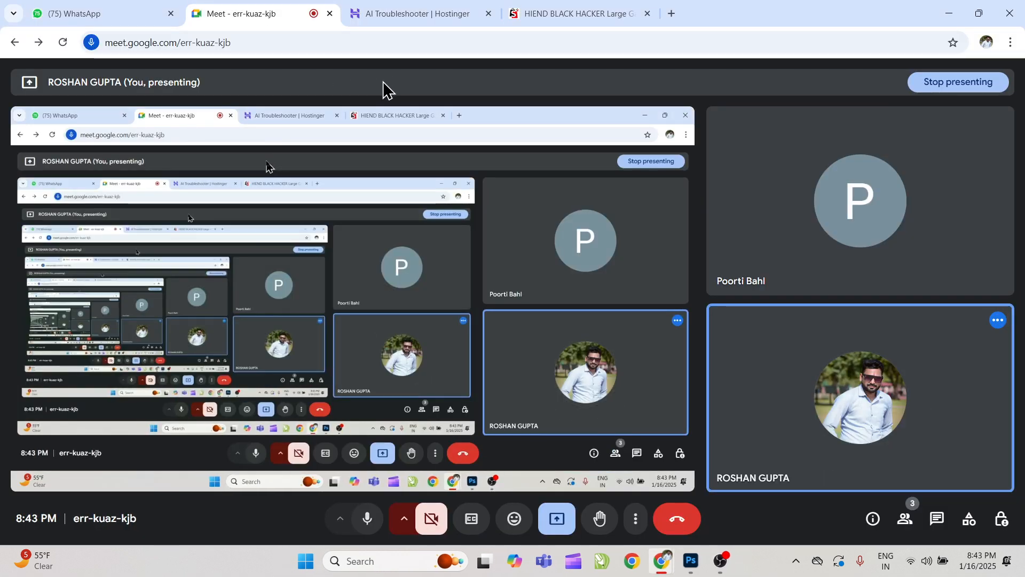
pyautogui.hotkey('ctrl', 'n')
pyautogui.write('free')
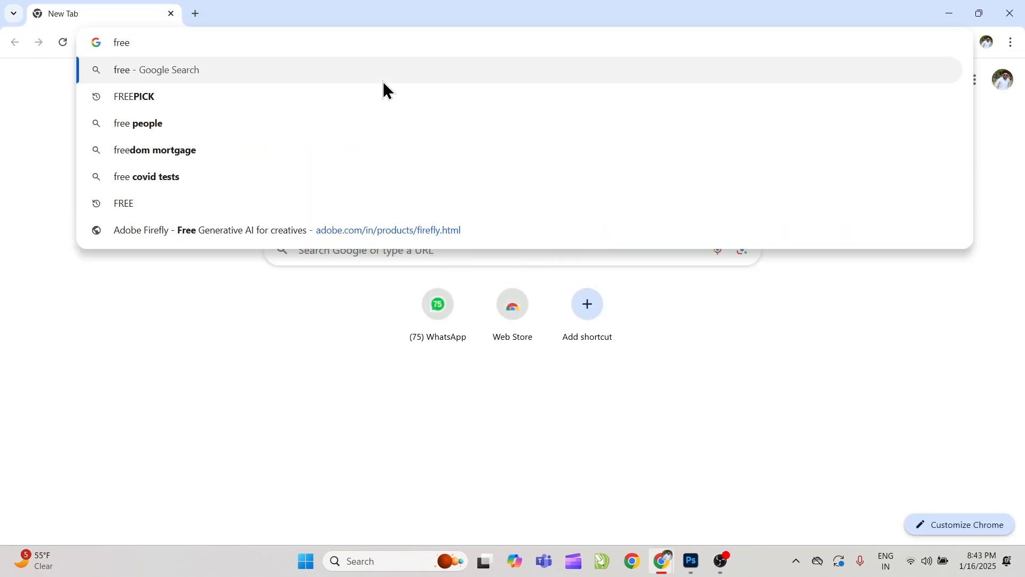
pyautogui.write('pick')
pyautogui.press('Return')
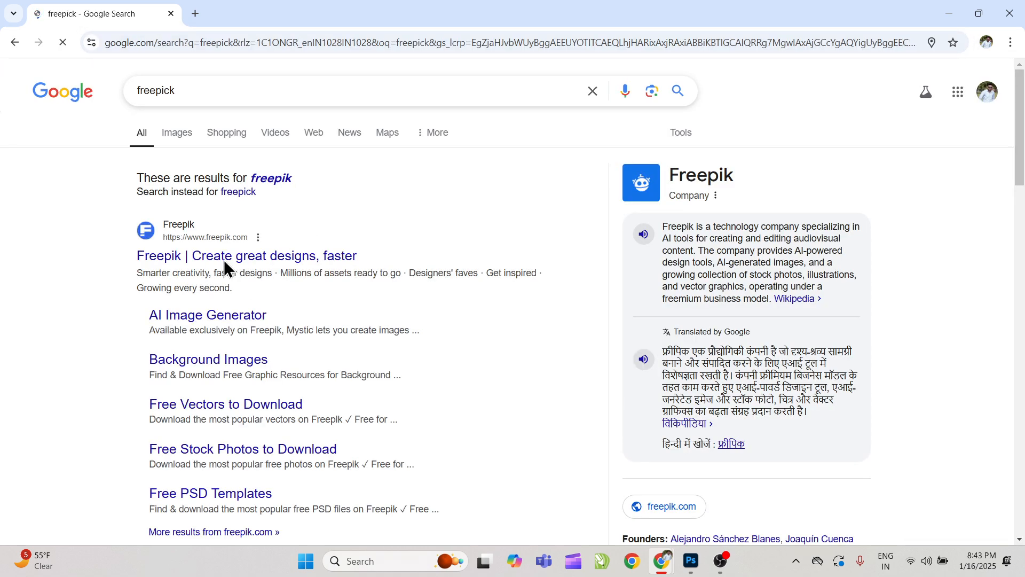
pyautogui.click(227, 267)
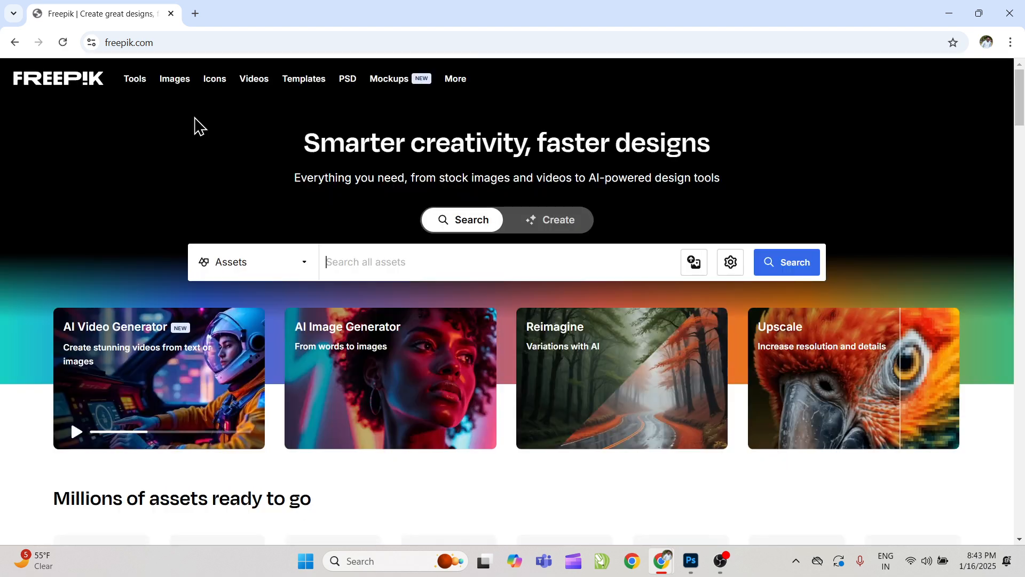
# Step: Check the meeting window's WhatsApp chats, then return to the Freepik site
pyautogui.hotkey('alt', 'Tab')
pyautogui.click(108, 13)
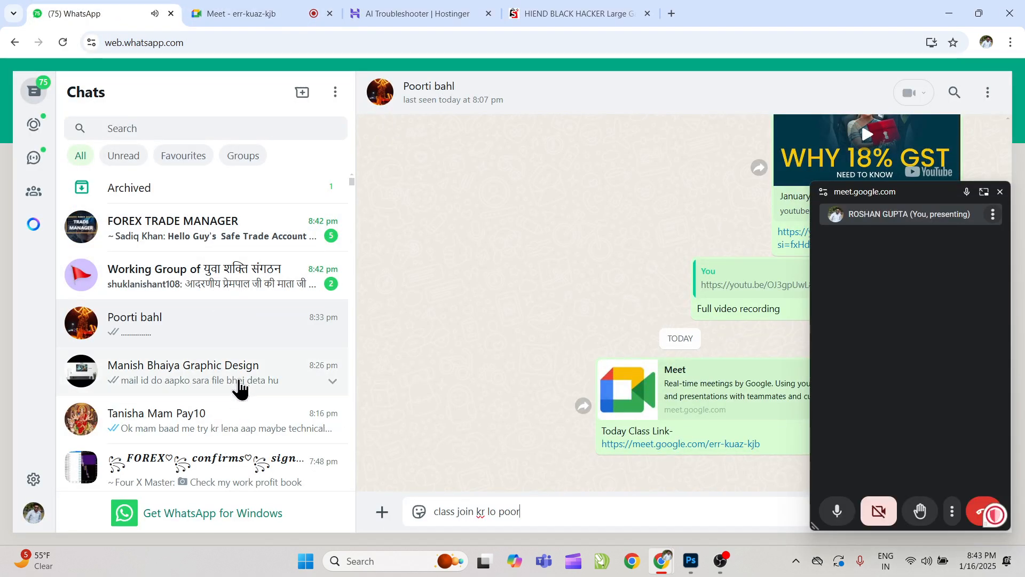
pyautogui.hotkey('alt', 'Tab')
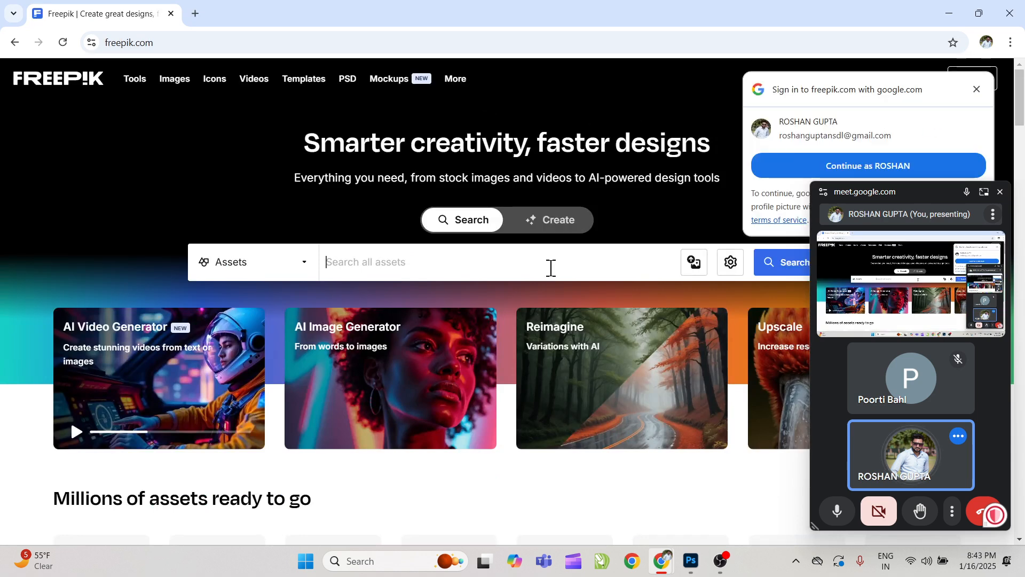
# Step: Search Freepik for 'wall frame' and browse the second page of results
pyautogui.click(976, 89)
pyautogui.click(477, 269)
pyautogui.write('wal')
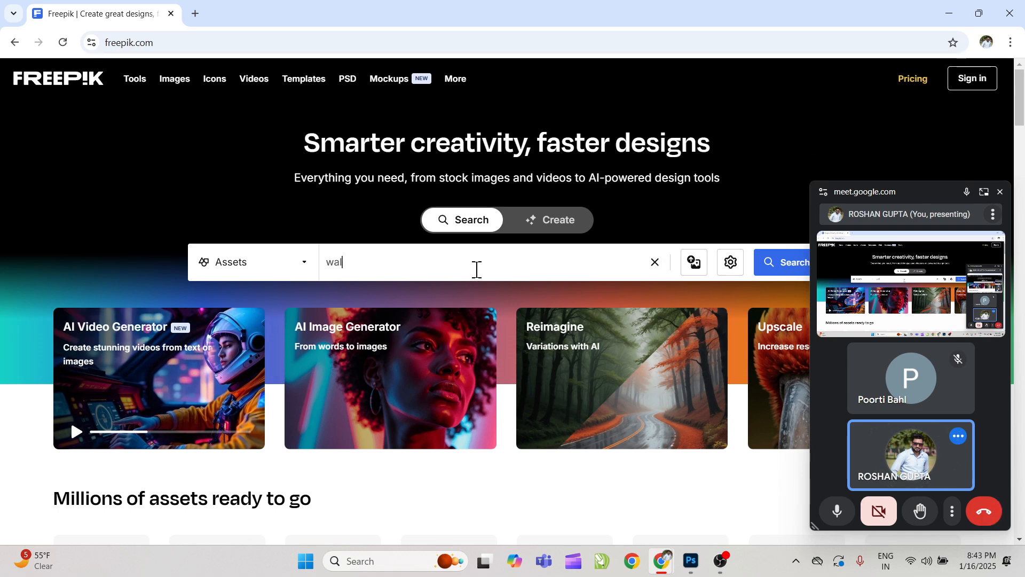
pyautogui.write('l frame')
pyautogui.press('Return')
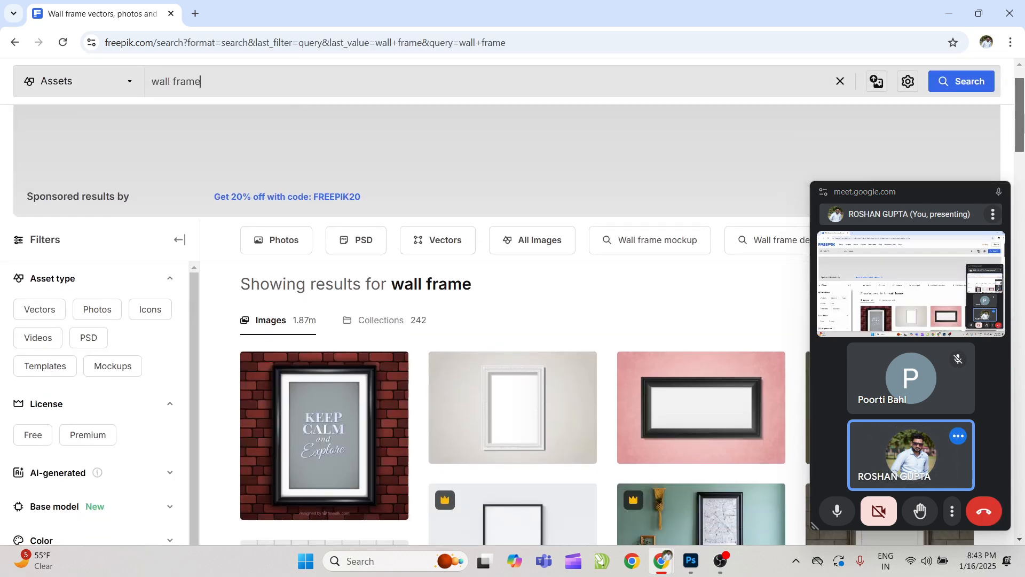
pyautogui.moveTo(1021, 109); pyautogui.dragTo(1023, 451)
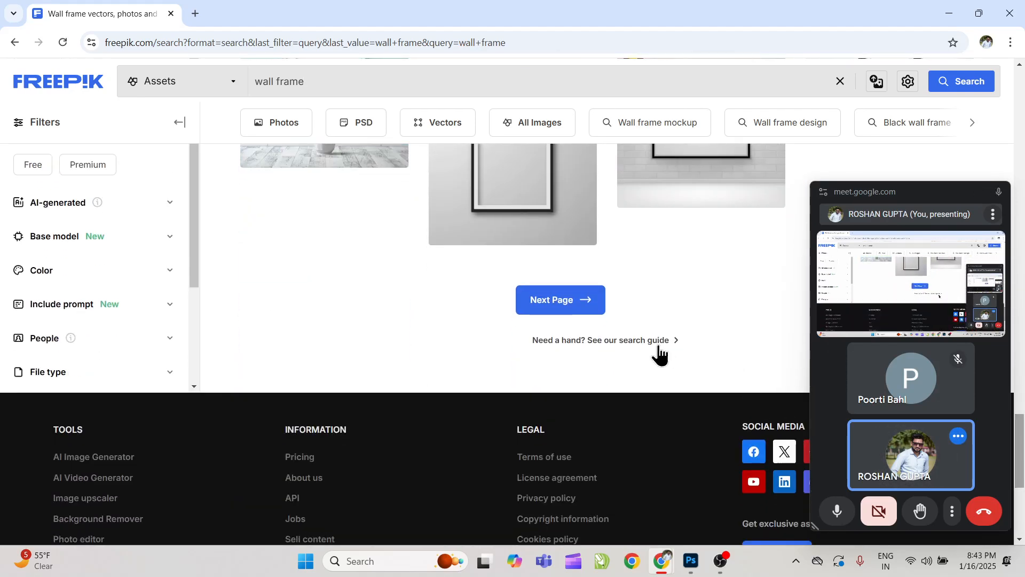
pyautogui.click(587, 300)
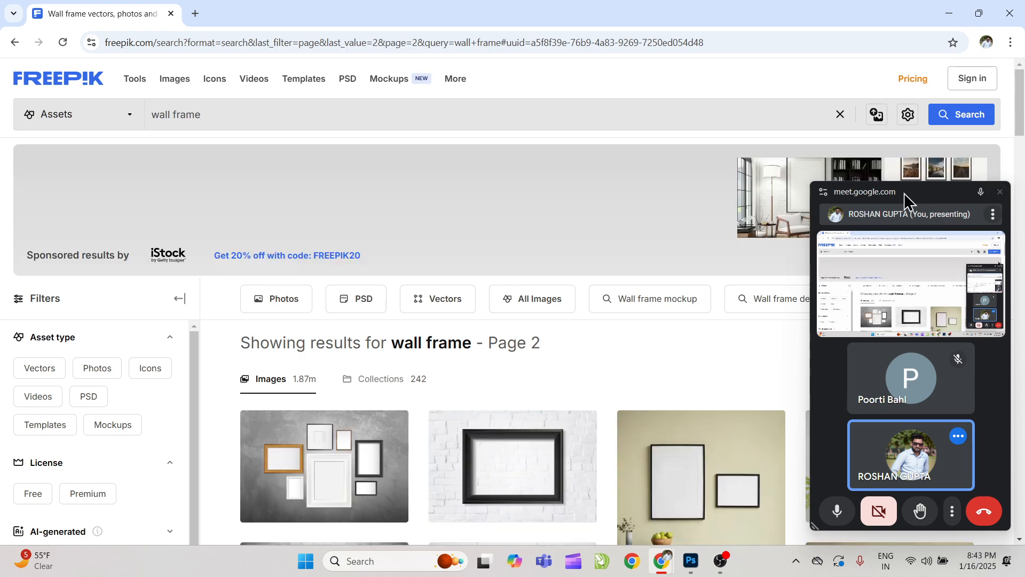
pyautogui.moveTo(906, 195); pyautogui.dragTo(1015, 569)
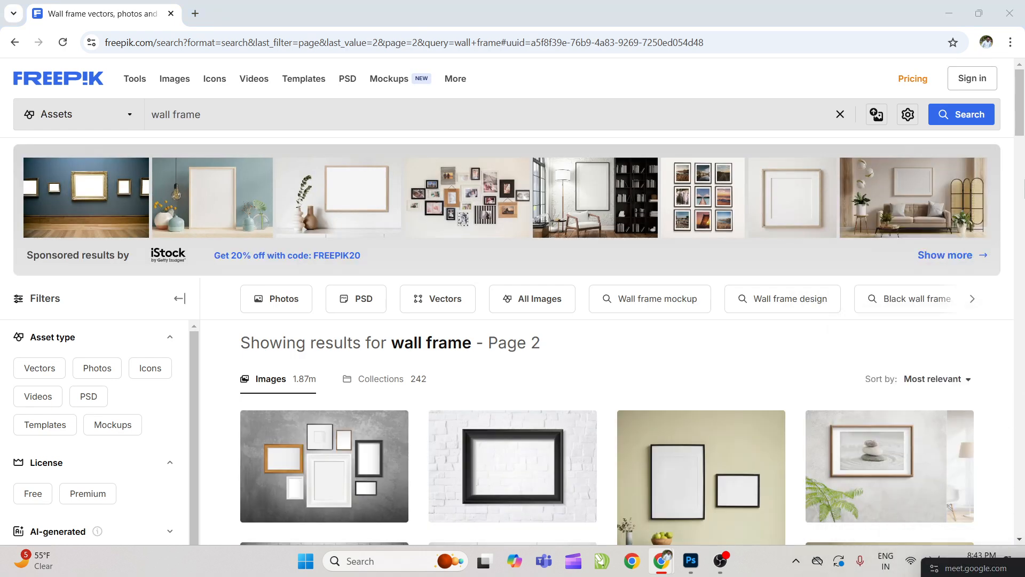
pyautogui.scroll(-10, 607, 342)
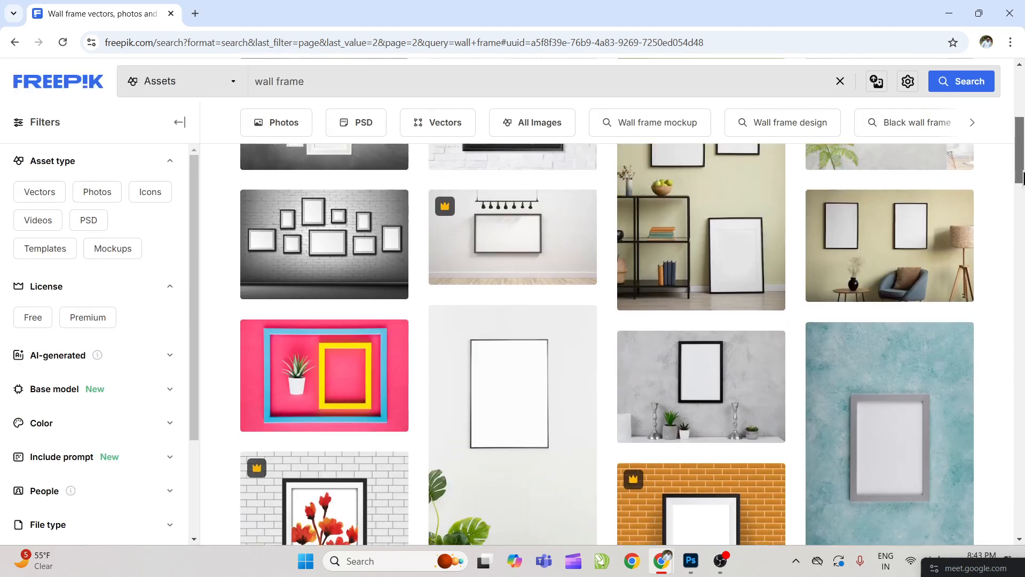
pyautogui.scroll(-2, 950, 279)
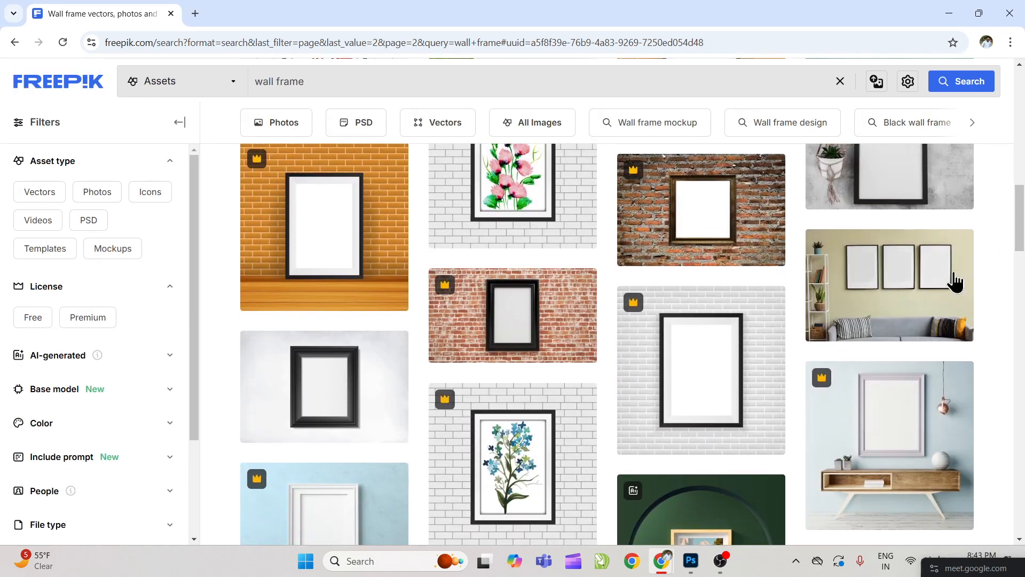
# Step: Download the three-frames sofa photo and drag the file from Chrome's downloads toward Photoshop
pyautogui.click(911, 290)
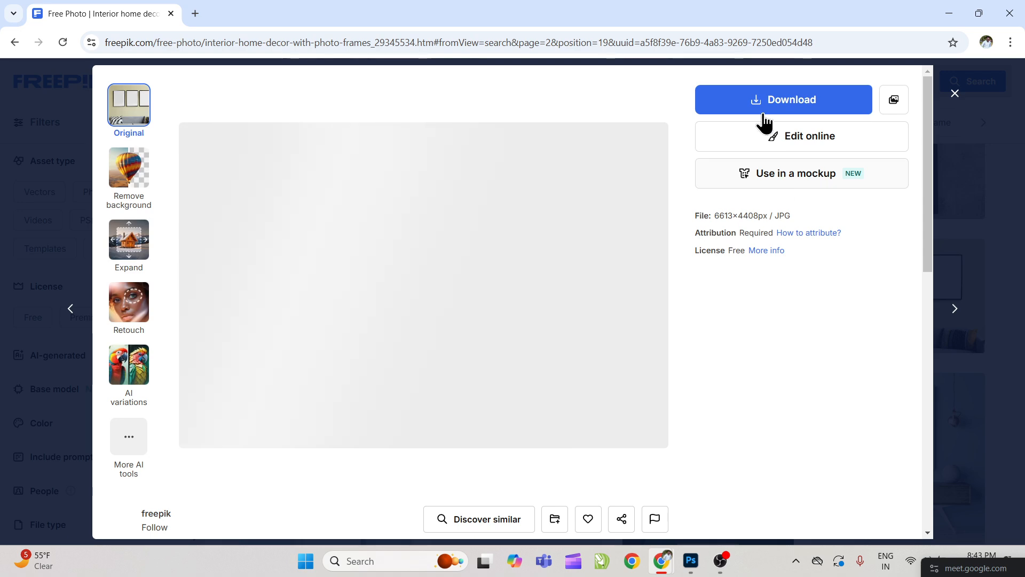
pyautogui.click(747, 280)
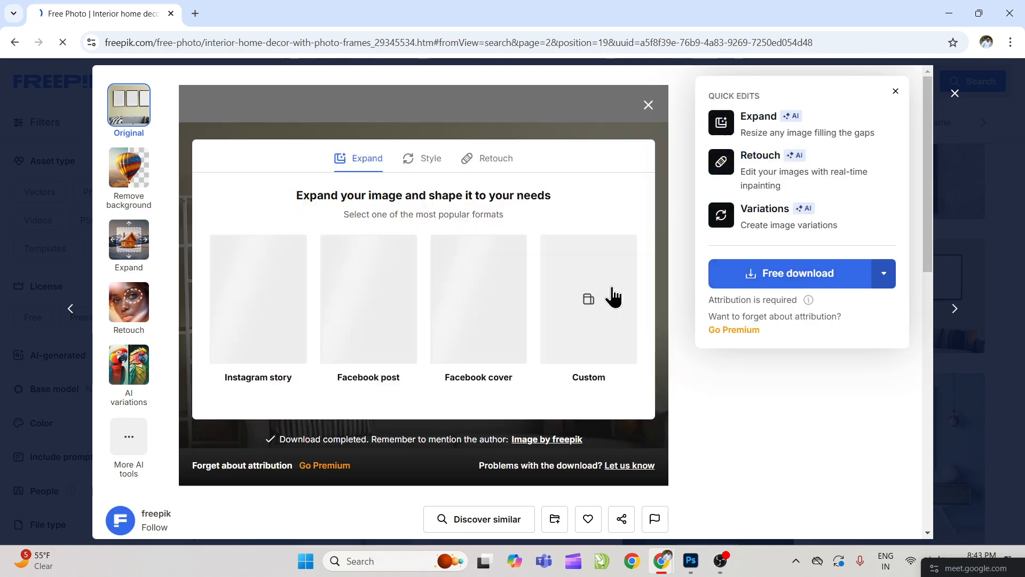
pyautogui.click(646, 104)
pyautogui.click(965, 39)
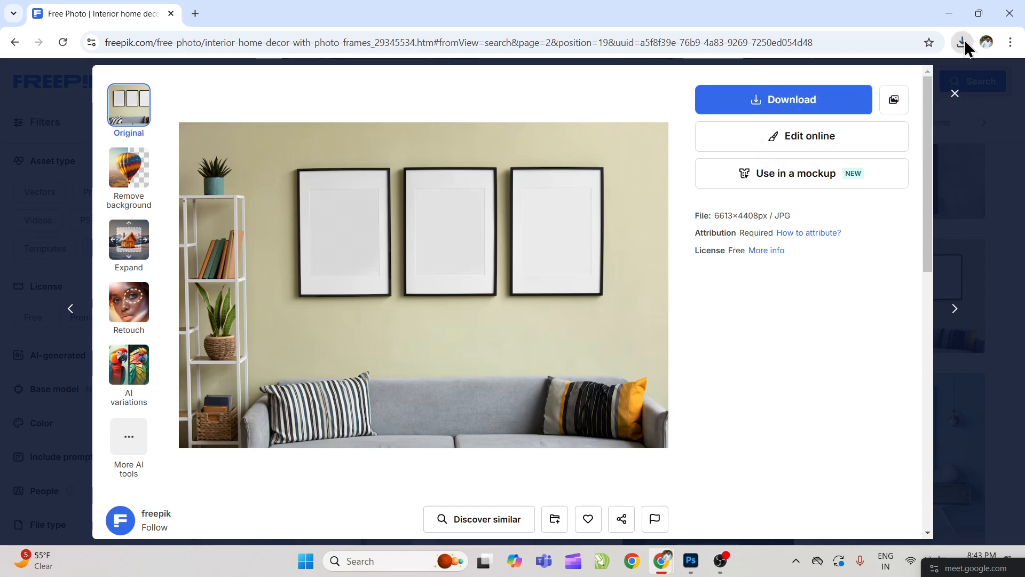
pyautogui.click(963, 41)
pyautogui.moveTo(871, 107); pyautogui.dragTo(467, 68)
pyautogui.hotkey('alt', 'Tab')
pyautogui.hotkey('alt', 'Tab')
pyautogui.hotkey('alt', 'Tab')
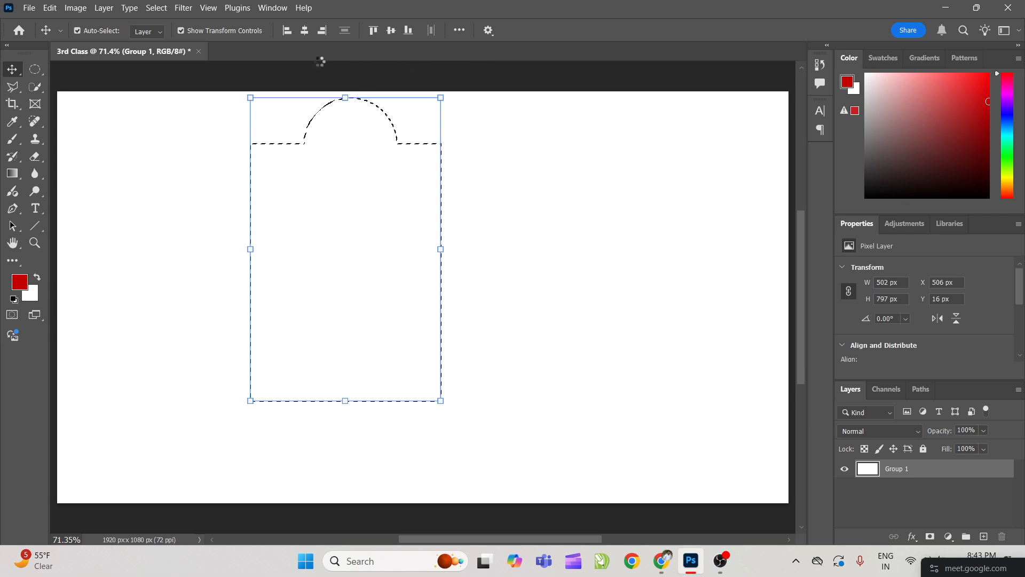
# Step: Open the downloaded frames photo, unlock its background into Layer 0, and zoom in on the frames
pyautogui.moveTo(321, 61); pyautogui.dragTo(321, 63)
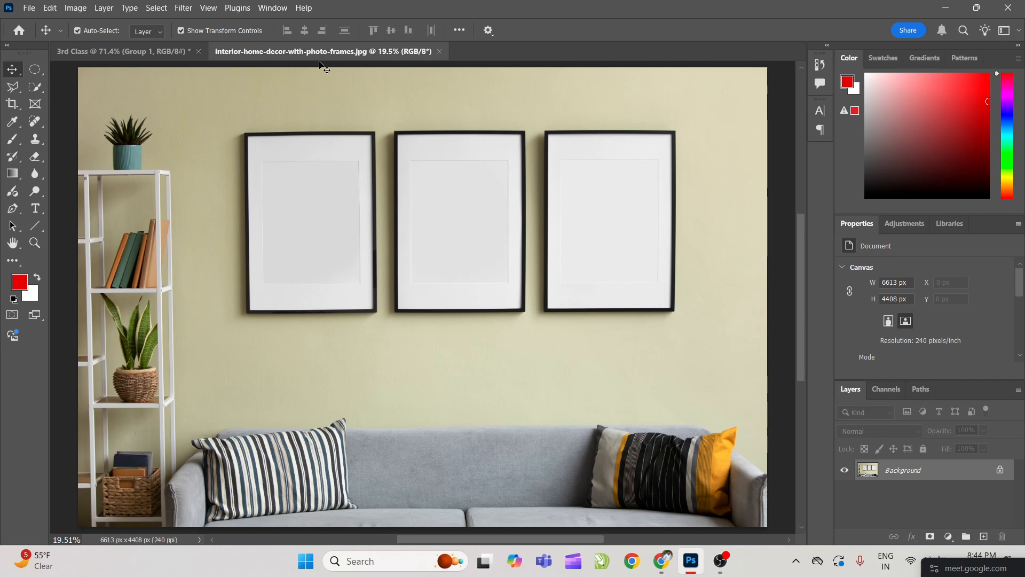
pyautogui.click(998, 468)
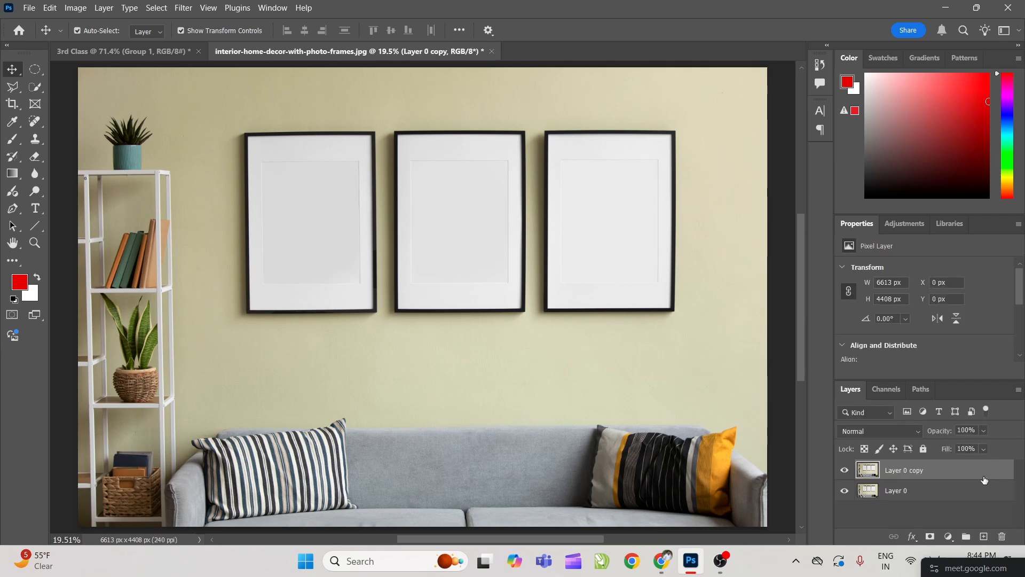
pyautogui.press('z')
pyautogui.moveTo(510, 150); pyautogui.dragTo(529, 193)
pyautogui.press('v')
pyautogui.press('super+z')
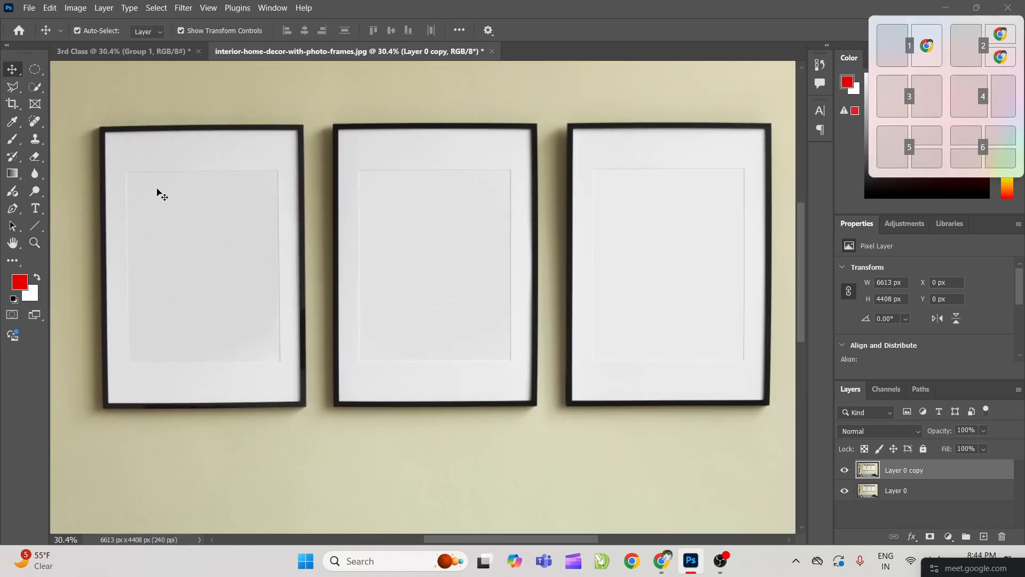
pyautogui.press('super+e')
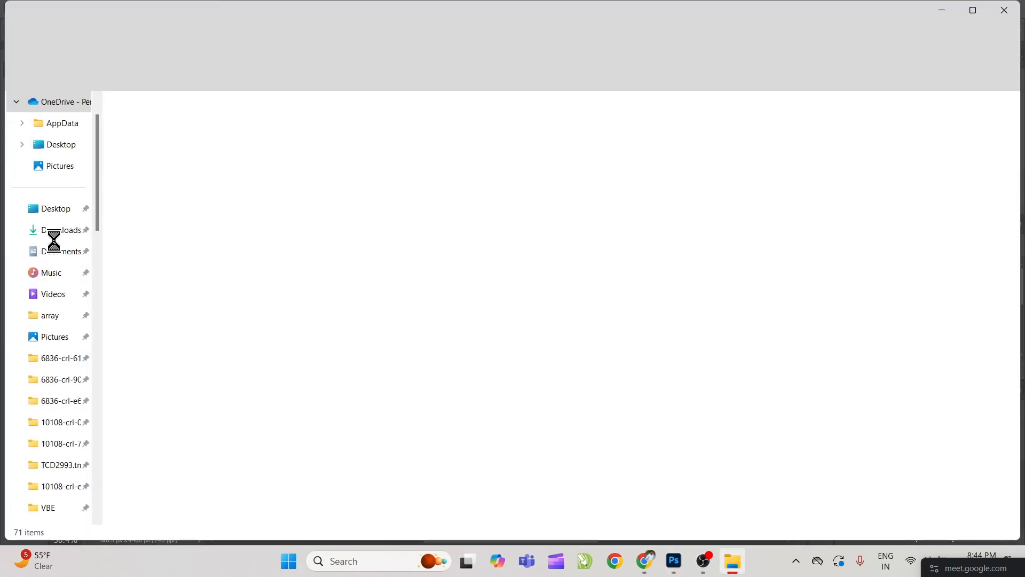
# Step: Preview the pexels-niloy007, tiger and wedding photography images from the Downloads folder
pyautogui.click(59, 231)
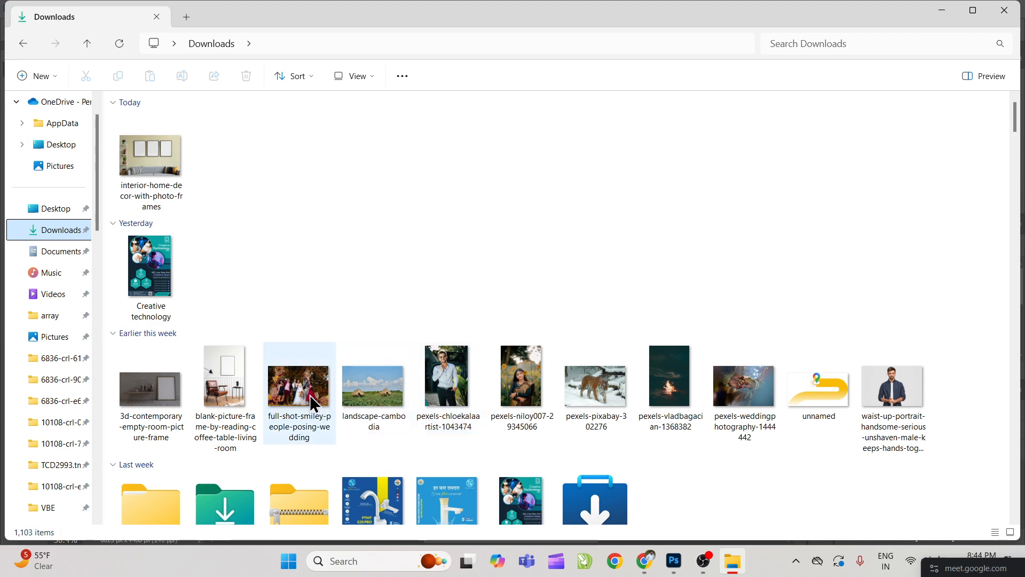
pyautogui.doubleClick(510, 396)
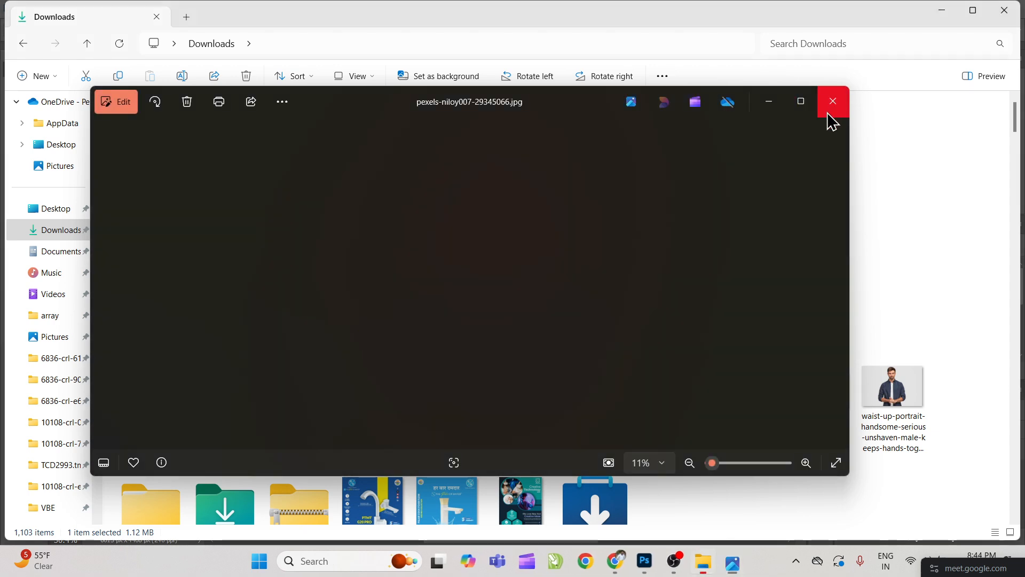
pyautogui.click(832, 101)
pyautogui.doubleClick(595, 387)
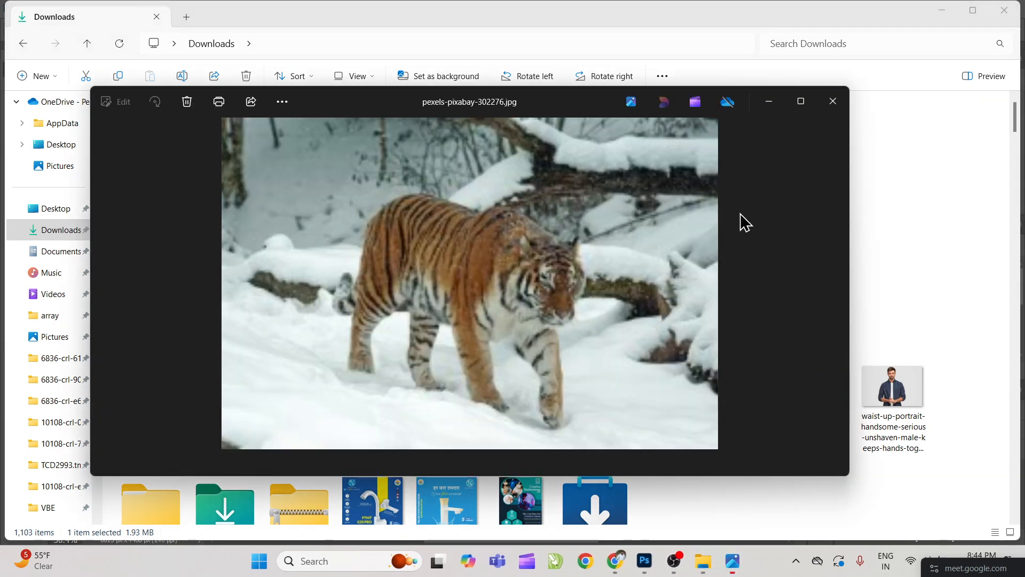
pyautogui.press('Right')
pyautogui.press('Right')
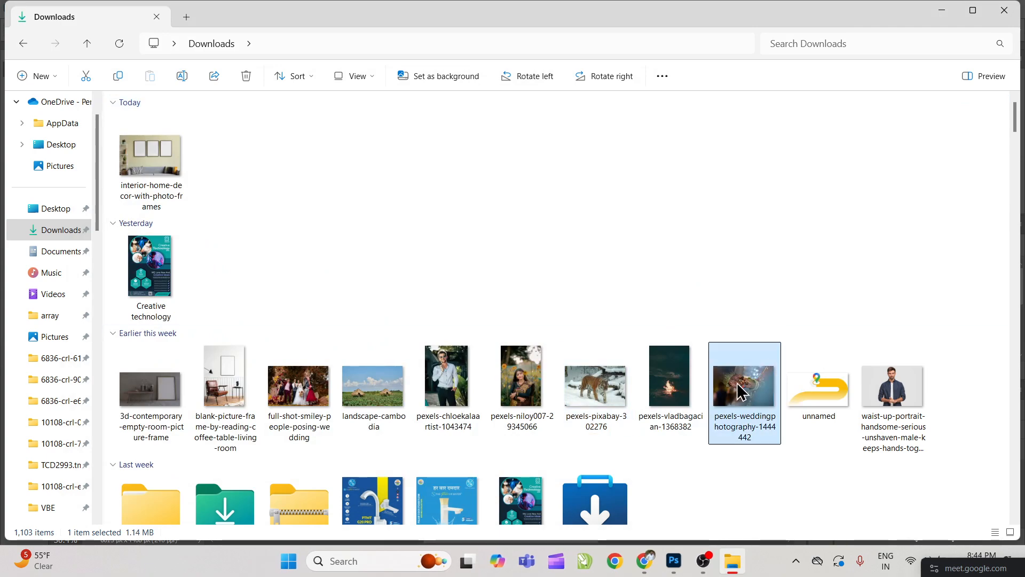
pyautogui.press('Return')
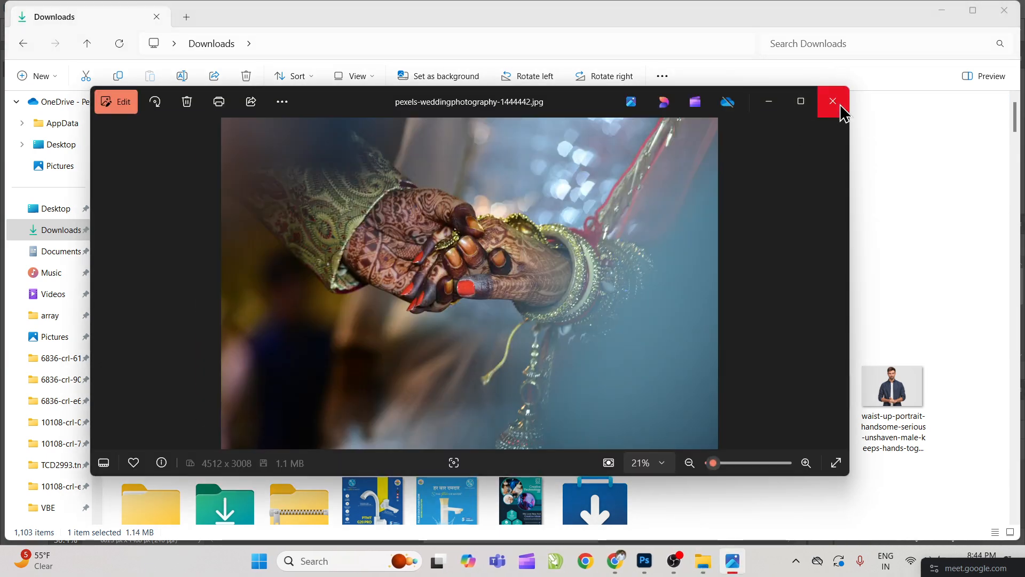
pyautogui.click(842, 101)
pyautogui.hotkey('alt', 'Tab')
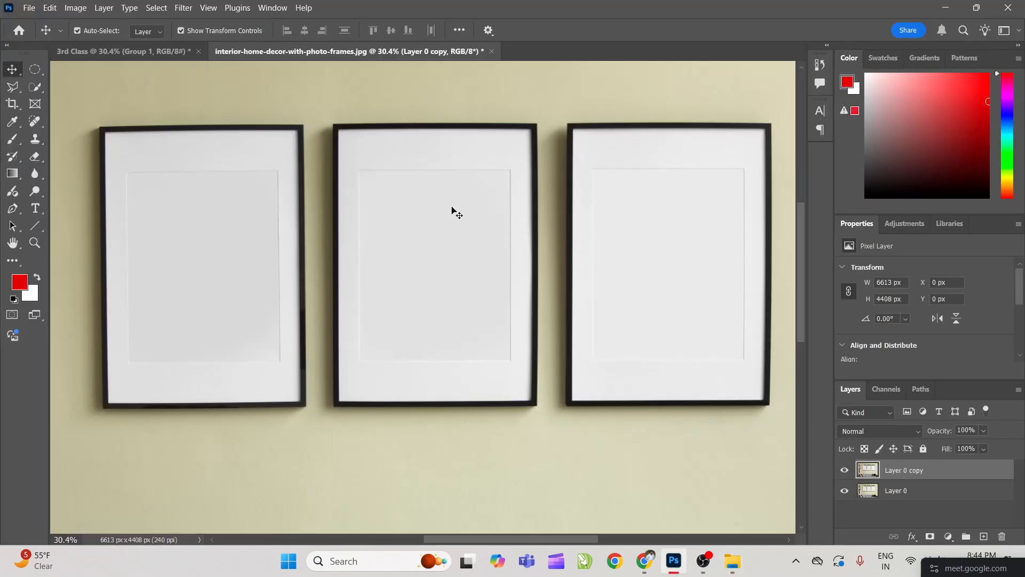
# Step: Zoom into the left frame and drag a rectangular marquee around its white inner area
pyautogui.hscroll(1, 624, 268)
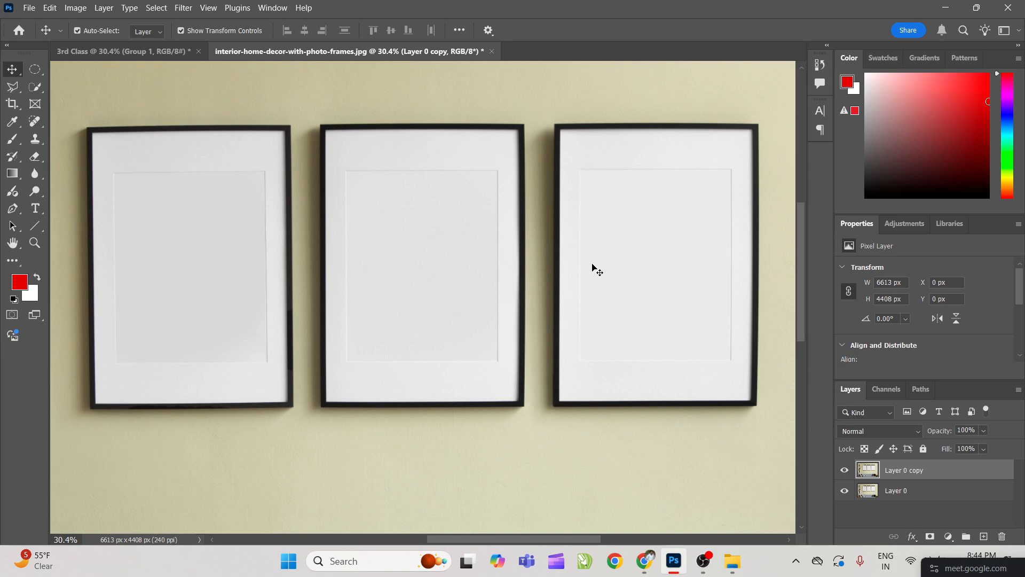
pyautogui.click(34, 69)
pyautogui.click(71, 65)
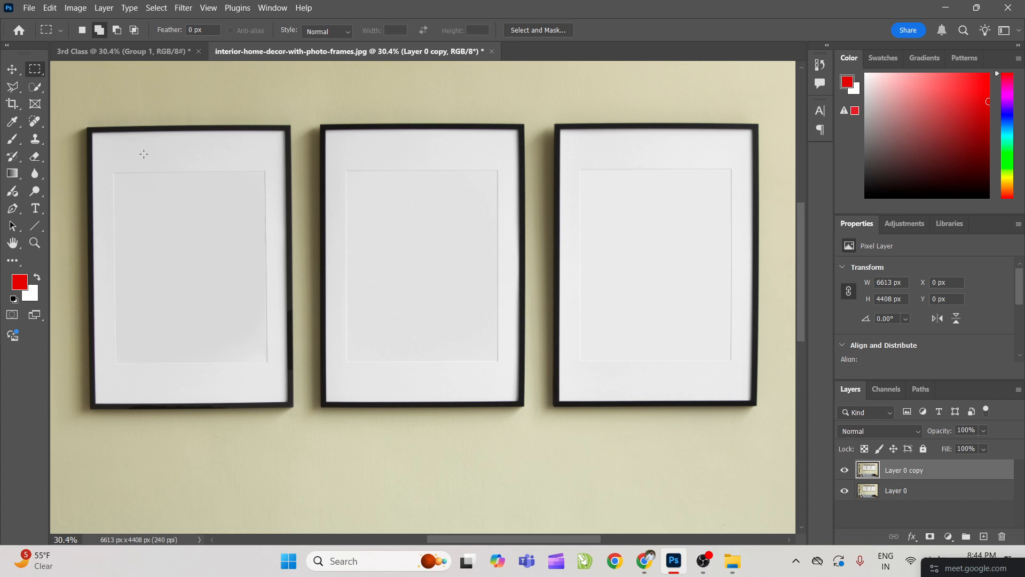
pyautogui.press('z')
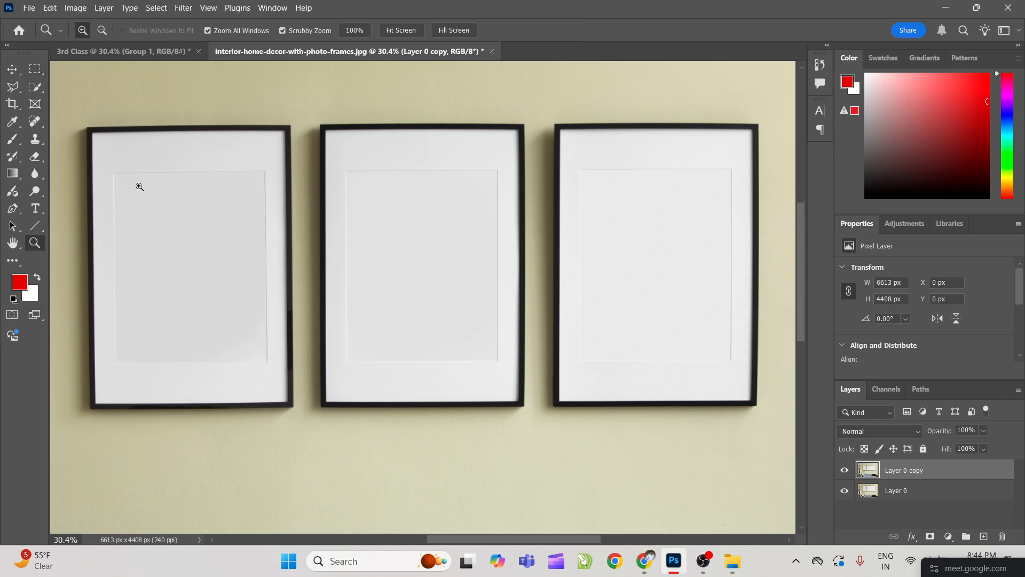
pyautogui.press('m')
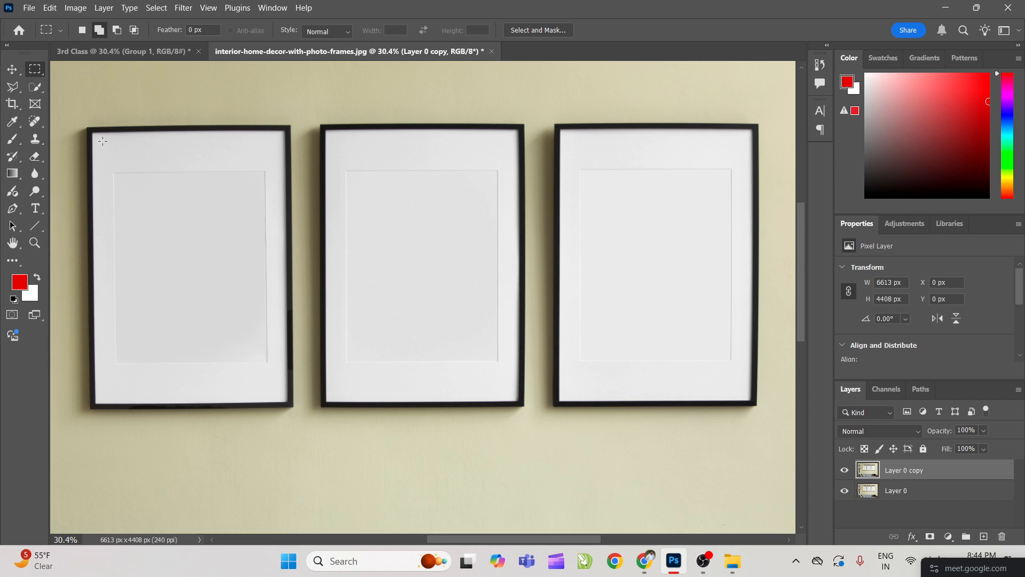
pyautogui.press('z')
pyautogui.moveTo(124, 167); pyautogui.dragTo(169, 130)
pyautogui.moveTo(103, 83); pyautogui.dragTo(93, 95)
pyautogui.click(35, 69)
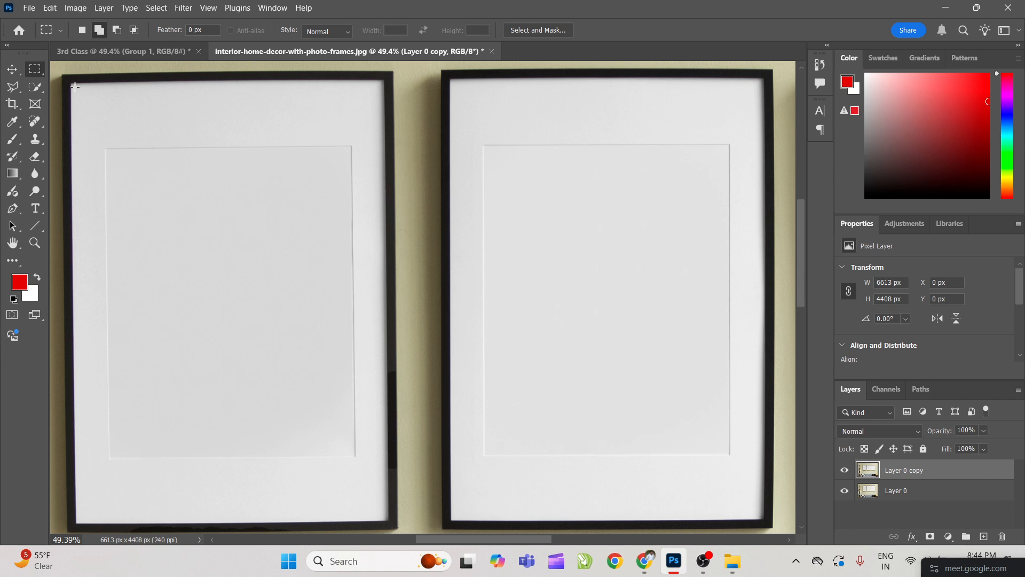
pyautogui.moveTo(71, 82); pyautogui.dragTo(393, 523)
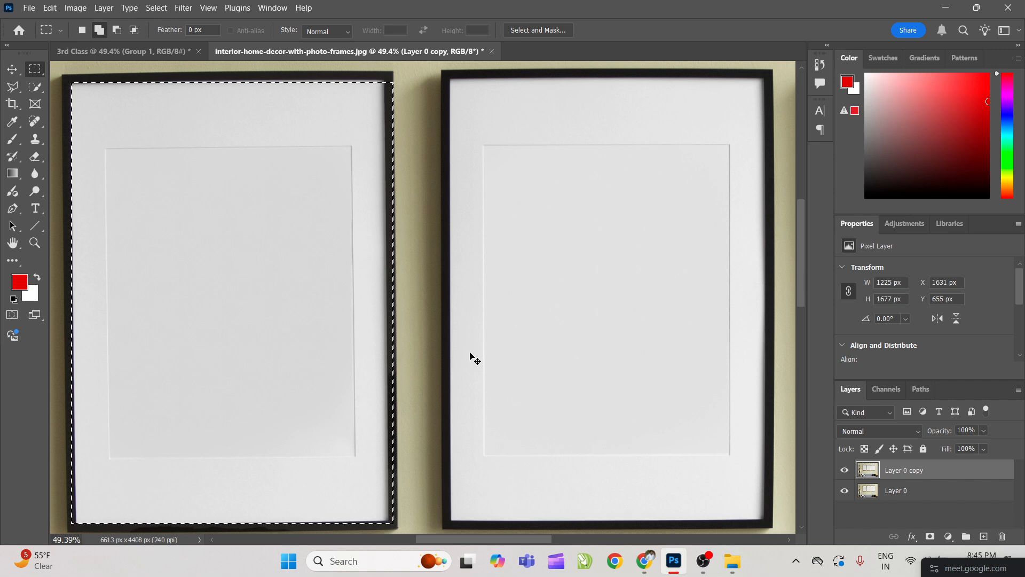
# Step: Zoom out and recentre the view so all three frames are visible
pyautogui.hotkey('ctrl', '-')
pyautogui.hotkey('ctrl', '-')
pyautogui.moveTo(435, 344); pyautogui.dragTo(380, 351)
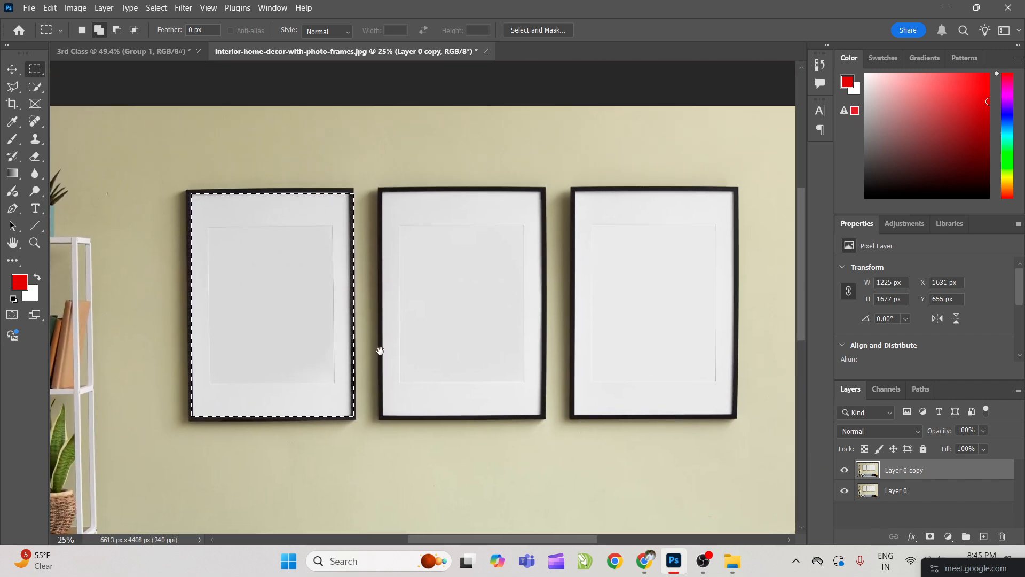
pyautogui.hotkey('ctrl', 'space')
pyautogui.moveTo(515, 261); pyautogui.dragTo(529, 293)
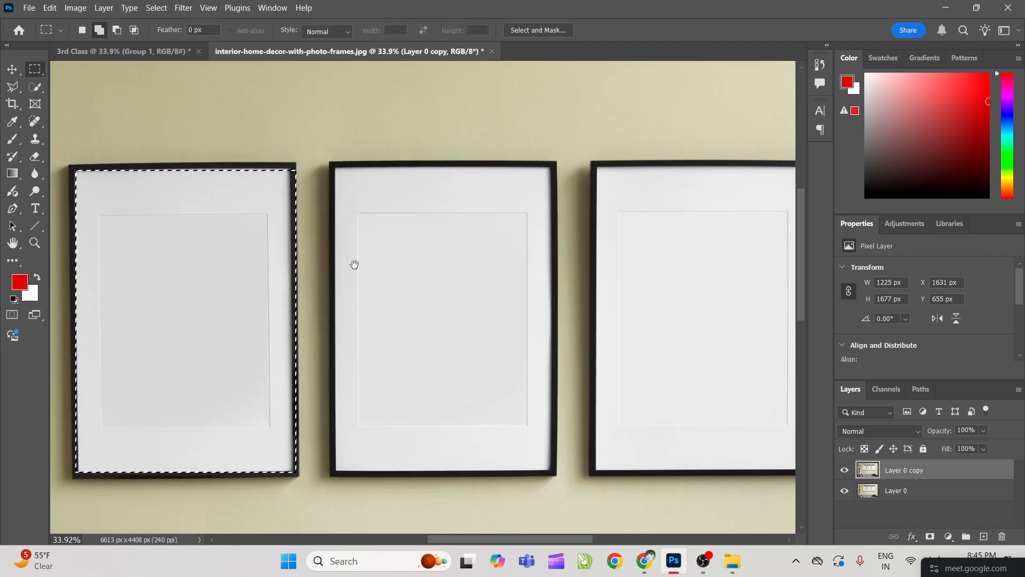
pyautogui.moveTo(354, 265); pyautogui.dragTo(348, 251)
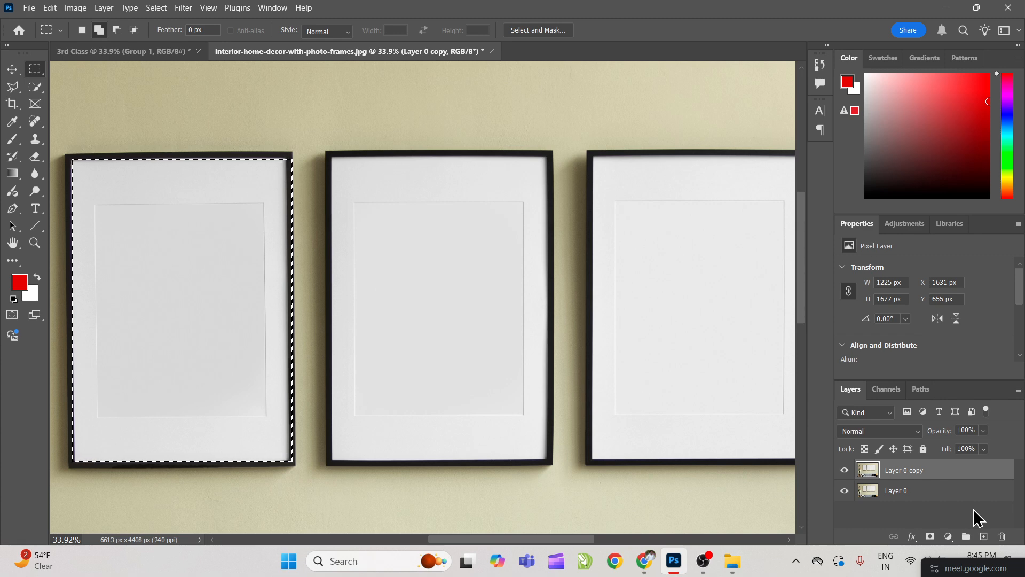
# Step: Fill the left-frame selection with a red Solid Color layer, Color Fill 1
pyautogui.rightClick(944, 481)
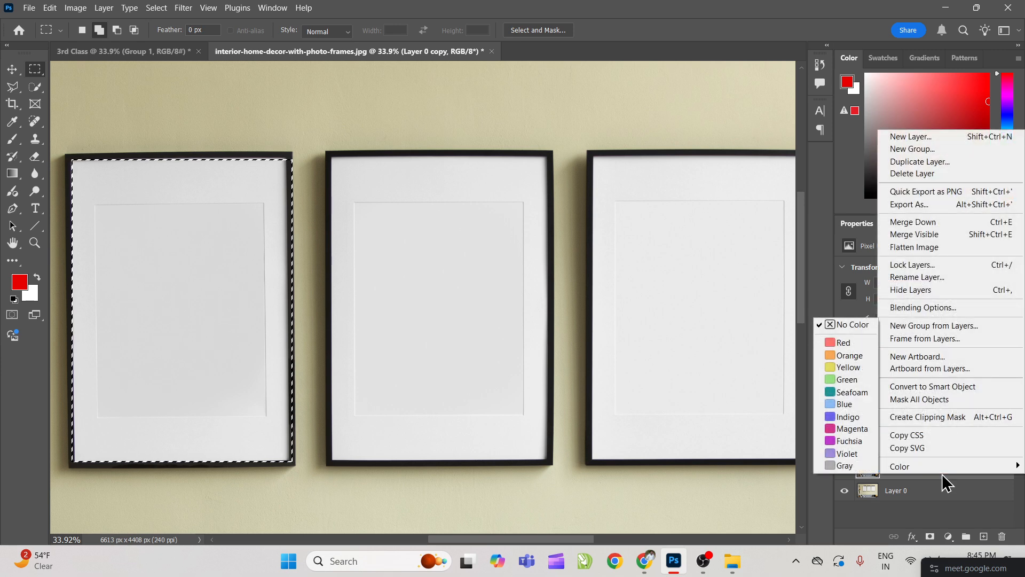
pyautogui.click(942, 473)
pyautogui.click(946, 537)
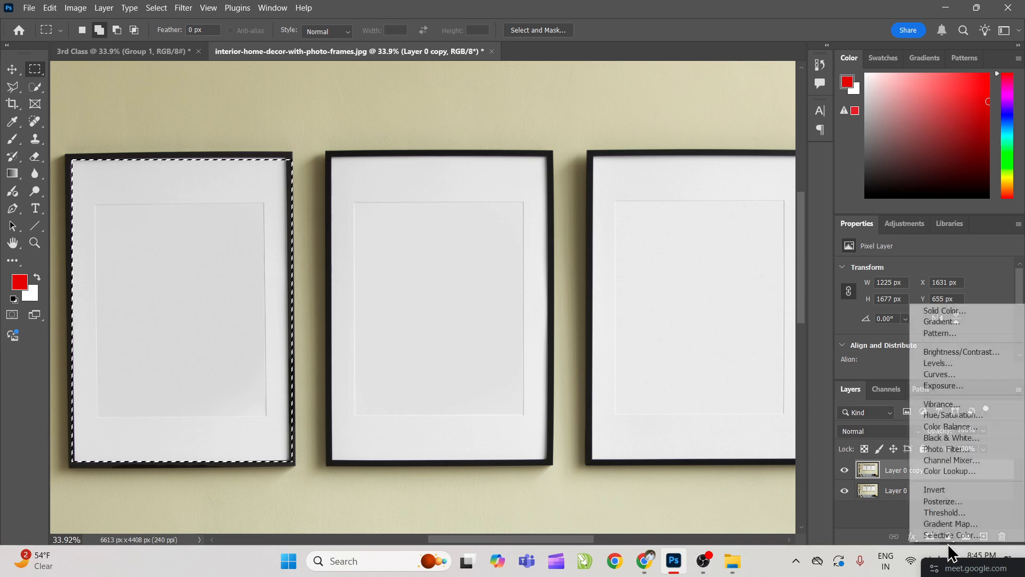
pyautogui.click(944, 310)
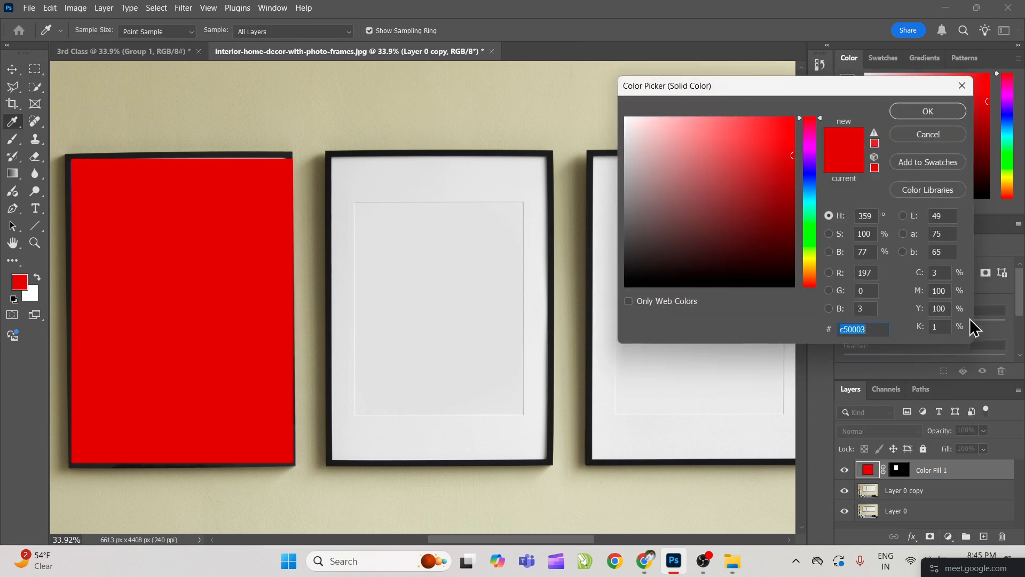
pyautogui.click(909, 110)
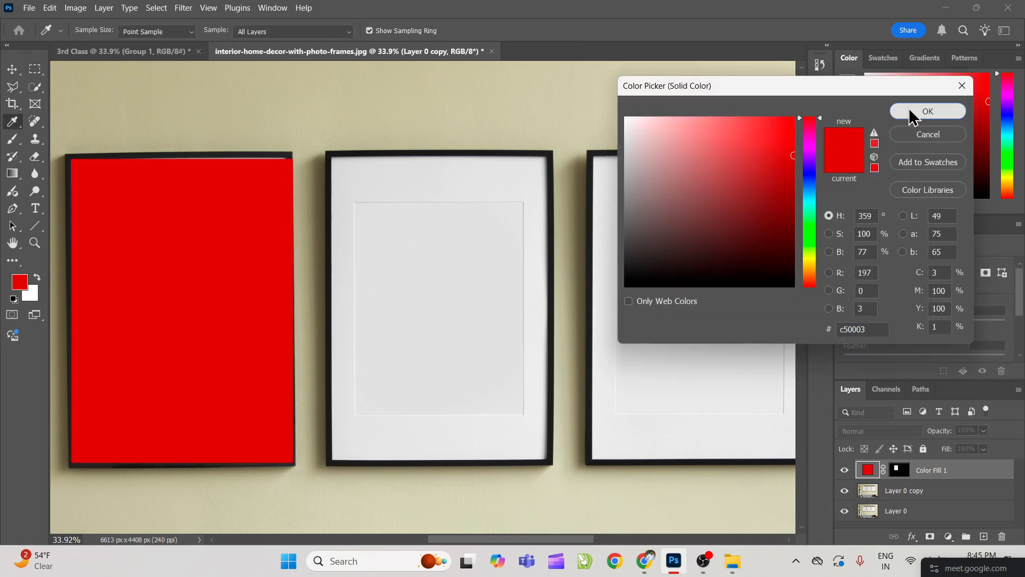
# Step: Convert Color Fill 1 to a smart object and open its contents as Color Fill 1.psb
pyautogui.rightClick(948, 477)
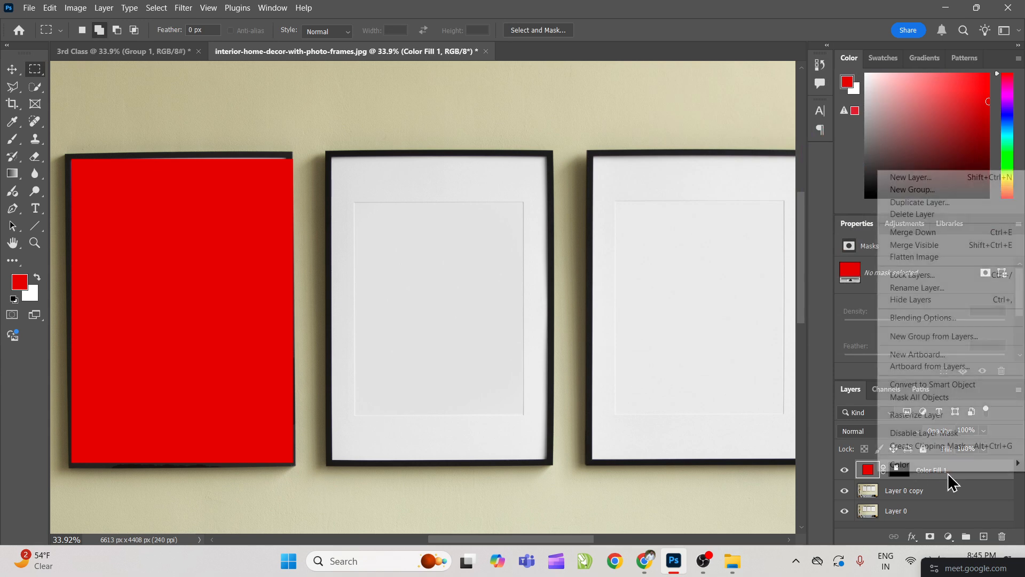
pyautogui.click(948, 384)
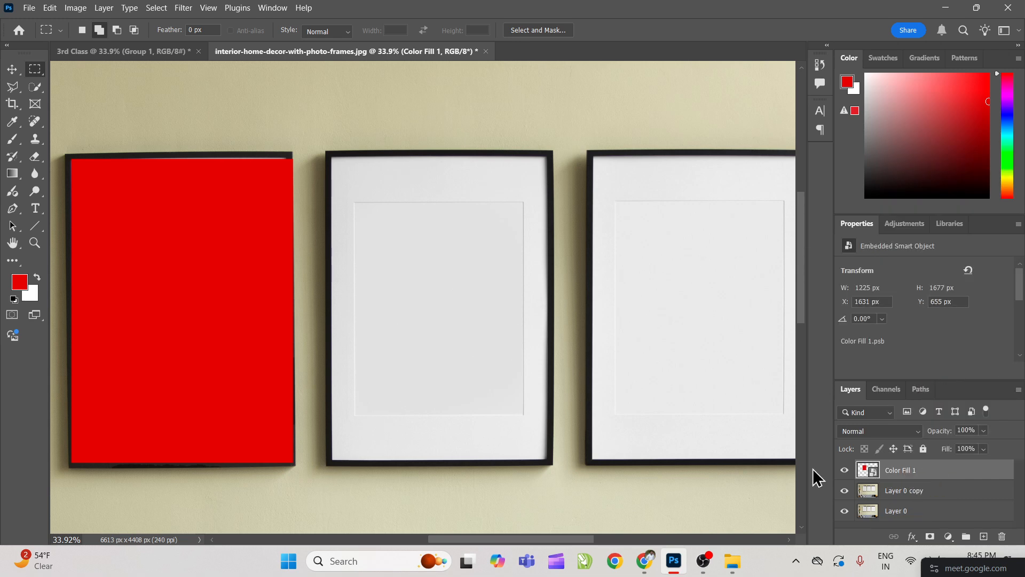
pyautogui.doubleClick(871, 471)
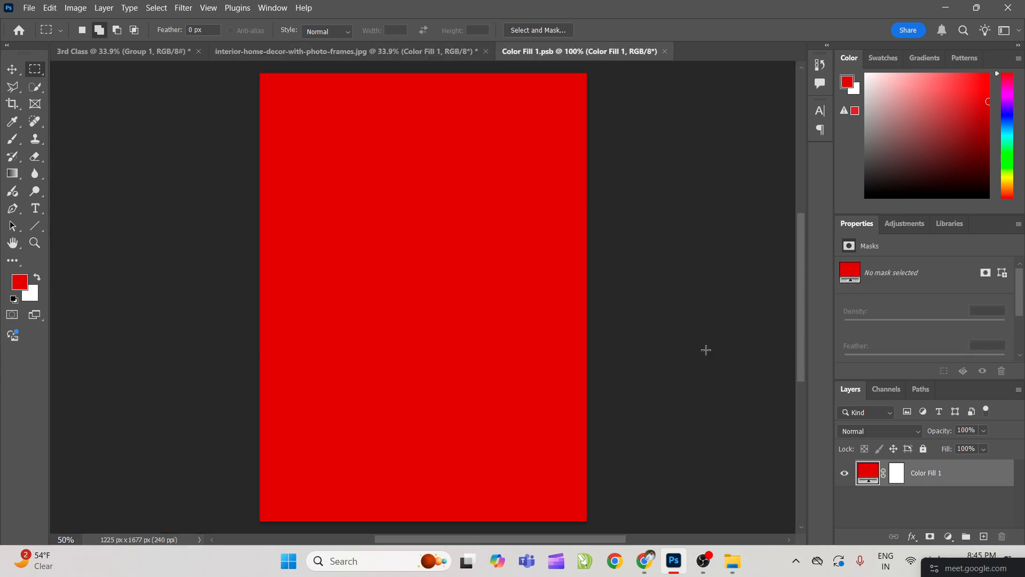
# Step: Place the pexels-niloy007 sunflower portrait in Color Fill 1.psb, scale it to cover, and save
pyautogui.press('v')
pyautogui.click(151, 383)
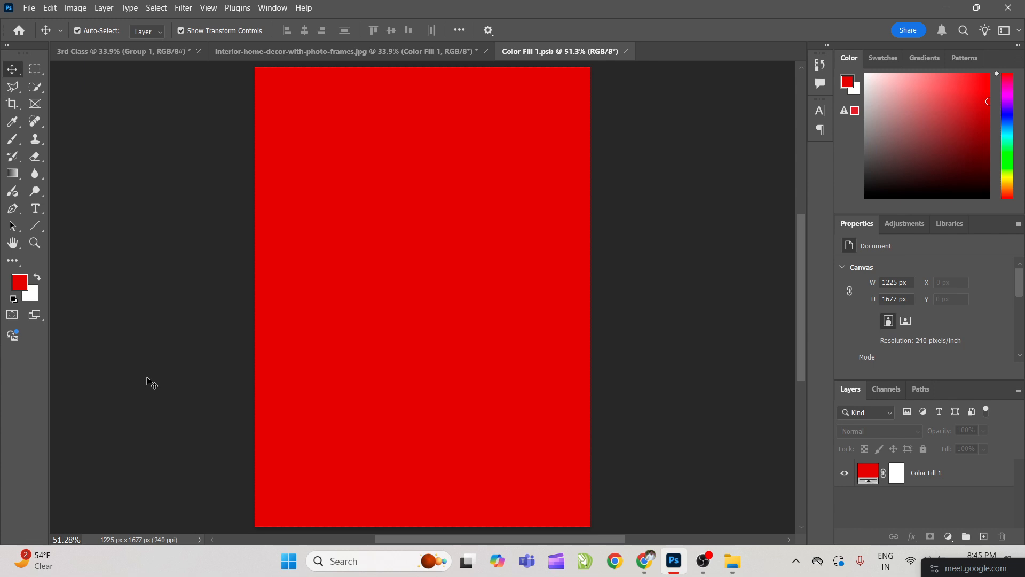
pyautogui.click(264, 278)
pyautogui.hotkey('alt', 'Tab')
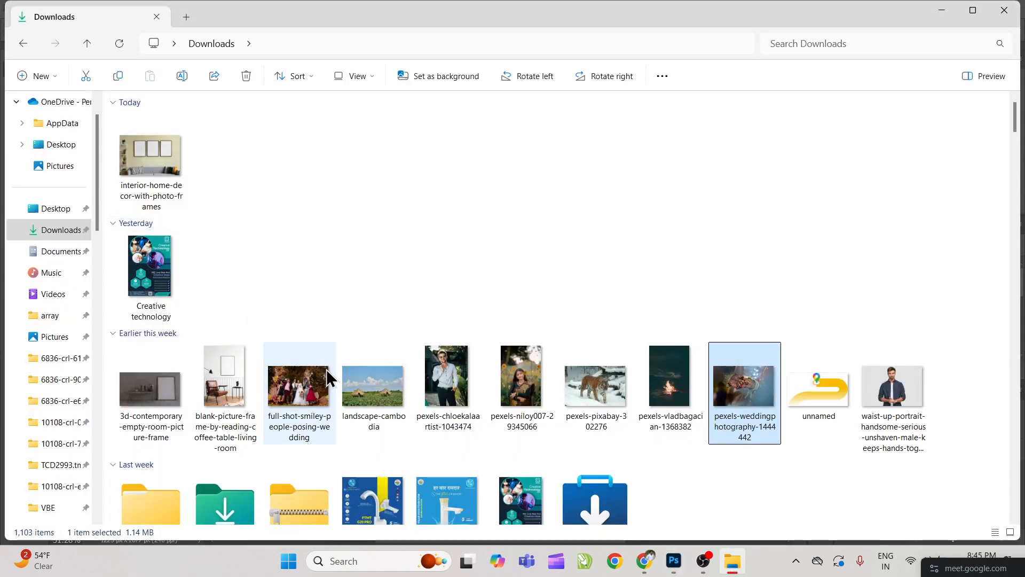
pyautogui.moveTo(521, 382); pyautogui.dragTo(401, 285)
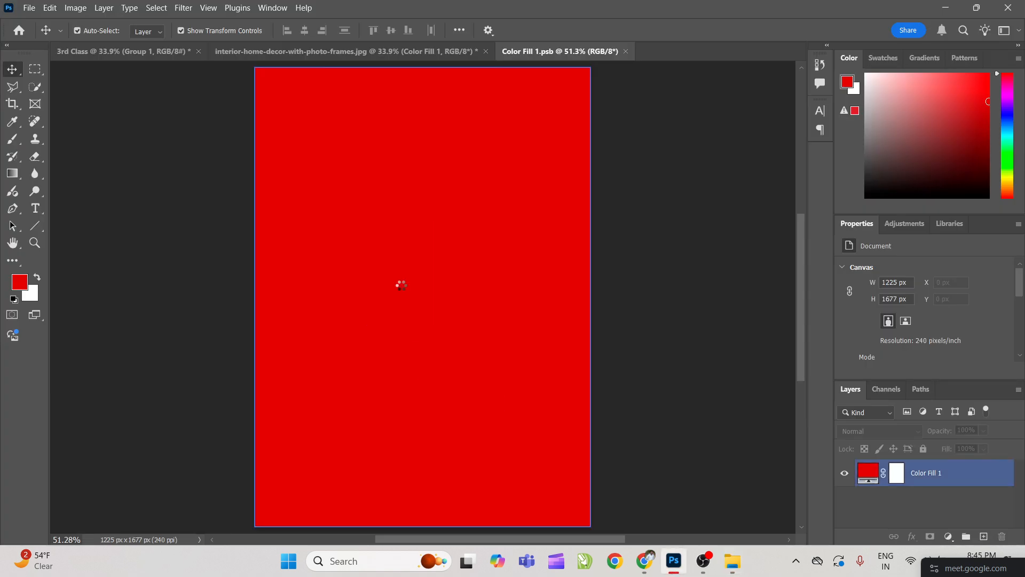
pyautogui.moveTo(587, 303); pyautogui.dragTo(626, 305)
pyautogui.press('Return')
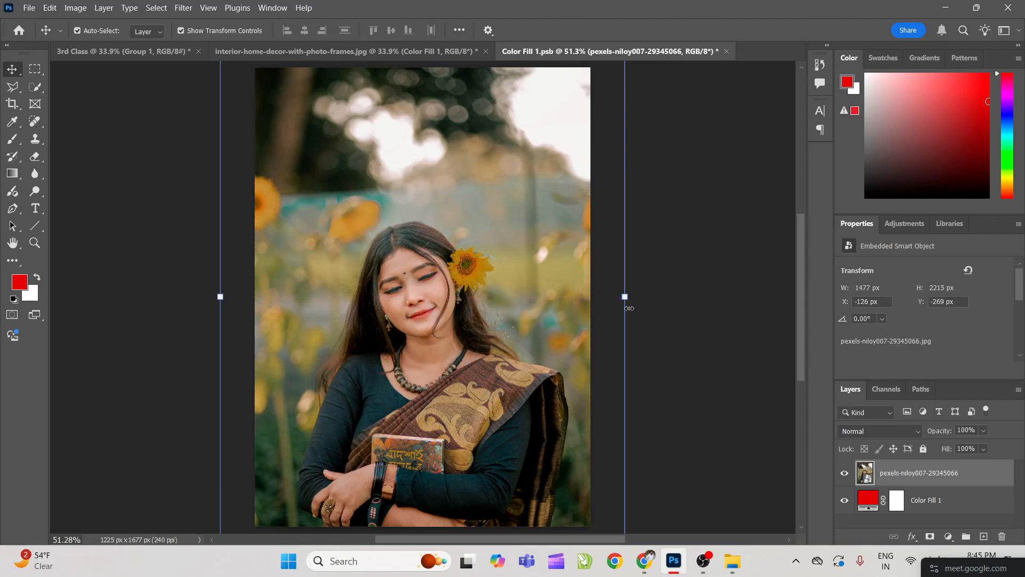
pyautogui.hotkey('ctrl', 's')
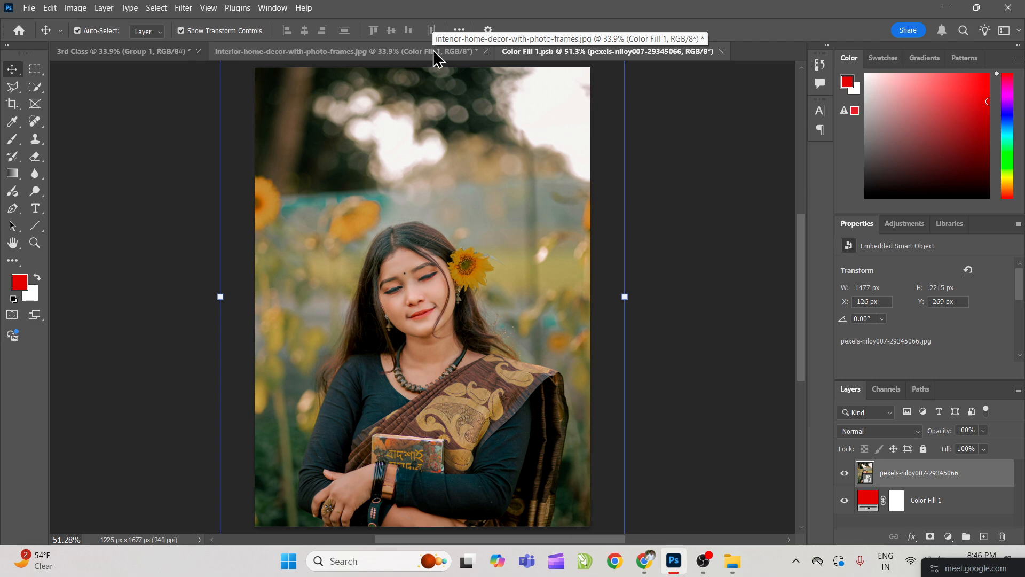
pyautogui.click(231, 58)
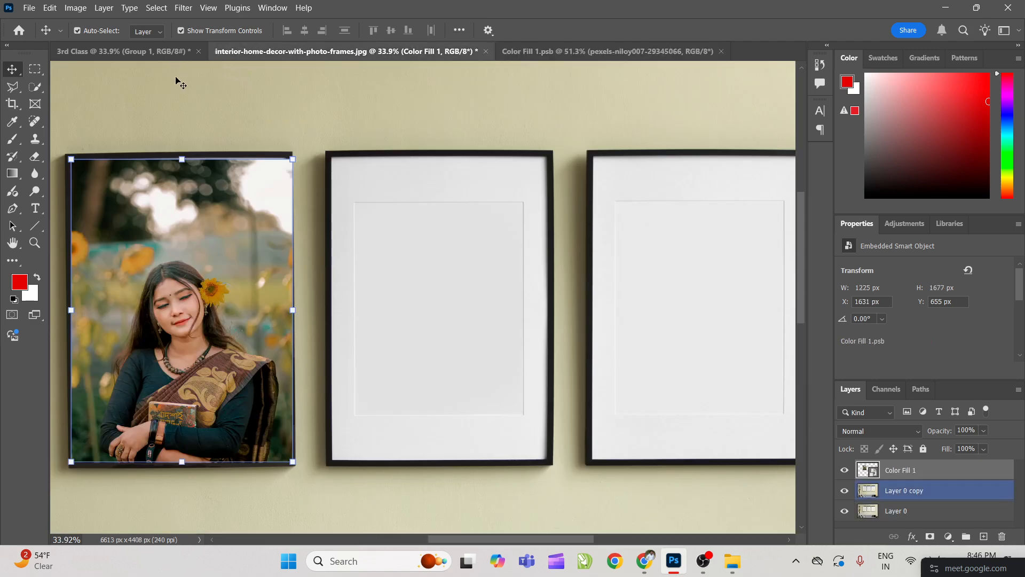
# Step: Undo the photo placement and the red Color Fill 1 layer
pyautogui.hotkey('ctrl', '0')
pyautogui.press('z')
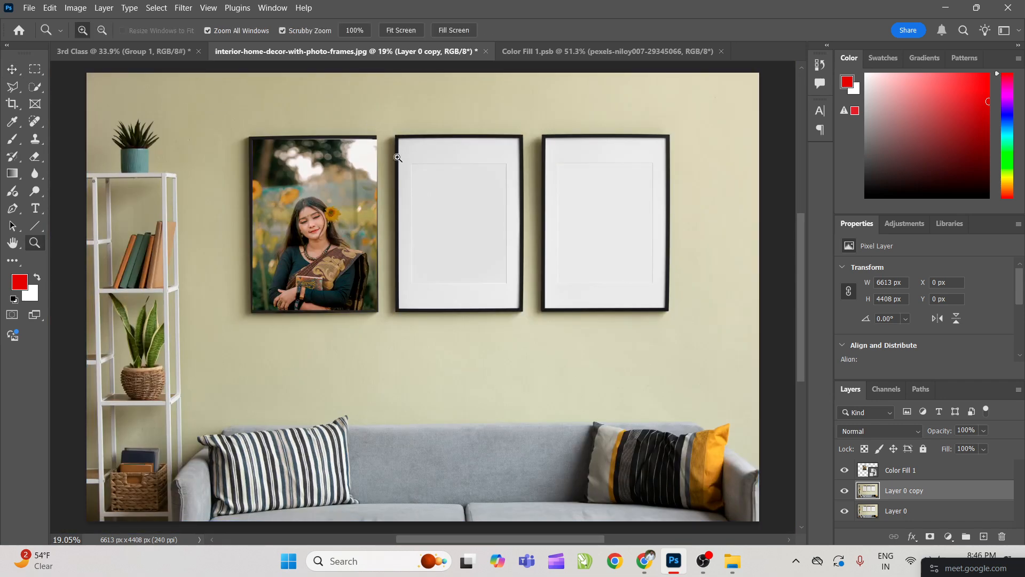
pyautogui.moveTo(399, 158); pyautogui.dragTo(373, 184)
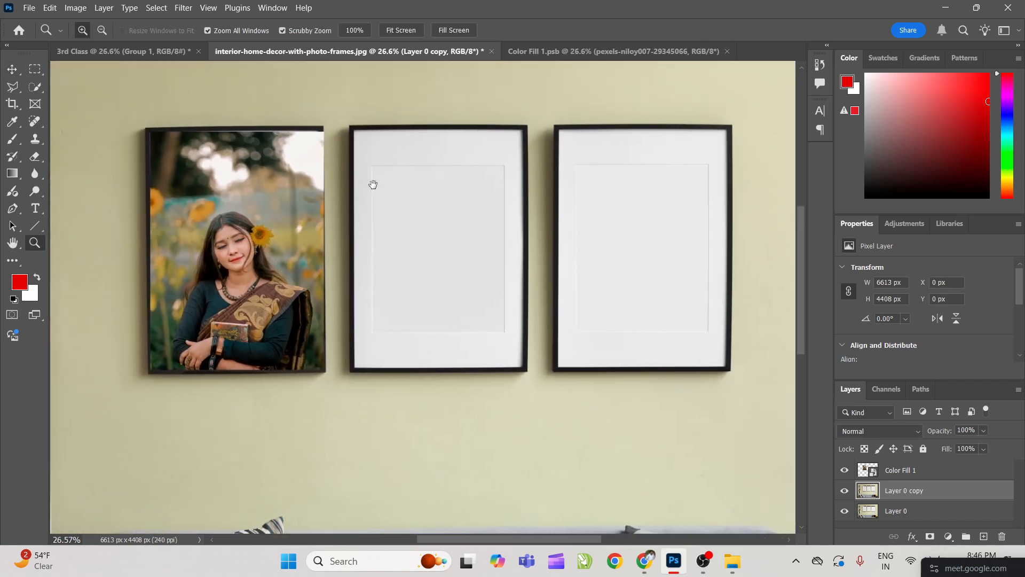
pyautogui.press('v')
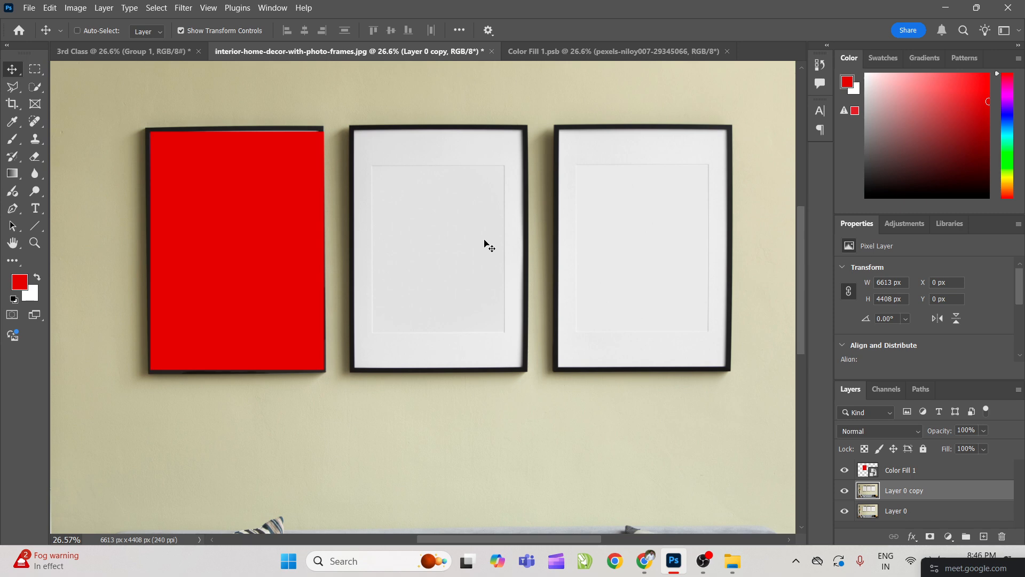
pyautogui.hotkey('ctrl', 'z')
pyautogui.hotkey('ctrl', 'z')
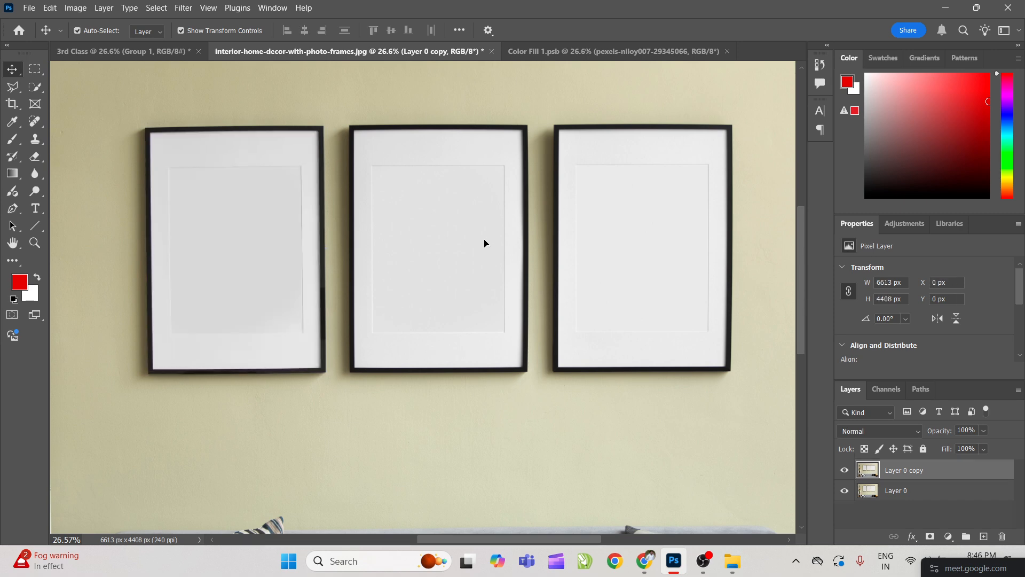
# Step: Close the Color Fill 1.psb document after zooming toward the left frame
pyautogui.press('z')
pyautogui.moveTo(490, 205); pyautogui.dragTo(455, 234)
pyautogui.hotkey('ctrl', '0')
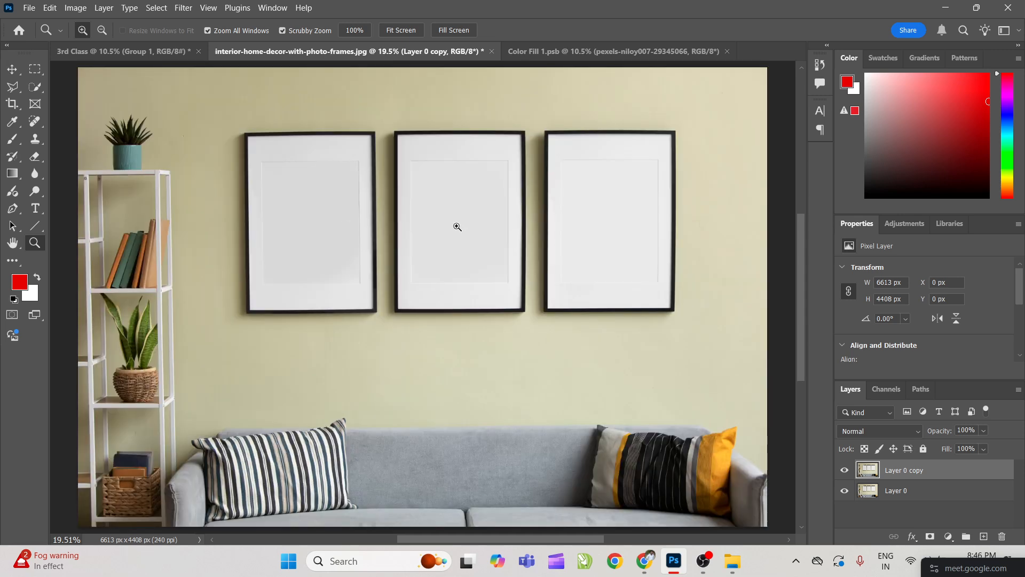
pyautogui.moveTo(618, 178)
pyautogui.mouseDown()
pyautogui.moveTo(645, 211)
pyautogui.moveTo(624, 194)
pyautogui.mouseUp()
pyautogui.press('v')
pyautogui.press('z')
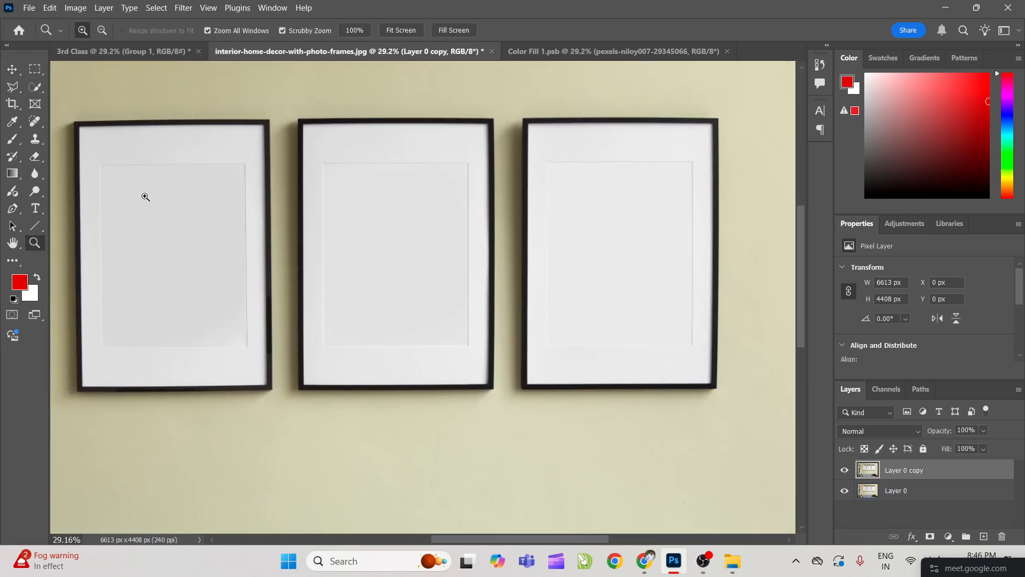
pyautogui.moveTo(84, 159); pyautogui.dragTo(99, 160)
pyautogui.press('v')
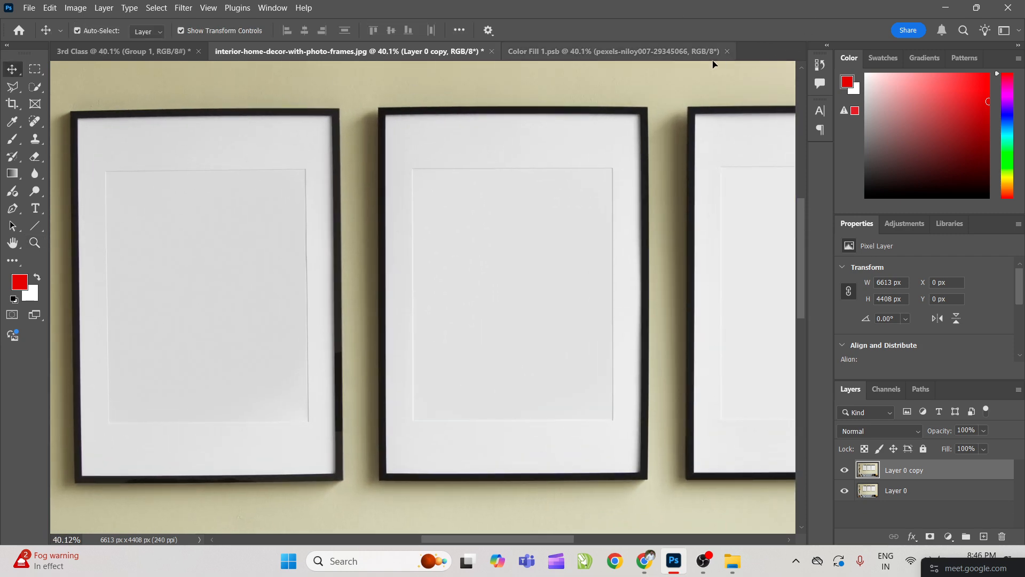
pyautogui.click(727, 51)
# Step: Zoom further into the left frame and bring its top into view
pyautogui.press('z')
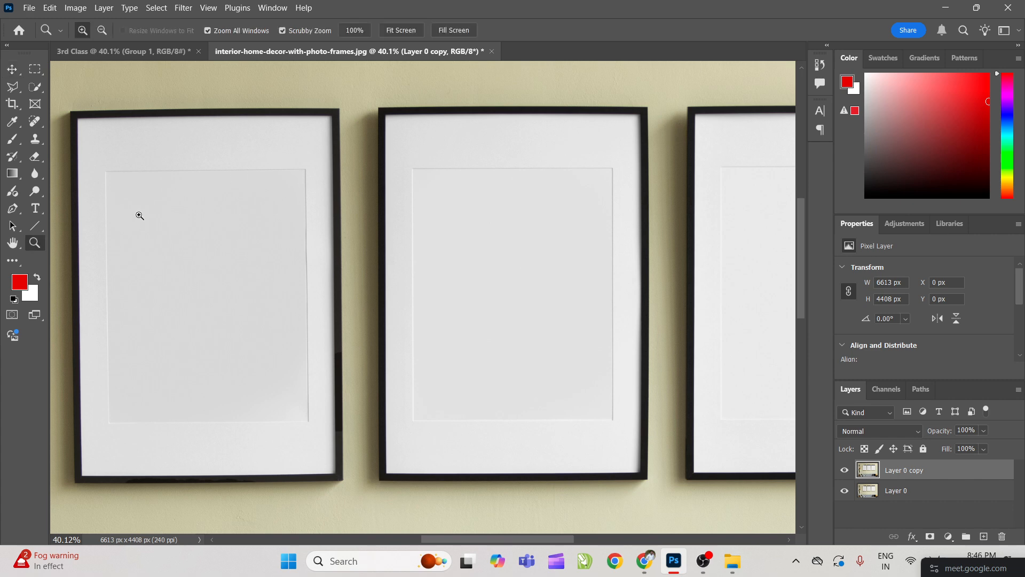
pyautogui.moveTo(147, 238); pyautogui.dragTo(165, 254)
pyautogui.press('v')
pyautogui.moveTo(238, 93); pyautogui.dragTo(310, 195)
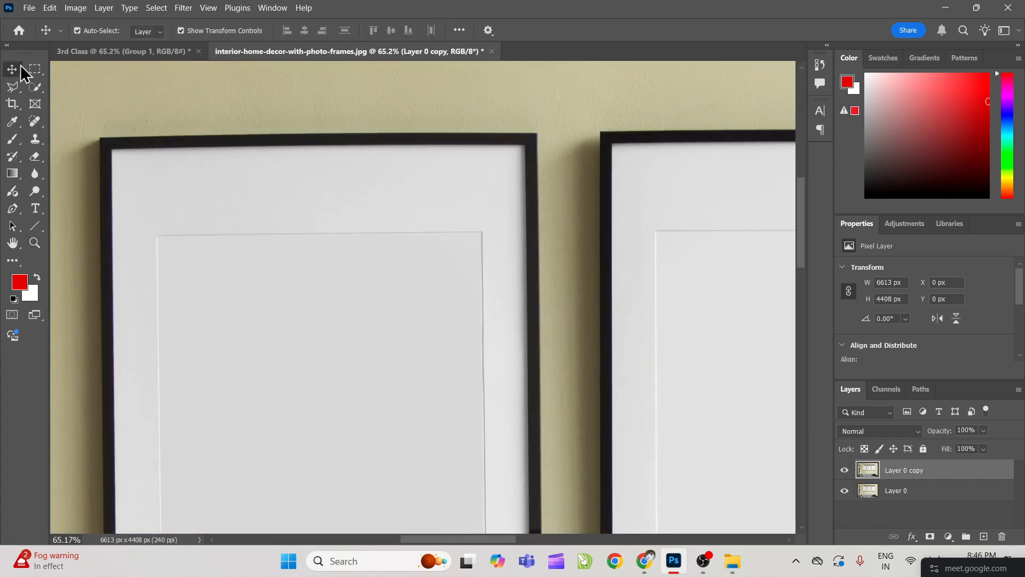
# Step: Zoom into the first frame's corner and marquee-select its white inner area
pyautogui.click(28, 73)
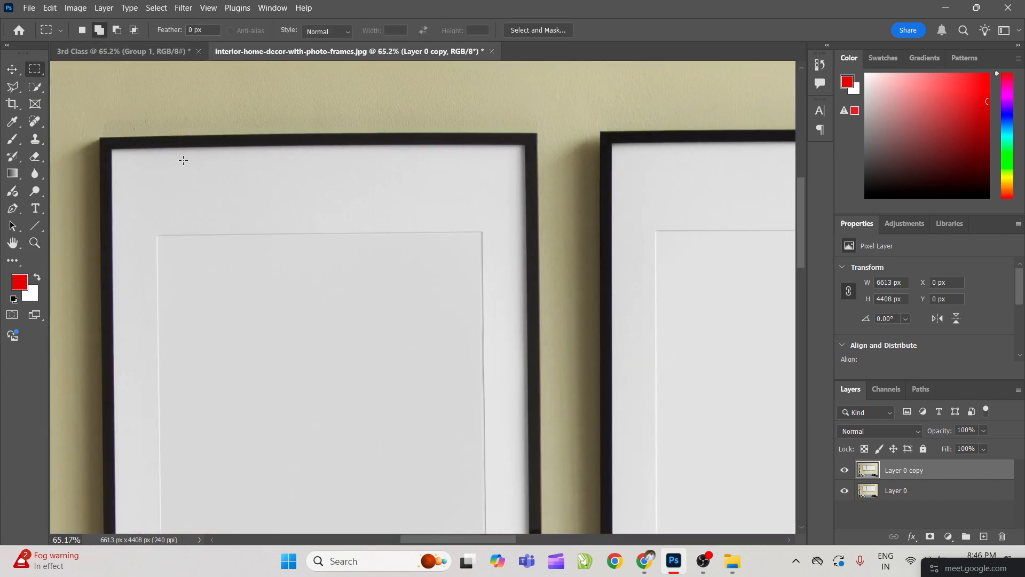
pyautogui.press('z')
pyautogui.moveTo(151, 179); pyautogui.dragTo(259, 200)
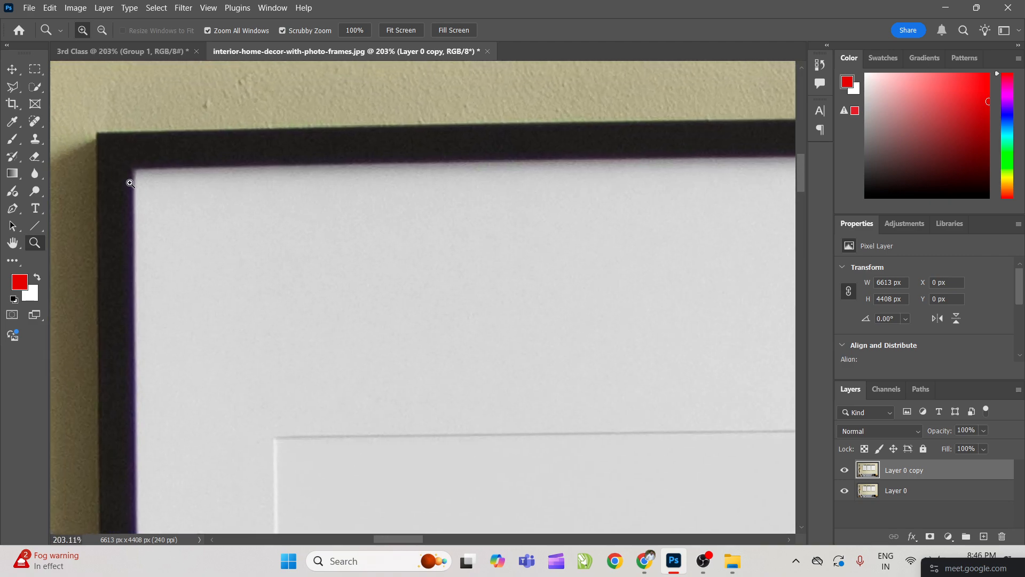
pyautogui.click(35, 69)
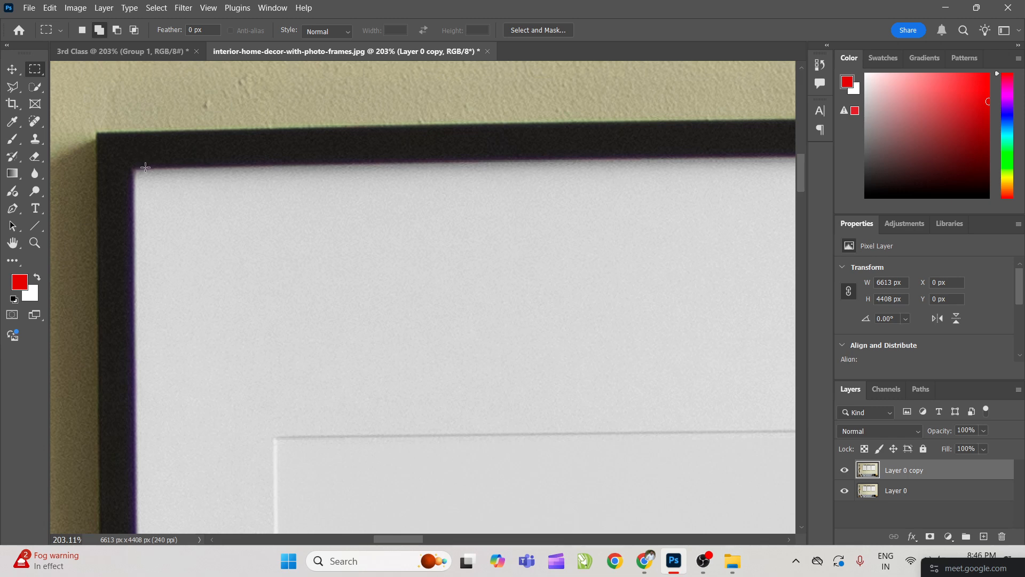
pyautogui.moveTo(132, 168); pyautogui.dragTo(496, 339)
pyautogui.moveTo(321, 199); pyautogui.dragTo(429, 378)
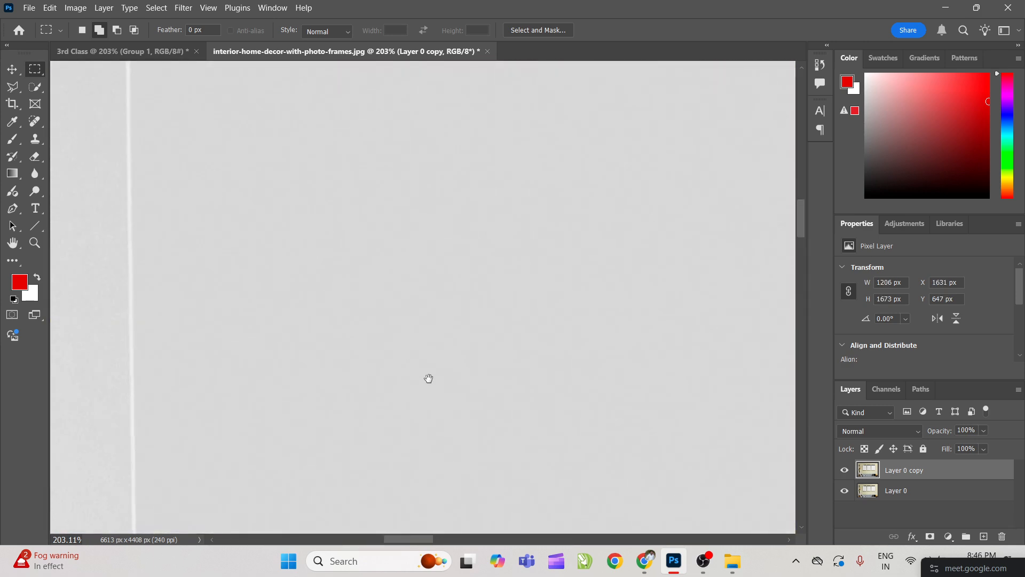
pyautogui.moveTo(289, 86); pyautogui.dragTo(298, 246)
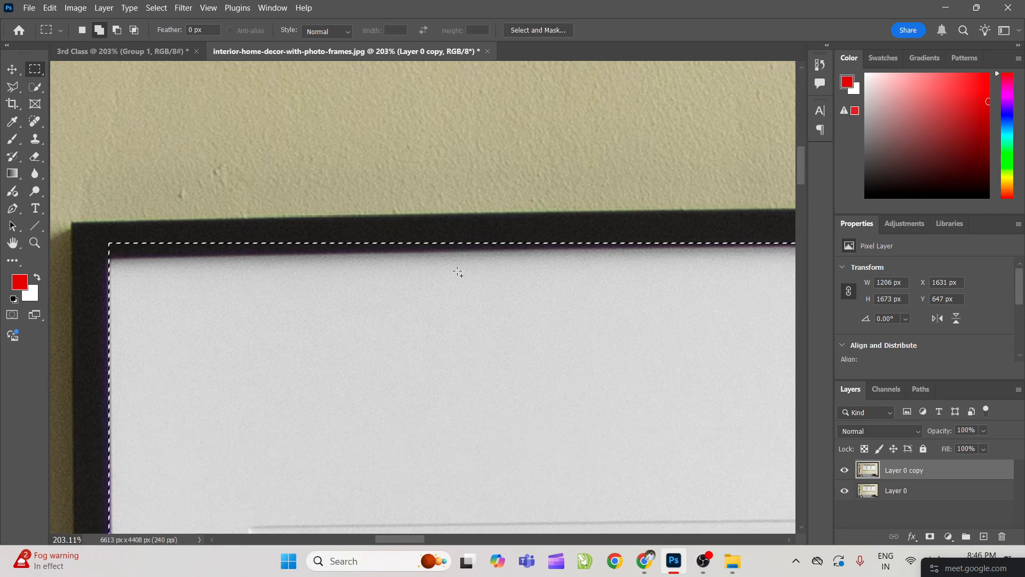
# Step: Try adding a wall rectangle to the selection, undo it, and go to 3rd Class
pyautogui.click(100, 31)
pyautogui.moveTo(169, 128); pyautogui.dragTo(282, 243)
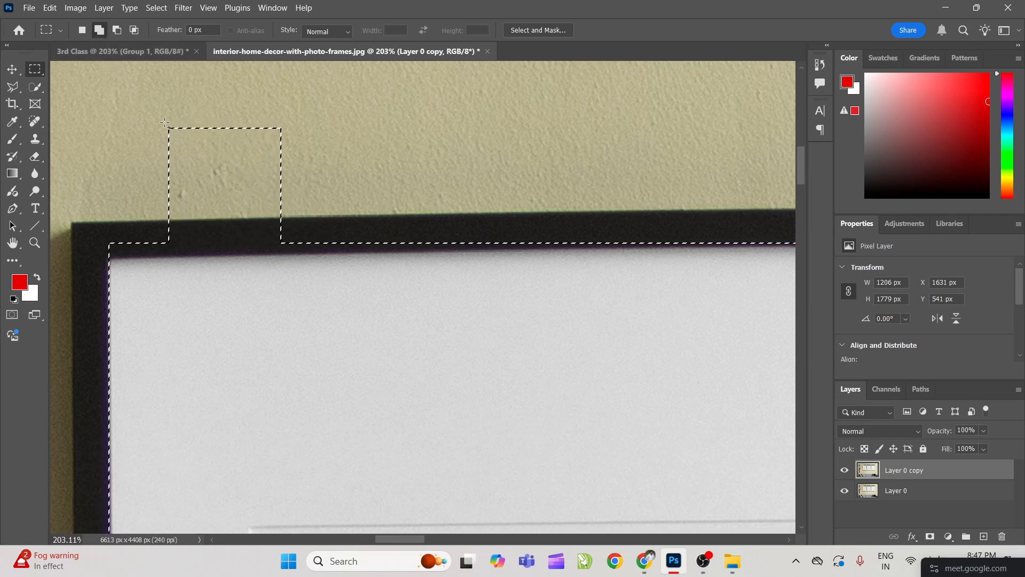
pyautogui.hotkey('ctrl', 'z')
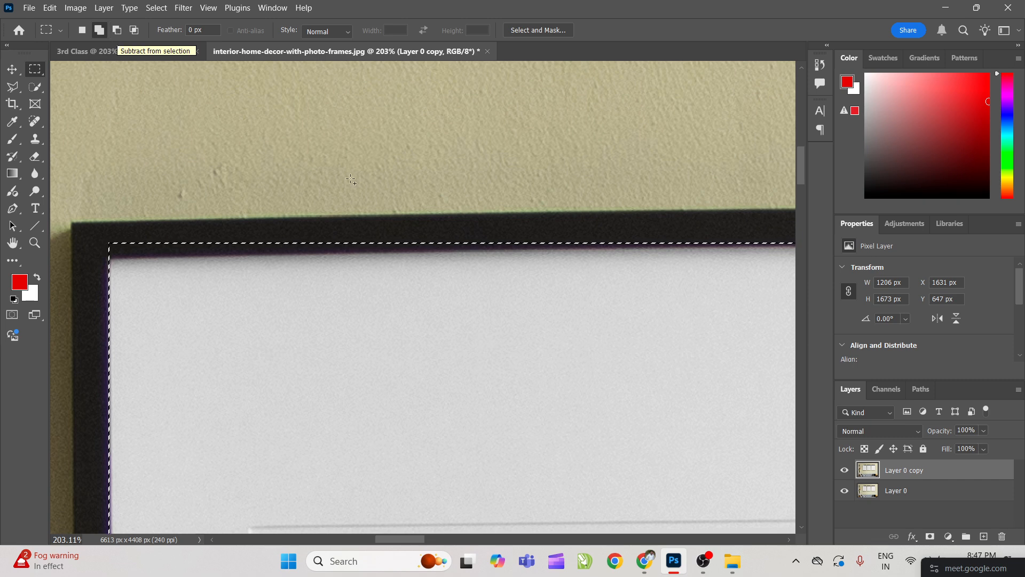
pyautogui.click(159, 47)
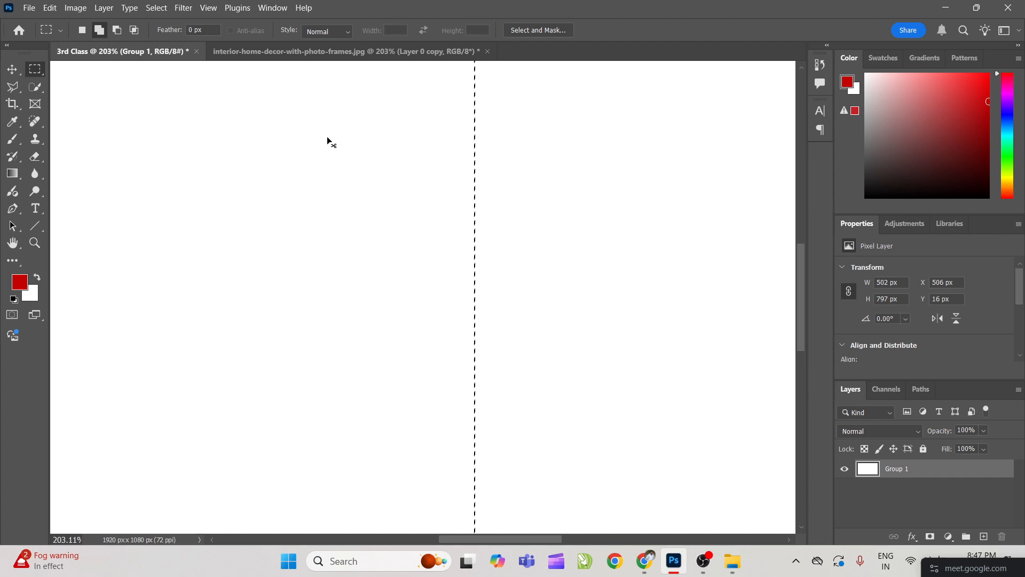
pyautogui.hotkey('ctrl', '0')
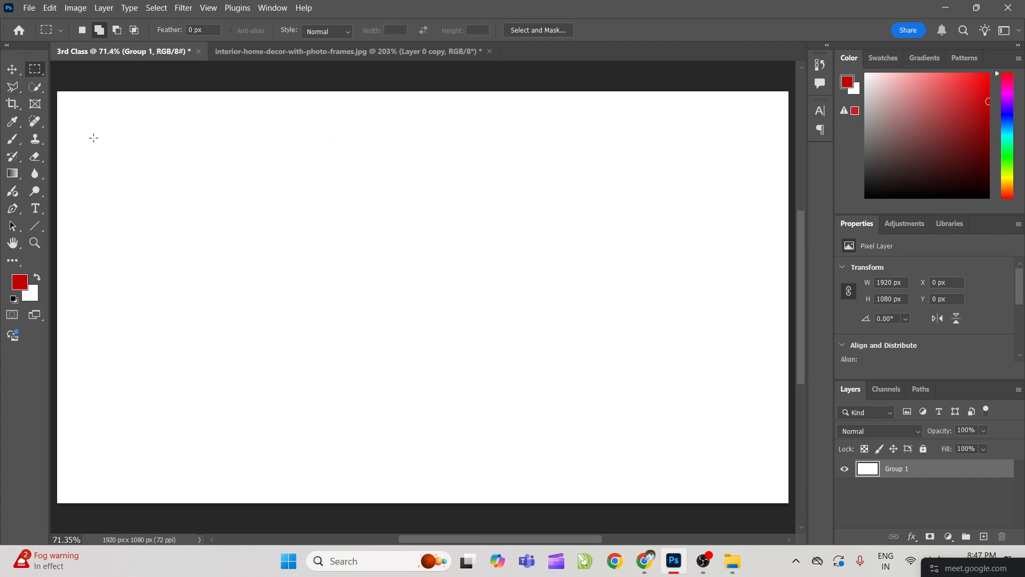
pyautogui.moveTo(99, 144); pyautogui.dragTo(295, 373)
pyautogui.moveTo(246, 208); pyautogui.dragTo(425, 350)
pyautogui.hotkey('alt', 'BackSpace')
pyautogui.hotkey('ctrl', 'd')
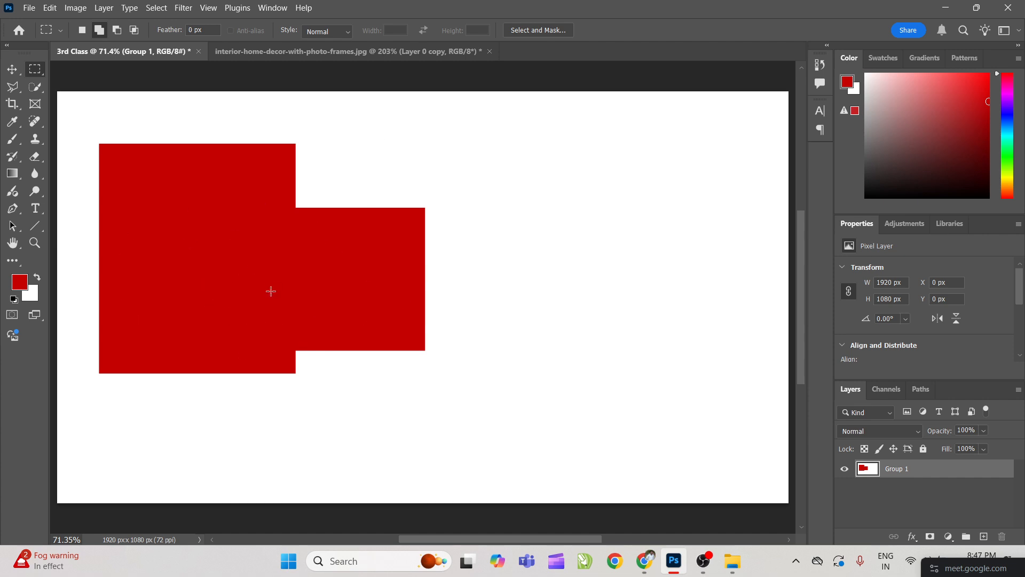
pyautogui.hotkey('ctrl', 'shift', 'd')
pyautogui.press('Delete')
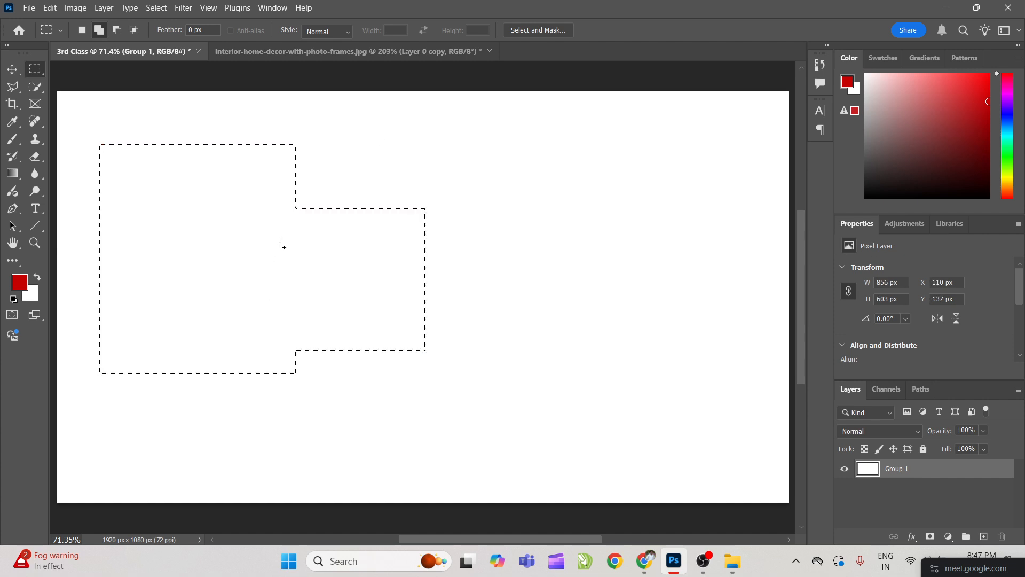
pyautogui.hotkey('ctrl', 'd')
pyautogui.moveTo(118, 115); pyautogui.dragTo(379, 416)
pyautogui.hotkey('ctrl', 'd')
pyautogui.hotkey('ctrl', 'shift', 'd')
pyautogui.press('super+shift+s')
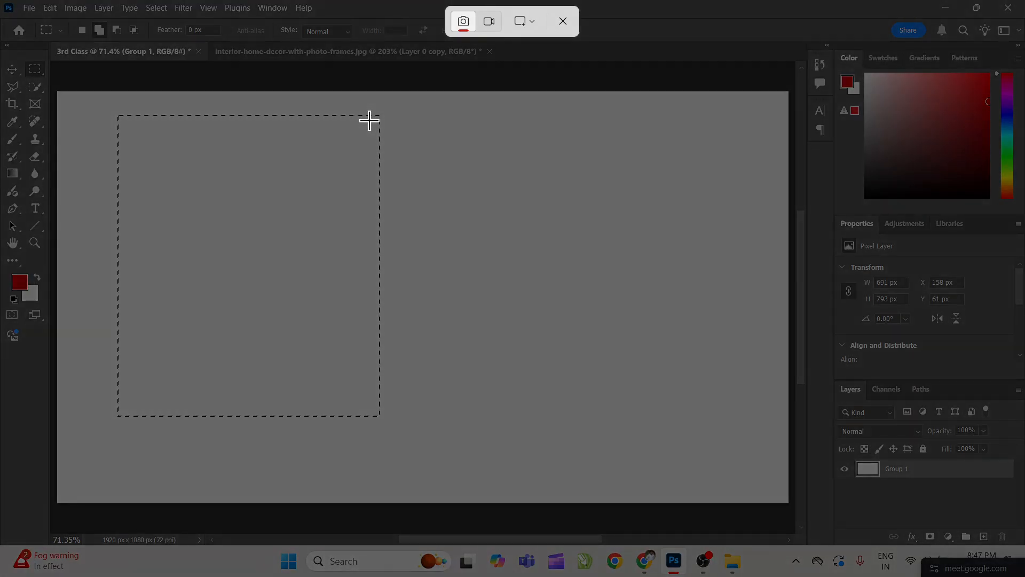
pyautogui.press('Escape')
pyautogui.hotkey('ctrl', 'd')
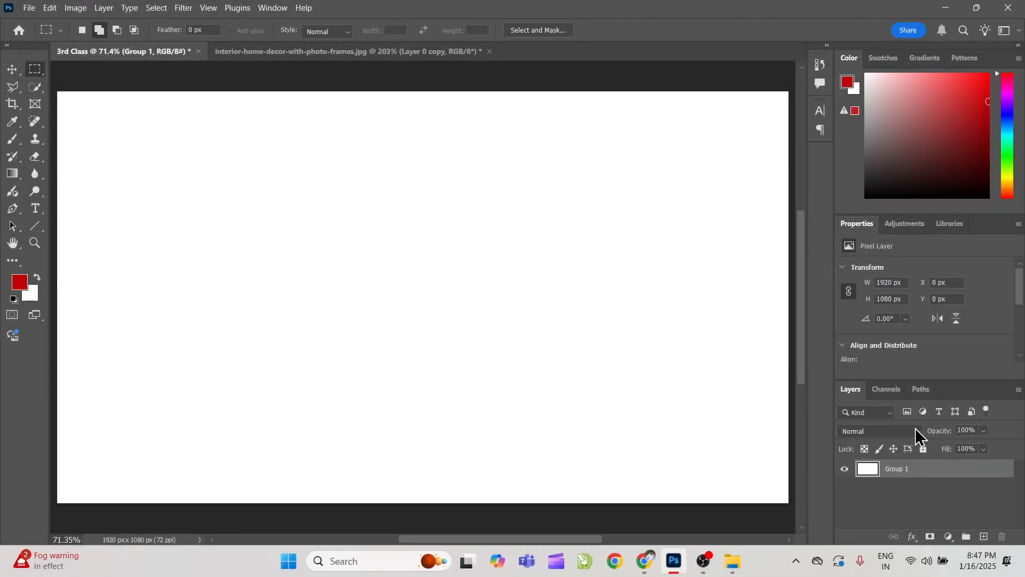
# Step: Fill the 3rd Class canvas with black and show rulers and guides, adding a vertical guide
pyautogui.hotkey('alt', 'BackSpace')
pyautogui.hotkey('alt', 'BackSpace')
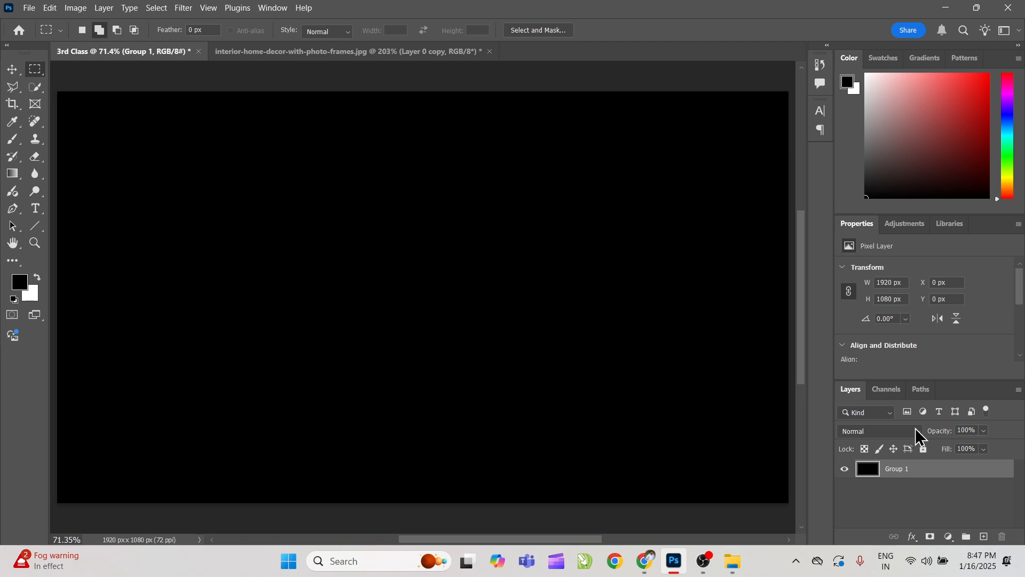
pyautogui.hotkey('ctrl', 'r')
pyautogui.moveTo(56, 308); pyautogui.dragTo(140, 348)
pyautogui.hotkey('ctrl', ';')
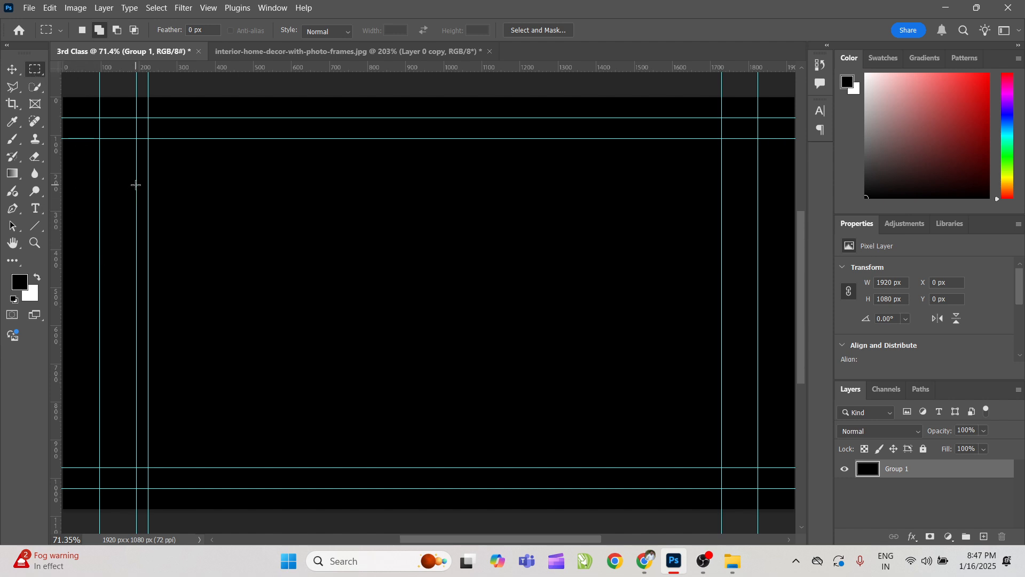
# Step: Select a 702 × 615 px rectangle between the guides, then take a screen capture
pyautogui.moveTo(136, 185); pyautogui.dragTo(414, 418)
pyautogui.press('super+shift+s')
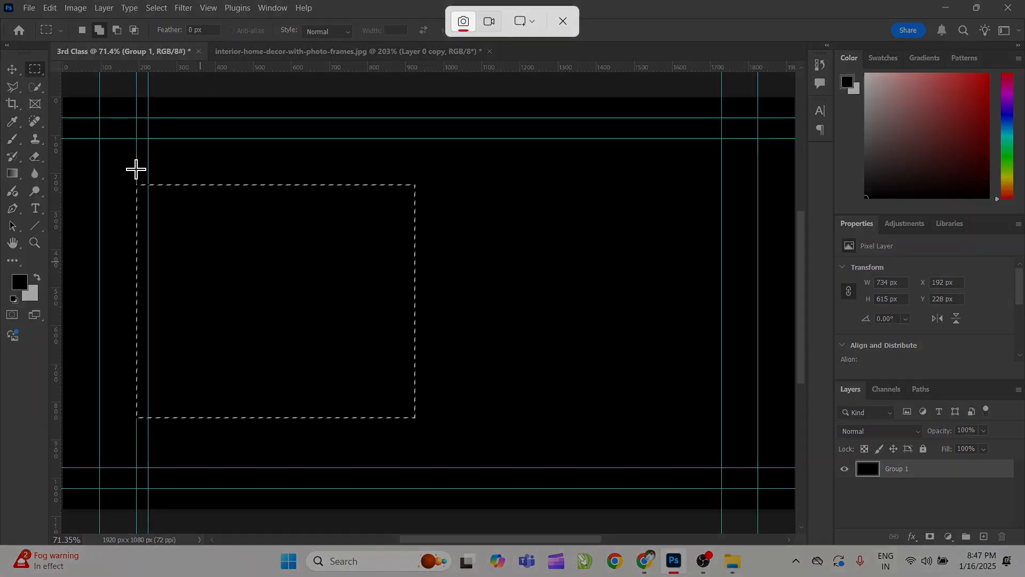
pyautogui.moveTo(129, 440); pyautogui.dragTo(123, 454)
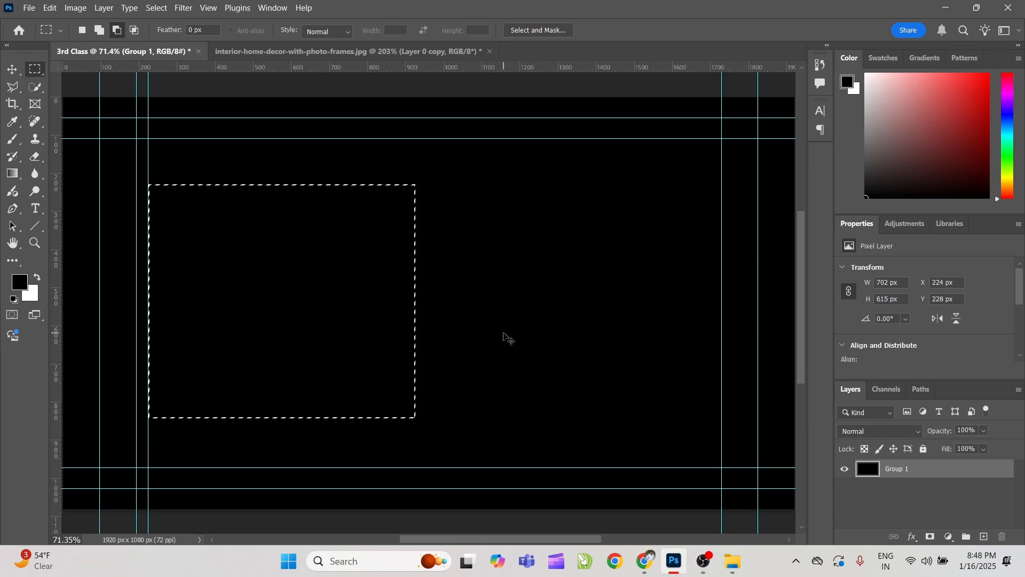
# Step: Clear the selection and switch to the interior-home-decor photo with the Rectangular Marquee Tool
pyautogui.hotkey('ctrl', 'd')
pyautogui.press('v')
pyautogui.click(370, 52)
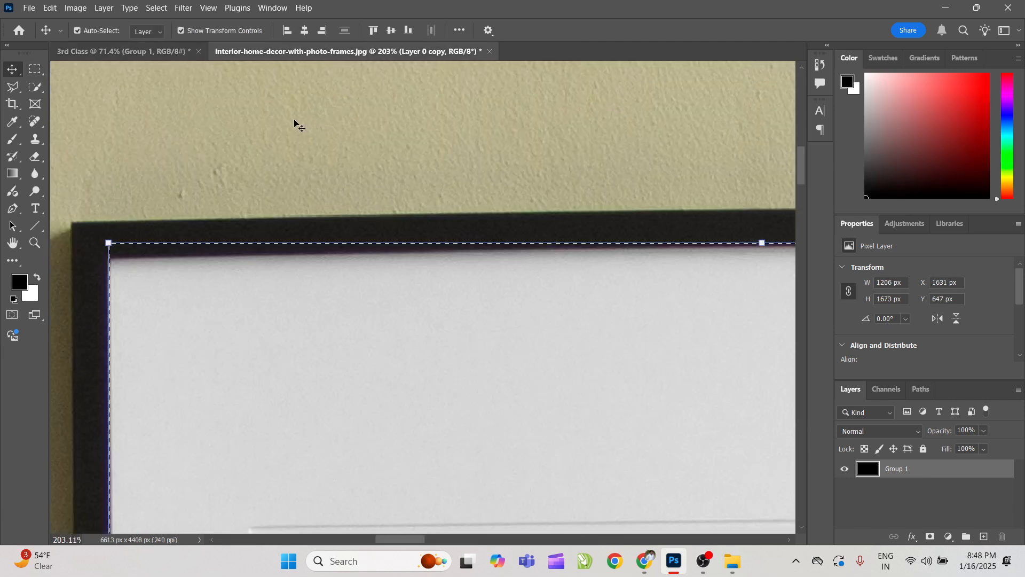
pyautogui.click(35, 69)
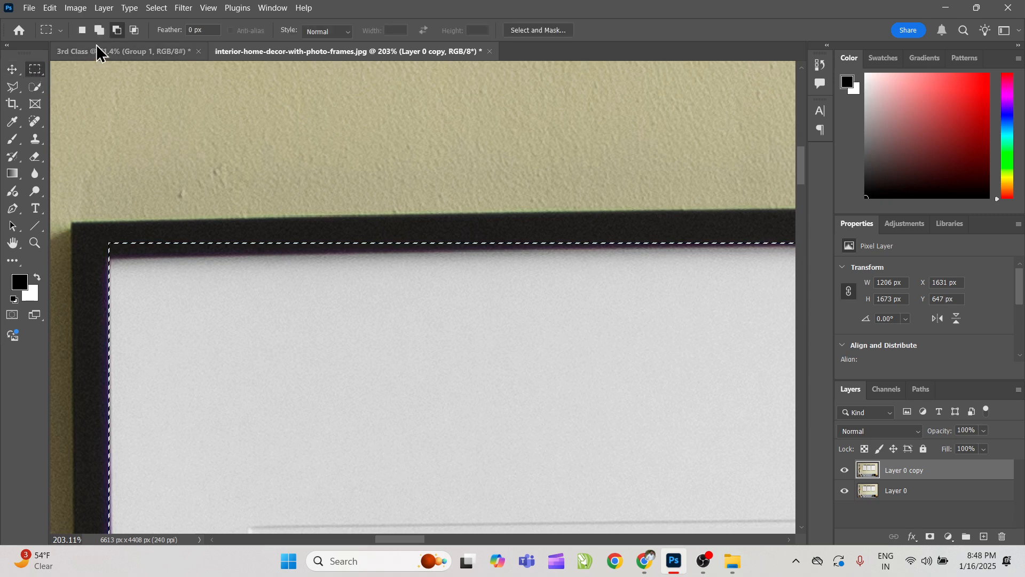
pyautogui.moveTo(303, 248); pyautogui.dragTo(278, 212)
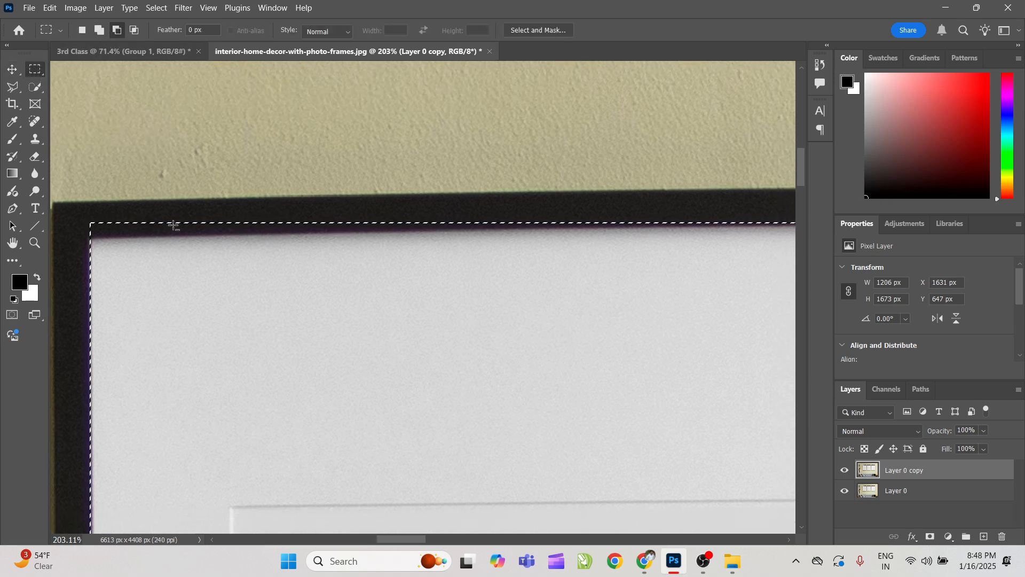
# Step: Subtract strips from the frame selection's top edge to straighten it
pyautogui.press('shift')
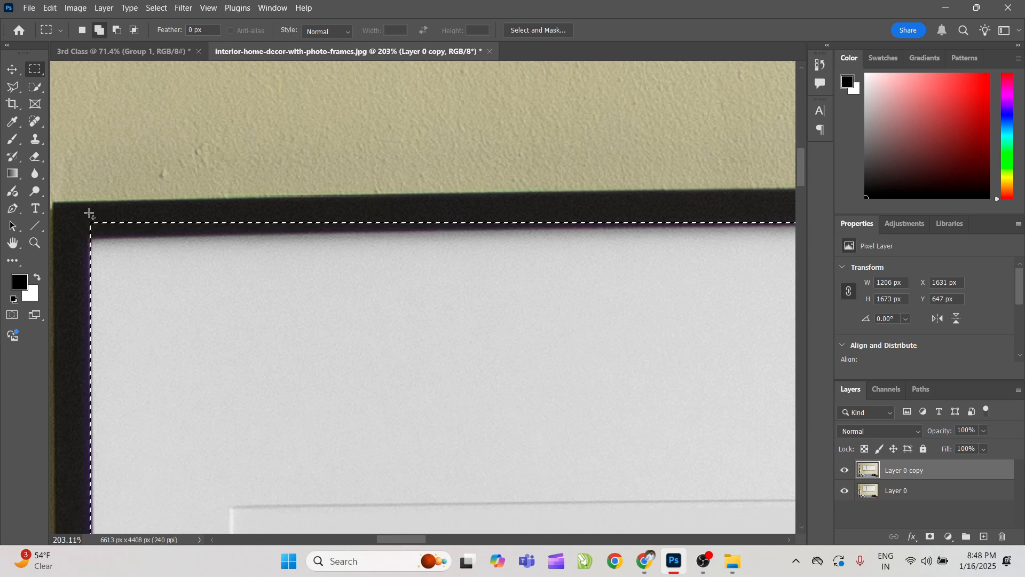
pyautogui.moveTo(178, 228); pyautogui.dragTo(191, 228)
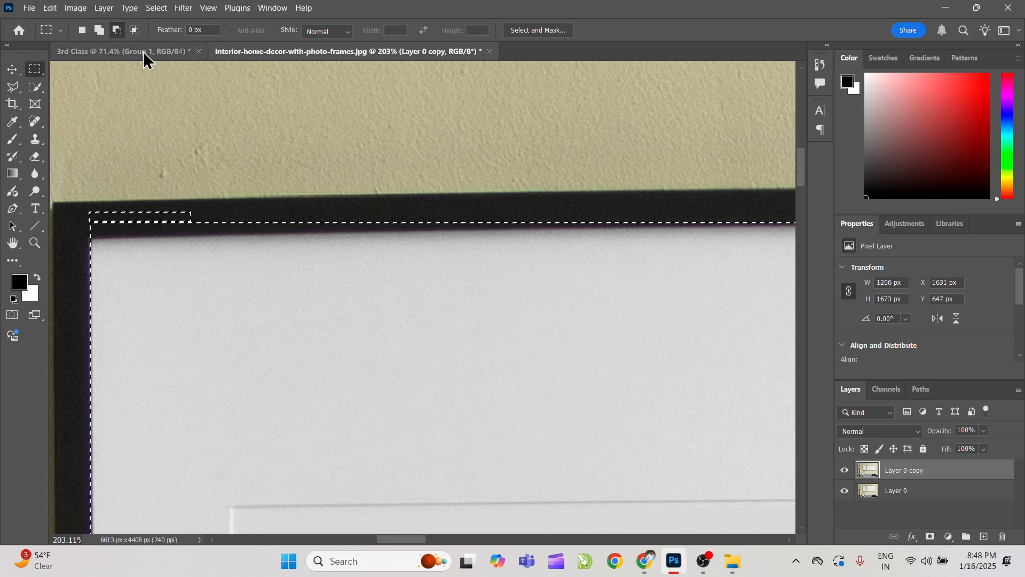
pyautogui.hotkey('ctrl', 'z')
pyautogui.click(112, 31)
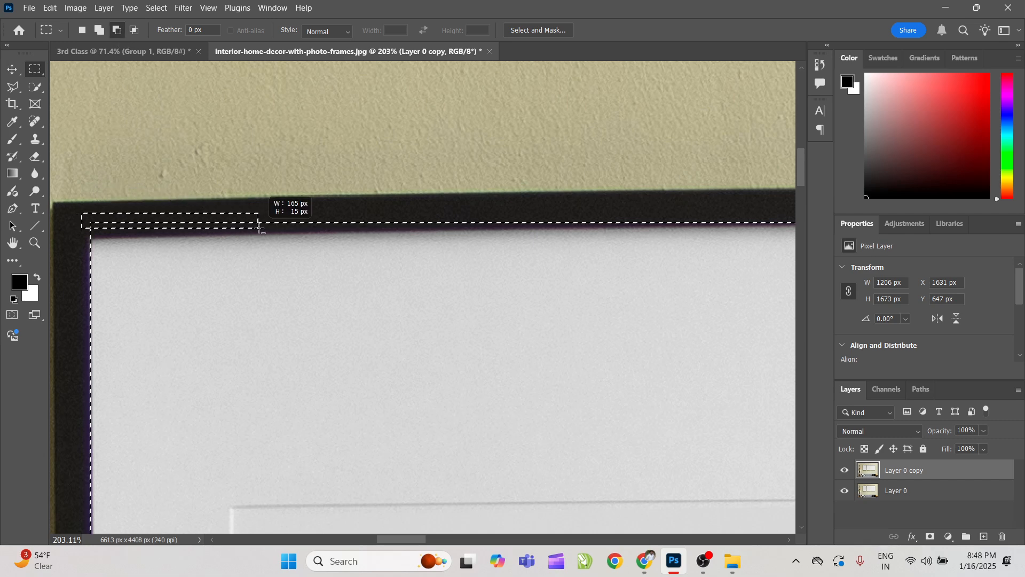
pyautogui.moveTo(417, 228); pyautogui.dragTo(266, 234)
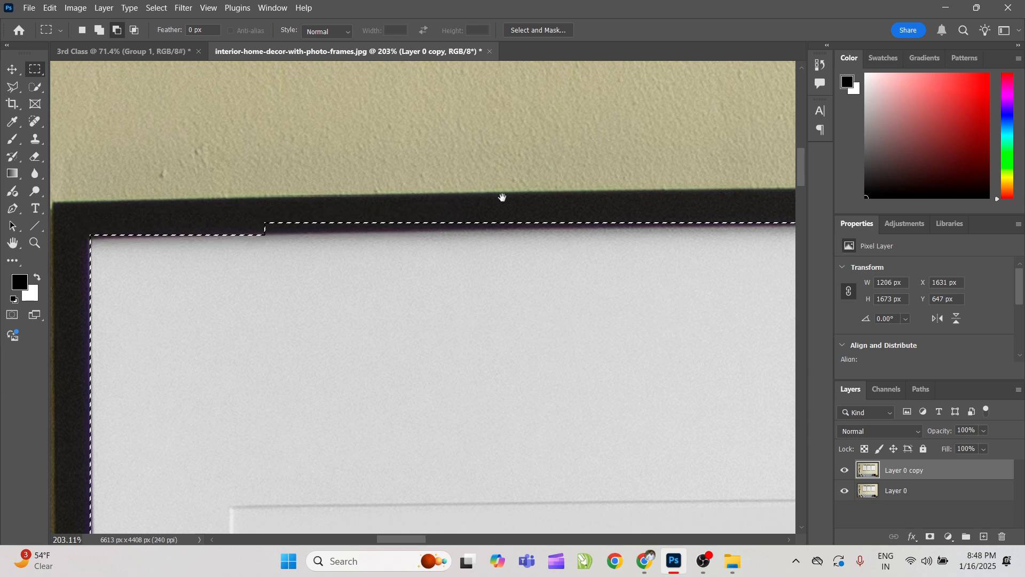
pyautogui.moveTo(503, 197); pyautogui.dragTo(388, 214)
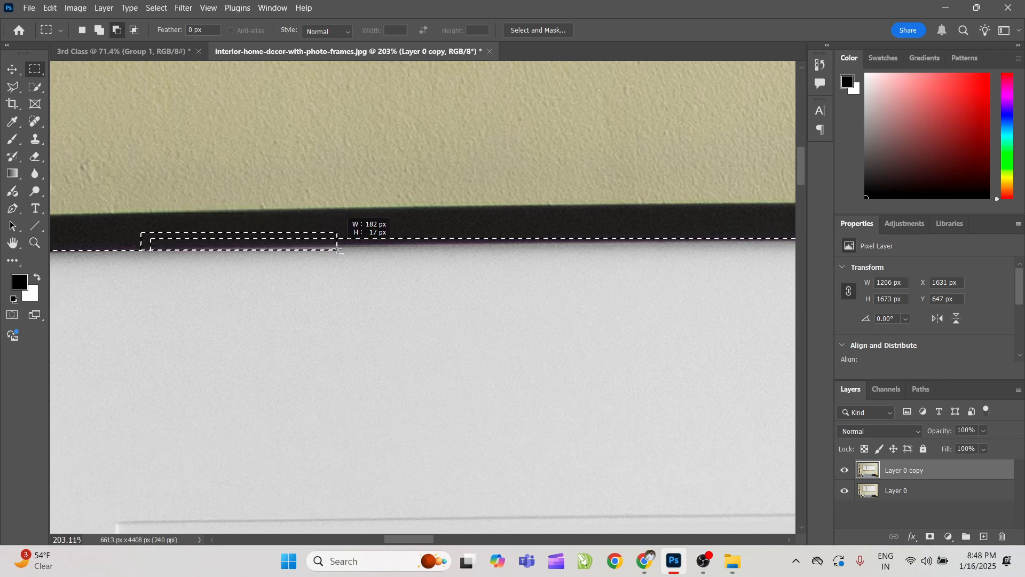
pyautogui.moveTo(338, 245); pyautogui.dragTo(467, 271)
pyautogui.moveTo(582, 223); pyautogui.dragTo(433, 213)
pyautogui.hotkey('ctrl', 'z')
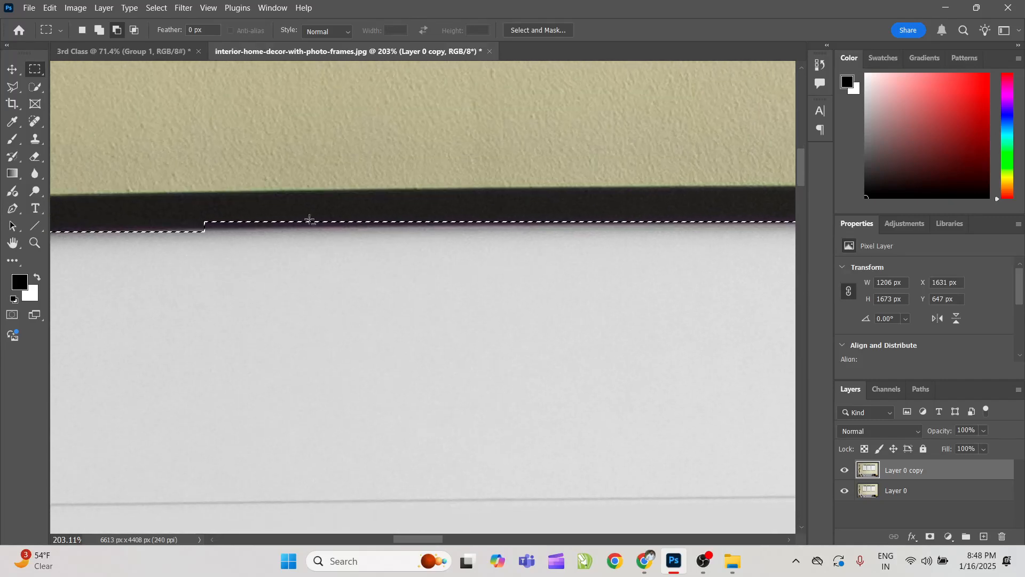
pyautogui.moveTo(195, 211); pyautogui.dragTo(358, 246)
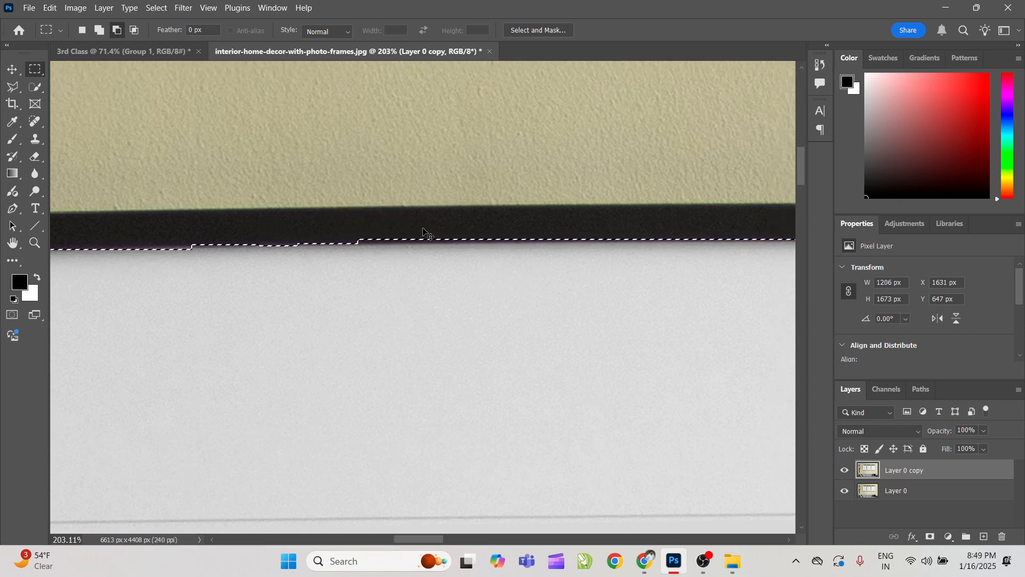
# Step: Add thin strips along the frame's bottom edge to the selection, then deselect
pyautogui.hotkey('ctrl', '1')
pyautogui.hotkey('ctrl', '-')
pyautogui.scroll(-5, 358, 358)
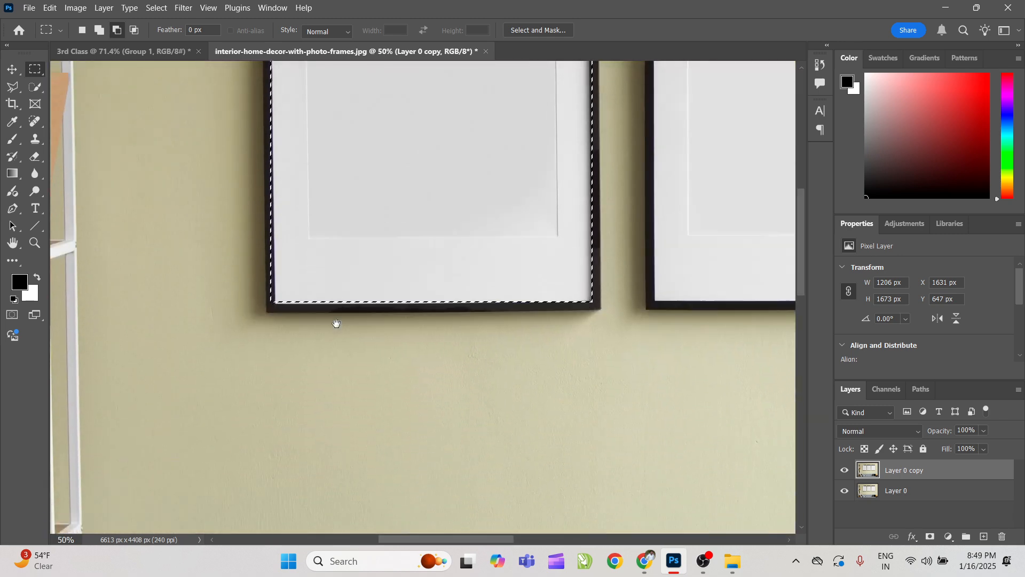
pyautogui.press('z')
pyautogui.moveTo(272, 246); pyautogui.dragTo(143, 254)
pyautogui.press('m')
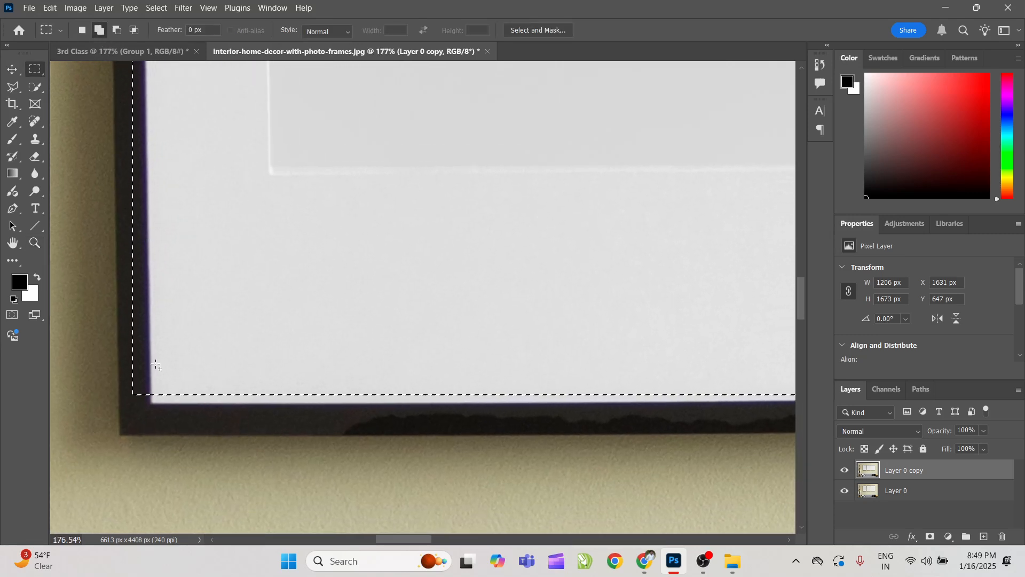
pyautogui.moveTo(151, 386); pyautogui.dragTo(742, 403)
pyautogui.moveTo(676, 344); pyautogui.dragTo(45, 356)
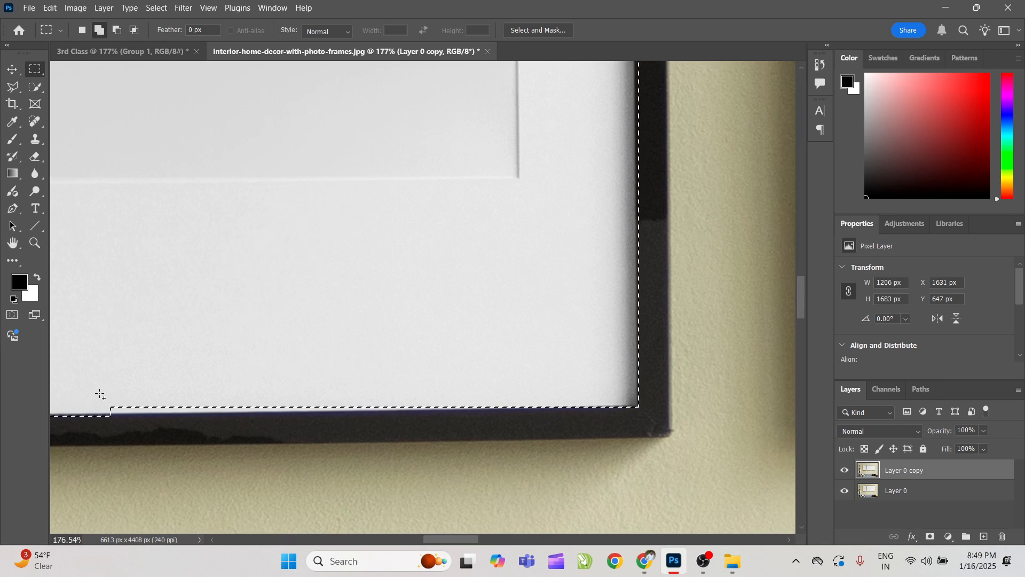
pyautogui.moveTo(99, 394); pyautogui.dragTo(635, 413)
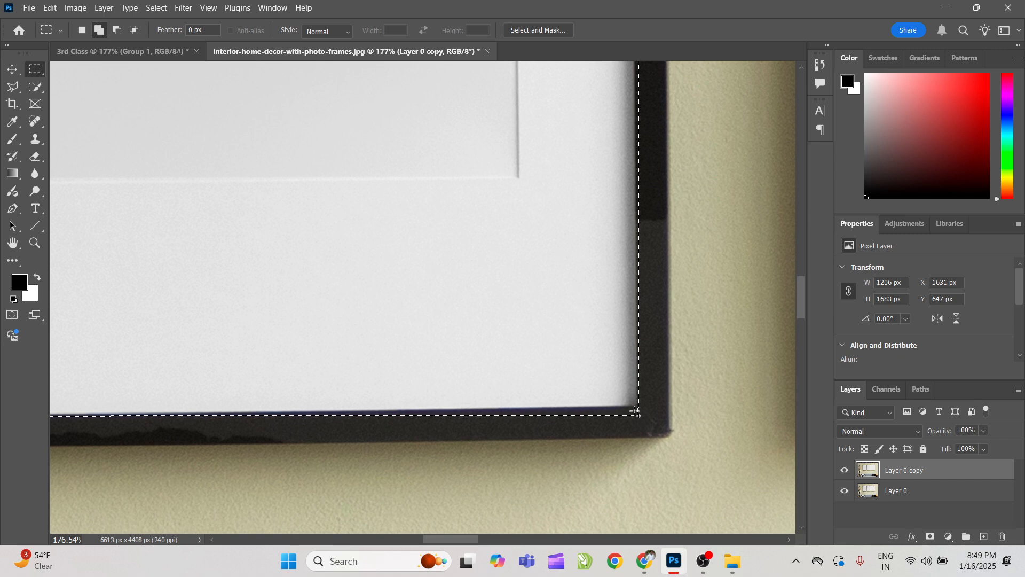
pyautogui.hotkey('ctrl', 'd')
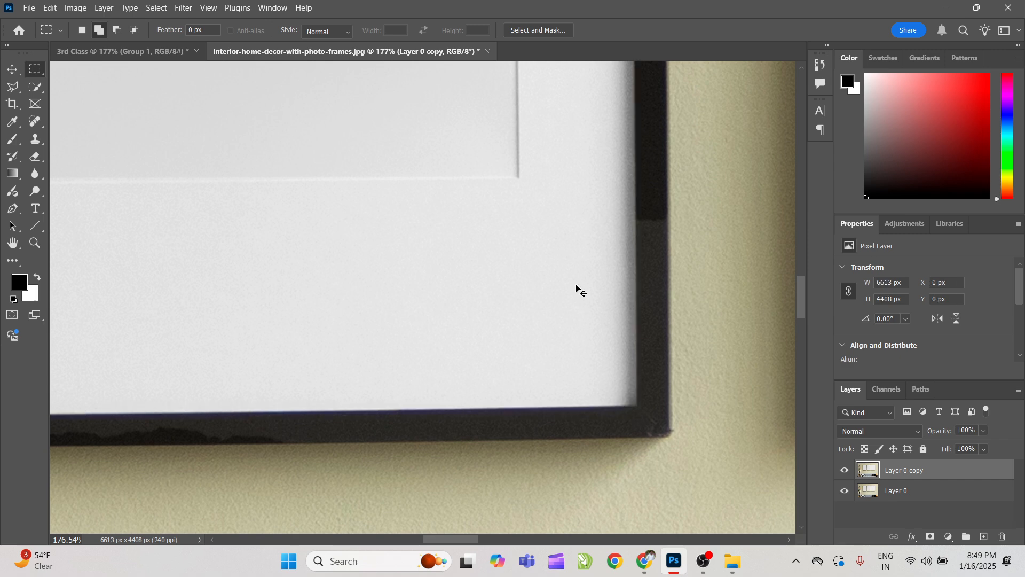
# Step: Zoom in on the first frame's top-left corner
pyautogui.hotkey('ctrl', '0')
pyautogui.scroll(5, 283, 176)
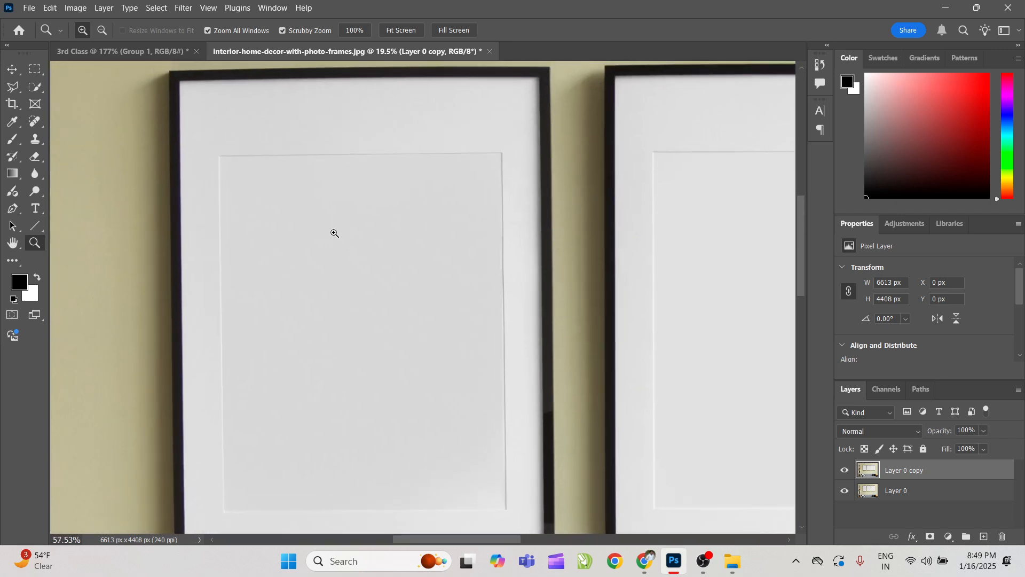
pyautogui.scroll(2, 314, 84)
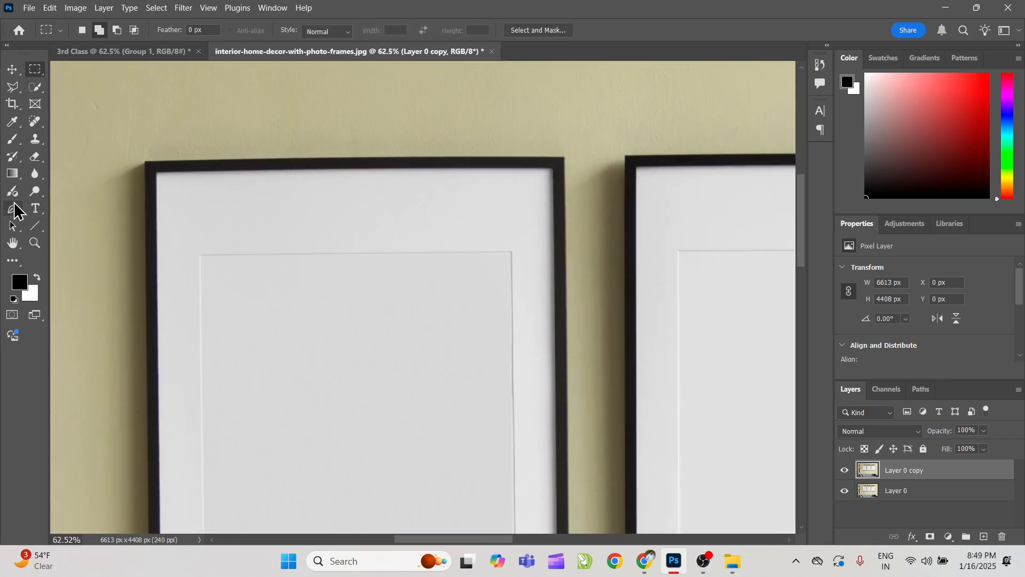
pyautogui.click(13, 208)
pyautogui.click(34, 214)
pyautogui.press('z')
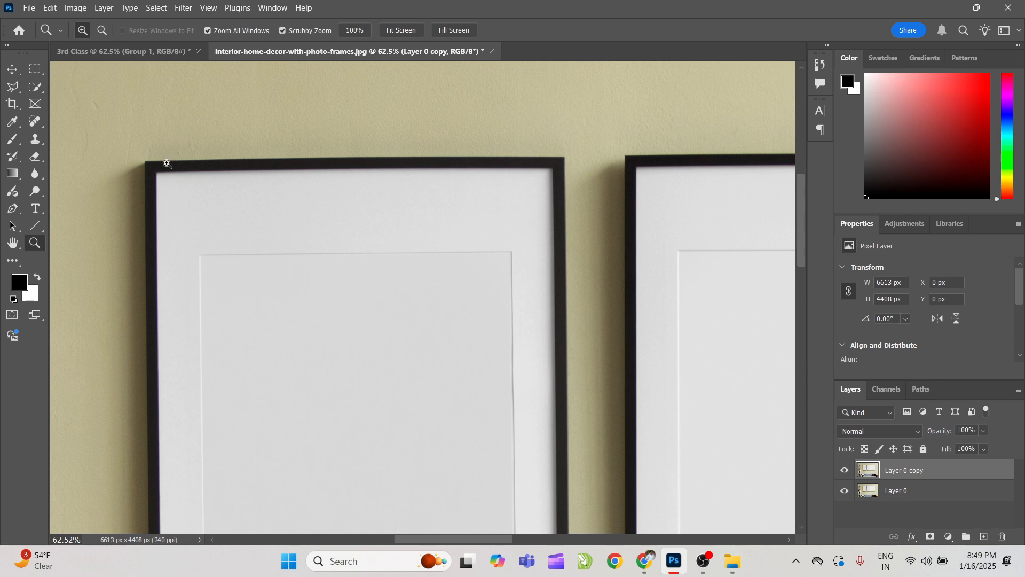
pyautogui.moveTo(164, 160); pyautogui.dragTo(231, 250)
# Step: With the Polygonal Lasso Tool, anchor points at the mat's top-left and bottom-left corners
pyautogui.press('p')
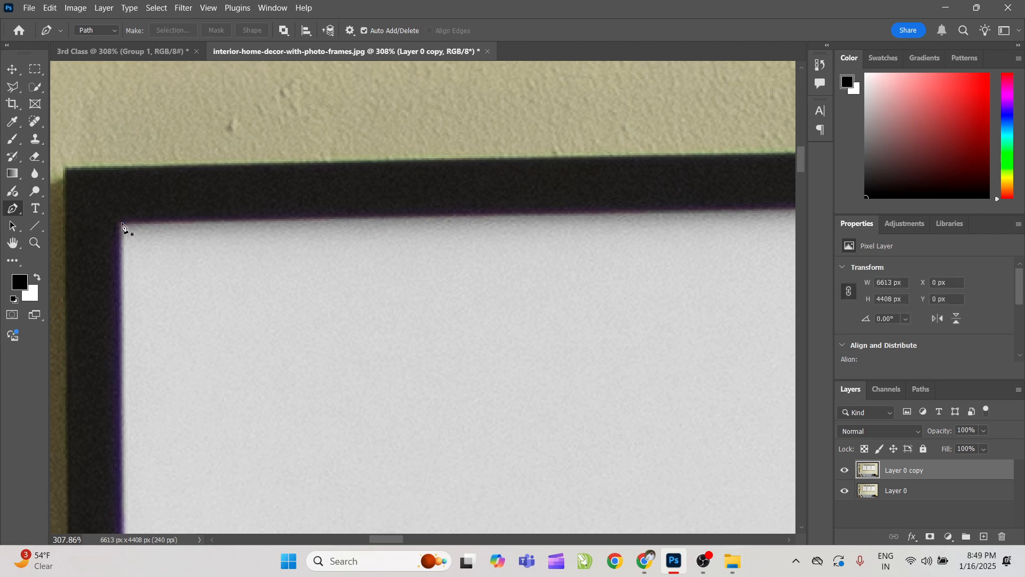
pyautogui.click(18, 86)
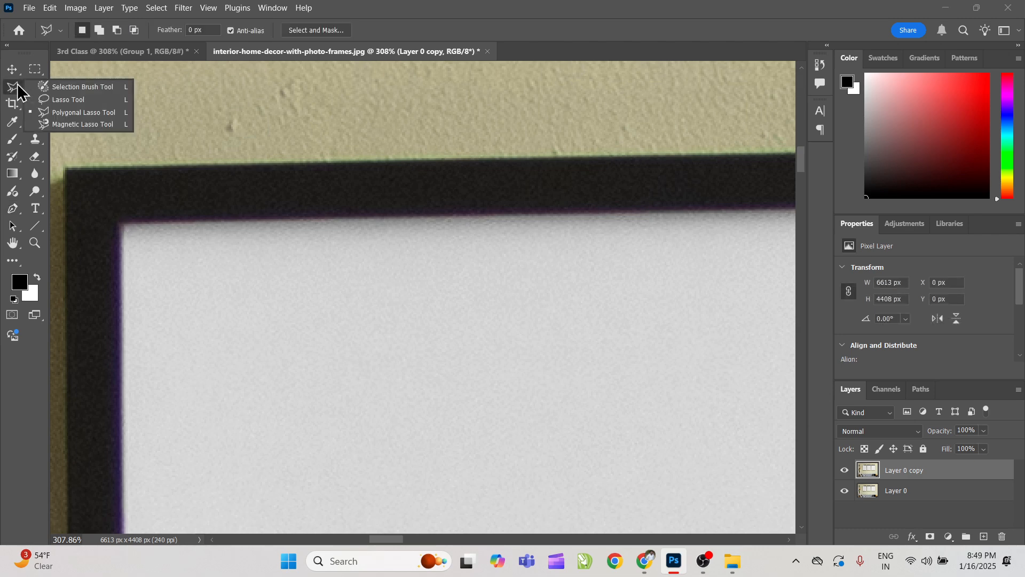
pyautogui.click(70, 113)
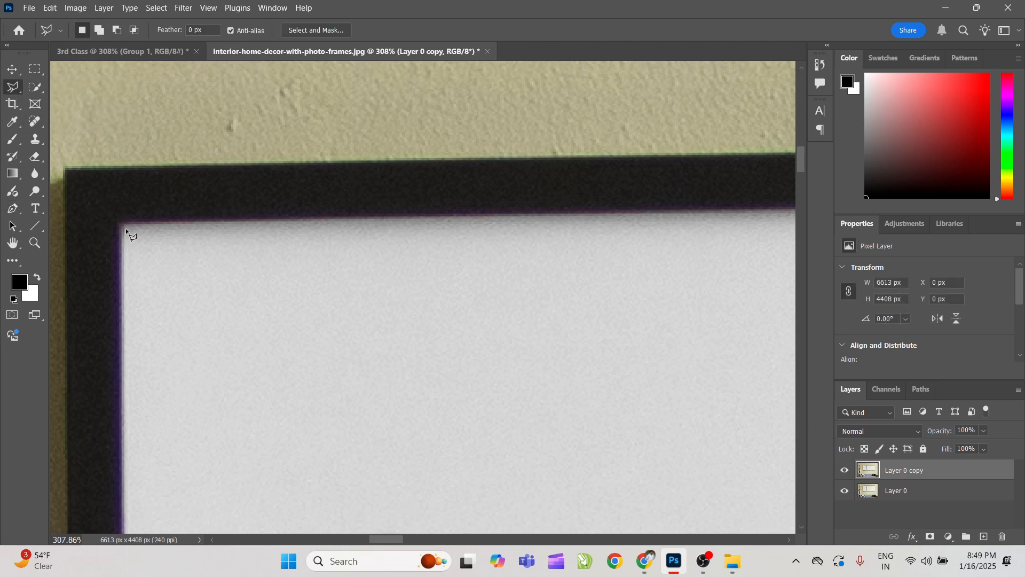
pyautogui.click(121, 220)
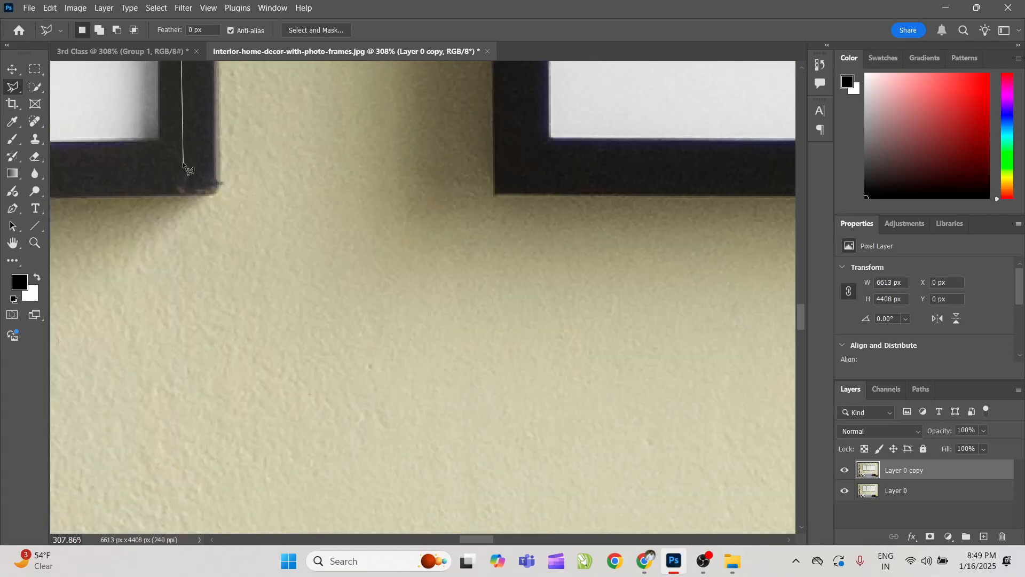
pyautogui.click(159, 141)
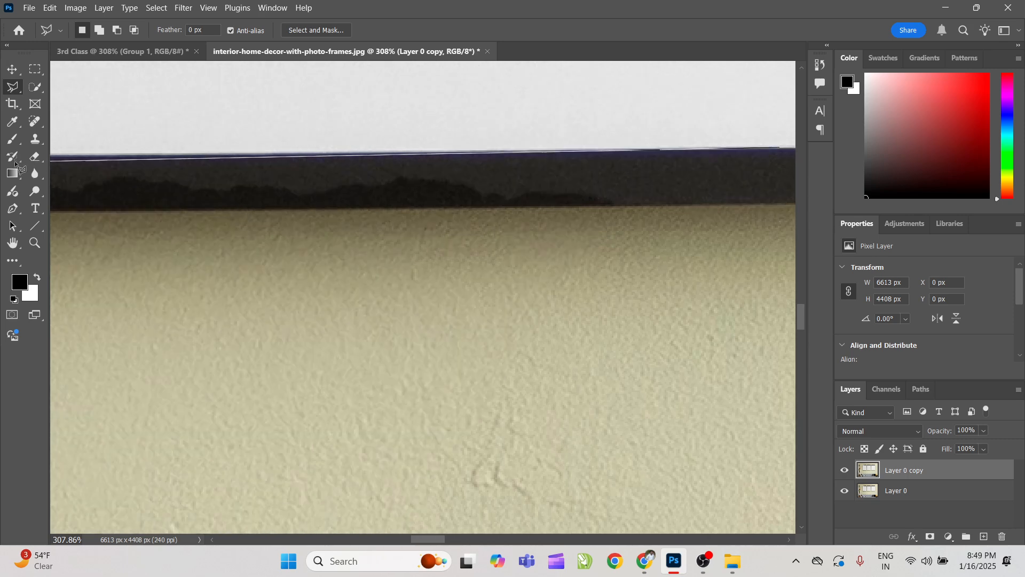
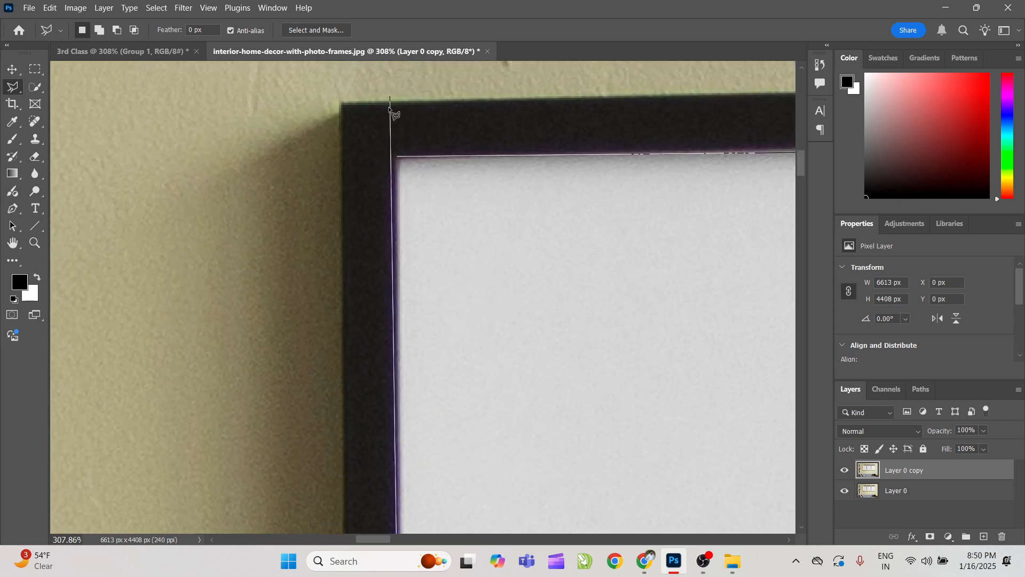
# Step: Close the first frame's outline, then add the middle frame's white interior to the selection
pyautogui.doubleClick(395, 158)
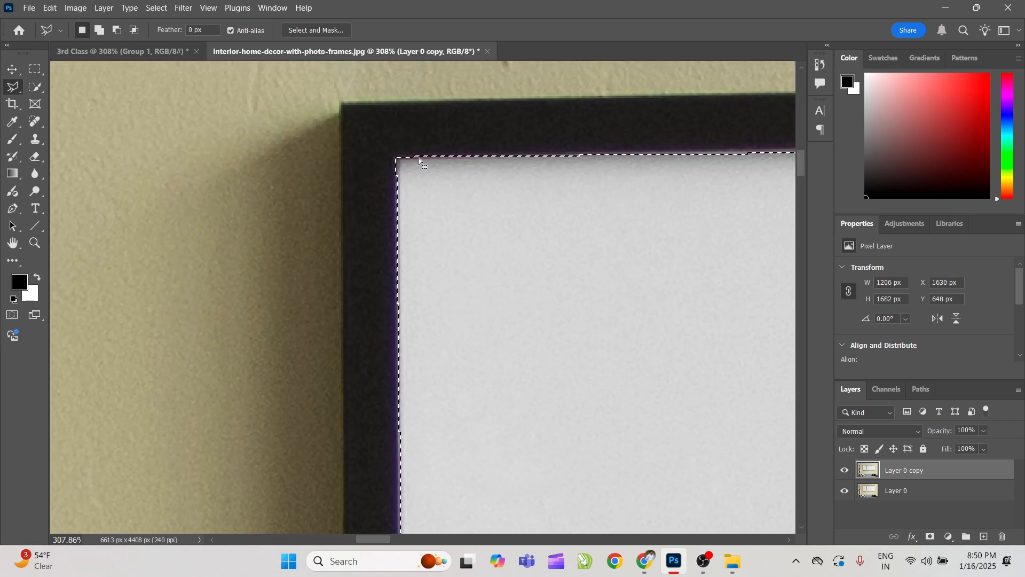
pyautogui.hotkey('ctrl', '0')
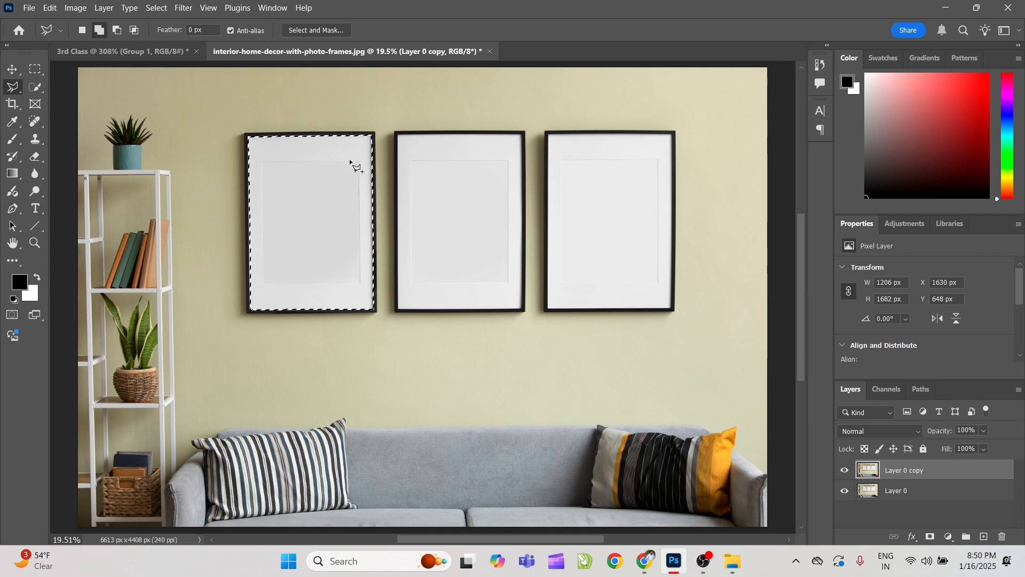
pyautogui.press('z')
pyautogui.moveTo(460, 147)
pyautogui.mouseDown()
pyautogui.moveTo(505, 209)
pyautogui.moveTo(481, 203)
pyautogui.mouseUp()
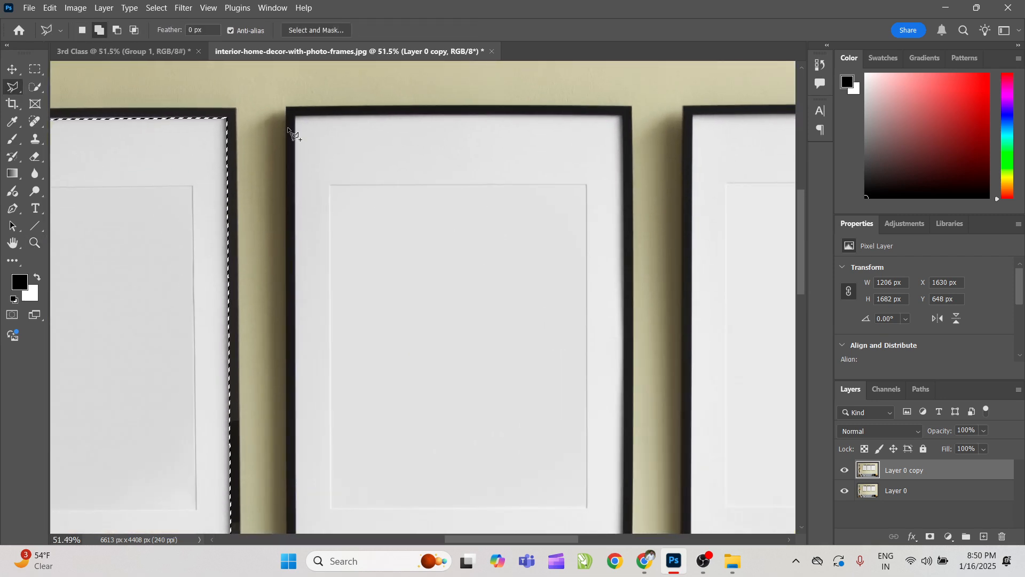
pyautogui.press('z')
pyautogui.moveTo(386, 123)
pyautogui.mouseDown()
pyautogui.moveTo(436, 169)
pyautogui.moveTo(430, 182)
pyautogui.mouseUp()
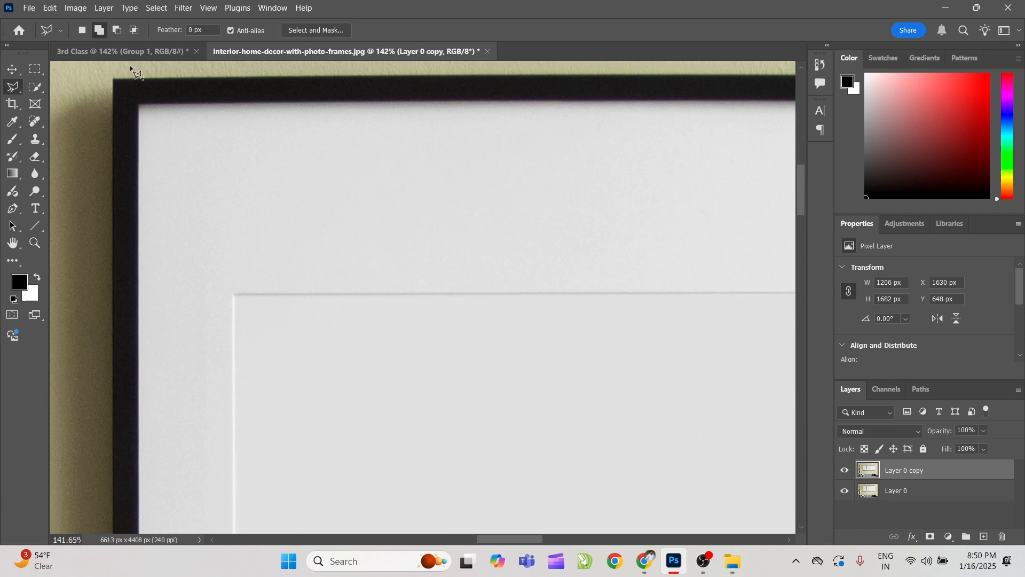
pyautogui.click(99, 30)
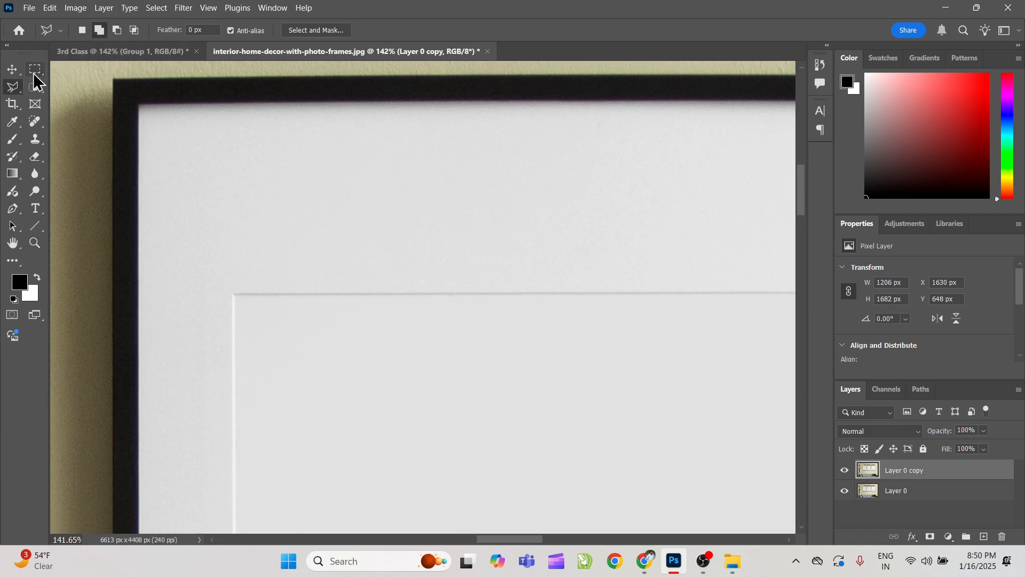
pyautogui.click(138, 103)
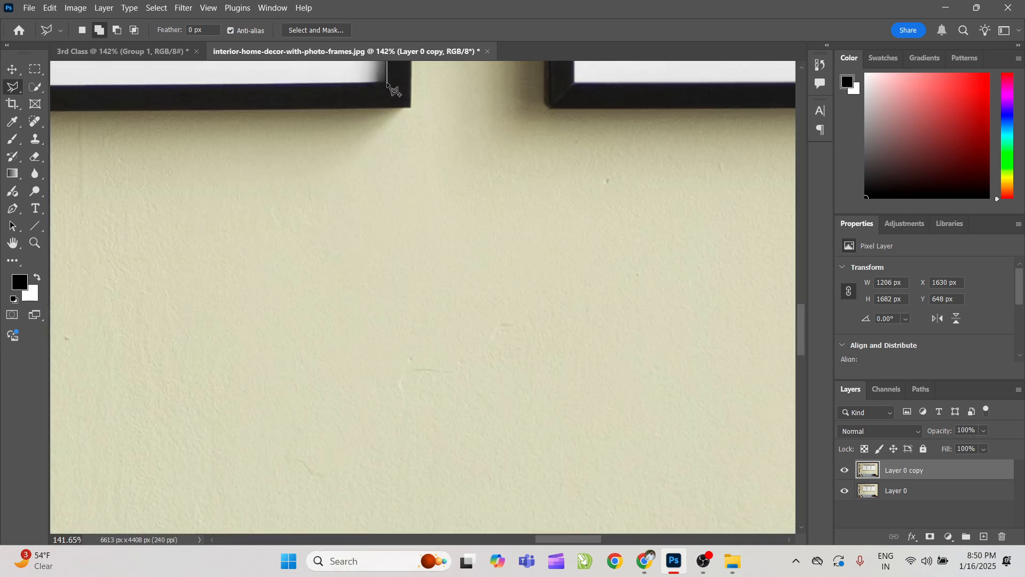
pyautogui.click(387, 80)
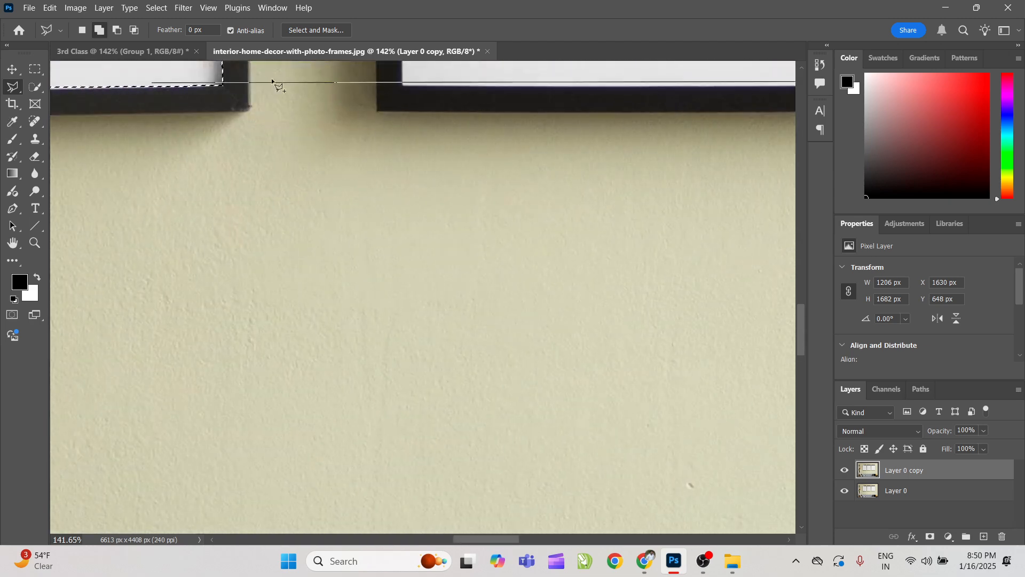
pyautogui.click(403, 86)
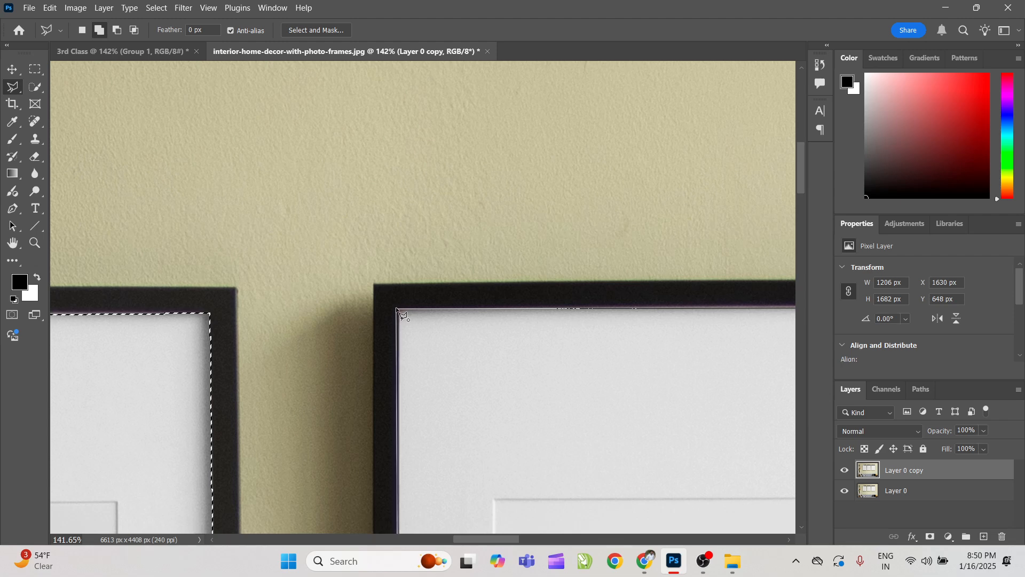
pyautogui.click(399, 309)
# Step: Add the third frame's white interior to the selection and fit the photo in view
pyautogui.press('space')
pyautogui.moveTo(539, 314); pyautogui.dragTo(378, 281)
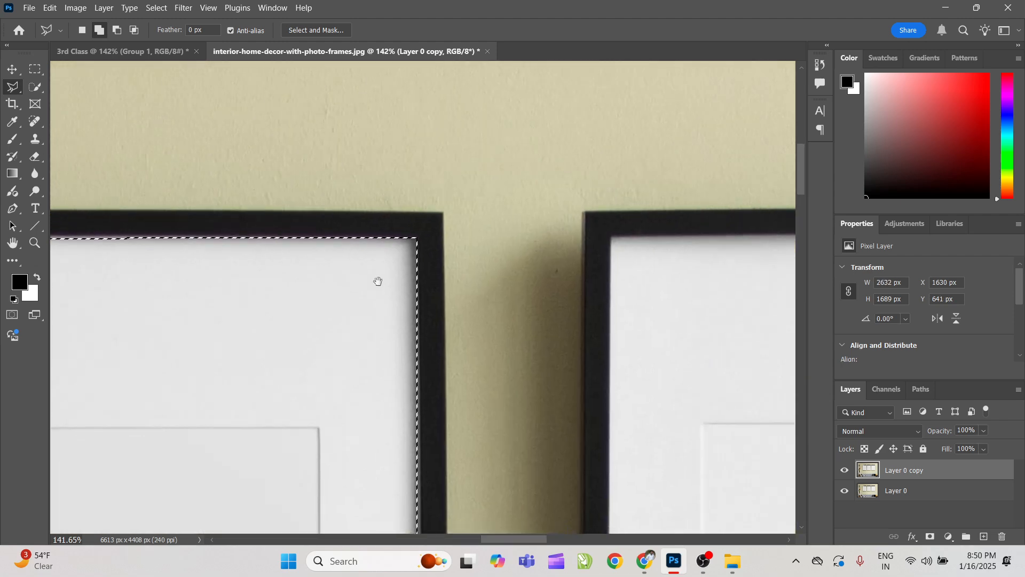
pyautogui.moveTo(481, 293); pyautogui.dragTo(236, 215)
pyautogui.moveTo(435, 206); pyautogui.dragTo(303, 226)
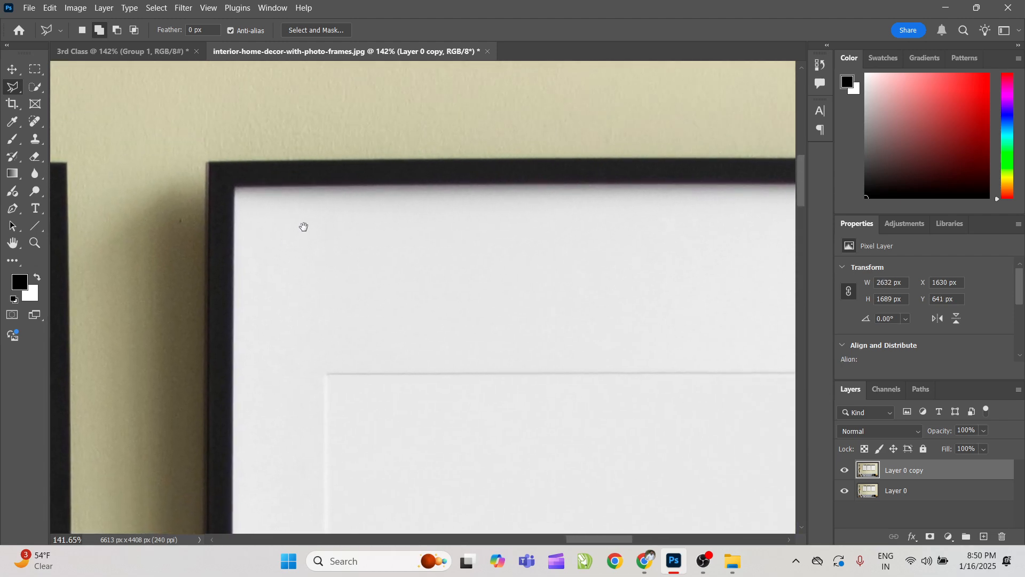
pyautogui.click(236, 186)
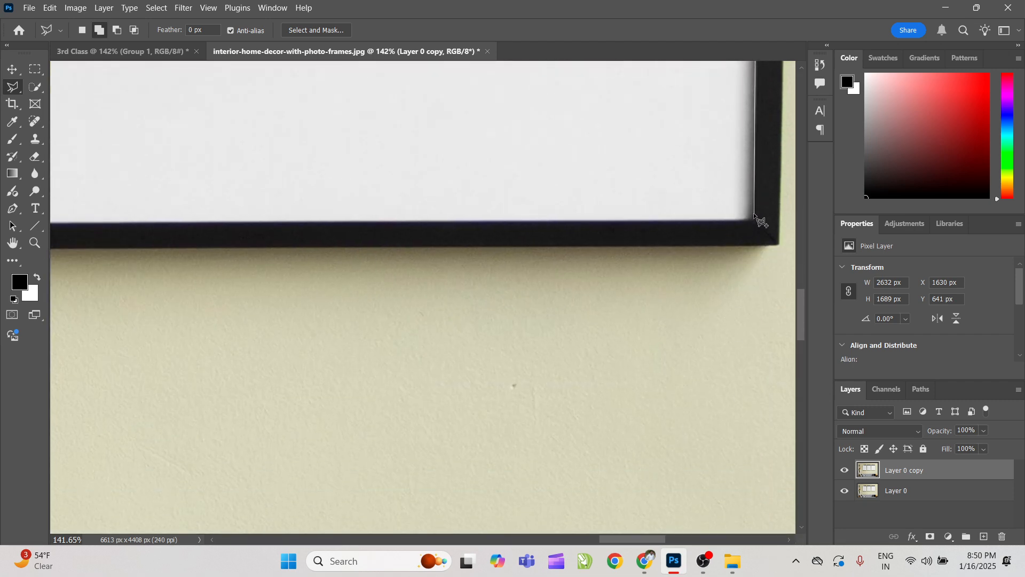
pyautogui.click(755, 219)
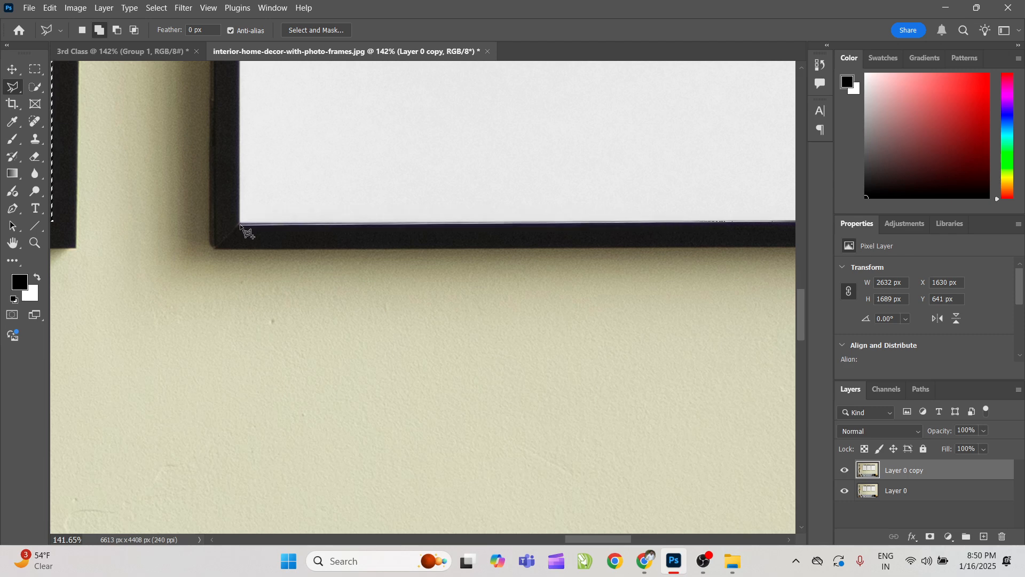
pyautogui.click(240, 225)
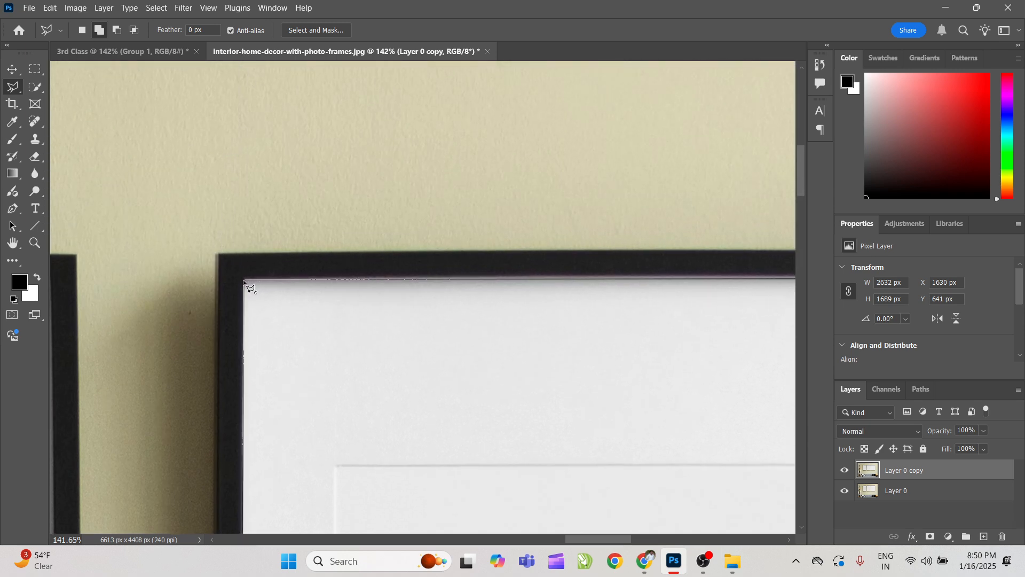
pyautogui.click(247, 278)
pyautogui.hotkey('ctrl', '0')
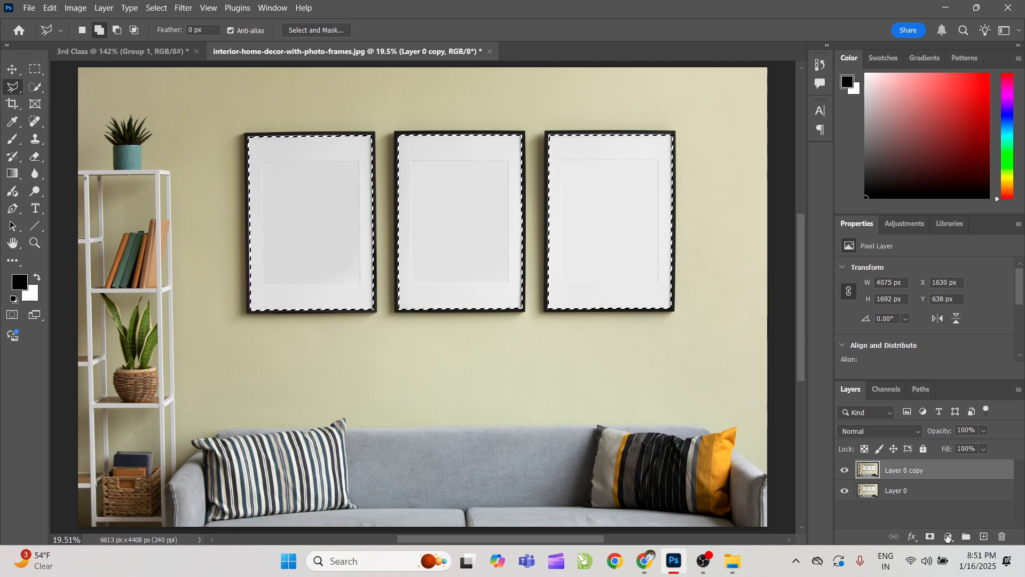
# Step: Fill the selected frame interiors with a dark red Solid Color fill layer
pyautogui.click(949, 536)
pyautogui.click(948, 316)
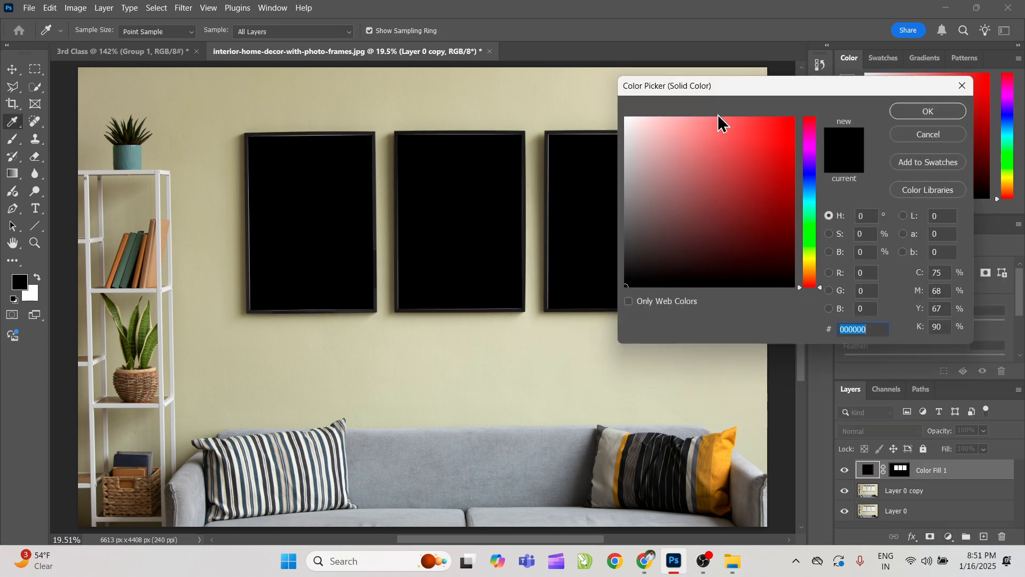
pyautogui.click(793, 119)
pyautogui.click(794, 210)
pyautogui.click(931, 114)
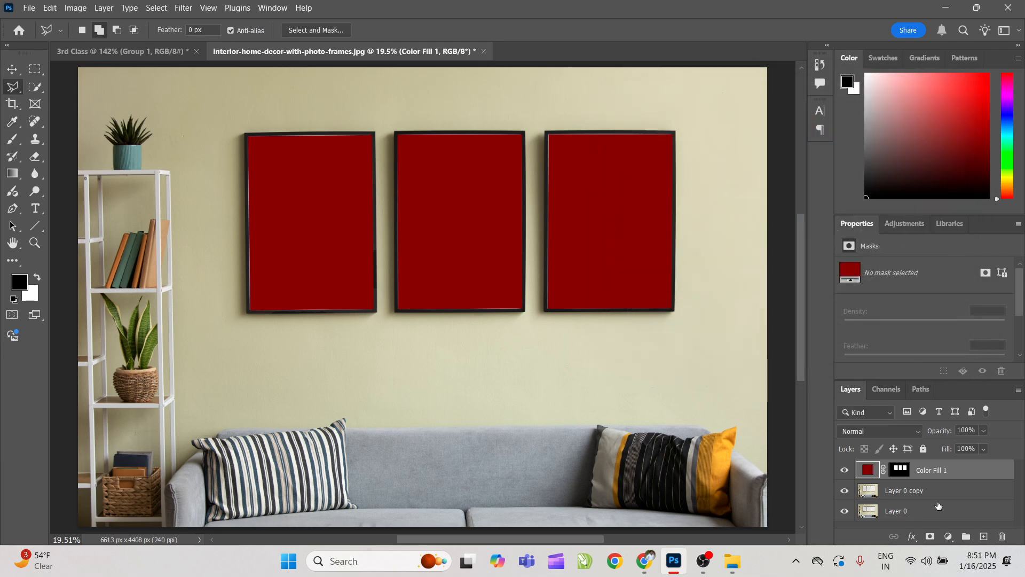
# Step: Convert Color Fill 1 to a smart object and open its contents as a document
pyautogui.rightClick(948, 483)
pyautogui.click(931, 386)
pyautogui.doubleClick(869, 471)
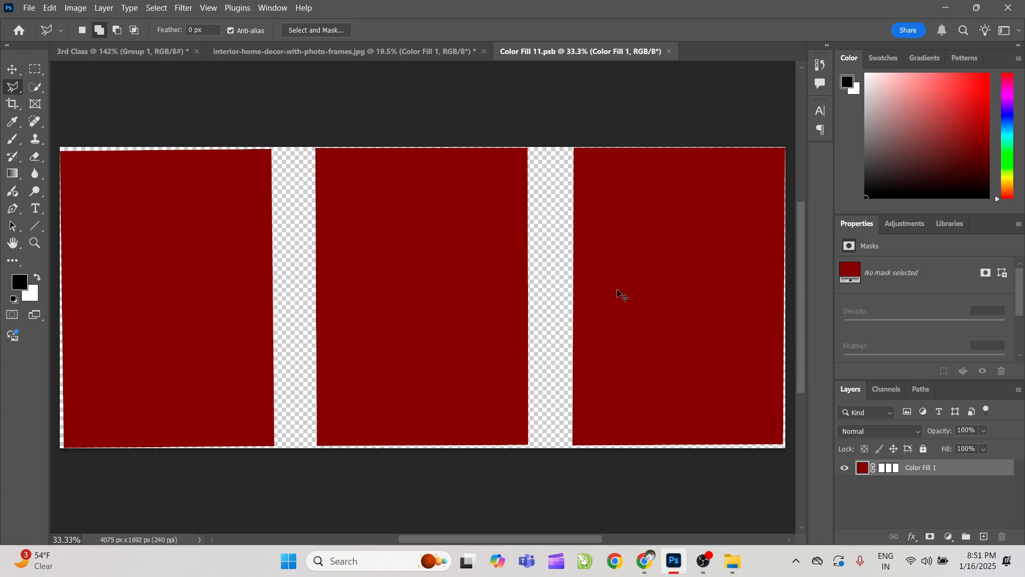
# Step: Place the portrait photo from Downloads onto the red panels, then delete it
pyautogui.hotkey('alt', 'Tab')
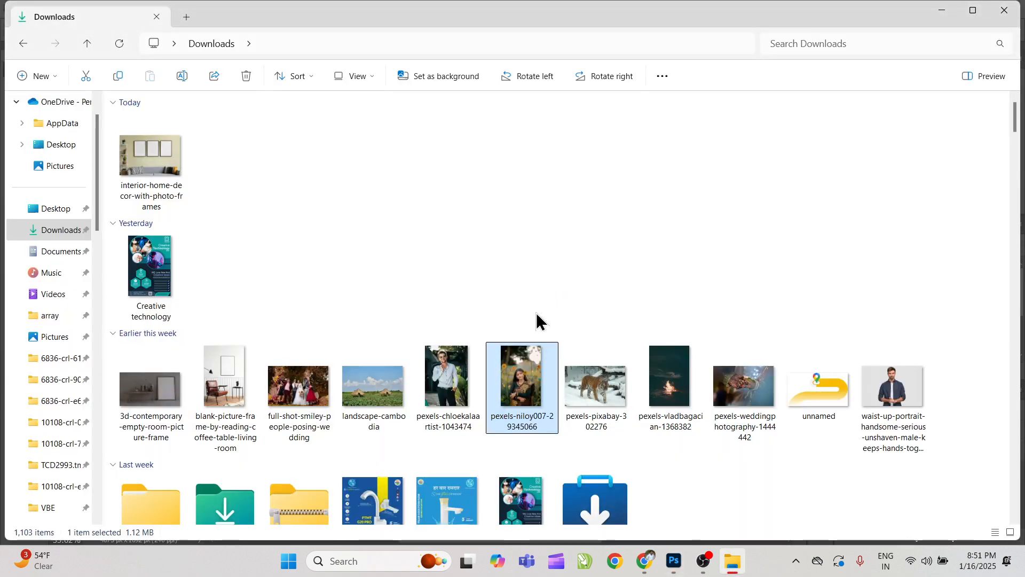
pyautogui.moveTo(529, 376); pyautogui.dragTo(374, 276)
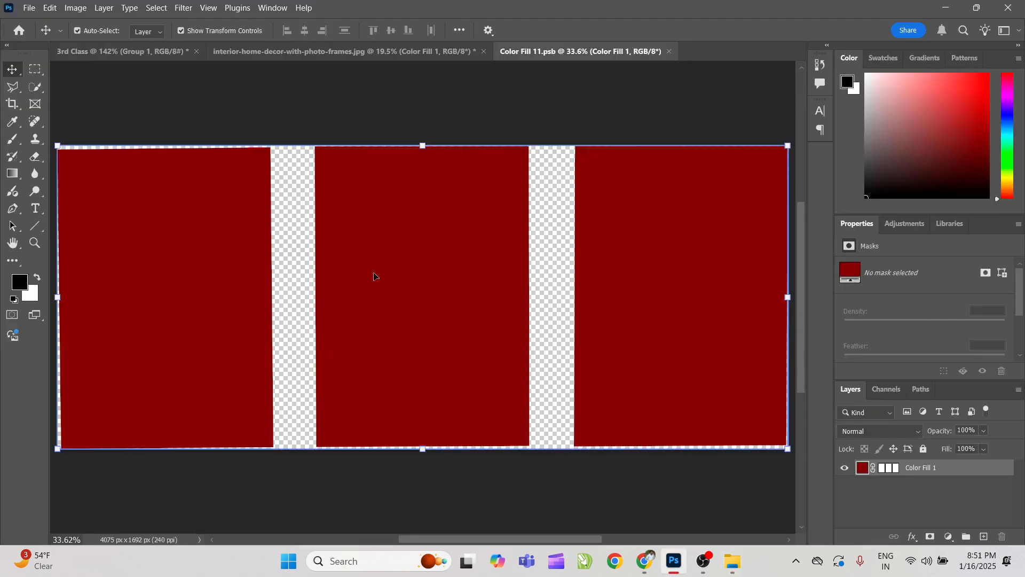
pyautogui.press('Return')
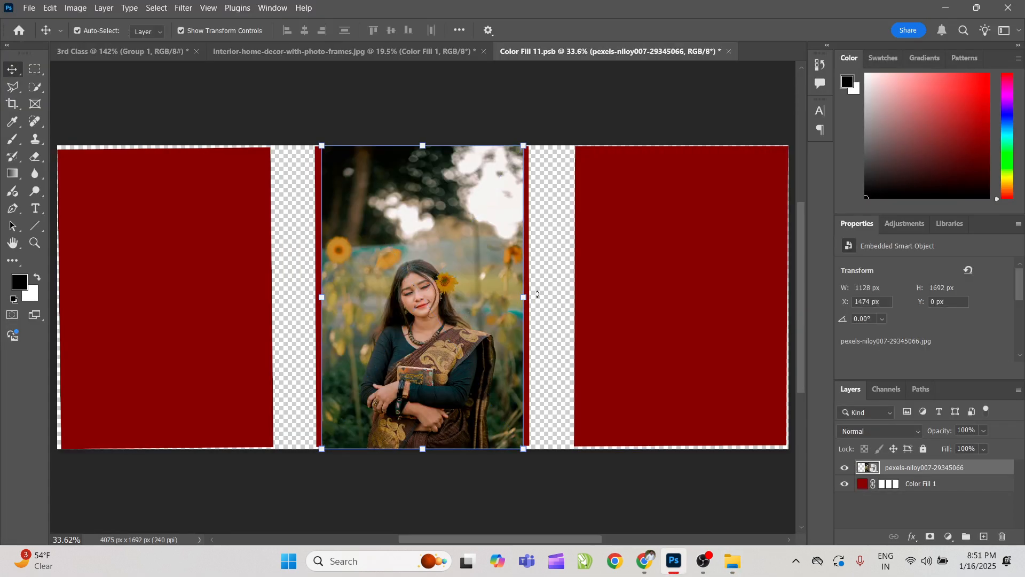
pyautogui.press('Delete')
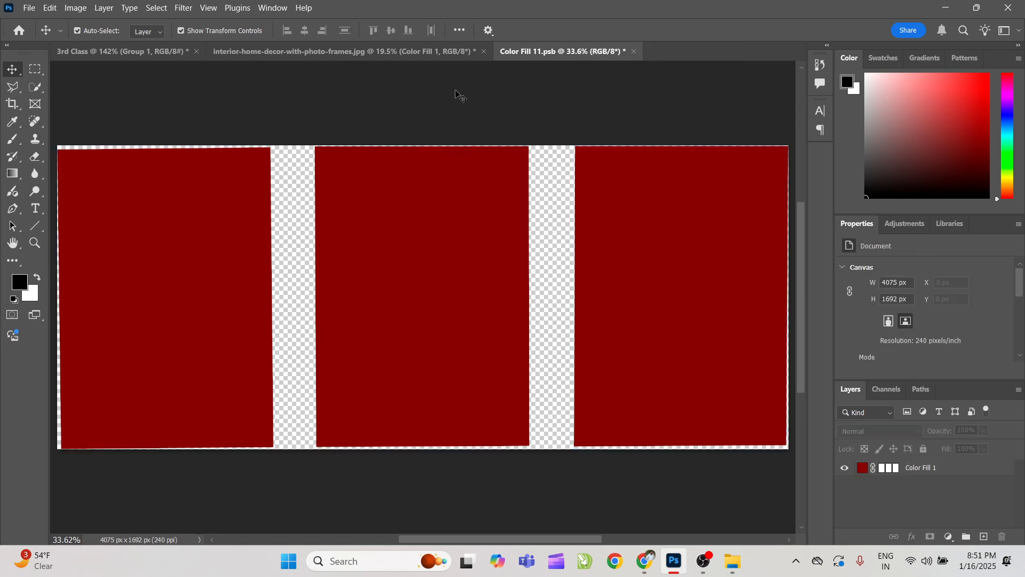
pyautogui.click(433, 52)
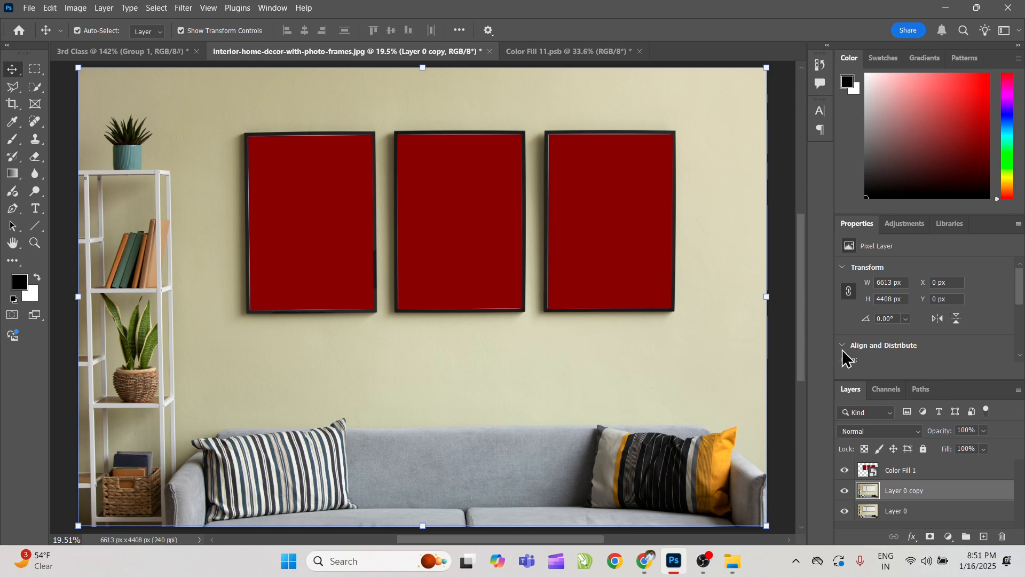
pyautogui.moveTo(781, 397); pyautogui.dragTo(731, 413)
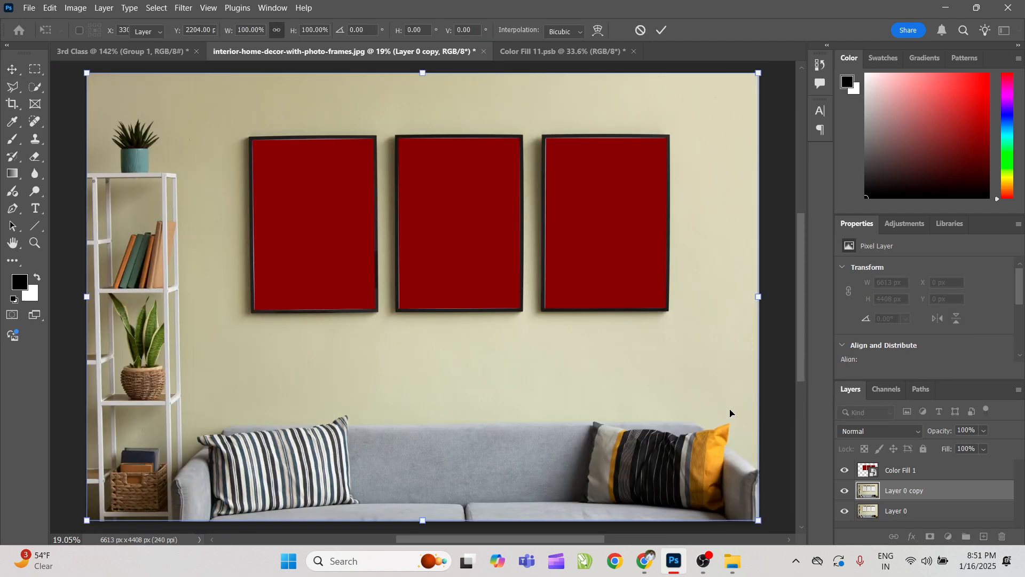
pyautogui.press('Escape')
pyautogui.click(795, 231)
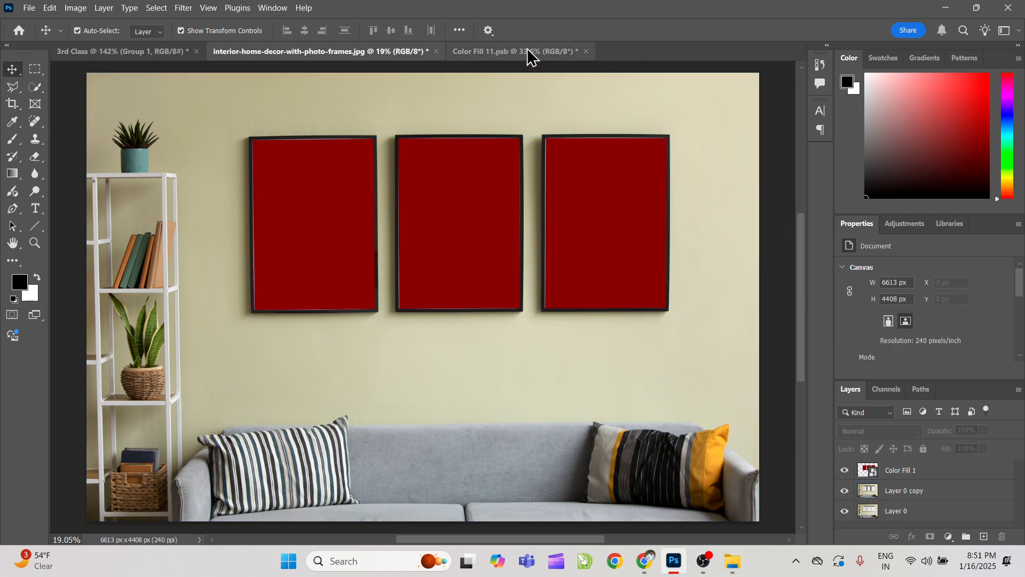
pyautogui.click(484, 52)
# Step: Test-move the red panels several times, undoing each move so they stay in place
pyautogui.moveTo(134, 219)
pyautogui.mouseDown()
pyautogui.moveTo(176, 295)
pyautogui.moveTo(192, 194)
pyautogui.moveTo(114, 216)
pyautogui.mouseUp()
pyautogui.hotkey('ctrl', 'z')
pyautogui.moveTo(454, 242)
pyautogui.mouseDown()
pyautogui.moveTo(422, 187)
pyautogui.moveTo(285, 248)
pyautogui.moveTo(393, 219)
pyautogui.moveTo(469, 238)
pyautogui.mouseUp()
pyautogui.hotkey('ctrl', 'z')
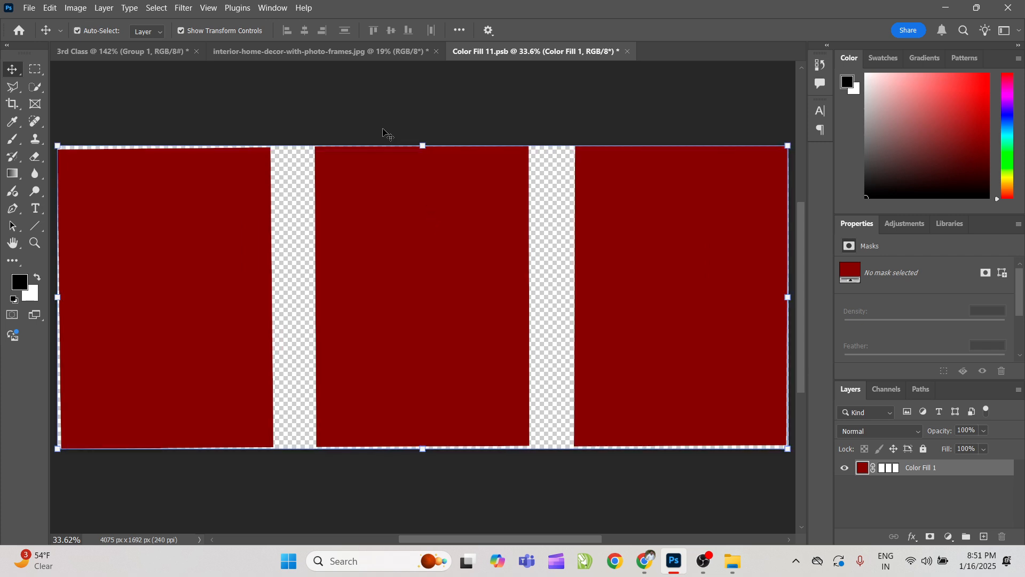
pyautogui.click(376, 124)
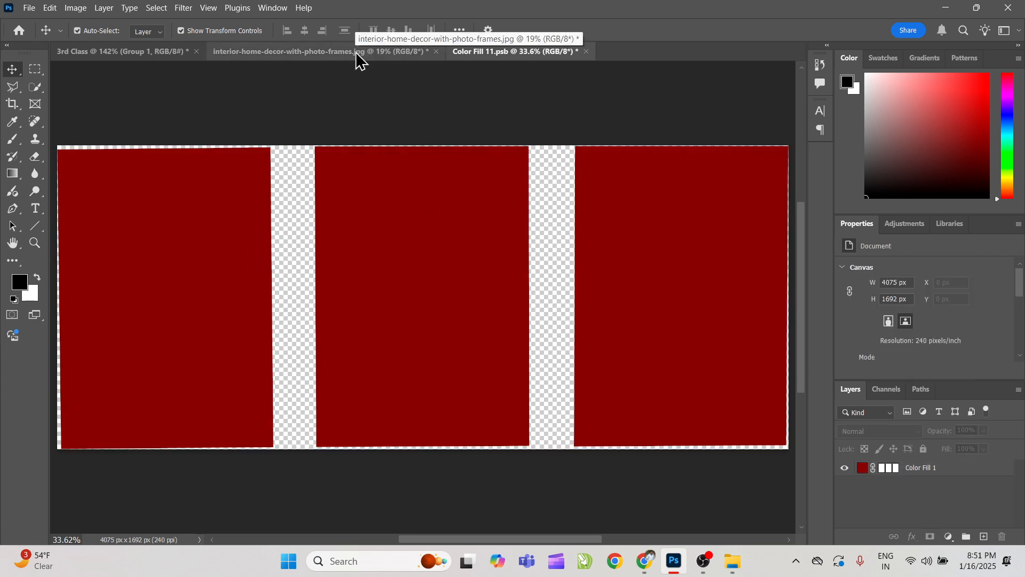
pyautogui.moveTo(408, 181); pyautogui.dragTo(421, 243)
pyautogui.hotkey('ctrl', 'z')
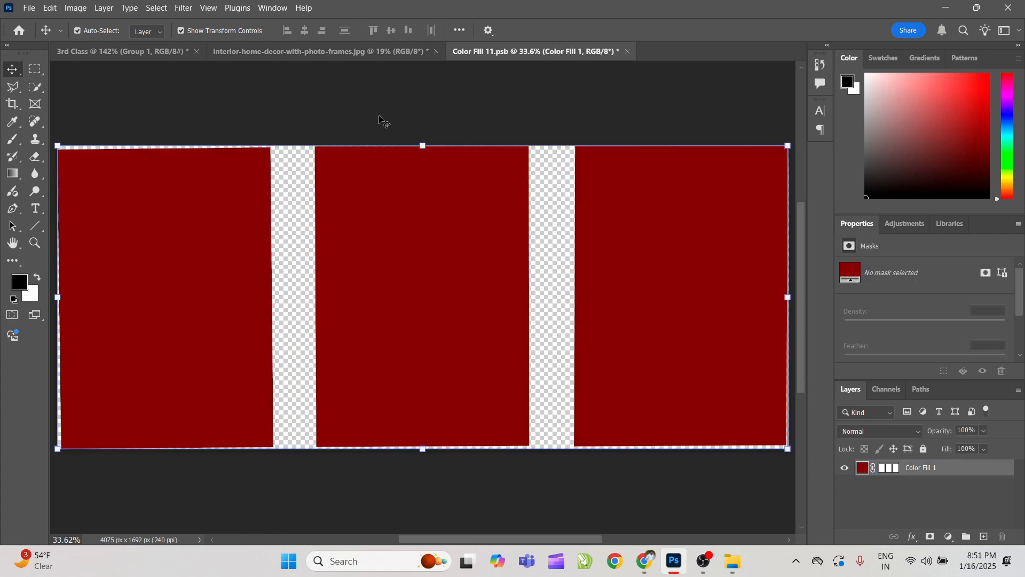
pyautogui.click(396, 108)
# Step: Place the portrait photo over the middle panel and enlarge it, then drag in the henna wedding photo
pyautogui.hotkey('alt', 'Tab')
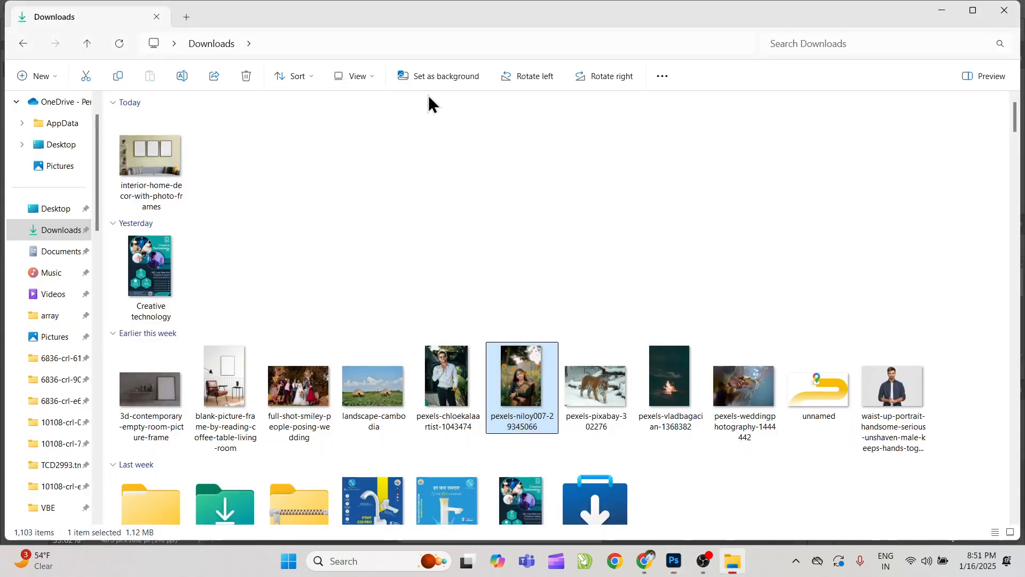
pyautogui.hotkey('alt', 'Tab')
pyautogui.click(681, 257)
pyautogui.hotkey('alt', 'Tab')
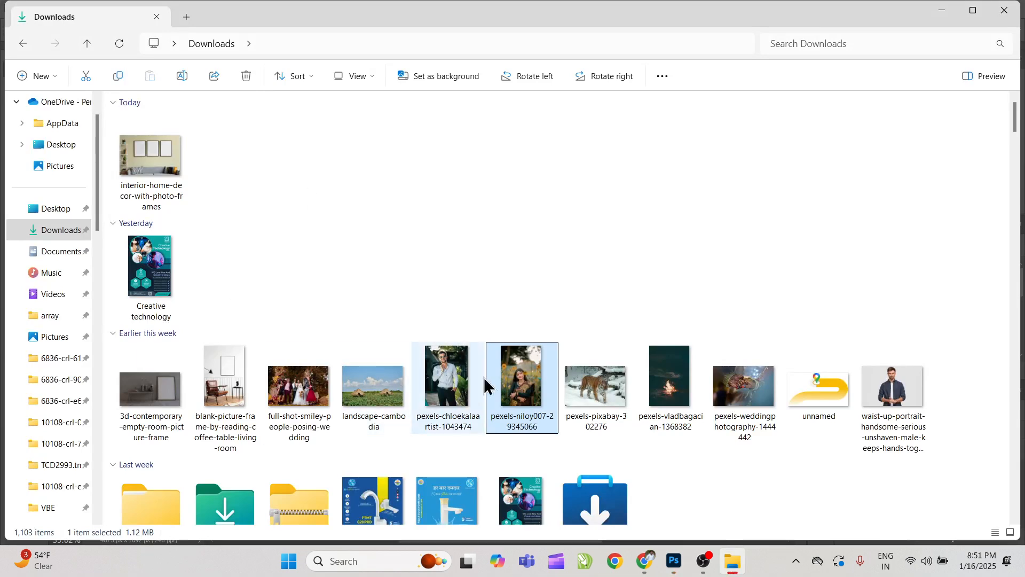
pyautogui.moveTo(542, 375); pyautogui.dragTo(446, 307)
pyautogui.hotkey('alt', 'Tab')
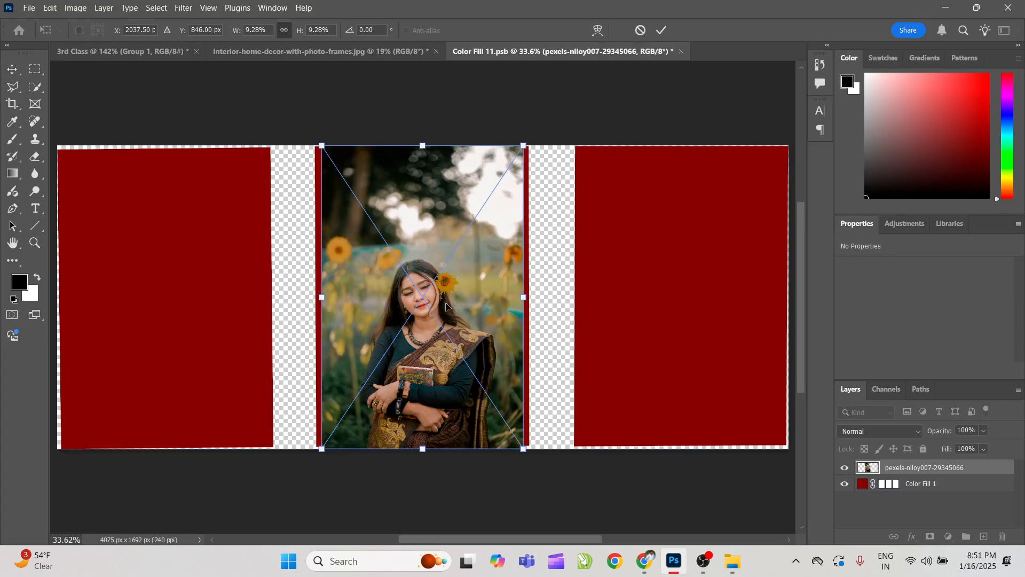
pyautogui.press('Return')
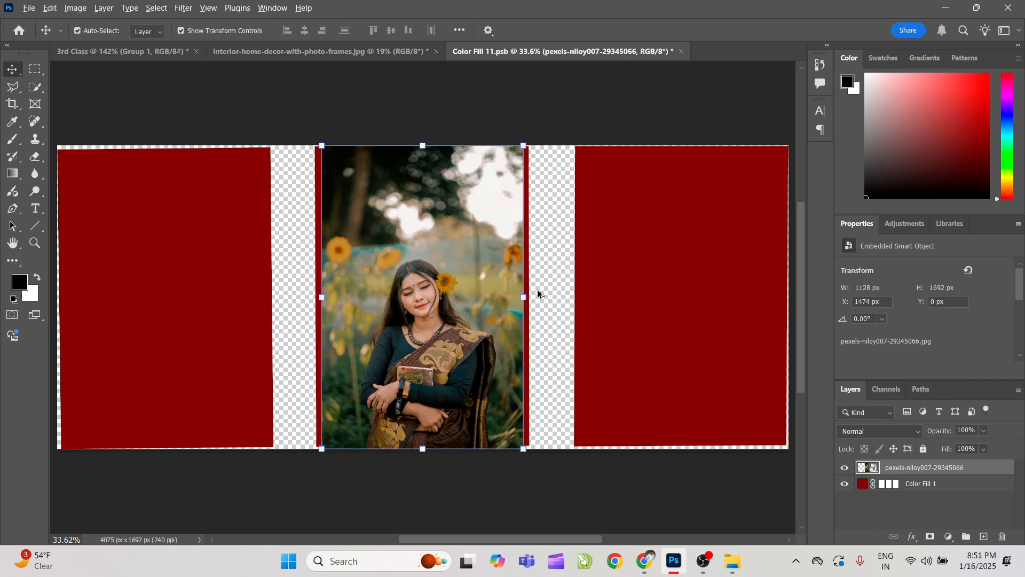
pyautogui.moveTo(529, 299); pyautogui.dragTo(543, 437)
pyautogui.press('Return')
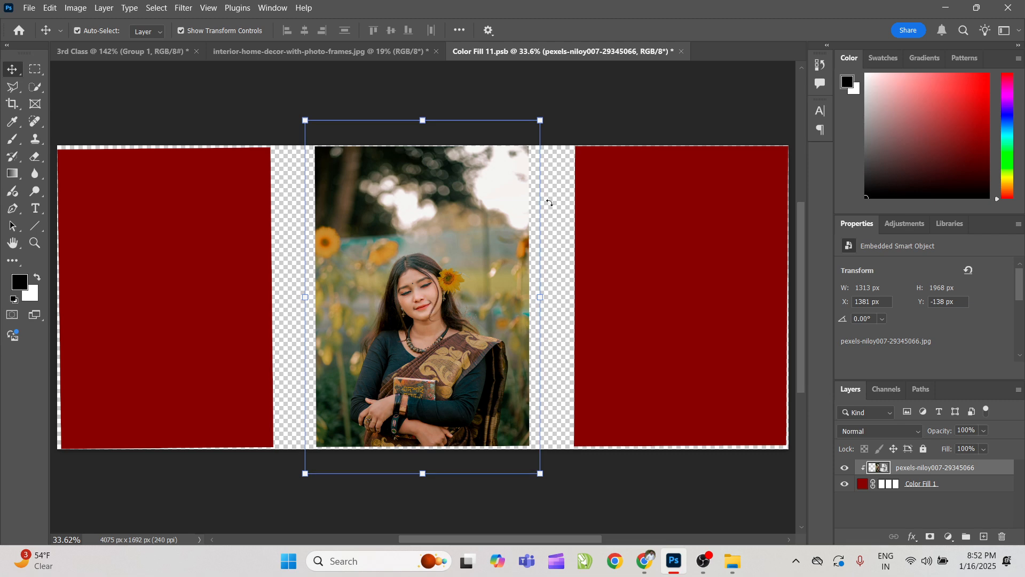
pyautogui.hotkey('alt', 'Tab')
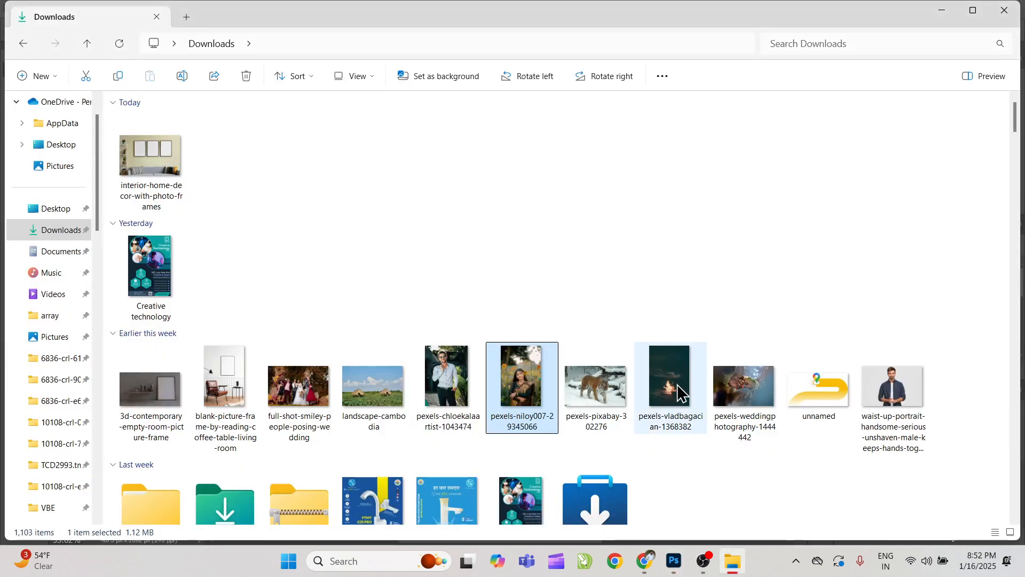
pyautogui.moveTo(767, 395); pyautogui.dragTo(209, 305)
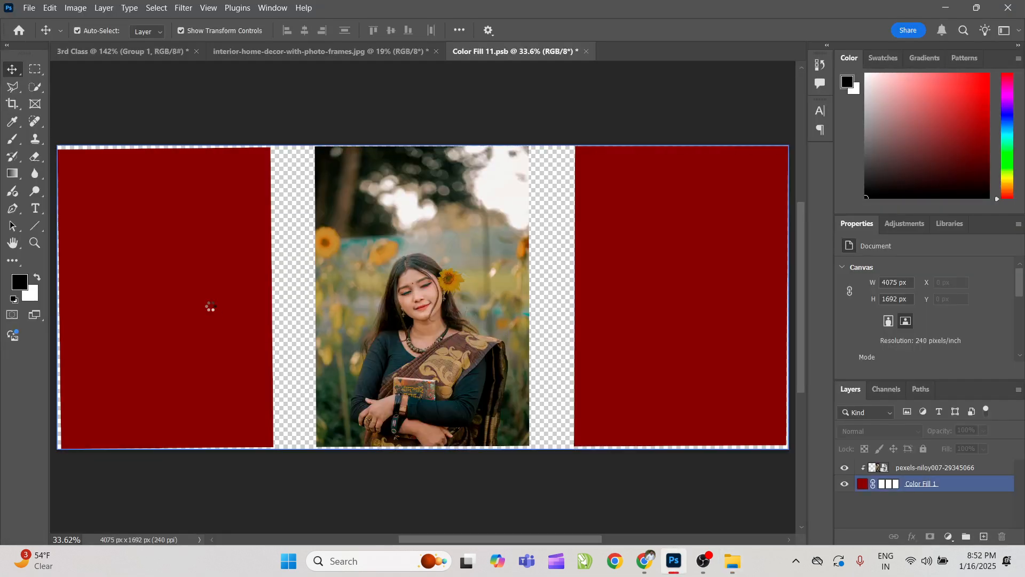
# Step: Delete the placed henna photo and place the tiger photo, moving it to the canvas top
pyautogui.press('Return')
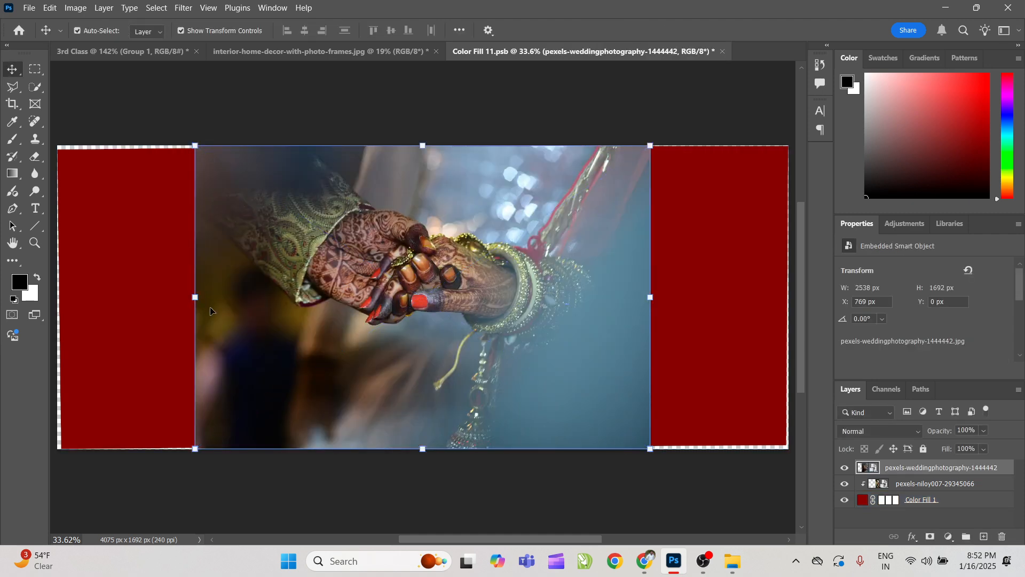
pyautogui.moveTo(394, 256); pyautogui.dragTo(463, 260)
pyautogui.press('Delete')
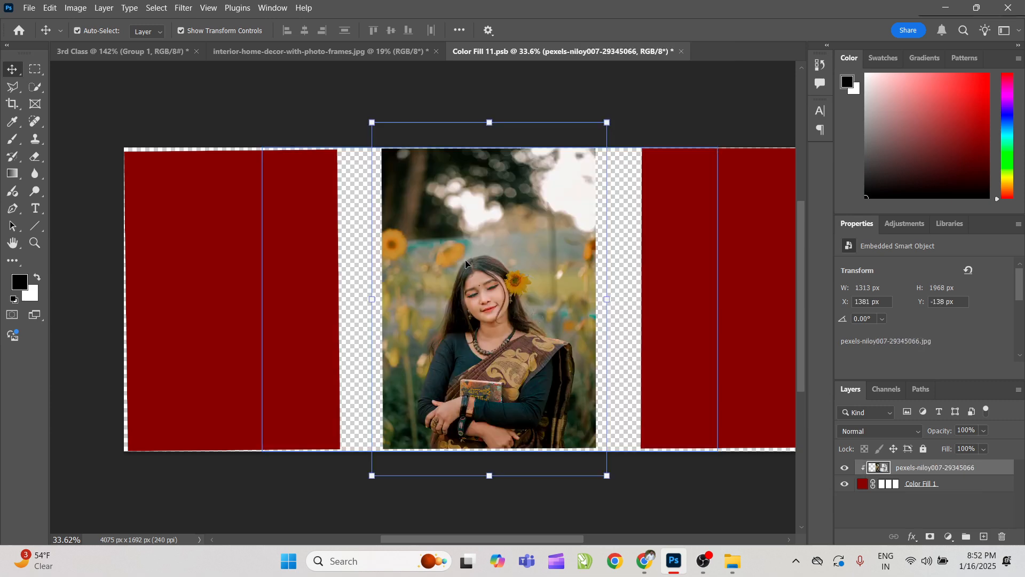
pyautogui.hotkey('alt', 'Tab')
pyautogui.moveTo(601, 408); pyautogui.dragTo(301, 299)
pyautogui.hotkey('alt', 'Tab')
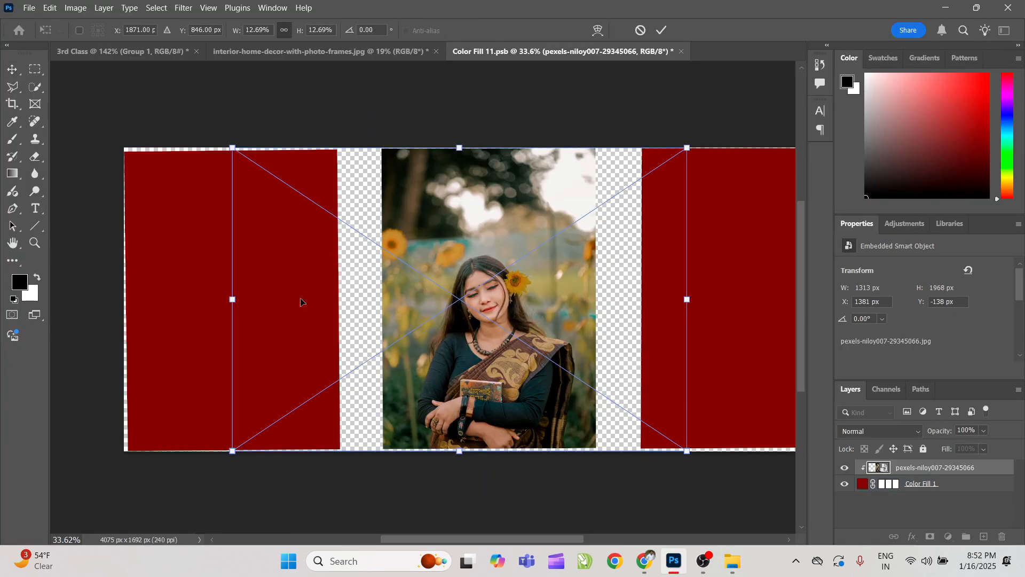
pyautogui.press('Return')
pyautogui.moveTo(334, 310); pyautogui.dragTo(309, 346)
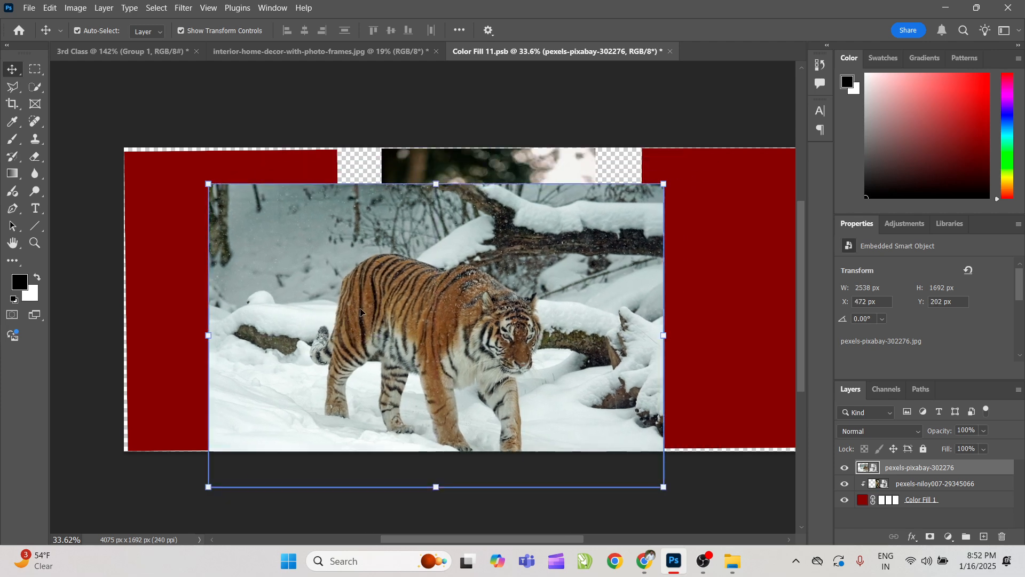
pyautogui.moveTo(363, 313); pyautogui.dragTo(235, 197)
# Step: Clip the tiger photo to the red Color Fill 1 and scale it into the left panel
pyautogui.click(291, 248)
pyautogui.hotkey('ctrl', 'alt', 'g')
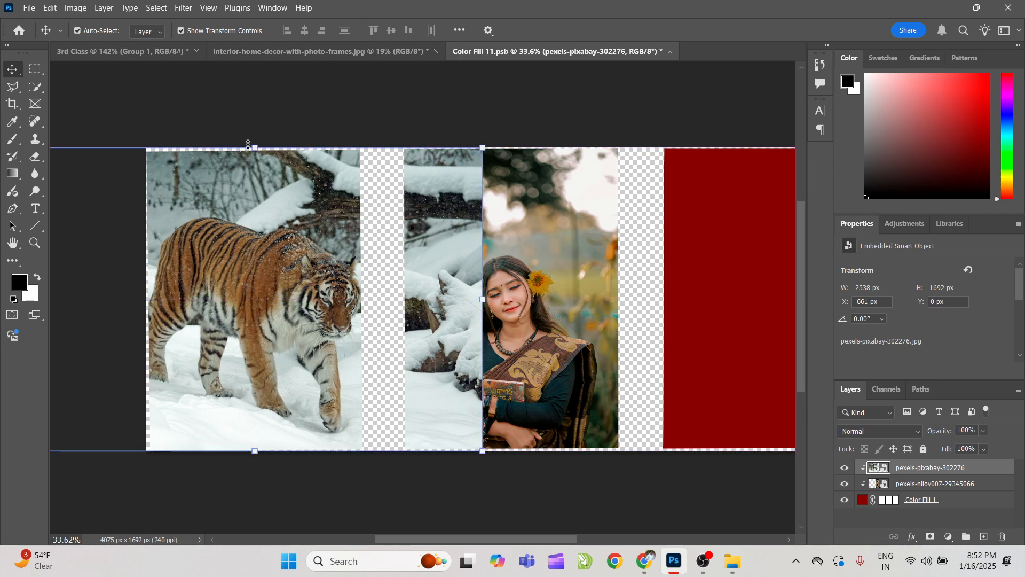
pyautogui.hotkey('ctrl', 't')
pyautogui.moveTo(255, 142); pyautogui.dragTo(259, 145)
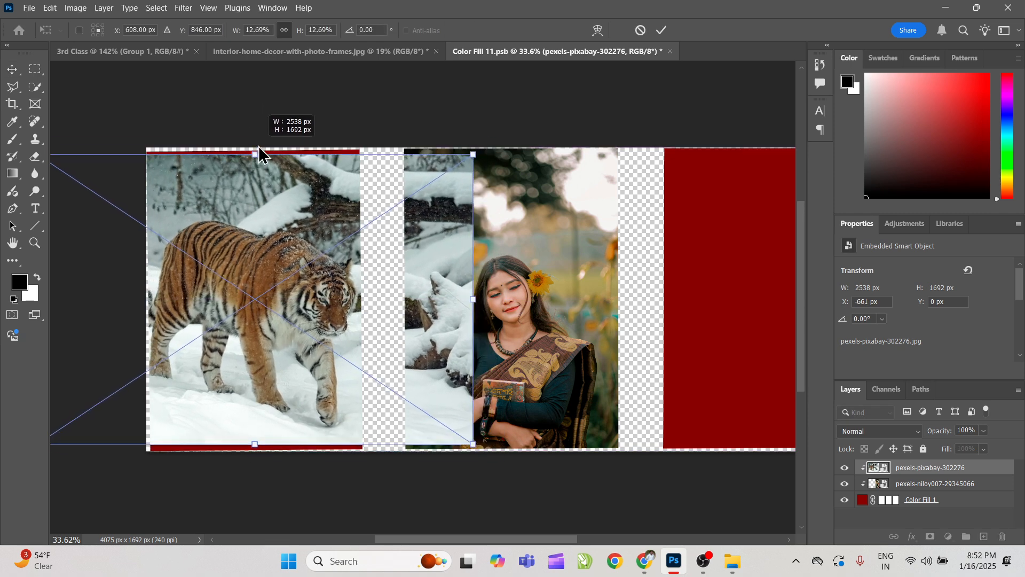
pyautogui.moveTo(299, 210)
pyautogui.mouseDown()
pyautogui.moveTo(281, 210)
pyautogui.moveTo(289, 210)
pyautogui.mouseUp()
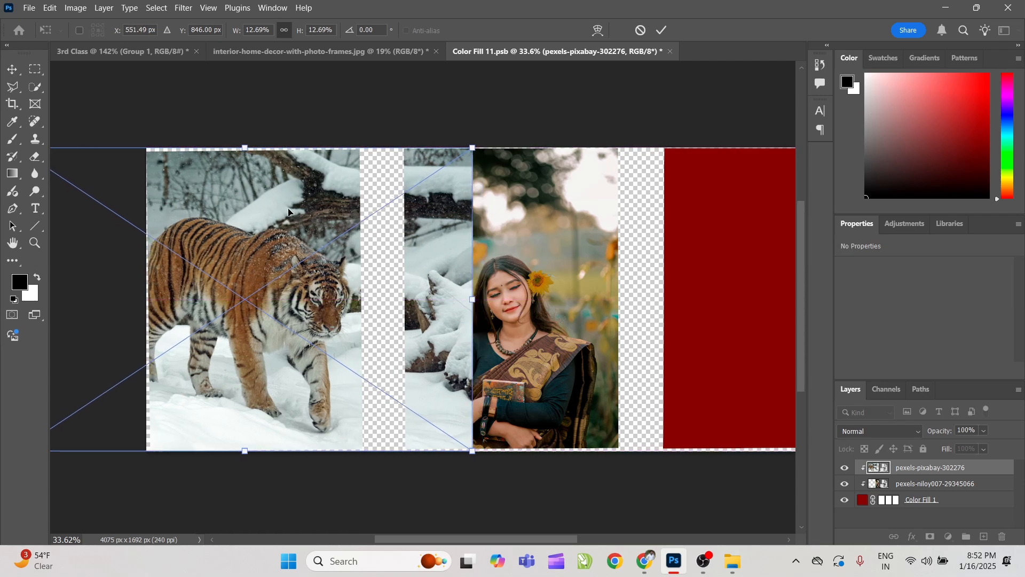
pyautogui.press('Return')
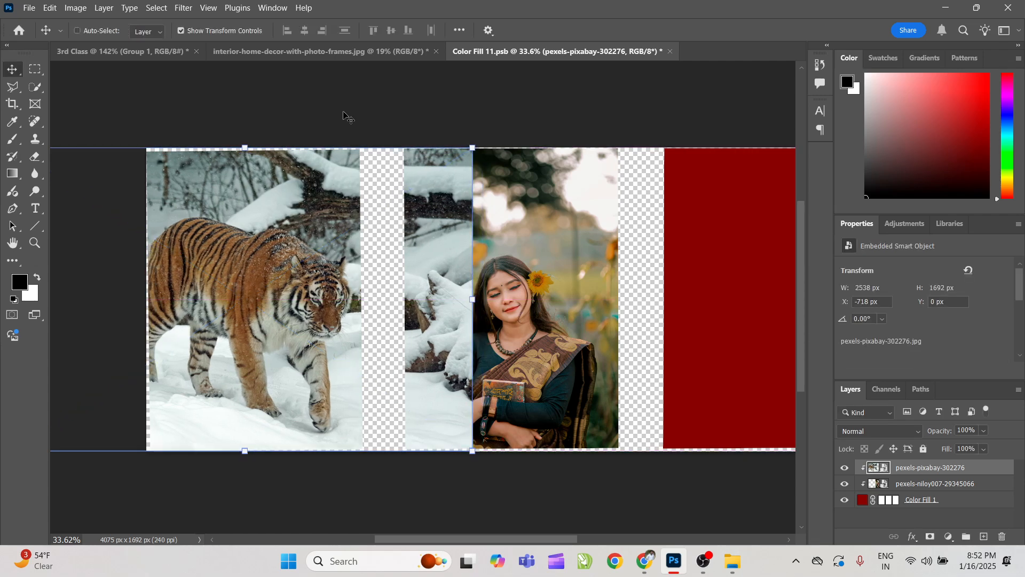
pyautogui.hotkey('ctrl', 'z')
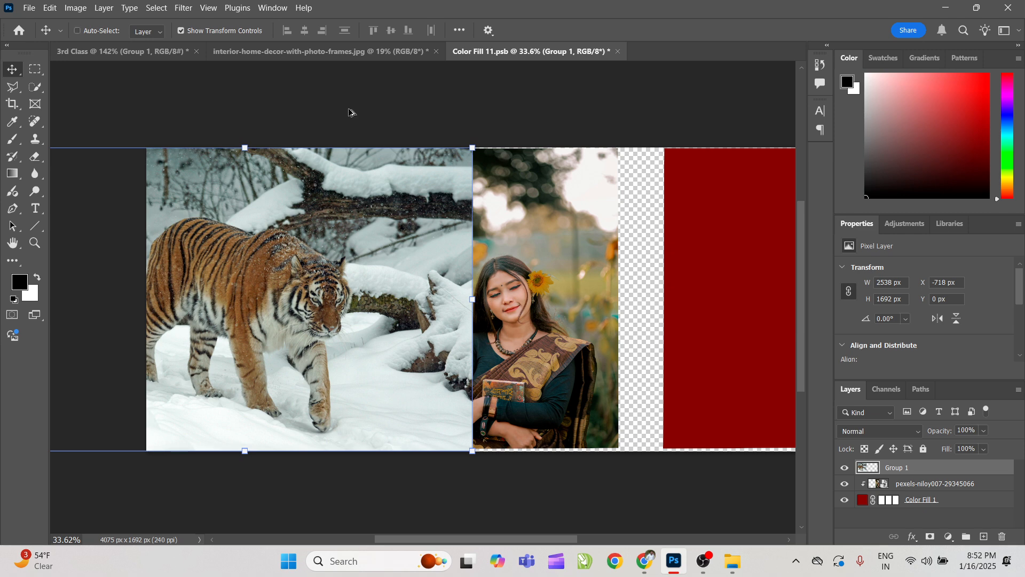
pyautogui.hotkey('ctrl', 'alt', 'g')
pyautogui.click(359, 115)
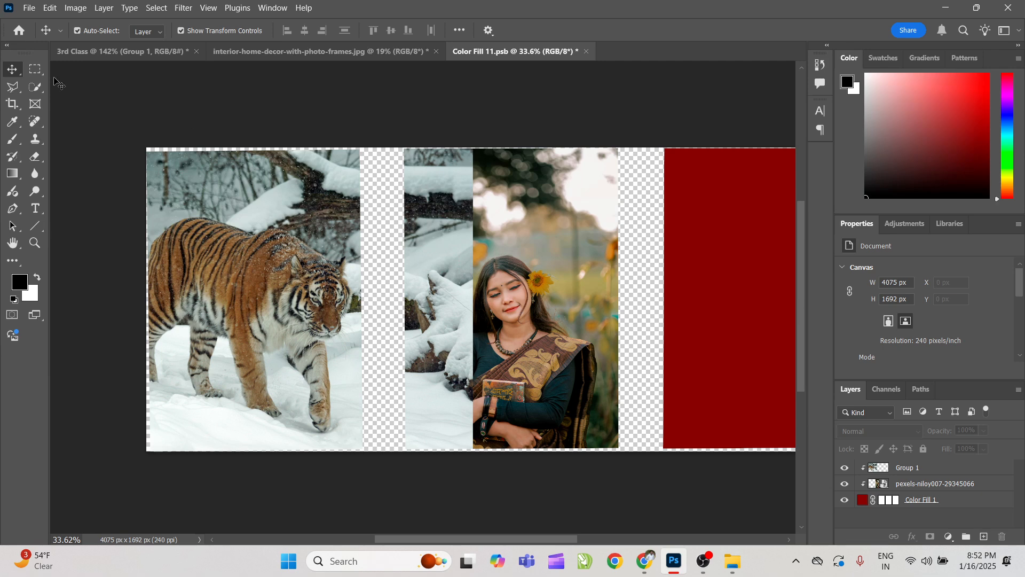
pyautogui.hscroll(5, 427, 299)
# Step: Place the wedding group photo from Downloads and clip it to the red fill
pyautogui.click(590, 265)
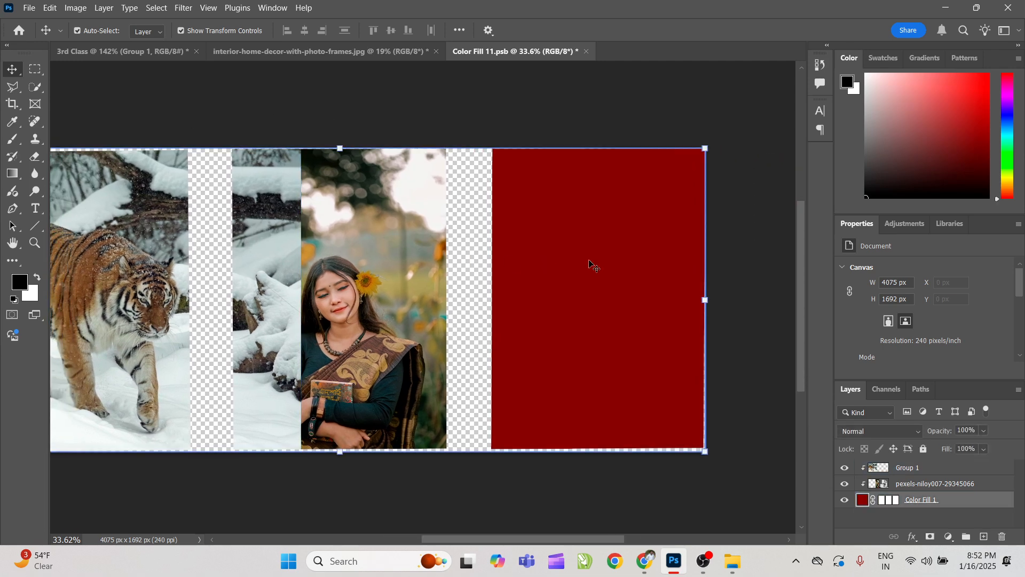
pyautogui.hotkey('alt', 'Tab')
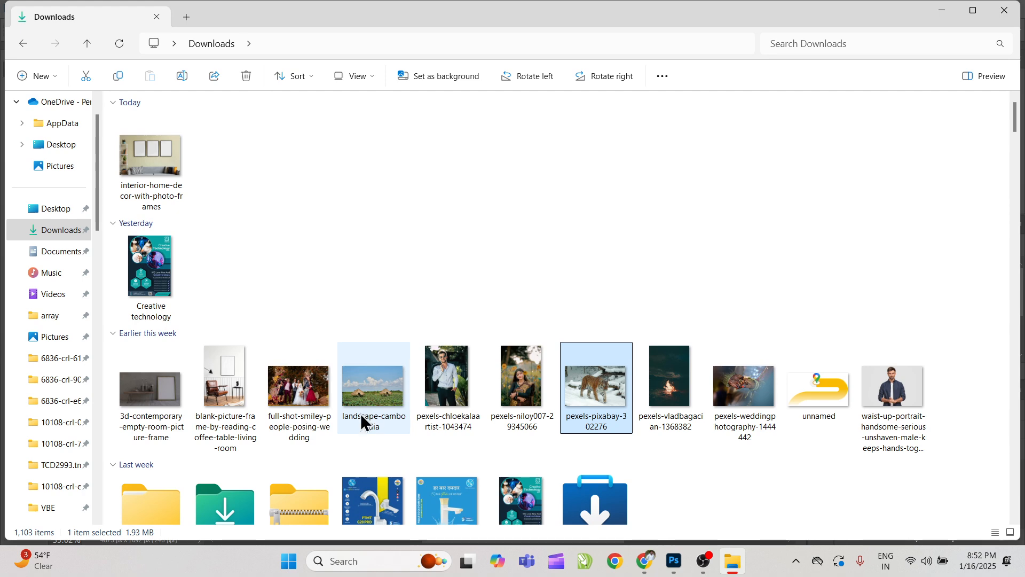
pyautogui.moveTo(309, 396); pyautogui.dragTo(612, 293)
pyautogui.hotkey('alt', 'Tab')
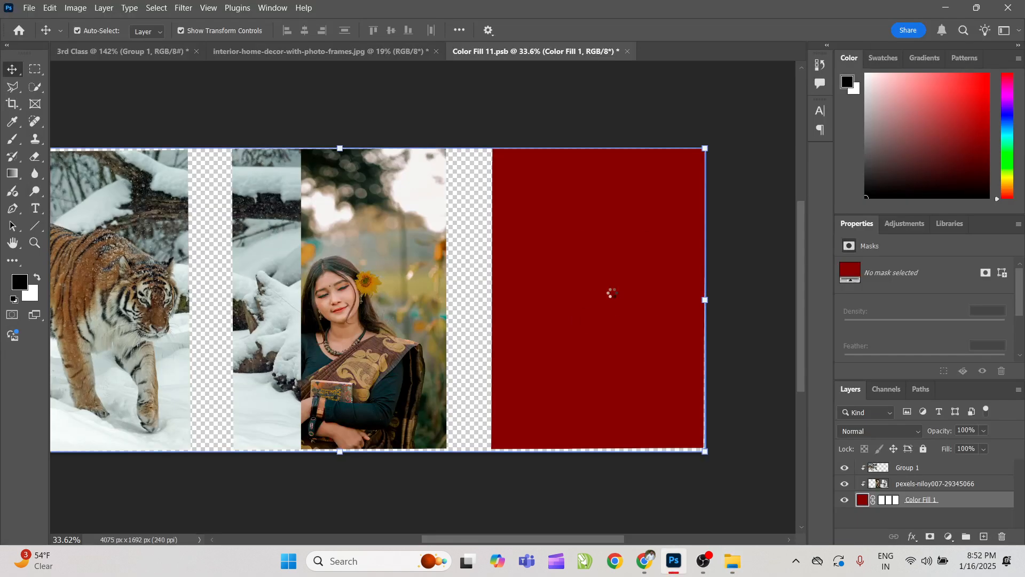
pyautogui.press('Return')
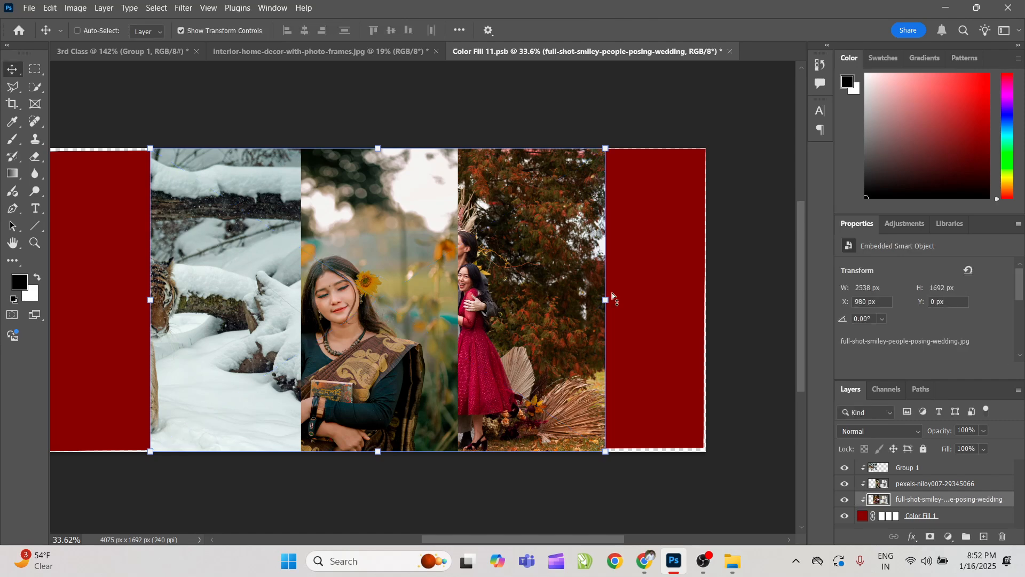
pyautogui.hotkey('ctrl', 'alt', 'g')
# Step: Move and enlarge the wedding group photo to fill the right panel, then save the document
pyautogui.moveTo(549, 353); pyautogui.dragTo(695, 350)
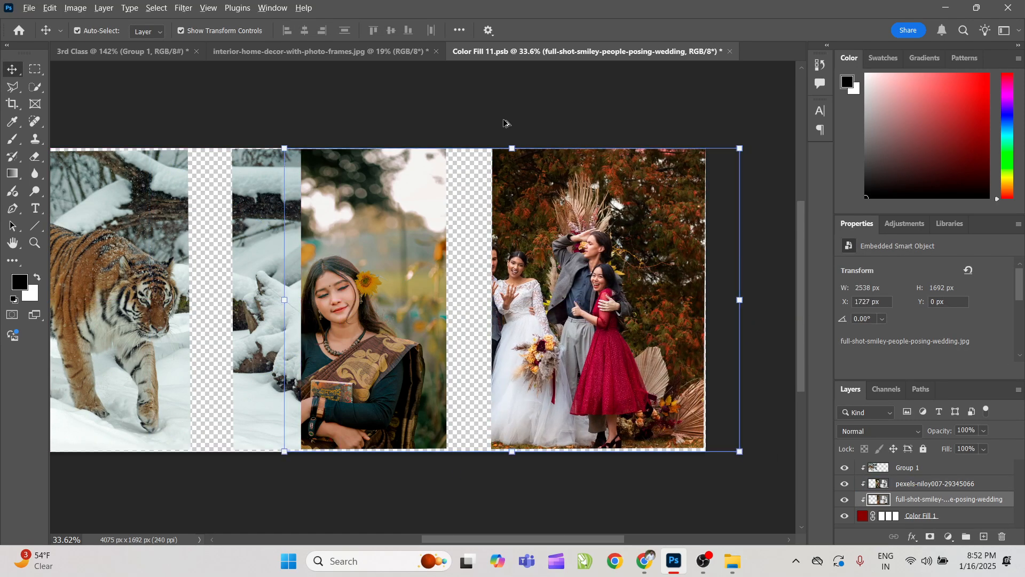
pyautogui.moveTo(510, 149); pyautogui.dragTo(522, 90)
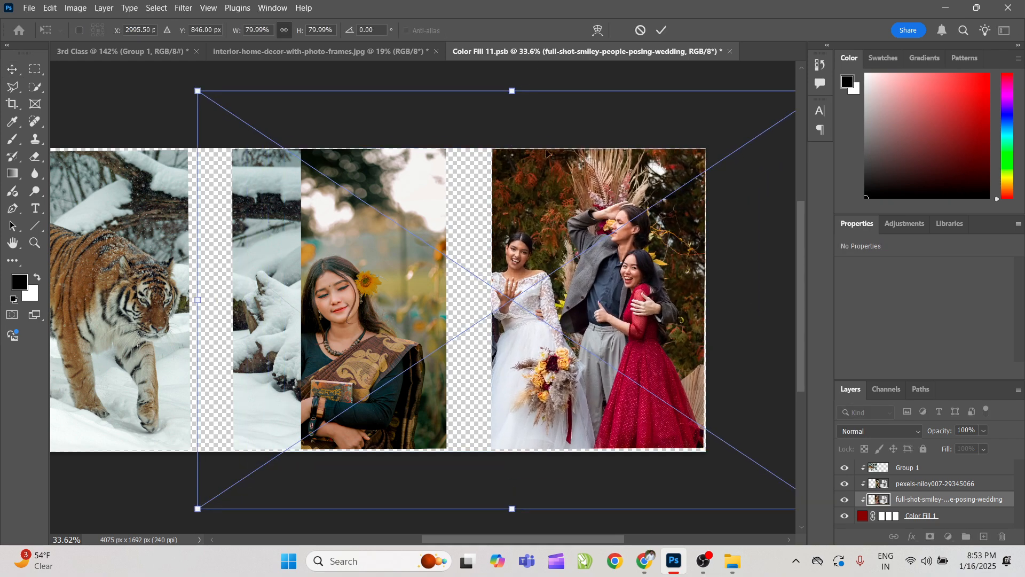
pyautogui.moveTo(598, 227); pyautogui.dragTo(632, 222)
pyautogui.press('Return')
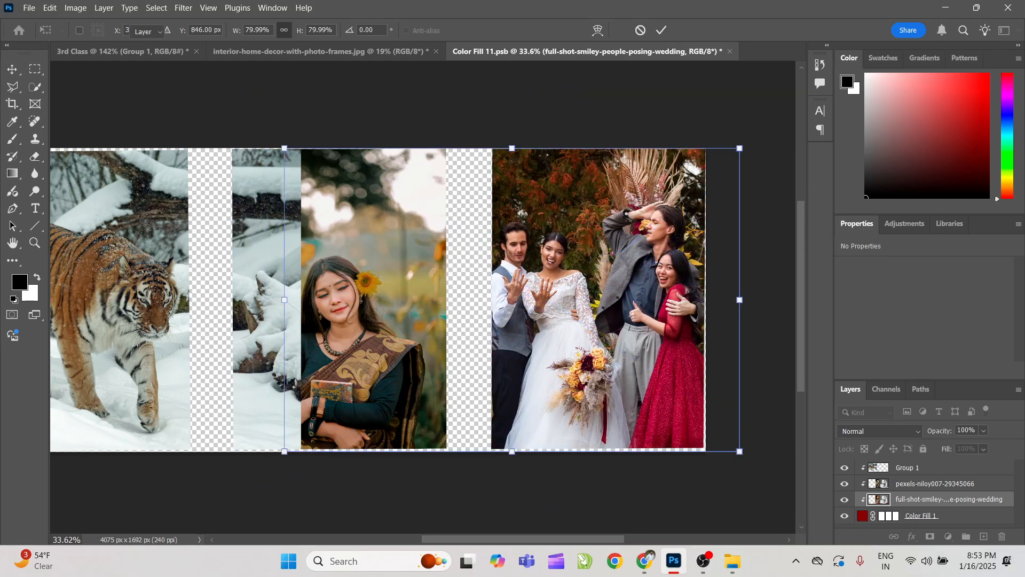
pyautogui.scroll(-3, 629, 222)
pyautogui.click(515, 114)
pyautogui.hotkey('ctrl', 's')
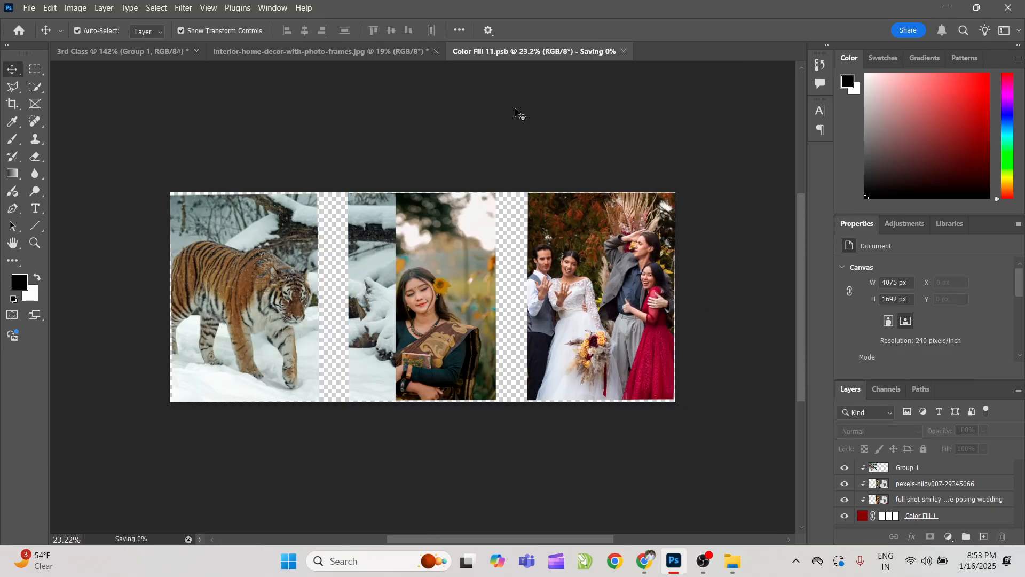
# Step: Switch to the interior-home-decor room mockup and zoom into its three photo-filled wall frames
pyautogui.click(368, 54)
pyautogui.hotkey('ctrl', '0')
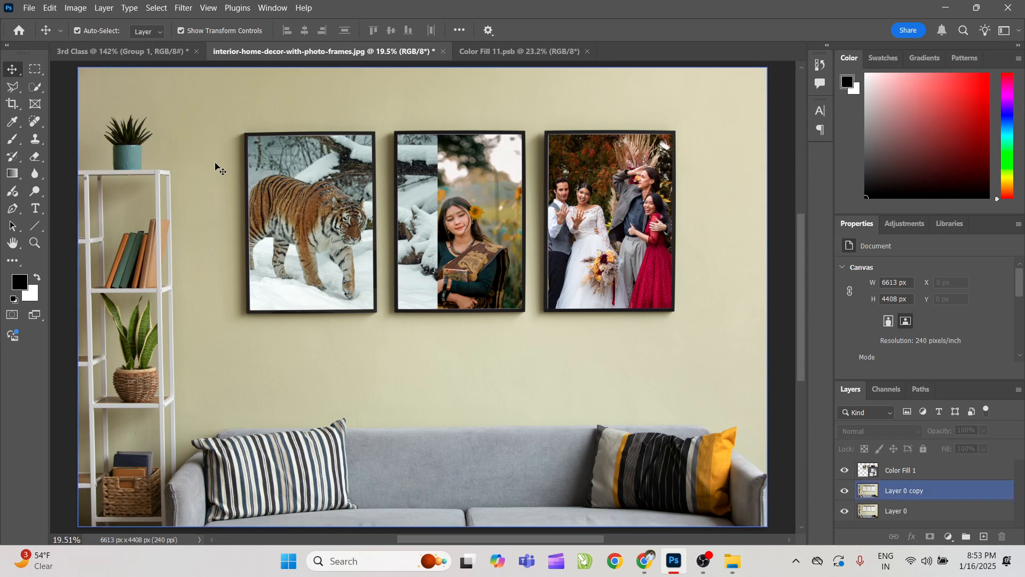
pyautogui.press('z')
pyautogui.moveTo(585, 172); pyautogui.dragTo(612, 174)
pyautogui.press('v')
pyautogui.click(612, 174)
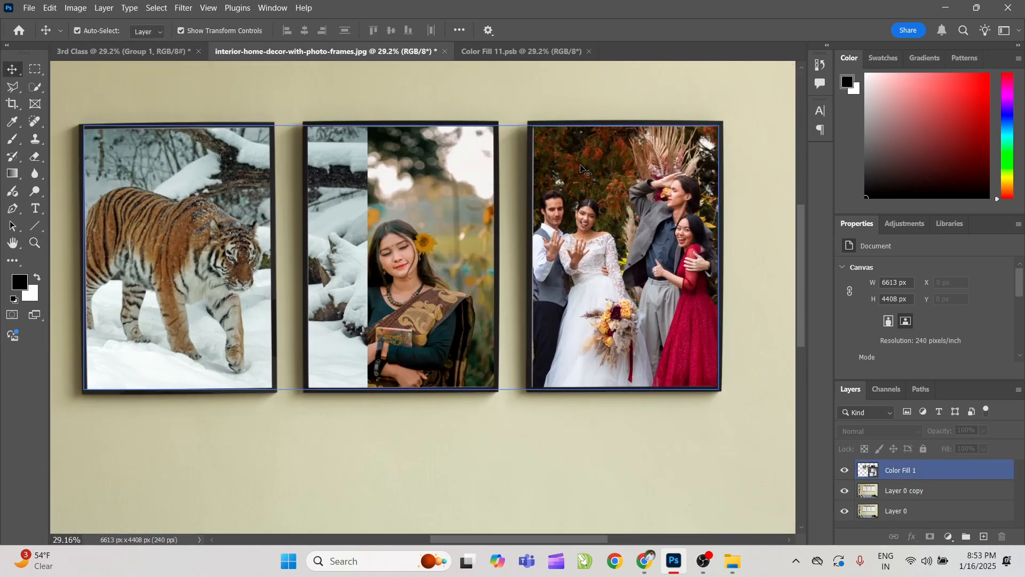
pyautogui.click(629, 90)
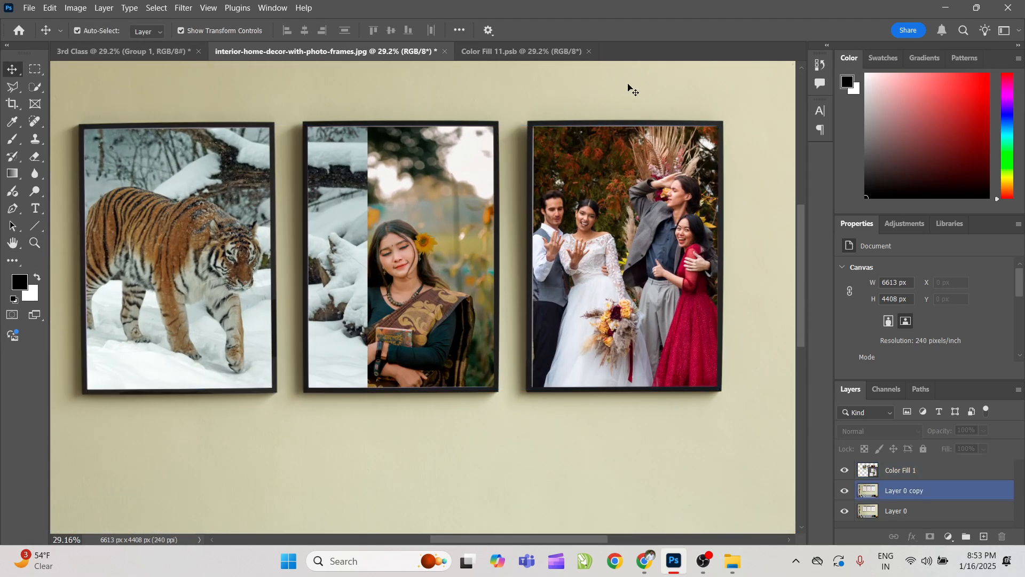
pyautogui.click(277, 213)
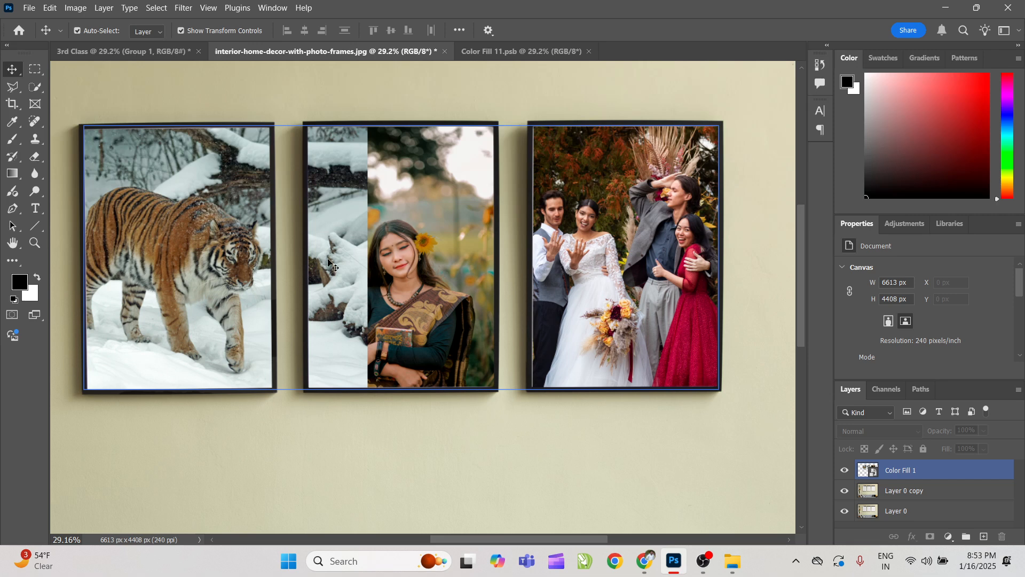
pyautogui.click(489, 52)
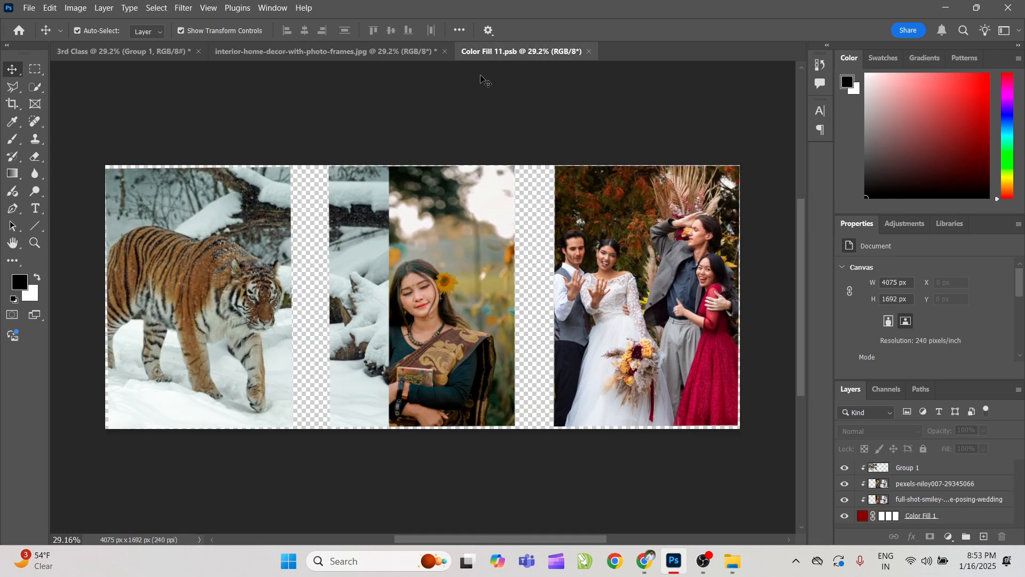
pyautogui.click(373, 252)
pyautogui.moveTo(373, 252); pyautogui.dragTo(382, 243)
pyautogui.moveTo(245, 205); pyautogui.dragTo(211, 218)
pyautogui.click(34, 70)
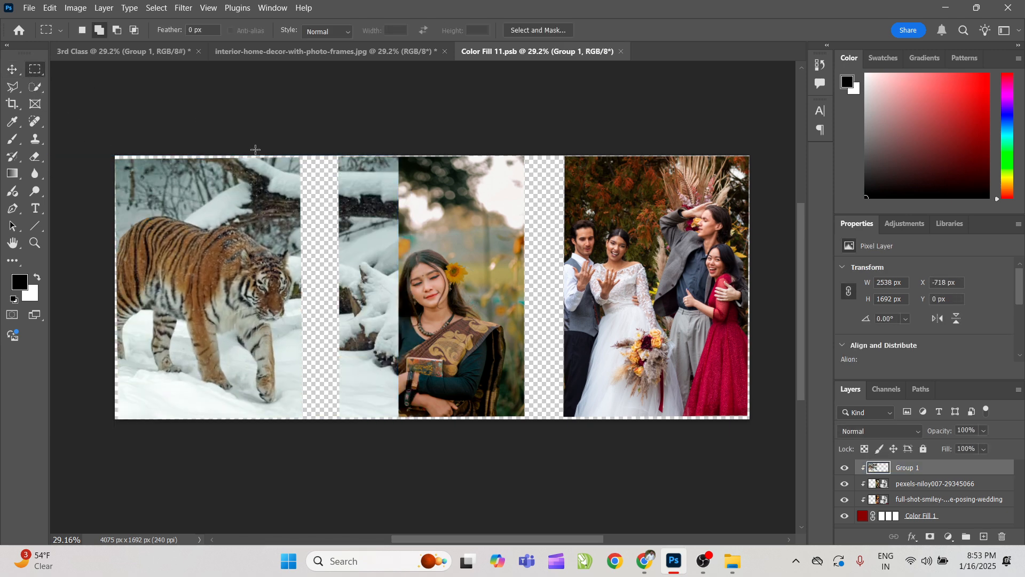
pyautogui.moveTo(308, 155); pyautogui.dragTo(532, 473)
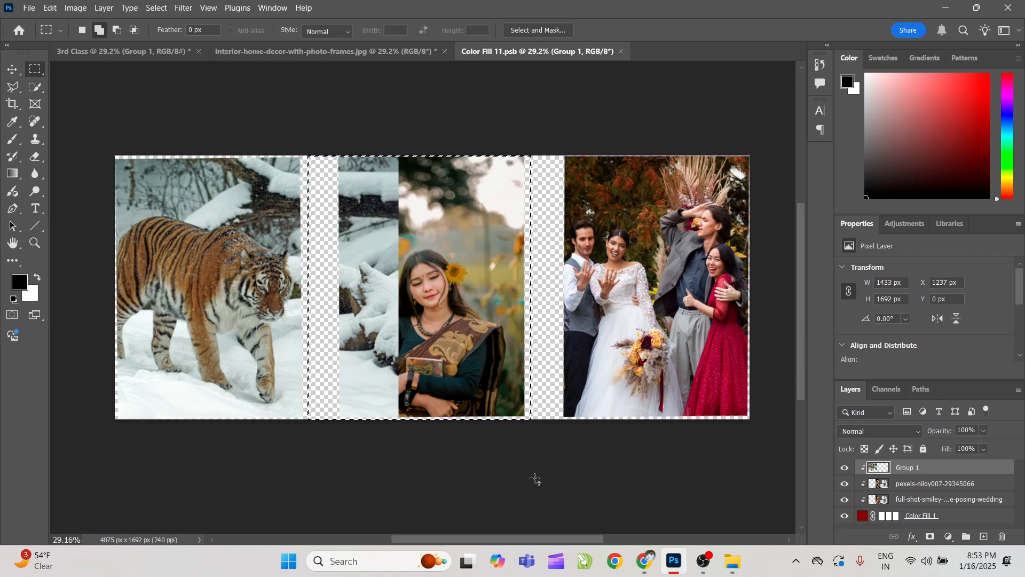
pyautogui.press('Delete')
pyautogui.hotkey('ctrl', 'd')
pyautogui.hotkey('ctrl', '0')
pyautogui.hotkey('ctrl', 's')
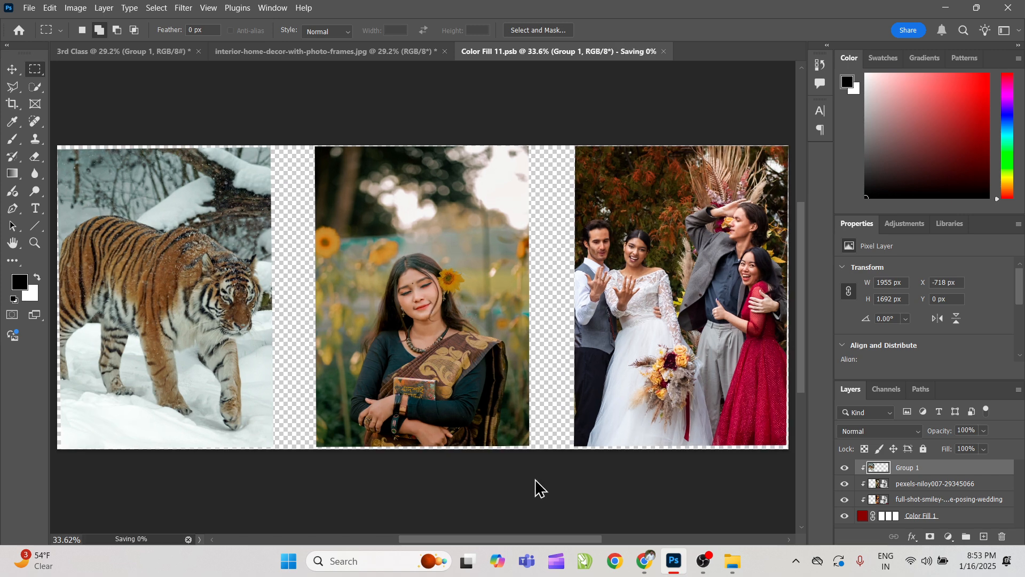
pyautogui.click(393, 51)
pyautogui.press('v')
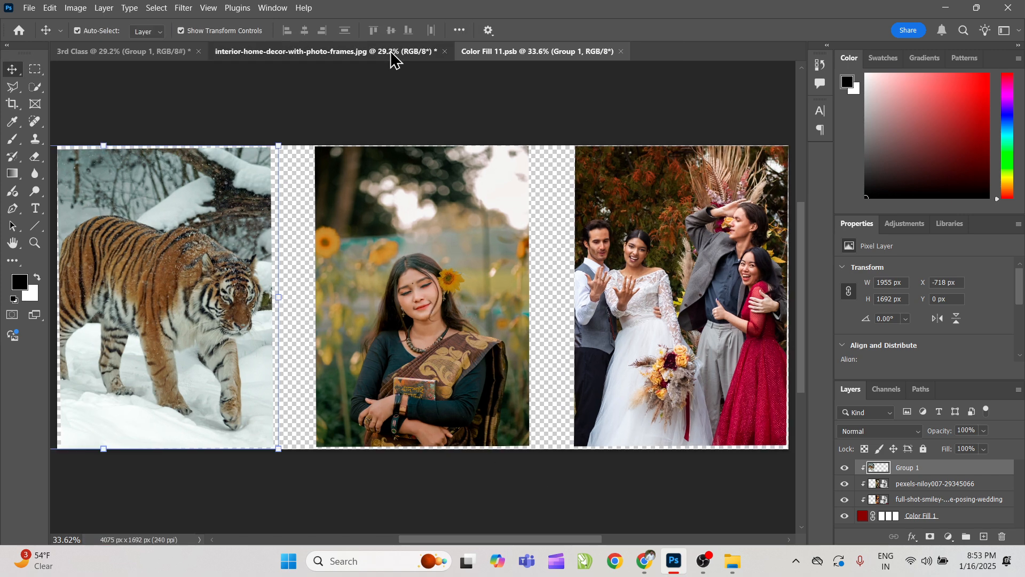
pyautogui.hotkey('ctrl', '0')
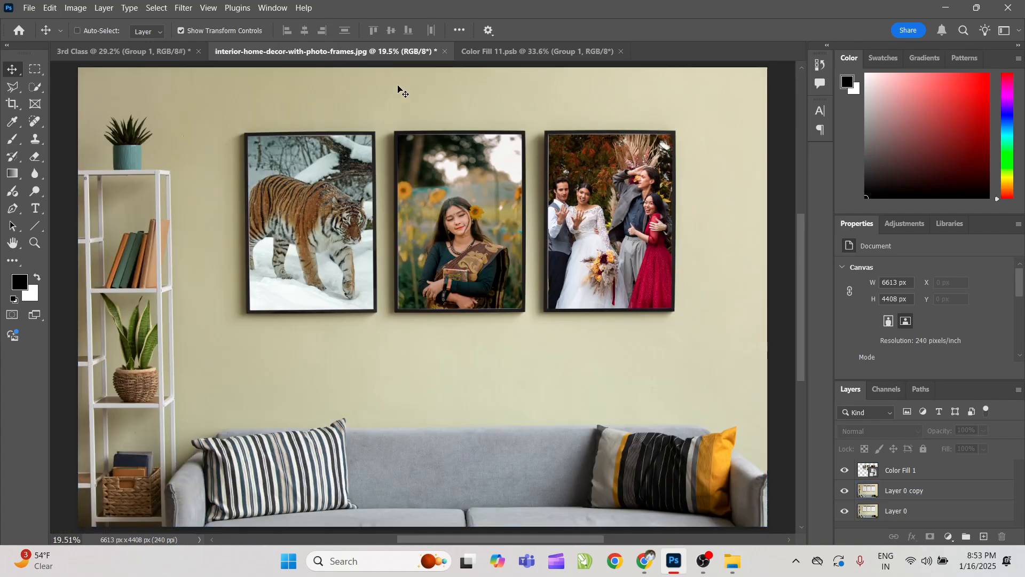
pyautogui.hotkey('ctrl', 'shift', 's')
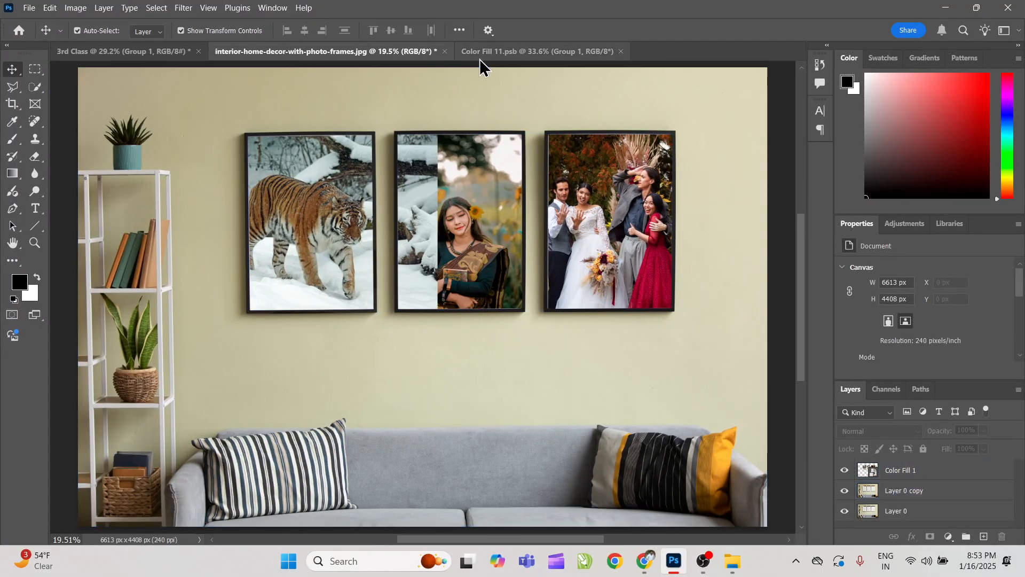
pyautogui.click(496, 51)
pyautogui.click(390, 131)
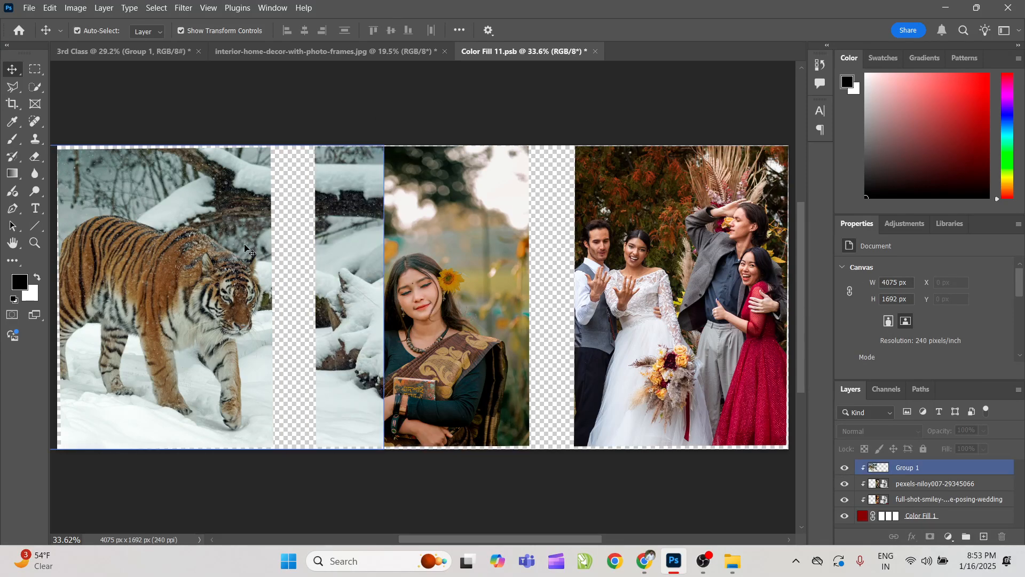
# Step: Delete the tiger layer's snowy strip covering the middle portrait using a rectangular marquee selection
pyautogui.keyDown('ctrl'); pyautogui.click(402, 227); pyautogui.keyUp('ctrl')
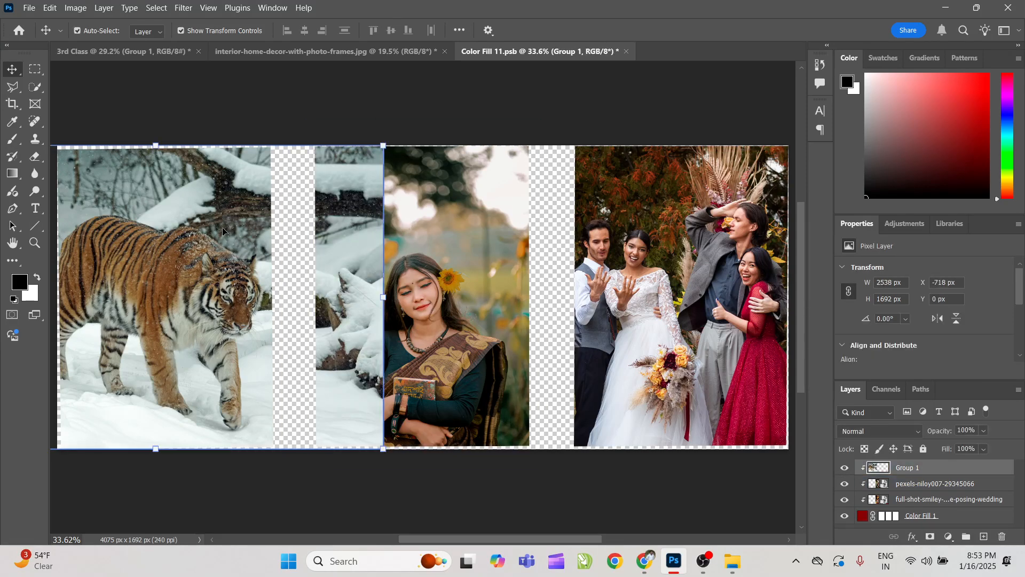
pyautogui.click(517, 122)
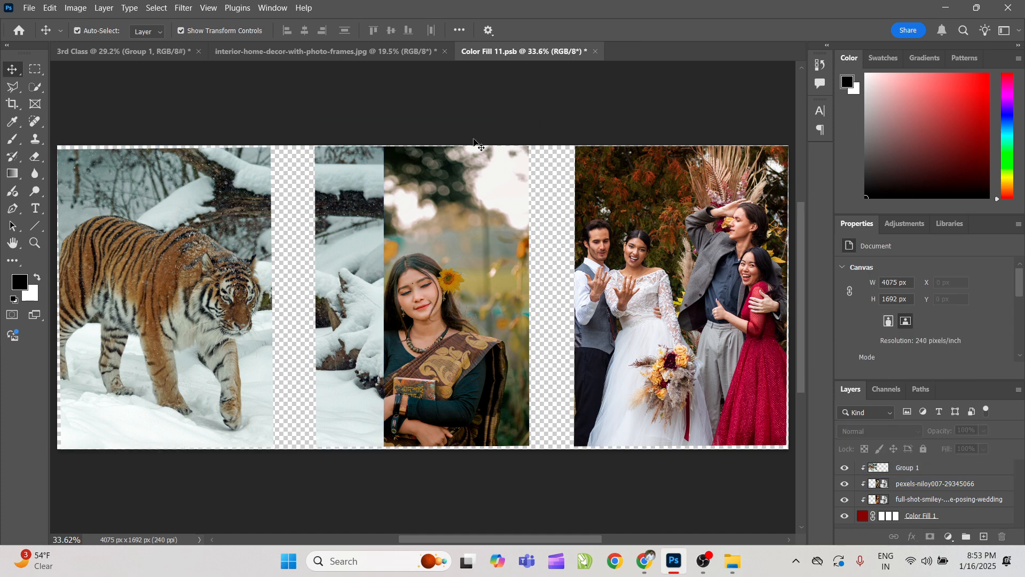
pyautogui.moveTo(137, 209); pyautogui.dragTo(194, 240)
pyautogui.hotkey('ctrl', 'z')
pyautogui.click(34, 74)
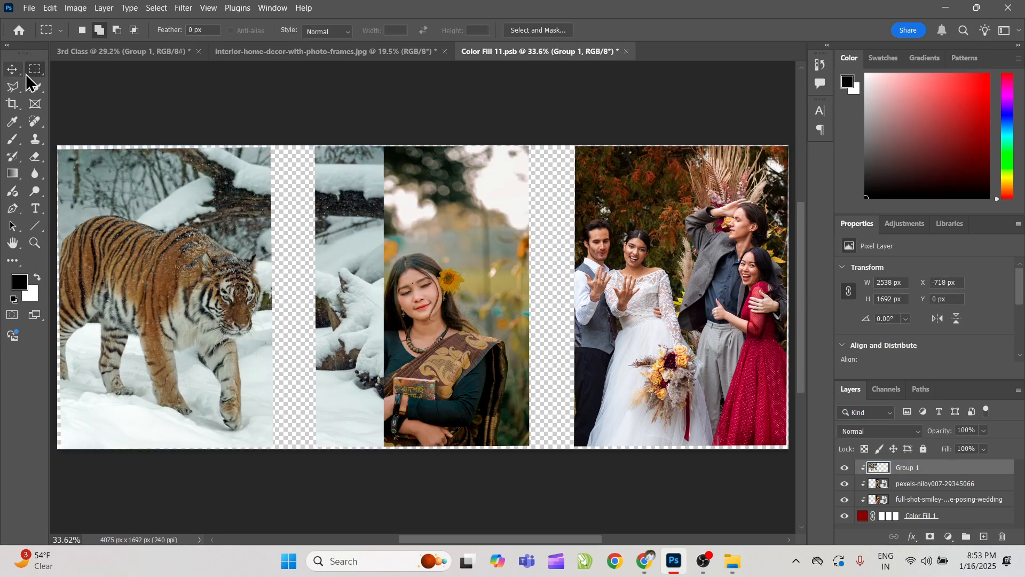
pyautogui.moveTo(349, 221); pyautogui.dragTo(426, 318)
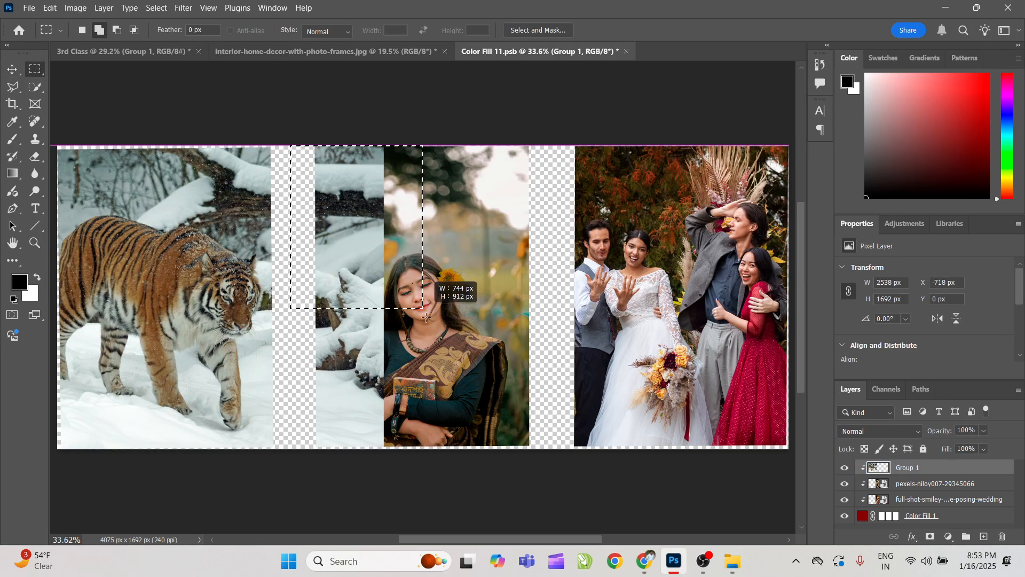
pyautogui.moveTo(421, 401); pyautogui.dragTo(425, 463)
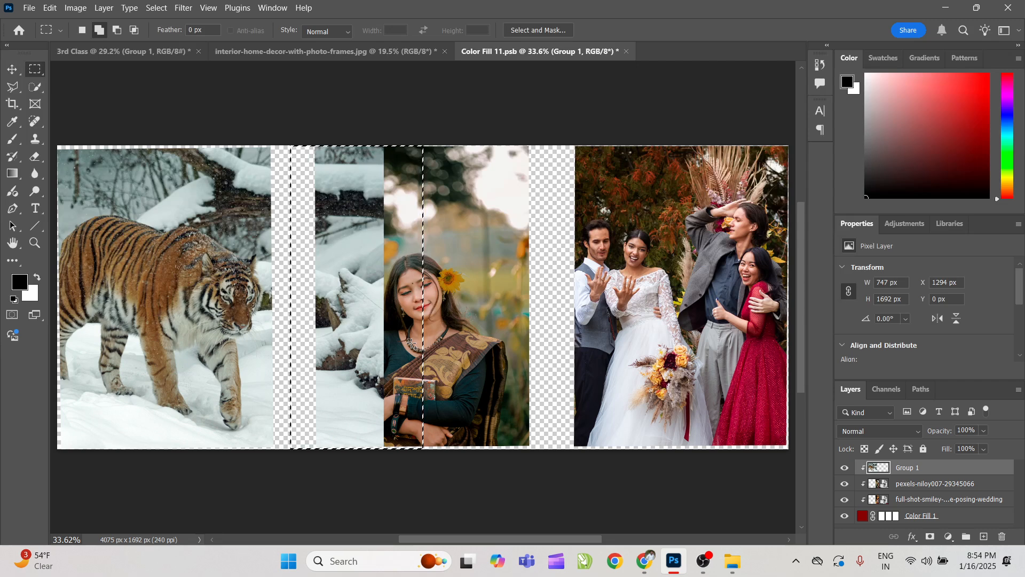
pyautogui.press('Delete')
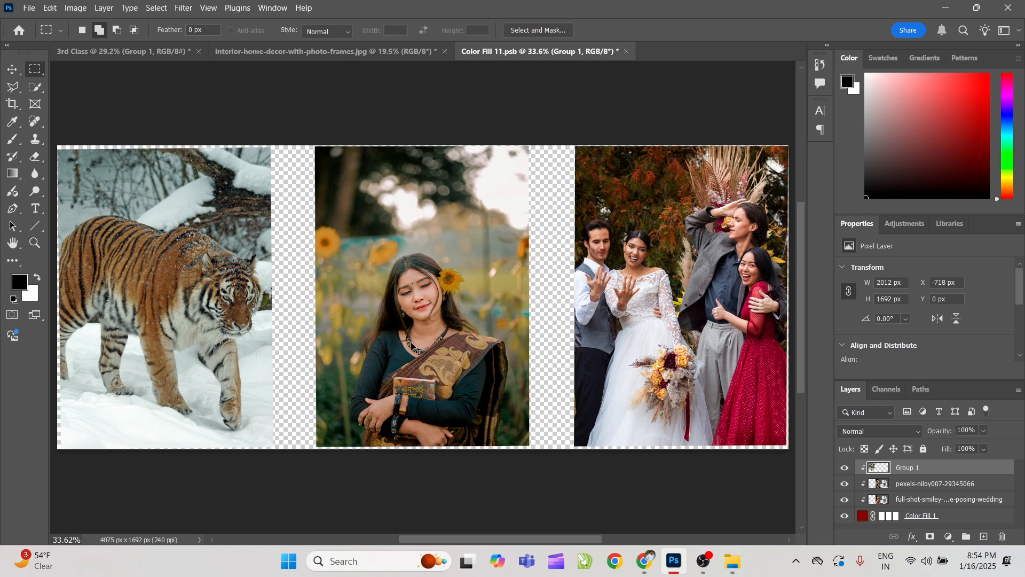
# Step: In the 3rd Class document, hide the guides and place the snowy tiger photo
pyautogui.press('v')
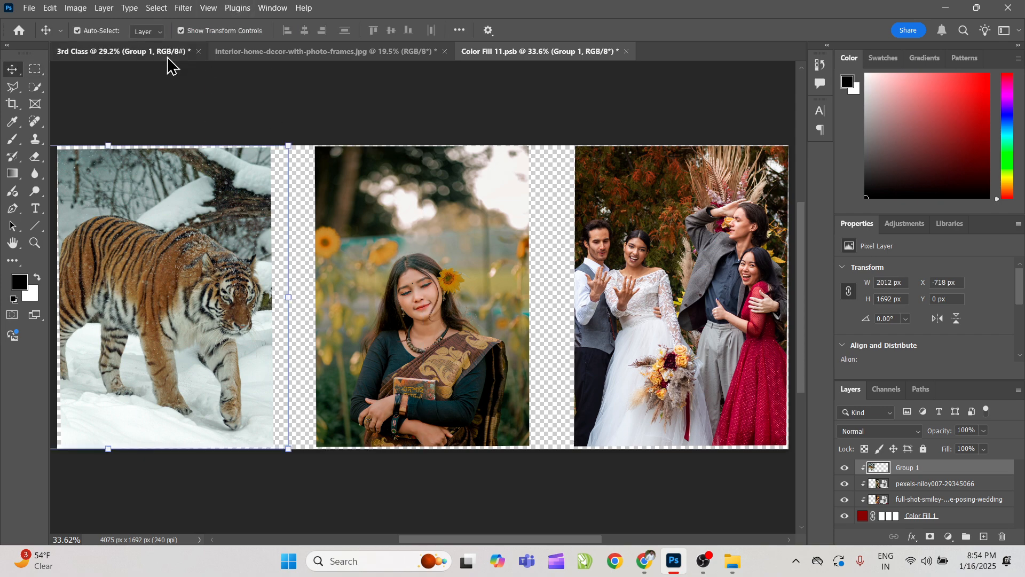
pyautogui.click(163, 53)
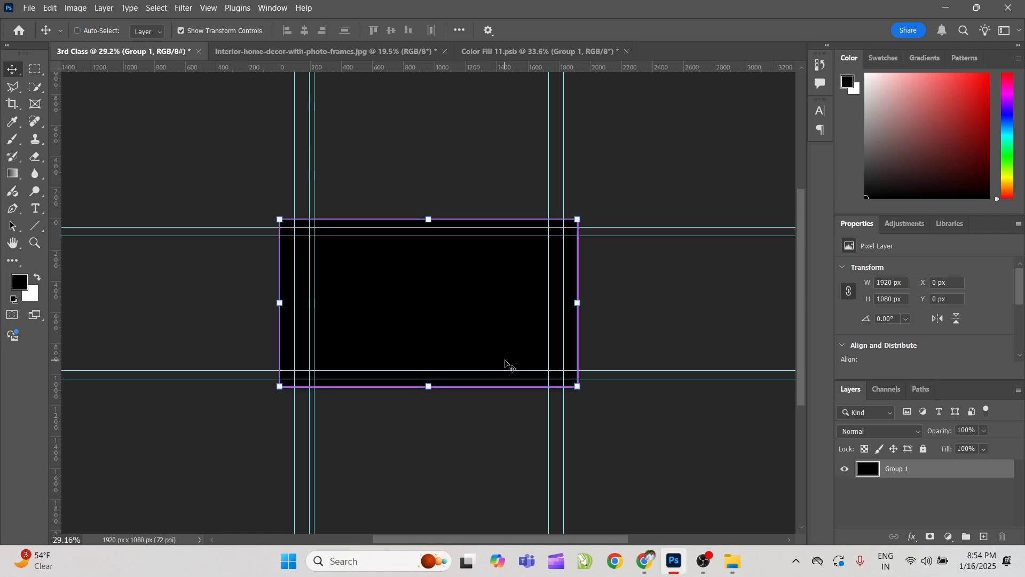
pyautogui.hotkey('ctrl', '0')
pyautogui.hotkey('ctrl', 'h')
pyautogui.hotkey('ctrl', '0')
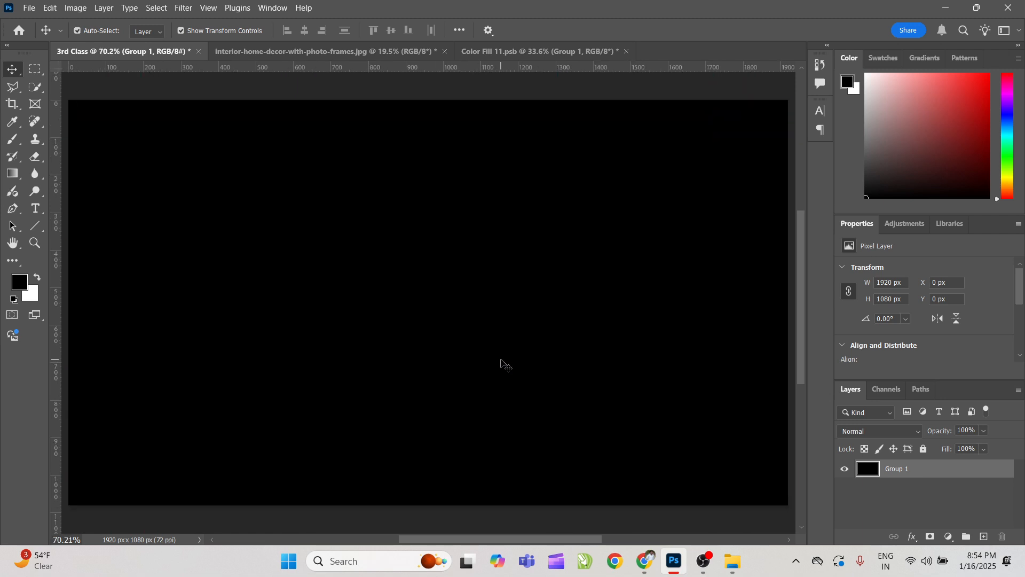
pyautogui.hotkey('alt', 'Tab')
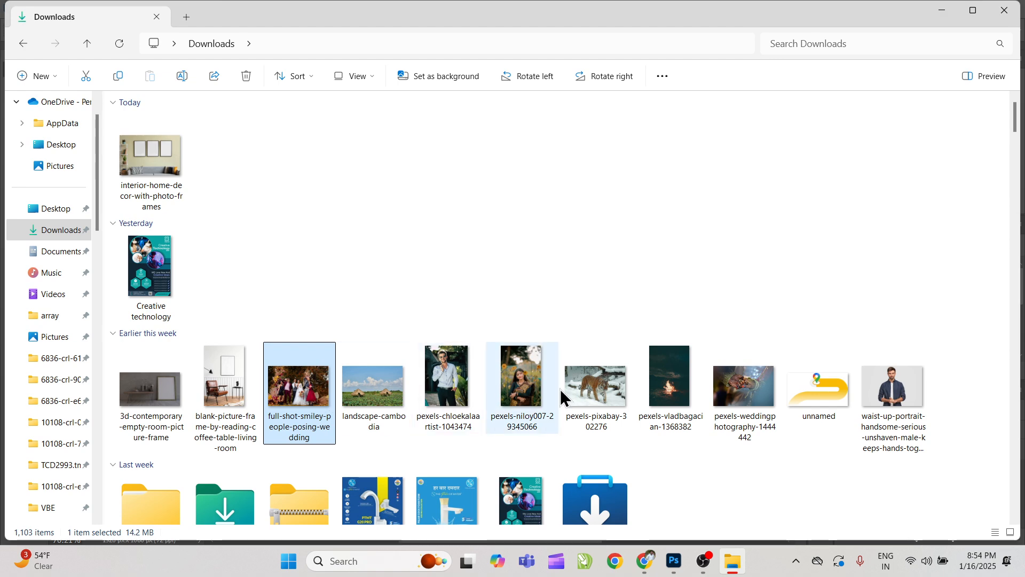
pyautogui.moveTo(587, 398); pyautogui.dragTo(460, 323)
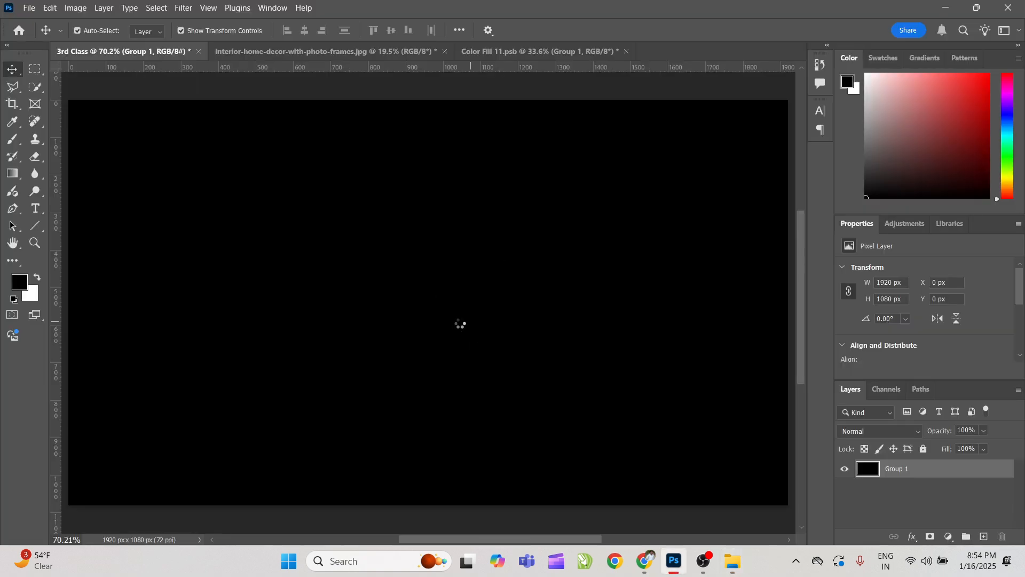
pyautogui.press('Return')
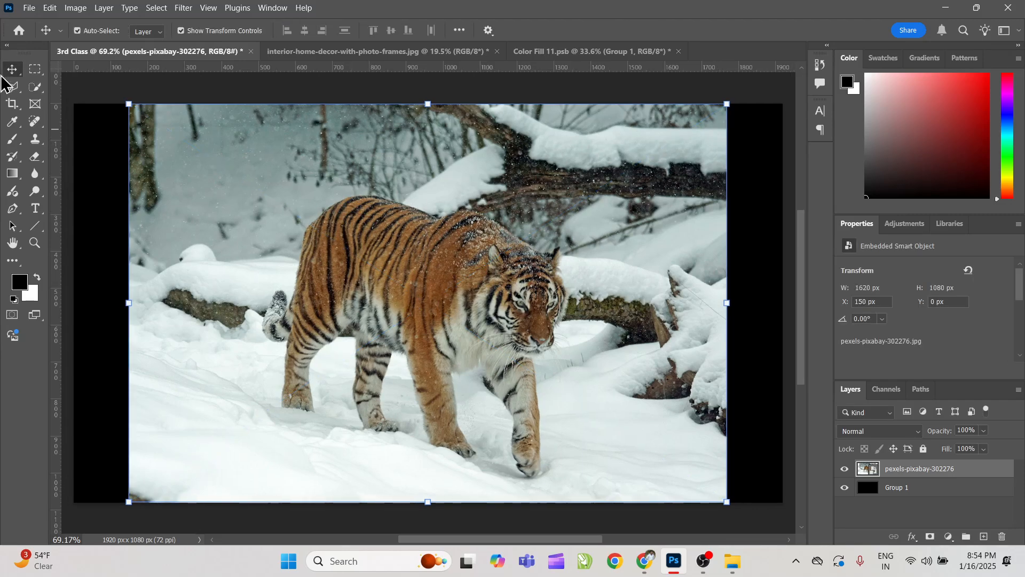
# Step: Delete the tiger photo's left portion with rectangular selections, leaving only its right strip
pyautogui.click(35, 72)
pyautogui.hotkey('ctrl', 'g')
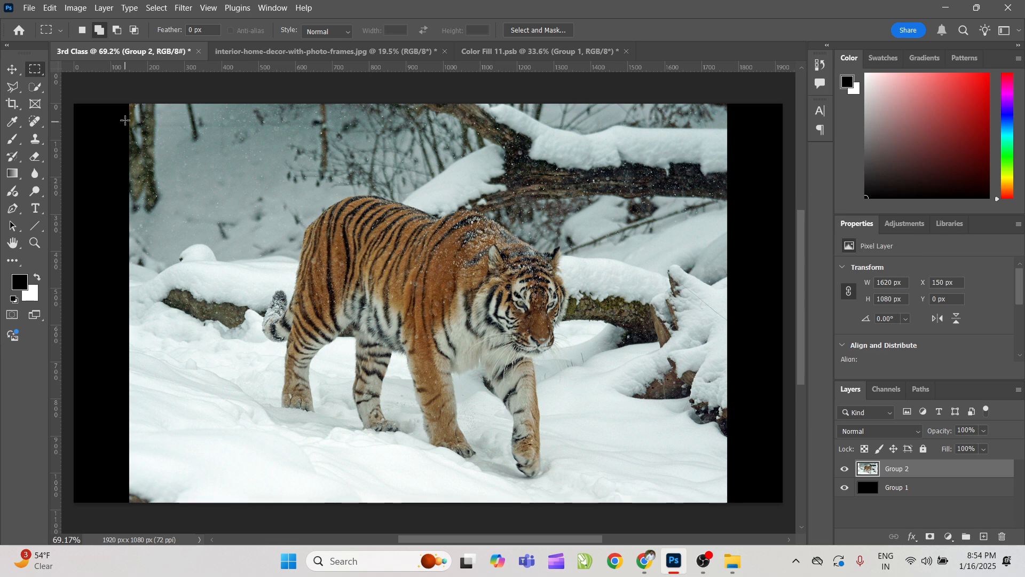
pyautogui.moveTo(112, 121); pyautogui.dragTo(235, 404)
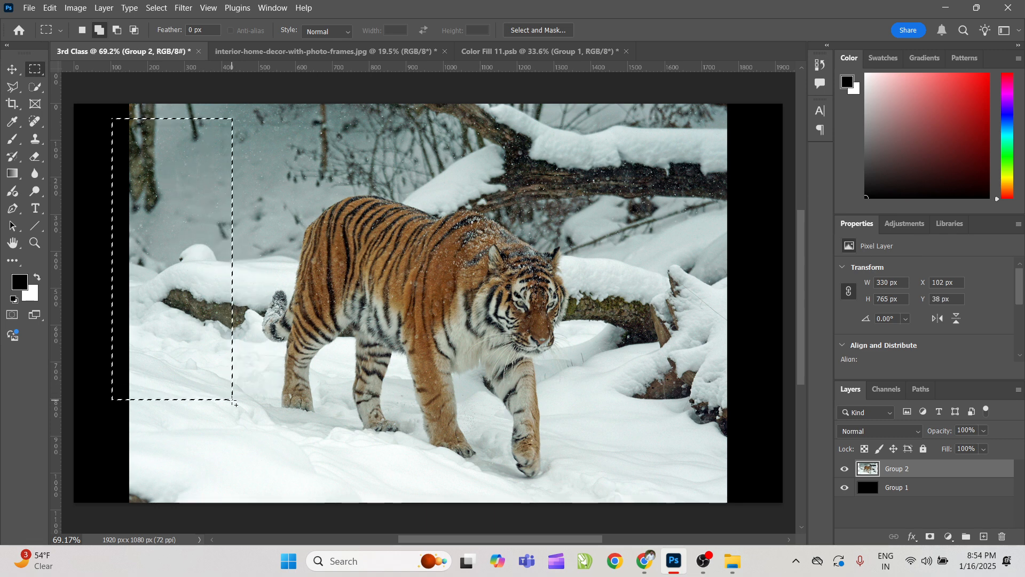
pyautogui.press('Delete')
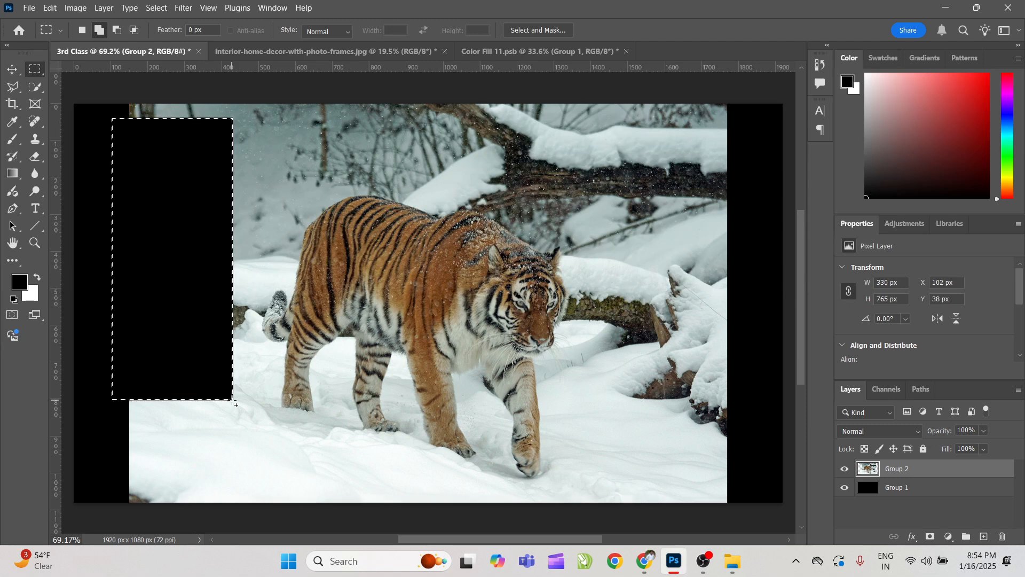
pyautogui.hotkey('ctrl', 'd')
pyautogui.moveTo(124, 95); pyautogui.dragTo(412, 535)
pyautogui.press('Delete')
pyautogui.hotkey('ctrl', 'd')
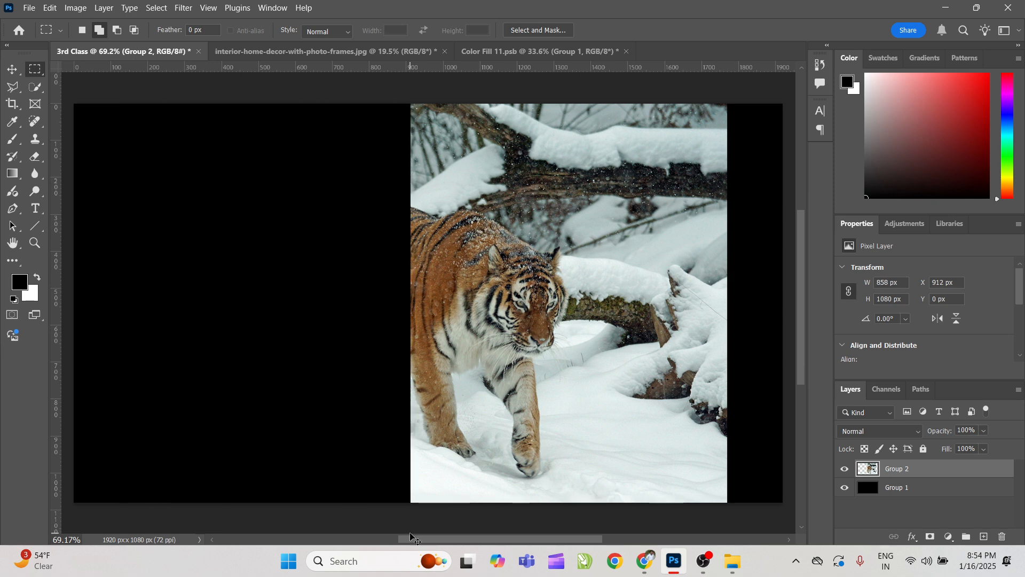
pyautogui.press('v')
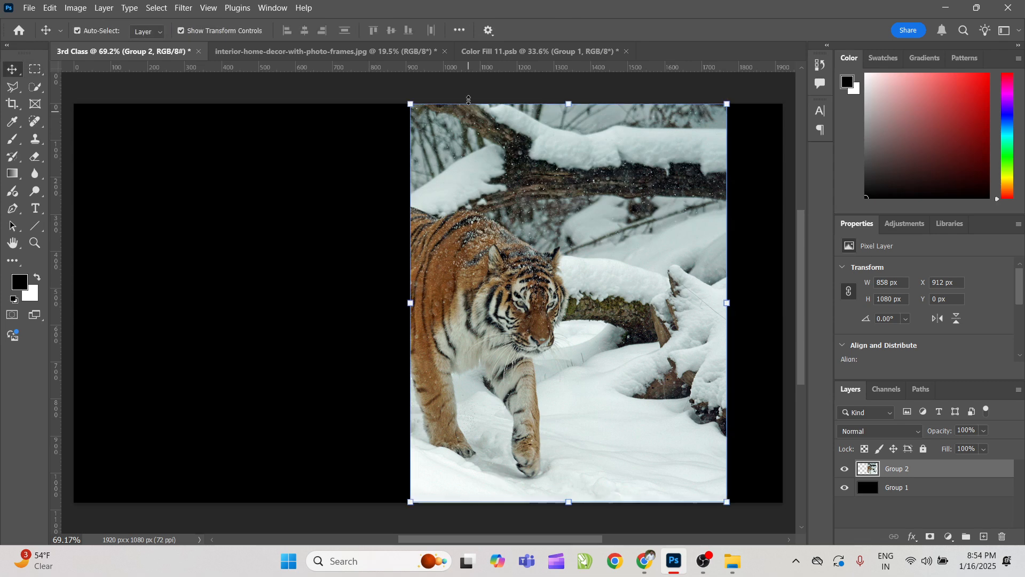
# Step: Return to the Color Fill 11 collage, save it, then test-shift the tiger photo and undo
pyautogui.click(487, 51)
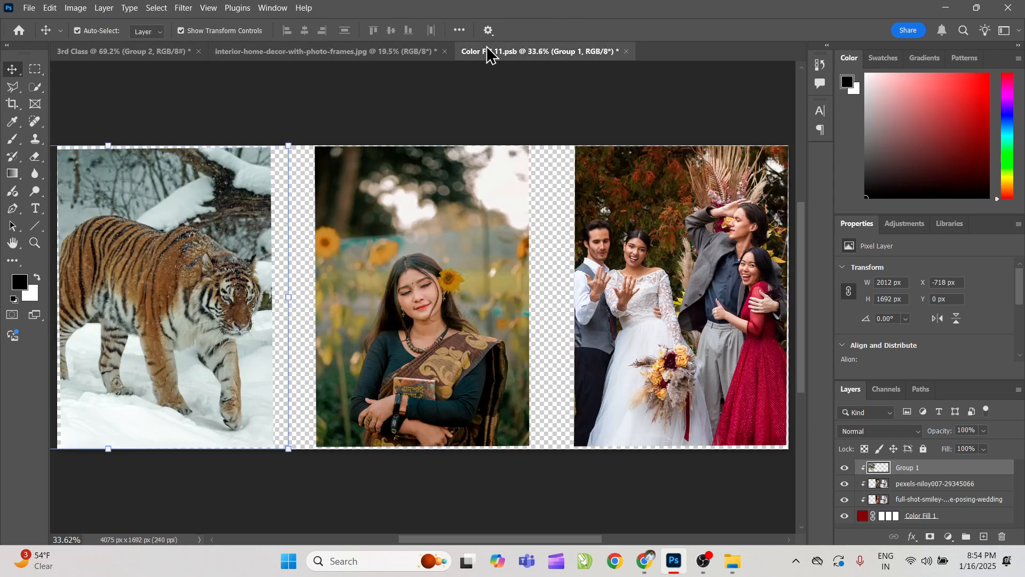
pyautogui.hotkey('ctrl', 's')
pyautogui.moveTo(137, 253); pyautogui.dragTo(246, 262)
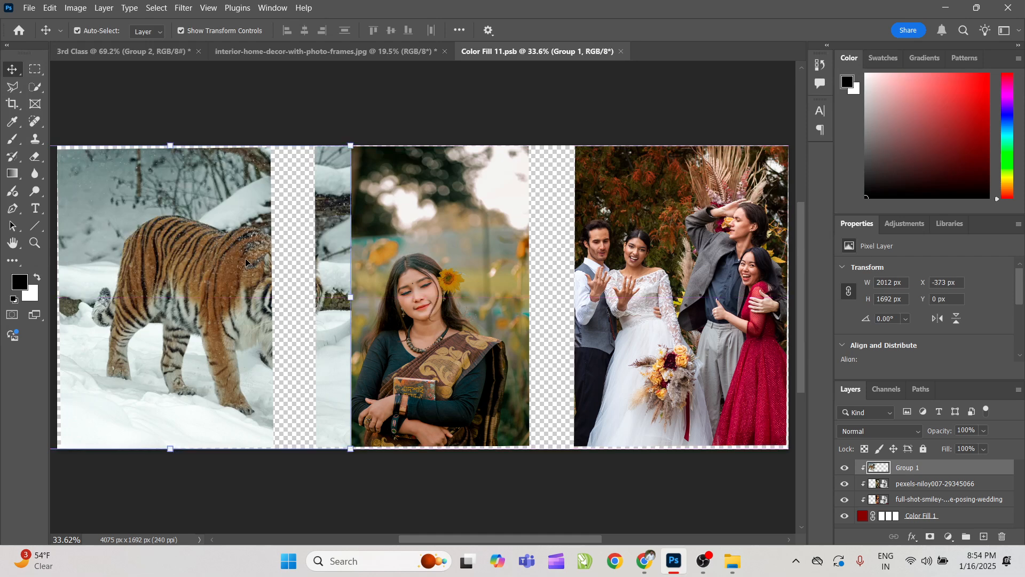
pyautogui.press('m')
pyautogui.hotkey('ctrl', 'z')
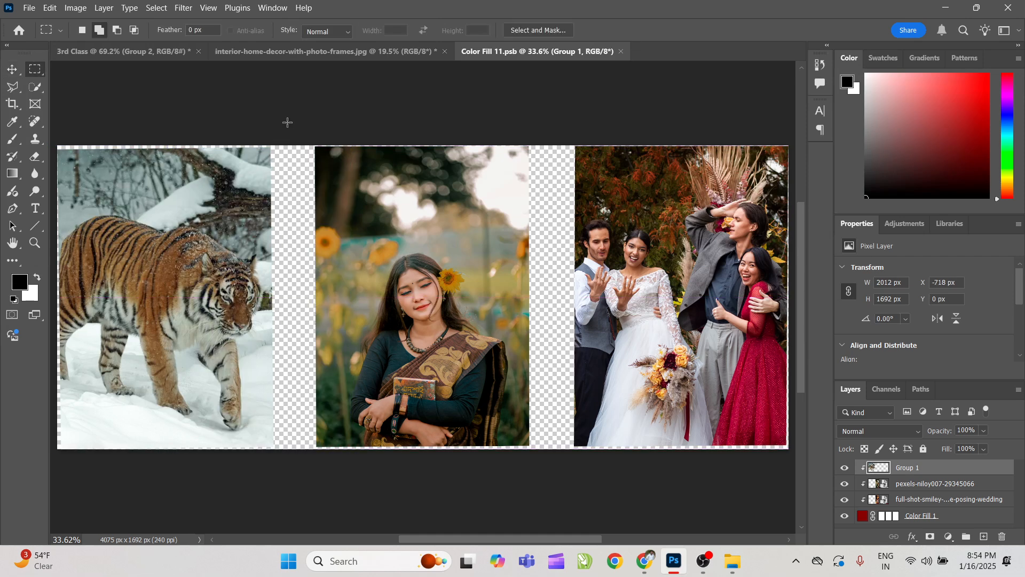
# Step: Test deleting a strip of the tiger layer's right side, then undo the deletion
pyautogui.moveTo(292, 140); pyautogui.dragTo(207, 466)
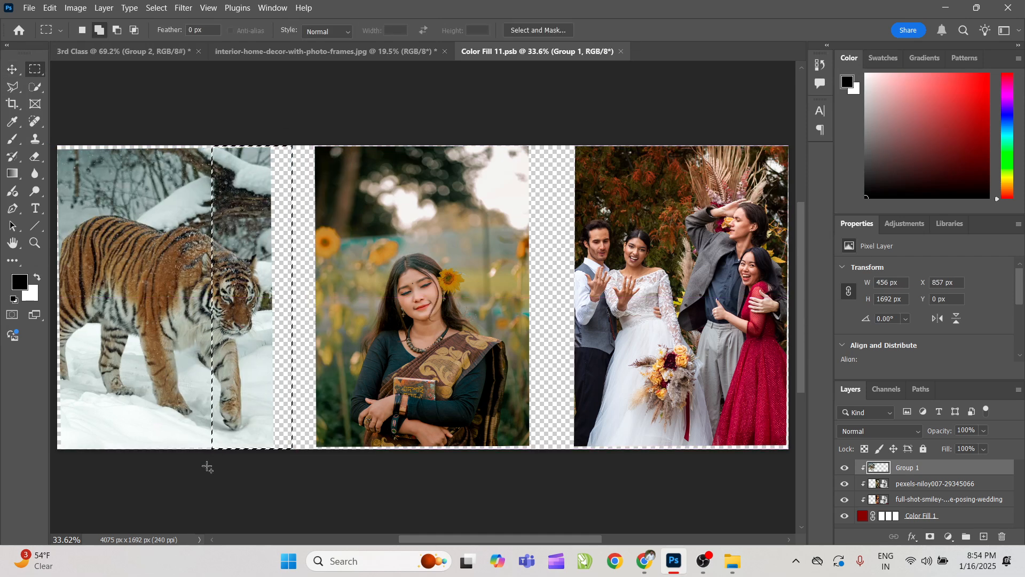
pyautogui.press('Delete')
pyautogui.hotkey('ctrl', 'd')
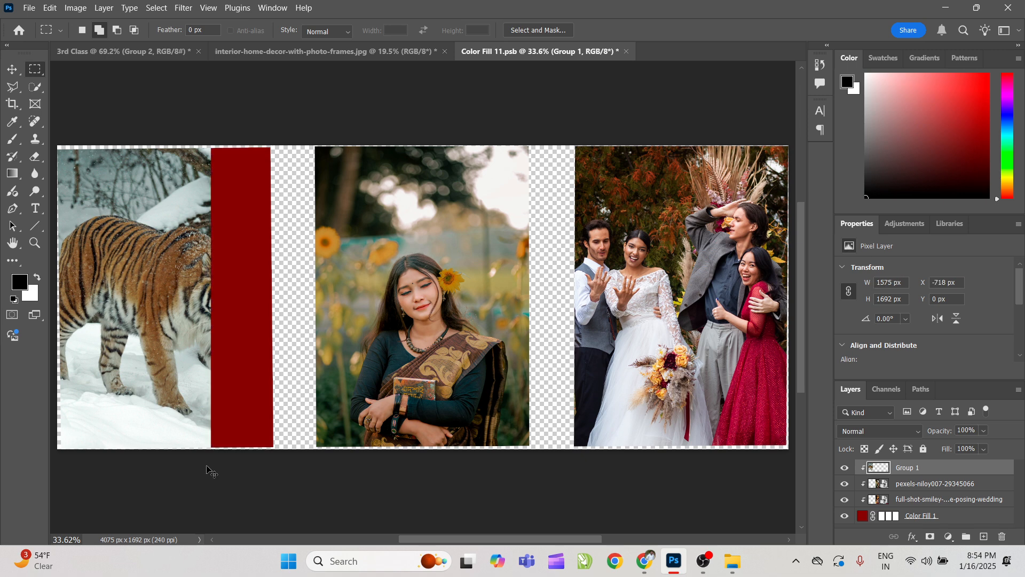
pyautogui.hotkey('ctrl', 'z')
pyautogui.hotkey('ctrl', 'z')
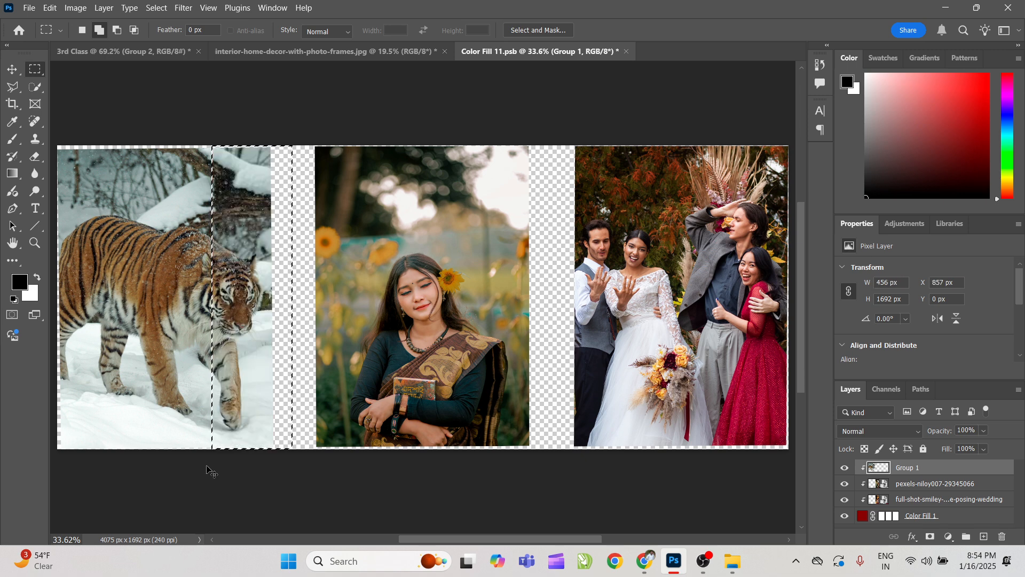
pyautogui.hotkey('ctrl', 's')
pyautogui.press('v')
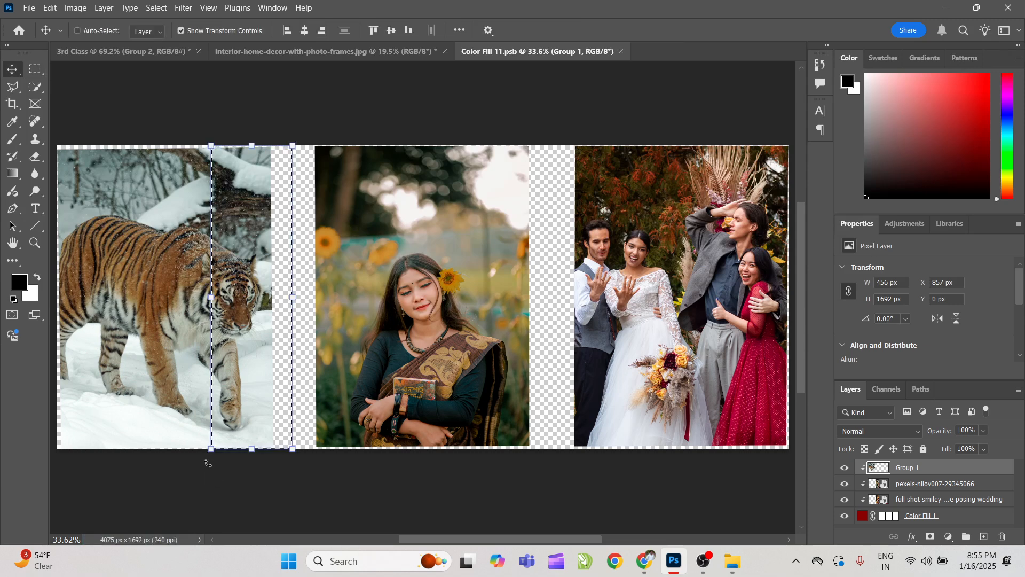
pyautogui.hotkey('ctrl', 'd')
# Step: Switch between the middle portrait and tiger layers, ending on the tiger layer
pyautogui.click(279, 97)
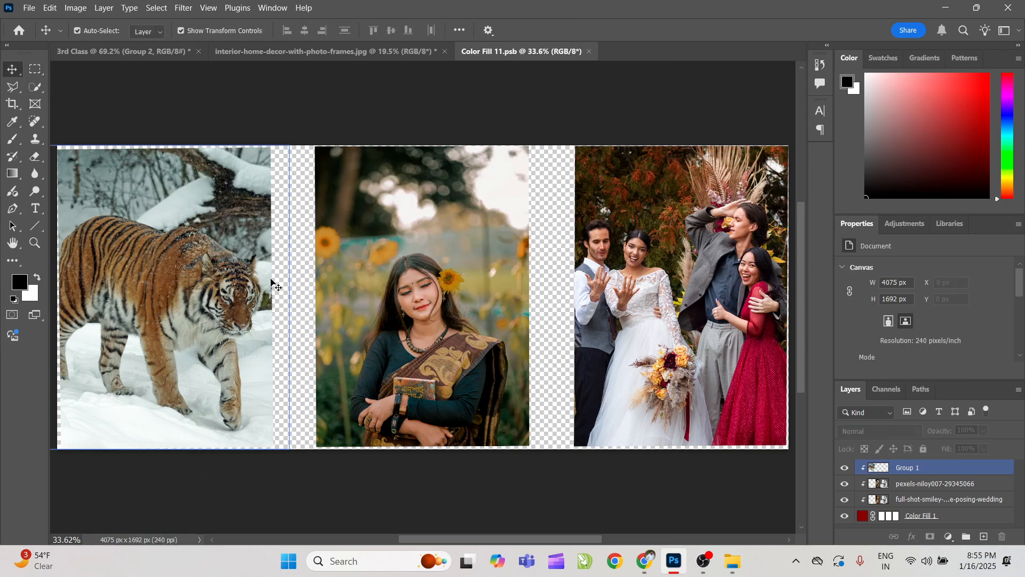
pyautogui.click(342, 321)
pyautogui.click(227, 320)
pyautogui.click(388, 310)
pyautogui.click(229, 314)
# Step: Undo back through earlier edits until the snowy strip returns, then reselect Group 1
pyautogui.hotkey('ctrl', 'z')
pyautogui.hotkey('ctrl', 'z')
pyautogui.hotkey('ctrl', 'z')
pyautogui.hotkey('ctrl', 'z')
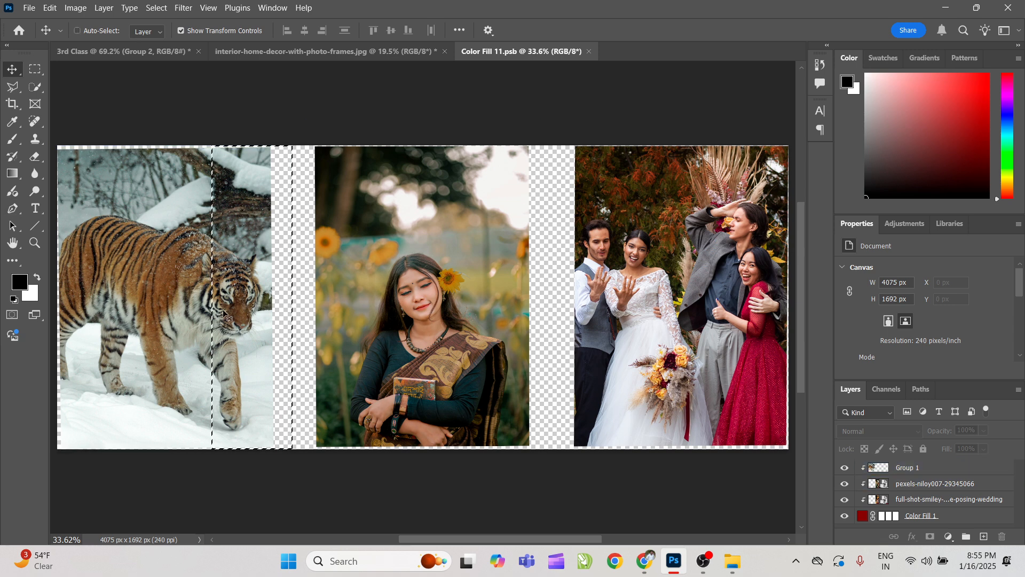
pyautogui.hotkey('ctrl', 'z')
pyautogui.hotkey('ctrl', 'z')
pyautogui.hotkey('ctrl', 'z')
pyautogui.hotkey('ctrl', 'z')
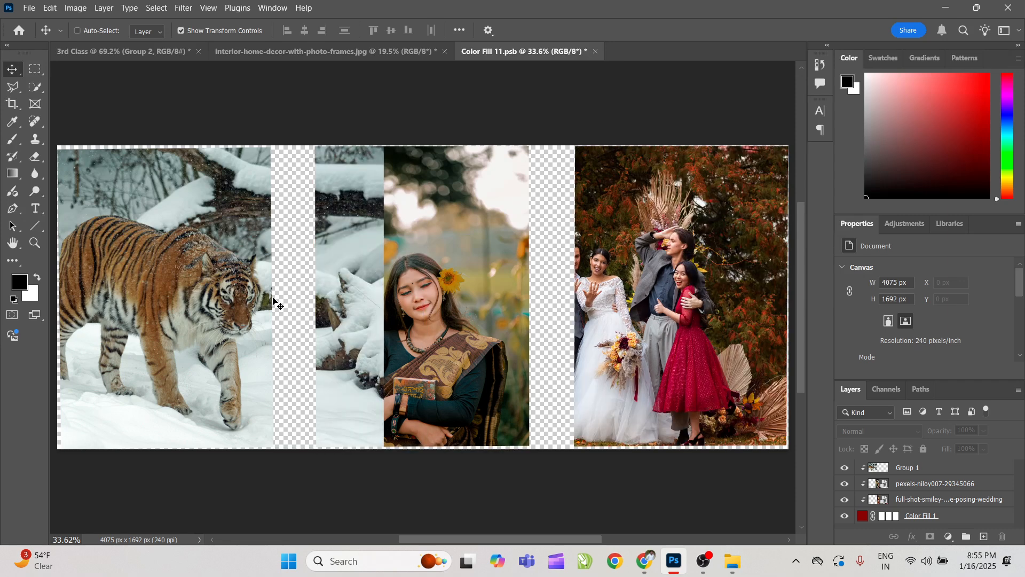
pyautogui.hotkey('ctrl', 'z')
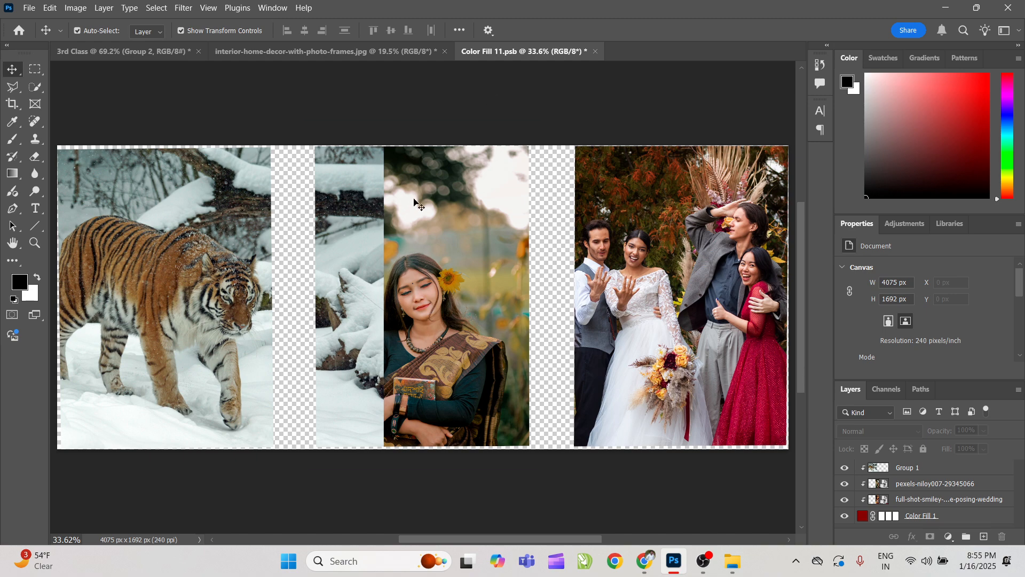
pyautogui.moveTo(357, 210); pyautogui.dragTo(369, 283)
pyautogui.hotkey('ctrl', 'z')
pyautogui.click(288, 119)
pyautogui.click(199, 232)
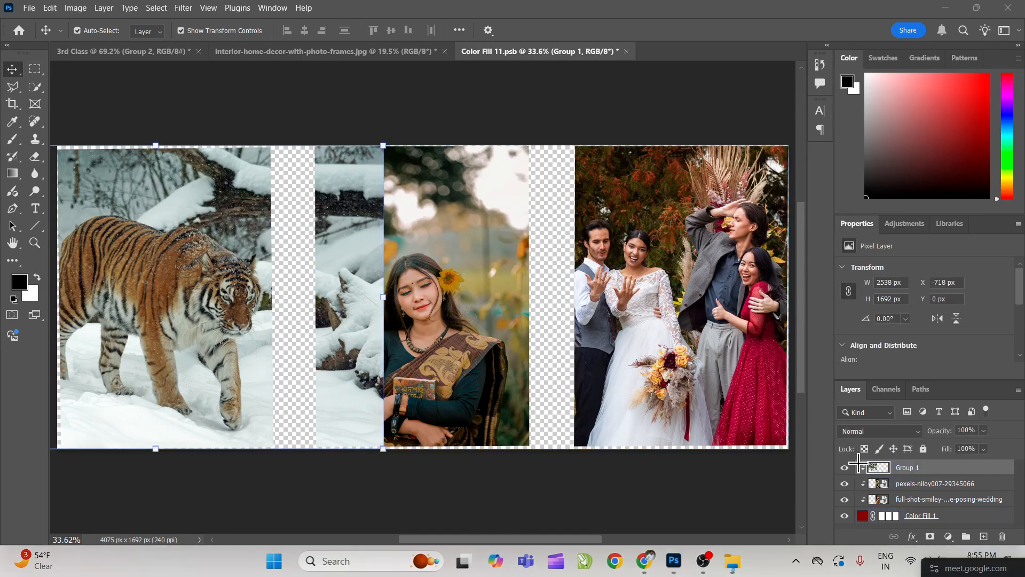
pyautogui.press('super+shift+s')
# Step: Screenshot the layers list, then float the Layers panel over the canvas
pyautogui.moveTo(845, 449); pyautogui.dragTo(1018, 541)
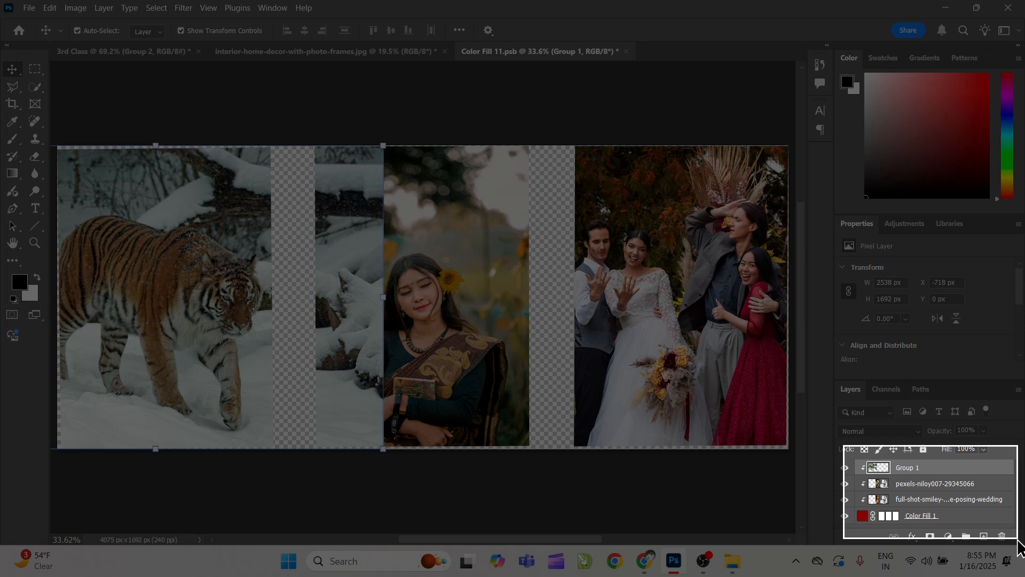
pyautogui.moveTo(1018, 540); pyautogui.dragTo(1017, 550)
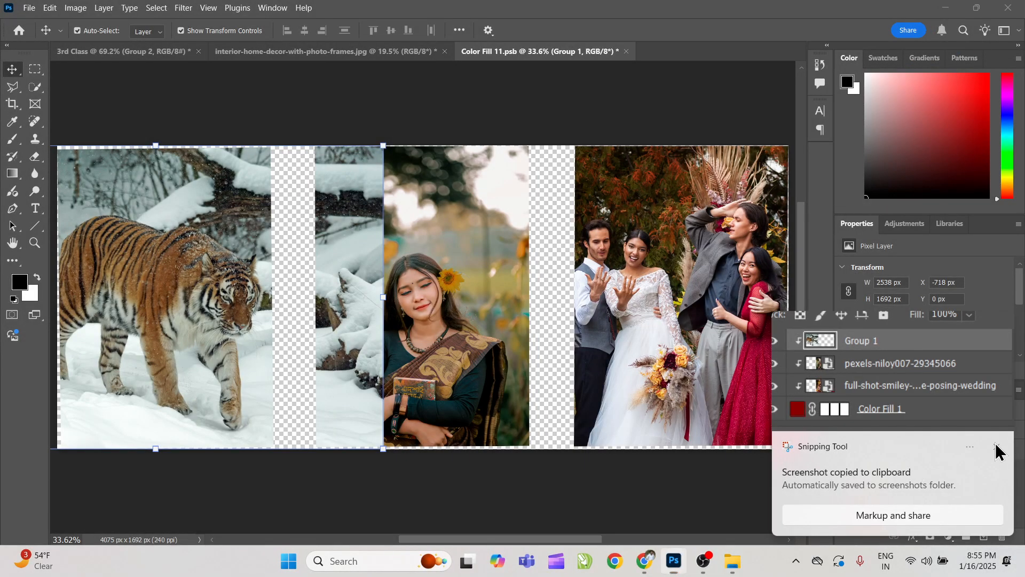
pyautogui.click(996, 445)
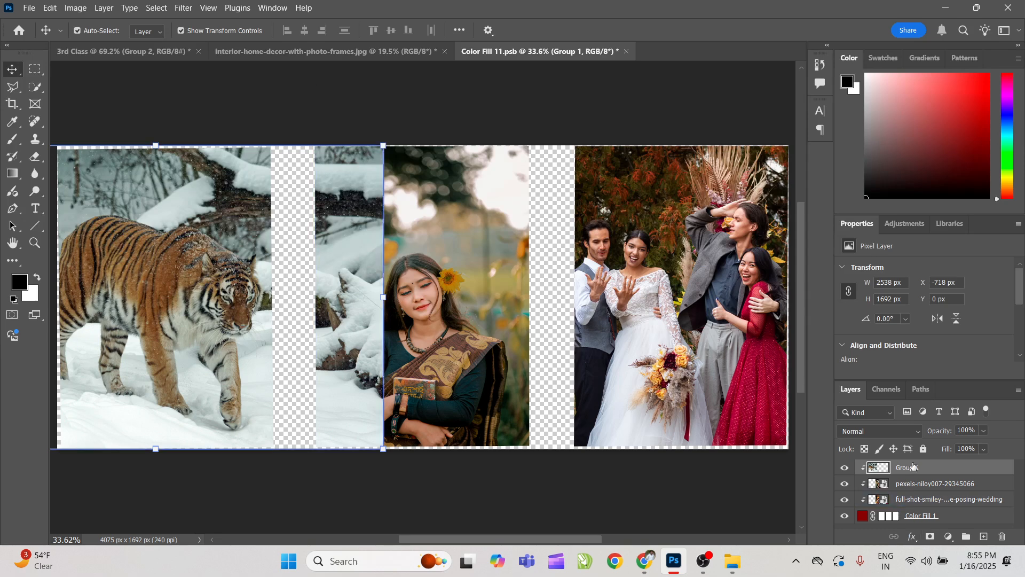
pyautogui.moveTo(941, 389); pyautogui.dragTo(835, 435)
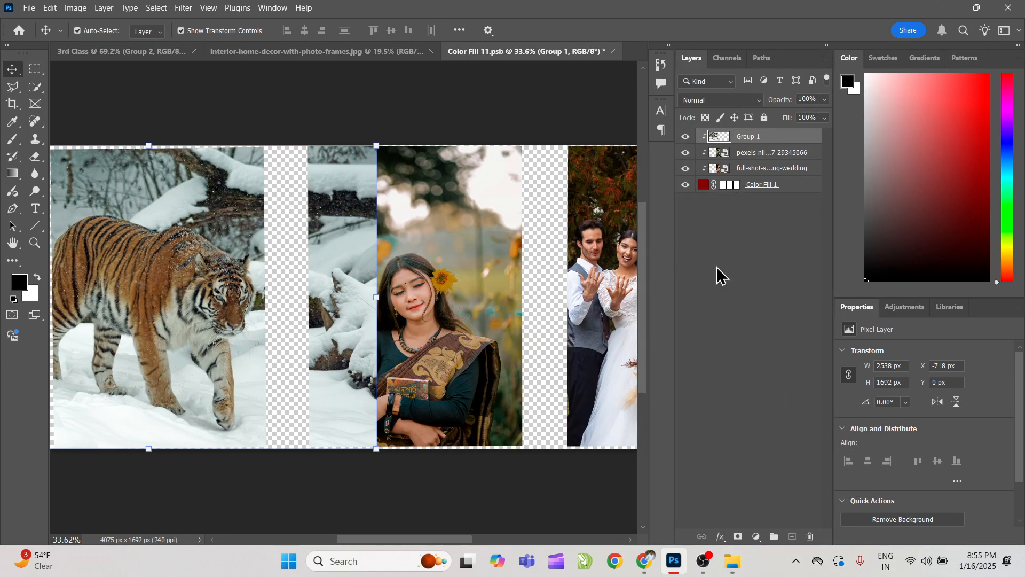
pyautogui.press('super+plus')
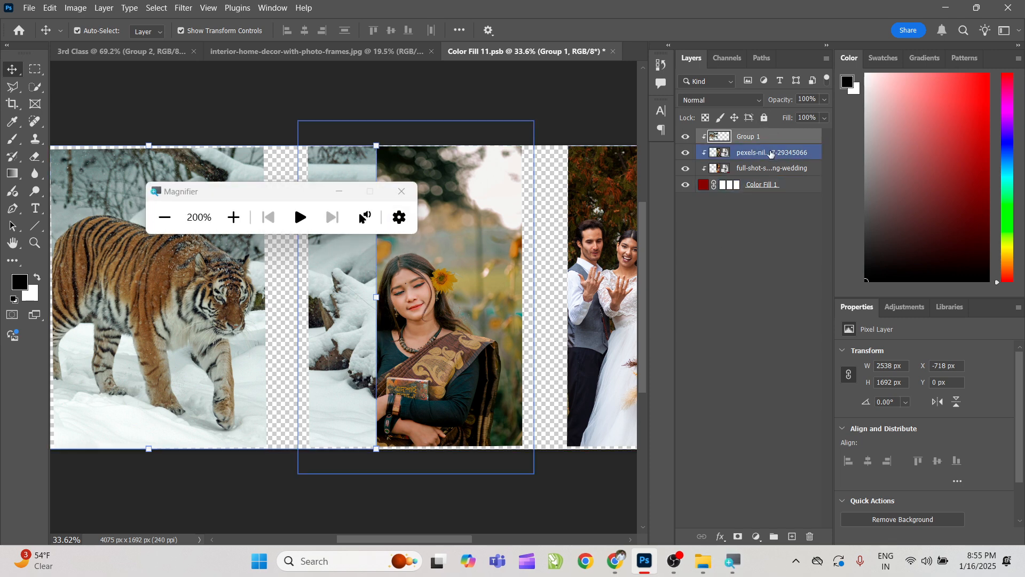
pyautogui.click(771, 154)
pyautogui.click(763, 168)
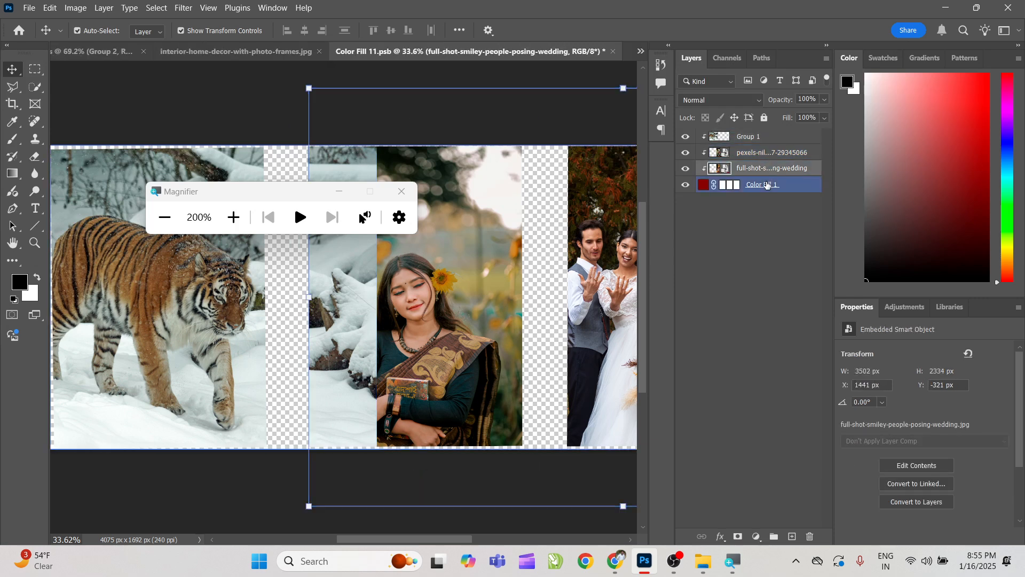
pyautogui.click(771, 153)
pyautogui.click(769, 169)
pyautogui.click(782, 188)
pyautogui.click(783, 169)
pyautogui.click(783, 153)
pyautogui.click(784, 139)
pyautogui.click(781, 150)
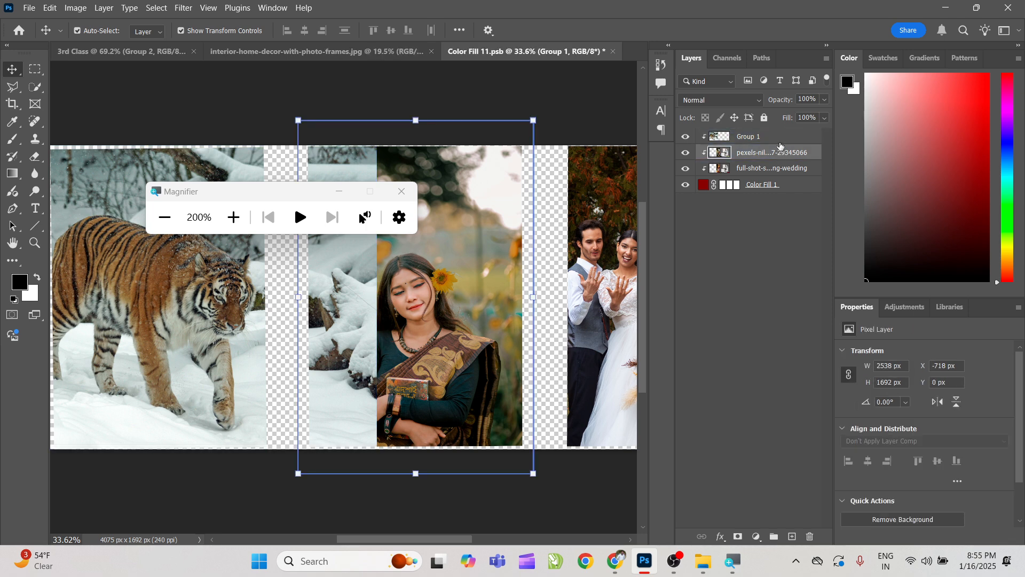
pyautogui.click(744, 140)
pyautogui.hotkey('ctrl', '-')
pyautogui.hotkey('ctrl', '-')
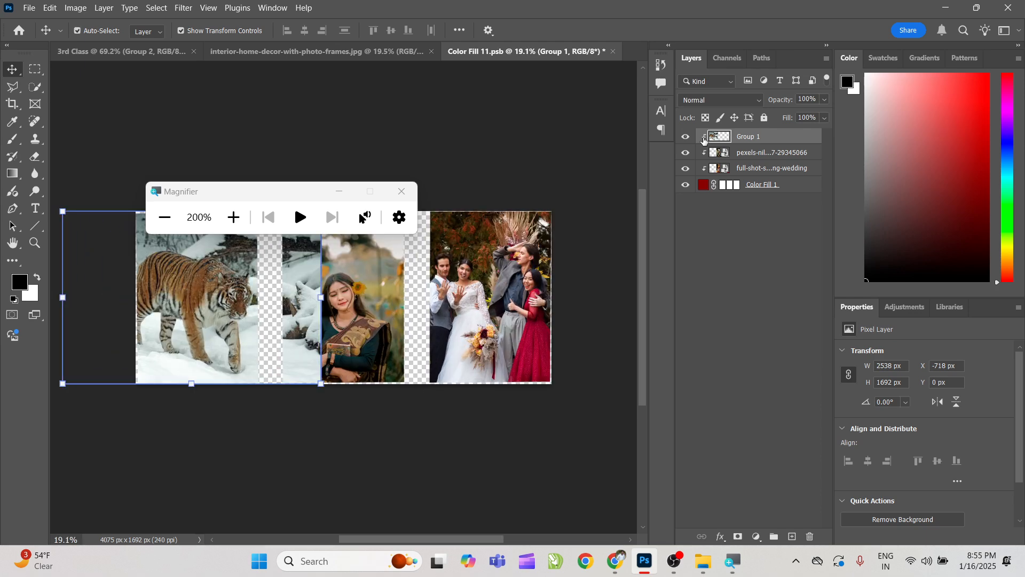
pyautogui.click(378, 362)
pyautogui.moveTo(378, 362); pyautogui.dragTo(508, 251)
pyautogui.click(623, 226)
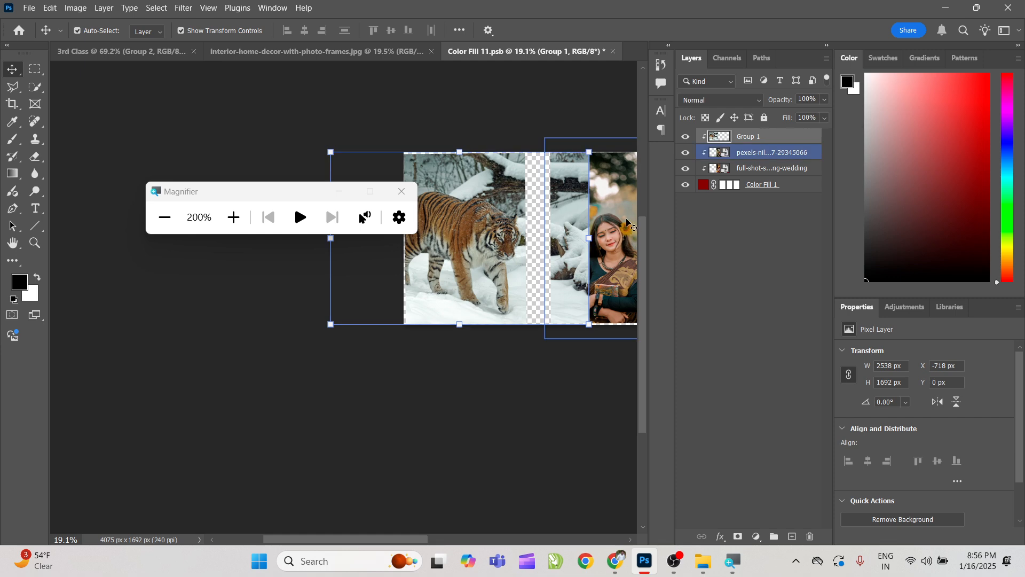
pyautogui.click(714, 139)
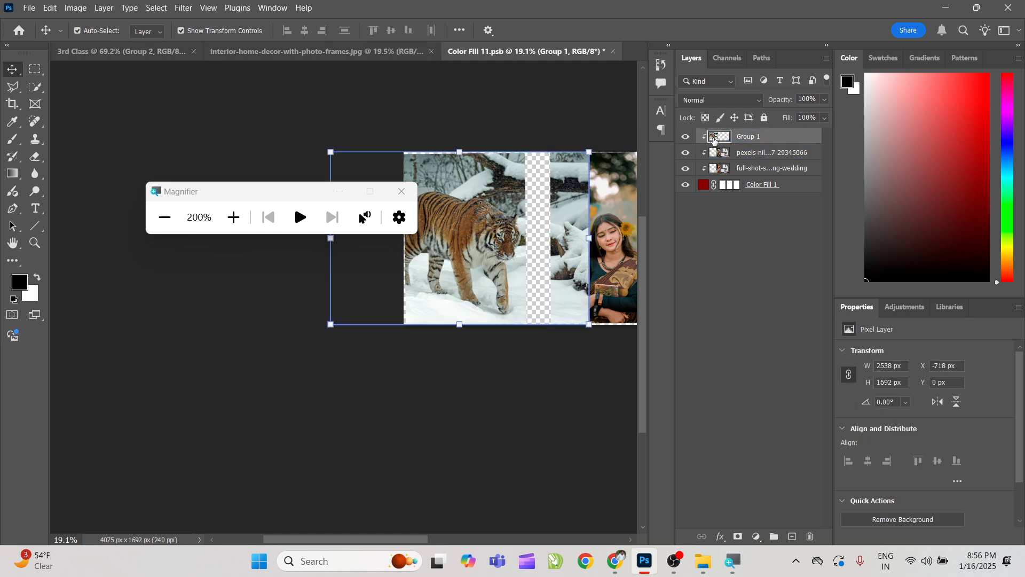
pyautogui.hscroll(3, 532, 235)
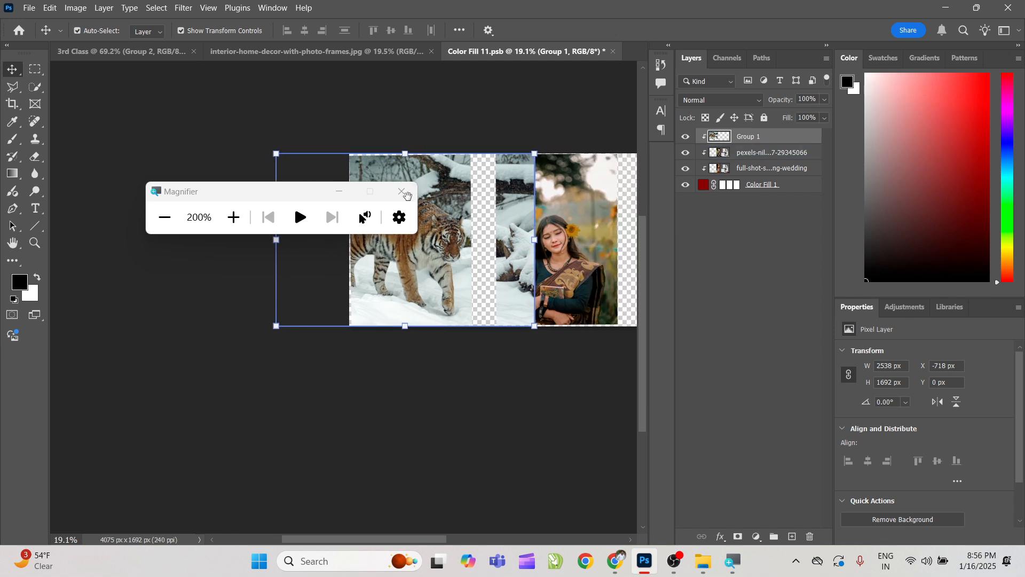
pyautogui.click(532, 235)
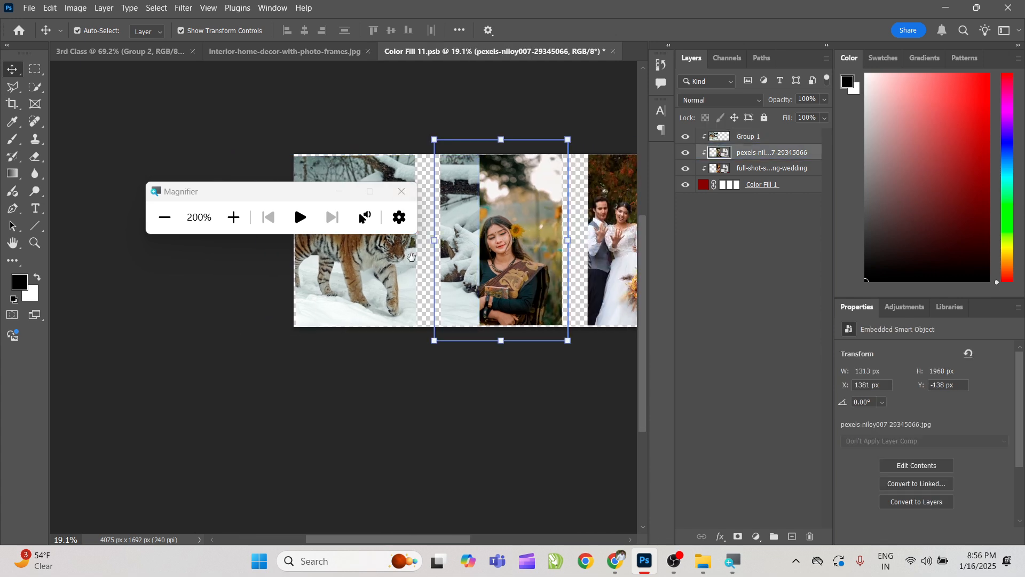
pyautogui.hscroll(3, 480, 257)
# Step: Refit the wedding photo with a free transform and nudge it further right
pyautogui.keyDown('shift'); pyautogui.click(471, 267); pyautogui.keyUp('shift')
pyautogui.moveTo(530, 262); pyautogui.dragTo(550, 321)
pyautogui.hotkey('ctrl', 'z')
pyautogui.moveTo(589, 224); pyautogui.dragTo(769, 177)
pyautogui.scroll(-1, 626, 248)
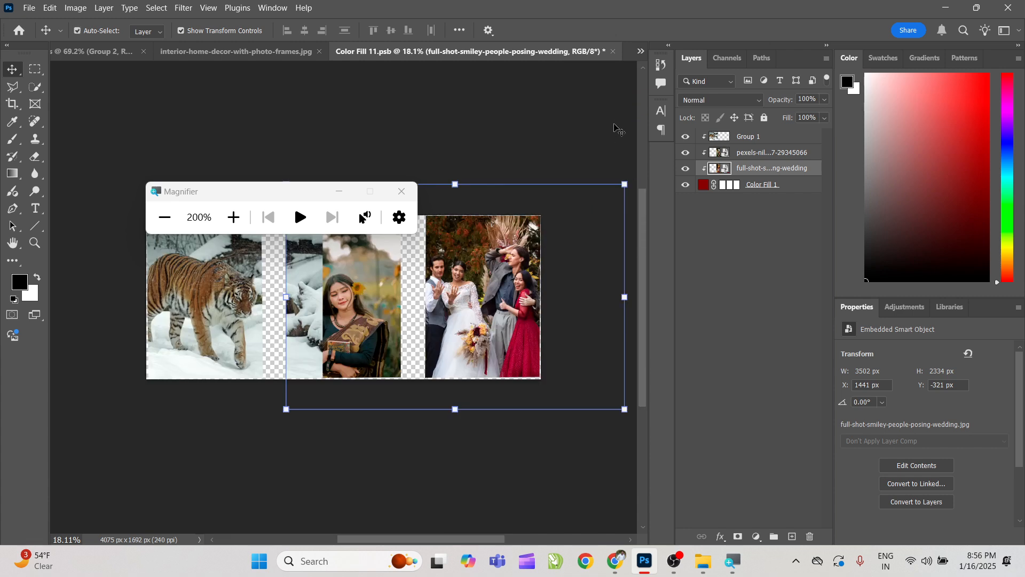
pyautogui.hotkey('ctrl', 't')
pyautogui.click(401, 191)
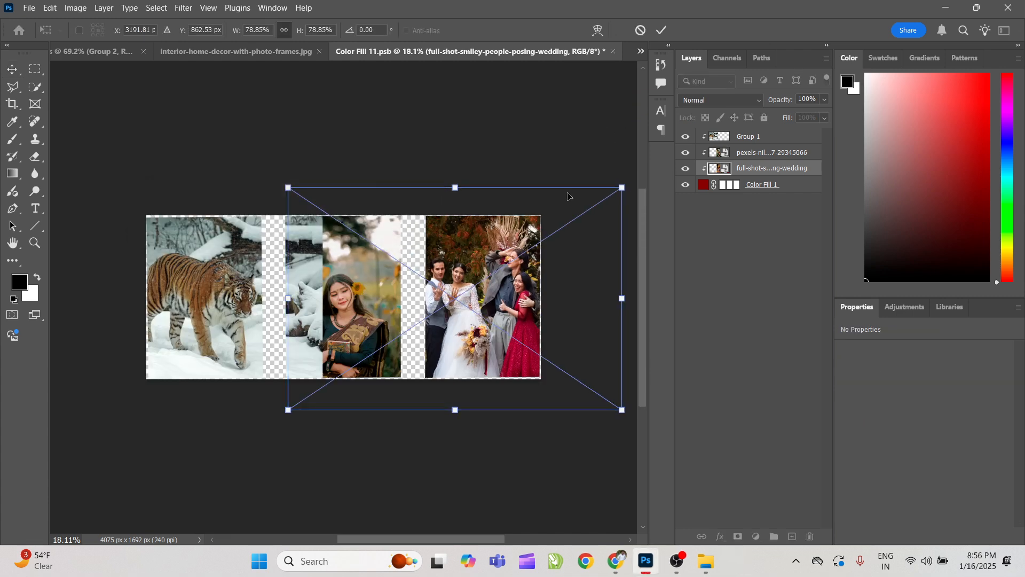
pyautogui.press('Return')
pyautogui.click(563, 194)
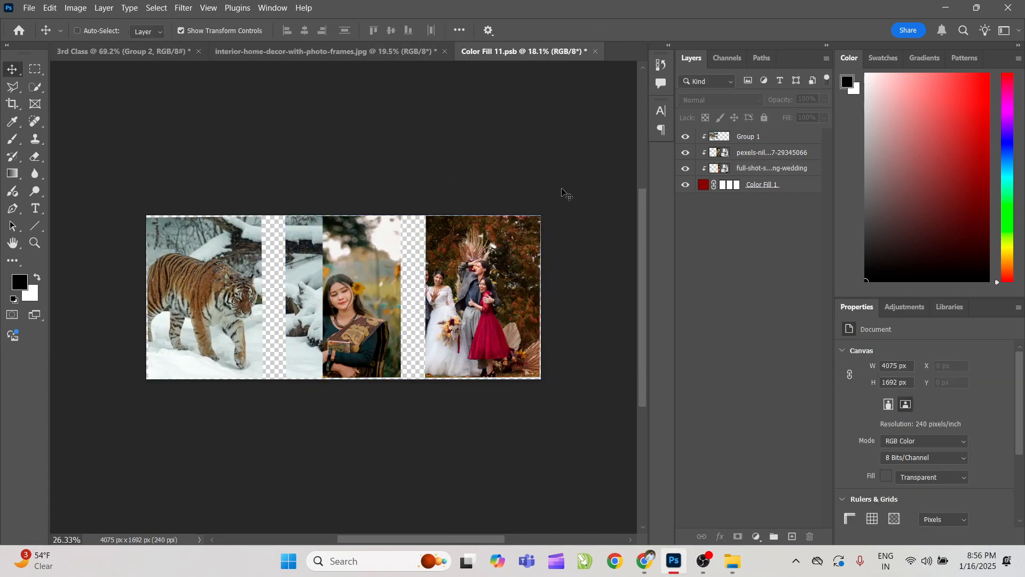
pyautogui.hotkey('ctrl', 's')
pyautogui.moveTo(530, 266); pyautogui.dragTo(559, 271)
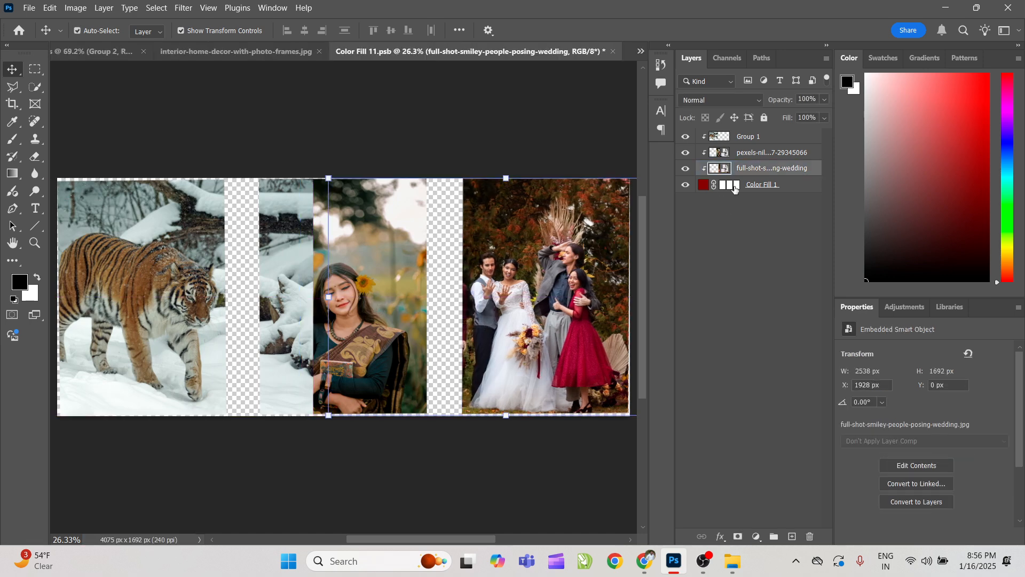
# Step: Click through the sunflower portrait, Group 1, wedding and Color Fill 1 layers, then deselect
pyautogui.click(742, 155)
pyautogui.click(755, 137)
pyautogui.click(761, 153)
pyautogui.click(765, 169)
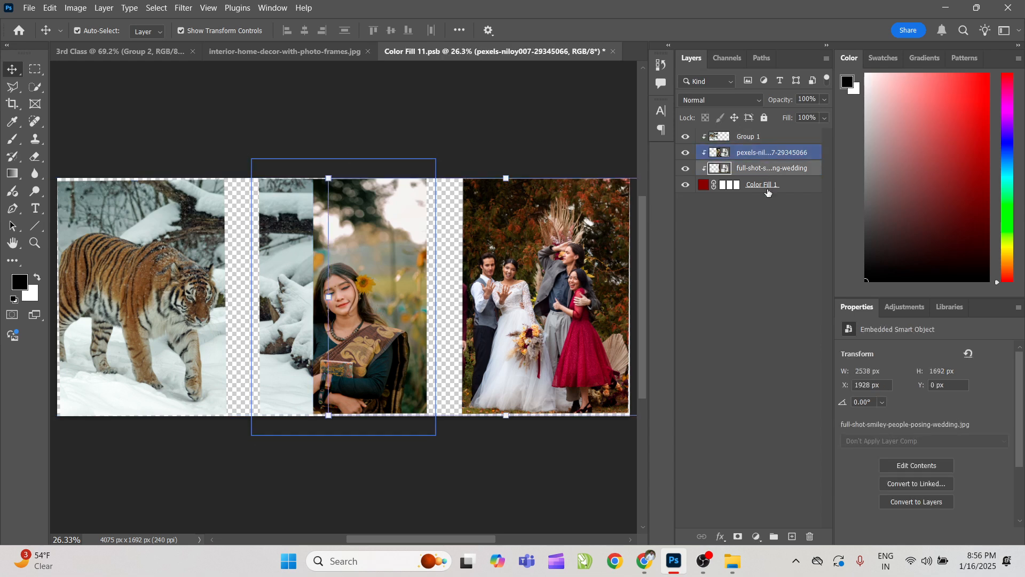
pyautogui.click(779, 169)
pyautogui.click(793, 187)
pyautogui.click(790, 169)
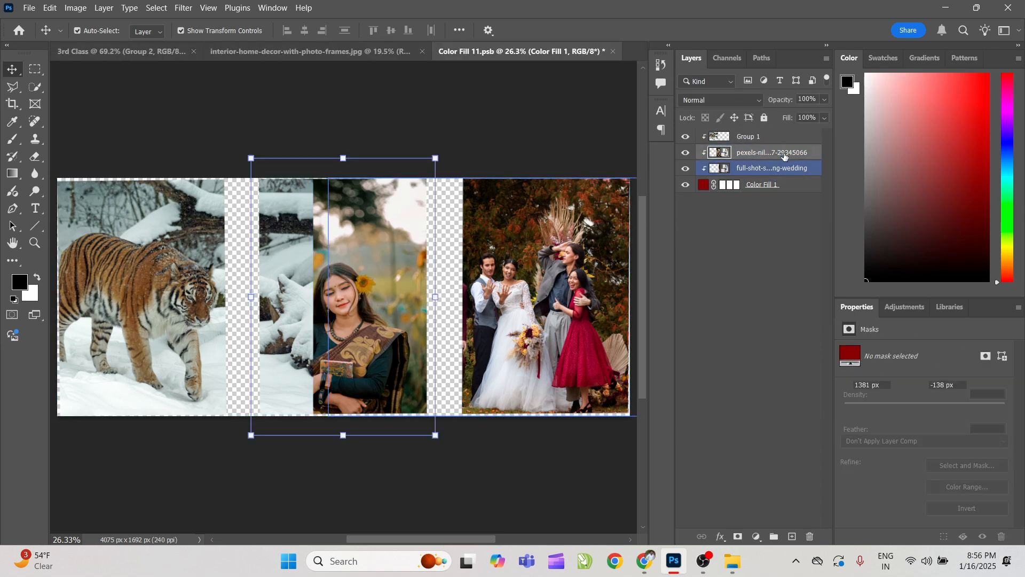
pyautogui.click(784, 156)
pyautogui.click(785, 185)
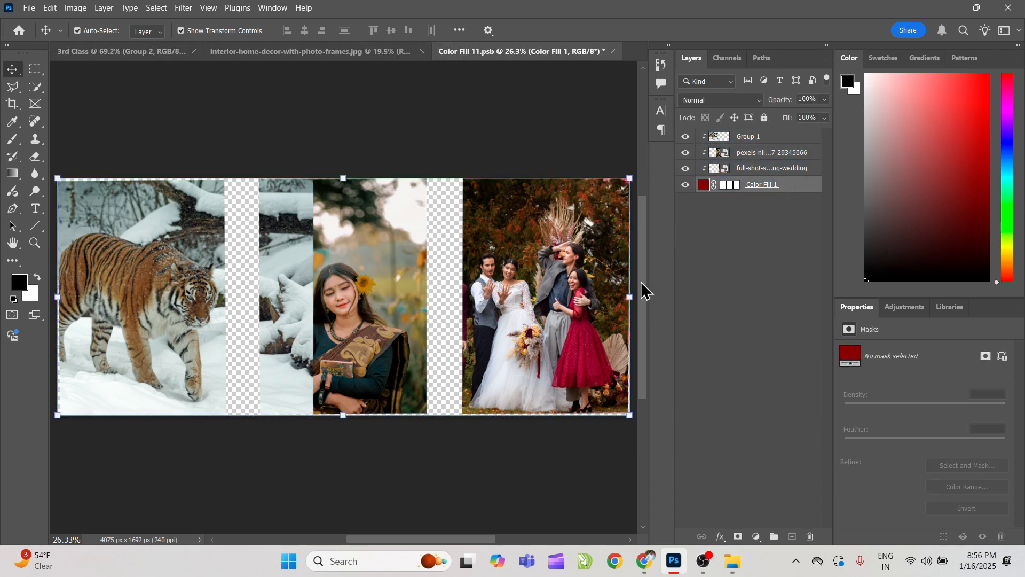
pyautogui.click(396, 153)
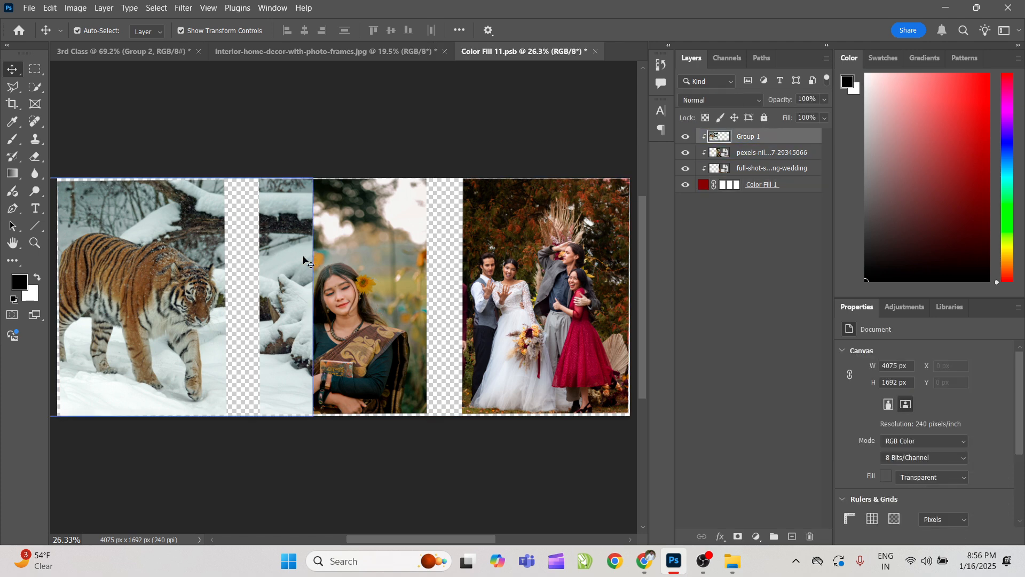
# Step: Marquee the snowy tiger strip over the sunflower portrait and delete it
pyautogui.moveTo(303, 260); pyautogui.dragTo(311, 311)
pyautogui.hotkey('ctrl', 'z')
pyautogui.press('m')
pyautogui.moveTo(248, 166); pyautogui.dragTo(379, 440)
pyautogui.press('Delete')
pyautogui.hotkey('ctrl', 'd')
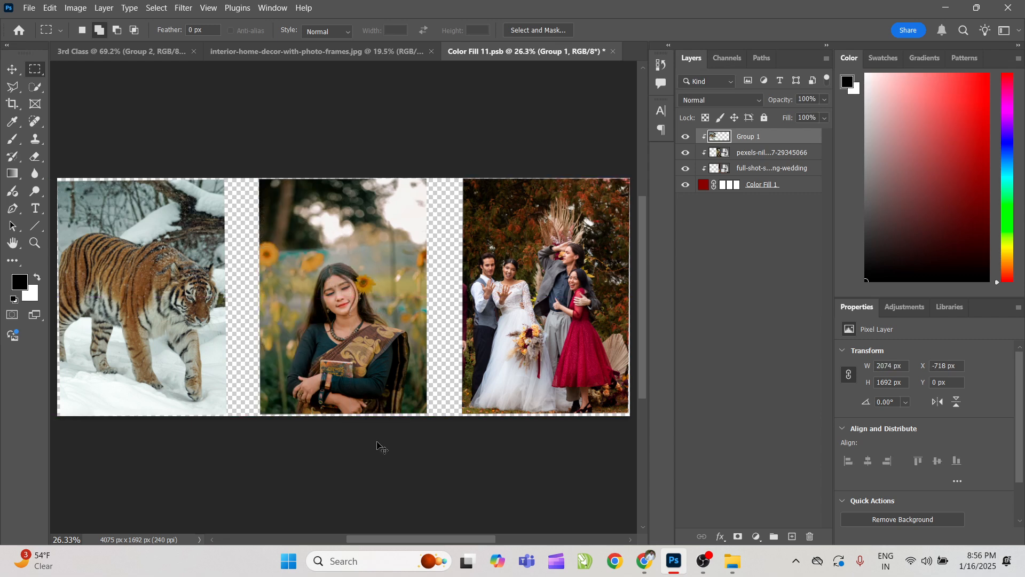
pyautogui.press('v')
pyautogui.moveTo(382, 268); pyautogui.dragTo(401, 377)
pyautogui.hotkey('ctrl', 'z')
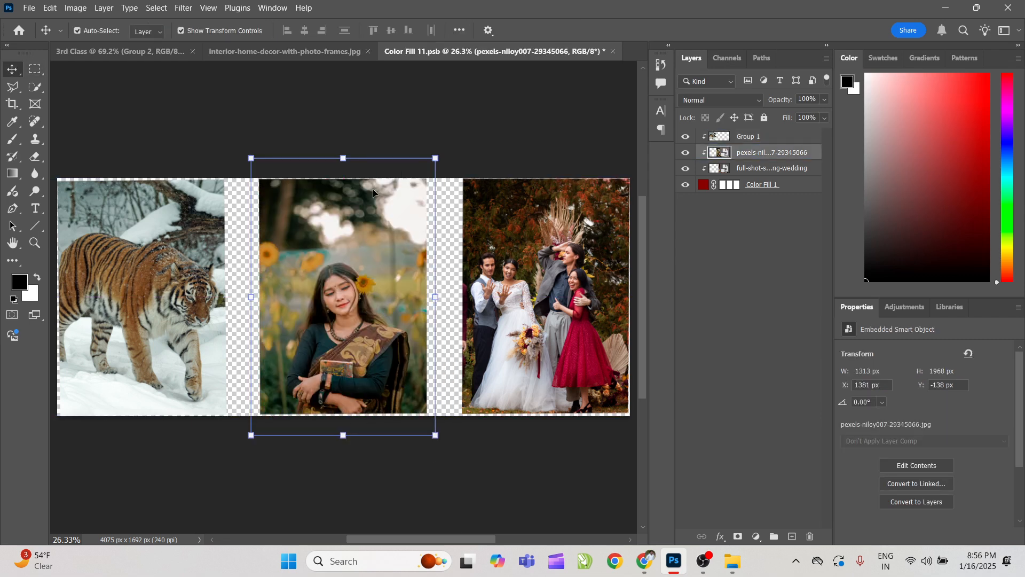
pyautogui.click(739, 220)
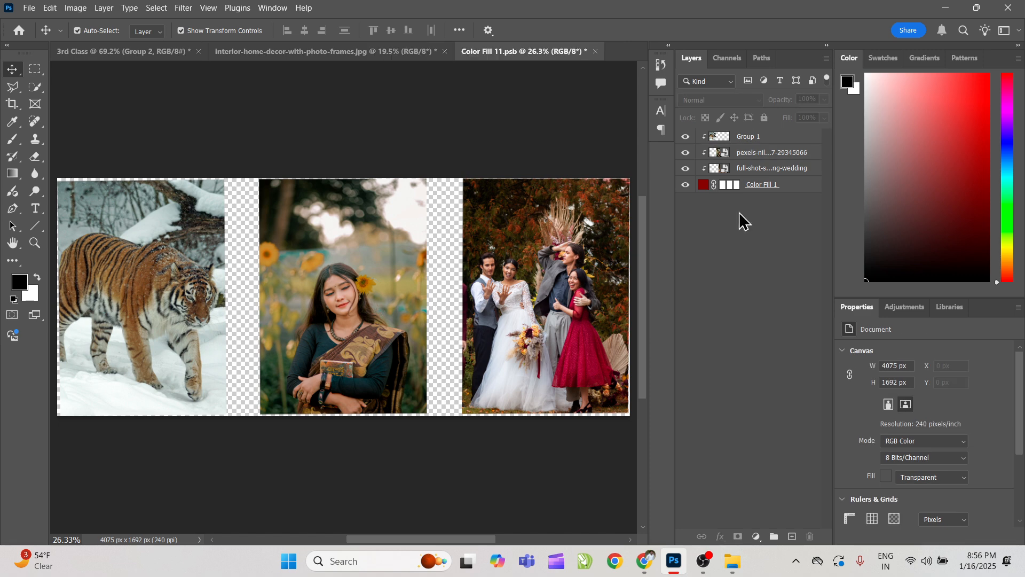
pyautogui.click(748, 136)
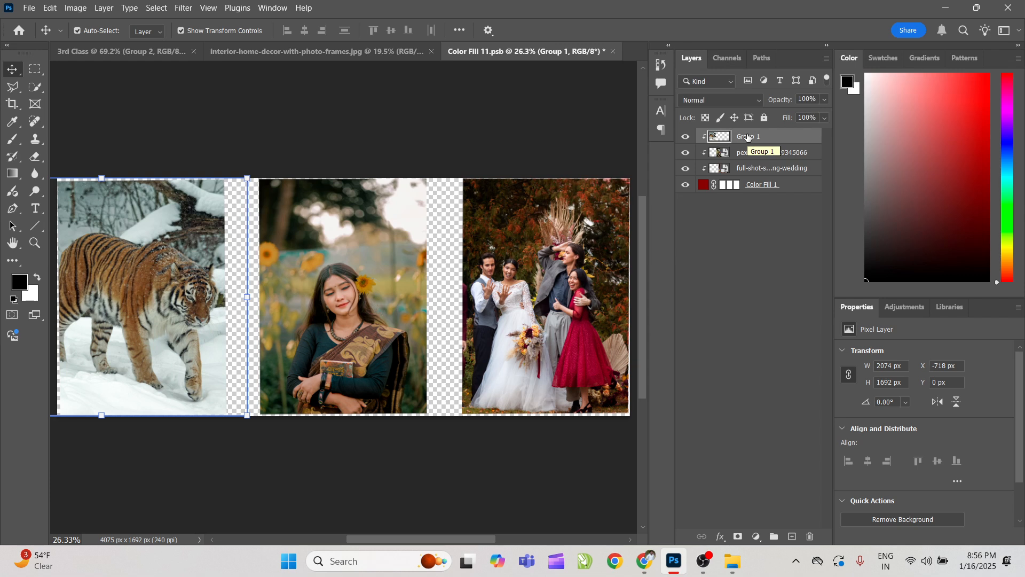
pyautogui.click(759, 154)
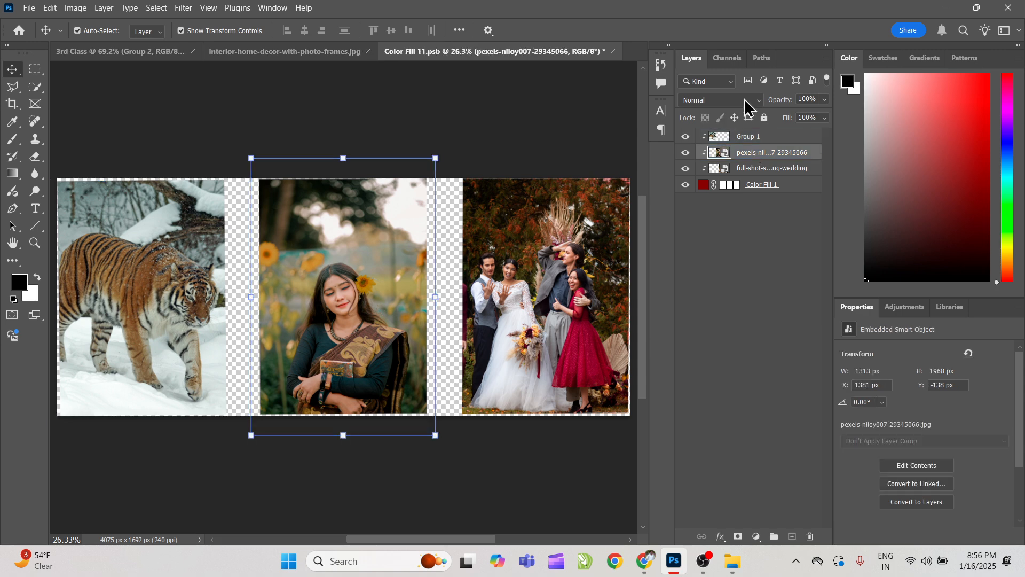
pyautogui.keyDown('ctrl'); pyautogui.click(571, 148); pyautogui.keyUp('ctrl')
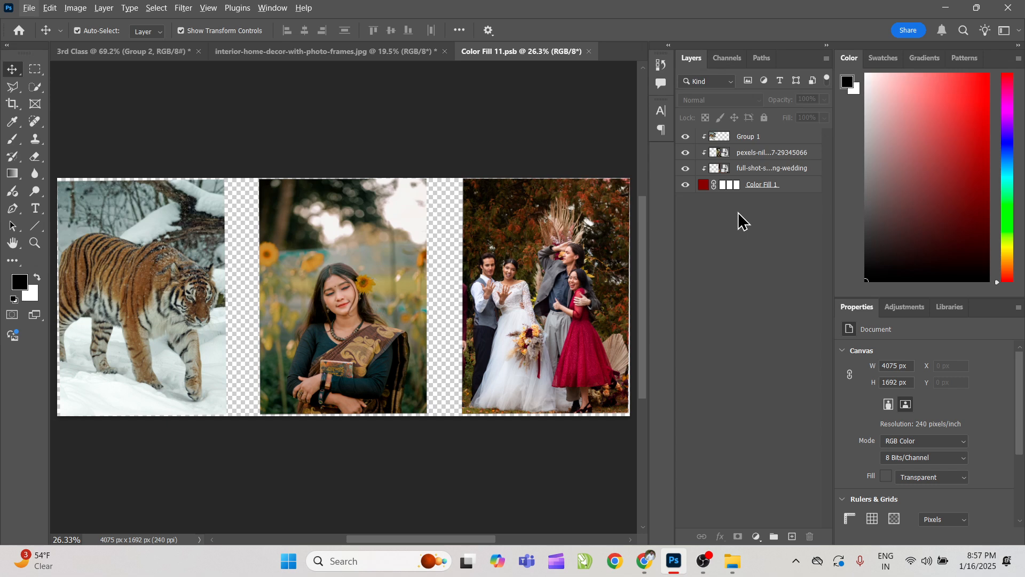
pyautogui.click(749, 137)
pyautogui.click(763, 184)
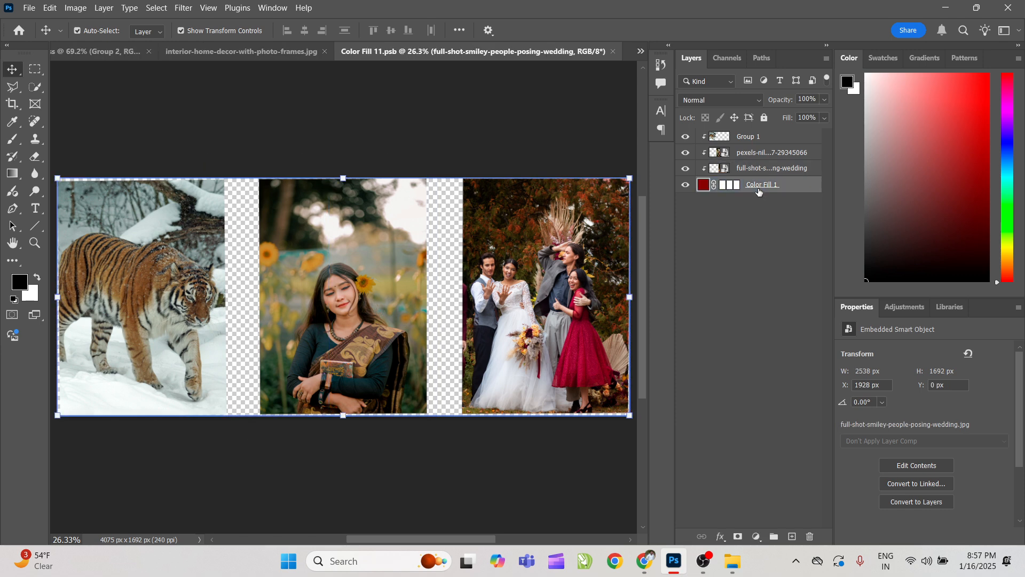
pyautogui.click(790, 169)
pyautogui.click(787, 153)
pyautogui.click(786, 137)
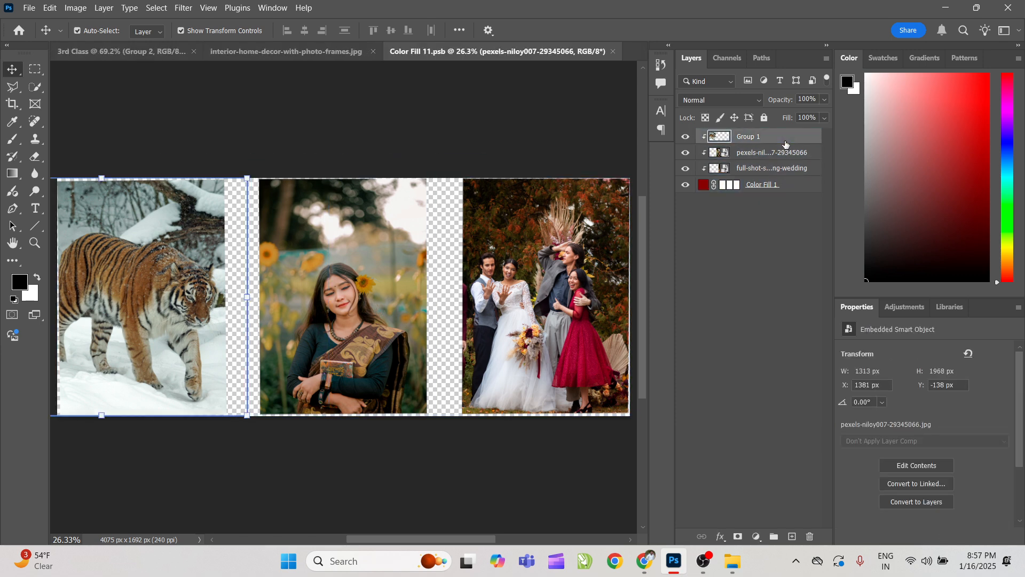
pyautogui.click(786, 169)
pyautogui.click(785, 184)
pyautogui.click(786, 170)
pyautogui.click(787, 153)
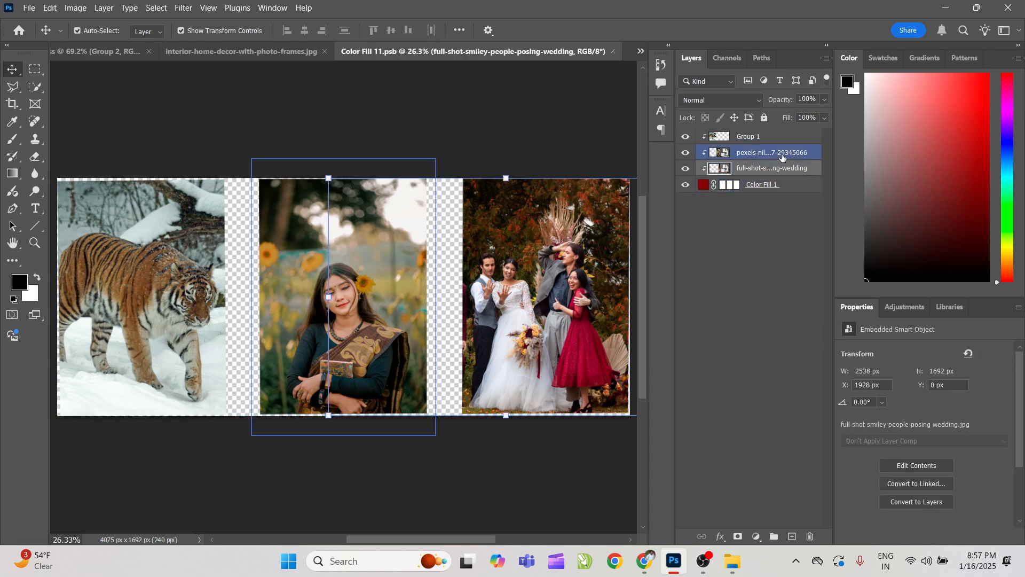
pyautogui.click(544, 133)
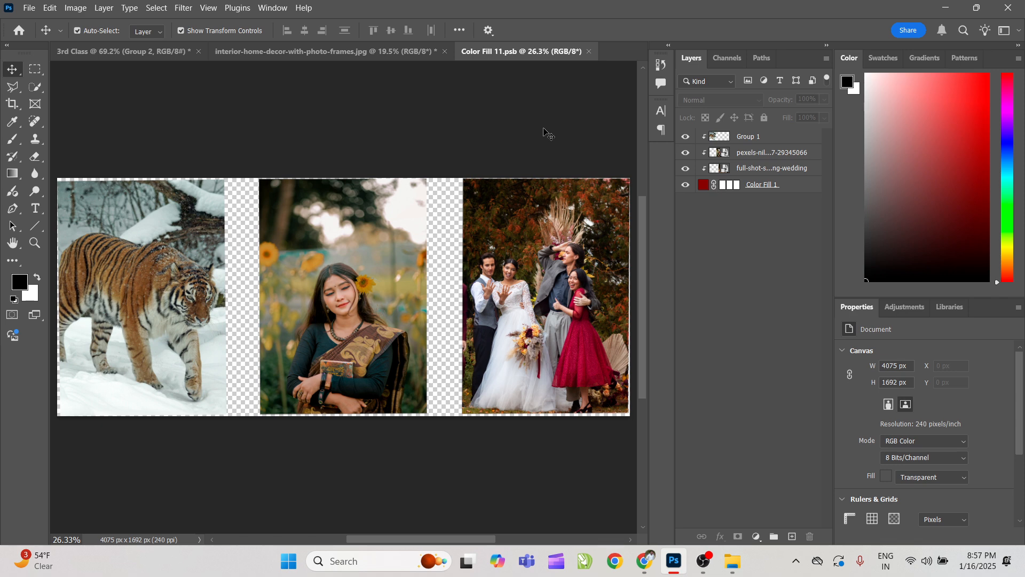
# Step: Save the collage and view it in the room mockup, selecting the framed photos layer
pyautogui.click(331, 51)
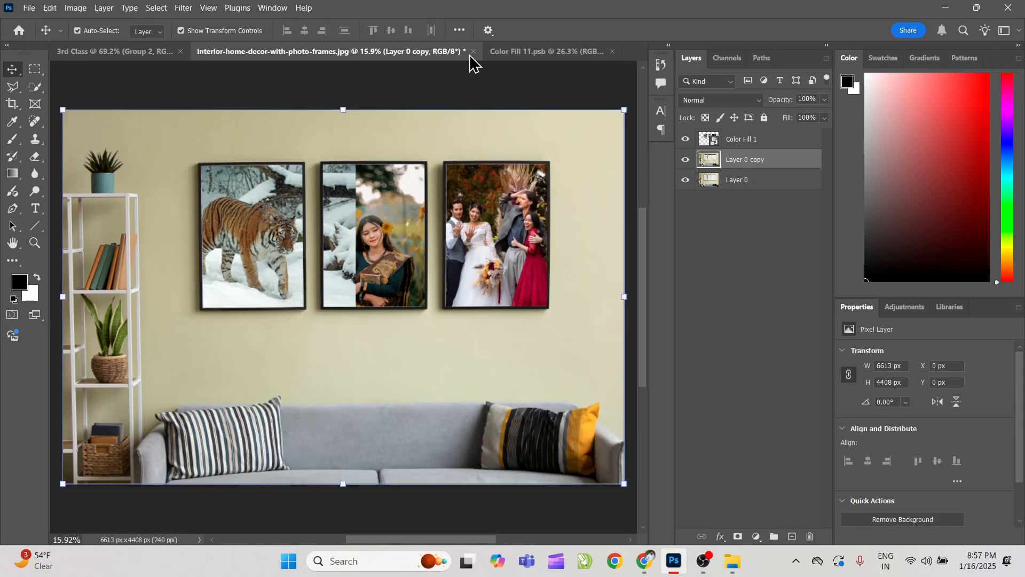
pyautogui.click(532, 57)
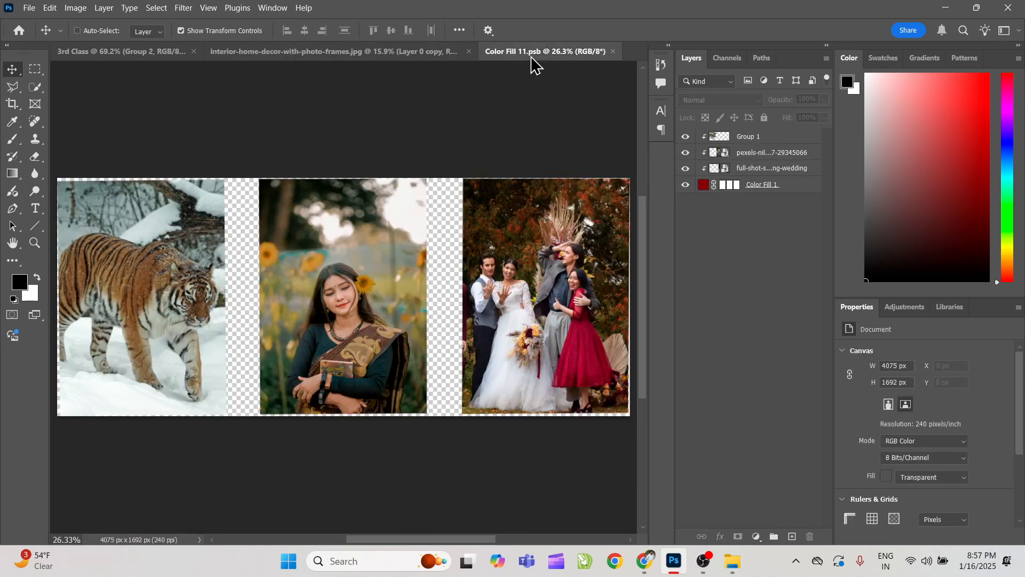
pyautogui.click(336, 52)
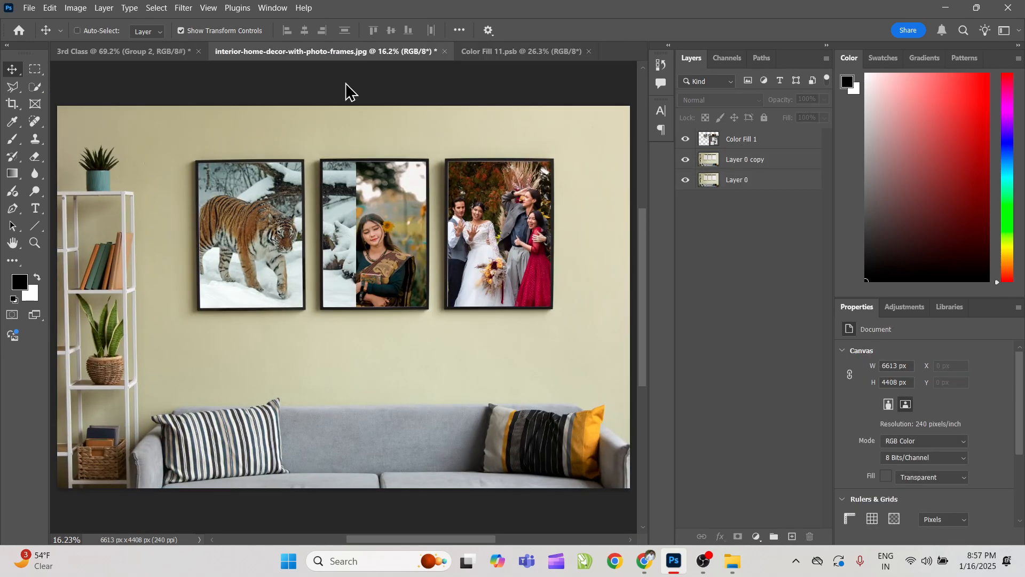
pyautogui.hotkey('ctrl', 's')
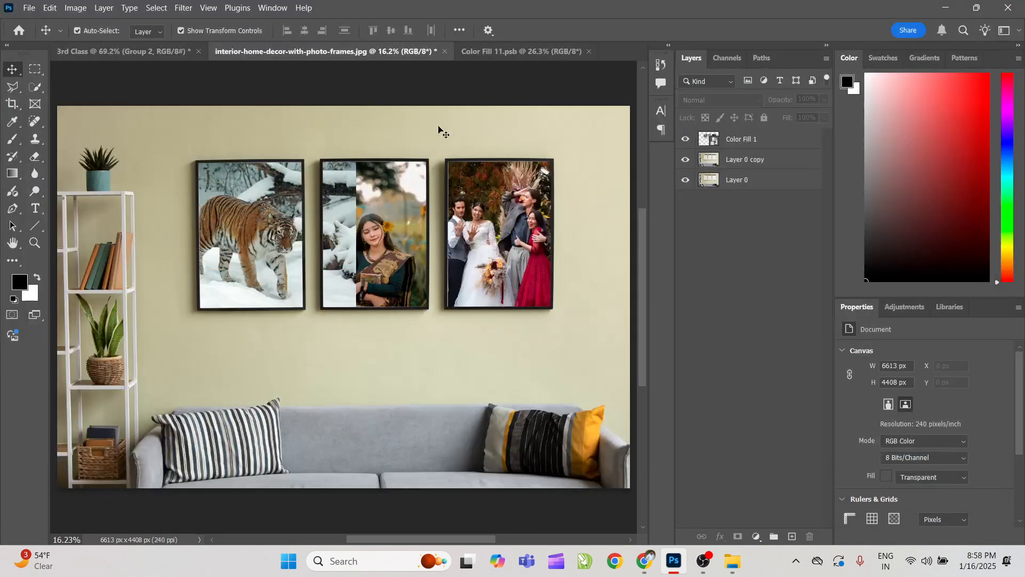
pyautogui.click(274, 255)
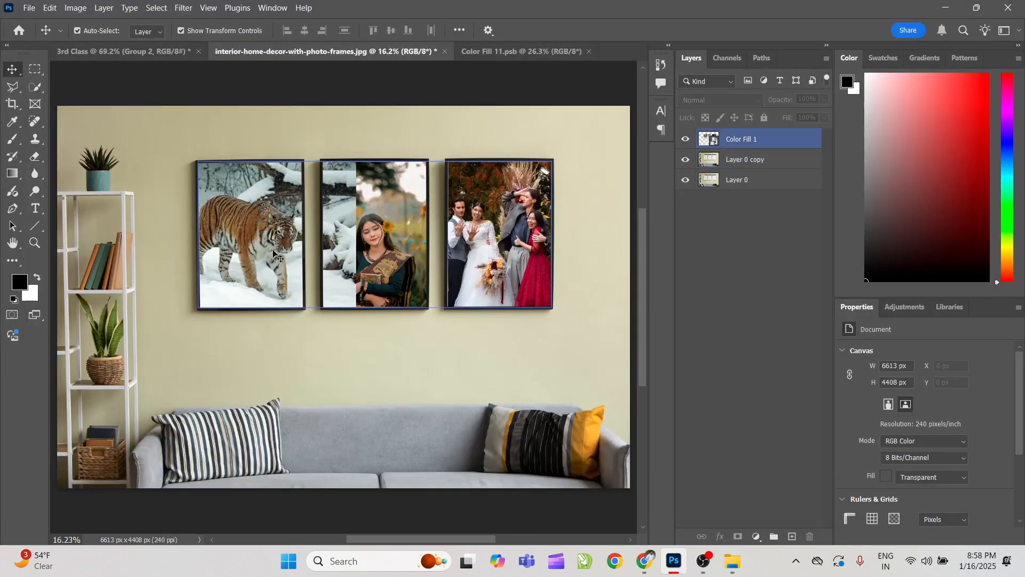
# Step: Test-shift the Group 1 tiger photo and undo, then return to the mockup and cancel Save As
pyautogui.click(506, 52)
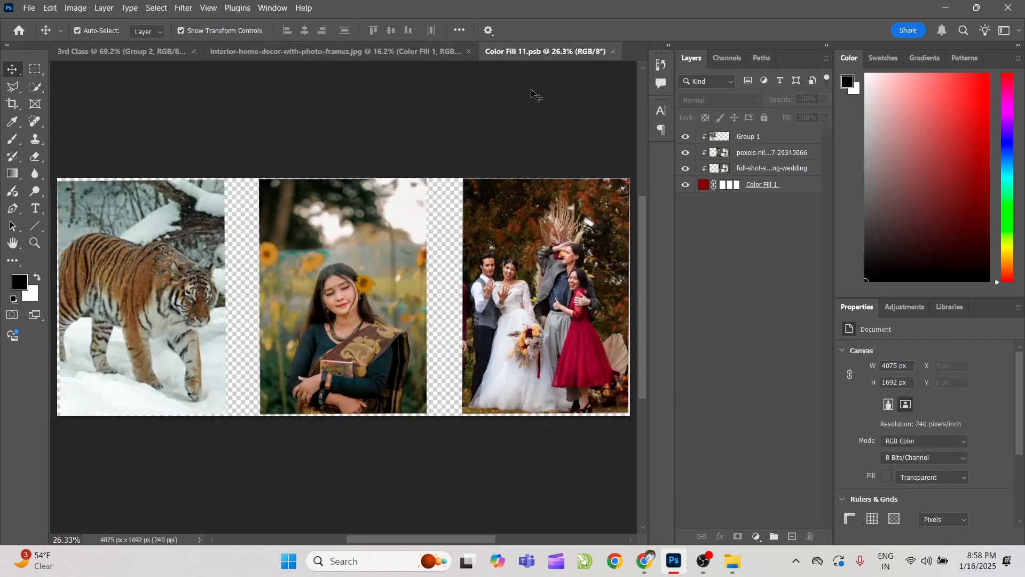
pyautogui.click(770, 133)
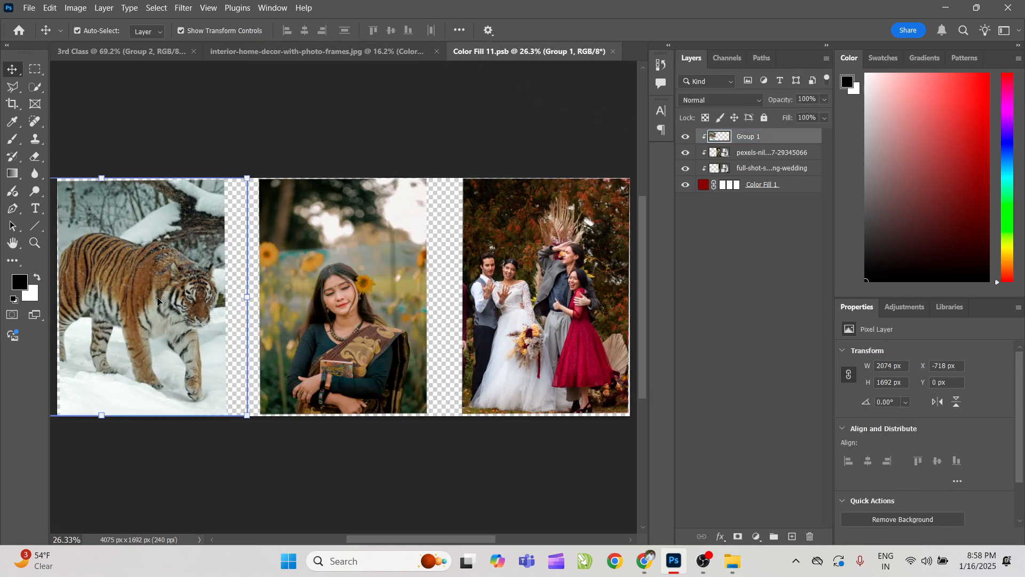
pyautogui.moveTo(166, 284); pyautogui.dragTo(196, 317)
pyautogui.hotkey('ctrl', 'z')
pyautogui.click(383, 50)
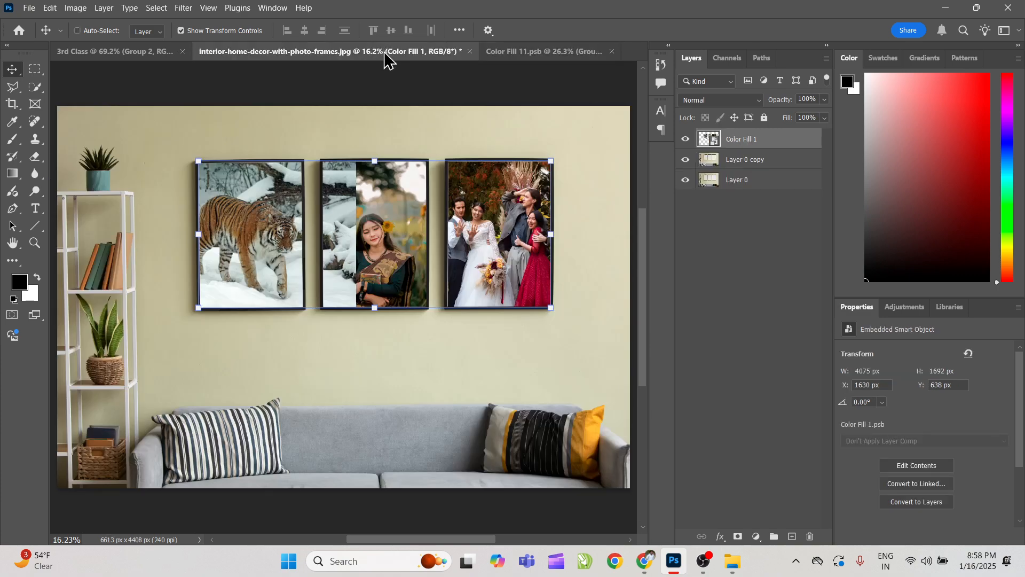
pyautogui.hotkey('ctrl', 's')
pyautogui.press('Escape')
# Step: In Color Fill 11.psb, undo the grouping and marquee the canvas area right of the tiger
pyautogui.click(545, 49)
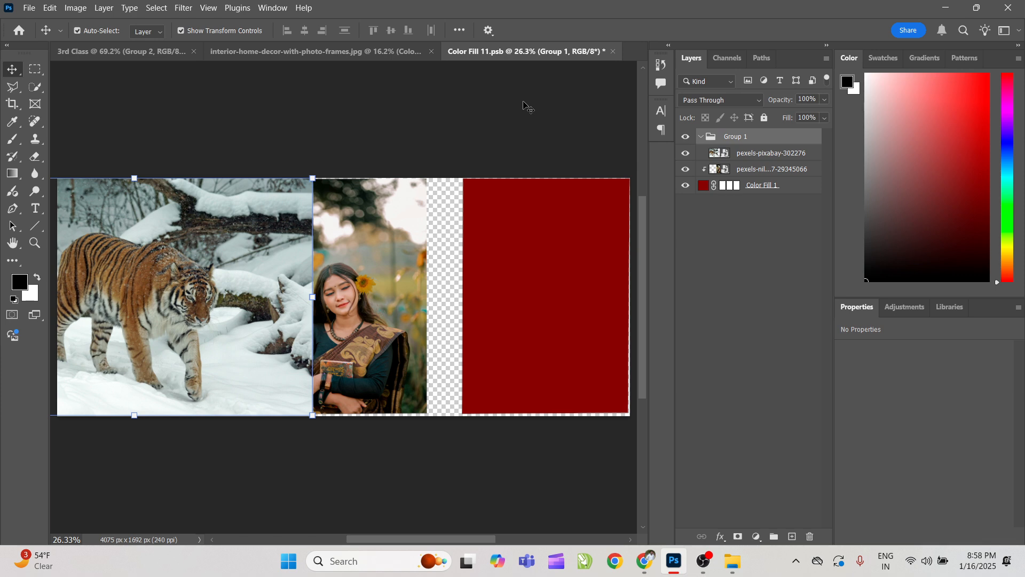
pyautogui.hotkey('ctrl', 'z')
pyautogui.hotkey('ctrl', 'z')
pyautogui.click(510, 147)
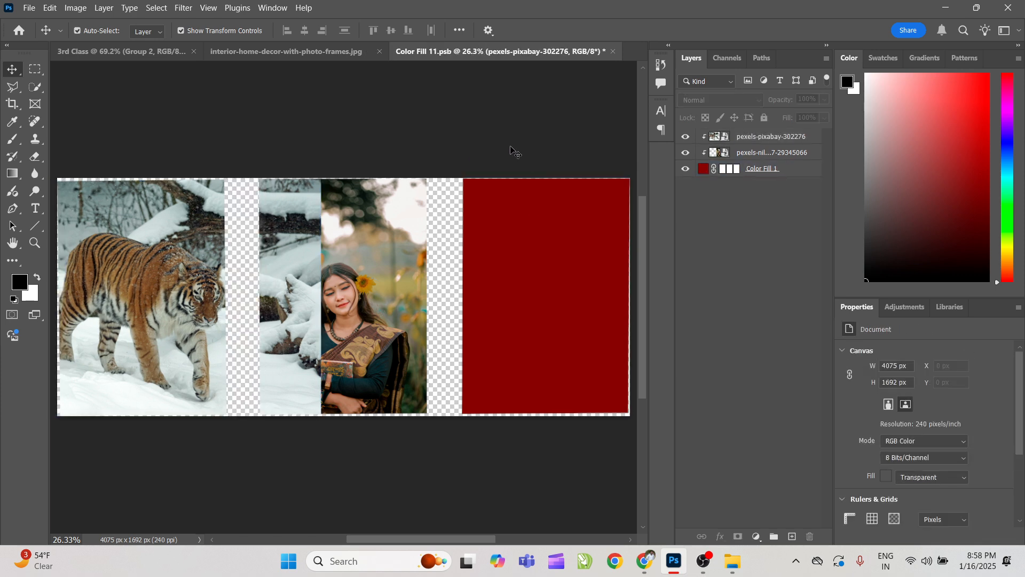
pyautogui.press('m')
pyautogui.moveTo(250, 170); pyautogui.dragTo(449, 424)
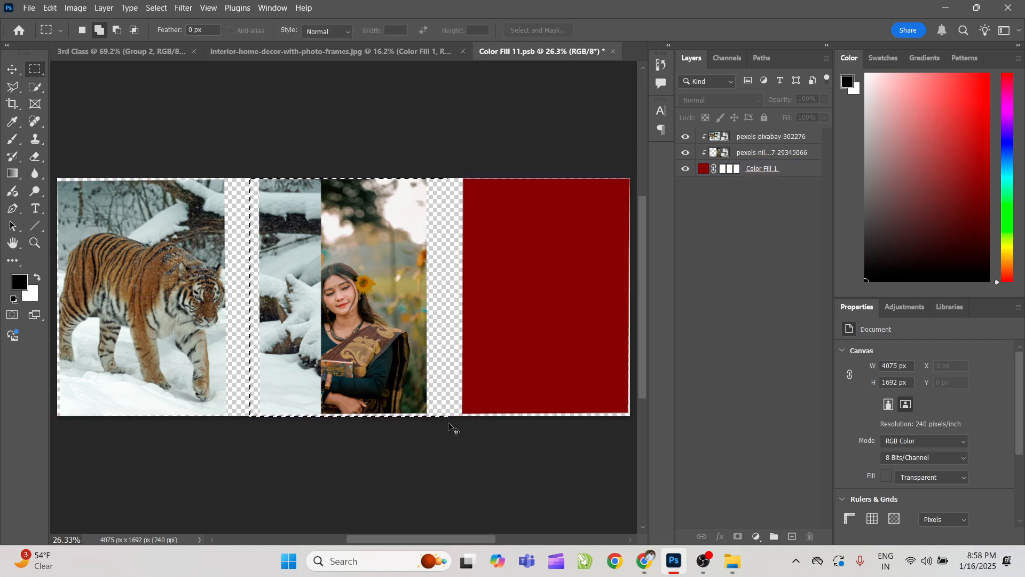
# Step: Group and merge the tiger layer, delete its pixels in the selection, save, and view the mockup
pyautogui.click(748, 137)
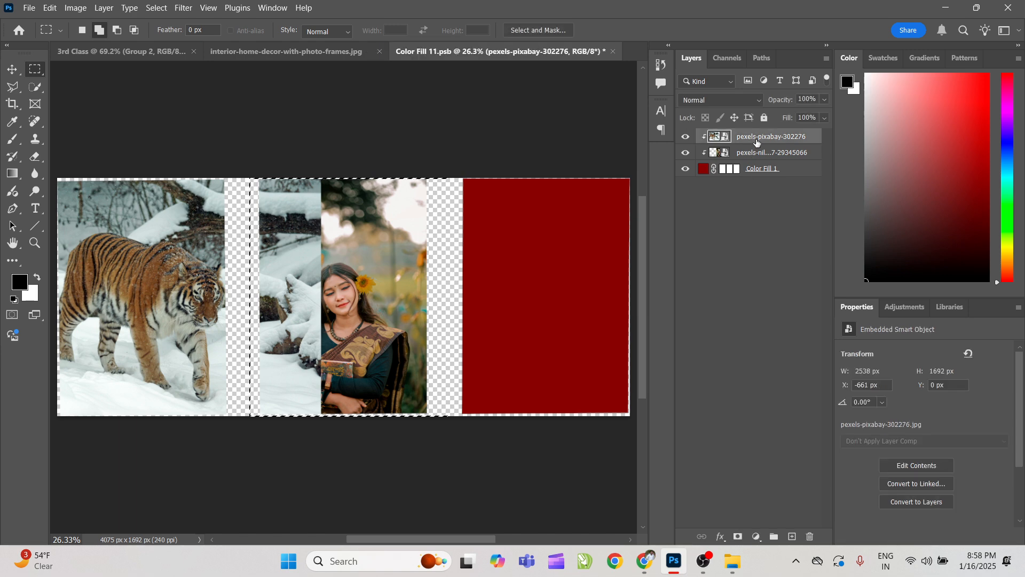
pyautogui.hotkey('ctrl', 'g')
pyautogui.hotkey('ctrl', 'e')
pyautogui.press('Delete')
pyautogui.hotkey('ctrl', 'd')
pyautogui.hotkey('ctrl', 's')
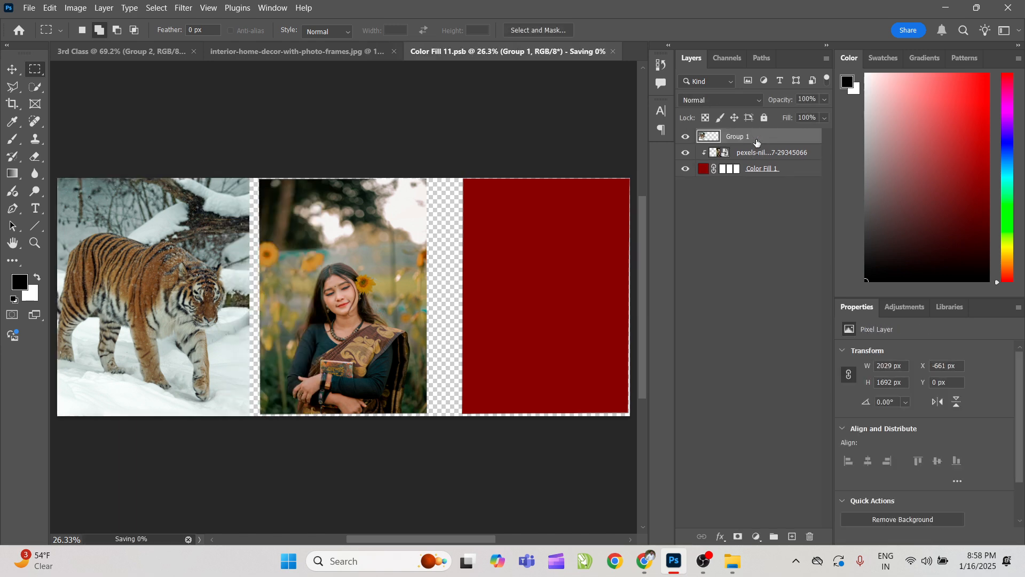
pyautogui.press('v')
pyautogui.click(233, 54)
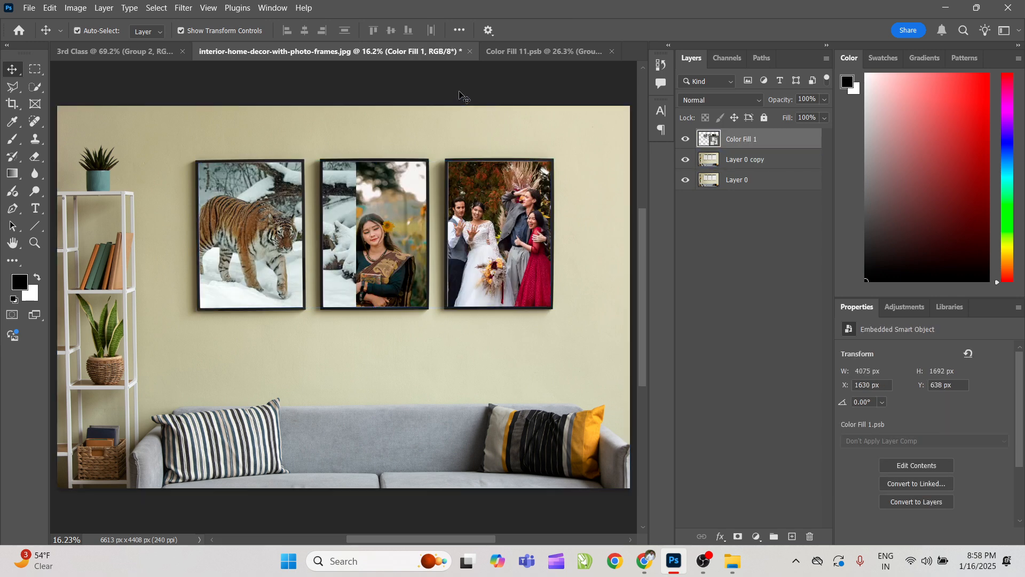
pyautogui.click(520, 52)
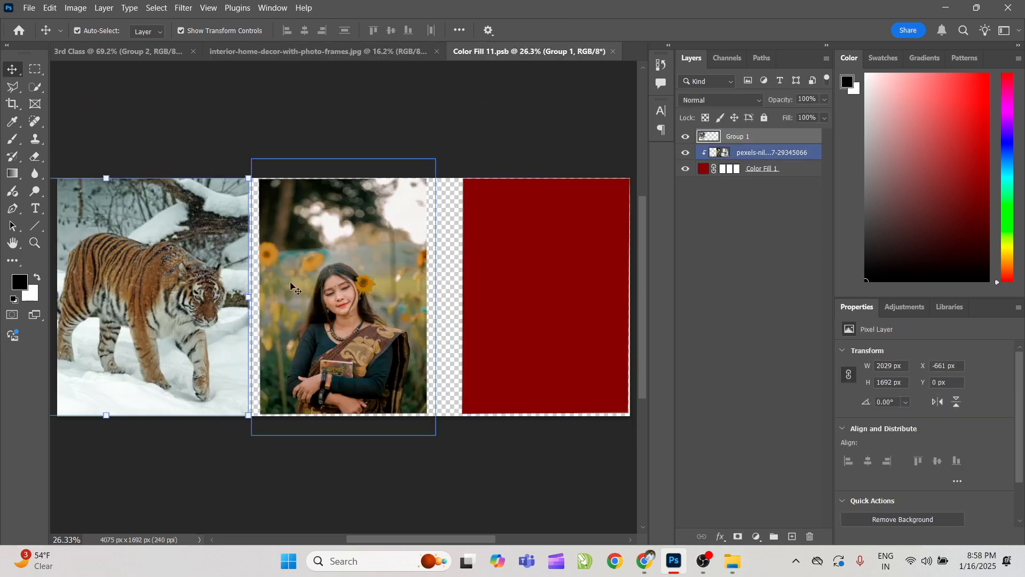
pyautogui.scroll(3, 299, 288)
pyautogui.scroll(-3, 365, 290)
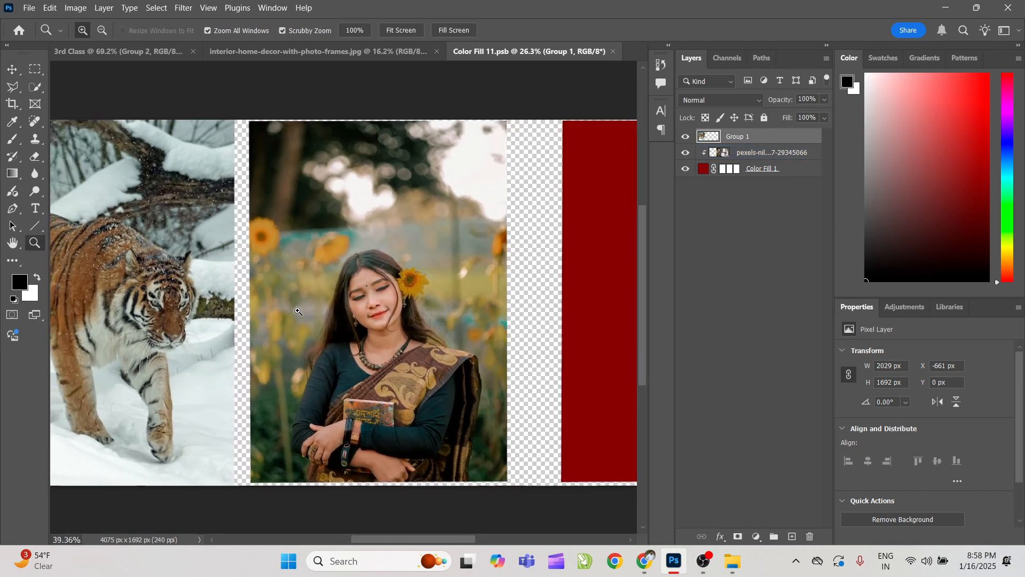
pyautogui.moveTo(422, 259)
pyautogui.mouseDown()
pyautogui.moveTo(294, 300)
pyautogui.moveTo(421, 260)
pyautogui.moveTo(430, 248)
pyautogui.mouseUp()
pyautogui.scroll(-3, 430, 248)
pyautogui.scroll(2, 481, 253)
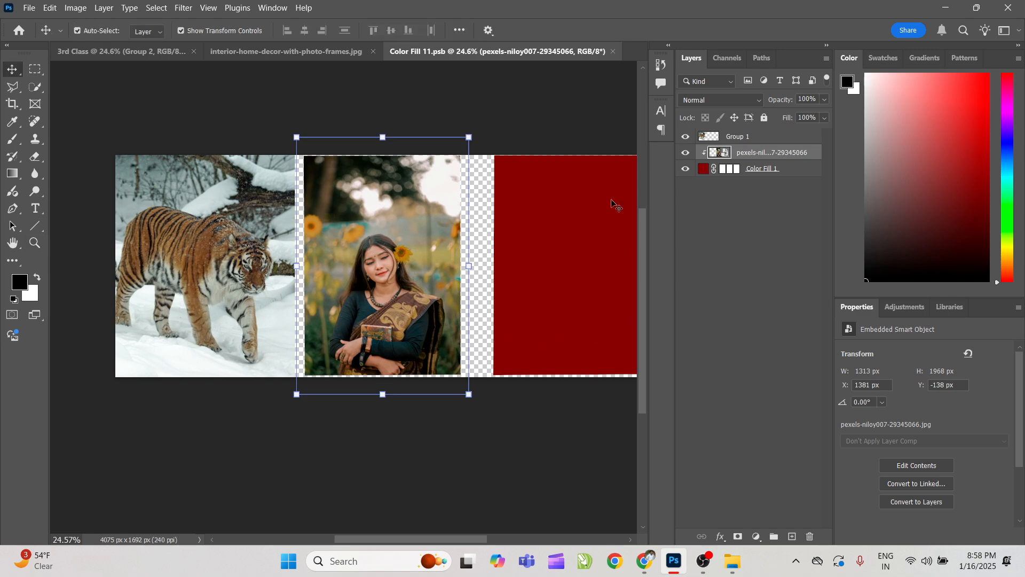
pyautogui.click(725, 133)
pyautogui.click(740, 170)
pyautogui.click(741, 153)
pyautogui.click(741, 170)
pyautogui.click(740, 154)
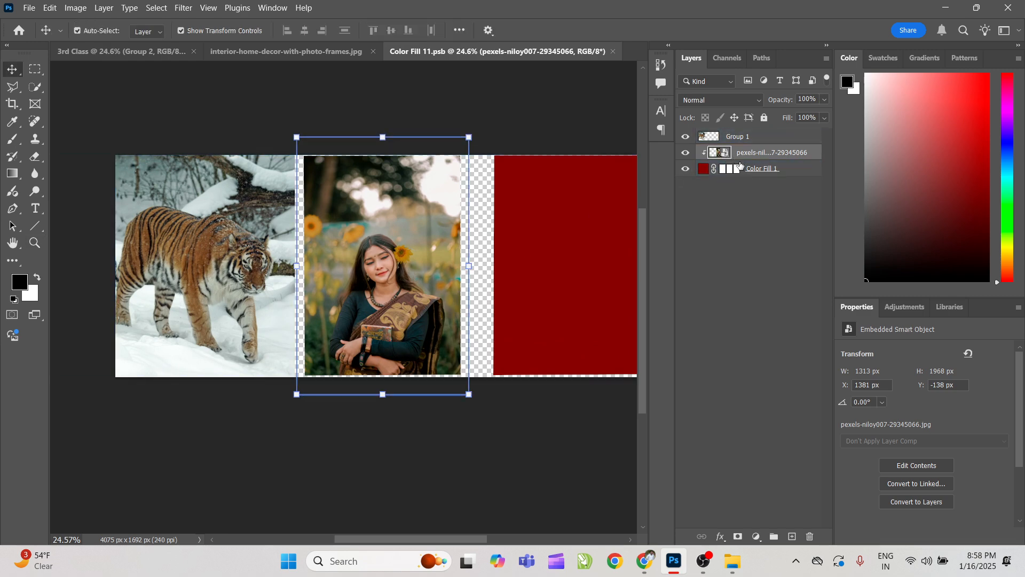
pyautogui.click(740, 171)
pyautogui.click(741, 154)
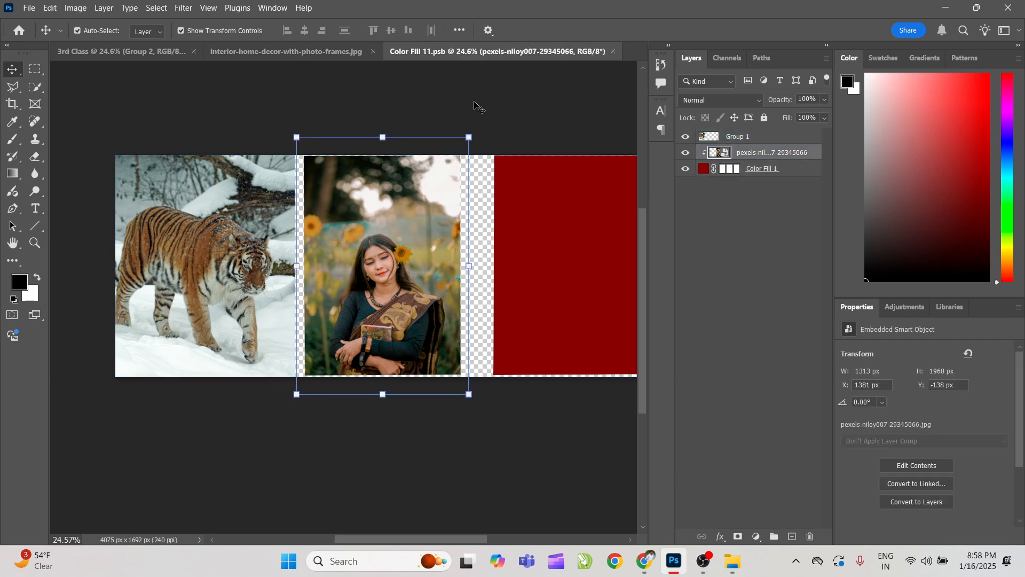
pyautogui.click(305, 55)
# Step: Zoom the mockup and marquee around the three frames, cancelling Save As and deselecting
pyautogui.press('z')
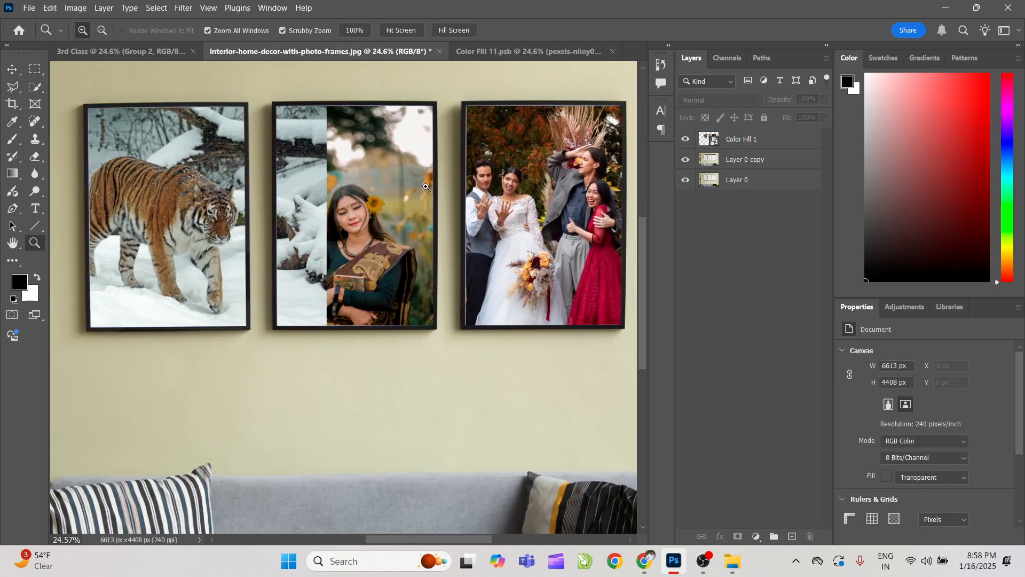
pyautogui.moveTo(436, 176)
pyautogui.mouseDown()
pyautogui.moveTo(412, 194)
pyautogui.moveTo(438, 195)
pyautogui.mouseUp()
pyautogui.press('v')
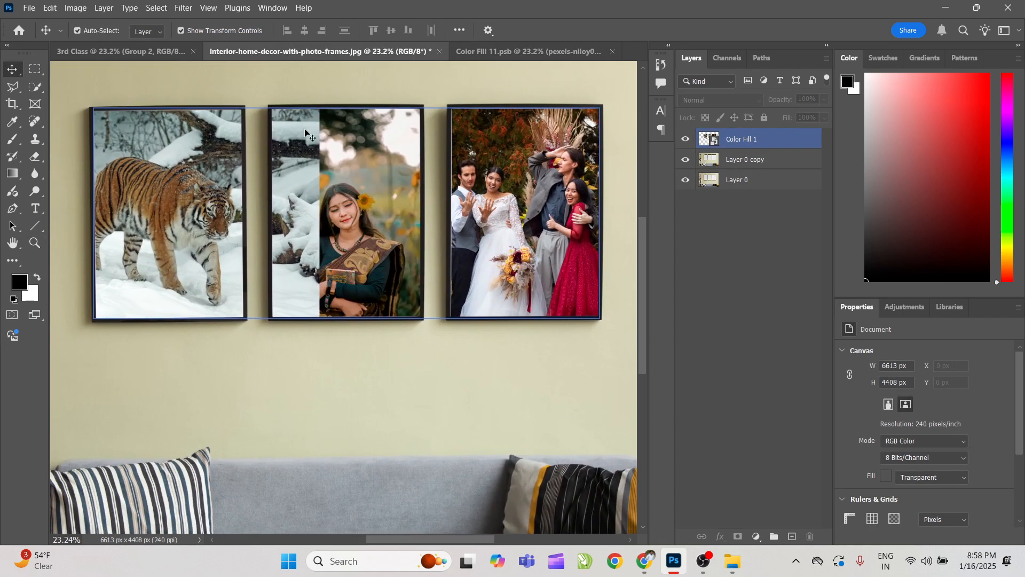
pyautogui.click(395, 110)
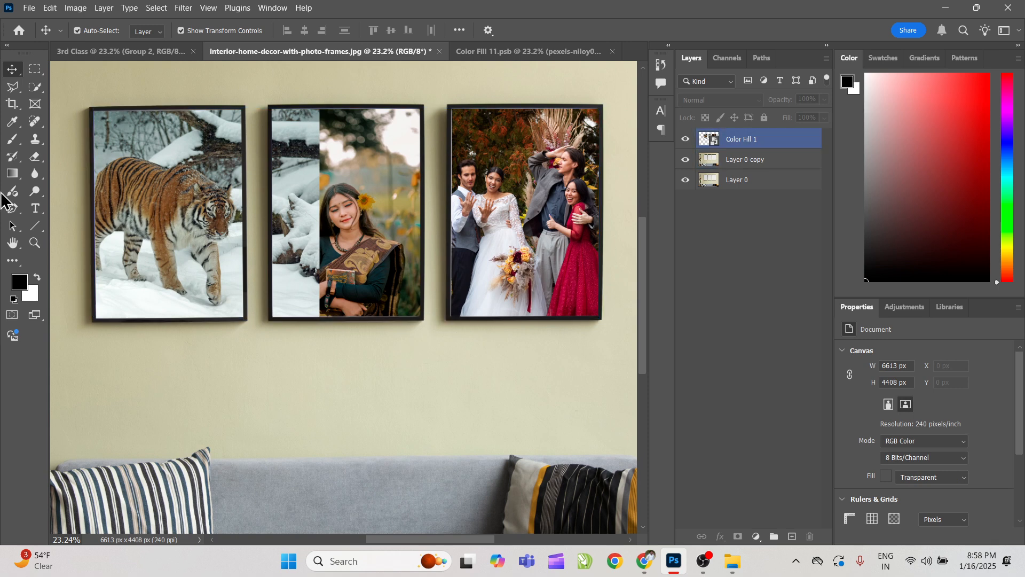
pyautogui.press('m')
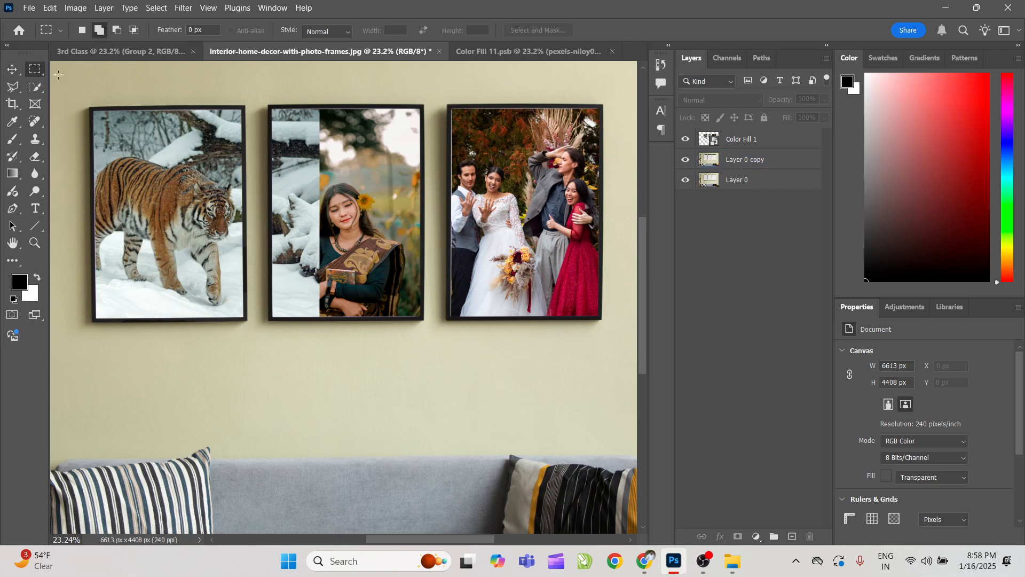
pyautogui.moveTo(79, 95); pyautogui.dragTo(612, 337)
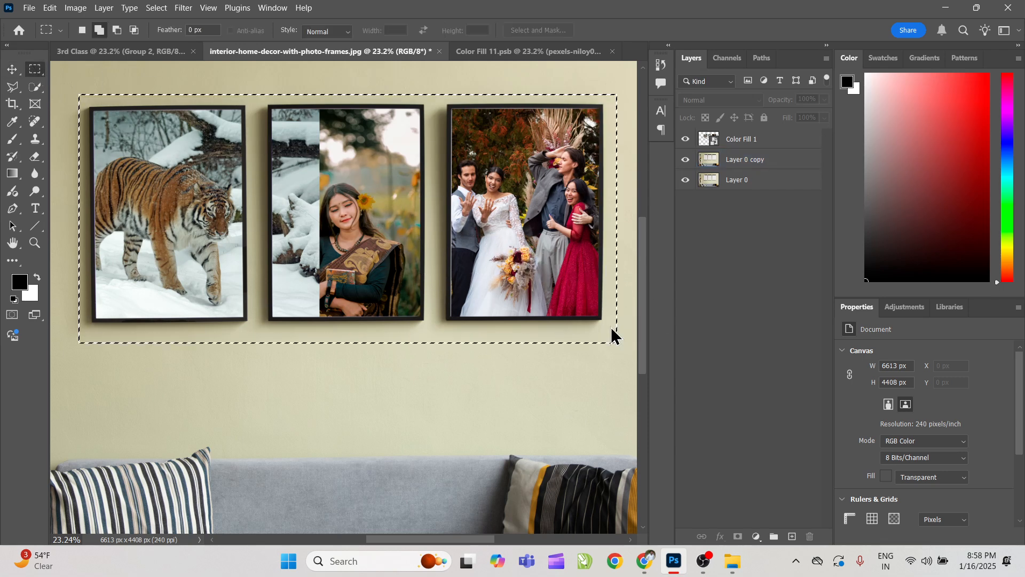
pyautogui.hotkey('ctrl', 'shift', 's')
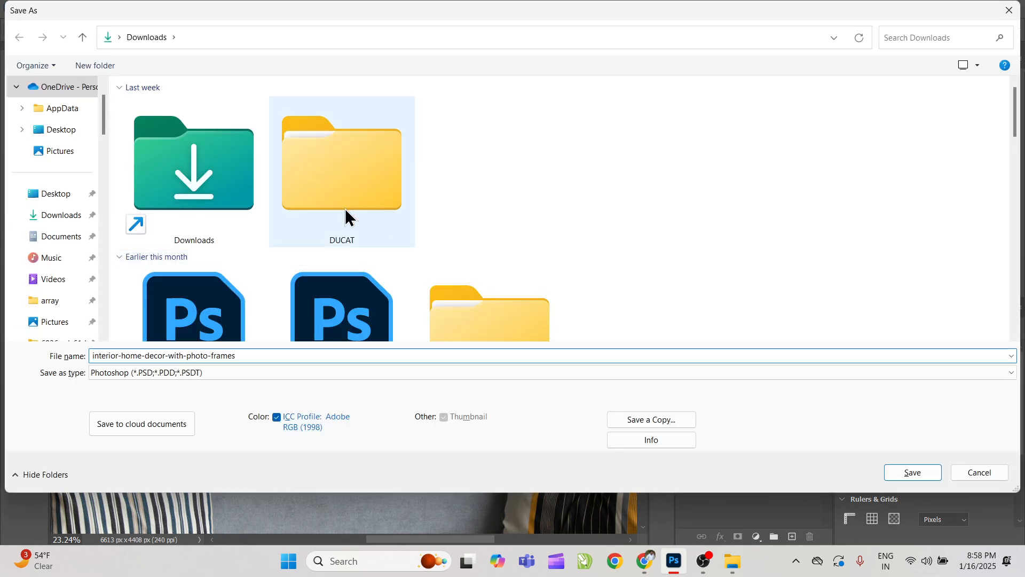
pyautogui.press('Escape')
pyautogui.hotkey('ctrl', 'd')
# Step: Test-move the framed photos layer, undo it, and close the room mockup
pyautogui.press('v')
pyautogui.click(371, 230)
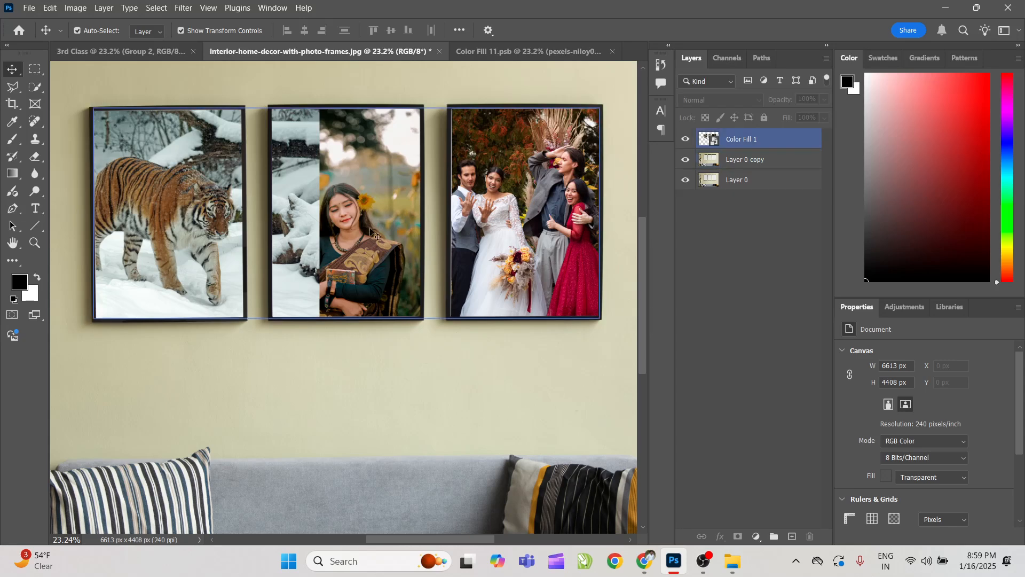
pyautogui.click(263, 204)
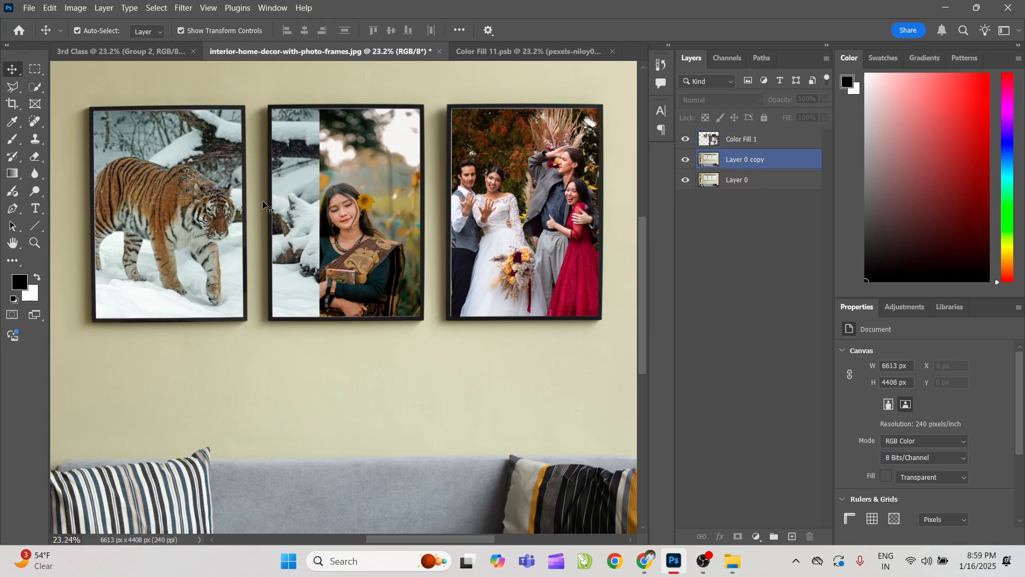
pyautogui.moveTo(342, 186); pyautogui.dragTo(350, 240)
pyautogui.hotkey('ctrl', 'z')
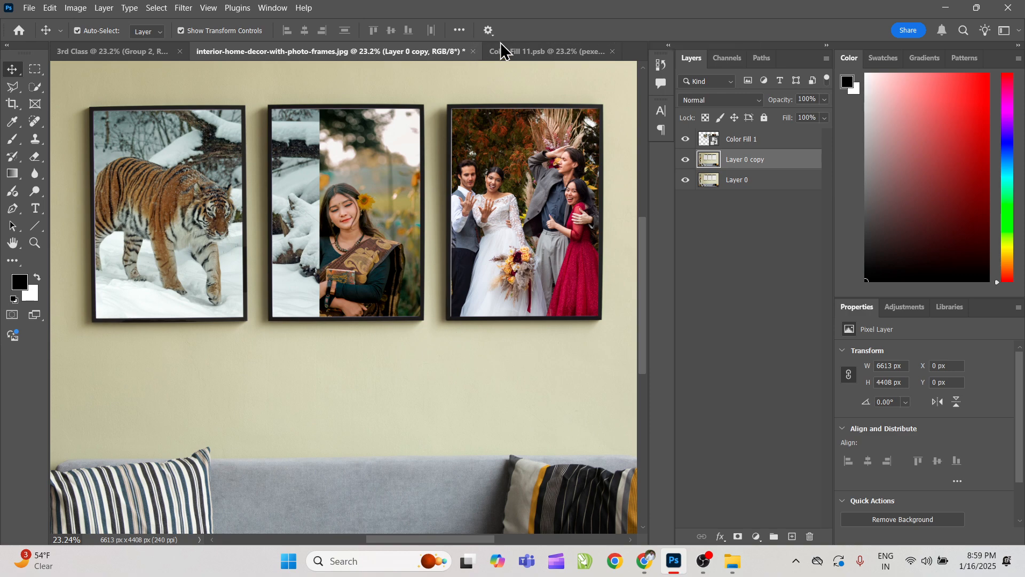
pyautogui.click(472, 51)
# Step: Discard the mockup's changes, close Color Fill 11.psb, and reset panels to MY New WorkSpace
pyautogui.click(532, 217)
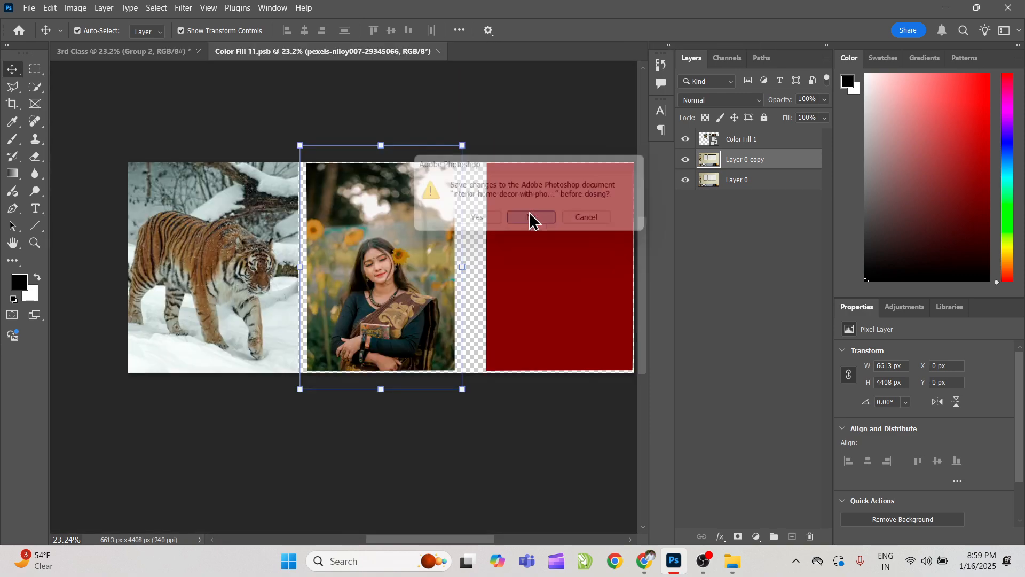
pyautogui.click(439, 52)
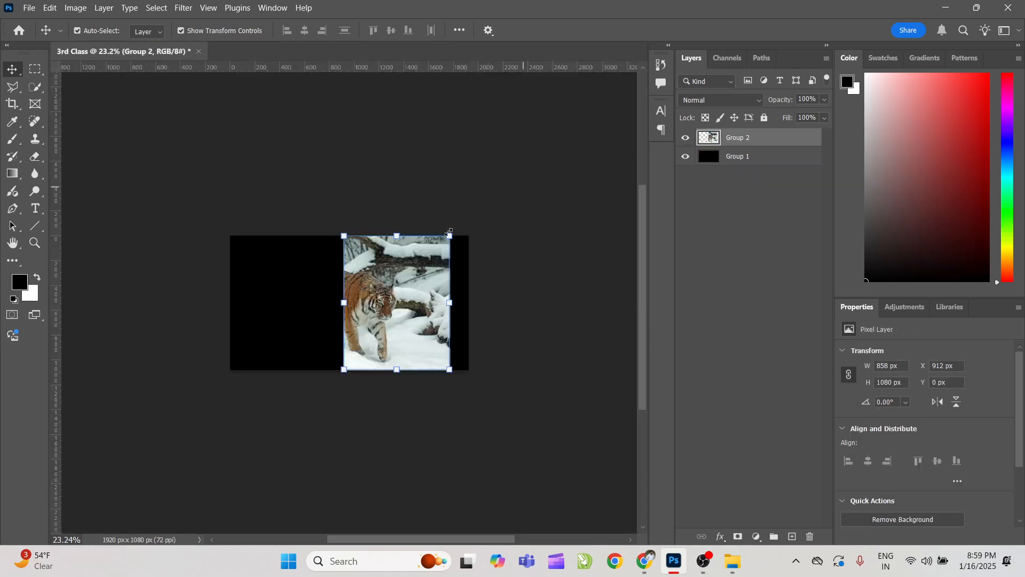
pyautogui.click(273, 9)
pyautogui.moveTo(331, 23)
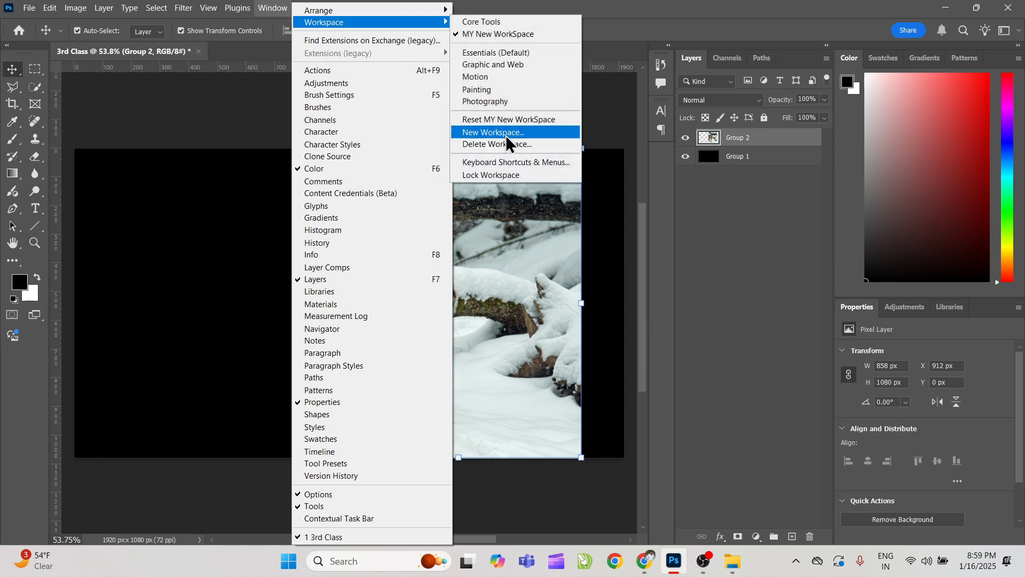
pyautogui.click(510, 120)
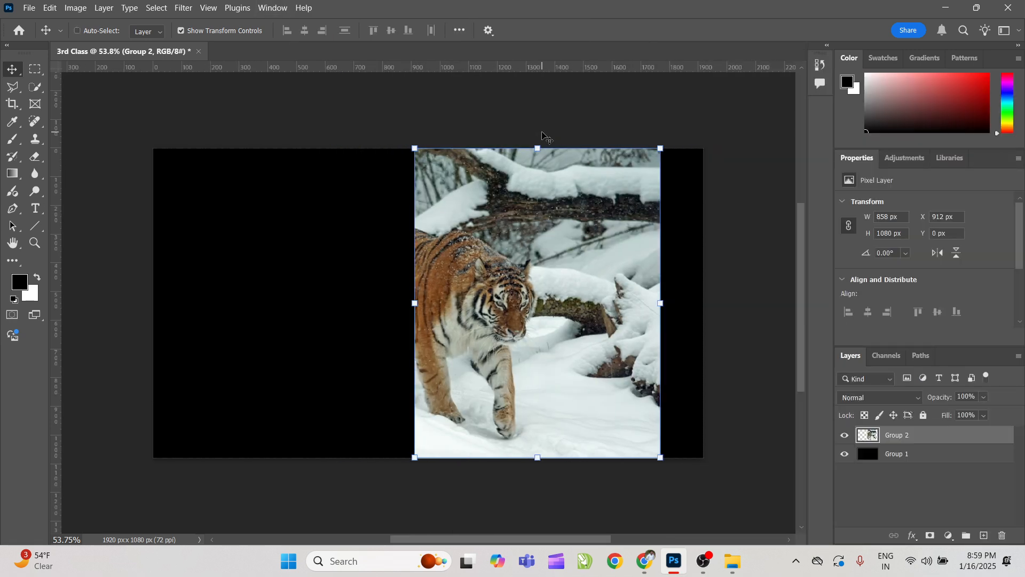
# Step: Fit the 3rd Class canvas in view and delete the tiger Group 2 layer
pyautogui.hotkey('ctrl', '0')
pyautogui.keyDown('ctrl'); pyautogui.click(326, 201); pyautogui.keyUp('ctrl')
pyautogui.keyDown('ctrl'); pyautogui.click(520, 183); pyautogui.keyUp('ctrl')
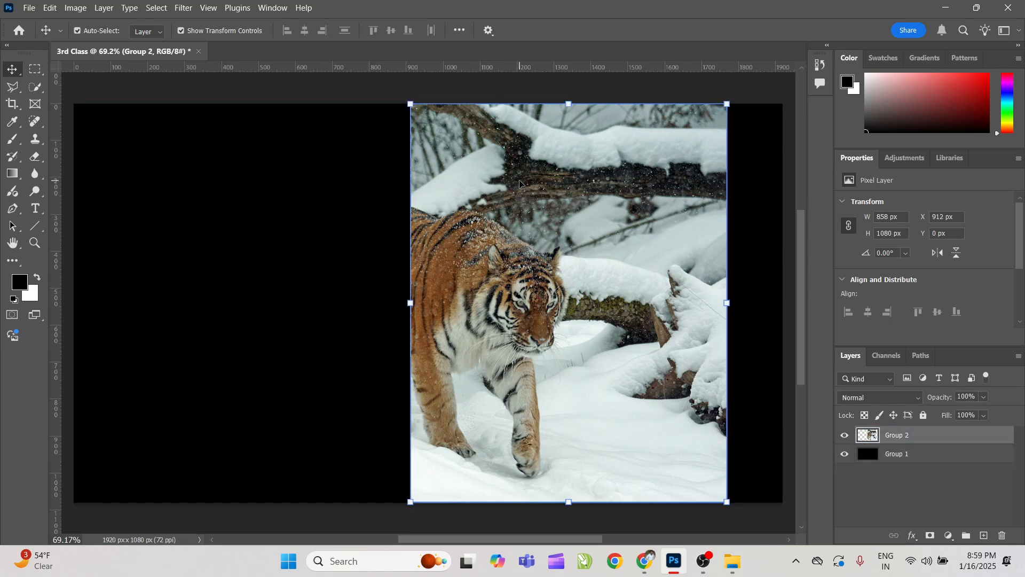
pyautogui.press('Delete')
pyautogui.hotkey('ctrl', 't')
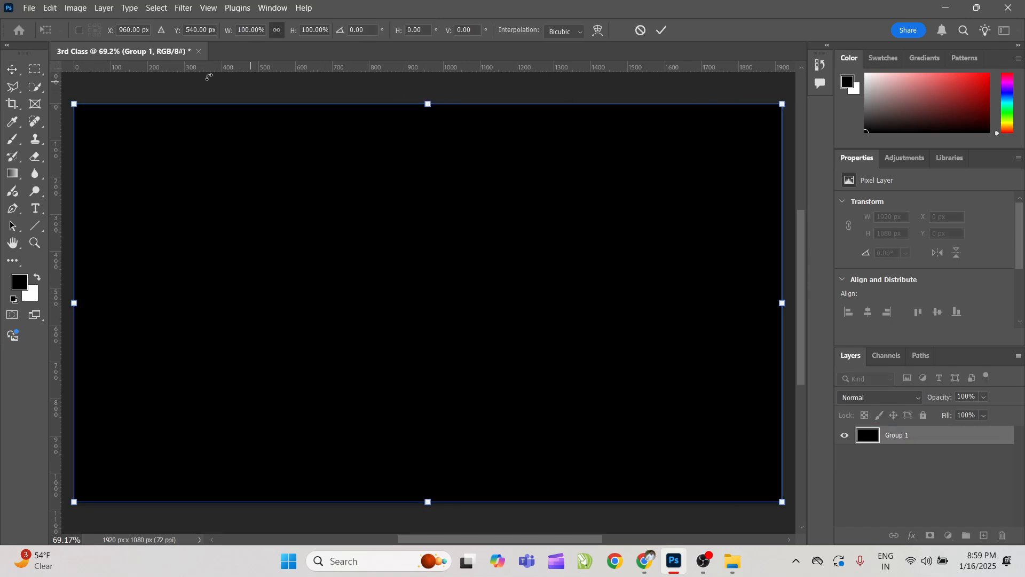
pyautogui.click(13, 73)
pyautogui.press('super+shift+s')
pyautogui.moveTo(2, 2); pyautogui.dragTo(510, 44)
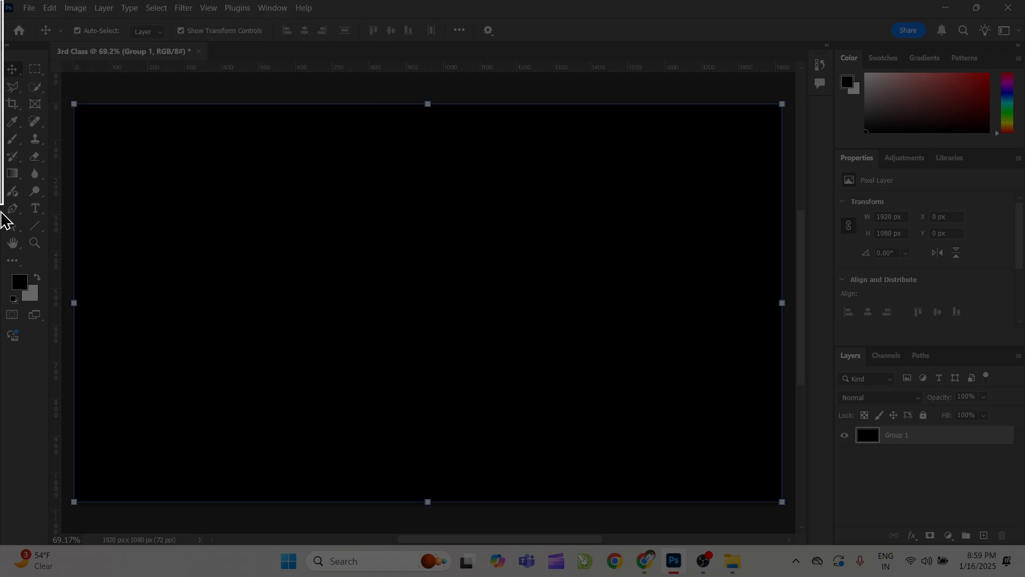
pyautogui.moveTo(2, 1); pyautogui.dragTo(54, 337)
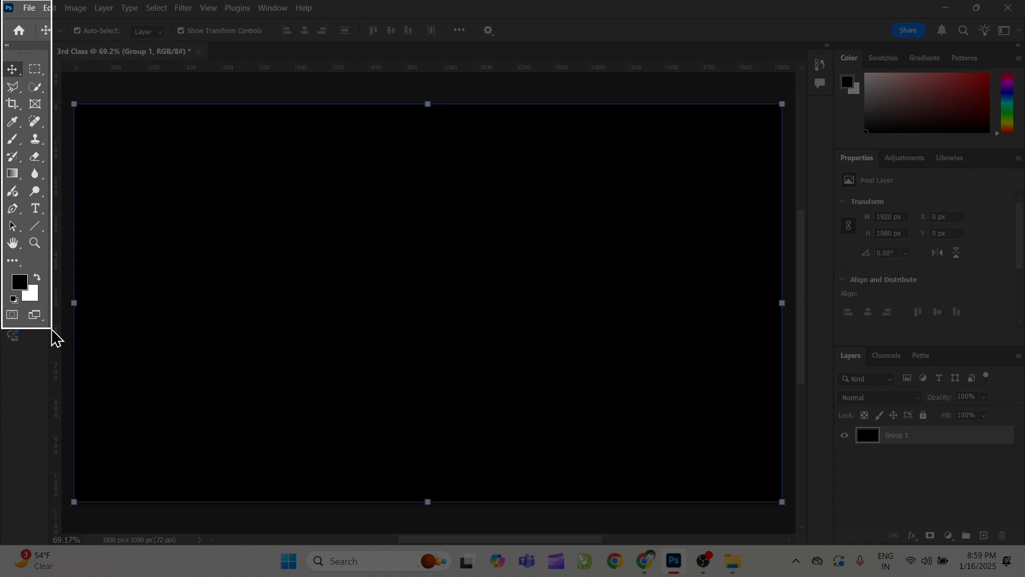
pyautogui.moveTo(52, 331); pyautogui.dragTo(52, 331)
pyautogui.click(91, 83)
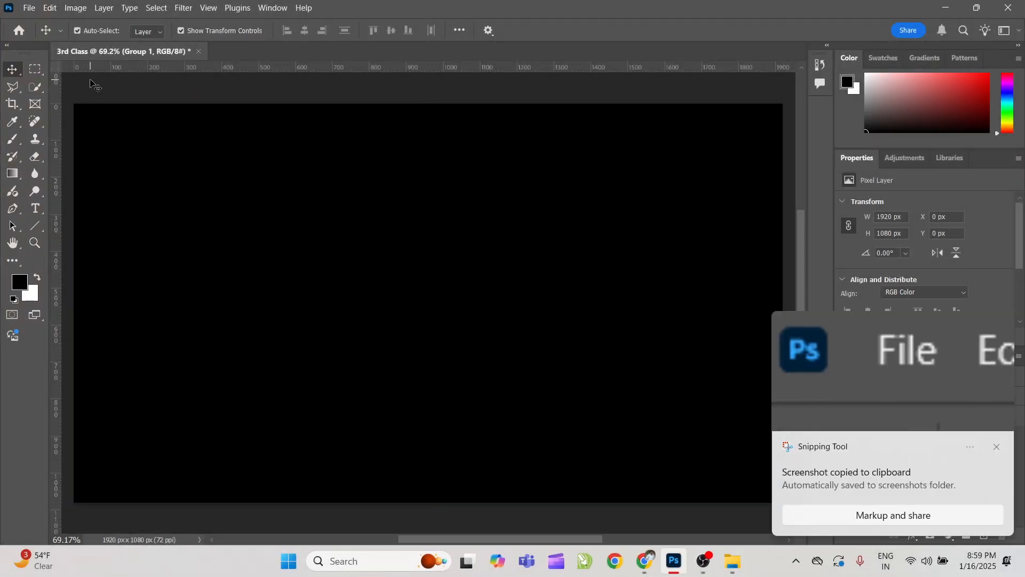
pyautogui.click(1003, 450)
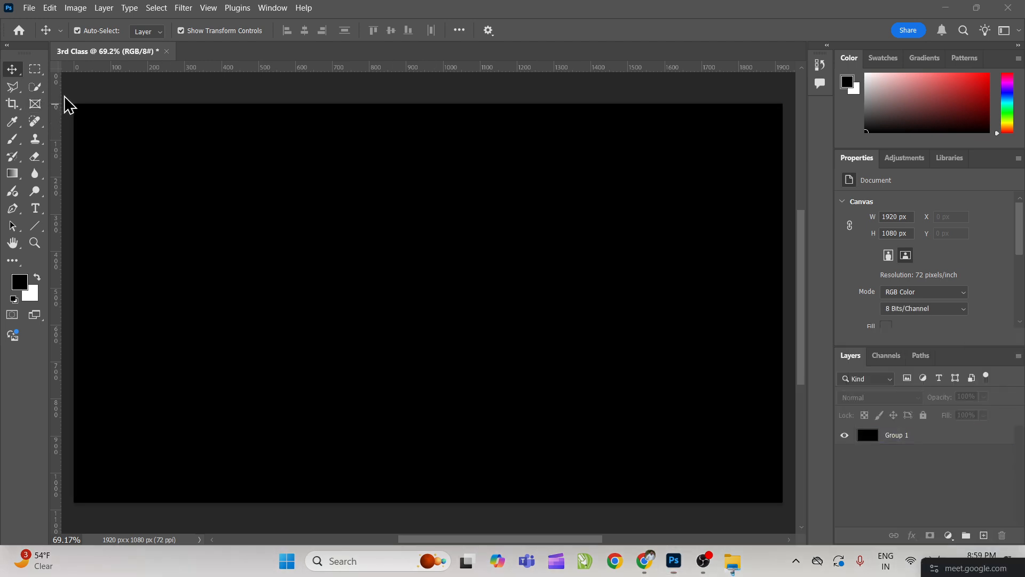
pyautogui.press('super+shift+s')
pyautogui.moveTo(64, 93); pyautogui.dragTo(794, 516)
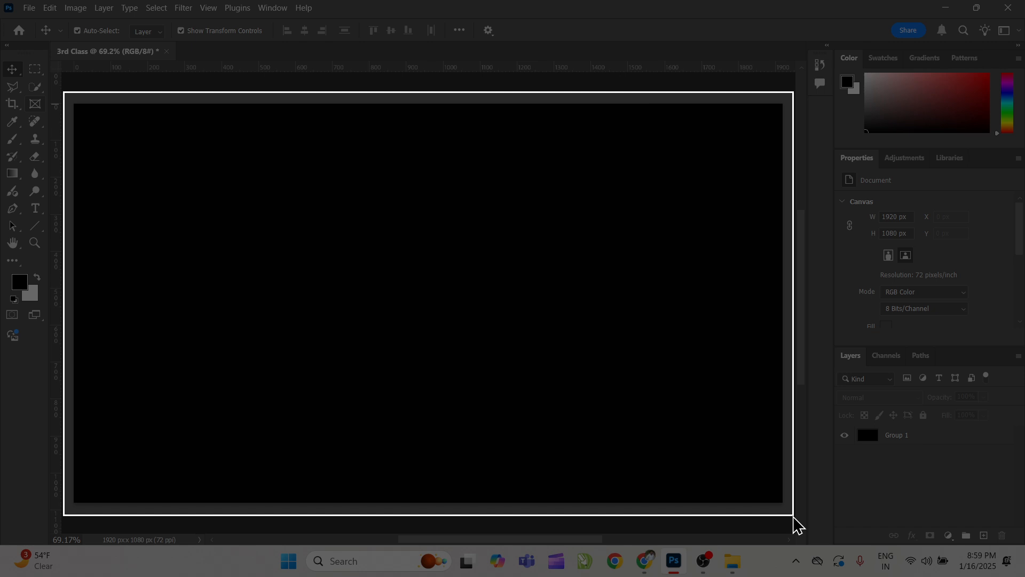
pyautogui.moveTo(794, 517); pyautogui.dragTo(794, 517)
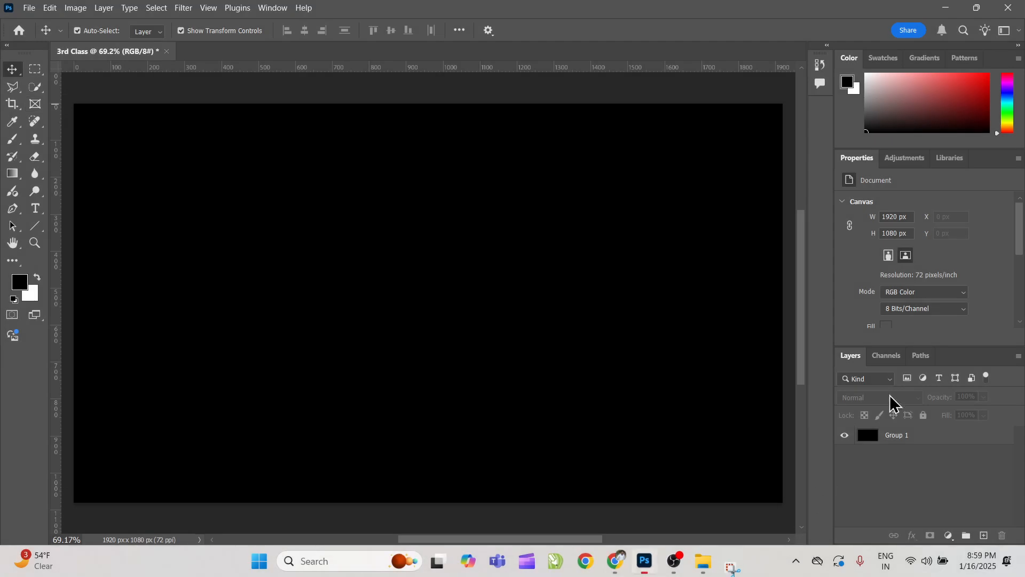
pyautogui.press('super+shift+s')
pyautogui.moveTo(836, 47); pyautogui.dragTo(1023, 173)
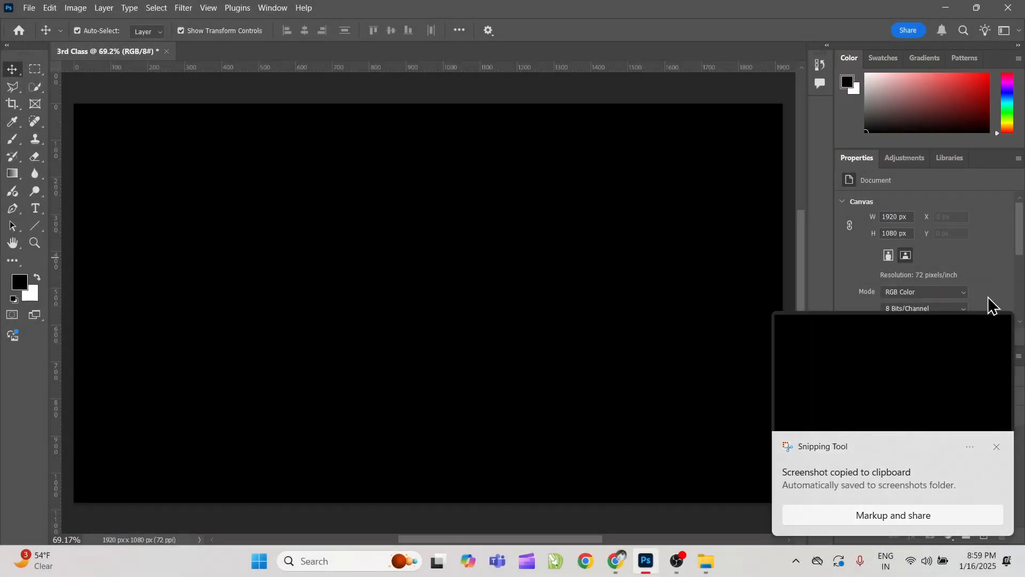
pyautogui.click(999, 445)
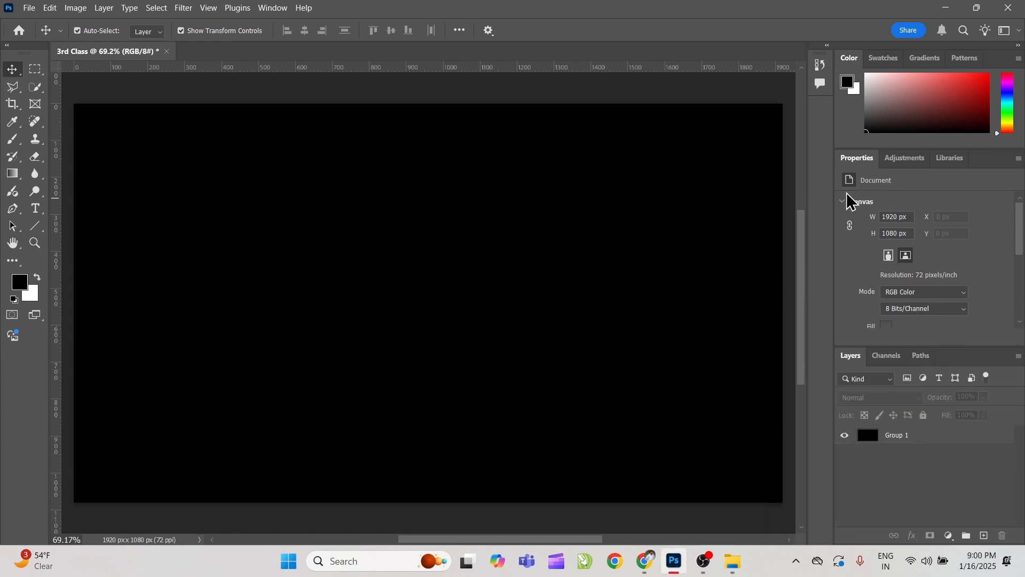
pyautogui.press('super+shift+s')
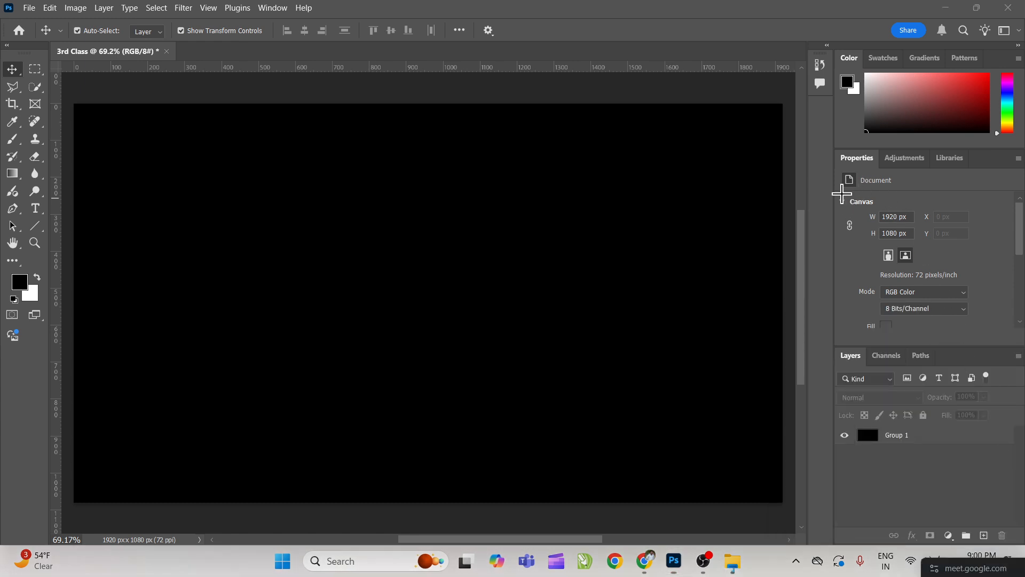
pyautogui.moveTo(838, 183); pyautogui.dragTo(1017, 365)
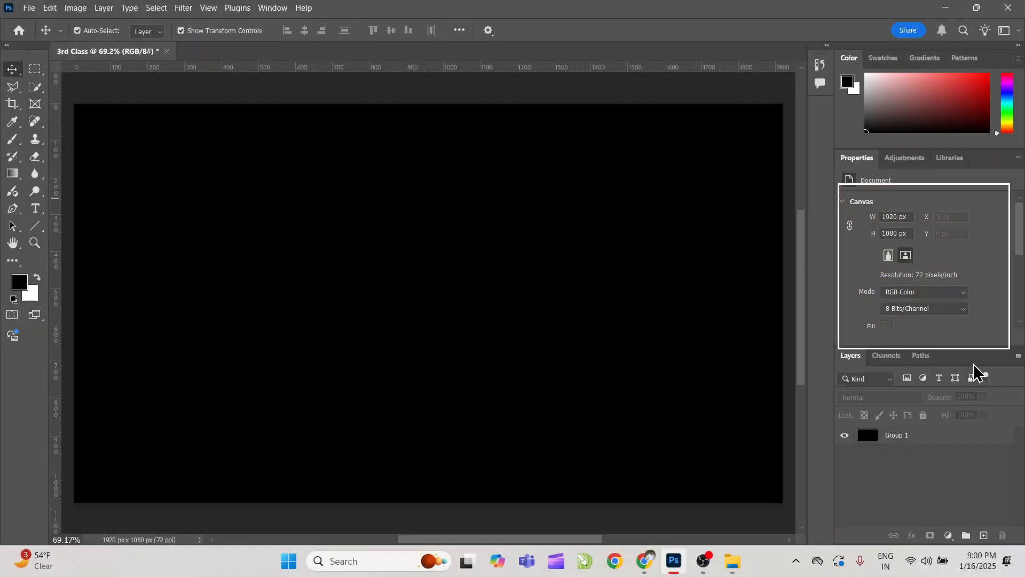
pyautogui.click(996, 447)
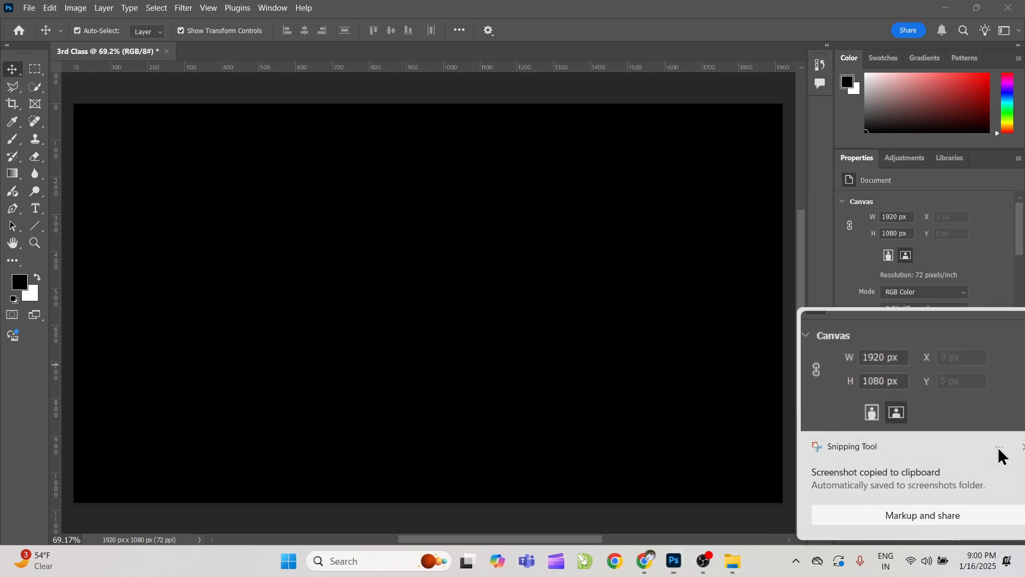
pyautogui.press('super+shift+s')
pyautogui.moveTo(837, 343); pyautogui.dragTo(1023, 540)
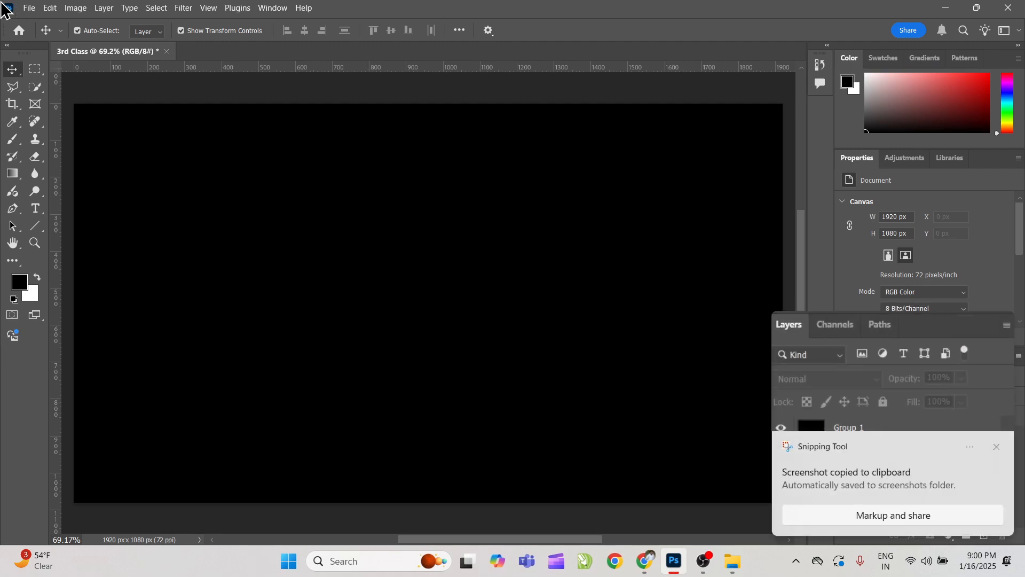
pyautogui.press('super+shift+s')
pyautogui.press('Escape')
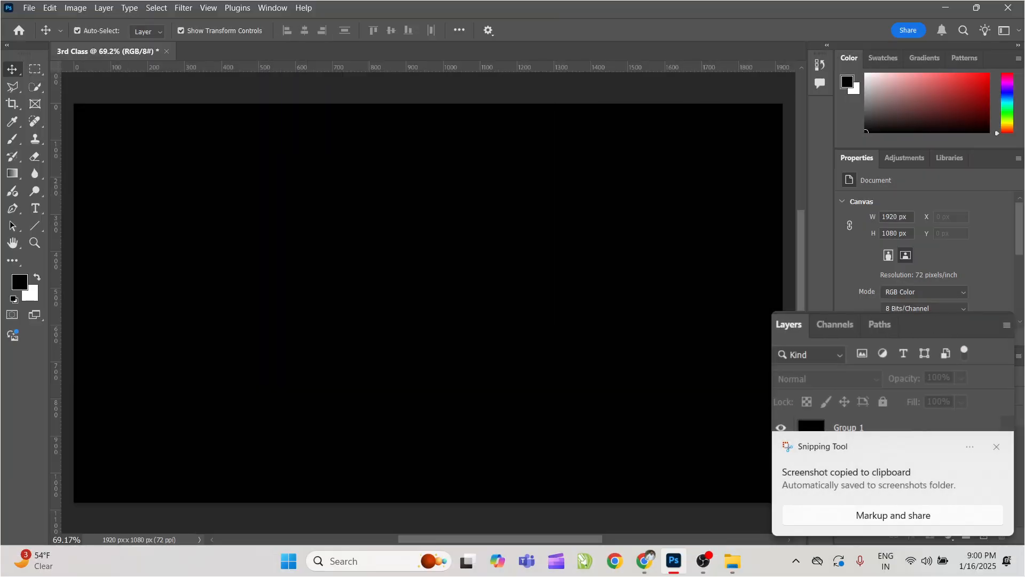
pyautogui.click(997, 447)
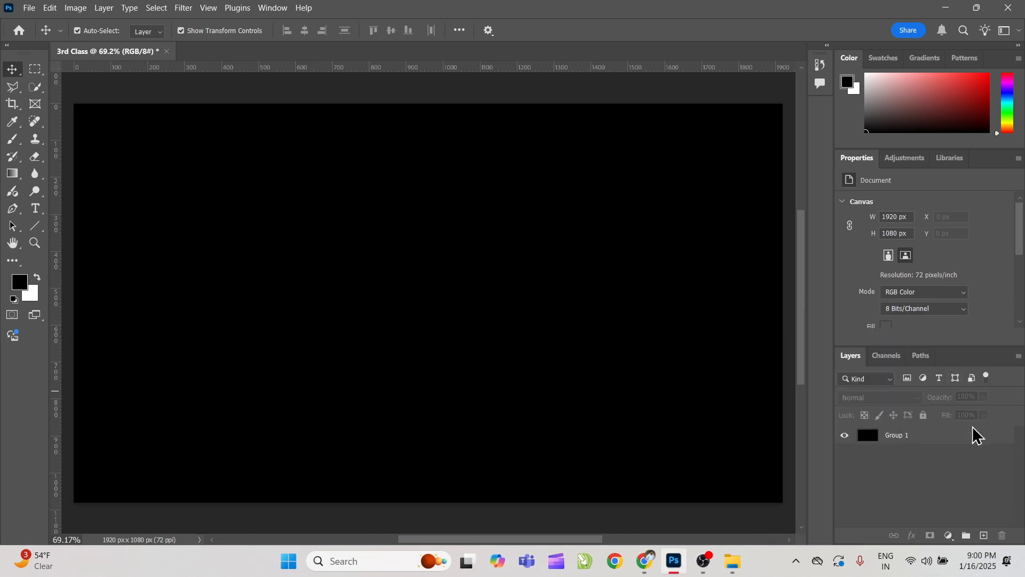
pyautogui.click(978, 435)
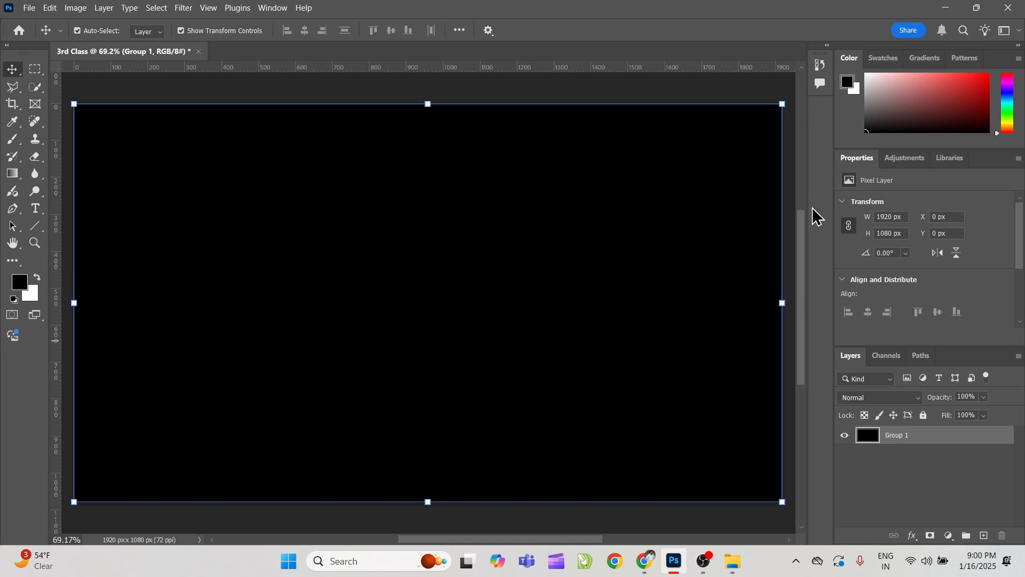
pyautogui.click(916, 475)
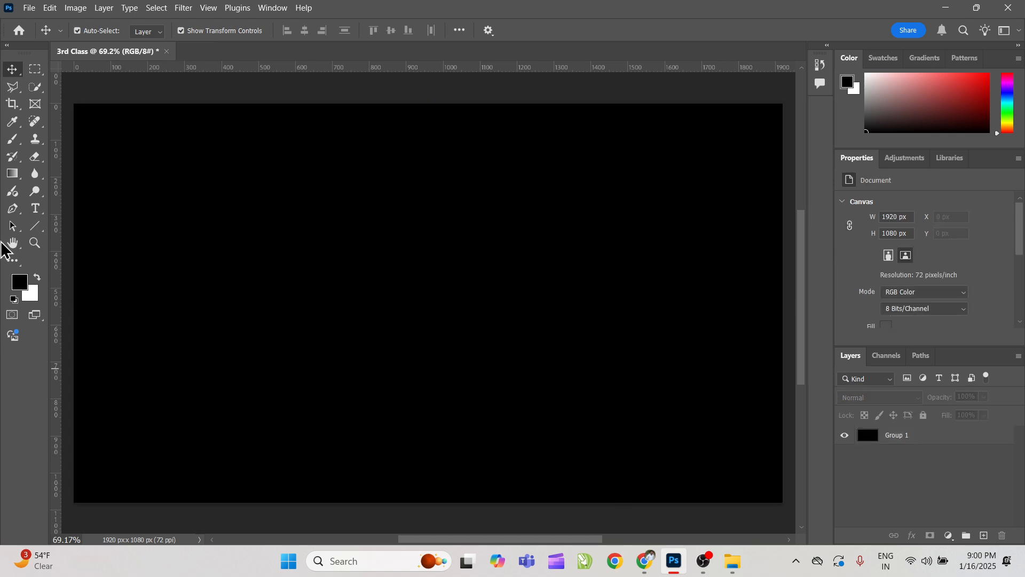
# Step: Collapse the tools to one column, close the Layers panel, and float the Color and Properties groups
pyautogui.click(6, 46)
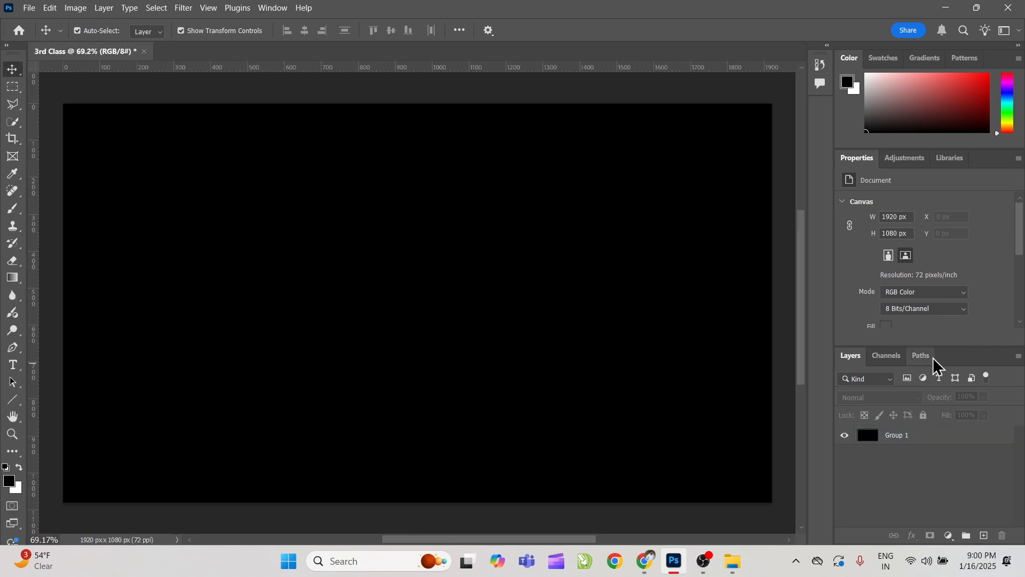
pyautogui.click(1019, 355)
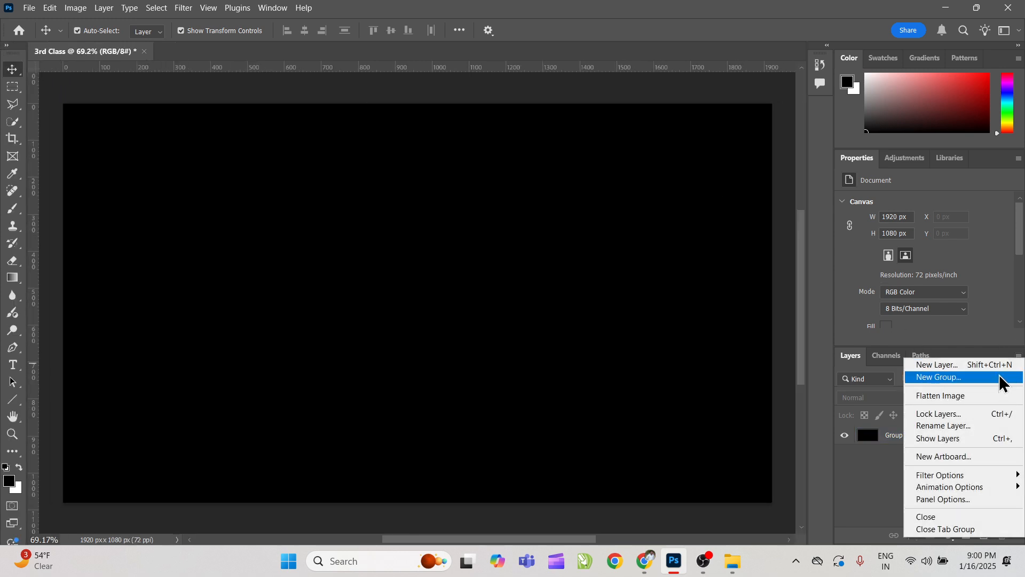
pyautogui.click(956, 524)
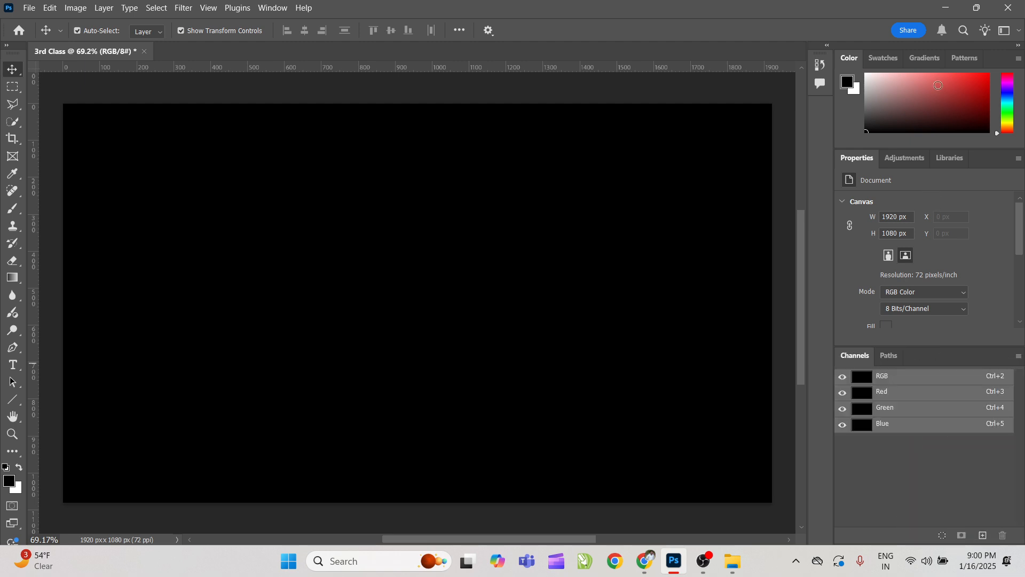
pyautogui.moveTo(985, 63); pyautogui.dragTo(206, 246)
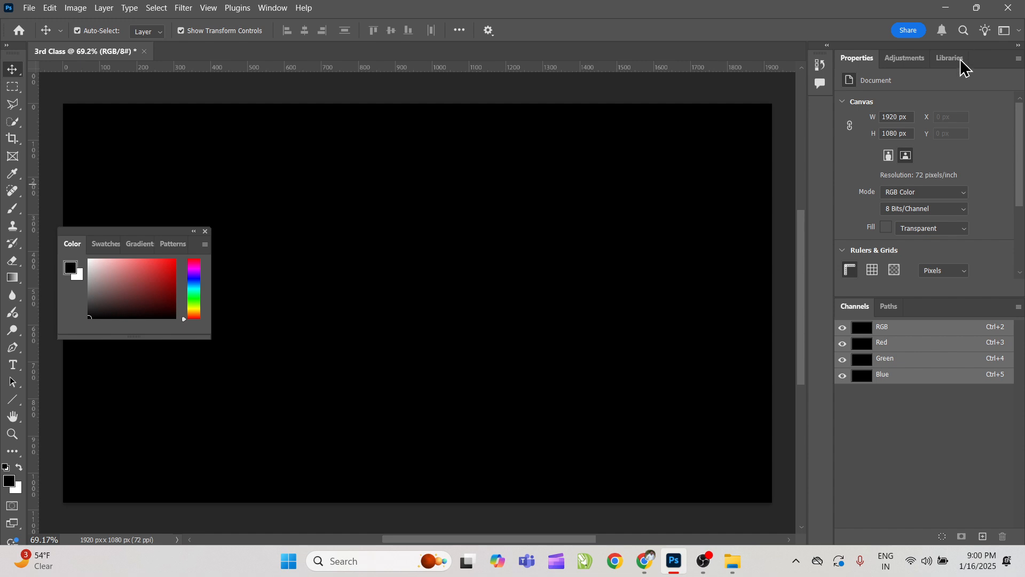
pyautogui.moveTo(961, 65); pyautogui.dragTo(269, 310)
# Step: Close the floating Properties and Color panels, cancelling the 3rd Class close prompt
pyautogui.click(327, 292)
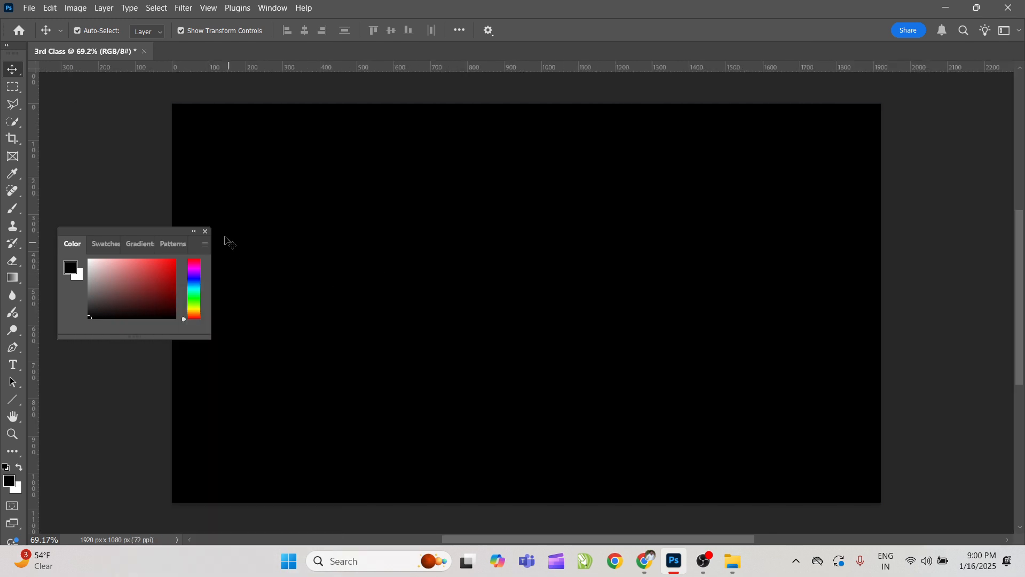
pyautogui.click(205, 232)
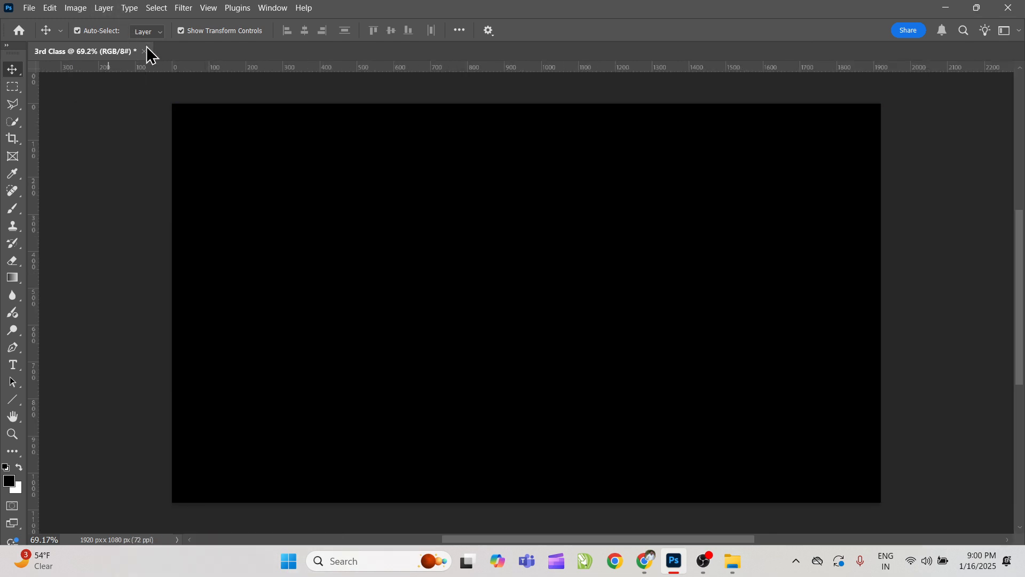
pyautogui.click(144, 51)
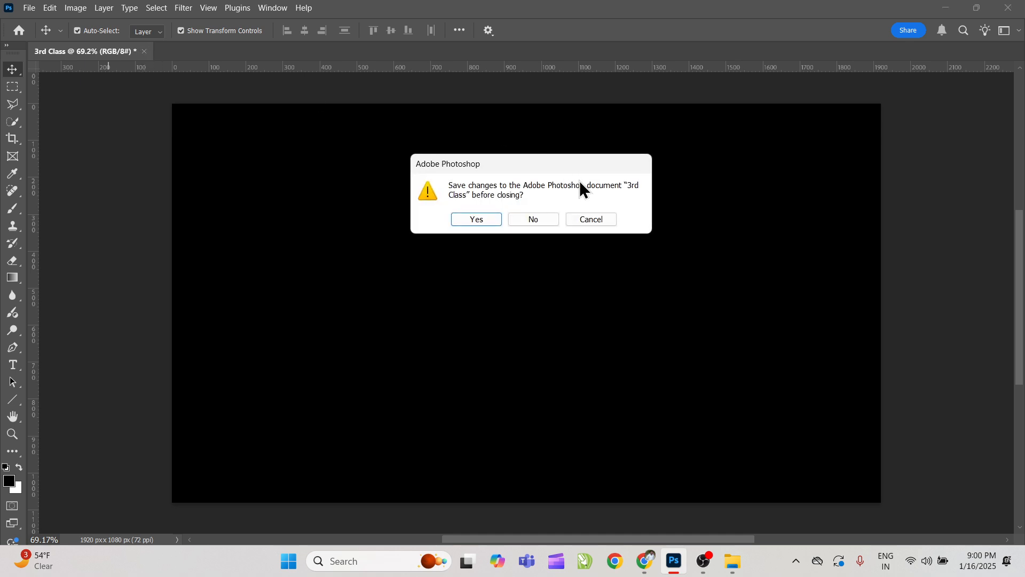
pyautogui.click(588, 224)
# Step: Choose Reset MY New WorkSpace to restore the docked Color, Properties and Layers panels
pyautogui.click(273, 8)
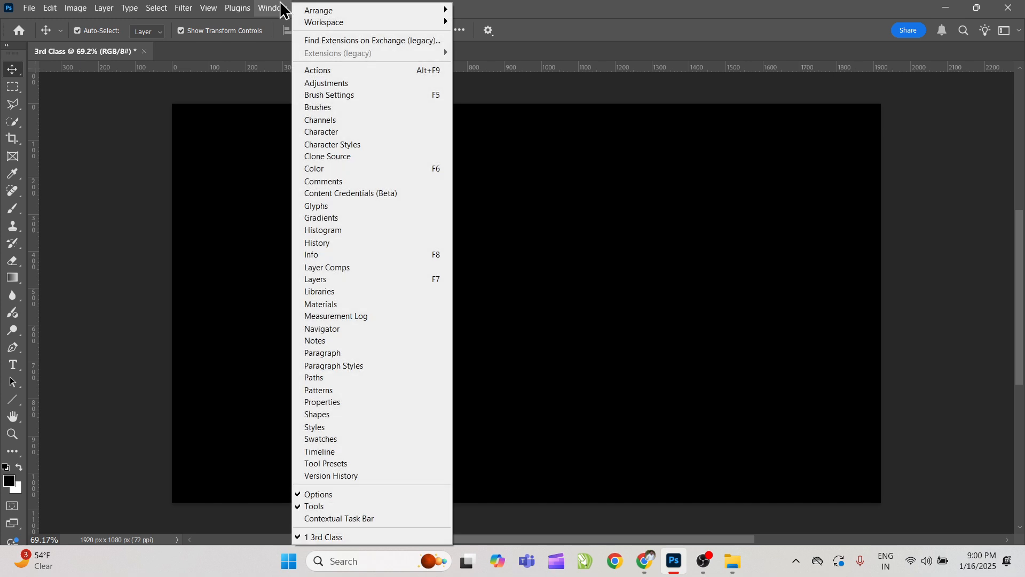
pyautogui.moveTo(326, 22)
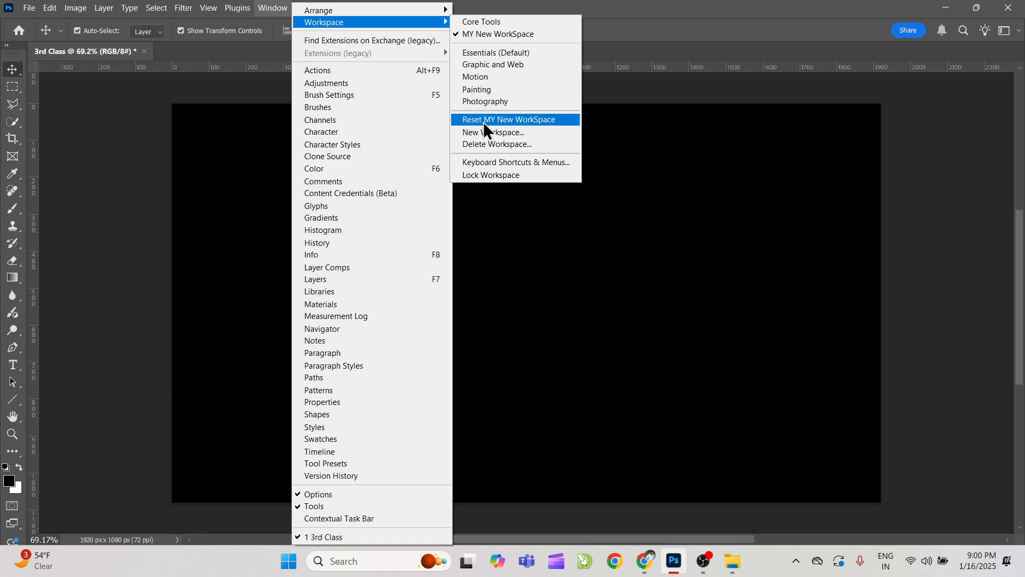
pyautogui.click(519, 121)
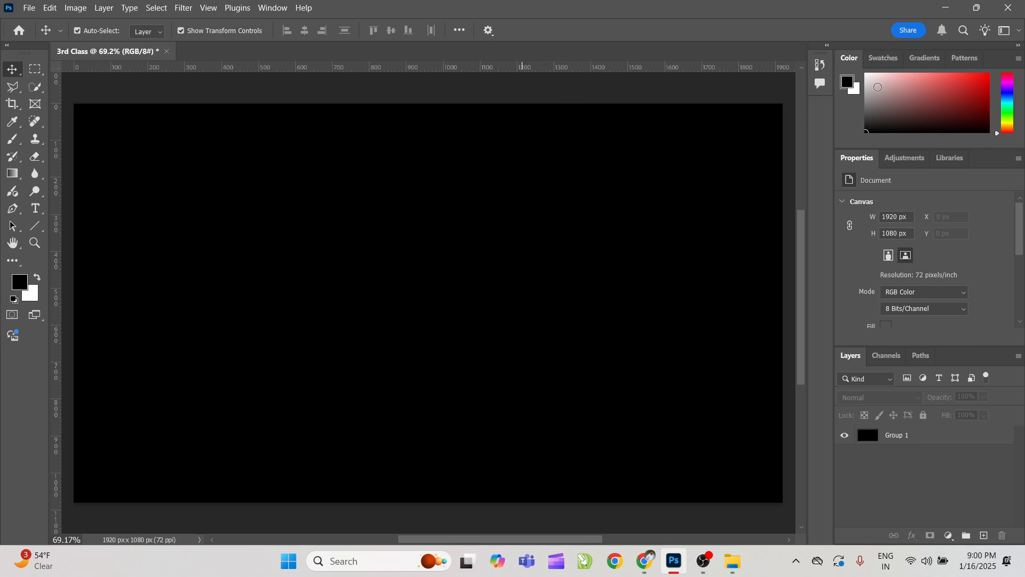
# Step: Open the Character panel from the Window menu, check its options, then close it
pyautogui.click(271, 8)
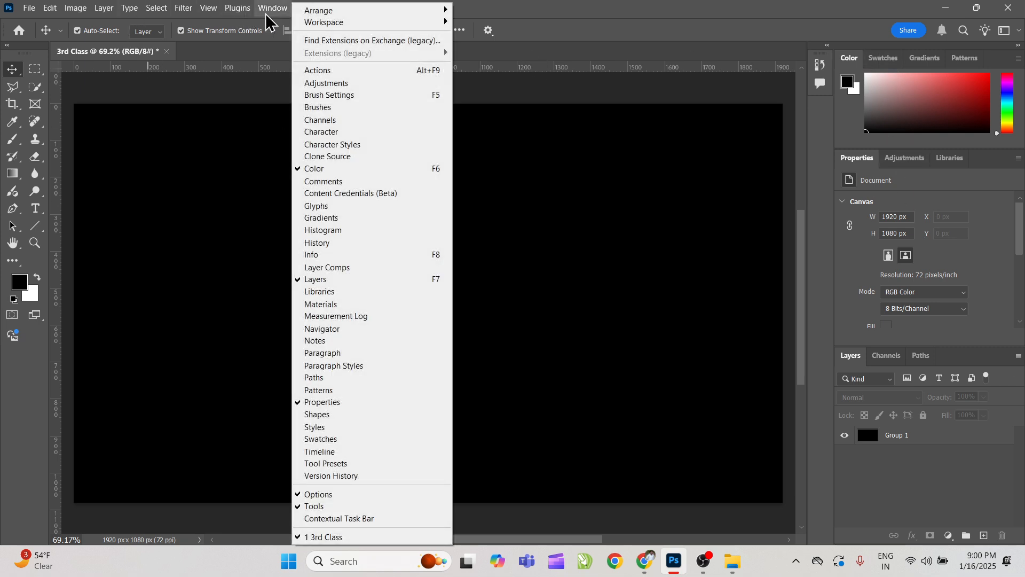
pyautogui.click(324, 132)
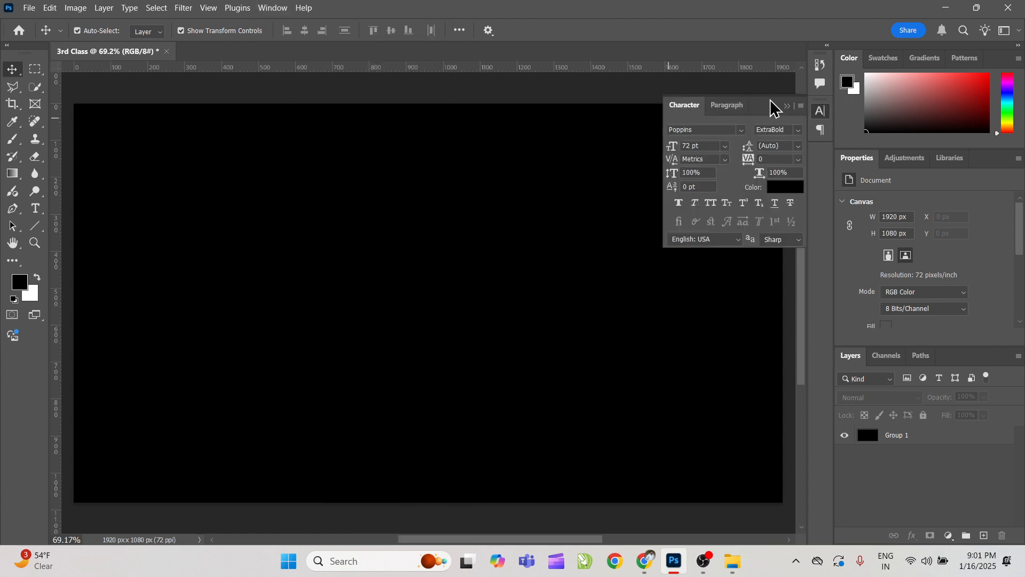
pyautogui.click(803, 94)
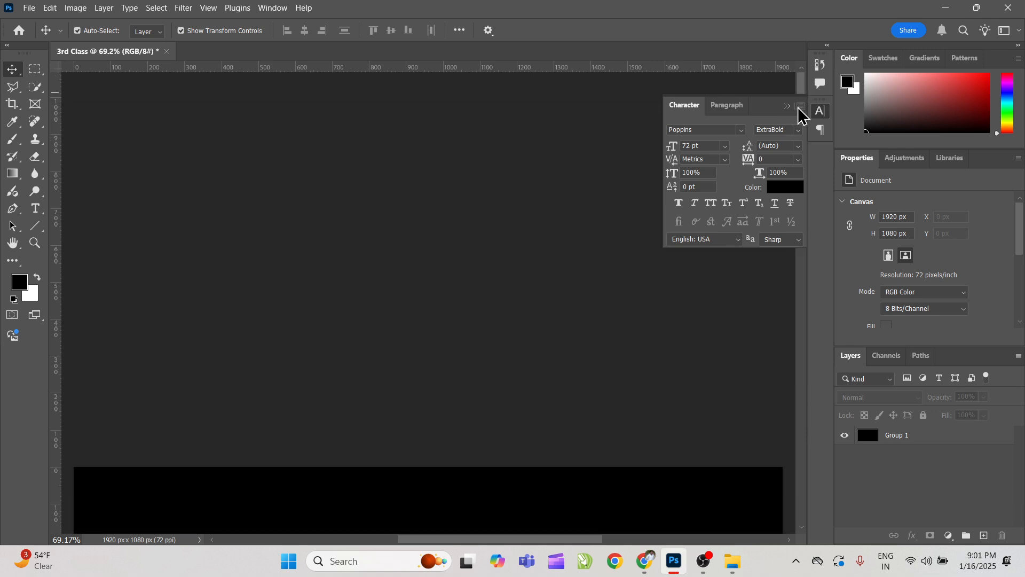
pyautogui.click(801, 106)
pyautogui.click(845, 379)
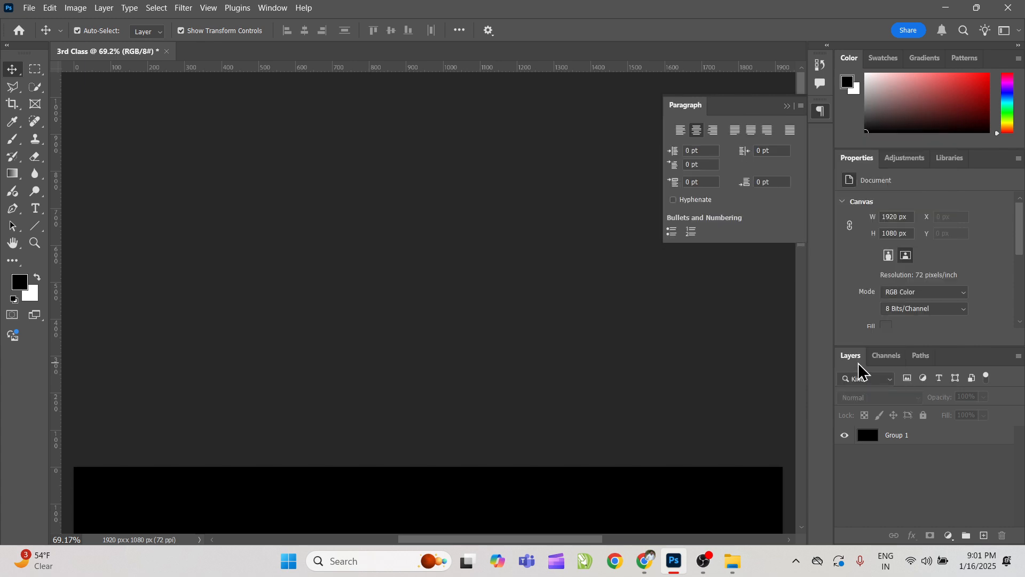
# Step: Fit the canvas, check the Paragraph panel options and collapse it to its icon
pyautogui.hotkey('ctrl', '0')
pyautogui.click(801, 106)
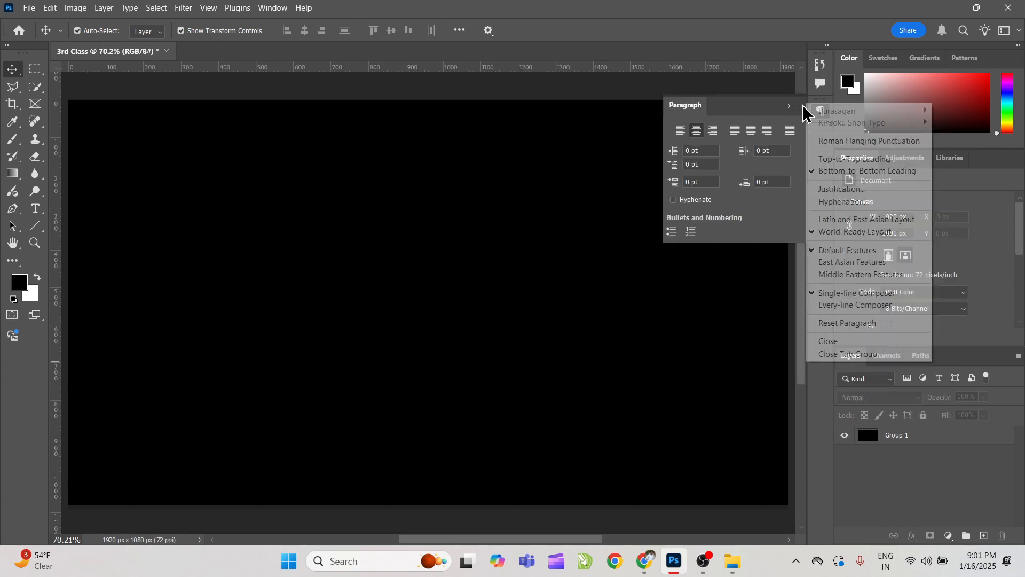
pyautogui.click(801, 106)
pyautogui.click(787, 107)
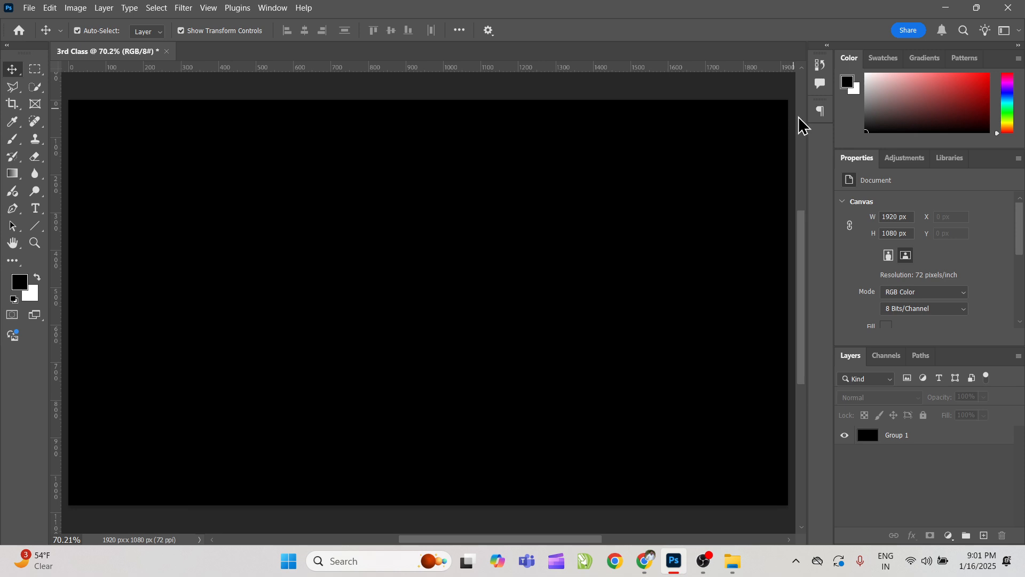
# Step: Dock History and Comments beside Properties, then show the Comments panel's Share for review page
pyautogui.moveTo(824, 65); pyautogui.dragTo(997, 159)
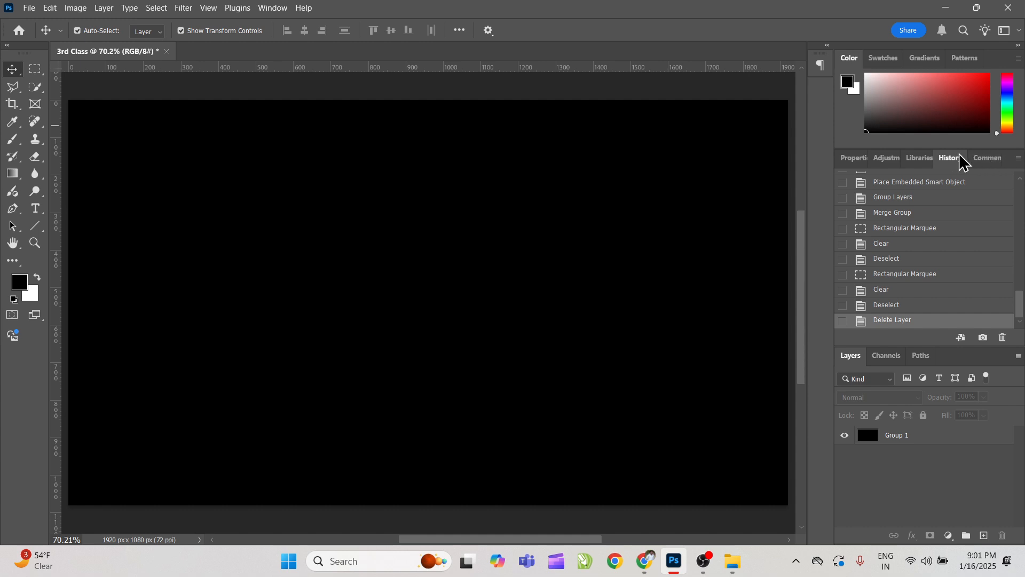
pyautogui.click(988, 158)
pyautogui.click(827, 181)
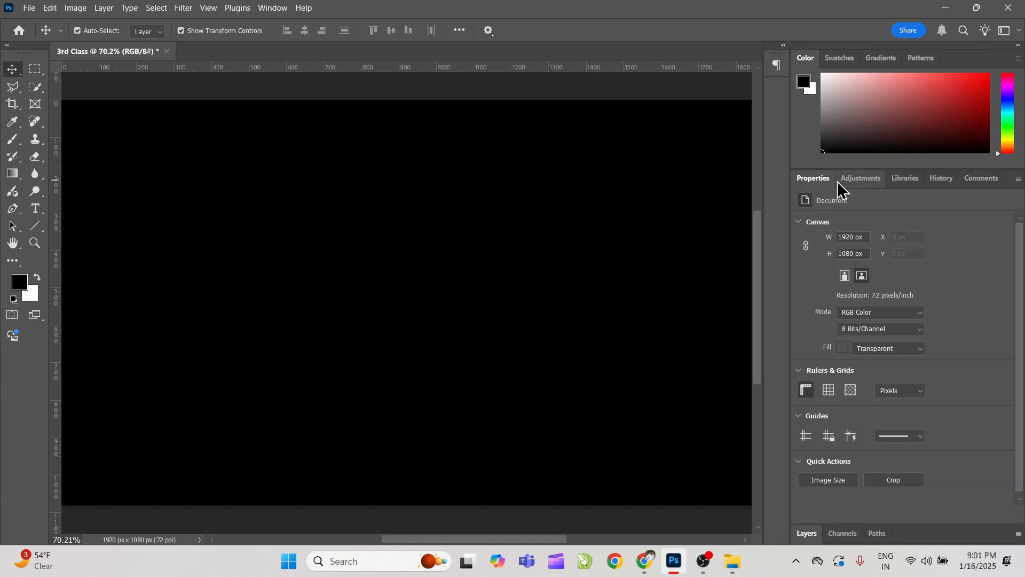
pyautogui.click(875, 181)
pyautogui.click(907, 178)
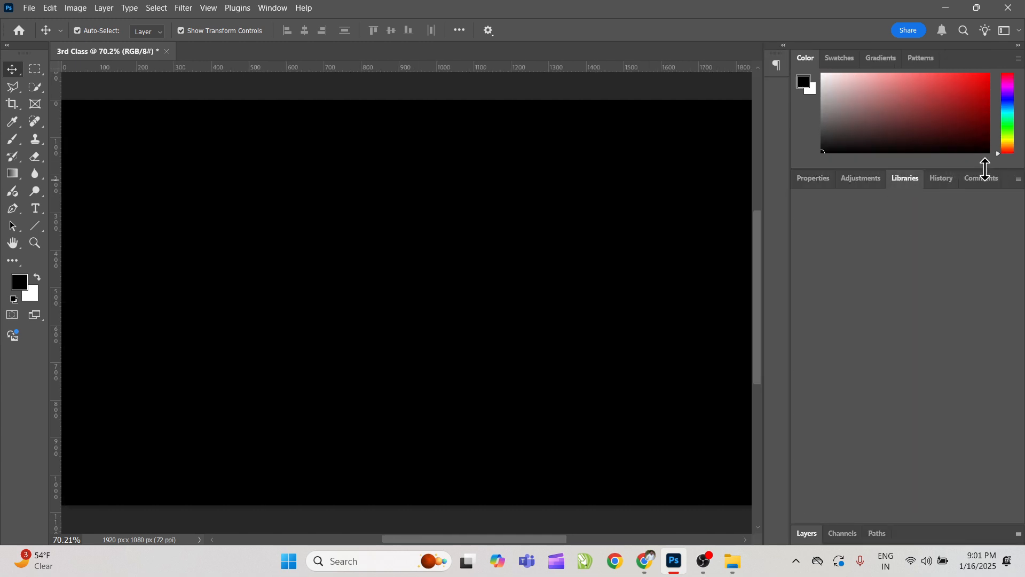
pyautogui.click(982, 178)
pyautogui.click(812, 181)
pyautogui.click(914, 181)
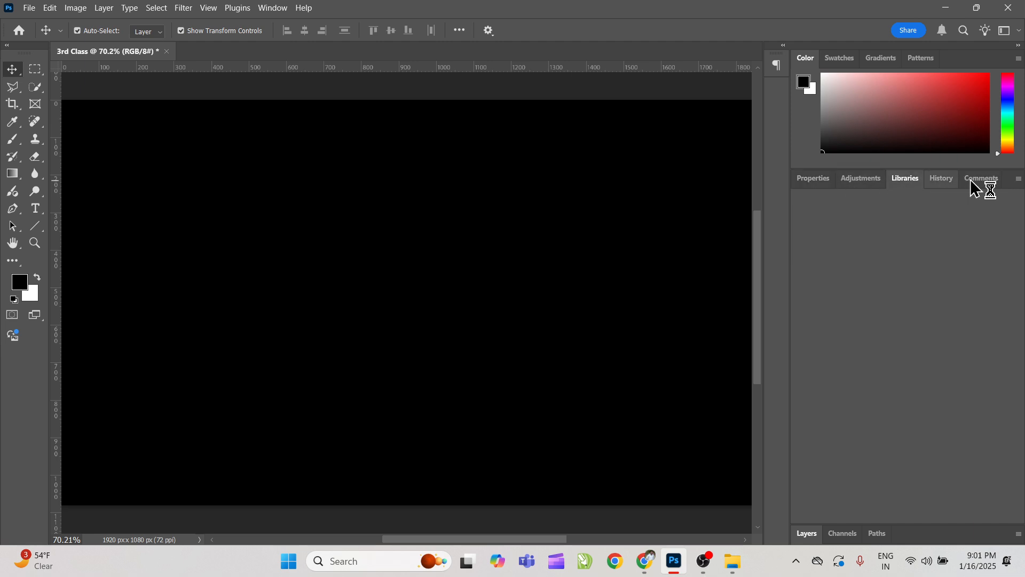
pyautogui.click(977, 182)
pyautogui.hotkey('ctrl', '0')
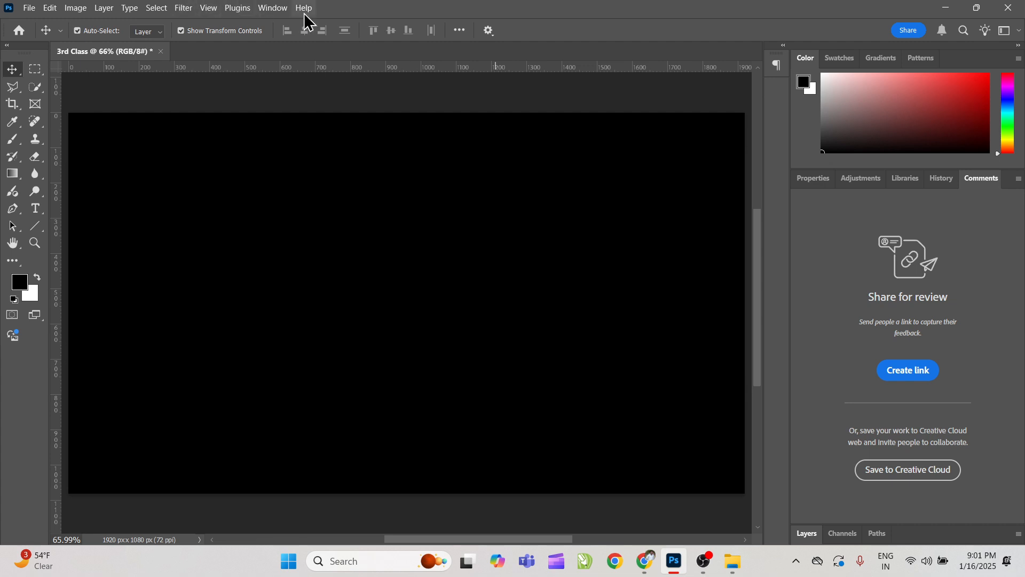
# Step: Reset MY New WorkSpace to its saved panel layout
pyautogui.click(267, 12)
pyautogui.moveTo(317, 24)
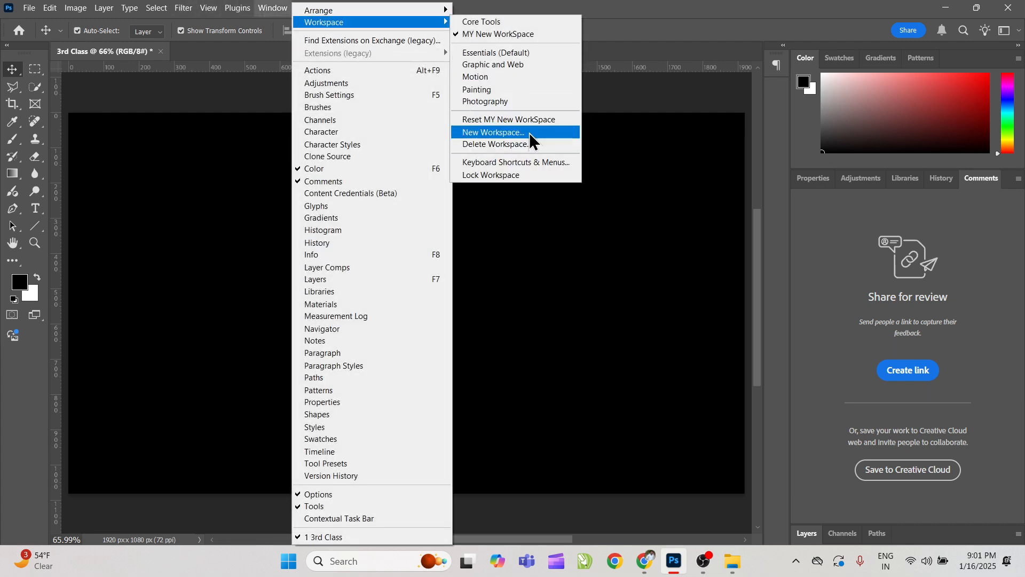
pyautogui.click(504, 120)
pyautogui.click(273, 8)
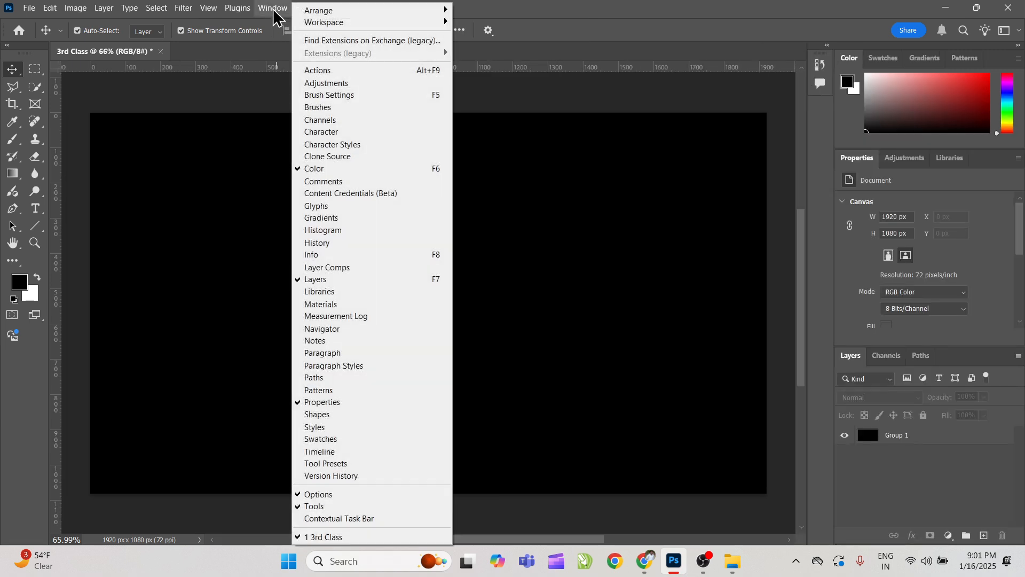
pyautogui.moveTo(318, 28)
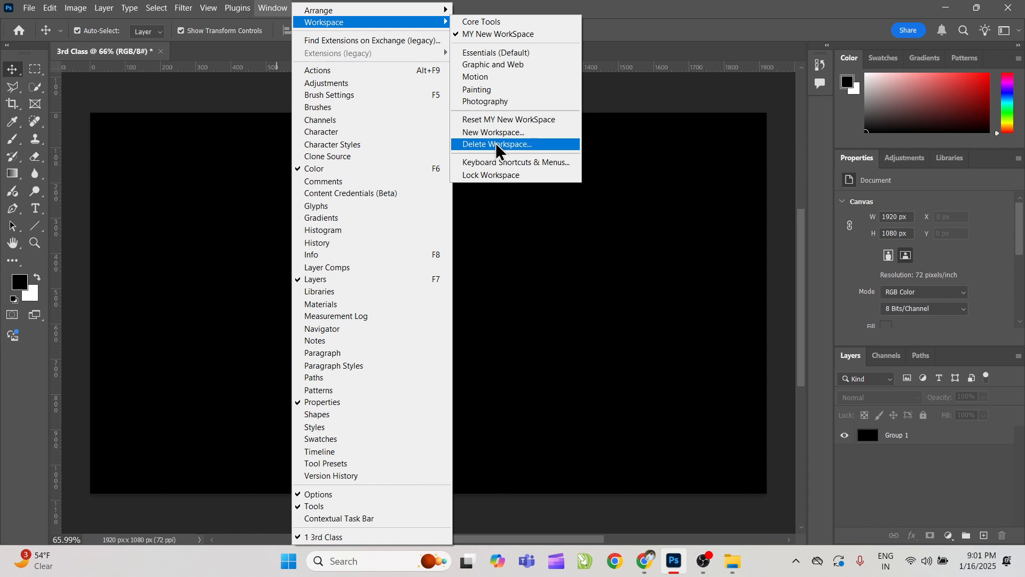
pyautogui.click(492, 122)
# Step: Save the current layout as a new workspace named with the user's name plus 'New Space'
pyautogui.click(275, 8)
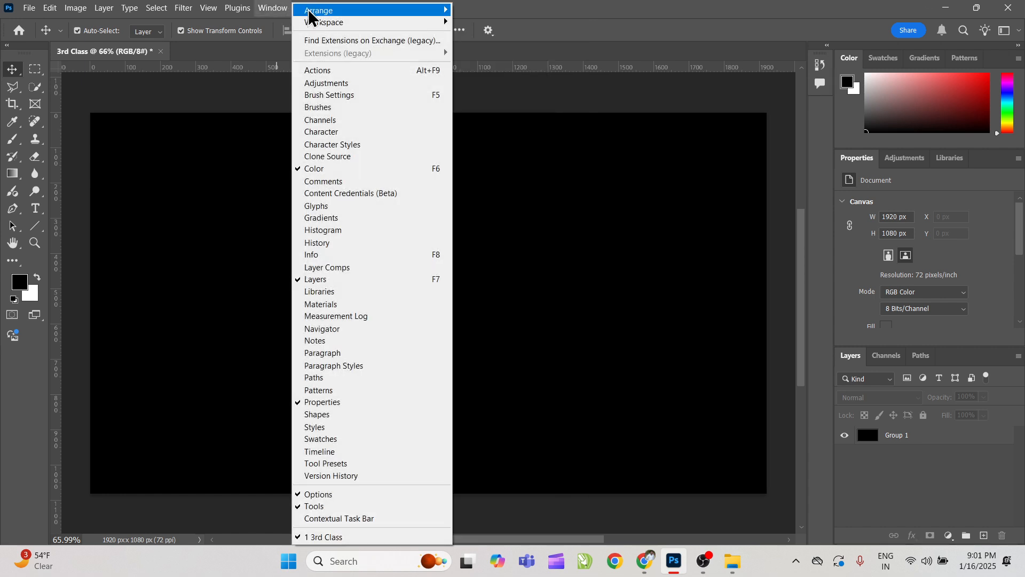
pyautogui.moveTo(319, 25)
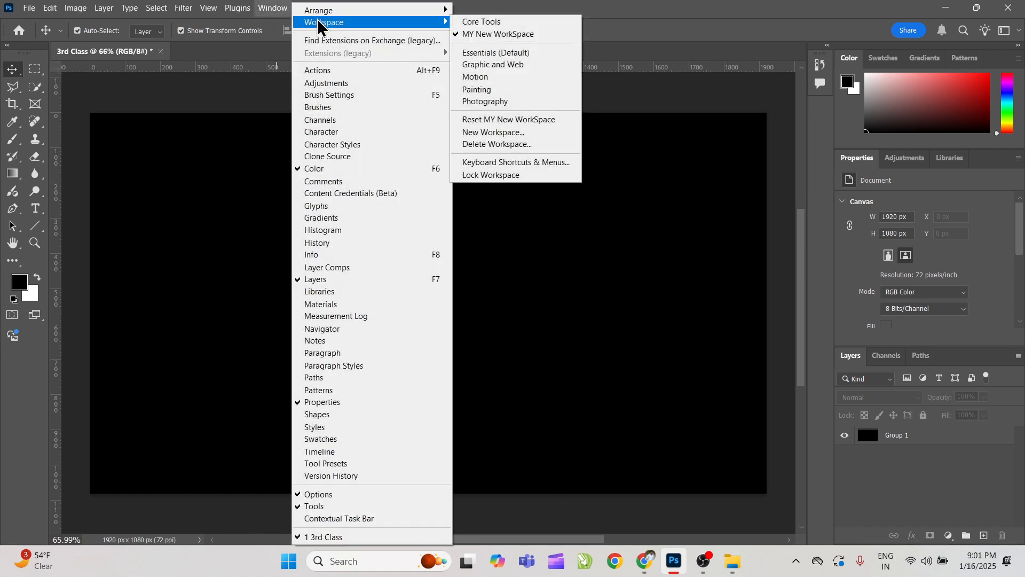
pyautogui.click(496, 133)
pyautogui.write('Roshan Gupta New Space')
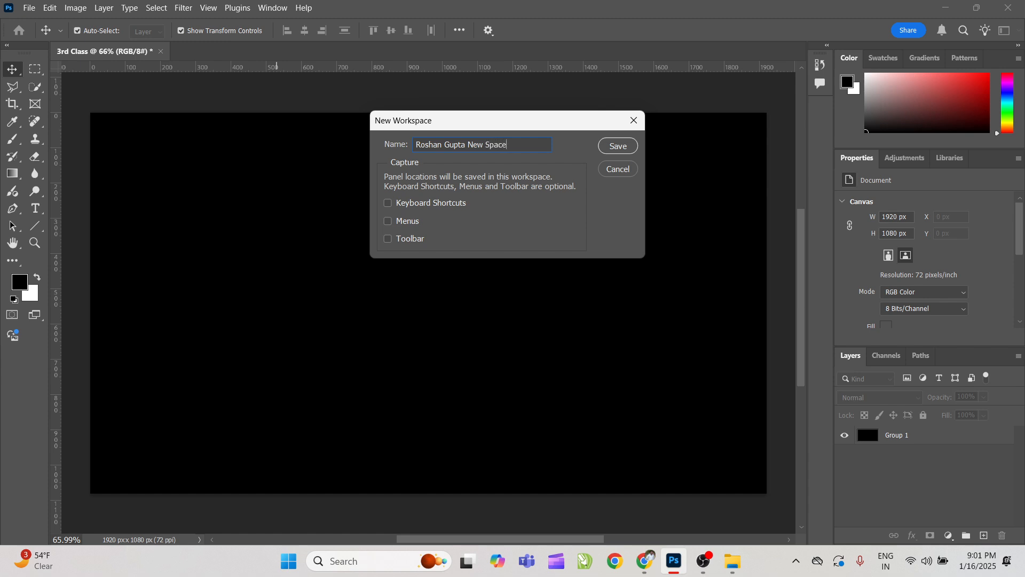
pyautogui.hotkey('ctrl', 'a')
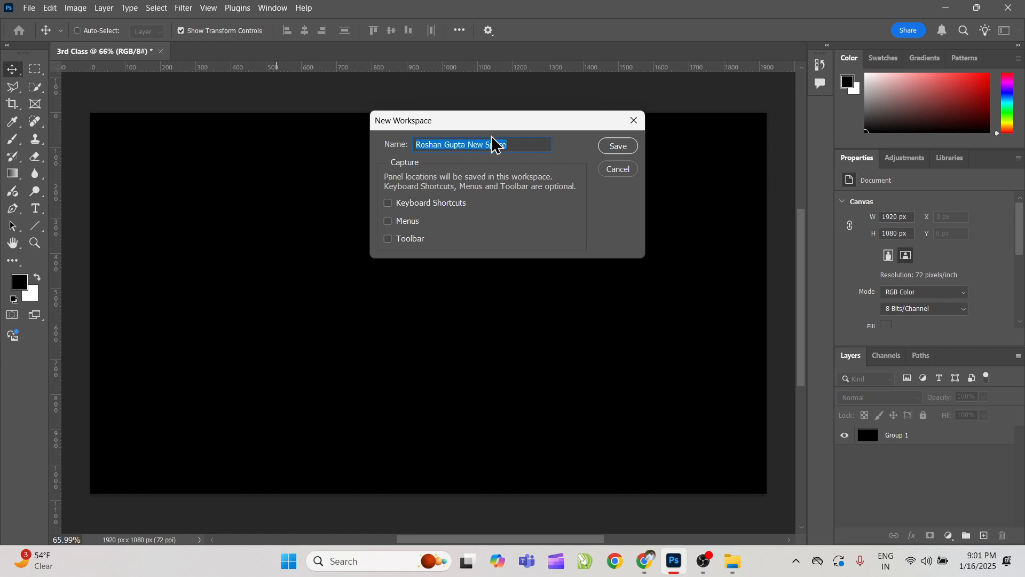
pyautogui.press('Return')
pyautogui.hotkey('ctrl', '0')
pyautogui.click(480, 123)
pyautogui.click(515, 75)
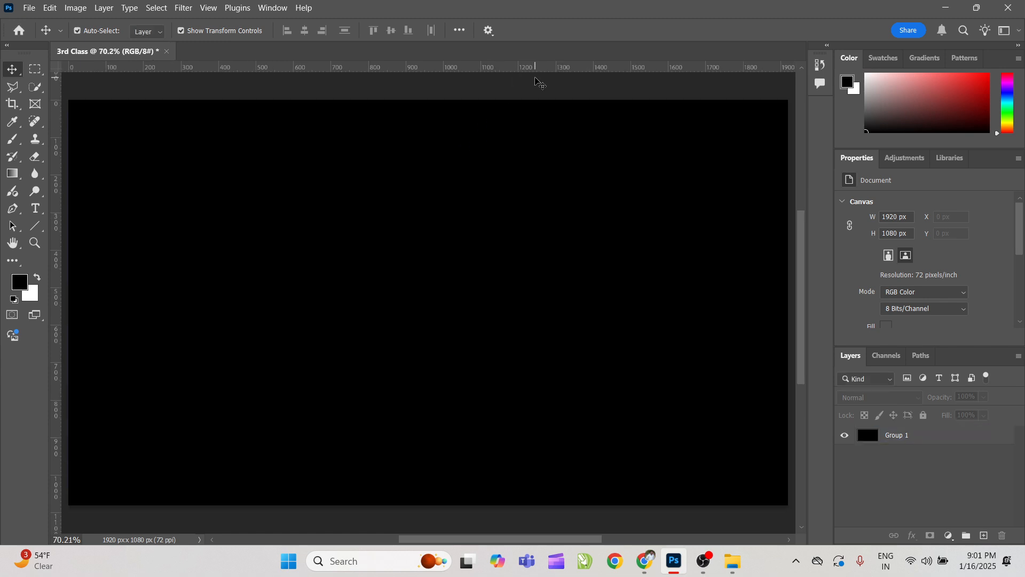
# Step: Group the Group 1 layer with Ctrl+G and merge it into pixel layer Group 2
pyautogui.click(442, 374)
pyautogui.click(867, 496)
pyautogui.click(899, 431)
pyautogui.keyDown('ctrl'); pyautogui.click(918, 427); pyautogui.keyUp('ctrl')
pyautogui.click(916, 434)
pyautogui.hotkey('ctrl', 'g')
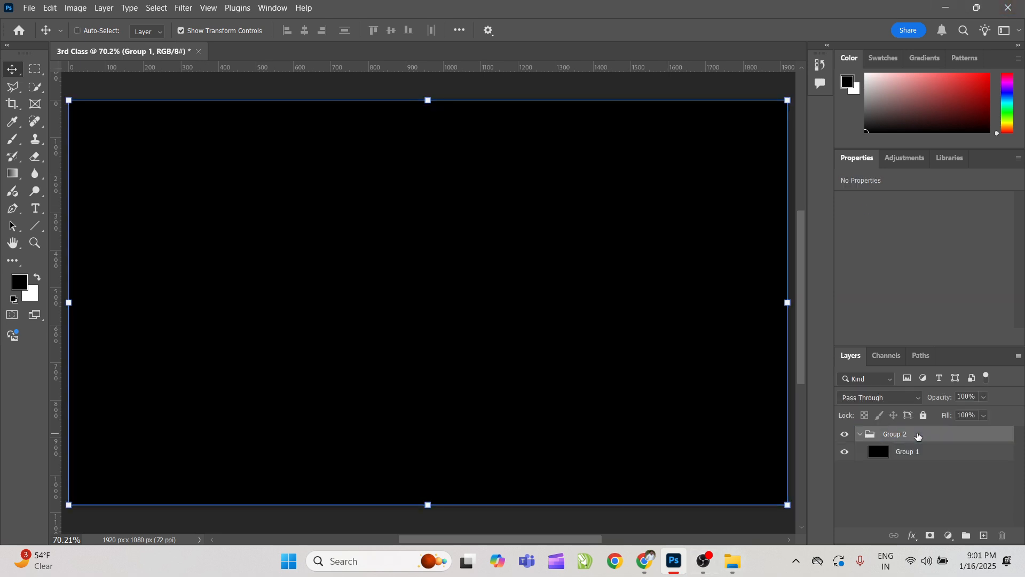
pyautogui.hotkey('ctrl', 'e')
pyautogui.hotkey('ctrl', '-')
pyautogui.click(904, 485)
pyautogui.hotkey('ctrl', '0')
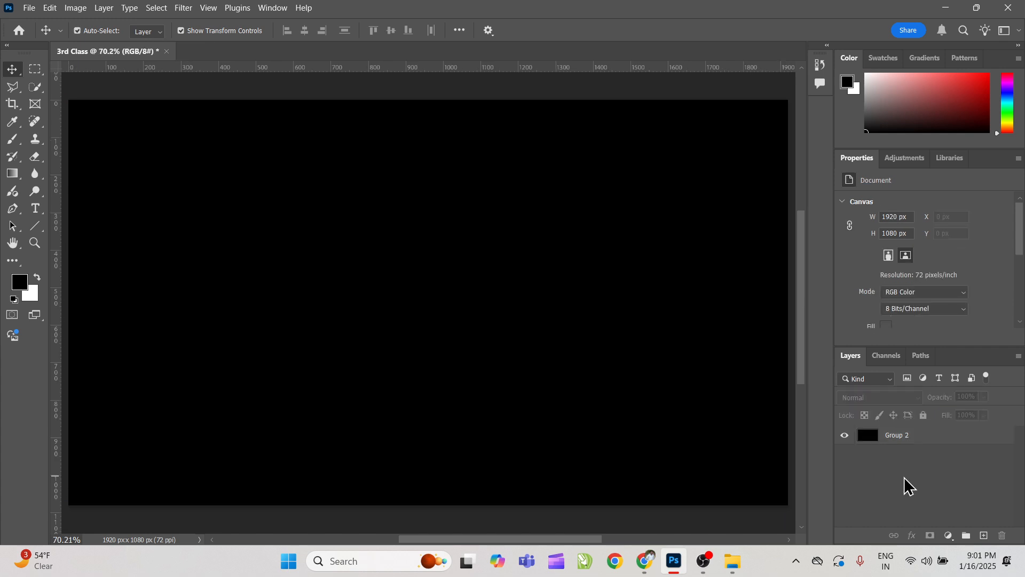
# Step: Group and merge Group 2 into a single Group 3 pixel layer, then deselect it
pyautogui.click(925, 441)
pyautogui.hotkey('ctrl', 'g')
pyautogui.hotkey('ctrl', 'e')
pyautogui.hotkey('ctrl', '-')
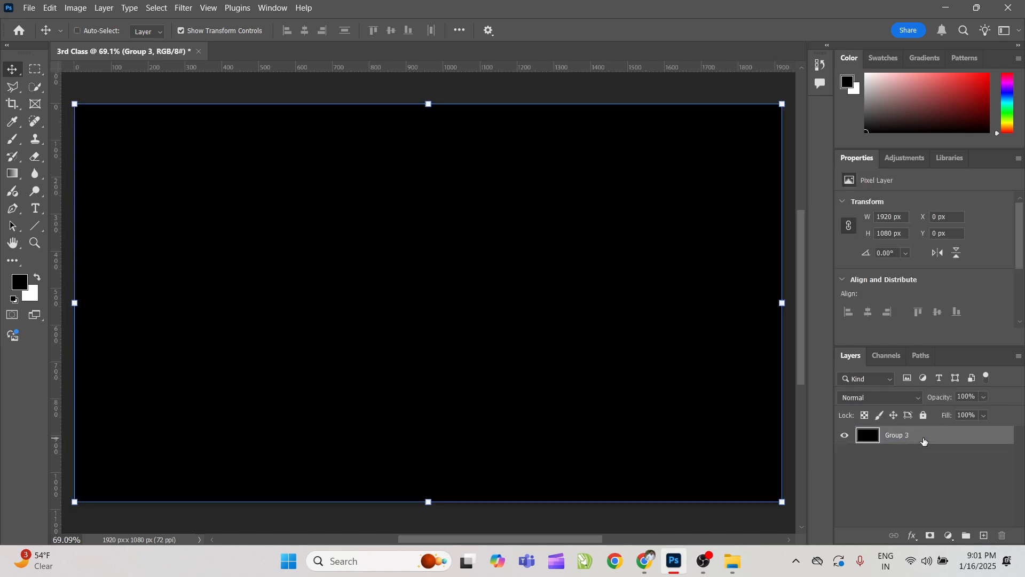
pyautogui.click(930, 465)
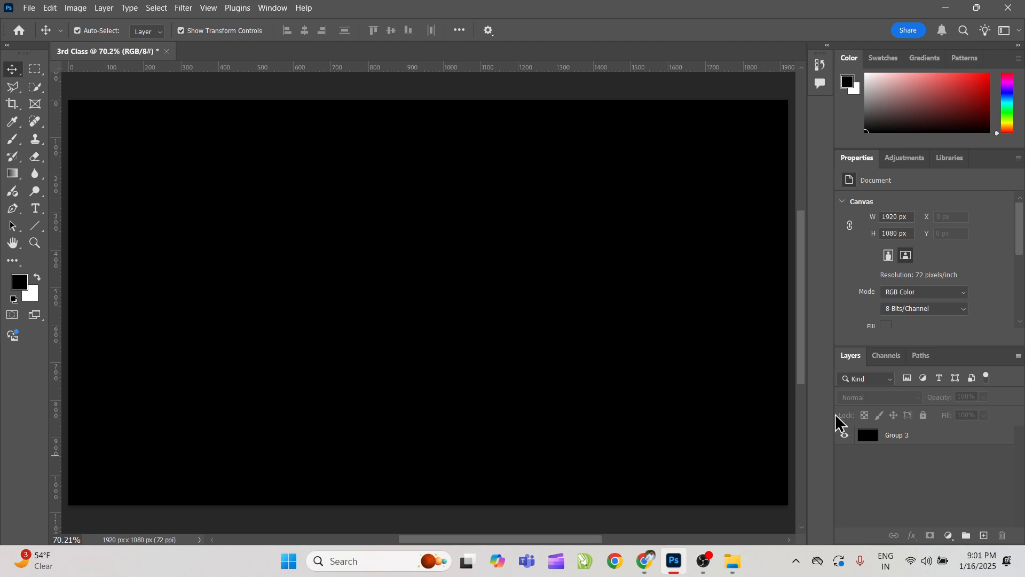
pyautogui.click(840, 432)
pyautogui.click(988, 484)
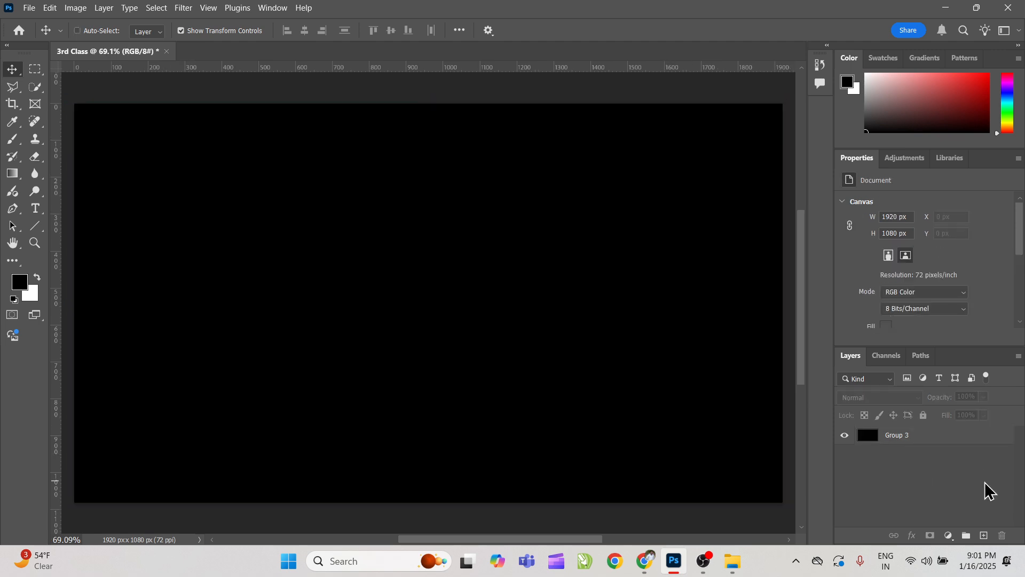
pyautogui.hotkey('ctrl', '0')
pyautogui.click(1005, 435)
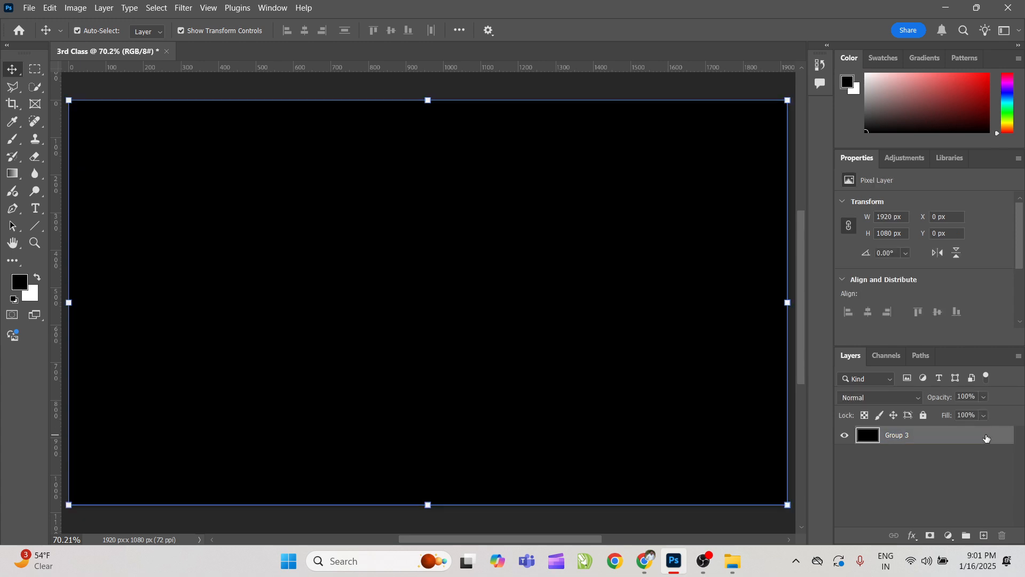
pyautogui.click(924, 464)
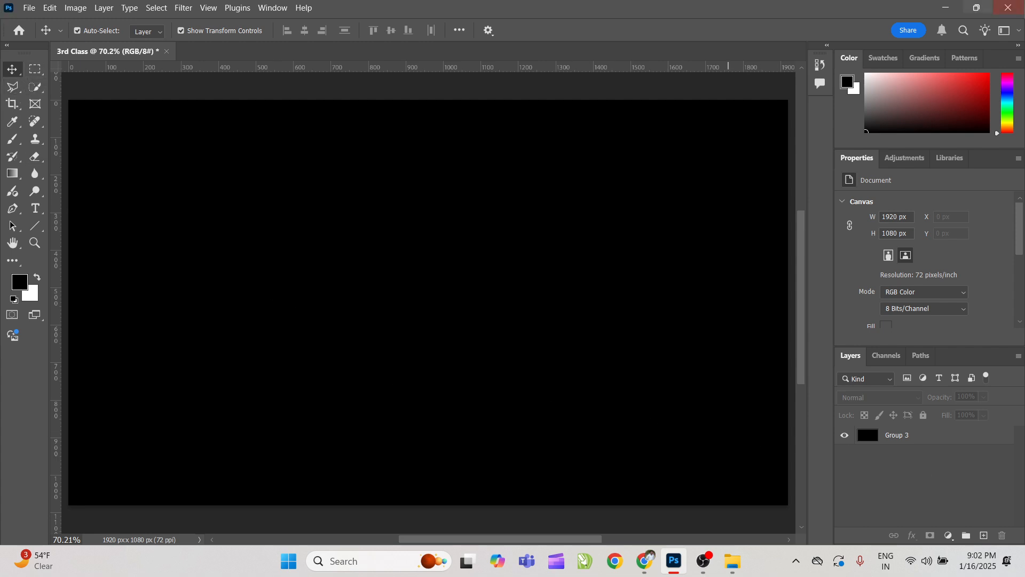
# Step: Quit Photoshop discarding changes to 3rd Class, then launch 'photos' from Start search
pyautogui.click(1010, 9)
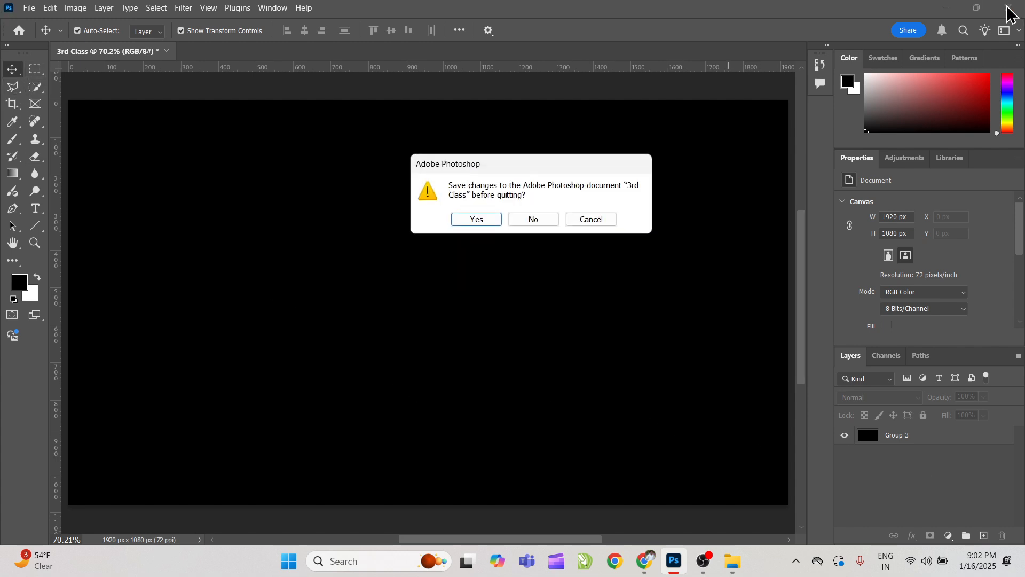
pyautogui.click(535, 220)
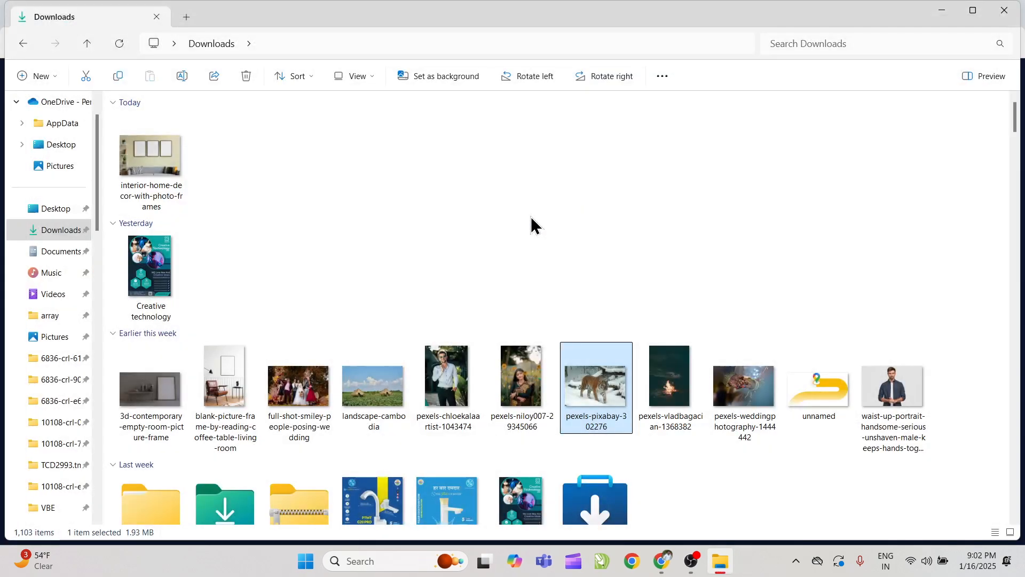
pyautogui.press('super')
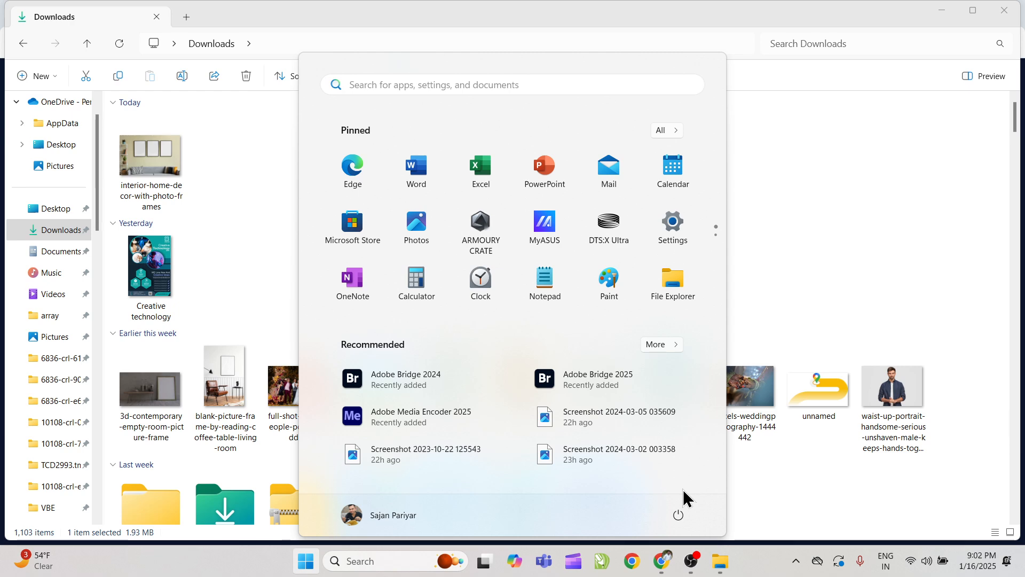
pyautogui.write('photos')
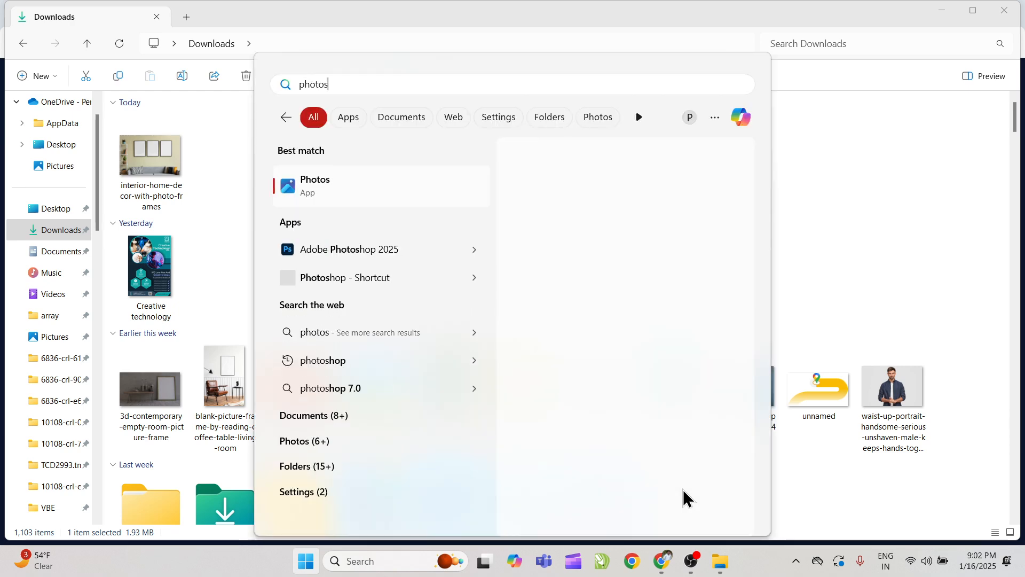
pyautogui.press('Return')
# Step: Search 'photo' in Start, launch Adobe Photoshop 2025, and close the Photos app
pyautogui.press('super')
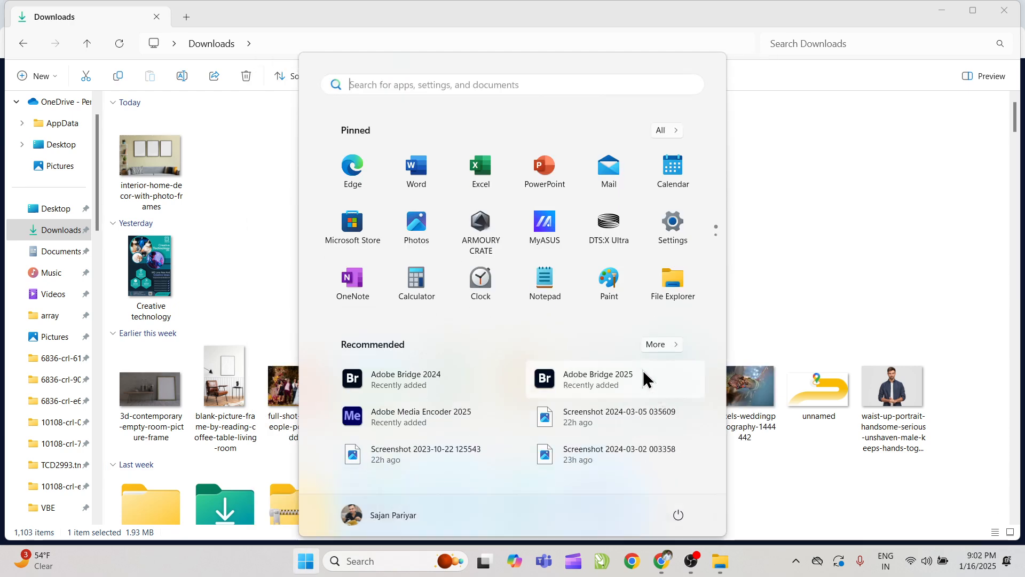
pyautogui.click(590, 283)
pyautogui.press('super')
pyautogui.write('photo')
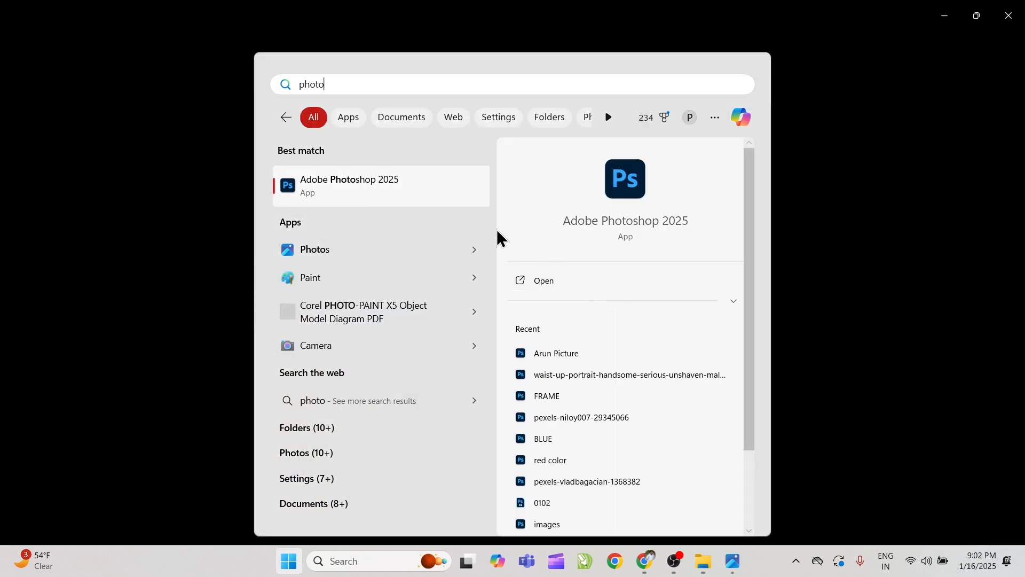
pyautogui.click(437, 191)
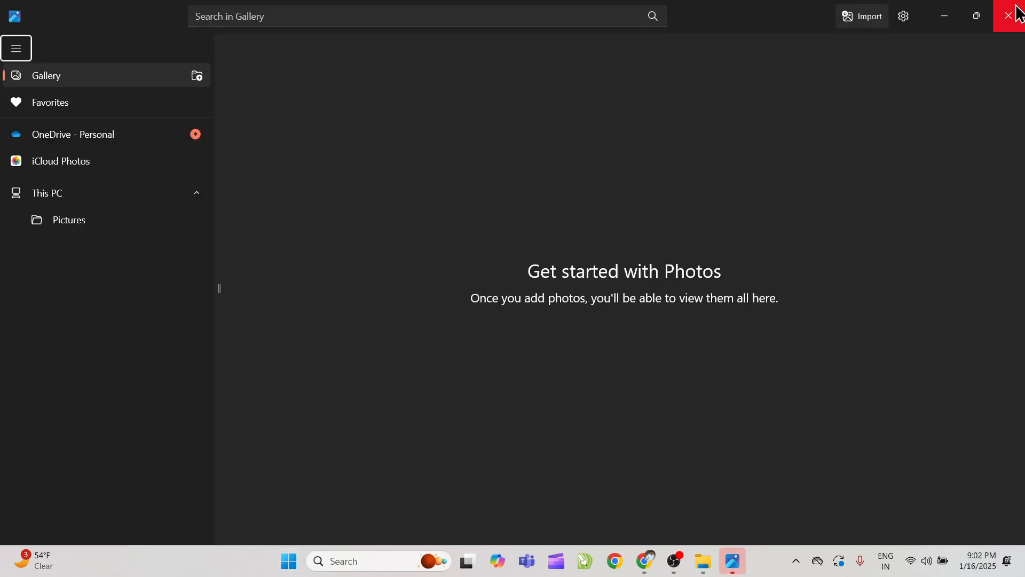
pyautogui.click(1017, 12)
# Step: Once the Photoshop Home screen loads, choose File > New to start a new document
pyautogui.moveTo(661, 561)
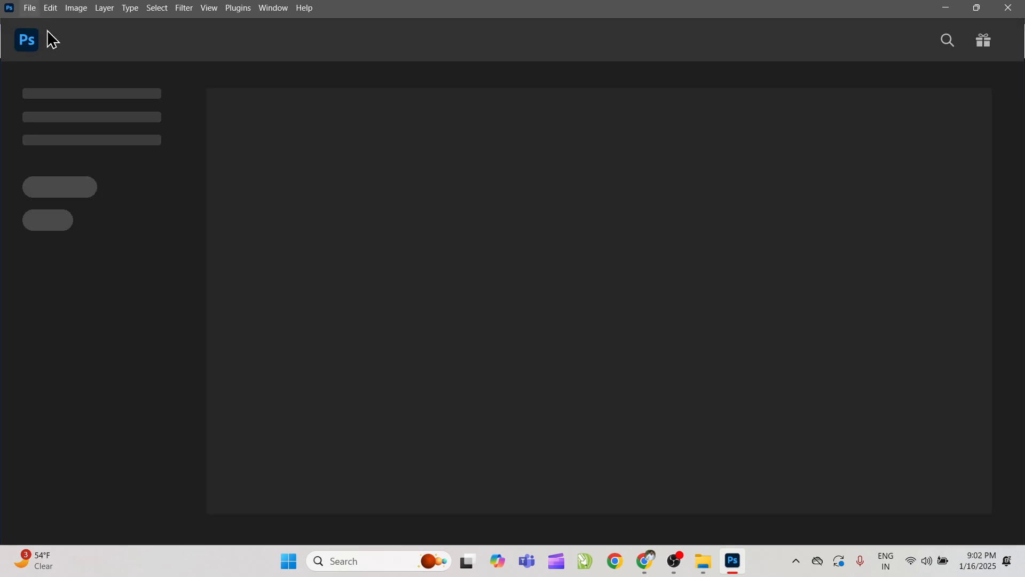
pyautogui.click(31, 12)
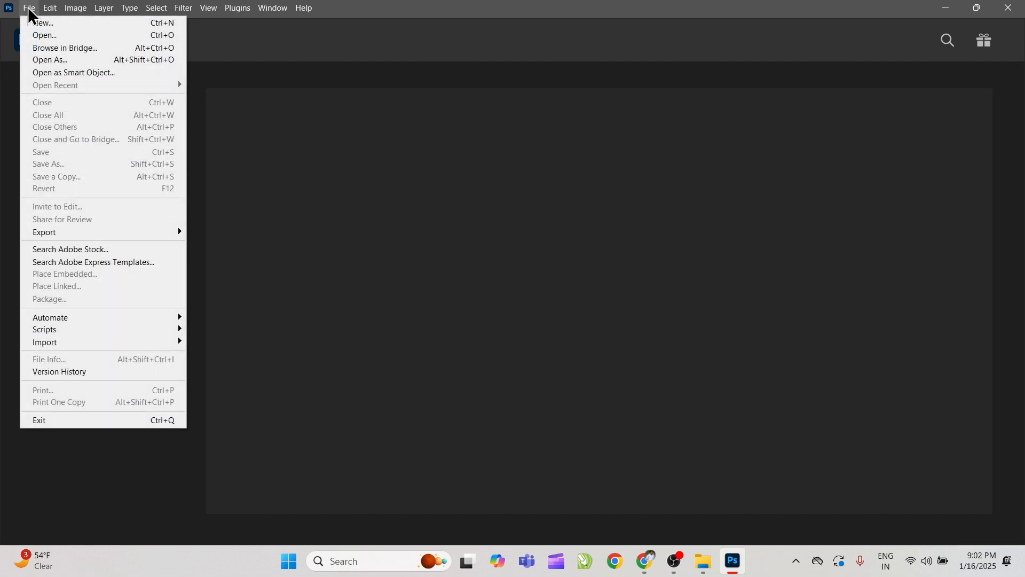
pyautogui.click(37, 23)
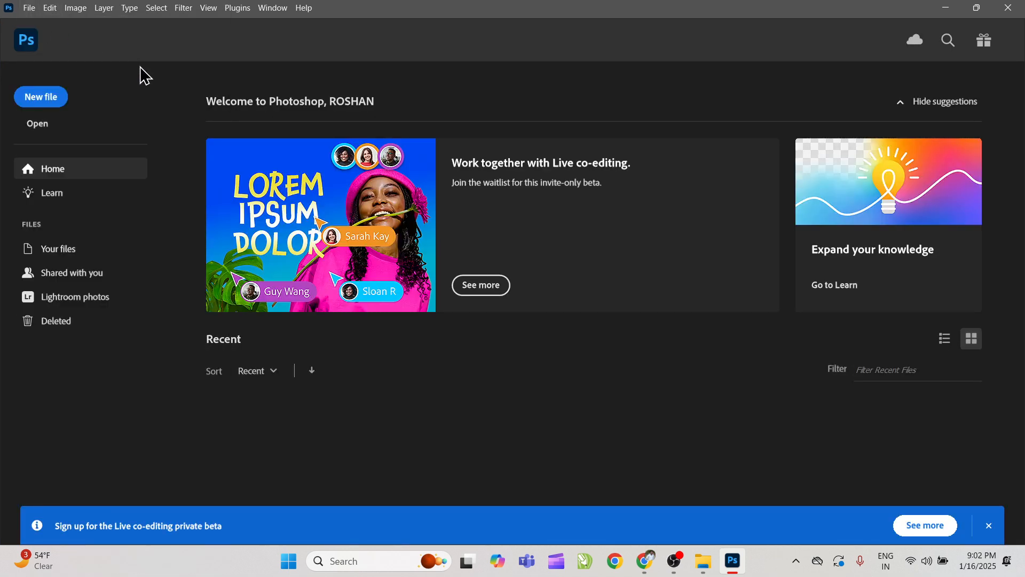
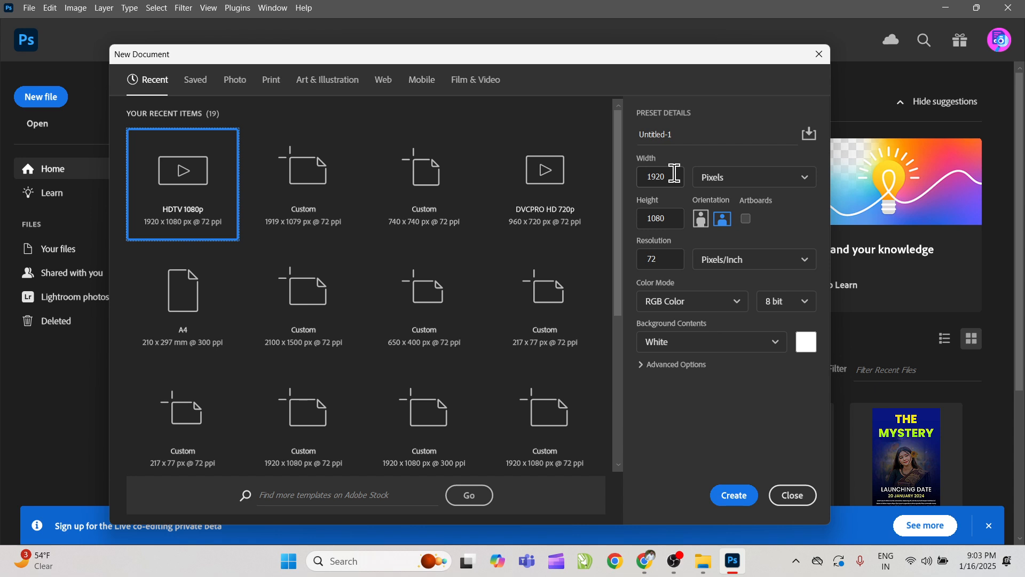
# Step: Create a new 1920 × 1080 px, 72 ppi document from the HDTV 1080p preset
pyautogui.doubleClick(675, 173)
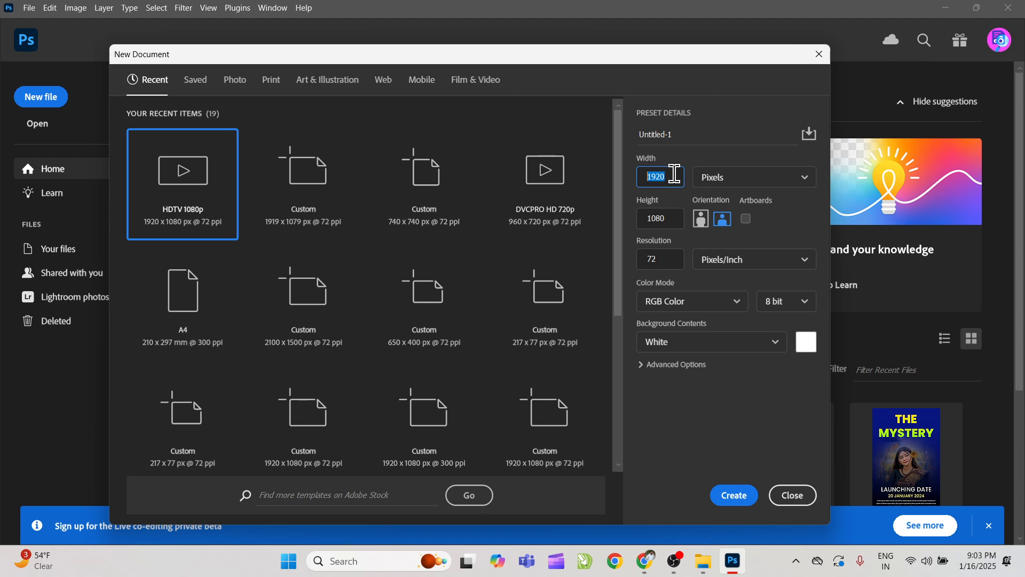
pyautogui.click(734, 494)
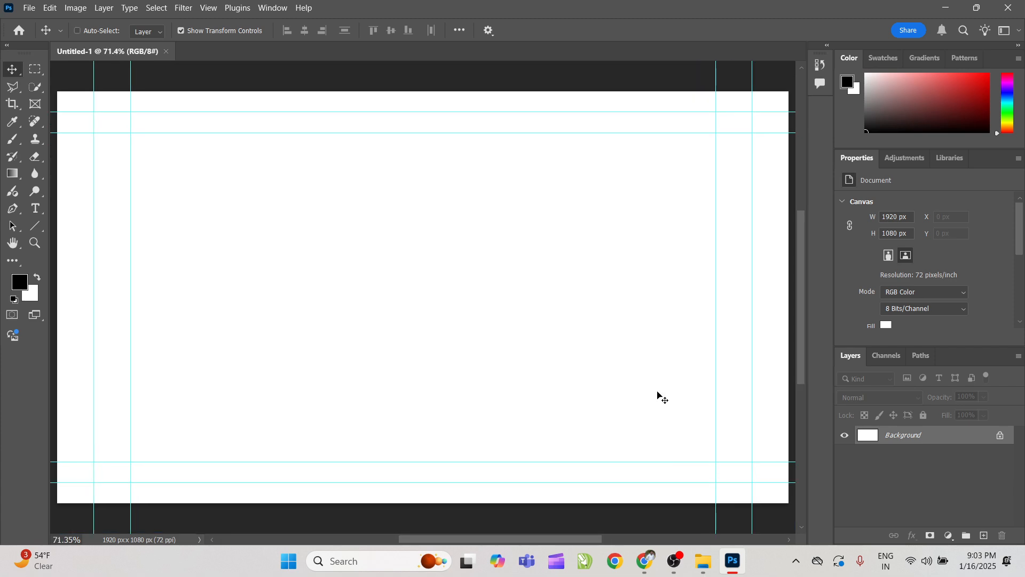
# Step: Hide the guides and check the current workspace under Window > Workspace
pyautogui.hotkey('ctrl', ';')
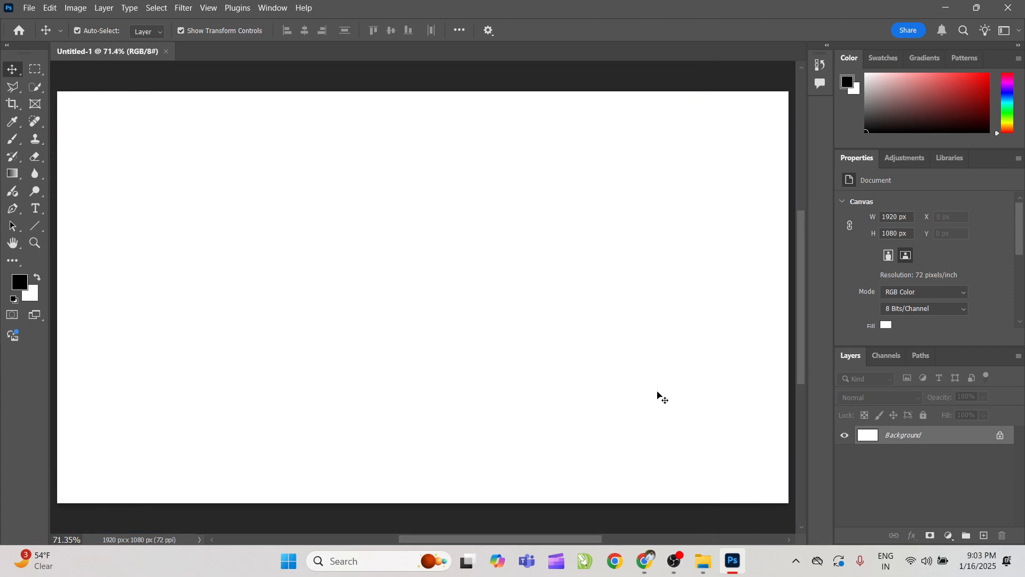
pyautogui.click(272, 15)
pyautogui.moveTo(322, 23)
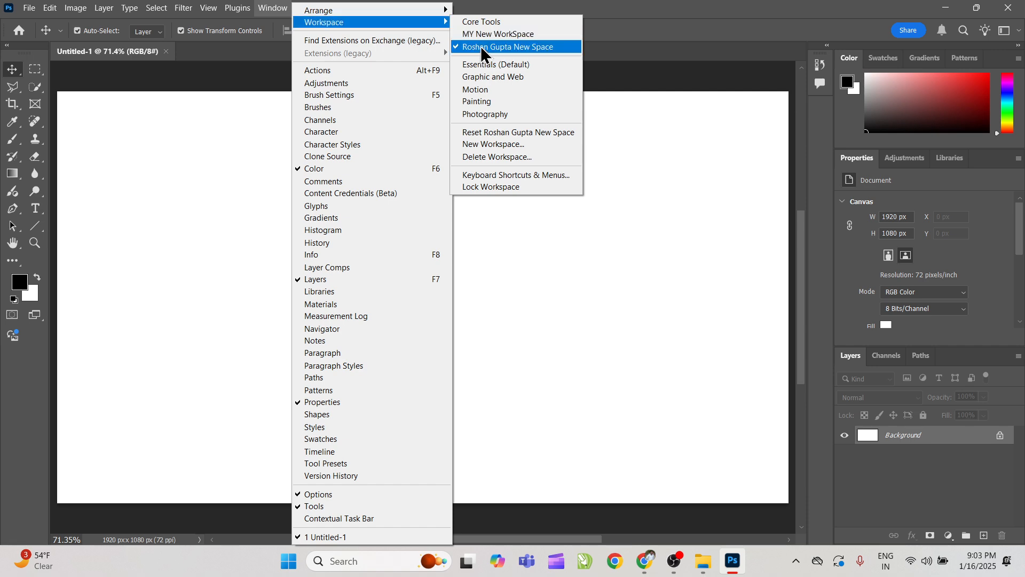
# Step: Take screenshots of the workspace name and of the whole Photoshop window
pyautogui.press('super+shift+s')
pyautogui.moveTo(451, 38); pyautogui.dragTo(589, 62)
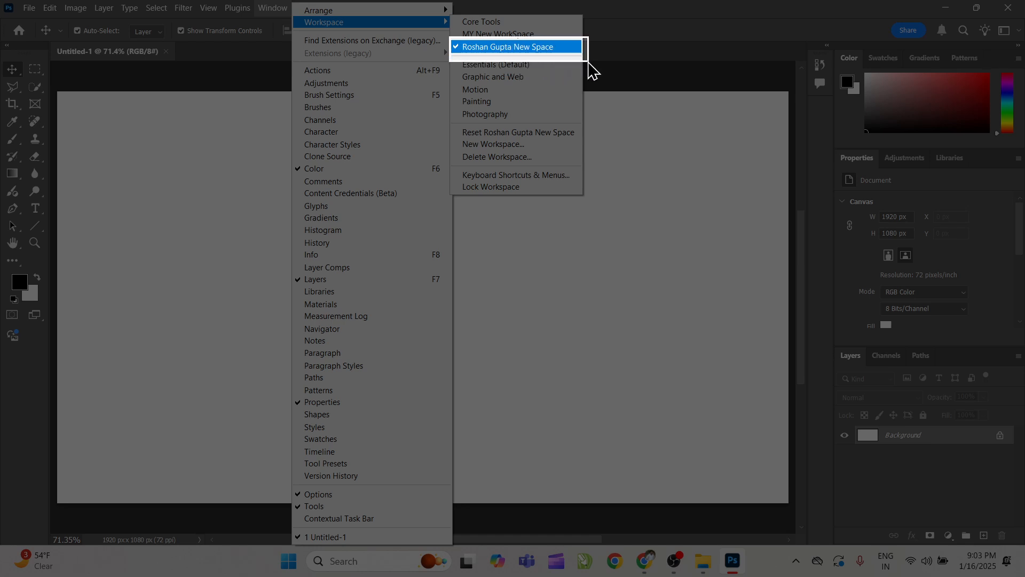
pyautogui.moveTo(589, 63); pyautogui.dragTo(577, 66)
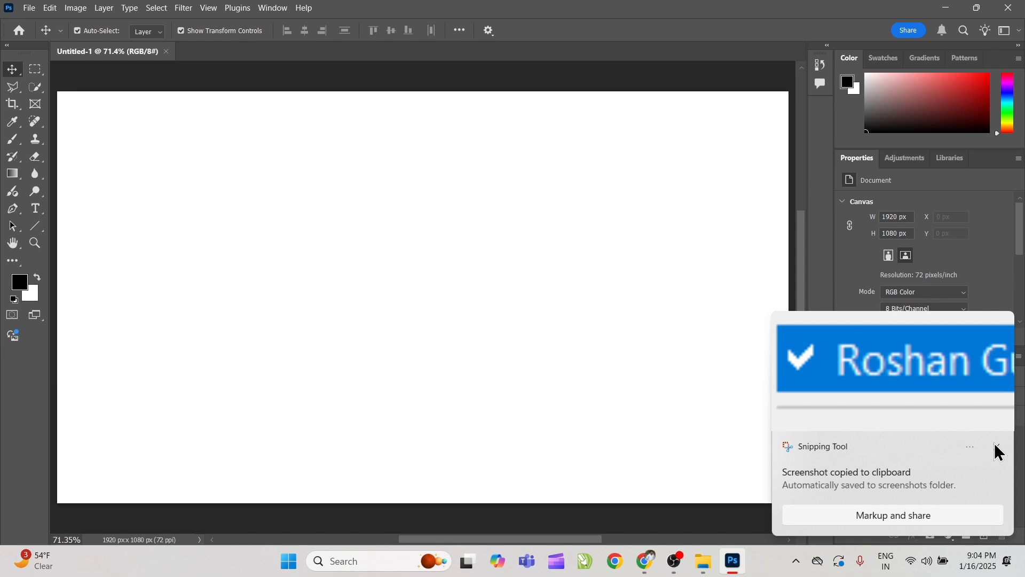
pyautogui.click(996, 446)
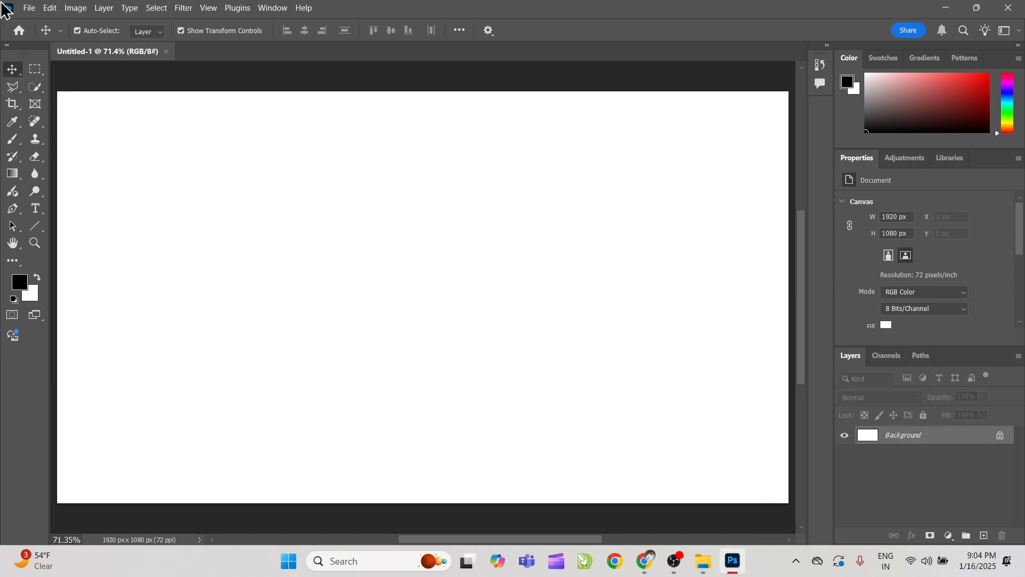
pyautogui.press('super+shift+s')
pyautogui.moveTo(2, 2); pyautogui.dragTo(1024, 545)
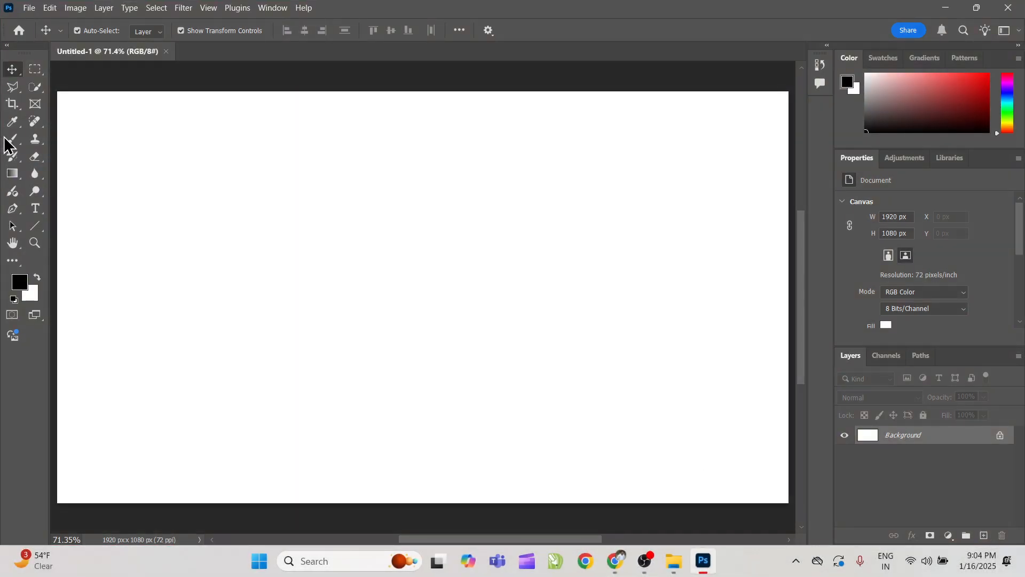
# Step: Type INDIAN in black Poppins ExtraBold and scale it up to span the canvas
pyautogui.click(35, 208)
pyautogui.click(179, 224)
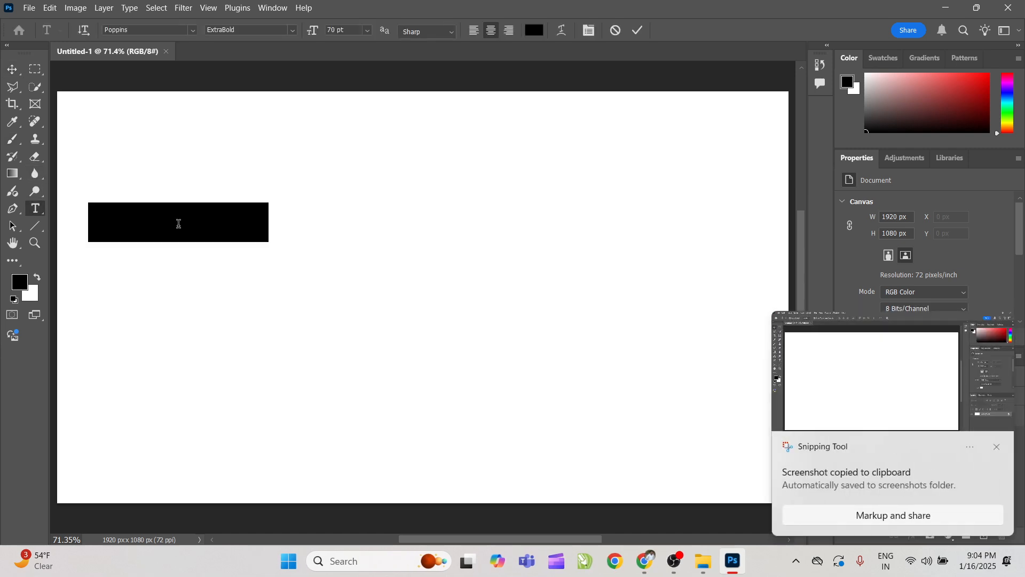
pyautogui.write('INDIAN')
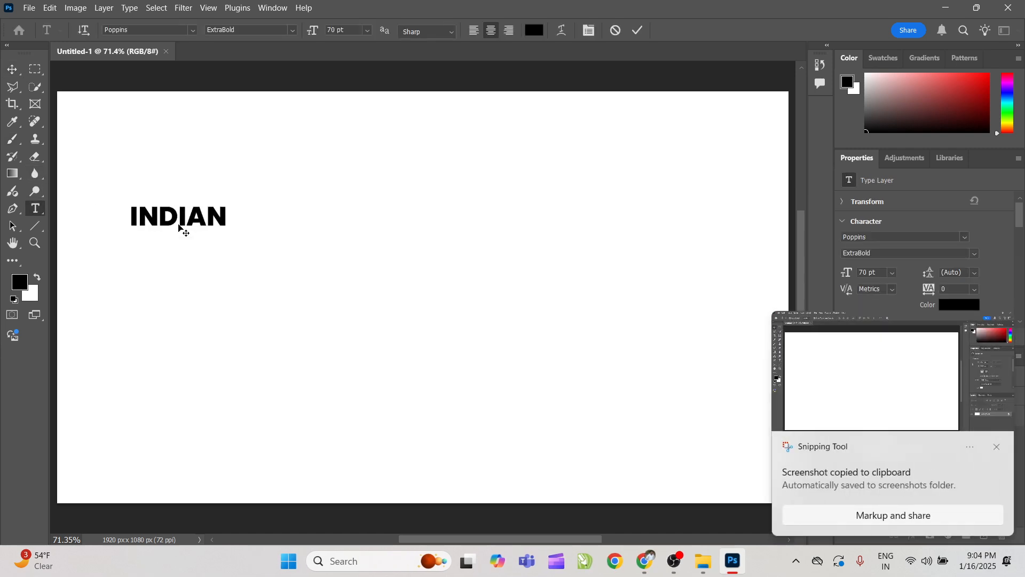
pyautogui.hotkey('ctrl', 't')
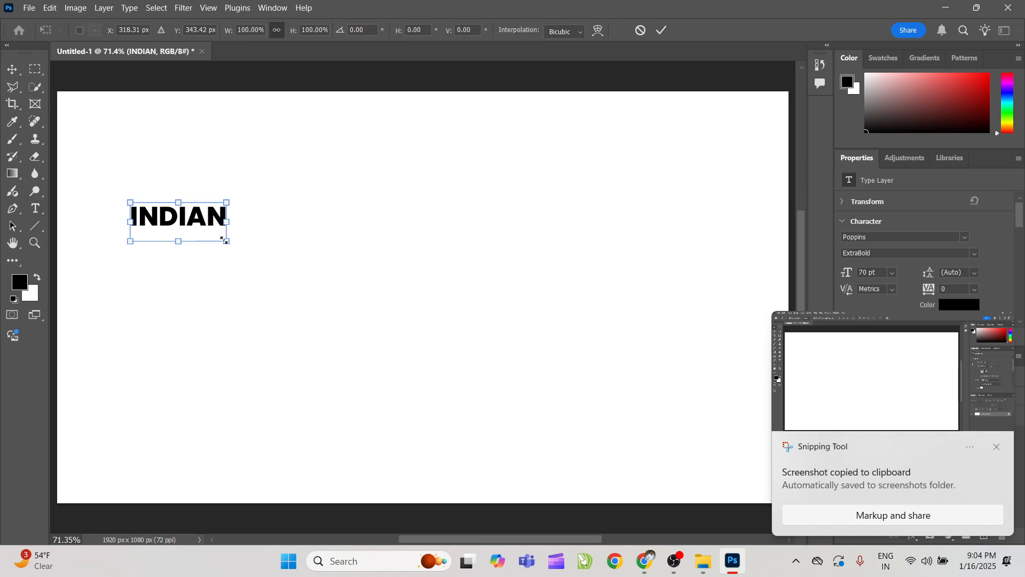
pyautogui.moveTo(224, 239); pyautogui.dragTo(682, 476)
pyautogui.press('Return')
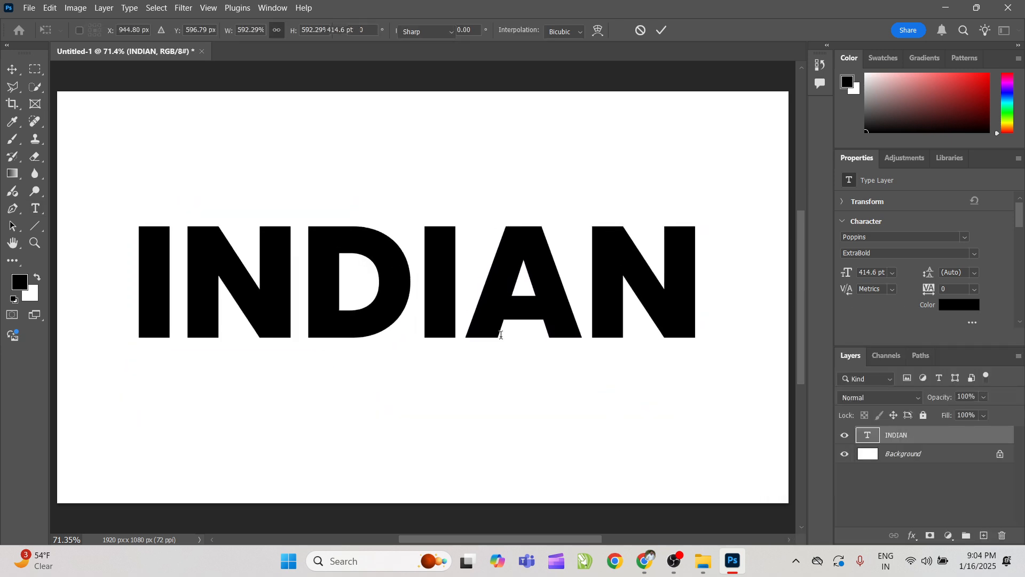
# Step: Nudge INDIAN slightly left and down, then look over the Window > Workspace menu
pyautogui.press('v')
pyautogui.moveTo(396, 256)
pyautogui.mouseDown()
pyautogui.moveTo(393, 235)
pyautogui.moveTo(387, 261)
pyautogui.mouseUp()
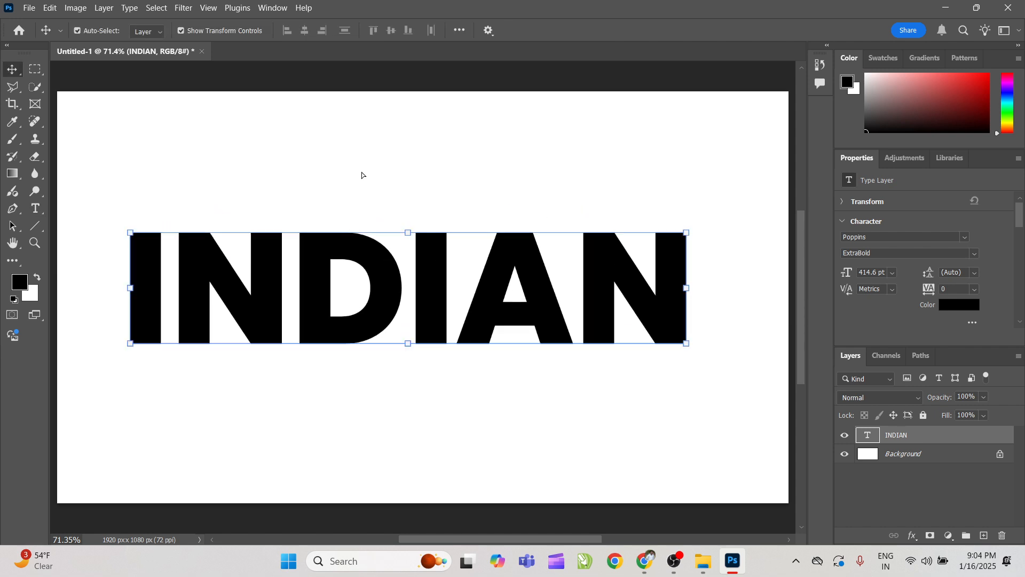
pyautogui.click(278, 8)
pyautogui.moveTo(326, 24)
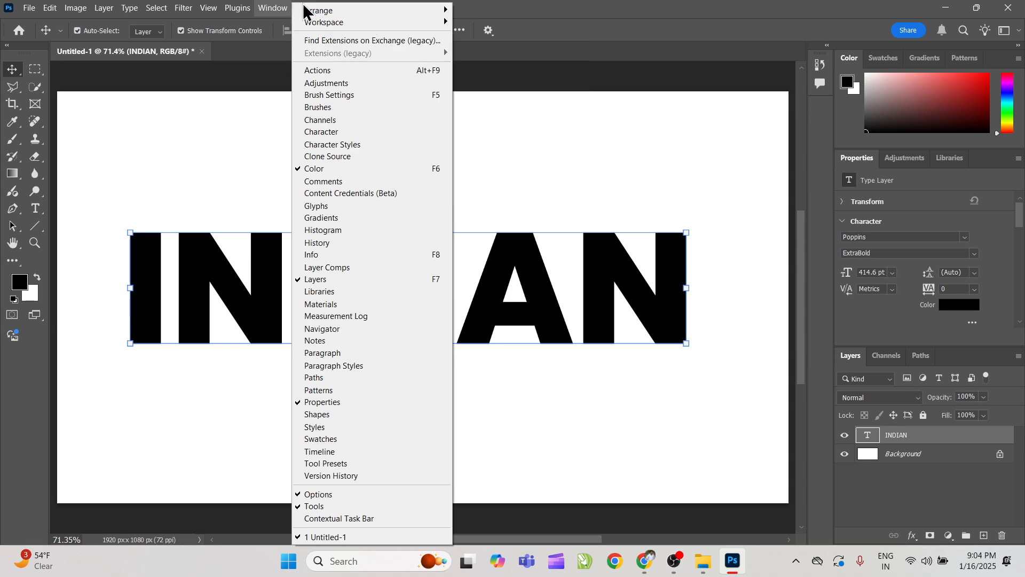
# Step: Switch to the Graphic and Web workspace
pyautogui.click(271, 7)
pyautogui.click(188, 12)
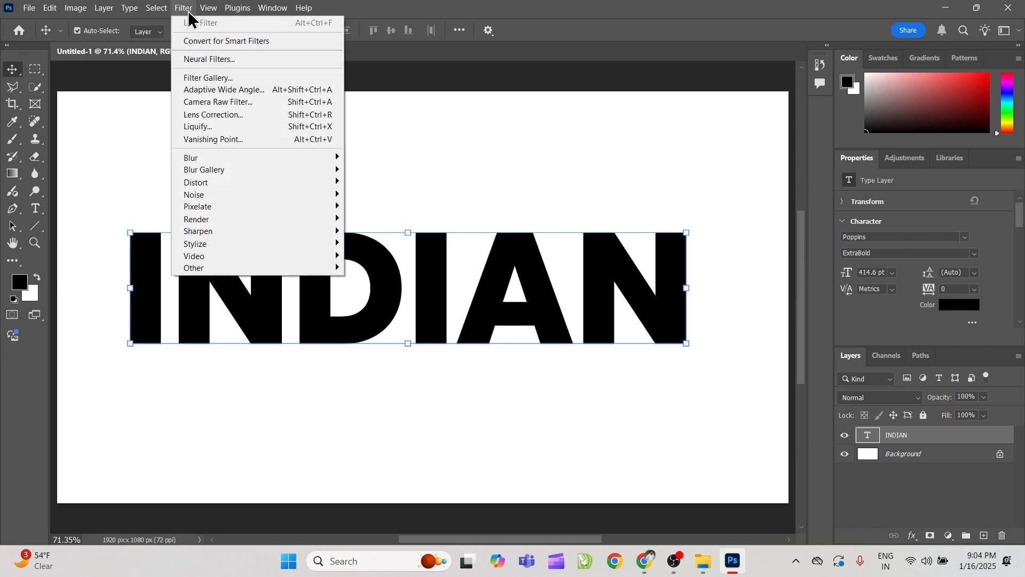
pyautogui.click(193, 15)
pyautogui.click(273, 10)
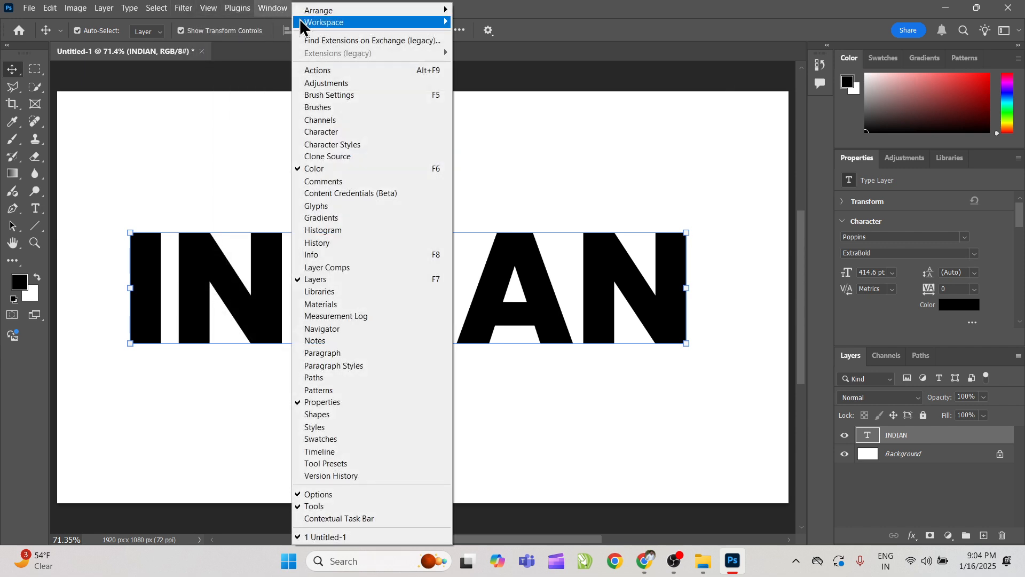
pyautogui.moveTo(320, 23)
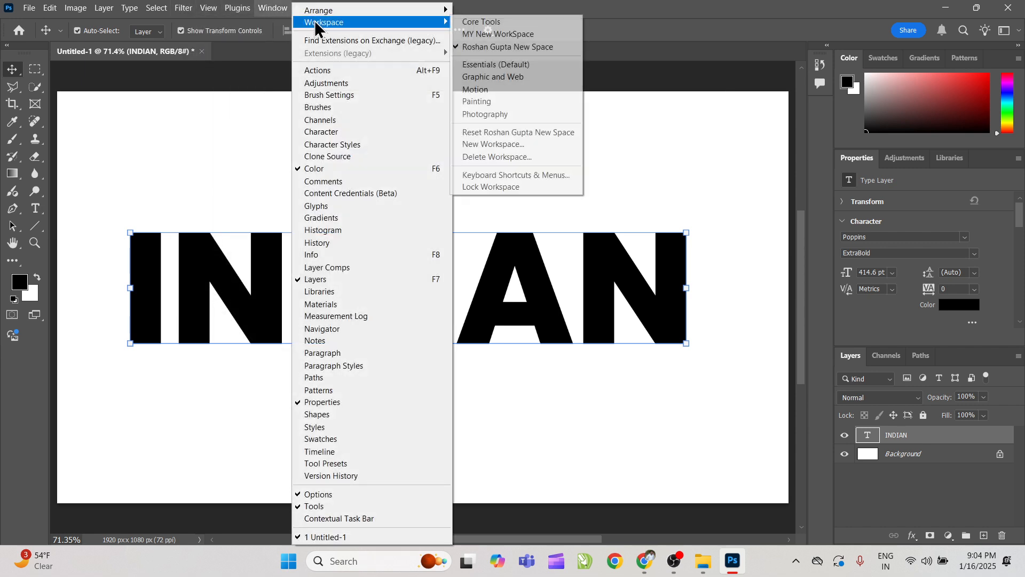
pyautogui.click(508, 76)
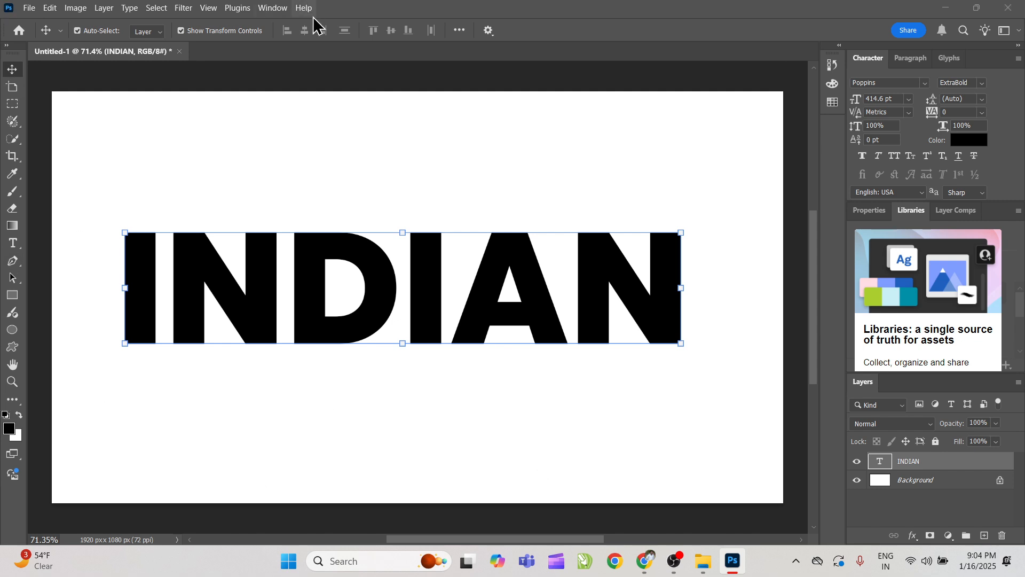
# Step: Change to another workspace layout and expand the Grayscale swatch group
pyautogui.click(280, 8)
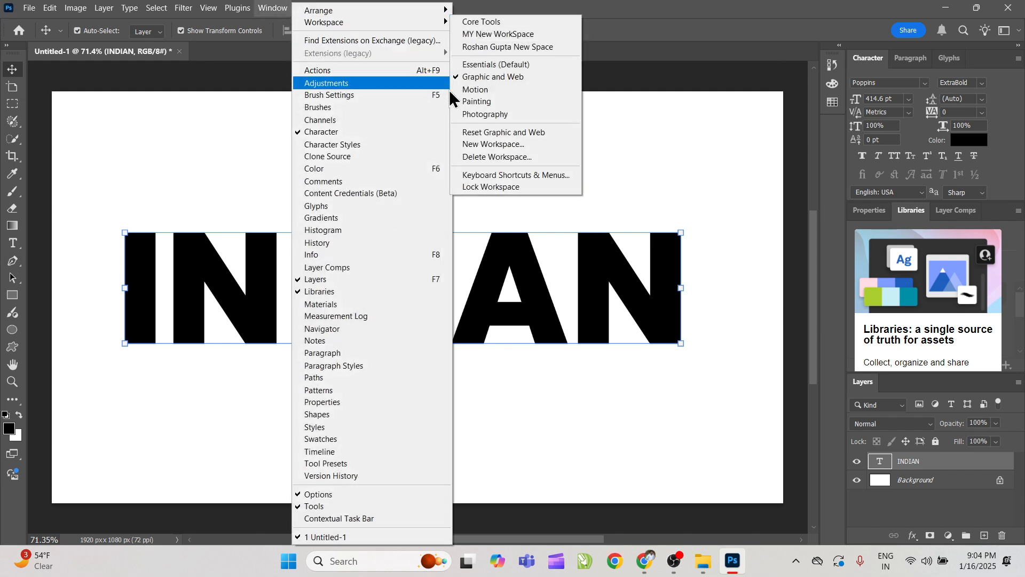
pyautogui.click(498, 101)
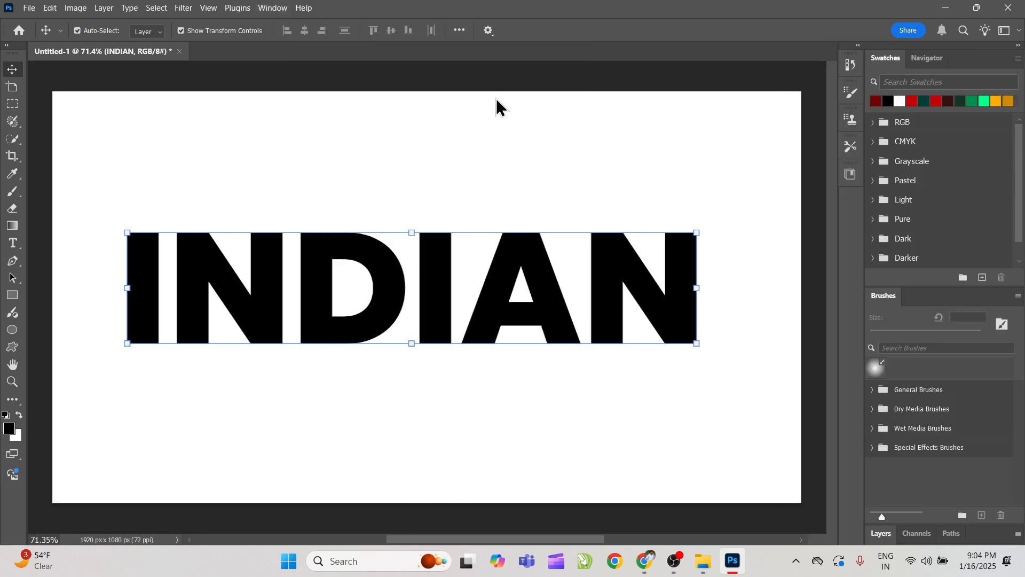
pyautogui.moveTo(1024, 143); pyautogui.dragTo(1024, 184)
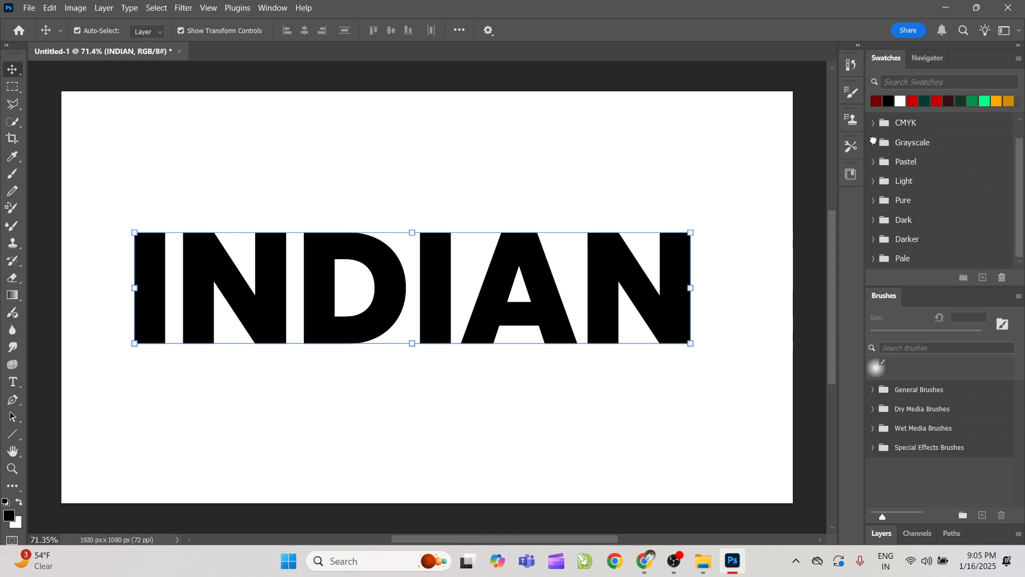
pyautogui.click(878, 144)
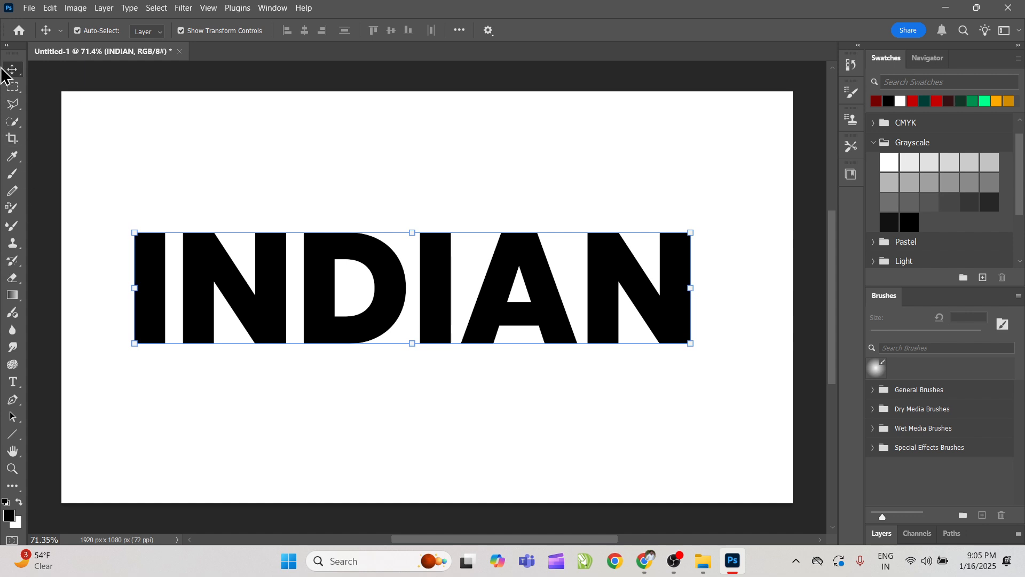
# Step: Lay the toolbar out in two columns and move INDIAN up near the top
pyautogui.click(6, 46)
pyautogui.moveTo(390, 301)
pyautogui.mouseDown()
pyautogui.moveTo(394, 217)
pyautogui.moveTo(381, 197)
pyautogui.moveTo(405, 298)
pyautogui.mouseUp()
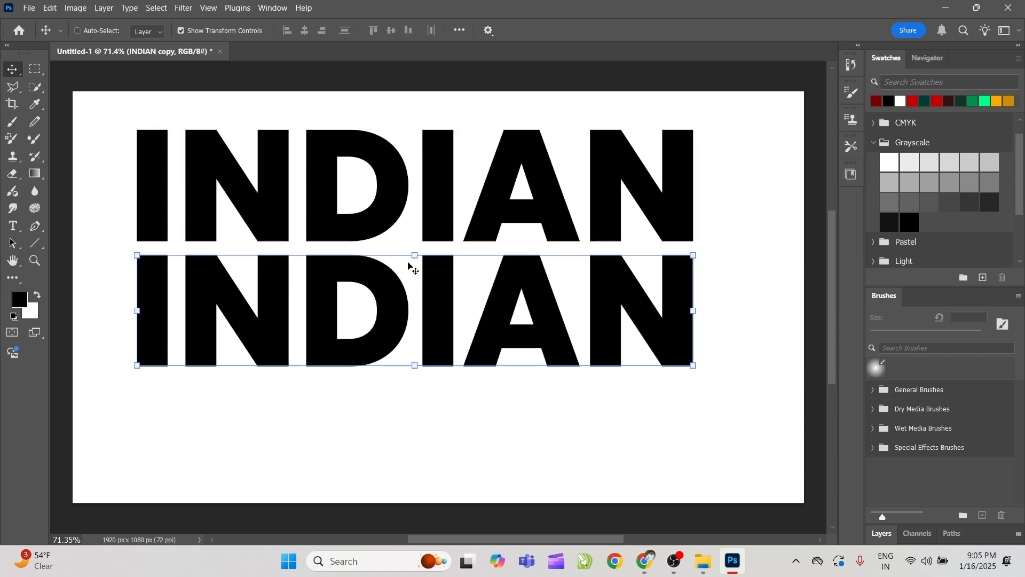
pyautogui.hotkey('ctrl', 'z')
pyautogui.moveTo(421, 206); pyautogui.dragTo(421, 180)
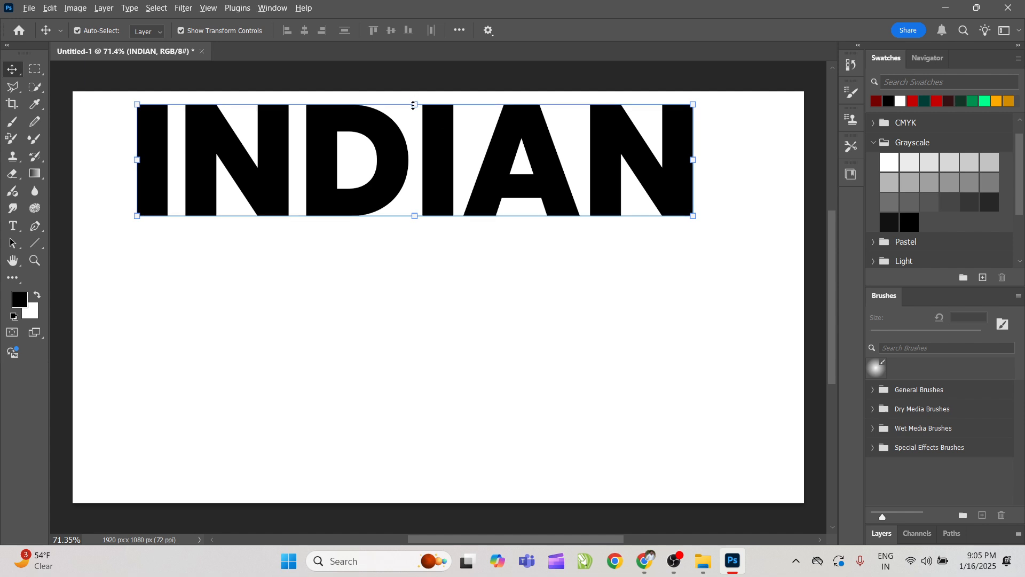
# Step: Shrink INDIAN and Alt-drag three copies stacked down the canvas below it
pyautogui.hotkey('ctrl', 't')
pyautogui.moveTo(415, 83)
pyautogui.mouseDown()
pyautogui.moveTo(424, 115)
pyautogui.moveTo(424, 101)
pyautogui.mouseUp()
pyautogui.press('Return')
pyautogui.moveTo(431, 149); pyautogui.dragTo(449, 239)
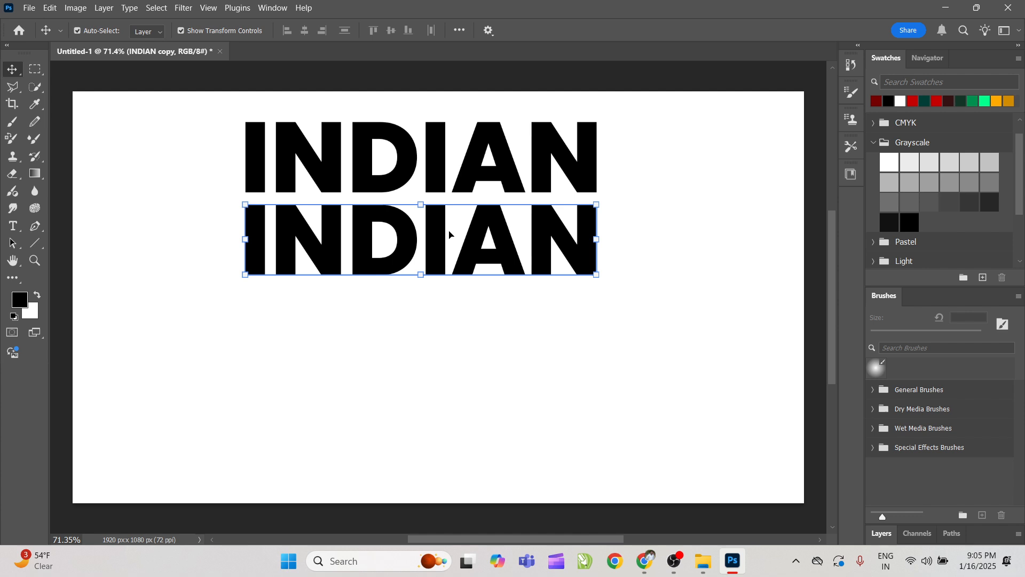
pyautogui.moveTo(450, 236); pyautogui.dragTo(476, 427)
# Step: Fill the top INDIAN line with red from the CMYK swatch group
pyautogui.click(512, 161)
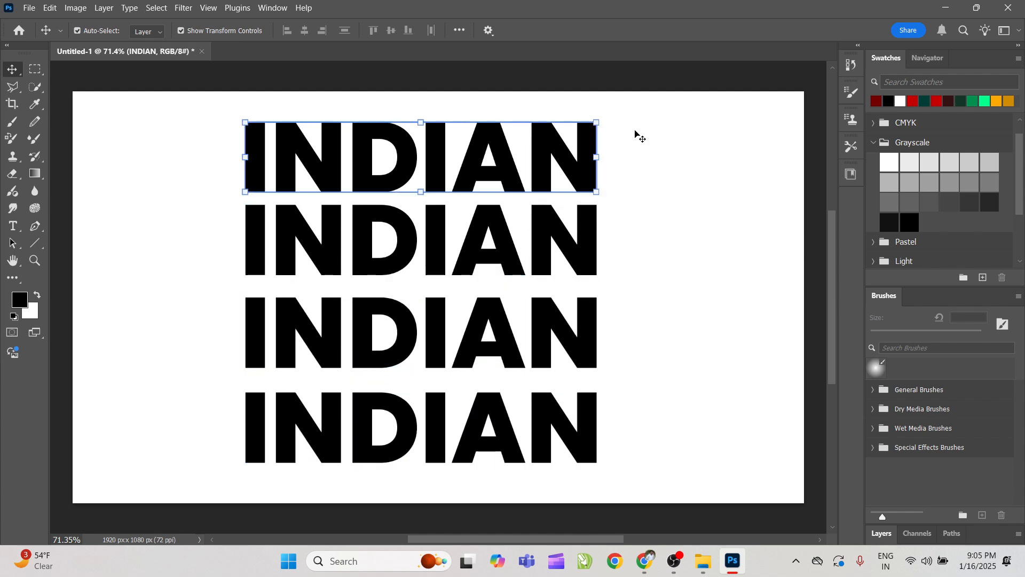
pyautogui.click(872, 142)
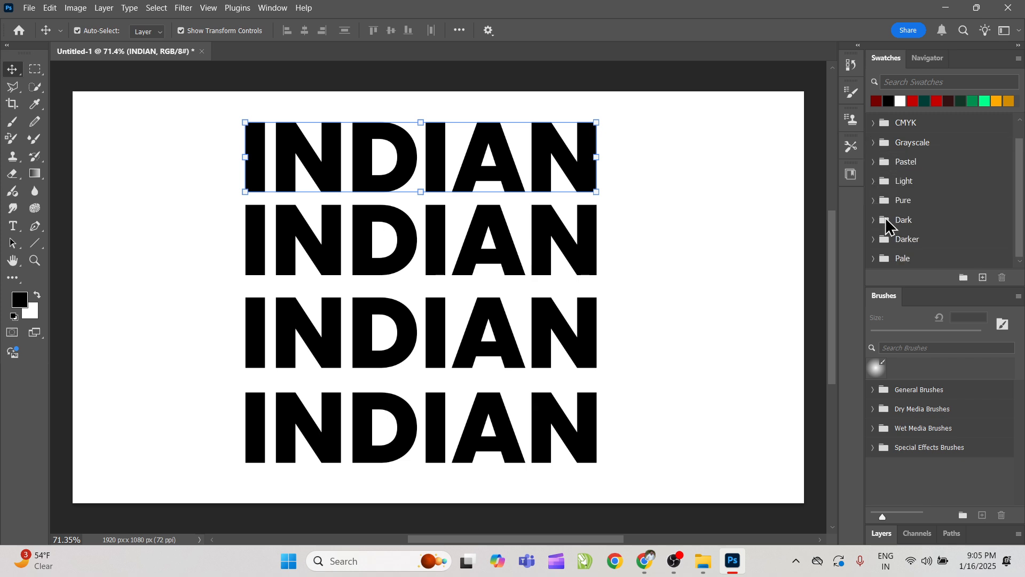
pyautogui.scroll(1, 938, 143)
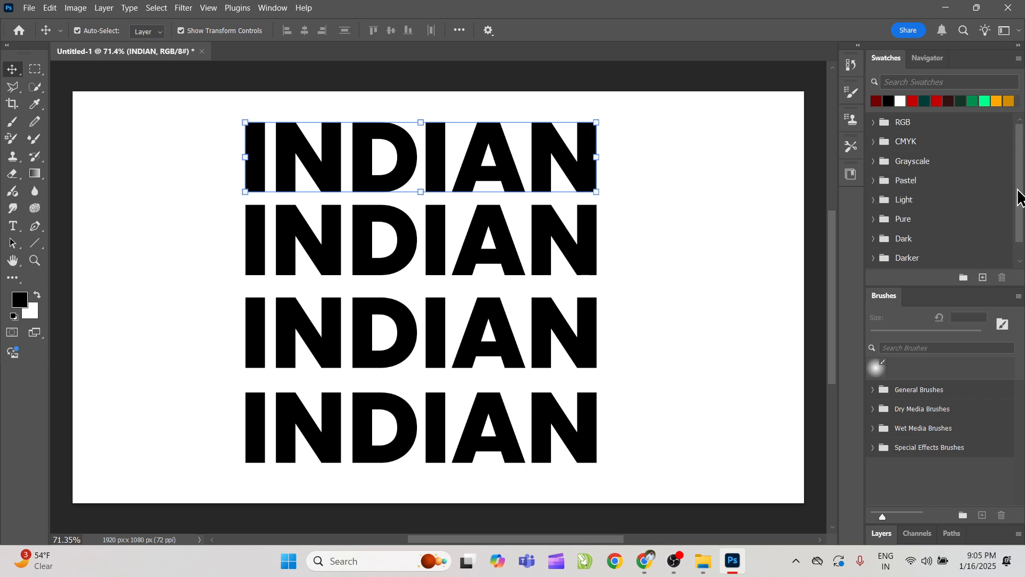
pyautogui.click(875, 141)
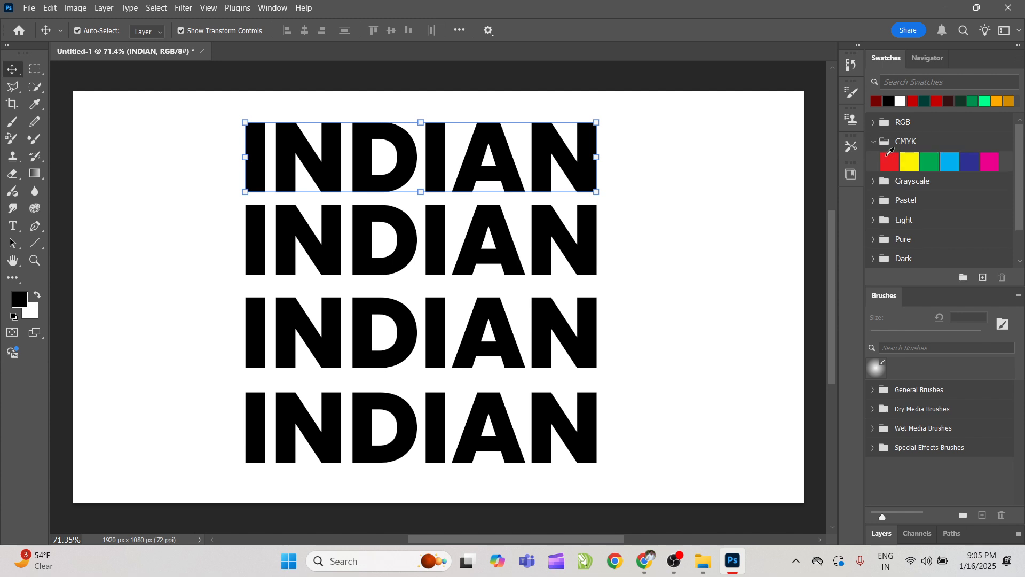
pyautogui.click(892, 162)
pyautogui.hotkey('alt', 'BackSpace')
# Step: Fill the second INDIAN line yellow and the third green
pyautogui.click(568, 242)
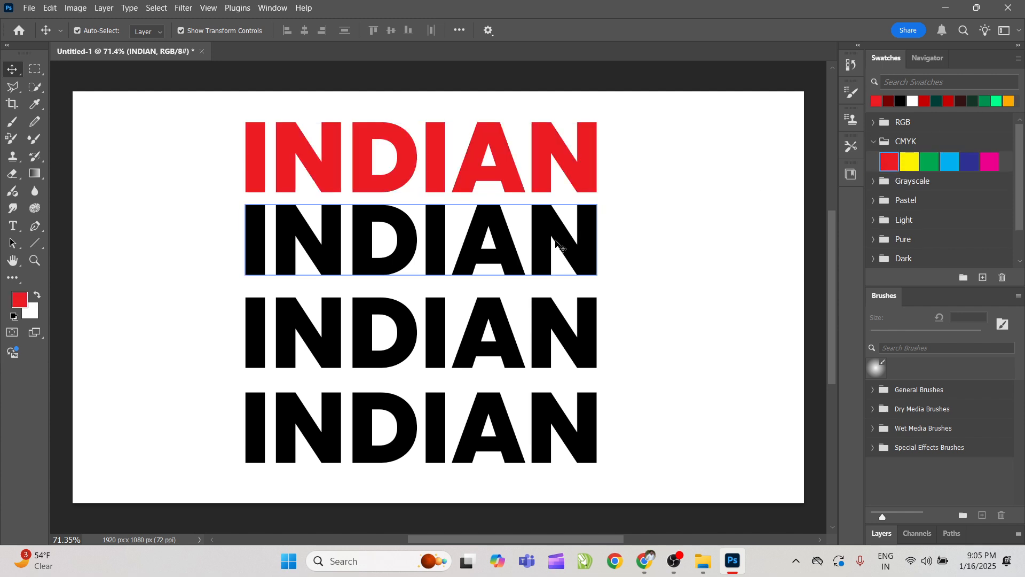
pyautogui.click(917, 162)
pyautogui.hotkey('alt', 'BackSpace')
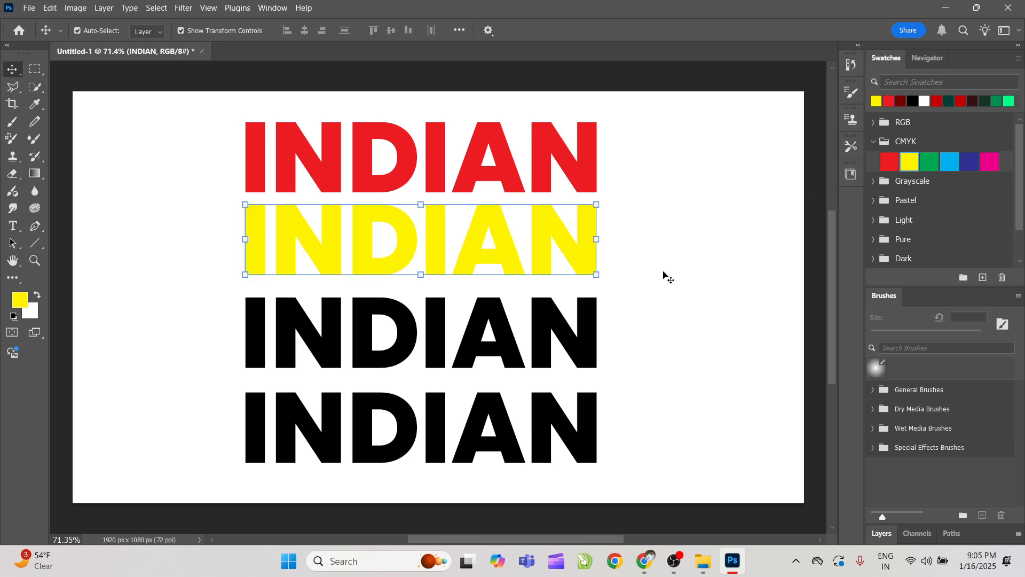
pyautogui.click(582, 339)
pyautogui.click(929, 162)
pyautogui.hotkey('alt', 'BackSpace')
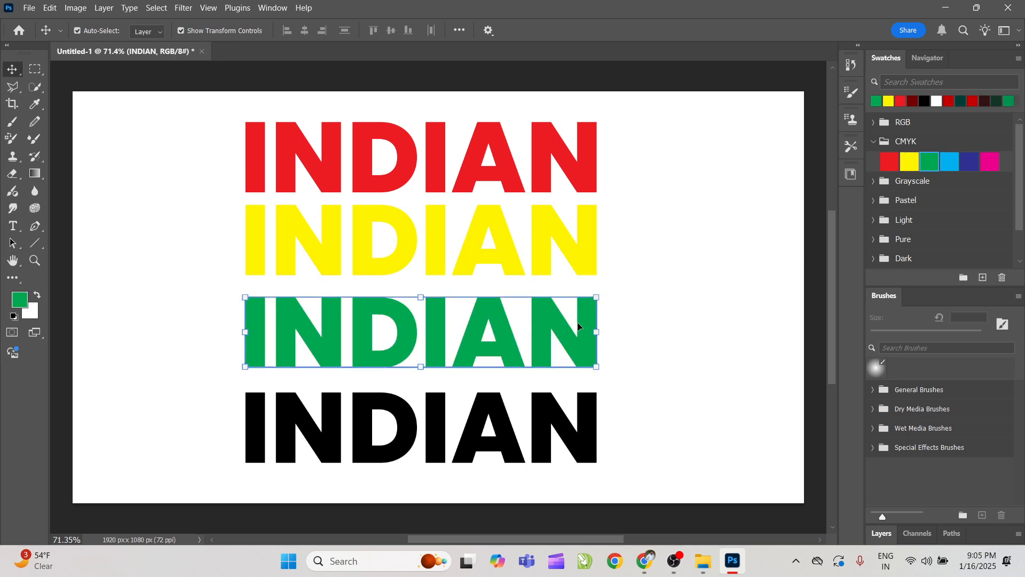
# Step: Fill the bottom INDIAN line cyan, then magenta
pyautogui.click(551, 426)
pyautogui.click(952, 155)
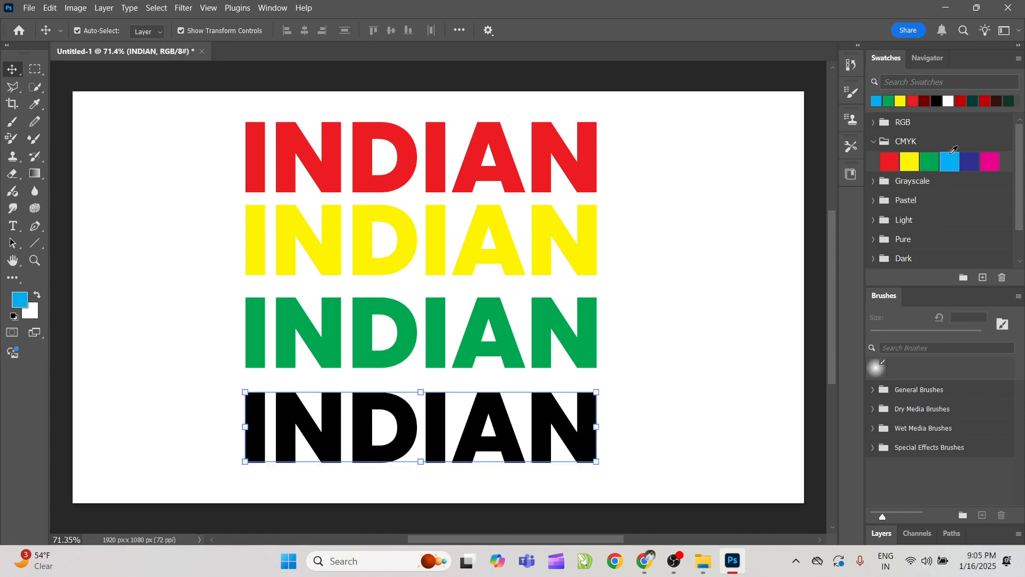
pyautogui.hotkey('alt', 'BackSpace')
pyautogui.click(996, 167)
pyautogui.hotkey('alt', 'BackSpace')
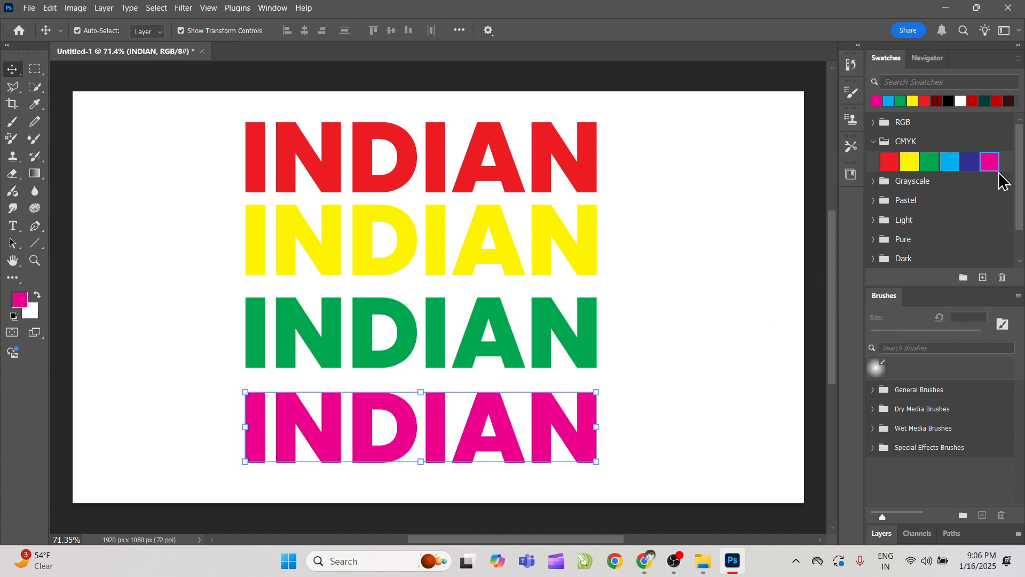
# Step: Pick a bright orange in the Color Picker and fill the bottom INDIAN line with it
pyautogui.click(19, 300)
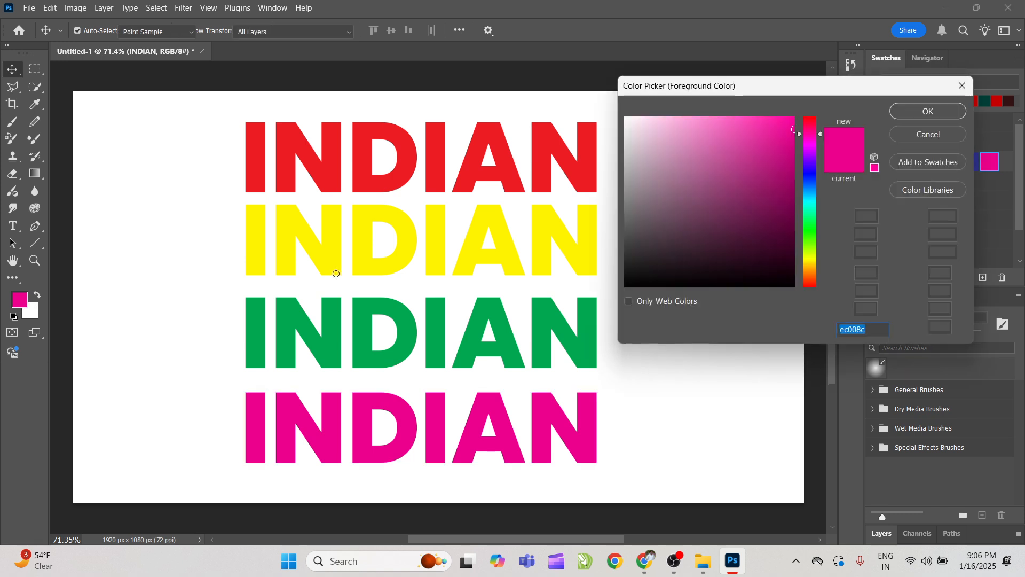
pyautogui.click(810, 218)
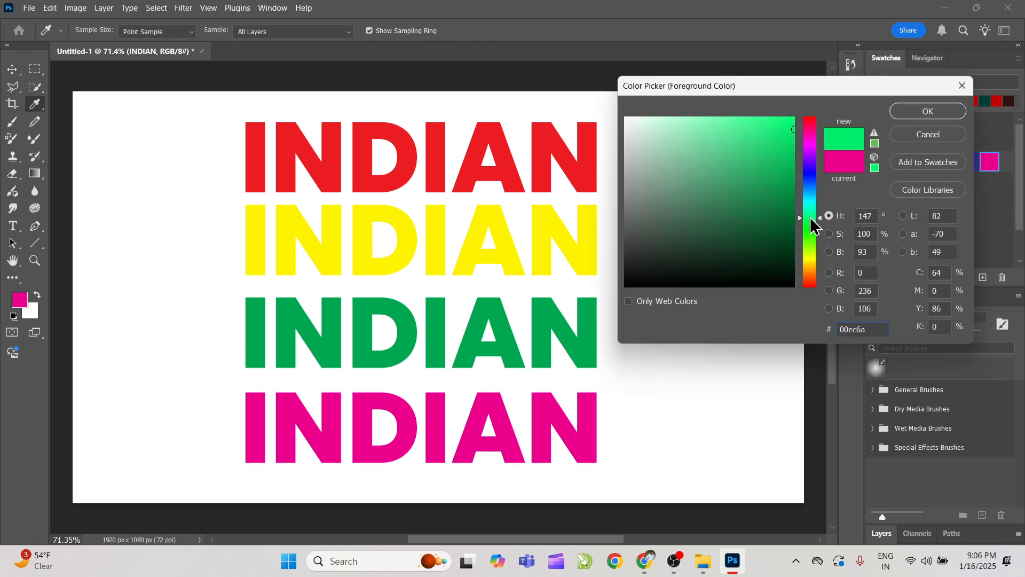
pyautogui.click(793, 202)
pyautogui.moveTo(812, 238); pyautogui.dragTo(813, 279)
pyautogui.moveTo(793, 133); pyautogui.dragTo(797, 128)
pyautogui.click(928, 111)
pyautogui.press('v')
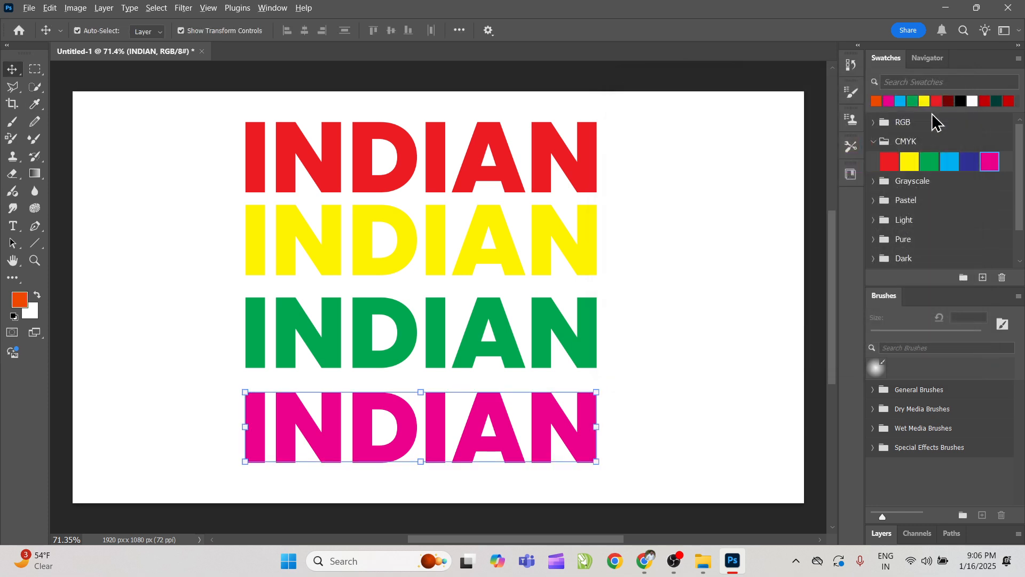
pyautogui.hotkey('alt', 'BackSpace')
pyautogui.click(657, 358)
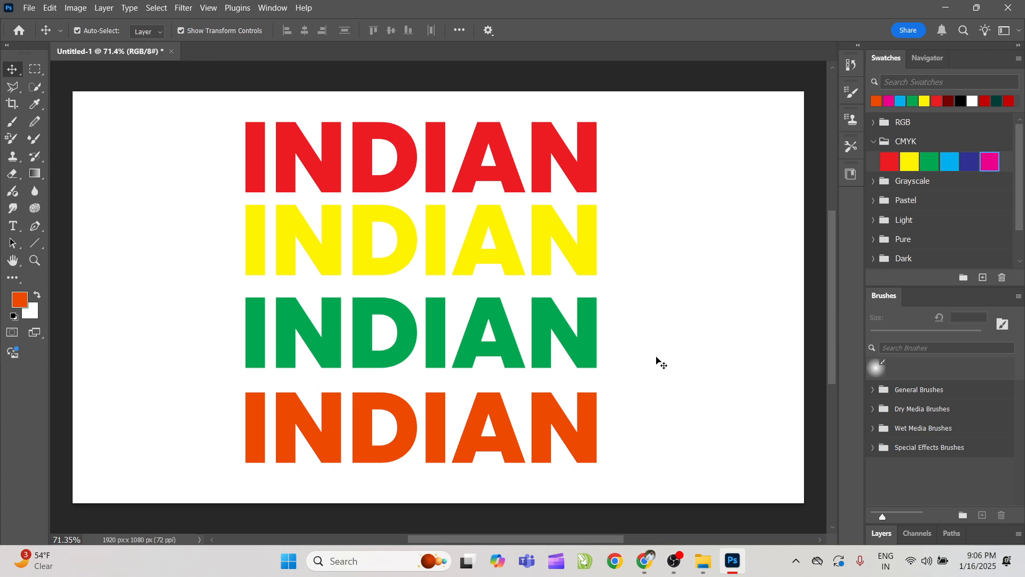
# Step: Try light orange, light cyan, light blue, light green and teal swatches from the Pastel, Light and Pure groups
pyautogui.click(875, 200)
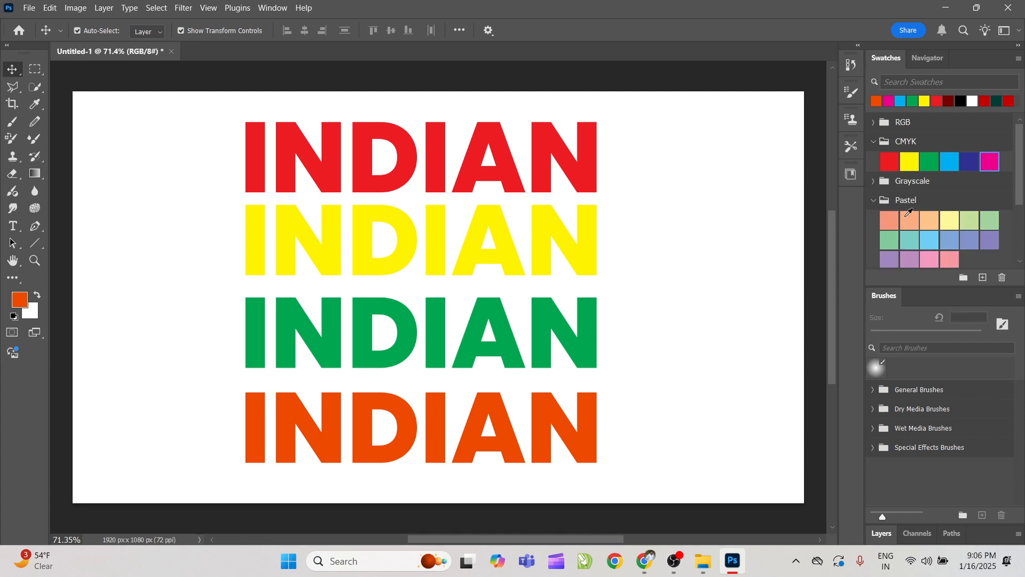
pyautogui.scroll(-3, 1023, 196)
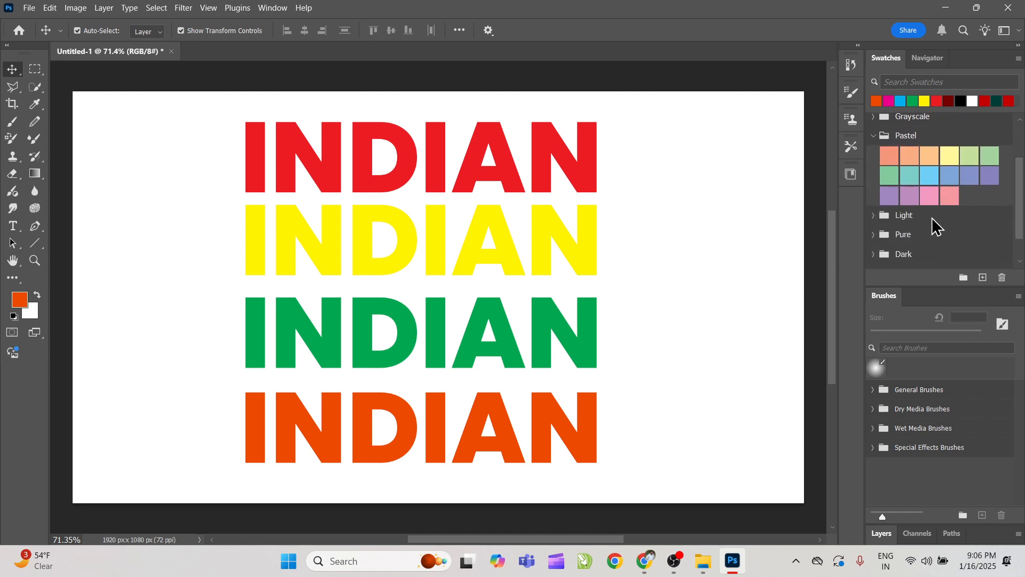
pyautogui.click(875, 215)
pyautogui.click(908, 234)
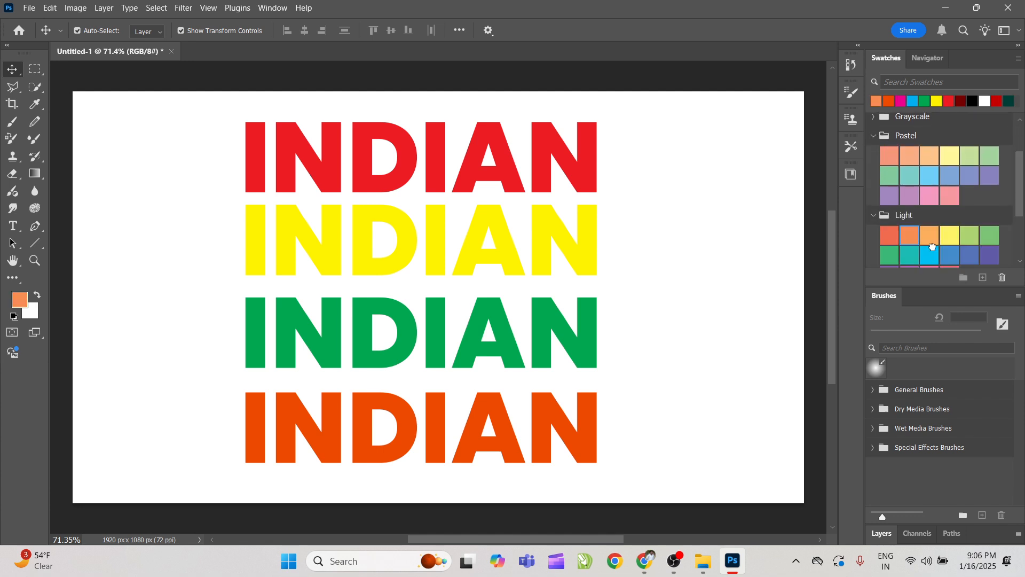
pyautogui.click(932, 247)
pyautogui.click(971, 248)
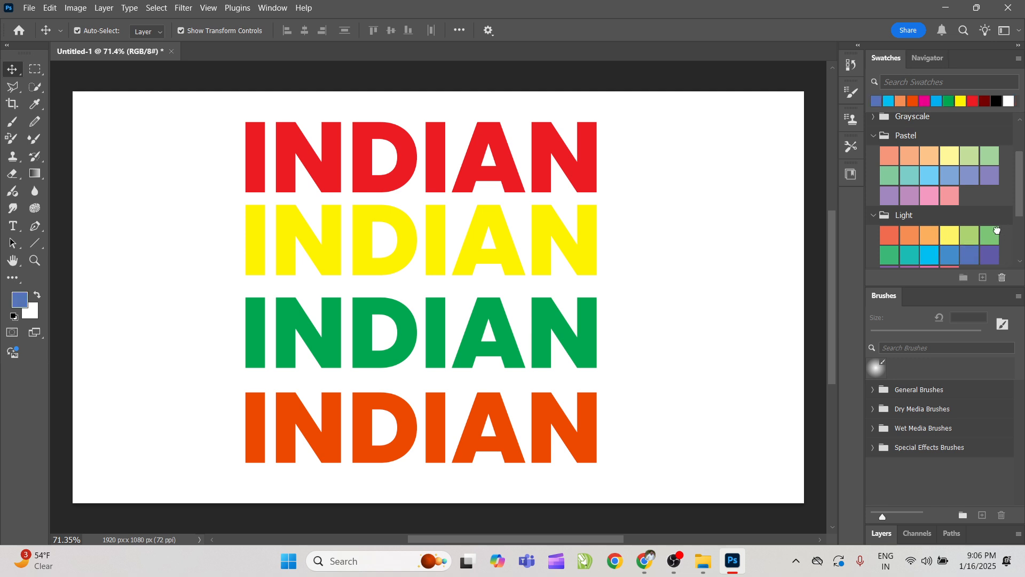
pyautogui.click(997, 231)
pyautogui.scroll(-3, 1015, 235)
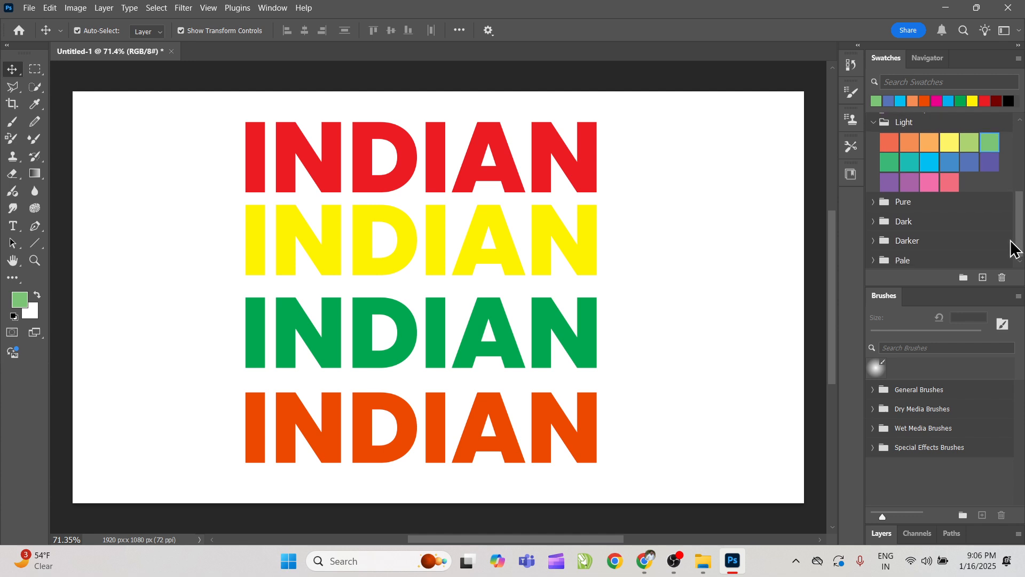
pyautogui.click(876, 203)
pyautogui.click(904, 238)
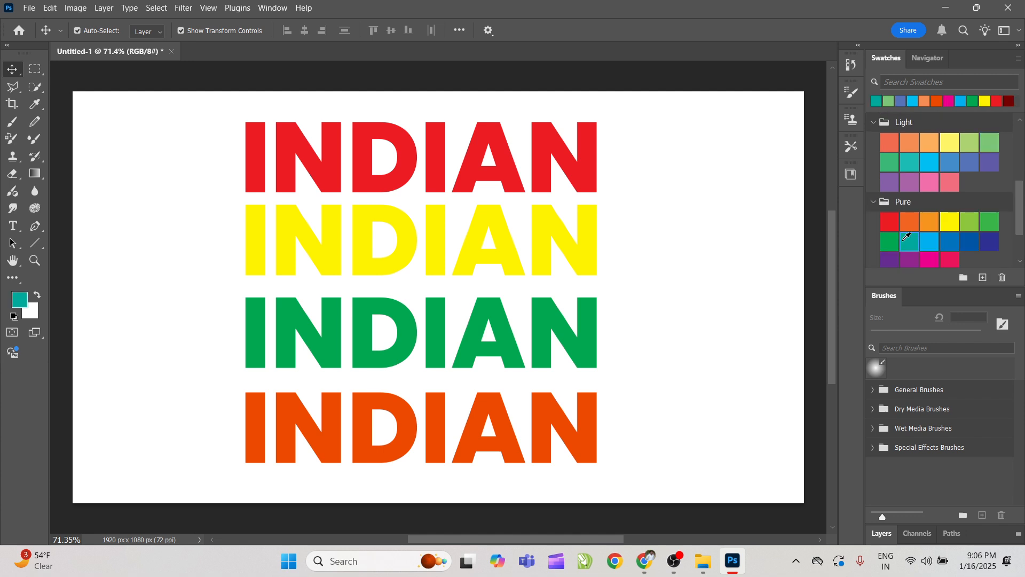
pyautogui.scroll(-2, 973, 247)
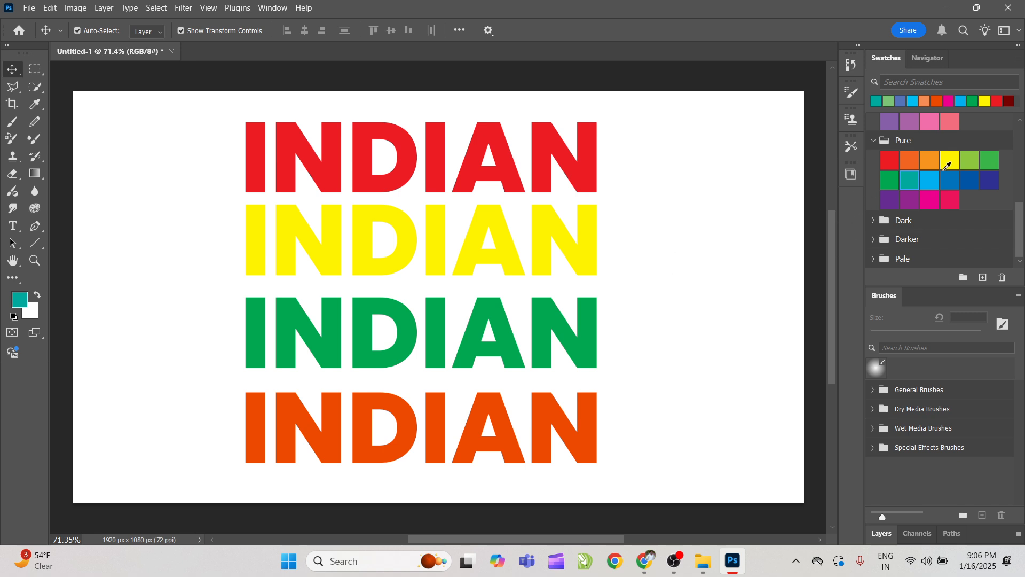
# Step: Try several Dark group swatches, settling on navy as the current colour
pyautogui.moveTo(1017, 228)
pyautogui.mouseDown()
pyautogui.moveTo(1019, 156)
pyautogui.moveTo(1019, 247)
pyautogui.mouseUp()
pyautogui.click(878, 224)
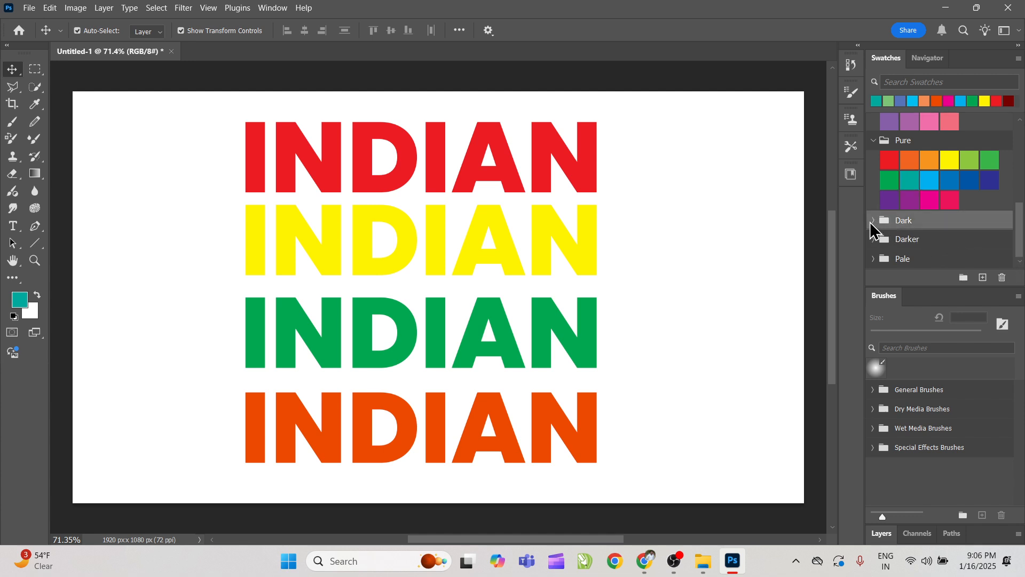
pyautogui.click(874, 221)
pyautogui.click(914, 258)
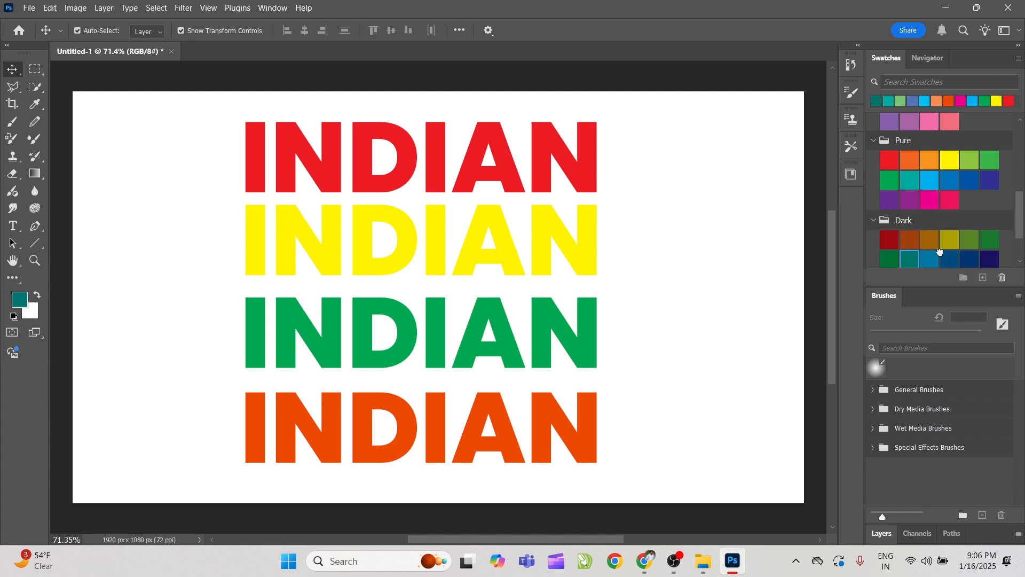
pyautogui.click(950, 259)
pyautogui.click(970, 240)
pyautogui.click(990, 240)
pyautogui.click(990, 259)
pyautogui.click(970, 259)
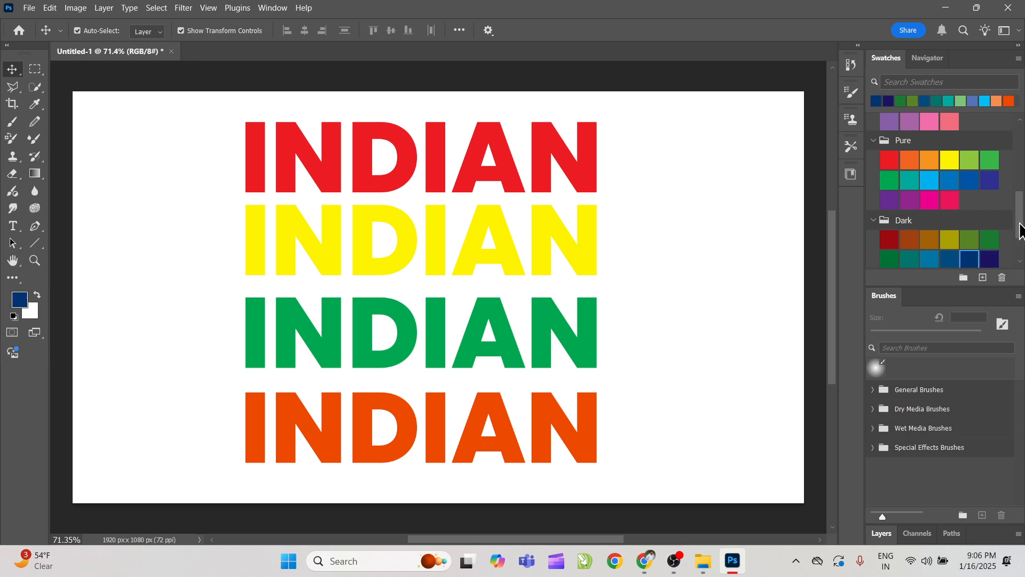
pyautogui.scroll(-2, 1021, 231)
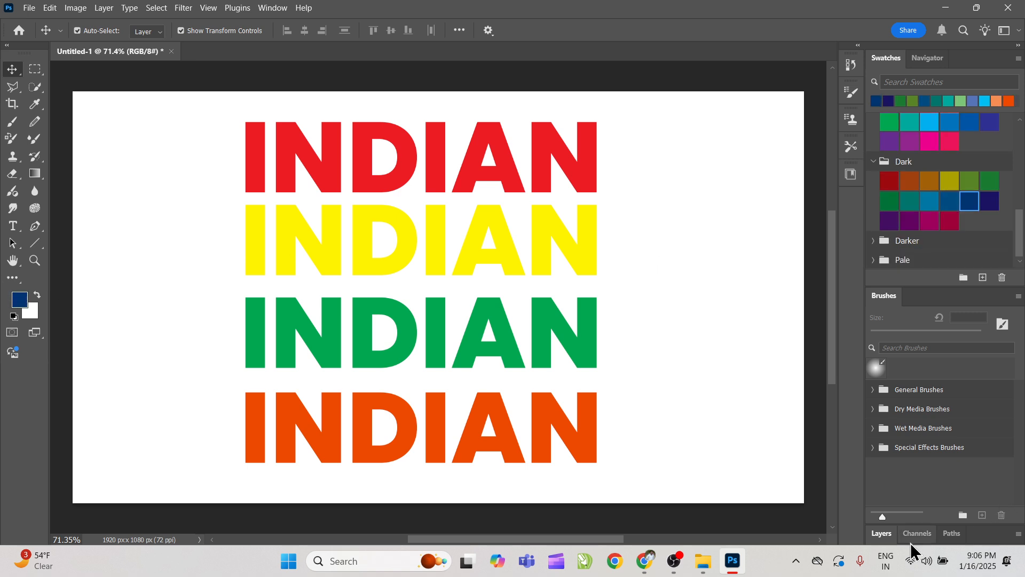
# Step: Refill the green third INDIAN line with pure bright red, then select all four lines
pyautogui.click(392, 324)
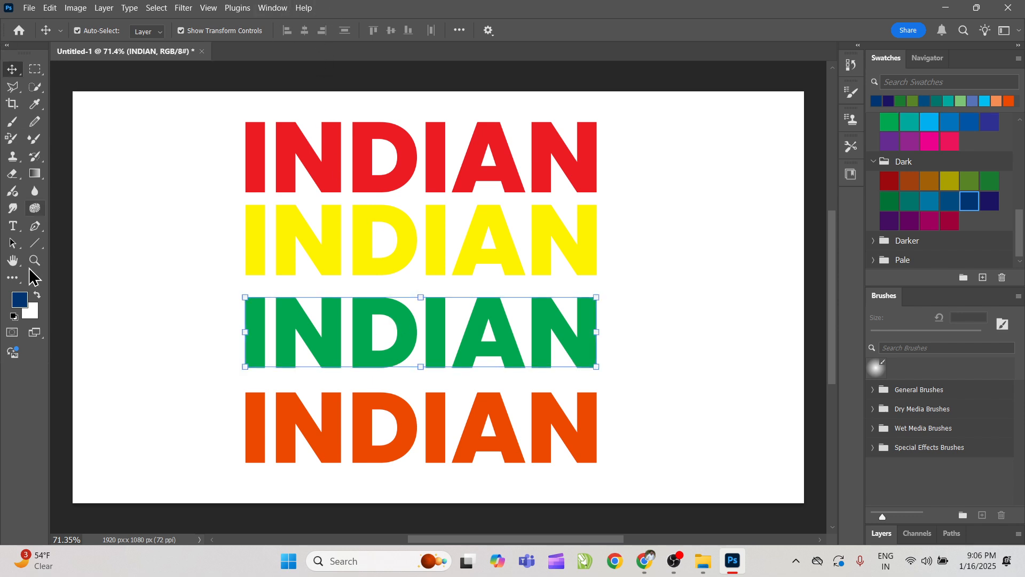
pyautogui.click(19, 299)
pyautogui.moveTo(808, 194); pyautogui.dragTo(803, 80)
pyautogui.click(794, 118)
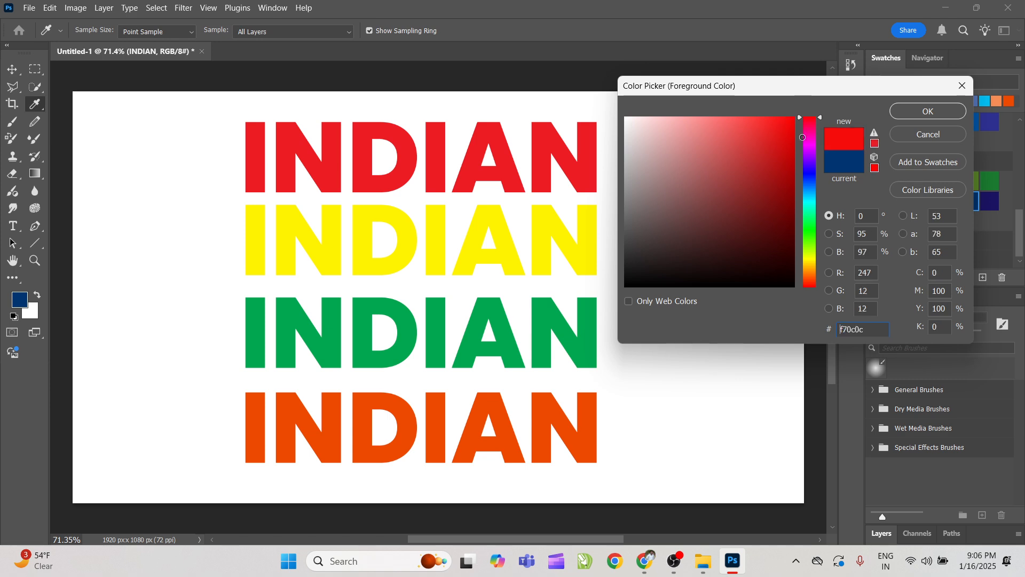
pyautogui.click(945, 110)
pyautogui.click(485, 345)
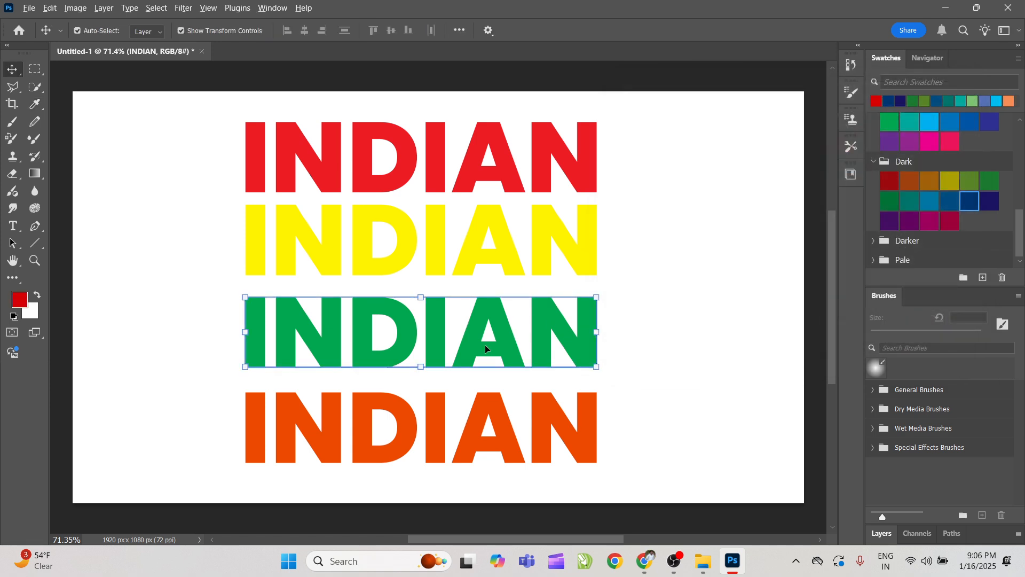
pyautogui.hotkey('alt', 'BackSpace')
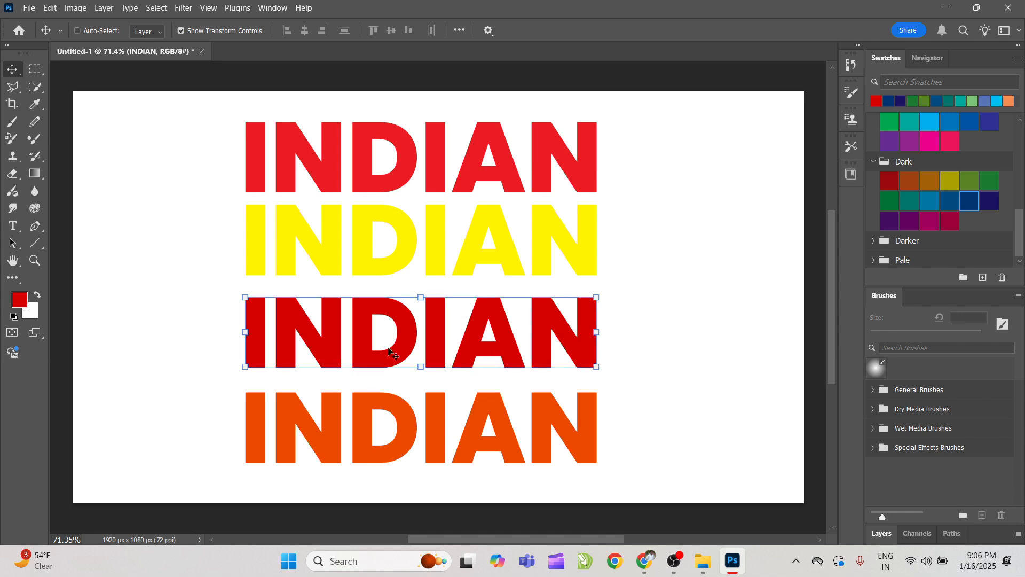
pyautogui.click(218, 327)
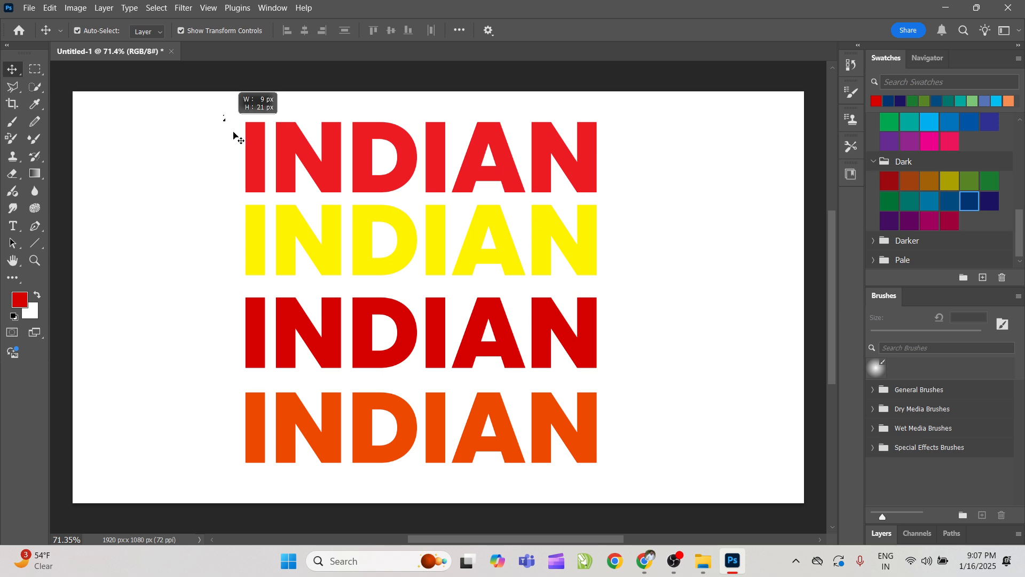
pyautogui.moveTo(223, 114); pyautogui.dragTo(405, 448)
# Step: Delete the four INDIAN texts and paint a large soft 300 px red smudge upper left
pyautogui.press('Delete')
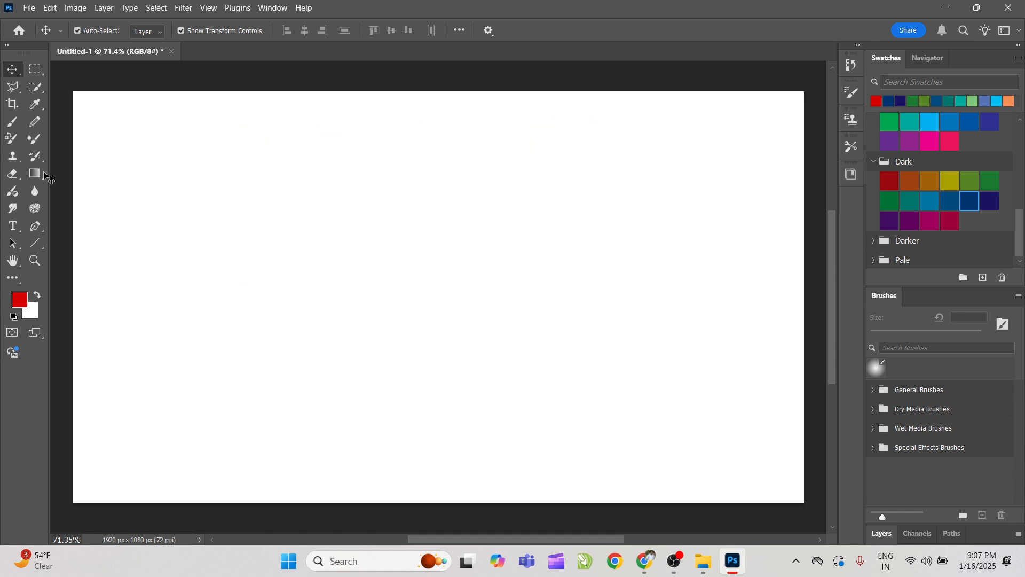
pyautogui.scroll(1, 264, 110)
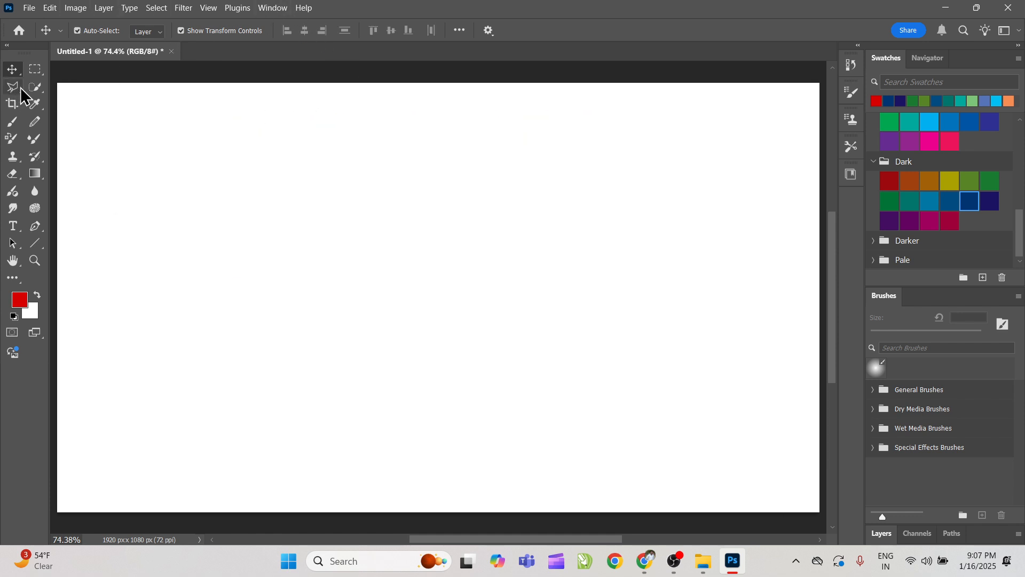
pyautogui.press('b')
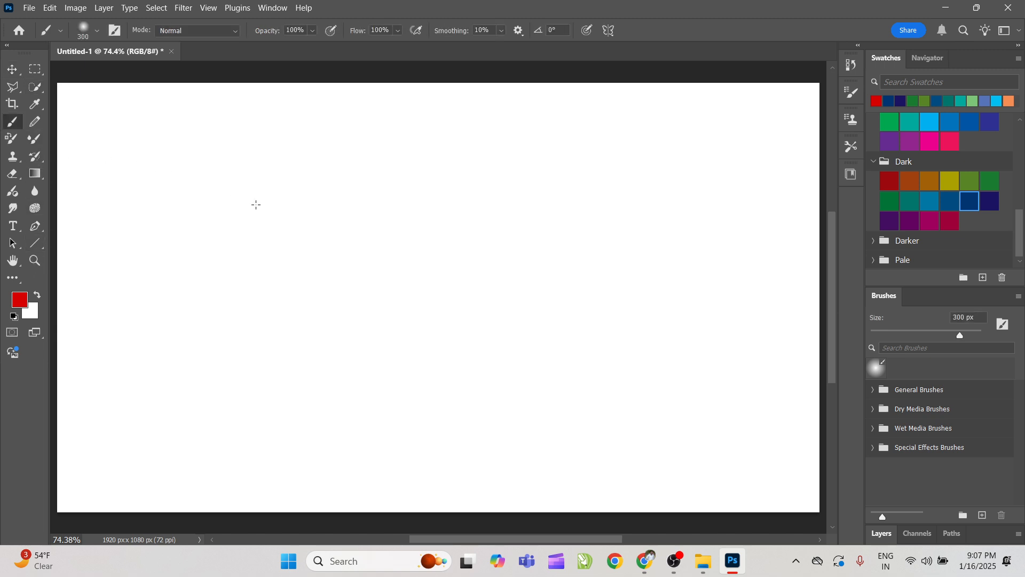
pyautogui.moveTo(265, 231)
pyautogui.mouseDown()
pyautogui.moveTo(327, 303)
pyautogui.moveTo(368, 218)
pyautogui.moveTo(491, 160)
pyautogui.mouseUp()
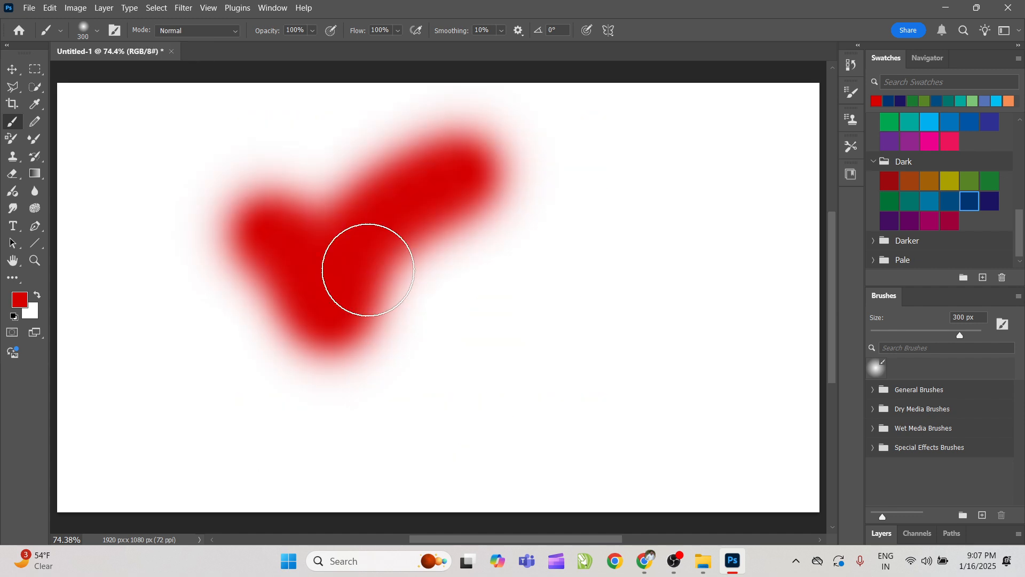
# Step: Scatter thin 40 px red strokes around the blob, undoing the long stray stroke
pyautogui.press('[')
pyautogui.press('[')
pyautogui.press('[')
pyautogui.press('[')
pyautogui.press('[')
pyautogui.press('[')
pyautogui.press('[')
pyautogui.press('[')
pyautogui.press('[')
pyautogui.press('[')
pyautogui.press('[')
pyautogui.press('[')
pyautogui.moveTo(483, 279)
pyautogui.mouseDown()
pyautogui.moveTo(520, 328)
pyautogui.moveTo(583, 233)
pyautogui.mouseUp()
pyautogui.moveTo(647, 284)
pyautogui.mouseDown()
pyautogui.moveTo(686, 360)
pyautogui.moveTo(710, 214)
pyautogui.mouseUp()
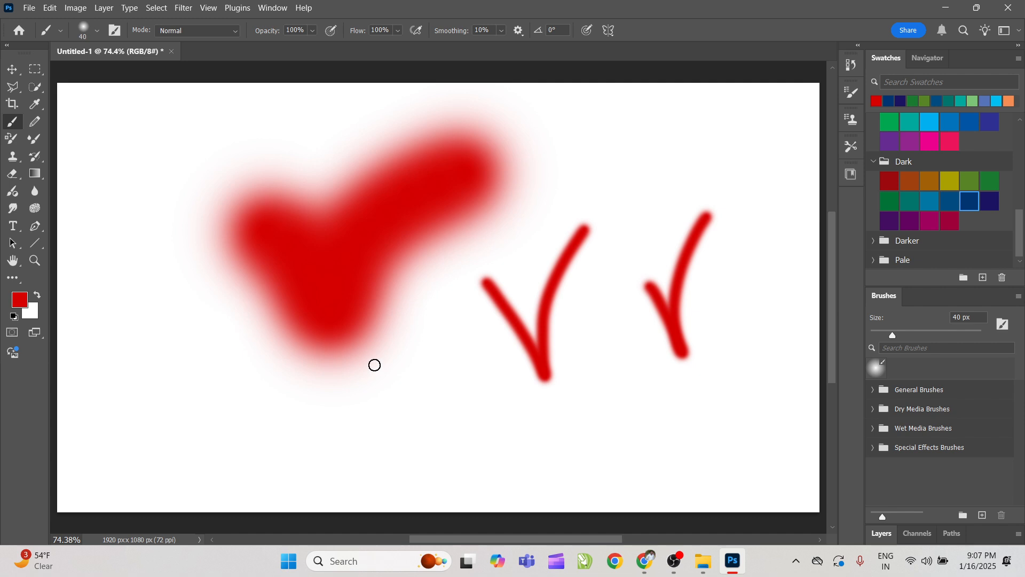
pyautogui.moveTo(373, 365)
pyautogui.mouseDown()
pyautogui.moveTo(404, 433)
pyautogui.moveTo(439, 342)
pyautogui.mouseUp()
pyautogui.moveTo(561, 473)
pyautogui.mouseDown()
pyautogui.moveTo(482, 394)
pyautogui.moveTo(701, 383)
pyautogui.mouseUp()
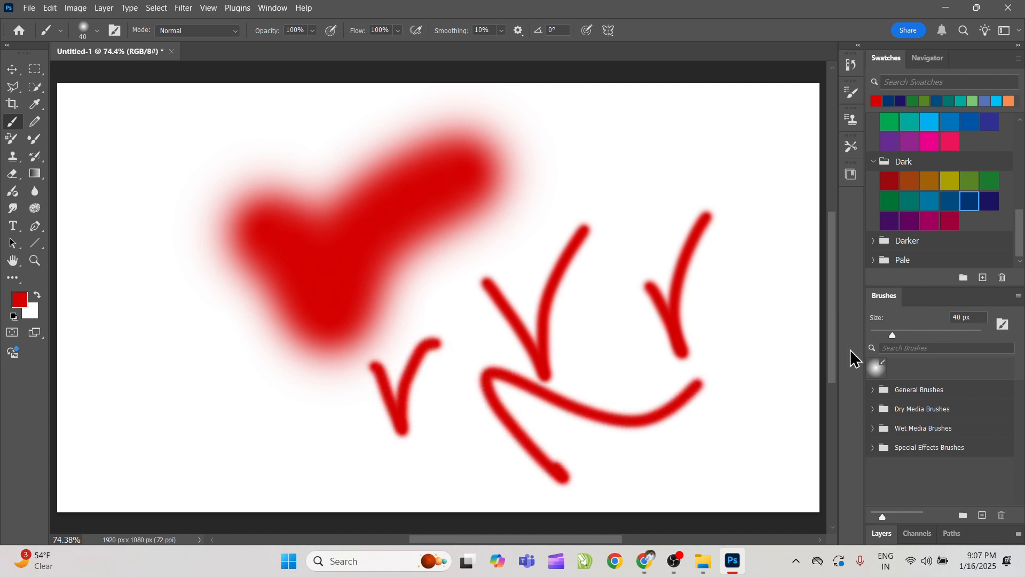
pyautogui.moveTo(400, 259); pyautogui.dragTo(231, 347)
pyautogui.moveTo(59, 376); pyautogui.dragTo(76, 291)
pyautogui.moveTo(132, 211)
pyautogui.mouseDown()
pyautogui.moveTo(186, 153)
pyautogui.moveTo(351, 157)
pyautogui.mouseUp()
pyautogui.moveTo(635, 110); pyautogui.dragTo(647, 147)
pyautogui.moveTo(773, 171); pyautogui.dragTo(736, 273)
pyautogui.moveTo(293, 488); pyautogui.dragTo(269, 494)
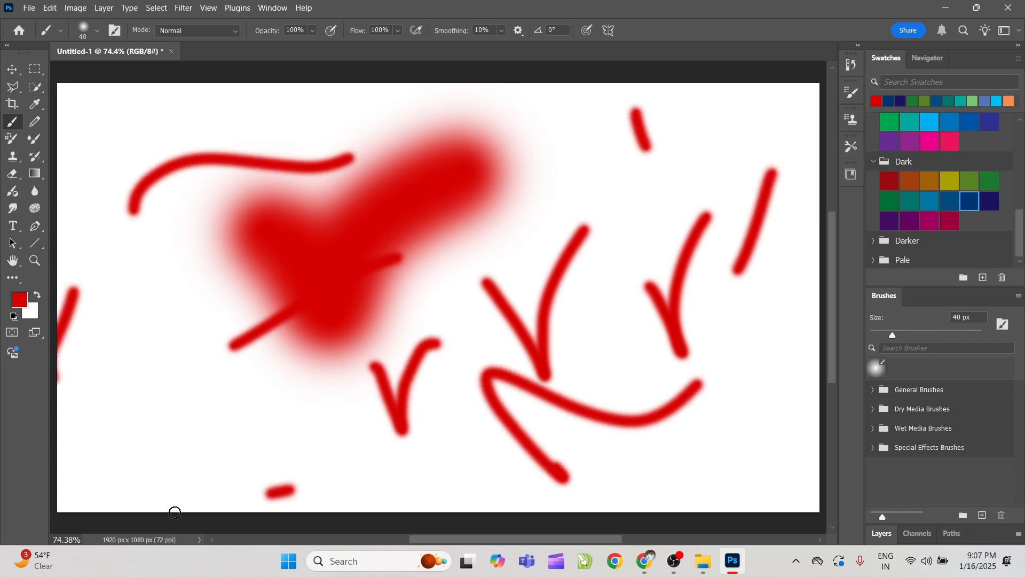
pyautogui.moveTo(67, 434)
pyautogui.mouseDown()
pyautogui.moveTo(208, 238)
pyautogui.moveTo(742, 193)
pyautogui.moveTo(590, 386)
pyautogui.mouseUp()
pyautogui.hotkey('ctrl', 'z')
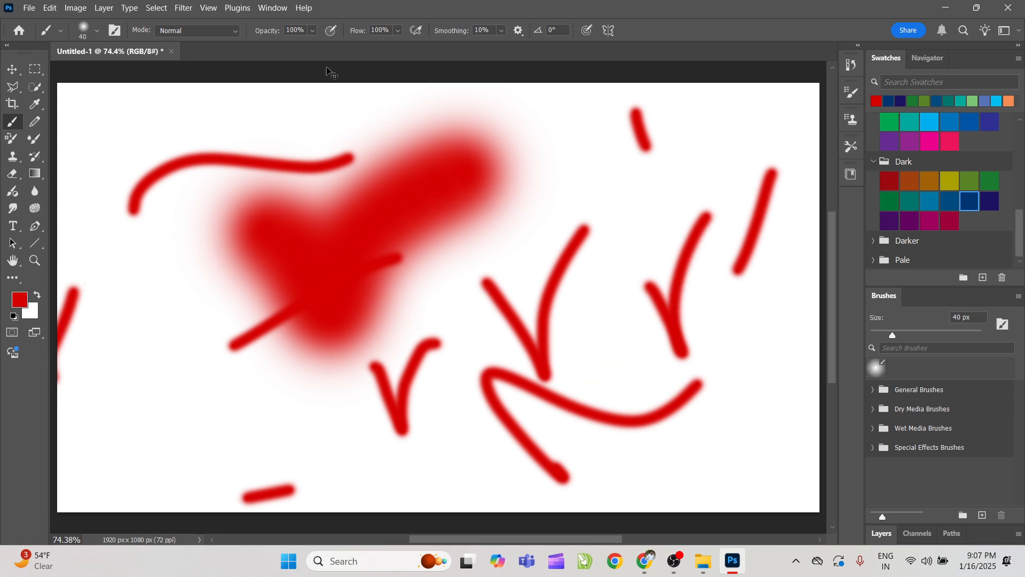
# Step: Switch to the custom saved workspace and fit the whole canvas in the window
pyautogui.click(273, 8)
pyautogui.moveTo(374, 22)
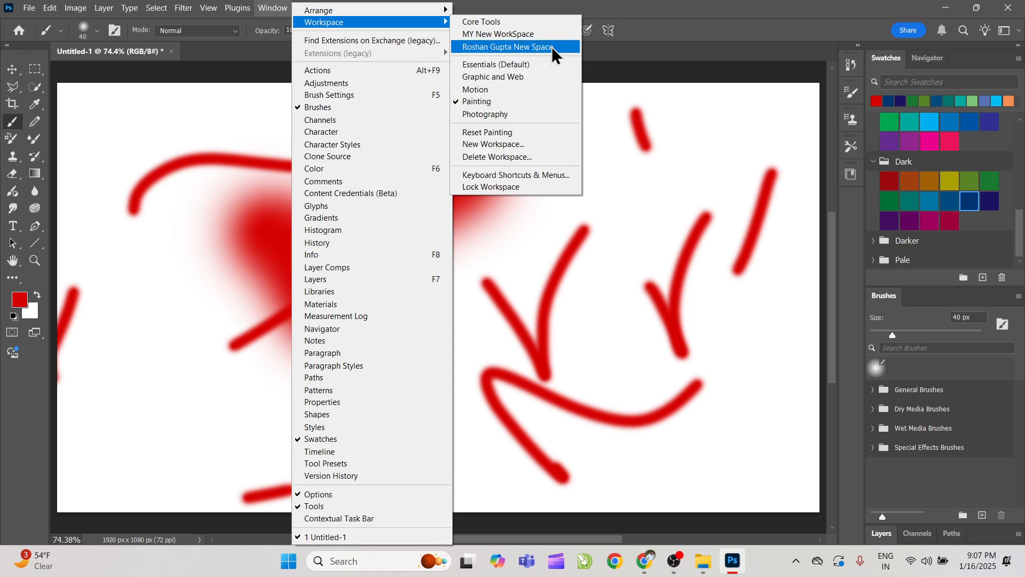
pyautogui.click(530, 48)
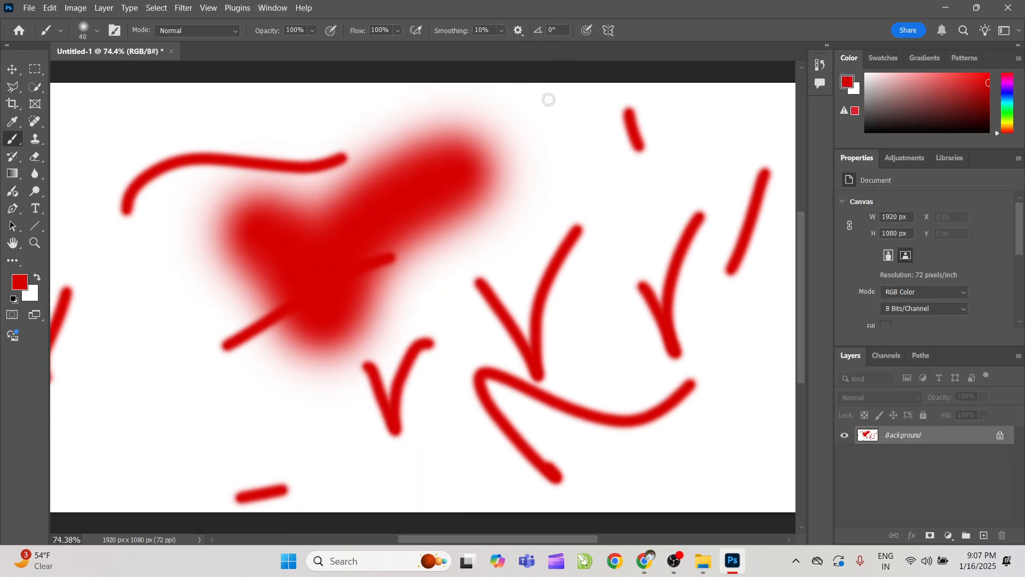
pyautogui.hotkey('ctrl', '0')
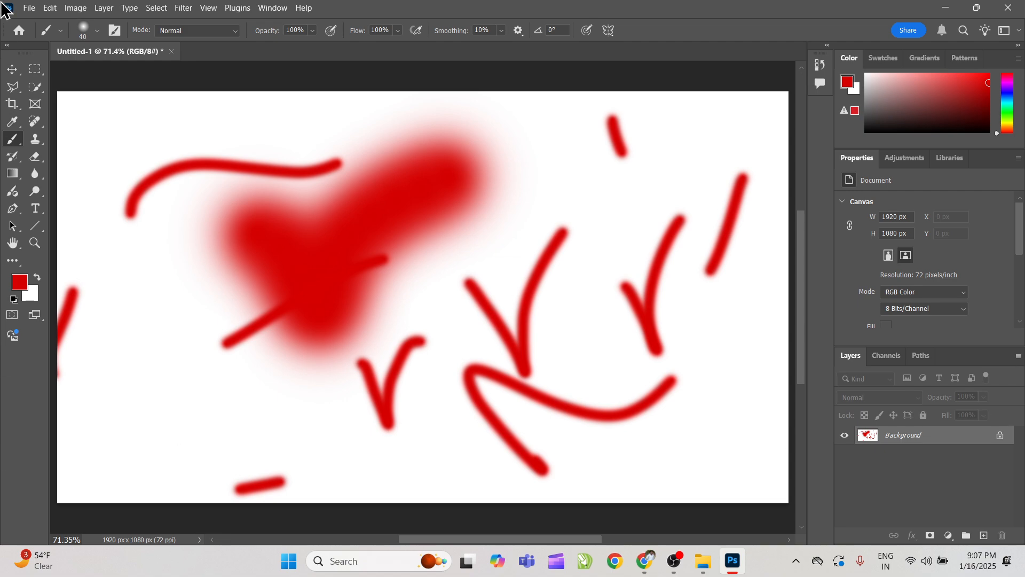
# Step: Screenshot the full screen, then unlock the background layer and undo the last changes
pyautogui.press('super+shift+s')
pyautogui.moveTo(1, 1); pyautogui.dragTo(1024, 576)
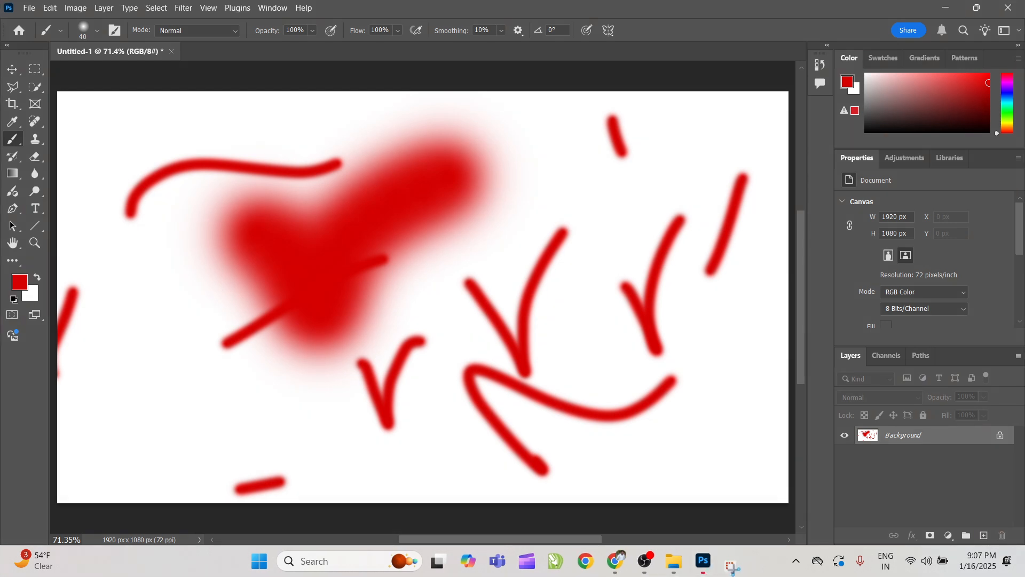
pyautogui.click(1000, 436)
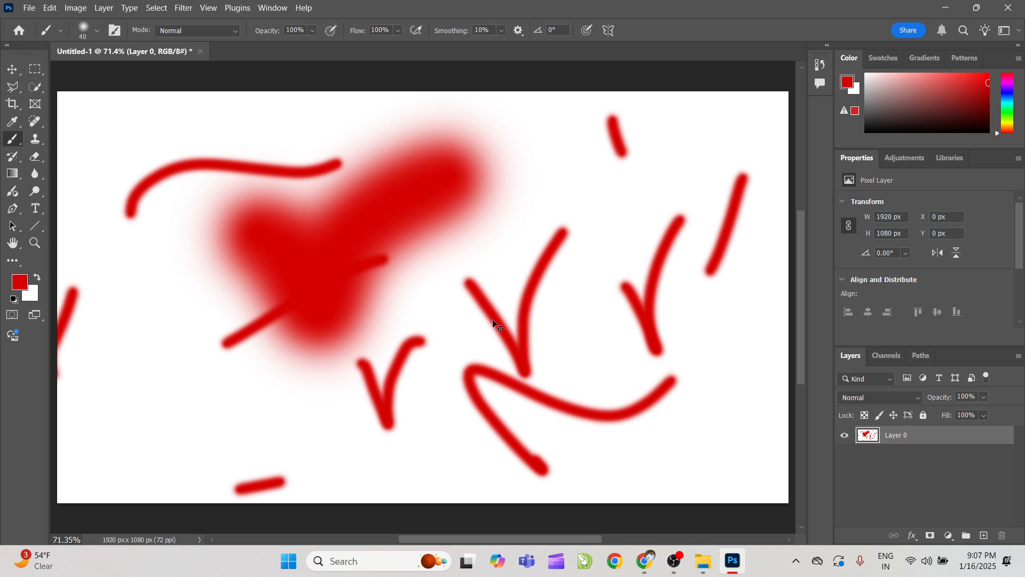
pyautogui.hotkey('ctrl', 'z')
pyautogui.hotkey('ctrl', 'z')
pyautogui.hotkey('ctrl', 'z')
pyautogui.hotkey('ctrl', 'z')
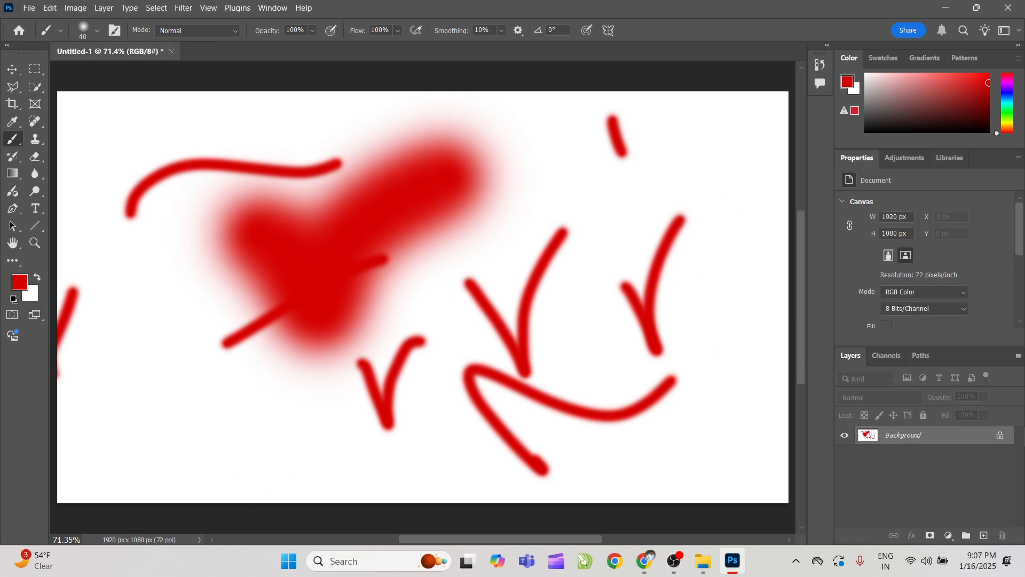
# Step: Replace the painted layer with a new Layer 1 filled white
pyautogui.click(1000, 436)
pyautogui.click(985, 535)
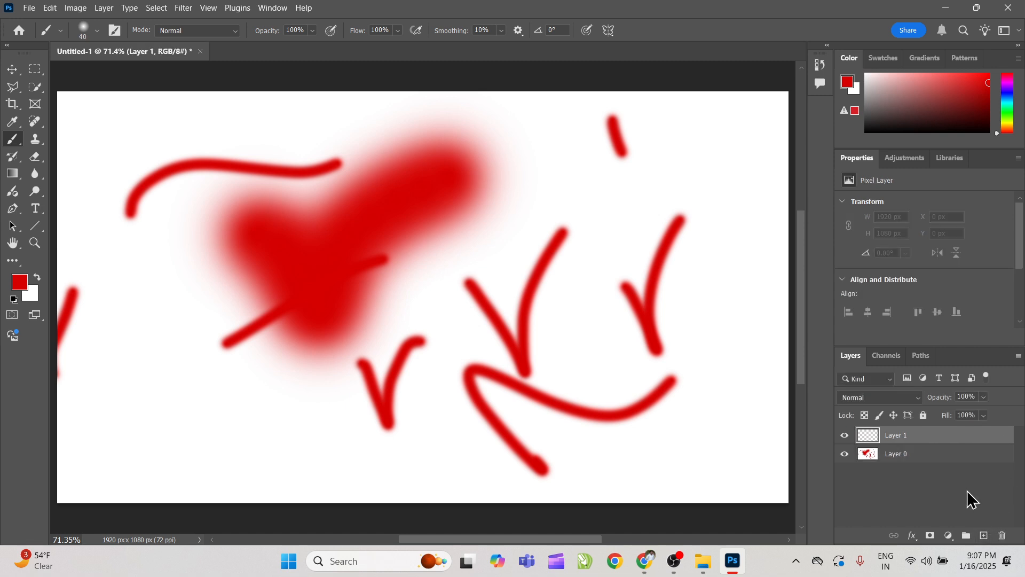
pyautogui.click(950, 455)
pyautogui.press('Delete')
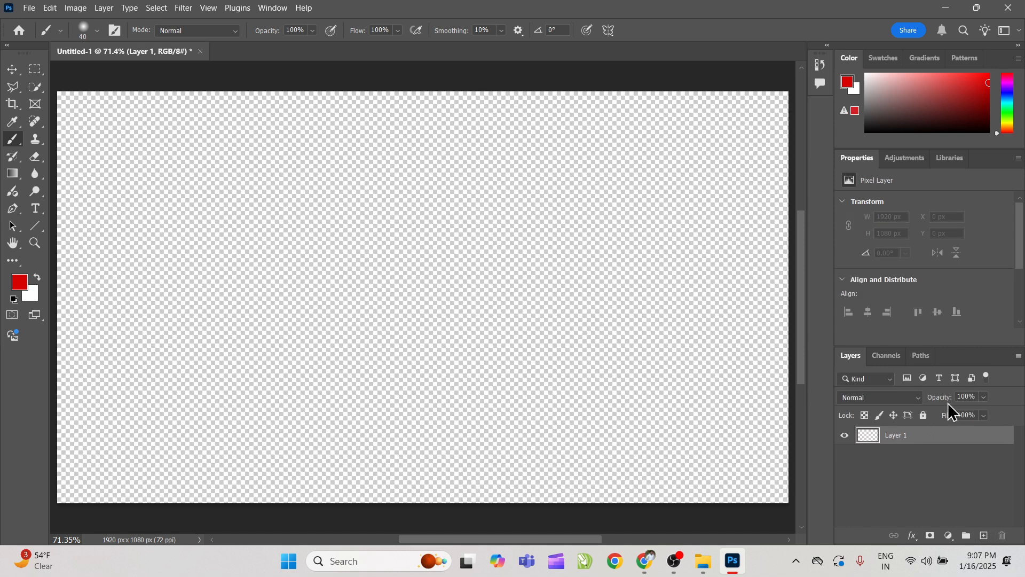
pyautogui.press('d')
pyautogui.hotkey('ctrl', 'BackSpace')
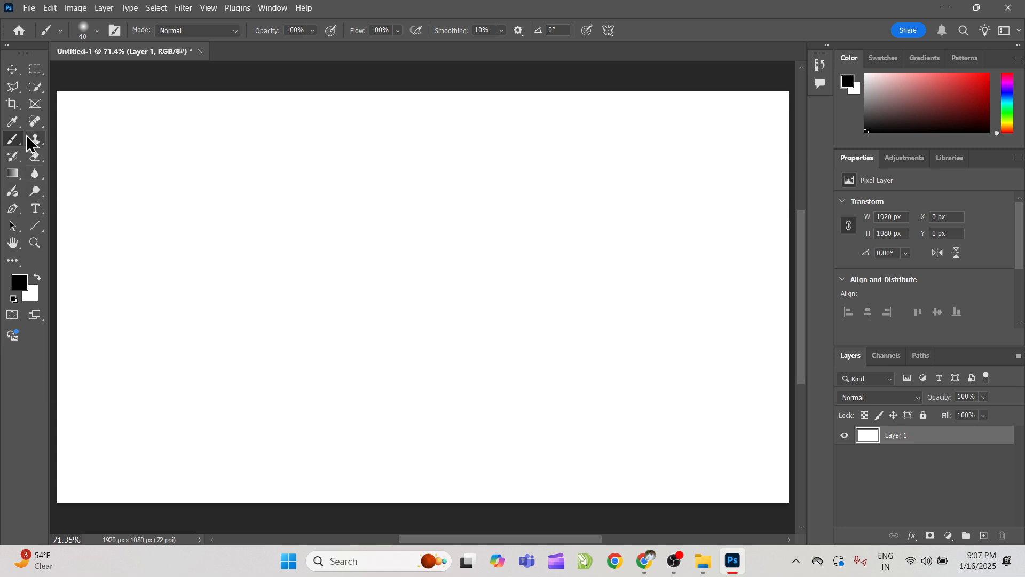
# Step: Check the painting tool variants and keep the standard Brush Tool active
pyautogui.rightClick(12, 140)
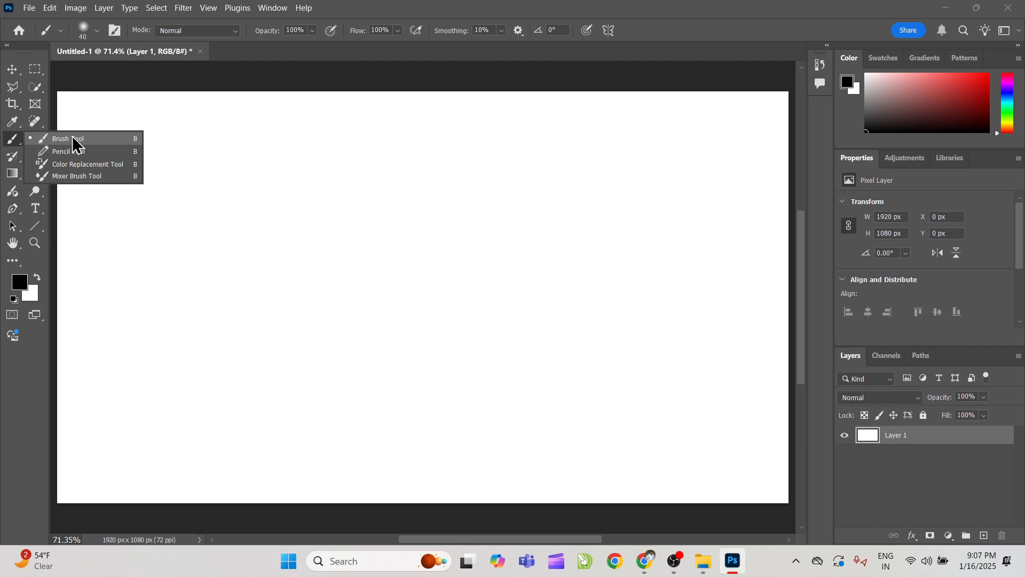
pyautogui.click(52, 137)
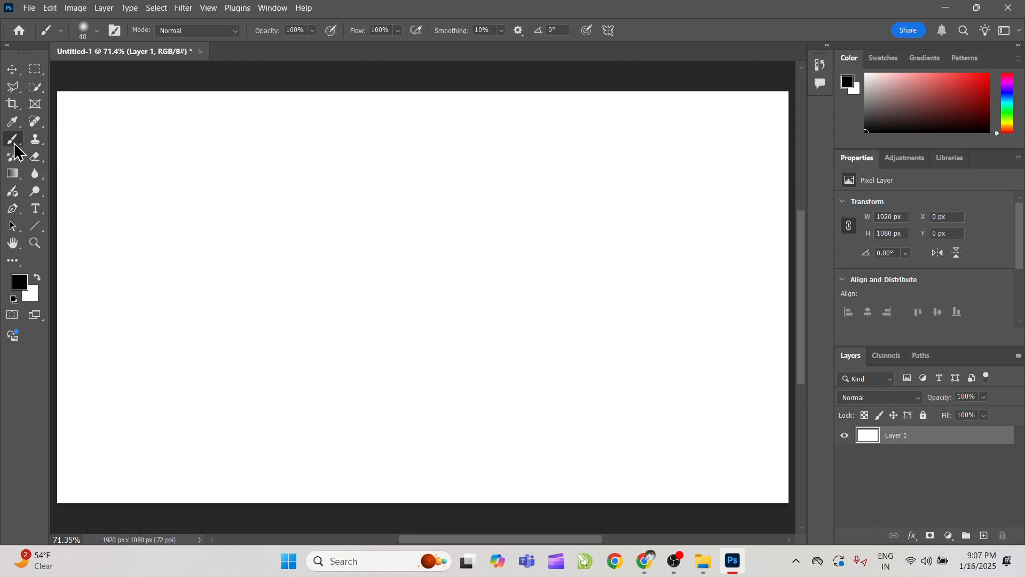
pyautogui.rightClick(14, 141)
pyautogui.click(60, 139)
pyautogui.rightClick(13, 141)
pyautogui.click(60, 142)
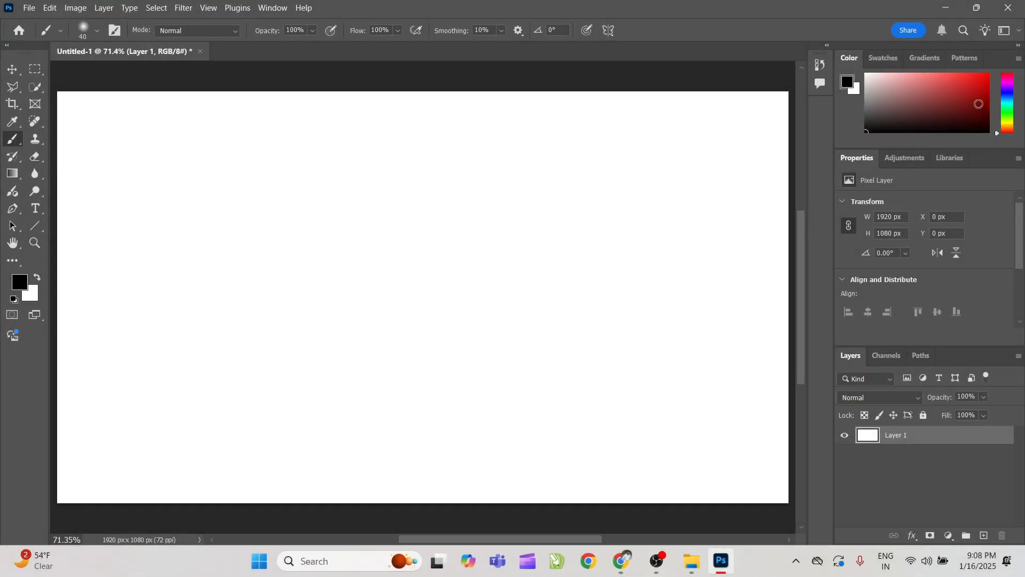
# Step: Paint test strokes on the white canvas in dark red and then green
pyautogui.click(980, 91)
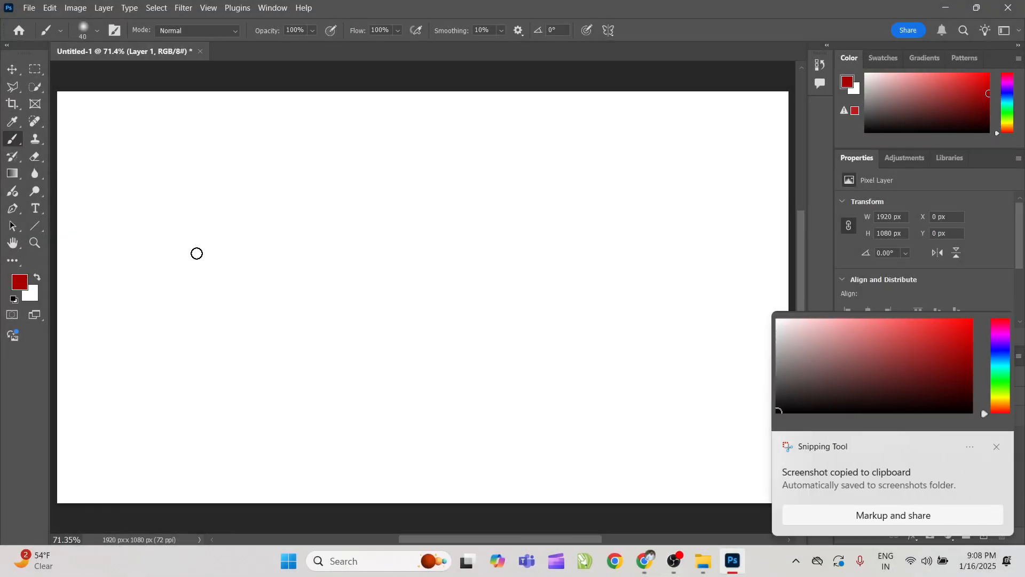
pyautogui.moveTo(172, 232)
pyautogui.mouseDown()
pyautogui.moveTo(318, 188)
pyautogui.moveTo(608, 128)
pyautogui.mouseUp()
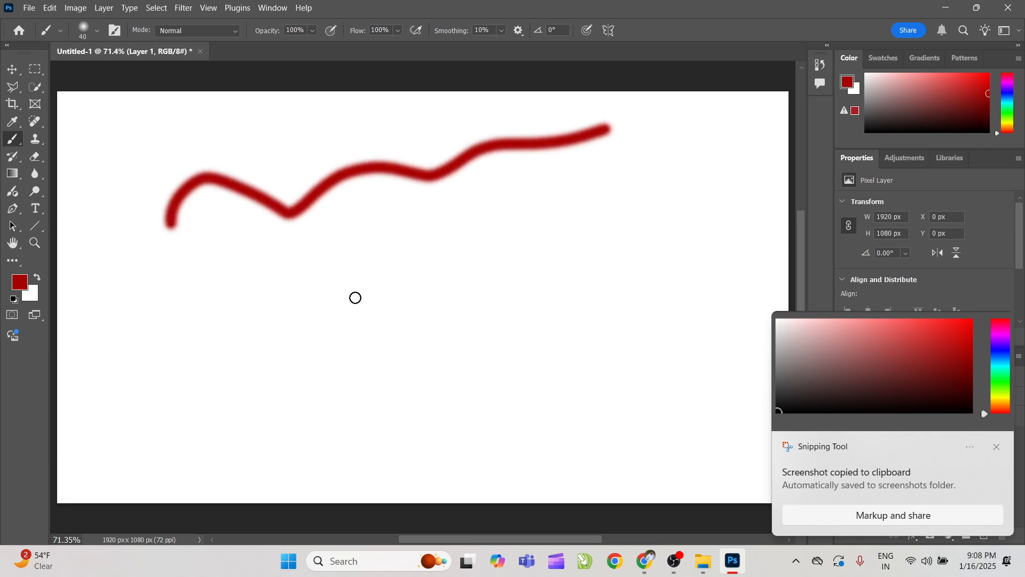
pyautogui.moveTo(333, 319); pyautogui.dragTo(652, 175)
pyautogui.click(1008, 119)
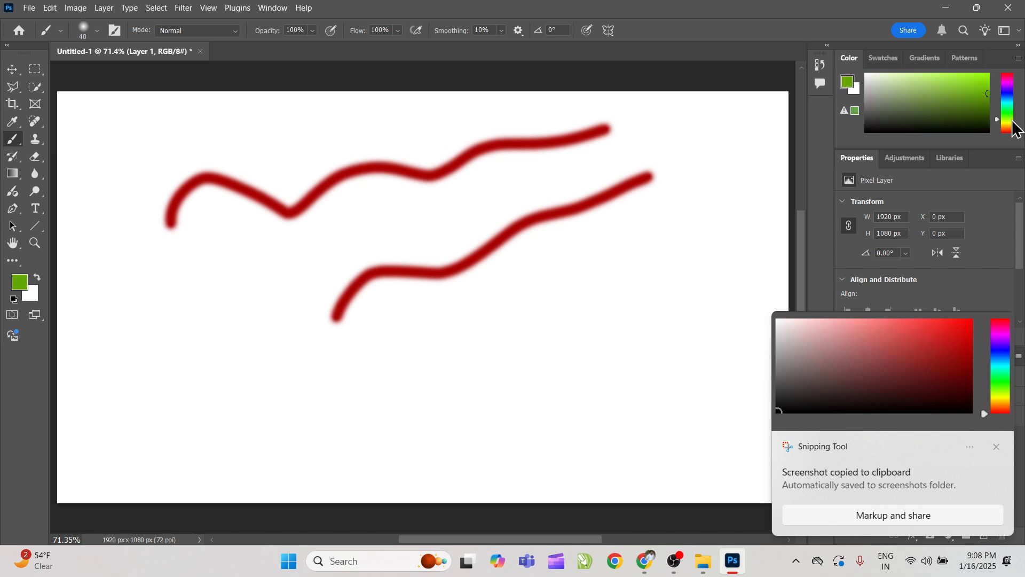
pyautogui.moveTo(765, 242)
pyautogui.mouseDown()
pyautogui.moveTo(681, 265)
pyautogui.moveTo(592, 411)
pyautogui.moveTo(453, 466)
pyautogui.mouseUp()
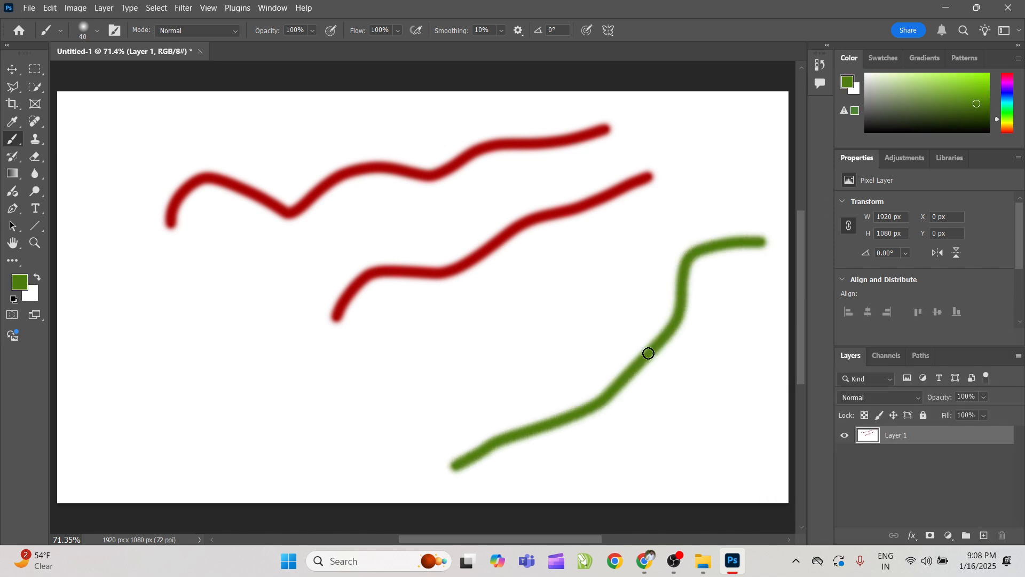
# Step: Switch to a bright teal, paint a few test strokes, then undo all the strokes
pyautogui.click(1007, 108)
pyautogui.moveTo(971, 104); pyautogui.dragTo(989, 86)
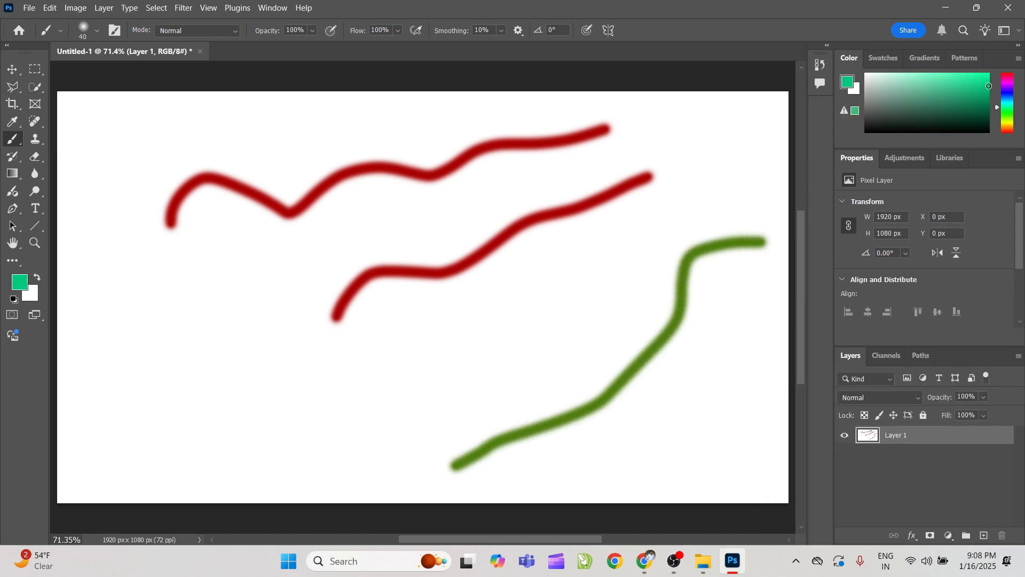
pyautogui.moveTo(101, 345)
pyautogui.mouseDown()
pyautogui.moveTo(149, 329)
pyautogui.moveTo(419, 338)
pyautogui.moveTo(477, 321)
pyautogui.mouseUp()
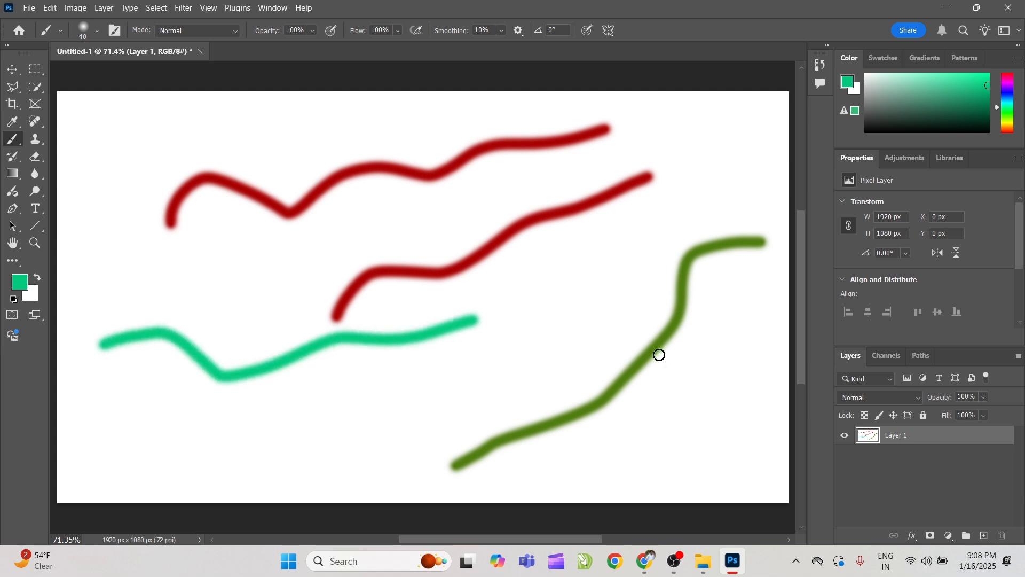
pyautogui.moveTo(719, 171)
pyautogui.mouseDown()
pyautogui.moveTo(613, 277)
pyautogui.moveTo(528, 299)
pyautogui.moveTo(499, 361)
pyautogui.mouseUp()
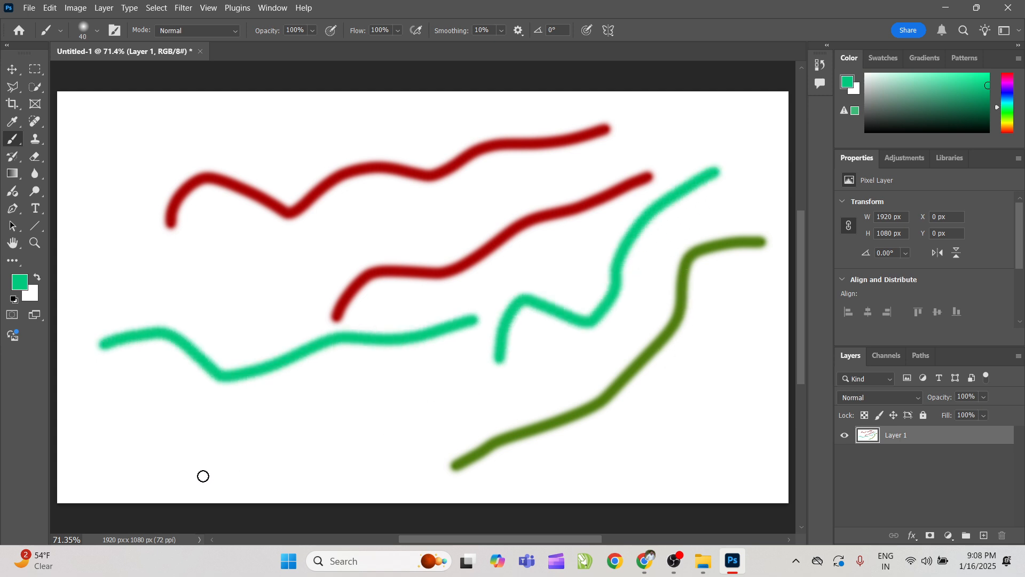
pyautogui.moveTo(195, 473)
pyautogui.mouseDown()
pyautogui.moveTo(326, 442)
pyautogui.moveTo(455, 359)
pyautogui.mouseUp()
pyautogui.hotkey('ctrl', 'z')
pyautogui.hotkey('ctrl', 'z')
pyautogui.hotkey('ctrl', 'z')
pyautogui.hotkey('ctrl', 'z')
pyautogui.hotkey('ctrl', 'z')
pyautogui.hotkey('ctrl', 'z')
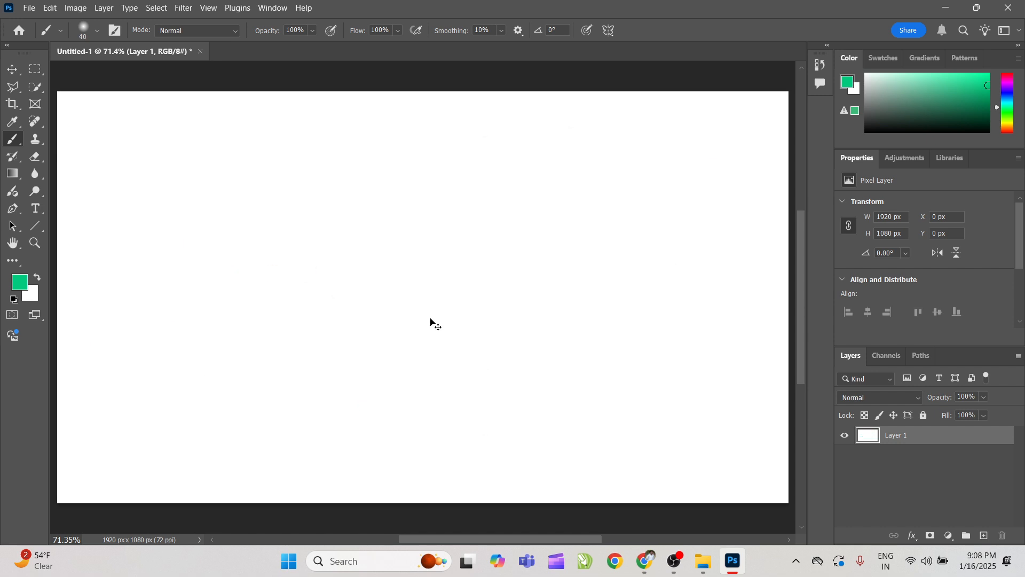
# Step: Reselect Layer 1, Lock All, and try painting, dismissing each locked-layer error
pyautogui.click(987, 483)
pyautogui.click(960, 432)
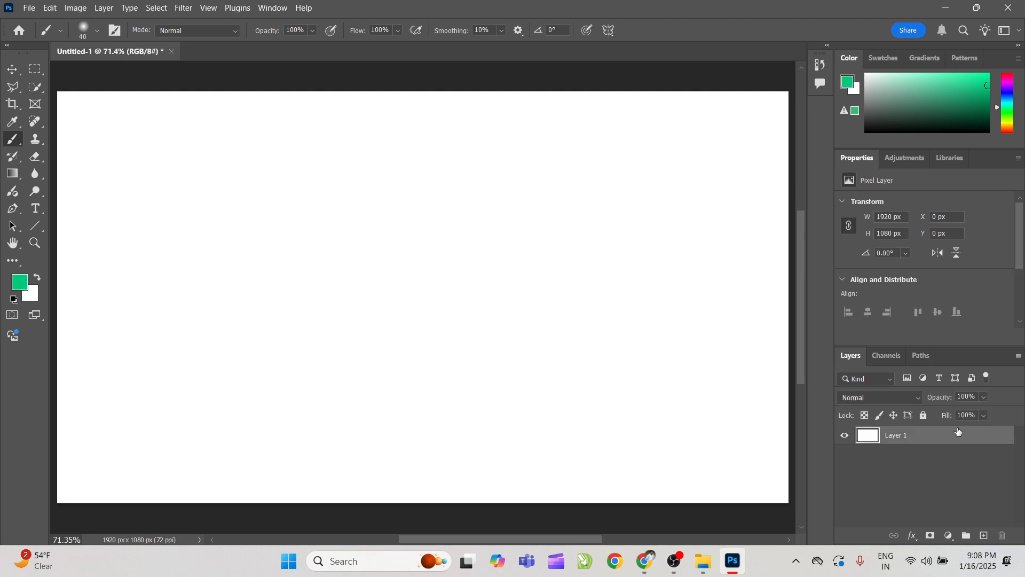
pyautogui.click(924, 415)
pyautogui.click(316, 335)
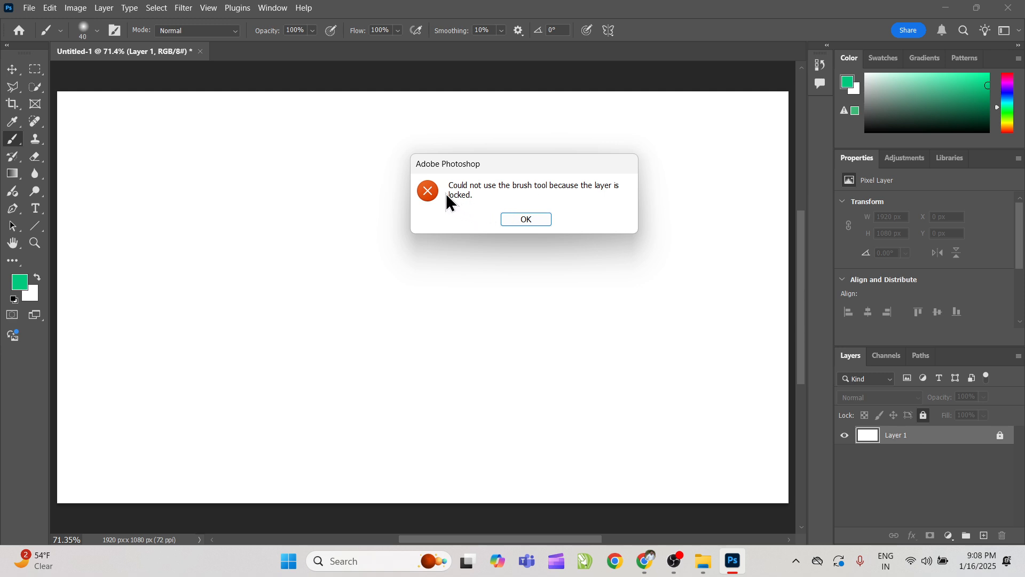
pyautogui.click(534, 217)
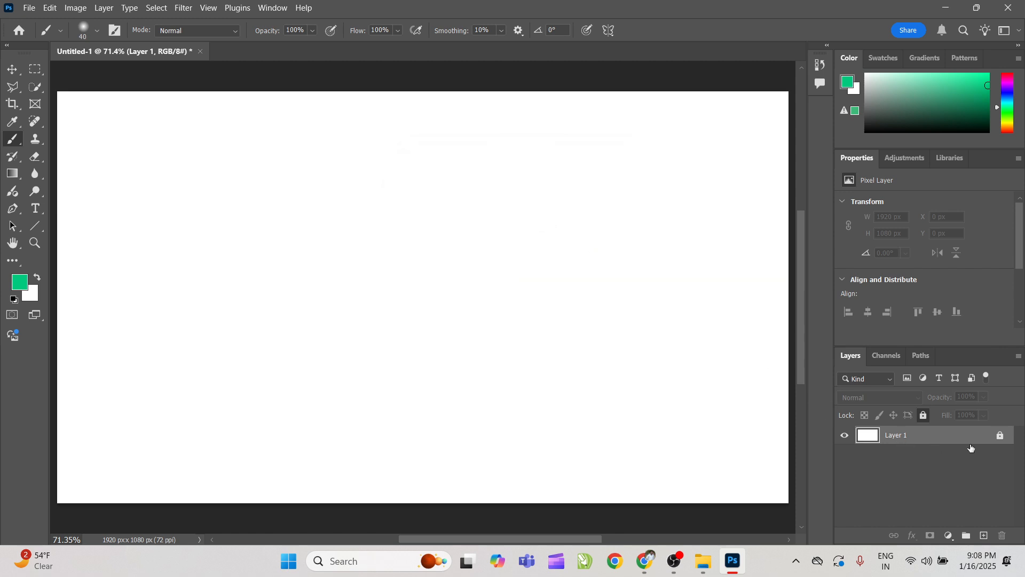
pyautogui.click(257, 211)
pyautogui.click(508, 221)
pyautogui.click(164, 200)
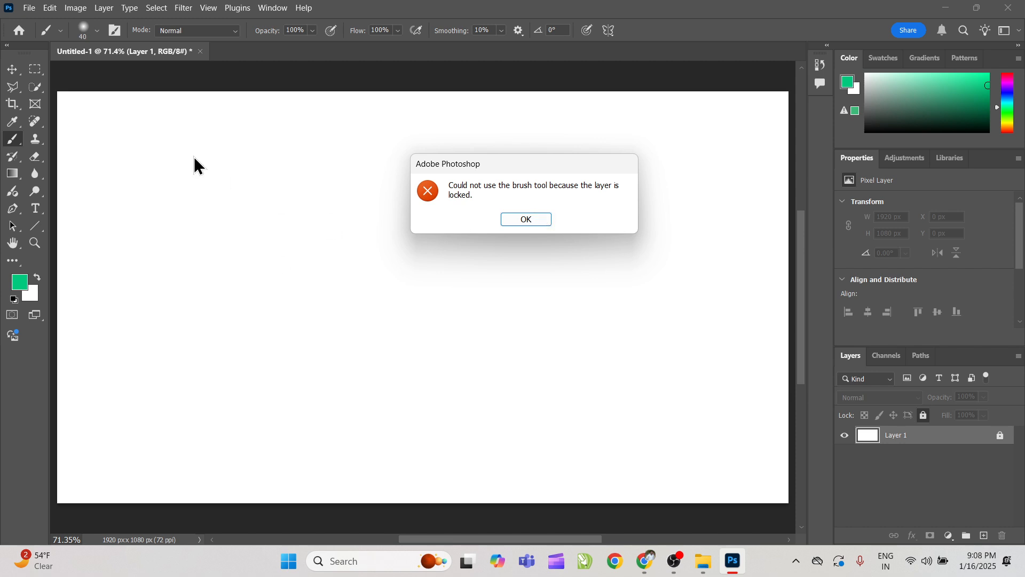
pyautogui.click(544, 221)
# Step: Reselect the standard Brush tool and retry painting, dismissing the locked-layer error
pyautogui.rightClick(13, 140)
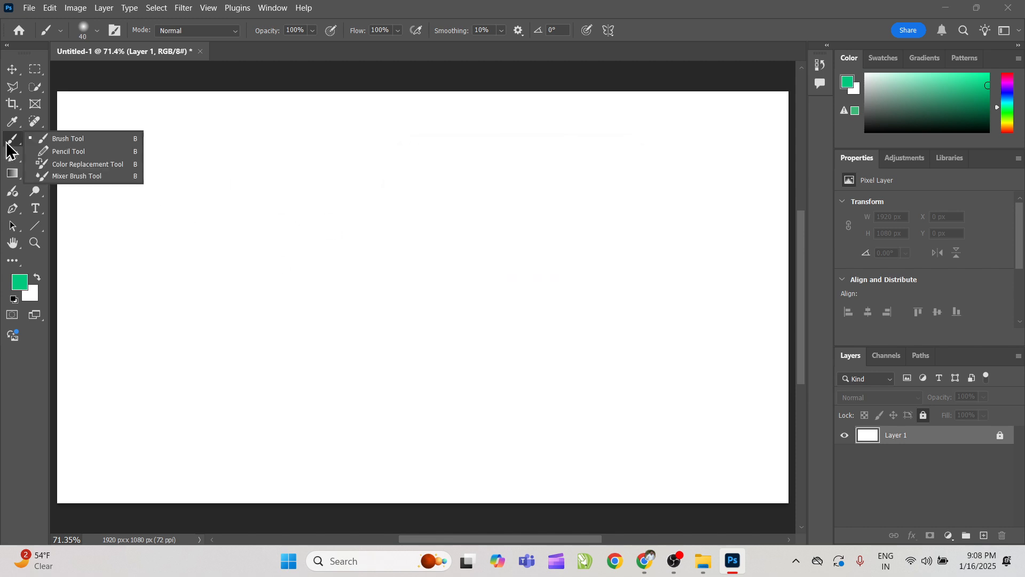
pyautogui.click(81, 140)
pyautogui.click(148, 162)
pyautogui.click(530, 222)
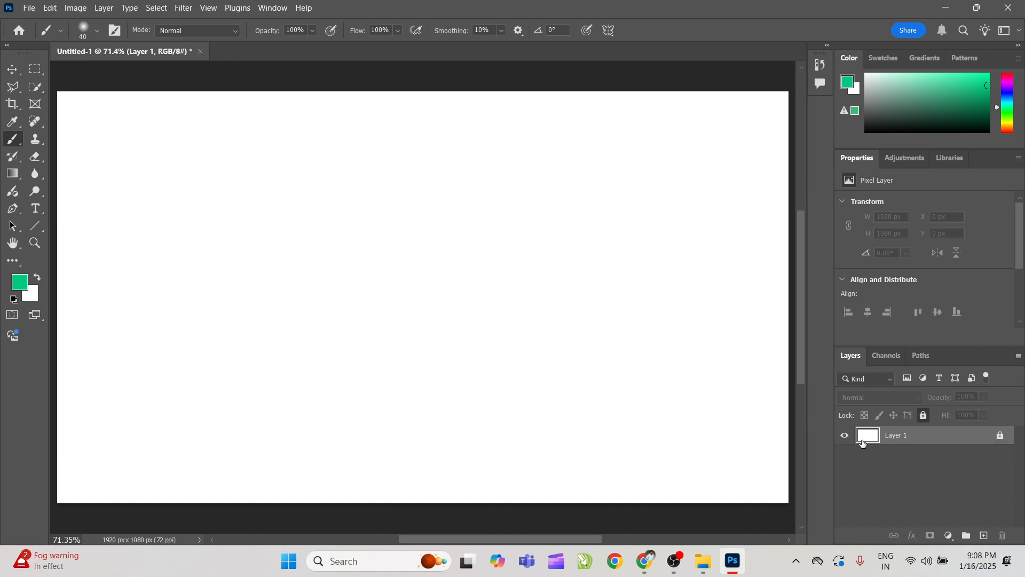
# Step: Take a screenshot of the Layer 1 row, then cancel the extra capture overlay
pyautogui.press('super+shift+s')
pyautogui.moveTo(836, 421); pyautogui.dragTo(1021, 453)
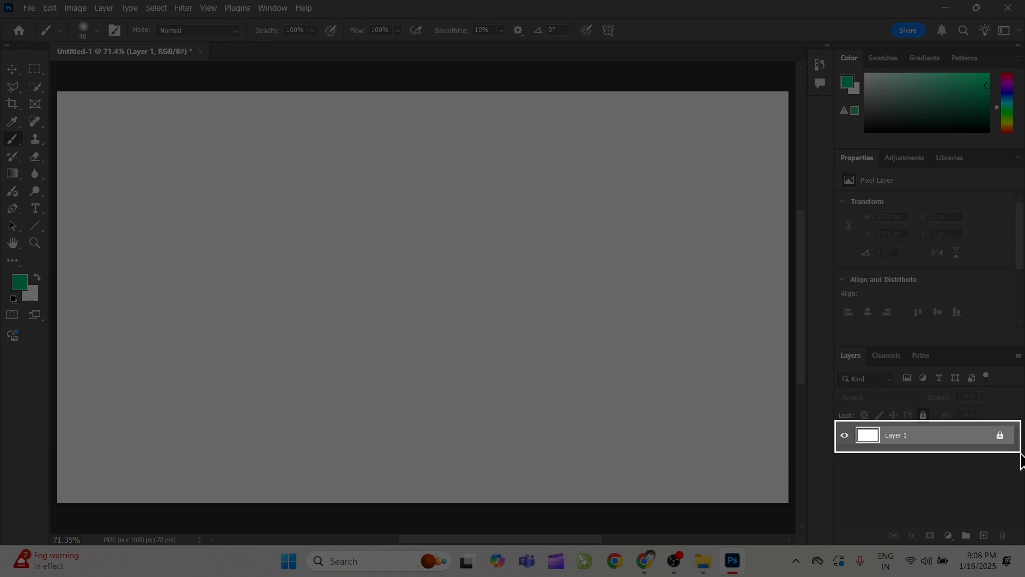
pyautogui.moveTo(1020, 453); pyautogui.dragTo(1020, 454)
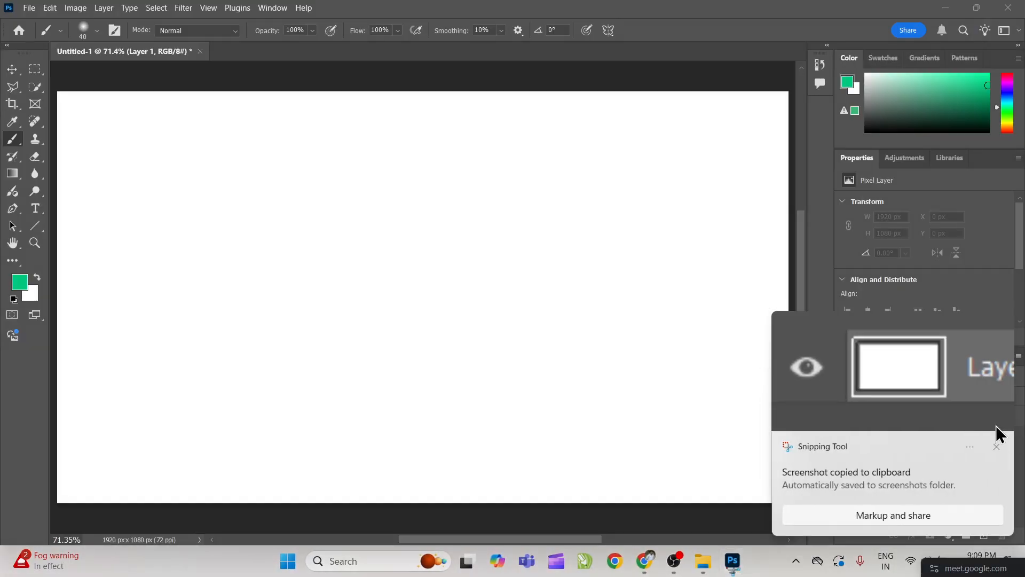
pyautogui.press('super+shift+s')
pyautogui.click(997, 449)
pyautogui.press('super')
pyautogui.press('super')
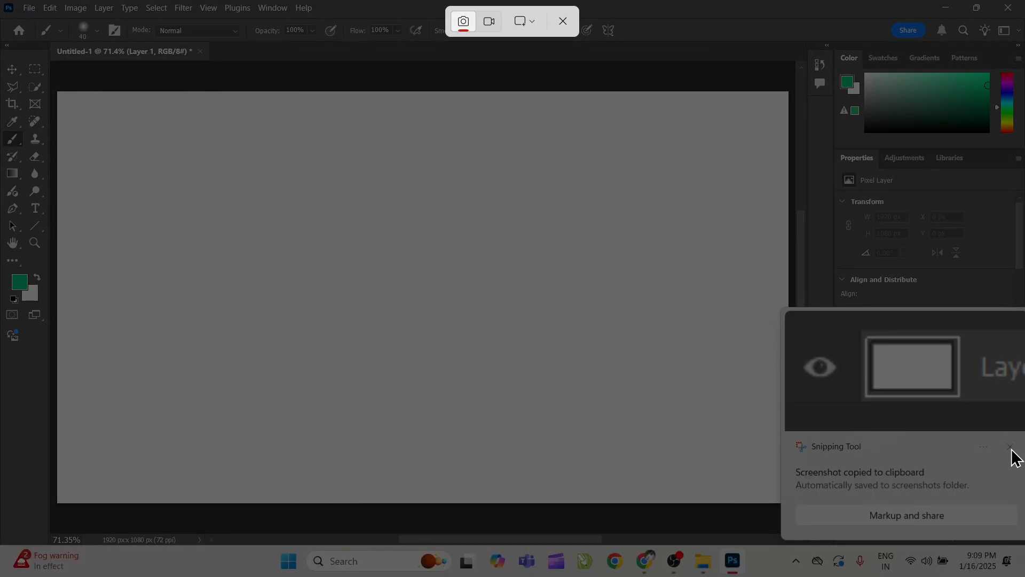
pyautogui.press('Escape')
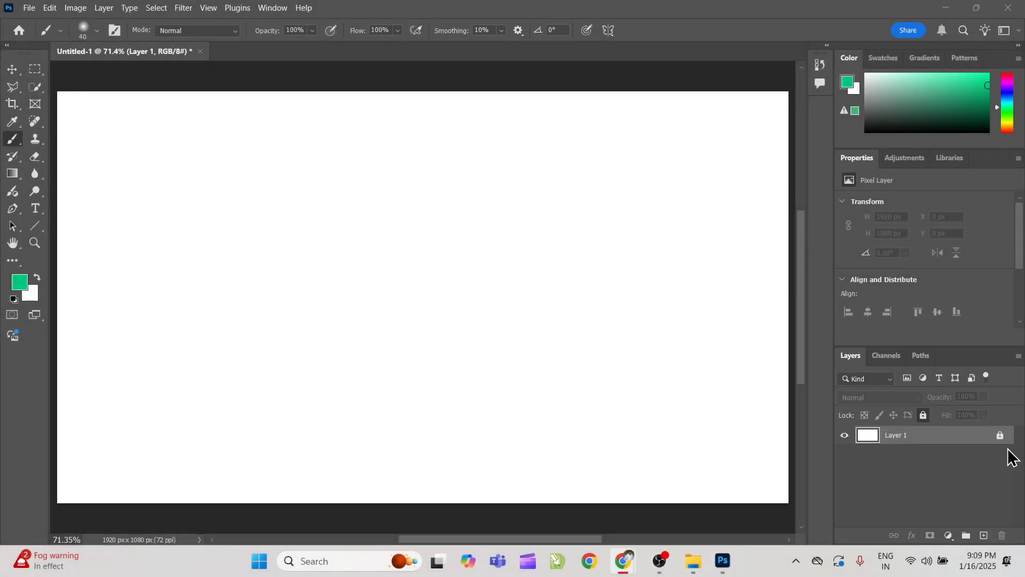
pyautogui.click(993, 462)
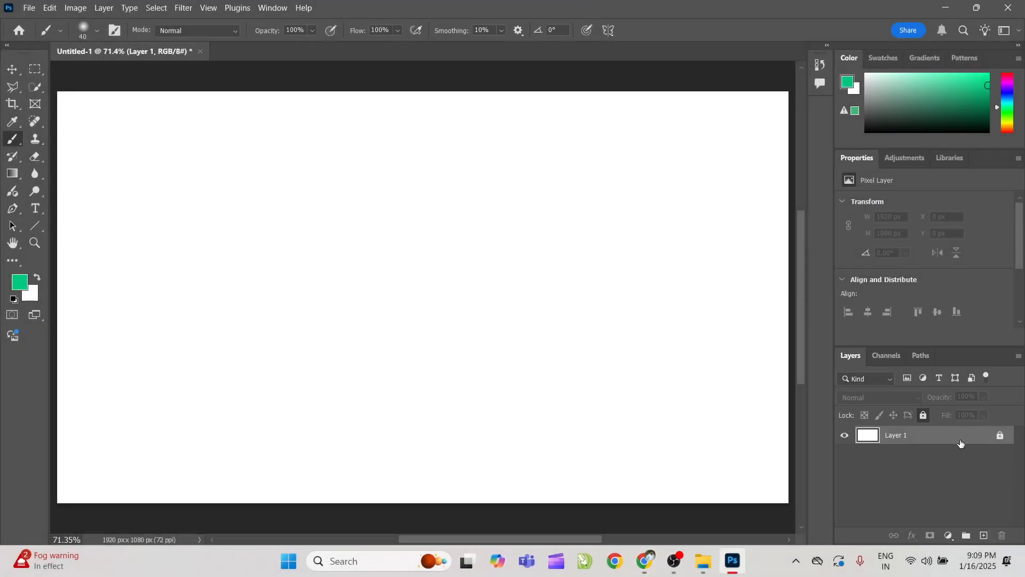
# Step: Toggle Lock All on Layer 1 so the layer ends unlocked
pyautogui.click(1001, 437)
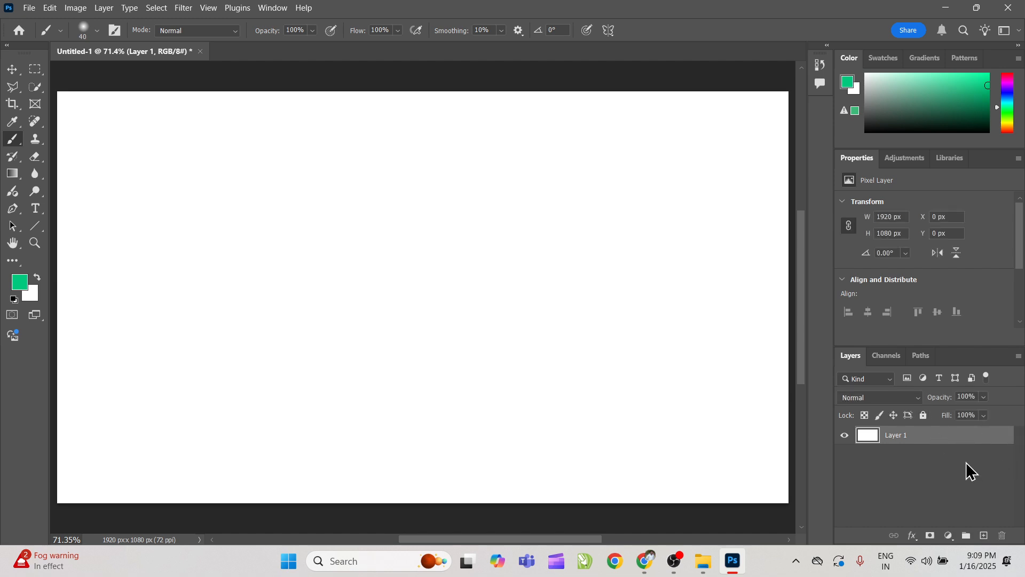
pyautogui.click(924, 416)
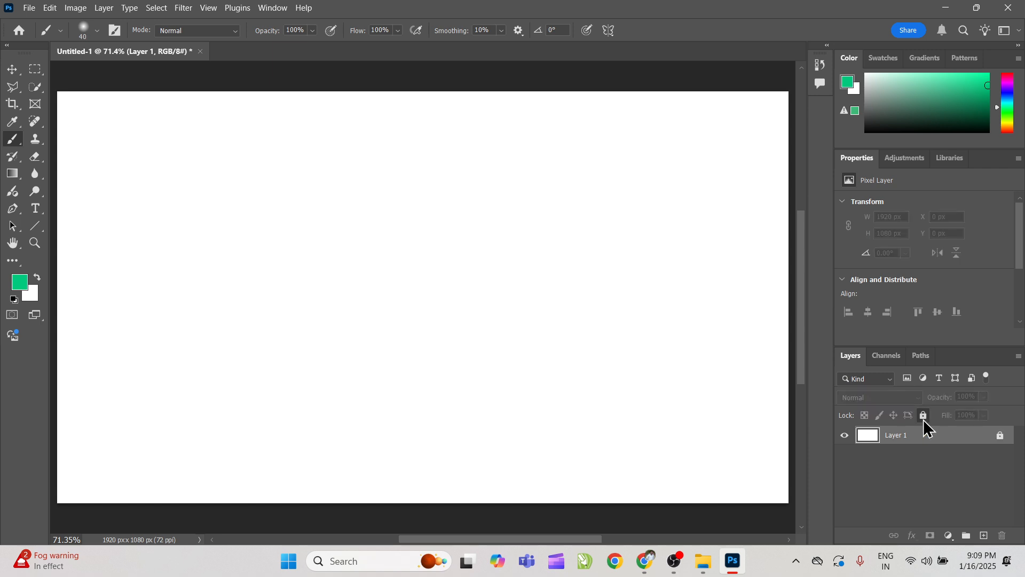
pyautogui.click(1000, 438)
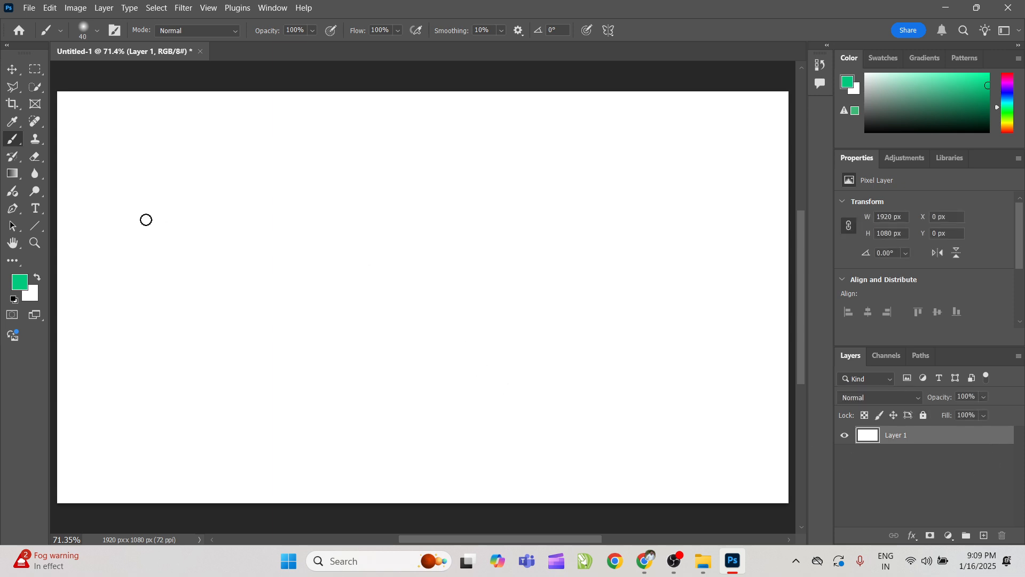
# Step: Paint green V, U, hook, horizontal and diagonal strokes across the canvas
pyautogui.moveTo(130, 199)
pyautogui.mouseDown()
pyautogui.moveTo(194, 361)
pyautogui.moveTo(210, 210)
pyautogui.moveTo(229, 191)
pyautogui.mouseUp()
pyautogui.moveTo(483, 124)
pyautogui.mouseDown()
pyautogui.moveTo(350, 318)
pyautogui.moveTo(340, 219)
pyautogui.mouseUp()
pyautogui.moveTo(559, 163)
pyautogui.mouseDown()
pyautogui.moveTo(645, 270)
pyautogui.moveTo(520, 265)
pyautogui.mouseUp()
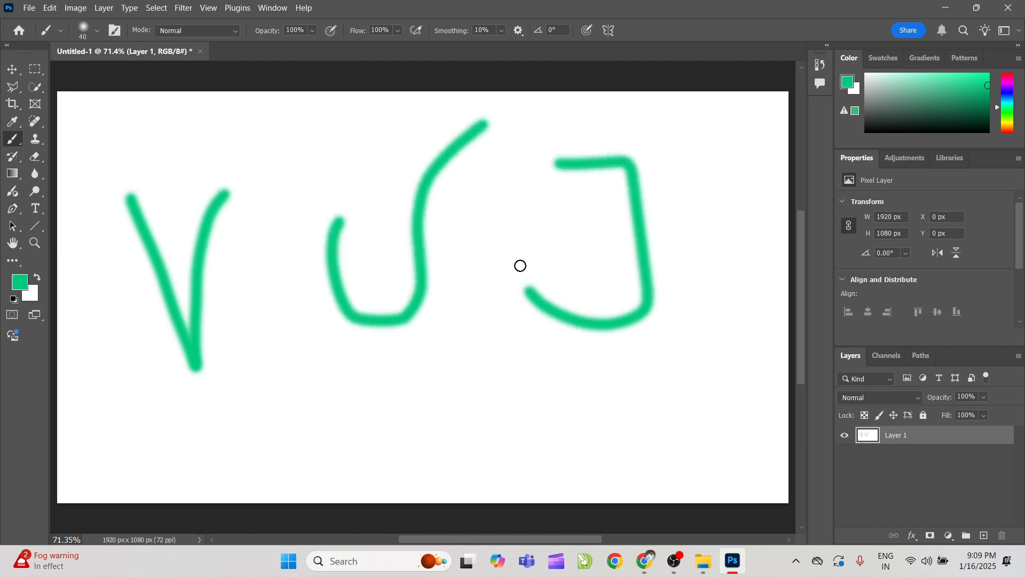
pyautogui.moveTo(460, 439); pyautogui.dragTo(585, 407)
pyautogui.moveTo(715, 249); pyautogui.dragTo(705, 344)
pyautogui.moveTo(245, 438); pyautogui.dragTo(355, 426)
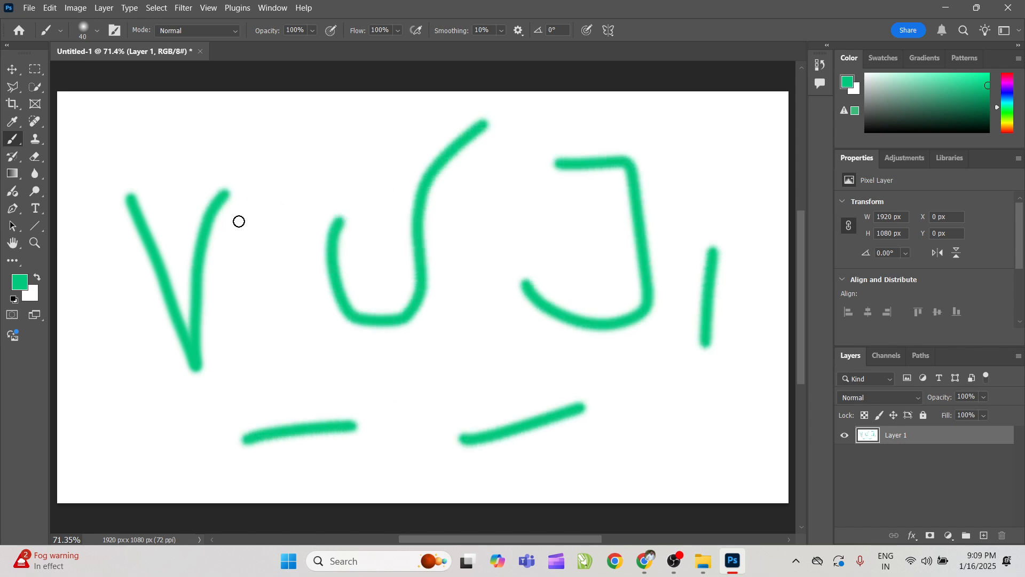
pyautogui.moveTo(219, 159); pyautogui.dragTo(406, 159)
pyautogui.moveTo(534, 170); pyautogui.dragTo(454, 363)
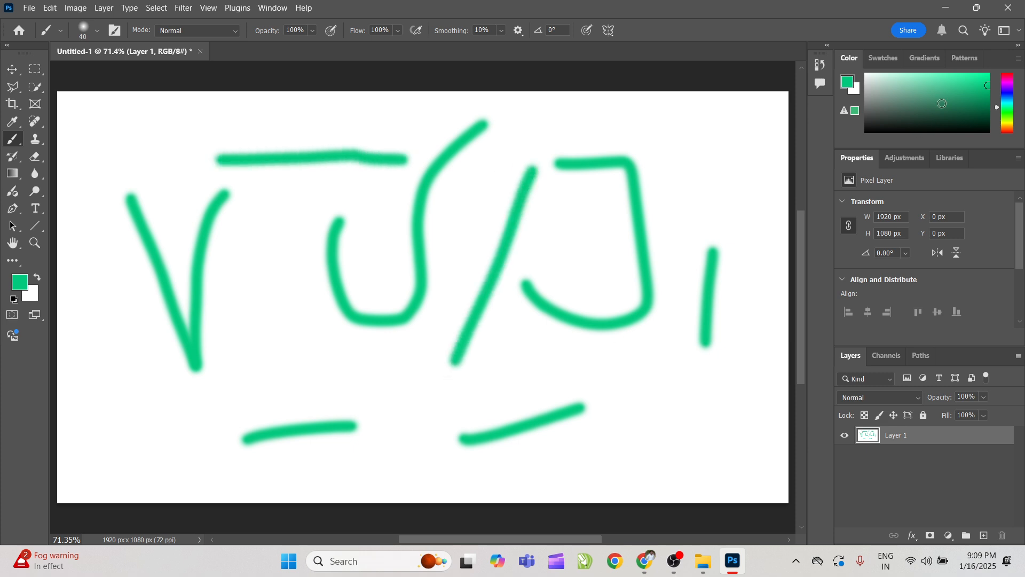
# Step: Switch to dark maroon and paint several strokes and a dot across the canvas
pyautogui.moveTo(1008, 104); pyautogui.dragTo(1008, 74)
pyautogui.click(982, 121)
pyautogui.moveTo(687, 118); pyautogui.dragTo(726, 170)
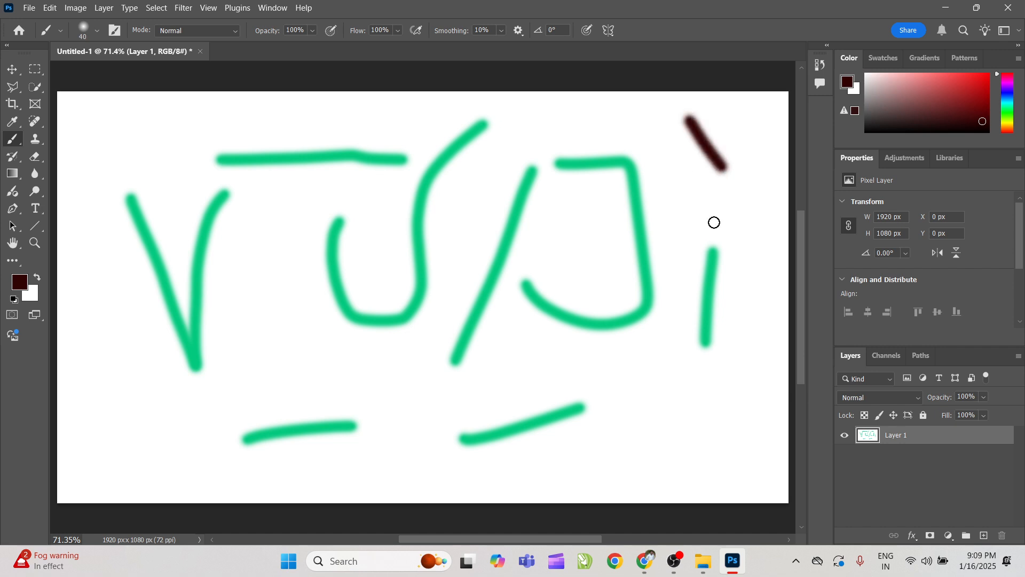
pyautogui.moveTo(649, 368); pyautogui.dragTo(689, 430)
pyautogui.moveTo(517, 404); pyautogui.dragTo(399, 418)
pyautogui.click(303, 378)
pyautogui.moveTo(270, 271); pyautogui.dragTo(286, 298)
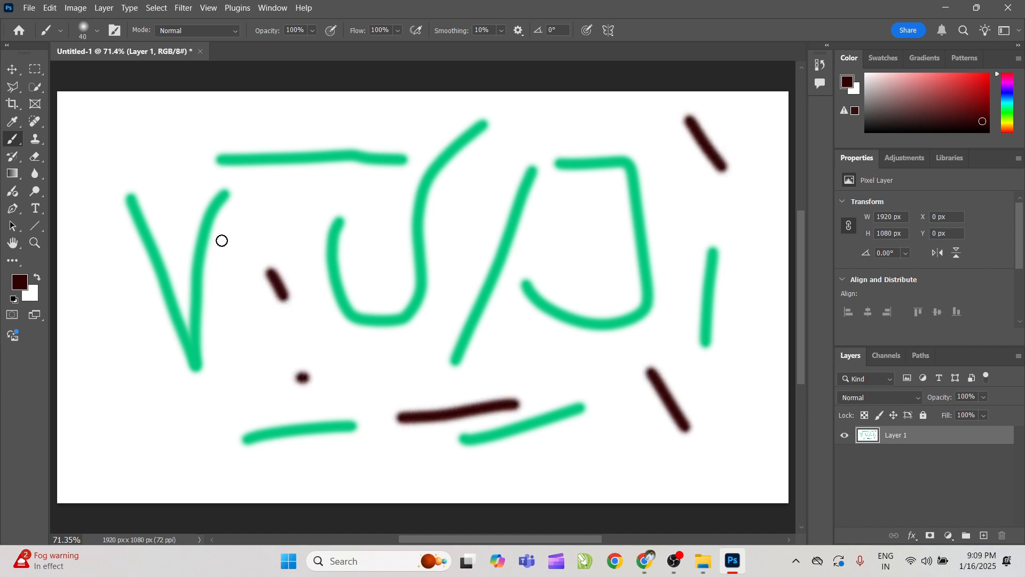
pyautogui.moveTo(111, 107); pyautogui.dragTo(102, 125)
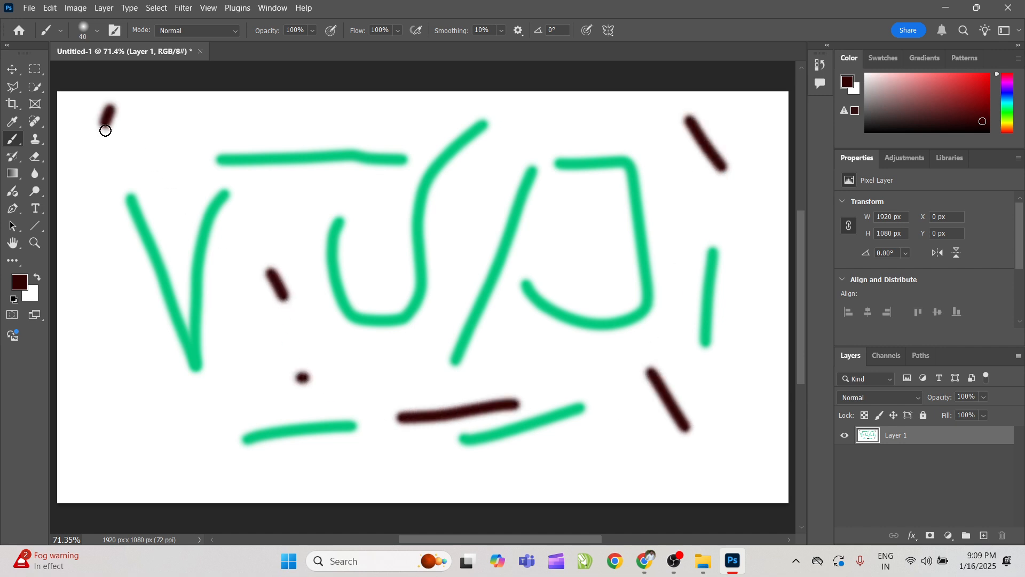
# Step: Briefly enter and exit Free Transform on the layer, then return to the Brush
pyautogui.press('v')
pyautogui.hotkey('ctrl', 't')
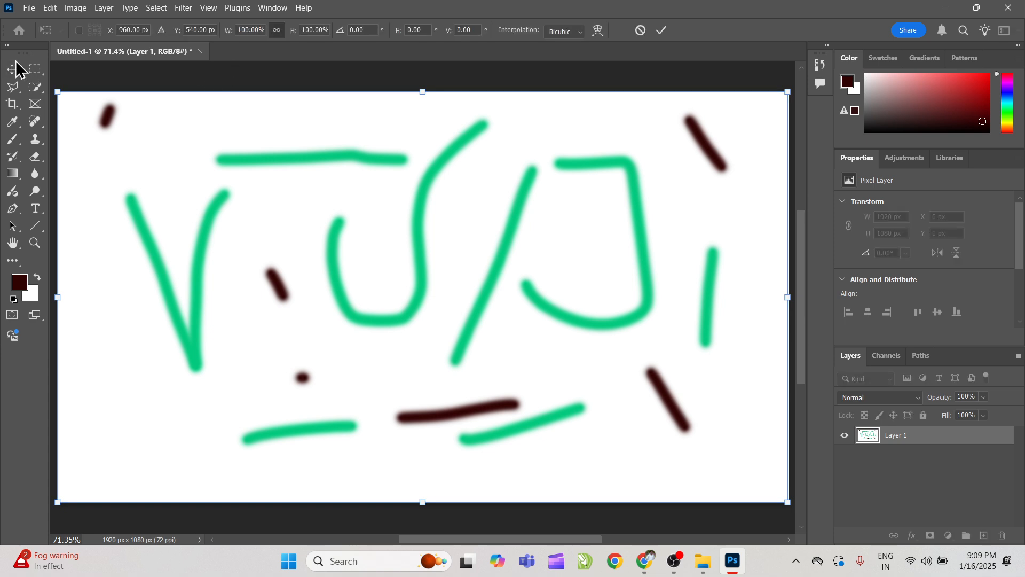
pyautogui.press('Return')
pyautogui.press('b')
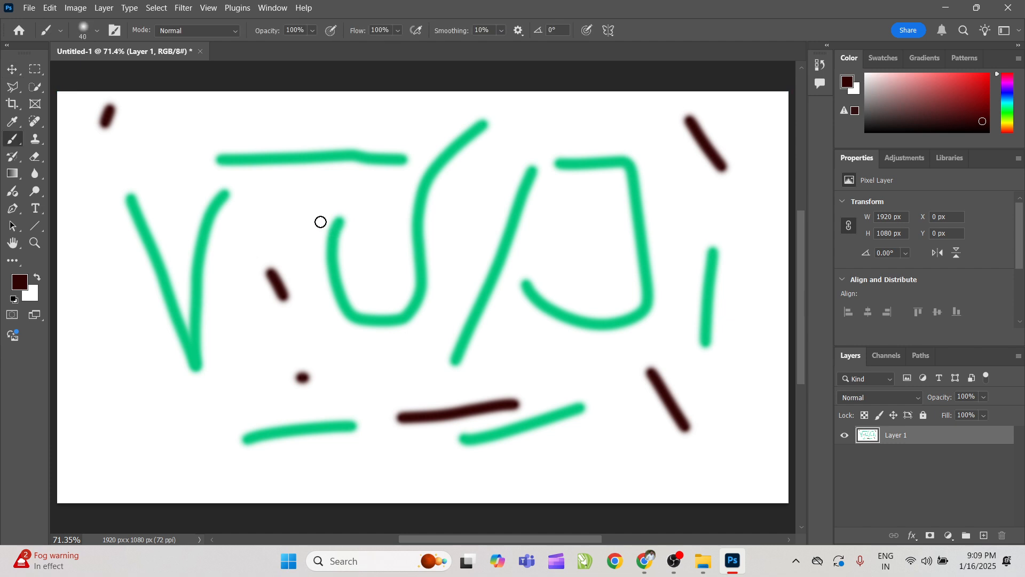
# Step: Add a short maroon stroke and scatter small maroon dots around the canvas
pyautogui.moveTo(281, 205); pyautogui.dragTo(277, 223)
pyautogui.click(238, 370)
pyautogui.click(187, 442)
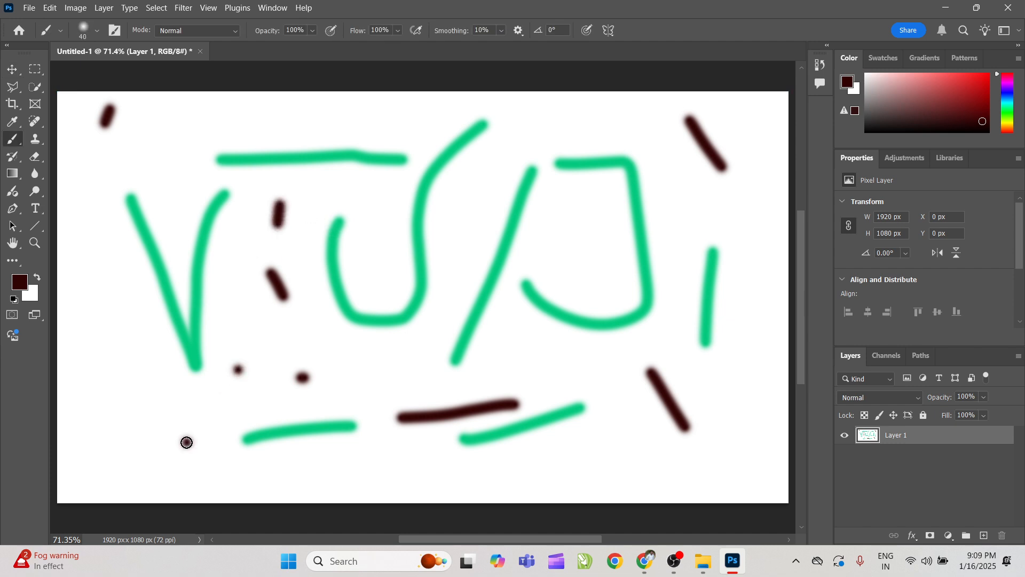
pyautogui.click(114, 400)
pyautogui.click(100, 314)
pyautogui.click(116, 216)
pyautogui.click(150, 176)
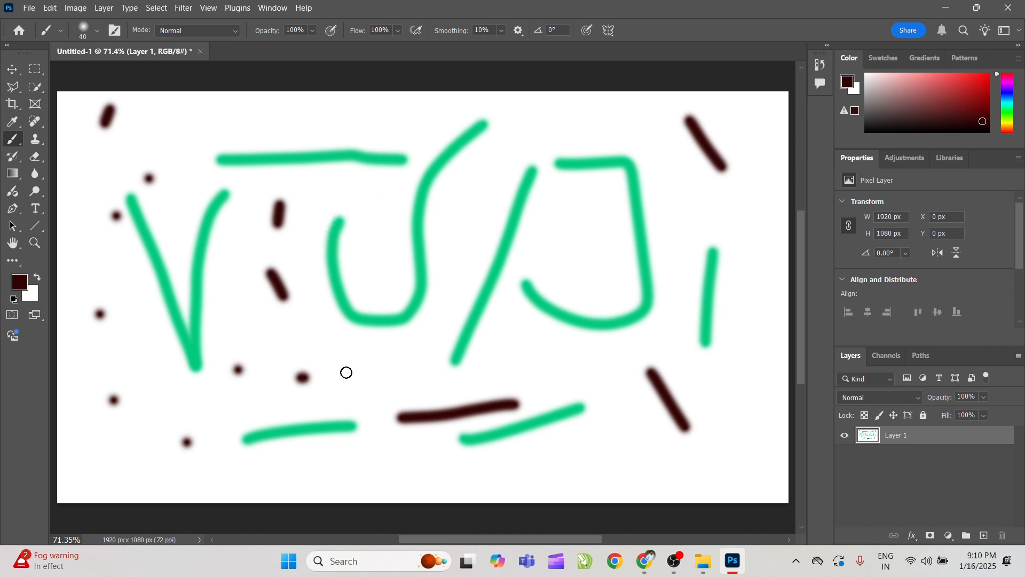
pyautogui.click(442, 236)
pyautogui.click(639, 210)
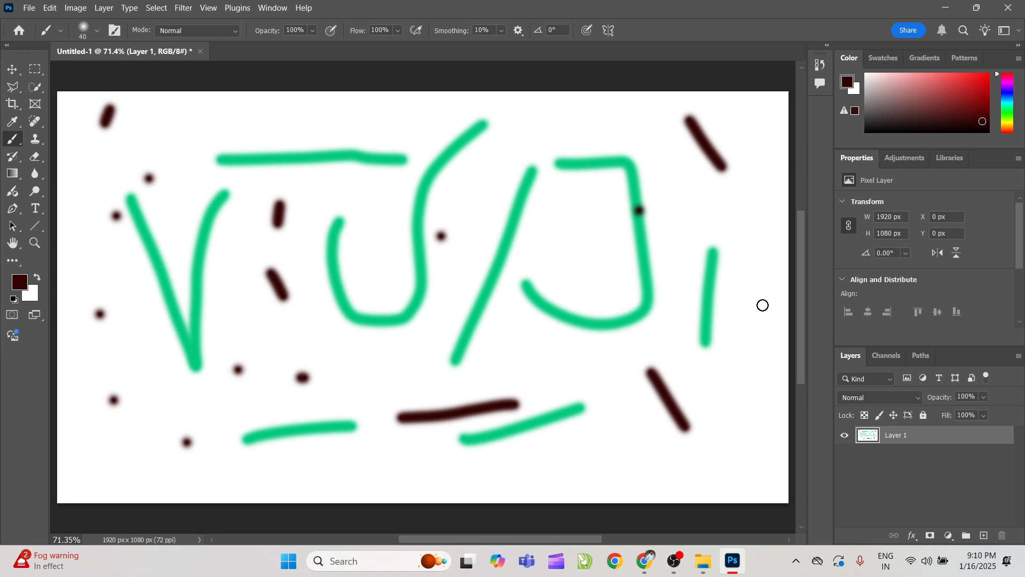
# Step: Lock all of Layer 1 and test painting, dismissing the locked-layer alerts
pyautogui.click(923, 415)
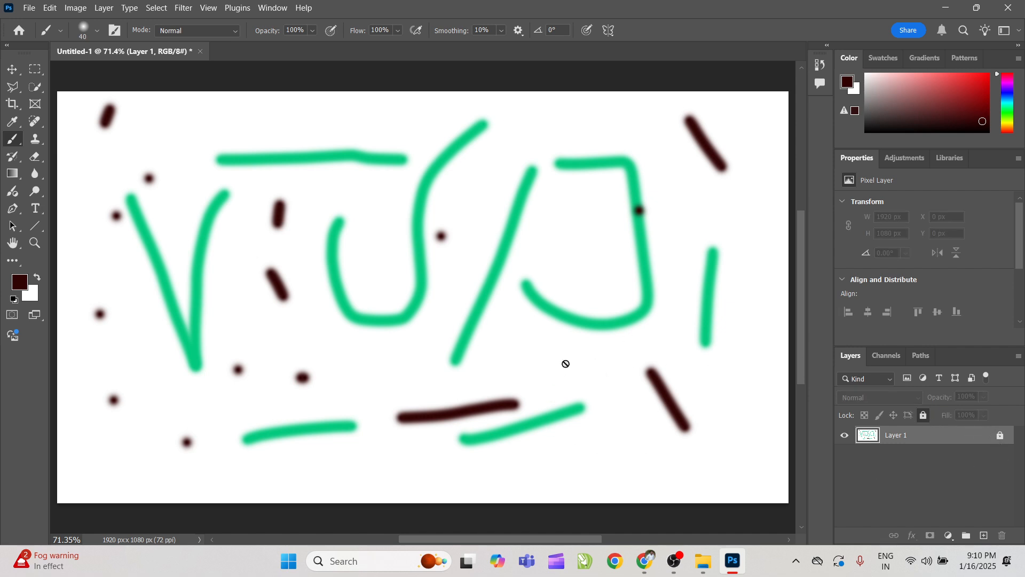
pyautogui.click(542, 342)
pyautogui.click(524, 220)
pyautogui.click(536, 145)
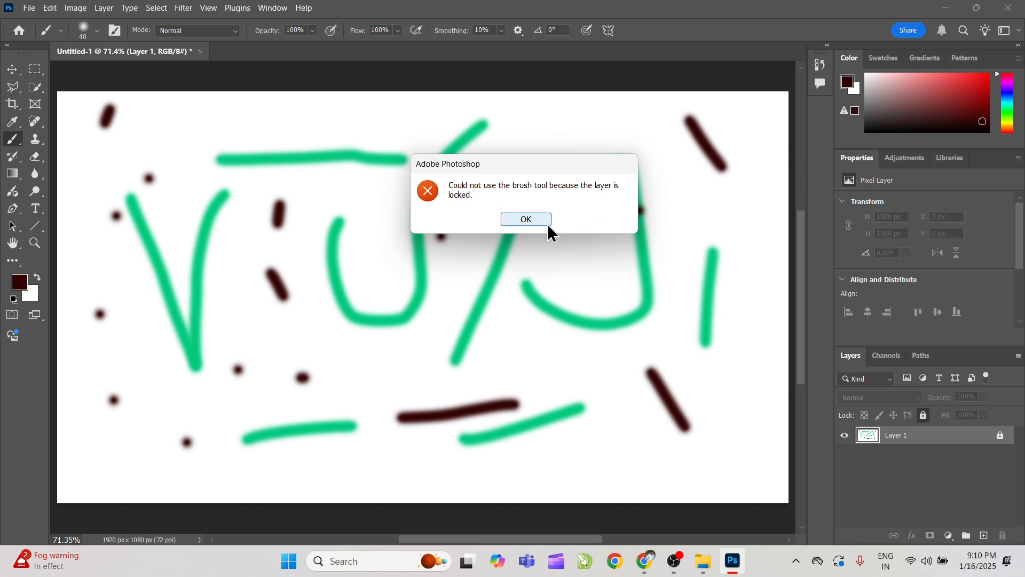
pyautogui.click(525, 219)
pyautogui.click(602, 235)
pyautogui.click(526, 219)
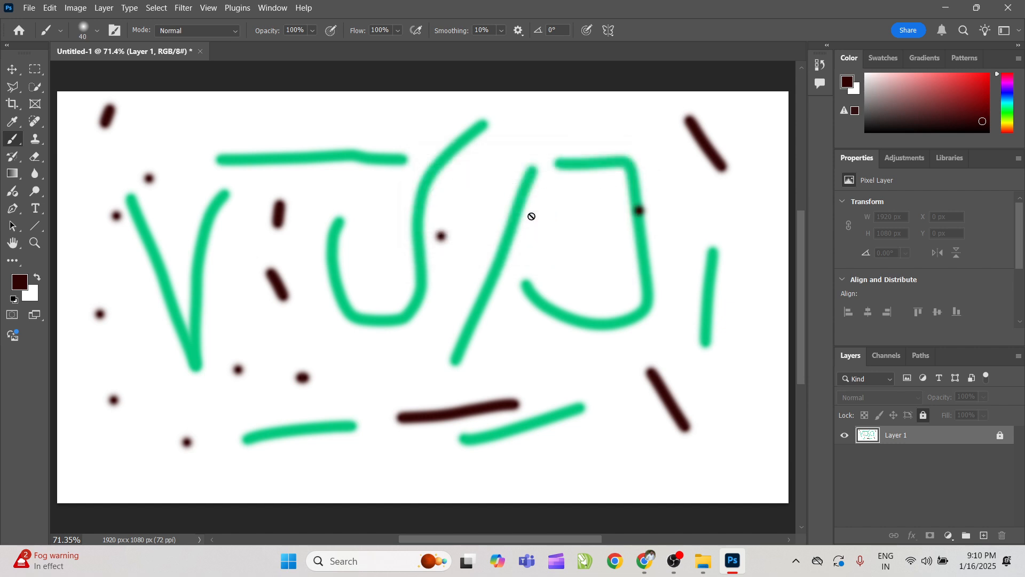
# Step: Cycle through the Type, Move and Brush tools and retry painting on the locked layer
pyautogui.press('t')
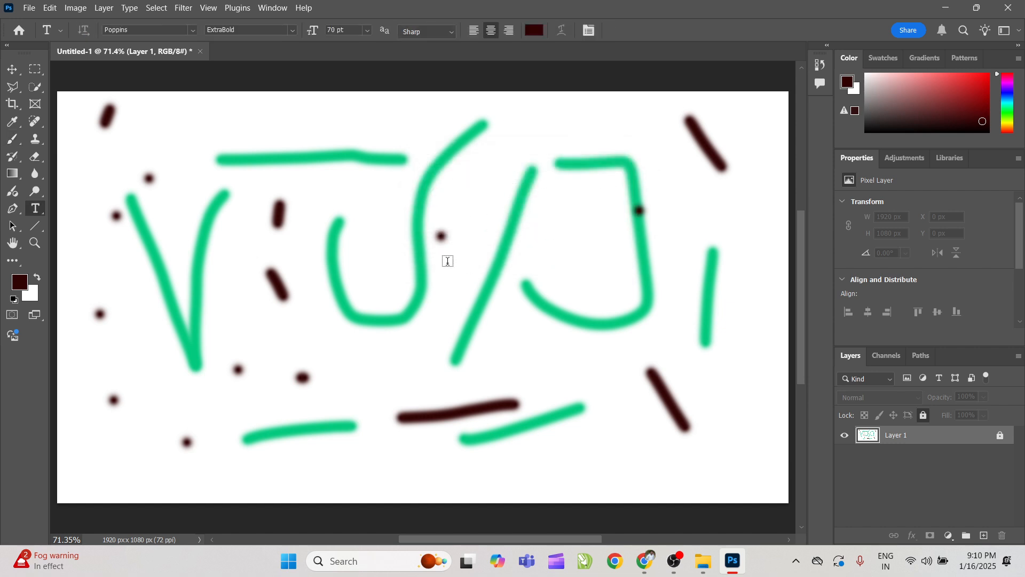
pyautogui.press('v')
pyautogui.press('b')
pyautogui.click(441, 235)
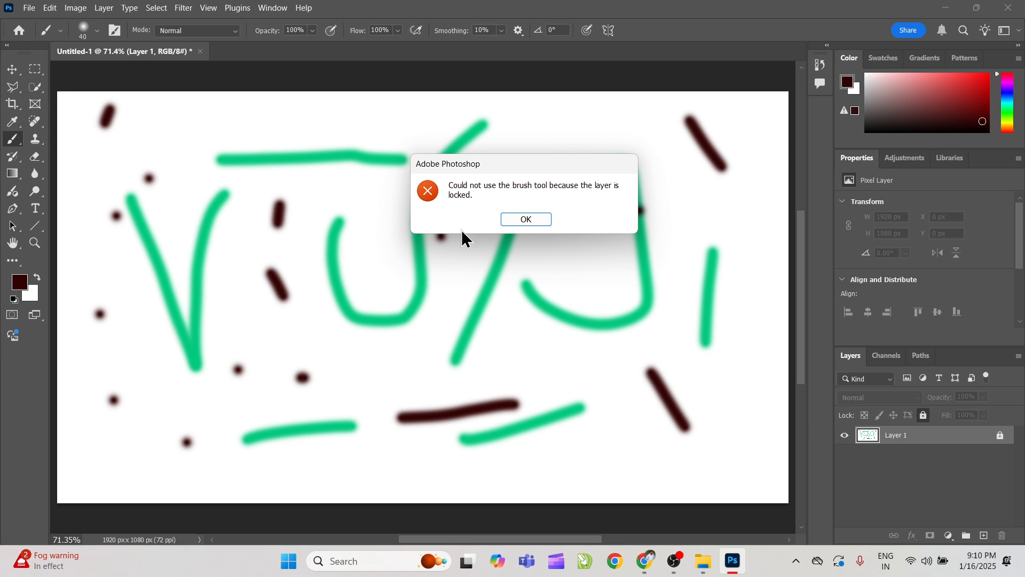
pyautogui.click(523, 217)
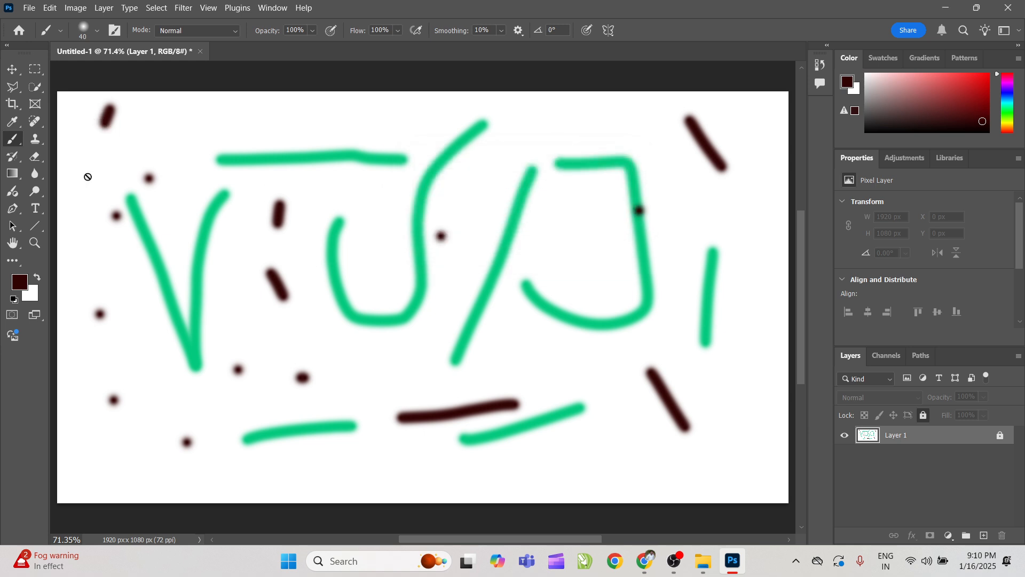
# Step: Try the Move and Rectangular Marquee tools on the canvas, ending on Move
pyautogui.click(12, 69)
pyautogui.moveTo(233, 133); pyautogui.dragTo(281, 153)
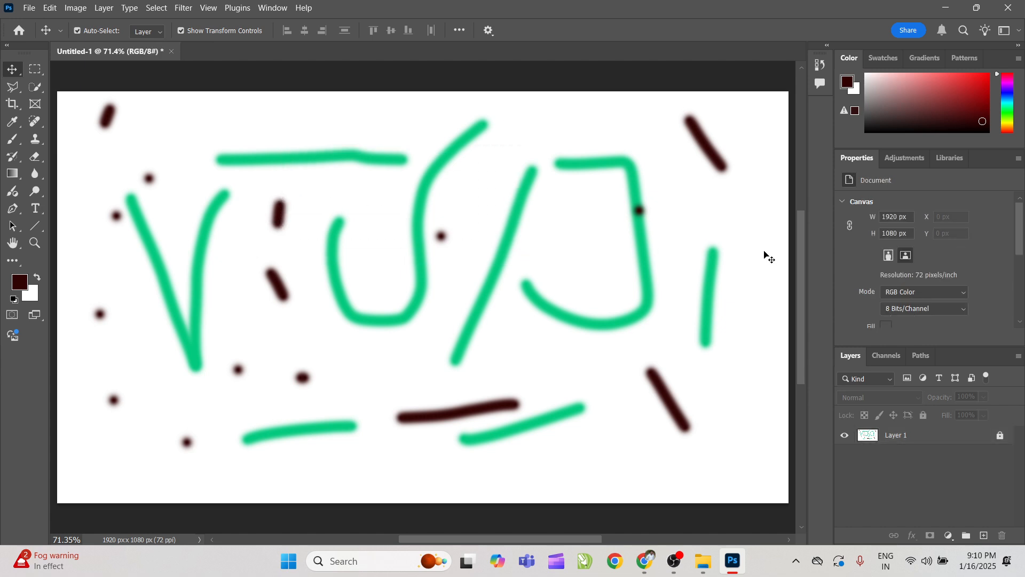
pyautogui.click(36, 69)
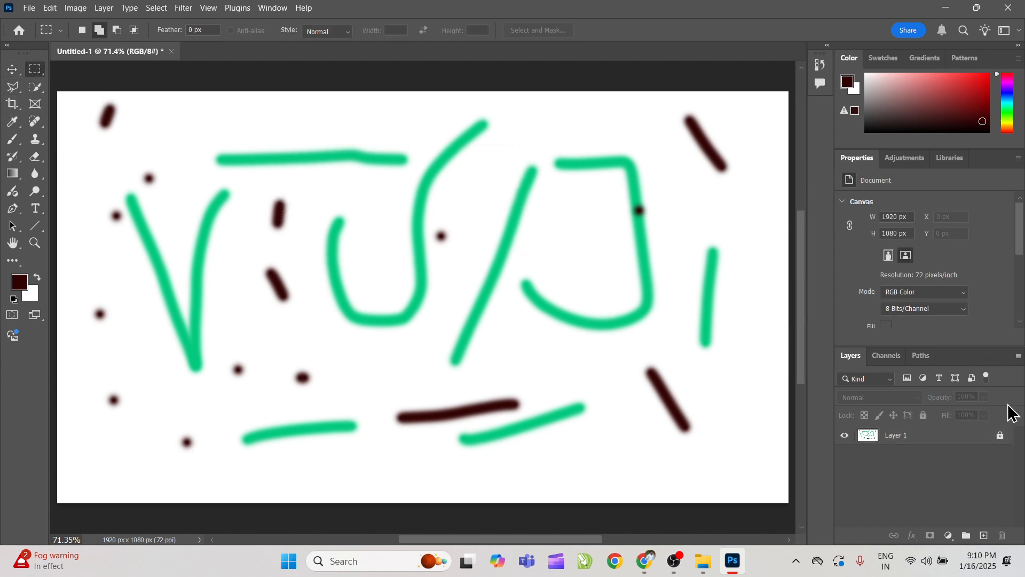
pyautogui.press('v')
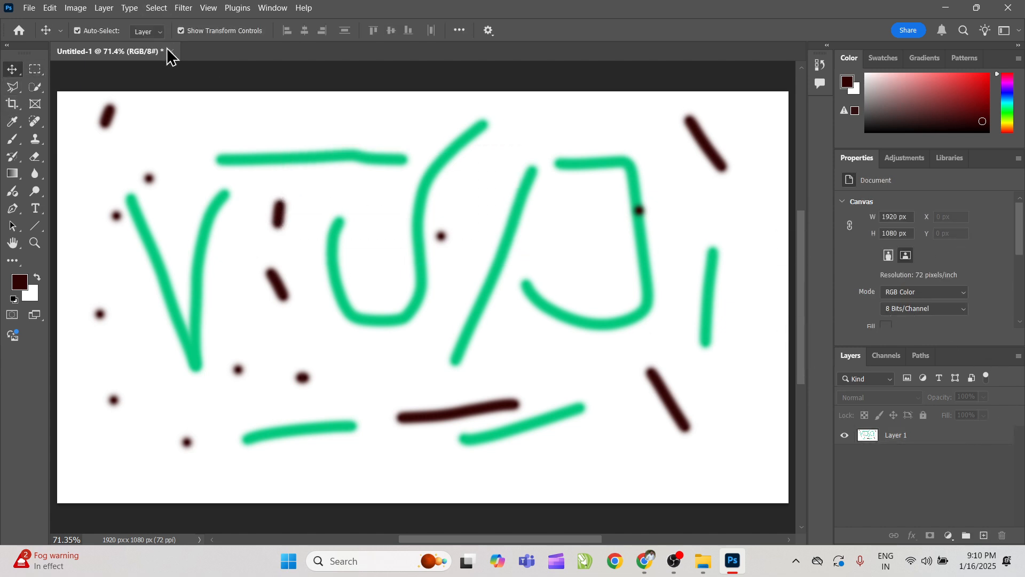
# Step: Close Untitled-1 without saving
pyautogui.click(171, 51)
pyautogui.click(534, 219)
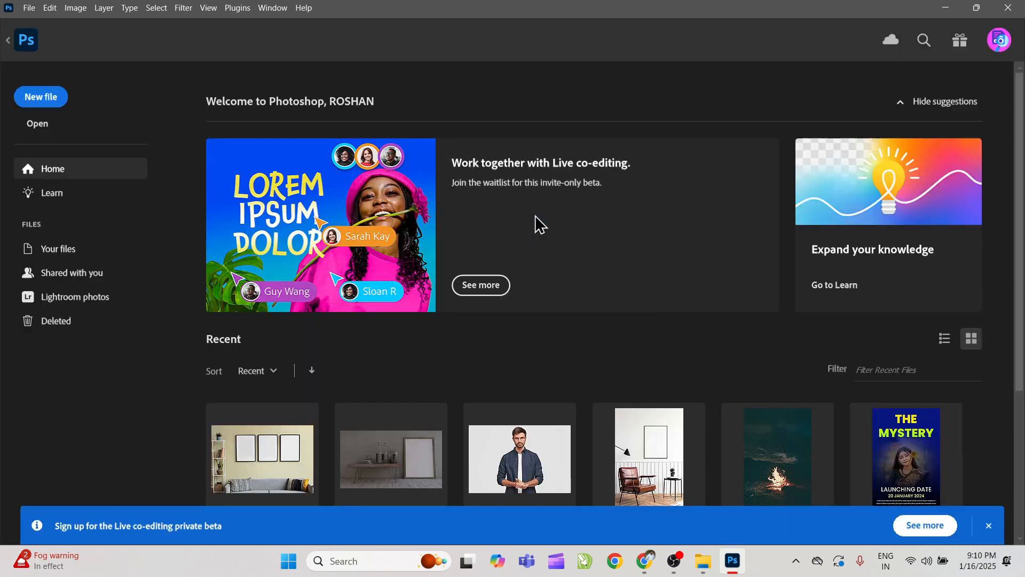
pyautogui.hotkey('alt', 'Tab')
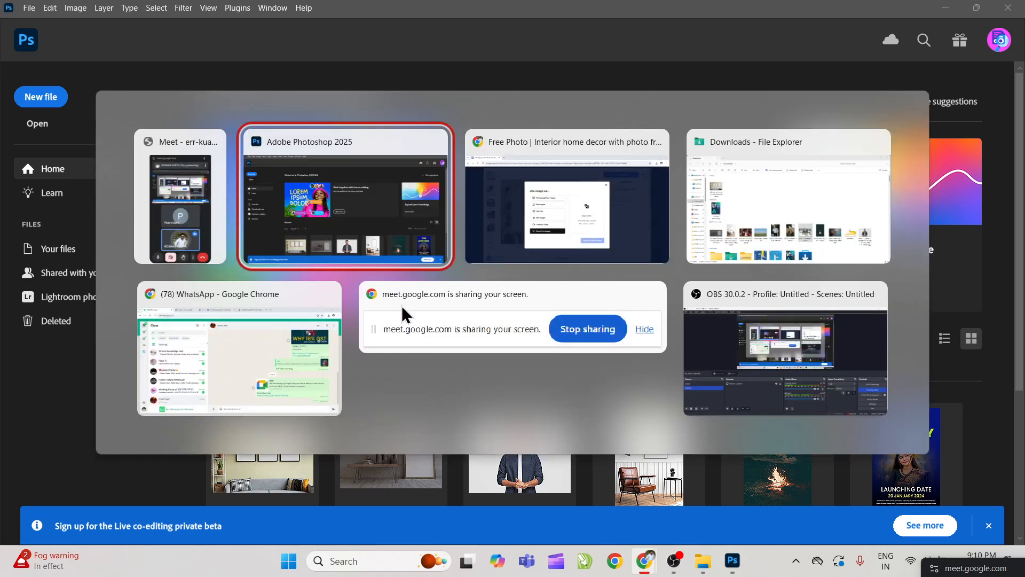
# Step: Close Freepik's image-use dialog and photo preview, scroll the wall frame results, then go home
pyautogui.click(552, 228)
pyautogui.click(708, 150)
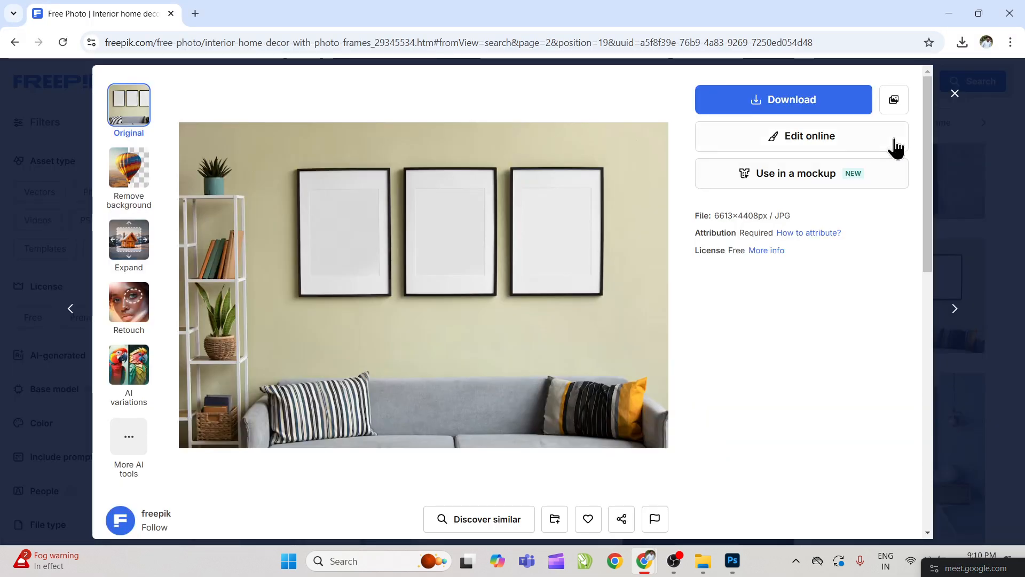
pyautogui.click(955, 94)
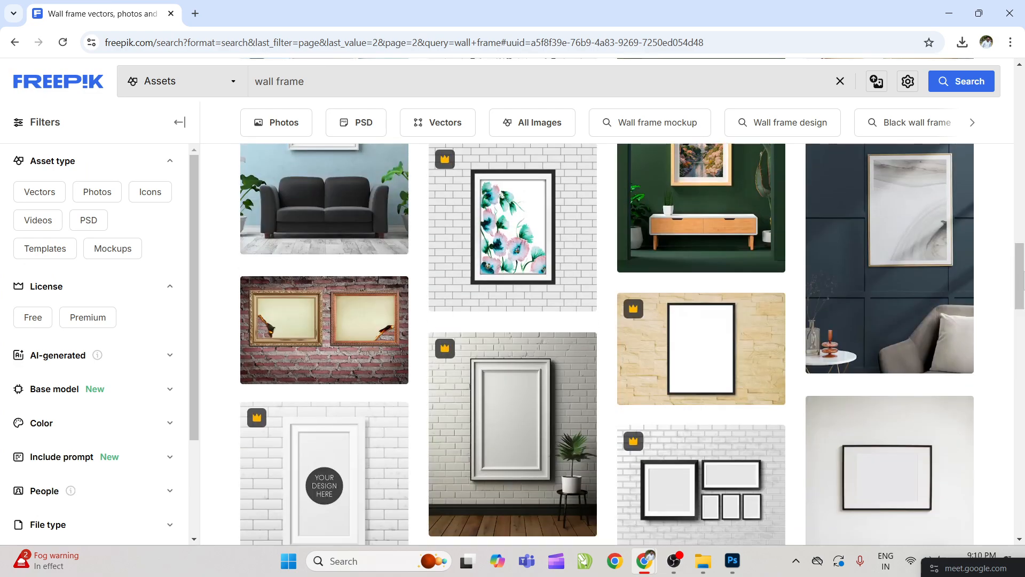
pyautogui.moveTo(1023, 272); pyautogui.dragTo(1011, 114)
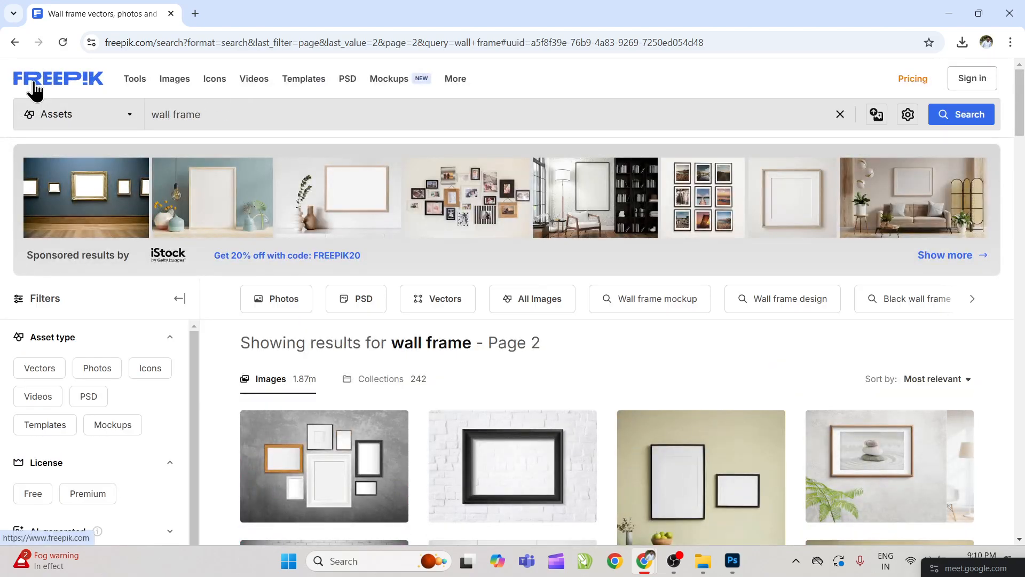
pyautogui.click(40, 86)
pyautogui.moveTo(1024, 93)
pyautogui.mouseDown()
pyautogui.moveTo(1023, 450)
pyautogui.moveTo(1017, 75)
pyautogui.mouseUp()
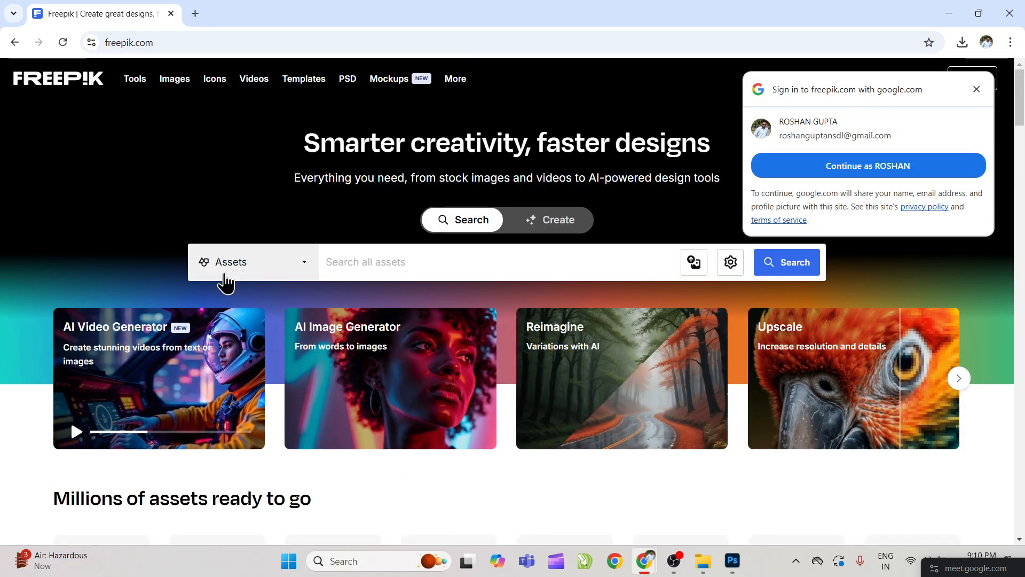
# Step: Snip a screenshot of Freepik's asset-type dropdown list to the clipboard
pyautogui.click(221, 271)
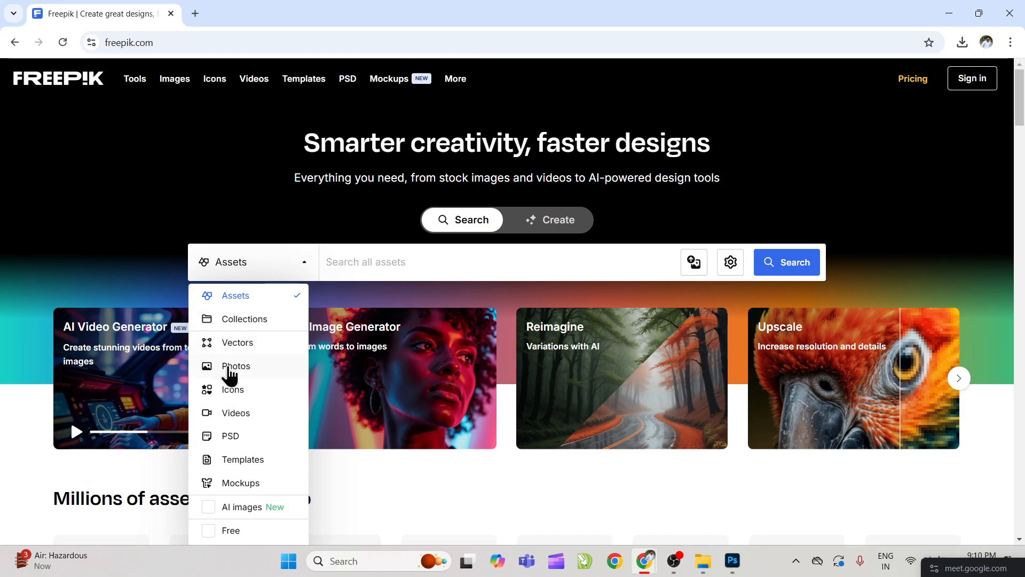
pyautogui.press('super+shift+s')
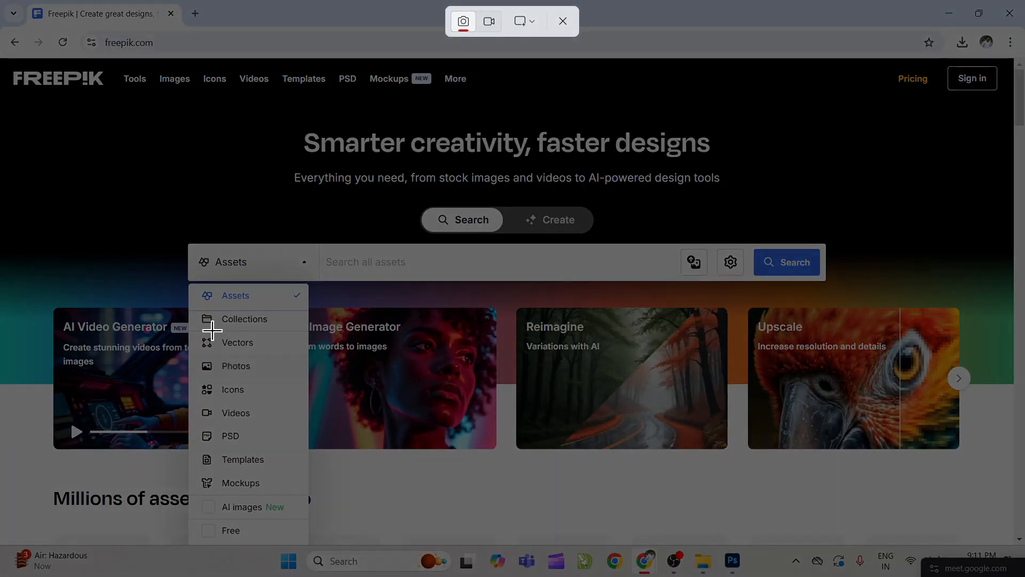
pyautogui.moveTo(194, 282); pyautogui.dragTo(239, 364)
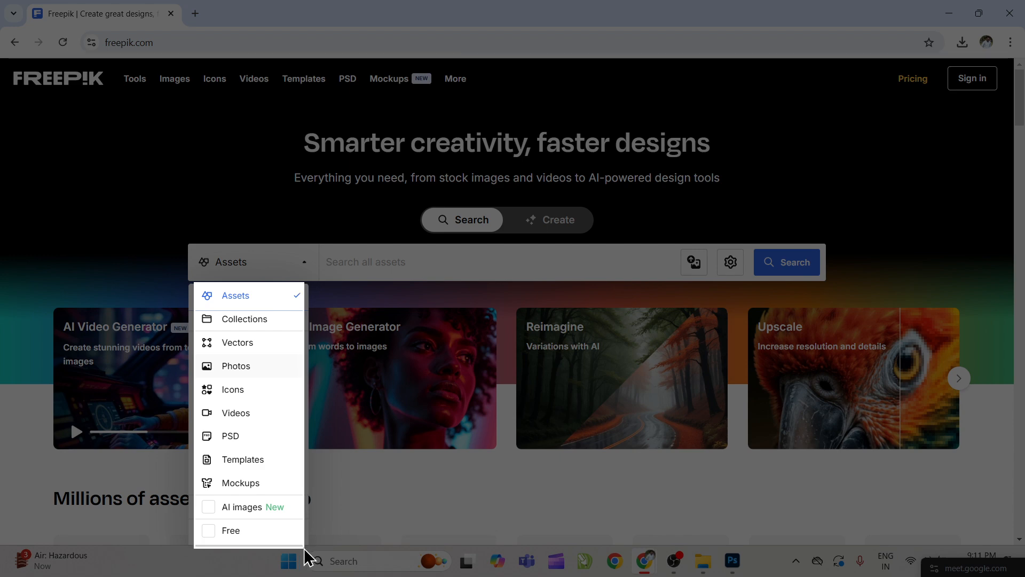
pyautogui.moveTo(305, 552); pyautogui.dragTo(304, 554)
pyautogui.click(346, 274)
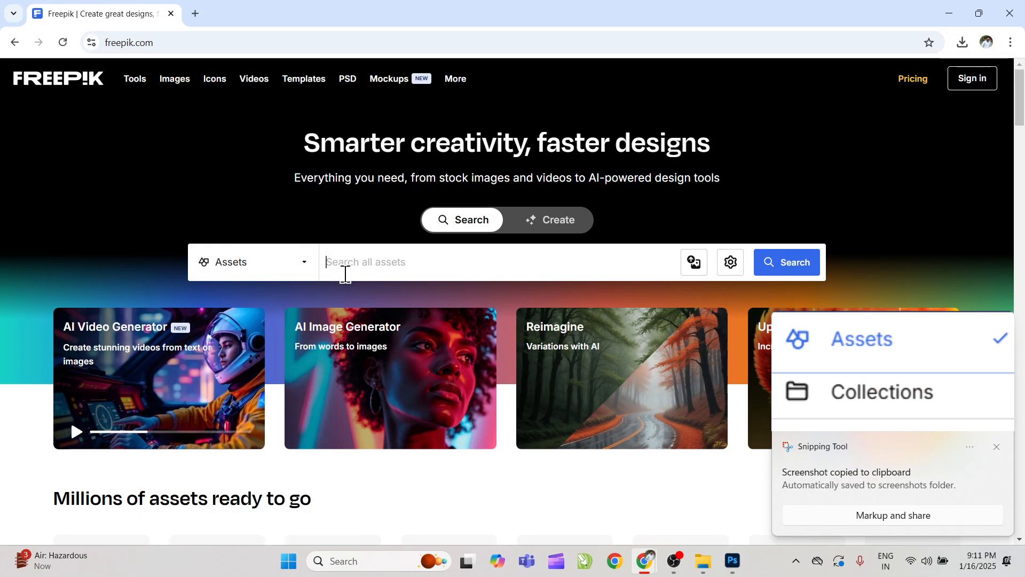
pyautogui.click(996, 448)
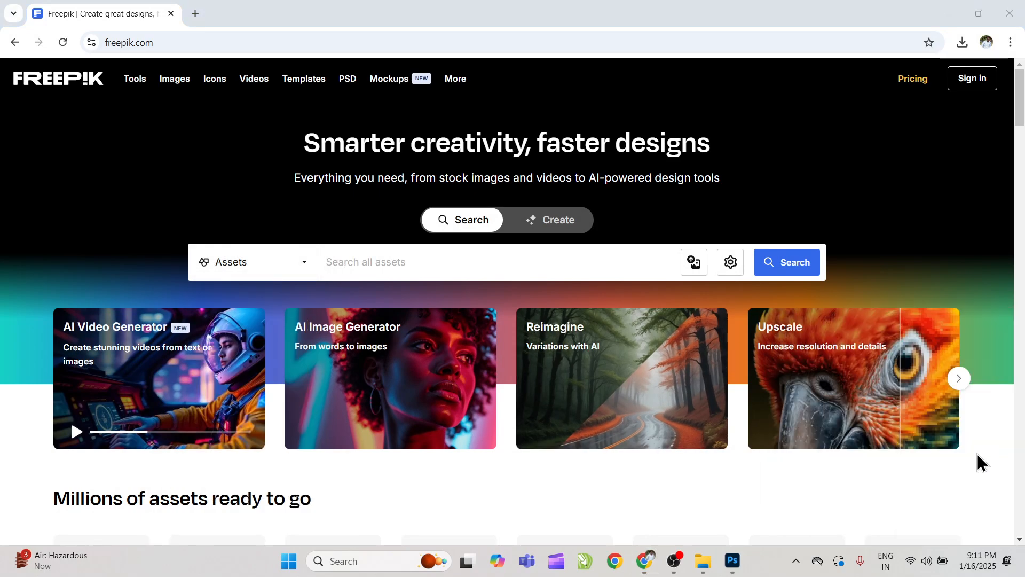
# Step: Switch Freepik's home search to AI image creation and bring Photoshop forward
pyautogui.moveTo(1012, 123); pyautogui.dragTo(1022, 91)
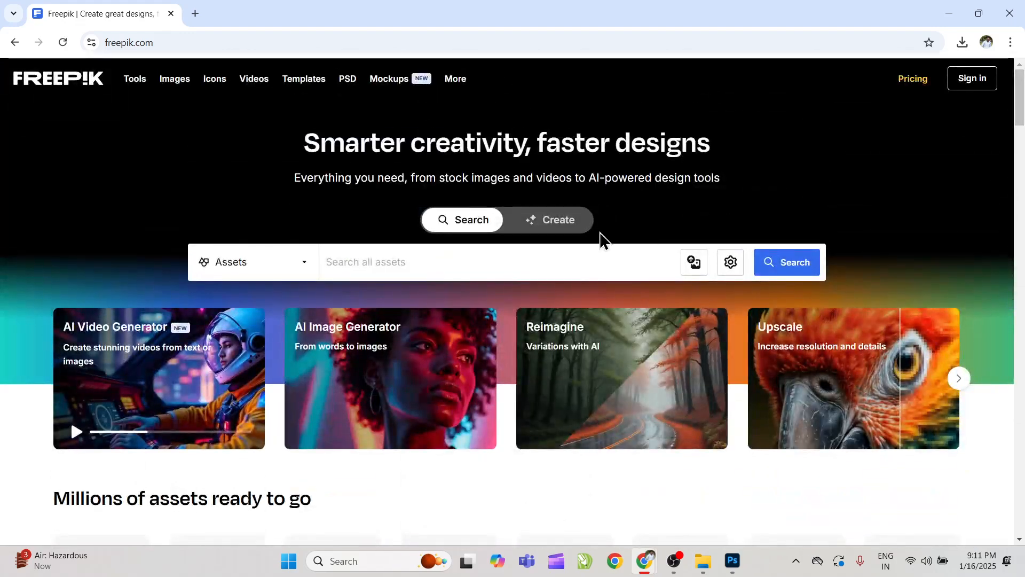
pyautogui.click(567, 231)
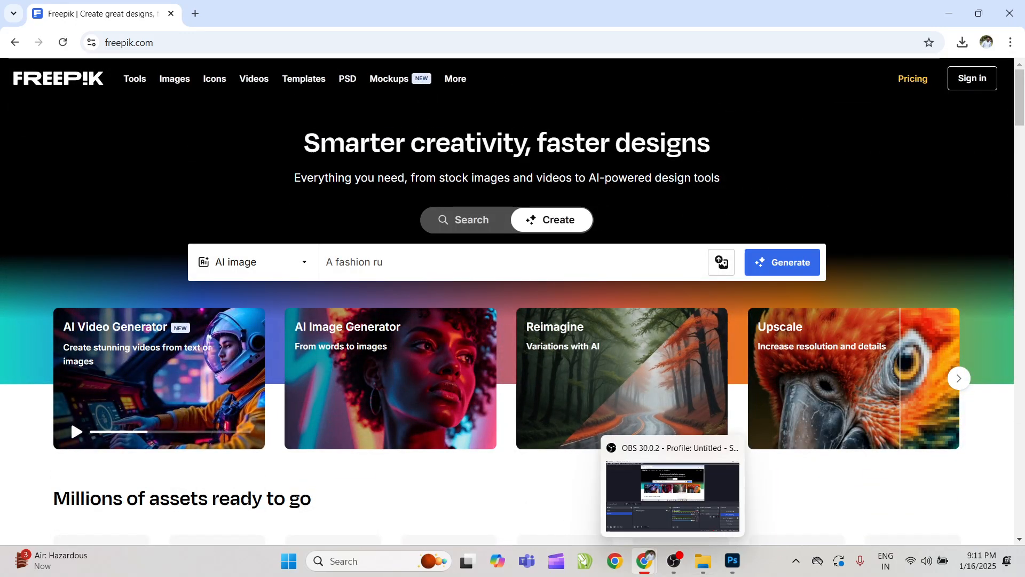
pyautogui.click(733, 561)
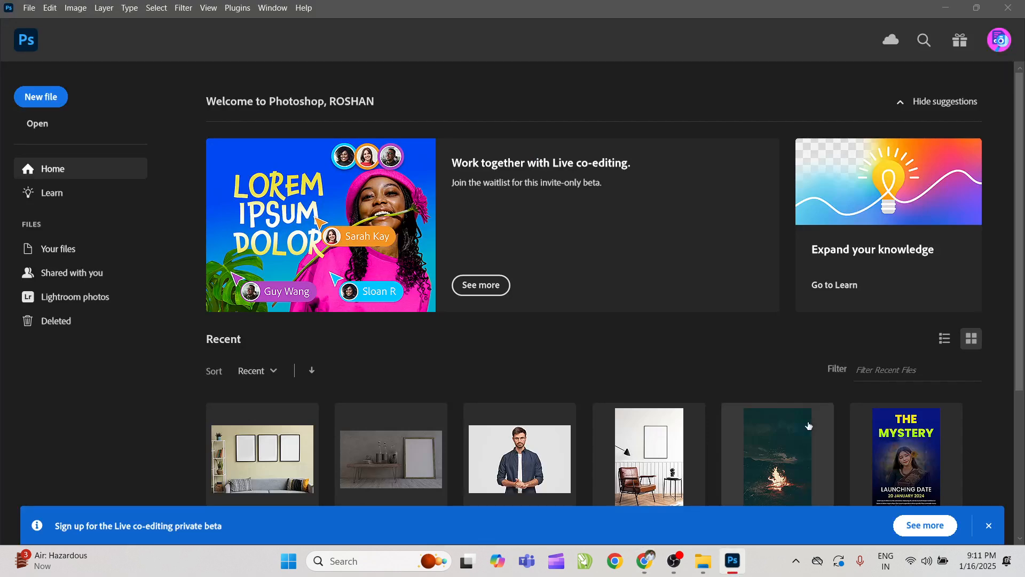
# Step: Create a new 202 × 494 px document from the Clipboard preset
pyautogui.hotkey('ctrl', 'n')
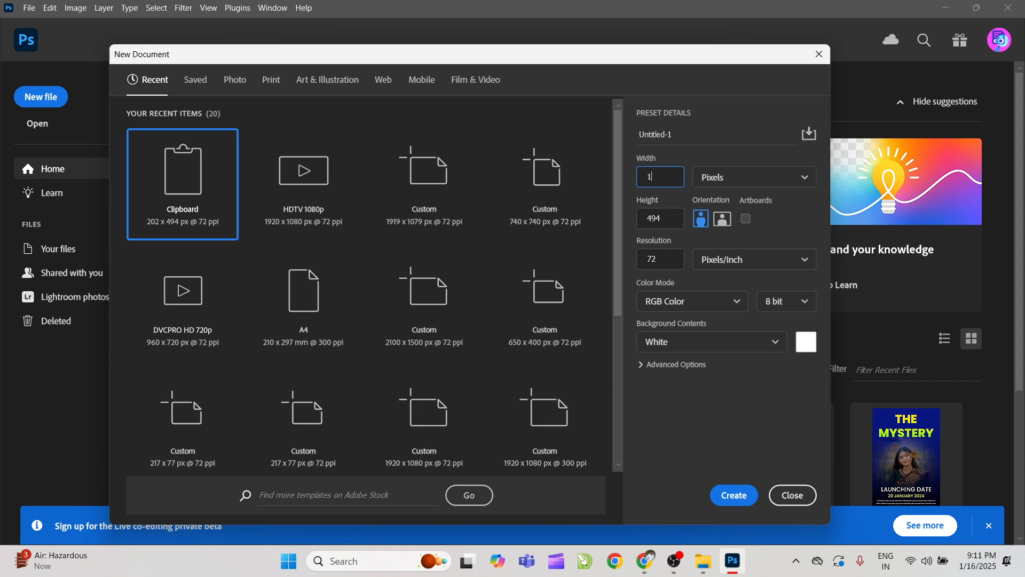
pyautogui.click(783, 503)
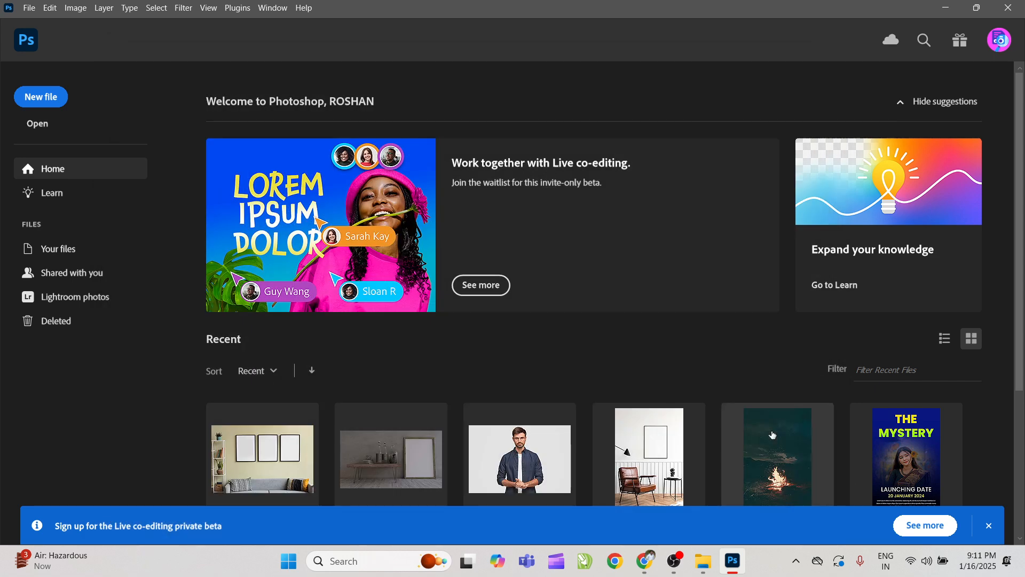
pyautogui.hotkey('ctrl', 'n')
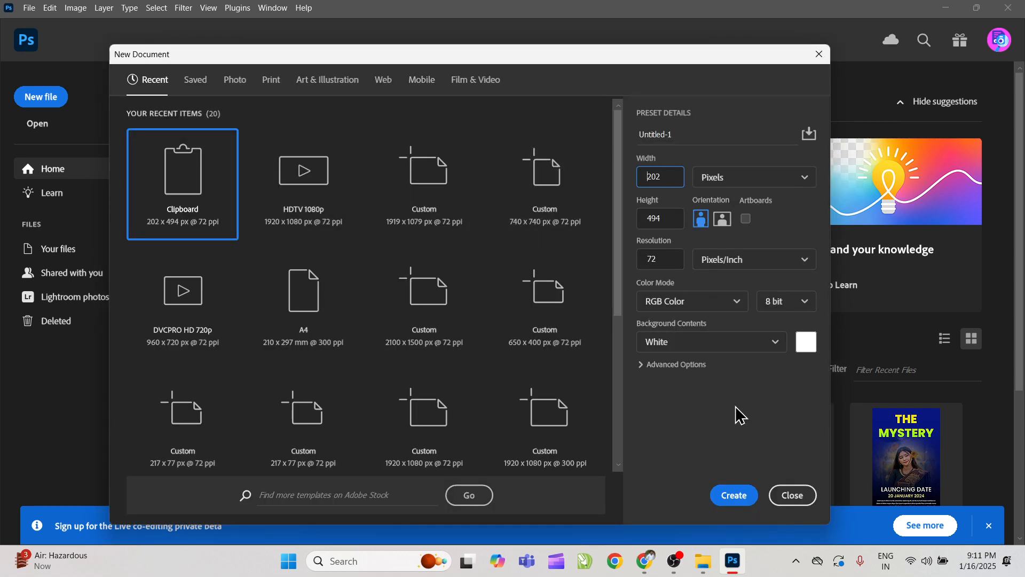
pyautogui.click(735, 496)
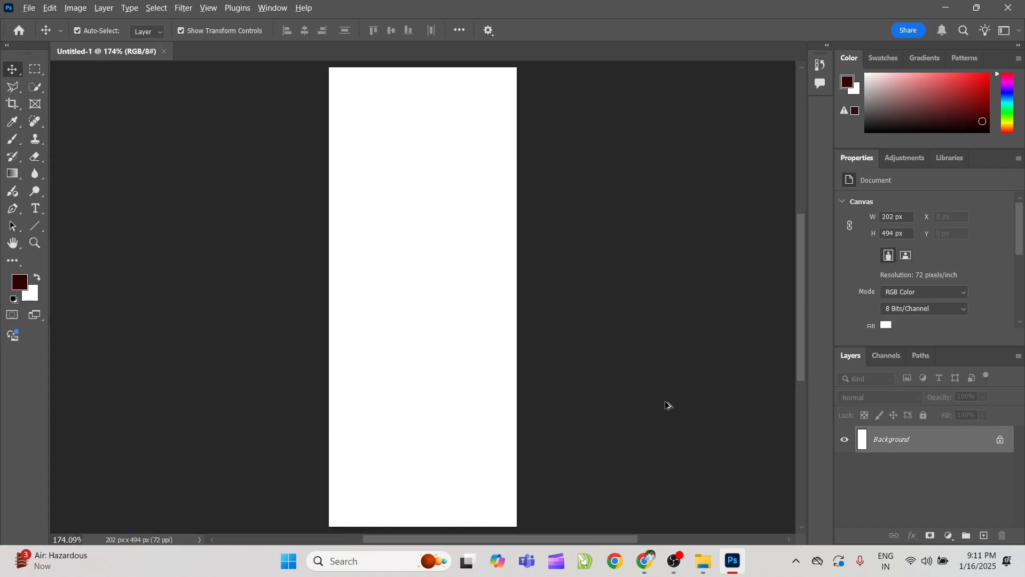
pyautogui.hotkey('alt', 'Tab')
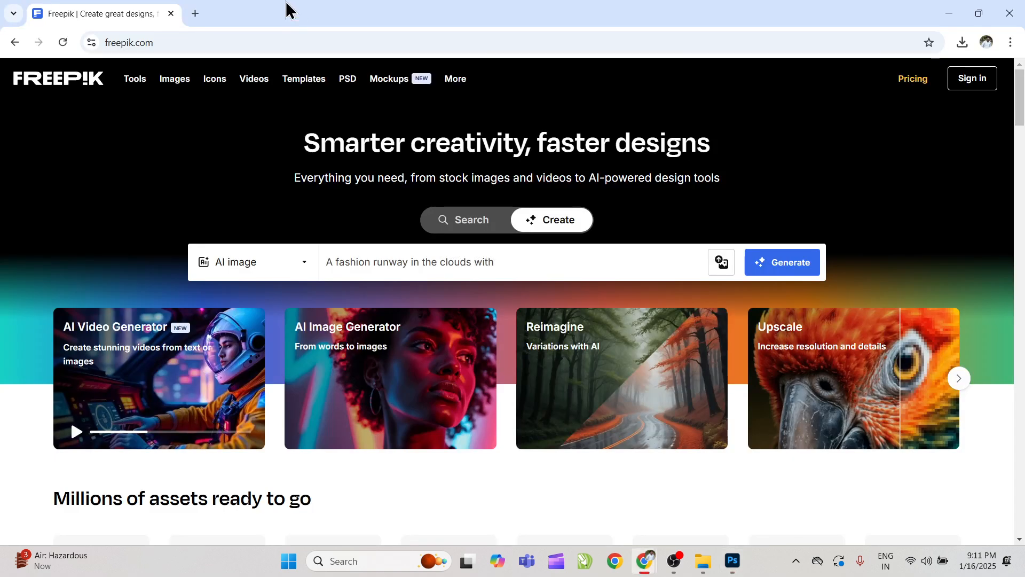
# Step: Search Google for 'pm modi conference' in a new tab and view the image results
pyautogui.click(196, 14)
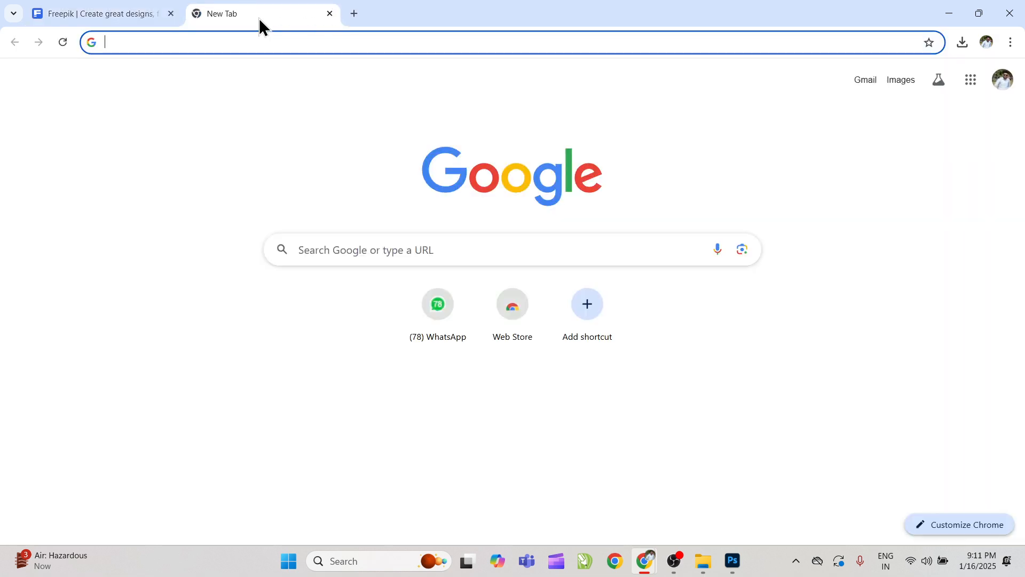
pyautogui.write('pm modi c')
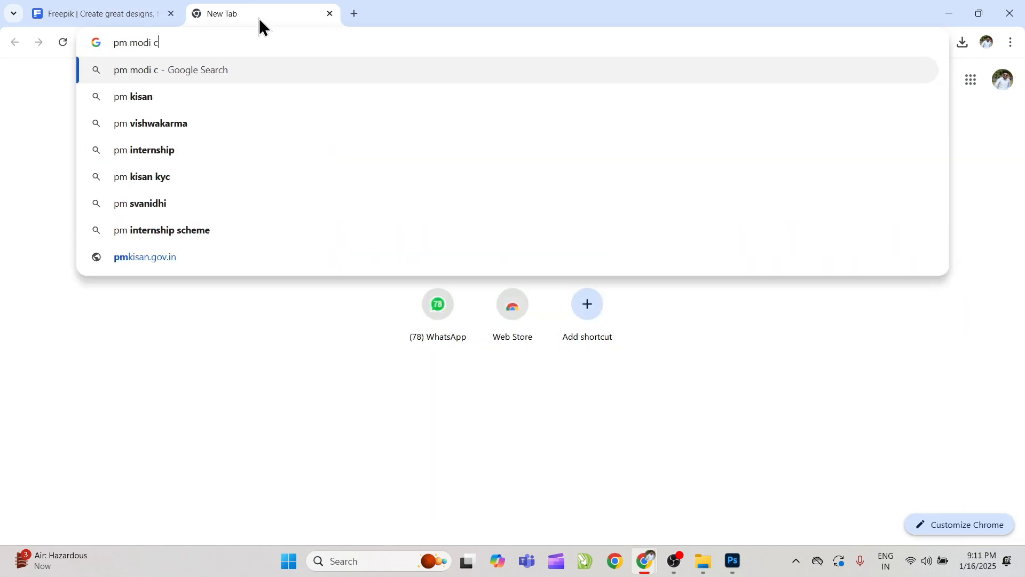
pyautogui.write('onfrnces')
pyautogui.press('Return')
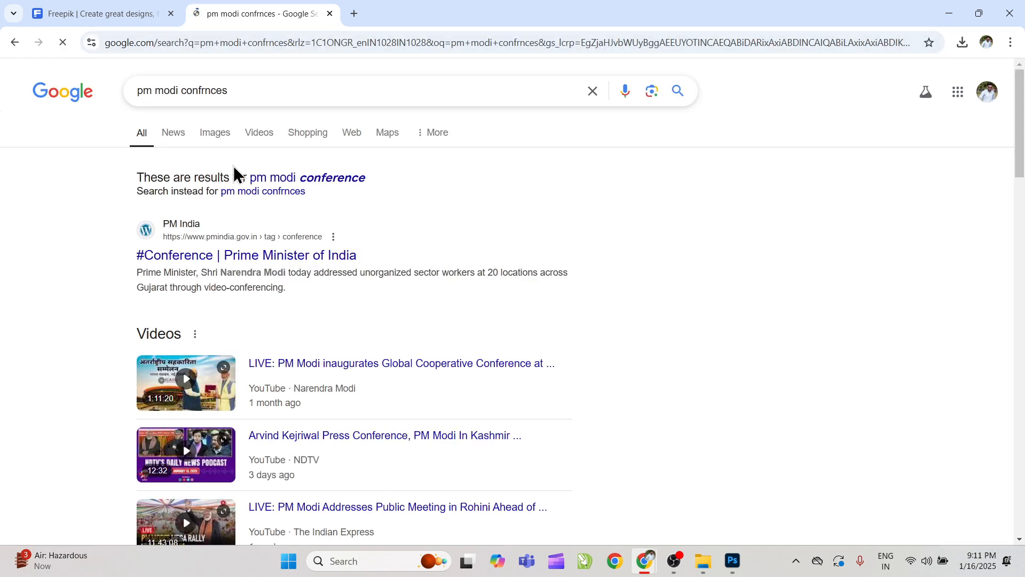
pyautogui.click(297, 182)
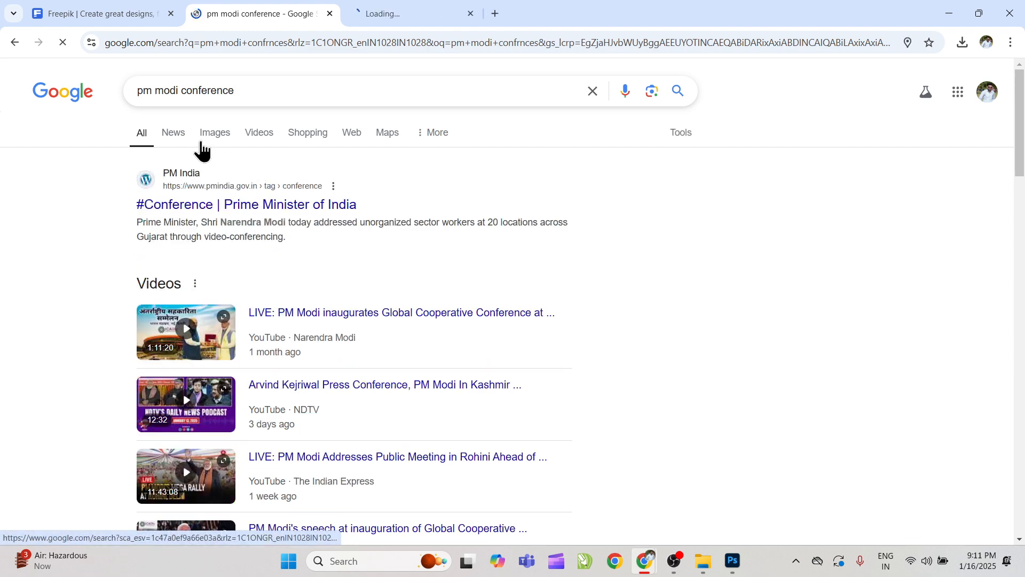
pyautogui.click(410, 8)
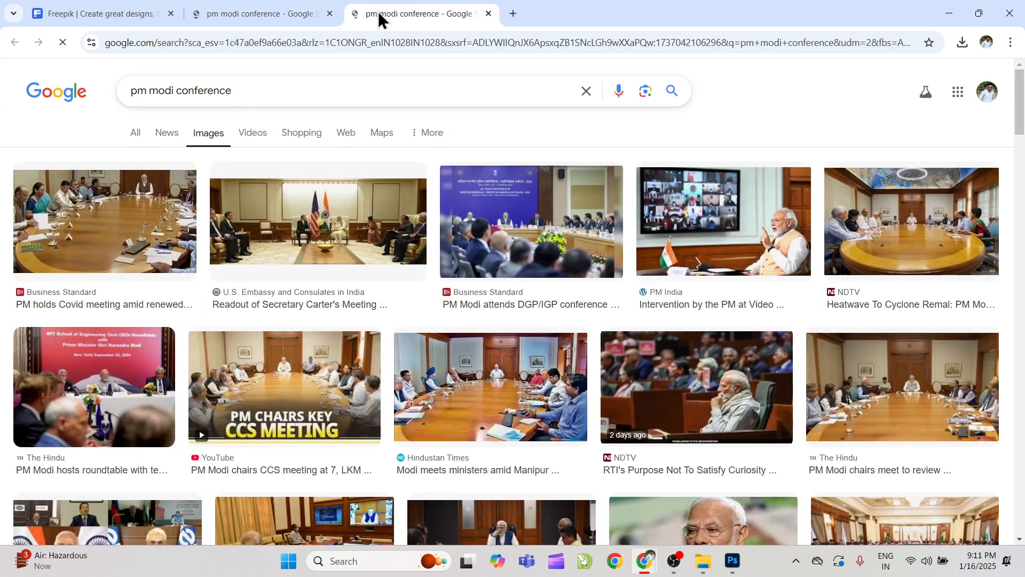
pyautogui.click(329, 14)
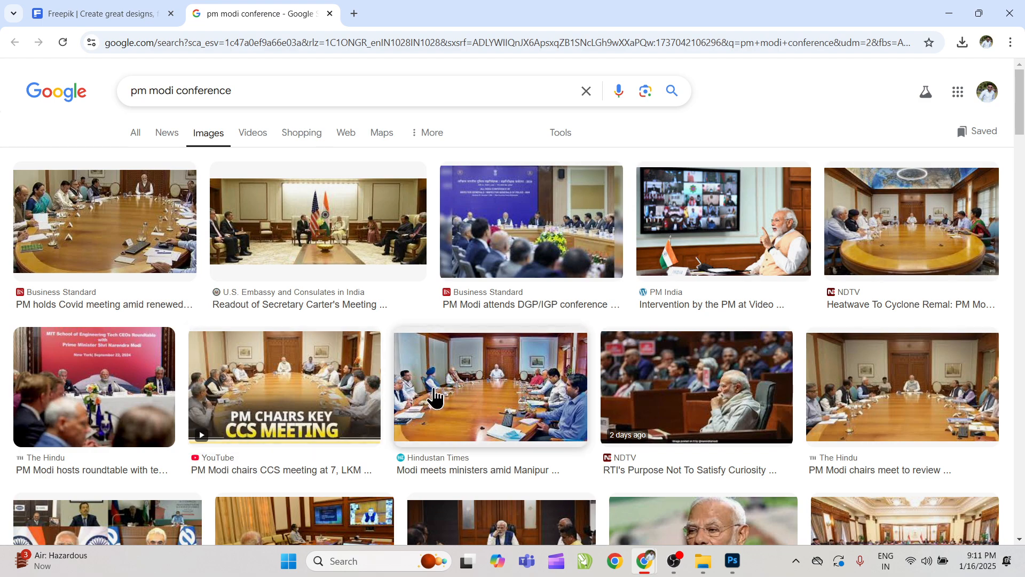
pyautogui.scroll(-8, 435, 396)
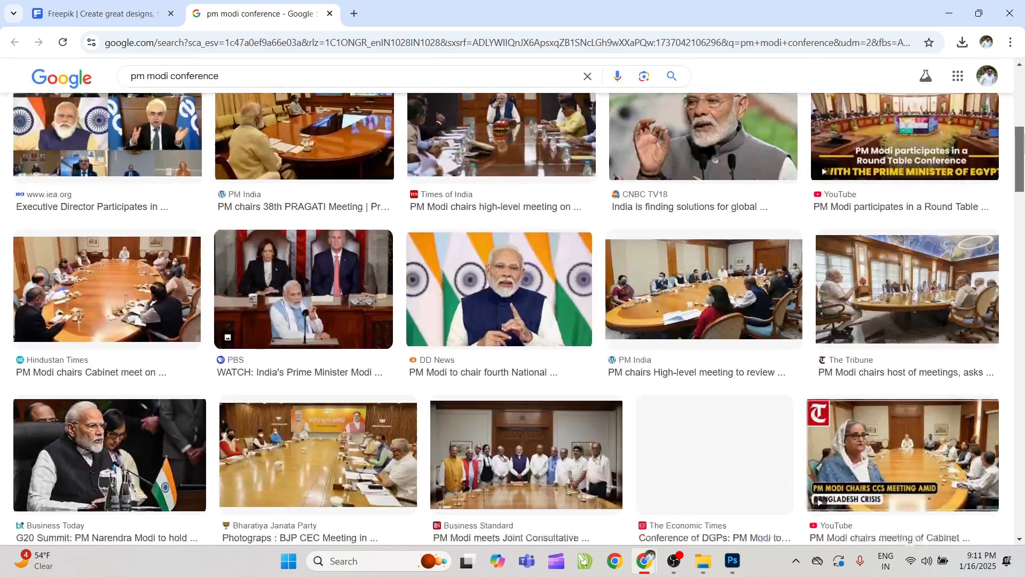
pyautogui.scroll(-2, 512, 320)
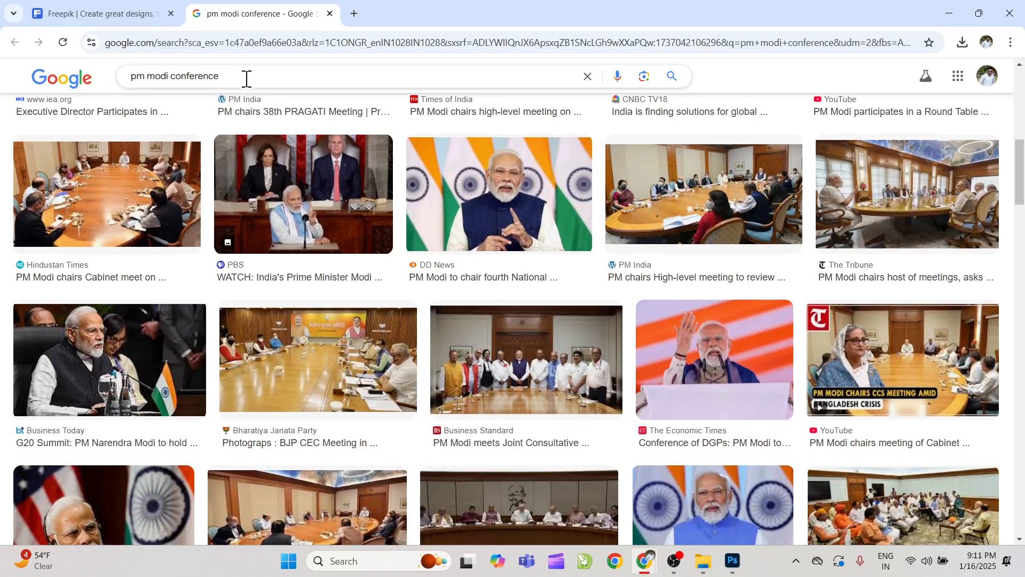
# Step: Refine to 'pm modi conference with tv' and open the PM India photo's source page
pyautogui.click(247, 79)
pyautogui.write('with tv')
pyautogui.press('Return')
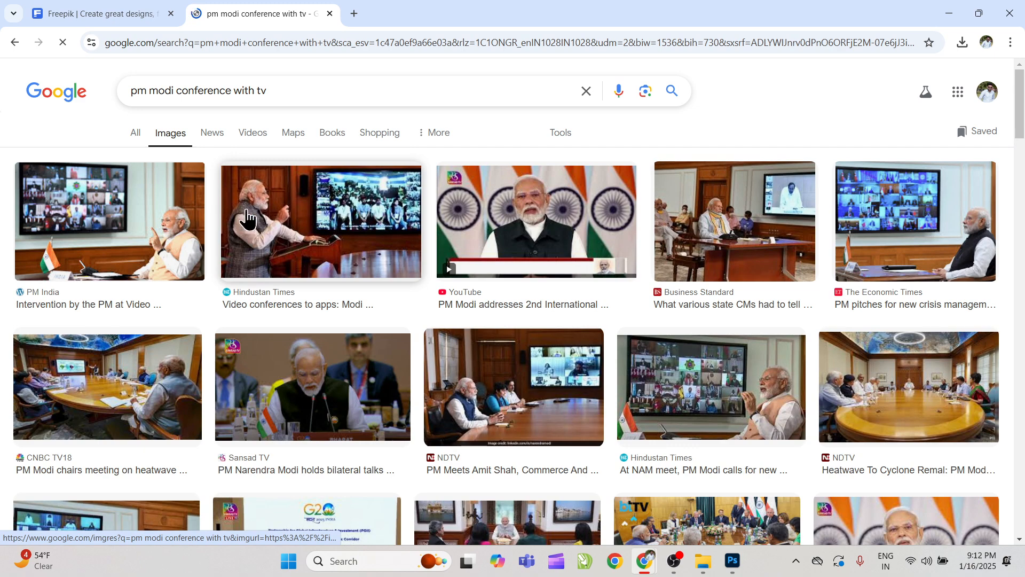
pyautogui.click(149, 238)
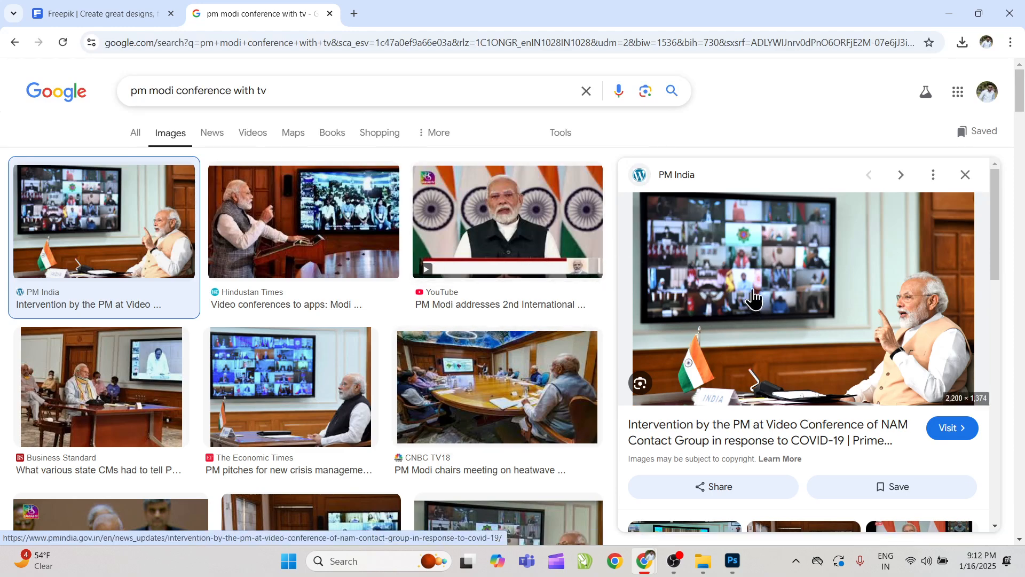
pyautogui.click(816, 278)
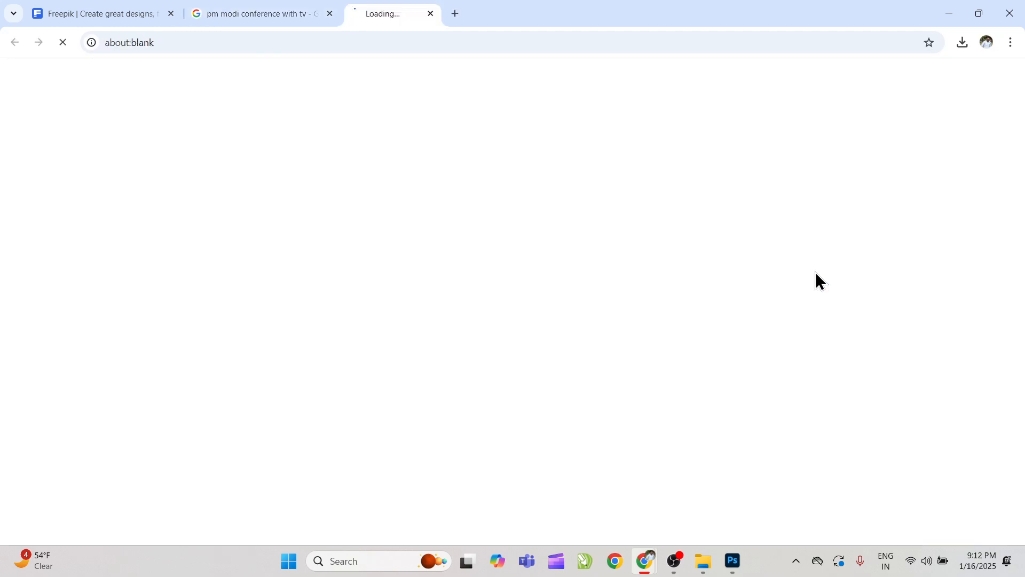
pyautogui.click(252, 11)
pyautogui.moveTo(1017, 107); pyautogui.dragTo(1018, 220)
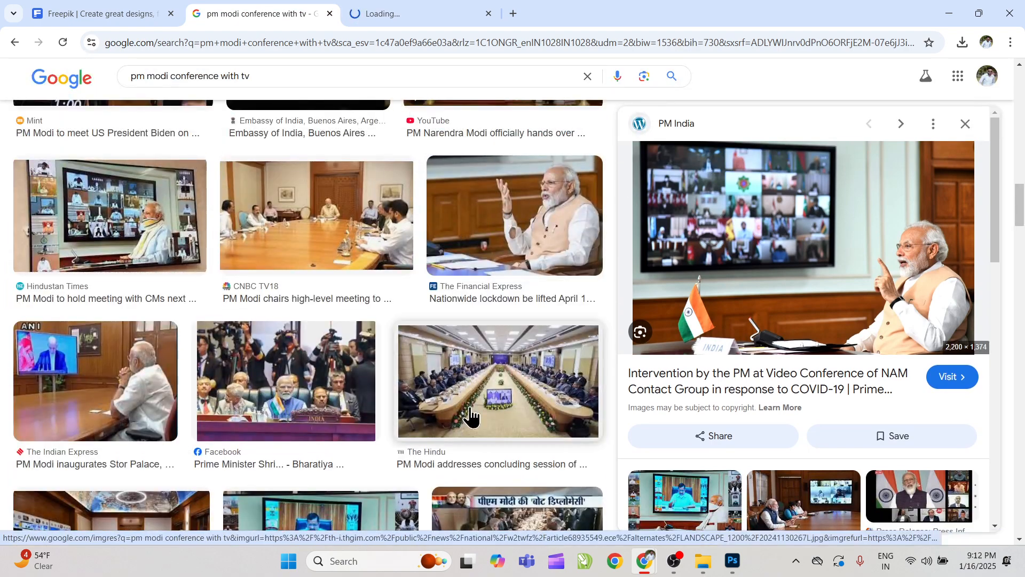
pyautogui.click(359, 8)
# Step: Search images for 'billboard mokcup' and open the urban street billboard mockup's source page
pyautogui.click(245, 12)
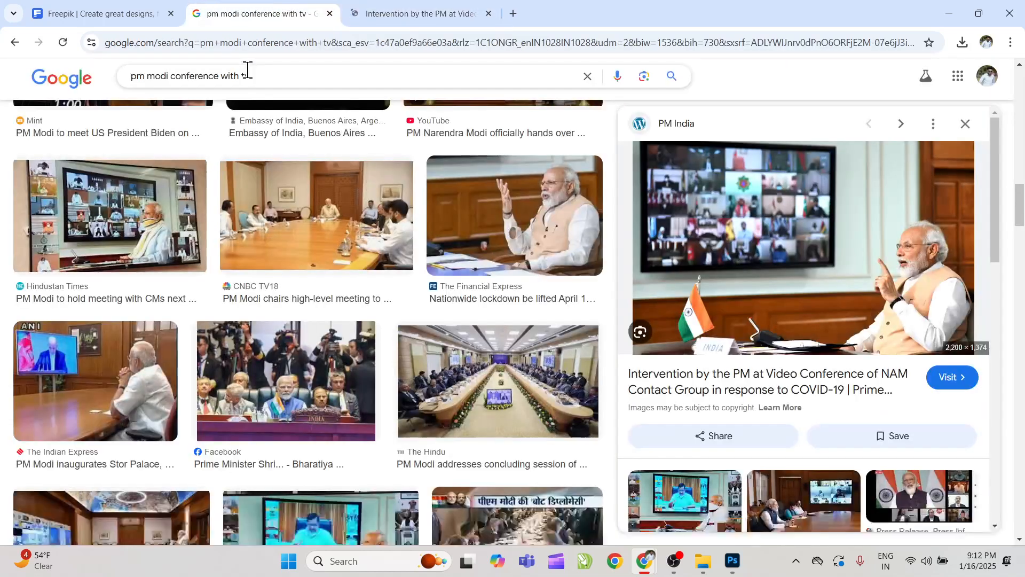
pyautogui.write('bill')
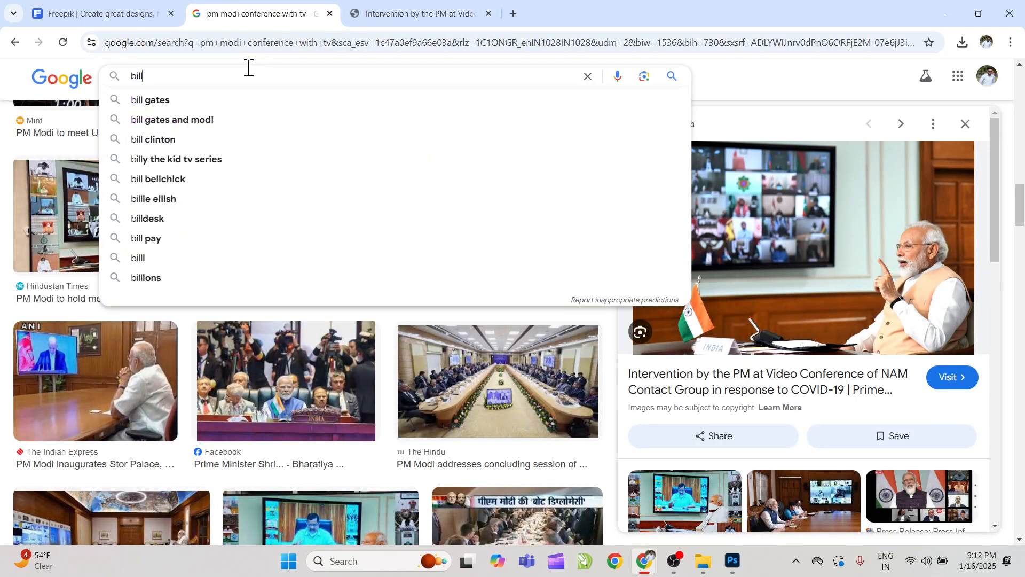
pyautogui.write('board ')
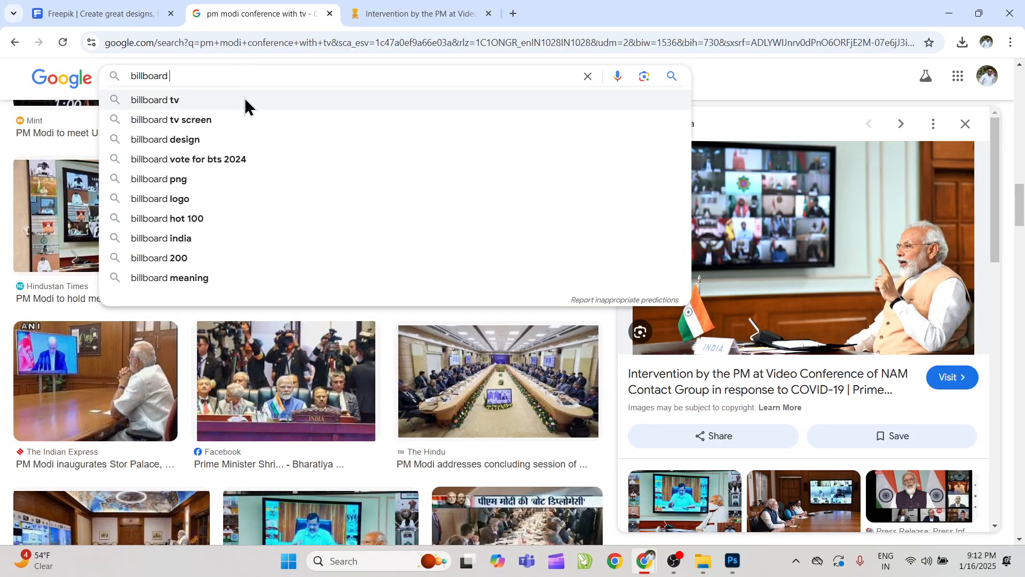
pyautogui.write('mokcup')
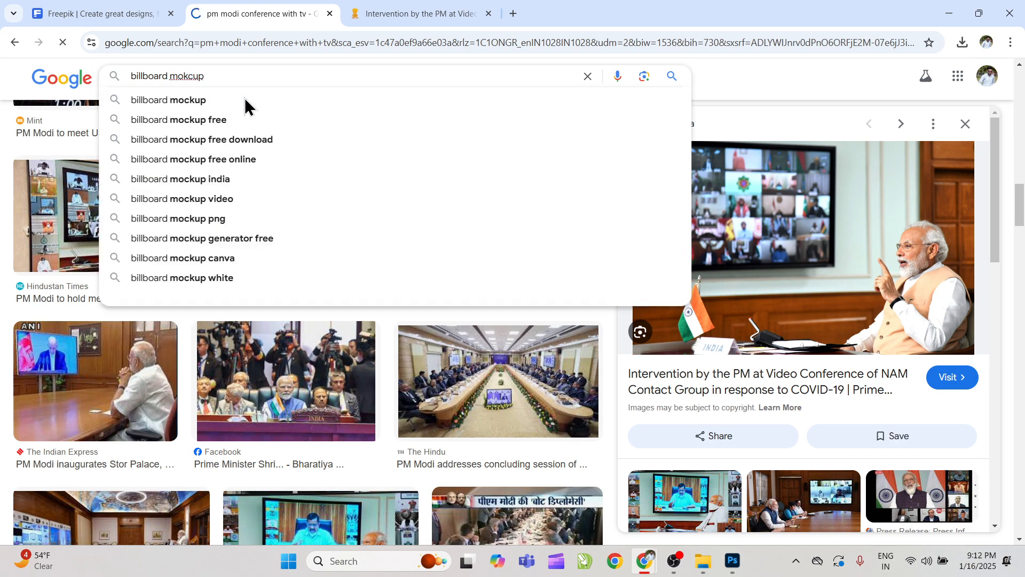
pyautogui.press('Return')
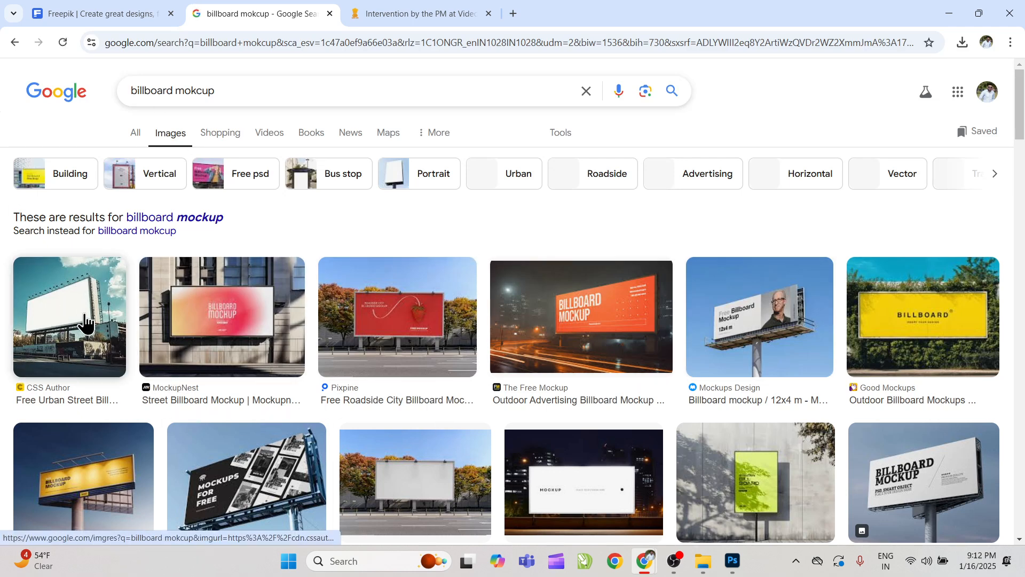
pyautogui.scroll(-1, 161, 224)
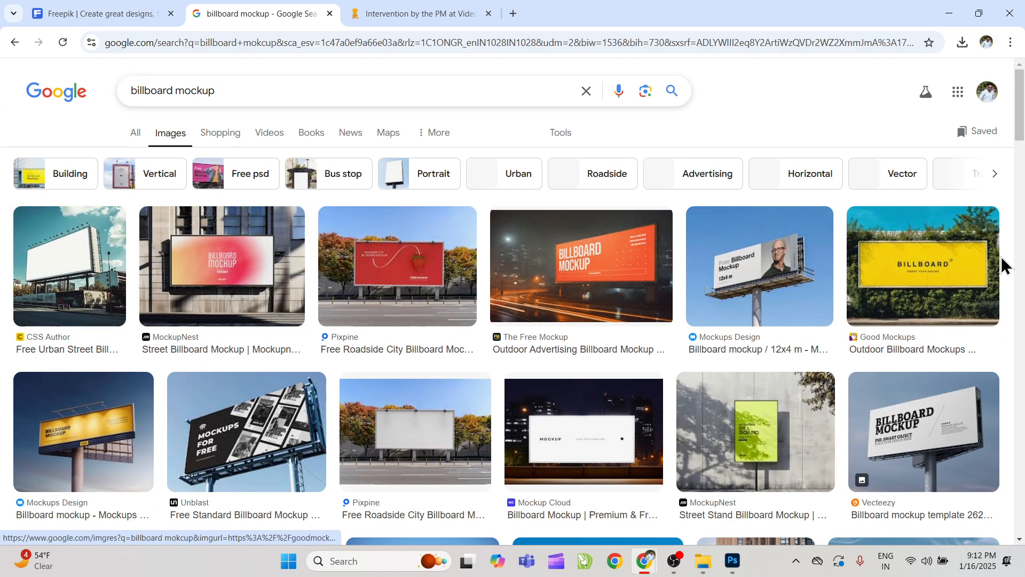
pyautogui.moveTo(1019, 104); pyautogui.dragTo(1021, 136)
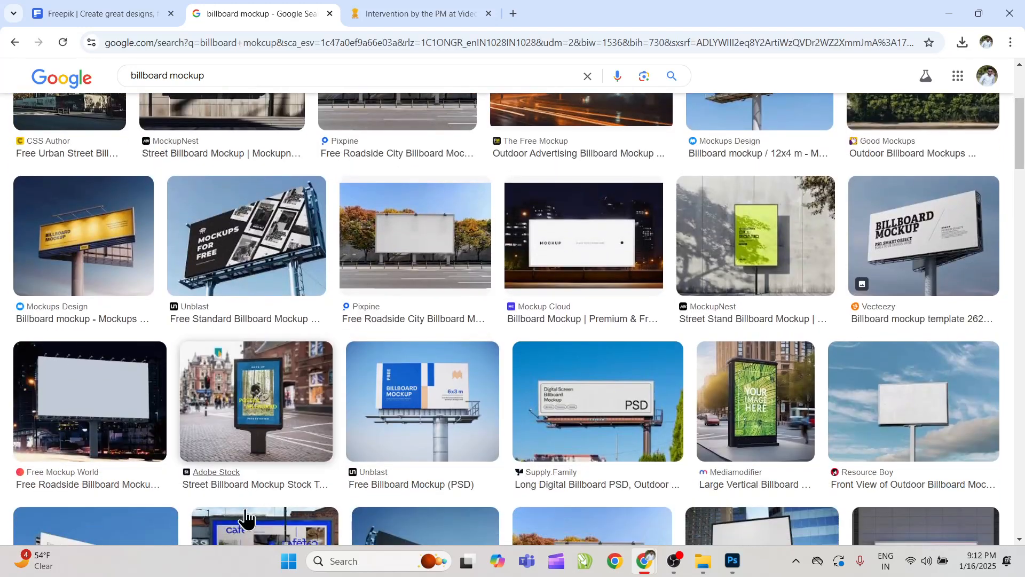
pyautogui.click(70, 112)
pyautogui.click(386, 415)
pyautogui.click(312, 6)
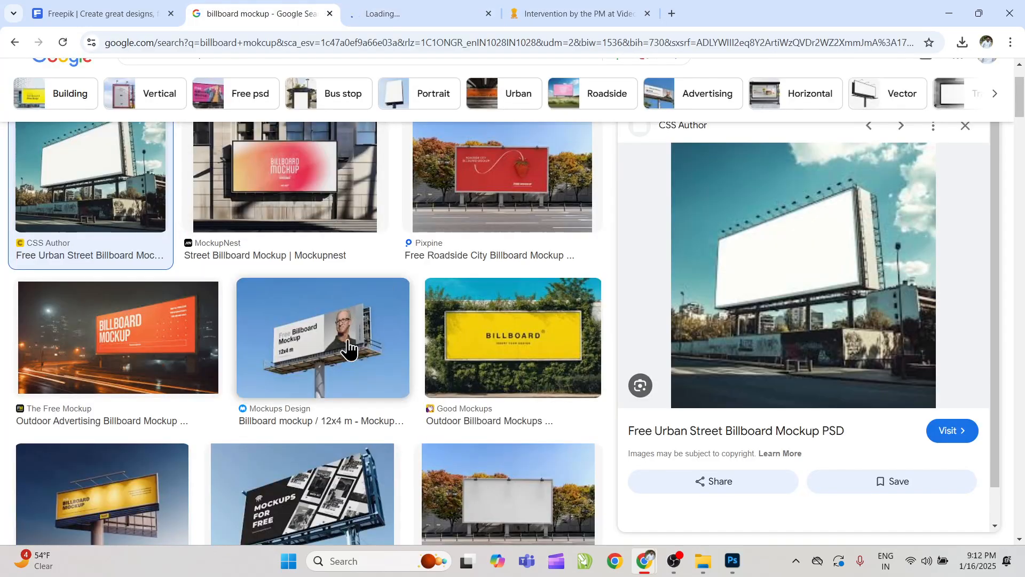
# Step: Preview the Pixpine and Digital LED Screen billboard mockups and copy the LED billboard image
pyautogui.click(487, 484)
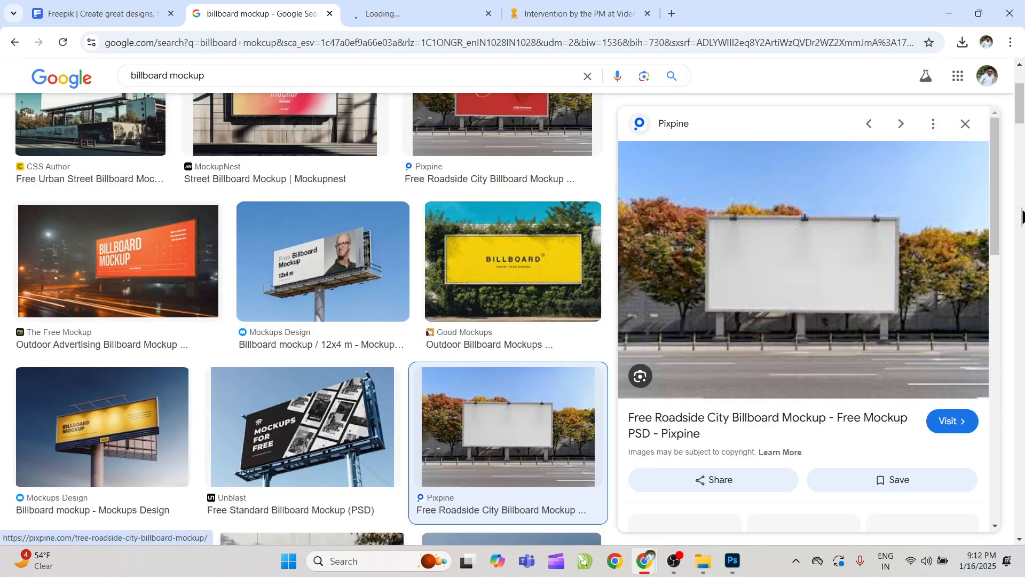
pyautogui.moveTo(1022, 120); pyautogui.dragTo(1023, 225)
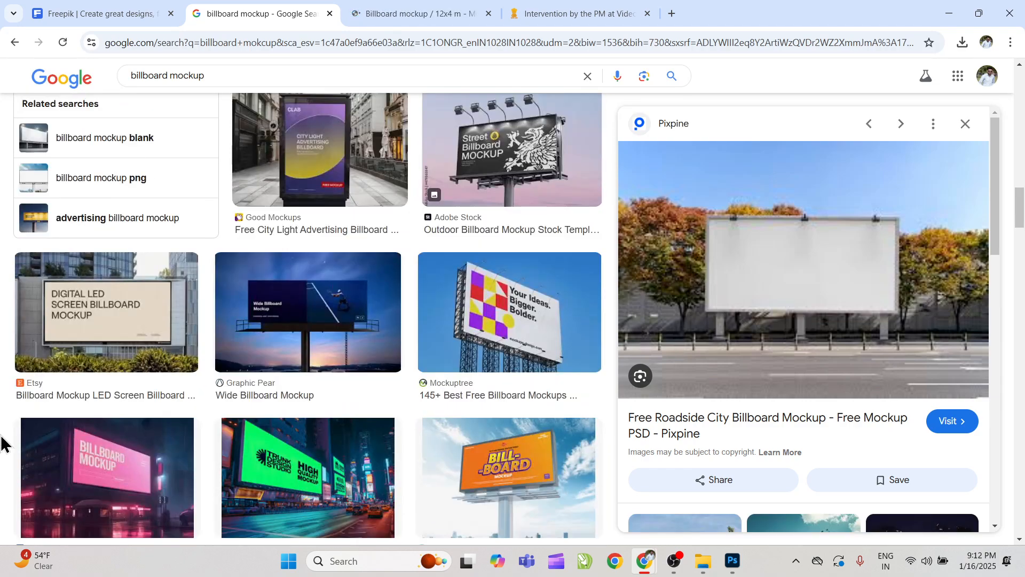
pyautogui.click(42, 368)
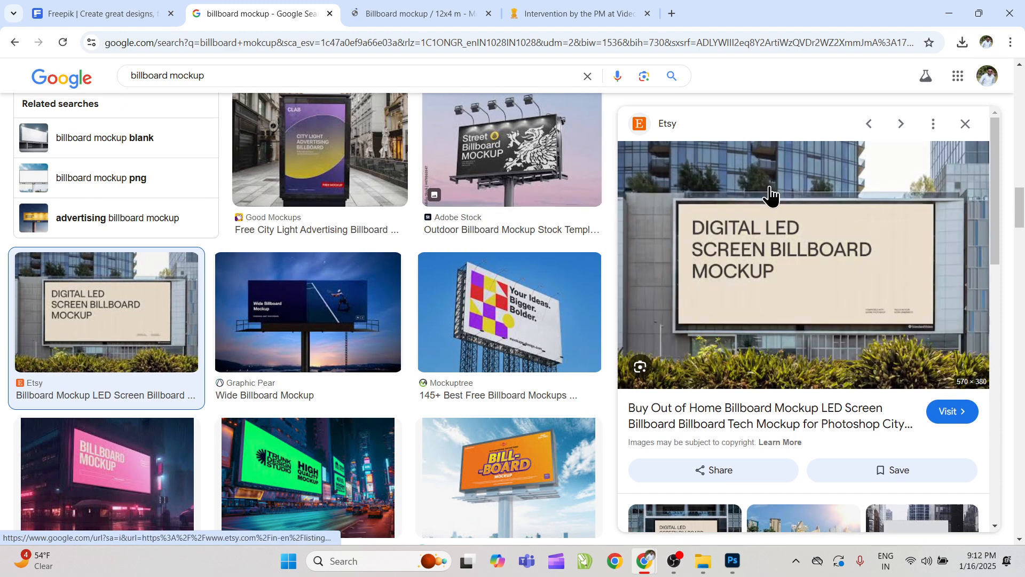
pyautogui.rightClick(795, 193)
pyautogui.click(831, 407)
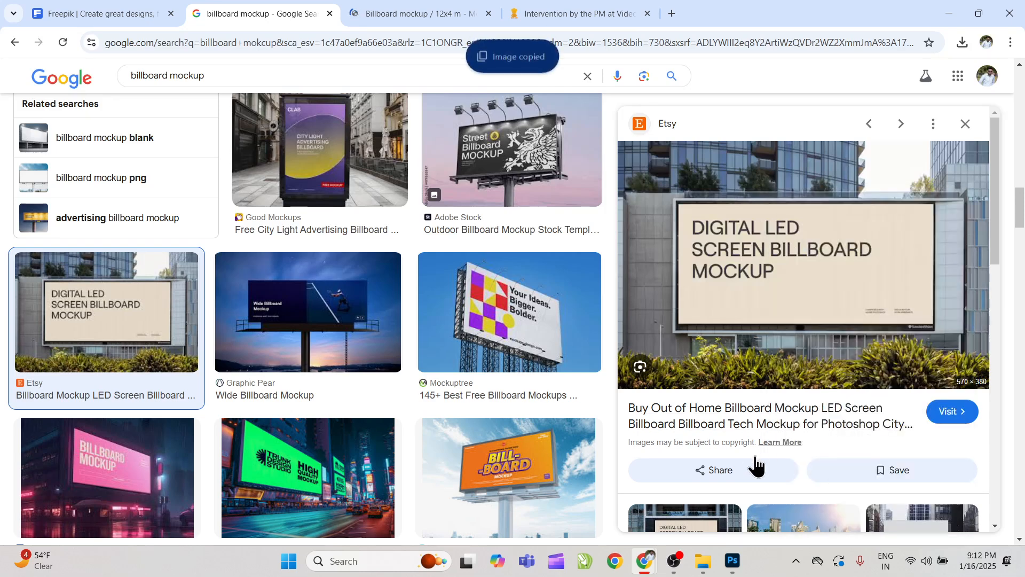
pyautogui.click(733, 561)
# Step: Create a 570×380 document from the clipboard and paste the billboard image as Layer 1
pyautogui.hotkey('ctrl', 'n')
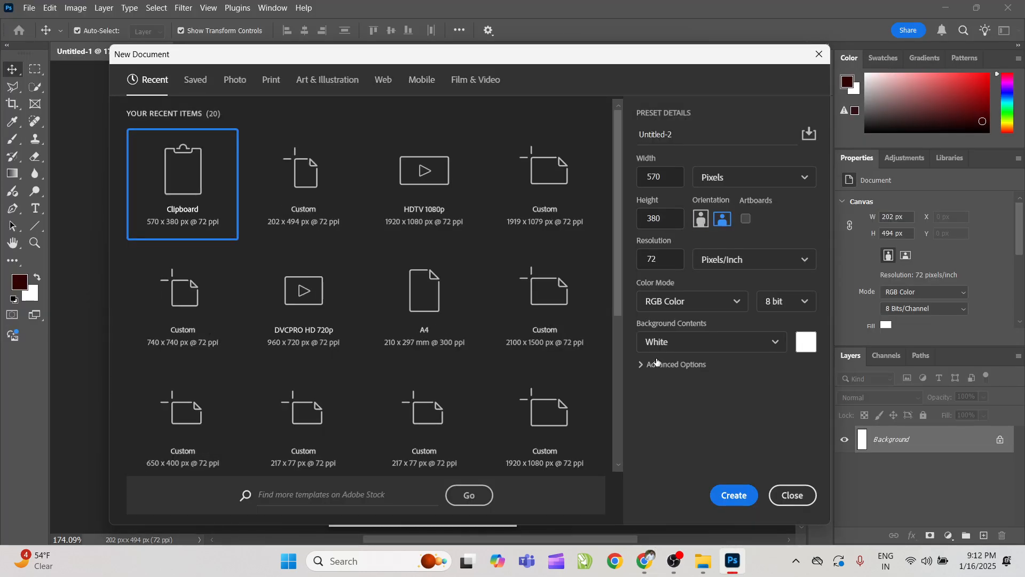
pyautogui.press('Return')
pyautogui.hotkey('ctrl', 'b')
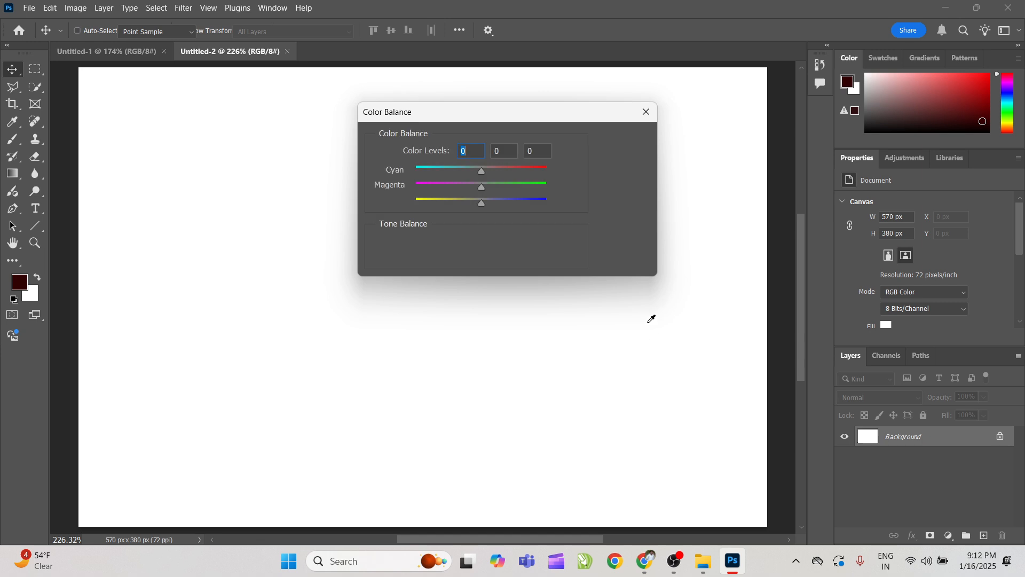
pyautogui.click(635, 171)
pyautogui.press('v')
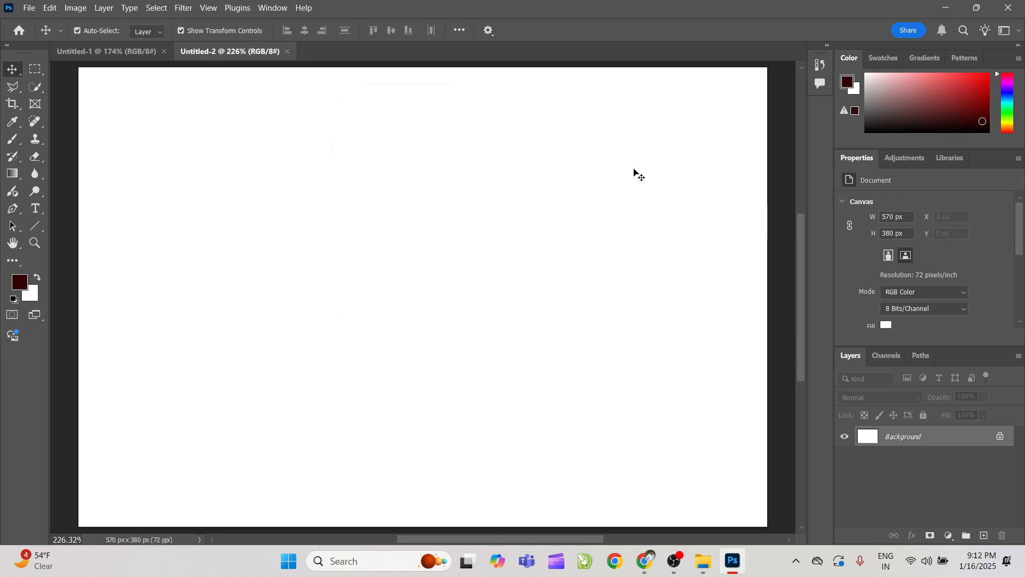
pyautogui.hotkey('ctrl', 'v')
# Step: Zoom in and draw a rectangular selection over the billboard's screen area
pyautogui.press('z')
pyautogui.moveTo(385, 323); pyautogui.dragTo(407, 342)
pyautogui.press('v')
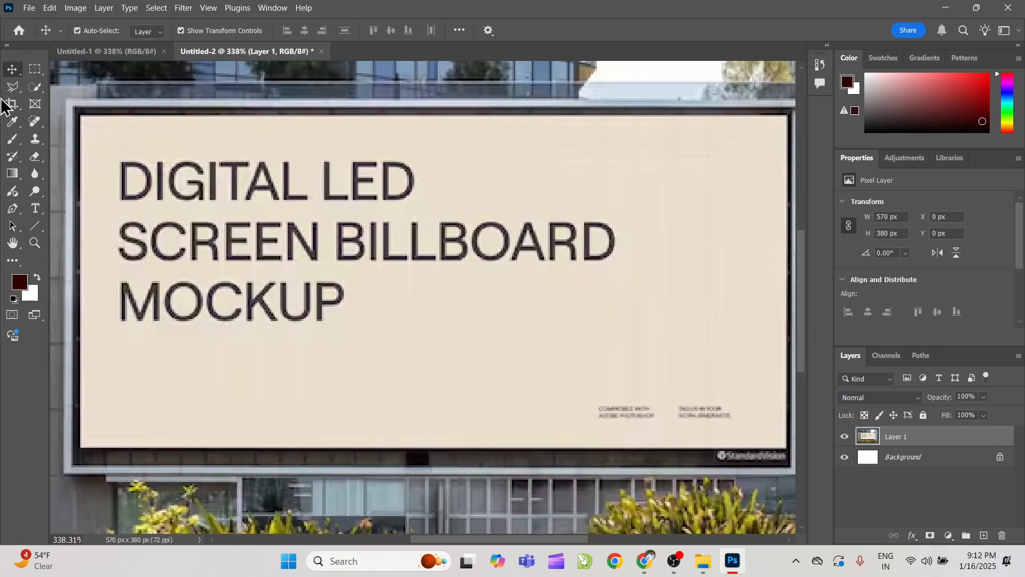
pyautogui.click(37, 67)
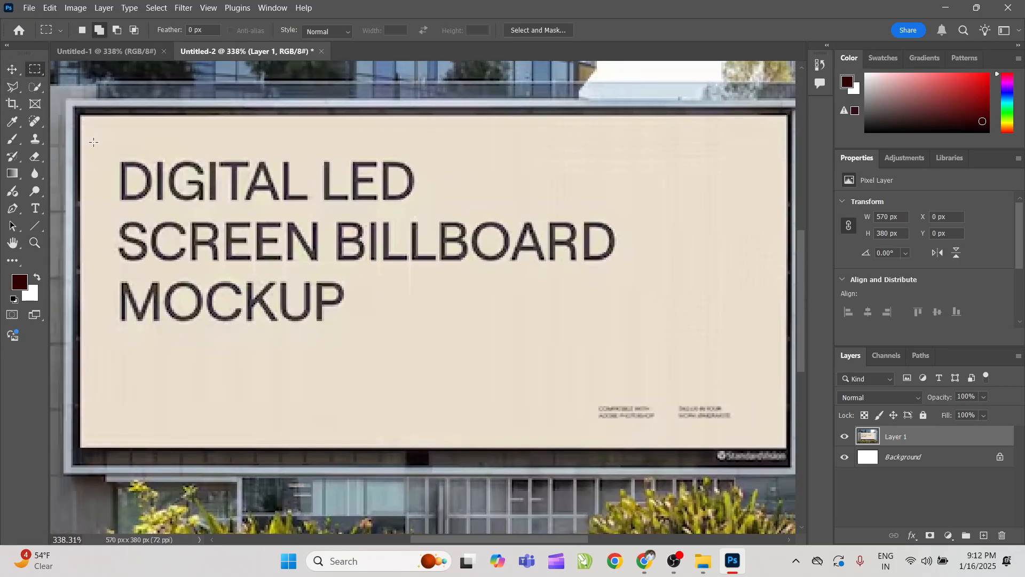
pyautogui.moveTo(93, 142); pyautogui.dragTo(228, 218)
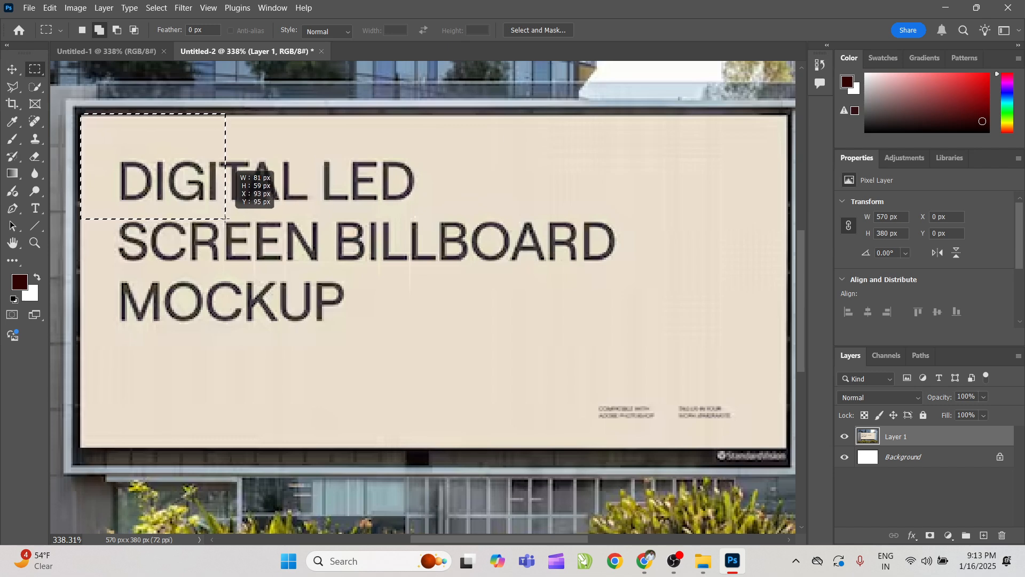
pyautogui.moveTo(225, 217); pyautogui.dragTo(749, 448)
# Step: Fill the selected billboard screen with a bright red Solid Color fill layer
pyautogui.click(948, 536)
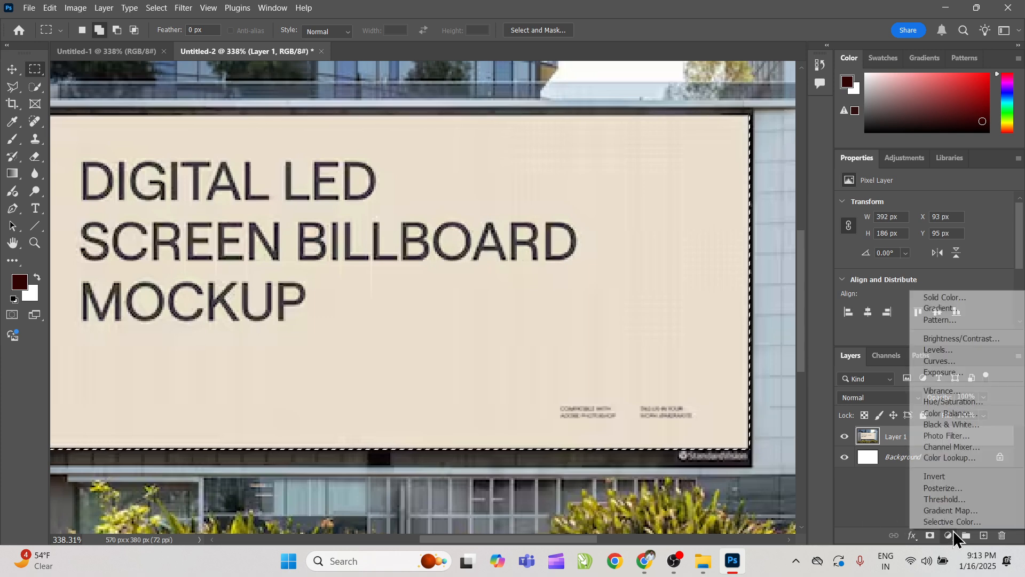
pyautogui.click(945, 297)
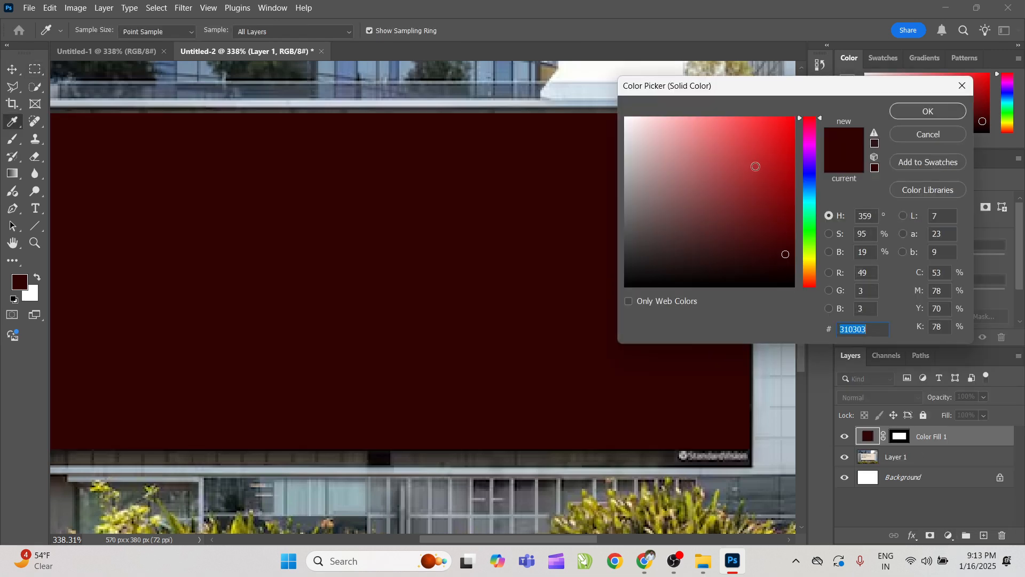
pyautogui.click(760, 168)
pyautogui.click(908, 112)
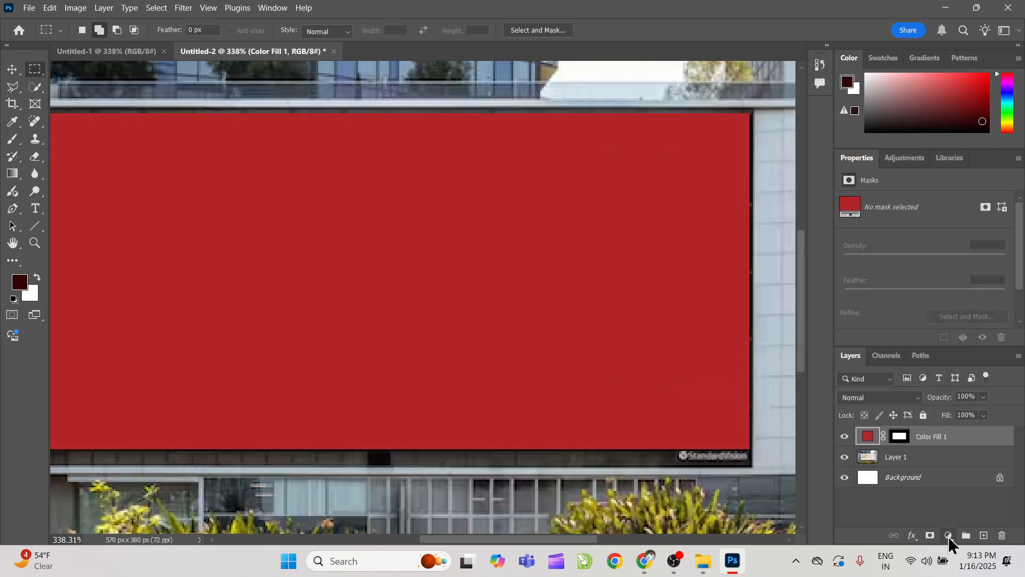
pyautogui.click(949, 536)
pyautogui.press('Escape')
# Step: Convert Color Fill 1 into a smart object and fit its contents in view
pyautogui.rightClick(932, 438)
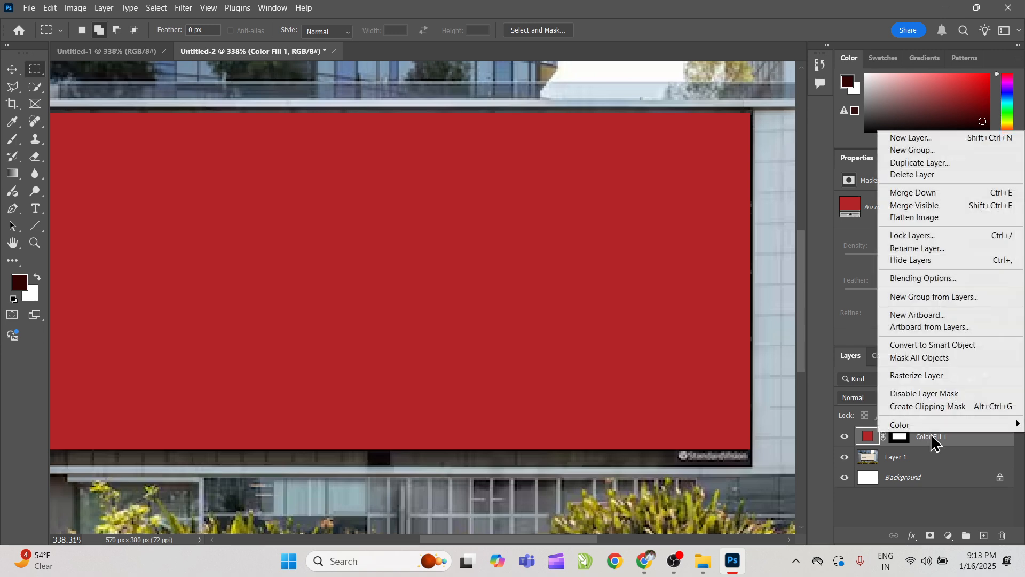
pyautogui.click(951, 346)
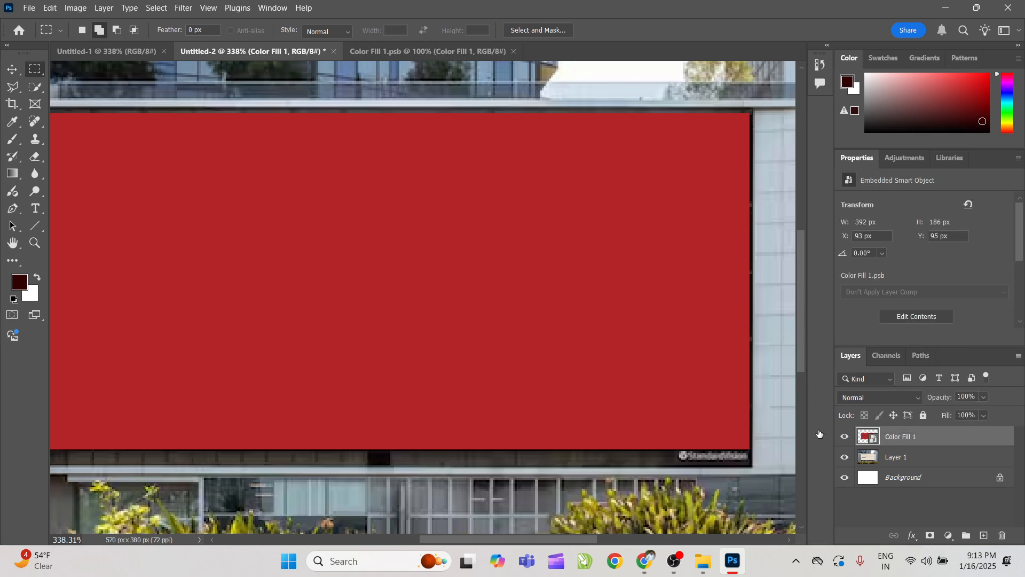
pyautogui.hotkey('ctrl', '0')
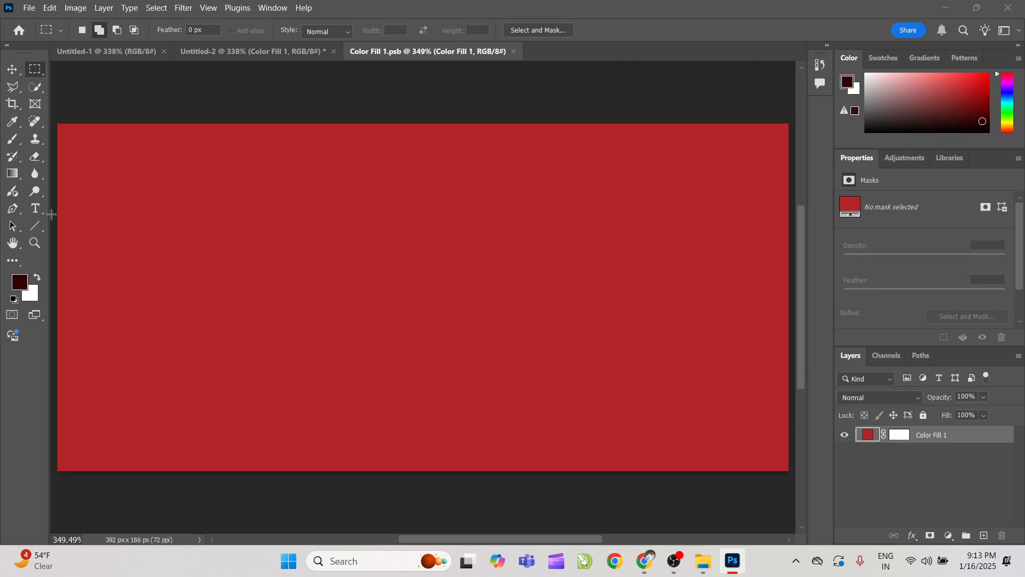
pyautogui.press('super+e')
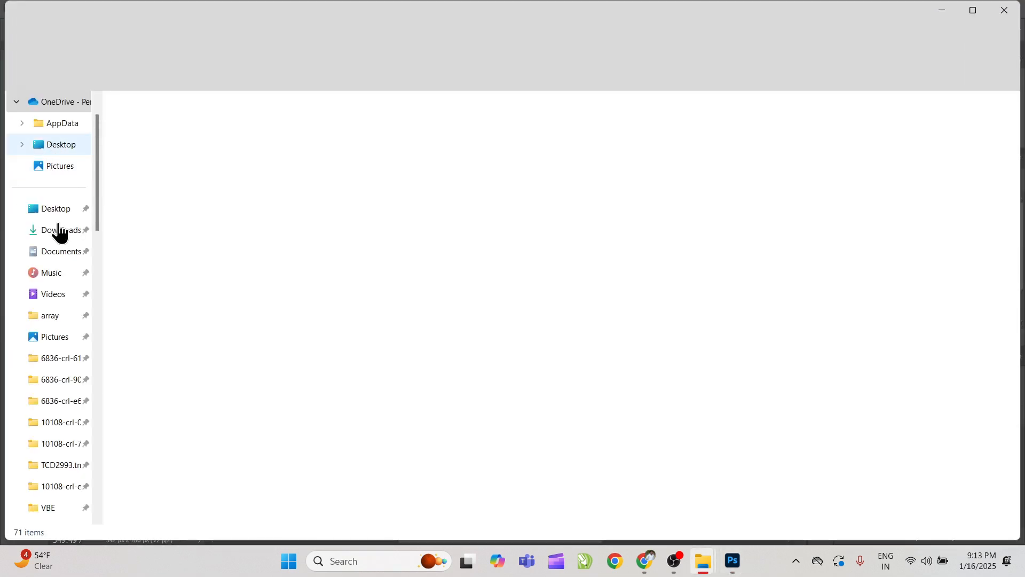
# Step: Drag the pexels-pixabay-302276 tiger photo from Downloads into the Color Fill 1.psb canvas
pyautogui.click(59, 231)
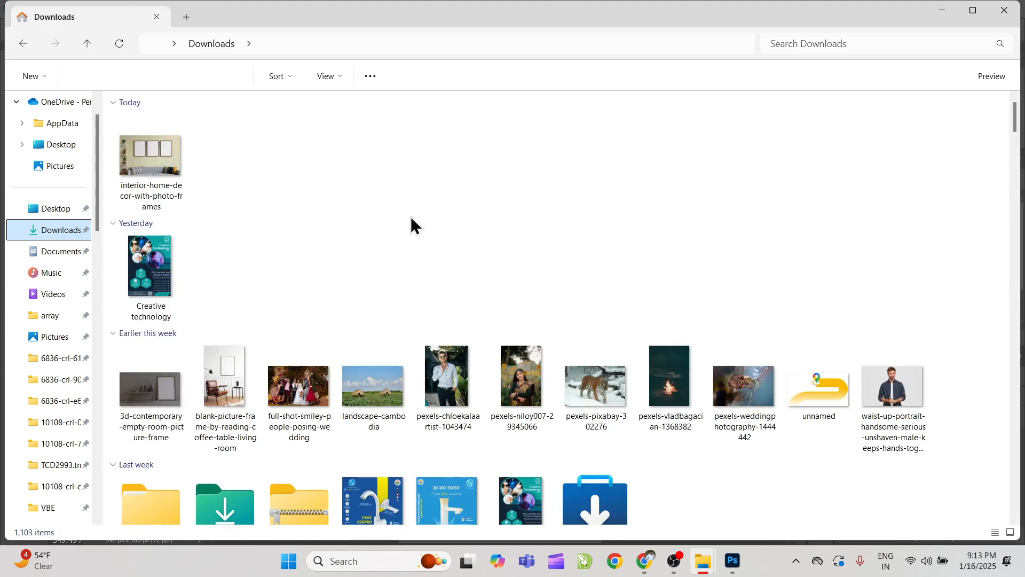
pyautogui.press('v')
pyautogui.click(356, 420)
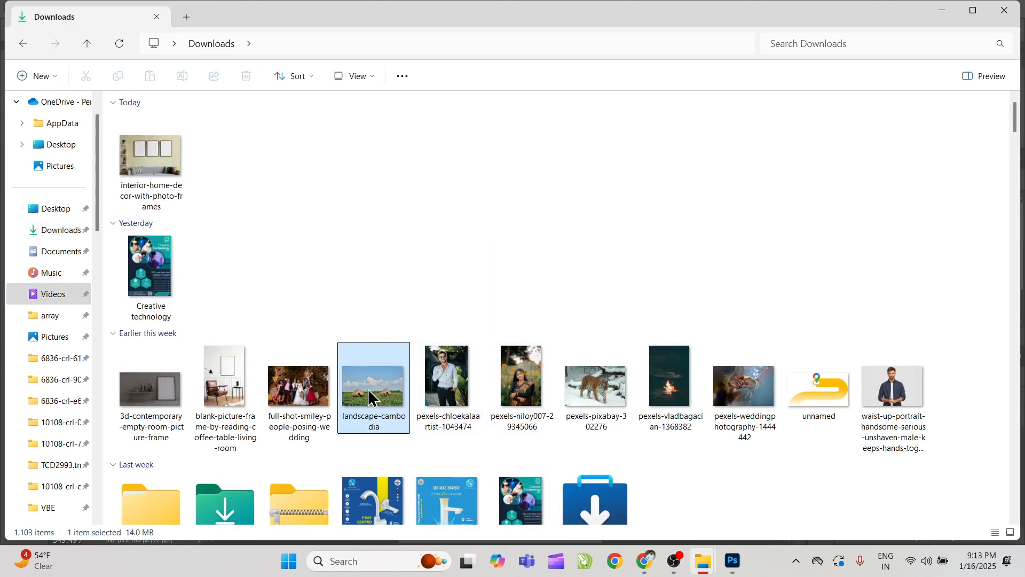
pyautogui.moveTo(598, 389); pyautogui.dragTo(486, 290)
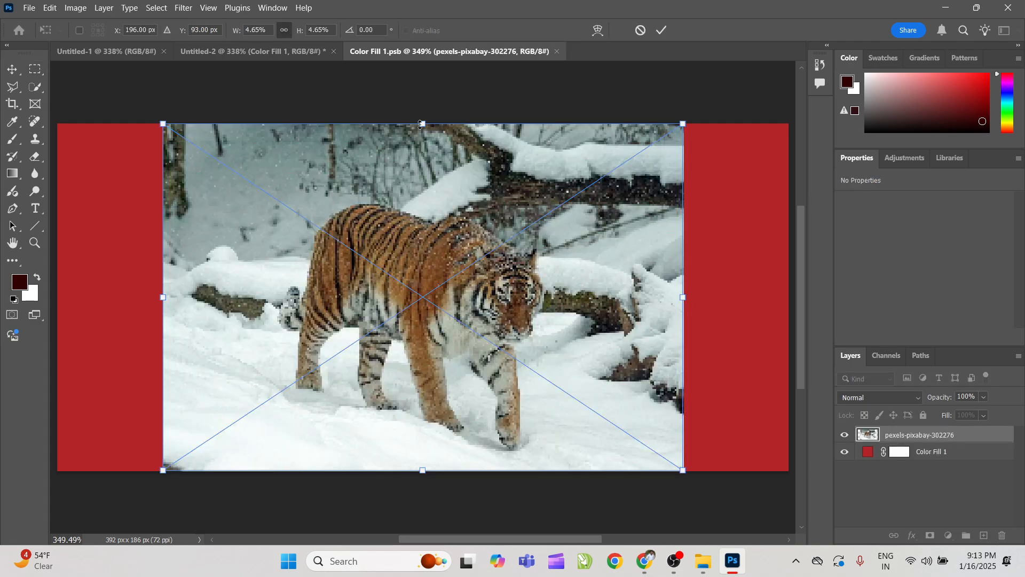
# Step: Scale the tiger photo to cover the canvas, commit it, and save the smart object contents
pyautogui.moveTo(420, 125); pyautogui.dragTo(412, 37)
pyautogui.moveTo(433, 193)
pyautogui.mouseDown()
pyautogui.moveTo(431, 238)
pyautogui.moveTo(430, 201)
pyautogui.mouseUp()
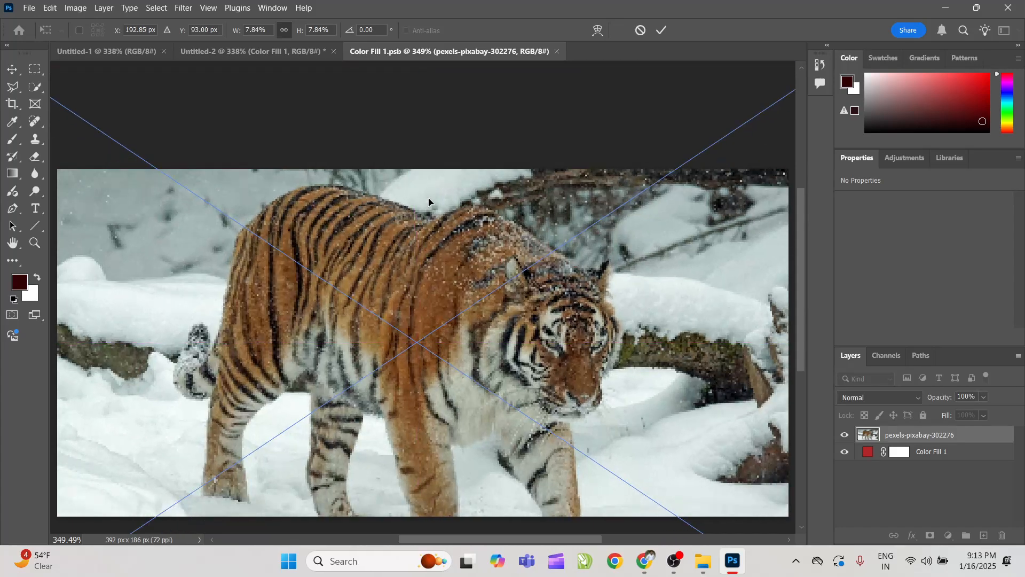
pyautogui.press('Return')
pyautogui.press('super+space')
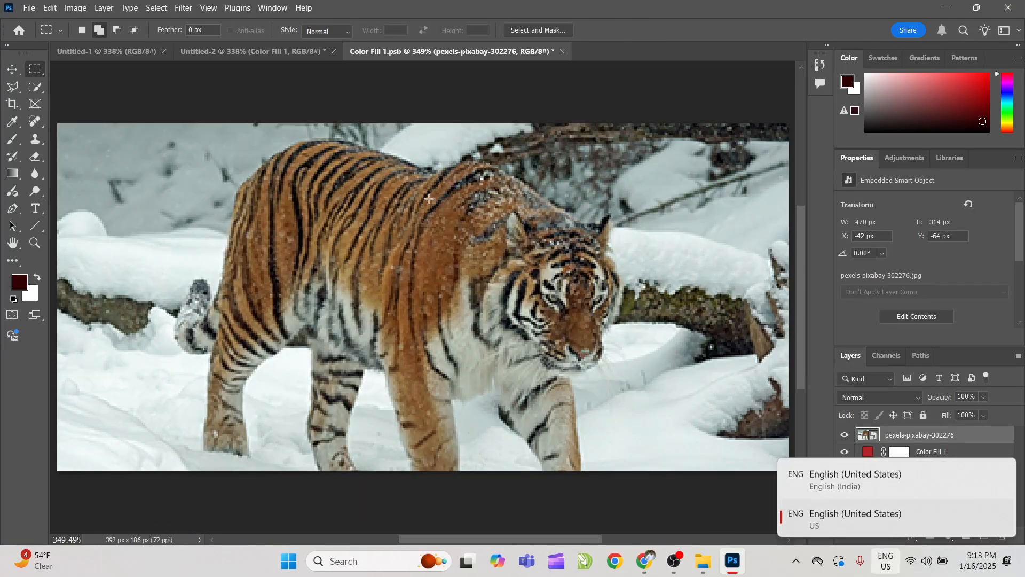
pyautogui.hotkey('ctrl', 's')
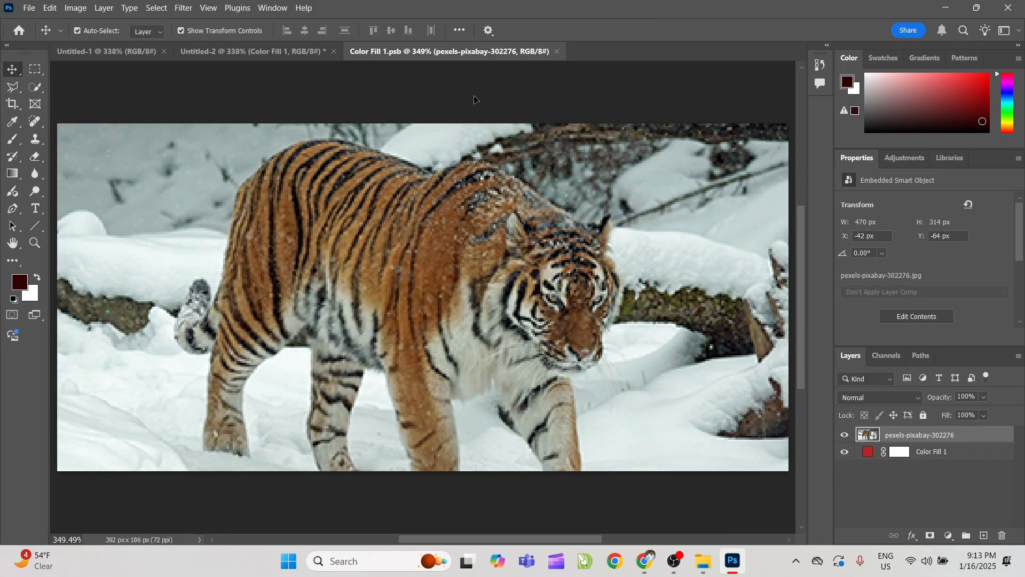
pyautogui.keyDown('ctrl'); pyautogui.click(474, 94); pyautogui.keyUp('ctrl')
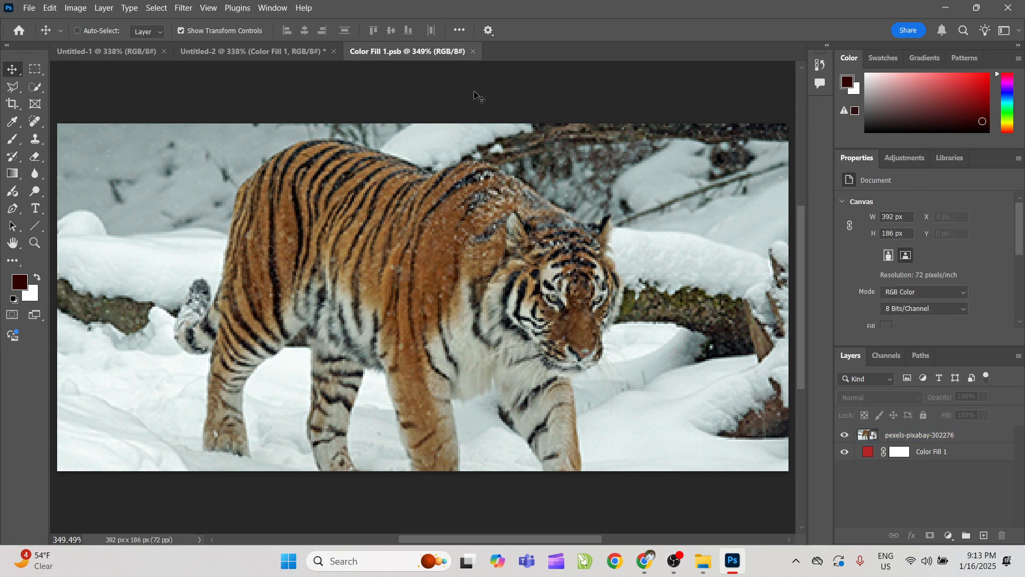
# Step: Back in Untitled-2, clear the layer selection and unlock the Background layer
pyautogui.click(270, 54)
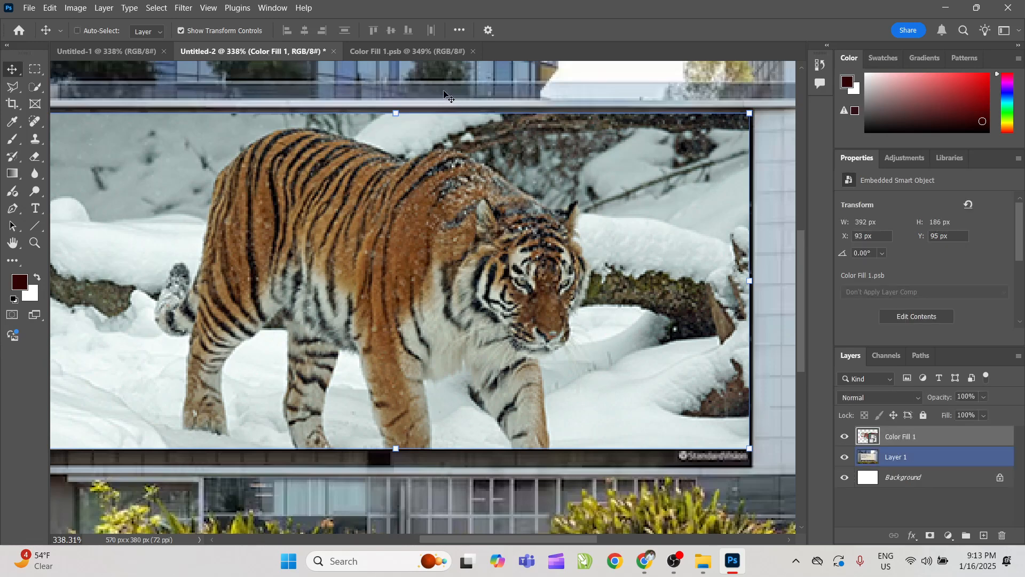
pyautogui.scroll(-2, 728, 298)
pyautogui.click(791, 369)
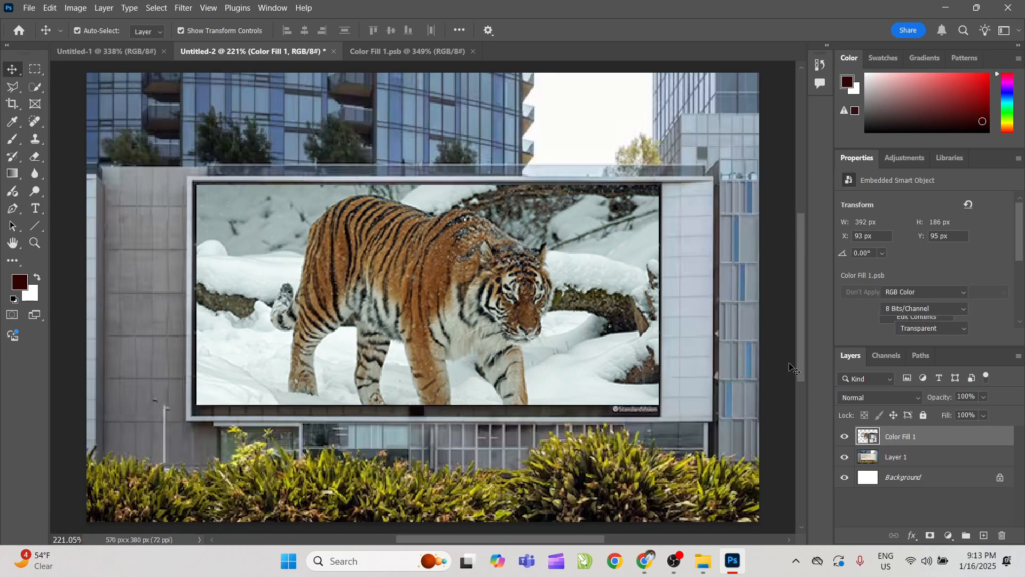
pyautogui.scroll(1, 790, 369)
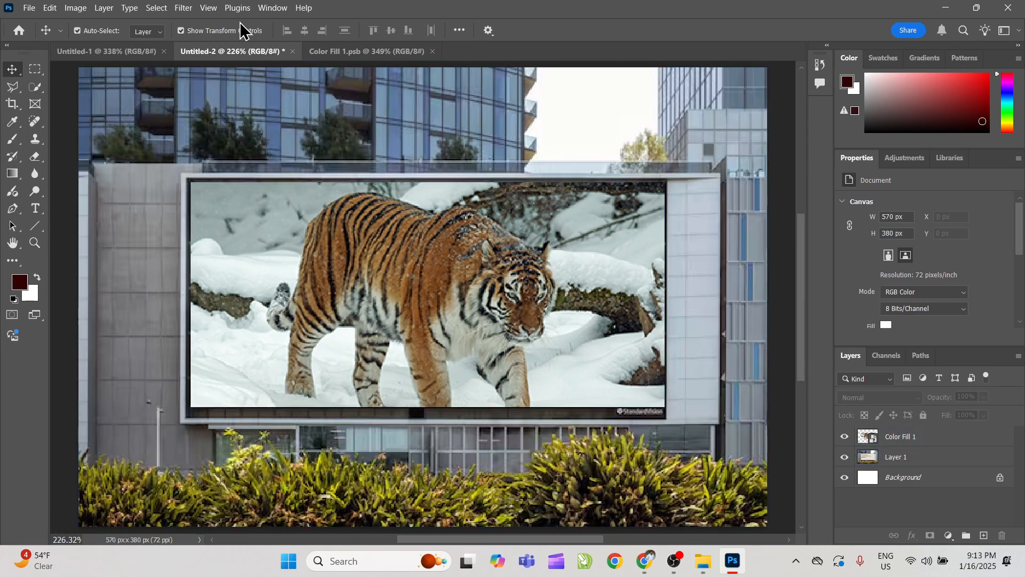
pyautogui.click(1005, 478)
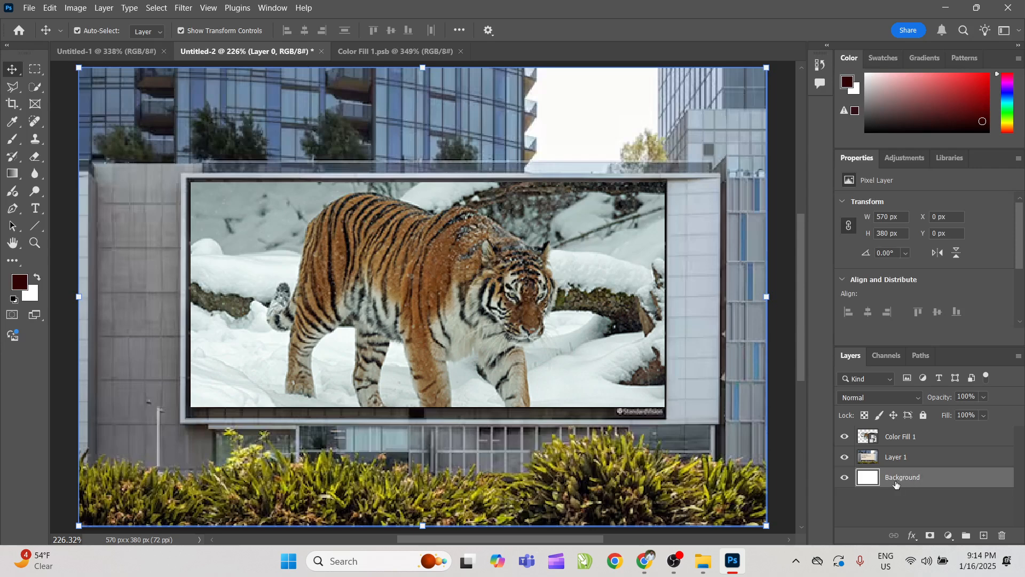
# Step: Rename Layer 1 to 'Original Images' and Color Fill 1 to 'Place Your Image'
pyautogui.doubleClick(894, 458)
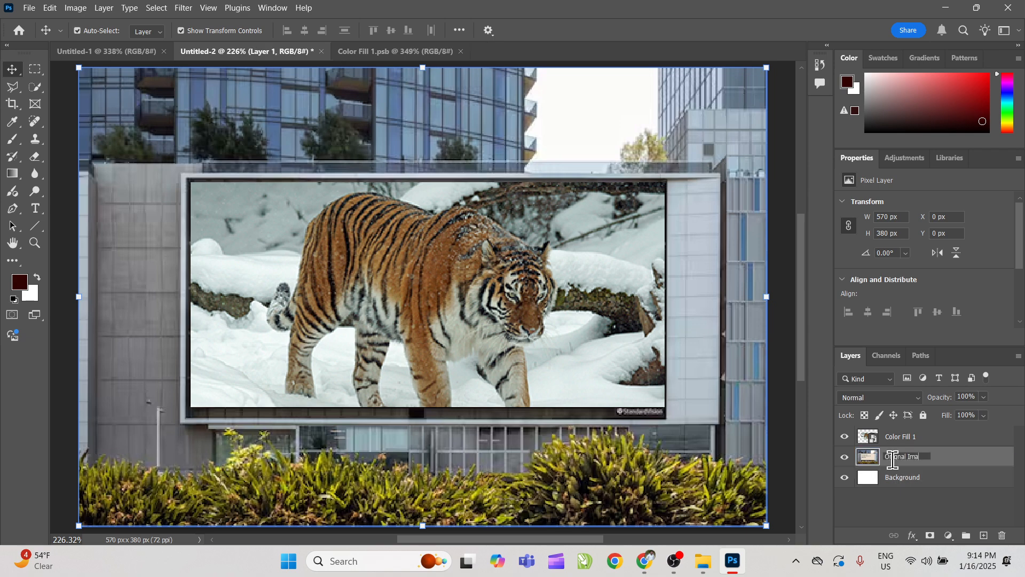
pyautogui.press('Return')
pyautogui.doubleClick(893, 435)
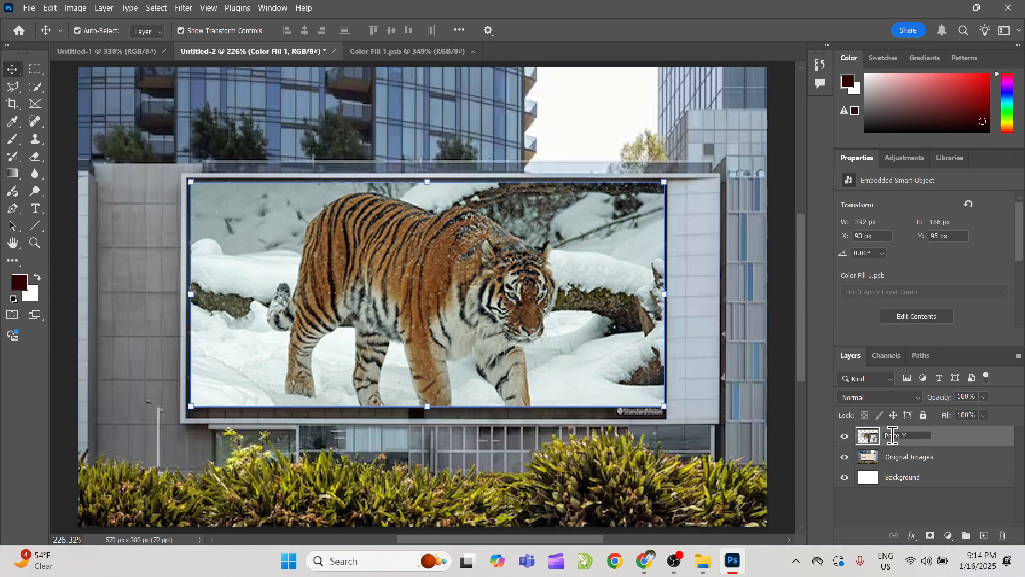
pyautogui.write('Place Your Image')
pyautogui.press('Return')
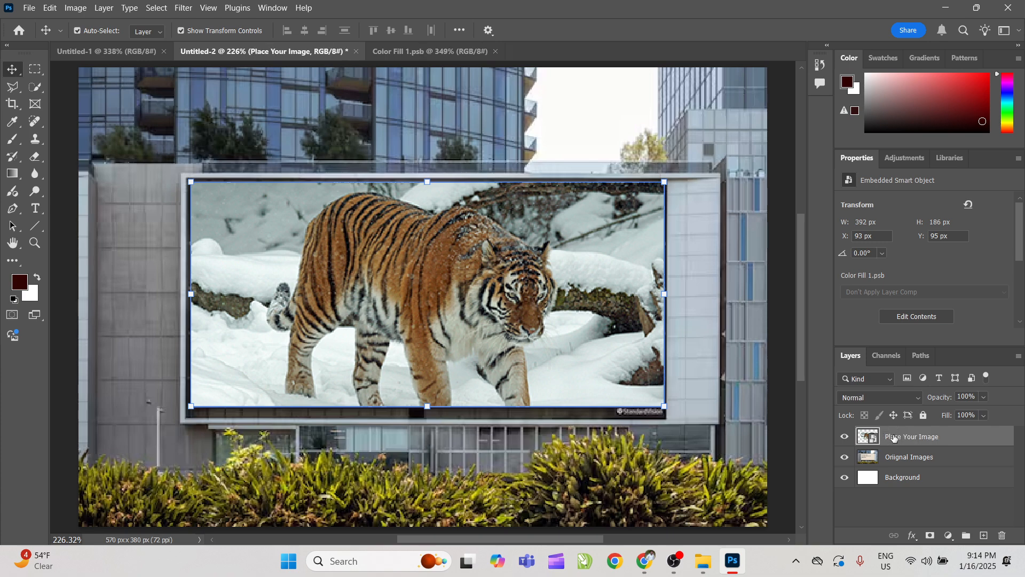
# Step: Save the mockup to the Desktop as Mokcup File.psd, accepting the Photoshop format options
pyautogui.click(24, 9)
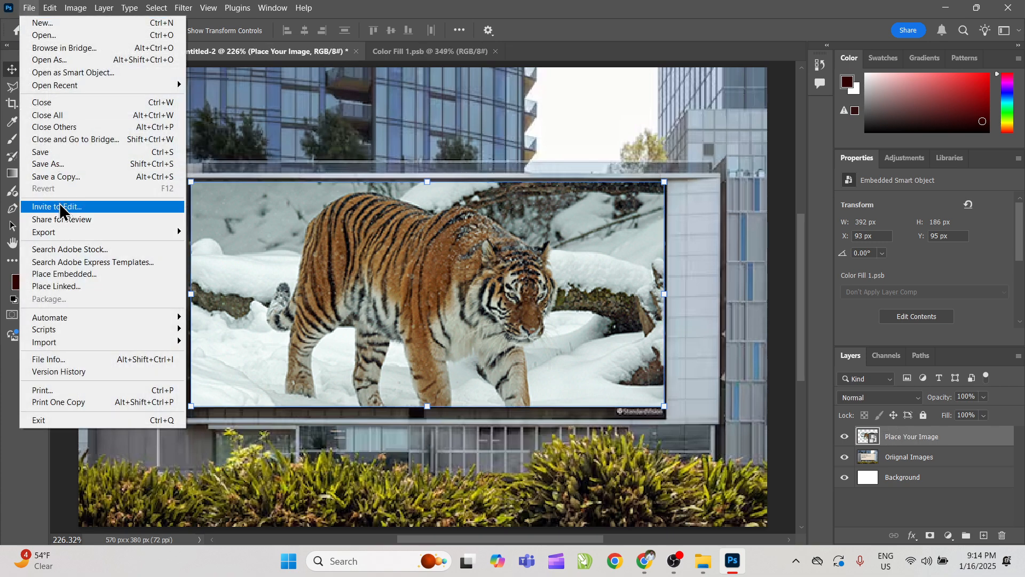
pyautogui.click(61, 171)
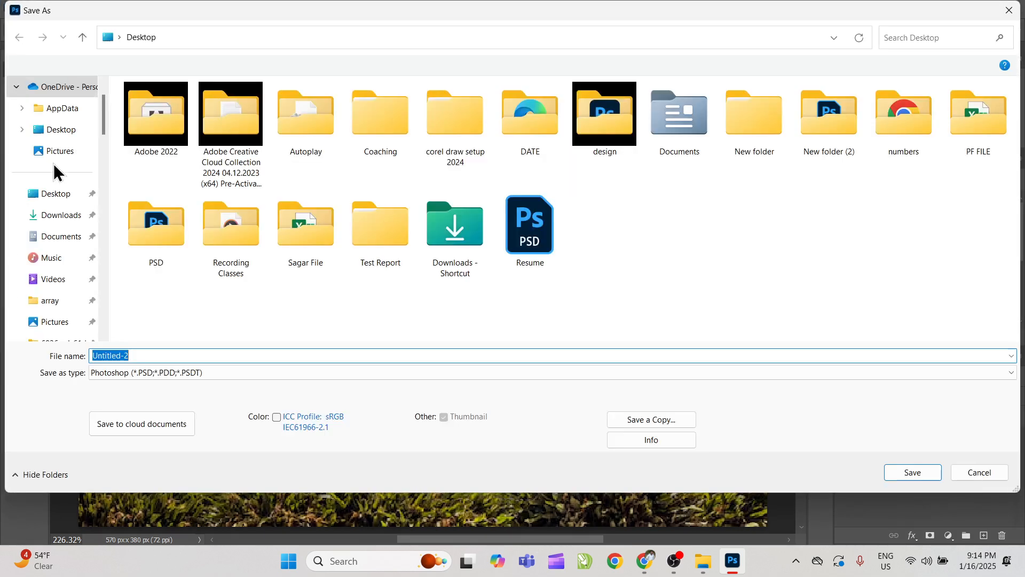
pyautogui.click(56, 199)
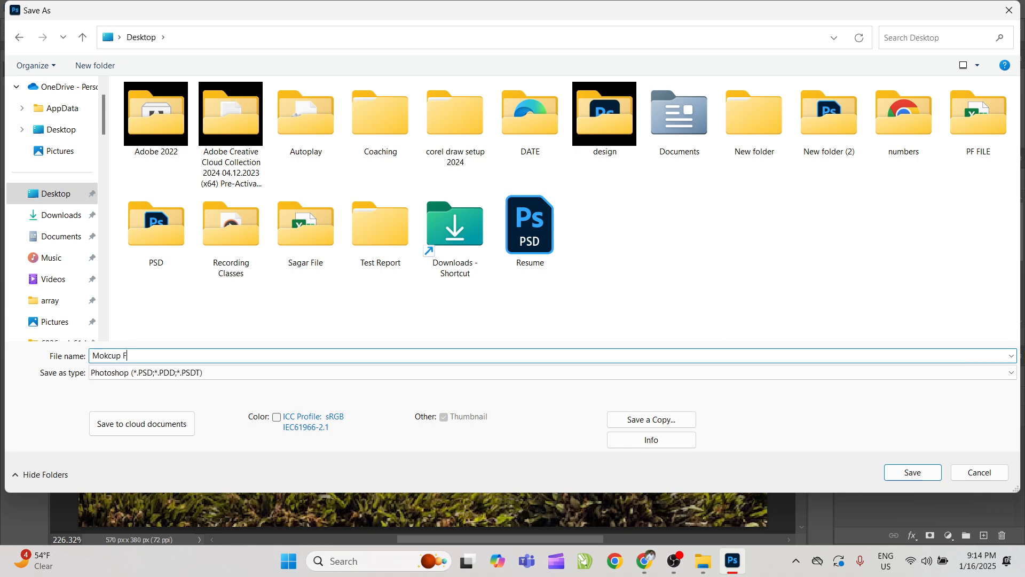
pyautogui.press('Return')
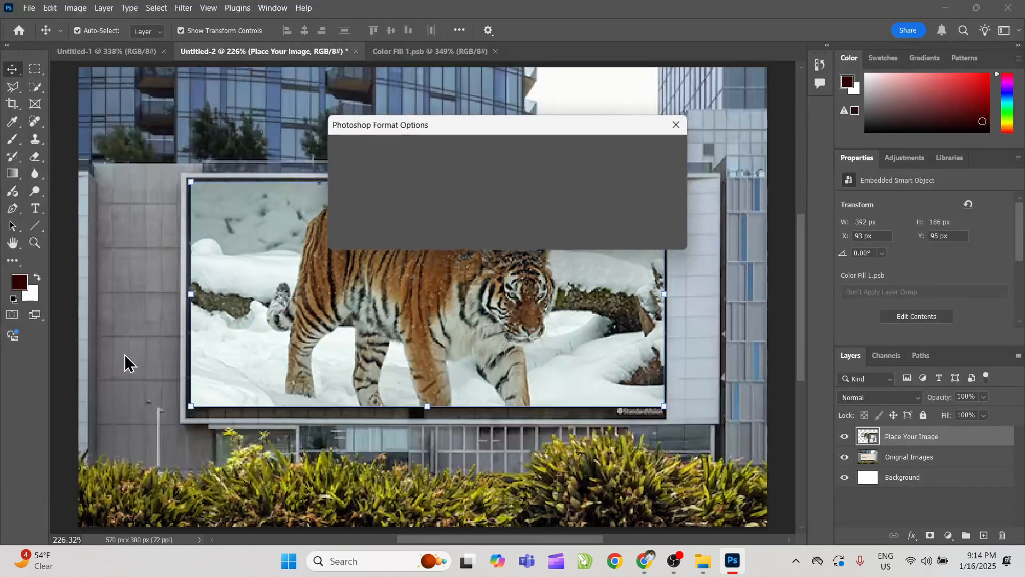
pyautogui.press('Return')
pyautogui.hotkey('ctrl', '0')
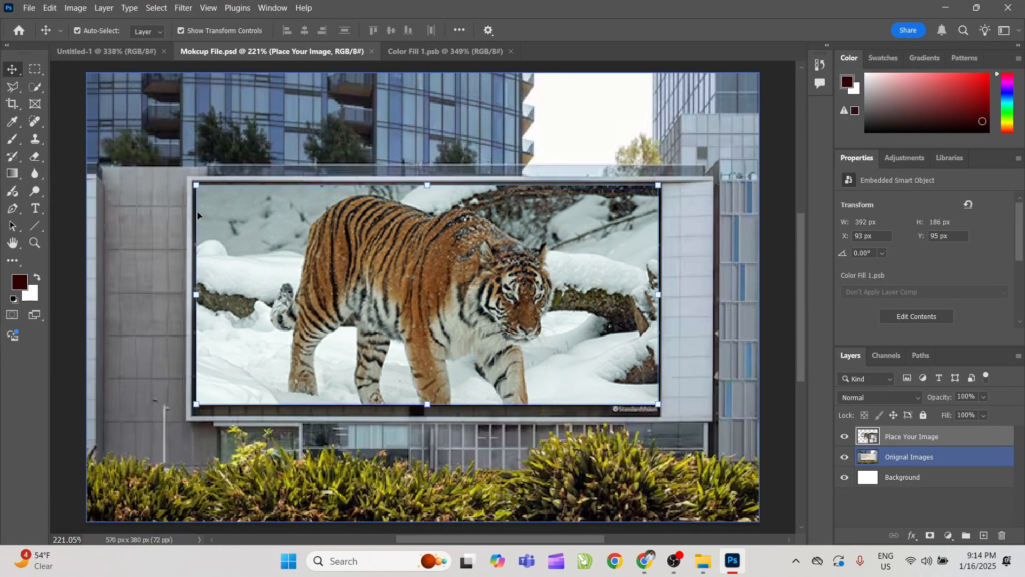
pyautogui.click(60, 208)
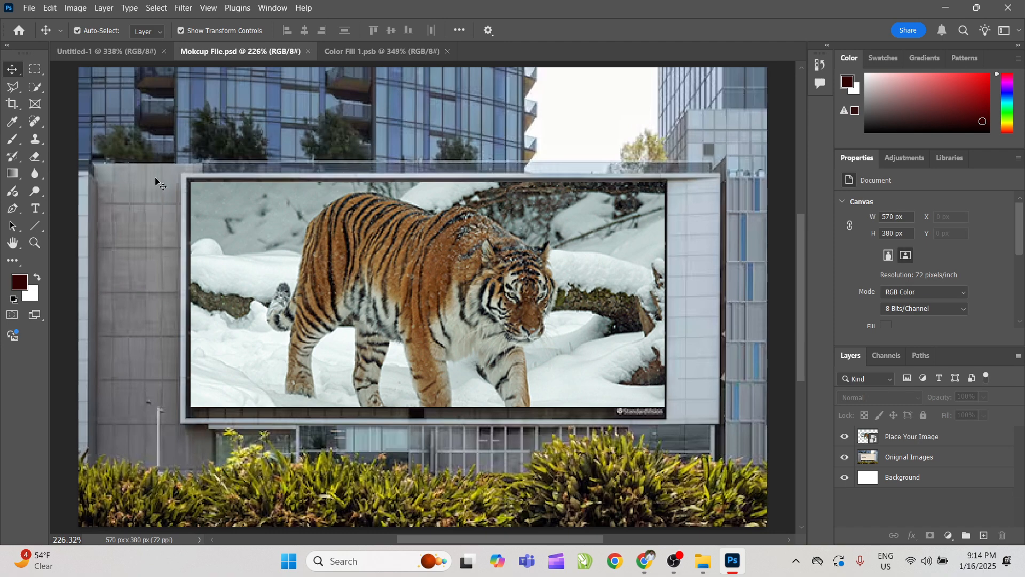
# Step: Close Mokcup File.psd, Color Fill 1.psb and Untitled-1, then bring the browser window forward
pyautogui.click(309, 52)
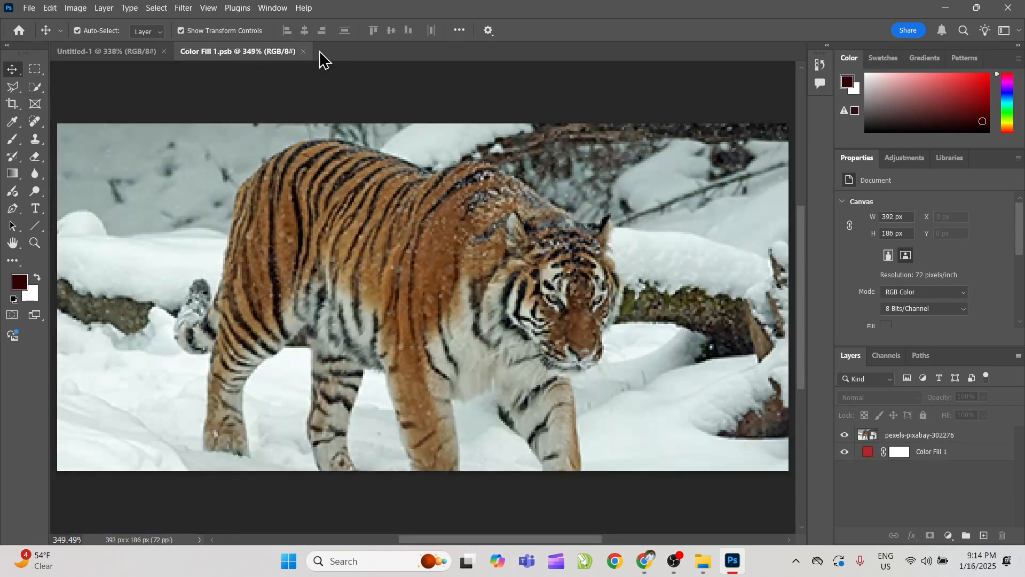
pyautogui.click(304, 52)
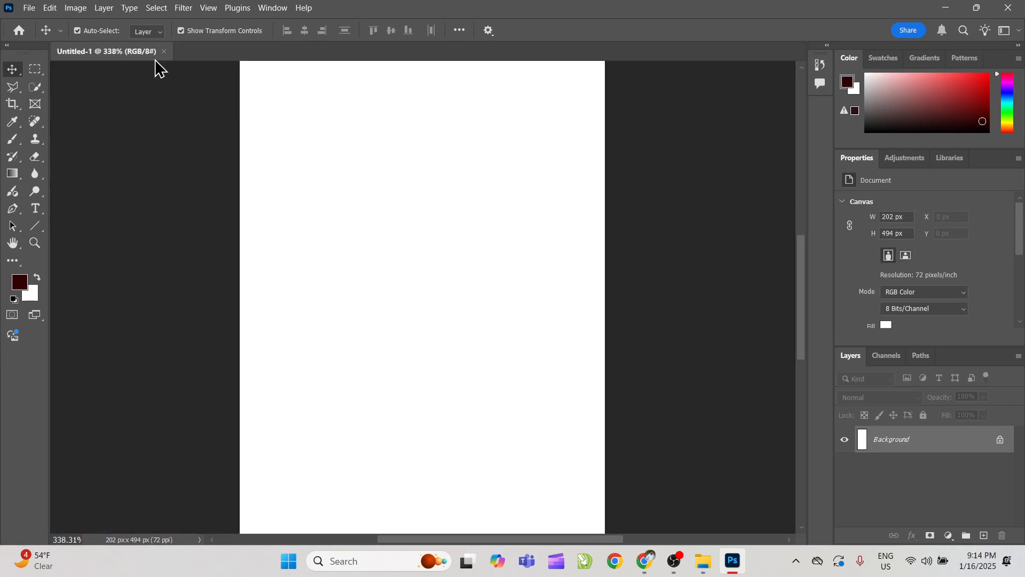
pyautogui.click(163, 52)
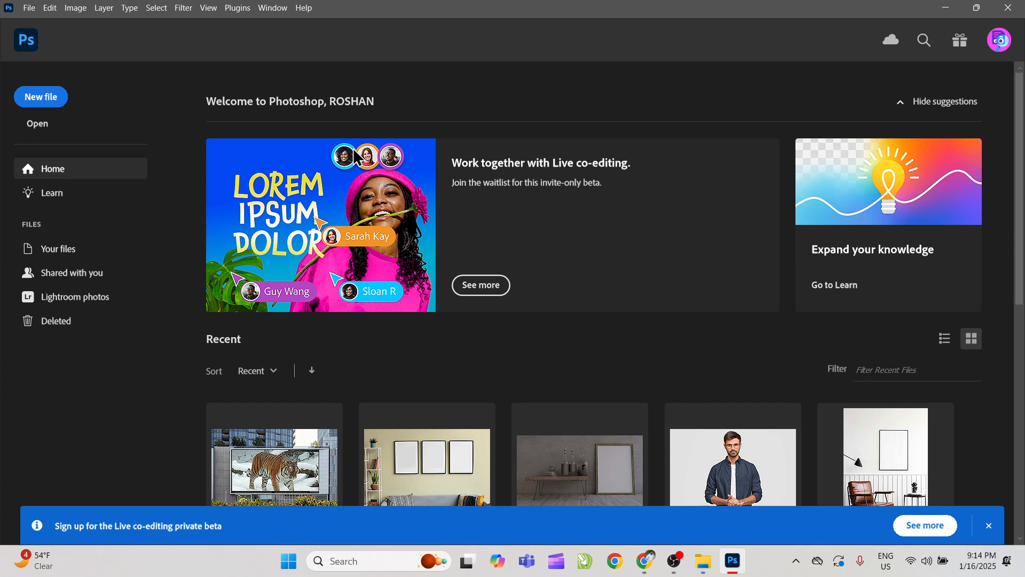
pyautogui.moveTo(644, 561)
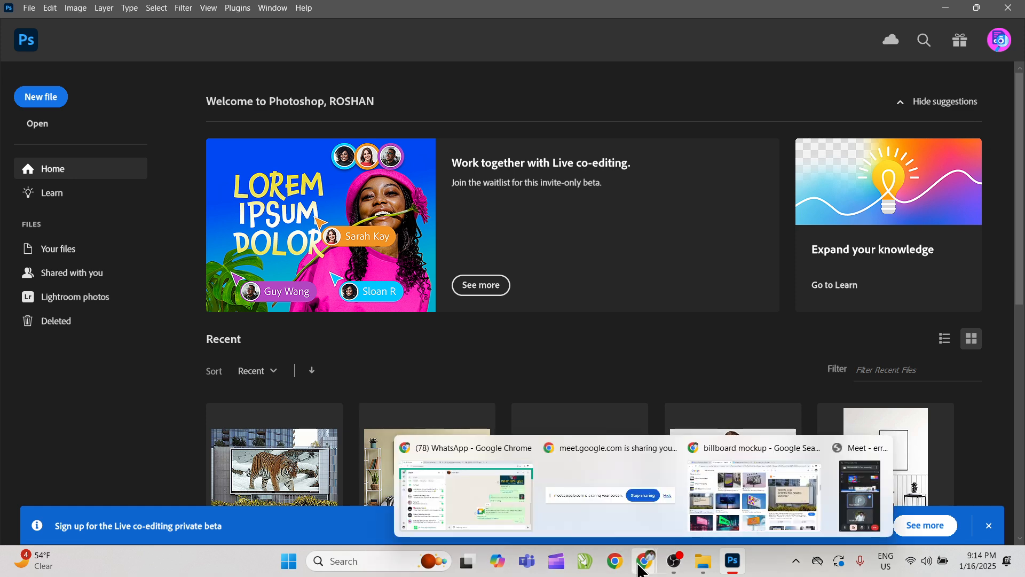
pyautogui.click(858, 487)
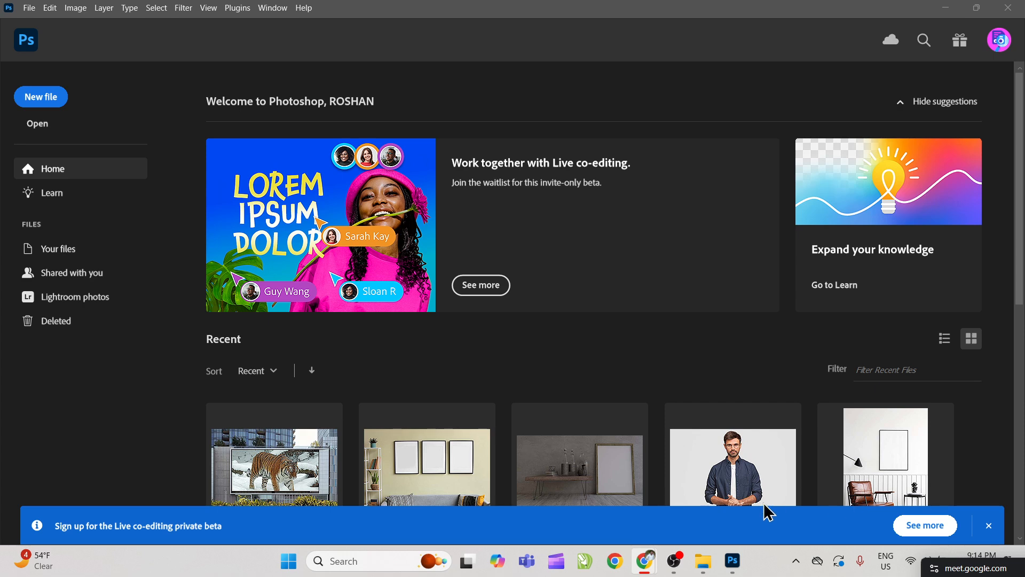
# Step: Show the desktop, move the Mokcup File icon, and refresh the desktop twice
pyautogui.moveTo(735, 558)
pyautogui.press('super+d')
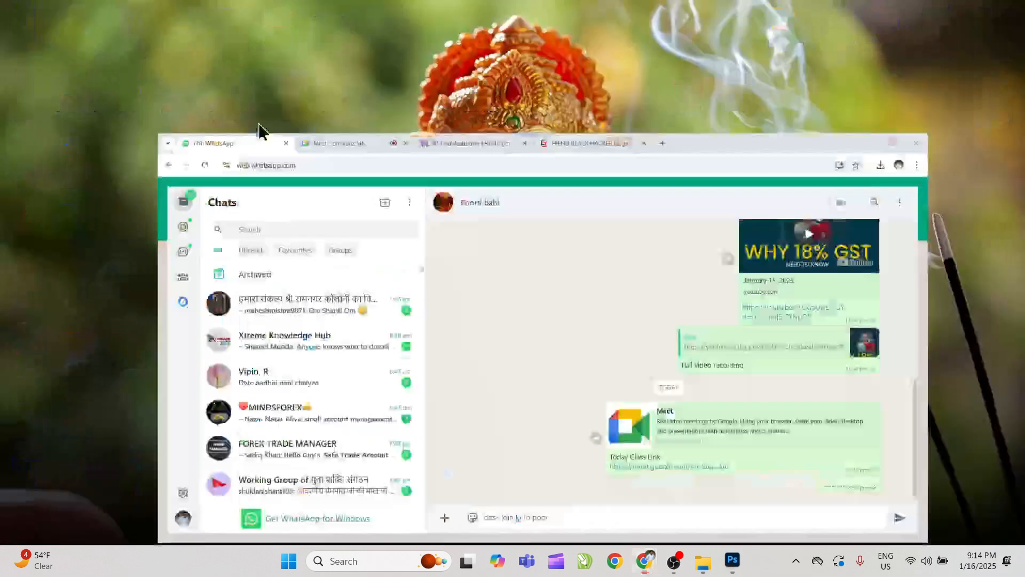
pyautogui.moveTo(115, 489); pyautogui.dragTo(783, 235)
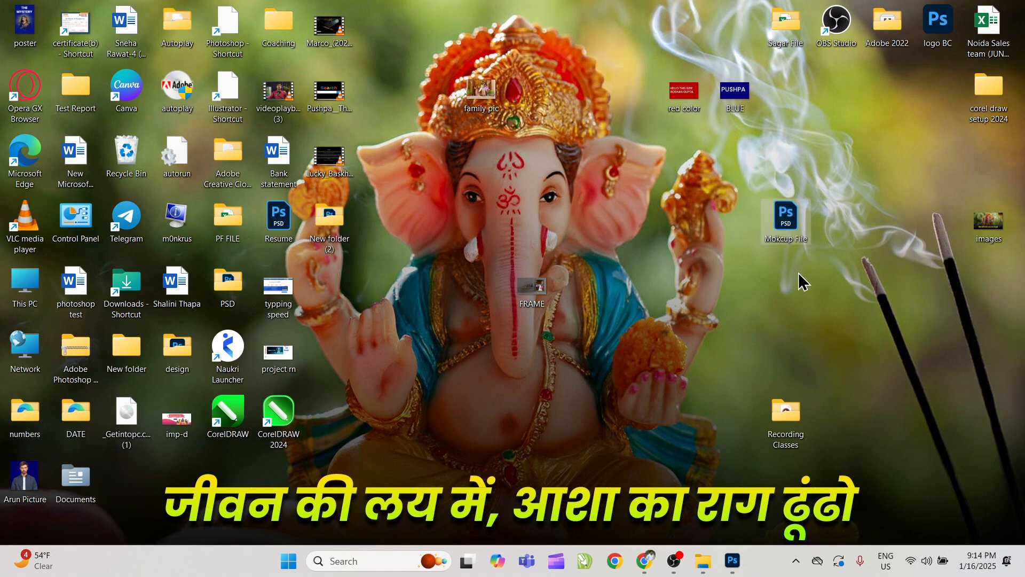
pyautogui.rightClick(806, 163)
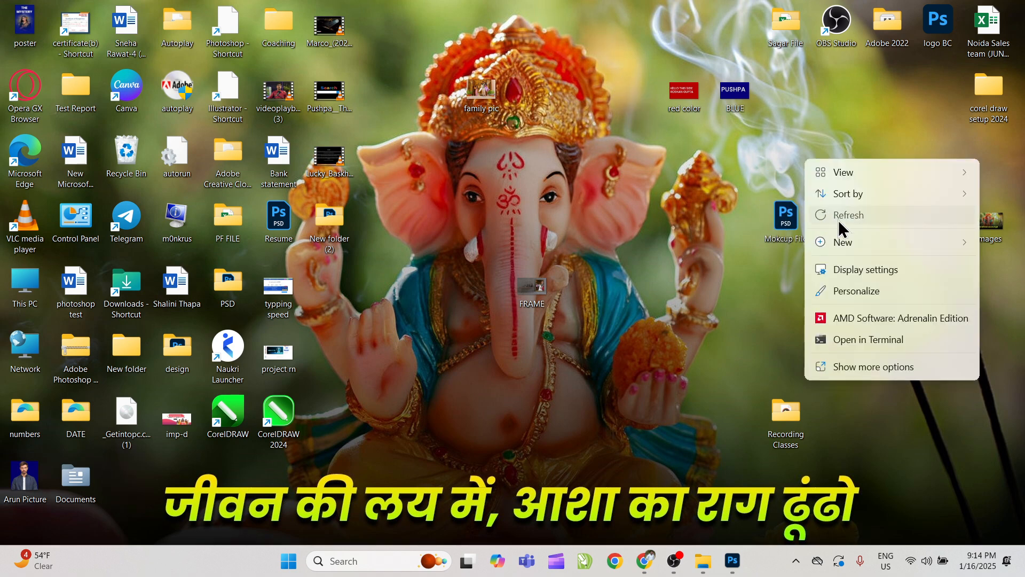
pyautogui.click(838, 216)
pyautogui.rightClick(853, 186)
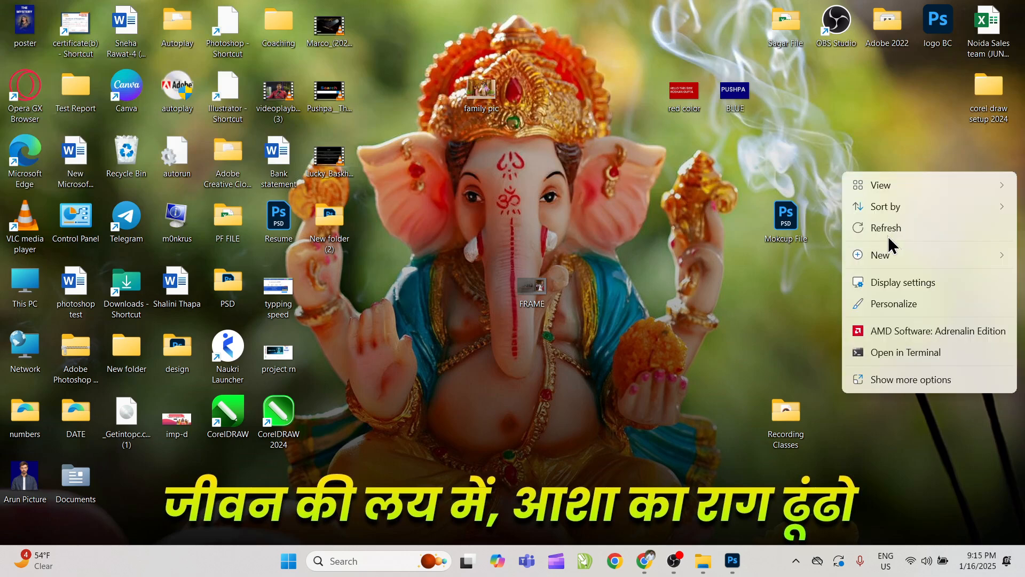
pyautogui.click(865, 229)
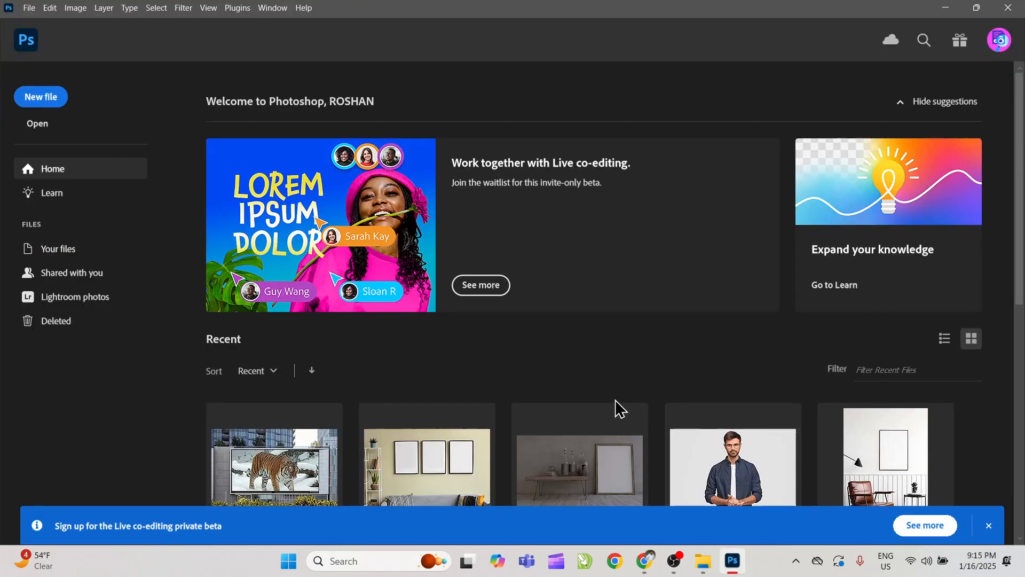
# Step: Drag the Mokcup File icon into Photoshop to reopen it
pyautogui.press('super+d')
pyautogui.moveTo(789, 223); pyautogui.dragTo(460, 54)
pyautogui.hotkey('alt', 'Tab')
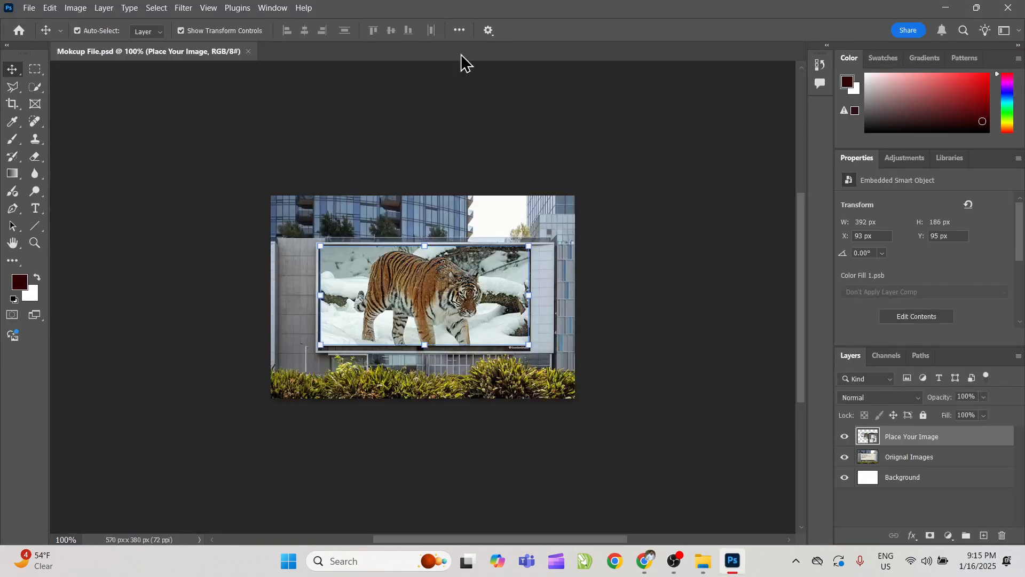
# Step: Fit the mockup in view and open the Place Your Image smart object's contents
pyautogui.hotkey('ctrl', '0')
pyautogui.click(921, 456)
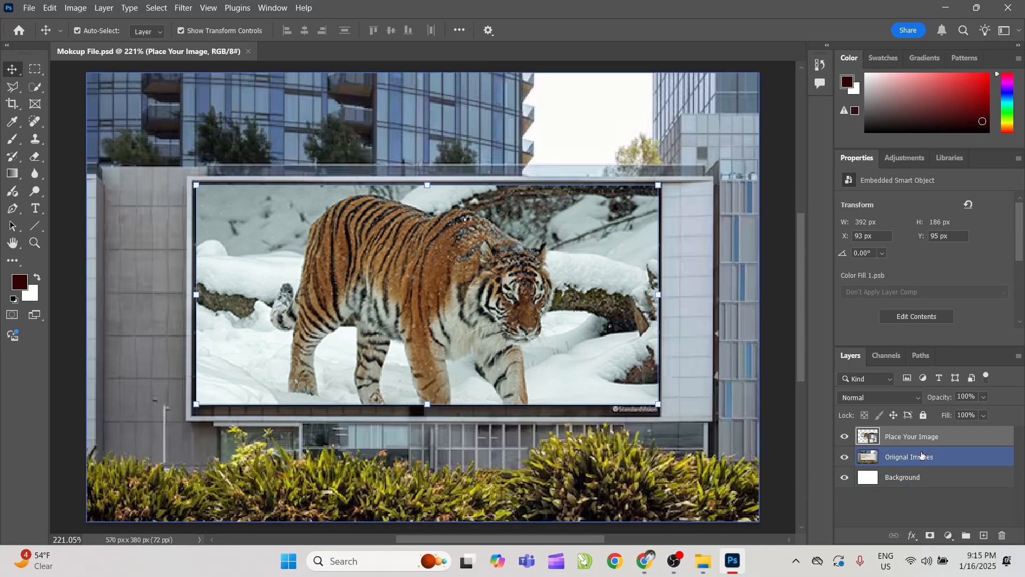
pyautogui.click(908, 477)
pyautogui.click(872, 438)
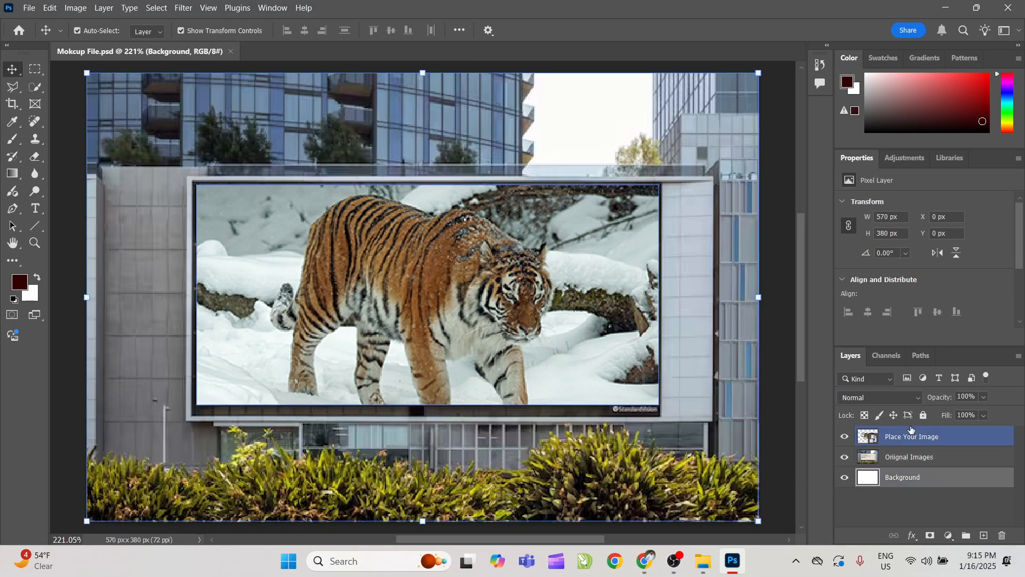
pyautogui.doubleClick(872, 438)
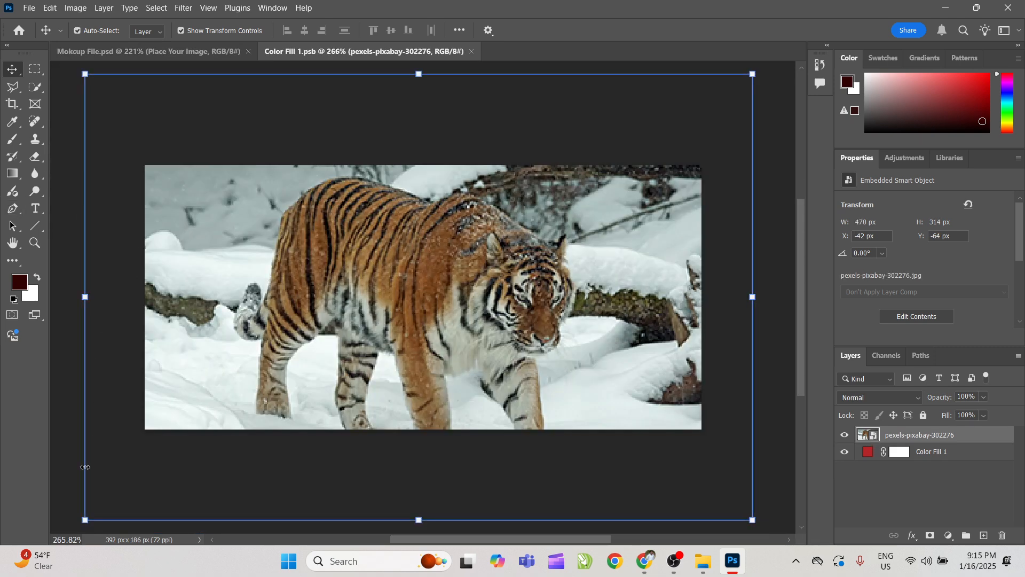
# Step: Undo an accidental resize of the tiger photo and commit its transform unchanged
pyautogui.moveTo(964, 498); pyautogui.dragTo(899, 492)
pyautogui.hotkey('ctrl', 'z')
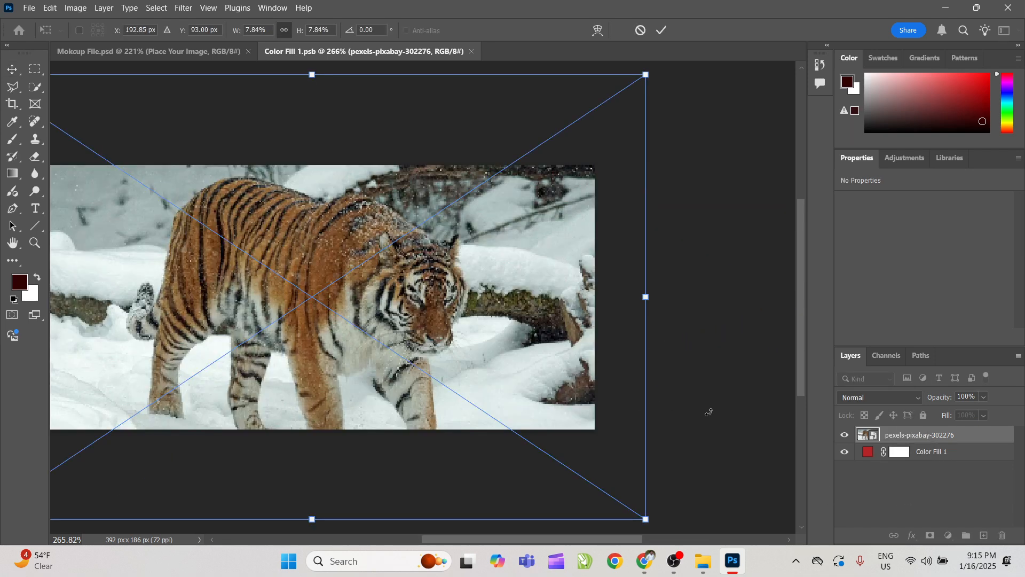
pyautogui.press('Return')
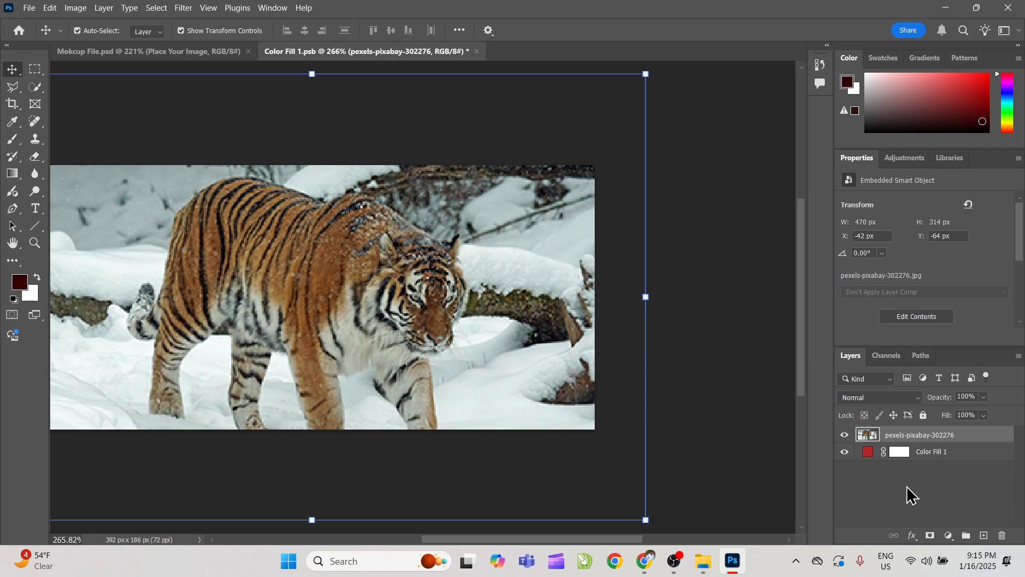
pyautogui.click(909, 487)
pyautogui.press('super+e')
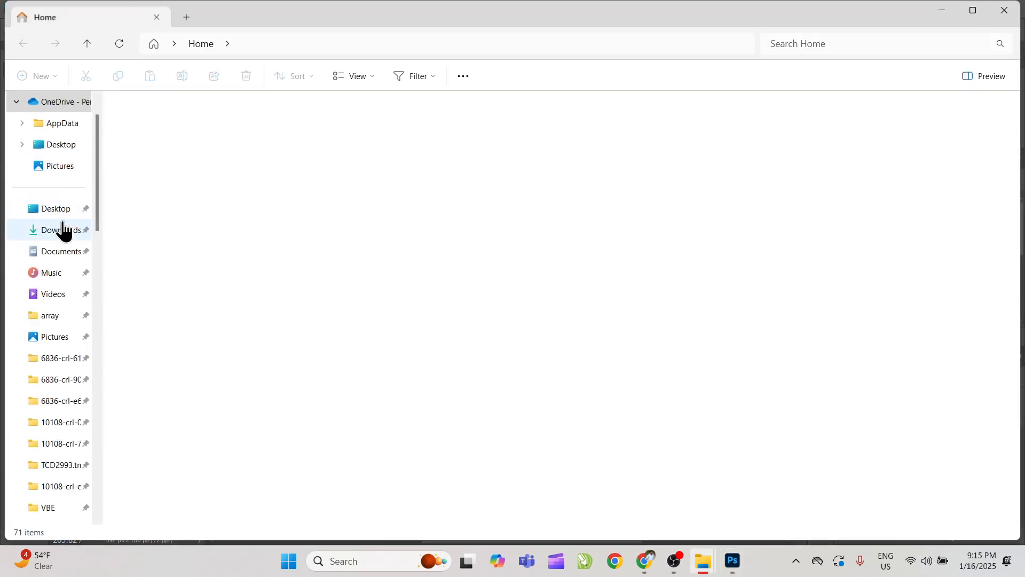
# Step: Place the full-shot-smiley-people-posing-wedding photo from Downloads into the contents as a new layer
pyautogui.click(61, 229)
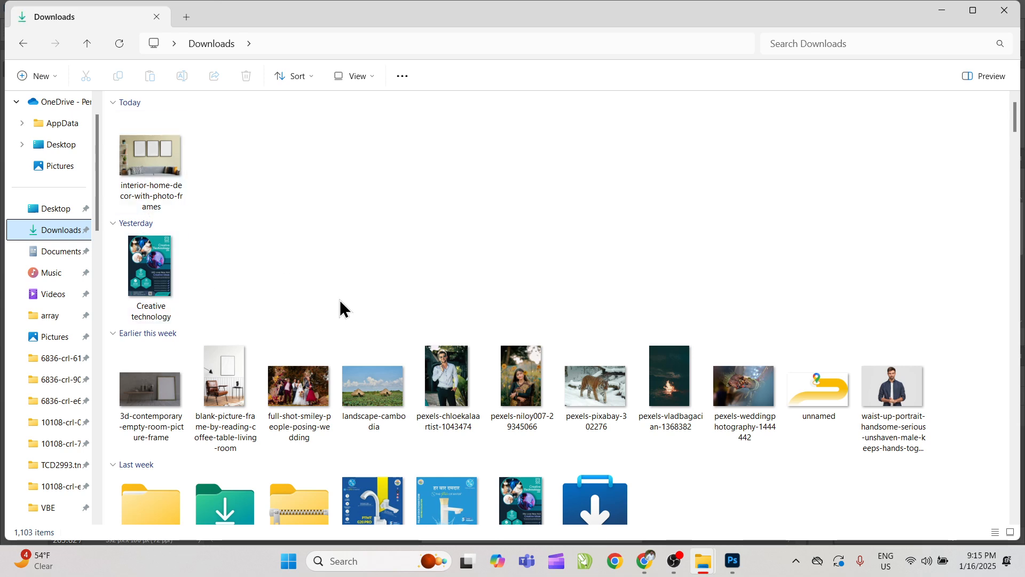
pyautogui.moveTo(298, 401); pyautogui.dragTo(385, 249)
pyautogui.hotkey('ctrl', '0')
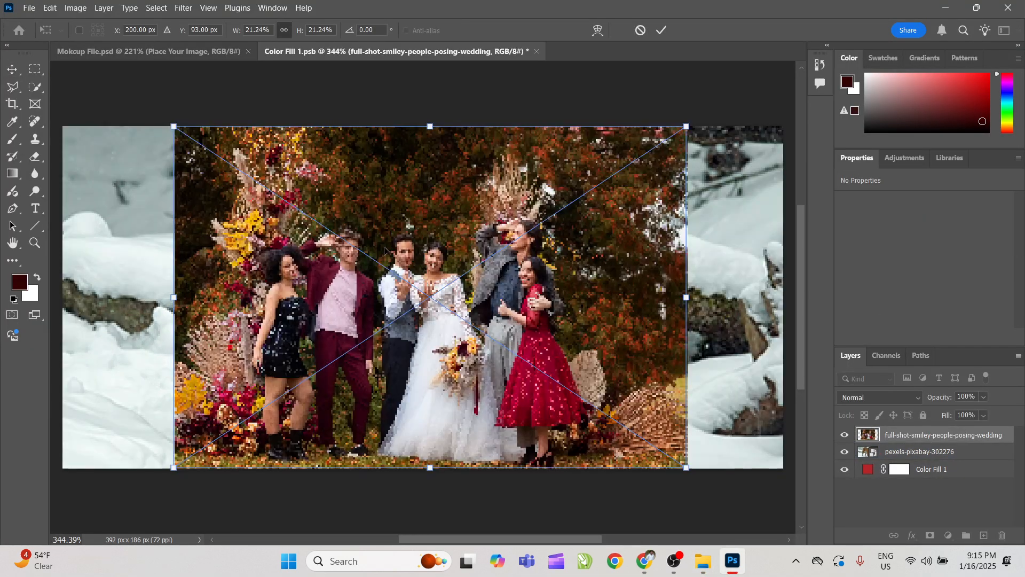
pyautogui.press('Return')
# Step: Enlarge and reposition the wedding photo to cover the whole canvas, then save
pyautogui.moveTo(688, 297); pyautogui.dragTo(791, 352)
pyautogui.moveTo(581, 331); pyautogui.dragTo(562, 346)
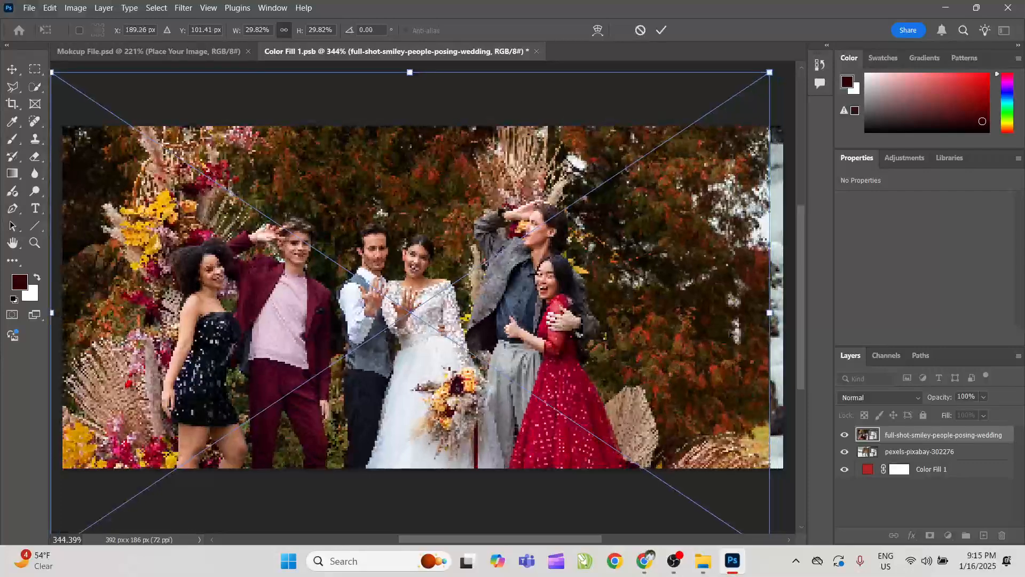
pyautogui.moveTo(774, 315); pyautogui.dragTo(795, 318)
pyautogui.press('Return')
pyautogui.scroll(-1, 787, 321)
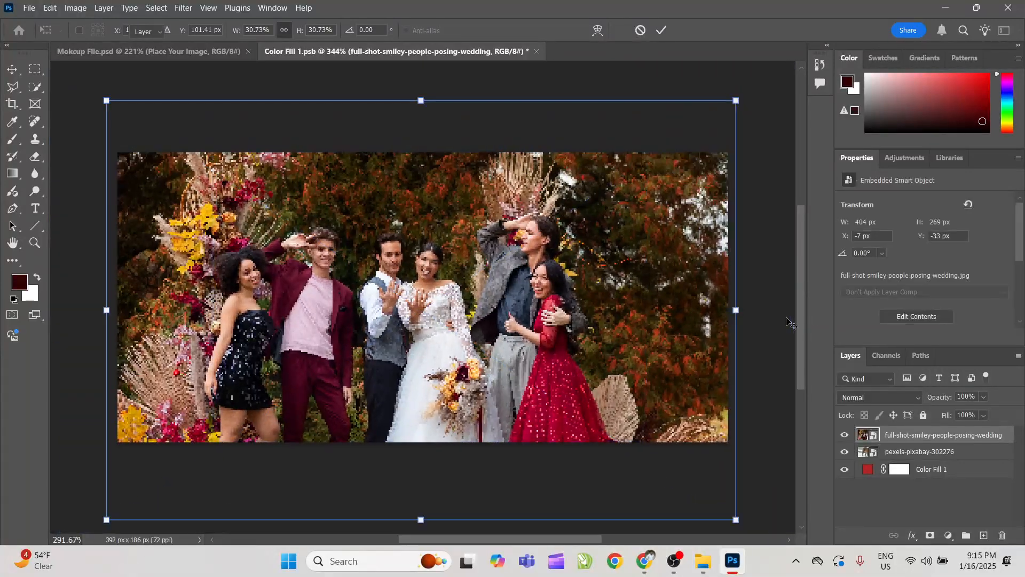
pyautogui.hotkey('ctrl', 's')
pyautogui.hotkey('alt', 'Tab')
pyautogui.click(536, 259)
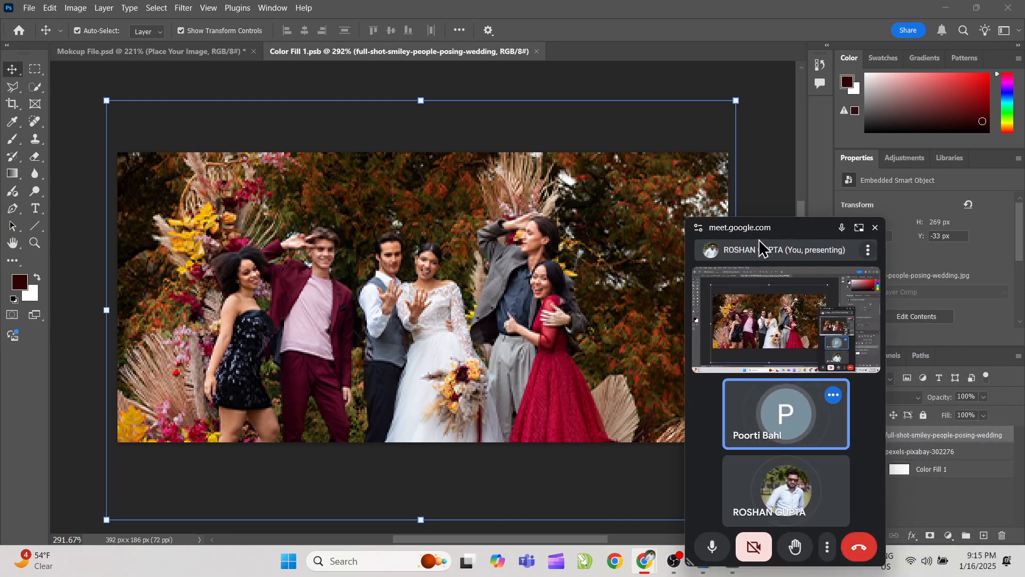
# Step: Check the Wi-Fi networks, leave the meeting call and reload the Meet page
pyautogui.click(861, 228)
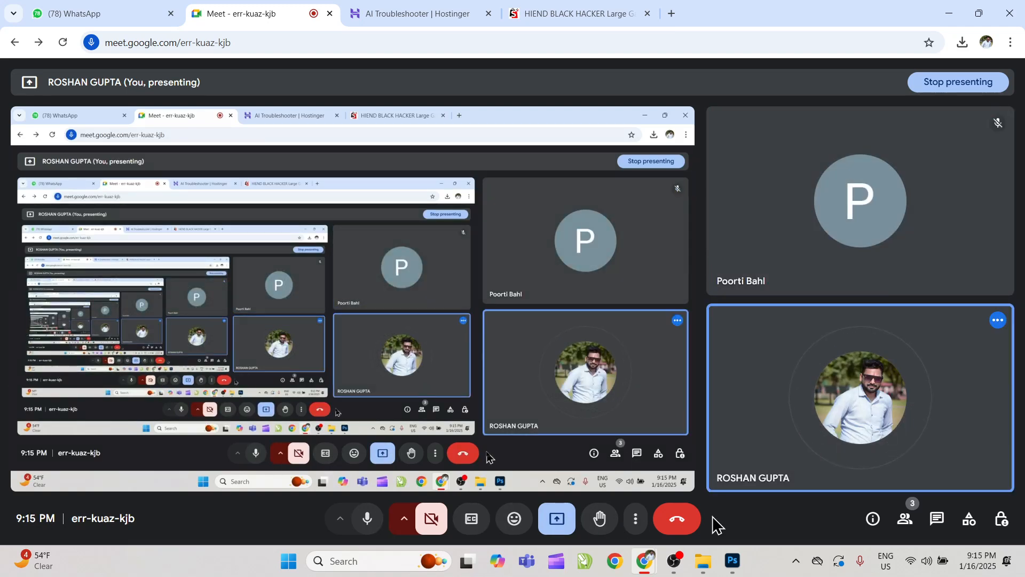
pyautogui.click(908, 566)
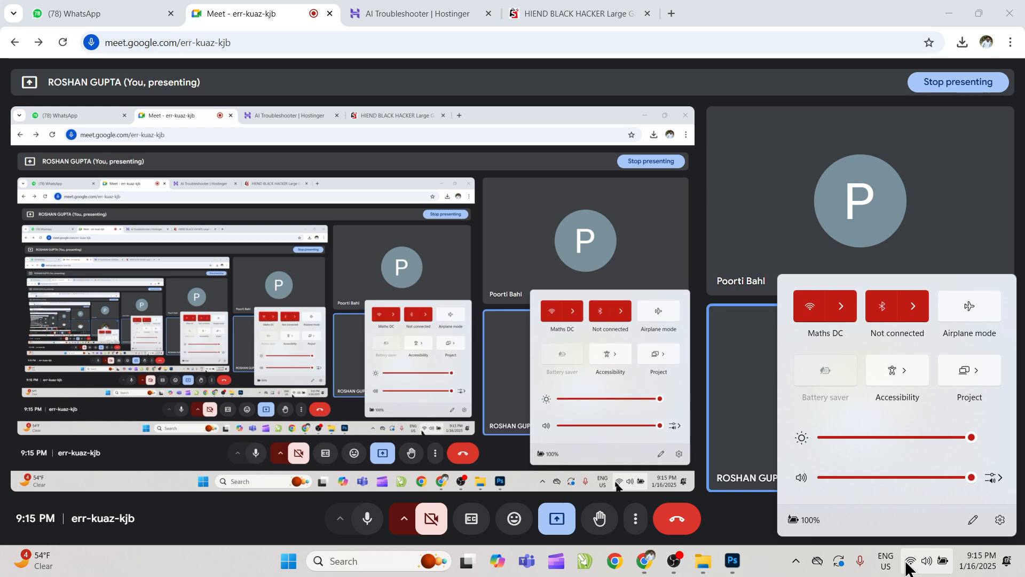
pyautogui.click(838, 308)
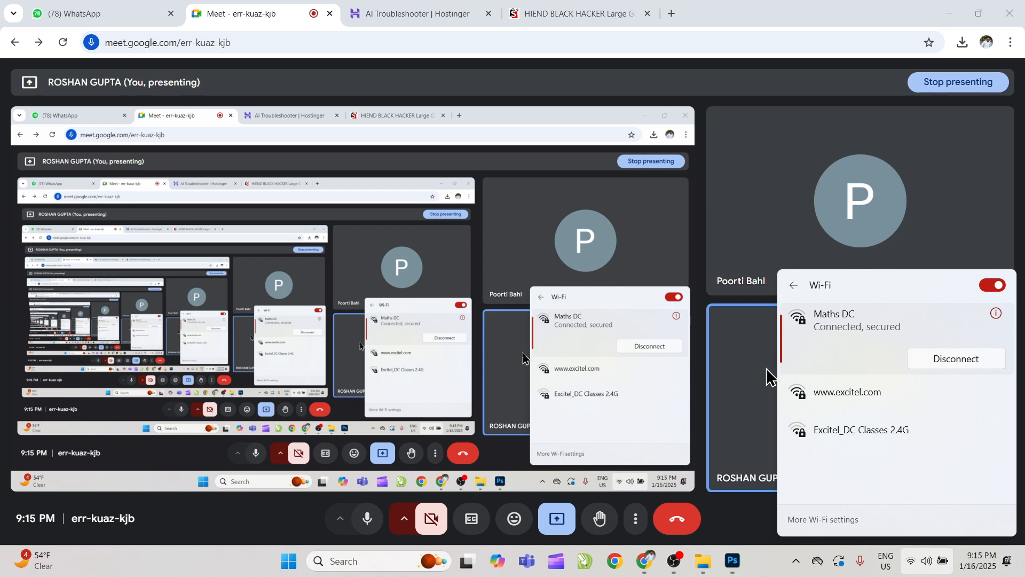
pyautogui.click(5, 377)
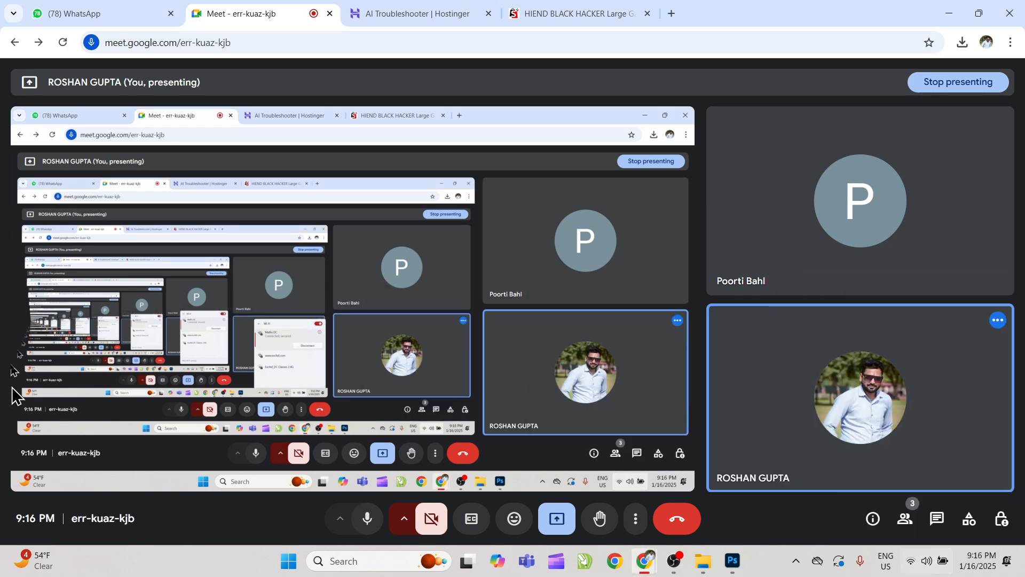
pyautogui.click(669, 524)
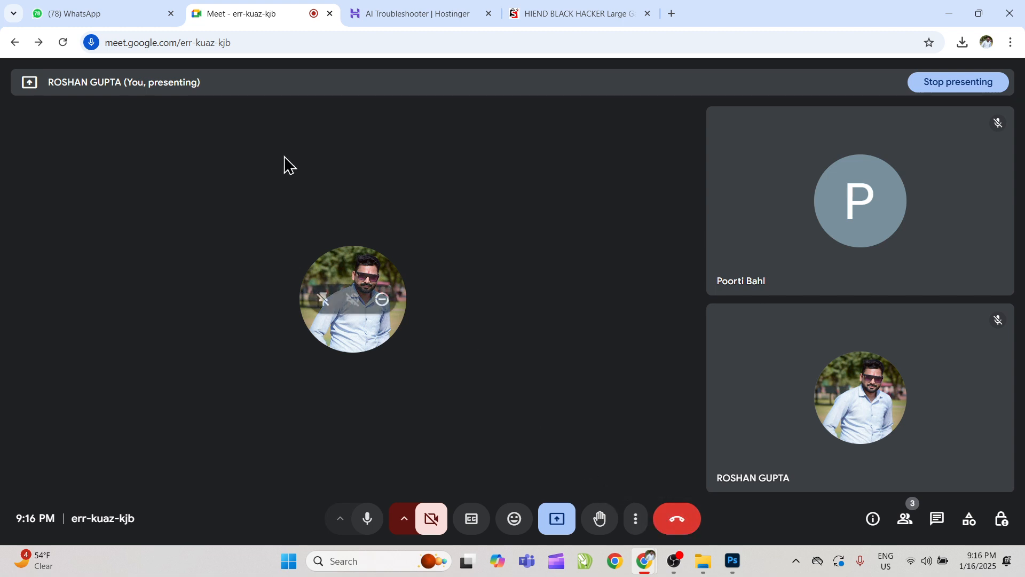
pyautogui.press('F5')
# Step: Close the product page tab and the unreachable Hostinger tab
pyautogui.click(417, 11)
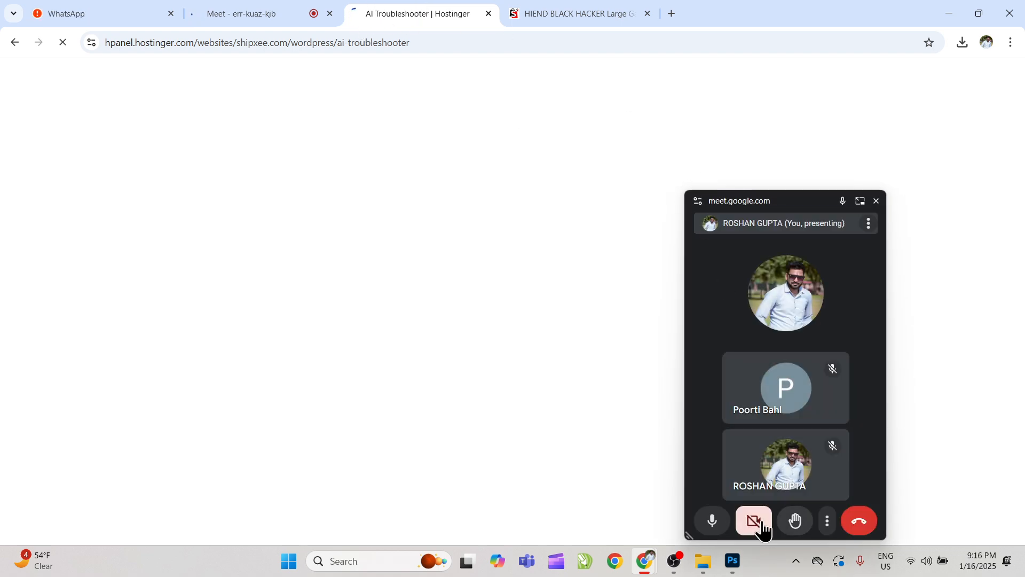
pyautogui.click(255, 9)
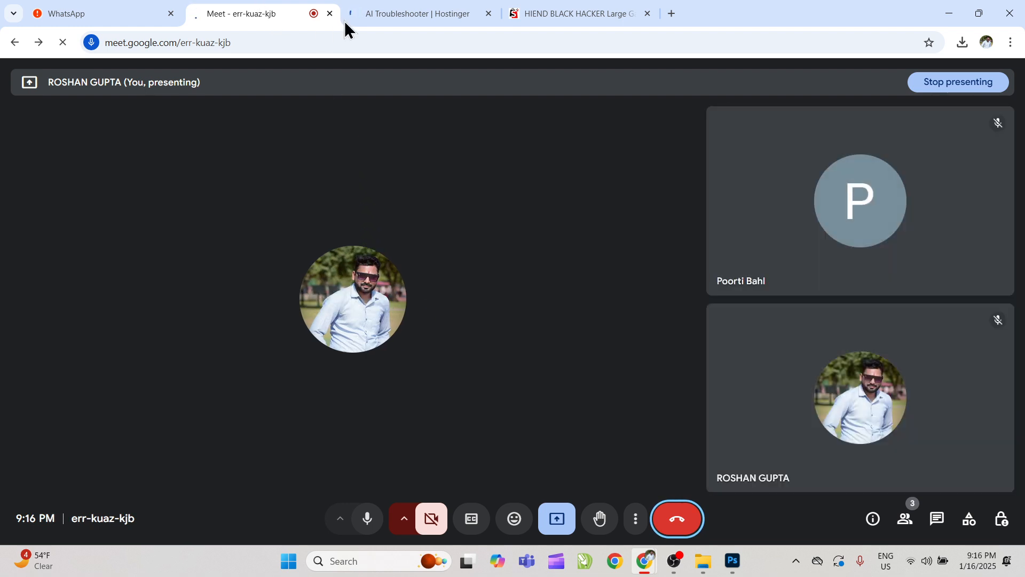
pyautogui.click(382, 13)
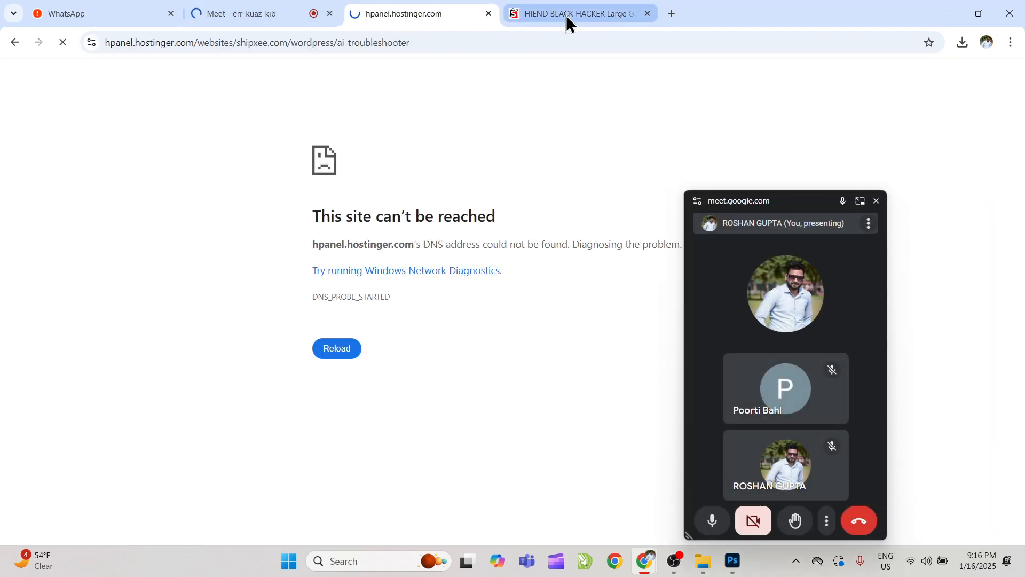
pyautogui.click(623, 18)
pyautogui.click(648, 14)
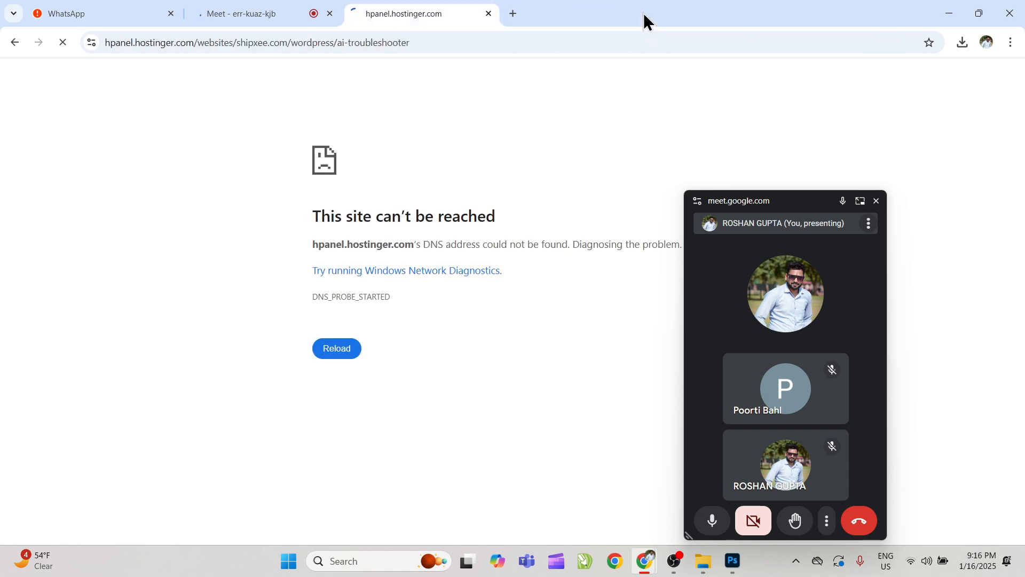
pyautogui.click(489, 13)
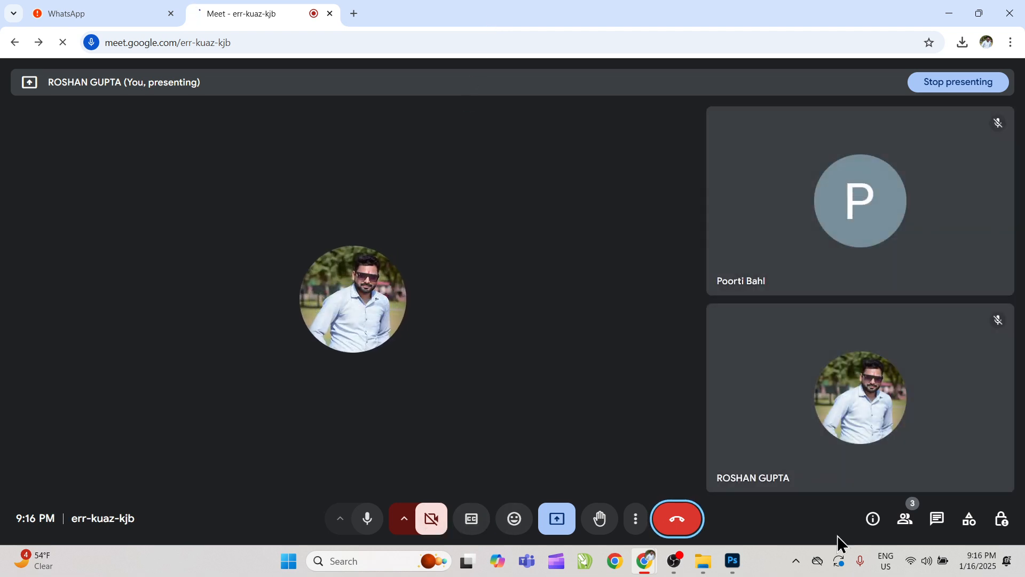
# Step: Raise screen brightness to full and check the list of Wi-Fi networks
pyautogui.click(909, 563)
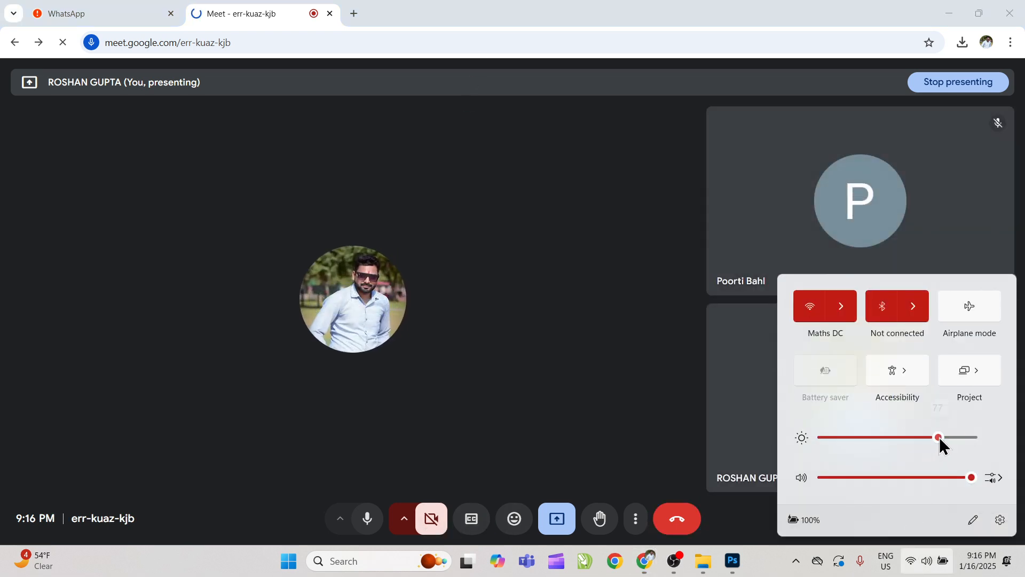
pyautogui.moveTo(940, 441); pyautogui.dragTo(1015, 437)
pyautogui.click(749, 211)
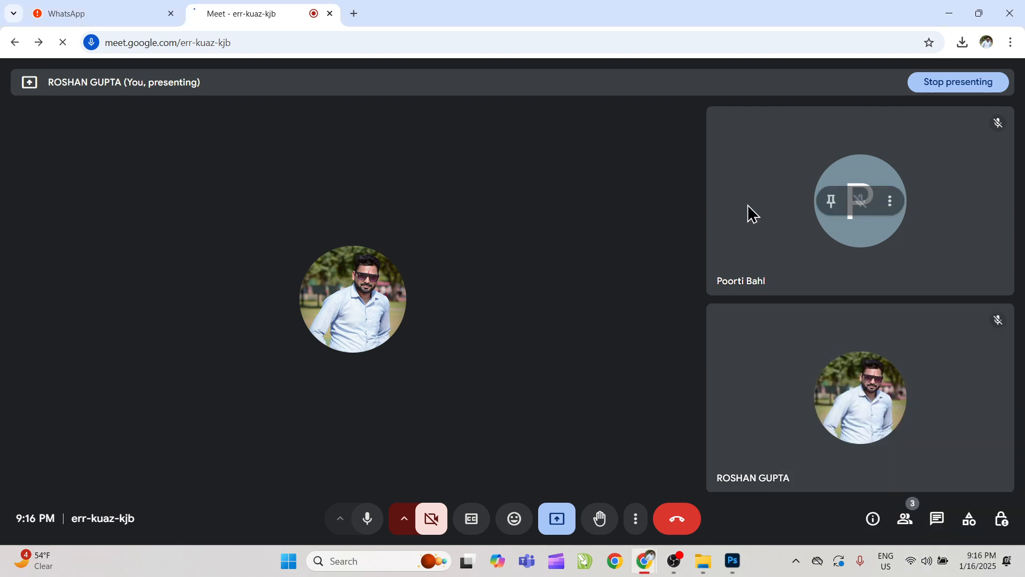
pyautogui.click(889, 201)
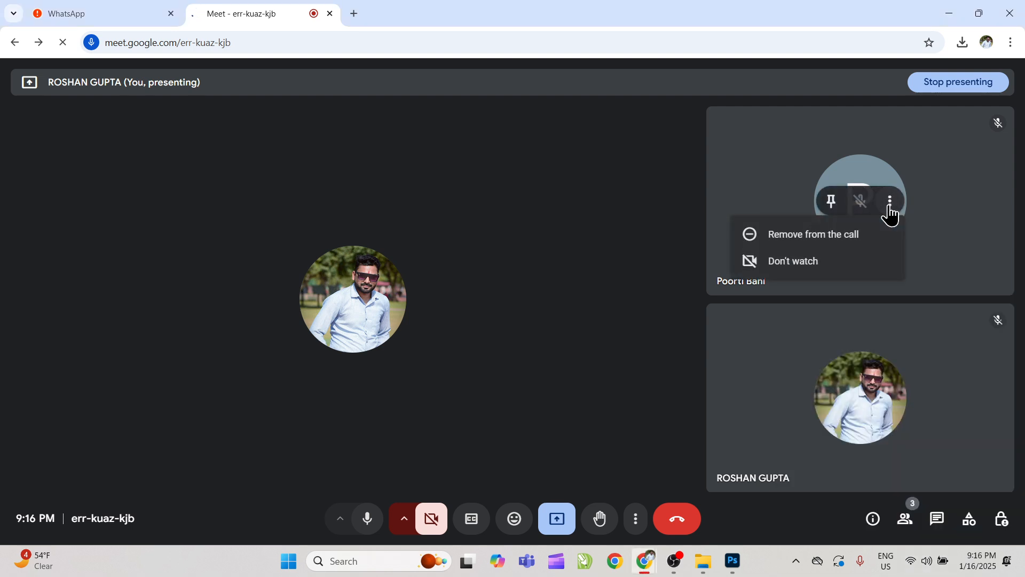
pyautogui.click(758, 194)
pyautogui.click(911, 561)
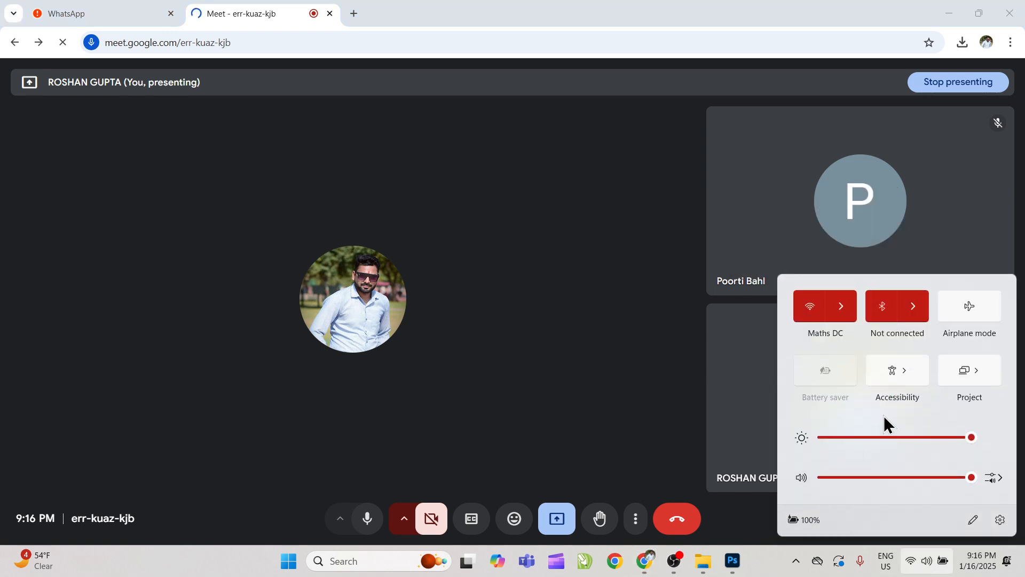
pyautogui.click(854, 309)
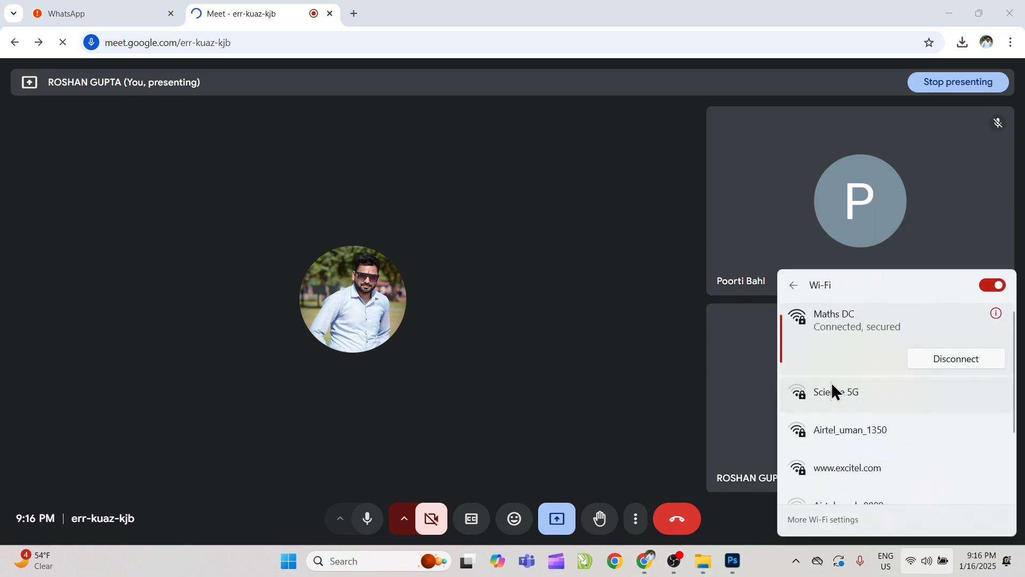
pyautogui.click(68, 12)
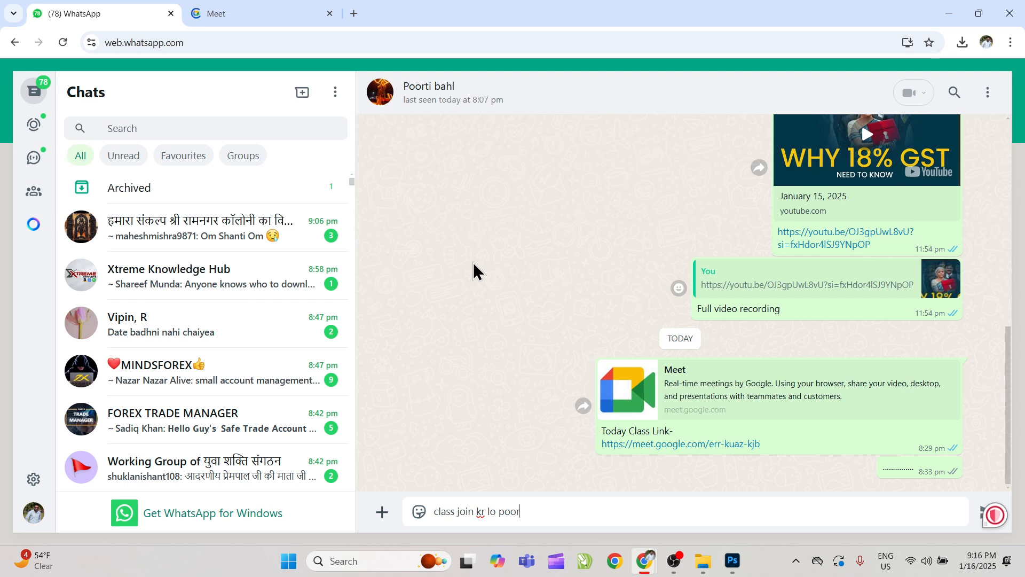
# Step: Rejoin the meeting with the camera off and verify the Wi-Fi connection
pyautogui.click(291, 15)
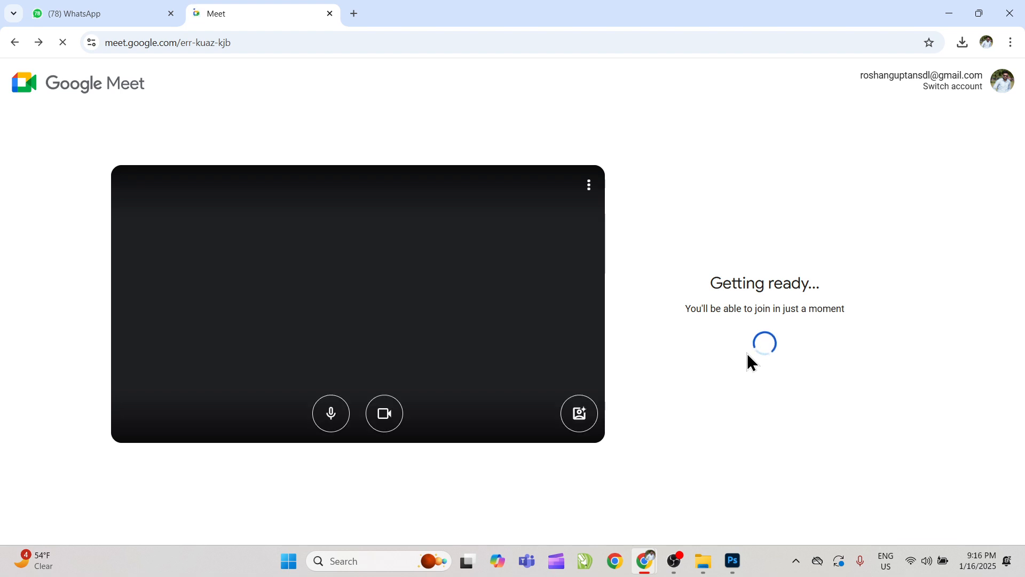
pyautogui.click(401, 421)
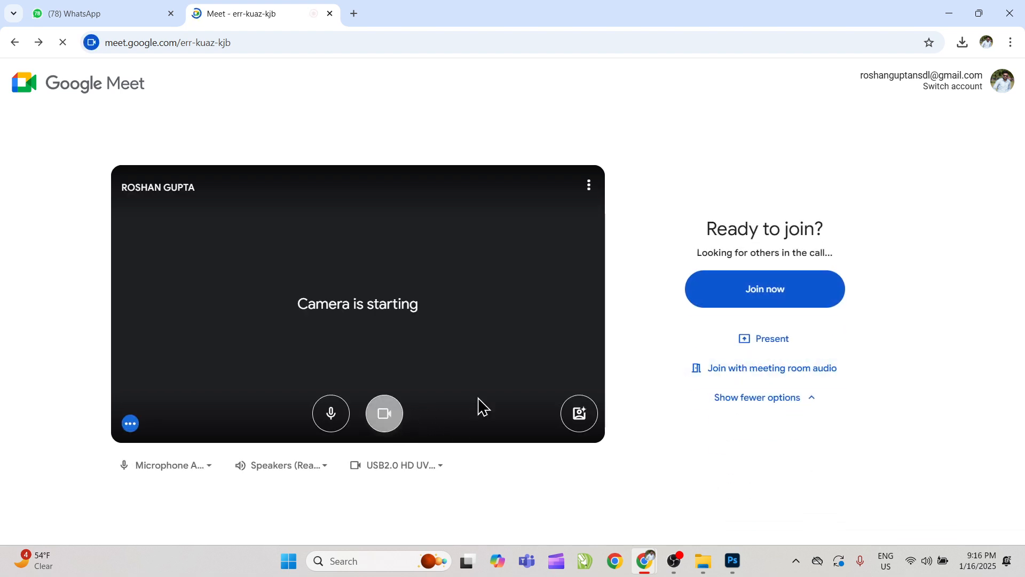
pyautogui.click(744, 307)
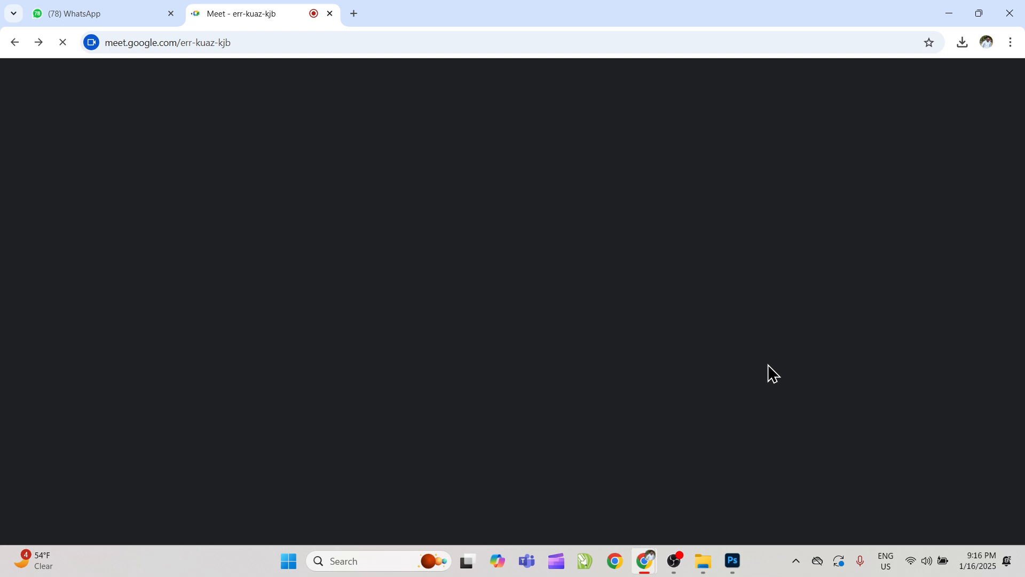
pyautogui.click(911, 562)
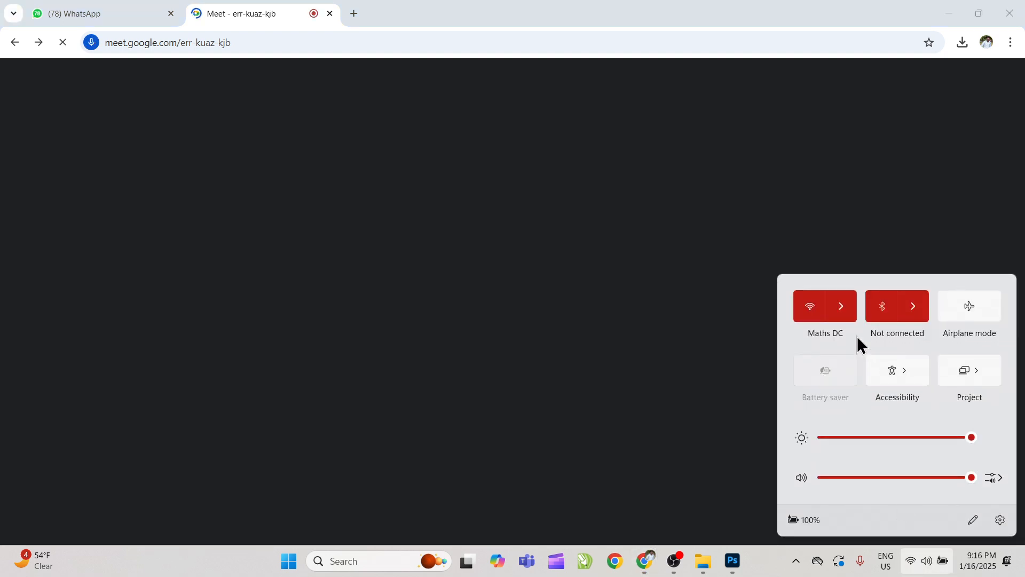
pyautogui.click(841, 305)
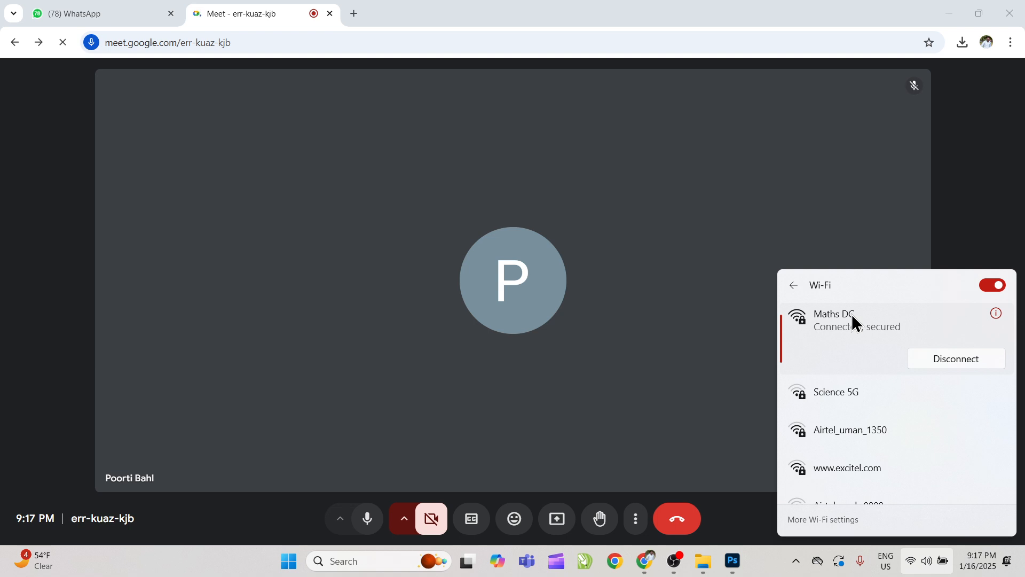
pyautogui.click(927, 213)
pyautogui.click(918, 564)
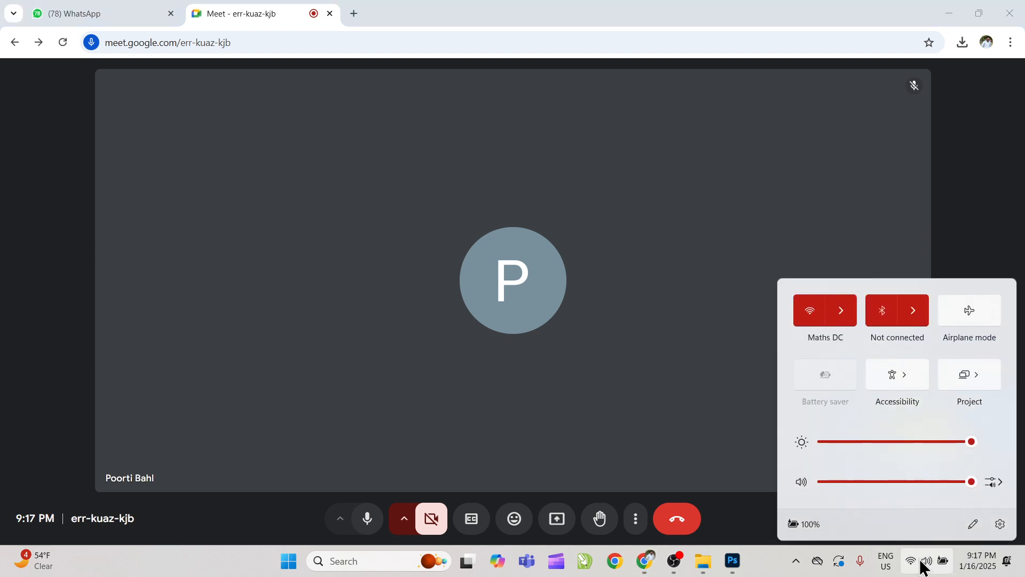
pyautogui.click(918, 564)
pyautogui.click(910, 563)
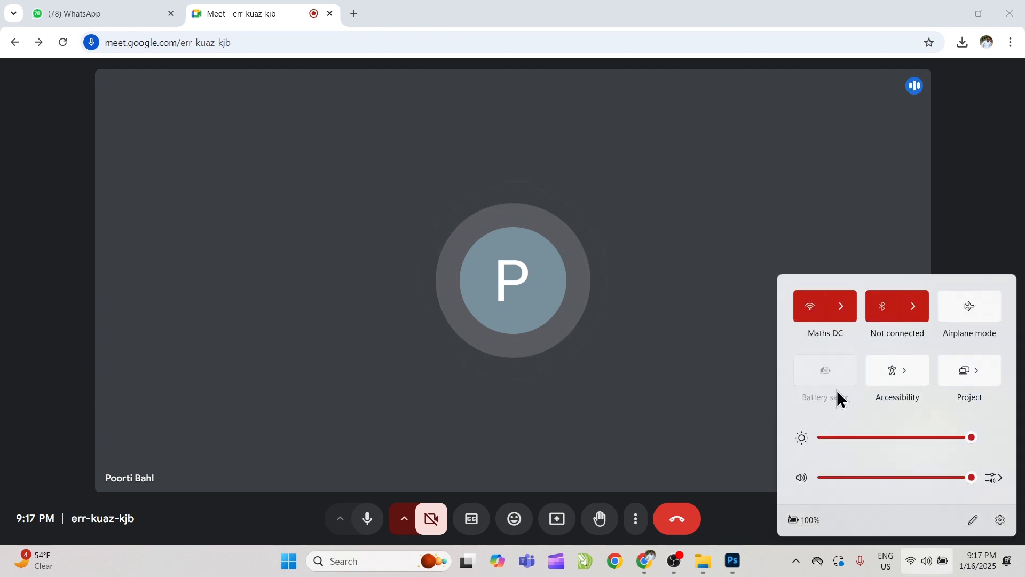
pyautogui.click(874, 220)
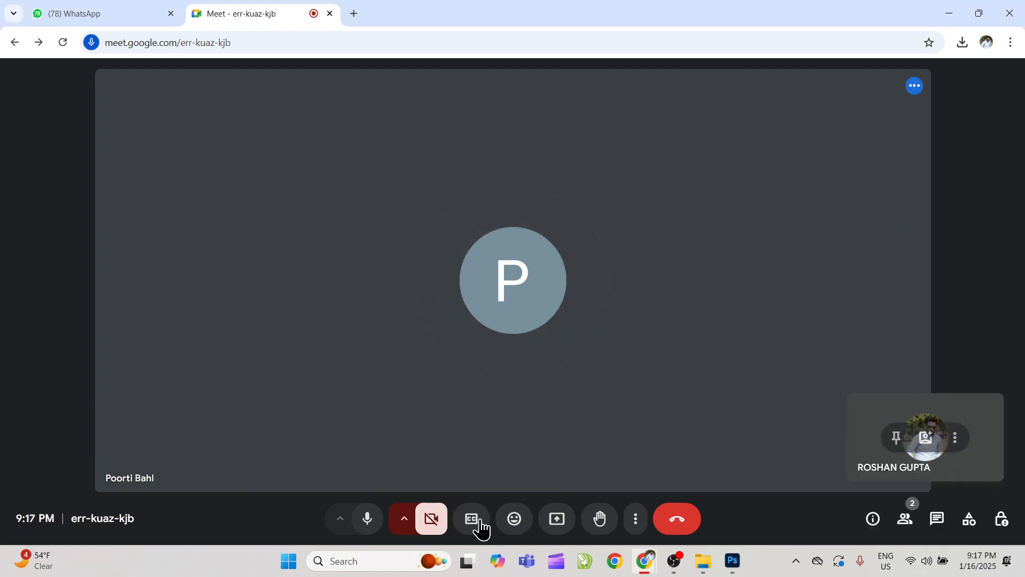
# Step: Save the smart object edits so they update the billboard mockup
pyautogui.click(733, 561)
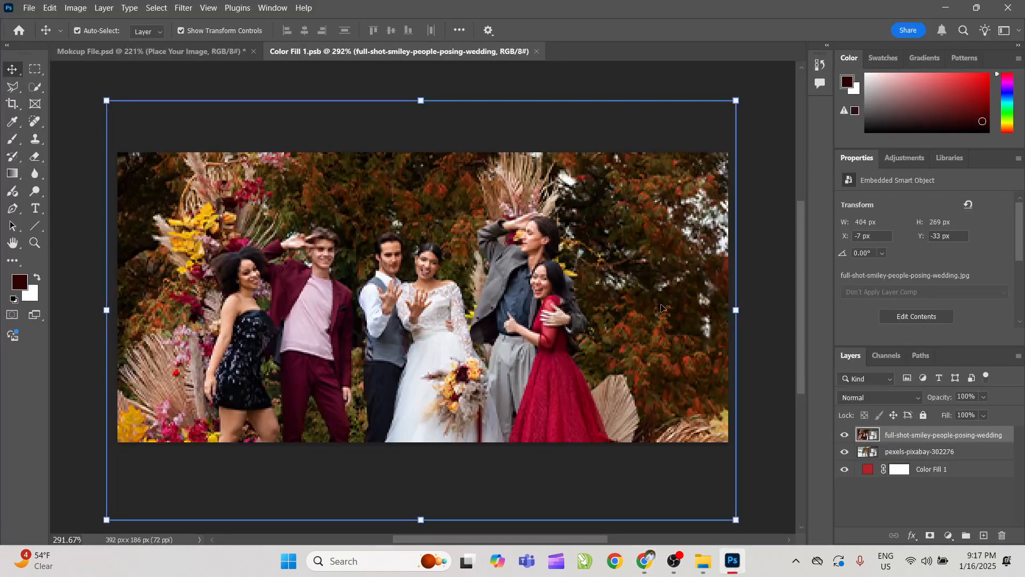
pyautogui.press('ctrl')
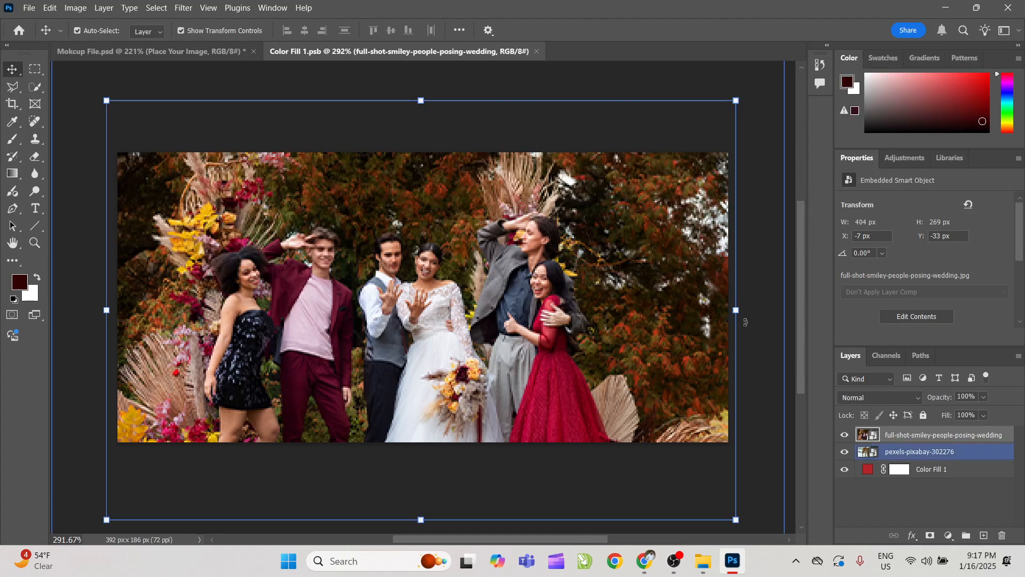
pyautogui.click(929, 507)
pyautogui.keyDown('ctrl'); pyautogui.click(761, 281); pyautogui.keyUp('ctrl')
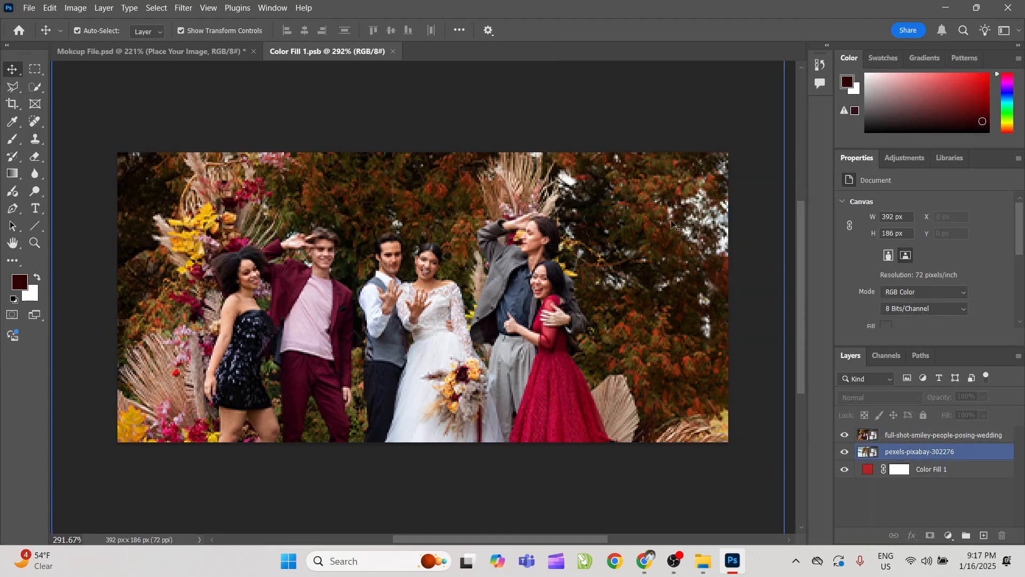
pyautogui.click(212, 56)
pyautogui.hotkey('ctrl', 's')
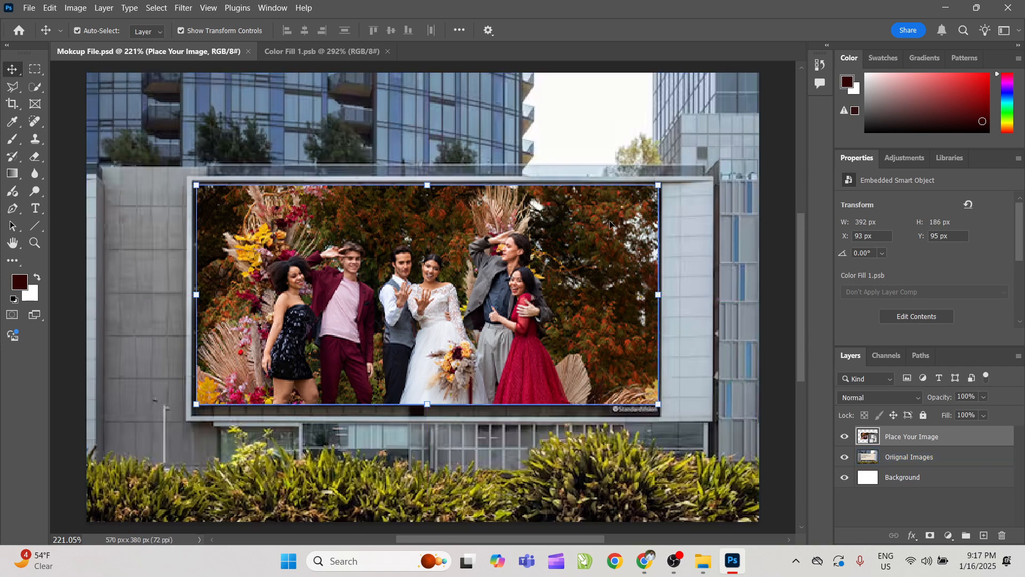
# Step: Fit the Mockup File view and check the Original Images and Place Your Image layers
pyautogui.click(788, 210)
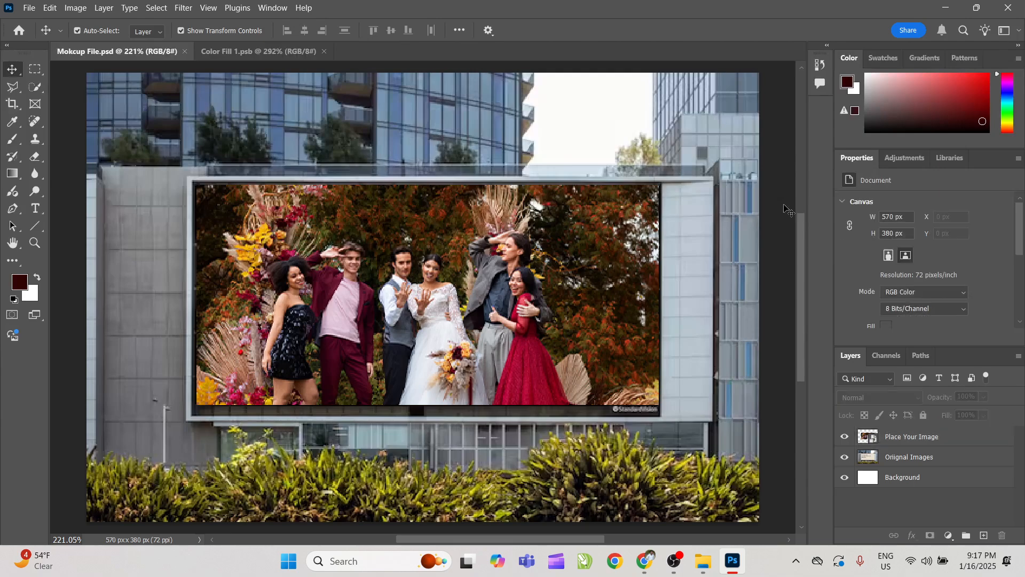
pyautogui.hotkey('ctrl', '0')
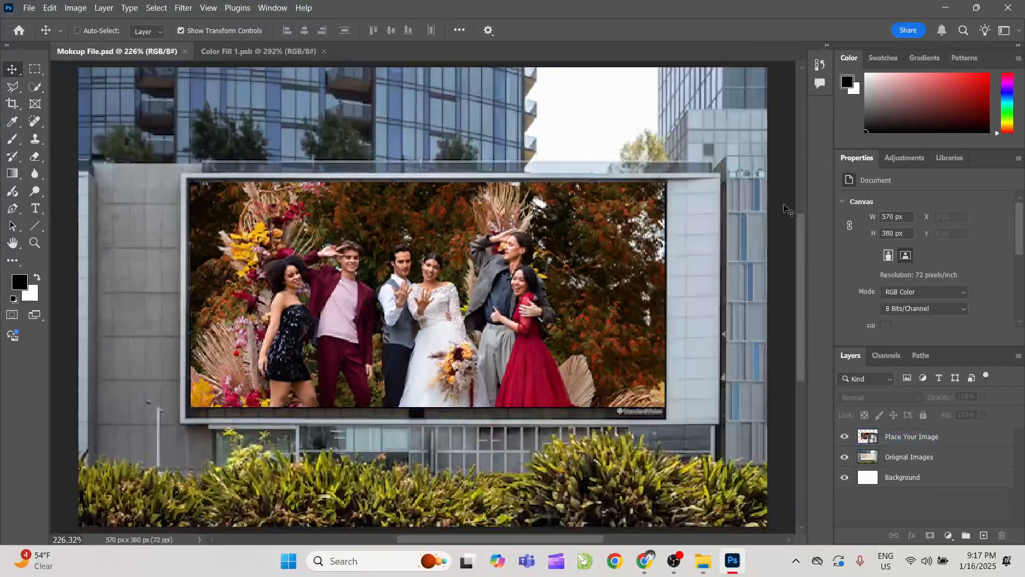
pyautogui.click(910, 457)
pyautogui.click(912, 436)
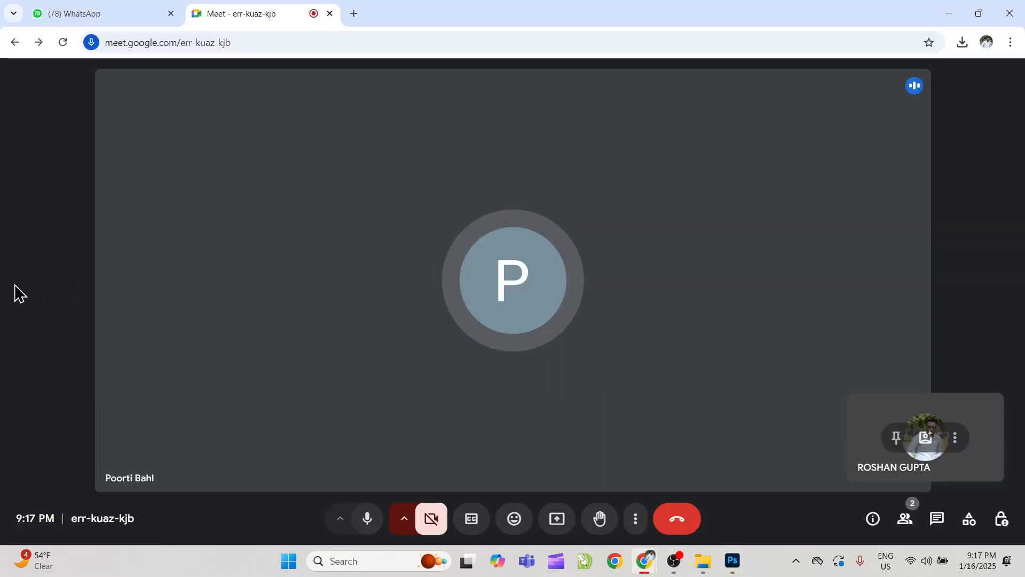
# Step: Present the entire screen in Google Meet and dismiss the sharing notice and mirror warning
pyautogui.click(557, 518)
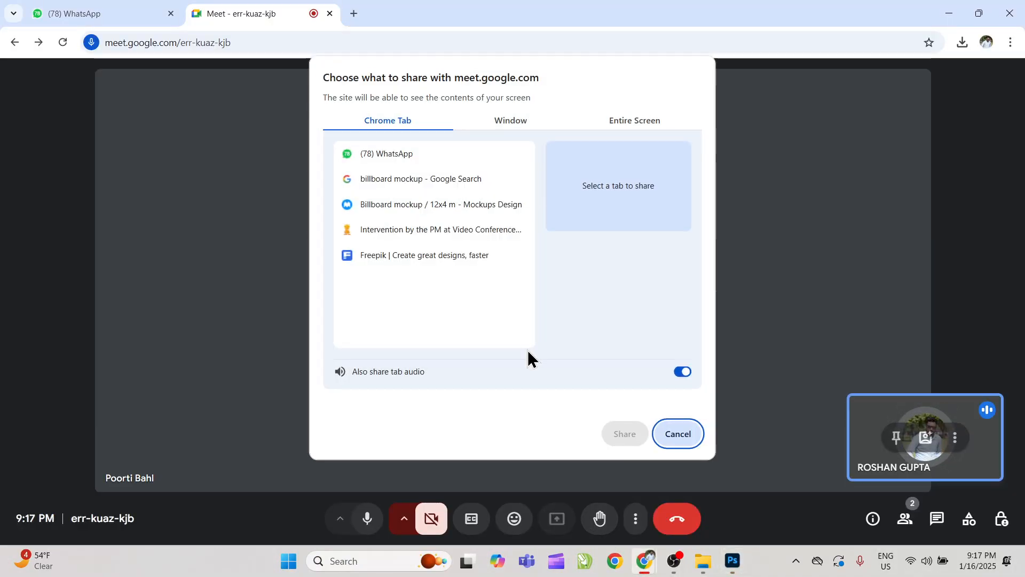
pyautogui.click(609, 121)
pyautogui.click(609, 434)
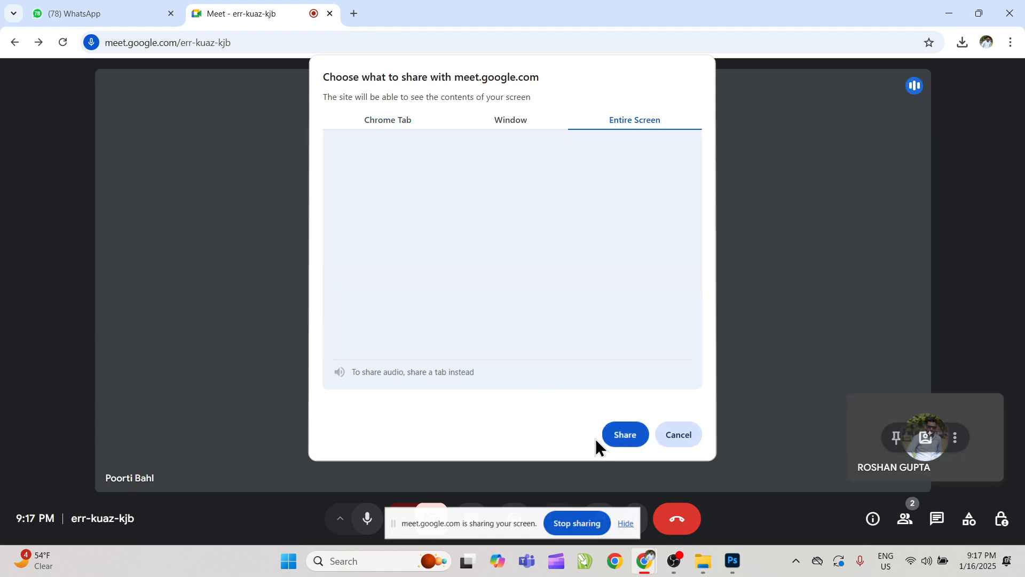
pyautogui.click(631, 524)
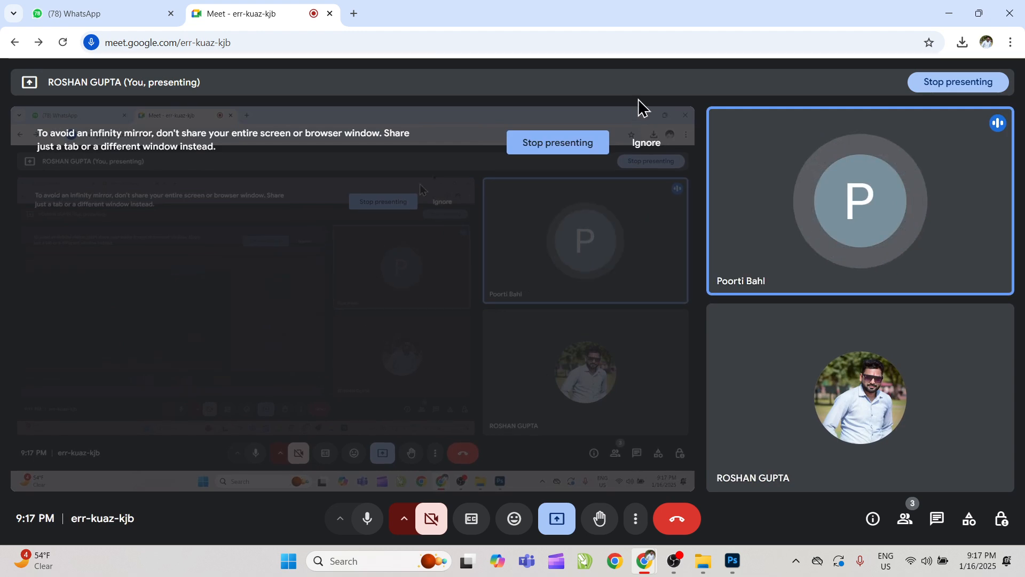
pyautogui.click(646, 147)
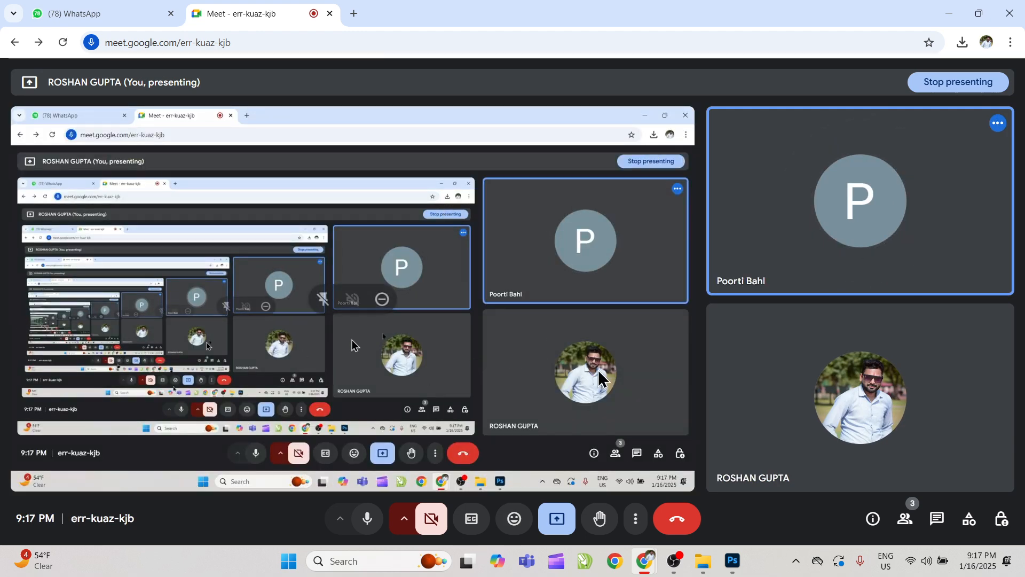
# Step: Return to the browser and start a new blank tab
pyautogui.click(733, 562)
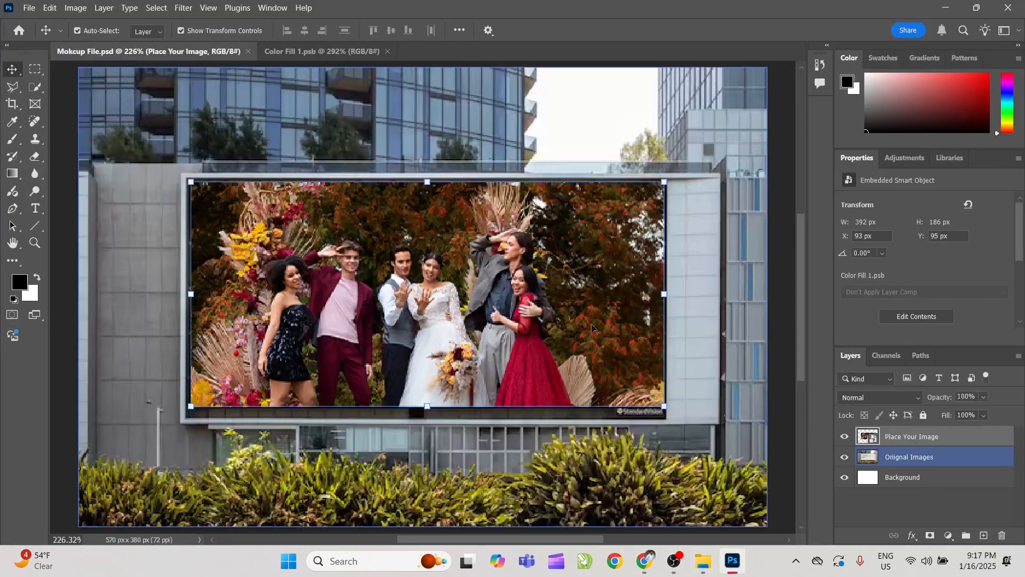
pyautogui.hotkey('alt', 'Tab')
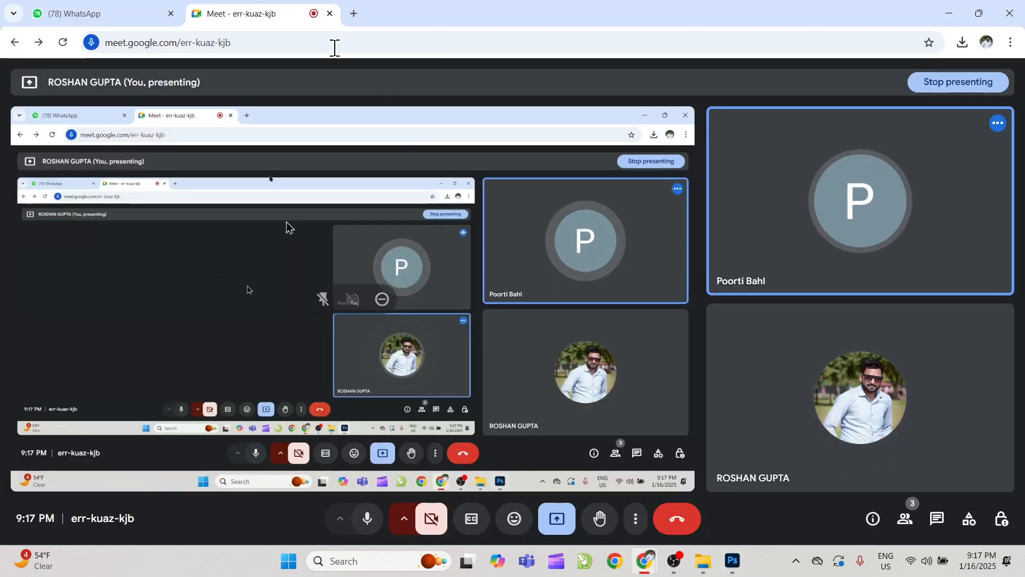
pyautogui.click(355, 15)
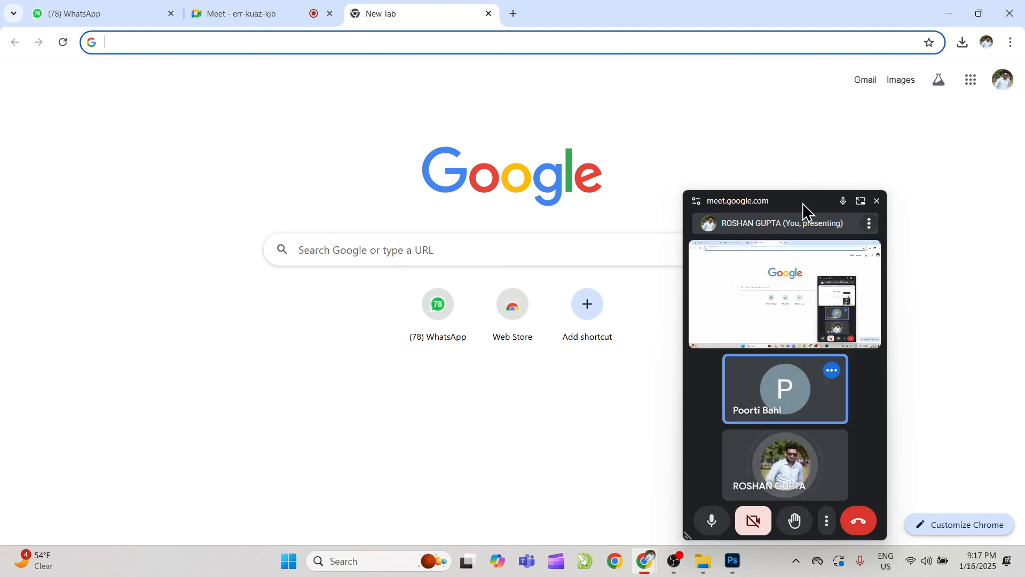
# Step: Search Google Images for 'frame wall', moving the Meet mini-window to the bottom-right corner
pyautogui.moveTo(803, 203); pyautogui.dragTo(988, 551)
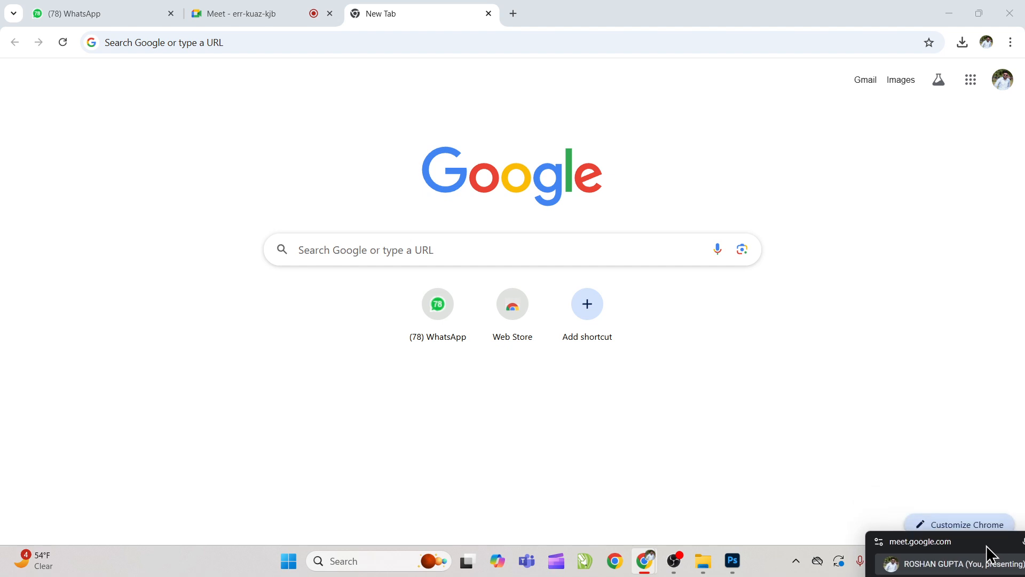
pyautogui.click(385, 36)
pyautogui.write('frame wall')
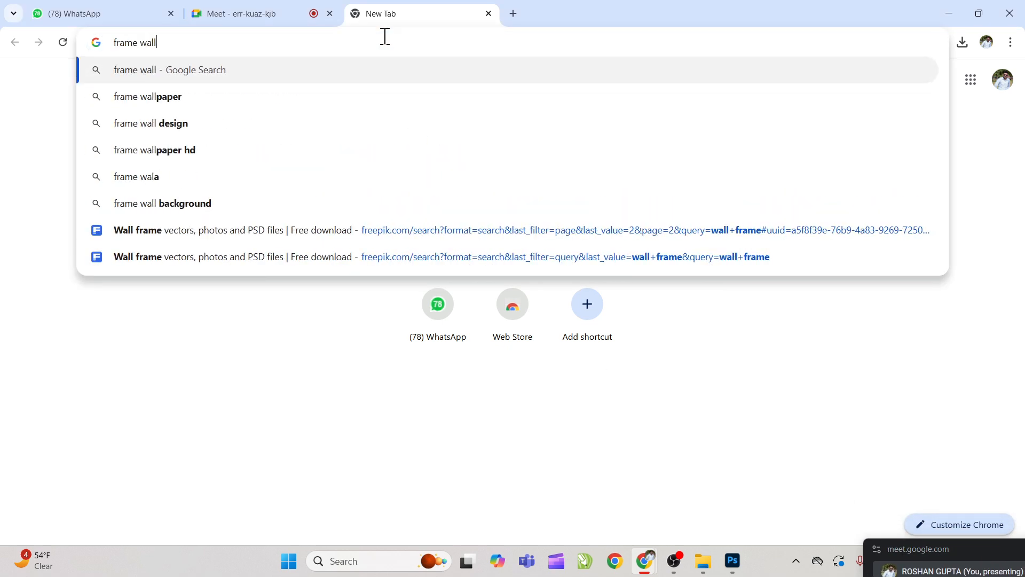
pyautogui.press('Return')
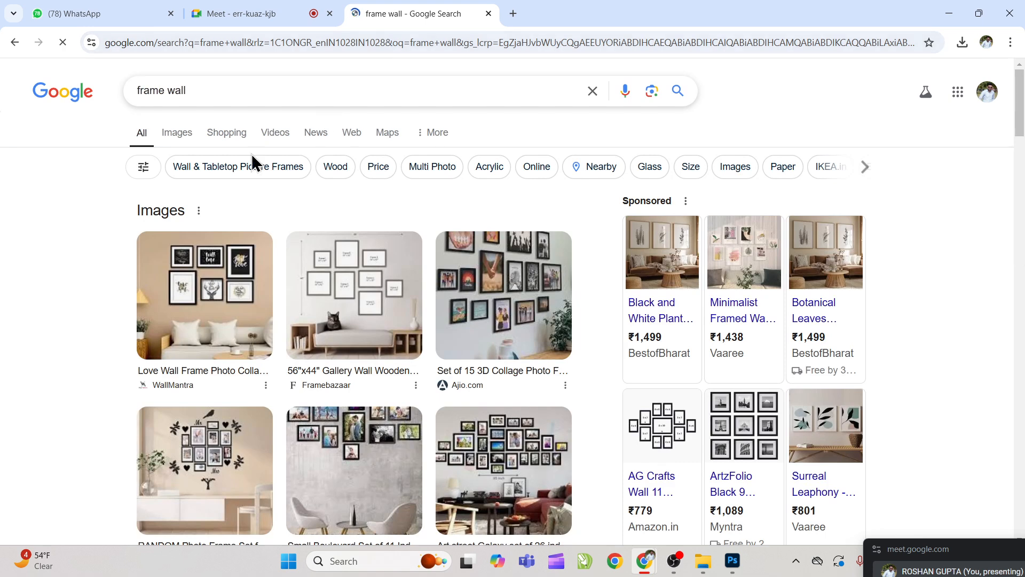
pyautogui.click(172, 140)
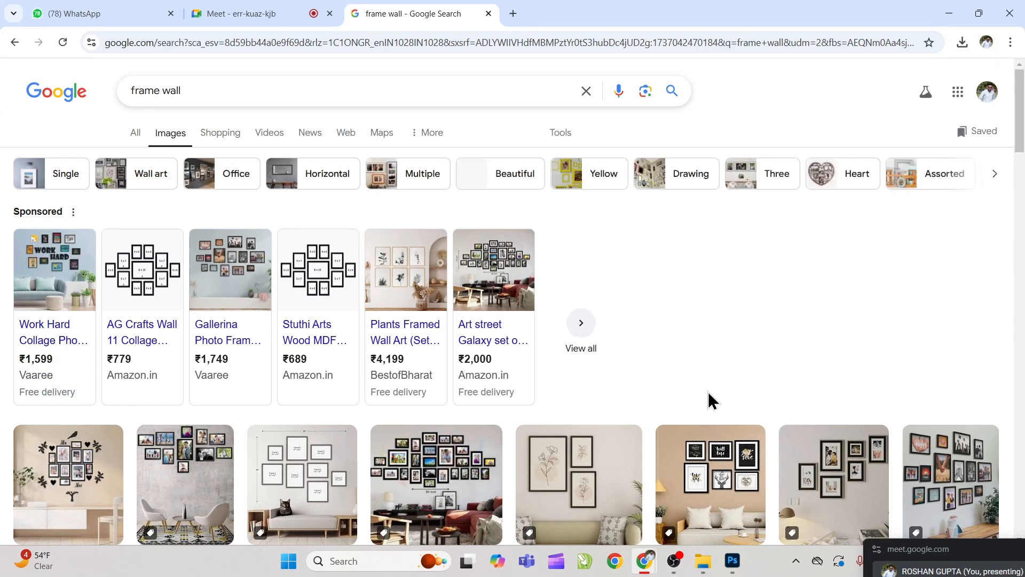
# Step: Copy the Mid-century Hues of Nature three-frame image to the clipboard
pyautogui.click(590, 499)
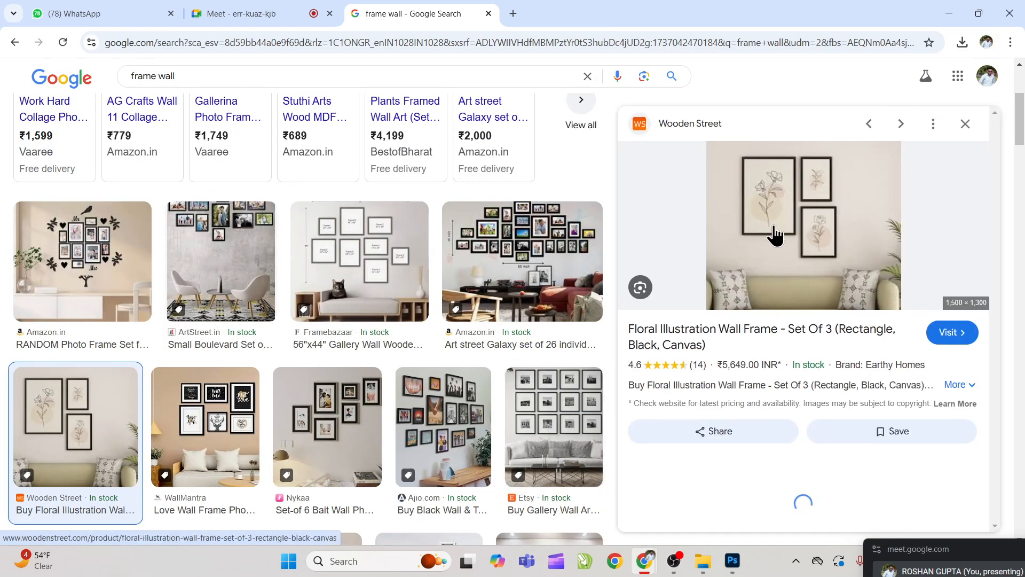
pyautogui.moveTo(1019, 134); pyautogui.dragTo(1021, 230)
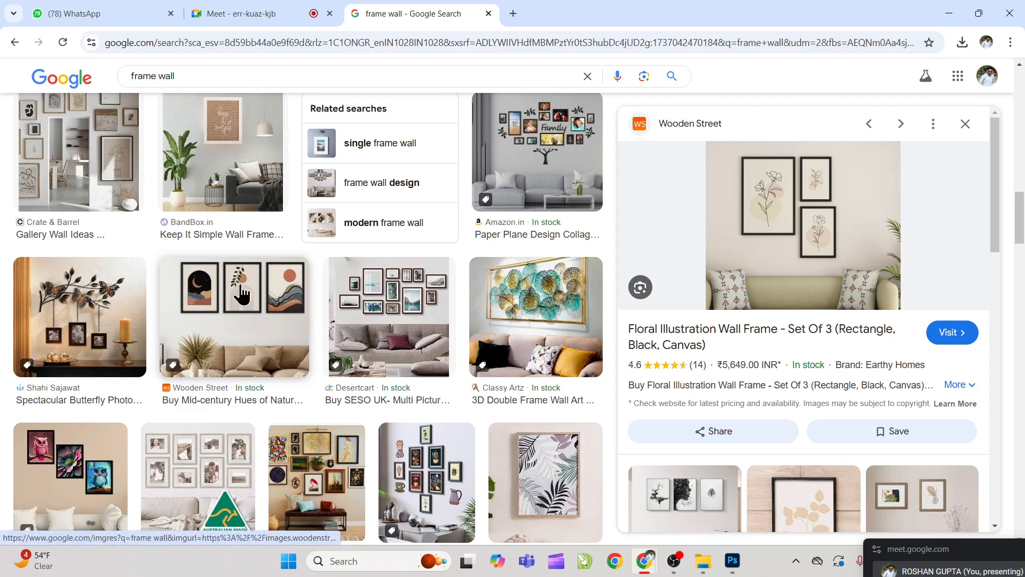
pyautogui.click(166, 307)
pyautogui.rightClick(827, 221)
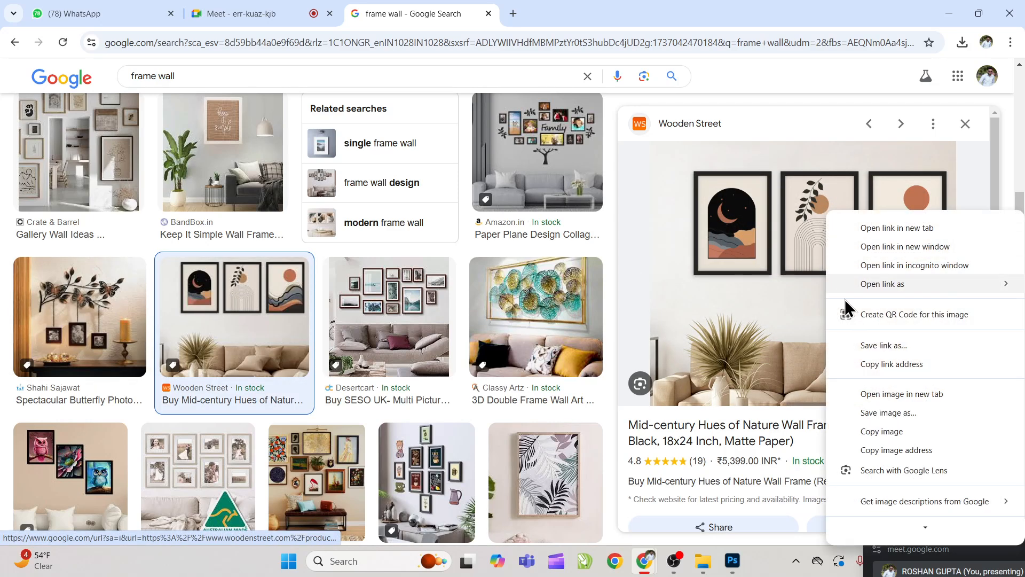
pyautogui.click(892, 430)
# Step: Create a new clipboard-sized document, paste the frame-wall photo, and delete the Background layer
pyautogui.hotkey('alt', 'Tab')
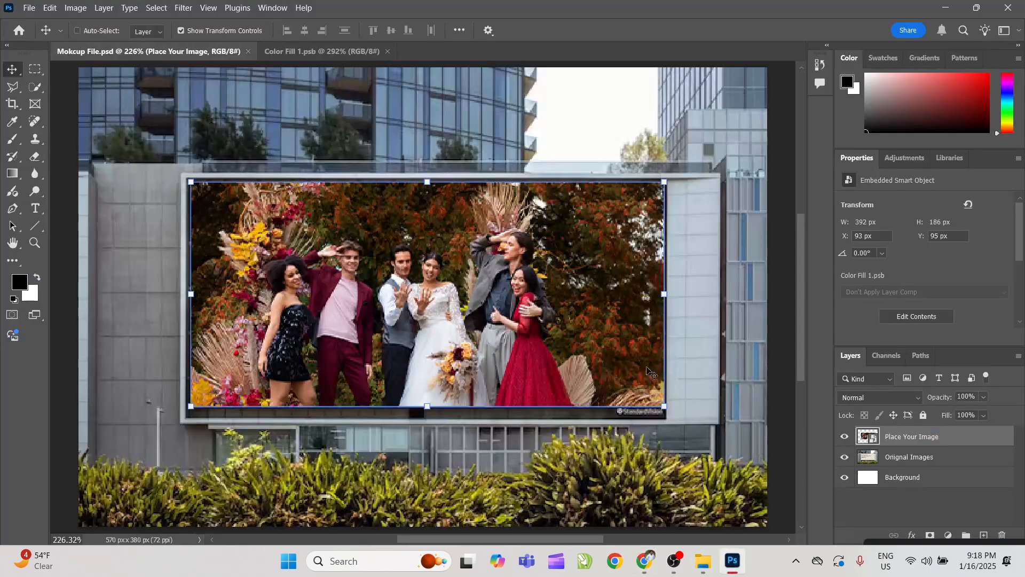
pyautogui.hotkey('ctrl', 'n')
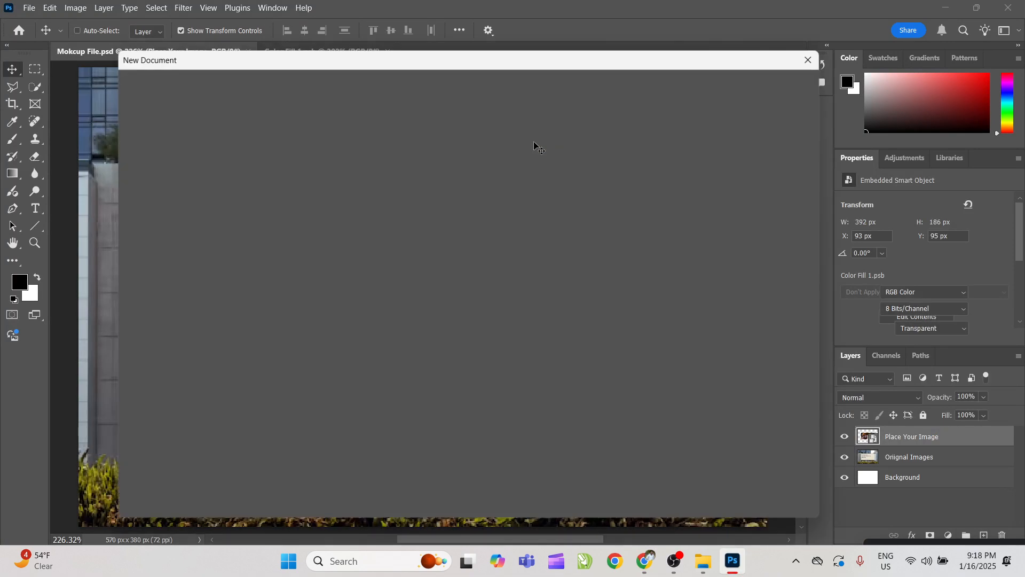
pyautogui.click(734, 495)
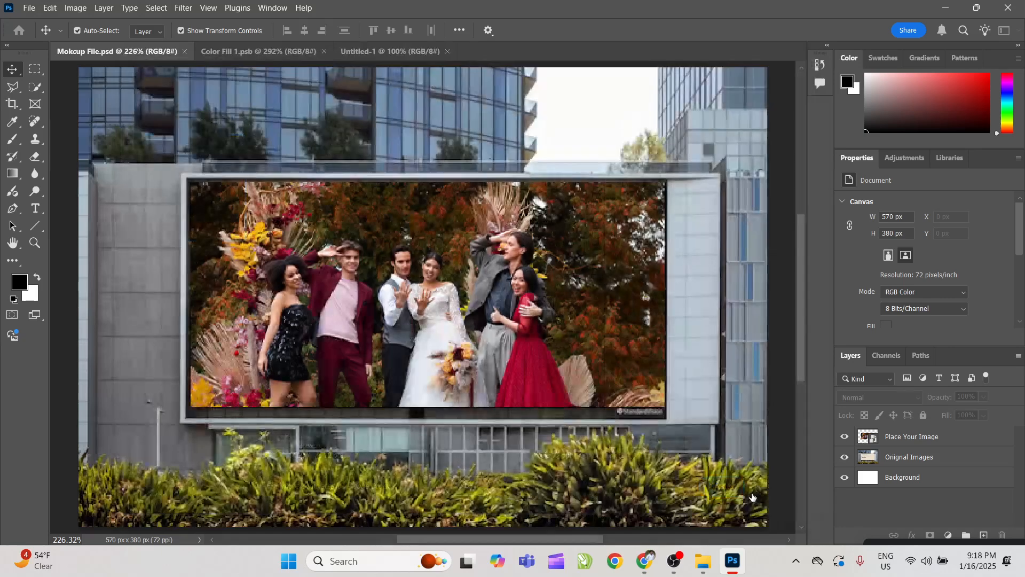
pyautogui.hotkey('ctrl', 'v')
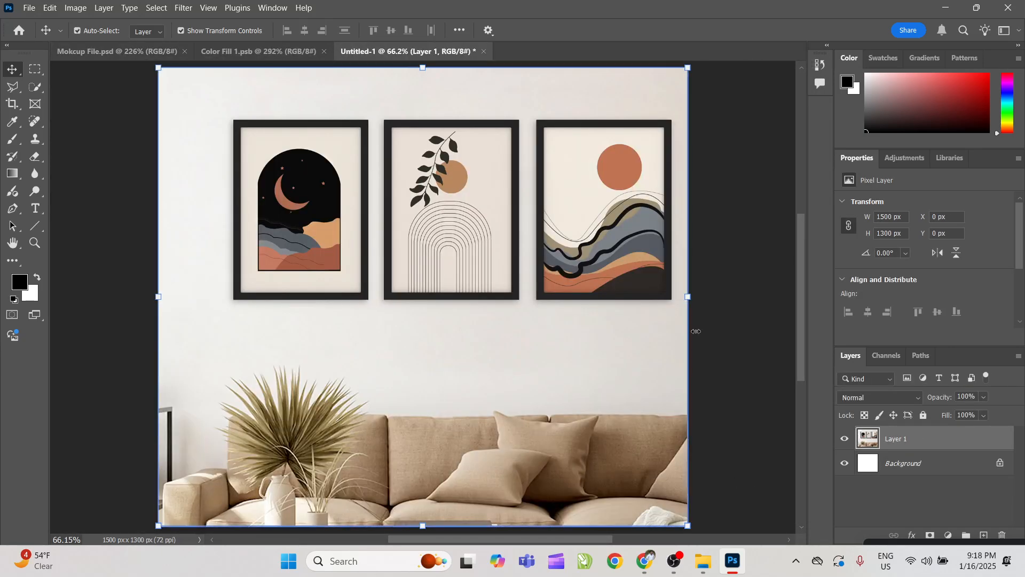
pyautogui.click(980, 469)
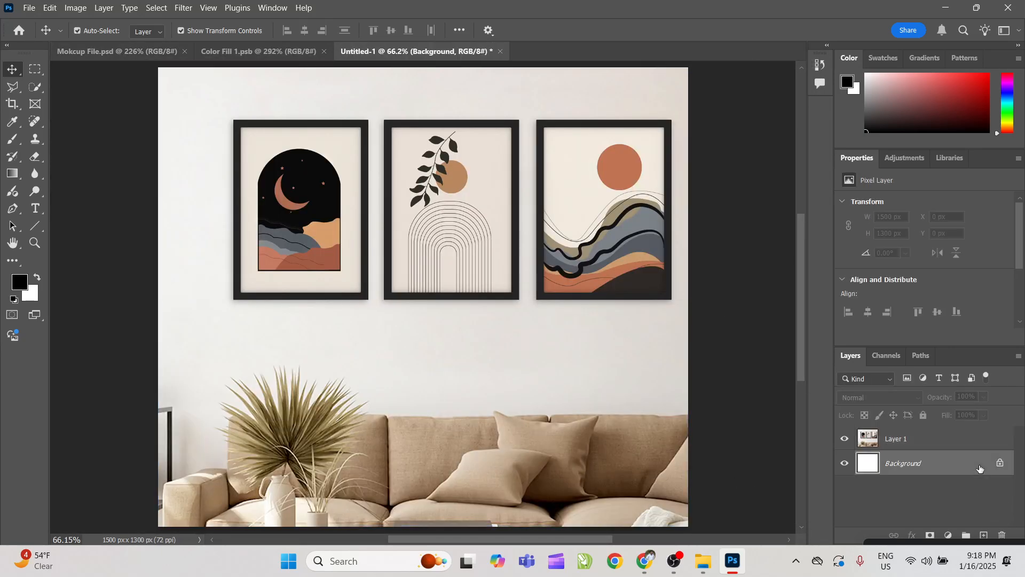
pyautogui.press('Delete')
pyautogui.click(755, 351)
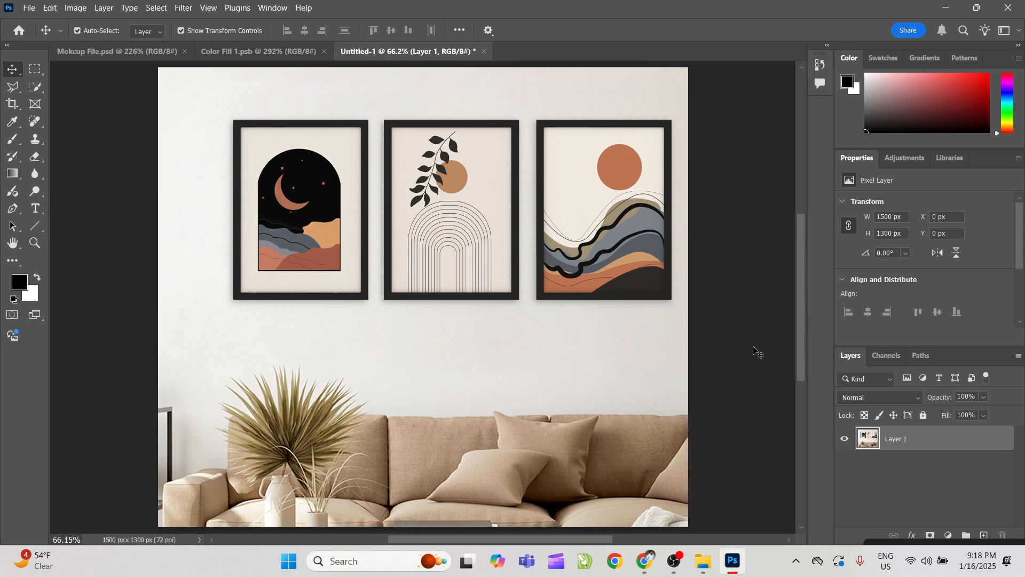
# Step: Zoom in and marquee-select the interiors of the left, middle and right frames
pyautogui.press('z')
pyautogui.moveTo(484, 117); pyautogui.dragTo(494, 147)
pyautogui.press('v')
pyautogui.click(34, 72)
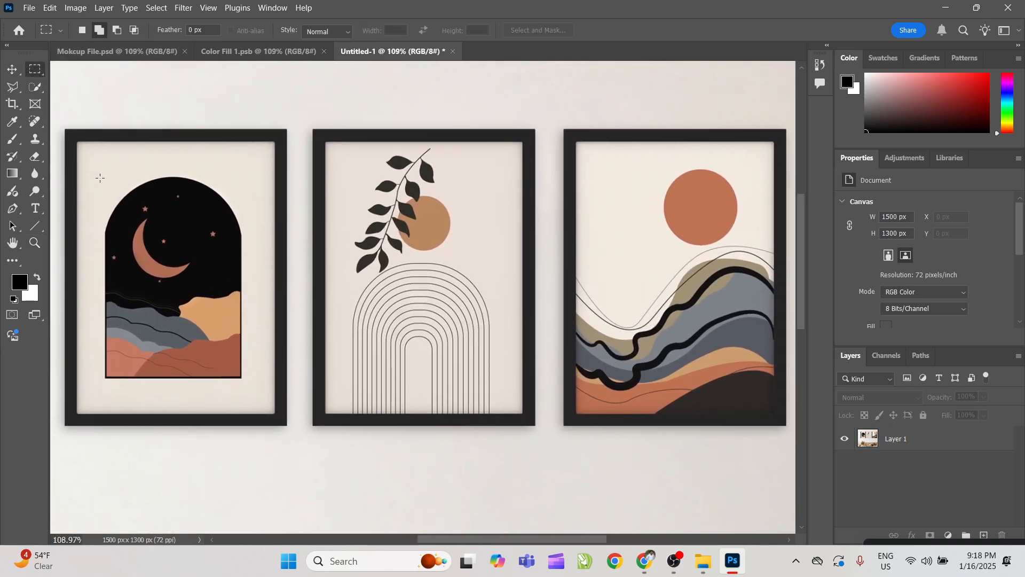
pyautogui.moveTo(215, 318); pyautogui.dragTo(278, 414)
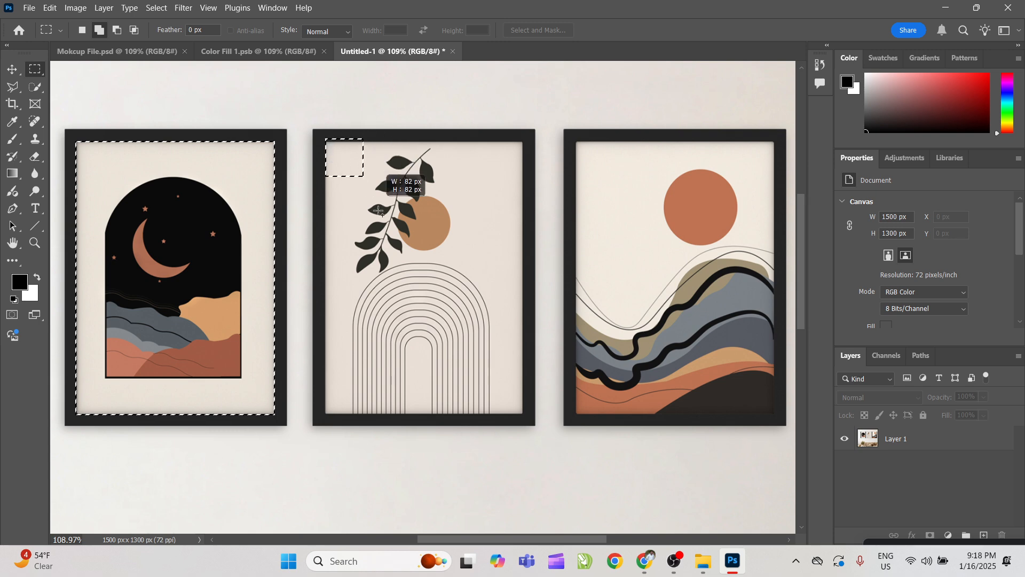
pyautogui.moveTo(379, 211); pyautogui.dragTo(525, 416)
pyautogui.hscroll(5, 356, 190)
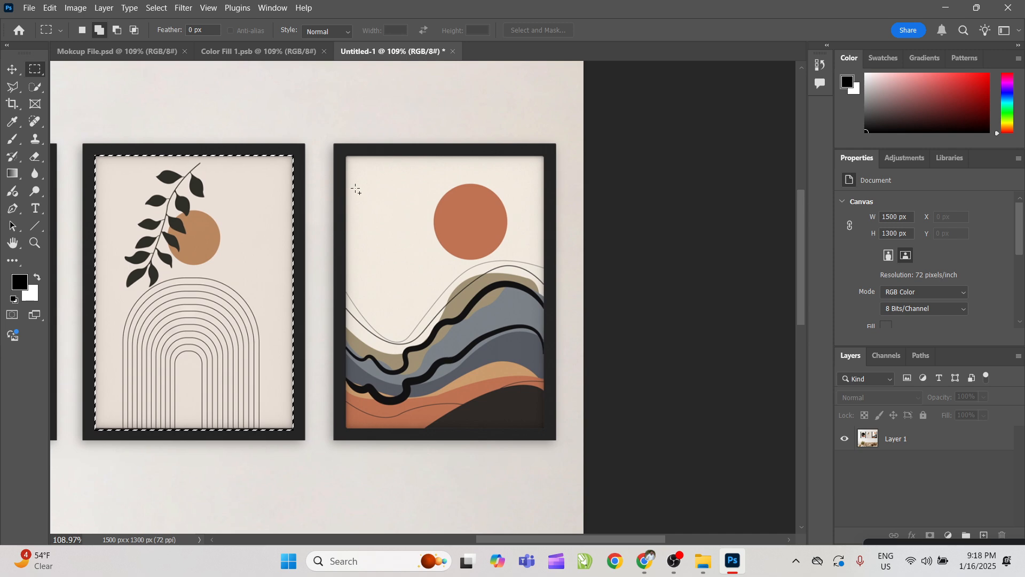
pyautogui.moveTo(416, 265); pyautogui.dragTo(409, 251)
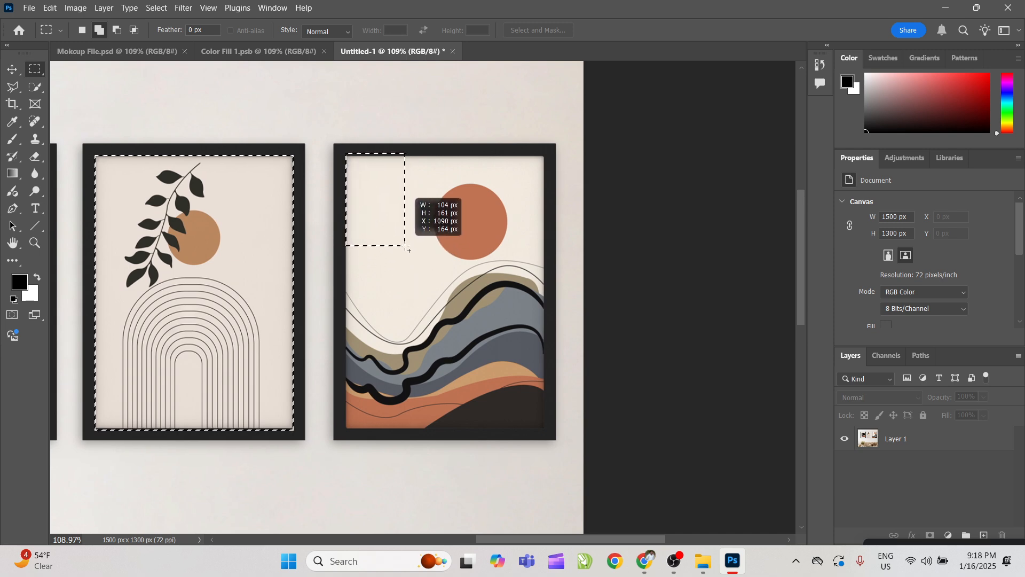
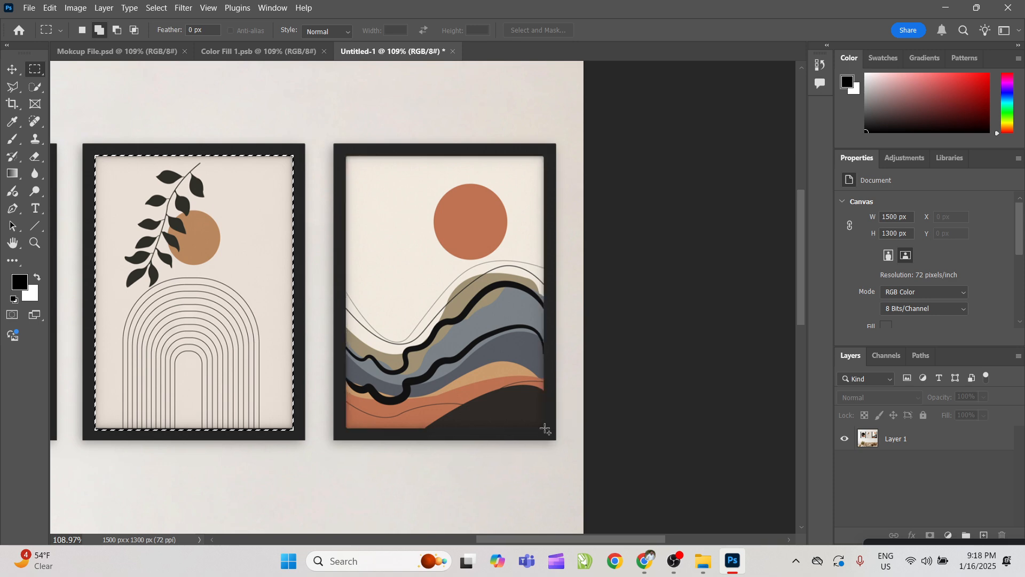
# Step: Add the right frame to the selection and fill all three frames with a dark red Solid Color layer
pyautogui.moveTo(545, 429); pyautogui.dragTo(546, 430)
pyautogui.hotkey('ctrl', '0')
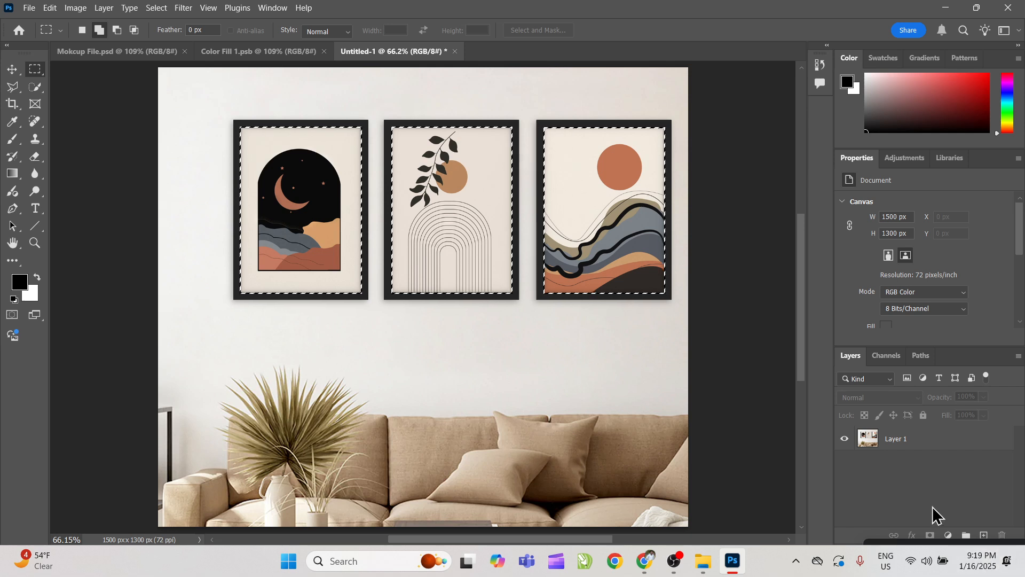
pyautogui.click(949, 535)
pyautogui.click(945, 298)
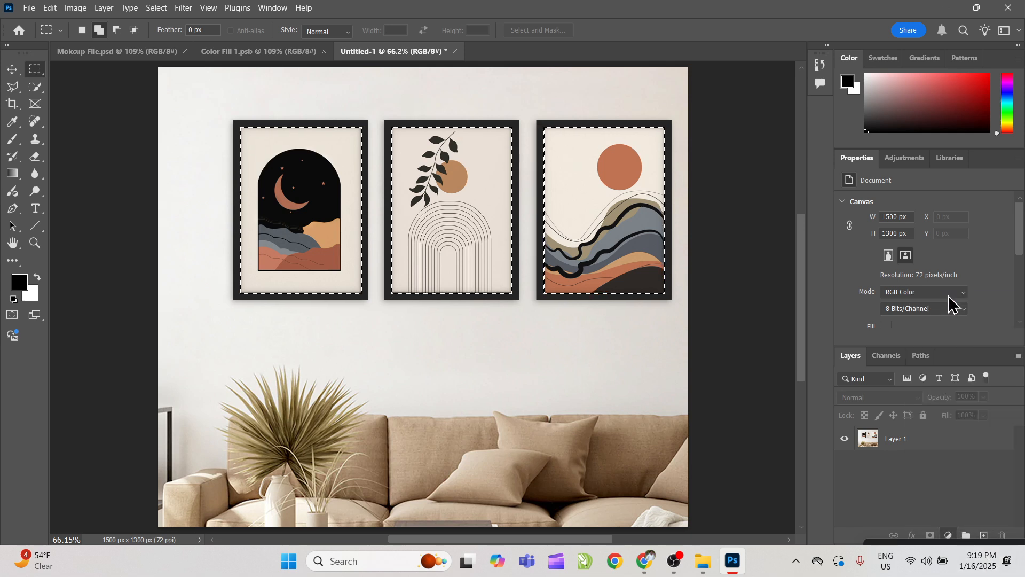
pyautogui.moveTo(774, 169); pyautogui.dragTo(794, 227)
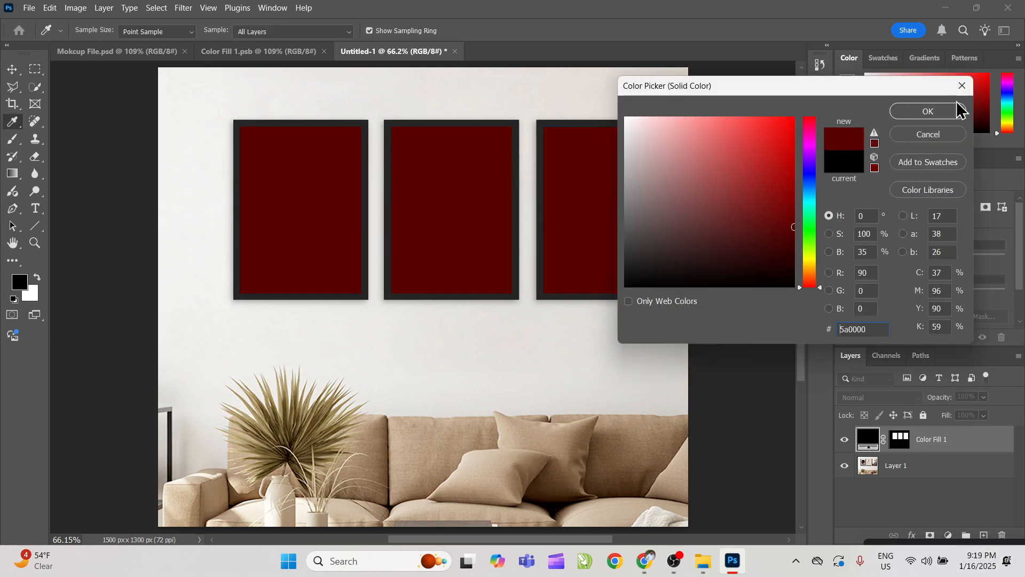
pyautogui.click(928, 112)
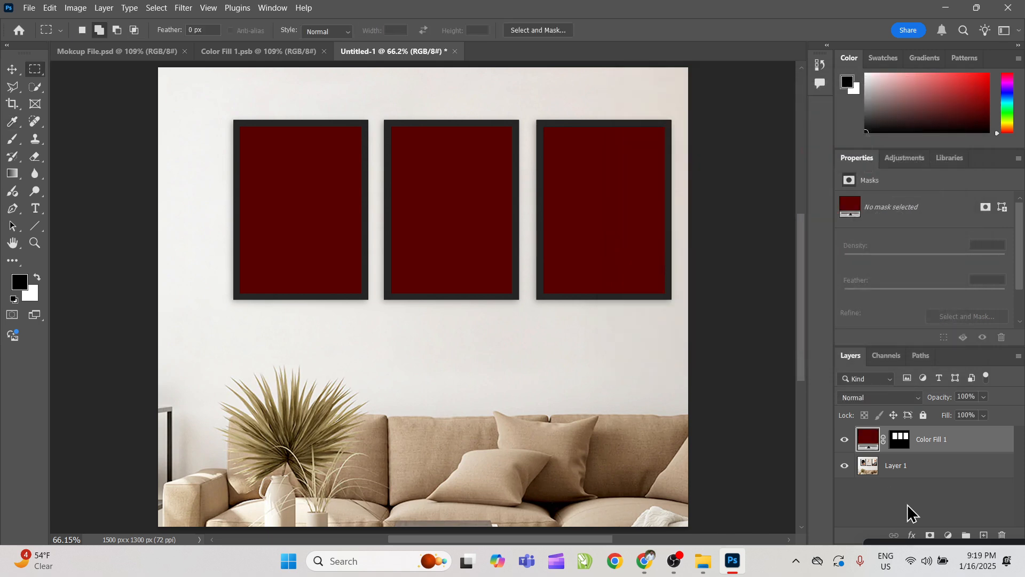
# Step: Convert Color Fill 1 to a smart object and open its contents
pyautogui.rightClick(936, 442)
pyautogui.click(947, 355)
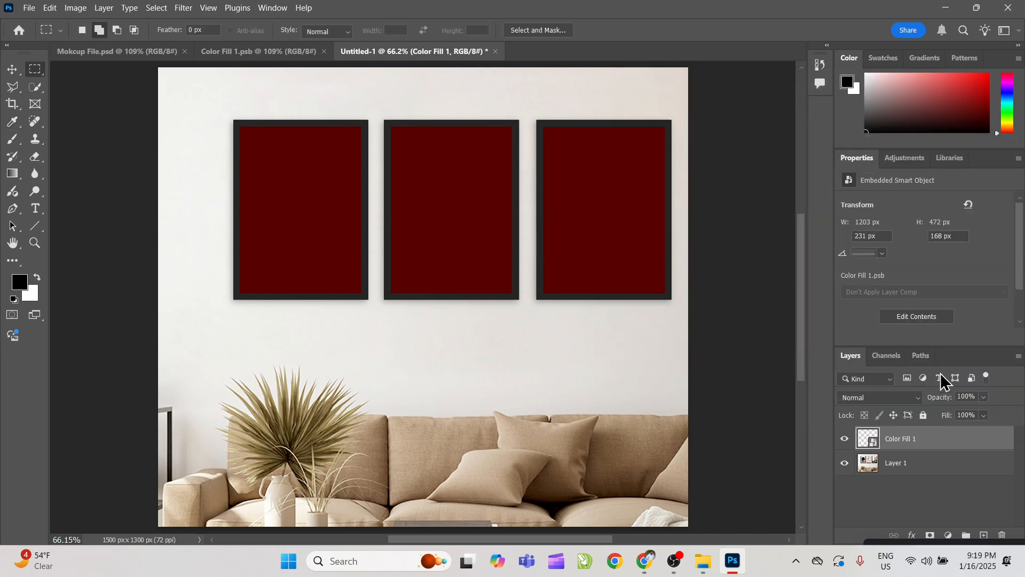
pyautogui.doubleClick(869, 445)
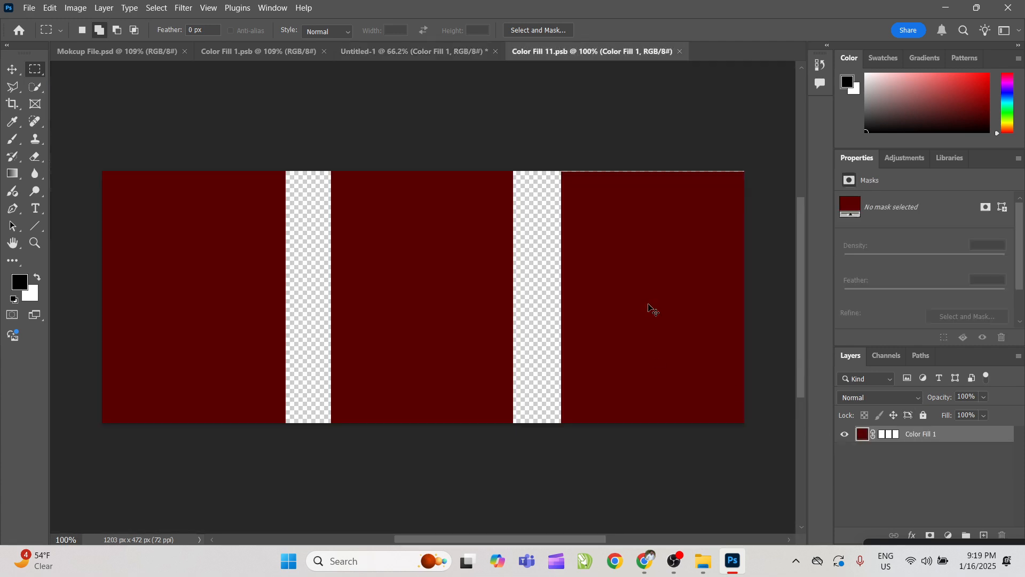
# Step: Fit the smart object in view, then search Google Images for 'indian cricketer'
pyautogui.hotkey('ctrl', '0')
pyautogui.press('v')
pyautogui.hotkey('alt', 'Tab')
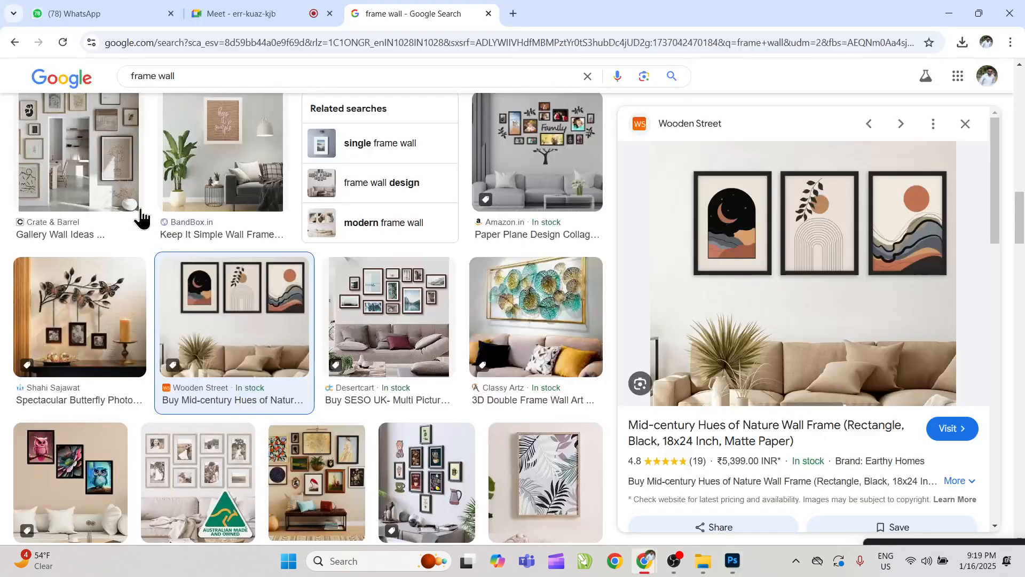
pyautogui.hotkey('alt', 'Tab')
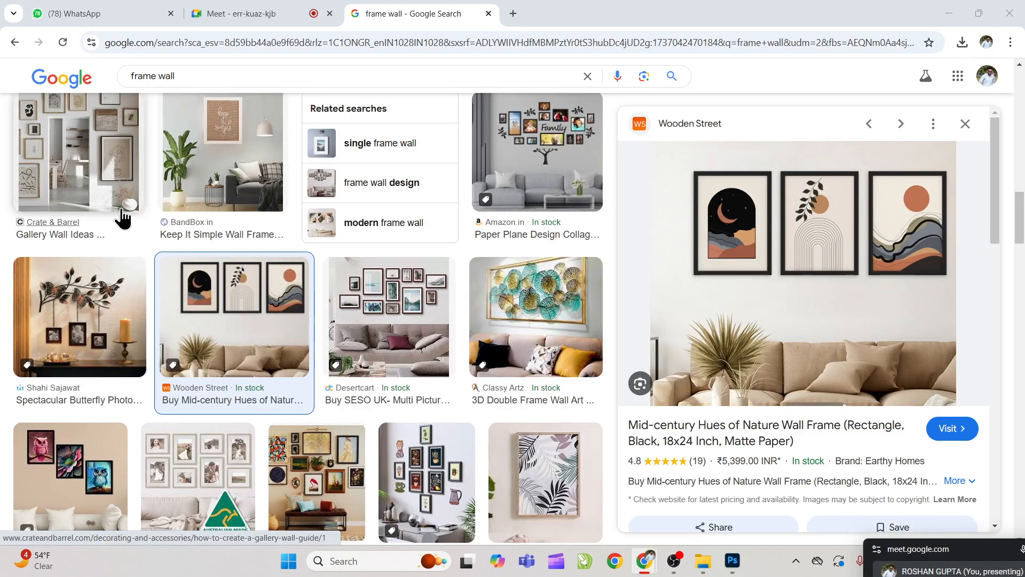
pyautogui.tripleClick(183, 78)
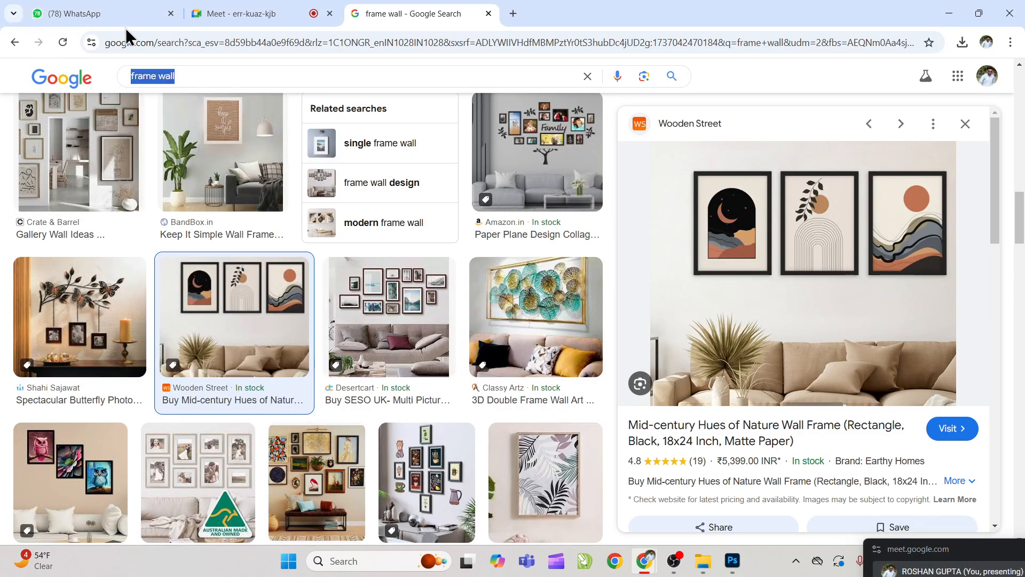
pyautogui.write('indian po')
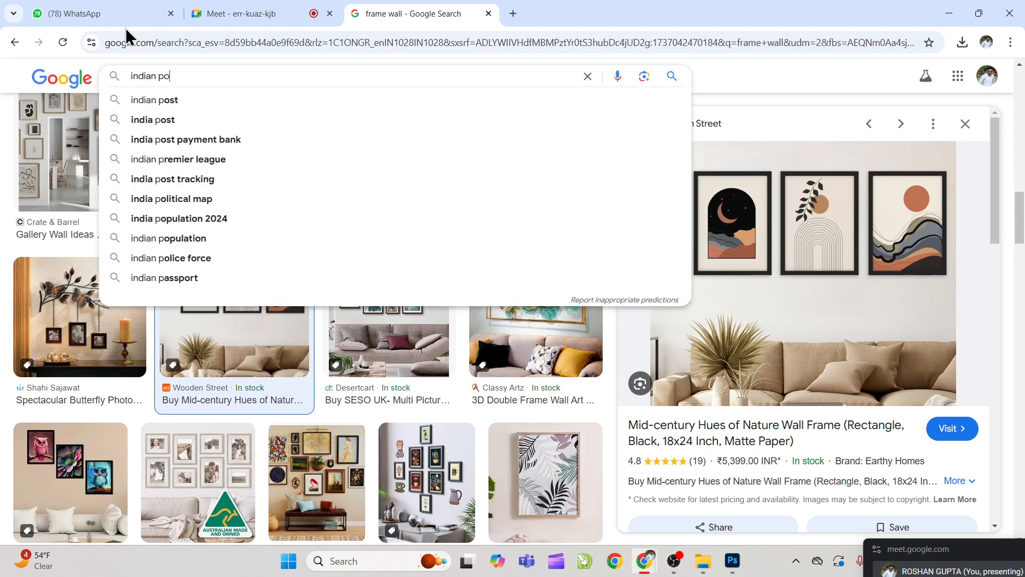
pyautogui.write('litic')
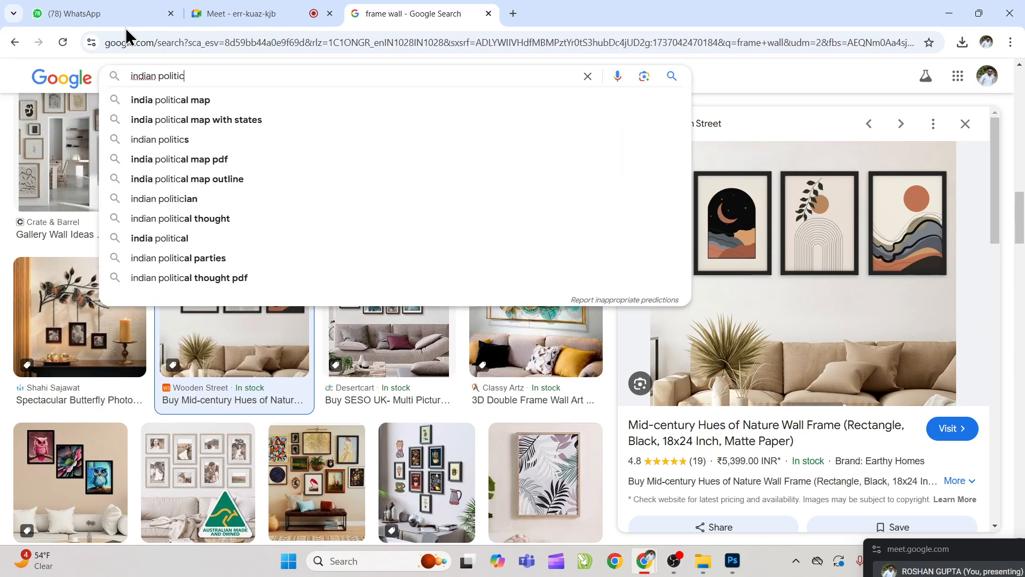
pyautogui.hotkey('ctrl', 'a')
pyautogui.press('BackSpace')
pyautogui.write('indian cri')
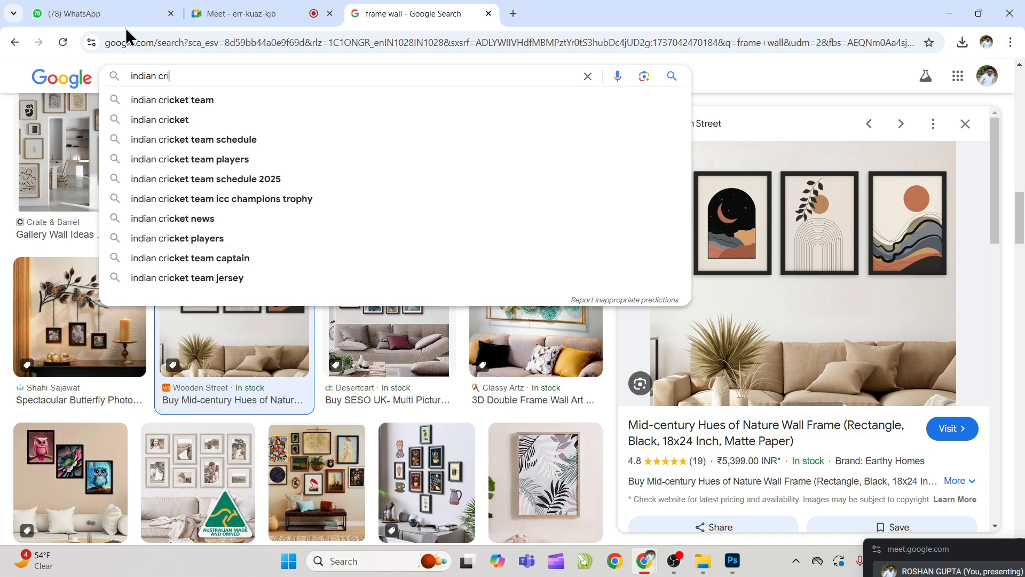
pyautogui.write('ckerter')
pyautogui.press('Return')
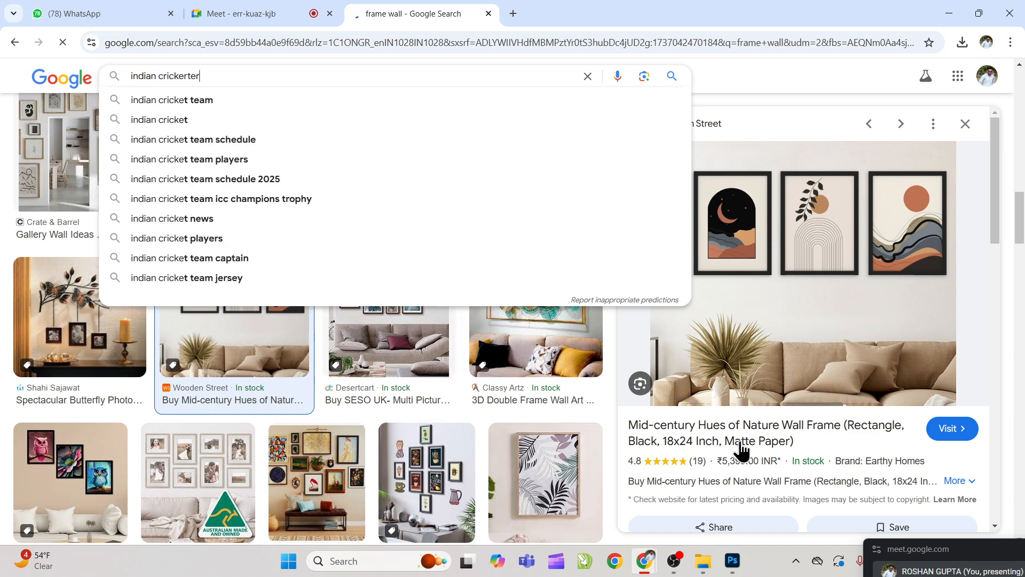
# Step: Copy the Hindustan Times batting photo to the clipboard and return to Photoshop
pyautogui.moveTo(918, 556); pyautogui.dragTo(823, 220)
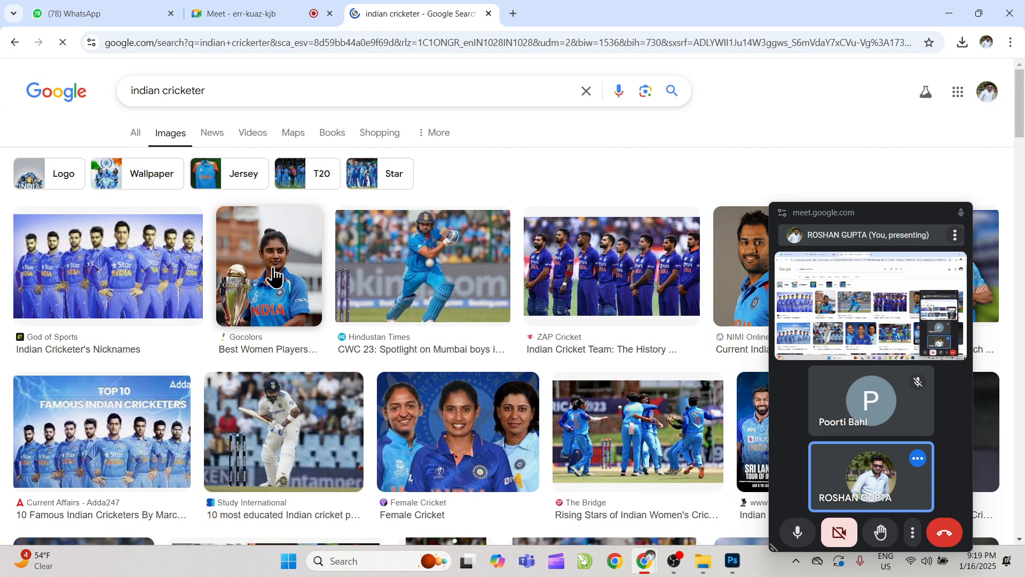
pyautogui.click(463, 249)
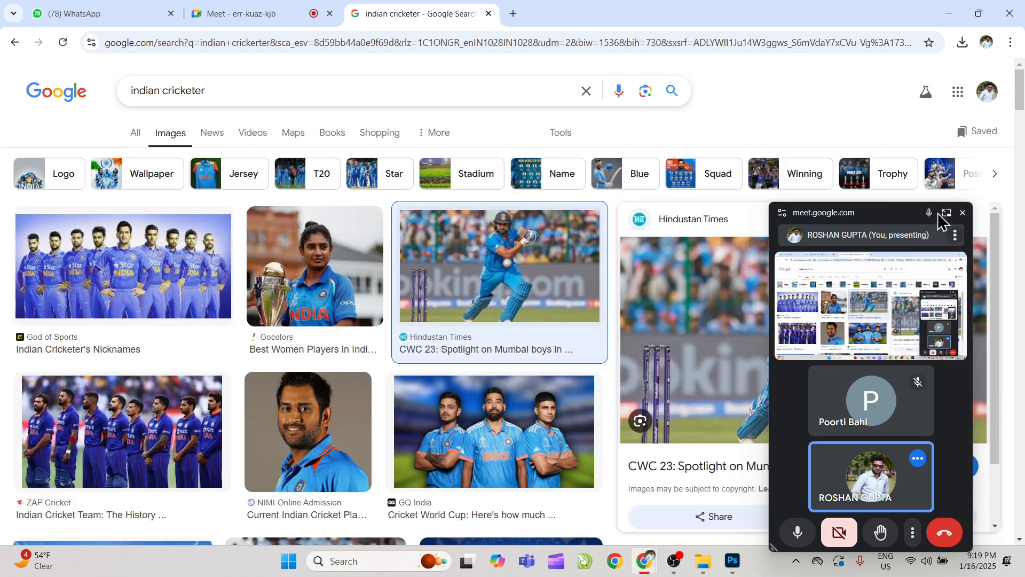
pyautogui.click(945, 215)
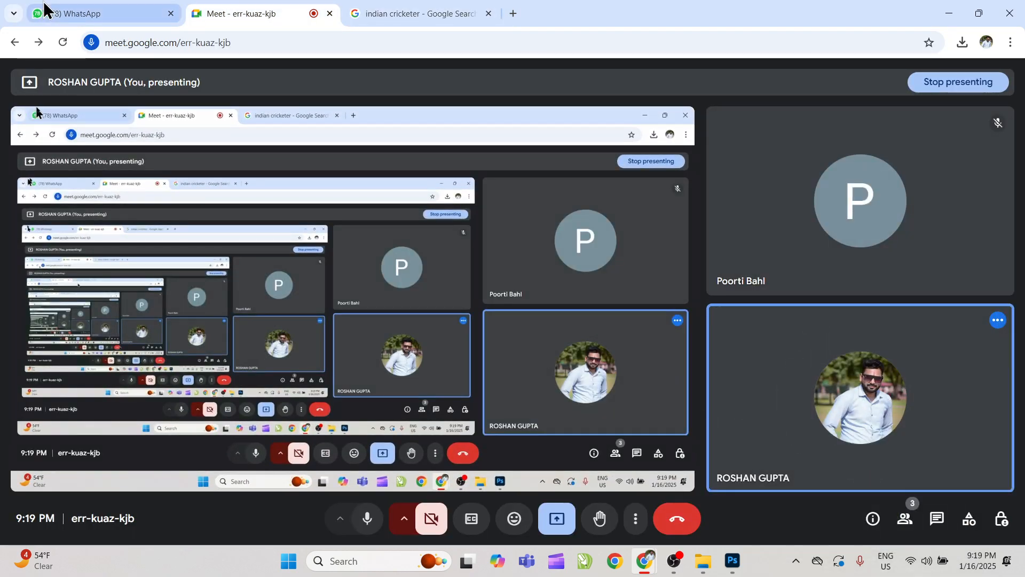
pyautogui.click(414, 10)
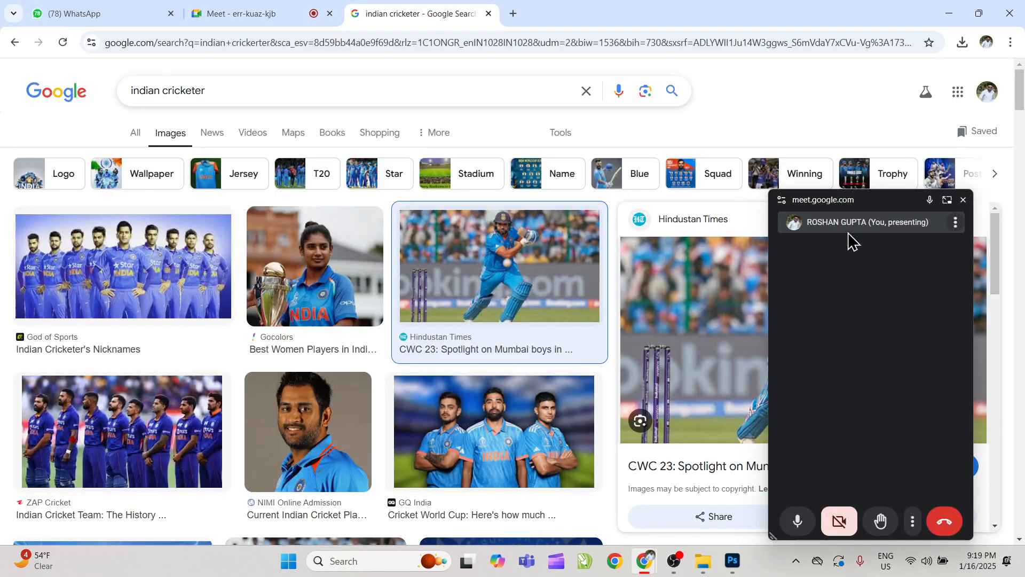
pyautogui.moveTo(903, 230); pyautogui.dragTo(956, 545)
pyautogui.rightClick(812, 337)
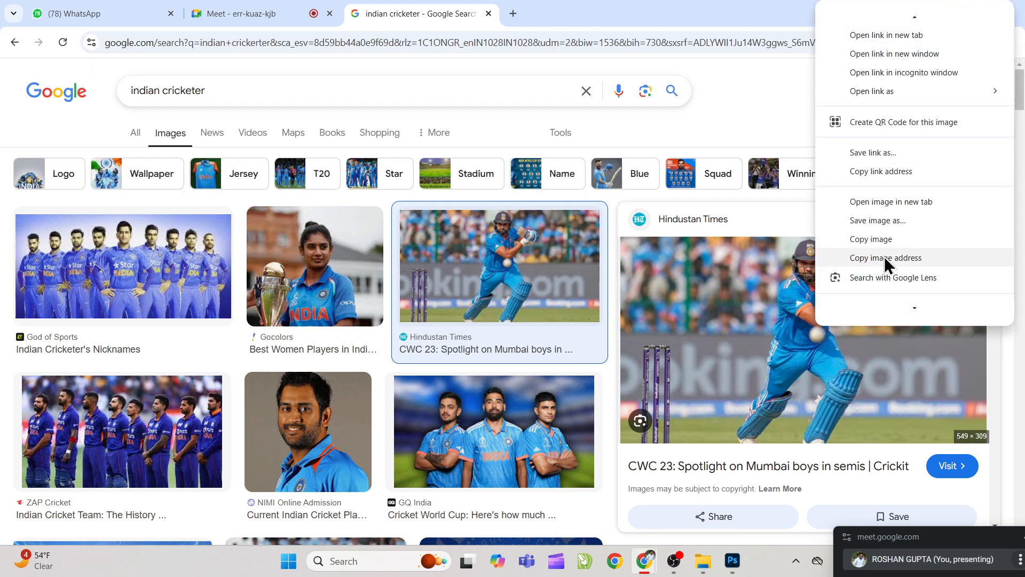
pyautogui.click(883, 242)
pyautogui.click(733, 561)
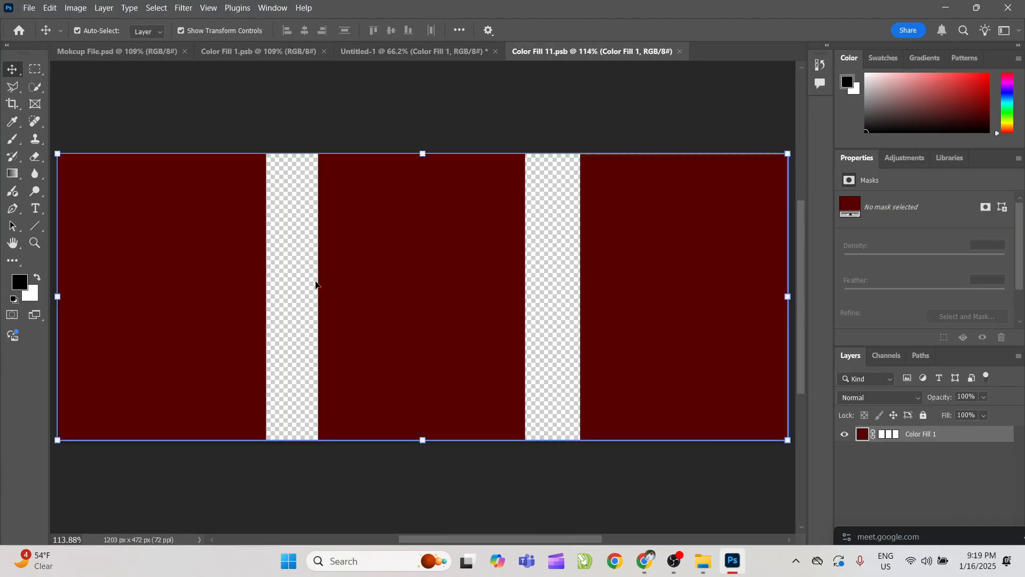
# Step: Paste the batting photo, clip it to the red panels, and enlarge it slightly left
pyautogui.hotkey('ctrl', 'v')
pyautogui.hotkey('ctrl', 'alt', 'g')
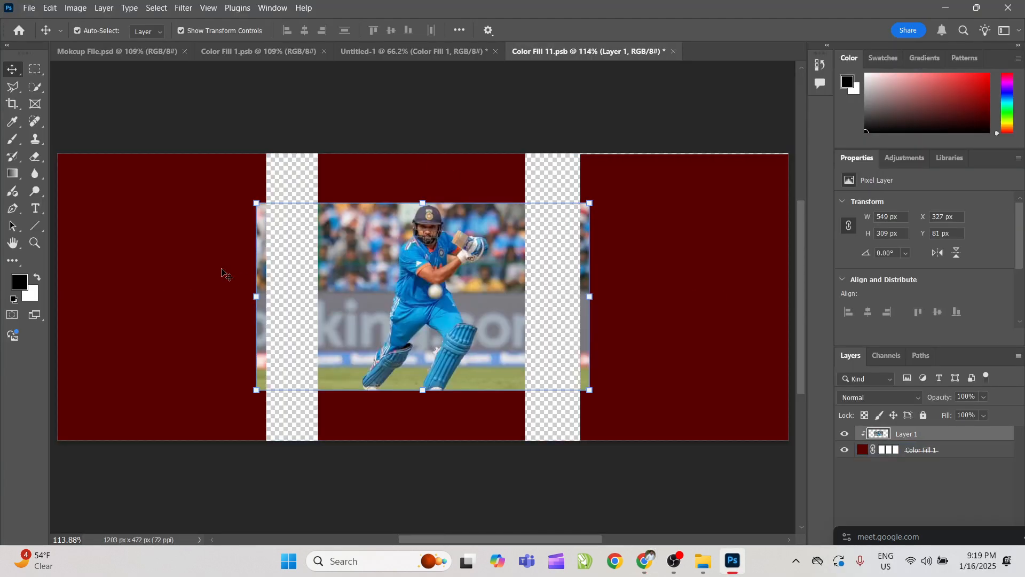
pyautogui.moveTo(422, 203); pyautogui.dragTo(419, 152)
pyautogui.moveTo(447, 234); pyautogui.dragTo(426, 234)
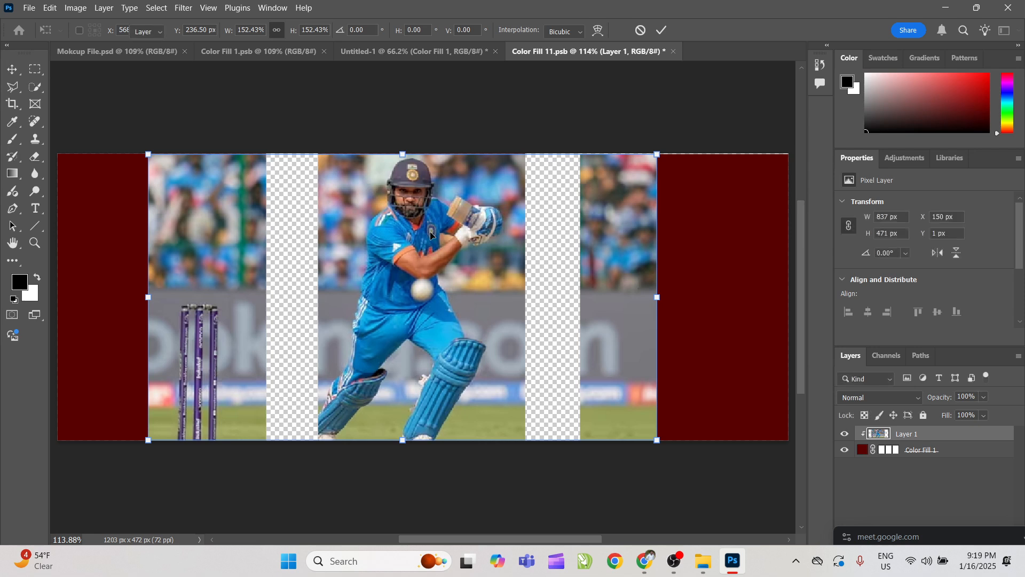
pyautogui.press('Return')
# Step: Delete the batting photo's parts over the right and left panels, leaving it in the middle
pyautogui.press('m')
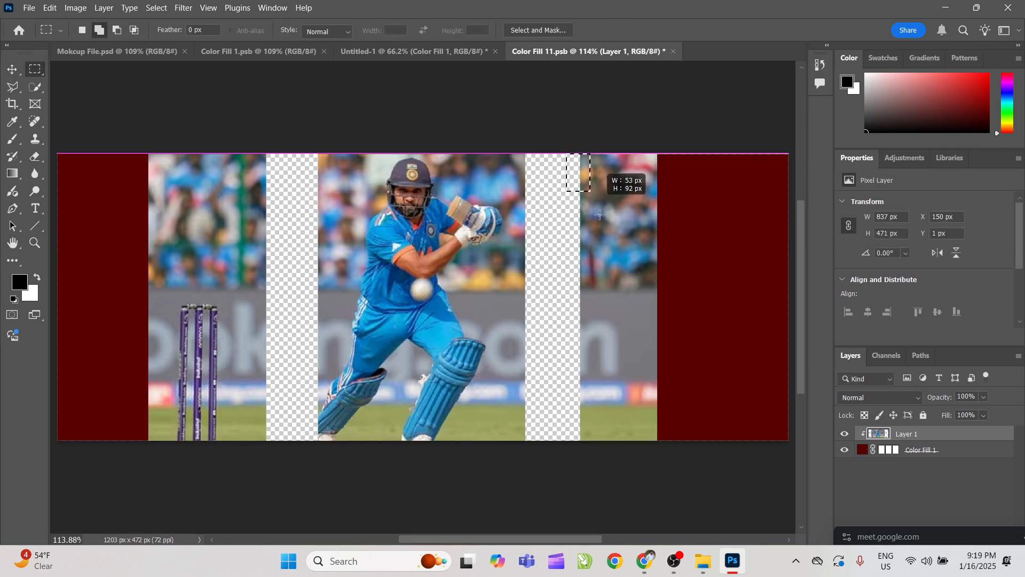
pyautogui.moveTo(600, 215); pyautogui.dragTo(691, 487)
pyautogui.press('Delete')
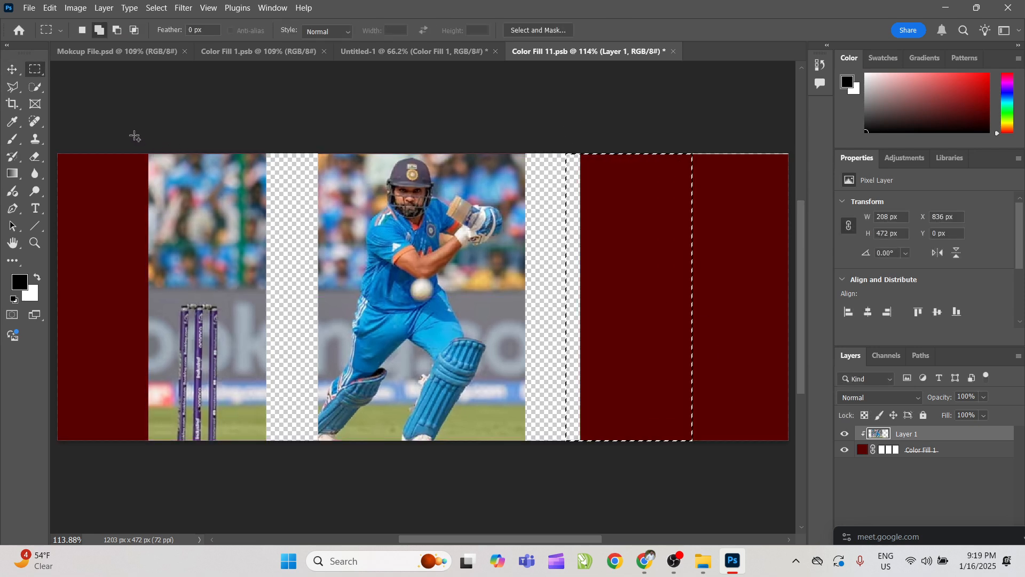
pyautogui.moveTo(135, 137); pyautogui.dragTo(293, 489)
pyautogui.press('Delete')
pyautogui.hotkey('ctrl', 'd')
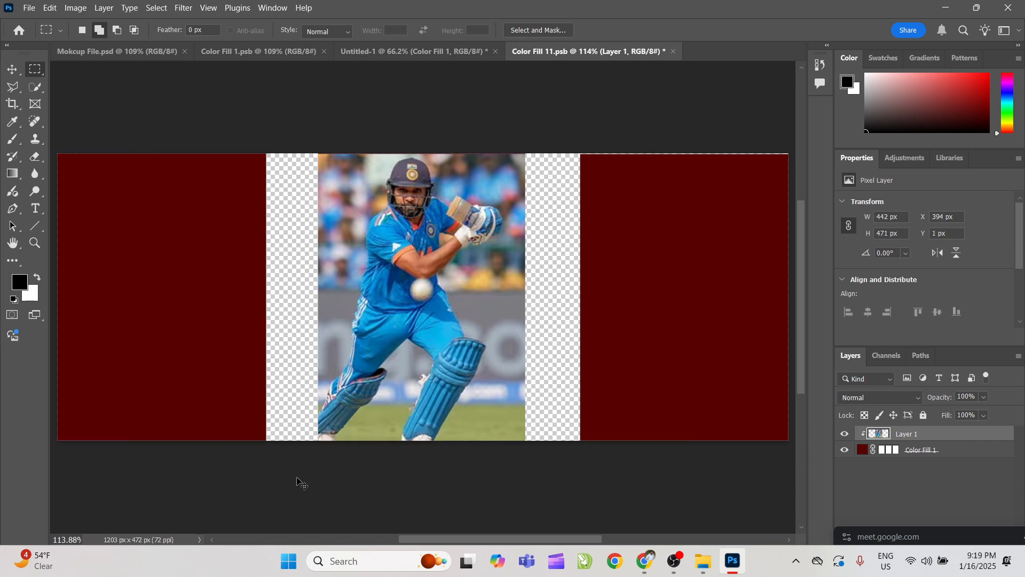
pyautogui.press('v')
pyautogui.click(249, 329)
# Step: Copy the smiling cricketer portrait from the image results
pyautogui.hotkey('alt', 'Tab')
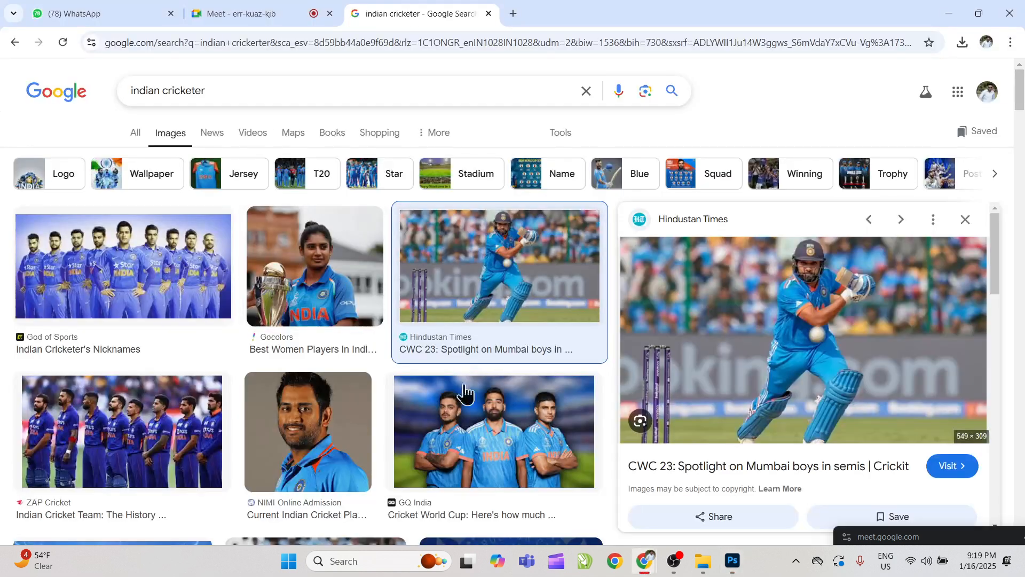
pyautogui.click(348, 432)
pyautogui.rightClick(820, 263)
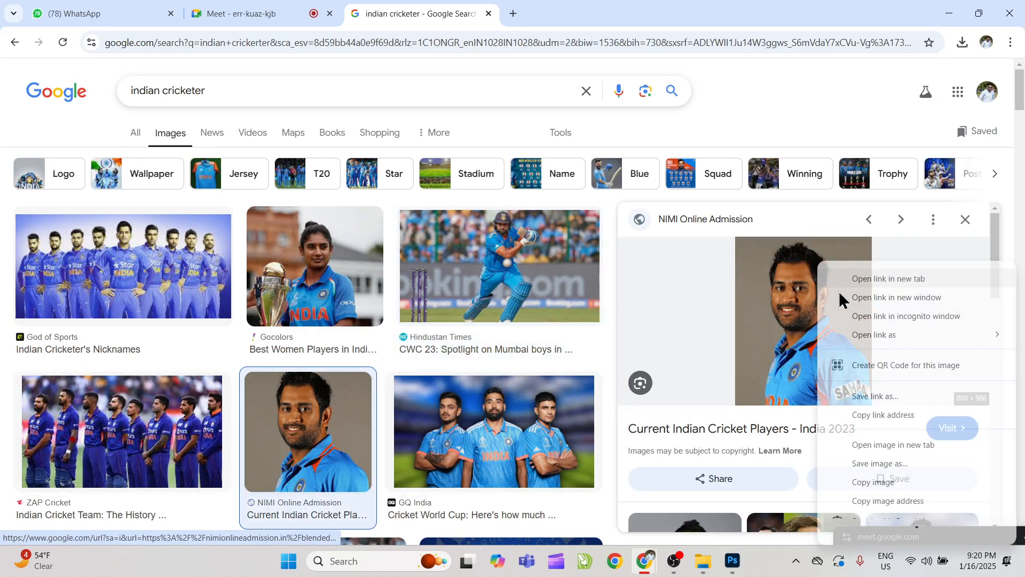
pyautogui.click(884, 481)
pyautogui.hotkey('alt', 'Tab')
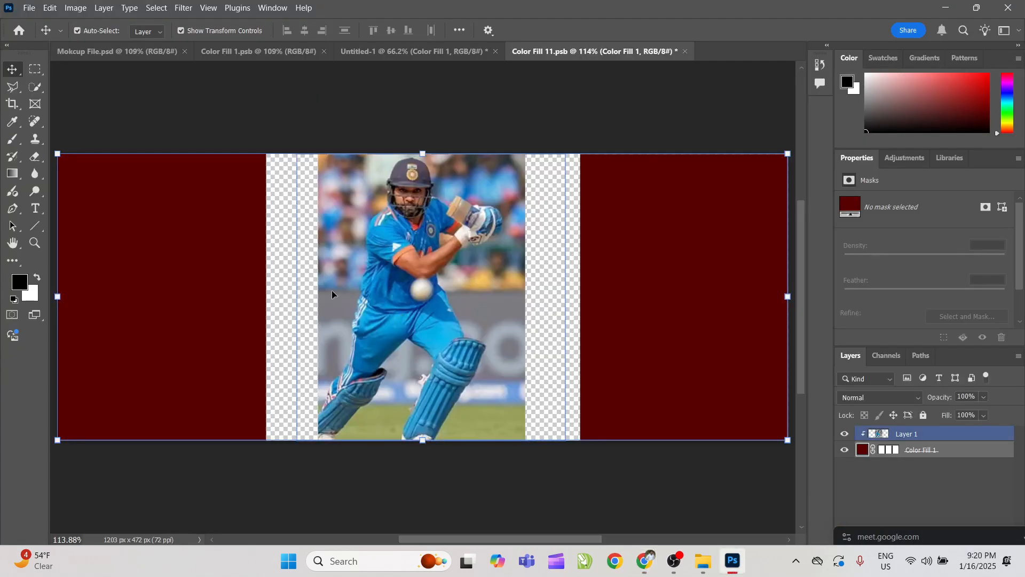
# Step: Paste the portrait, enlarge it to fill the left panel, and clip it to the red fill
pyautogui.hotkey('ctrl', 'v')
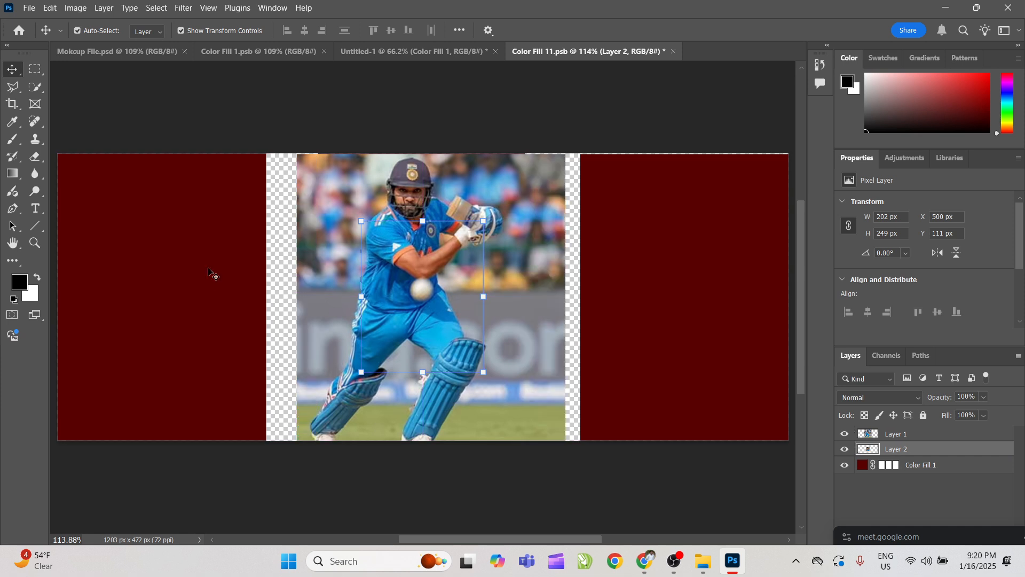
pyautogui.hotkey('ctrl', 'alt', 'g')
pyautogui.moveTo(428, 219); pyautogui.dragTo(166, 94)
pyautogui.press('Return')
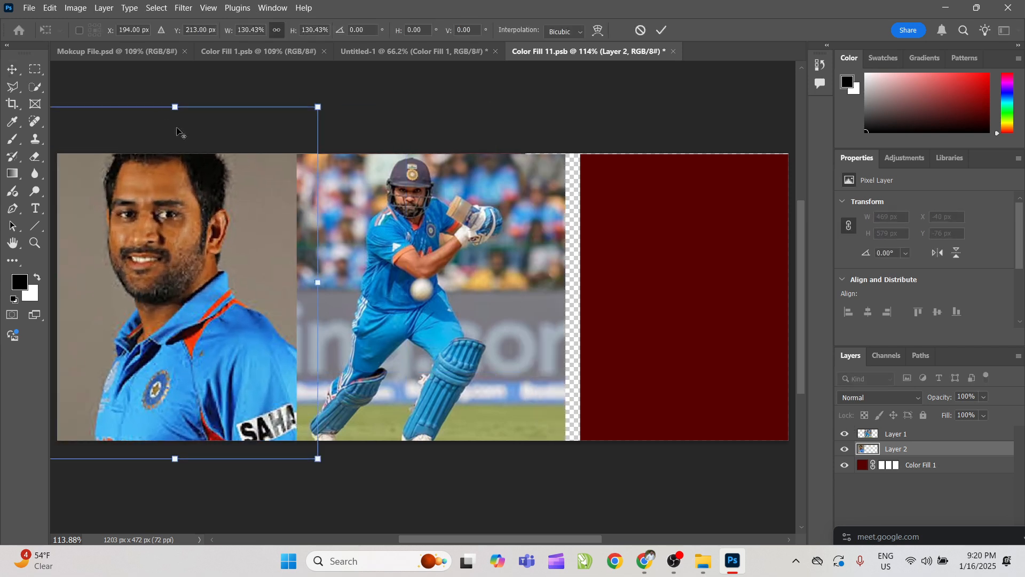
pyautogui.moveTo(191, 196); pyautogui.dragTo(175, 241)
pyautogui.press('Return')
pyautogui.hotkey('ctrl', 'alt', 'g')
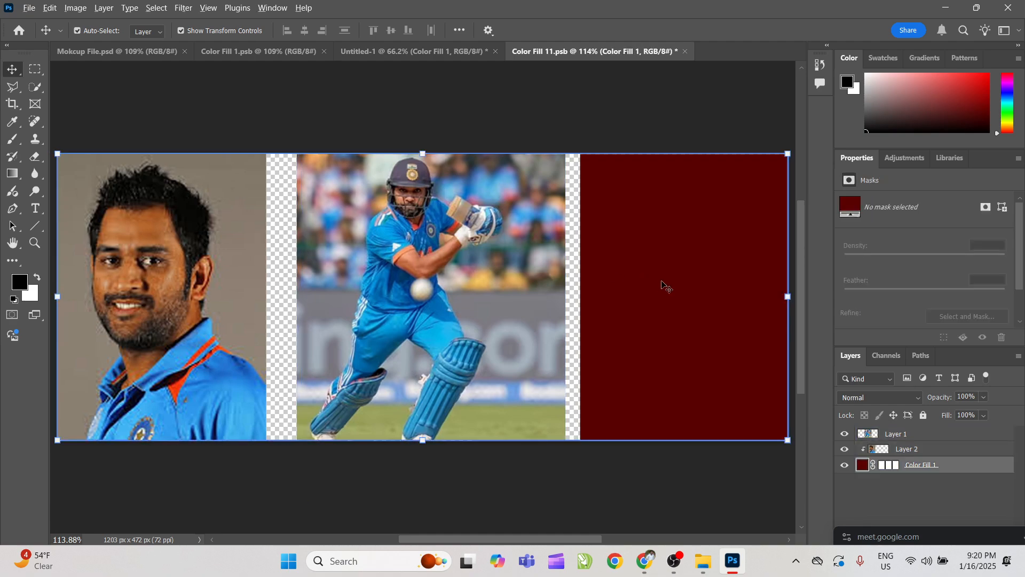
pyautogui.hotkey('alt', 'Tab')
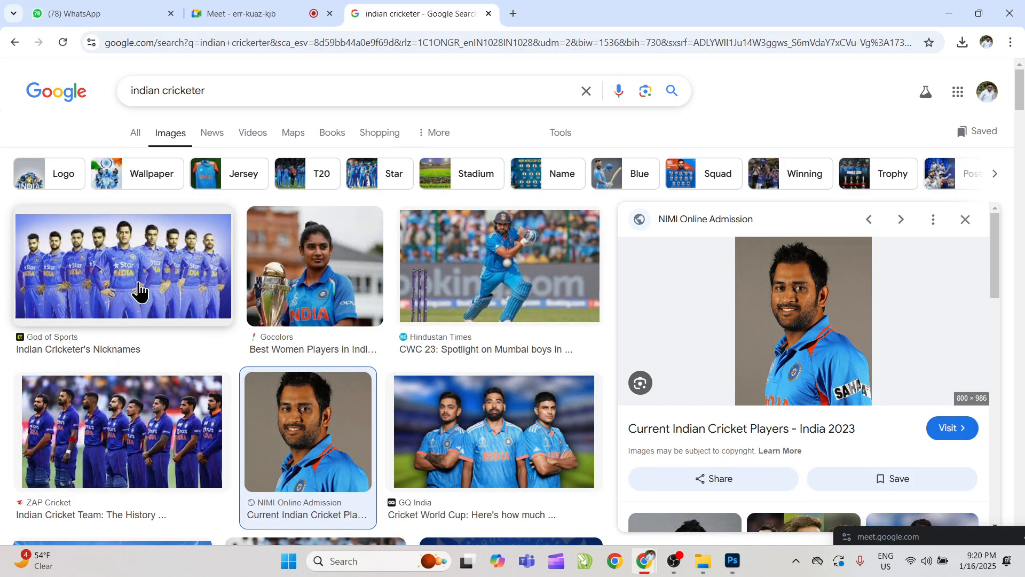
# Step: Copy the bowling cricketer photo from the image results
pyautogui.press('Escape')
pyautogui.scroll(-6, 1021, 151)
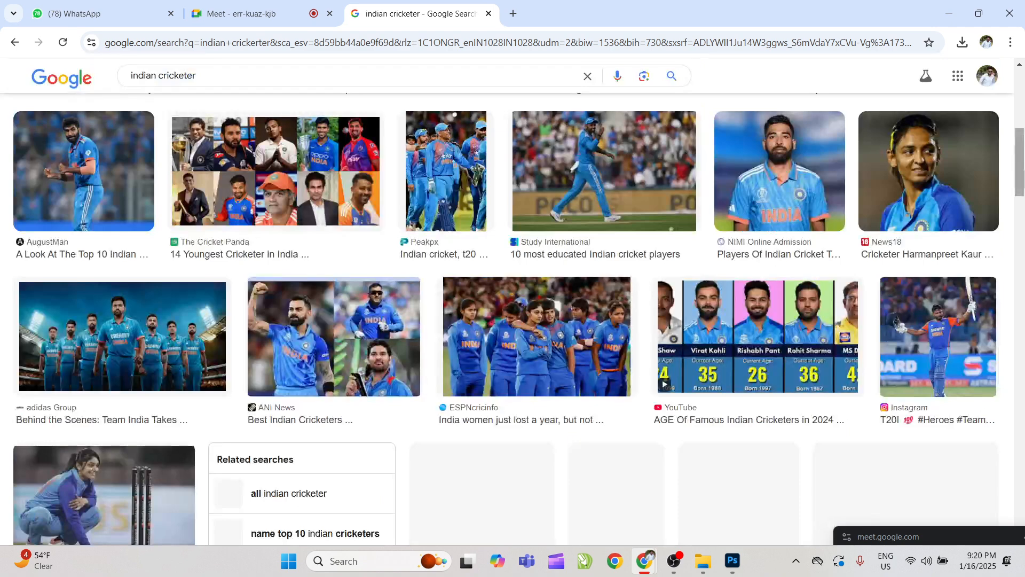
pyautogui.click(789, 207)
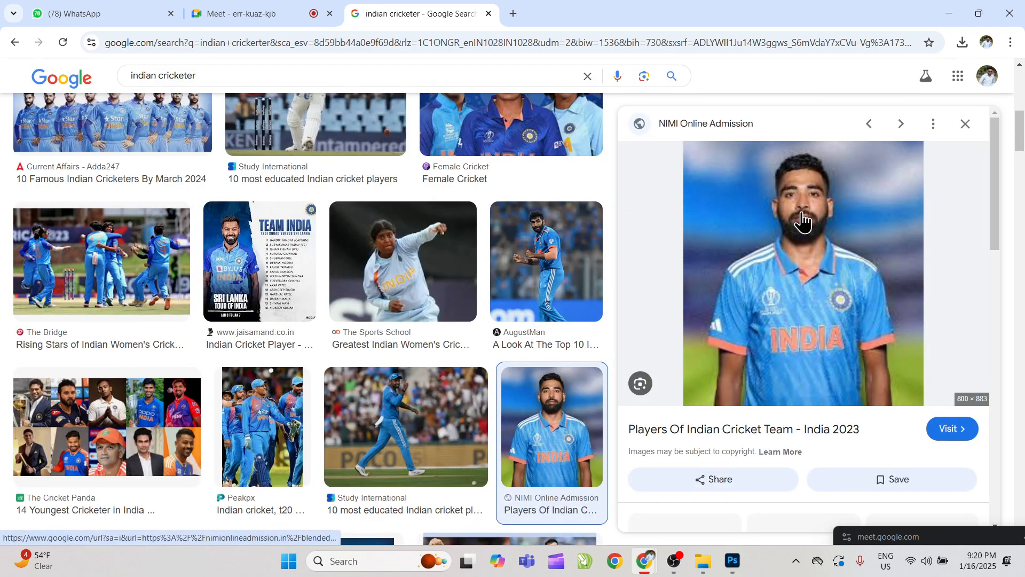
pyautogui.rightClick(802, 216)
pyautogui.click(512, 261)
pyautogui.click(511, 262)
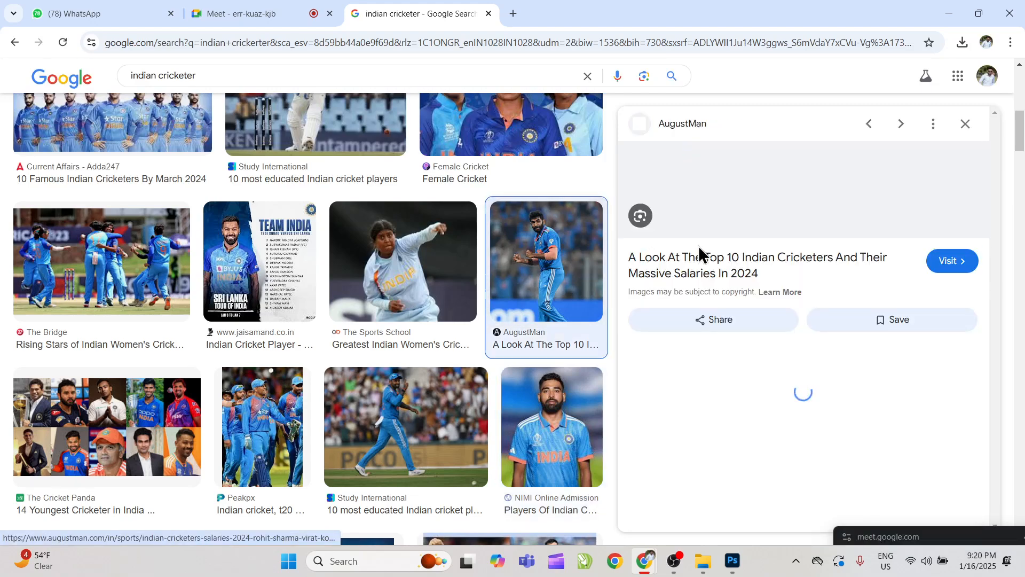
pyautogui.rightClick(767, 194)
pyautogui.rightClick(716, 157)
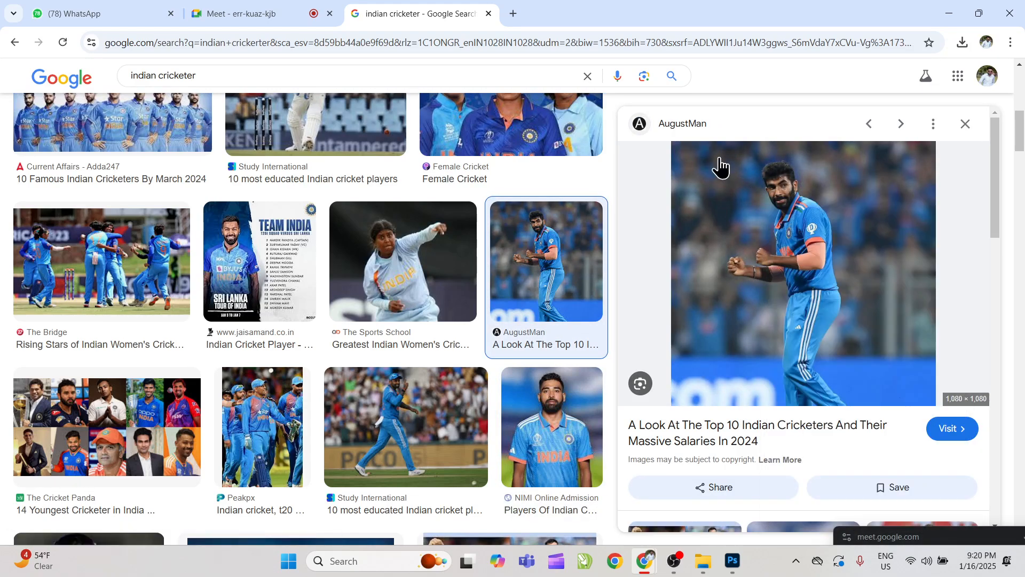
pyautogui.rightClick(691, 179)
pyautogui.click(764, 398)
pyautogui.hotkey('alt', 'Tab')
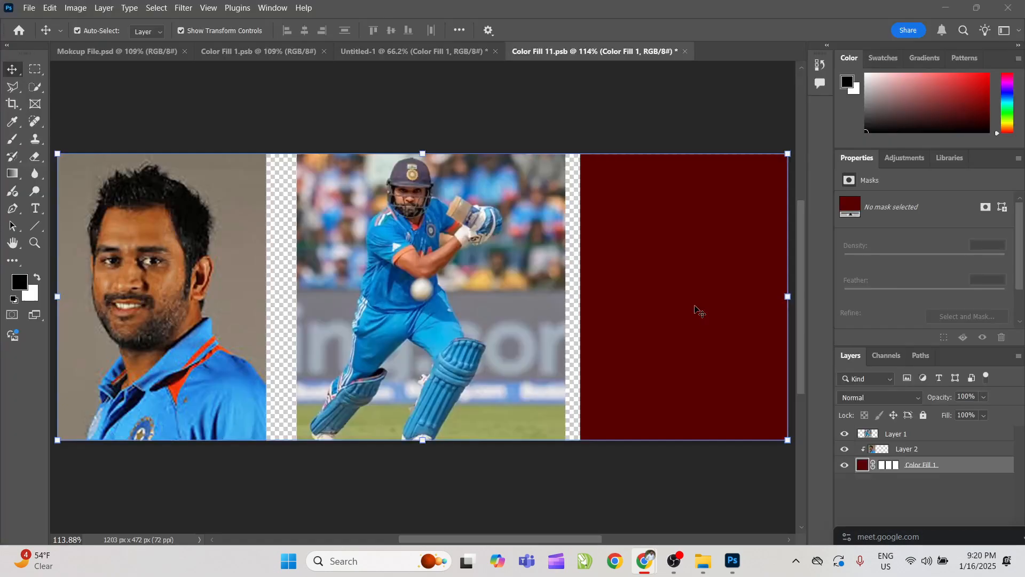
# Step: Paste the bowler photo, scale it to 44%, place it in the third panel, and clip it
pyautogui.hotkey('ctrl', 'v')
pyautogui.hotkey('ctrl', 'alt', 'g')
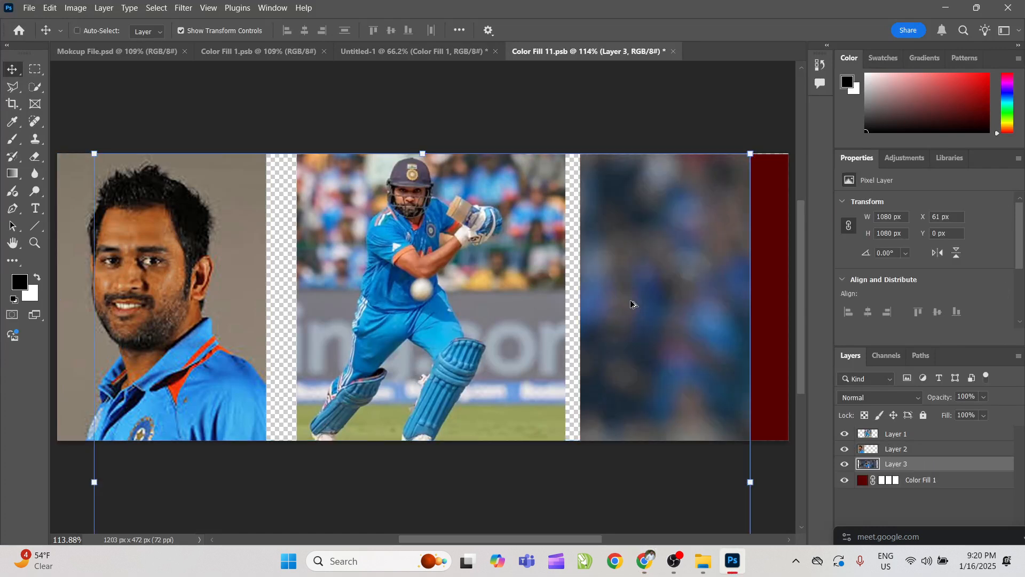
pyautogui.moveTo(653, 332); pyautogui.dragTo(708, 341)
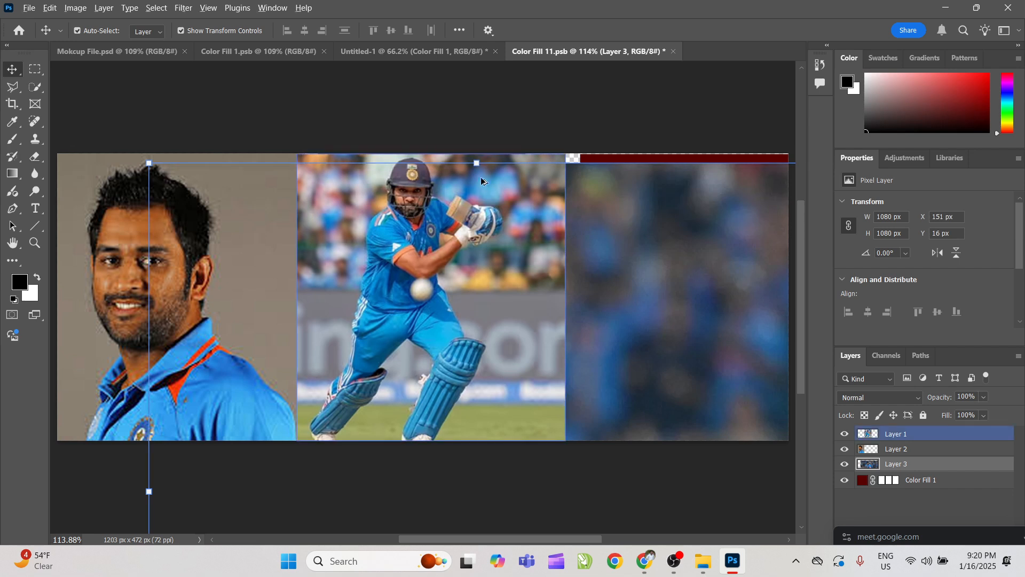
pyautogui.moveTo(479, 165); pyautogui.dragTo(739, 145)
pyautogui.press('space')
pyautogui.moveTo(665, 224); pyautogui.dragTo(579, 264)
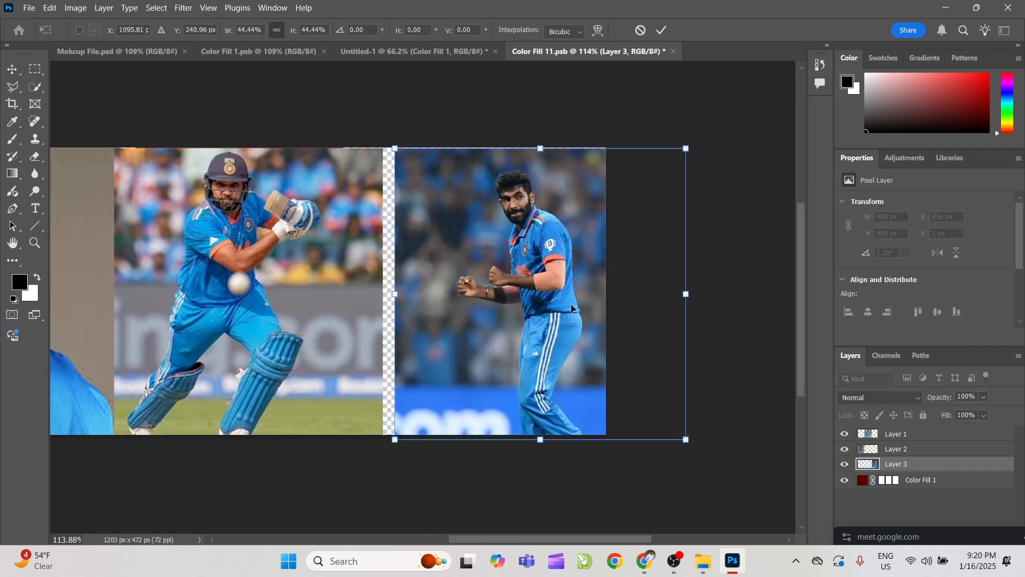
pyautogui.press('Return')
pyautogui.hotkey('ctrl', 'alt', 'g')
pyautogui.moveTo(573, 308); pyautogui.dragTo(559, 311)
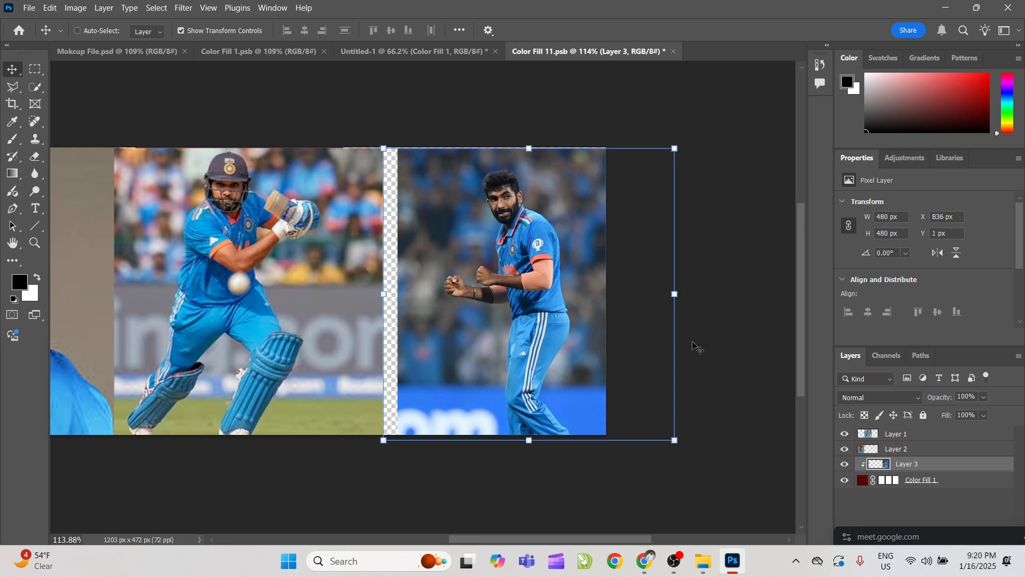
# Step: Select the left portrait's layer and save the collage smart object
pyautogui.scroll(-2, 697, 347)
pyautogui.click(630, 150)
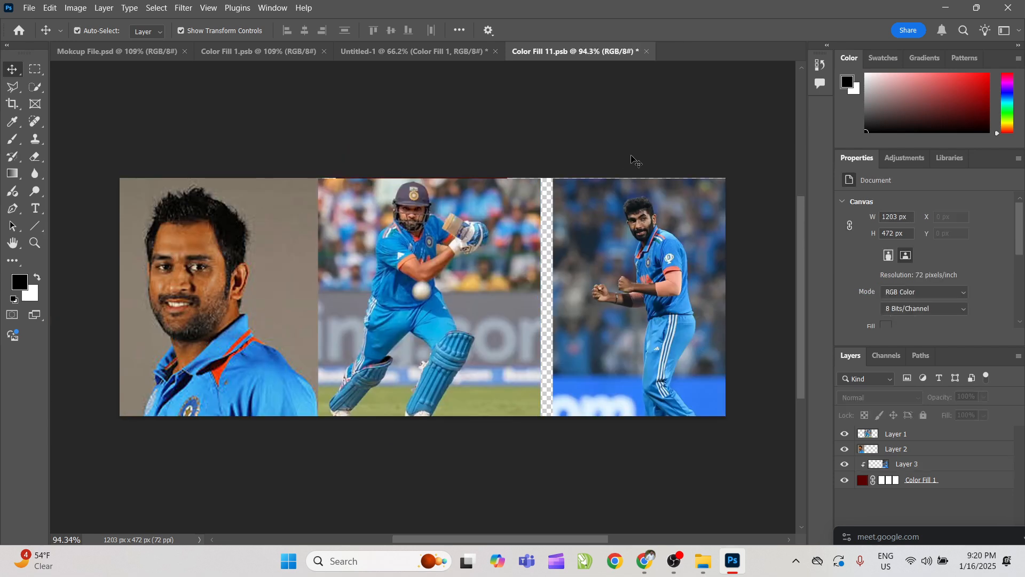
pyautogui.scroll(2, 663, 182)
pyautogui.click(940, 449)
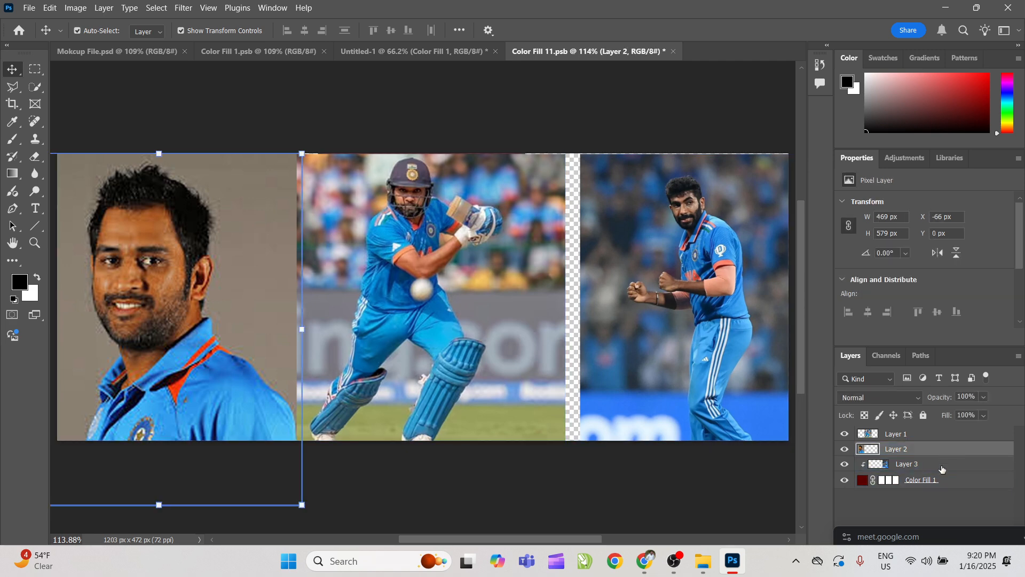
pyautogui.rightClick(940, 449)
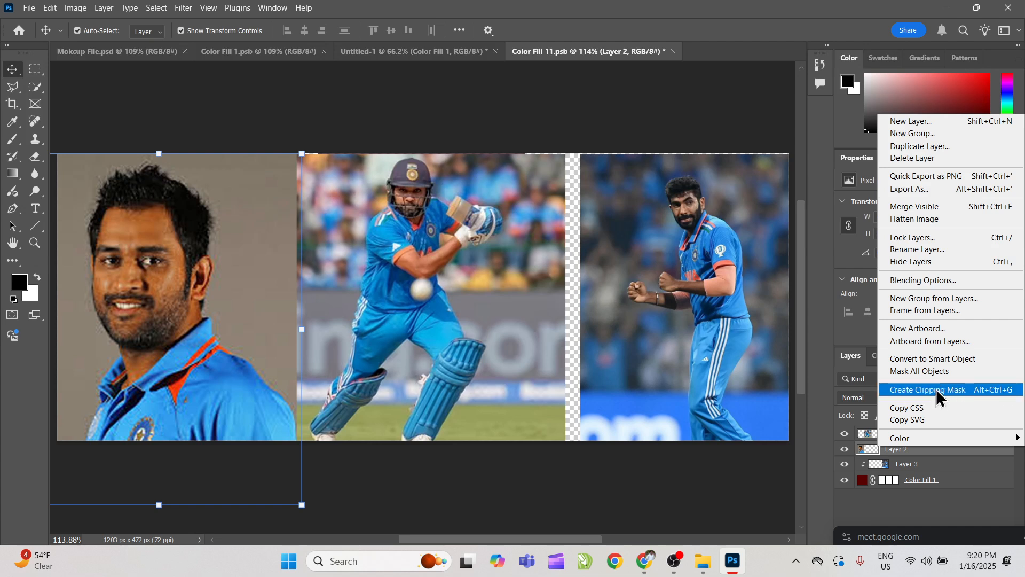
pyautogui.click(916, 464)
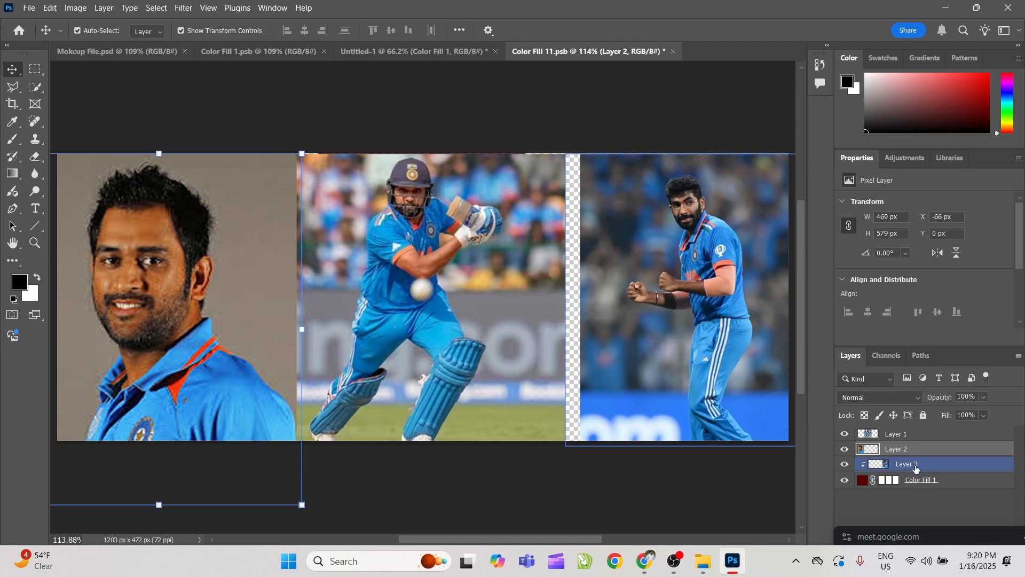
pyautogui.hotkey('ctrl', 's')
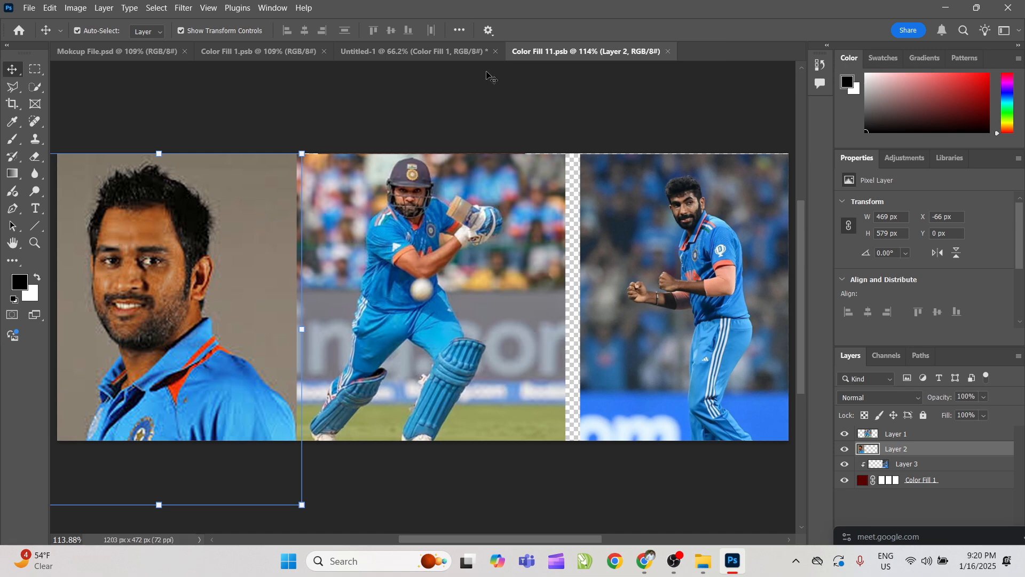
# Step: Check the updated mockup, then re-clip the left portrait to the fill shape
pyautogui.click(437, 53)
pyautogui.click(718, 271)
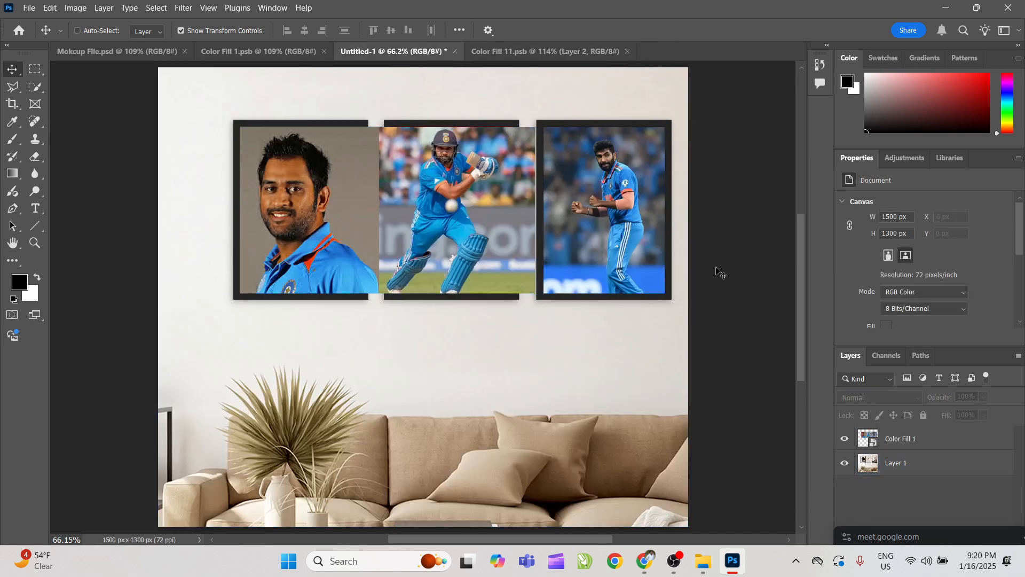
pyautogui.click(545, 54)
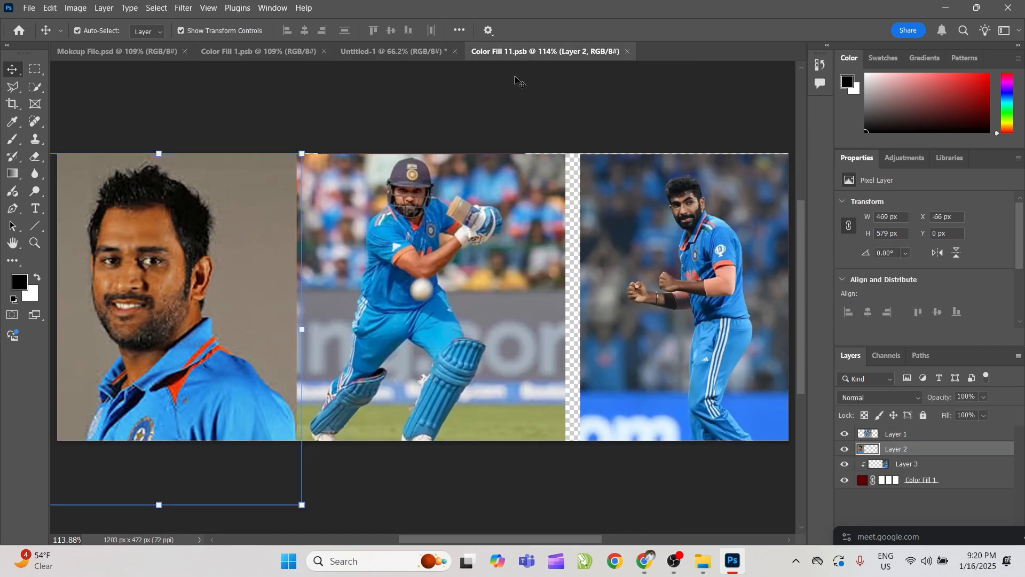
pyautogui.click(383, 165)
pyautogui.moveTo(261, 213); pyautogui.dragTo(257, 356)
pyautogui.hotkey('ctrl', 'z')
pyautogui.hotkey('ctrl', 'alt', 'g')
# Step: Adjust the middle and right photos' clipping and reposition the middle batting photo
pyautogui.keyDown('ctrl'); pyautogui.click(479, 275); pyautogui.keyUp('ctrl')
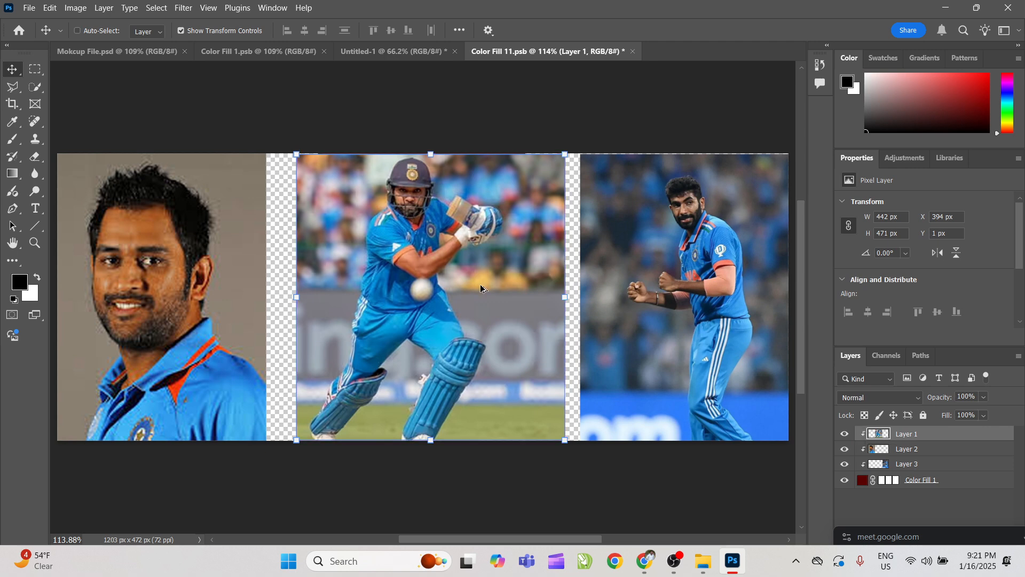
pyautogui.hotkey('ctrl', 'alt', 'g')
pyautogui.keyDown('ctrl'); pyautogui.click(648, 256); pyautogui.keyUp('ctrl')
pyautogui.hotkey('ctrl', 'alt', 'g')
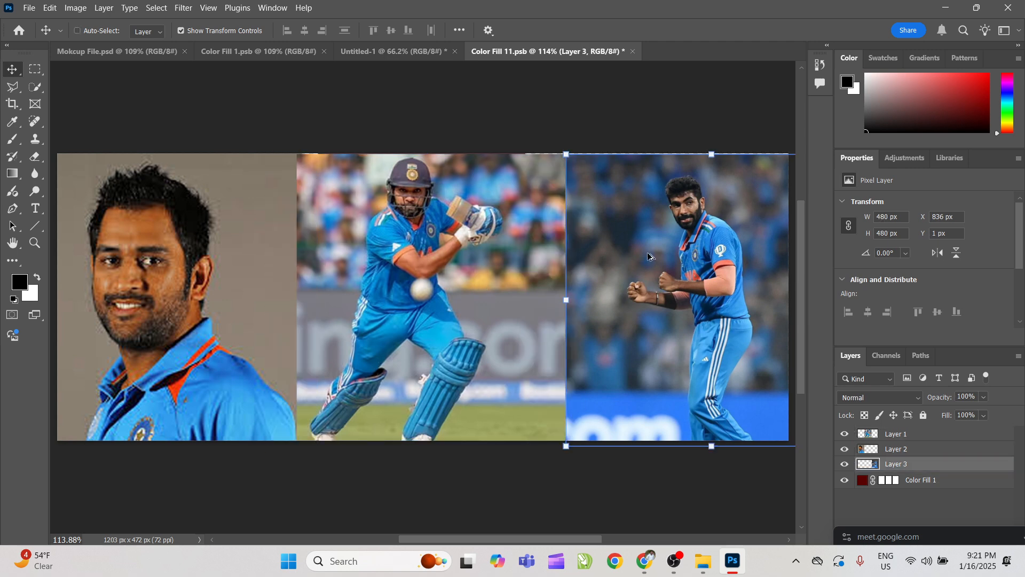
pyautogui.click(387, 51)
pyautogui.click(584, 48)
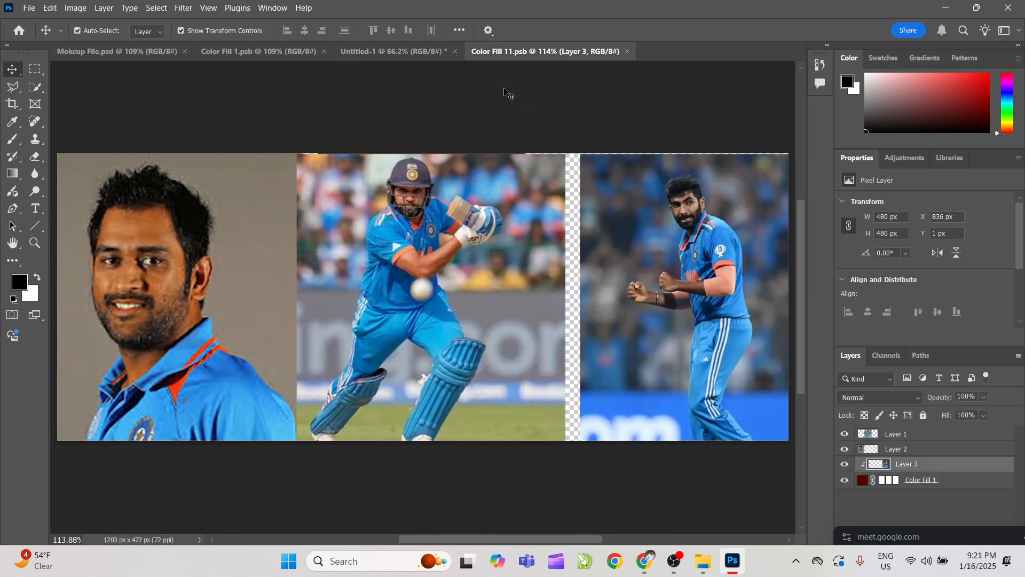
pyautogui.keyDown('ctrl'); pyautogui.click(422, 187); pyautogui.keyUp('ctrl')
pyautogui.hotkey('ctrl', 'alt', 'g')
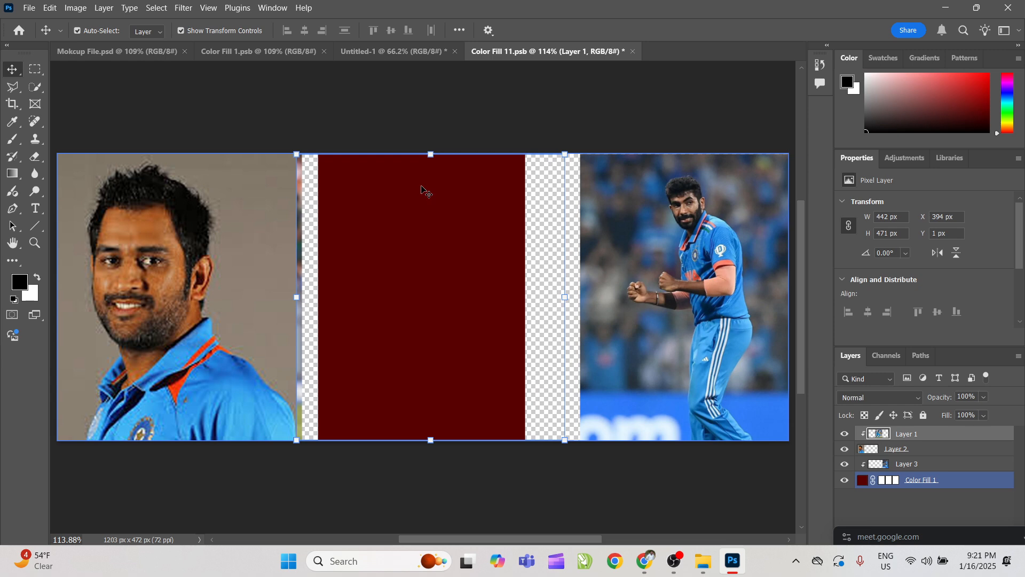
pyautogui.hotkey('ctrl', 'z')
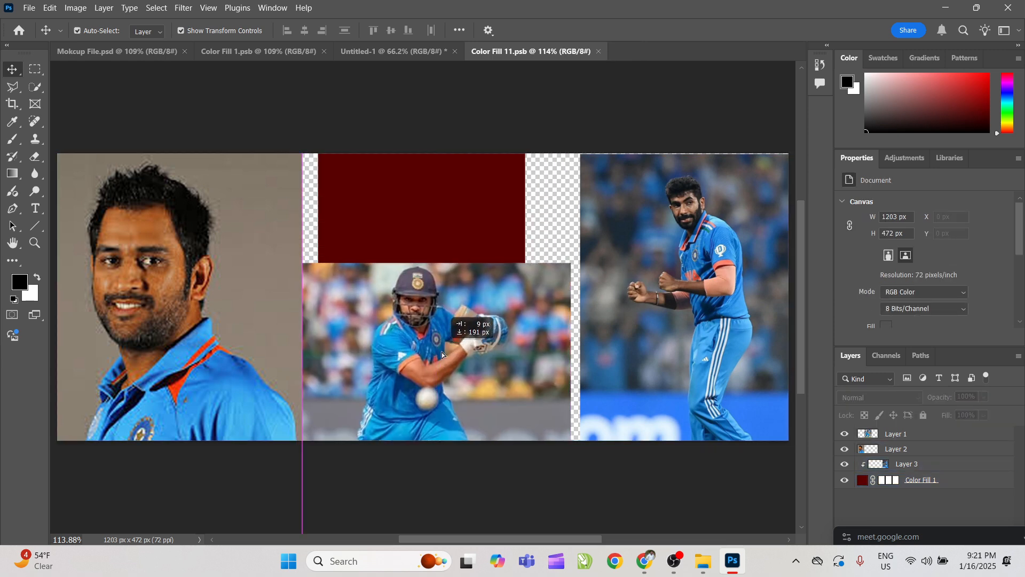
pyautogui.moveTo(441, 352); pyautogui.dragTo(191, 267)
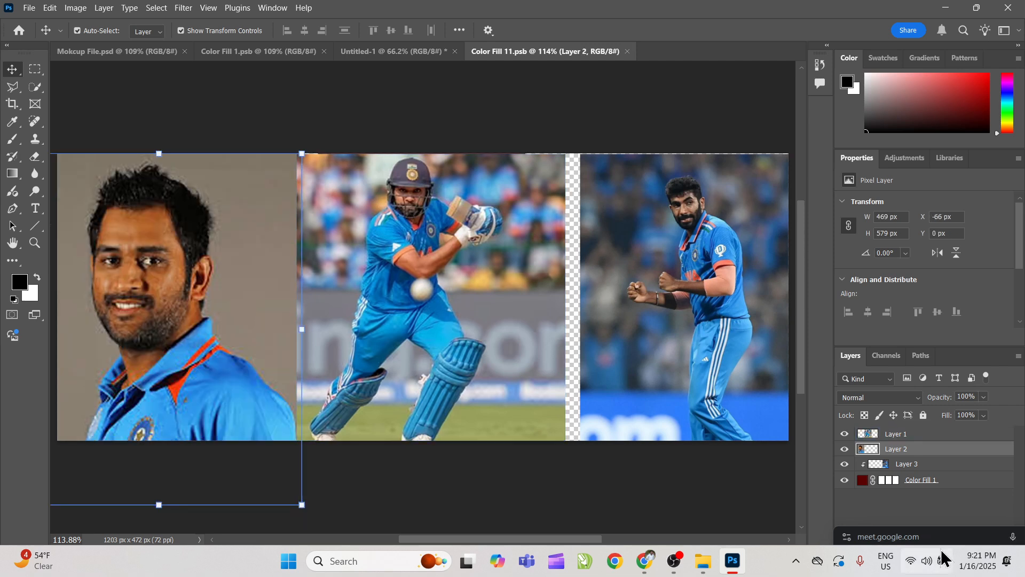
# Step: Put the left, right and middle photos each into their own group
pyautogui.click(953, 464)
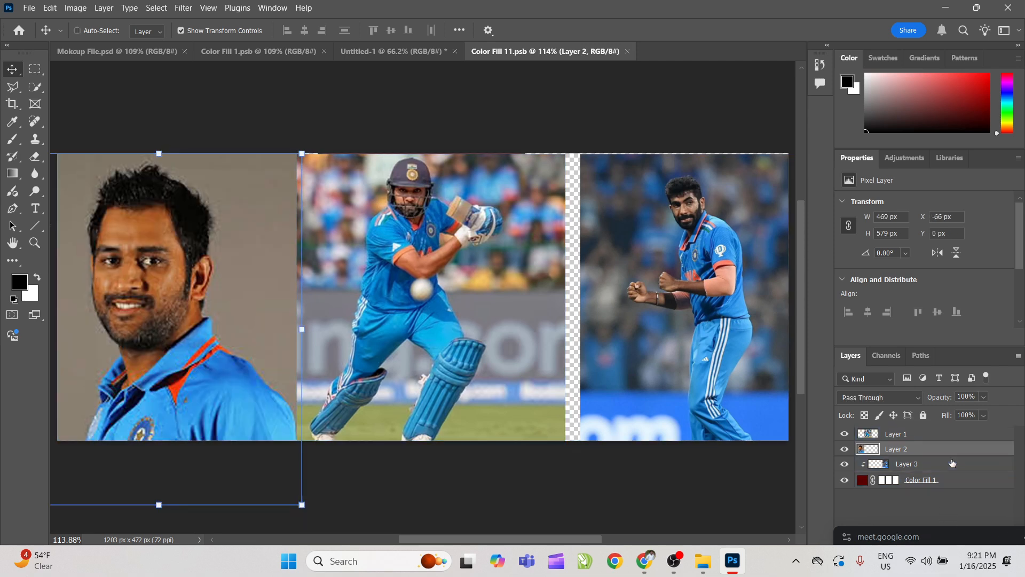
pyautogui.hotkey('ctrl', 'g')
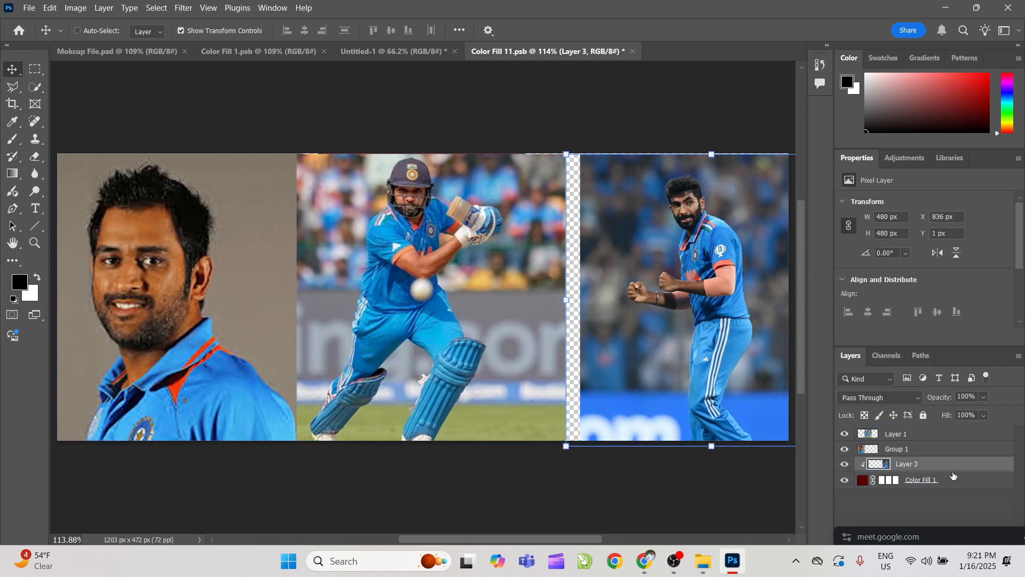
pyautogui.hotkey('ctrl', 'g')
pyautogui.click(908, 434)
pyautogui.hotkey('ctrl', 'g')
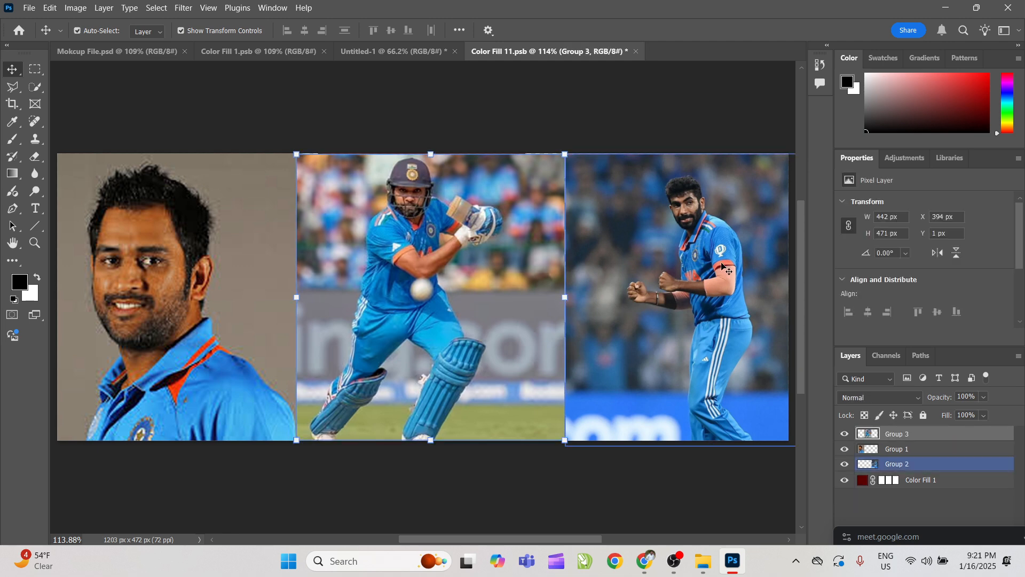
pyautogui.moveTo(721, 265); pyautogui.dragTo(740, 333)
pyautogui.hotkey('ctrl', 'z')
# Step: Move the left photo group below Group 2, clip it to the maroon fill, and align it at Y 1 px
pyautogui.click(227, 205)
pyautogui.hotkey('ctrl', 'alt', 'g')
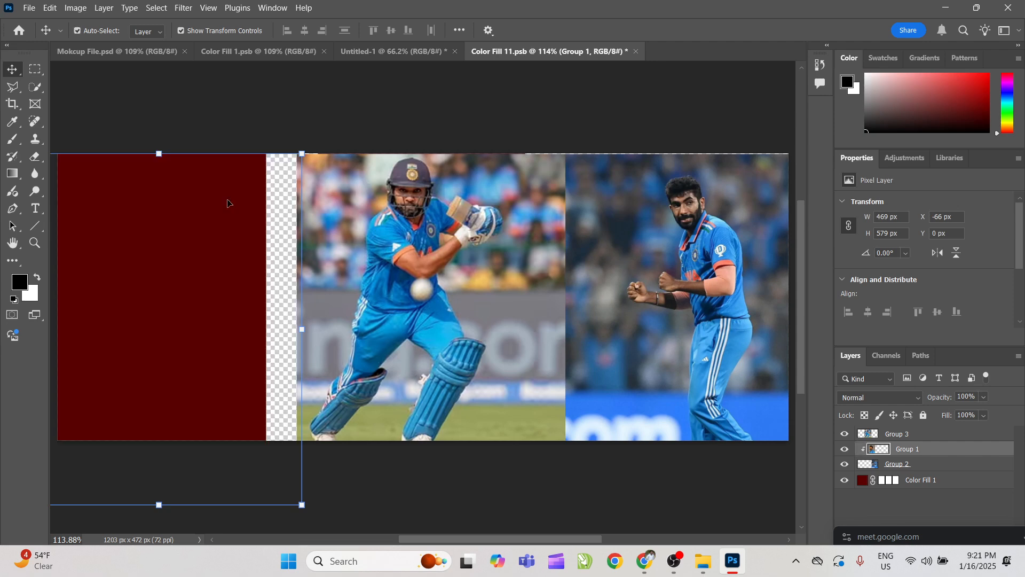
pyautogui.hotkey('ctrl', 'z')
pyautogui.moveTo(290, 232); pyautogui.dragTo(428, 224)
pyautogui.keyDown('ctrl'); pyautogui.click(439, 120); pyautogui.keyUp('ctrl')
pyautogui.moveTo(348, 208); pyautogui.dragTo(406, 355)
pyautogui.hotkey('ctrl', 'z')
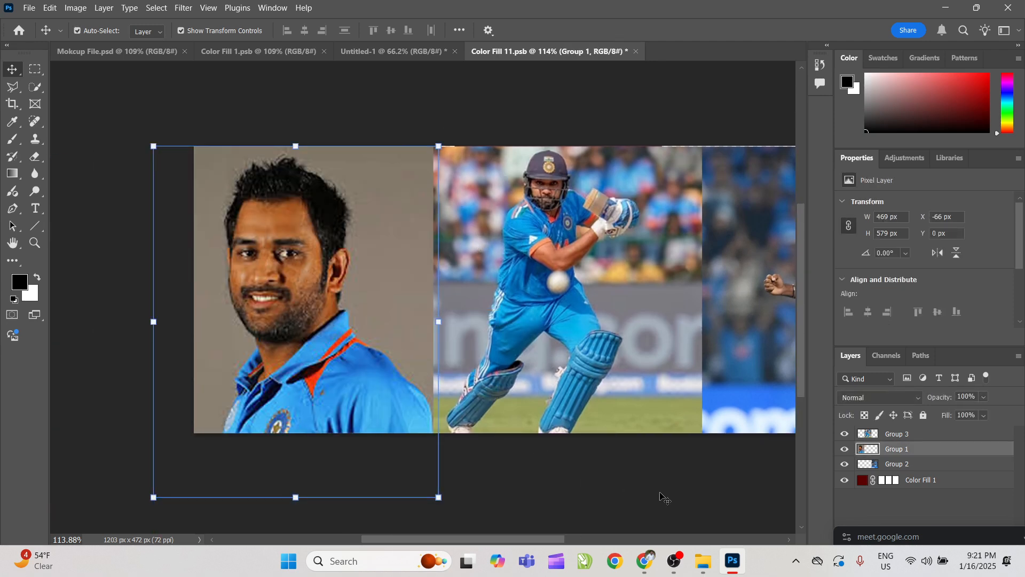
pyautogui.hotkey('ctrl', '[')
pyautogui.hotkey('ctrl', 'alt', 'g')
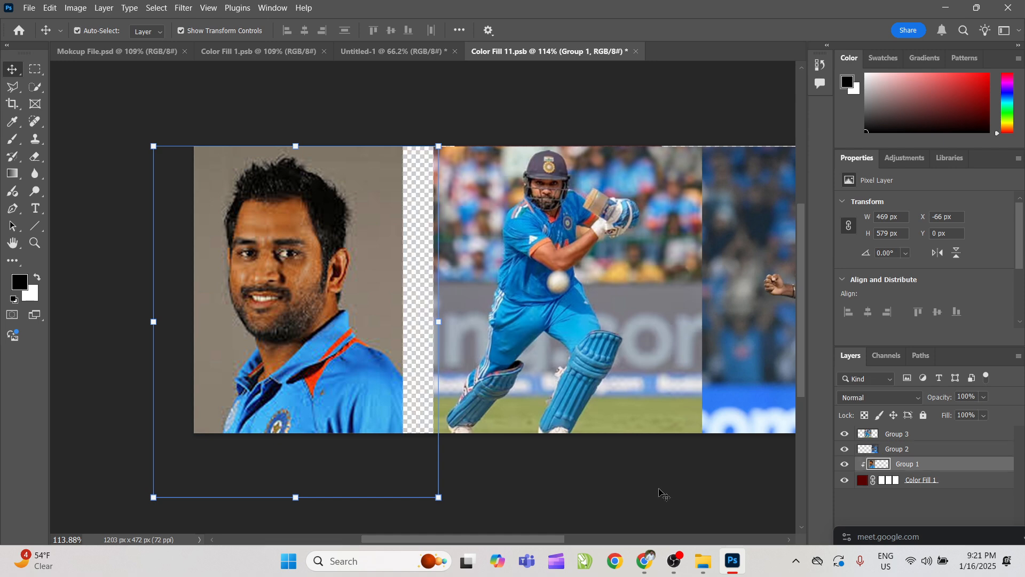
pyautogui.moveTo(656, 486); pyautogui.dragTo(618, 473)
pyautogui.moveTo(354, 366); pyautogui.dragTo(355, 365)
# Step: Save the frame file, preview the mockup, and select the batsman photo group
pyautogui.hotkey('ctrl', 's')
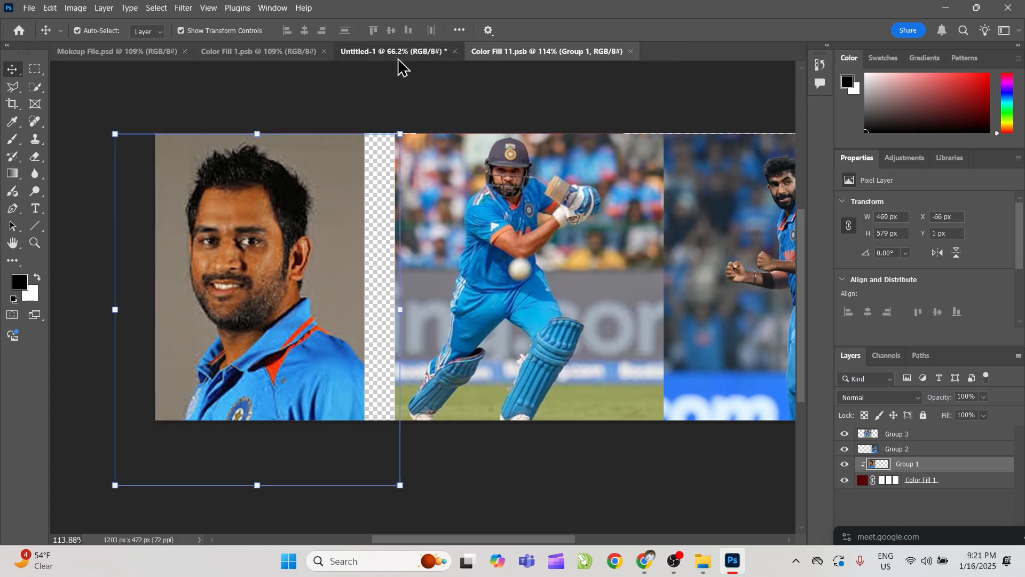
pyautogui.click(395, 51)
pyautogui.click(549, 53)
pyautogui.hscroll(3, 441, 153)
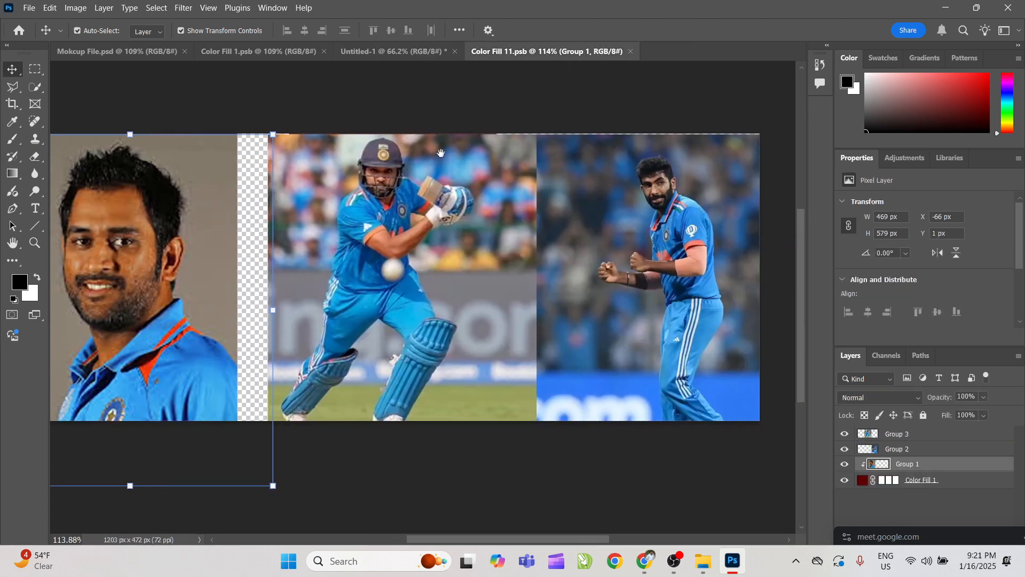
pyautogui.hscroll(1, 441, 153)
pyautogui.click(428, 183)
# Step: Try clipping, grouping and merging the batsman photo and moving the bowler photo
pyautogui.hotkey('ctrl', 'alt', 'g')
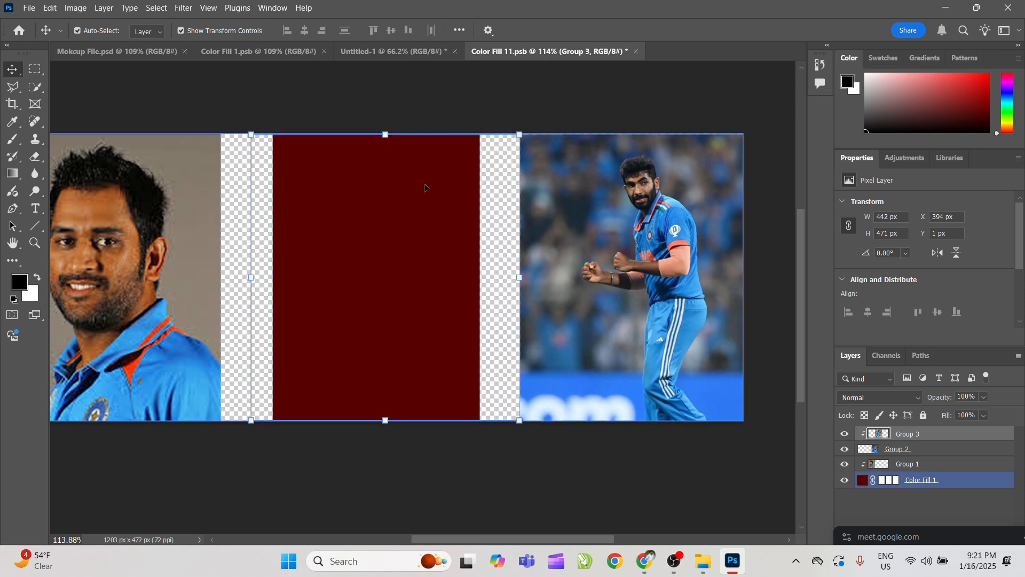
pyautogui.hotkey('ctrl', 'z')
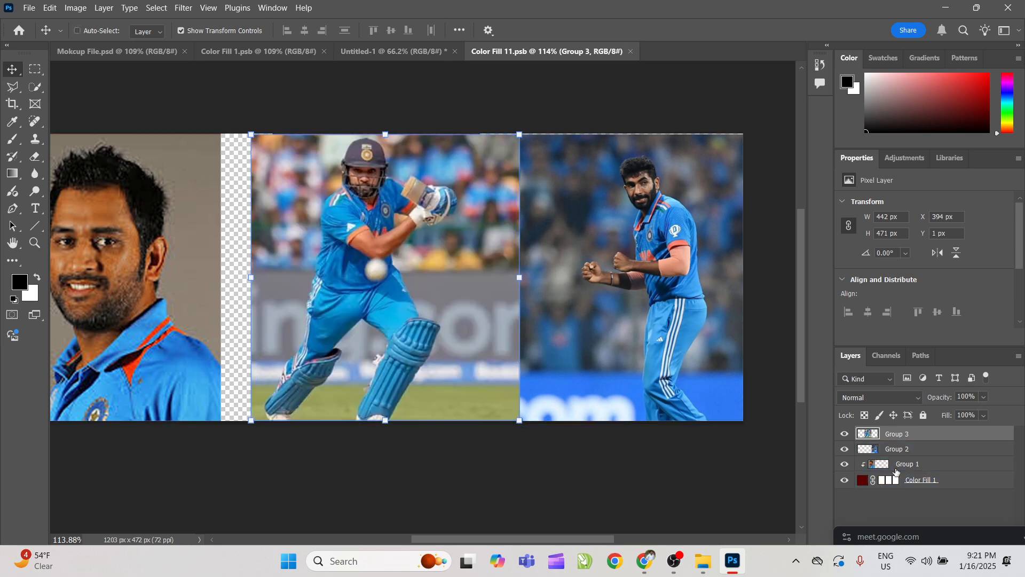
pyautogui.hotkey('ctrl', 'g')
pyautogui.hotkey('ctrl', 'e')
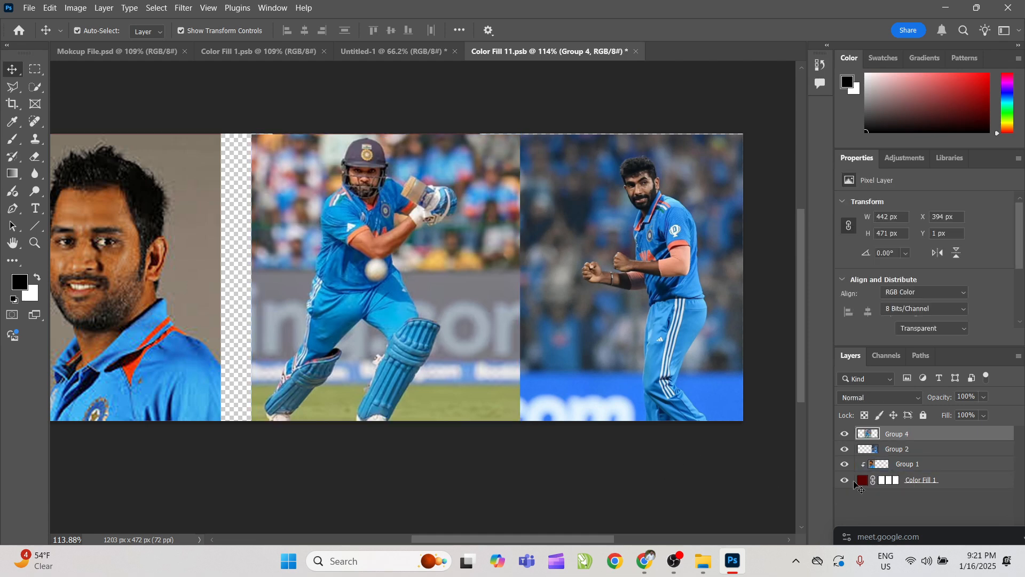
pyautogui.click(986, 481)
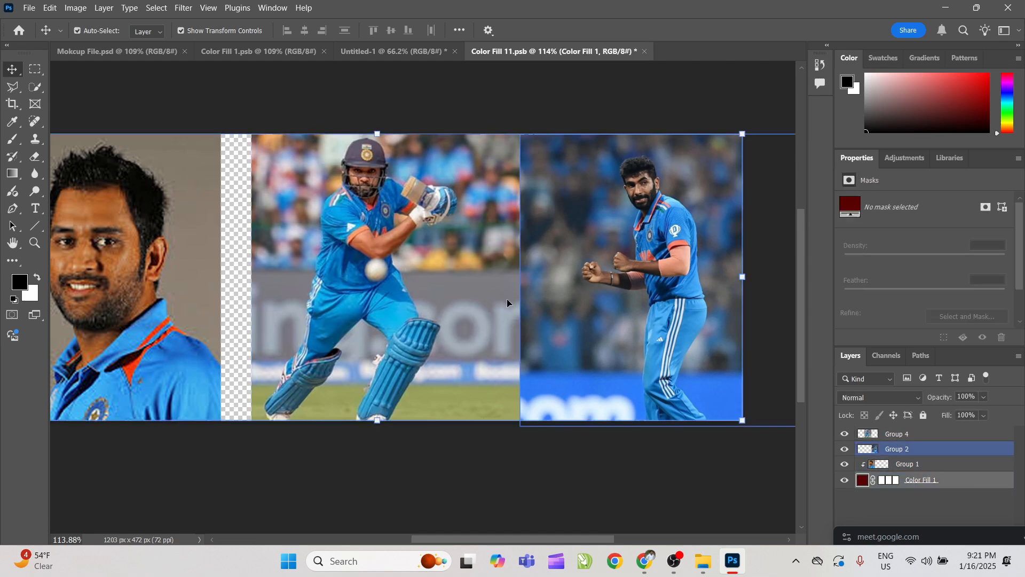
pyautogui.moveTo(578, 301); pyautogui.dragTo(654, 440)
pyautogui.moveTo(426, 235); pyautogui.dragTo(453, 390)
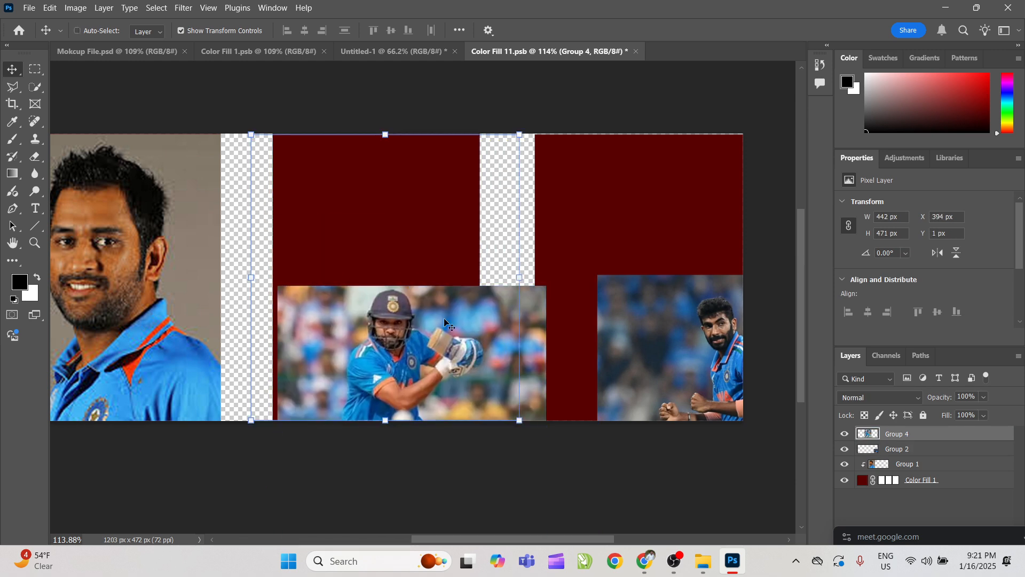
pyautogui.hotkey('ctrl', 'z')
# Step: Shift and shrink the batsman photo, then delete the batsman and bowler photo layers
pyautogui.hotkey('ctrl', 'alt', 'g')
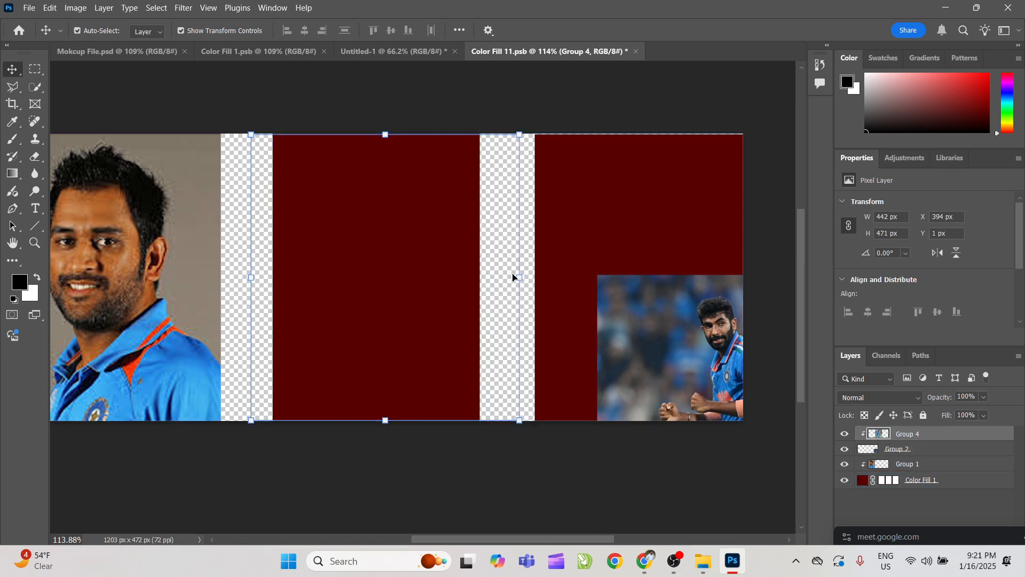
pyautogui.moveTo(500, 273); pyautogui.dragTo(721, 258)
pyautogui.click(430, 486)
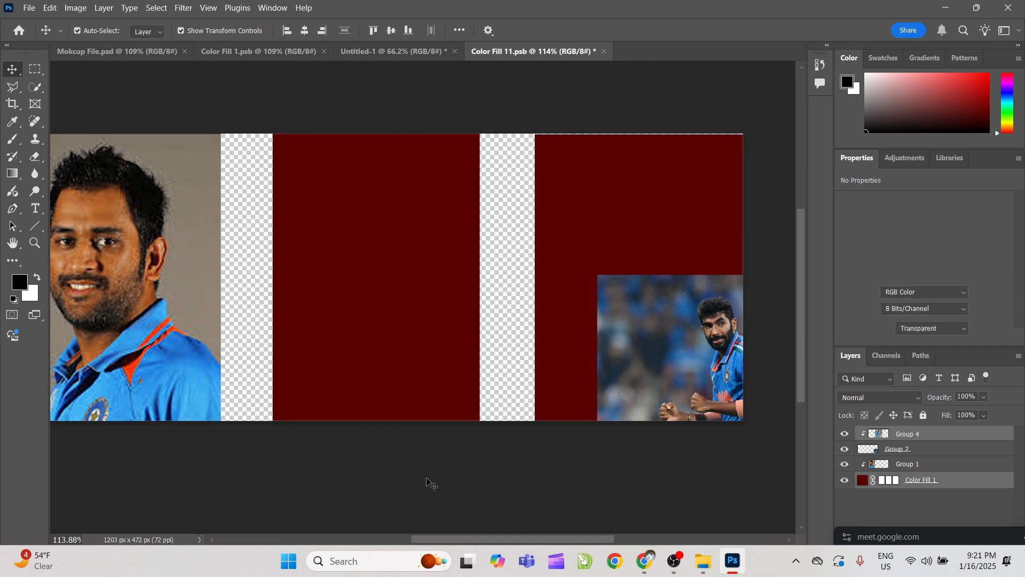
pyautogui.hotkey('ctrl', 'z')
pyautogui.moveTo(428, 299); pyautogui.dragTo(568, 302)
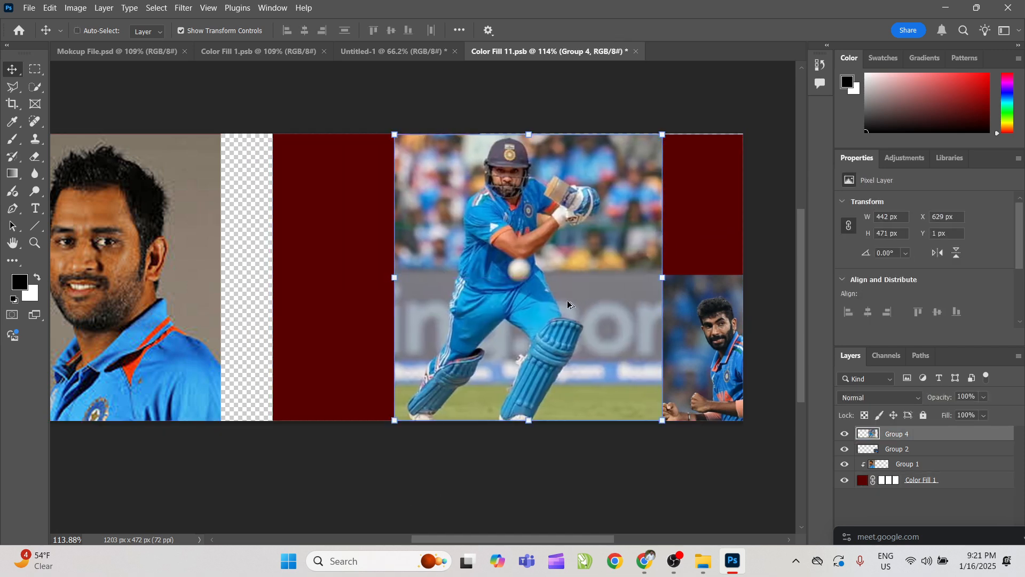
pyautogui.hotkey('ctrl', 'alt', 'g')
pyautogui.moveTo(528, 134); pyautogui.dragTo(566, 77)
pyautogui.moveTo(636, 325); pyautogui.dragTo(697, 240)
pyautogui.press('Return')
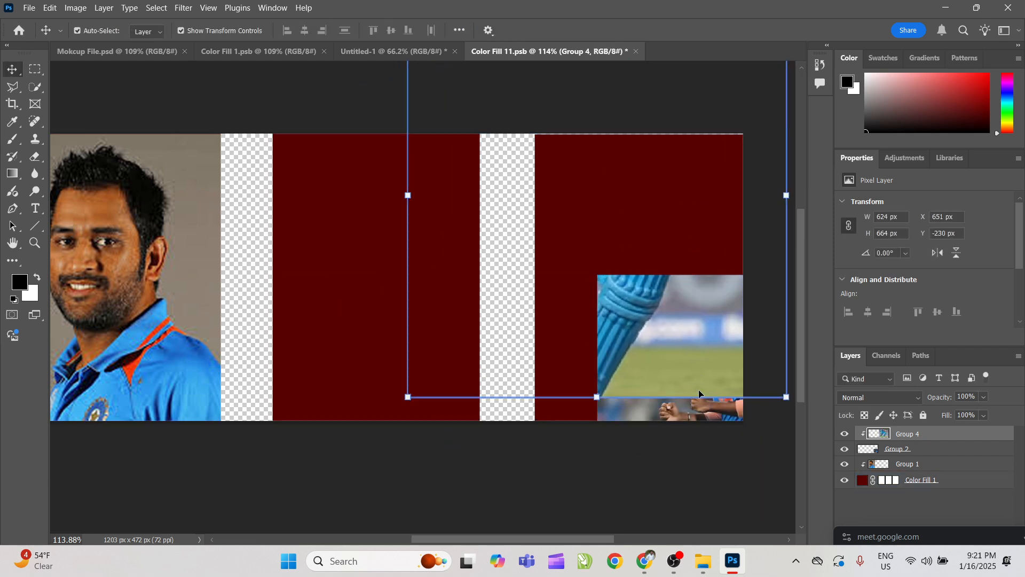
pyautogui.press('Delete')
pyautogui.press('Delete')
pyautogui.click(662, 294)
# Step: Paste the bowler photo from Chrome, clip it to the frame fill, and move it into the middle frame
pyautogui.hotkey('alt', 'Tab')
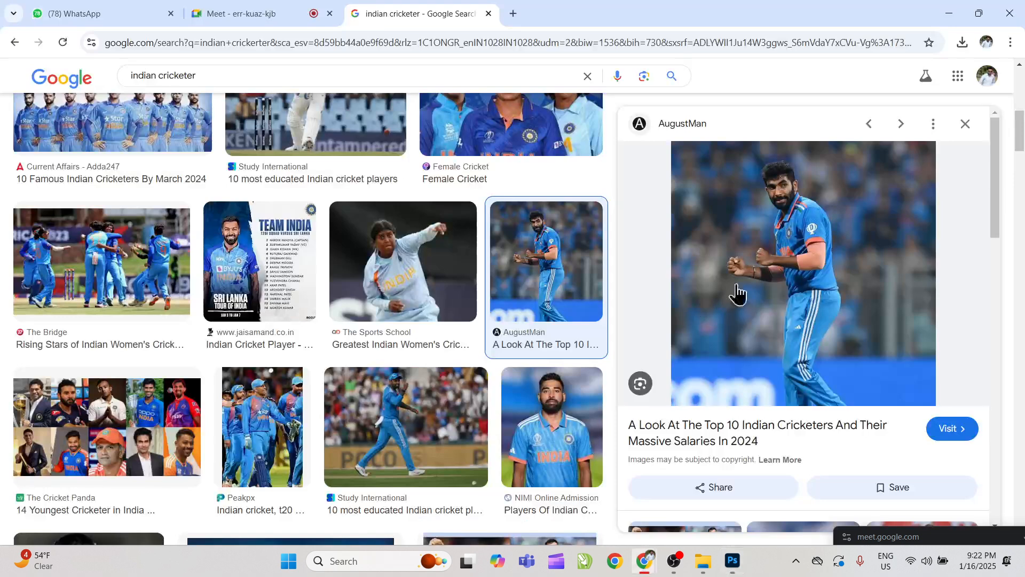
pyautogui.rightClick(788, 229)
pyautogui.click(849, 449)
pyautogui.hotkey('alt', 'Tab')
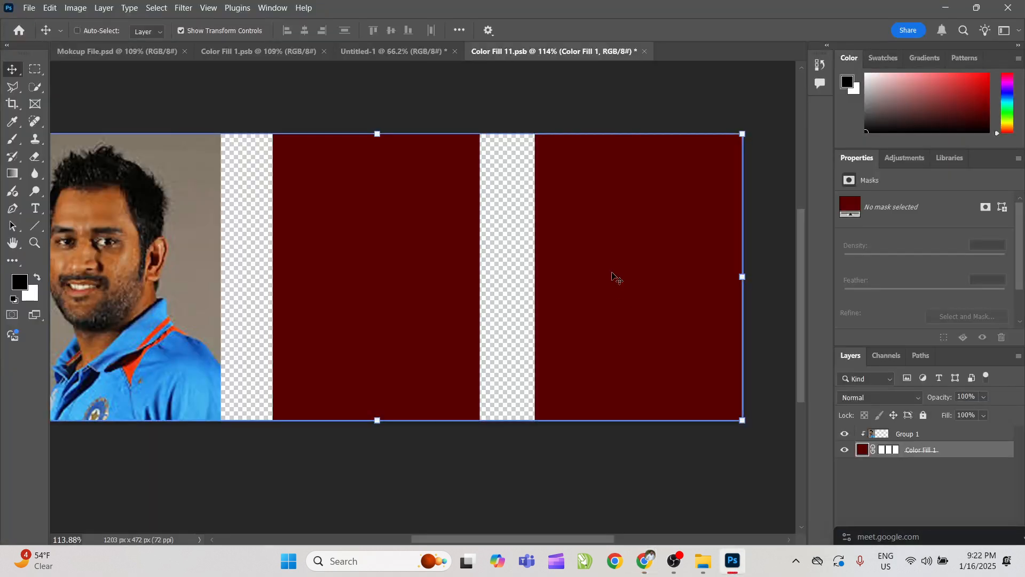
pyautogui.hotkey('ctrl', 'v')
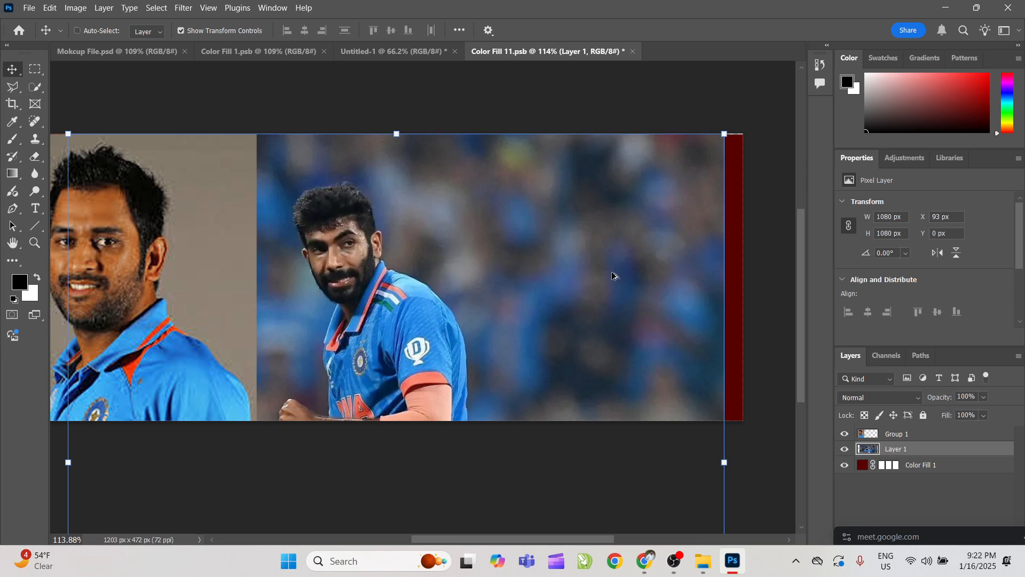
pyautogui.hotkey('ctrl', 'alt', 'g')
pyautogui.moveTo(570, 350); pyautogui.dragTo(573, 320)
# Step: Delete the bowler photo's spill over the third frame and save the frame file
pyautogui.press('m')
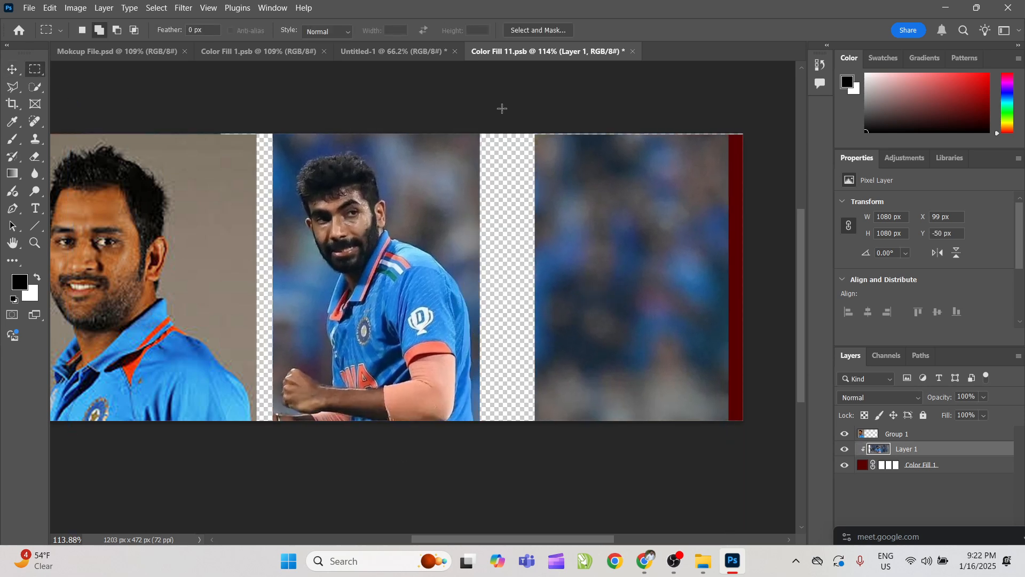
pyautogui.moveTo(535, 133); pyautogui.dragTo(753, 494)
pyautogui.press('Delete')
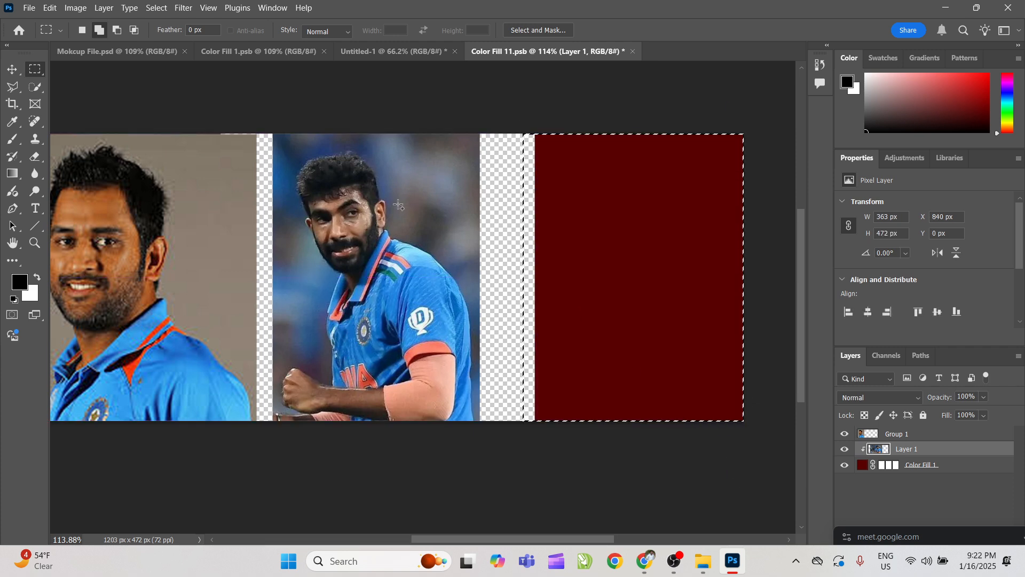
pyautogui.hotkey('ctrl', 'd')
pyautogui.hotkey('ctrl', 's')
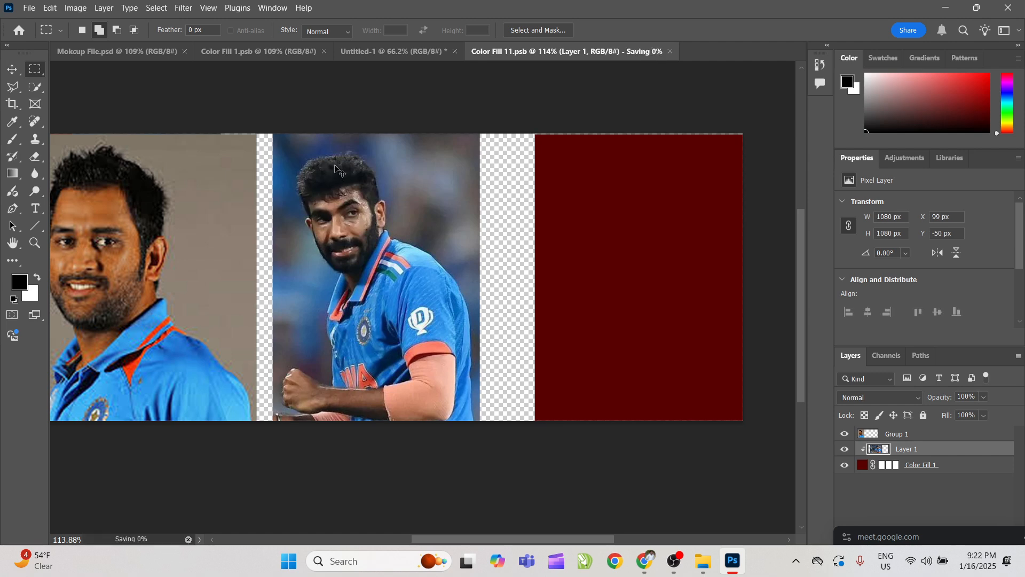
pyautogui.press('v')
# Step: Check the updated mockup, clip the first portrait group to the layer below, and return to the image results
pyautogui.click(393, 53)
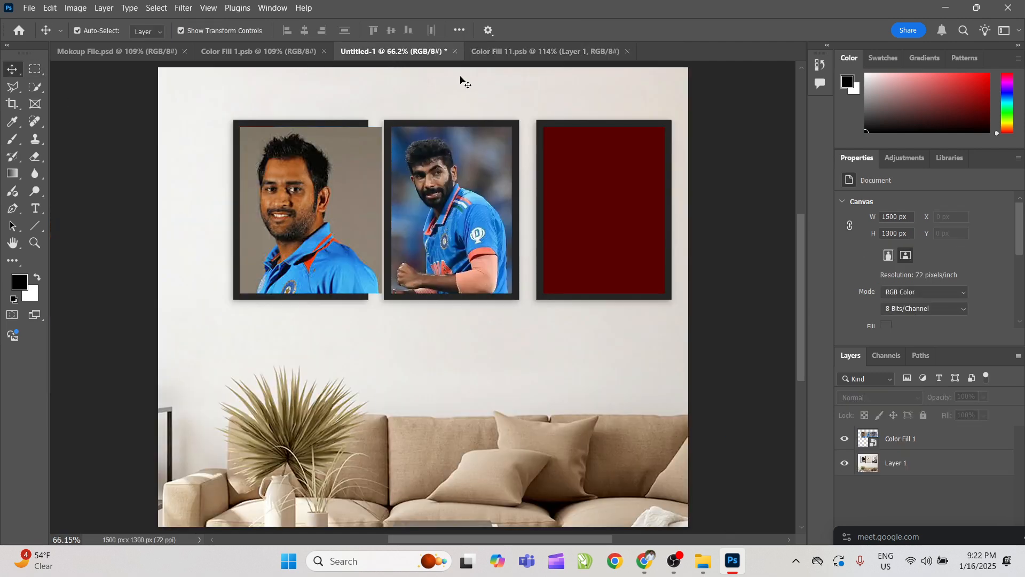
pyautogui.click(534, 51)
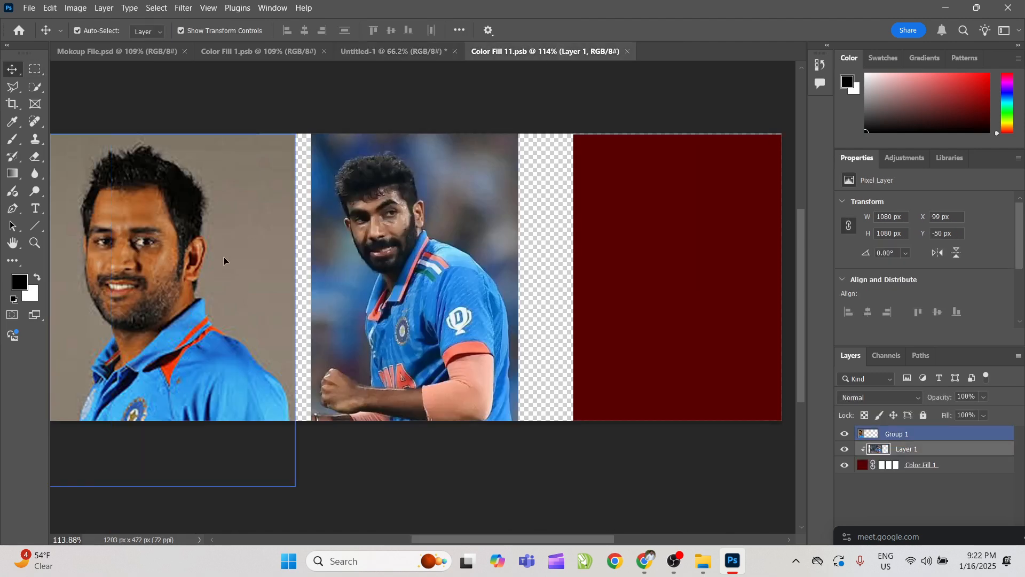
pyautogui.hotkey('ctrl', 'alt', 'g')
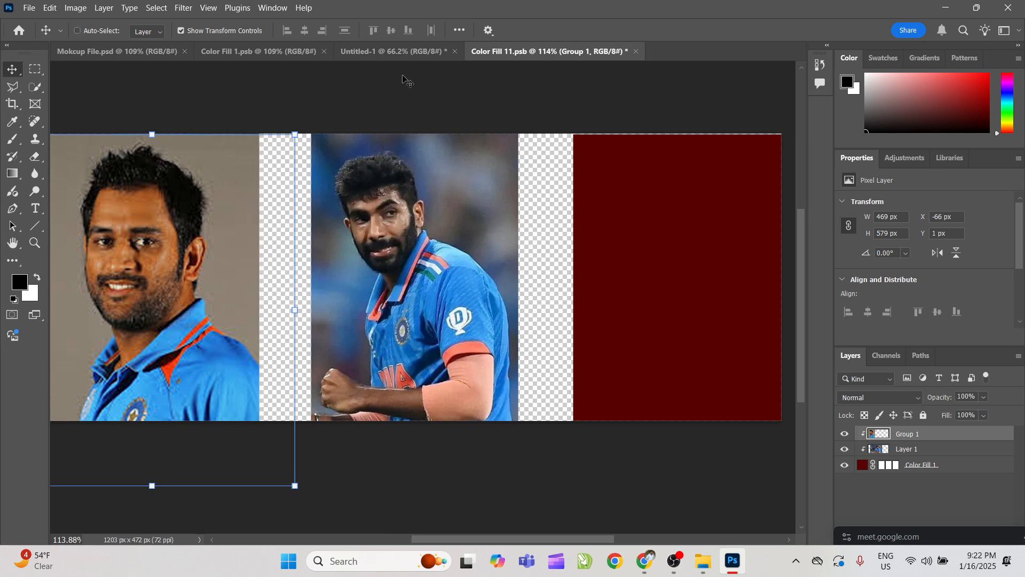
pyautogui.click(404, 51)
pyautogui.click(538, 52)
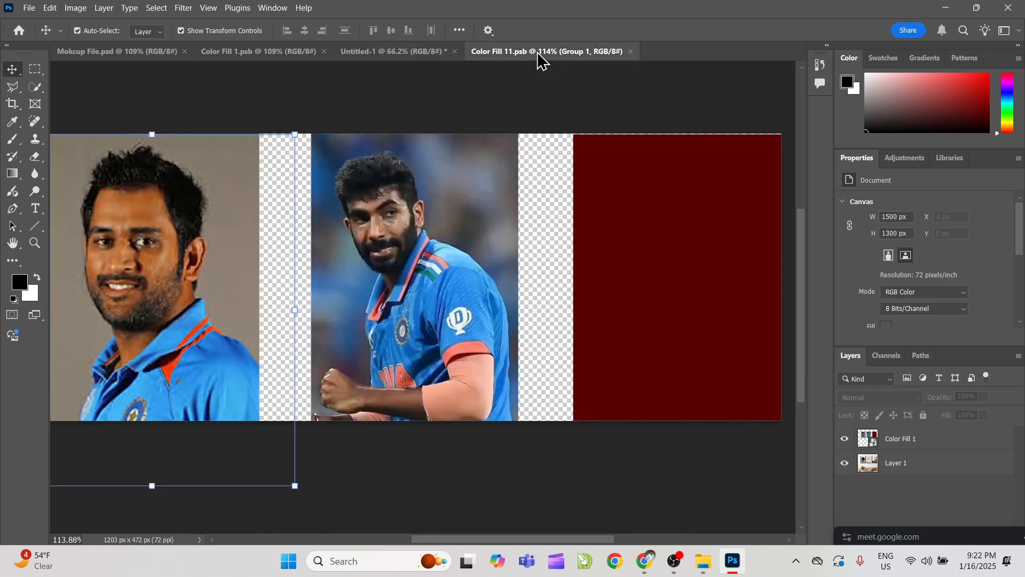
pyautogui.hotkey('alt', 'Tab')
pyautogui.scroll(-10, 585, 240)
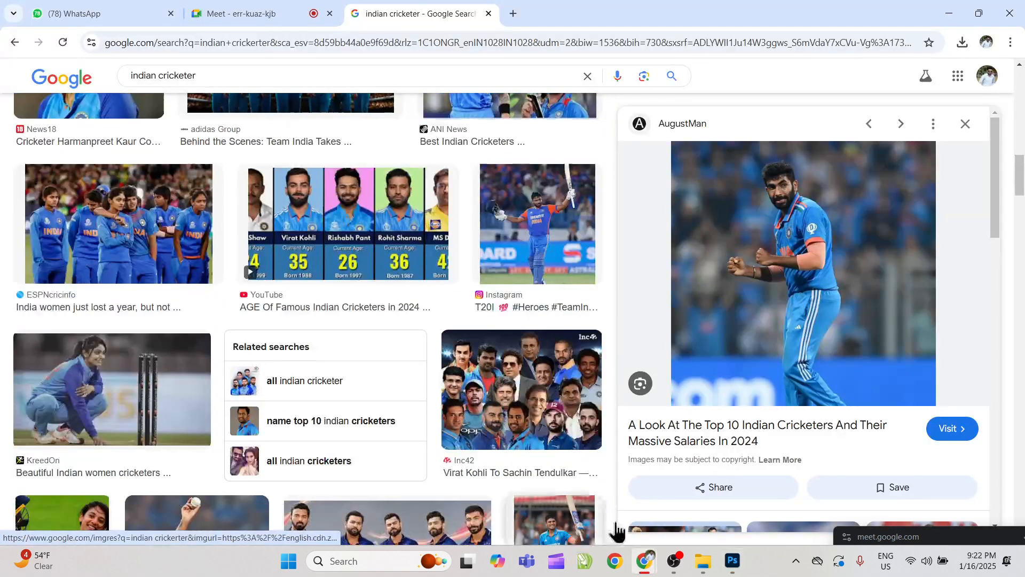
# Step: Preview the Instagram and ESPNcricinfo cricketer photos in the image results
pyautogui.click(582, 232)
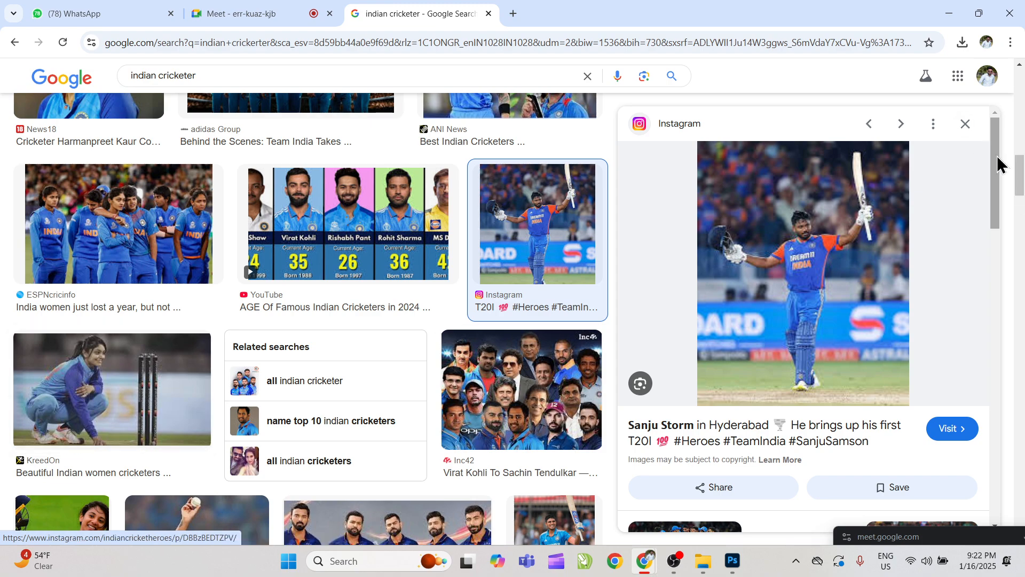
pyautogui.moveTo(997, 155); pyautogui.dragTo(997, 280)
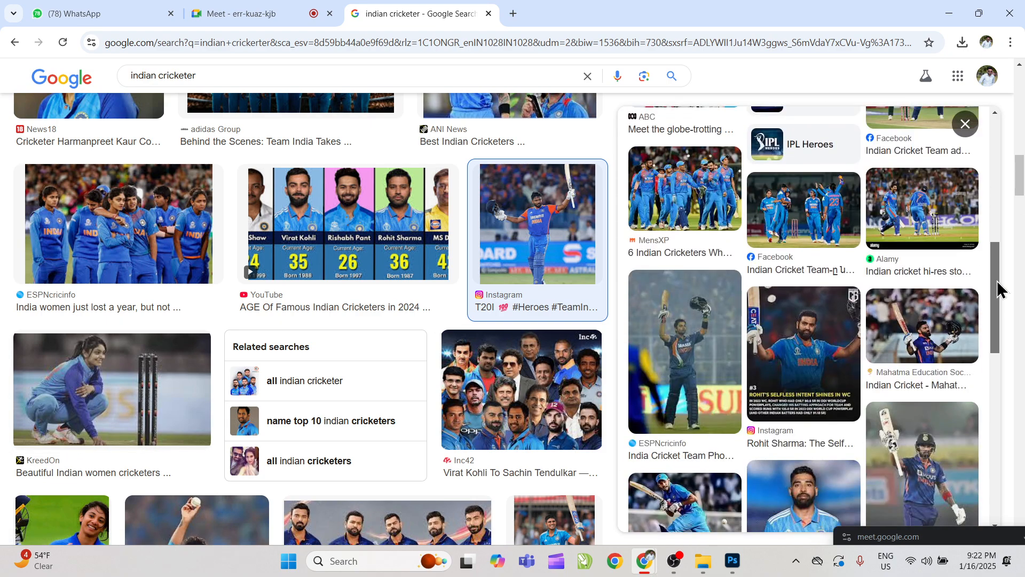
pyautogui.click(702, 368)
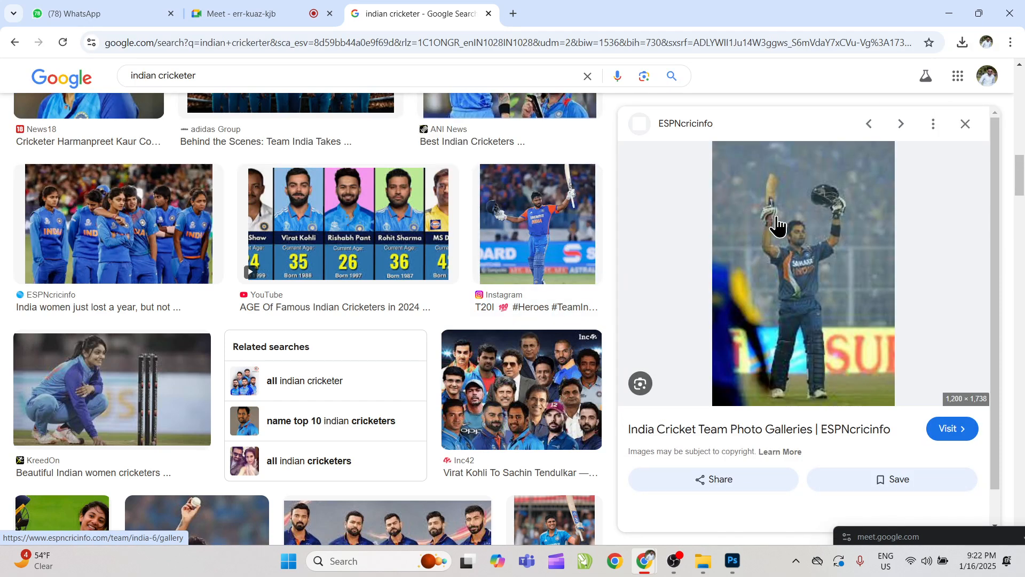
pyautogui.press('Escape')
pyautogui.moveTo(1019, 185); pyautogui.dragTo(1022, 207)
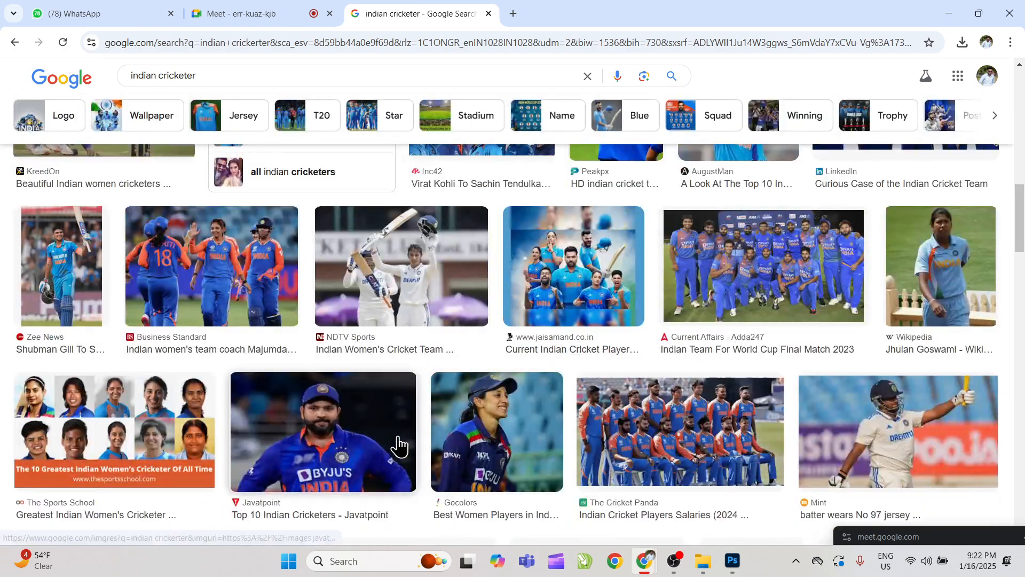
# Step: Copy the Gocolors women's cricketer photo and paste it above the dark red frame fill layer
pyautogui.click(477, 427)
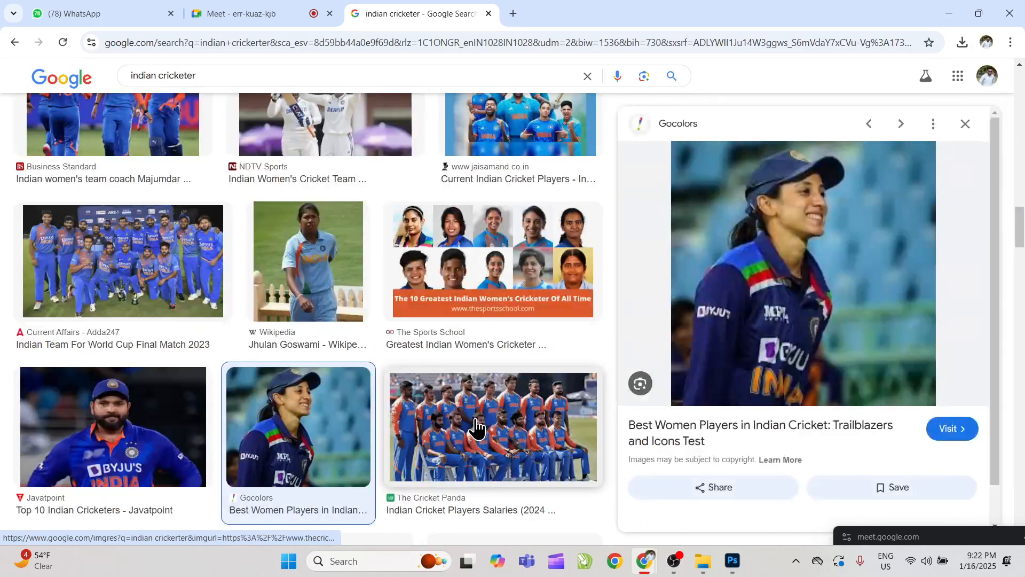
pyautogui.rightClick(810, 208)
pyautogui.click(872, 416)
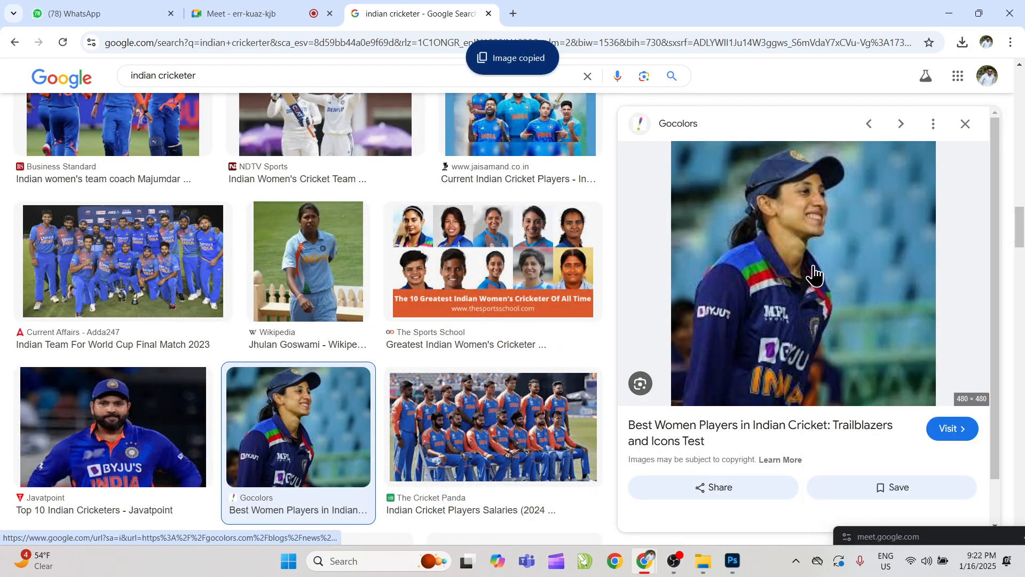
pyautogui.hotkey('alt', 'Tab')
pyautogui.keyDown('ctrl'); pyautogui.click(635, 244); pyautogui.keyUp('ctrl')
pyautogui.hotkey('ctrl', 'v')
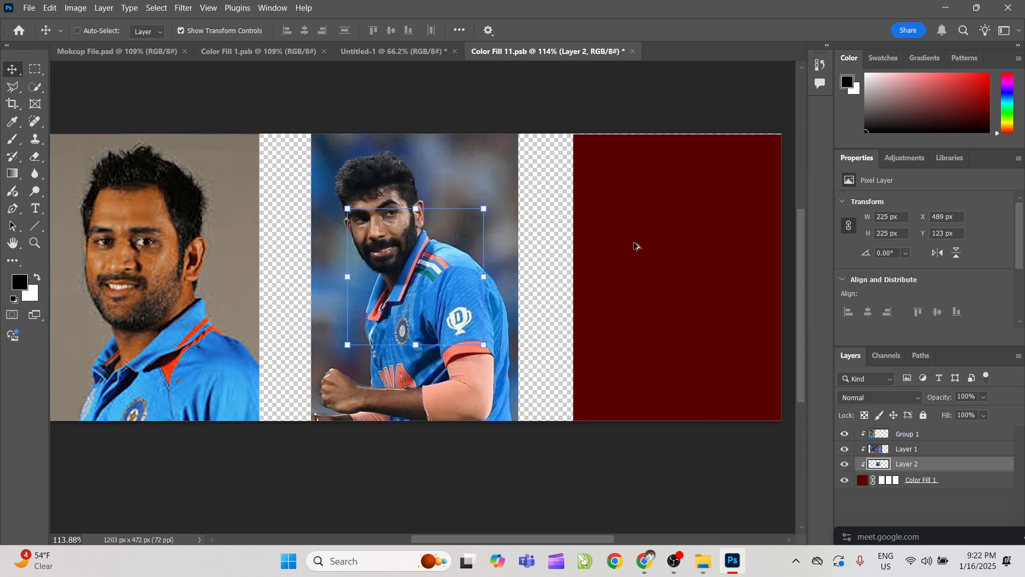
# Step: Enlarge the woman cricketer's photo to about 213%, slide it into the right panel, save, and return to the mockup
pyautogui.hotkey('ctrl', 'alt', 'g')
pyautogui.hotkey('ctrl', 'z')
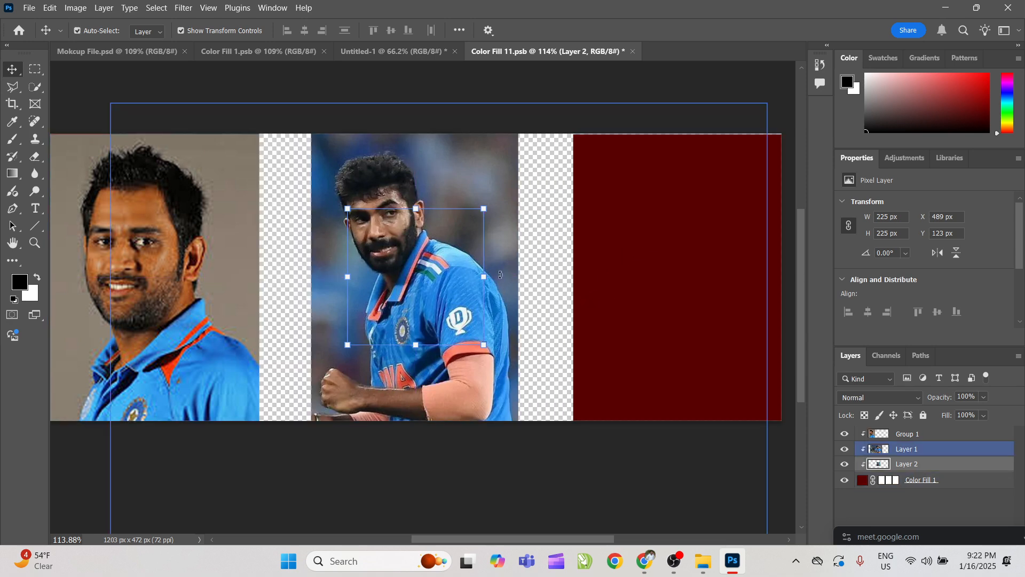
pyautogui.moveTo(484, 276); pyautogui.dragTo(640, 369)
pyautogui.moveTo(561, 283); pyautogui.dragTo(764, 276)
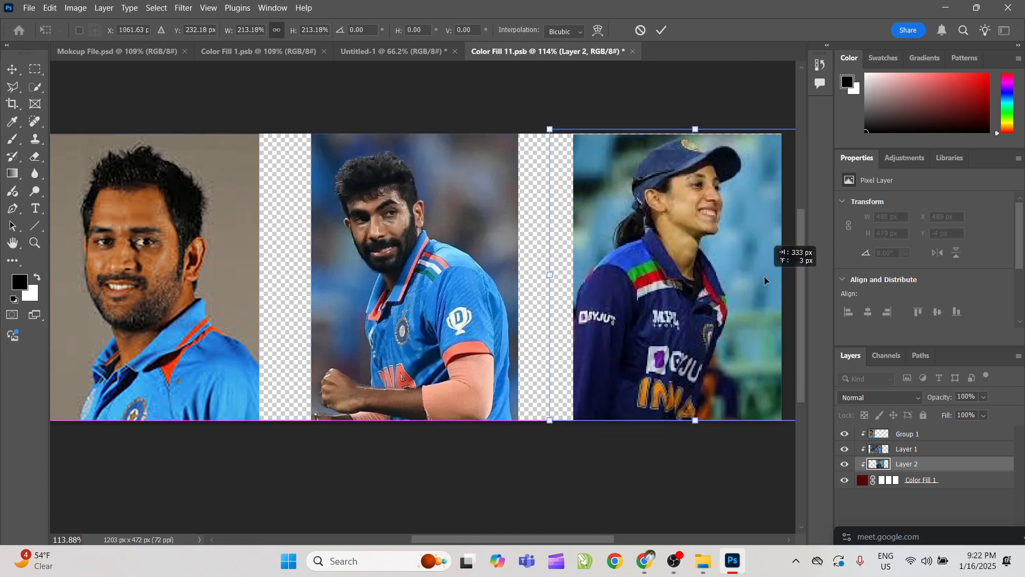
pyautogui.press('Return')
pyautogui.hotkey('ctrl', 's')
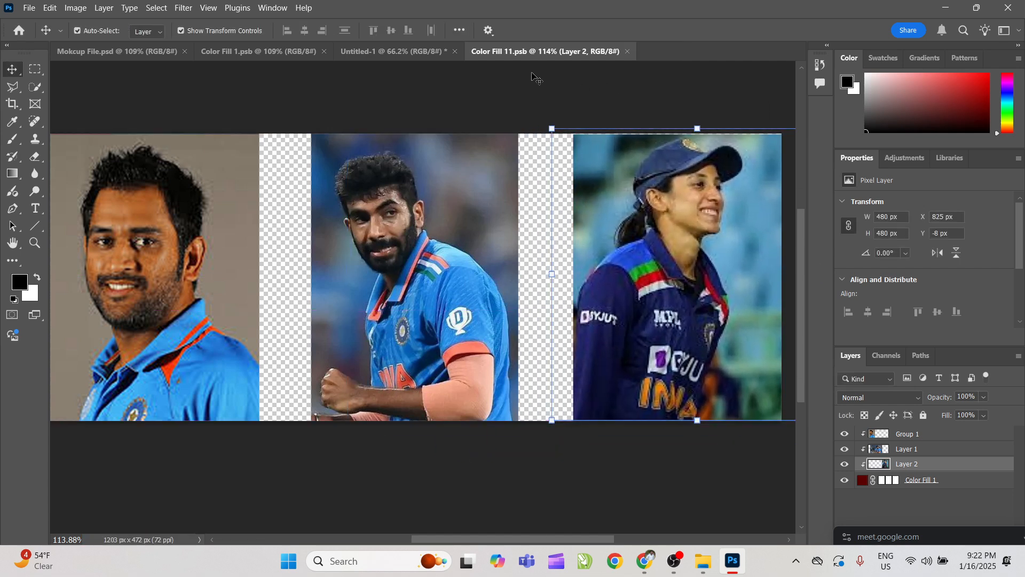
pyautogui.click(418, 53)
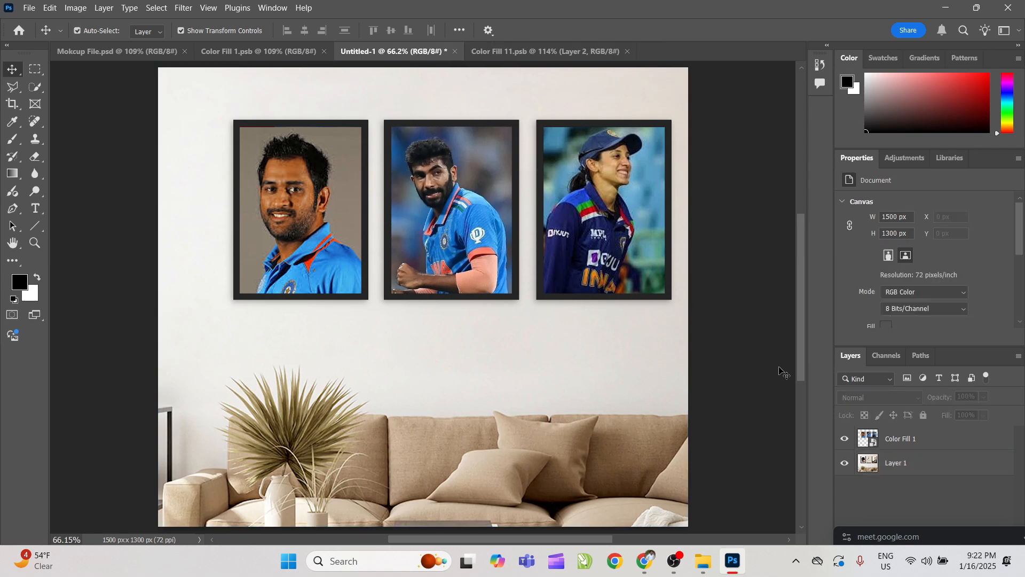
pyautogui.hotkey('alt', 'Tab')
# Step: Check the Meet call's screen share and the indian cricketer results, then return to the Photoshop mockup
pyautogui.click(222, 9)
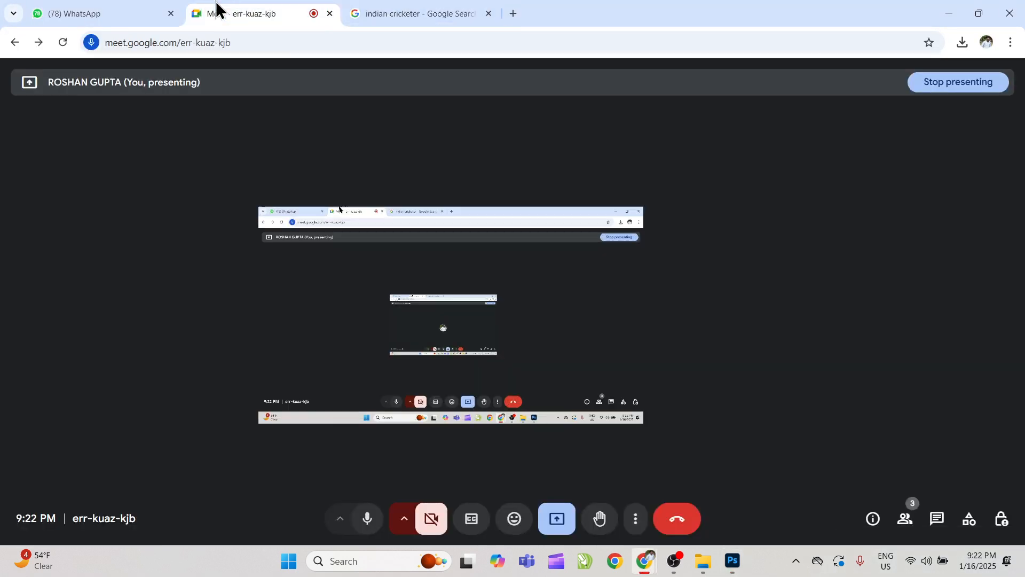
pyautogui.hotkey('alt', 'Tab')
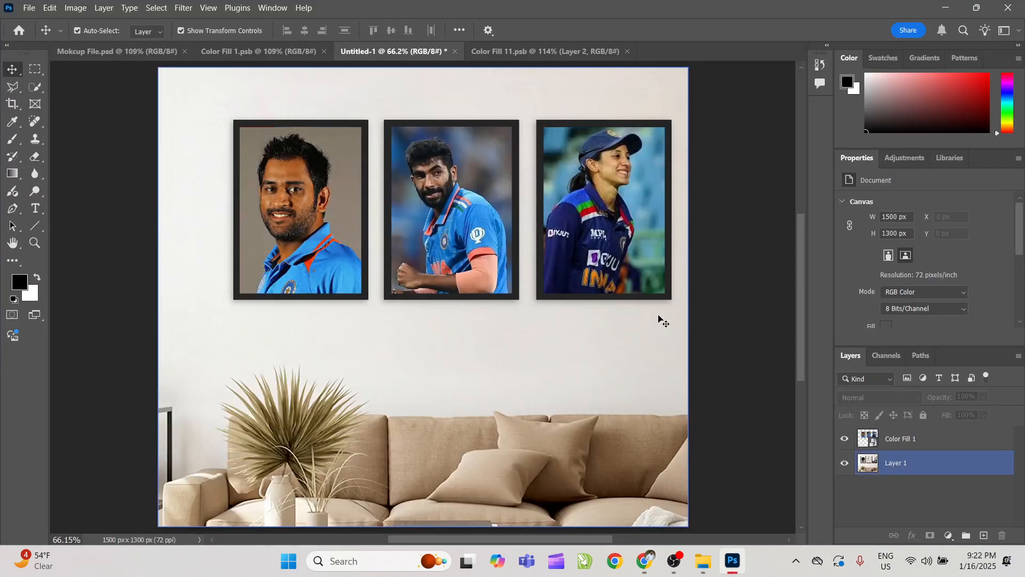
pyautogui.hotkey('alt', 'Tab')
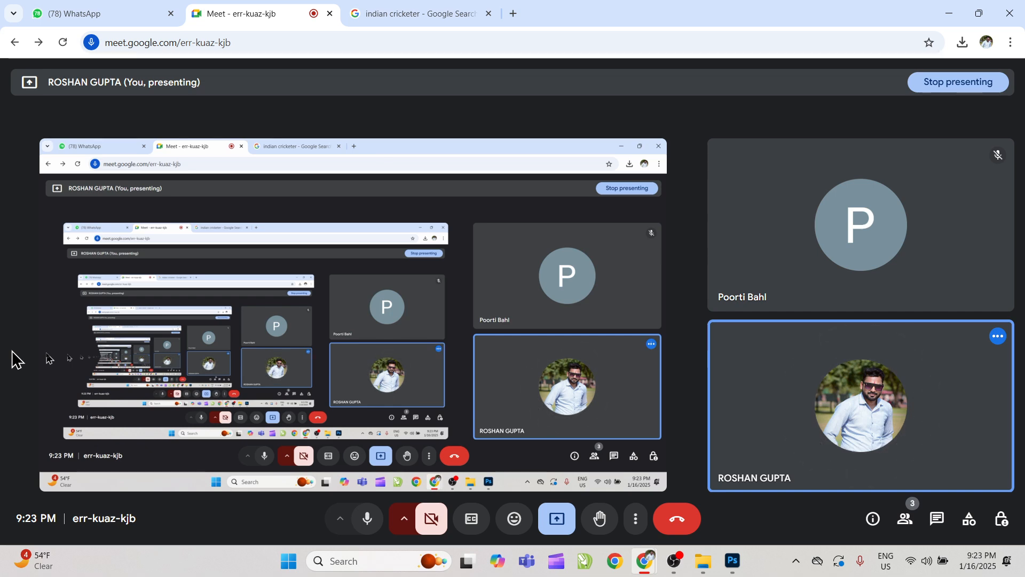
pyautogui.click(442, 10)
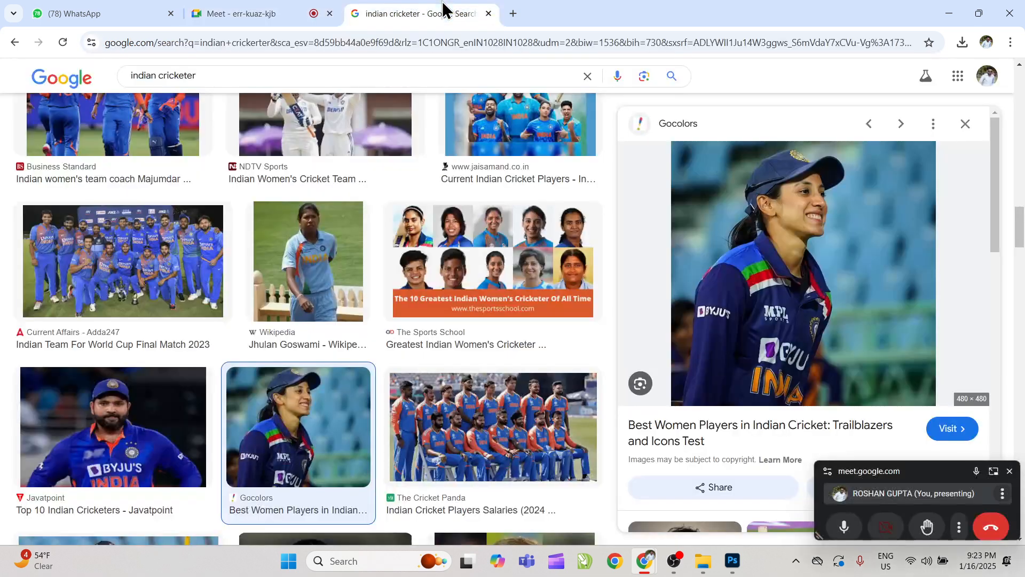
pyautogui.click(308, 7)
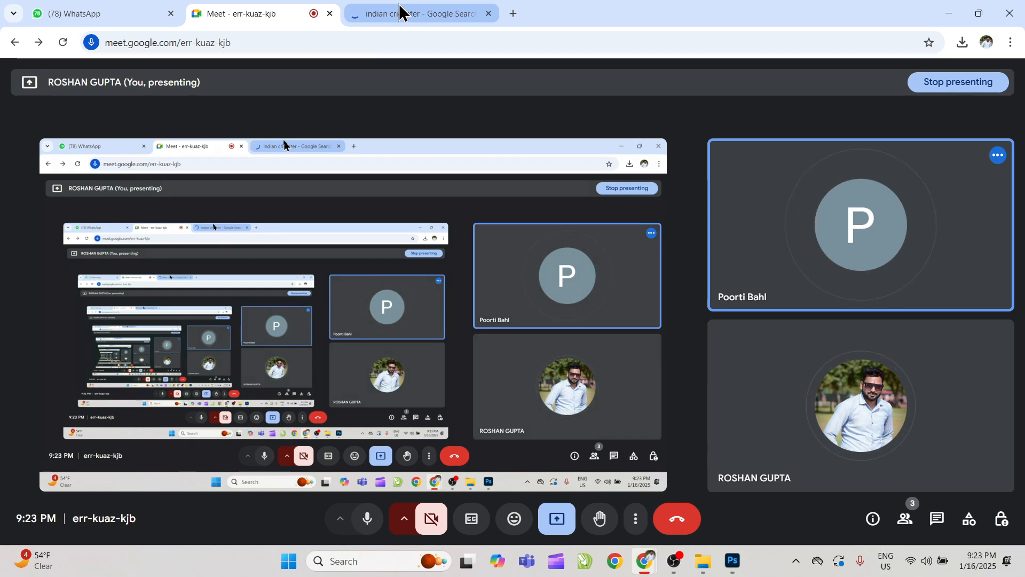
pyautogui.click(735, 560)
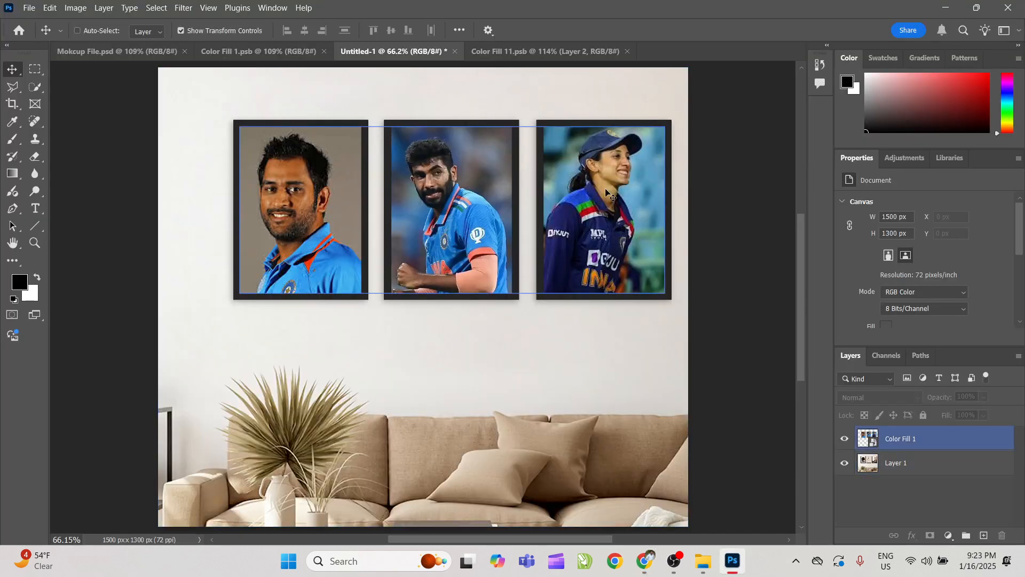
# Step: Rename Layer 1 to 'Background Layers'
pyautogui.click(376, 275)
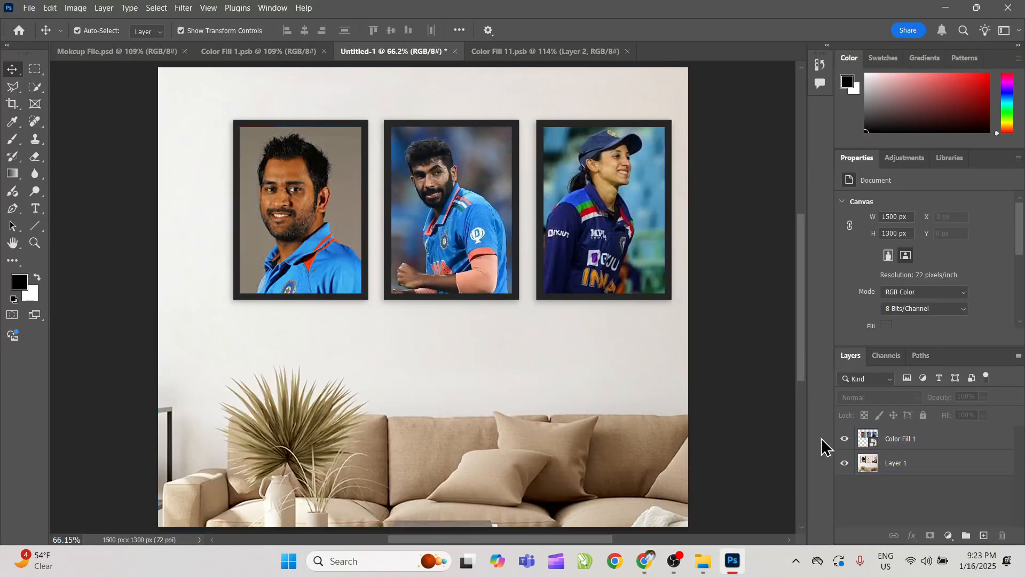
pyautogui.click(313, 187)
pyautogui.click(743, 365)
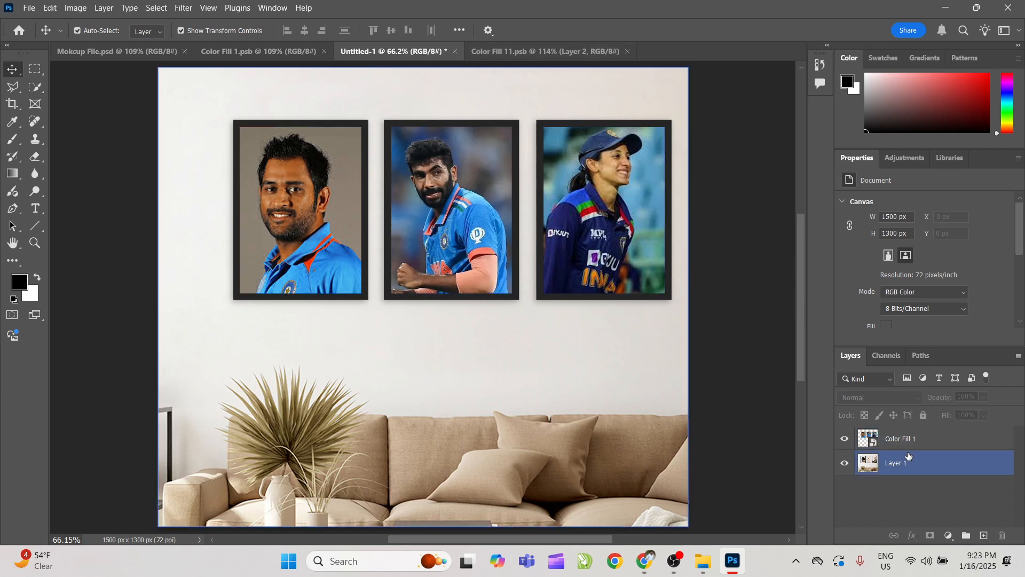
pyautogui.doubleClick(903, 462)
pyautogui.click(928, 496)
pyautogui.click(925, 464)
pyautogui.rightClick(925, 463)
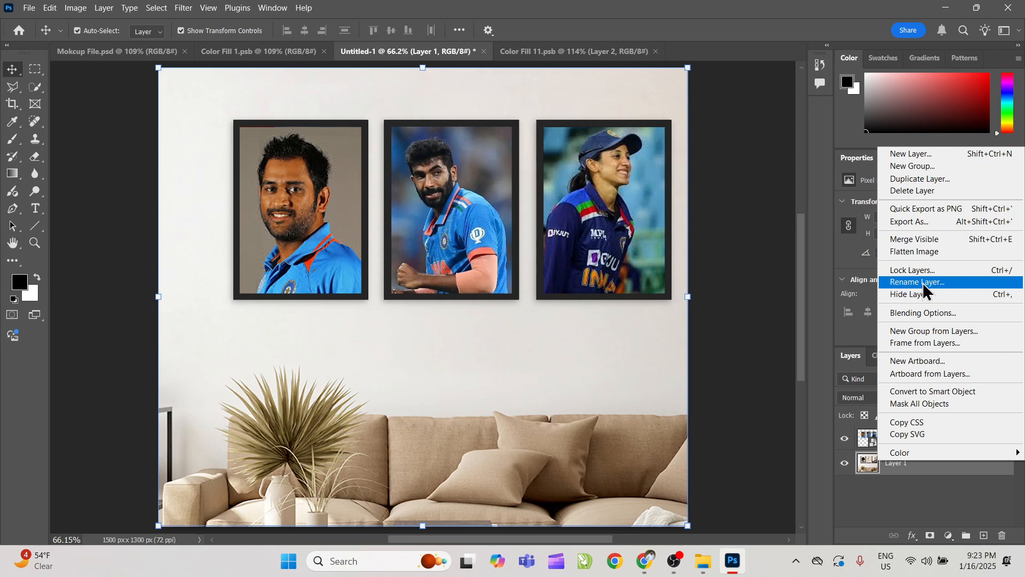
pyautogui.click(949, 283)
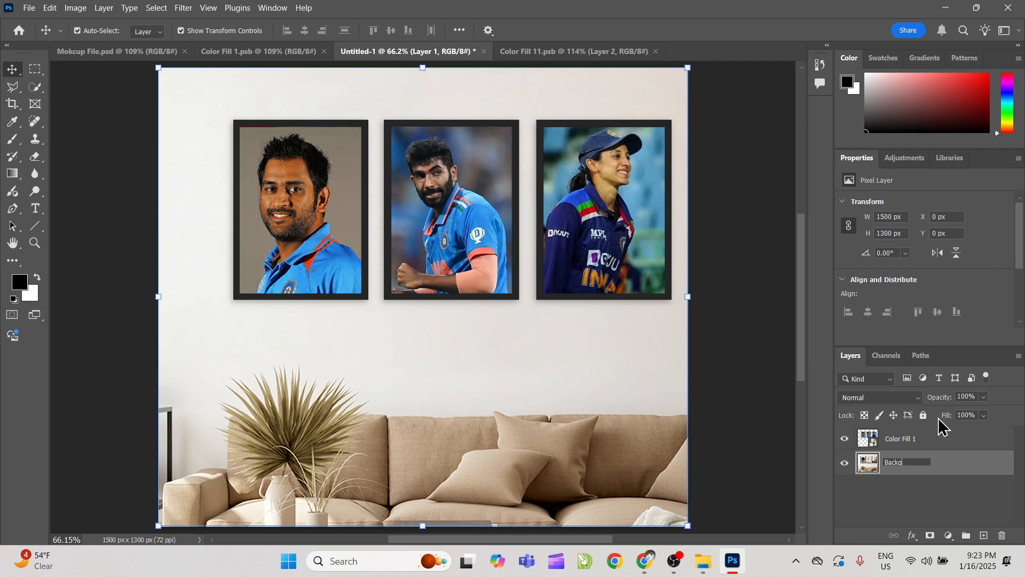
pyautogui.write('s')
pyautogui.press('Return')
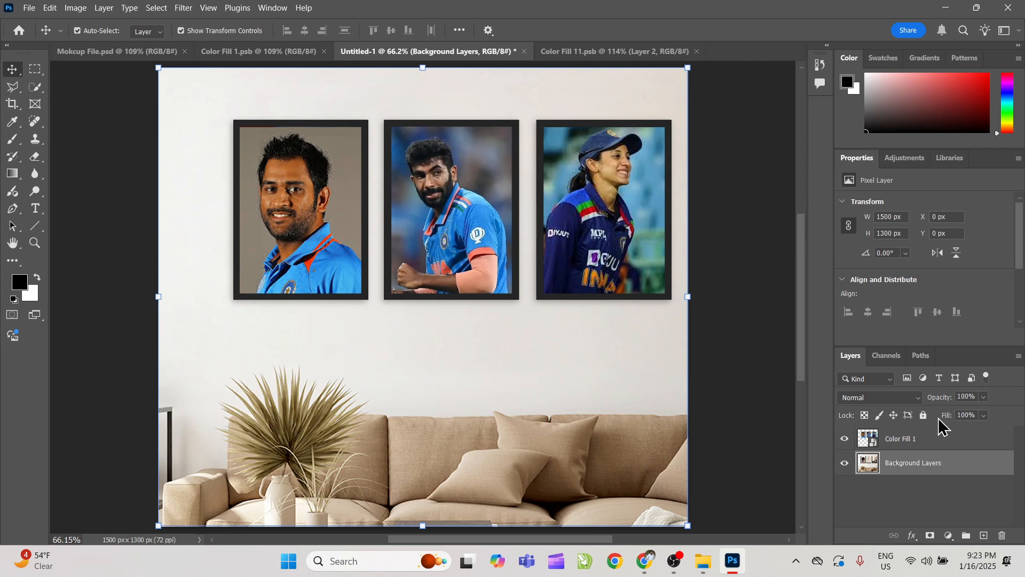
# Step: Rename the Color Fill 1 layer to 'Place Your Imaages Here' and start saving under a new name
pyautogui.click(926, 435)
pyautogui.rightClick(926, 435)
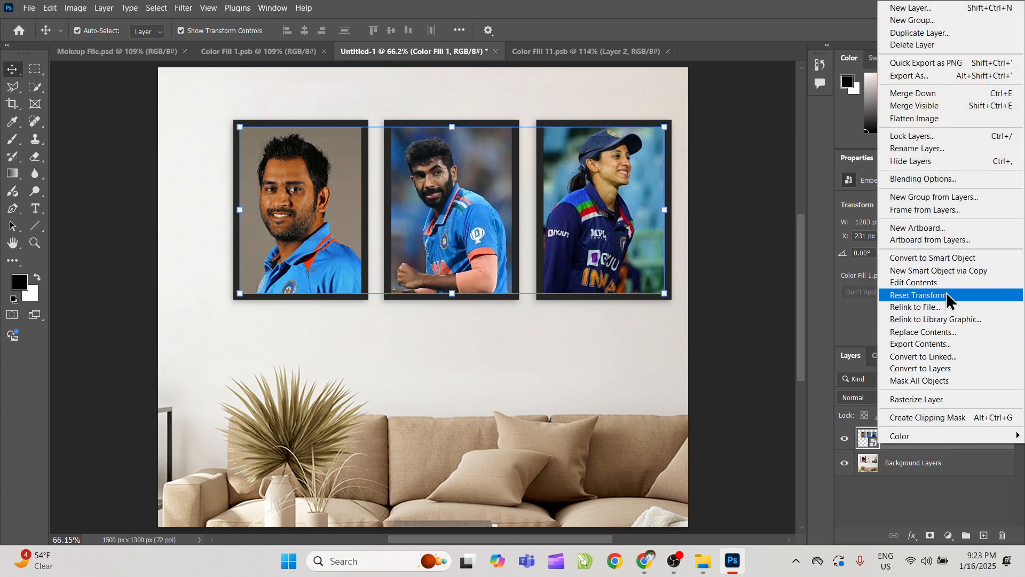
pyautogui.click(929, 526)
pyautogui.rightClick(913, 442)
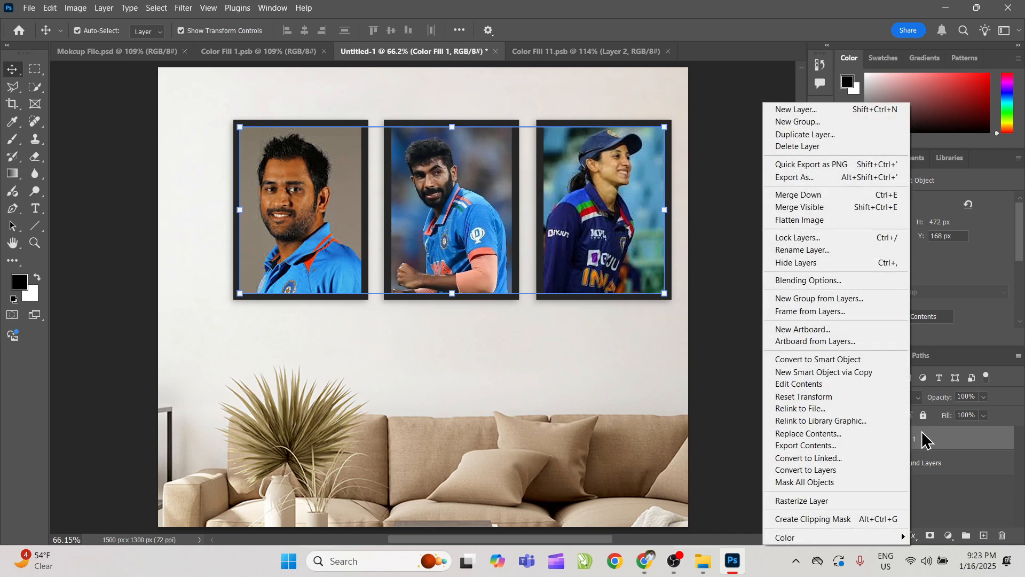
pyautogui.click(951, 445)
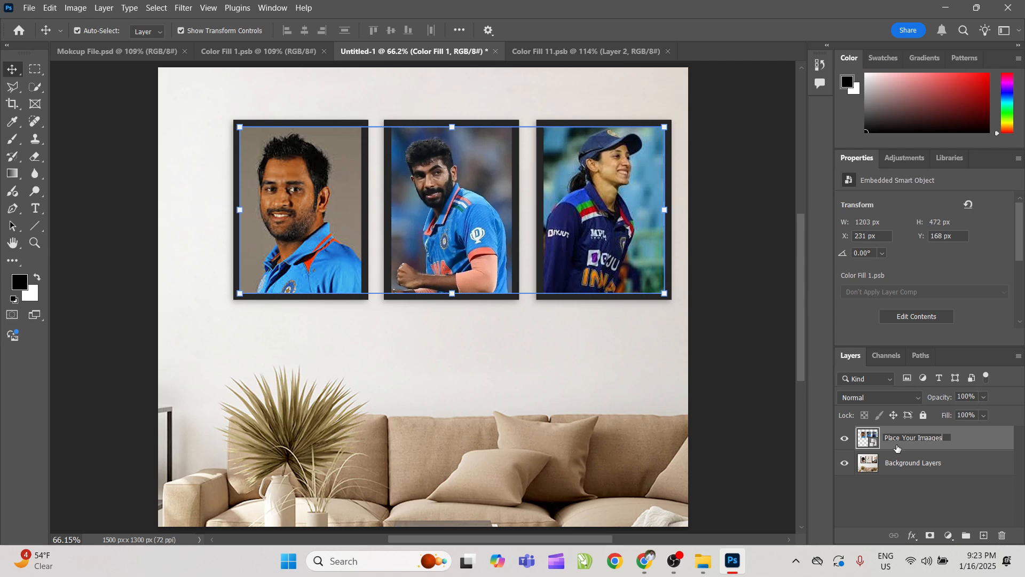
pyautogui.write('re')
pyautogui.press('Return')
pyautogui.click(908, 463)
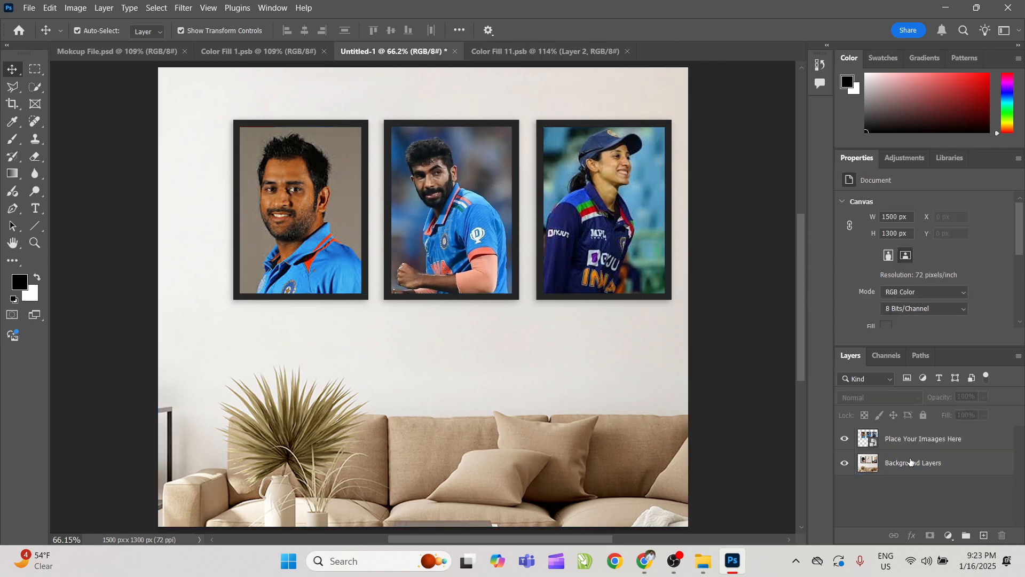
pyautogui.hotkey('ctrl', 's')
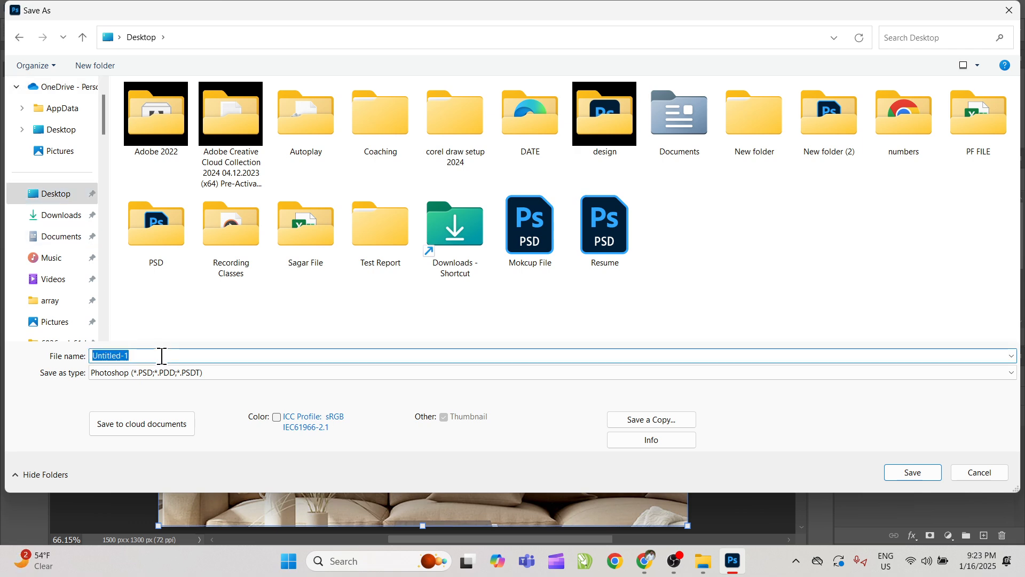
# Step: Save the mockup as Circkert Mikcup.psd, accepting the compatibility options
pyautogui.write('Circkert Mikcup')
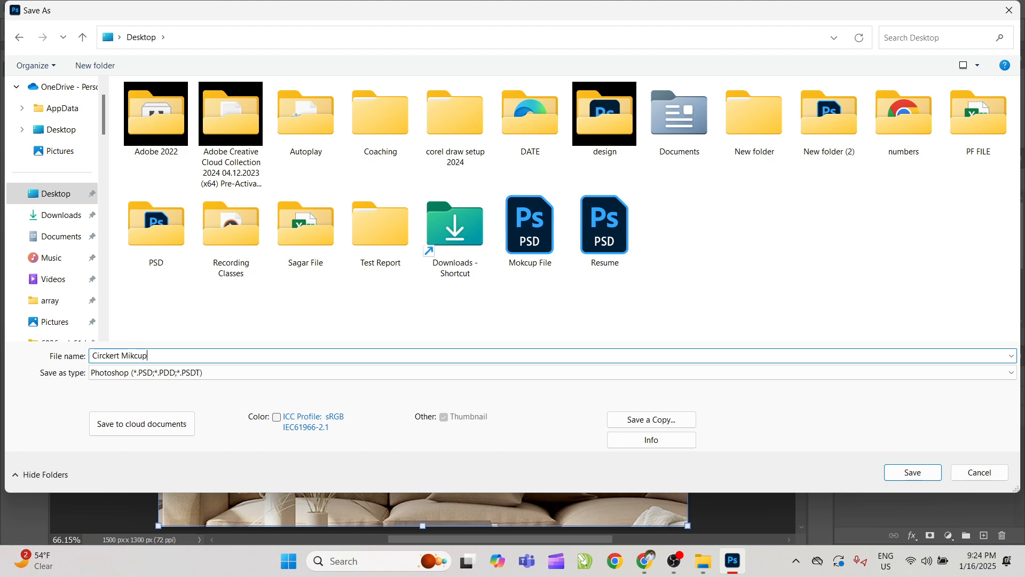
pyautogui.press('Return')
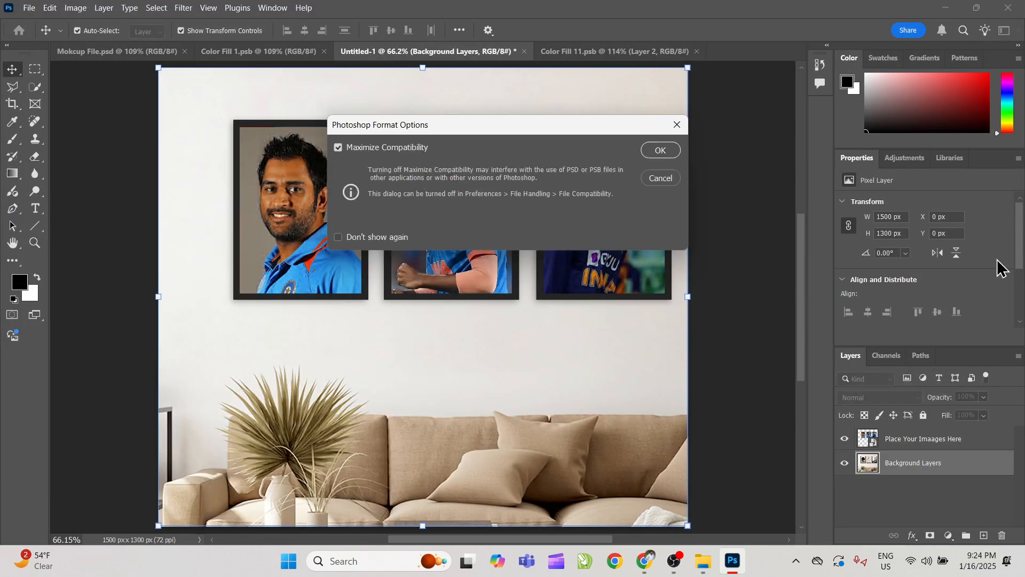
pyautogui.press('Return')
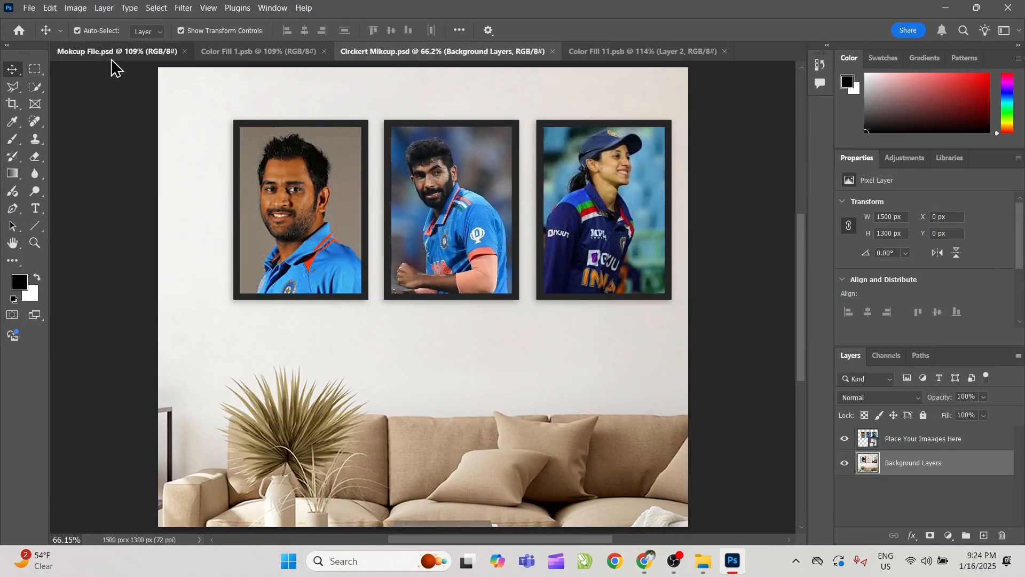
# Step: Close all other documents and reopen Circkert Mikcup.psd from the desktop
pyautogui.click(111, 57)
pyautogui.rightClick(111, 57)
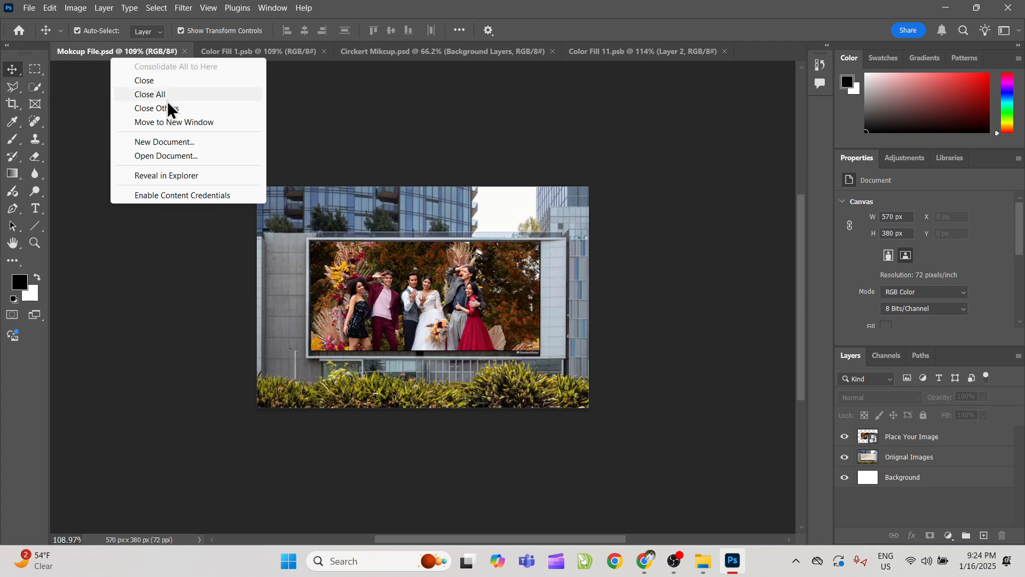
pyautogui.click(170, 109)
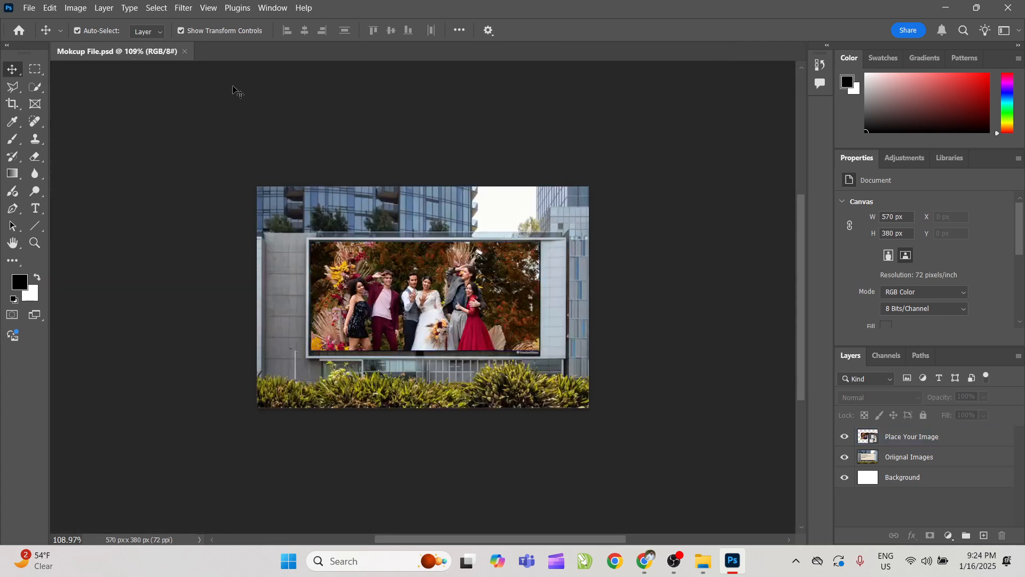
pyautogui.click(185, 52)
pyautogui.press('super+d')
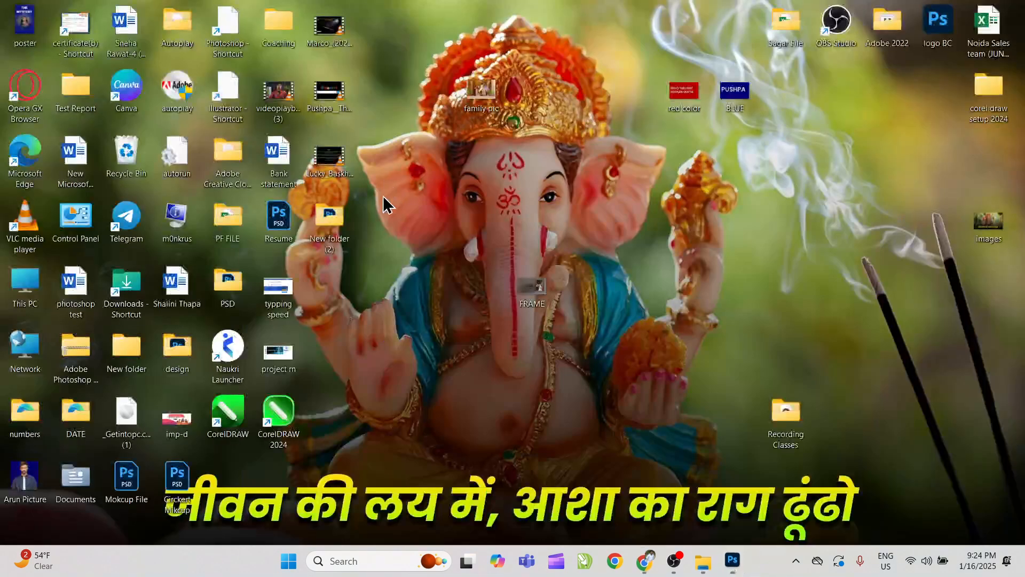
pyautogui.doubleClick(196, 480)
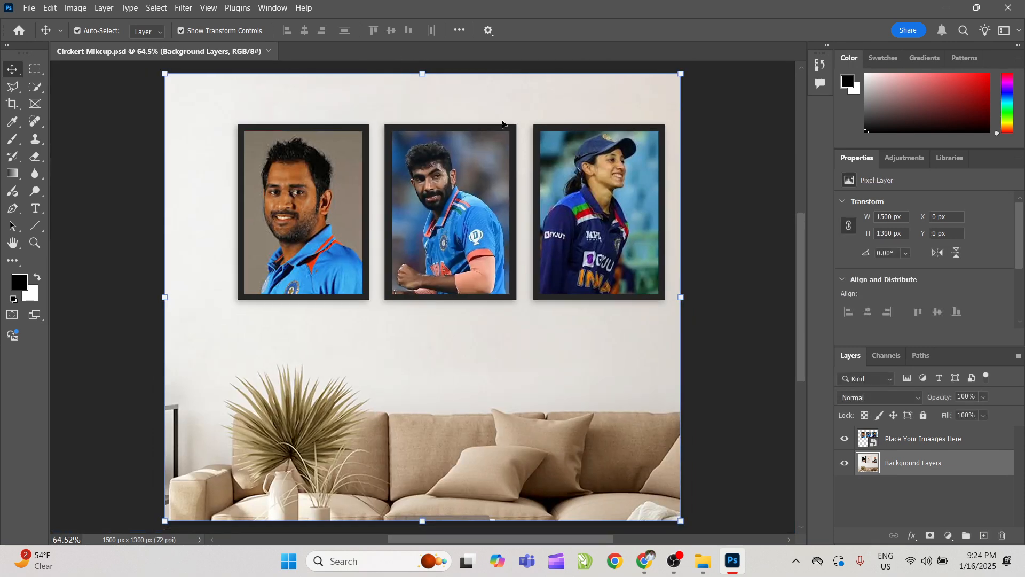
# Step: Zoom in on the three frames and open the Place Your Imaages Here layer's smart object contents
pyautogui.click(714, 255)
pyautogui.hotkey('ctrl', '0')
pyautogui.hotkey('ctrl', 'space')
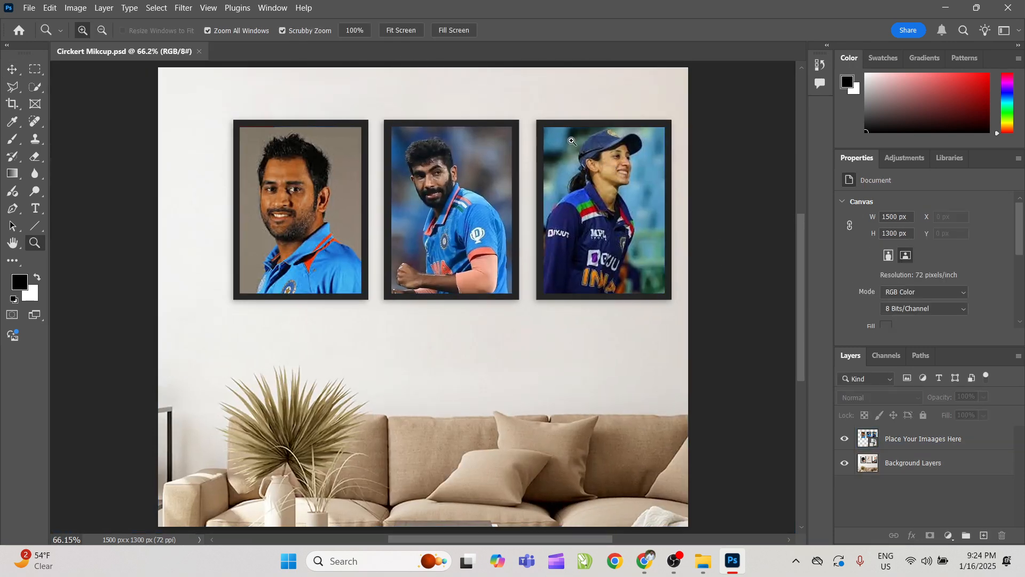
pyautogui.moveTo(570, 140); pyautogui.dragTo(595, 140)
pyautogui.click(560, 172)
pyautogui.click(316, 96)
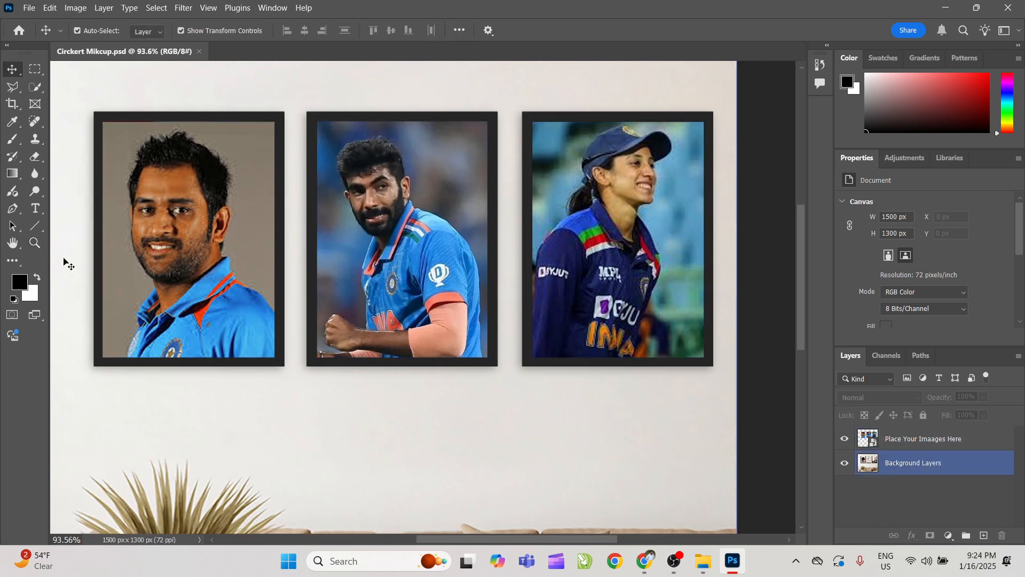
pyautogui.click(899, 441)
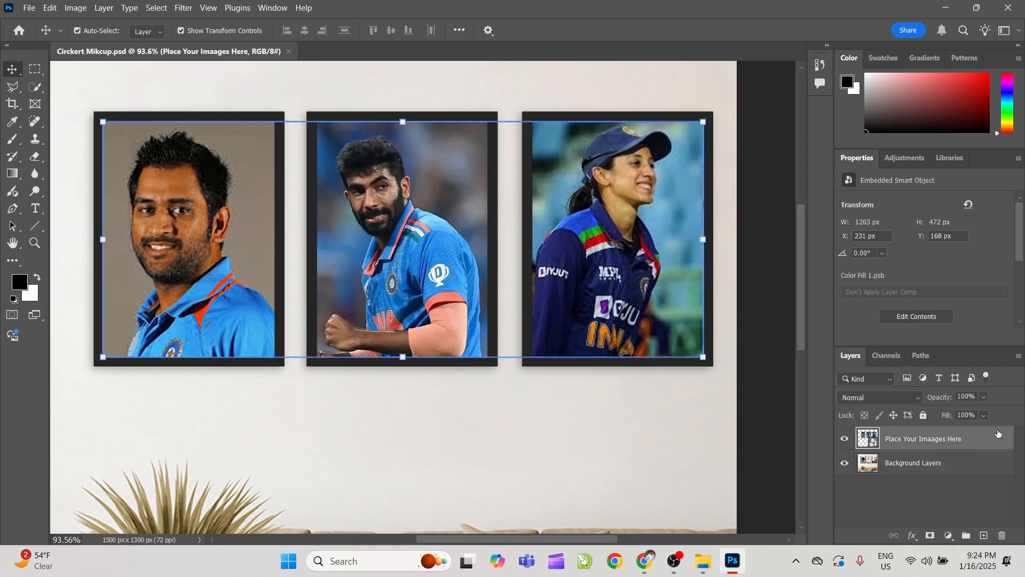
pyautogui.doubleClick(869, 439)
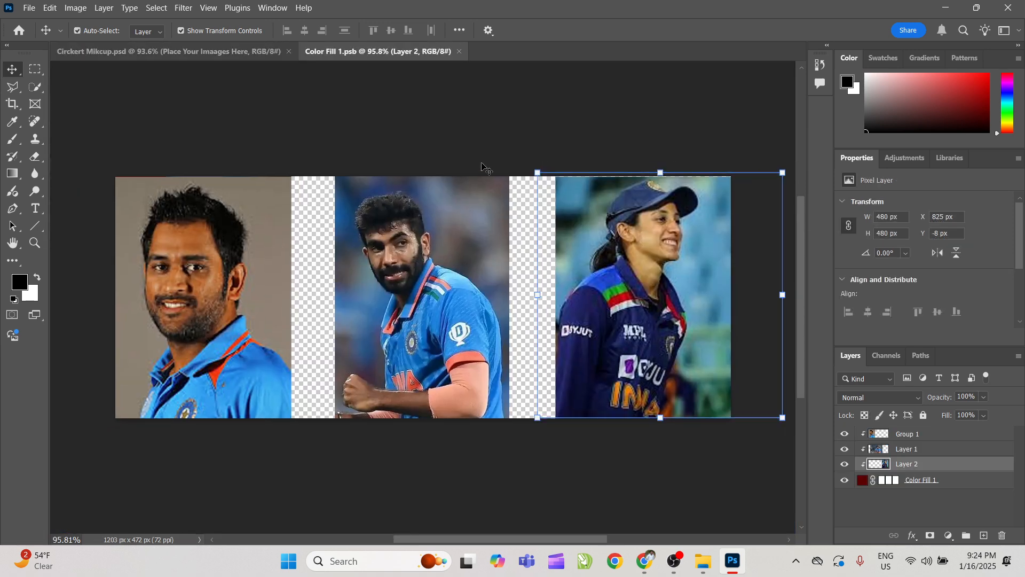
# Step: Select Group 1 in the collage and switch to the Google Meet call in the browser
pyautogui.click(482, 164)
pyautogui.click(309, 184)
pyautogui.hotkey('alt', 'Tab')
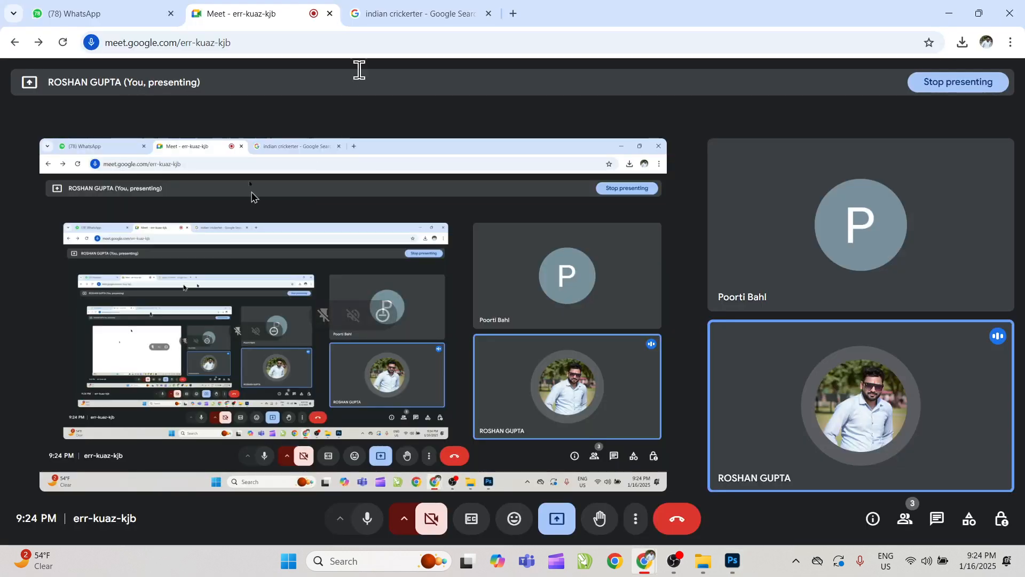
# Step: Search Google Images for 'politician indian'
pyautogui.click(470, 13)
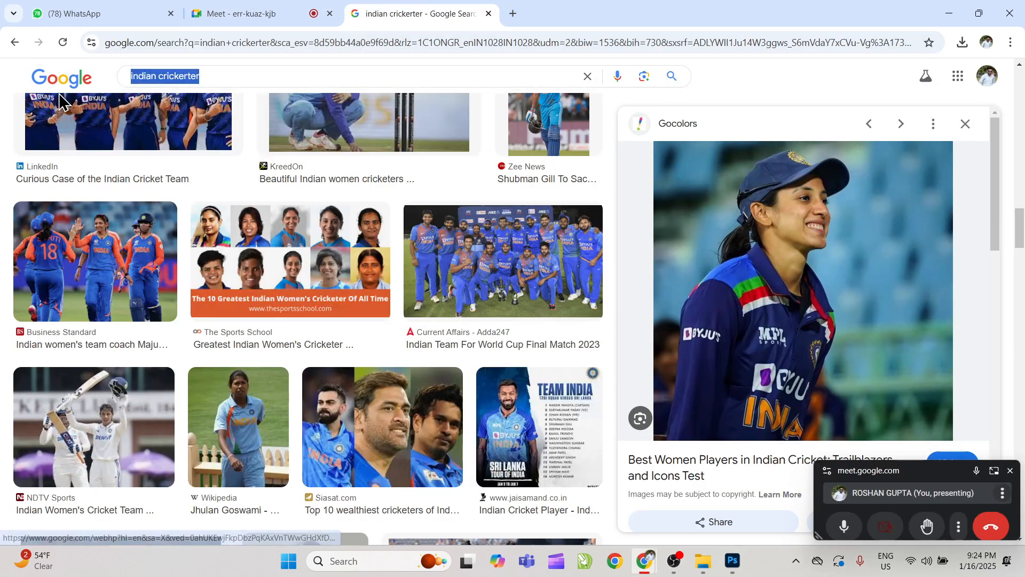
pyautogui.write('policiticla n')
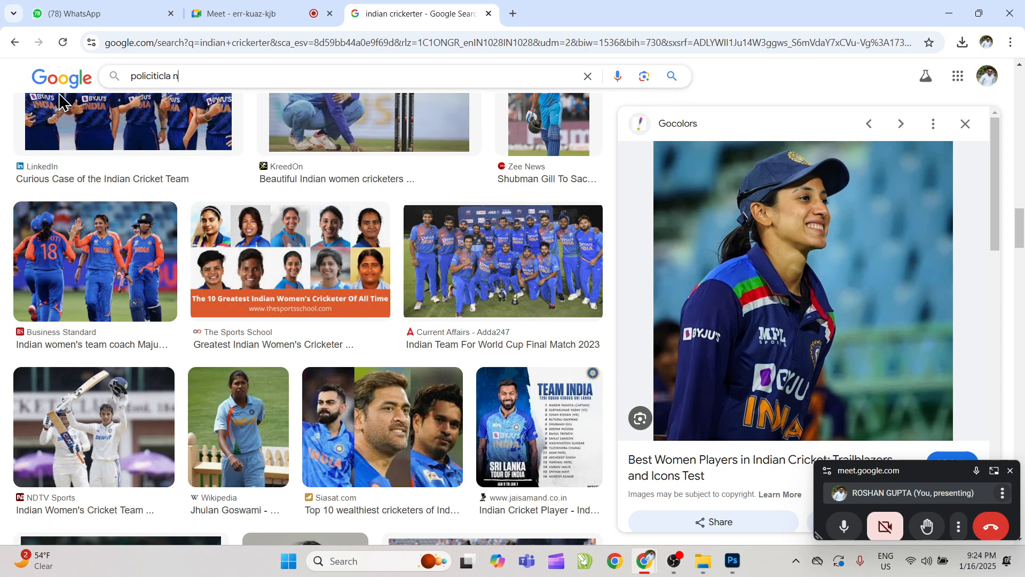
pyautogui.write('et')
pyautogui.press('BackSpace')
pyautogui.press('BackSpace')
pyautogui.press('BackSpace')
pyautogui.write('indian')
pyautogui.press('Return')
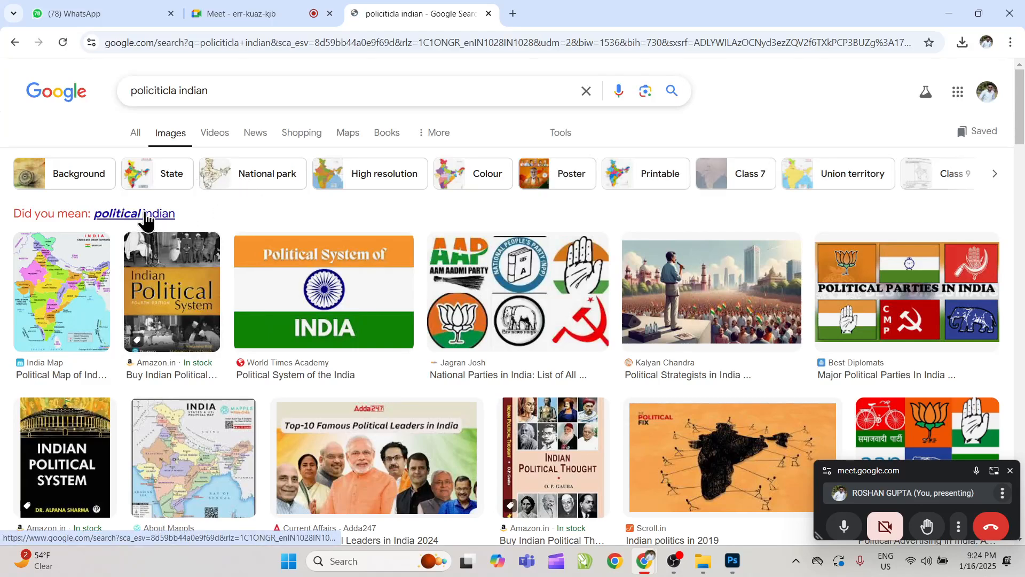
pyautogui.click(145, 215)
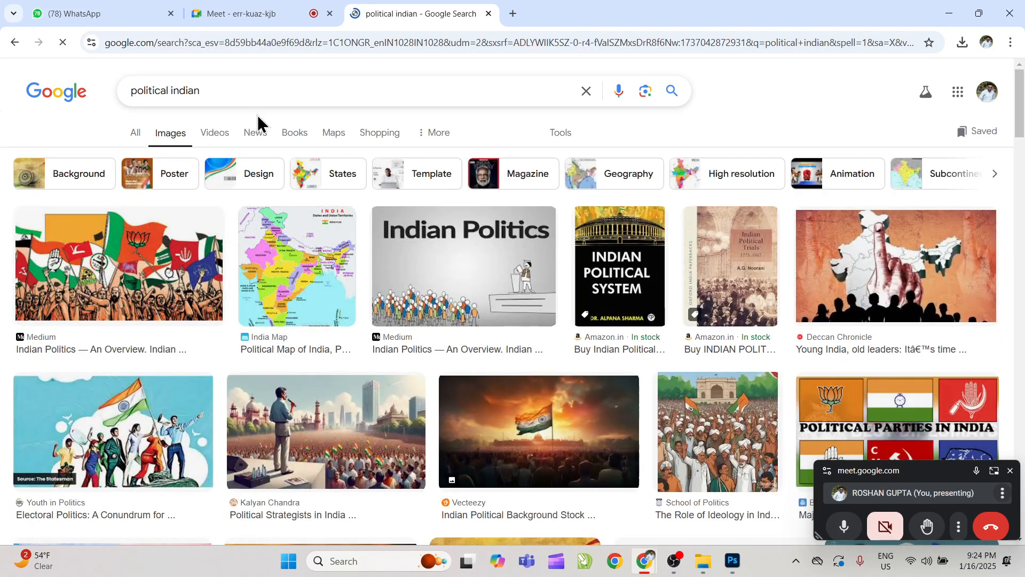
pyautogui.click(172, 95)
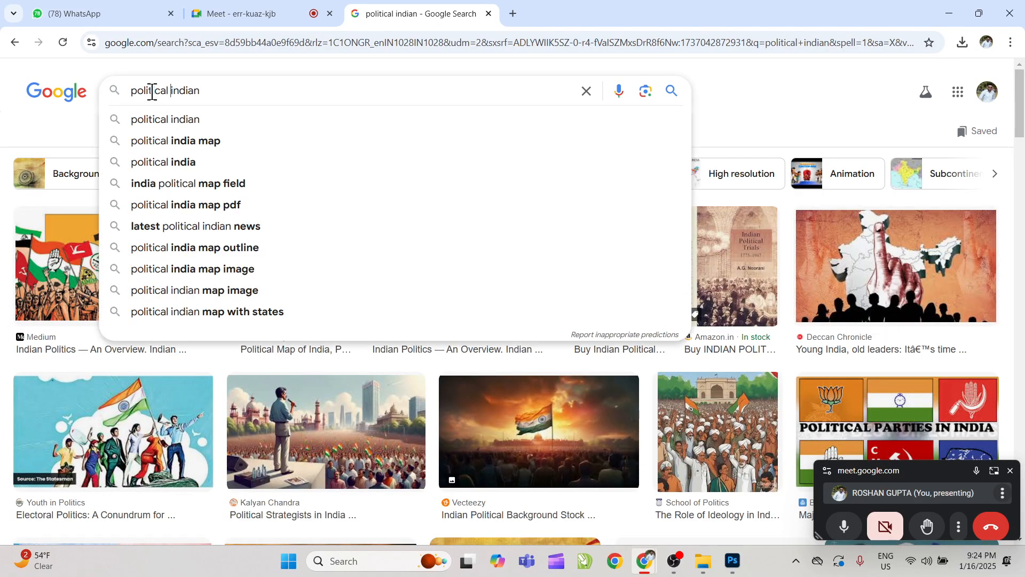
pyautogui.doubleClick(152, 91)
pyautogui.write('p')
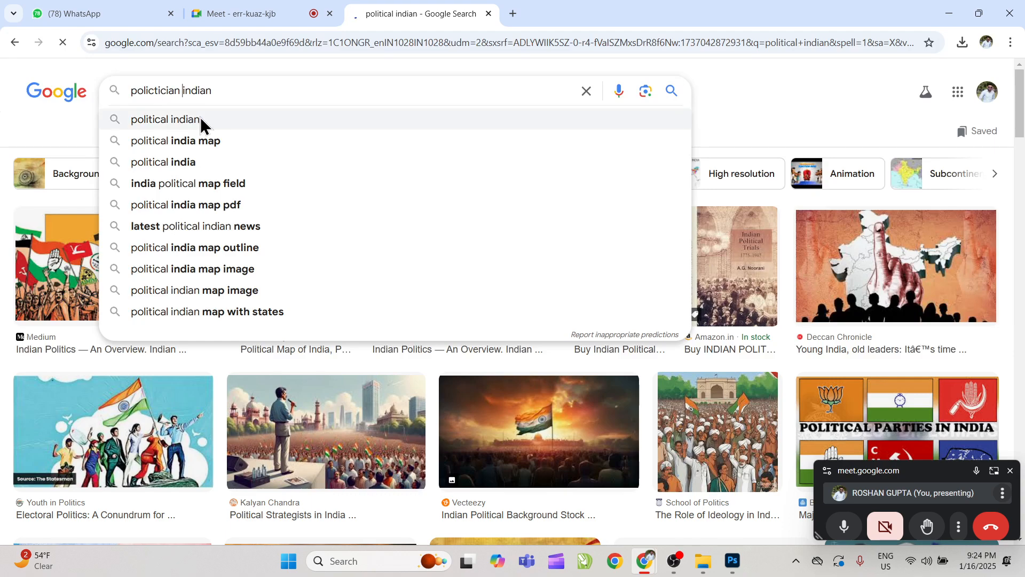
pyautogui.press('Return')
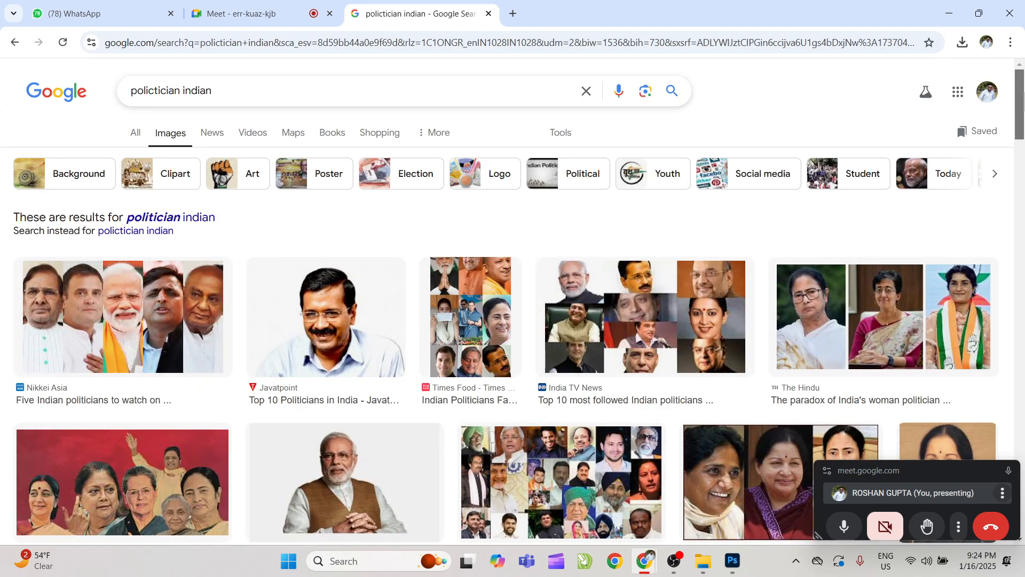
pyautogui.scroll(-5, 916, 309)
# Step: Copy the Javatpoint politician portrait, paste it into the collage, and move it to the left side
pyautogui.click(342, 208)
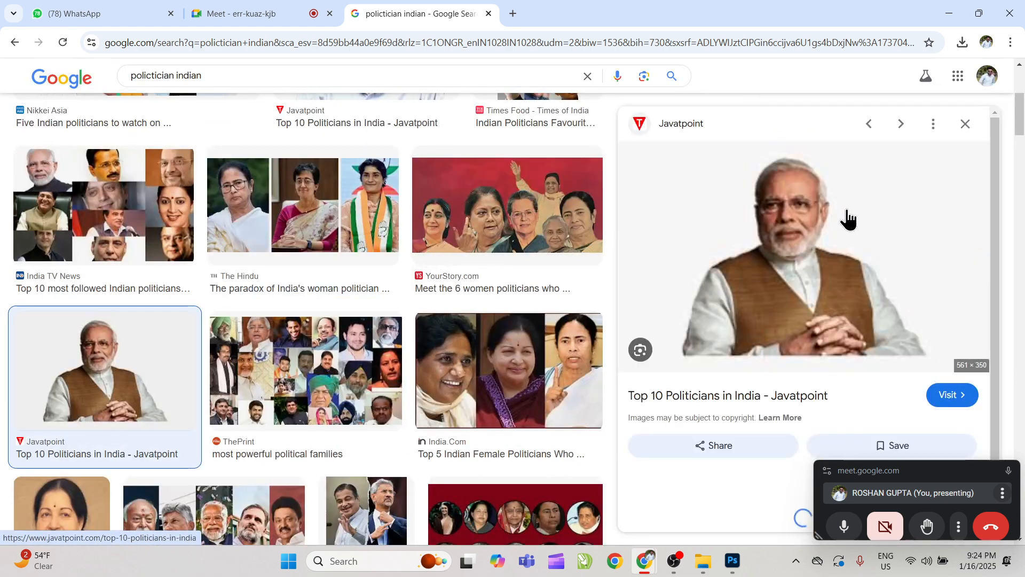
pyautogui.rightClick(783, 214)
pyautogui.click(833, 437)
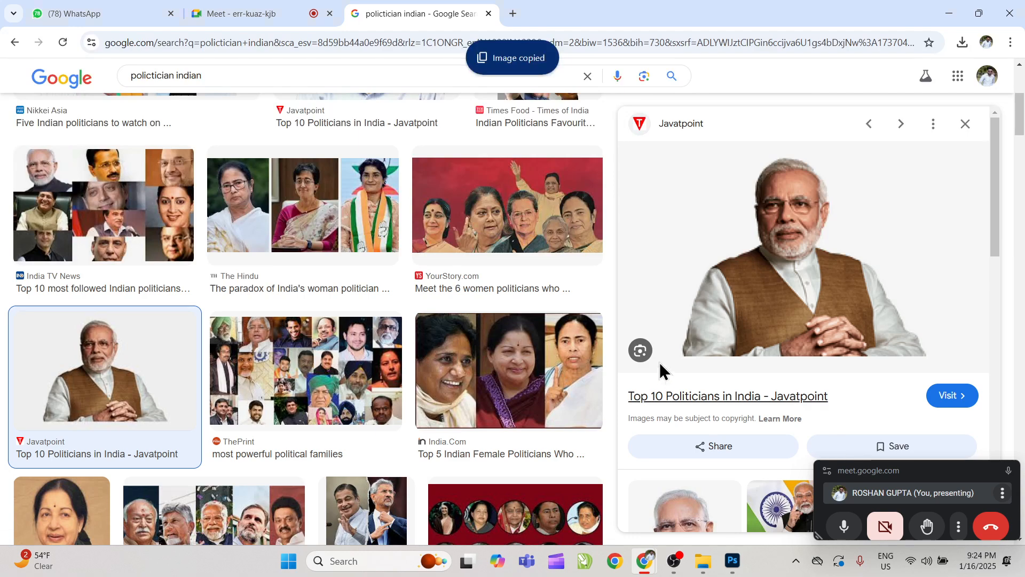
pyautogui.hotkey('alt', 'Tab')
pyautogui.click(378, 297)
pyautogui.hotkey('ctrl', 'v')
pyautogui.moveTo(378, 298); pyautogui.dragTo(184, 295)
pyautogui.hotkey('ctrl', 'alt', 'v')
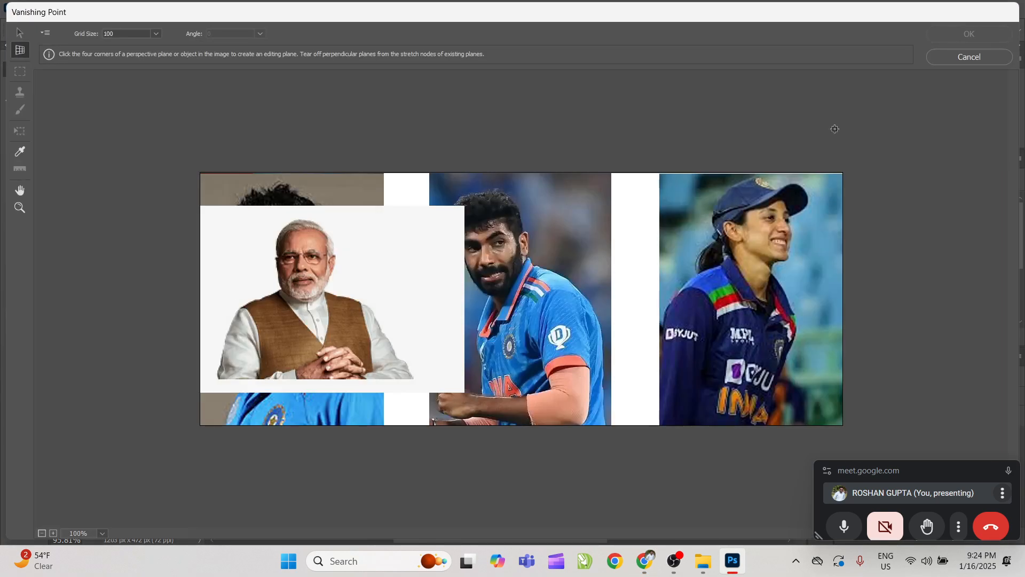
# Step: Cancel Vanishing Point, clip the portrait into the group below, and enlarge it to about 150%
pyautogui.click(969, 57)
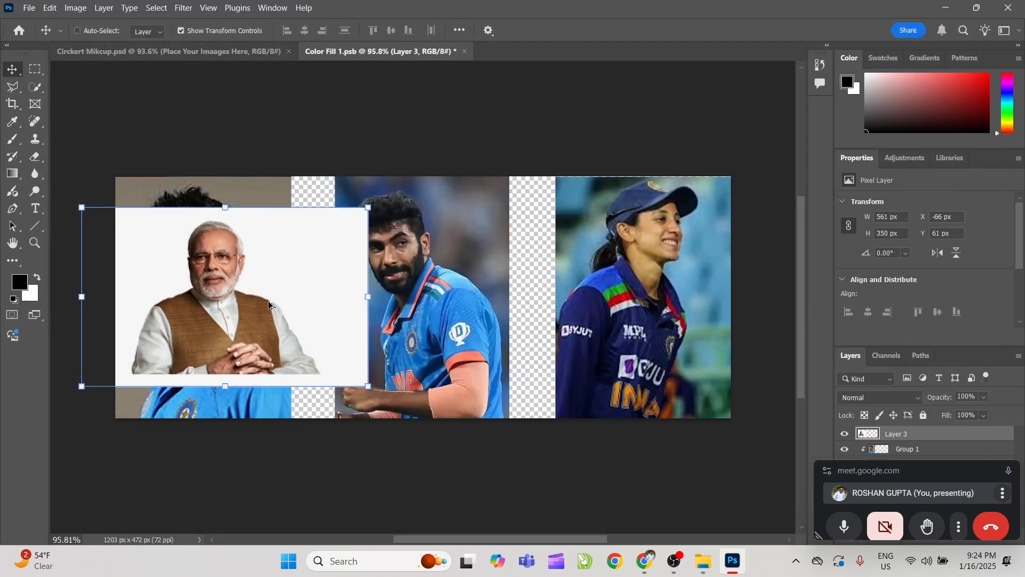
pyautogui.hotkey('ctrl', 'alt', 'g')
pyautogui.moveTo(224, 207); pyautogui.dragTo(225, 162)
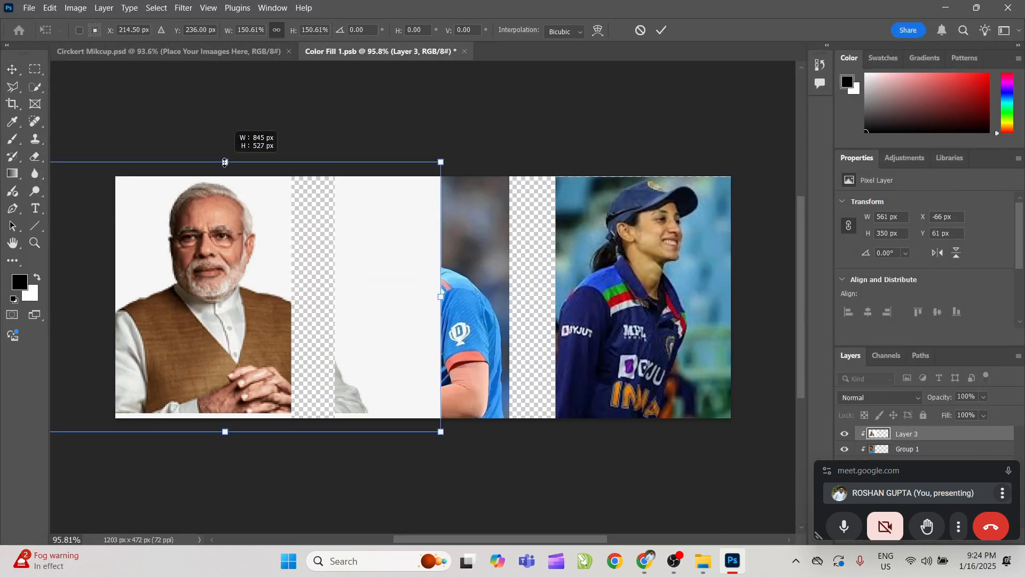
pyautogui.press('Return')
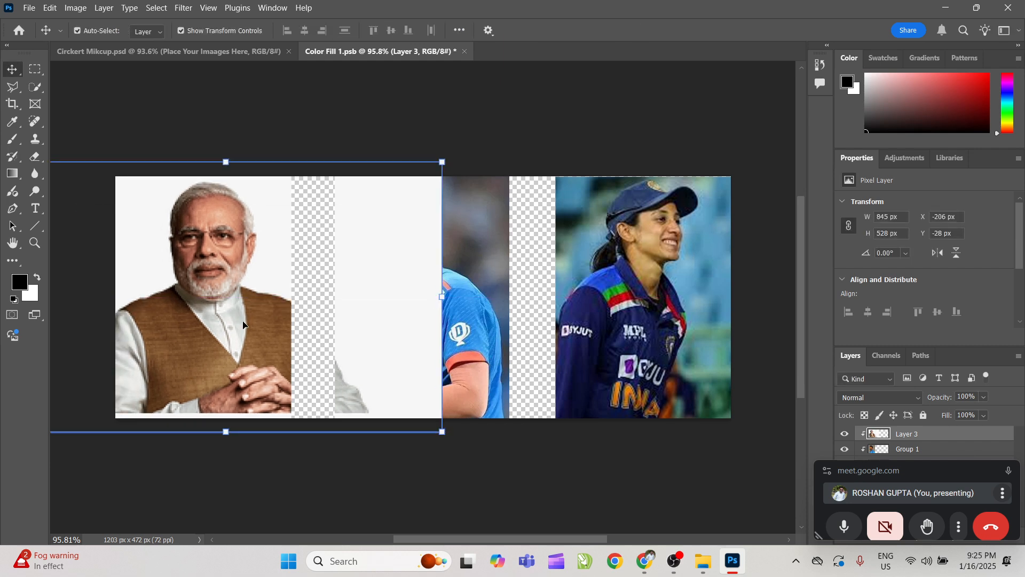
# Step: Delete the portrait's overlap on the middle panel and save the smart object contents
pyautogui.press('m')
pyautogui.moveTo(320, 161); pyautogui.dragTo(504, 454)
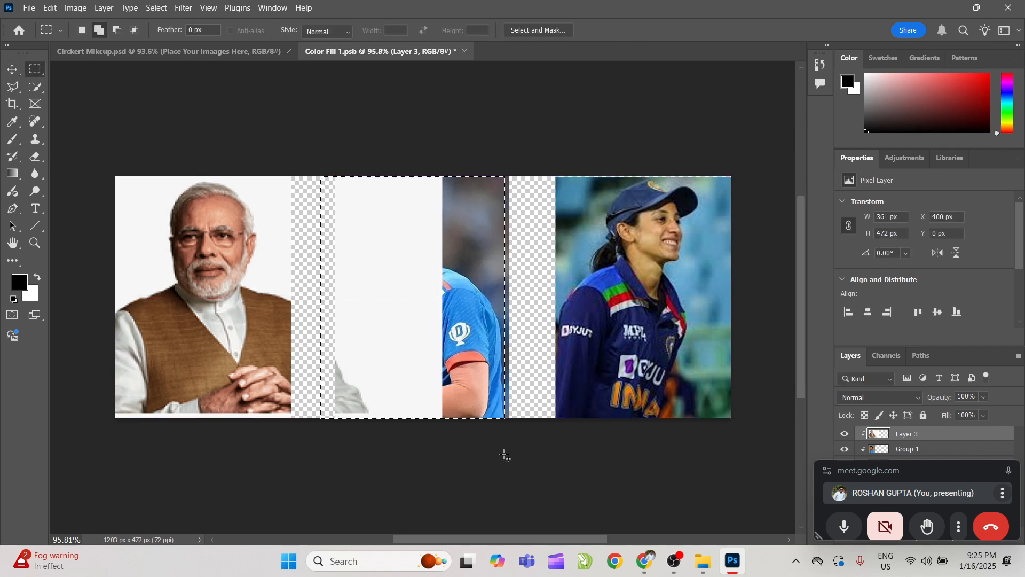
pyautogui.press('Delete')
pyautogui.hotkey('ctrl', 's')
pyautogui.press('v')
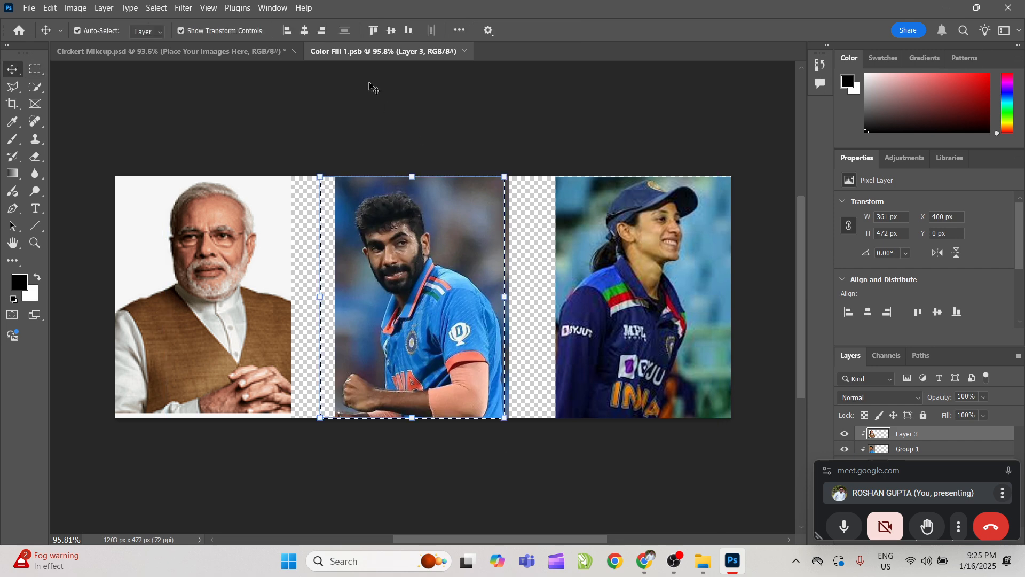
# Step: Return to Circkert Mikcup.psd and fit the whole mockup in view
pyautogui.click(264, 55)
pyautogui.hotkey('ctrl', '0')
pyautogui.hotkey('ctrl', '1')
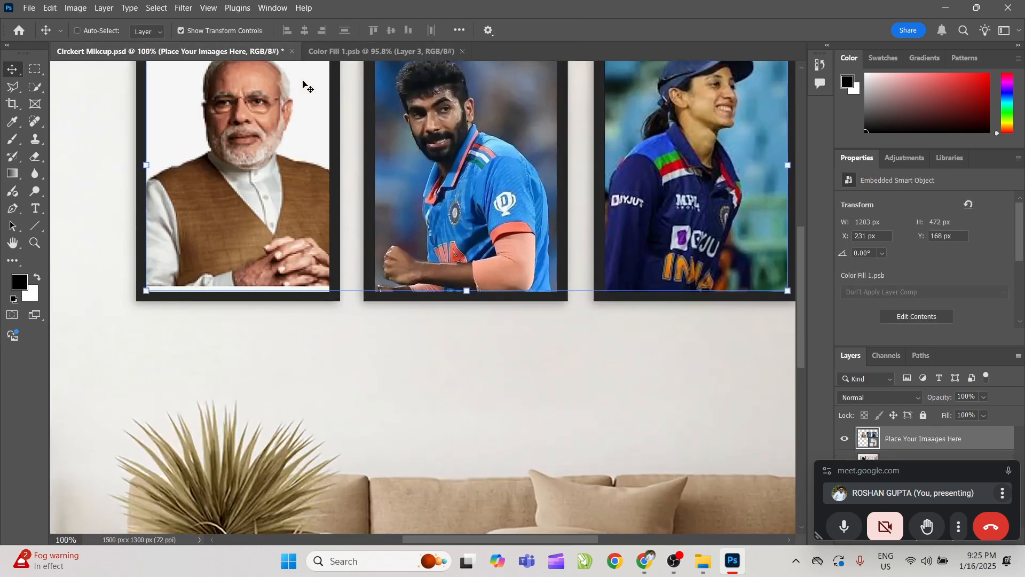
pyautogui.hotkey('ctrl', '0')
pyautogui.click(78, 200)
# Step: Rename the photo placeholder layer to 'layer 1'
pyautogui.hotkey('ctrl', '0')
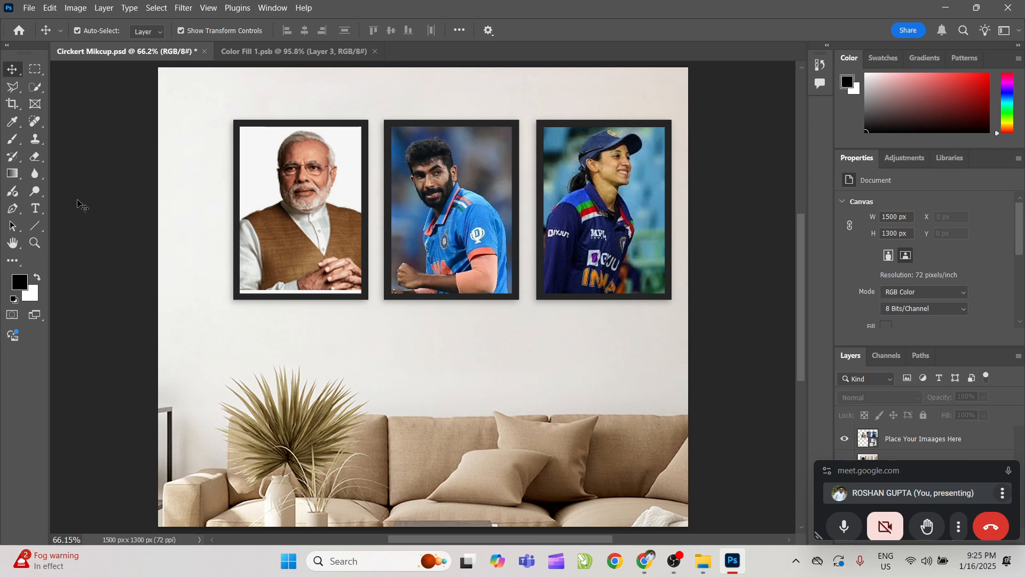
pyautogui.moveTo(927, 482); pyautogui.dragTo(328, 353)
pyautogui.click(927, 441)
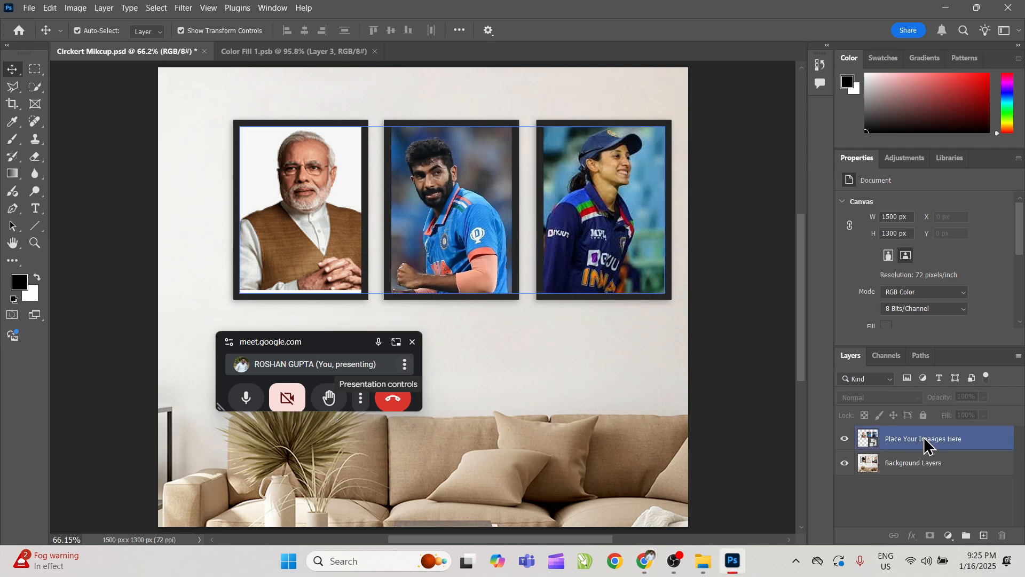
pyautogui.click(910, 463)
pyautogui.click(906, 445)
pyautogui.doubleClick(901, 447)
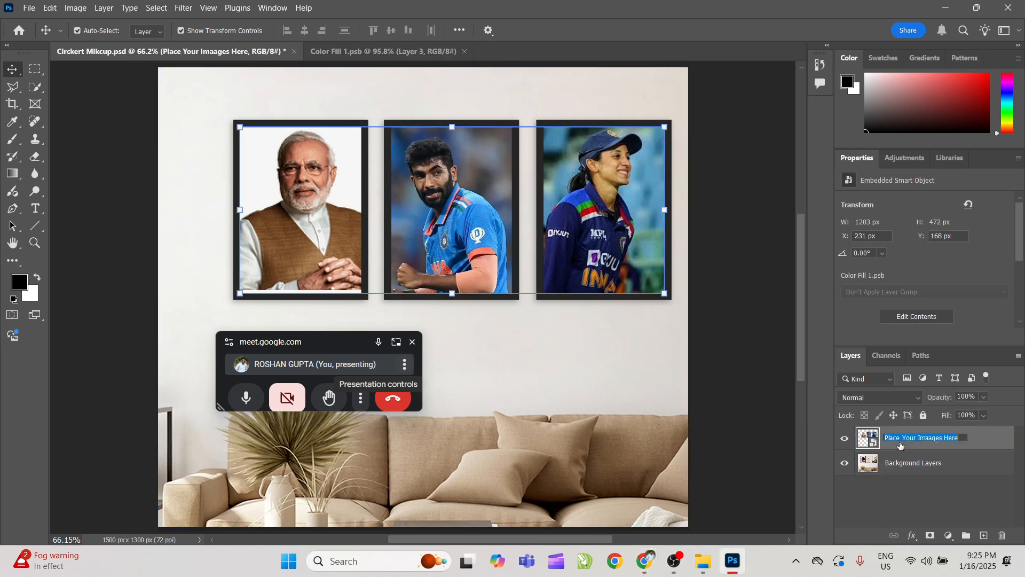
pyautogui.write('layer 1')
pyautogui.press('Return')
# Step: Rename layer 1 again to 'aap apna images yaha paste kre'
pyautogui.click(897, 502)
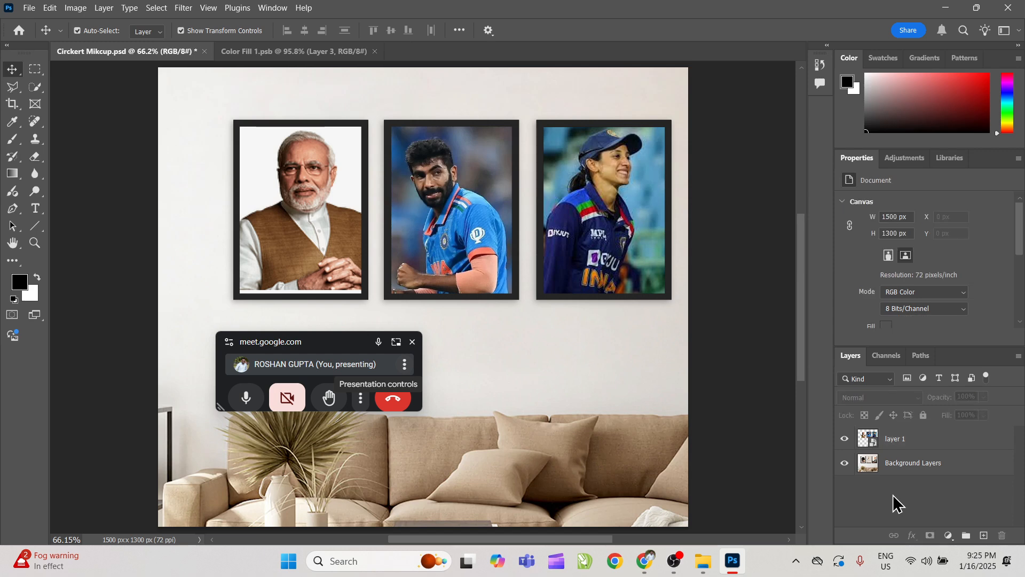
pyautogui.click(899, 449)
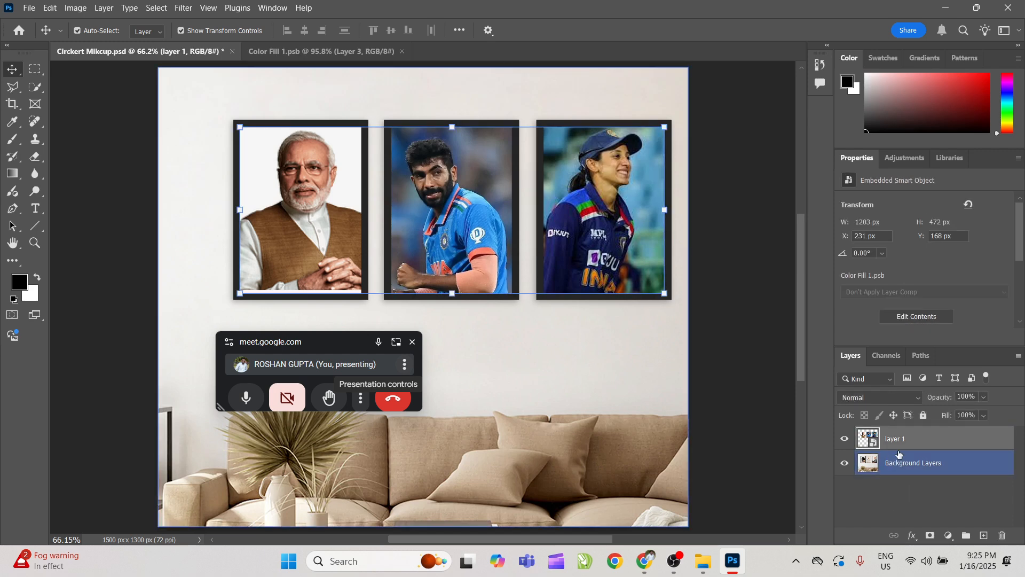
pyautogui.rightClick(901, 441)
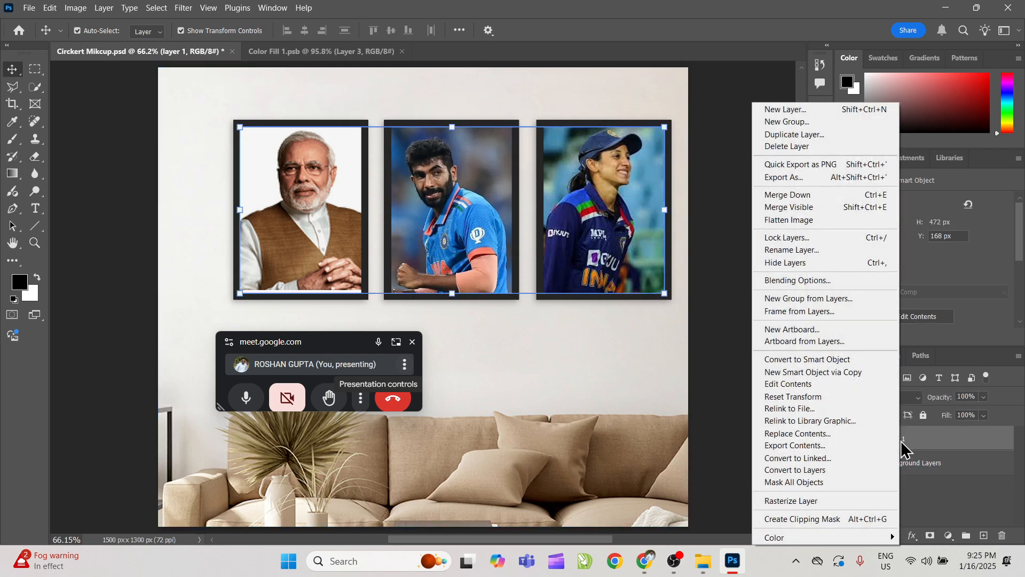
pyautogui.click(794, 249)
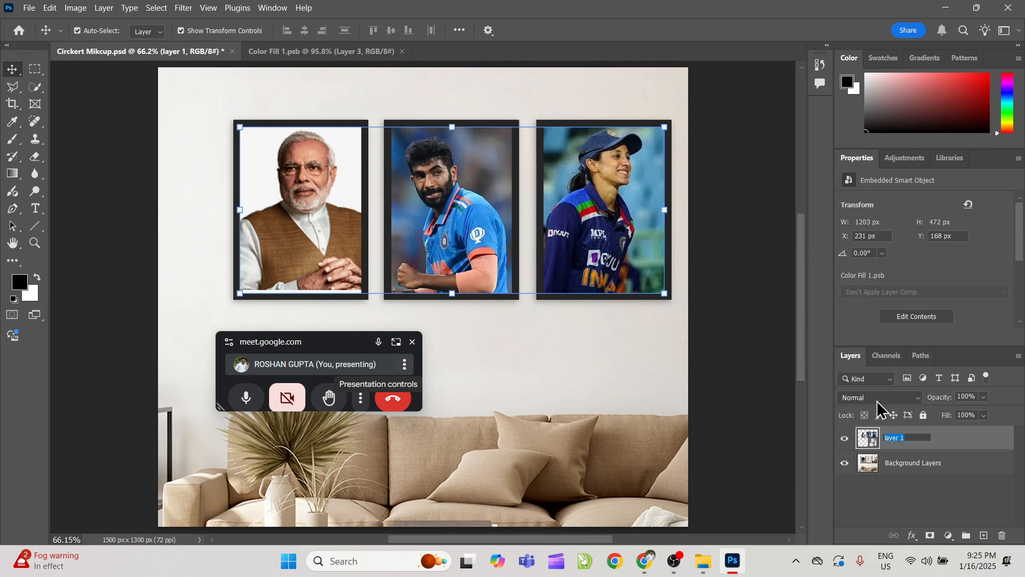
pyautogui.write('plac')
pyautogui.write('aap apna ')
pyautogui.write('images yaha pas')
pyautogui.write('y')
pyautogui.press('BackSpace')
pyautogui.write('te kre')
pyautogui.press('Return')
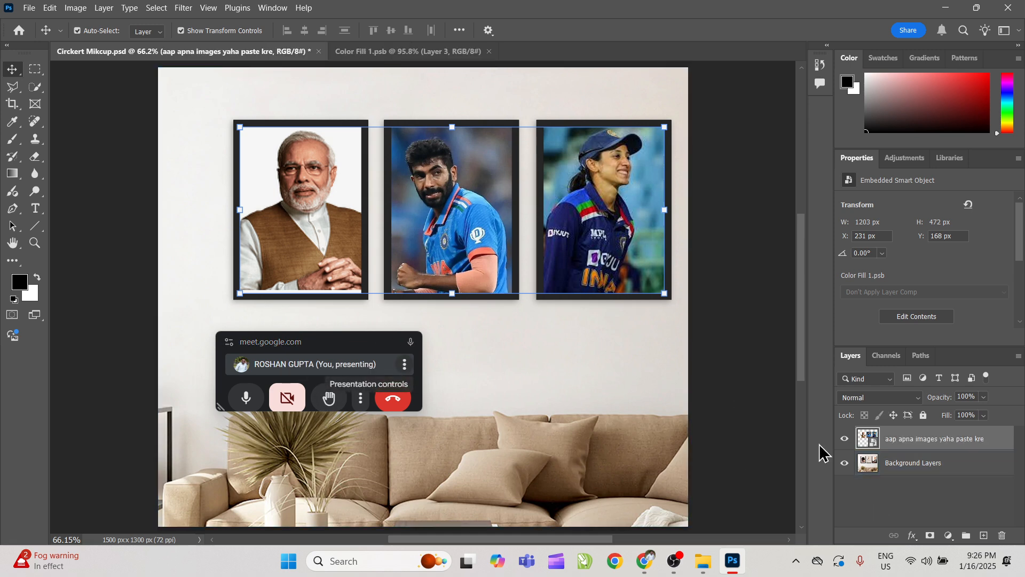
pyautogui.doubleClick(872, 443)
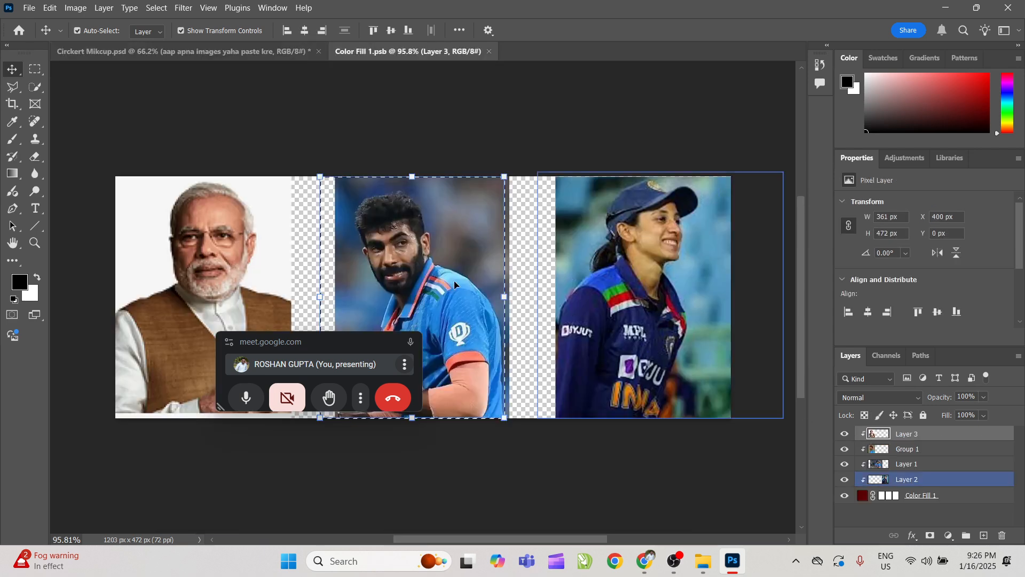
pyautogui.click(293, 138)
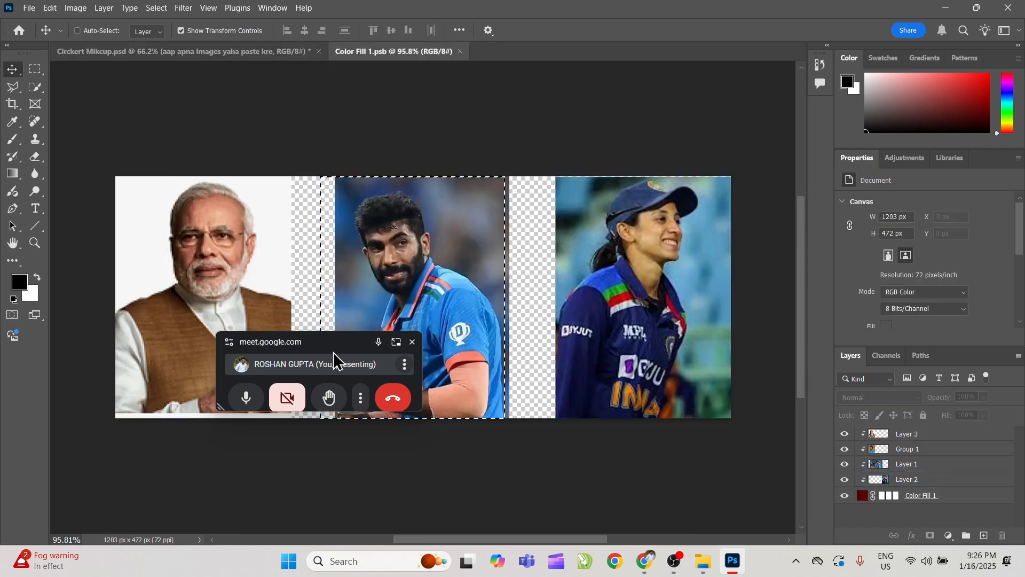
pyautogui.moveTo(332, 351); pyautogui.dragTo(690, 491)
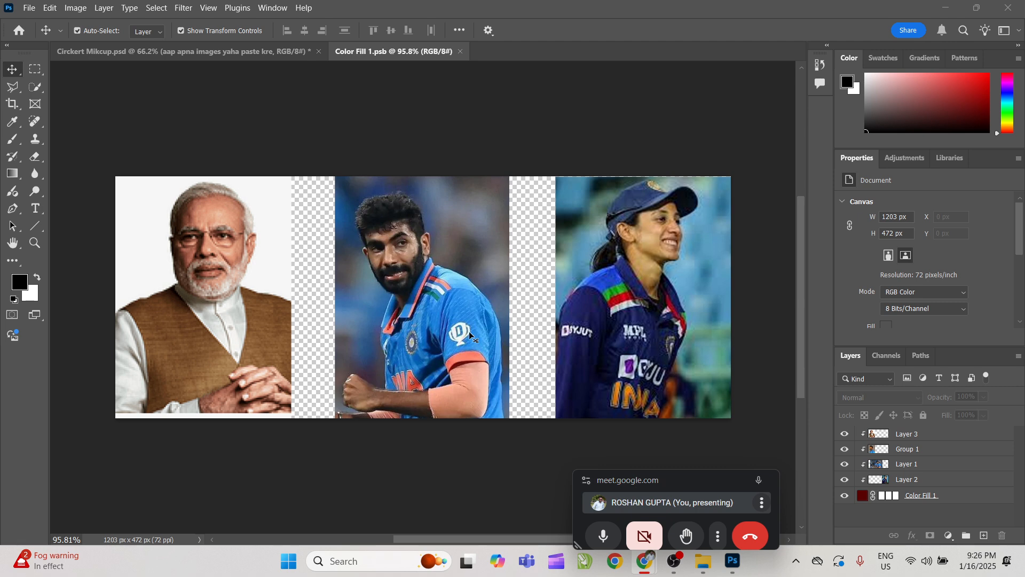
pyautogui.click(446, 368)
pyautogui.click(388, 91)
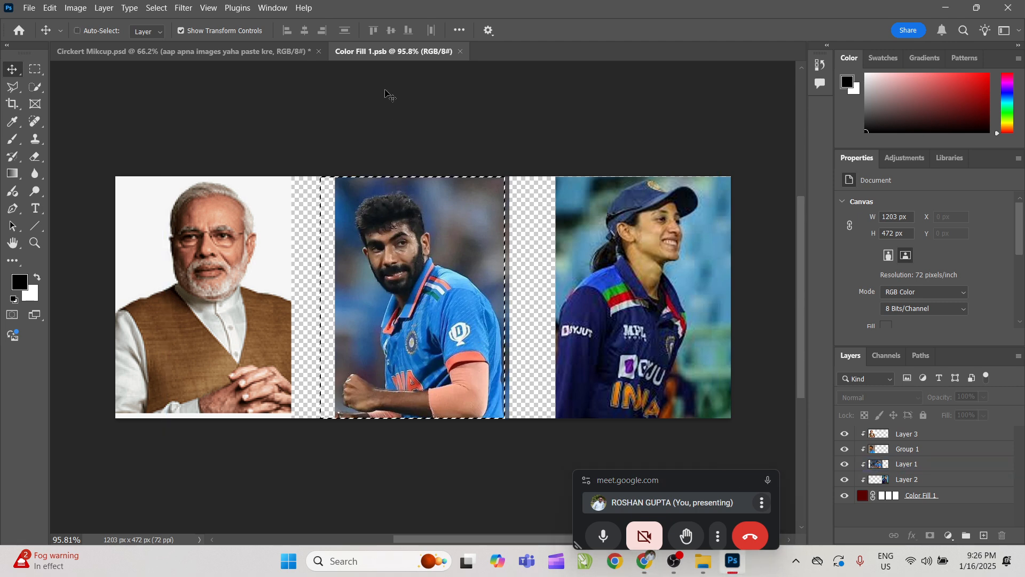
pyautogui.hotkey('ctrl', 'd')
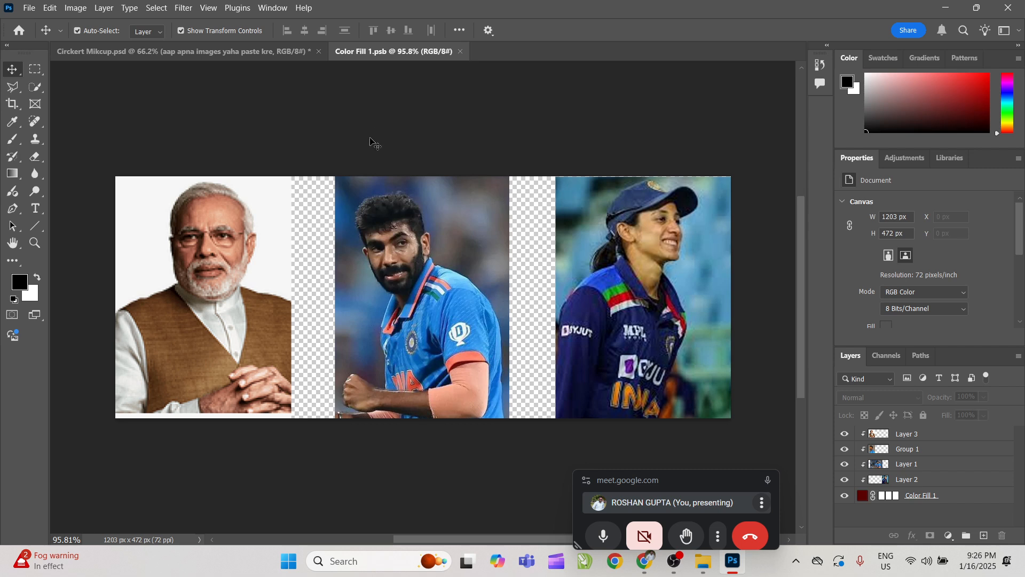
pyautogui.click(370, 209)
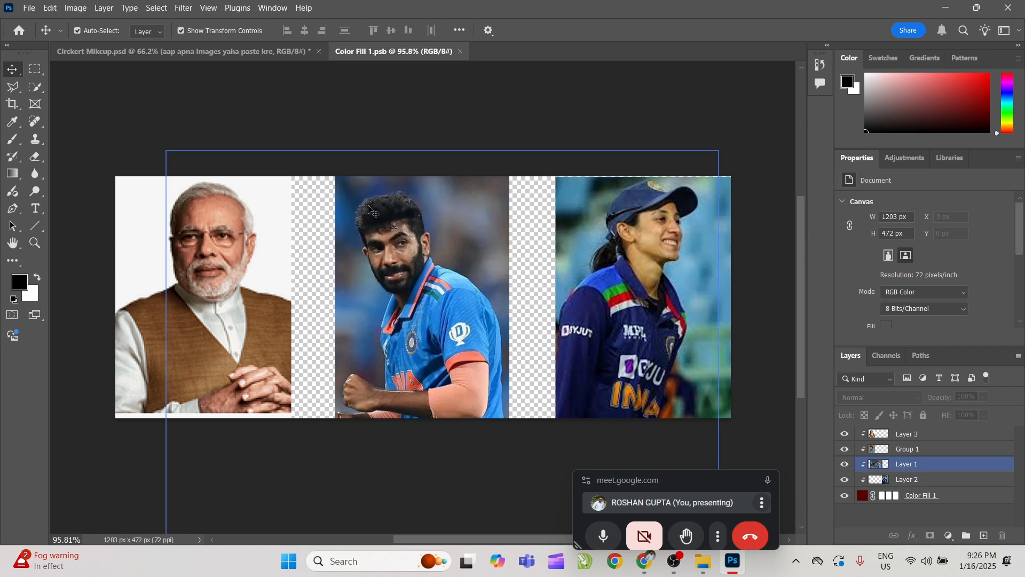
pyautogui.click(264, 235)
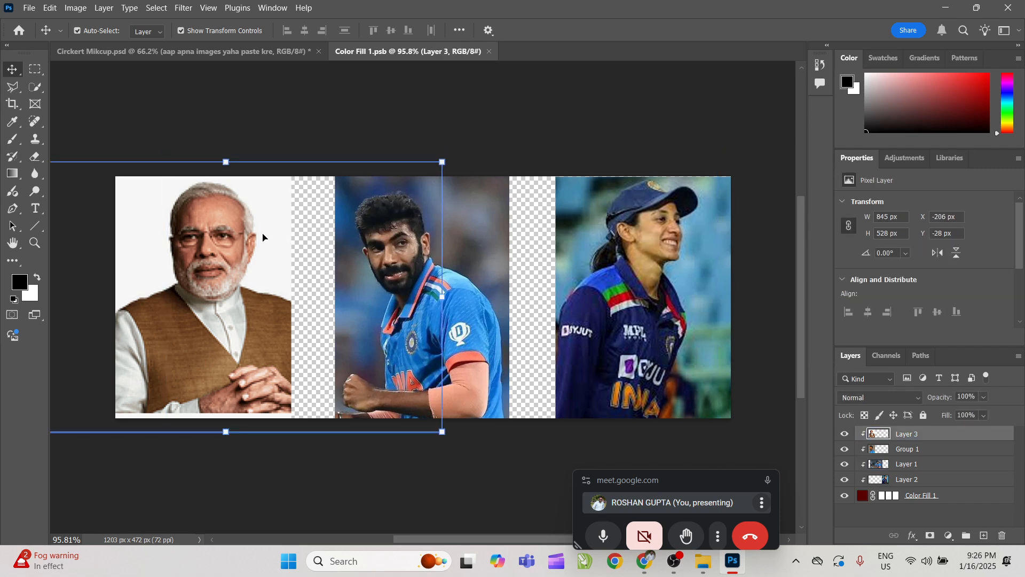
pyautogui.click(270, 55)
pyautogui.click(870, 463)
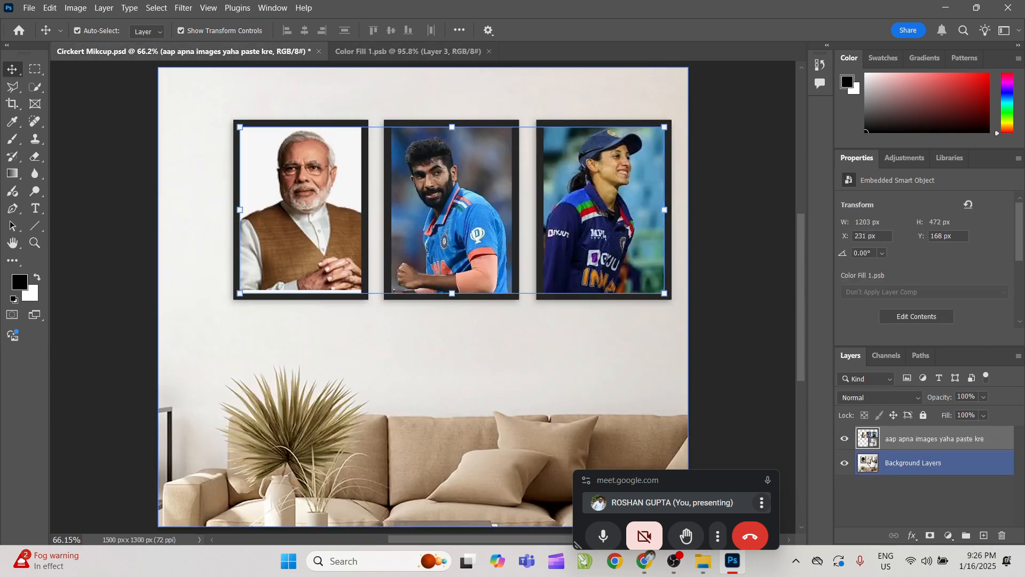
pyautogui.click(877, 447)
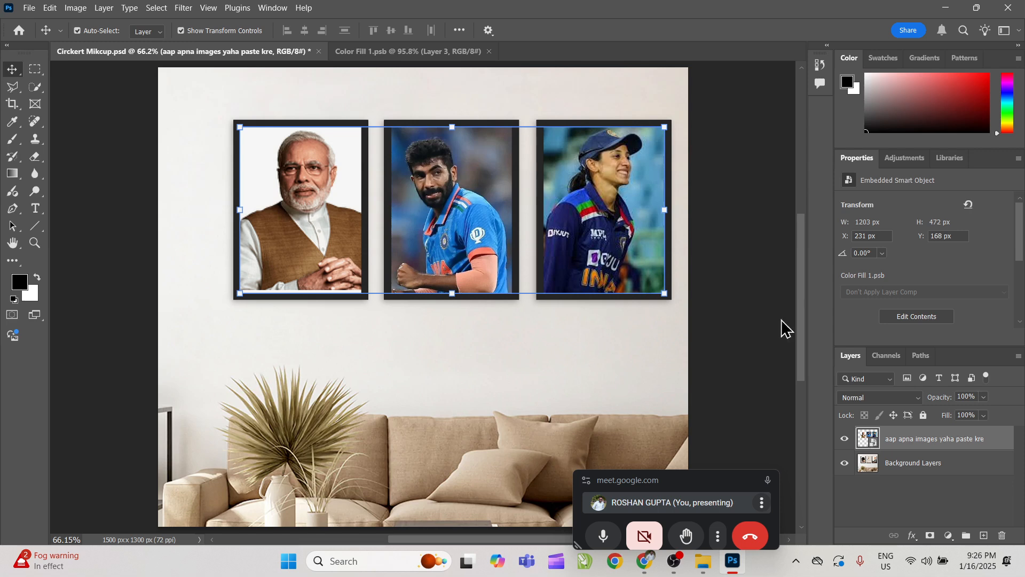
pyautogui.click(419, 54)
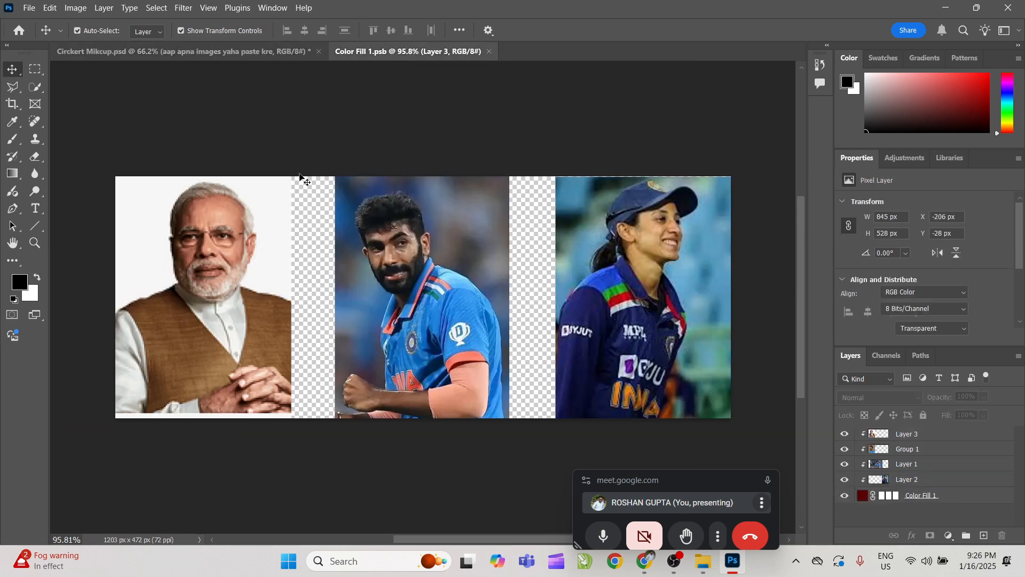
# Step: Move the four photo layers down and right, then undo the Color Fill frames' move
pyautogui.moveTo(256, 235); pyautogui.dragTo(295, 381)
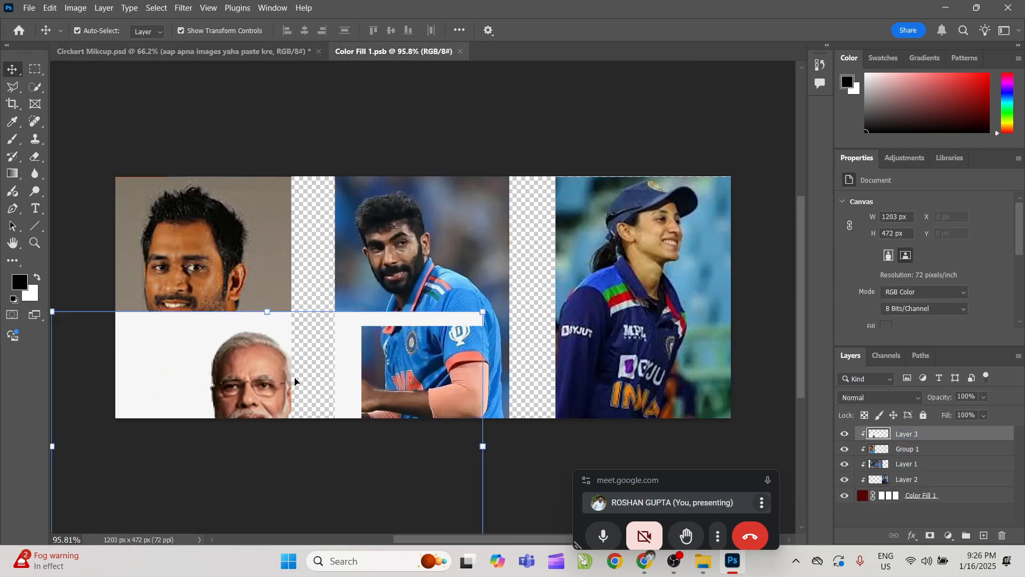
pyautogui.moveTo(412, 250); pyautogui.dragTo(469, 400)
pyautogui.moveTo(662, 267); pyautogui.dragTo(700, 387)
pyautogui.moveTo(240, 237); pyautogui.dragTo(286, 359)
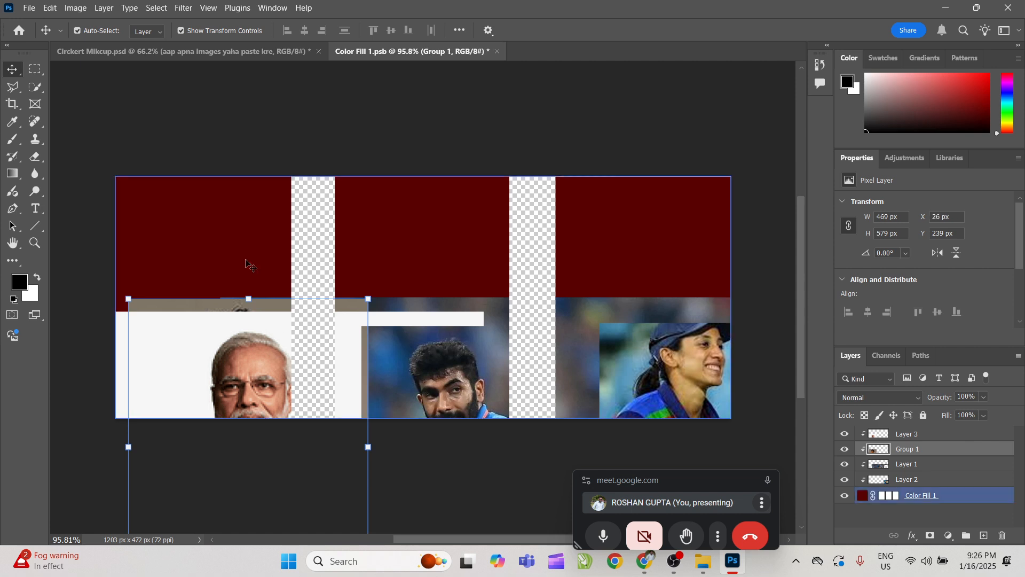
pyautogui.moveTo(407, 231); pyautogui.dragTo(459, 96)
pyautogui.hotkey('ctrl', 'z')
# Step: Move the Layer 3, Layer 1 and Layer 2 photos back up and reposition the Color Fill frames
pyautogui.moveTo(223, 389); pyautogui.dragTo(223, 327)
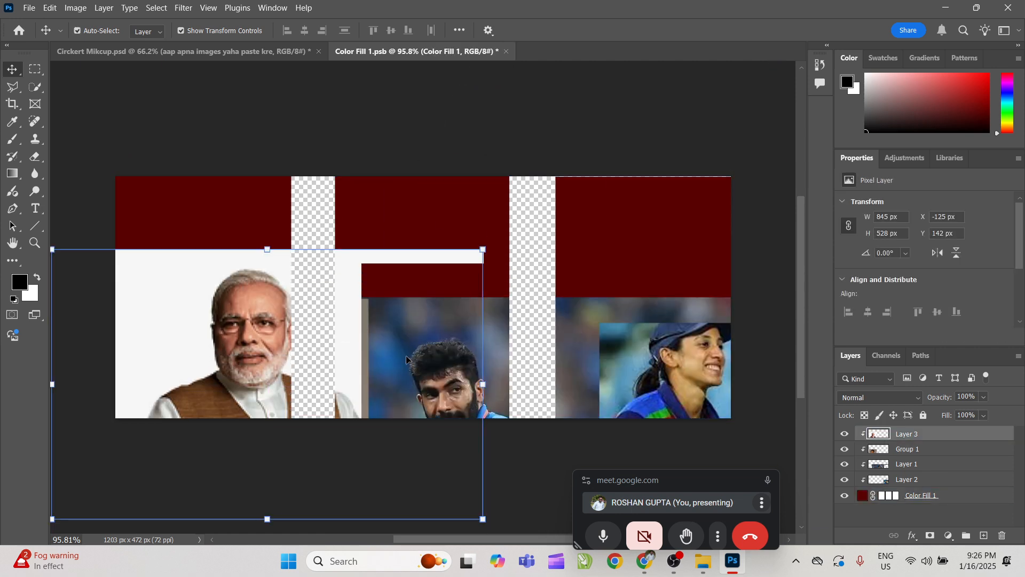
pyautogui.moveTo(406, 374); pyautogui.dragTo(406, 312)
pyautogui.moveTo(660, 356); pyautogui.dragTo(654, 294)
pyautogui.moveTo(579, 208); pyautogui.dragTo(599, 181)
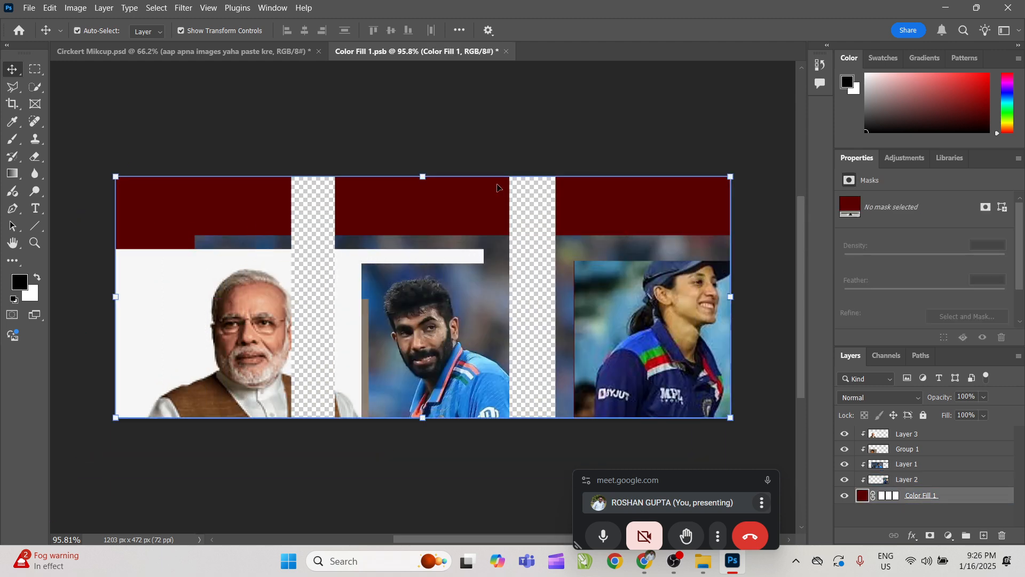
pyautogui.click(129, 104)
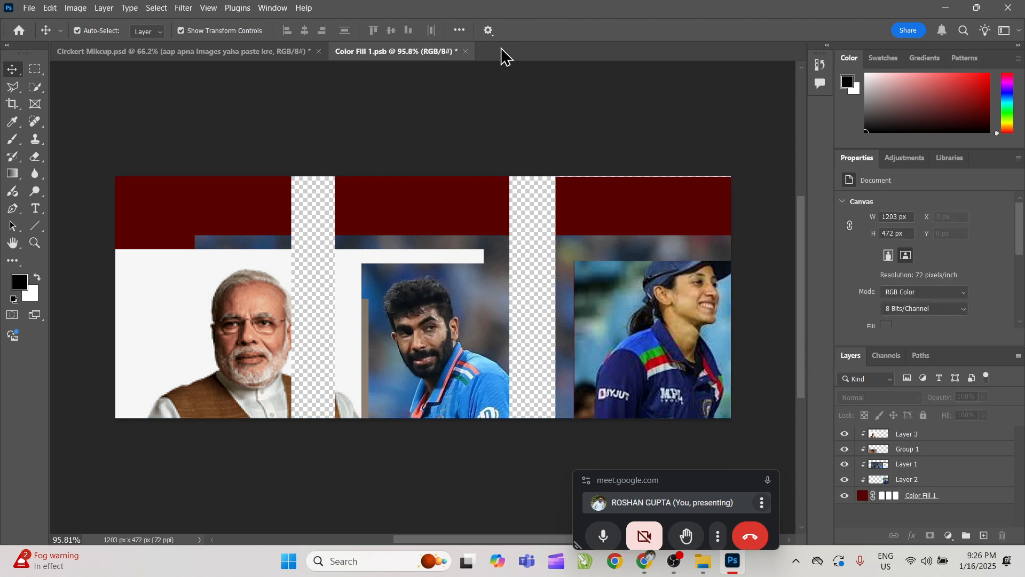
# Step: Close Color Fill 1.psb without saving and return to the politician image search in Chrome
pyautogui.click(466, 51)
pyautogui.click(474, 219)
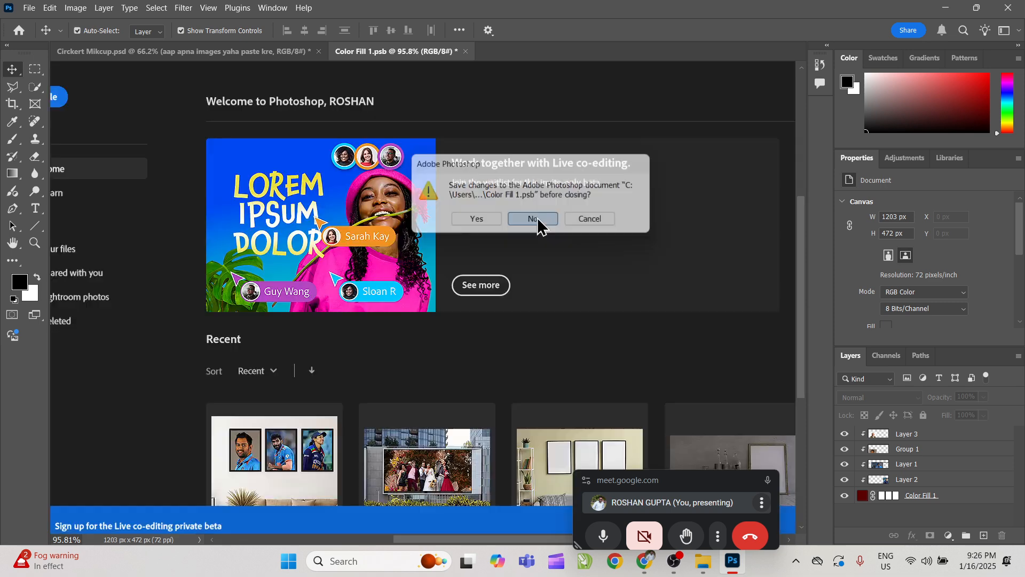
pyautogui.hotkey('alt', 'Tab')
pyautogui.hotkey('alt', 'Tab')
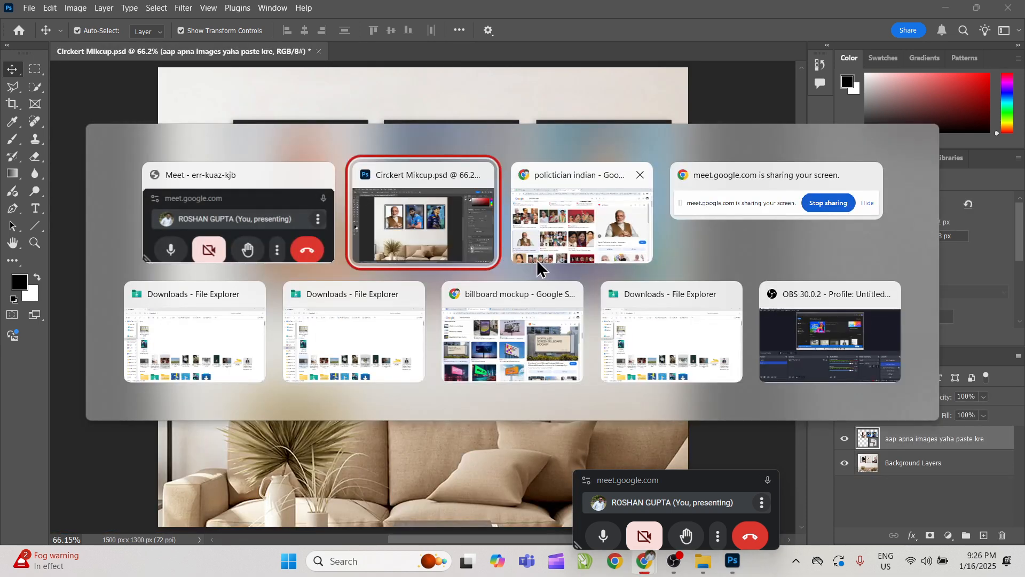
pyautogui.click(533, 232)
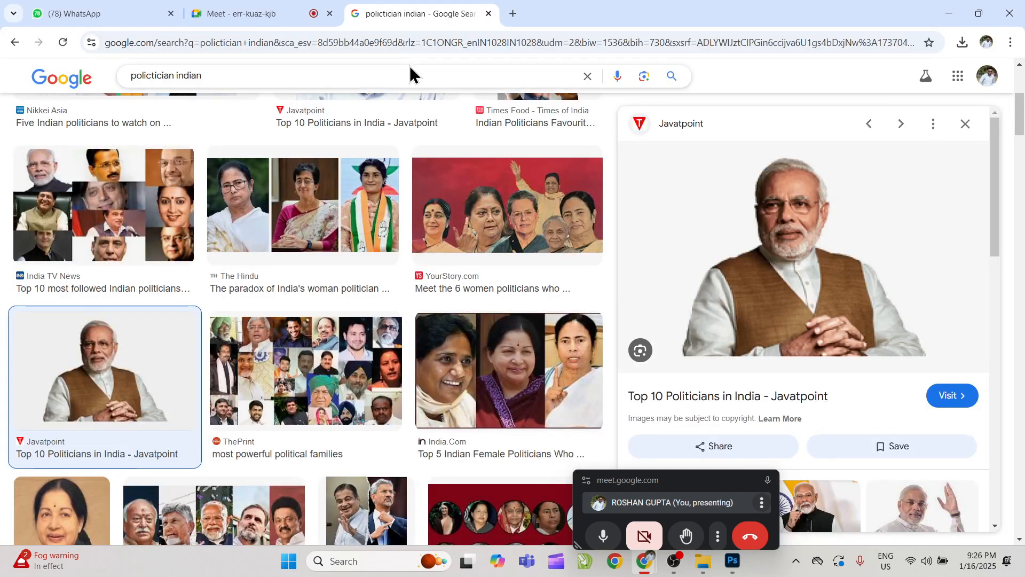
# Step: Replace the query with a Google search for freepik and open the Freepik website
pyautogui.tripleClick(254, 75)
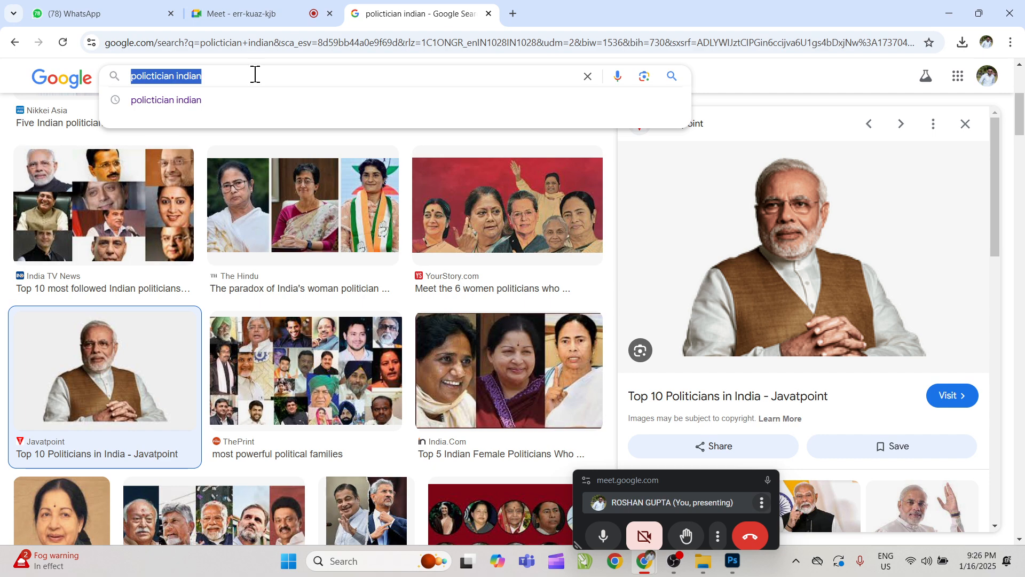
pyautogui.write('freepcik')
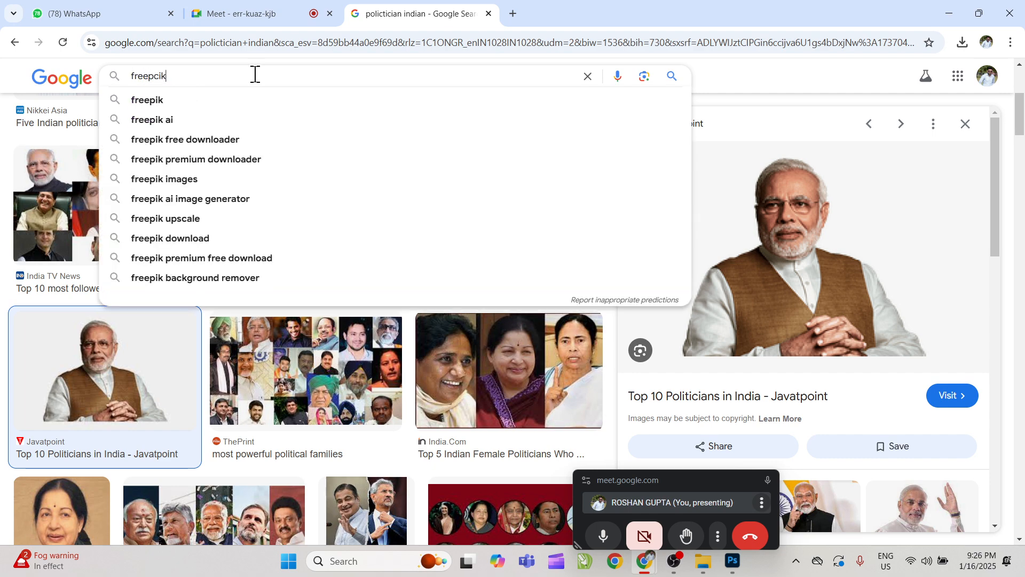
pyautogui.press('Return')
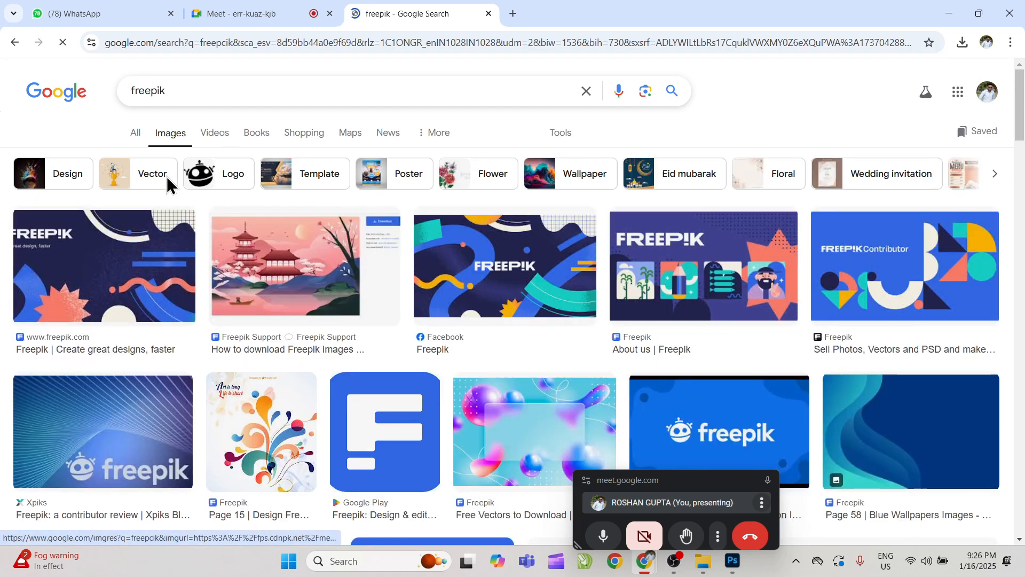
pyautogui.click(135, 134)
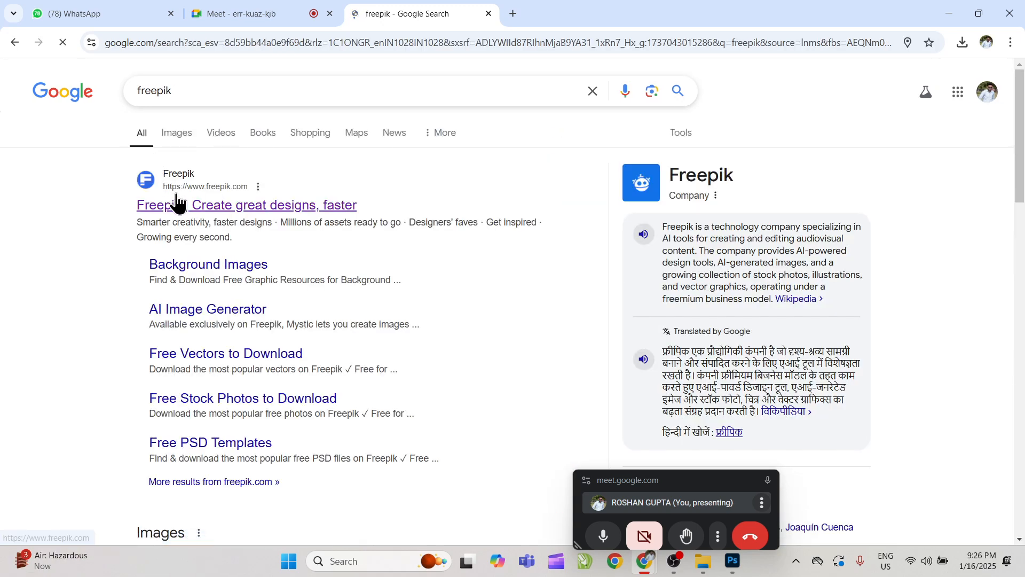
pyautogui.click(178, 205)
# Step: Limit Freepik assets to PSD and search for 'BILLBOARD MOCKUP'
pyautogui.click(290, 264)
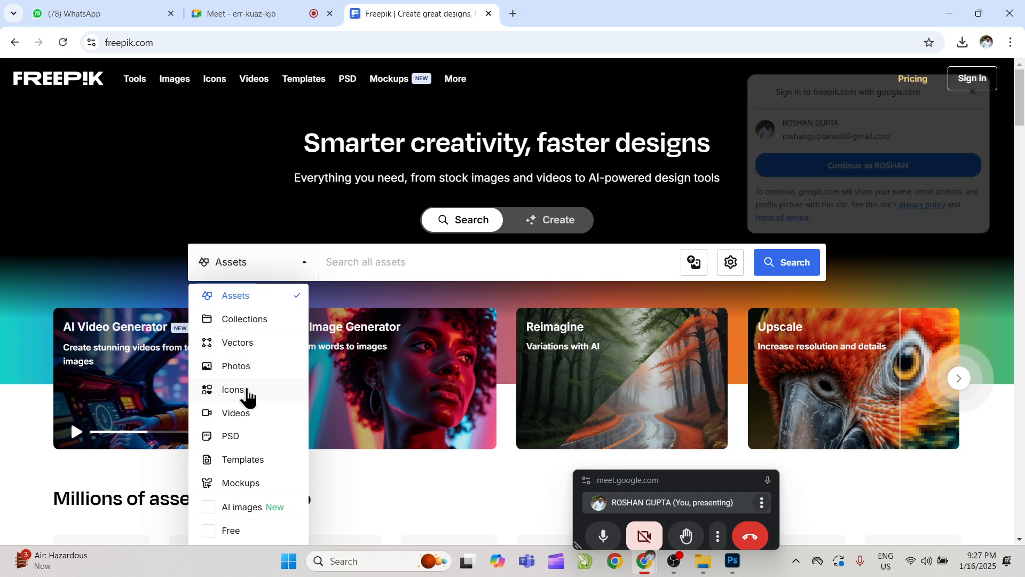
pyautogui.click(244, 443)
pyautogui.click(387, 257)
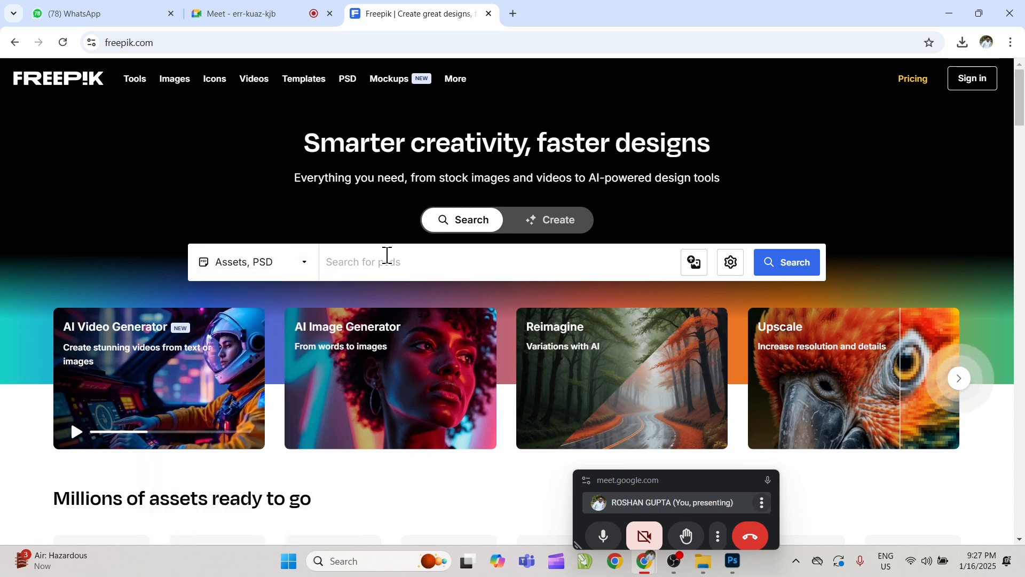
pyautogui.write('BILLBOARD MOCKUP')
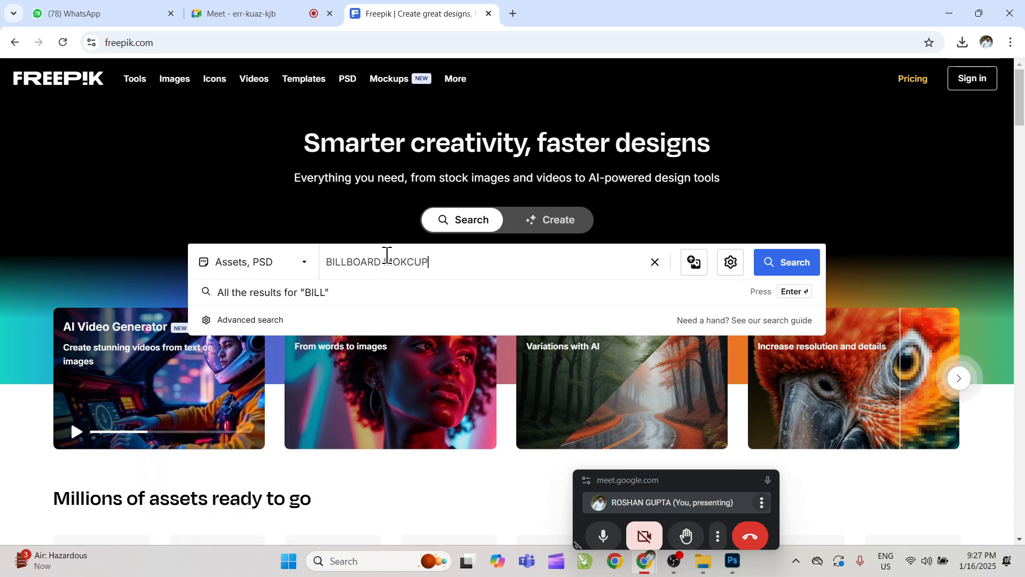
pyautogui.press('Return')
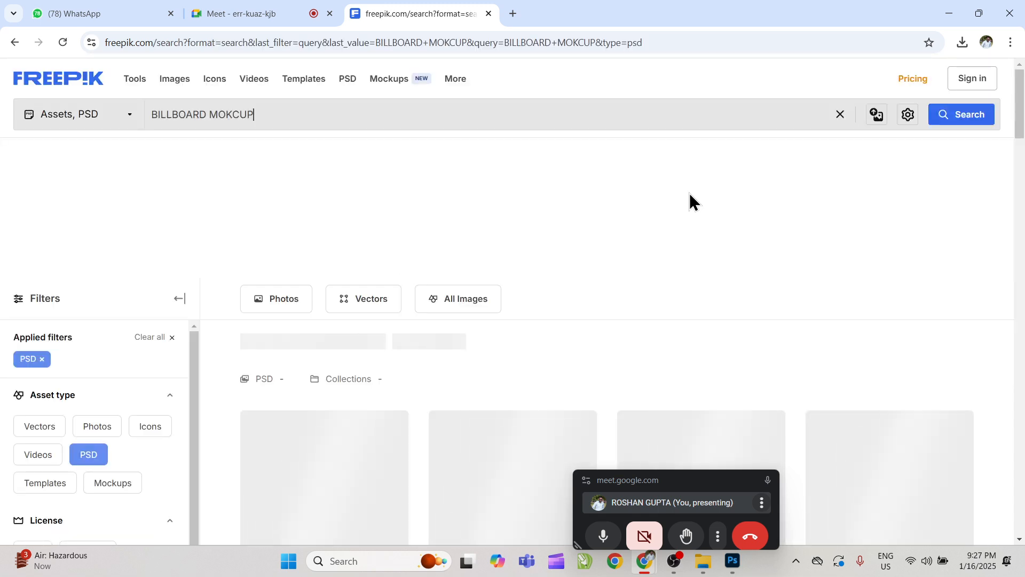
# Step: Move the call panel aside and filter the billboard results to Premium assets
pyautogui.moveTo(727, 487); pyautogui.dragTo(1023, 507)
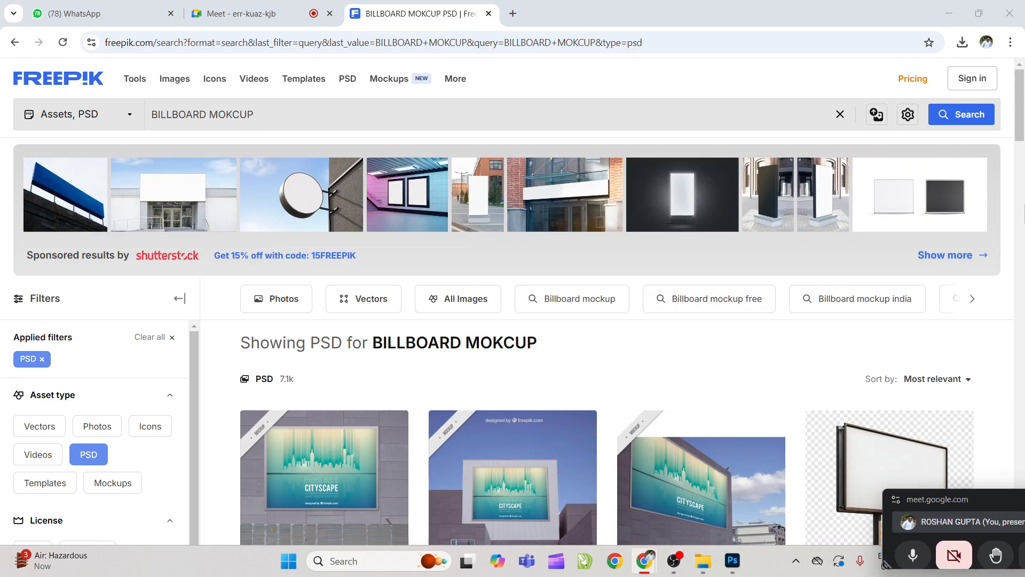
pyautogui.moveTo(1021, 110); pyautogui.dragTo(1021, 217)
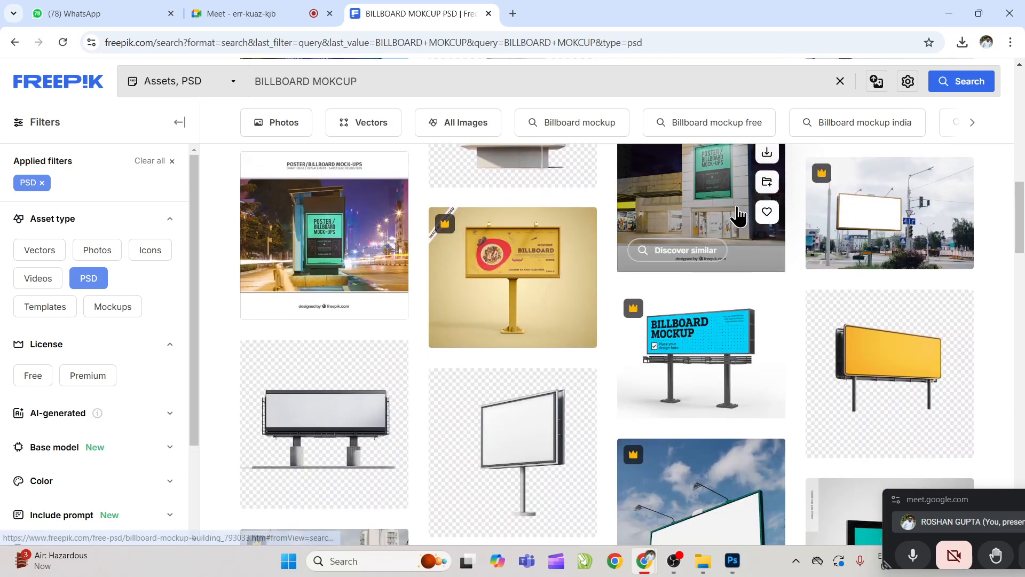
pyautogui.click(85, 378)
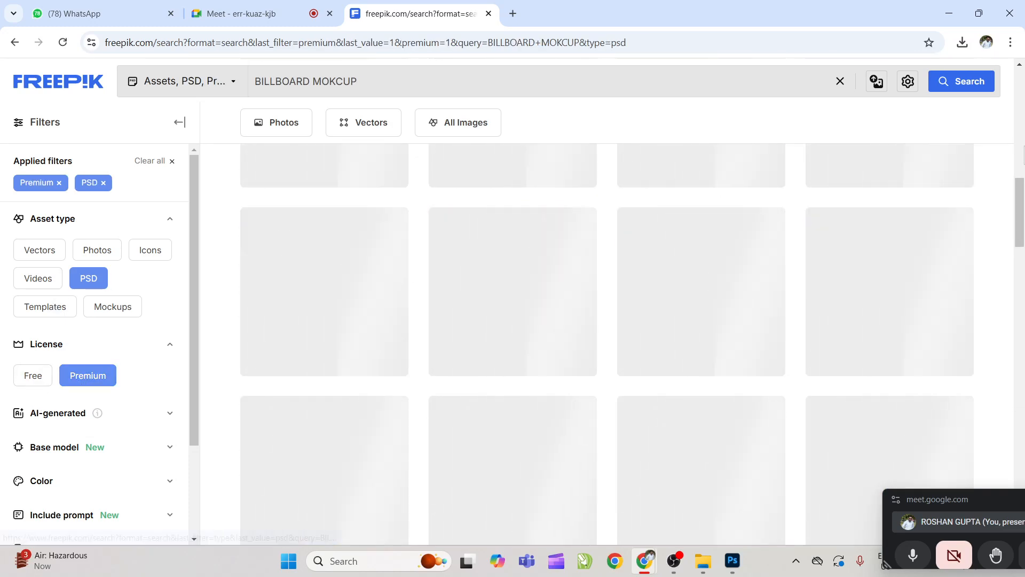
pyautogui.moveTo(1021, 197); pyautogui.dragTo(1022, 140)
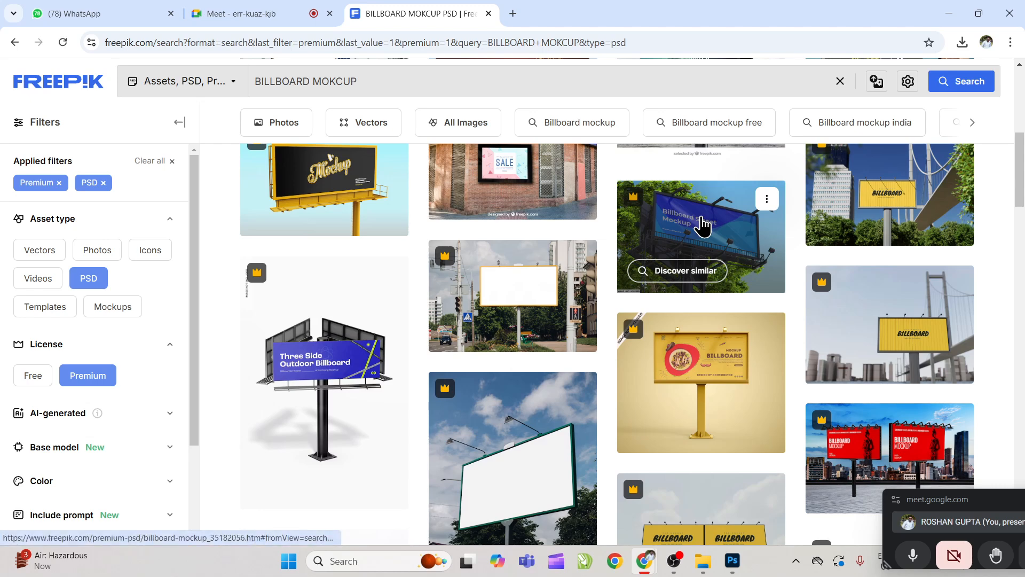
# Step: Open the Billboard Street Mockup image in a new tab, view it, and return to the preview
pyautogui.click(702, 216)
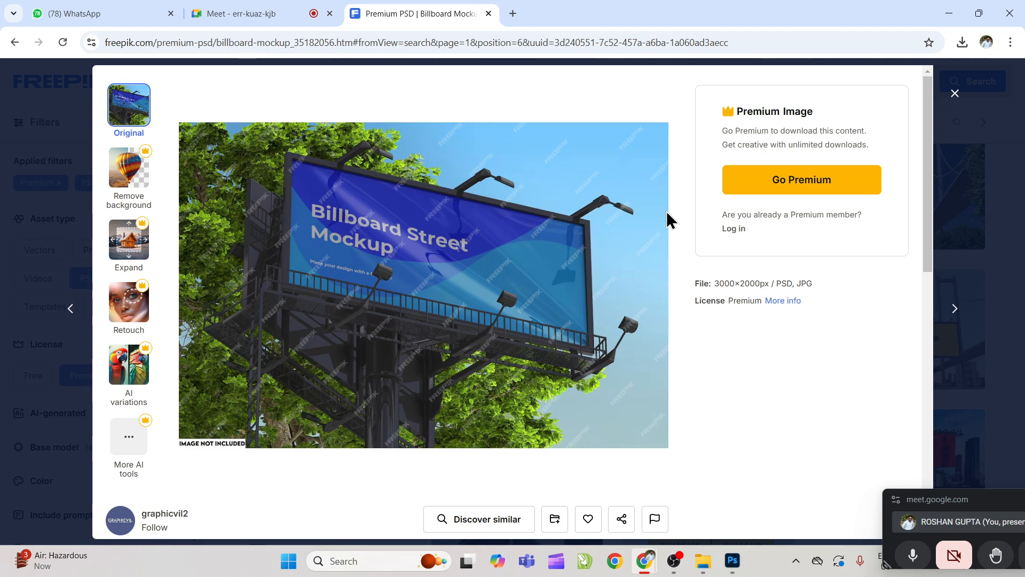
pyautogui.rightClick(359, 239)
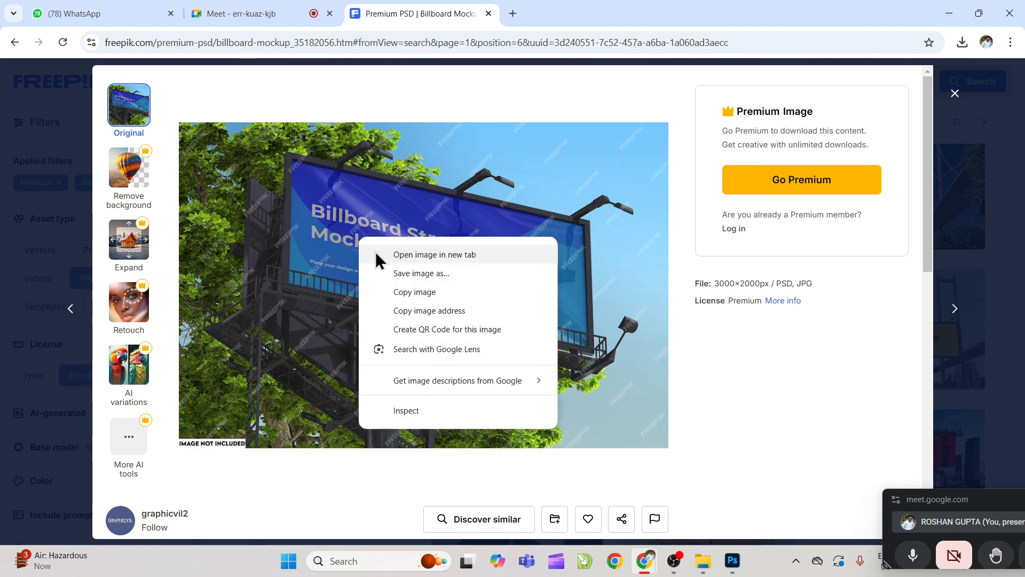
pyautogui.click(380, 250)
pyautogui.click(547, 11)
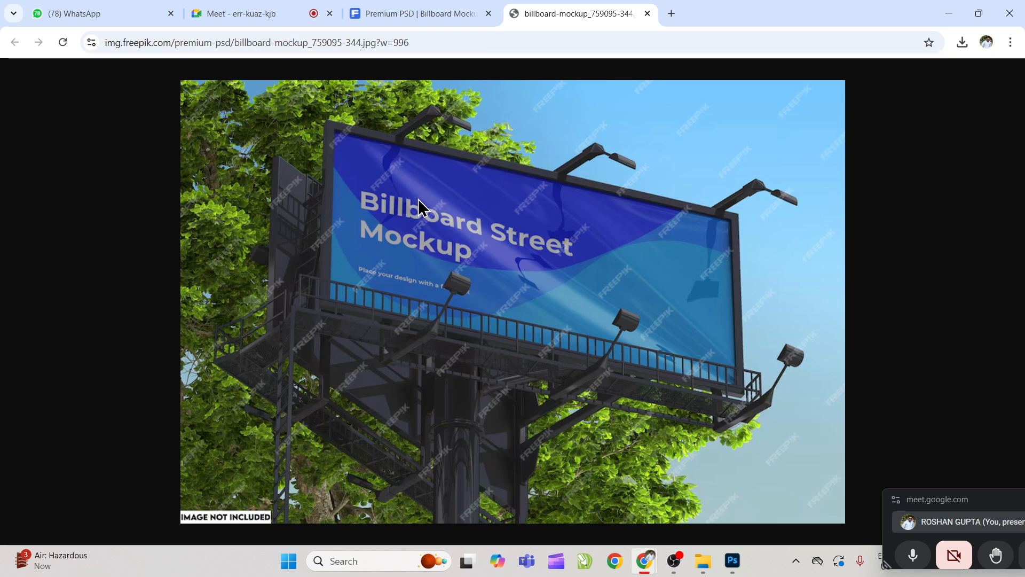
pyautogui.click(409, 14)
# Step: Close the preview and open the food billboard mockup's details
pyautogui.click(955, 93)
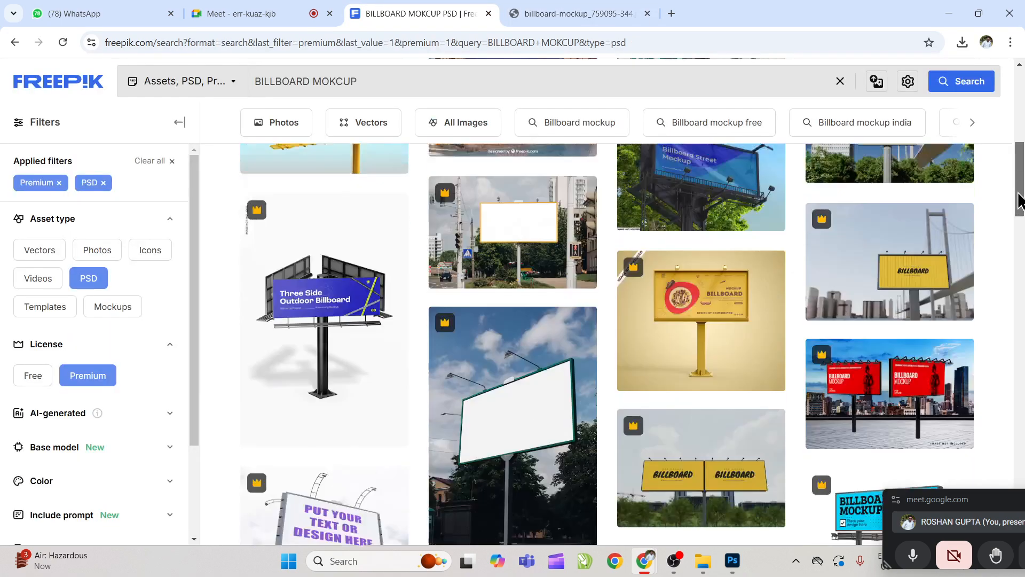
pyautogui.moveTo(1020, 200); pyautogui.dragTo(1019, 235)
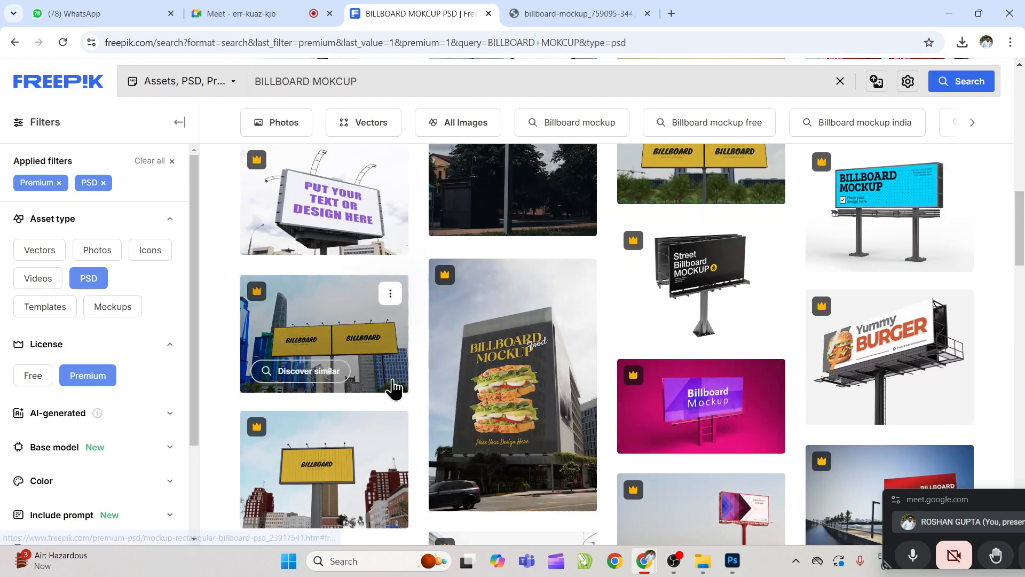
pyautogui.click(454, 312)
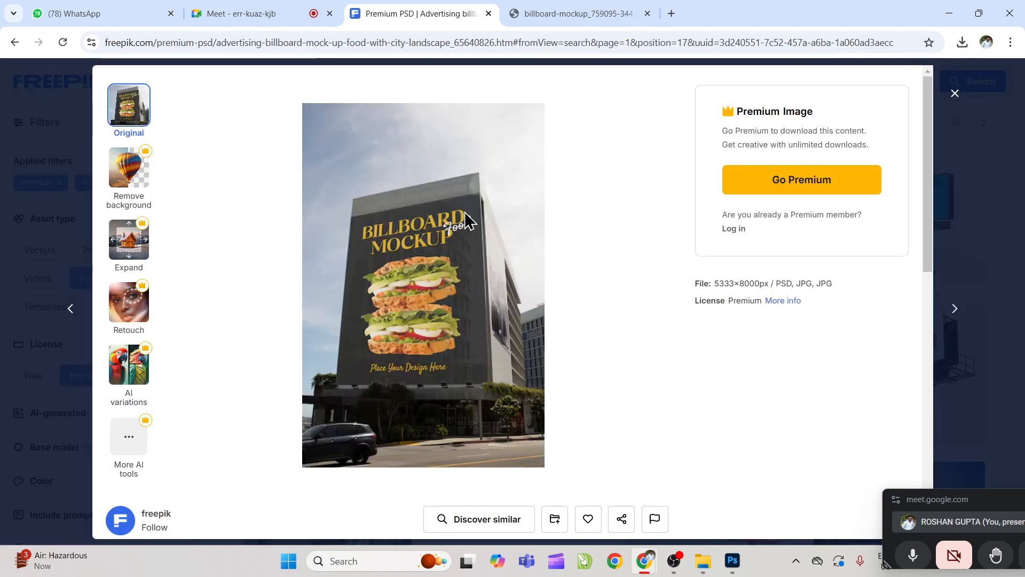
# Step: Bring up and dismiss the billboard image's context menu several times, then bring Photoshop forward
pyautogui.rightClick(445, 194)
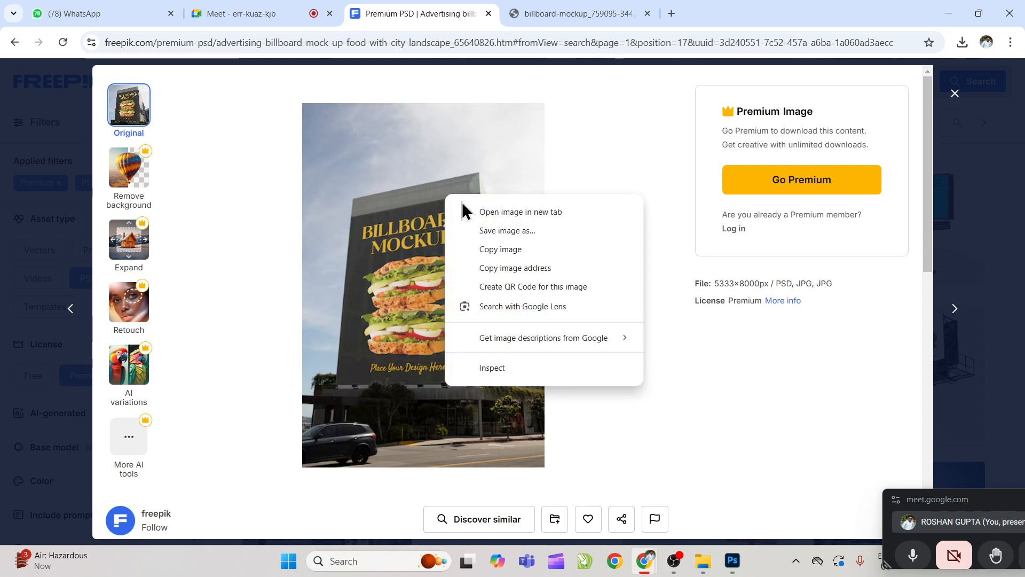
pyautogui.press('Escape')
pyautogui.rightClick(418, 224)
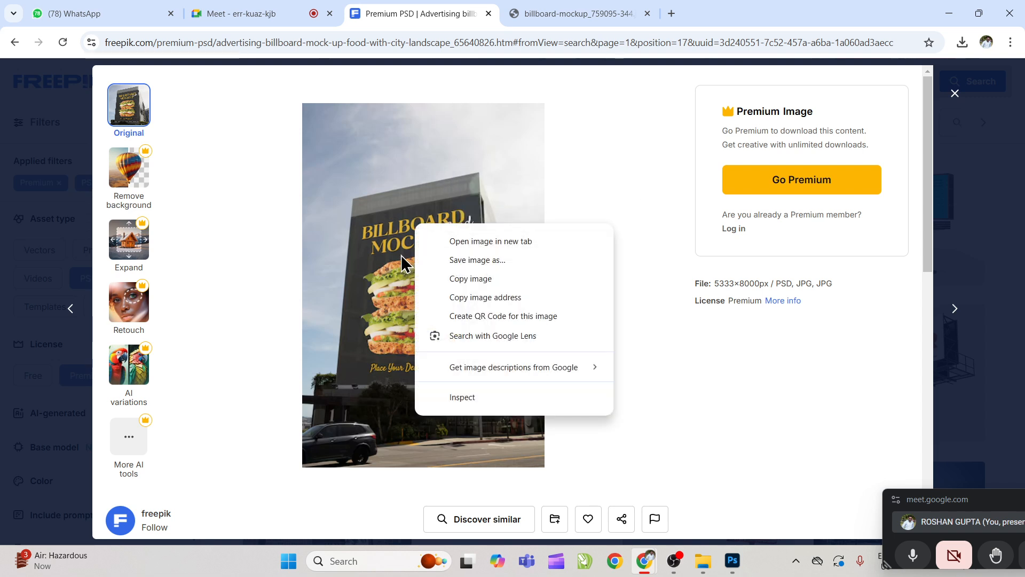
pyautogui.click(392, 217)
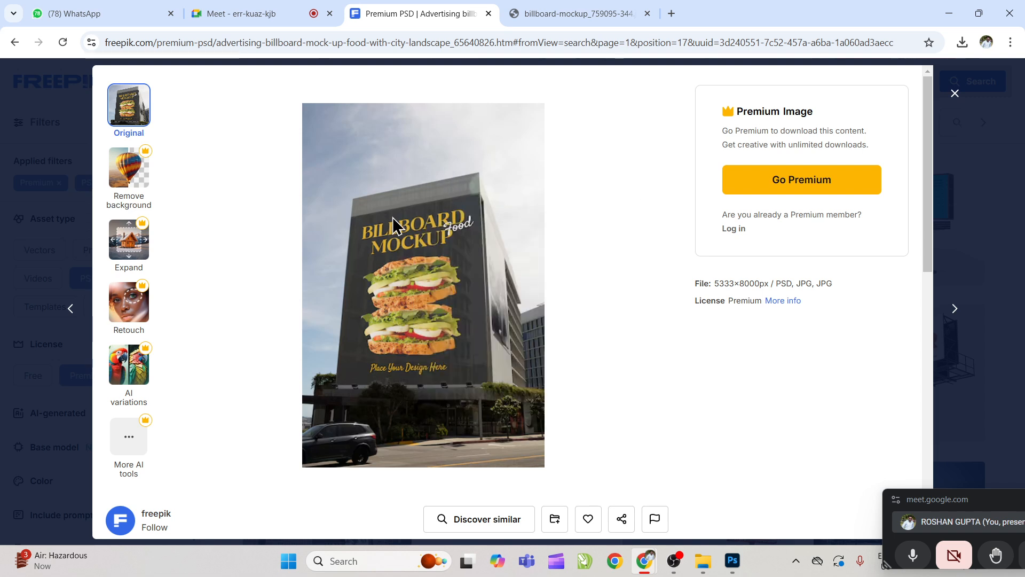
pyautogui.rightClick(418, 284)
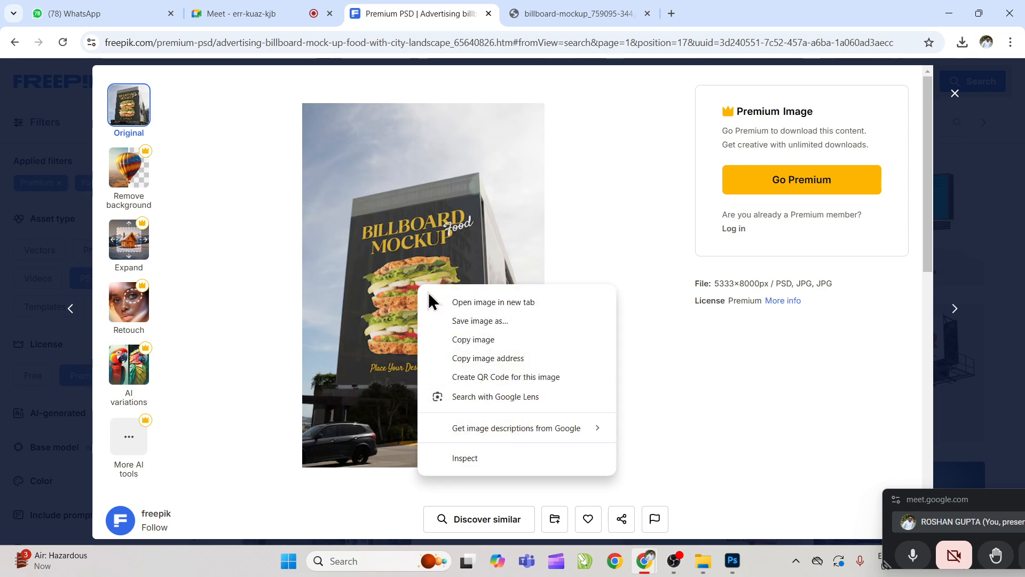
pyautogui.click(402, 261)
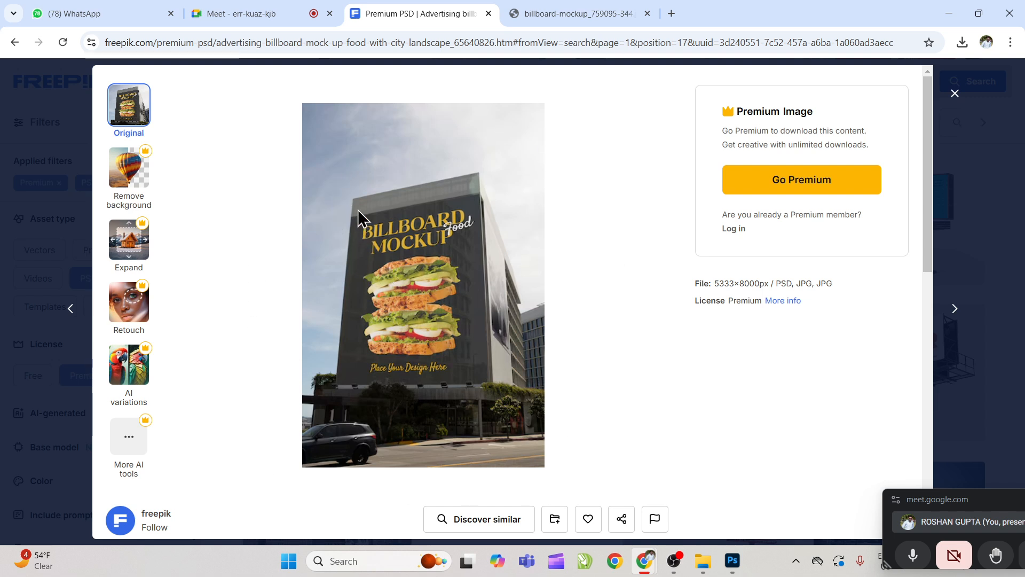
pyautogui.rightClick(389, 271)
pyautogui.click(388, 243)
pyautogui.click(732, 560)
# Step: Choose the Lasso selection tools in Photoshop, then return to the Freepik pricing page
pyautogui.click(17, 91)
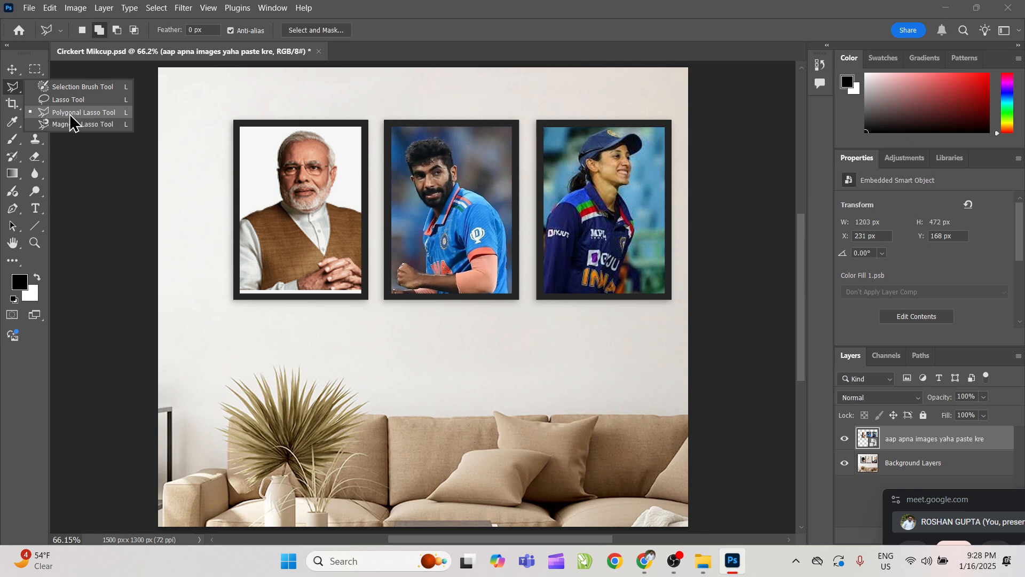
pyautogui.hotkey('alt', 'Tab')
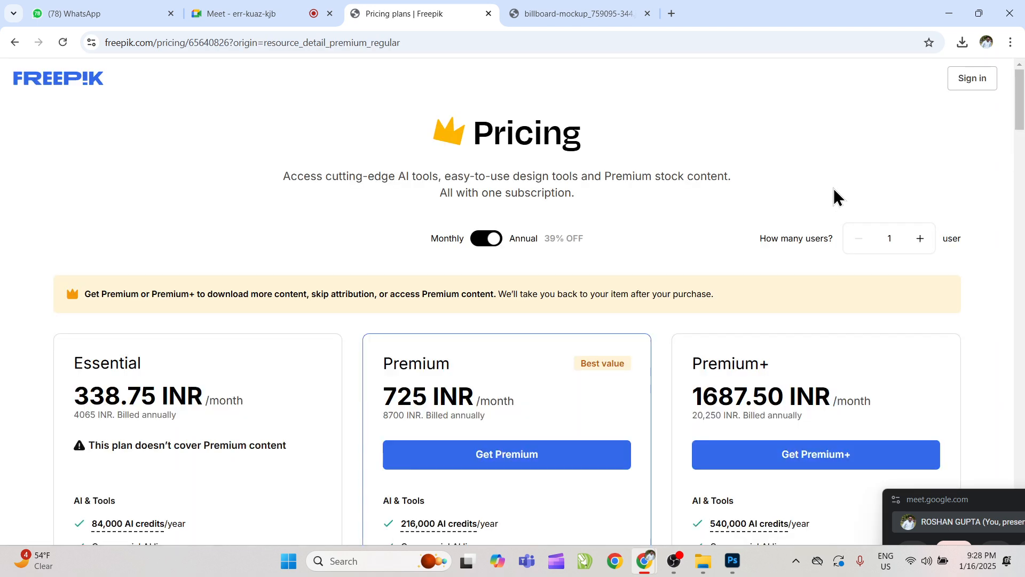
# Step: Dismiss the sign-in prompt and highlight the Essential 338.75 INR and Premium 725 INR prices
pyautogui.moveTo(1024, 124)
pyautogui.mouseDown()
pyautogui.moveTo(1024, 155)
pyautogui.moveTo(1020, 133)
pyautogui.mouseUp()
pyautogui.click(977, 89)
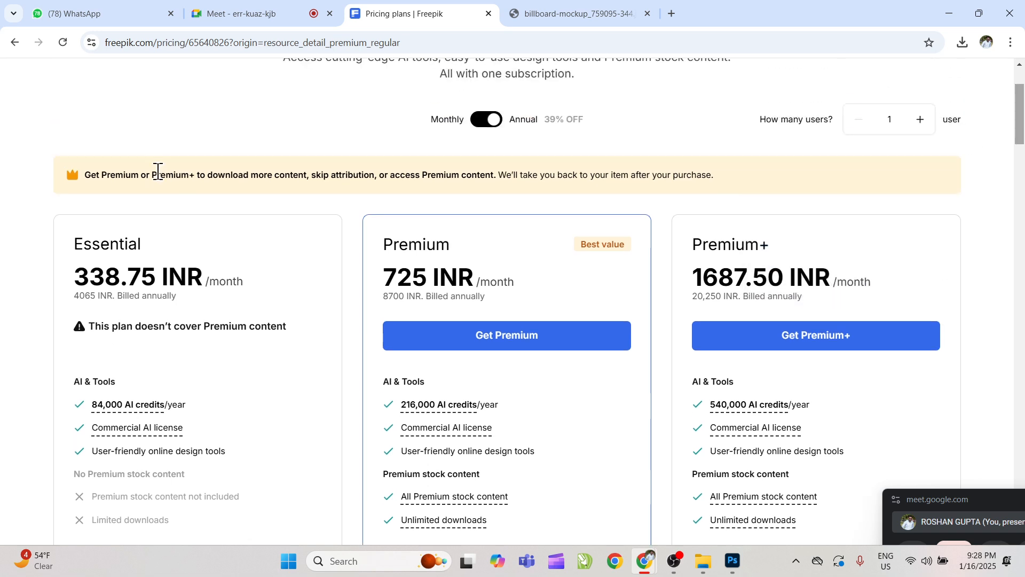
pyautogui.moveTo(85, 176); pyautogui.dragTo(91, 177)
pyautogui.moveTo(75, 291); pyautogui.dragTo(208, 283)
pyautogui.moveTo(381, 277); pyautogui.dragTo(476, 278)
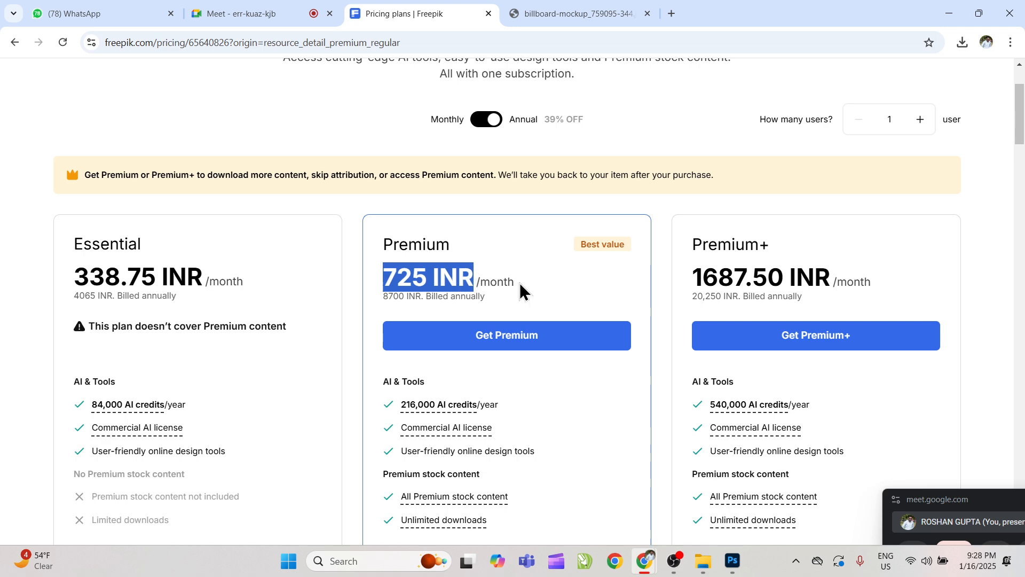
pyautogui.click(521, 284)
pyautogui.scroll(3, 939, 219)
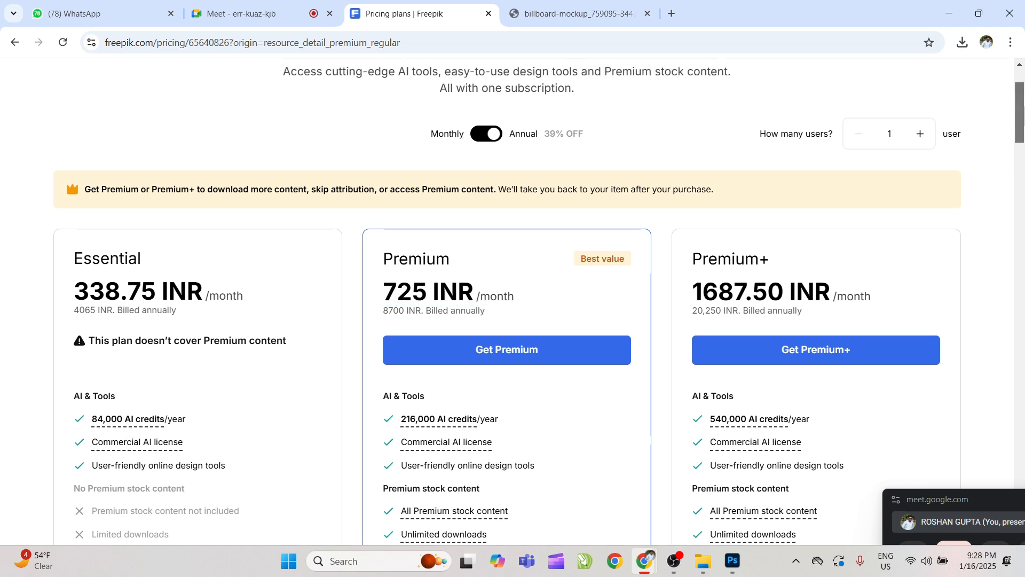
# Step: Glance at the billboard image, then close the Pricing plans and billboard image tabs
pyautogui.click(572, 24)
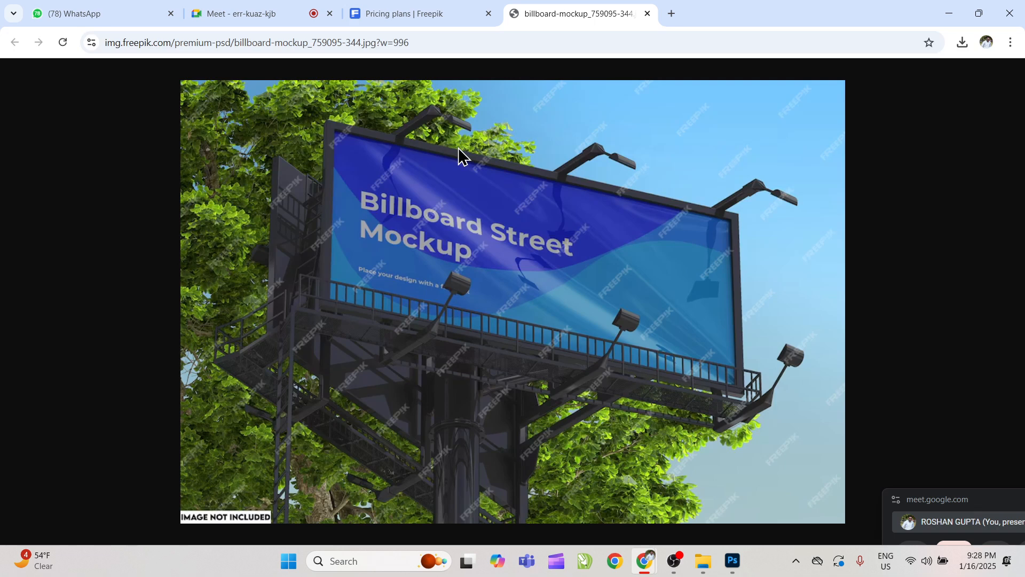
pyautogui.click(421, 16)
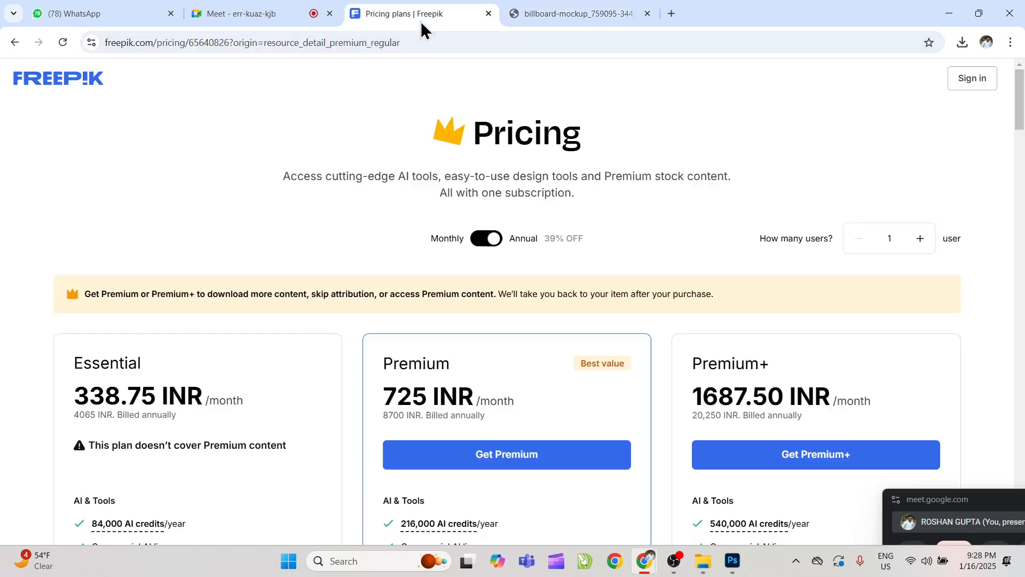
pyautogui.click(489, 13)
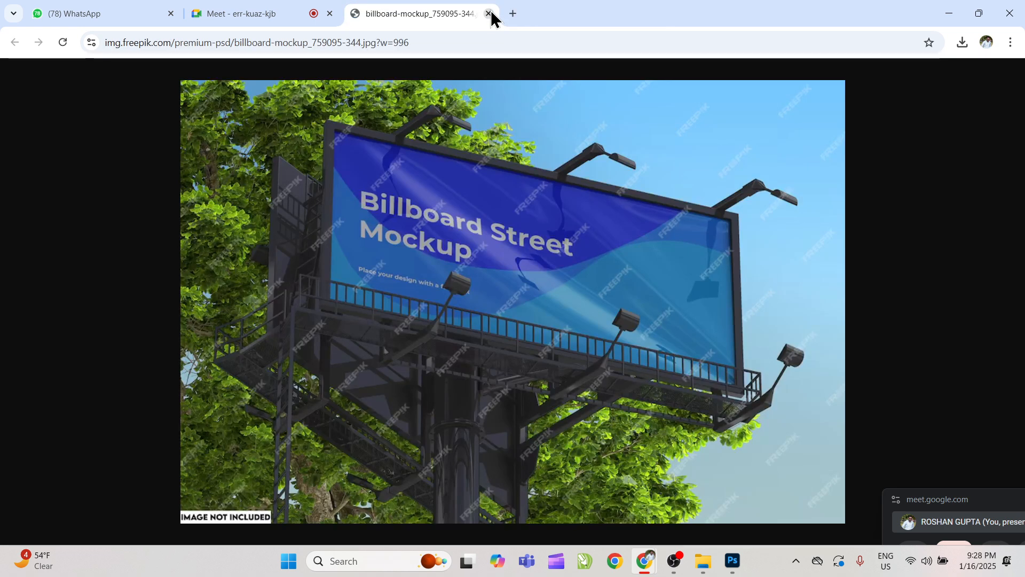
pyautogui.click(489, 13)
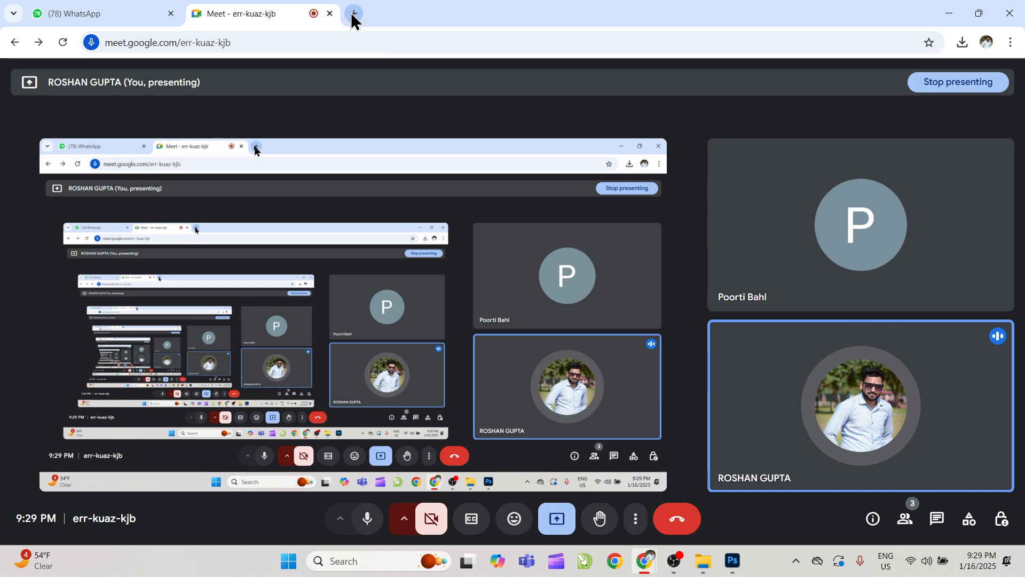
# Step: Search Google for 'resume temple' and open Resume-Now, Resume.io and Canva results in background tabs
pyautogui.click(353, 13)
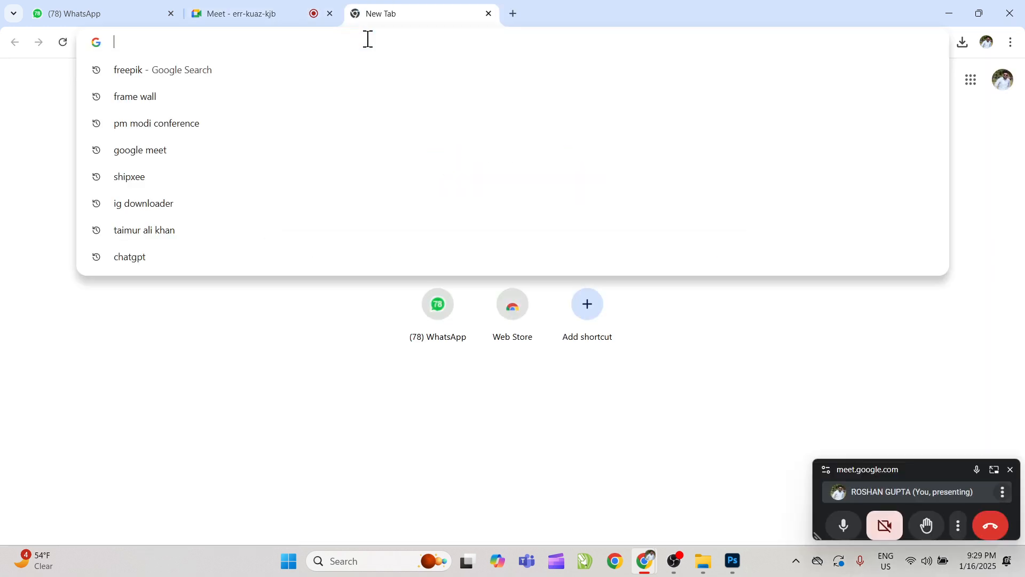
pyautogui.write('resume')
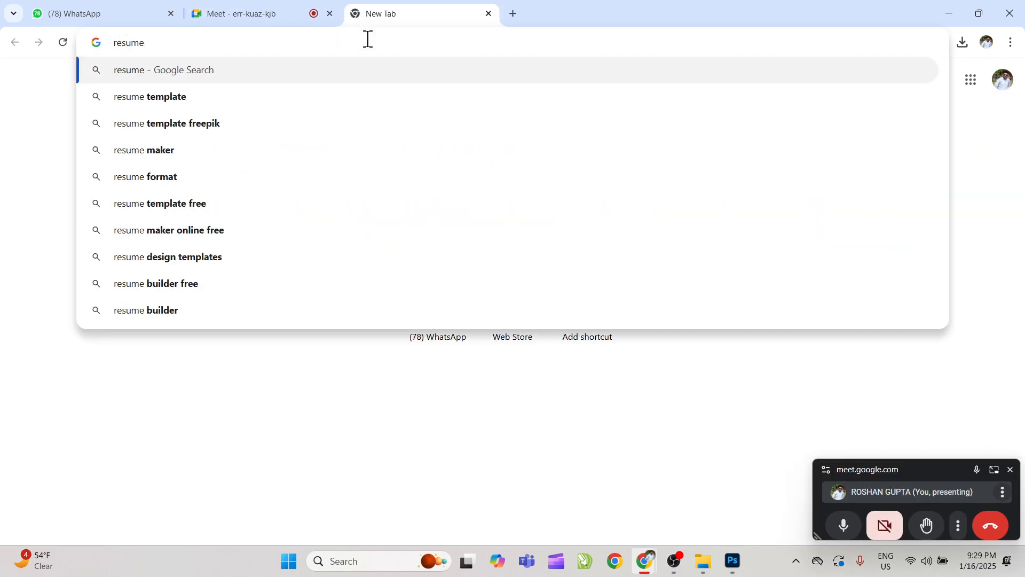
pyautogui.write(' temple')
pyautogui.press('Return')
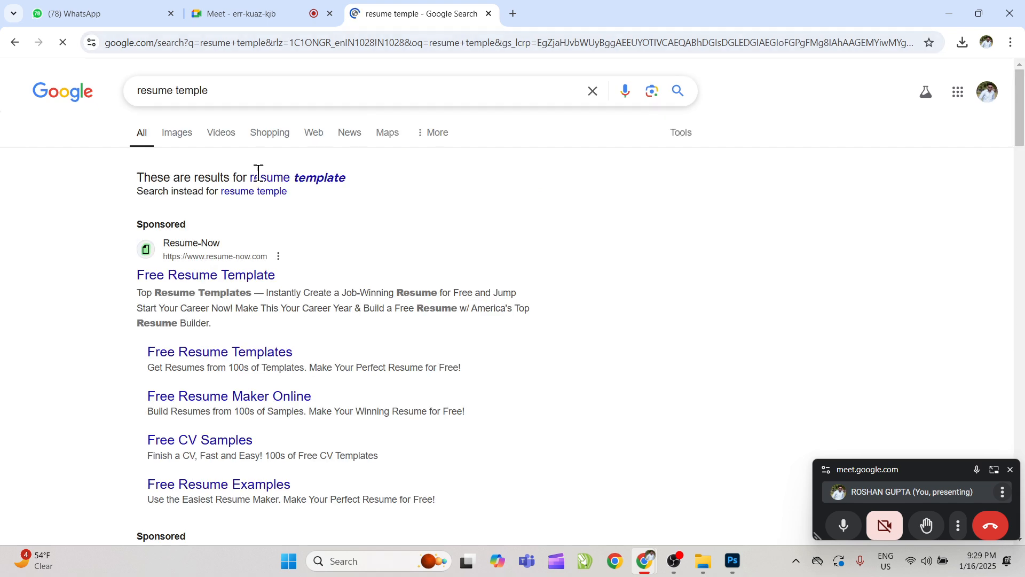
pyautogui.middleClick(212, 277)
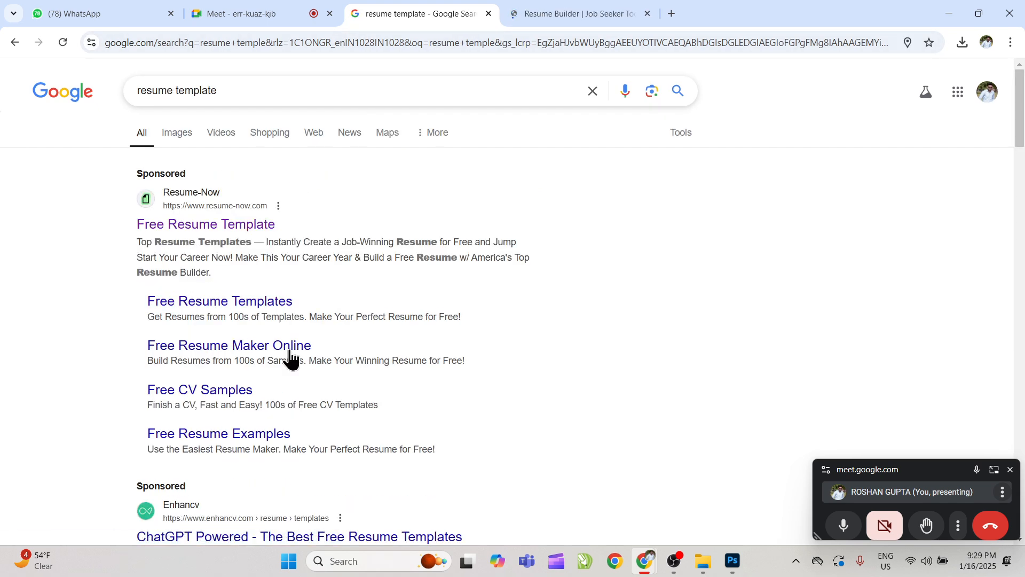
pyautogui.scroll(-4, 305, 347)
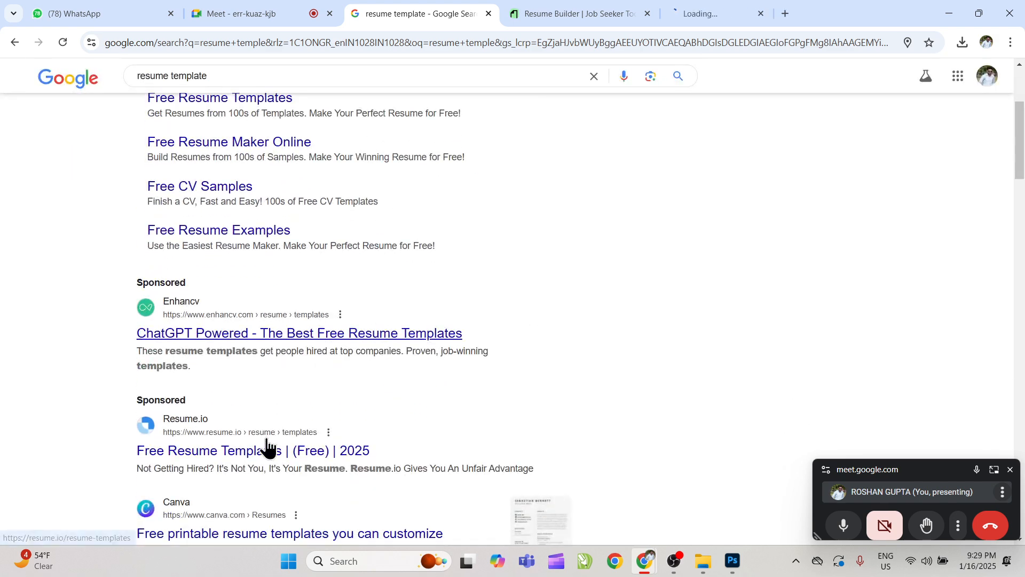
pyautogui.middleClick(268, 451)
pyautogui.middleClick(274, 534)
pyautogui.scroll(-4, 874, 164)
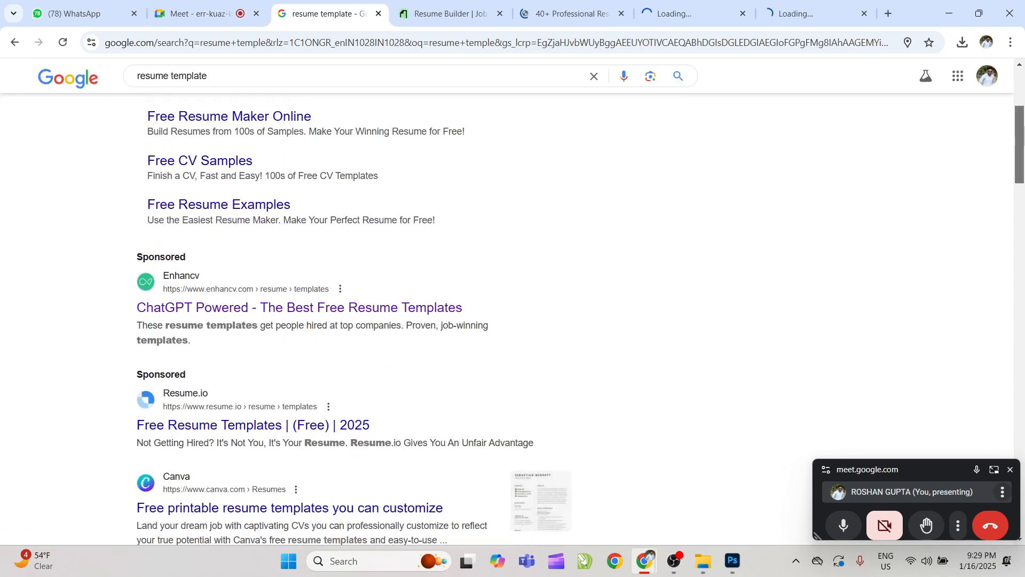
# Step: On the Enhancv templates page, start customizing the Timeline resume template
pyautogui.click(570, 16)
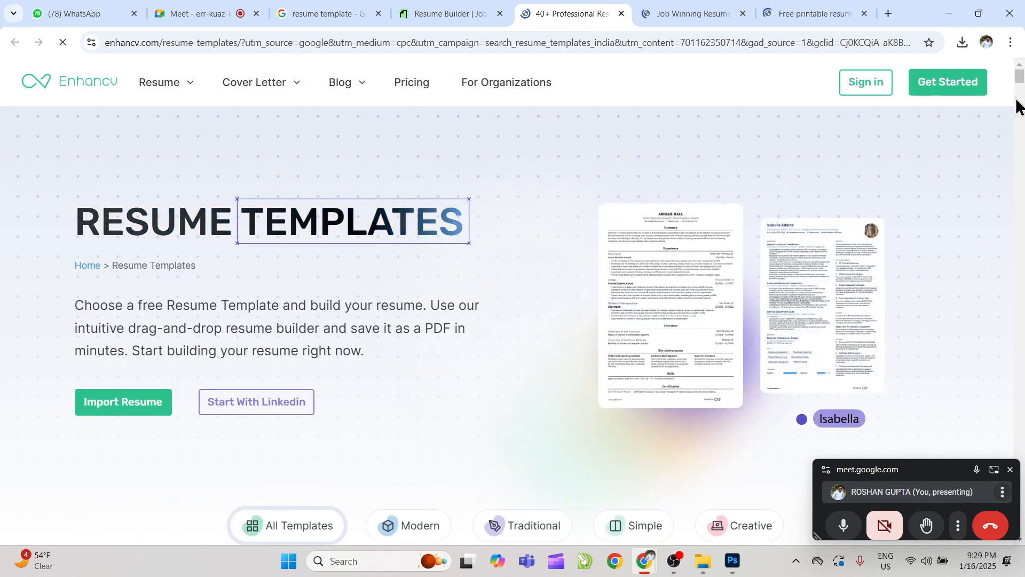
pyautogui.rightClick(695, 271)
pyautogui.click(660, 243)
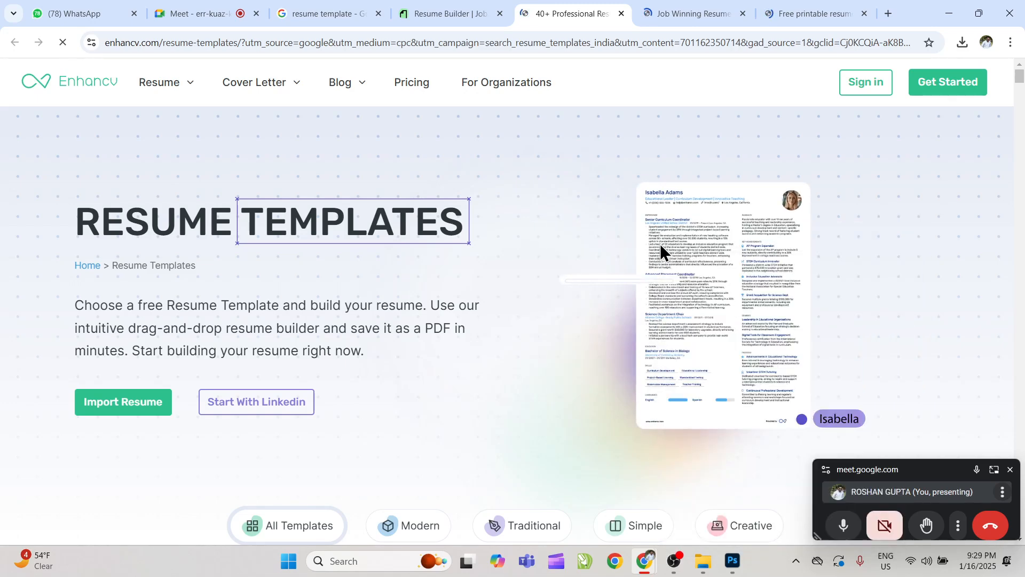
pyautogui.scroll(-8, 882, 161)
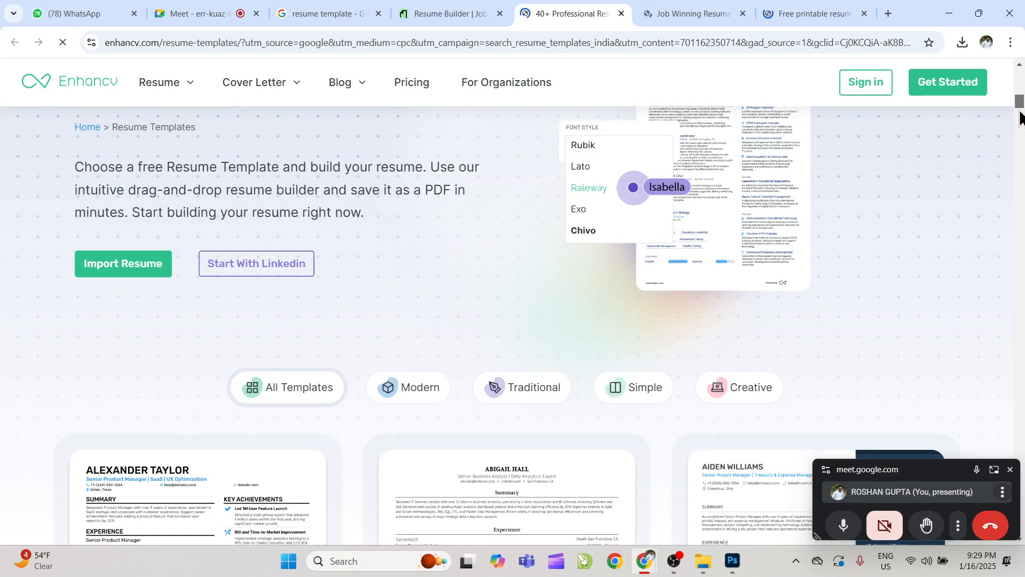
pyautogui.scroll(-2, 882, 161)
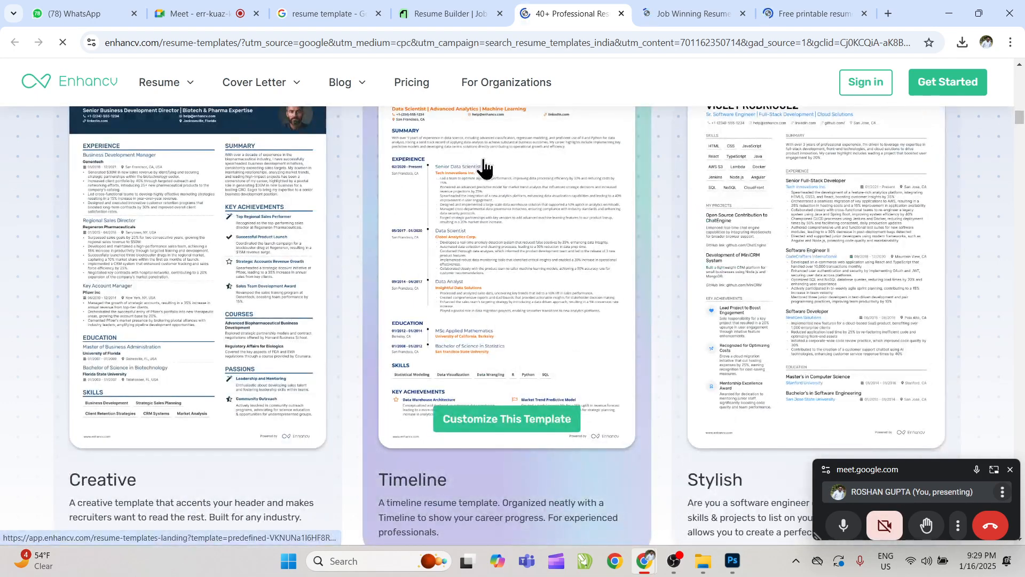
pyautogui.click(444, 294)
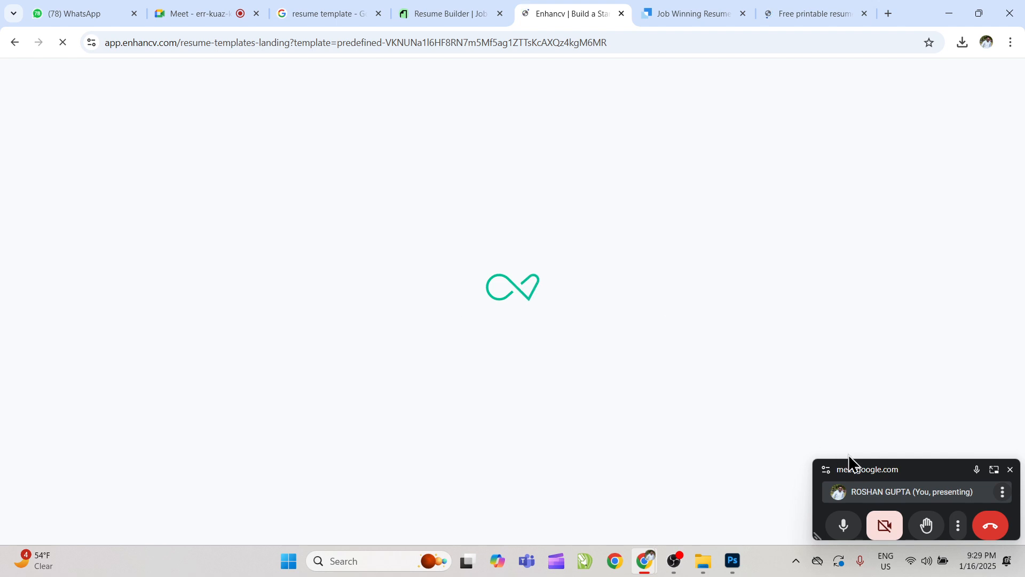
pyautogui.moveTo(925, 472); pyautogui.dragTo(962, 576)
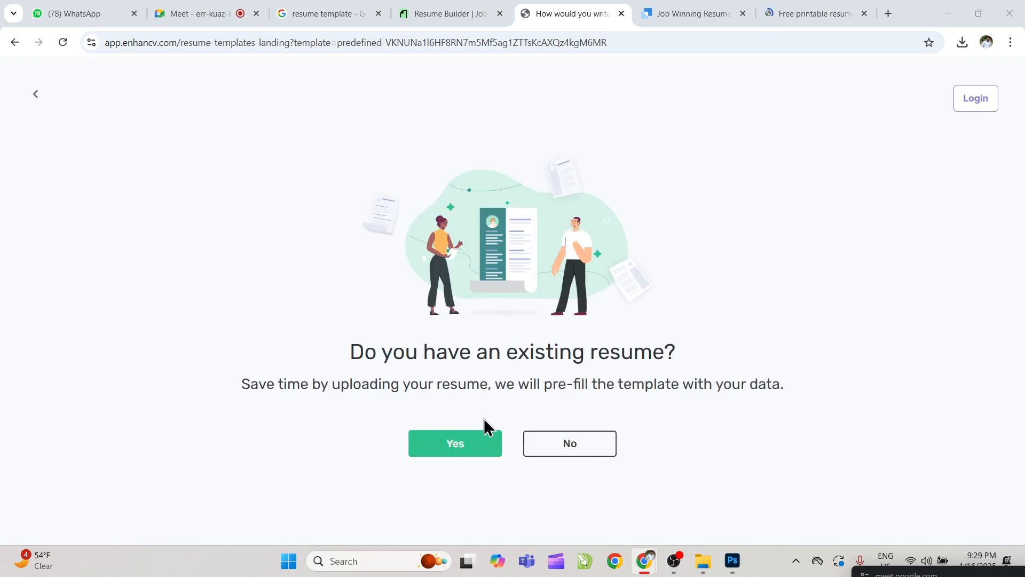
# Step: Answer the existing-resume question, return to the gallery, then close the Enhancv and next resume tabs
pyautogui.click(476, 451)
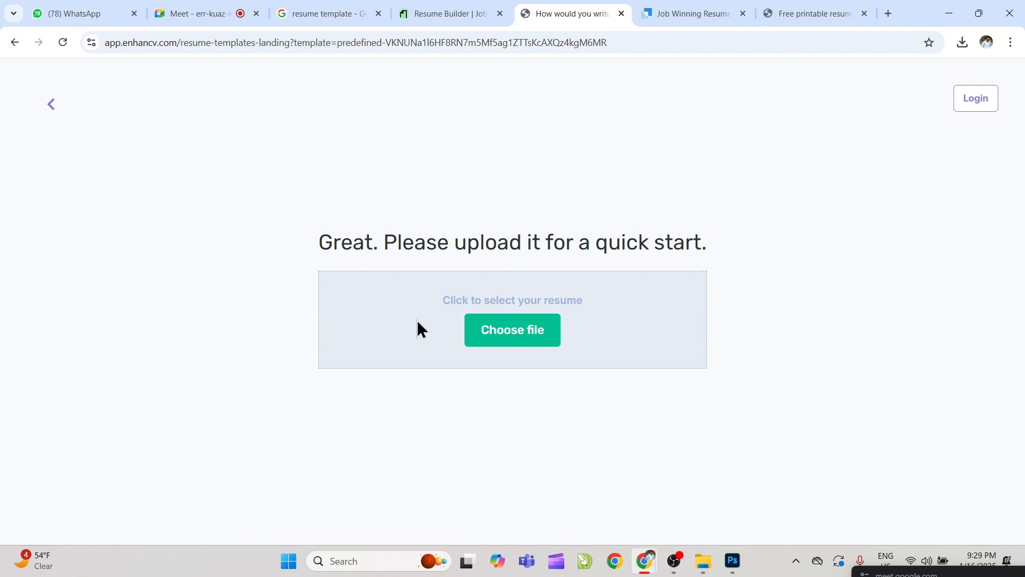
pyautogui.click(49, 110)
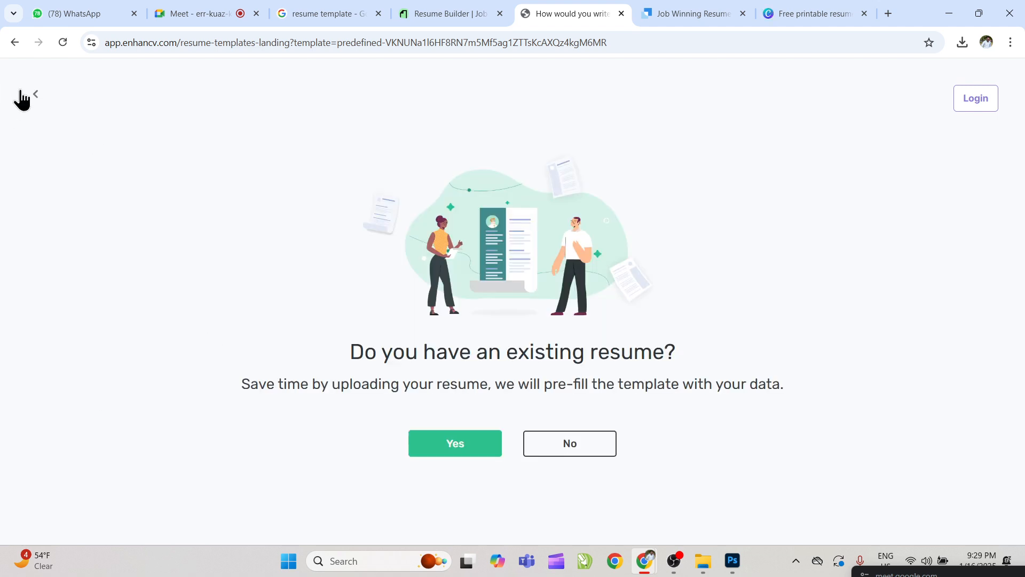
pyautogui.click(33, 102)
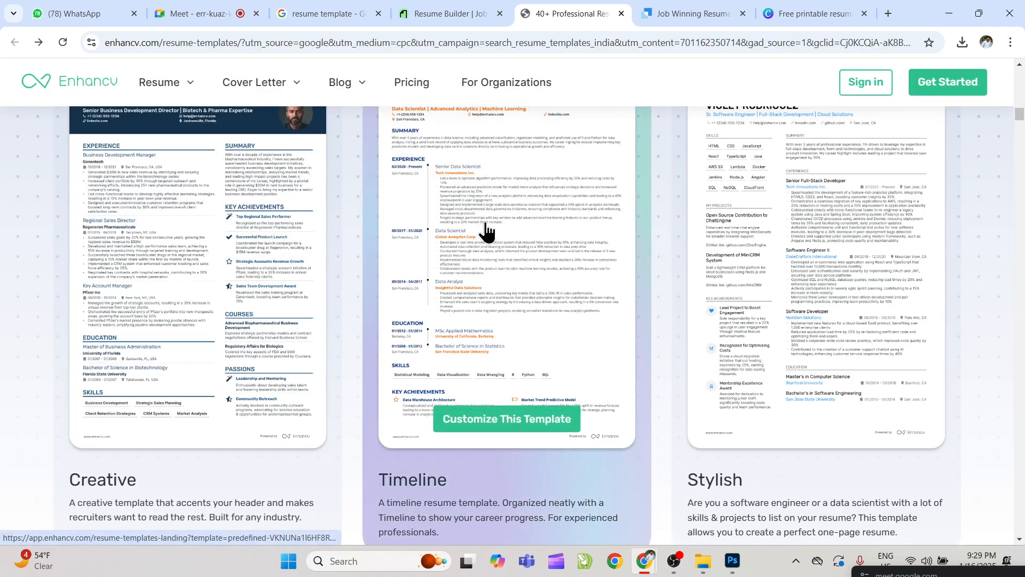
pyautogui.scroll(3, 659, 206)
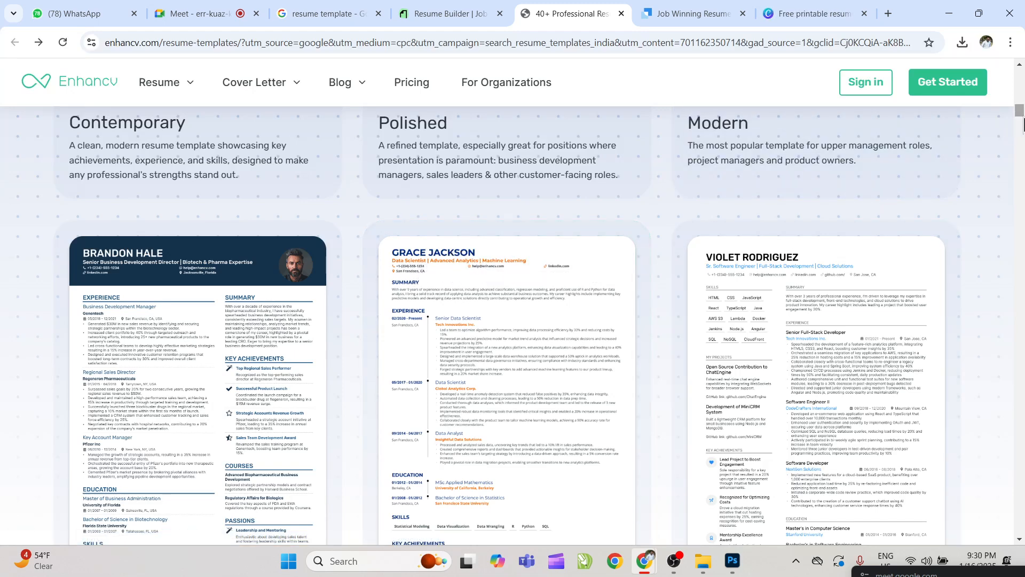
pyautogui.moveTo(1022, 117); pyautogui.dragTo(1021, 536)
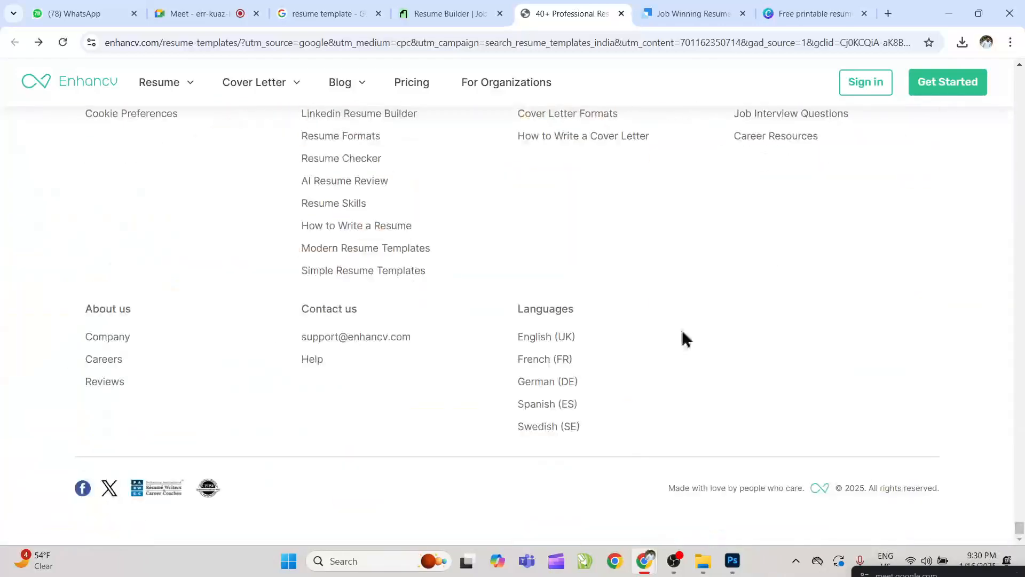
pyautogui.click(621, 14)
pyautogui.click(621, 14)
# Step: Close the last resume tab, the resume search tab and the Resume Now tab
pyautogui.click(621, 14)
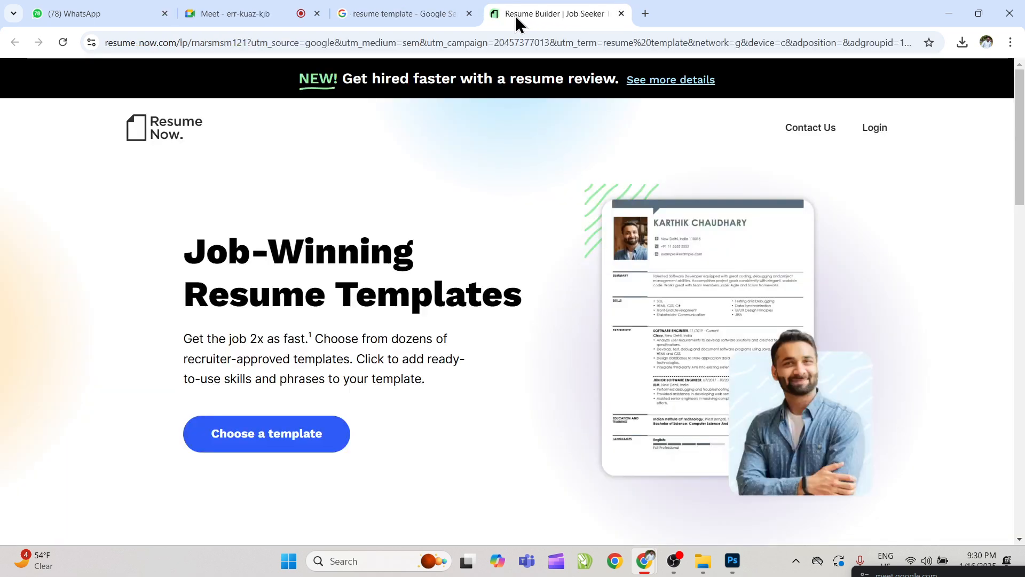
pyautogui.click(469, 14)
pyautogui.click(470, 14)
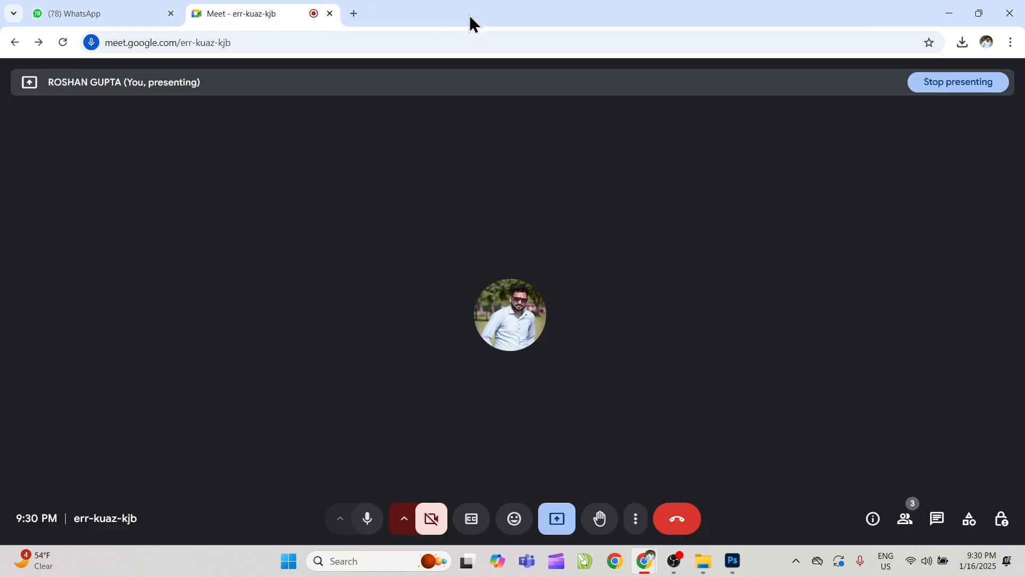
# Step: Close the Circkert Mikcup document in Photoshop without keeping changes
pyautogui.click(732, 561)
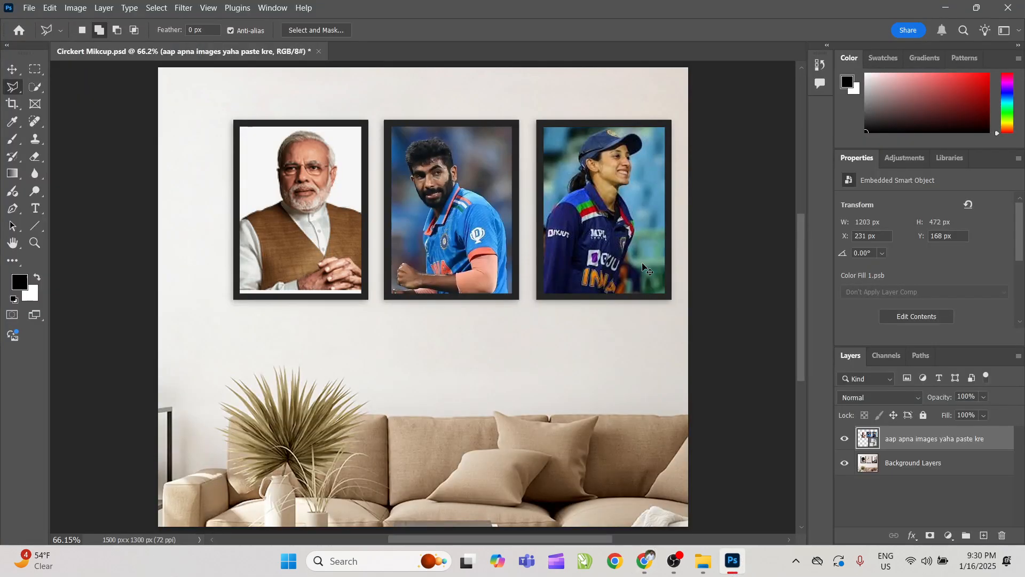
pyautogui.click(319, 51)
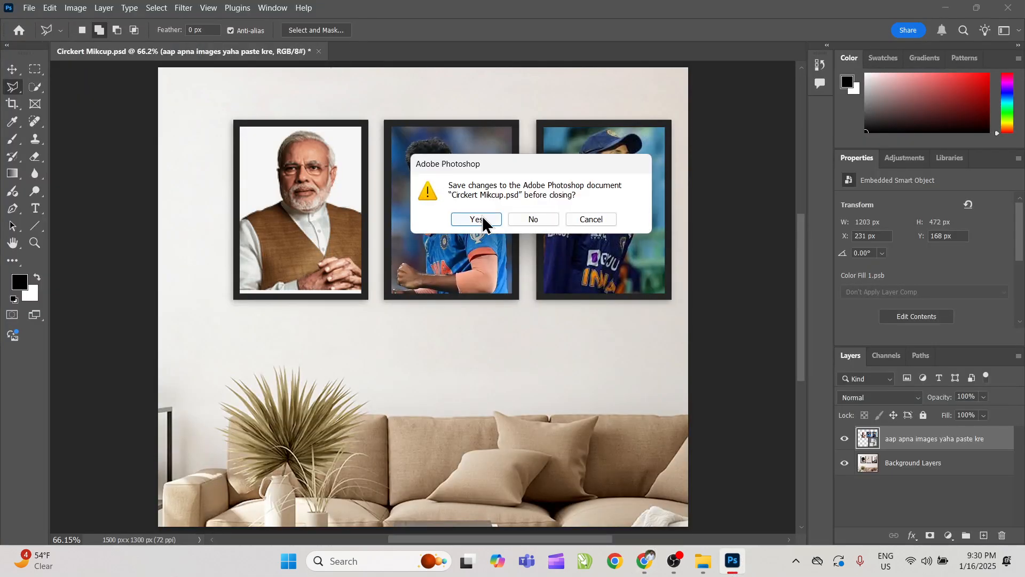
pyautogui.click(514, 220)
# Step: Create a new 1920×1080 document
pyautogui.hotkey('ctrl', 'n')
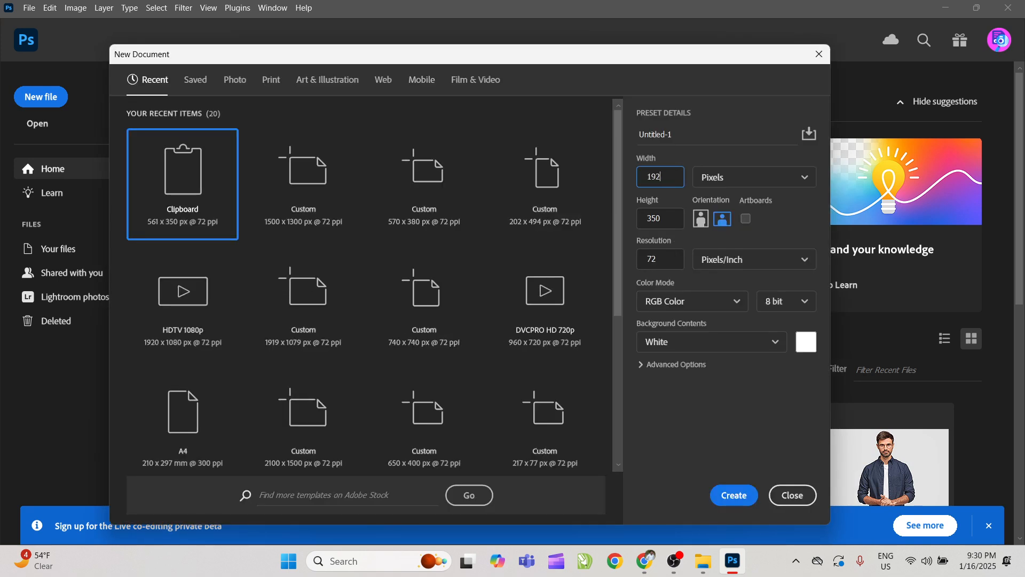
pyautogui.press('Tab')
pyautogui.write('108')
pyautogui.press('Return')
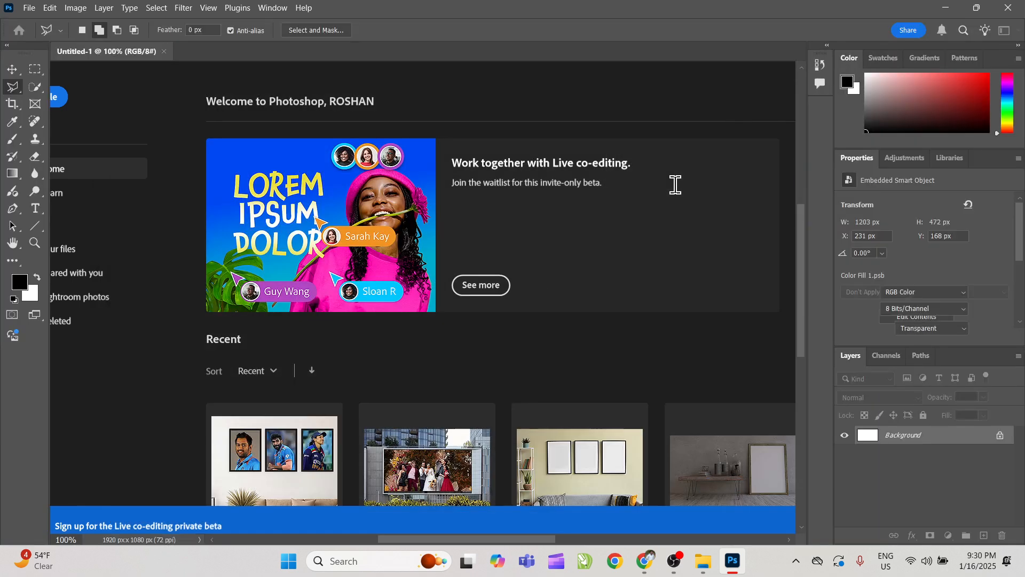
# Step: Unlock the background layer, group it into Group 1, and switch over to the Meet call
pyautogui.click(1005, 435)
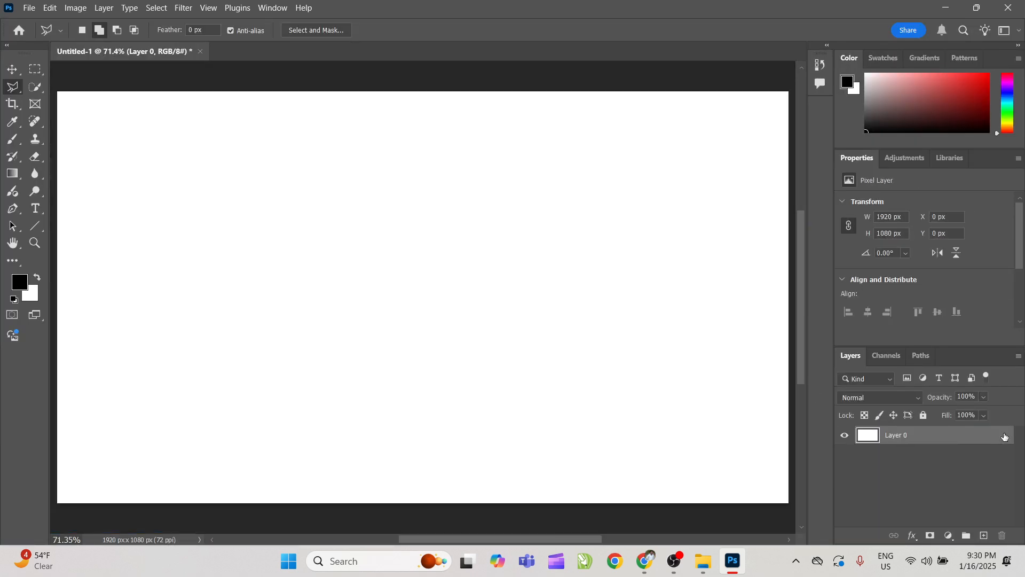
pyautogui.hotkey('ctrl', 'g')
pyautogui.press('v')
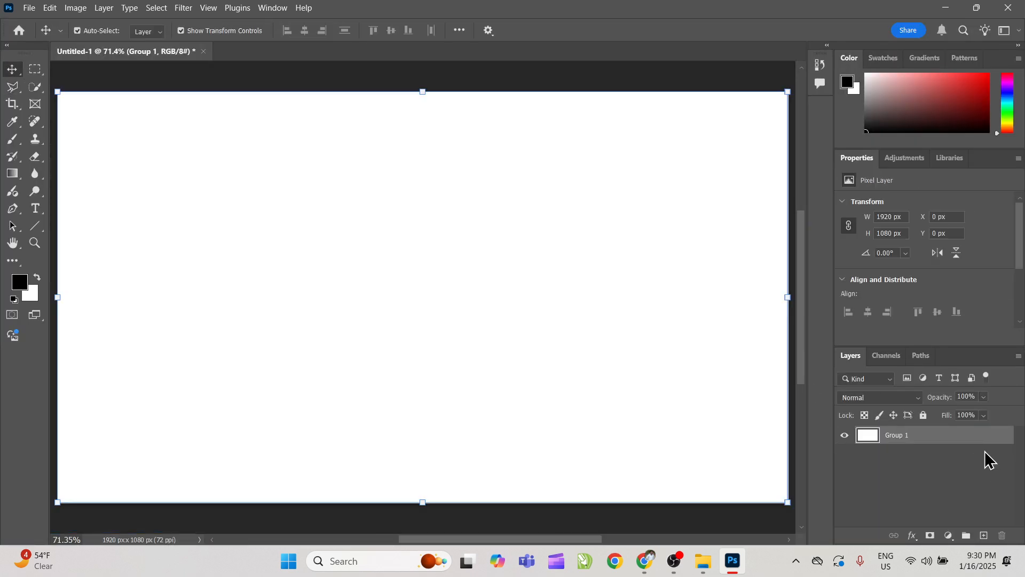
pyautogui.click(970, 474)
pyautogui.hotkey('alt', 'Tab')
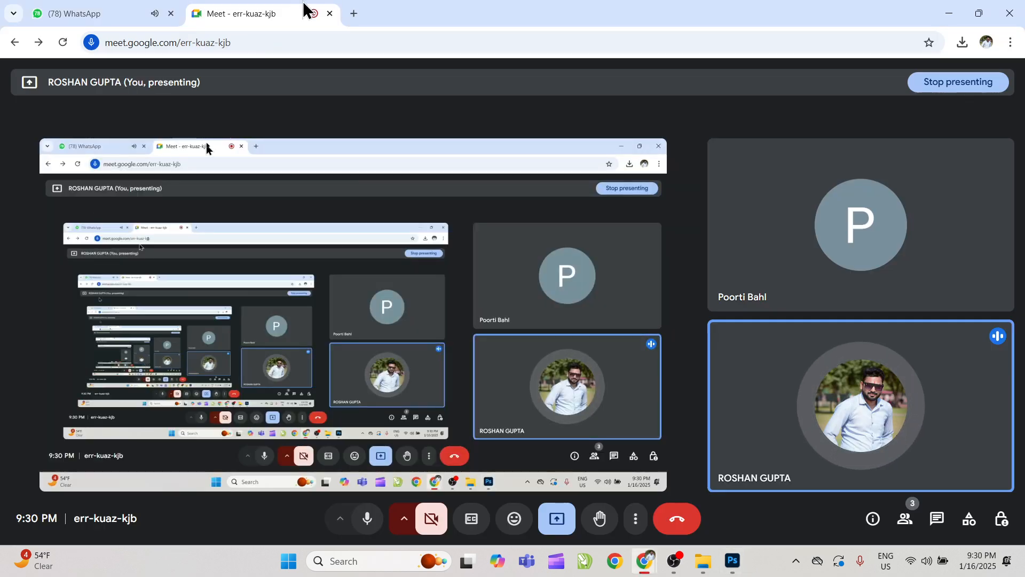
pyautogui.hotkey('alt', 'Tab')
pyautogui.hotkey('alt', 'Tab')
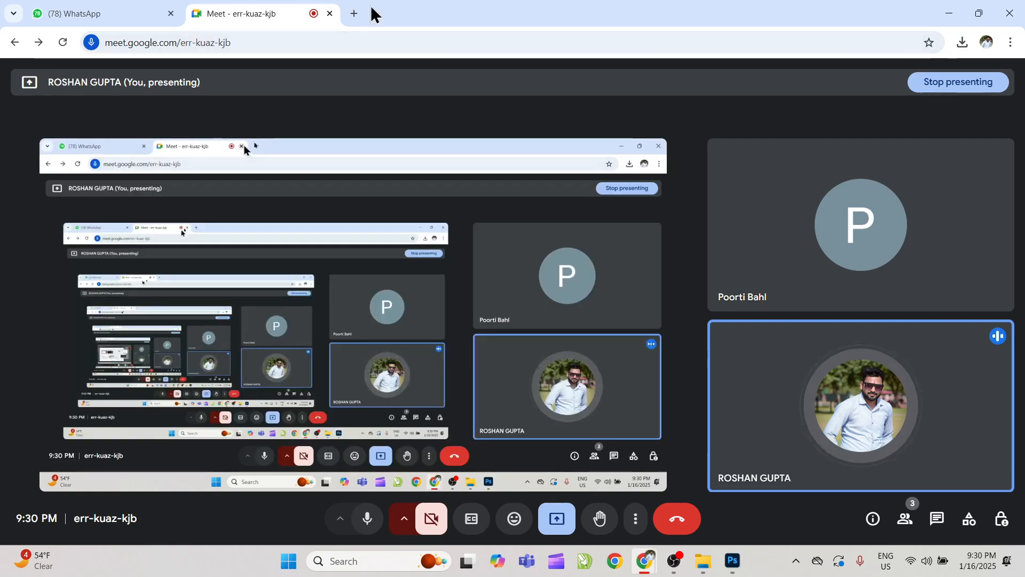
# Step: Search Google for freepik in a new tab and open the Freepik website
pyautogui.click(356, 13)
pyautogui.write('FREE')
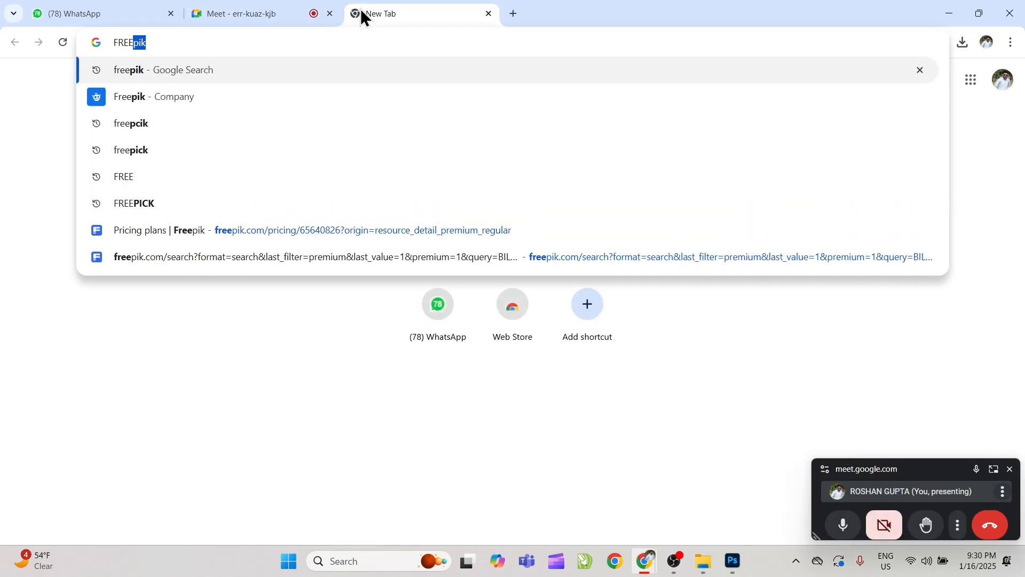
pyautogui.press('Return')
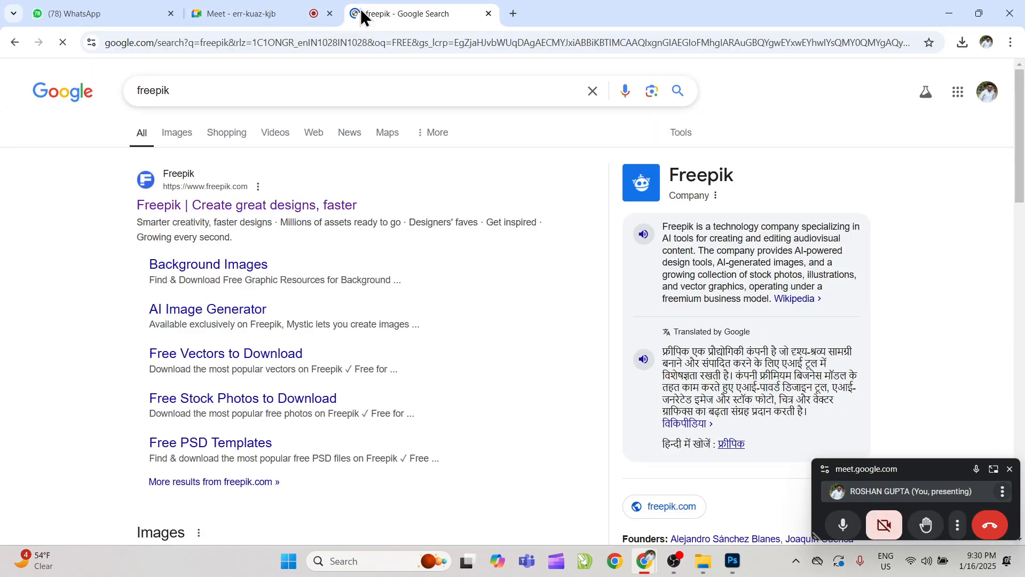
pyautogui.click(319, 209)
# Step: Select the Group 1 layer in Photoshop, then return to the Freepik page
pyautogui.hotkey('alt', 'Tab')
pyautogui.click(728, 321)
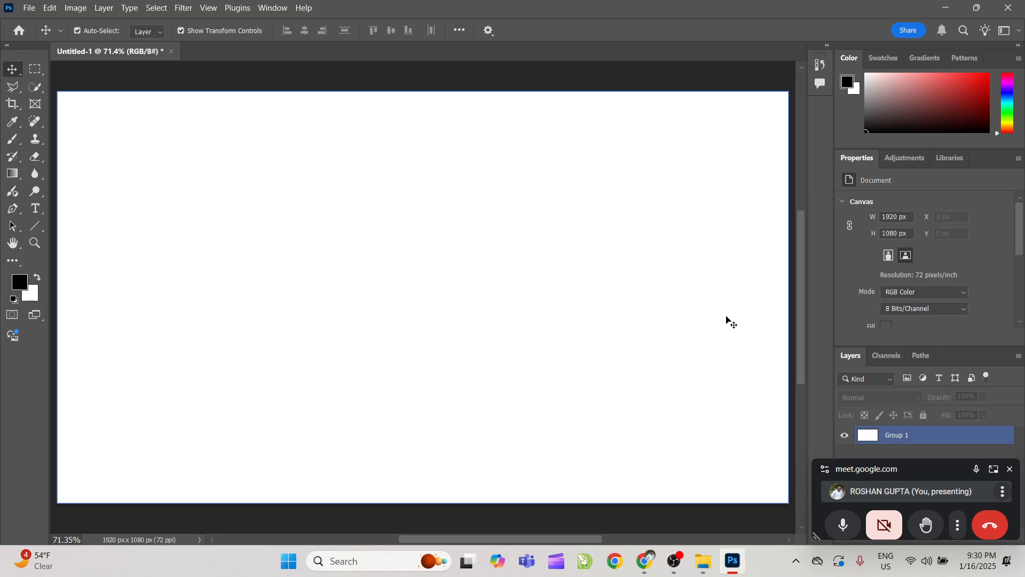
pyautogui.hotkey('alt', 'Tab')
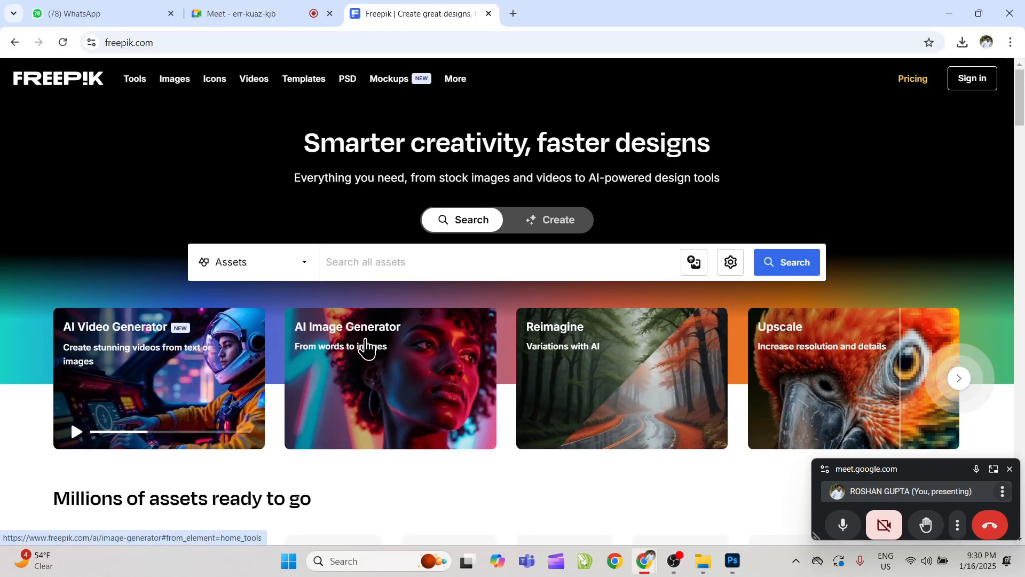
# Step: Search Google Images for 'MANIPULATION PHOTO' in a new tab
pyautogui.click(513, 14)
pyautogui.write('MAN')
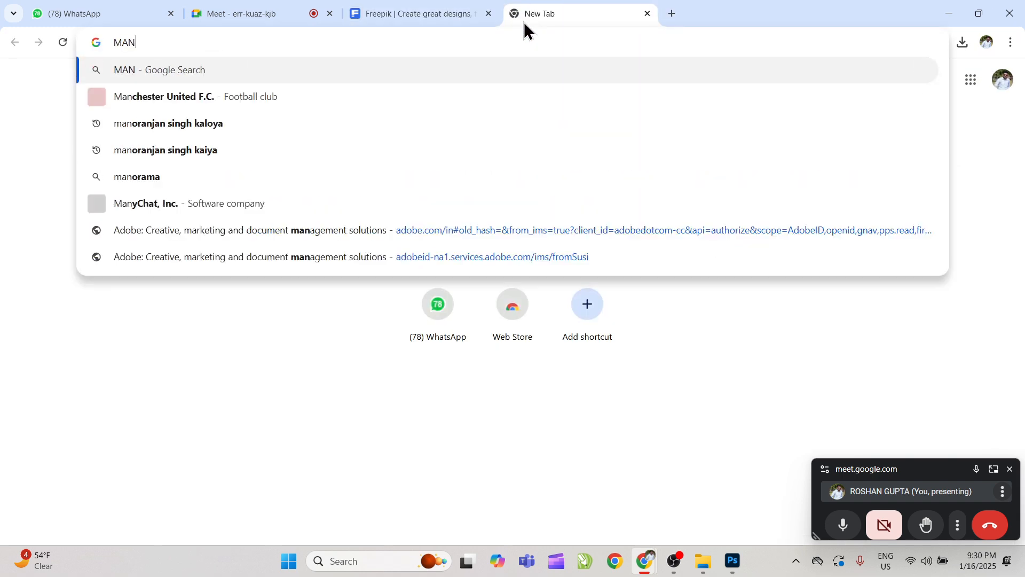
pyautogui.write('IPULATION')
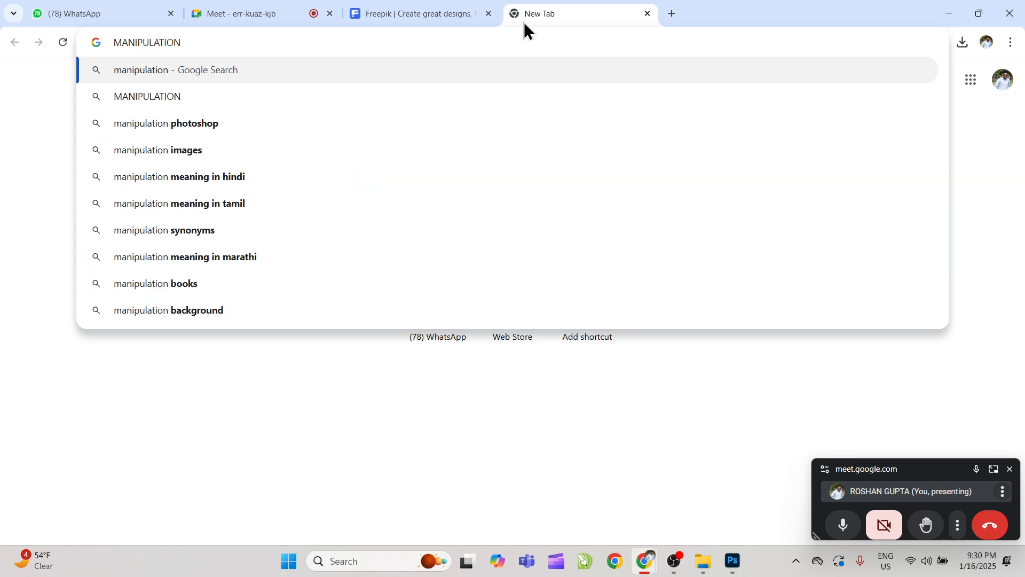
pyautogui.write('  PHOOTO')
pyautogui.press('Return')
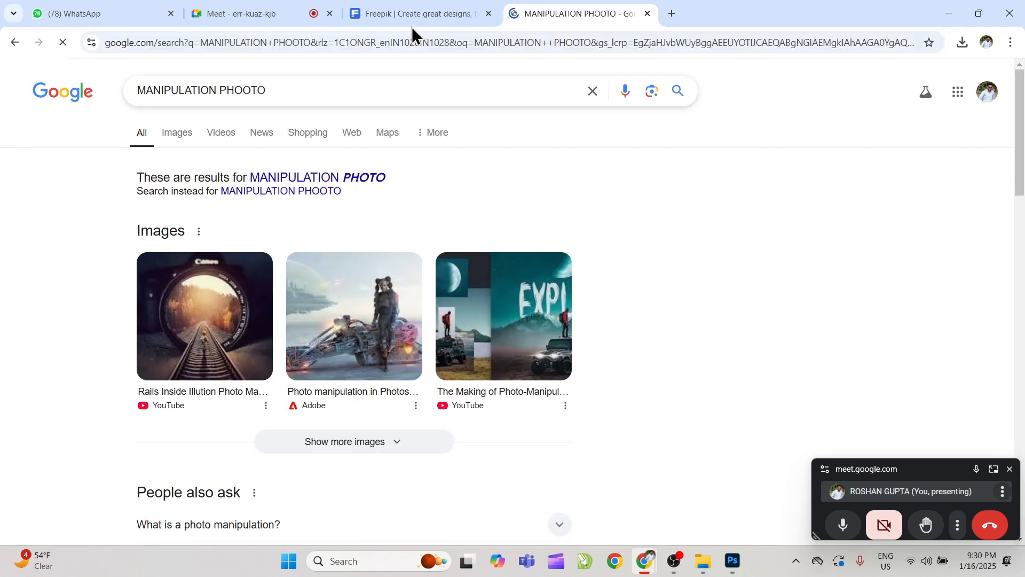
pyautogui.click(371, 179)
pyautogui.middleClick(220, 138)
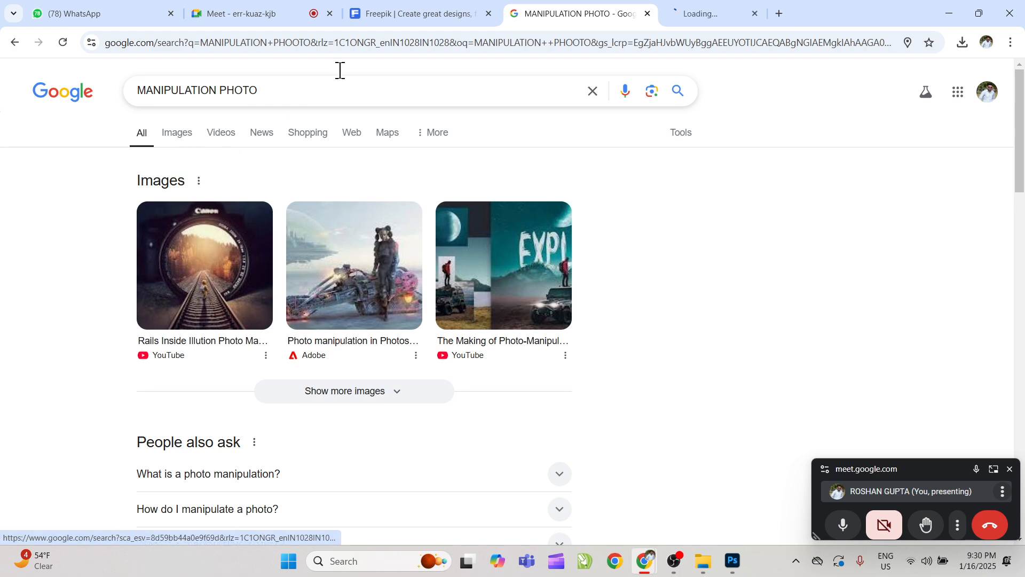
pyautogui.click(678, 14)
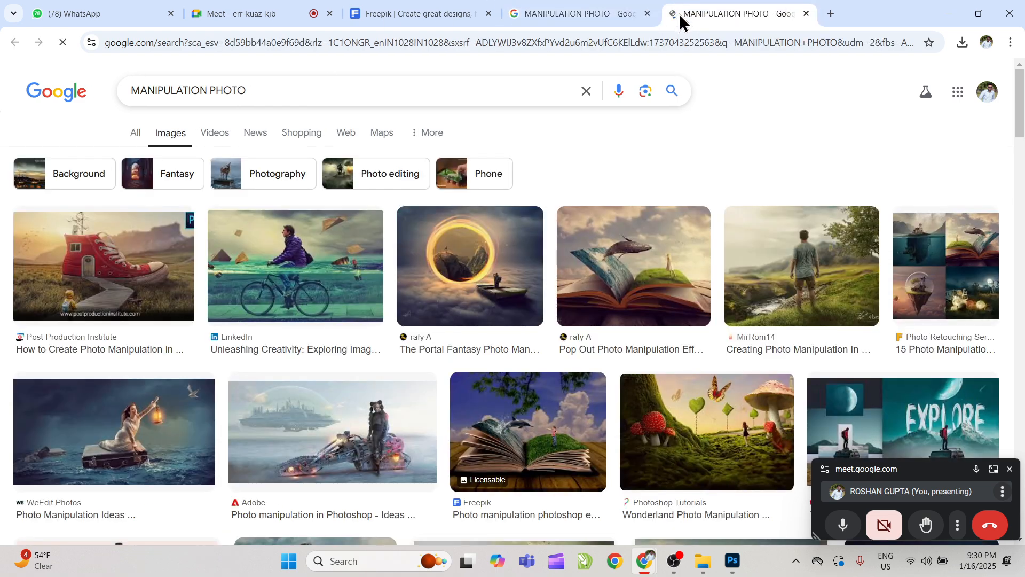
# Step: Open the giant red sneaker house image full-size in its own tab
pyautogui.click(122, 286)
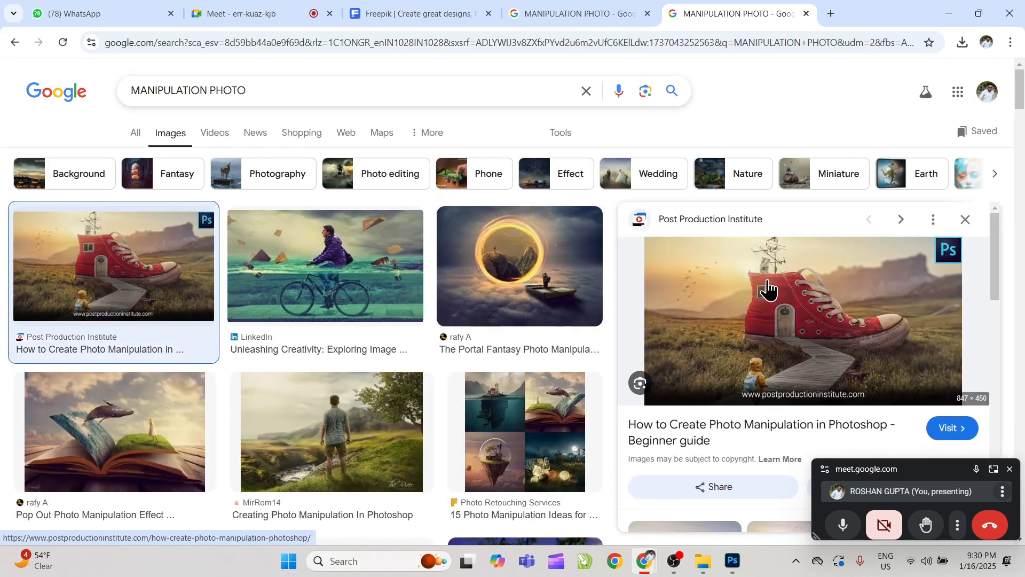
pyautogui.rightClick(769, 290)
pyautogui.click(843, 187)
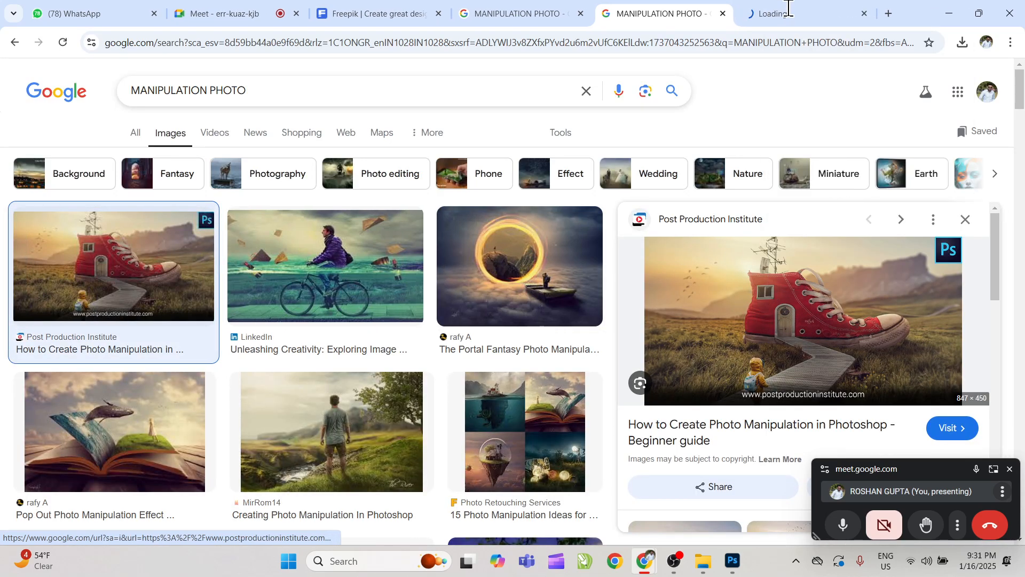
pyautogui.click(796, 14)
# Step: Re-maximize the browser and drag a rectangular snip around the red sneaker house, excluding the watermark
pyautogui.click(977, 13)
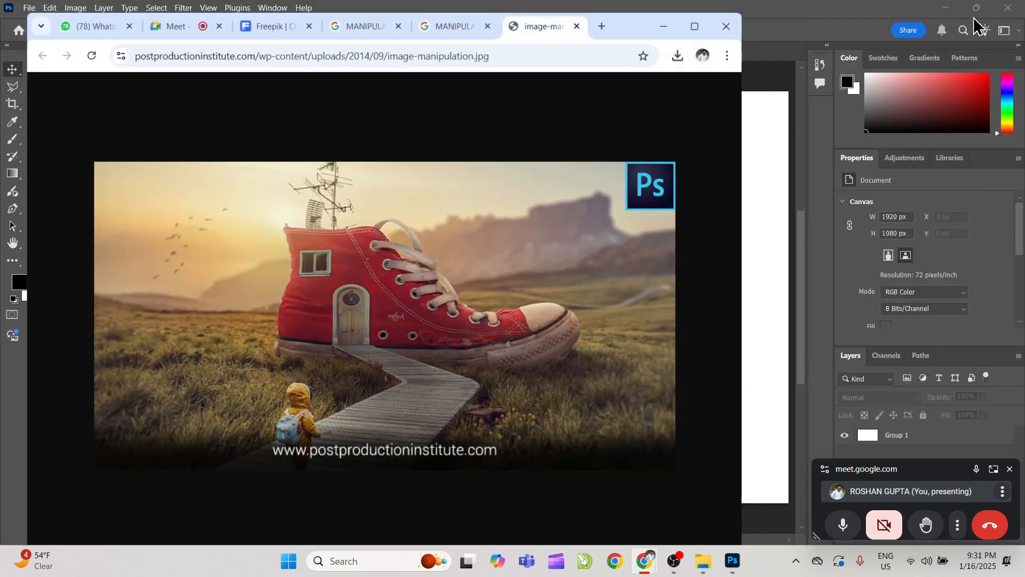
pyautogui.click(677, 27)
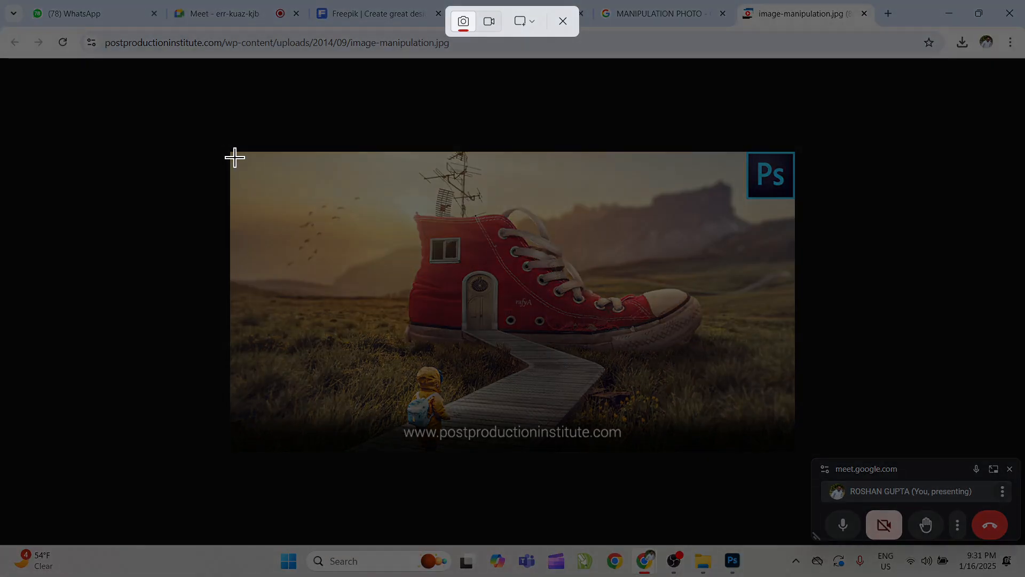
pyautogui.moveTo(234, 155); pyautogui.dragTo(752, 425)
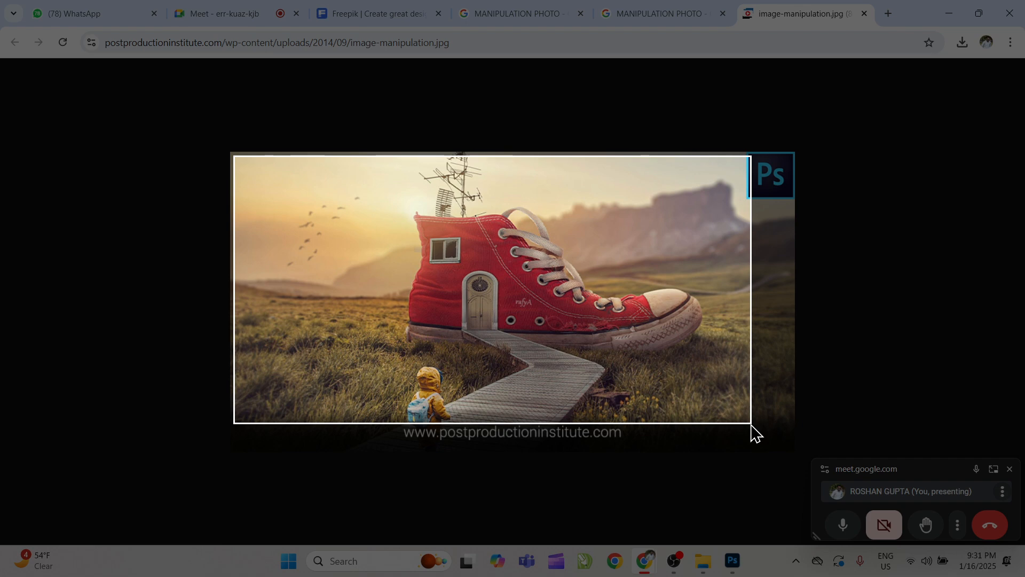
# Step: Capture the red sneaker house image as a screenshot and close its tab
pyautogui.moveTo(751, 426); pyautogui.dragTo(752, 427)
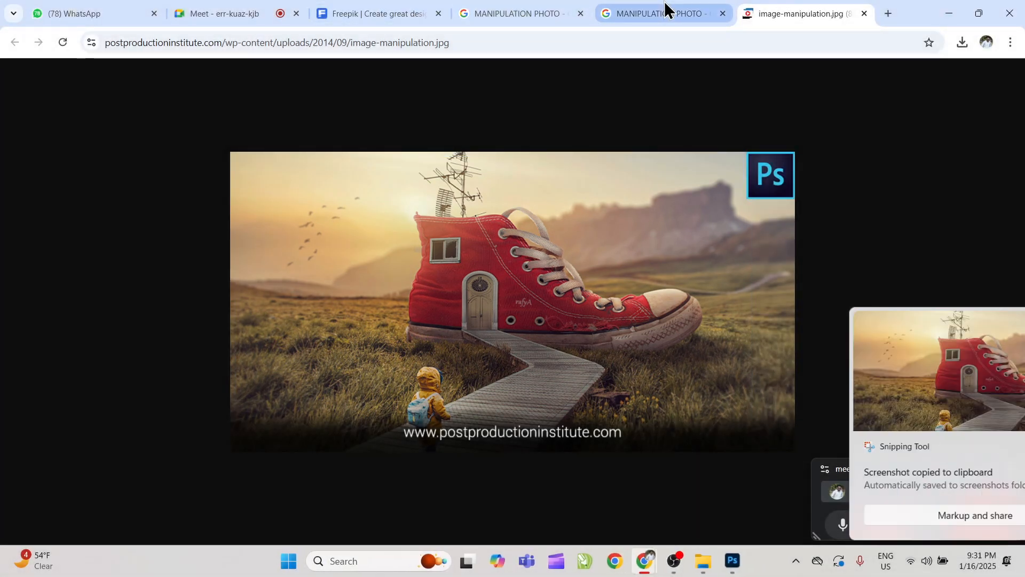
pyautogui.click(864, 14)
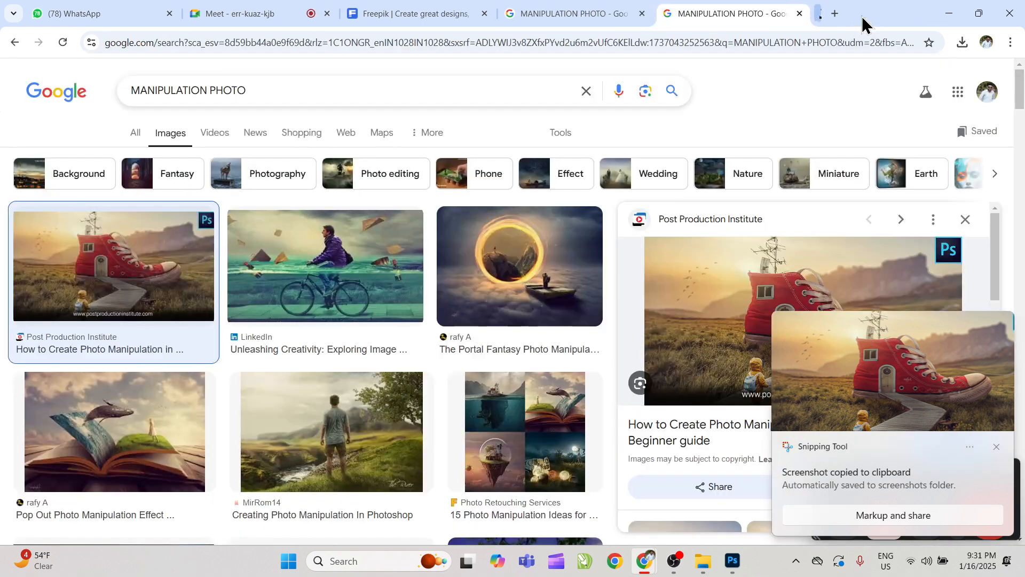
pyautogui.click(996, 446)
# Step: Close the Google Images preview panel and return to the Freepik tab
pyautogui.scroll(-3, 993, 256)
pyautogui.scroll(2, 993, 232)
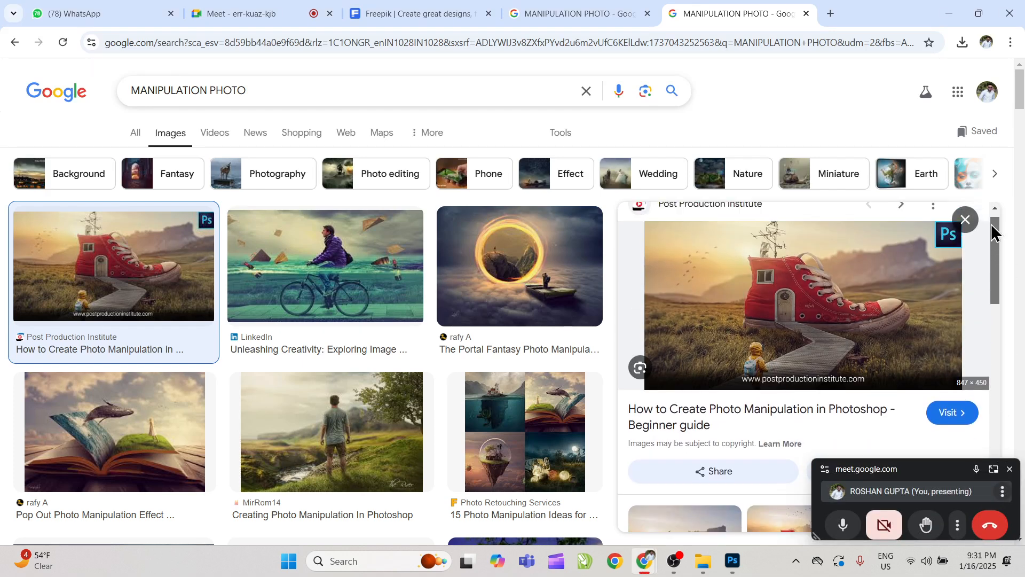
pyautogui.scroll(1, 994, 232)
pyautogui.click(966, 219)
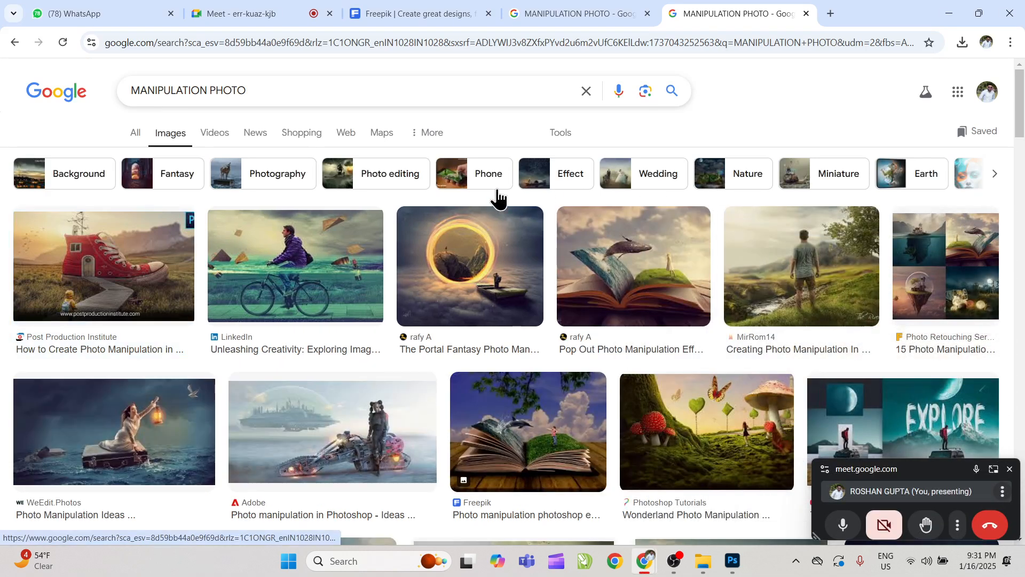
pyautogui.click(392, 43)
# Step: Search Freepik for girls in yellow t-shirts
pyautogui.click(410, 24)
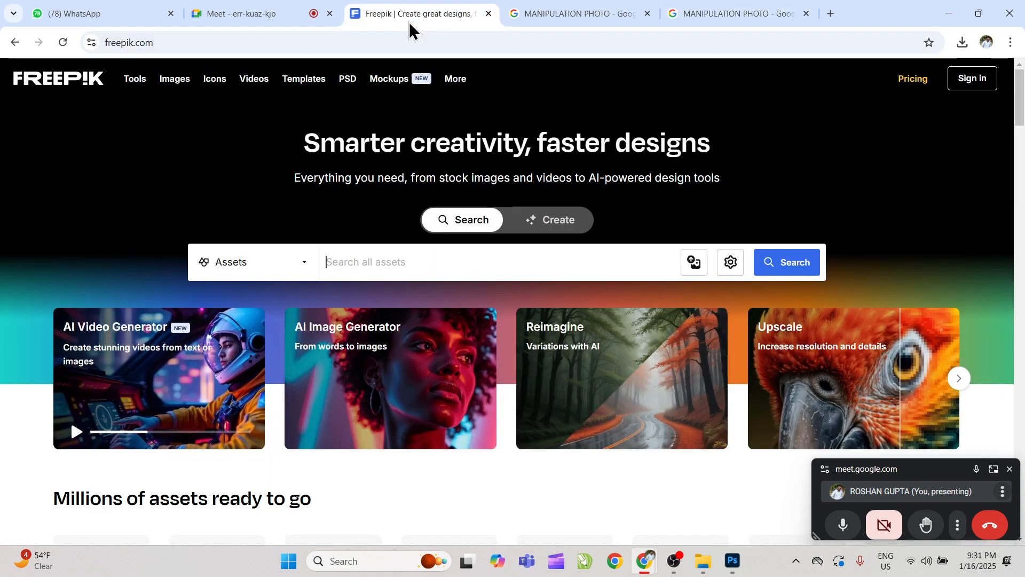
pyautogui.write('gir')
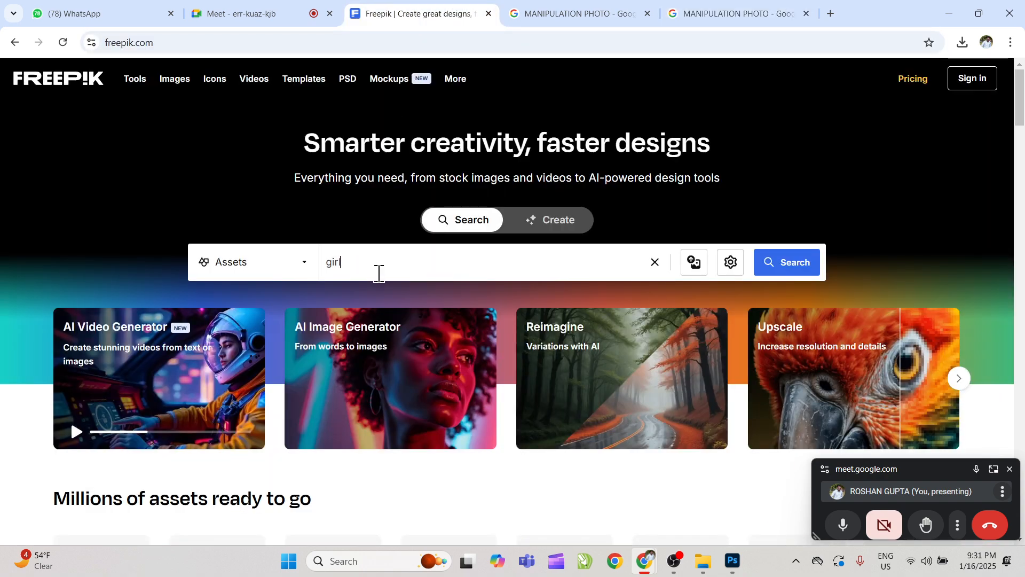
pyautogui.write('s images yellow')
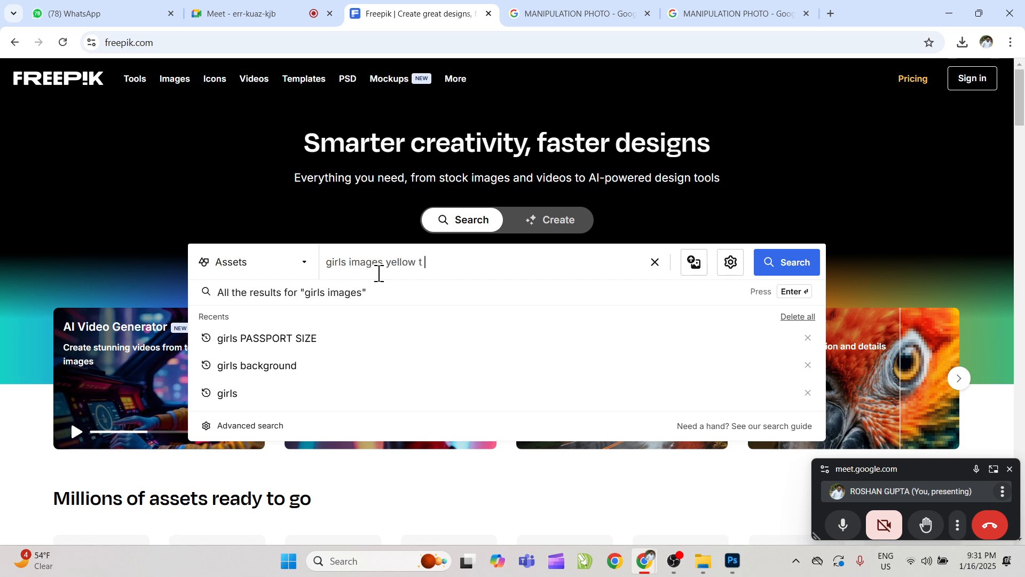
pyautogui.write('t')
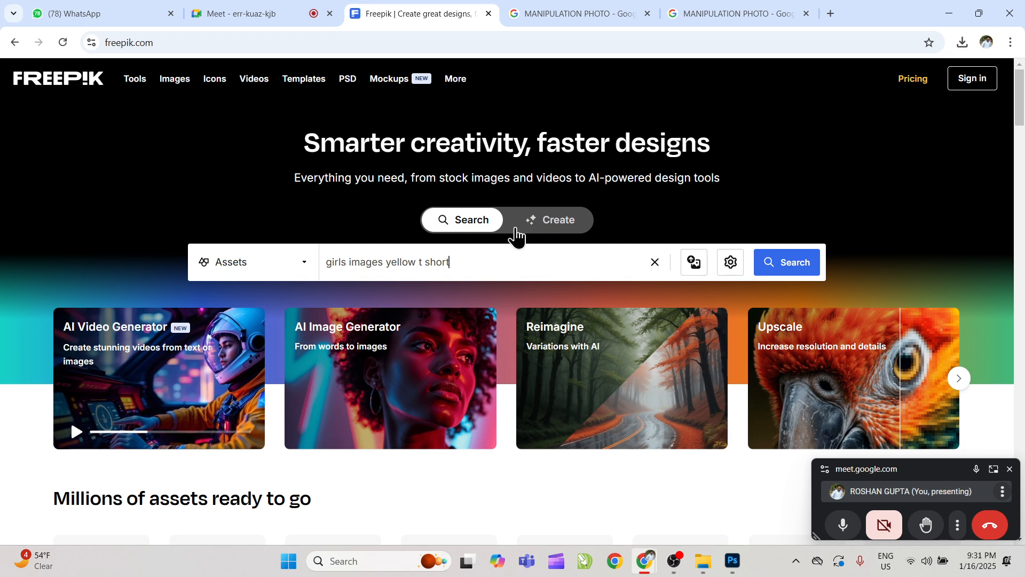
pyautogui.doubleClick(444, 262)
pyautogui.write('SHIRT')
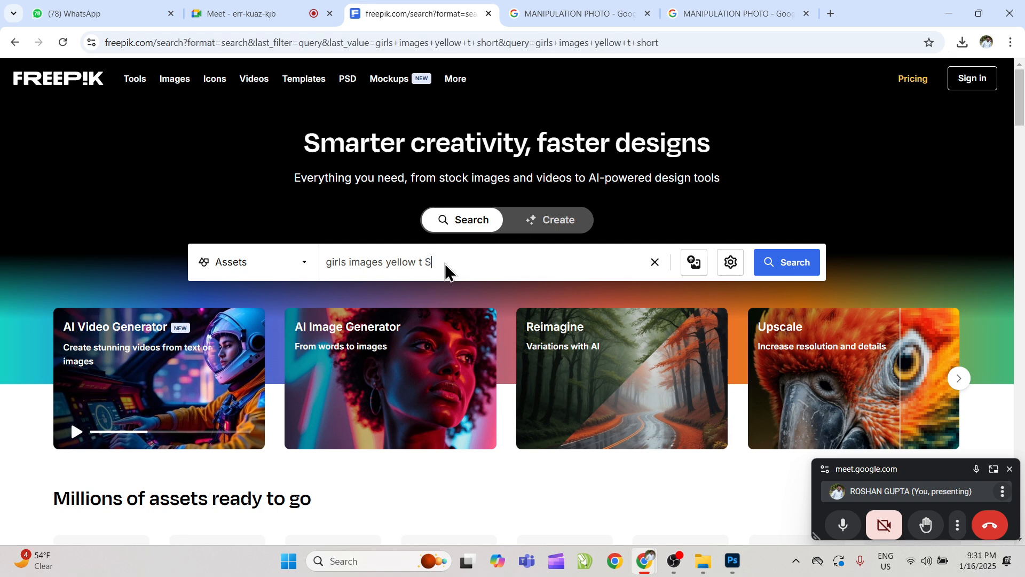
pyautogui.press('BackSpace')
pyautogui.press('BackSpace')
pyautogui.press('BackSpace')
pyautogui.press('BackSpace')
pyautogui.press('BackSpace')
pyautogui.press('BackSpace')
pyautogui.press('BackSpace')
pyautogui.press('BackSpace')
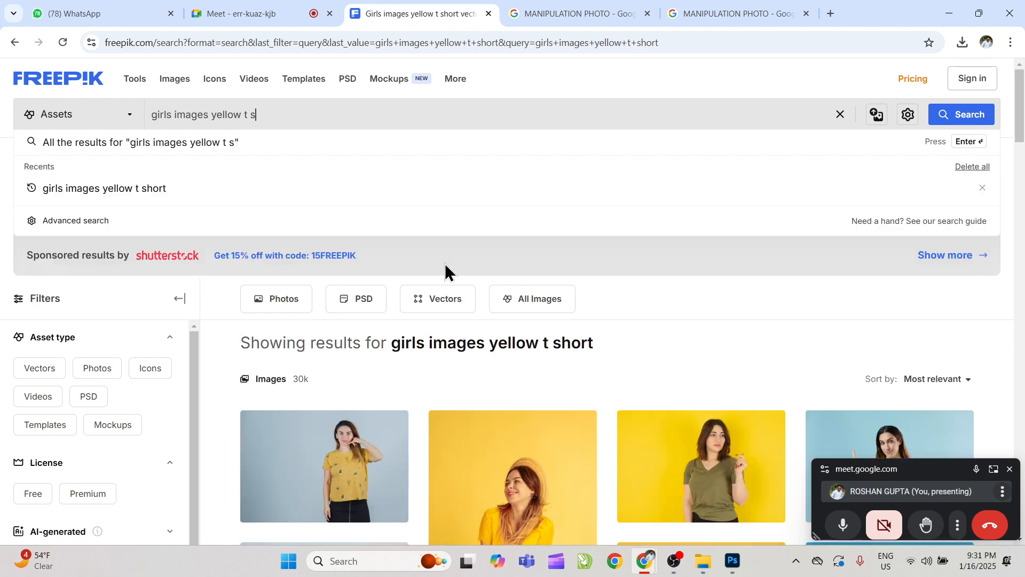
# Step: Download the free photo of the woman against the yellow wall
pyautogui.click(694, 470)
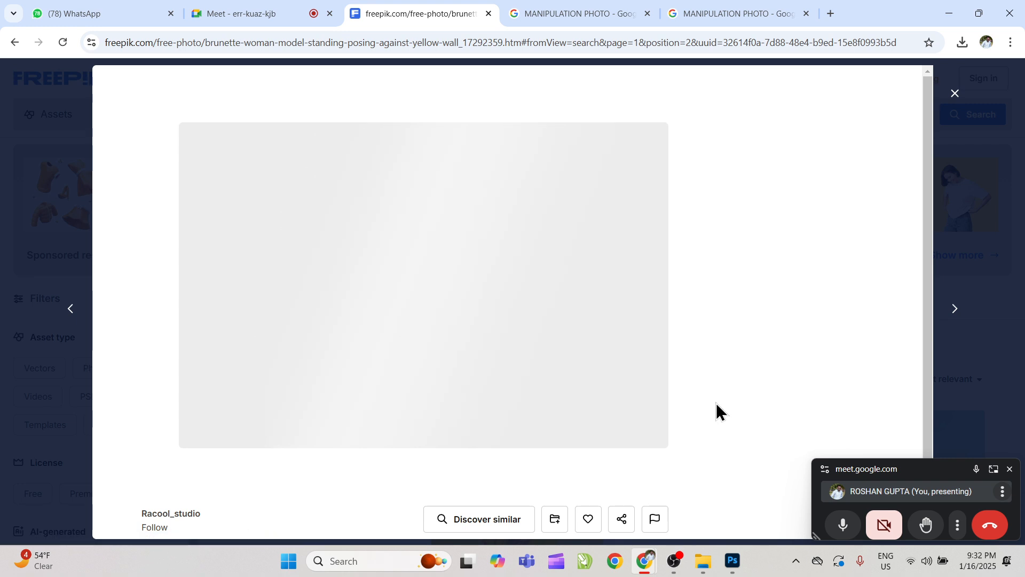
pyautogui.click(760, 103)
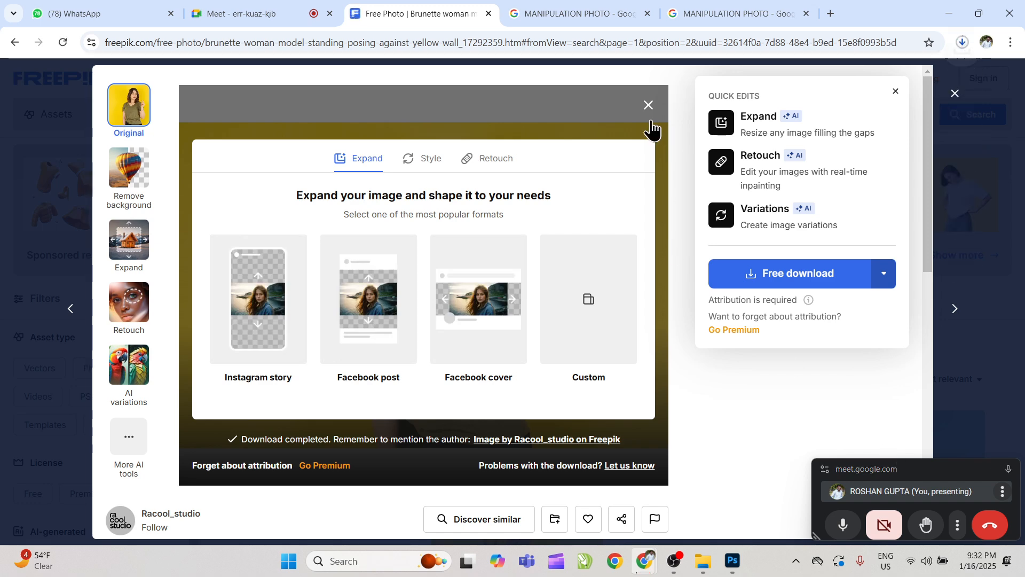
pyautogui.click(649, 109)
pyautogui.click(962, 182)
pyautogui.moveTo(1022, 107); pyautogui.dragTo(1022, 183)
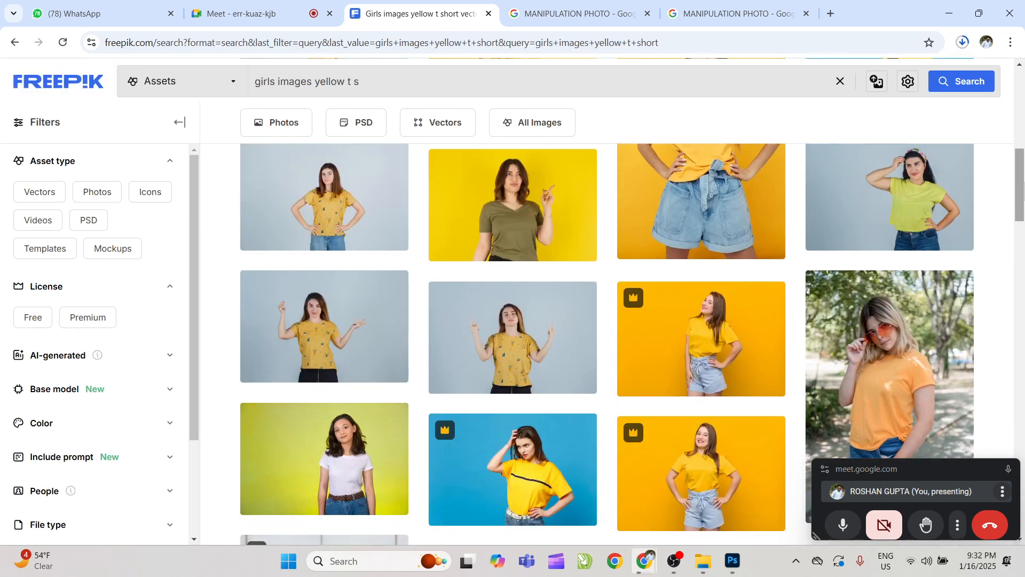
# Step: Download the gesturing girl's free photo and restore the browser to a smaller window
pyautogui.click(326, 336)
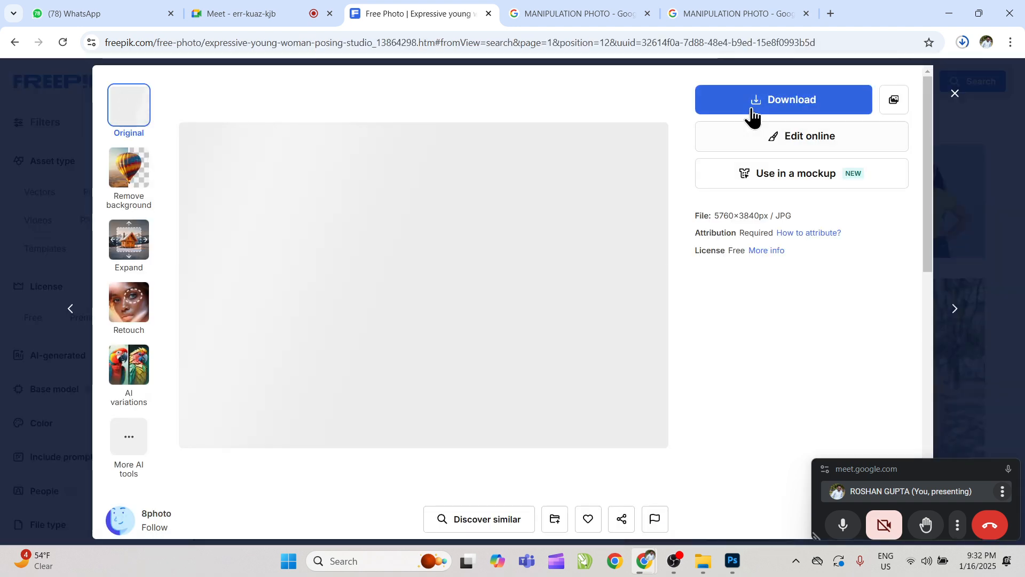
pyautogui.click(753, 110)
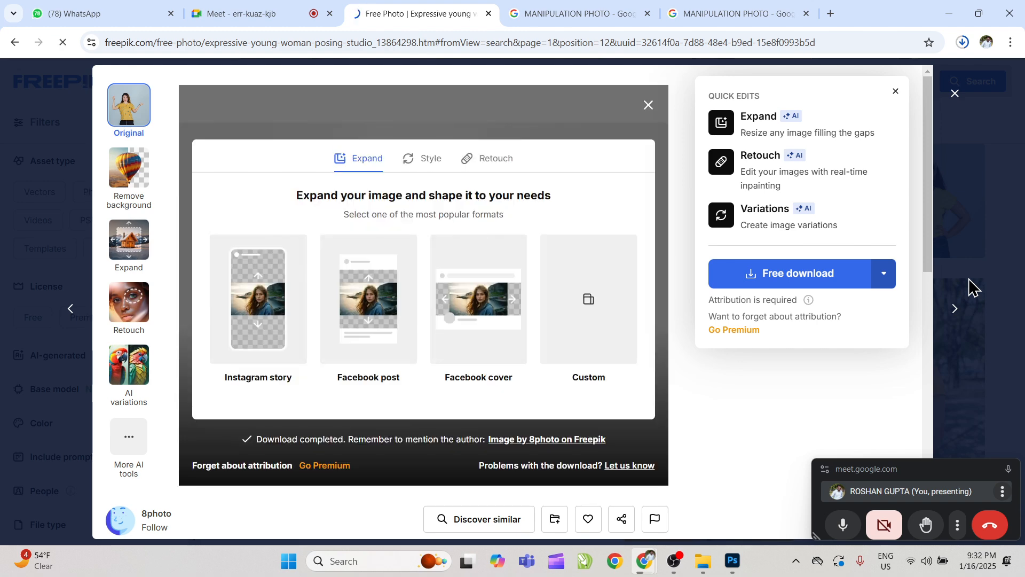
pyautogui.click(956, 95)
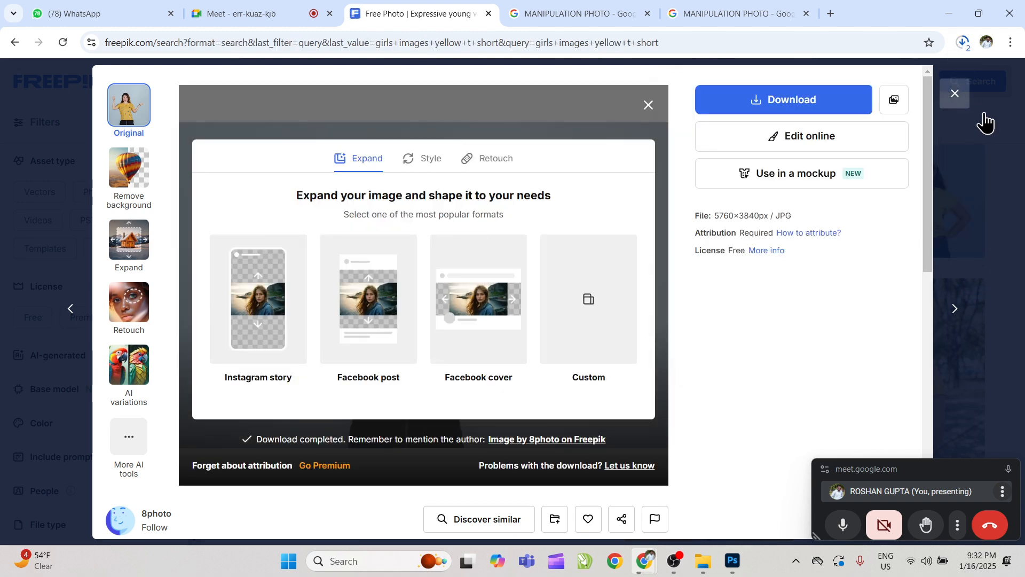
pyautogui.moveTo(1020, 210); pyautogui.dragTo(1016, 153)
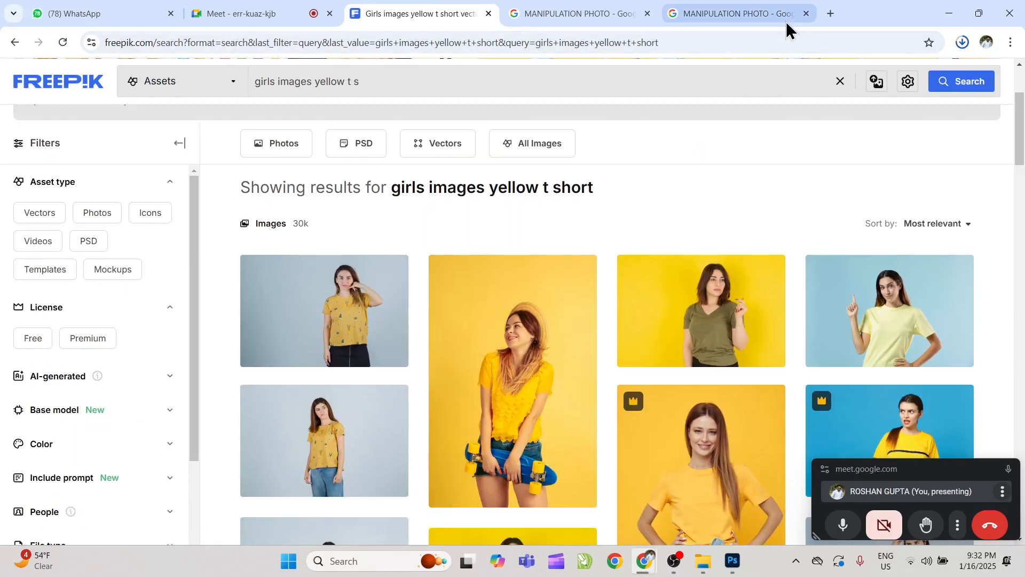
pyautogui.click(978, 12)
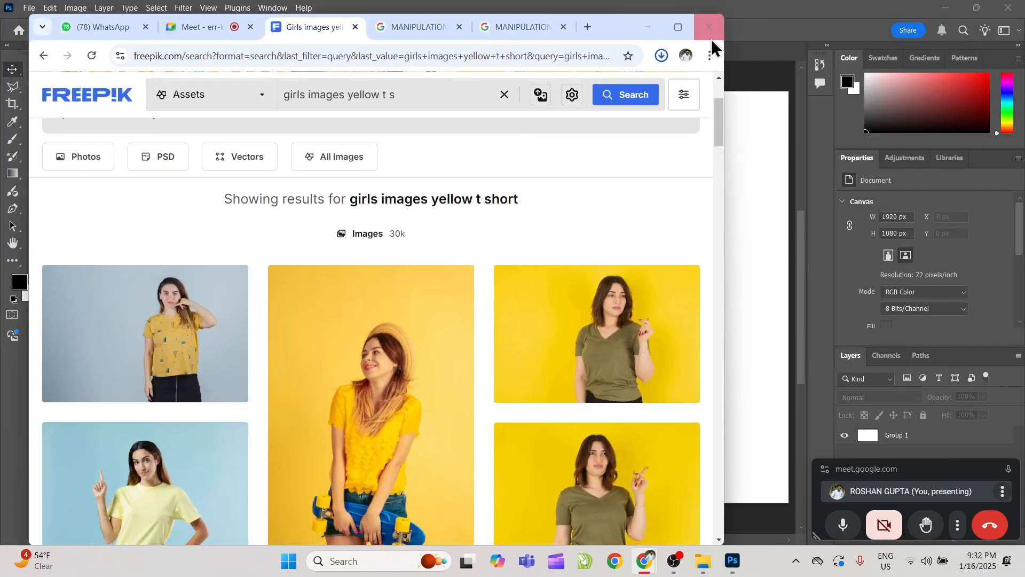
# Step: Maximize the browser and open Amazon.in from a web search for 'amazon' in a new tab
pyautogui.click(686, 37)
pyautogui.hotkey('ctrl', 't')
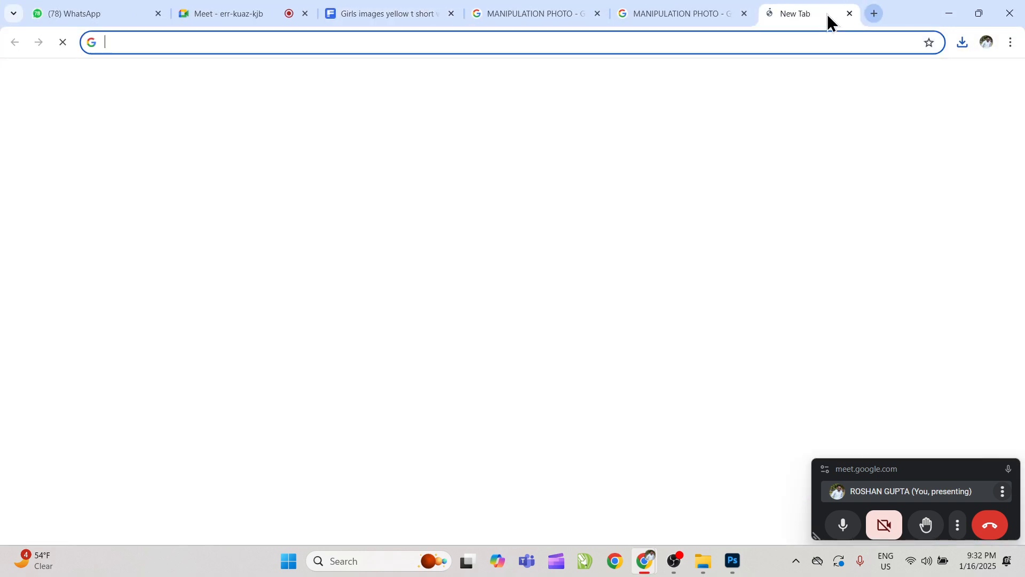
pyautogui.click(764, 44)
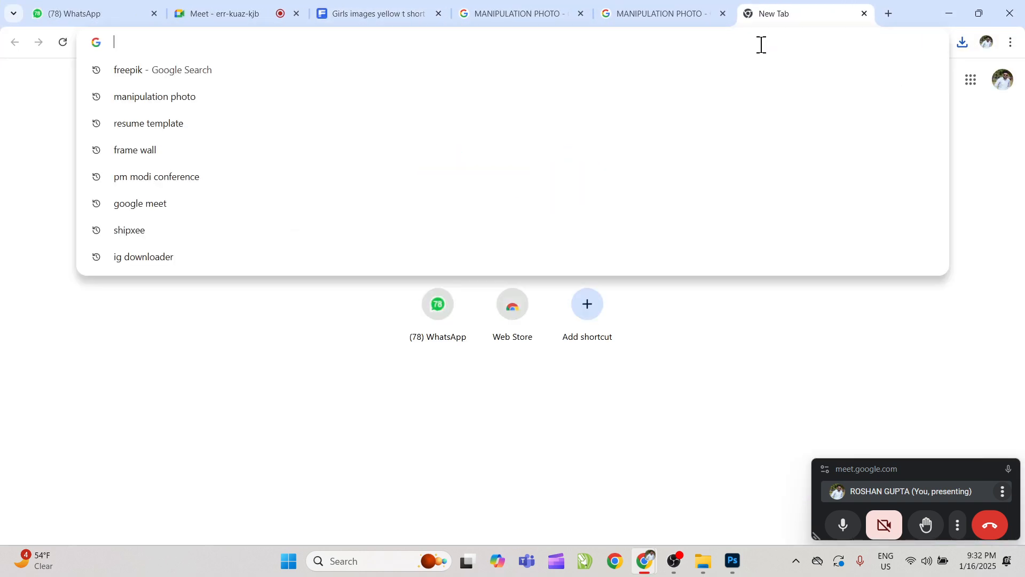
pyautogui.write('amazon')
pyautogui.press('Return')
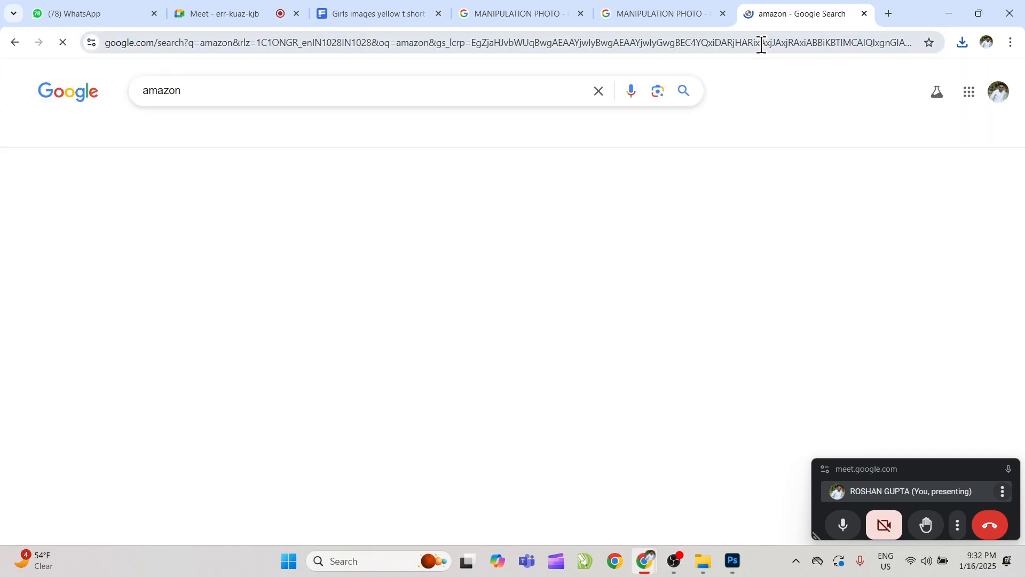
pyautogui.scroll(-5, 1020, 154)
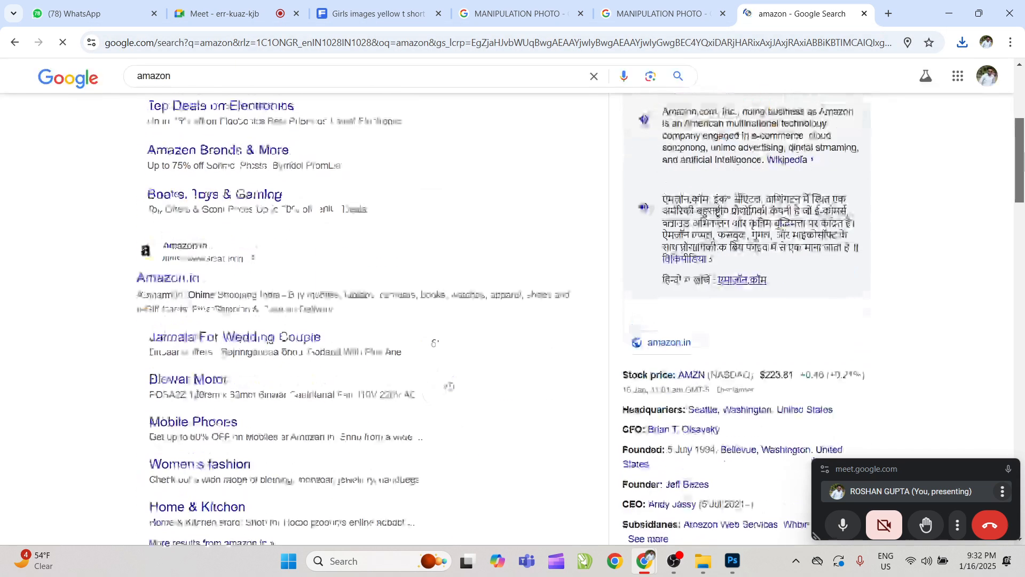
pyautogui.click(140, 268)
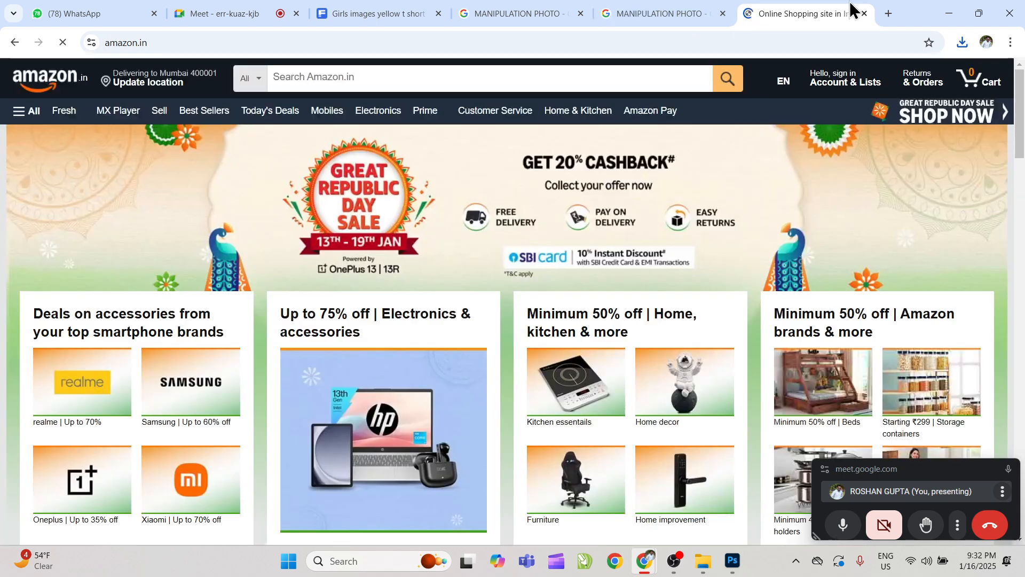
pyautogui.moveTo(824, 17); pyautogui.dragTo(315, 15)
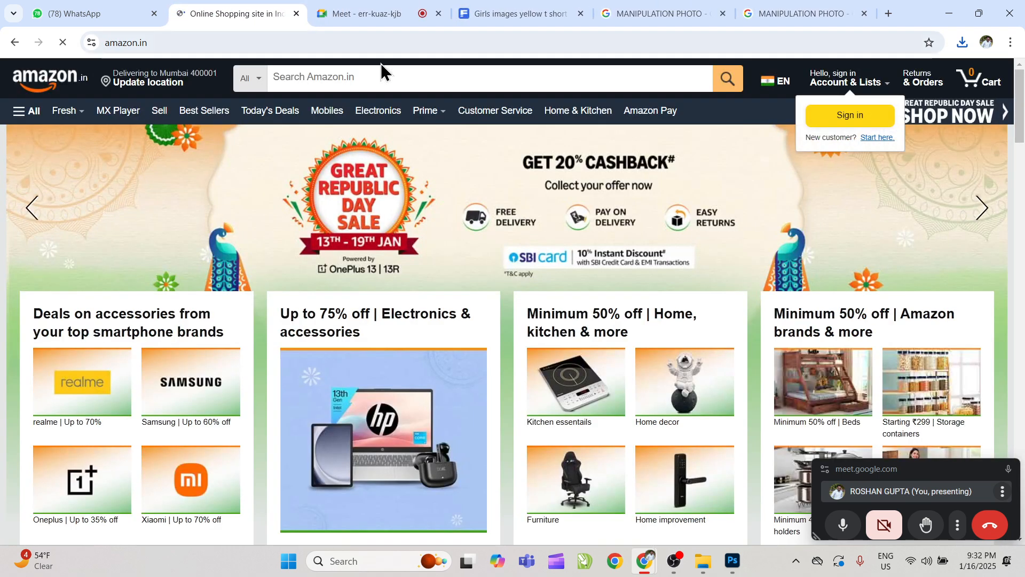
# Step: Search Amazon for 't shirt' and show the Symbol Premium polo in grey, then return to Photoshop
pyautogui.click(422, 80)
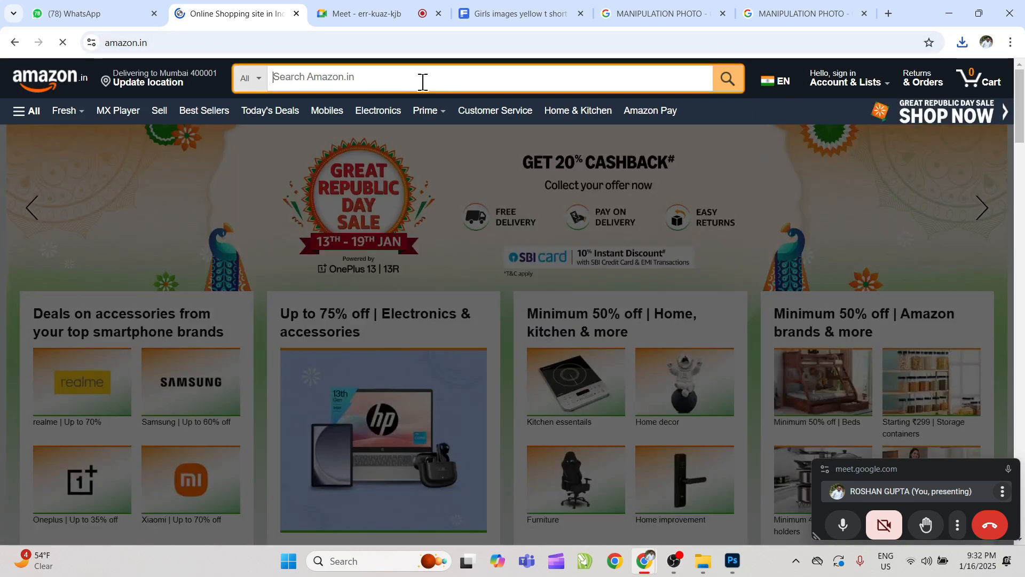
pyautogui.write('t shirt')
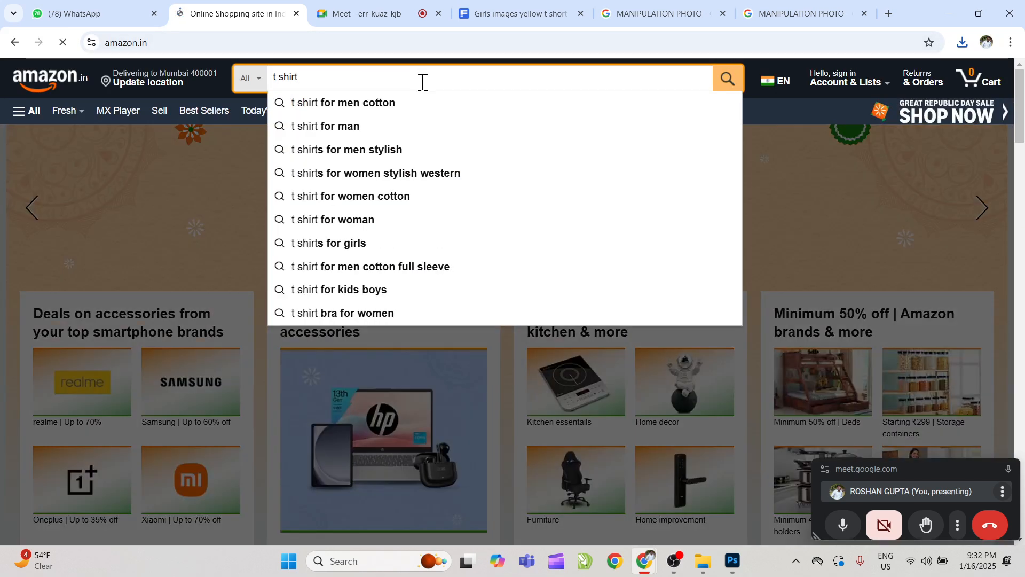
pyautogui.press('Return')
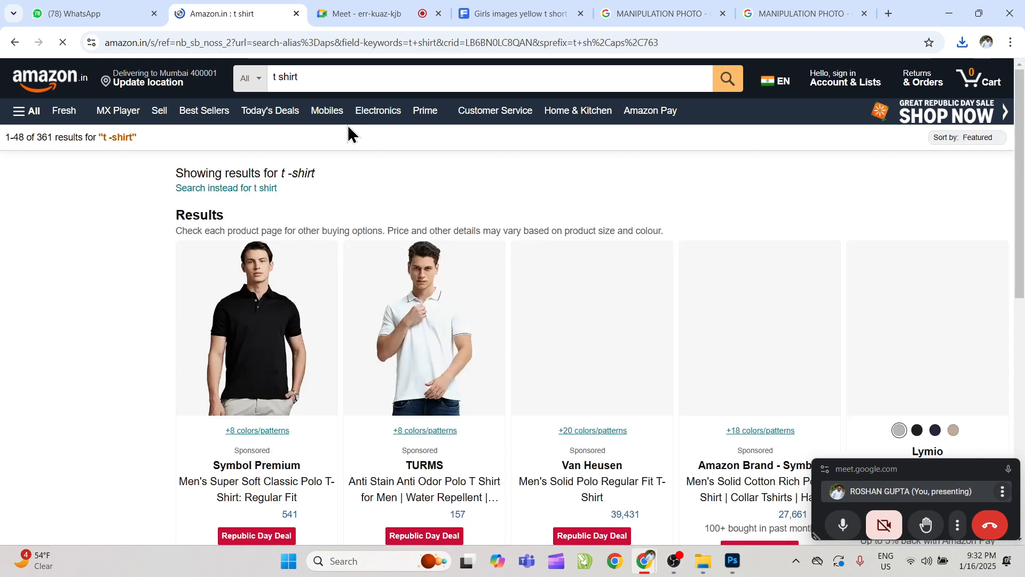
pyautogui.click(273, 353)
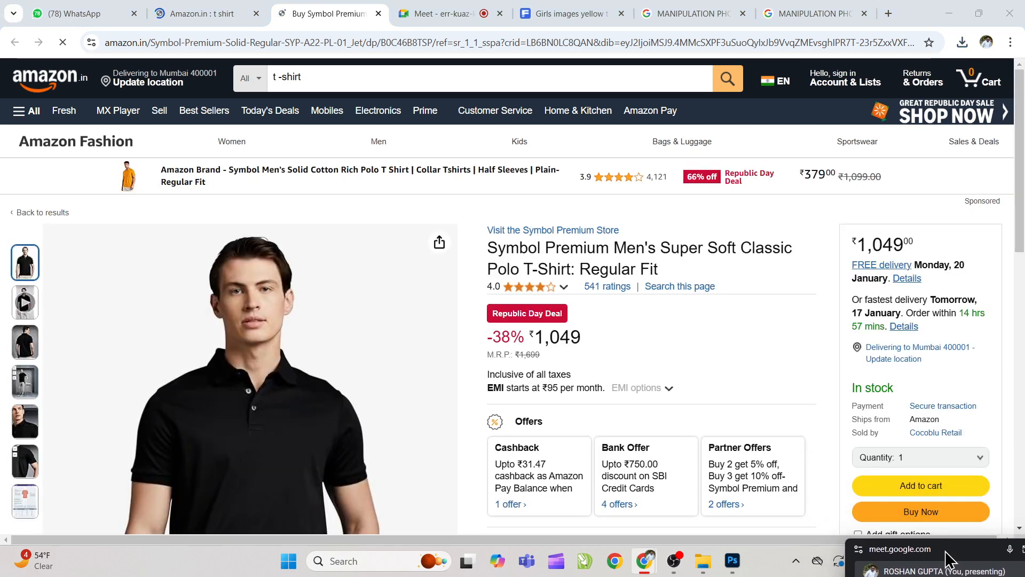
pyautogui.moveTo(1020, 123)
pyautogui.mouseDown()
pyautogui.moveTo(1024, 167)
pyautogui.moveTo(1018, 141)
pyautogui.mouseUp()
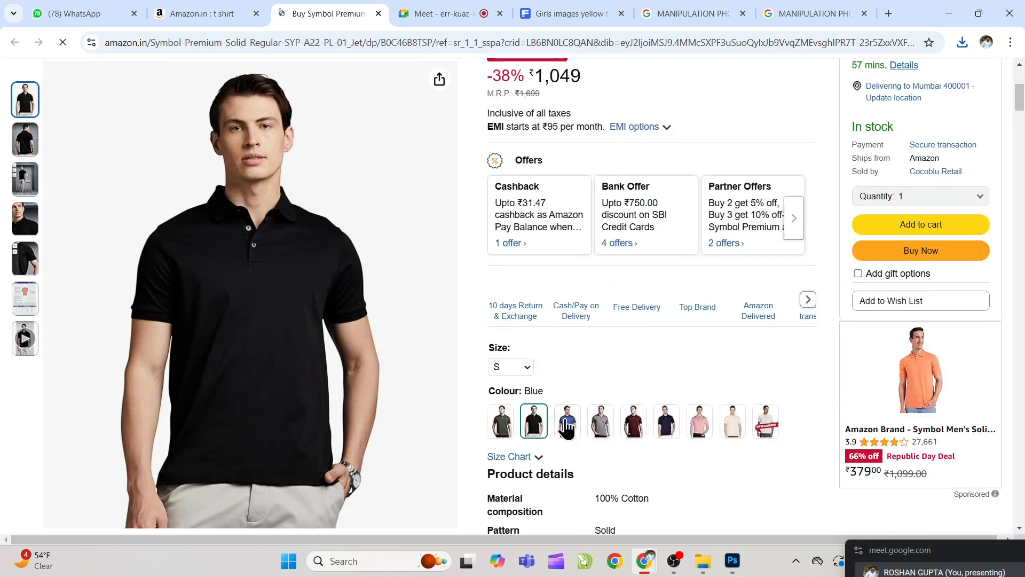
pyautogui.click(600, 422)
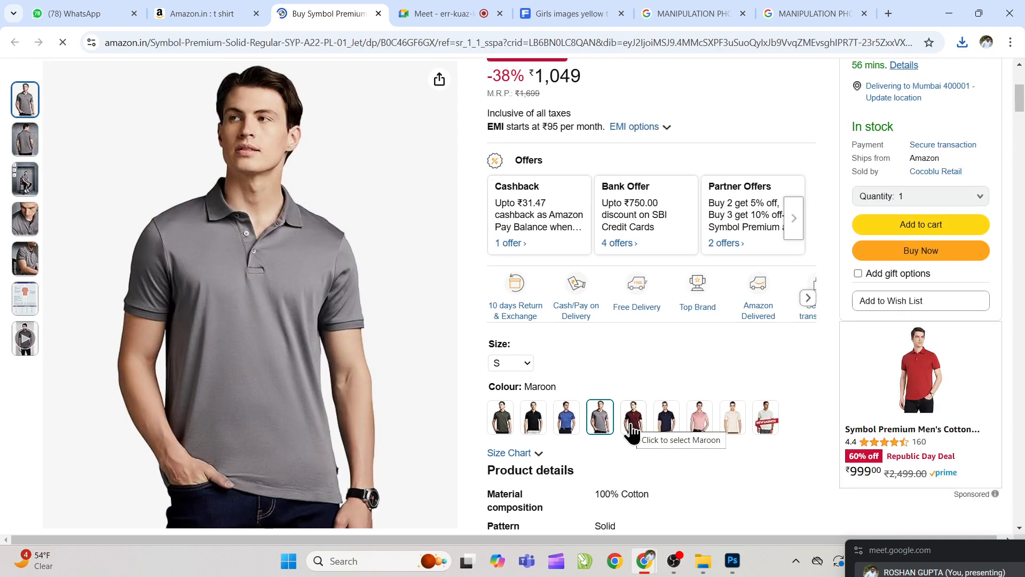
pyautogui.click(732, 561)
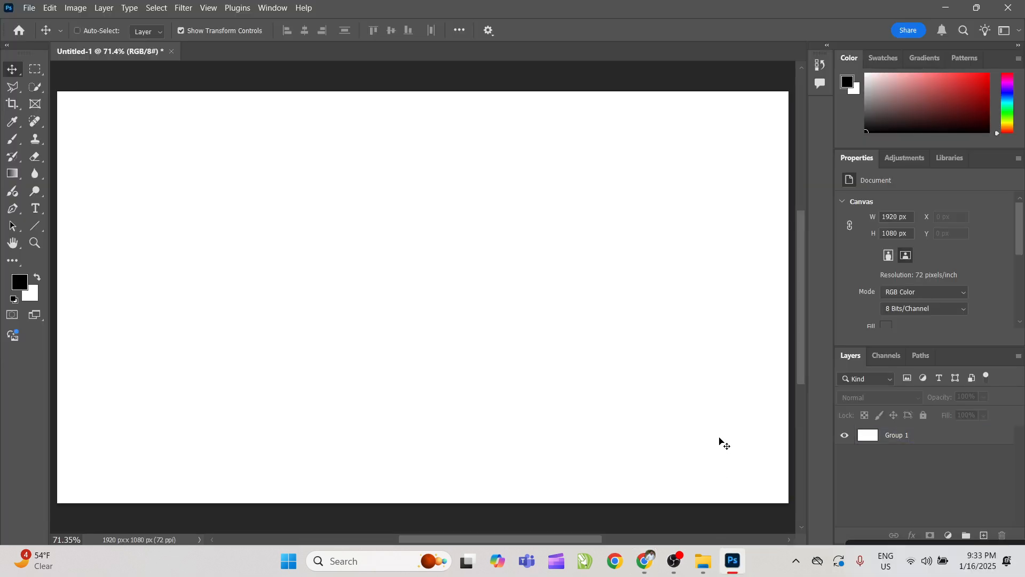
# Step: Open the studio-pose and yellow-wall photos from Downloads and unlock the yellow-wall Background layer
pyautogui.hotkey('ctrl', 'o')
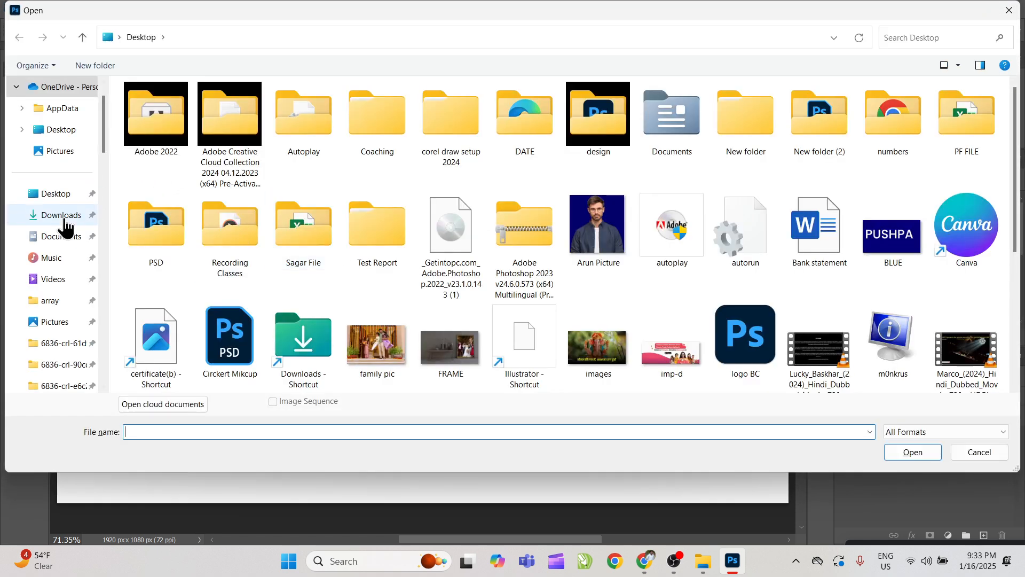
pyautogui.click(65, 220)
pyautogui.click(212, 206)
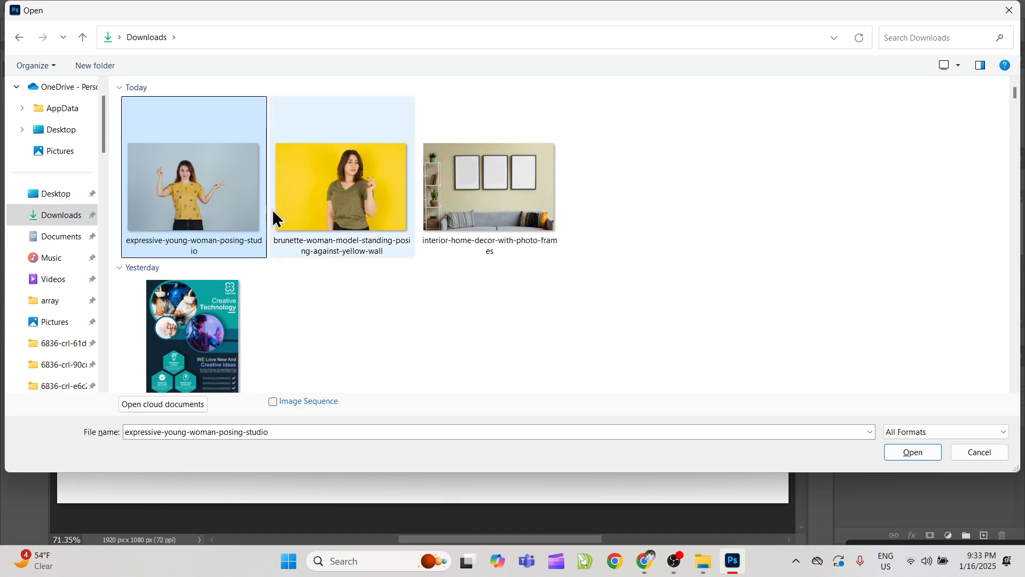
pyautogui.keyDown('ctrl'); pyautogui.click(292, 210); pyautogui.keyUp('ctrl')
pyautogui.press('Return')
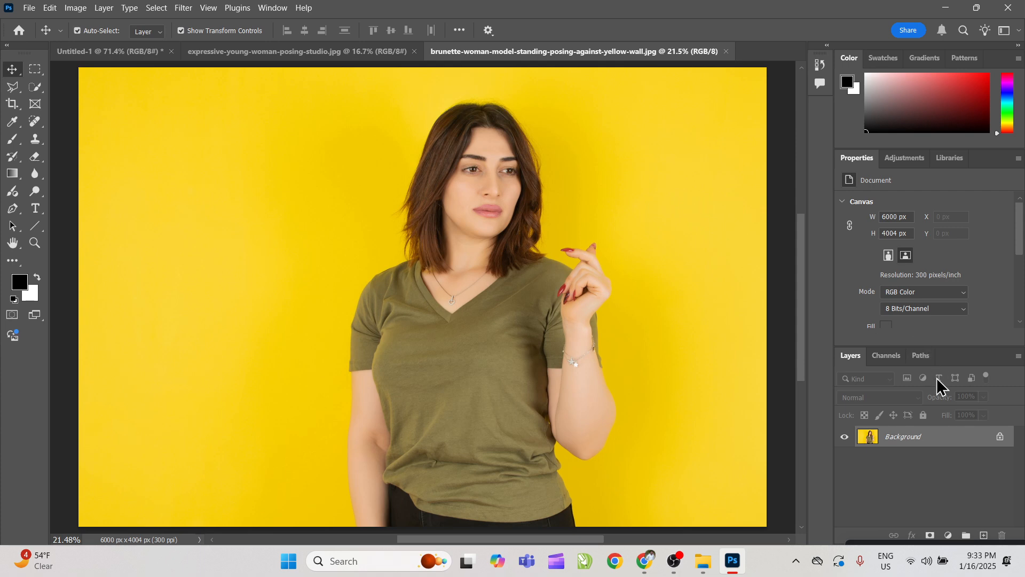
pyautogui.click(998, 437)
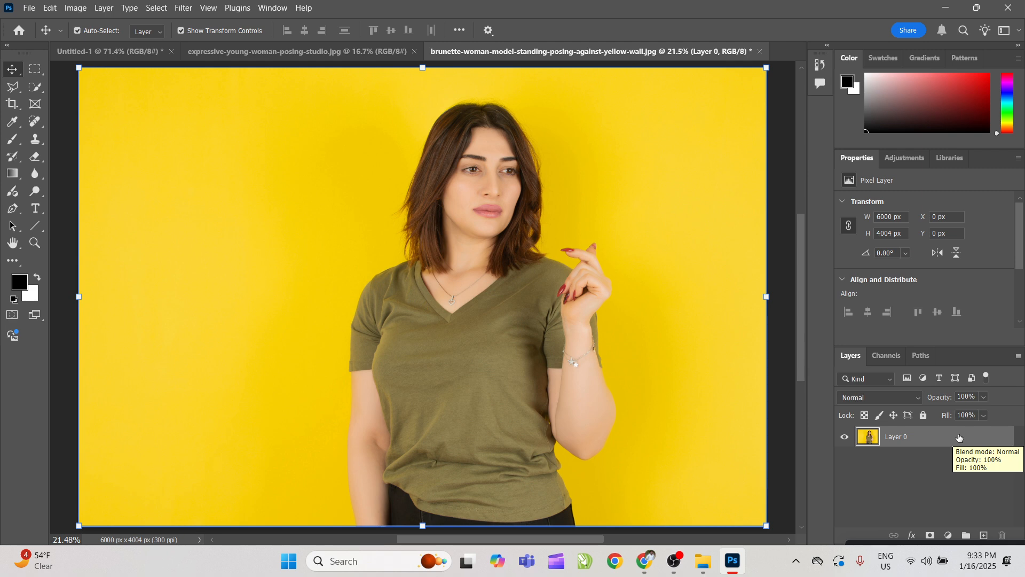
# Step: Duplicate the photo layer and rename Layer 0 to 'Original Photo'
pyautogui.hotkey('ctrl', 'j')
pyautogui.click(910, 467)
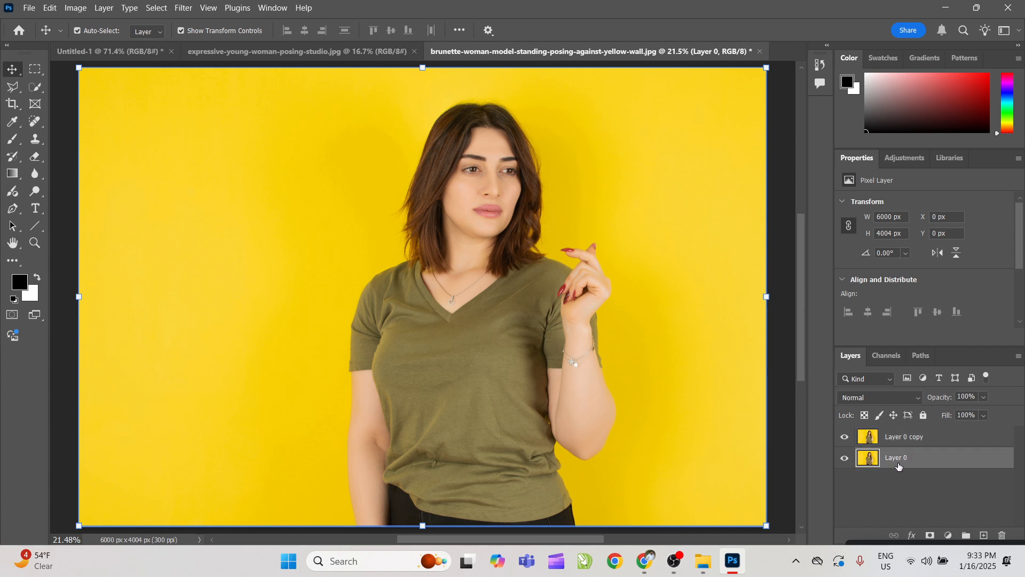
pyautogui.click(897, 474)
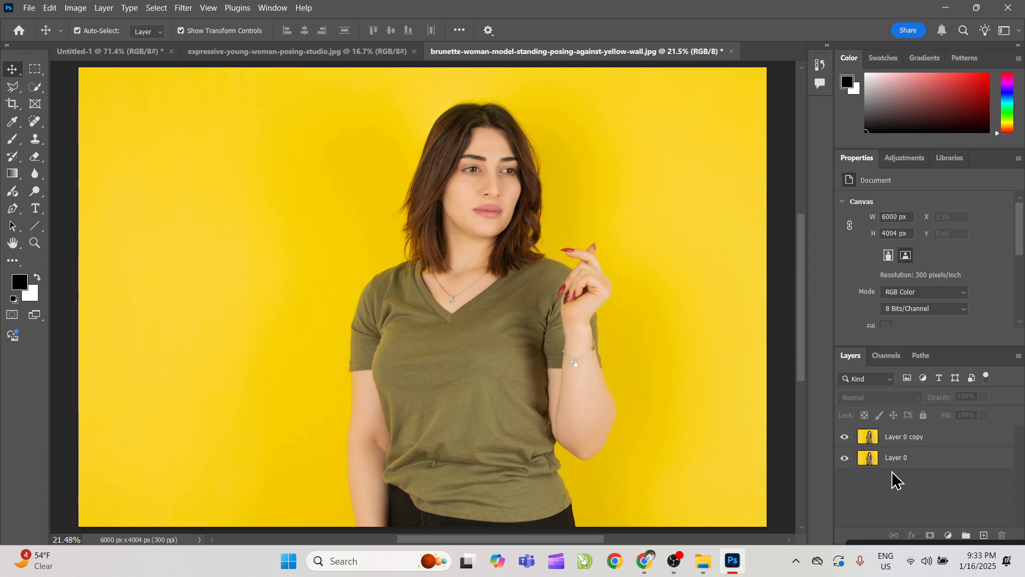
pyautogui.click(897, 492)
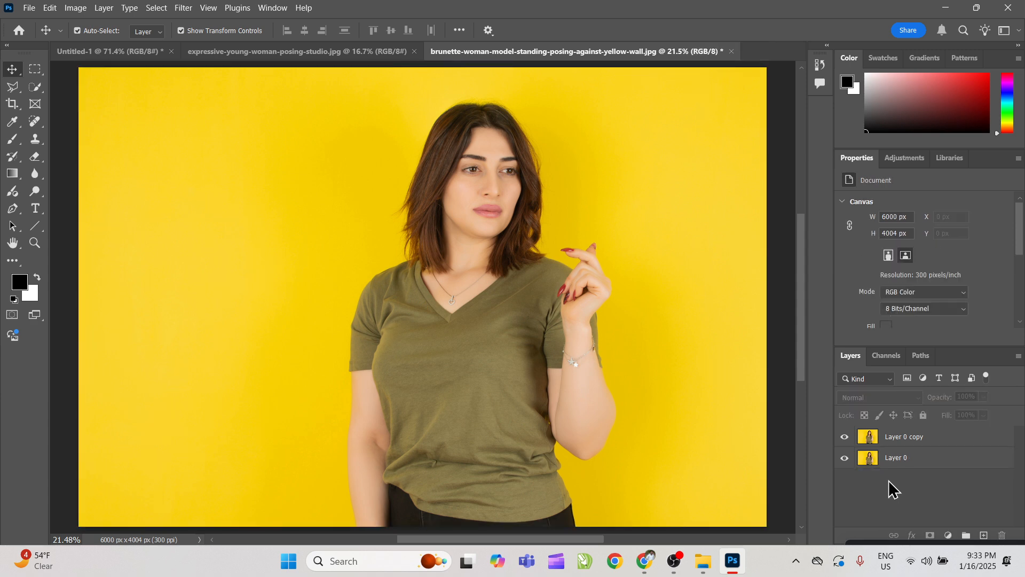
pyautogui.click(890, 461)
pyautogui.rightClick(894, 460)
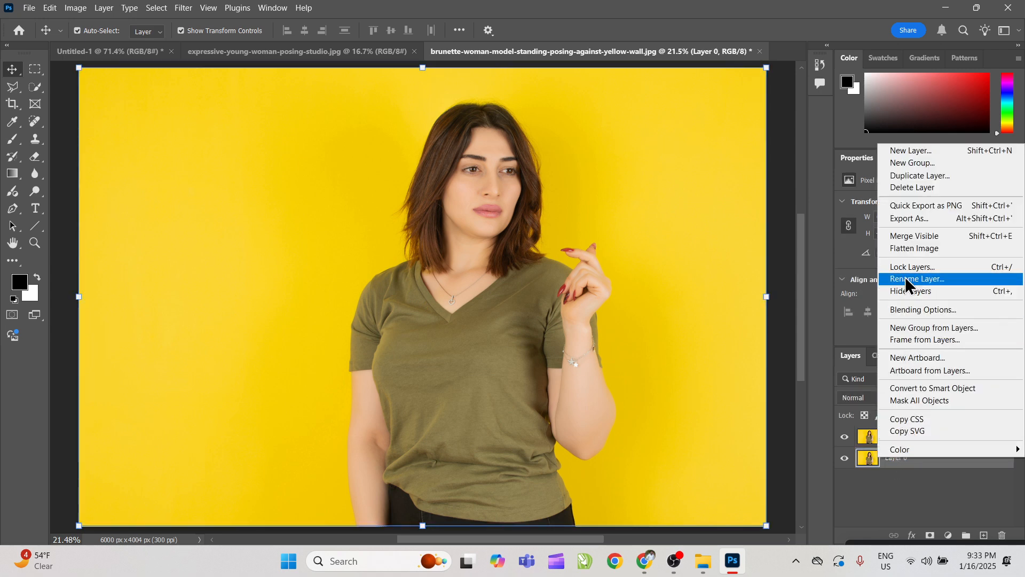
pyautogui.click(919, 279)
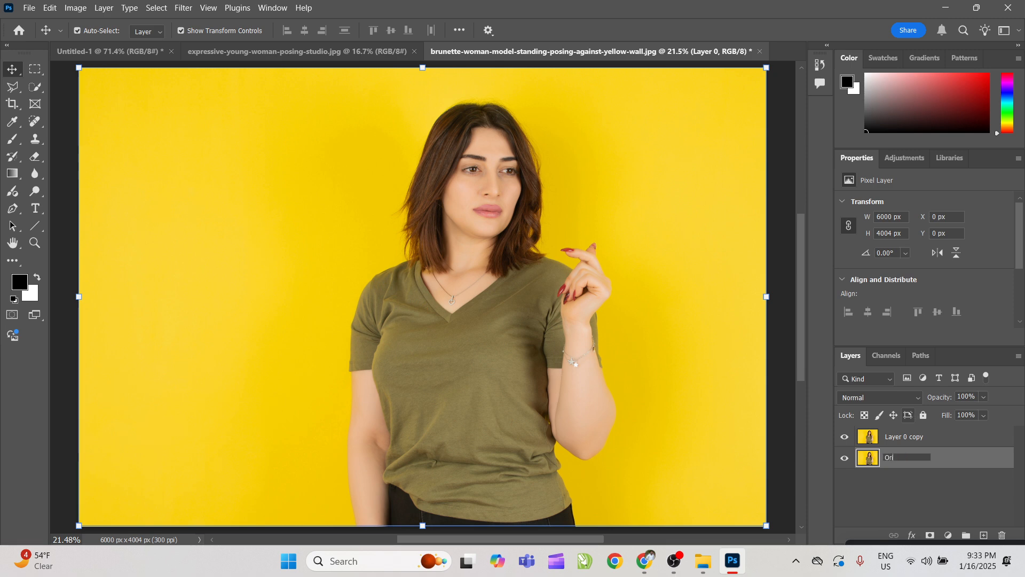
pyautogui.write('Original Photo')
pyautogui.press('Return')
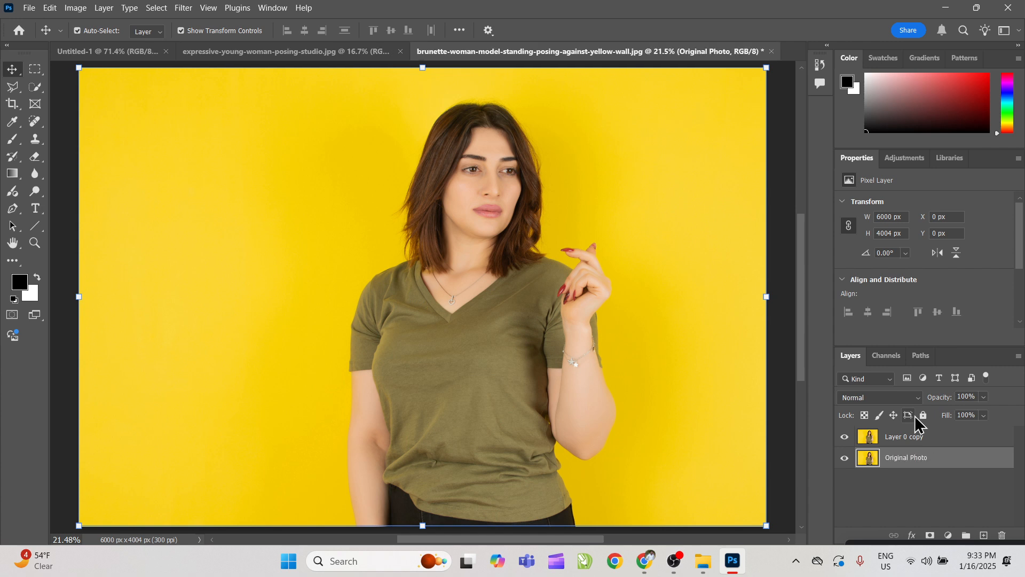
# Step: Rename the layer copy to 'Duplicate Photo'
pyautogui.click(906, 440)
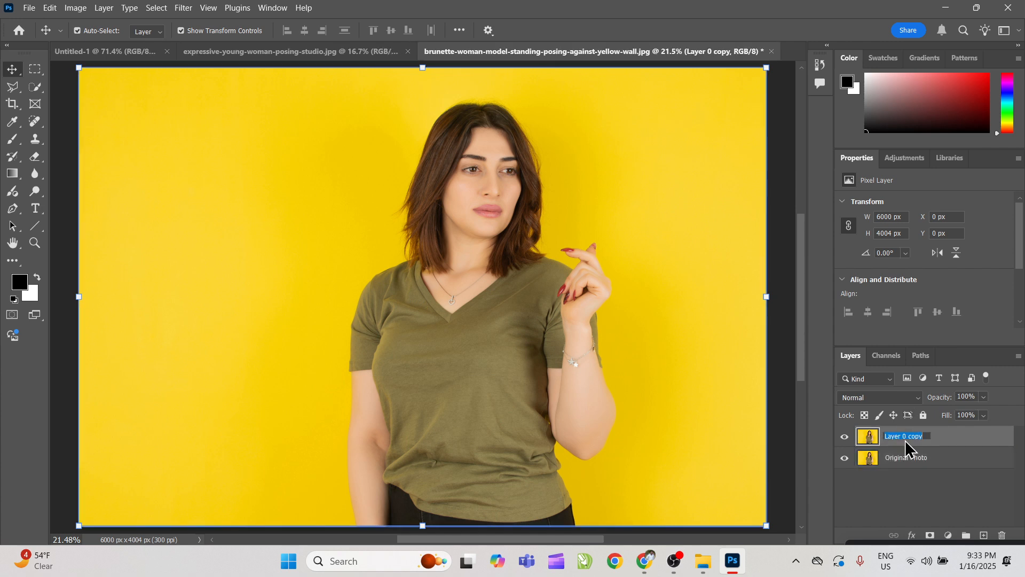
pyautogui.write('Duplicate Photo')
pyautogui.press('Return')
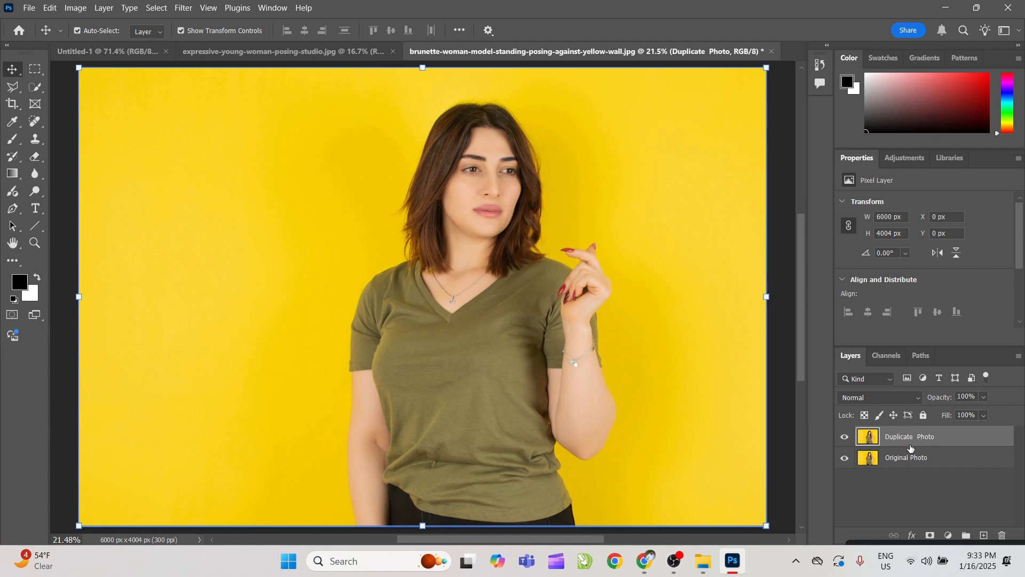
# Step: Hide the Original Photo layer and make Duplicate Photo the active layer
pyautogui.click(913, 458)
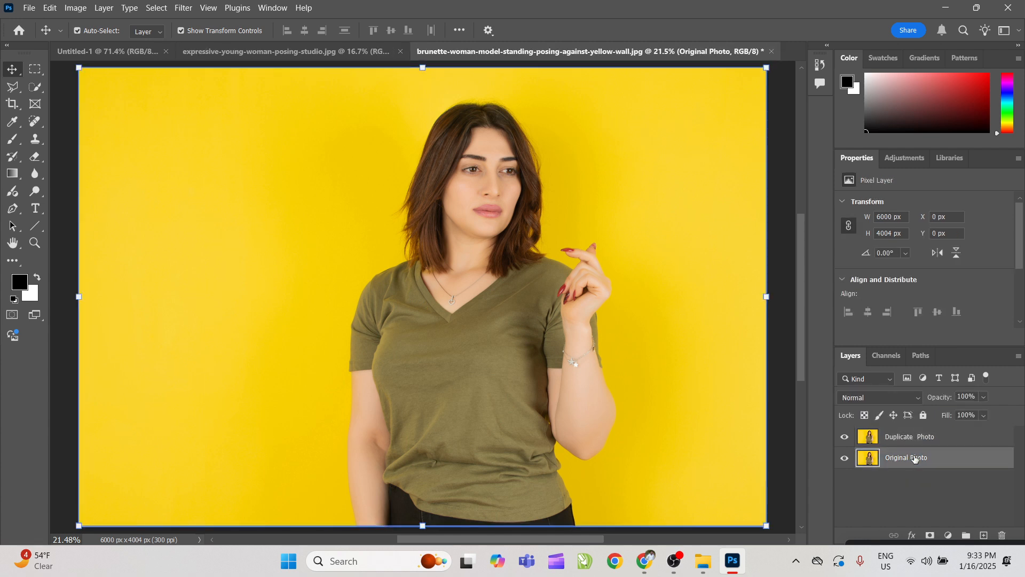
pyautogui.click(911, 492)
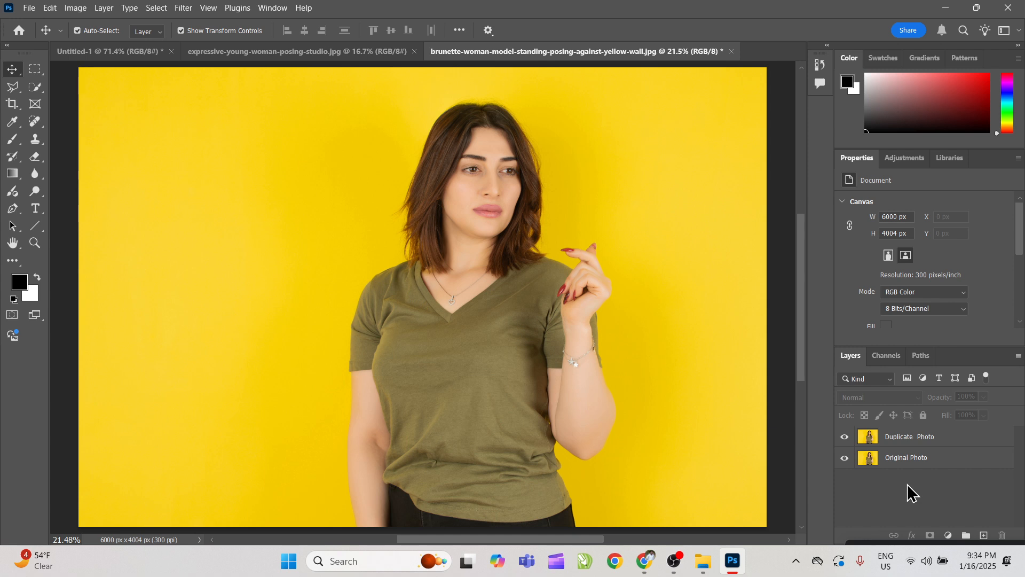
pyautogui.click(894, 462)
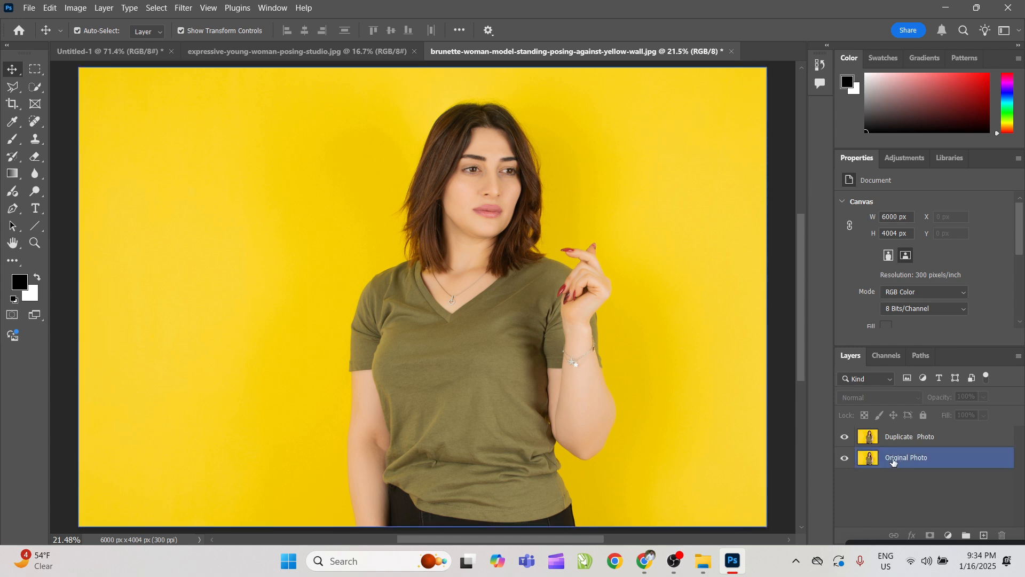
pyautogui.click(845, 459)
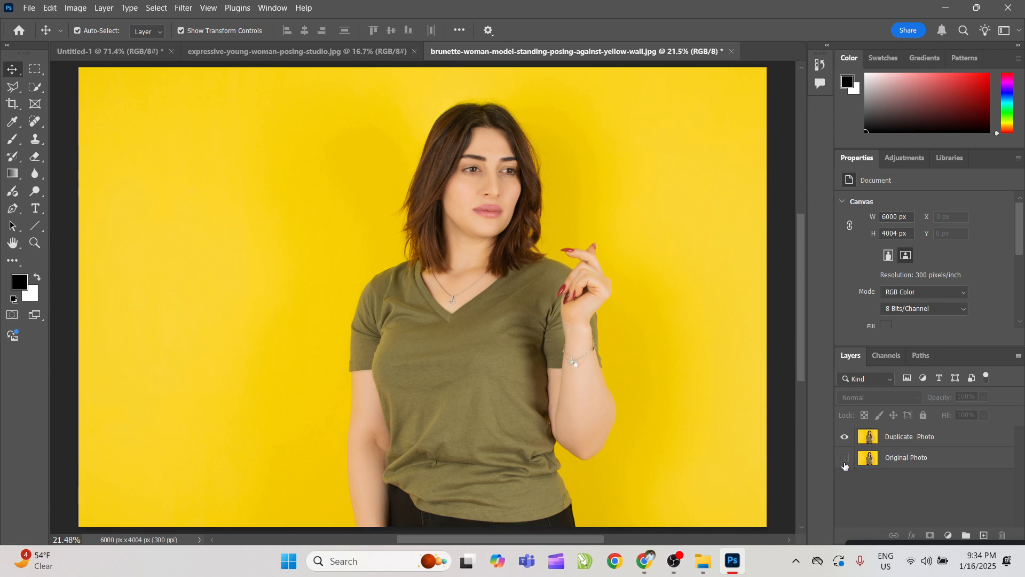
pyautogui.click(889, 443)
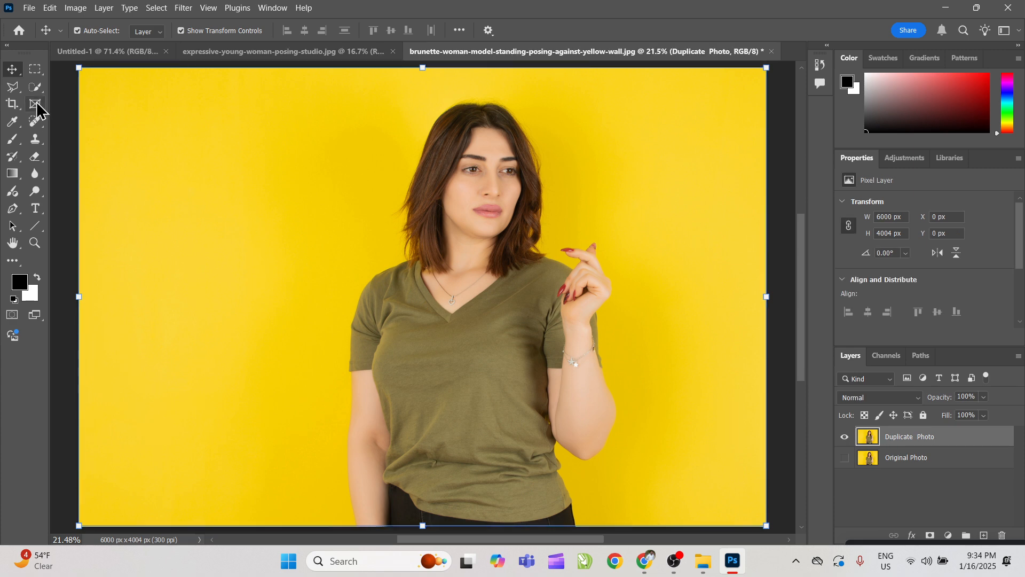
# Step: Switch to the Quick Selection Tool and set its brush size to 39 px
pyautogui.click(35, 87)
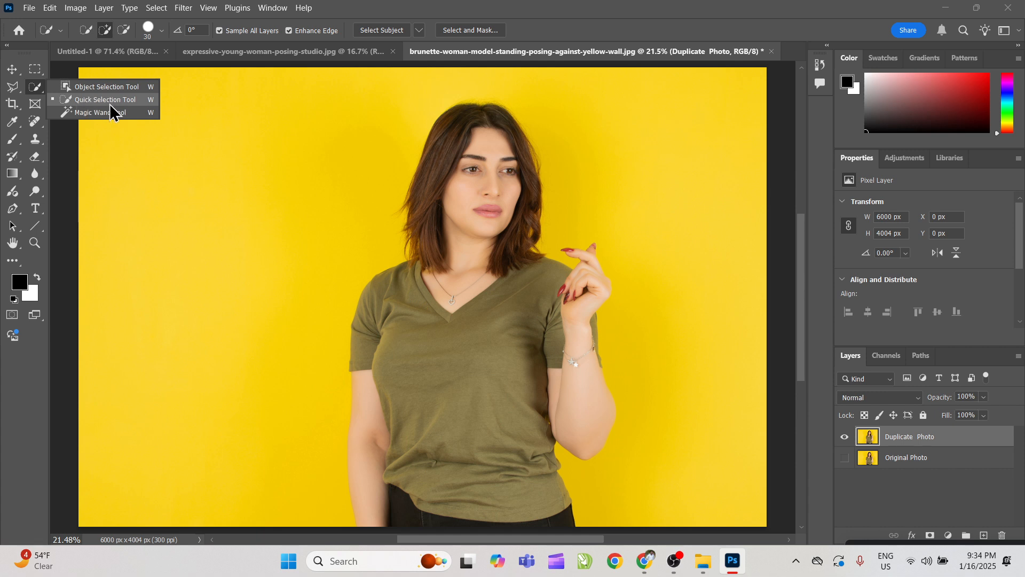
pyautogui.click(100, 101)
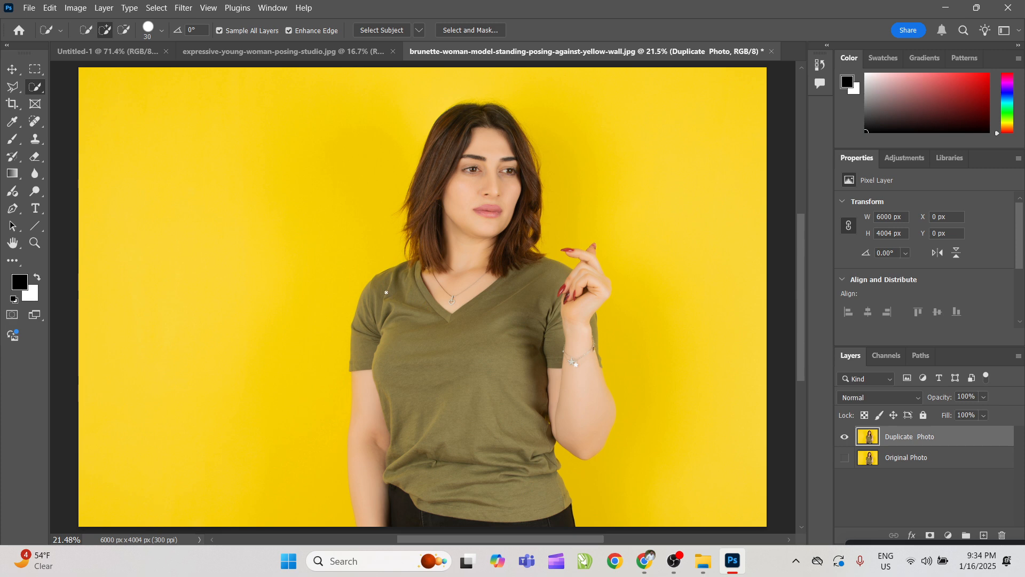
pyautogui.press('super+shift+s')
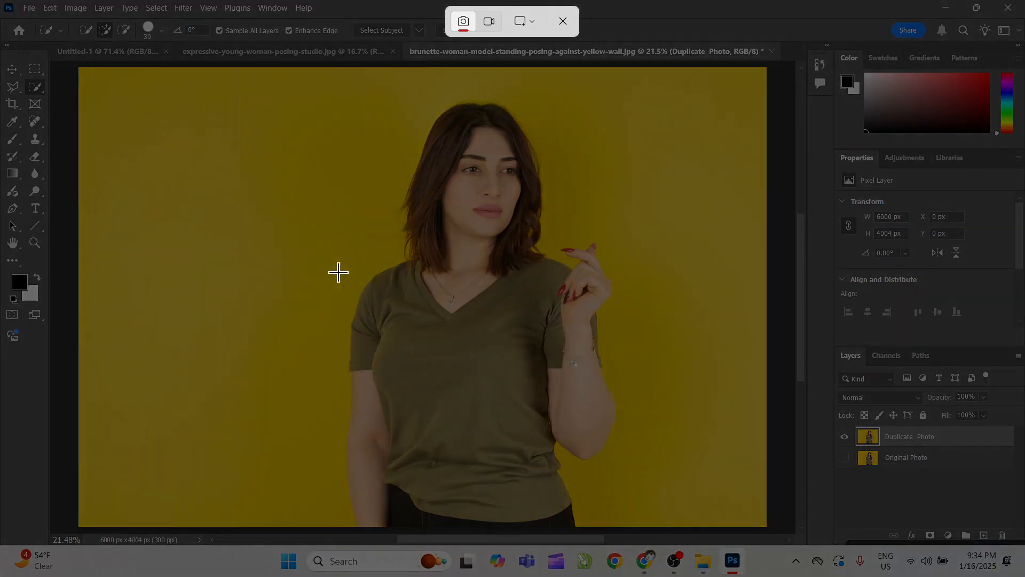
pyautogui.press('Escape')
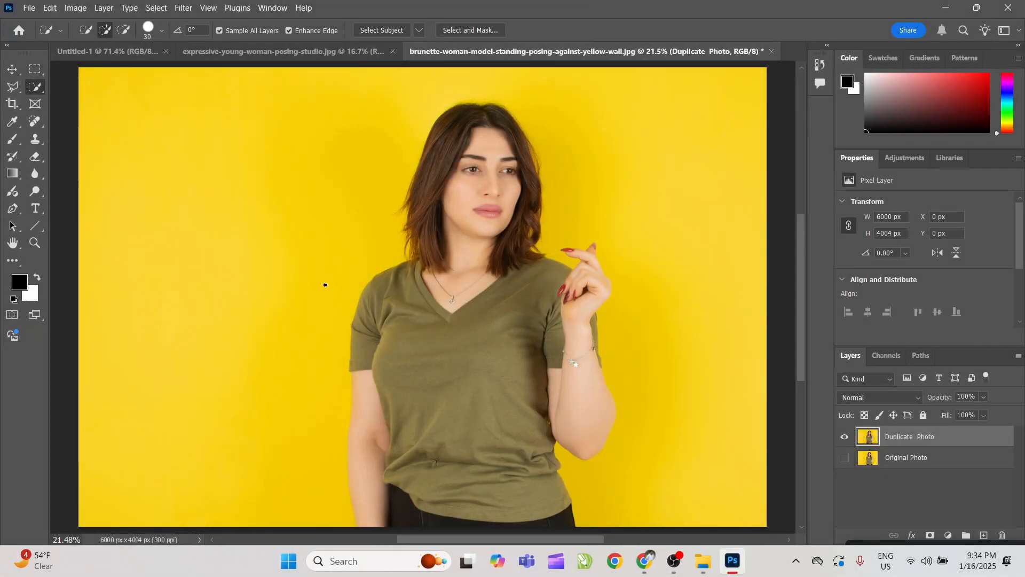
pyautogui.click(161, 31)
pyautogui.moveTo(117, 74); pyautogui.dragTo(141, 75)
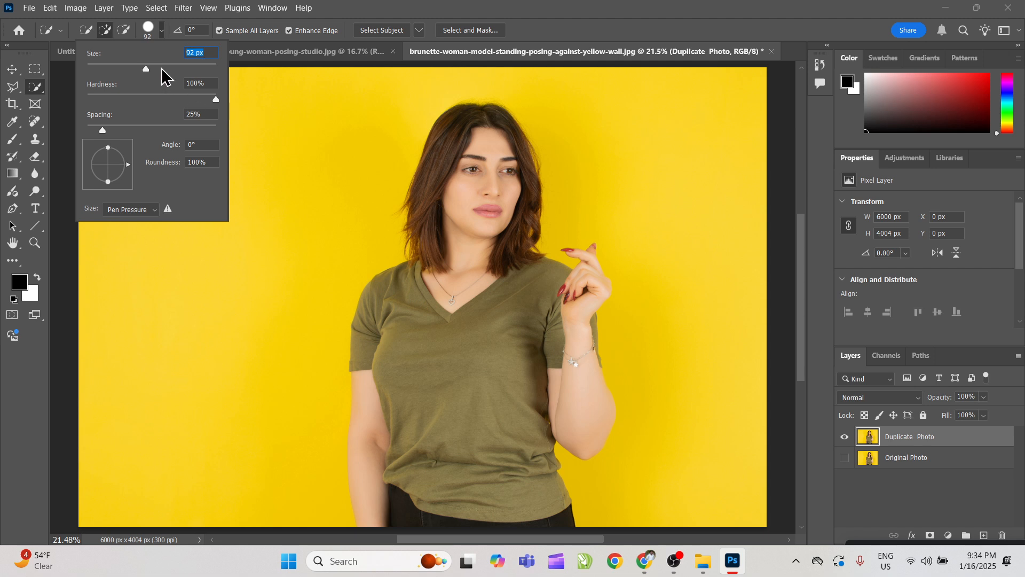
pyautogui.moveTo(162, 68); pyautogui.dragTo(208, 70)
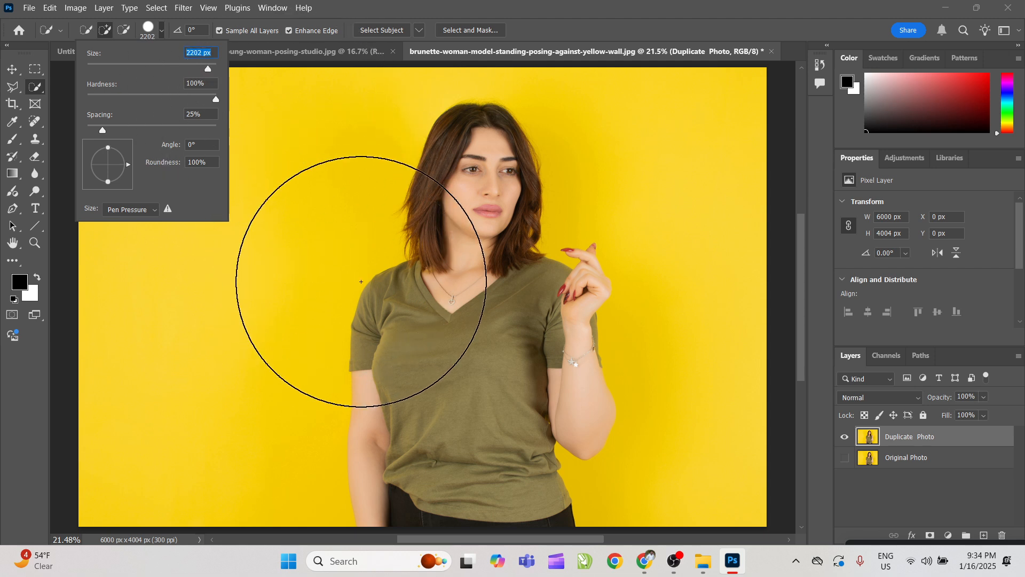
pyautogui.write('39')
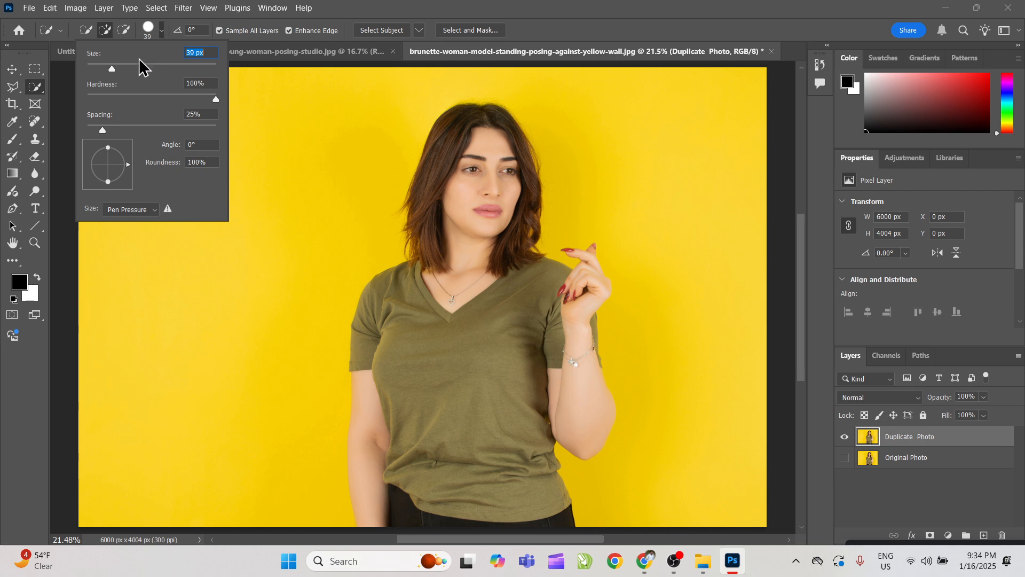
pyautogui.press('Return')
# Step: Keep Quick Selection active and settle the brush size at 97 px
pyautogui.rightClick(42, 99)
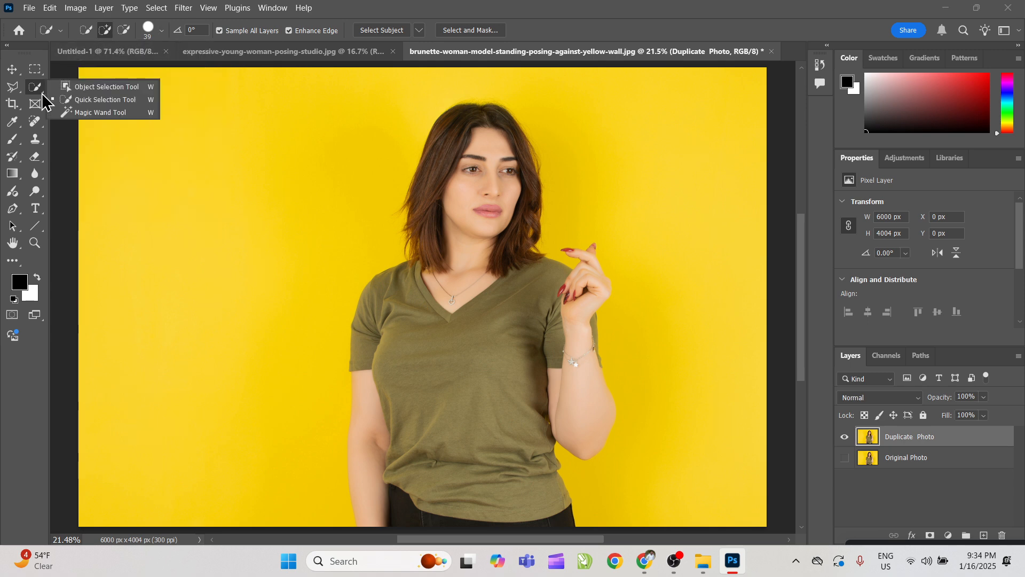
pyautogui.click(117, 99)
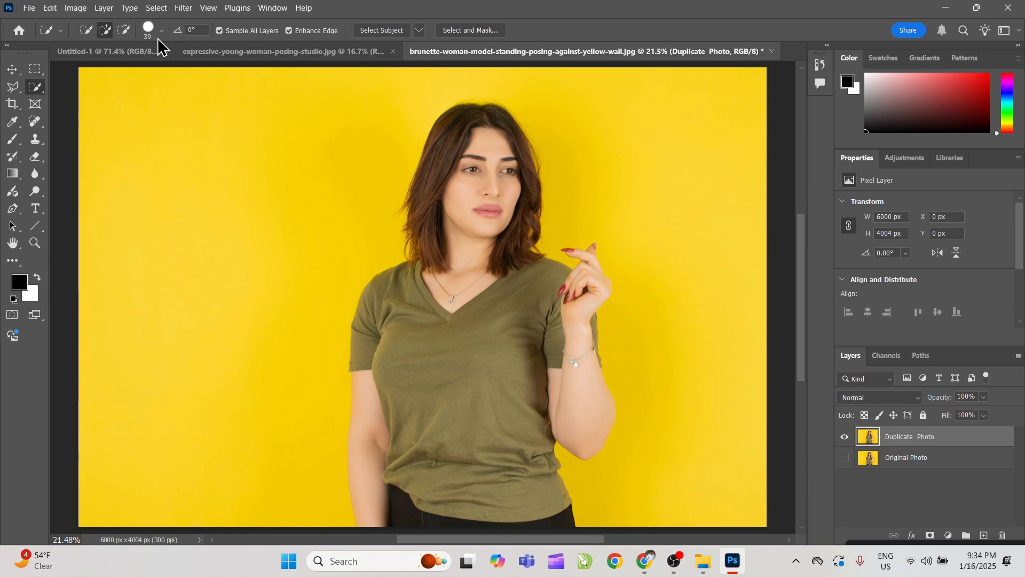
pyautogui.press('super+shift+s')
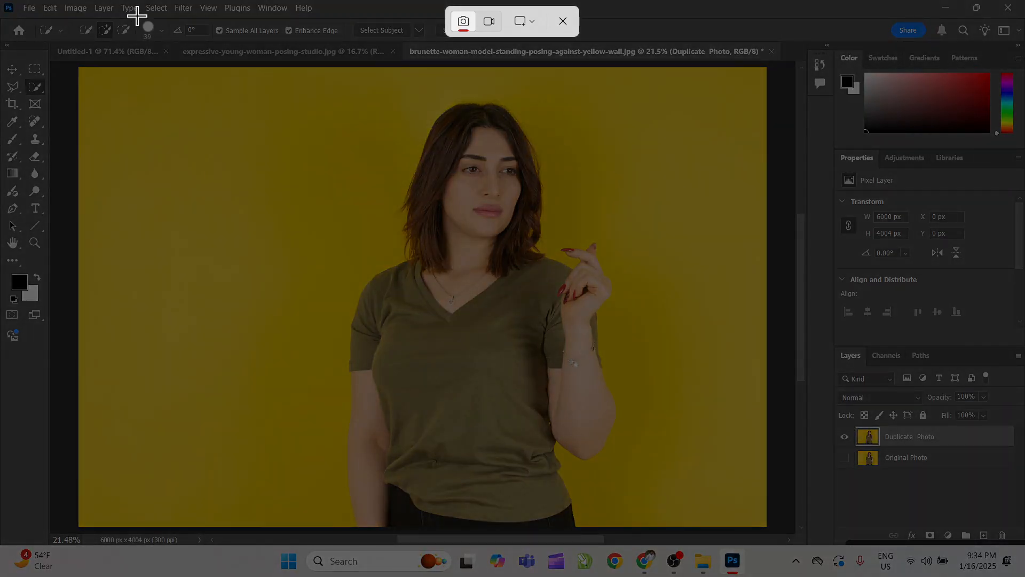
pyautogui.press('Escape')
pyautogui.click(161, 29)
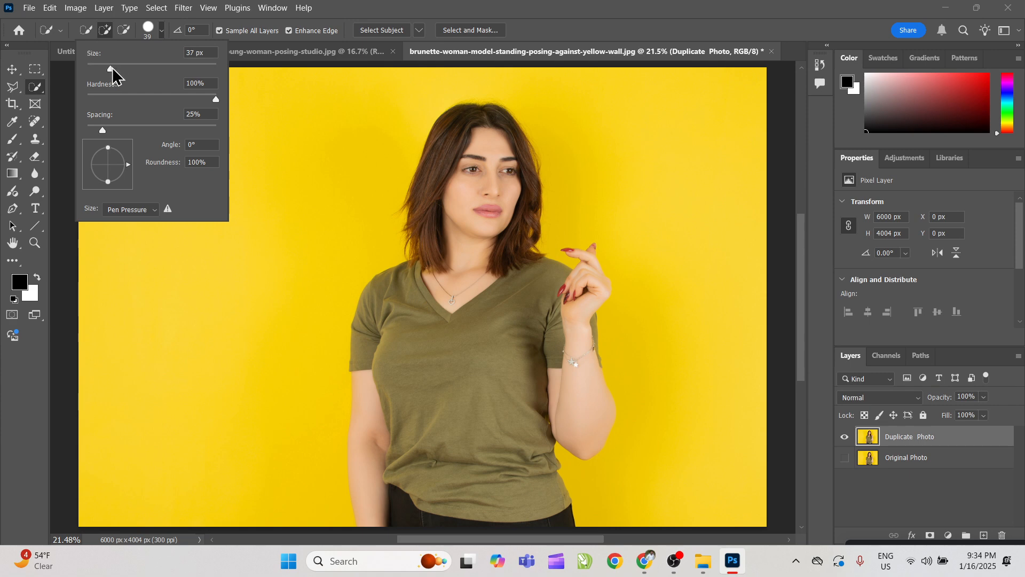
pyautogui.moveTo(152, 74); pyautogui.dragTo(186, 78)
pyautogui.moveTo(198, 77); pyautogui.dragTo(206, 79)
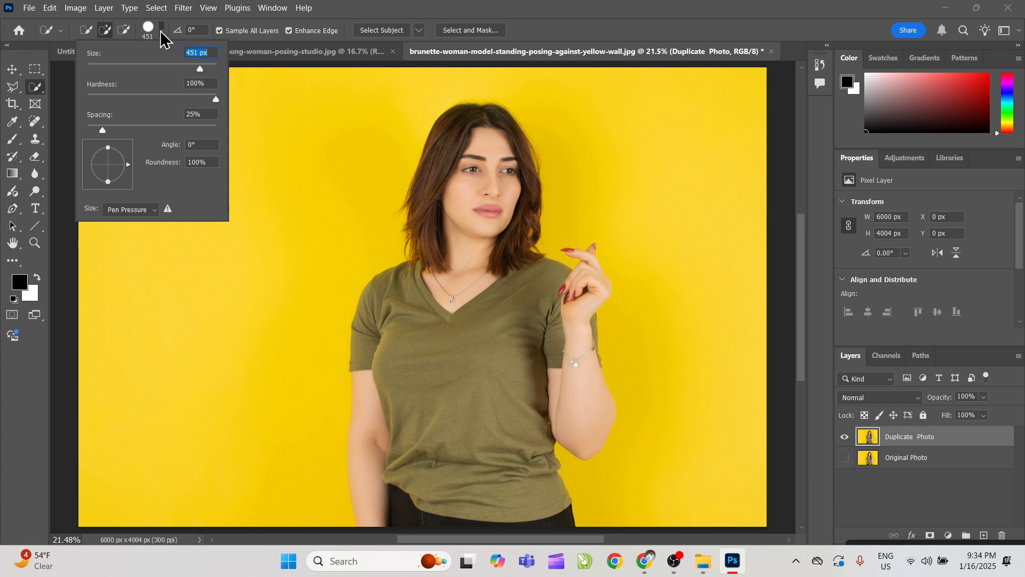
pyautogui.click(161, 32)
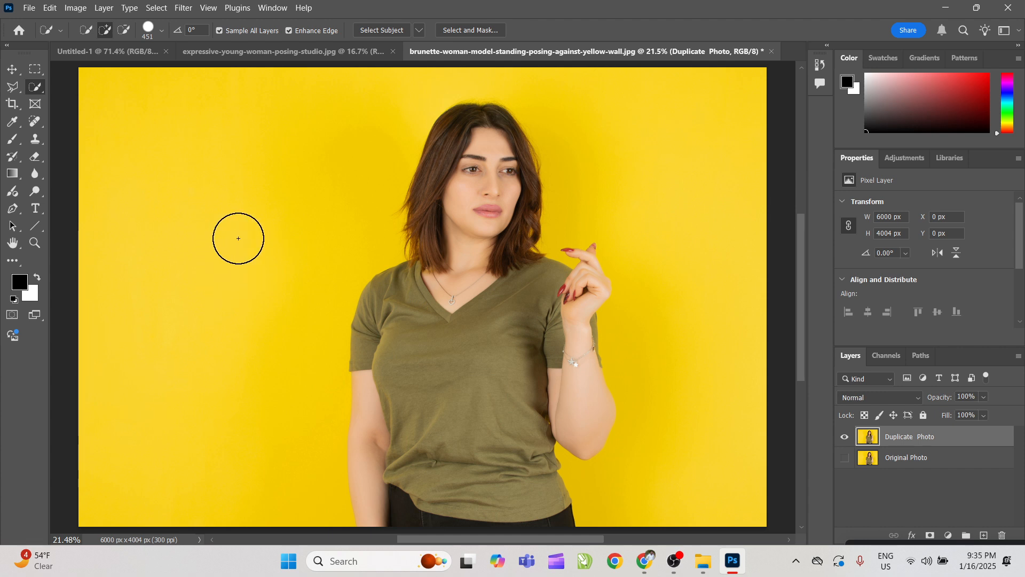
pyautogui.click(161, 33)
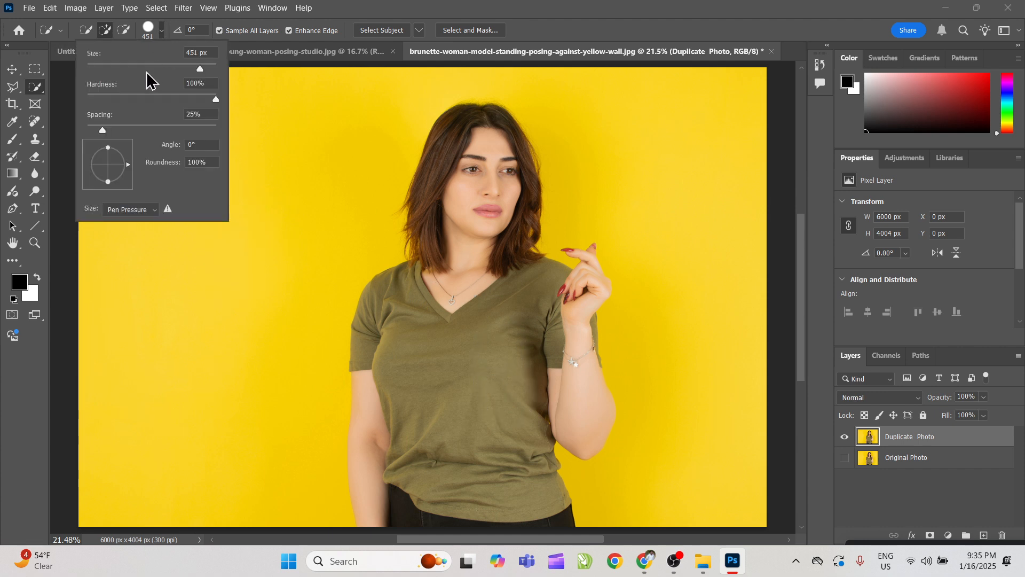
pyautogui.moveTo(147, 69); pyautogui.dragTo(149, 69)
pyautogui.click(165, 34)
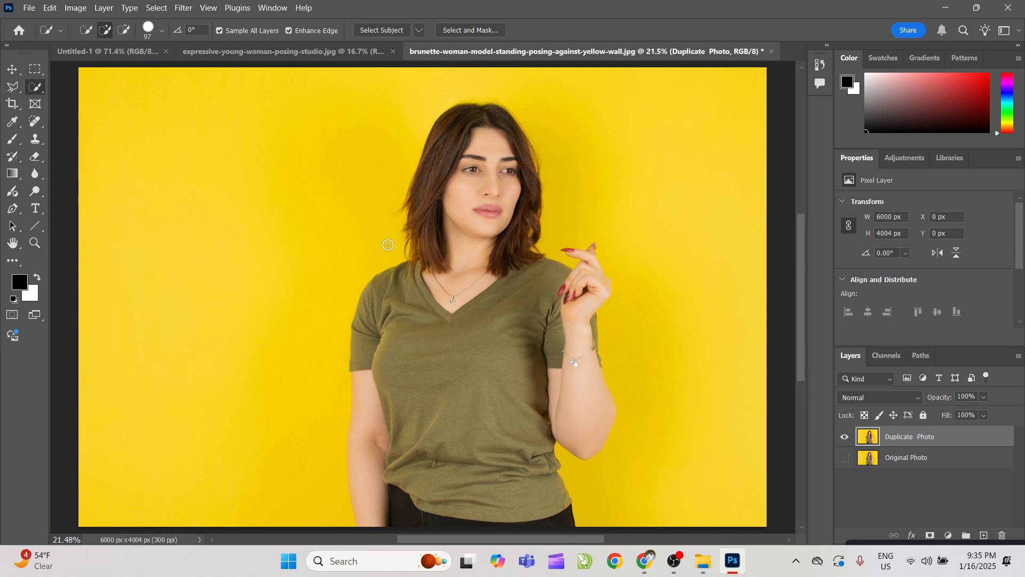
# Step: Paint a fresh Quick Selection over the olive T-shirt using a smaller brush
pyautogui.moveTo(394, 288); pyautogui.dragTo(448, 368)
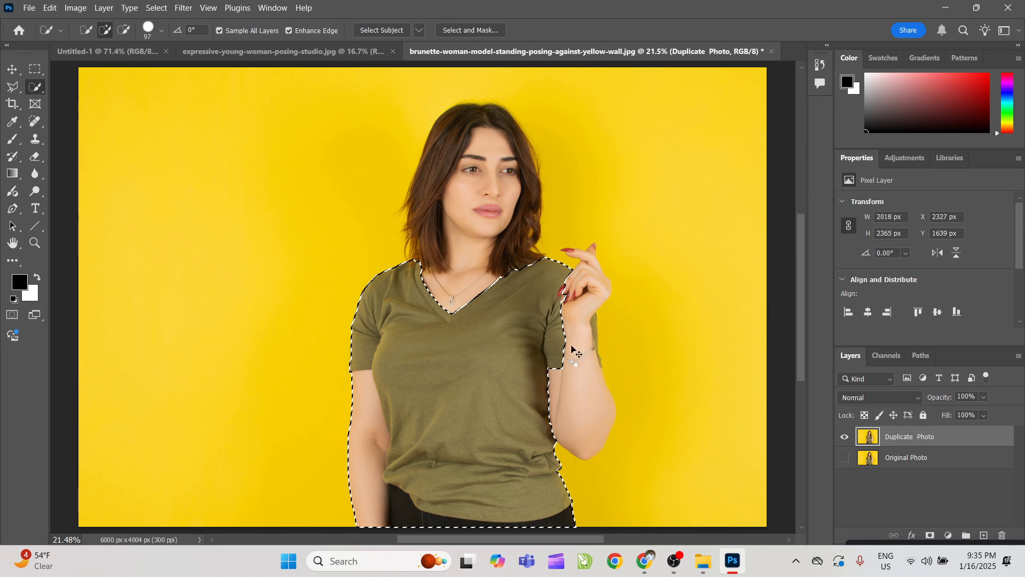
pyautogui.hotkey('ctrl', 'd')
pyautogui.moveTo(399, 308); pyautogui.dragTo(445, 372)
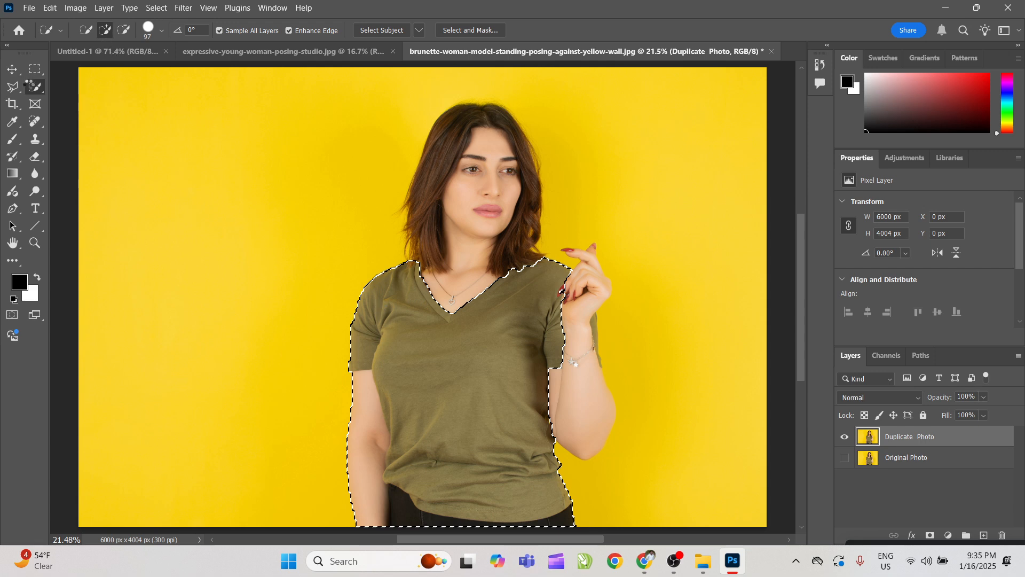
pyautogui.click(35, 70)
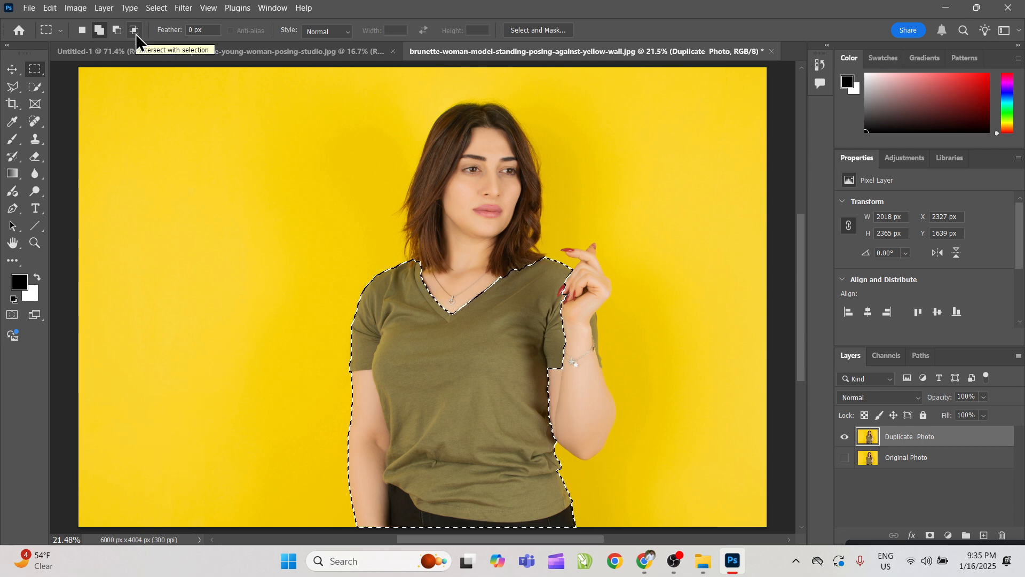
pyautogui.click(182, 154)
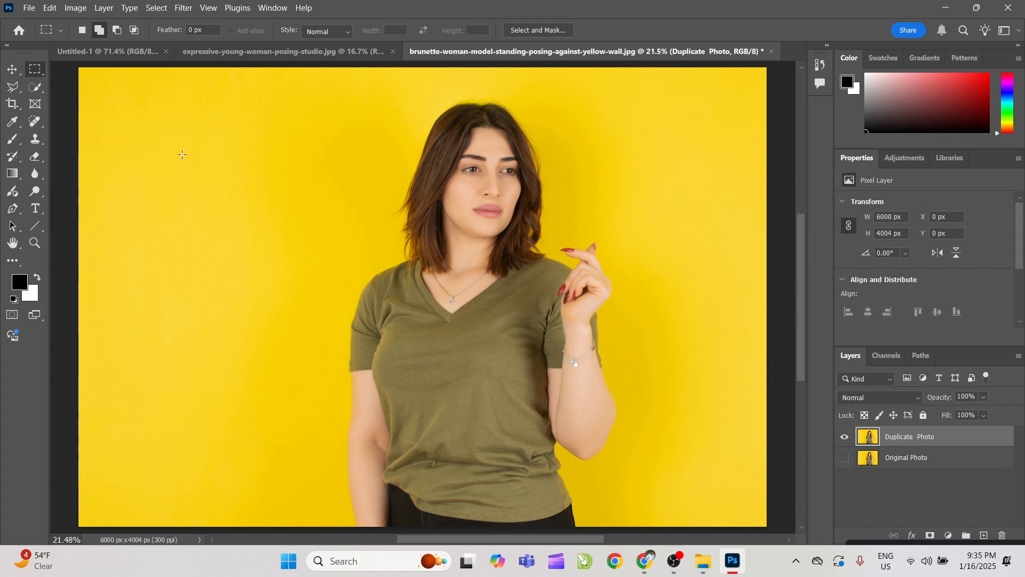
pyautogui.click(35, 87)
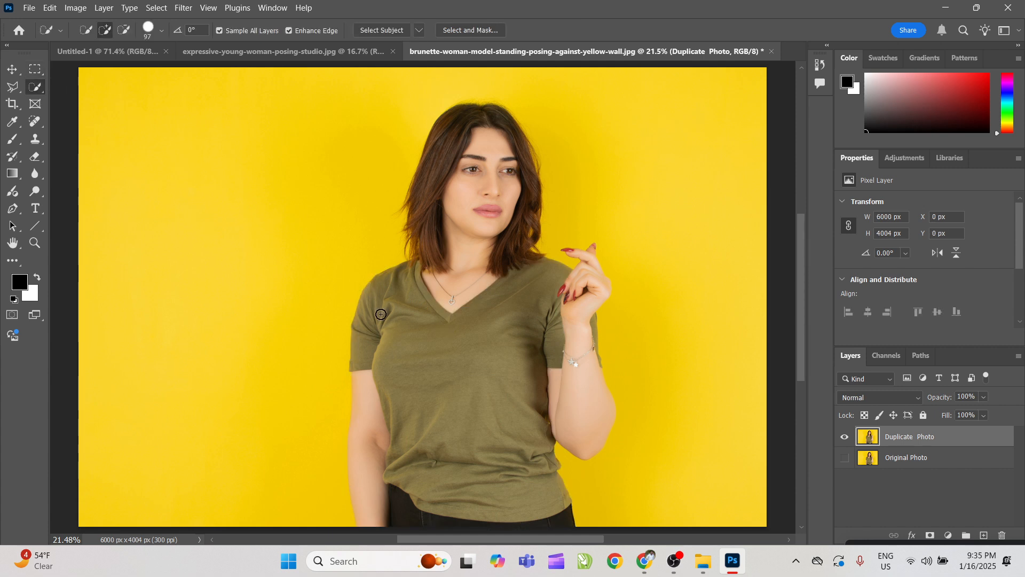
pyautogui.press('[')
pyautogui.press('[')
pyautogui.press('[')
pyautogui.press('[')
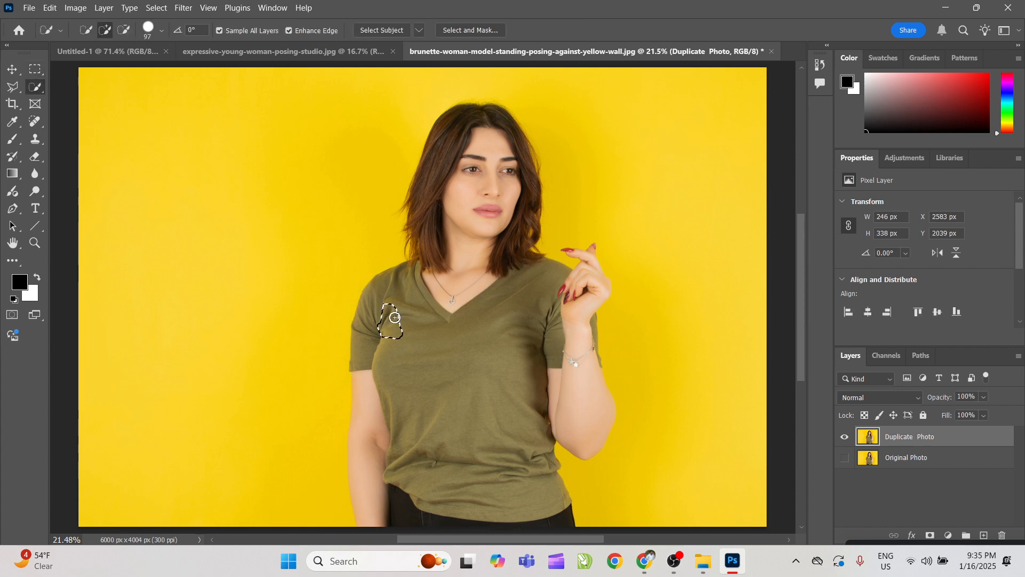
pyautogui.moveTo(396, 317); pyautogui.dragTo(450, 393)
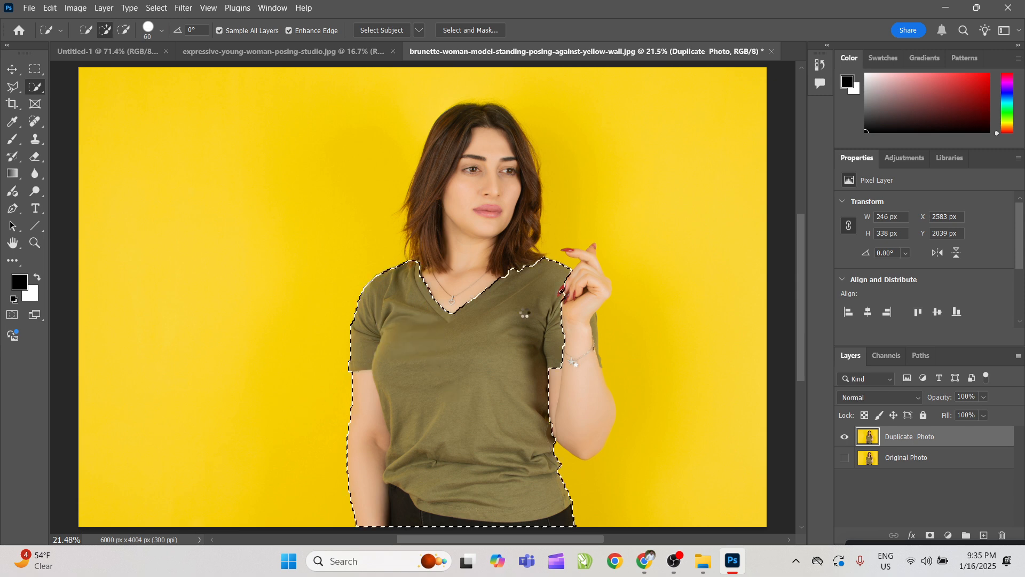
# Step: Zoom to about 36%, subtract the left arm from the shirt selection, then deselect
pyautogui.press('z')
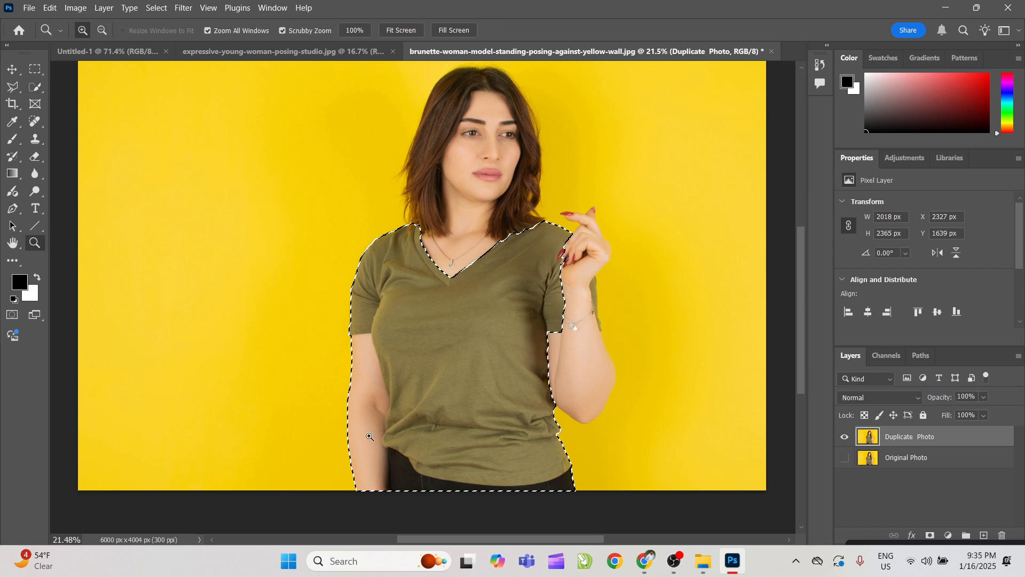
pyautogui.click(403, 459)
pyautogui.moveTo(403, 458); pyautogui.dragTo(391, 454)
pyautogui.press('w')
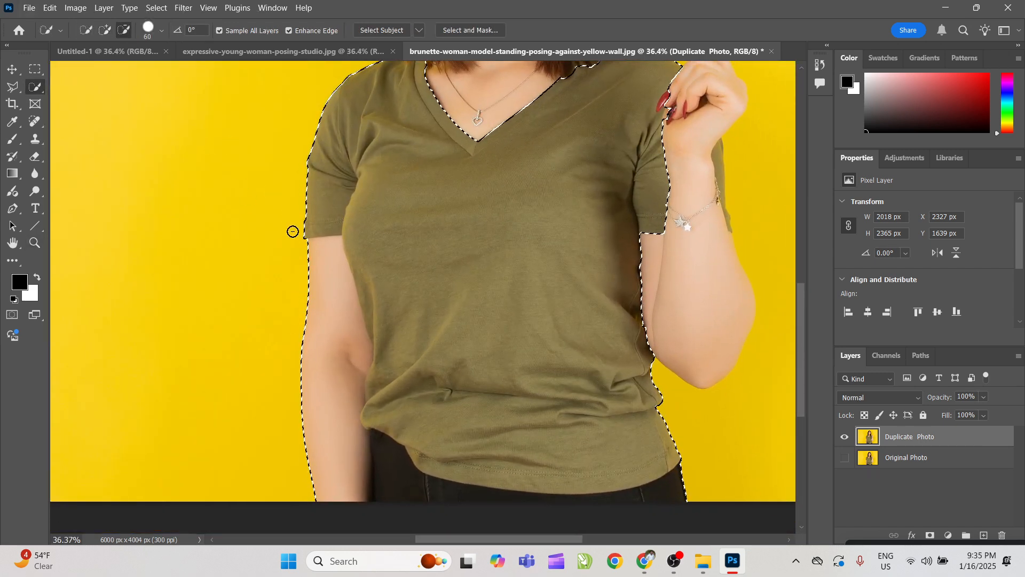
pyautogui.moveTo(303, 294); pyautogui.dragTo(327, 354)
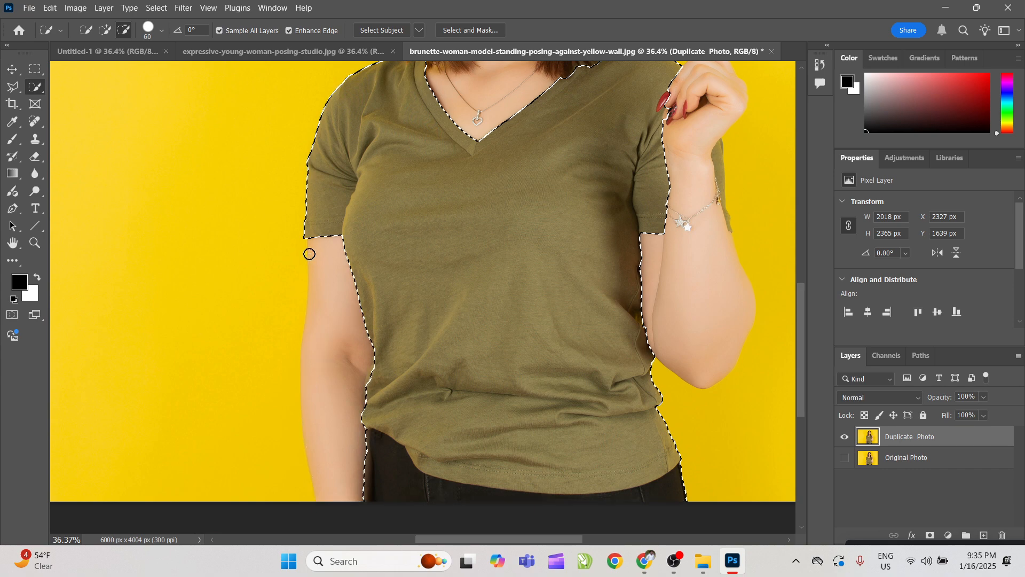
pyautogui.moveTo(337, 406); pyautogui.dragTo(273, 364)
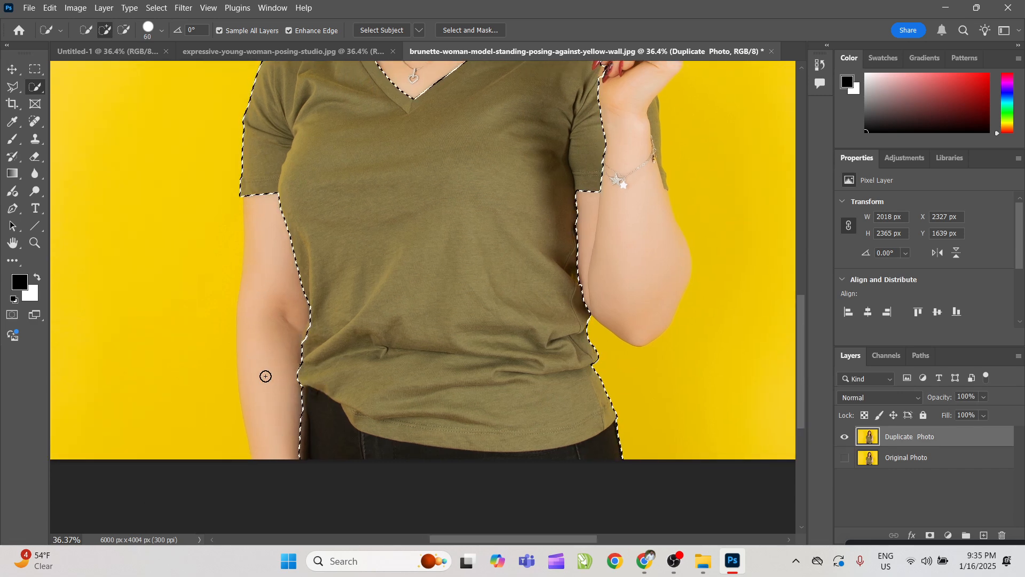
pyautogui.moveTo(254, 273); pyautogui.dragTo(251, 340)
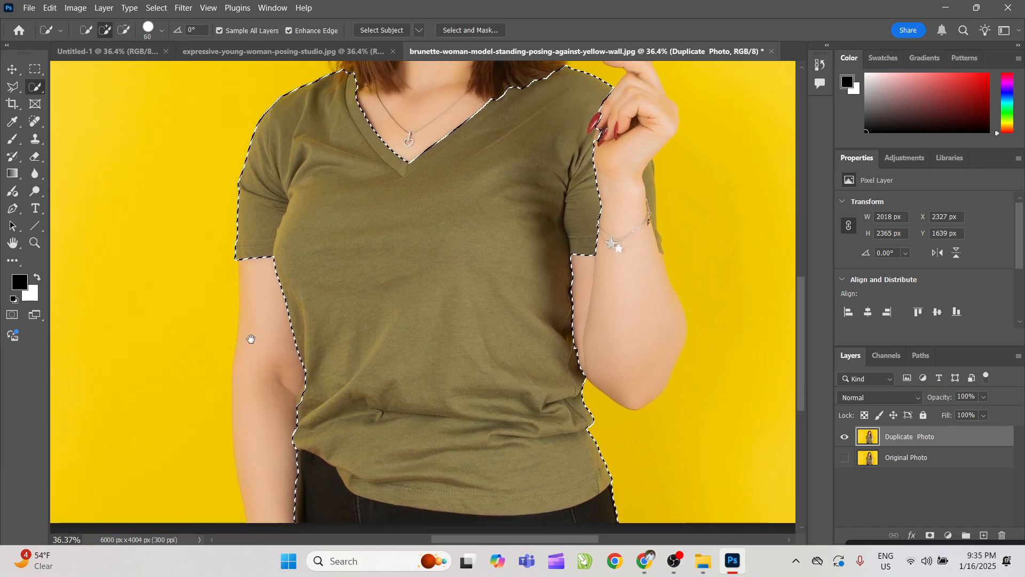
pyautogui.hotkey('ctrl', 'd')
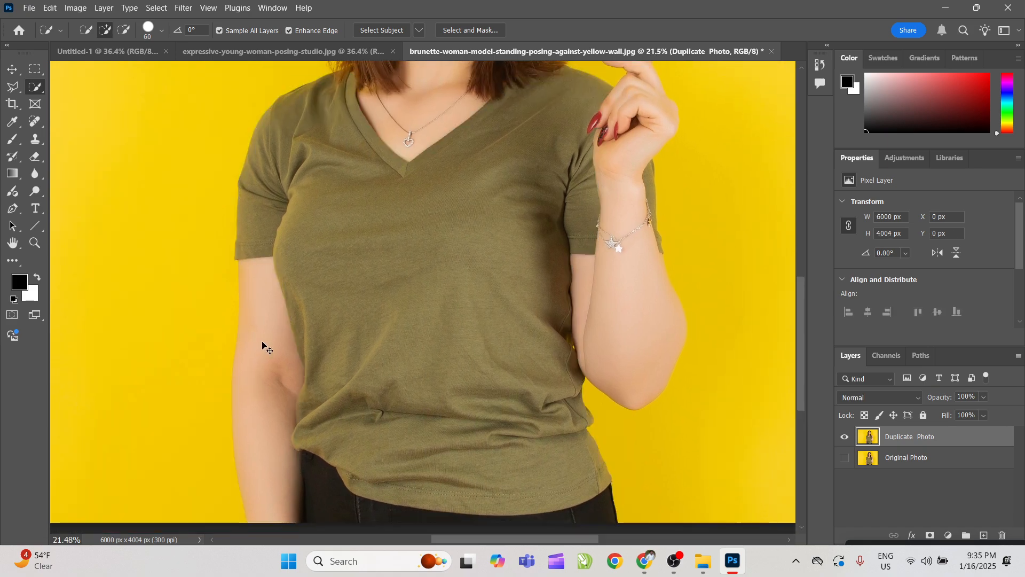
# Step: Select the shirt and torso, then subtract the left upper arm at about 40% zoom
pyautogui.hotkey('ctrl', '0')
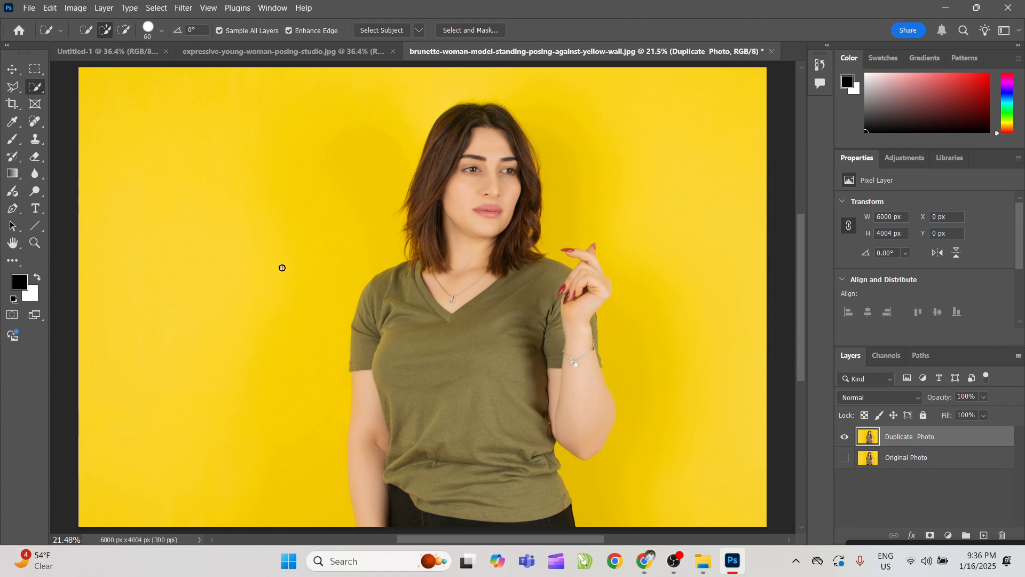
pyautogui.moveTo(378, 342); pyautogui.dragTo(347, 310)
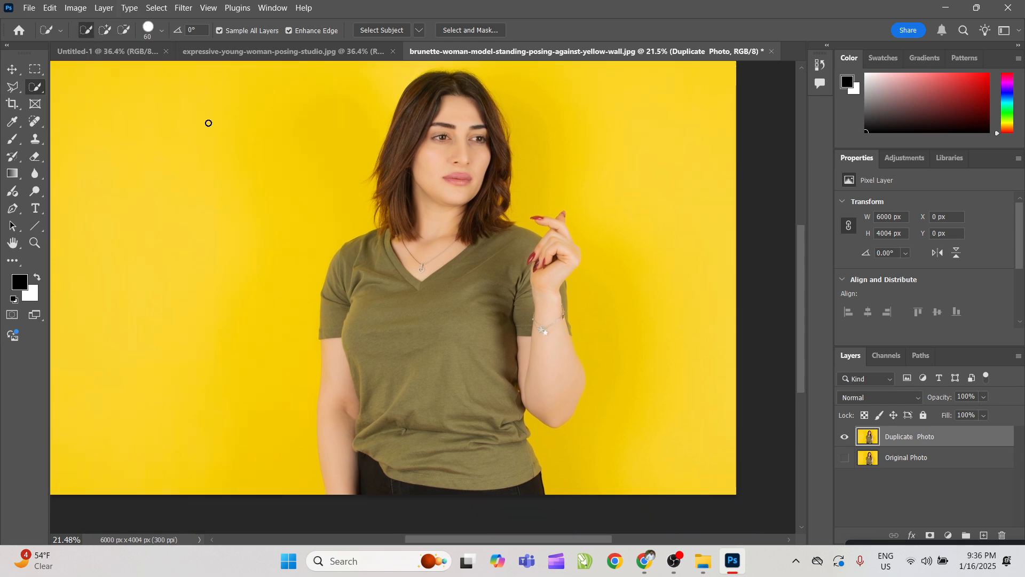
pyautogui.moveTo(363, 274)
pyautogui.mouseDown()
pyautogui.moveTo(427, 375)
pyautogui.moveTo(378, 284)
pyautogui.mouseUp()
pyautogui.press('z')
pyautogui.moveTo(340, 422); pyautogui.dragTo(370, 457)
pyautogui.press('w')
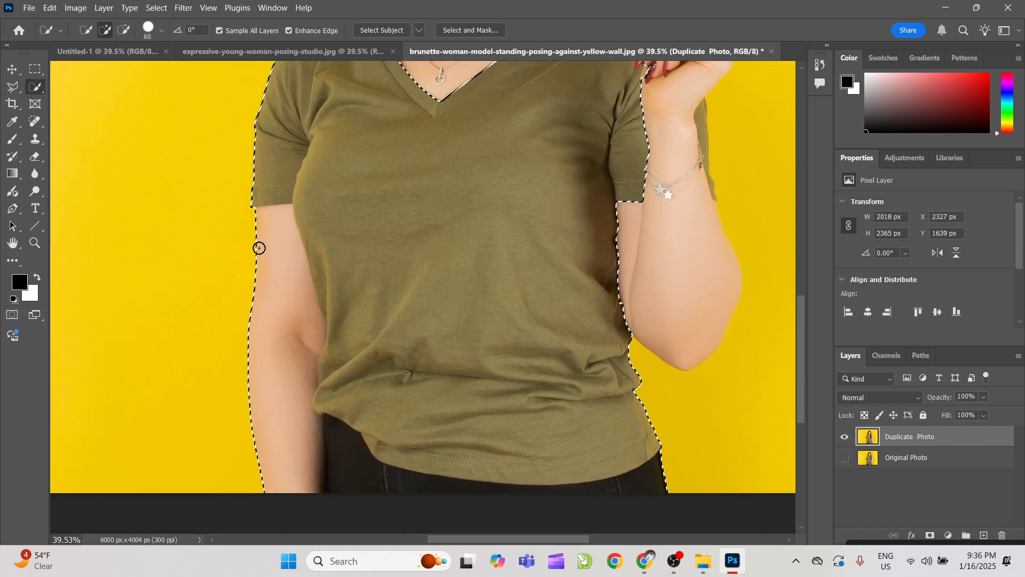
pyautogui.moveTo(257, 240); pyautogui.dragTo(257, 270)
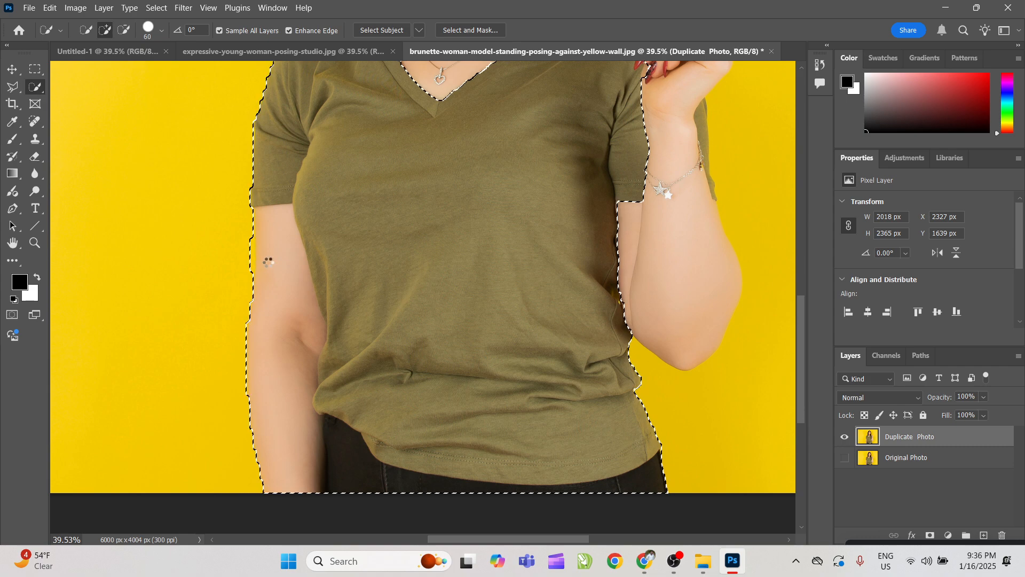
pyautogui.moveTo(254, 271)
pyautogui.mouseDown()
pyautogui.moveTo(270, 362)
pyautogui.moveTo(265, 425)
pyautogui.moveTo(249, 410)
pyautogui.moveTo(261, 481)
pyautogui.moveTo(309, 463)
pyautogui.mouseUp()
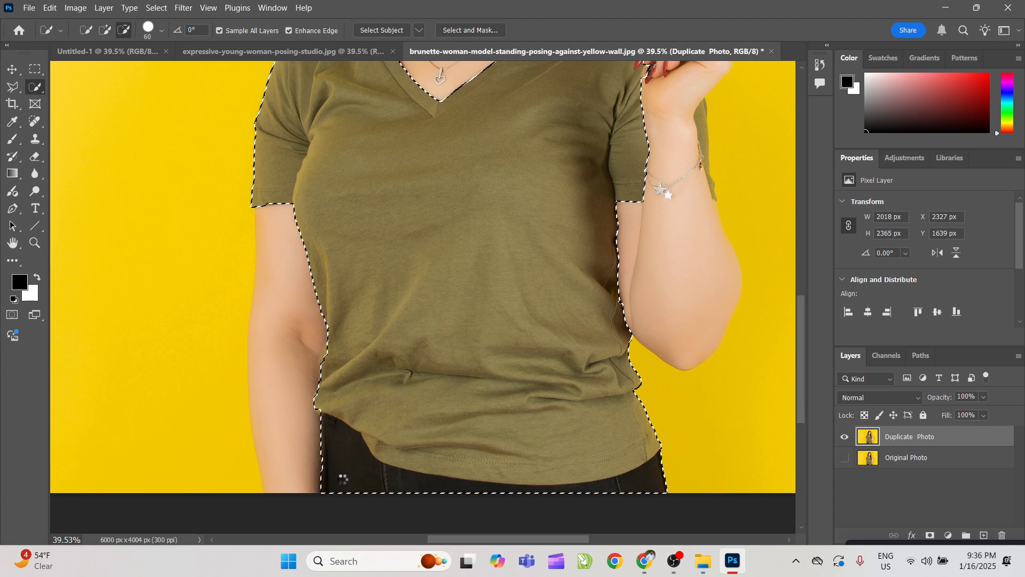
pyautogui.scroll(-2, 357, 435)
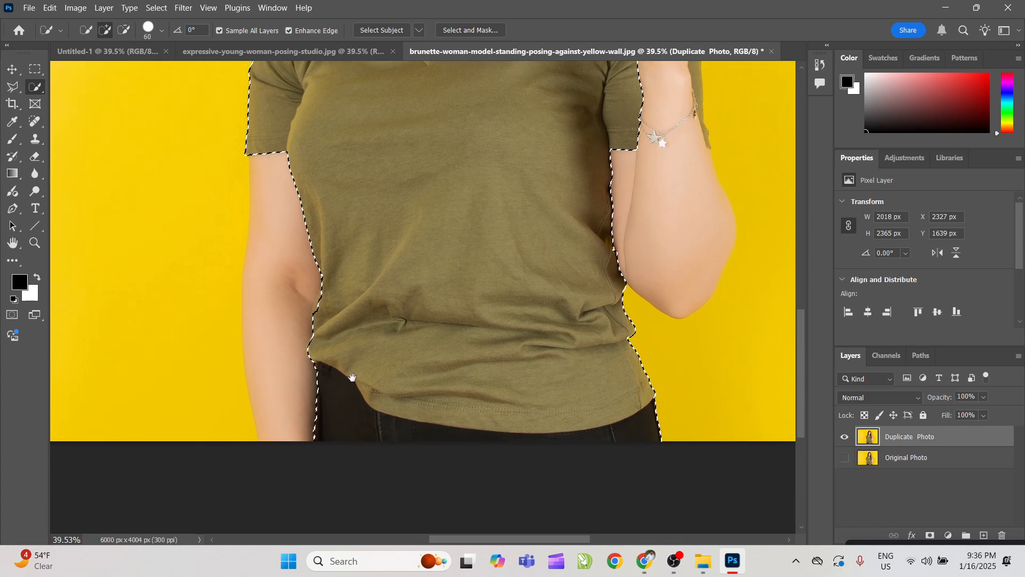
pyautogui.press('z')
pyautogui.moveTo(337, 389); pyautogui.dragTo(339, 359)
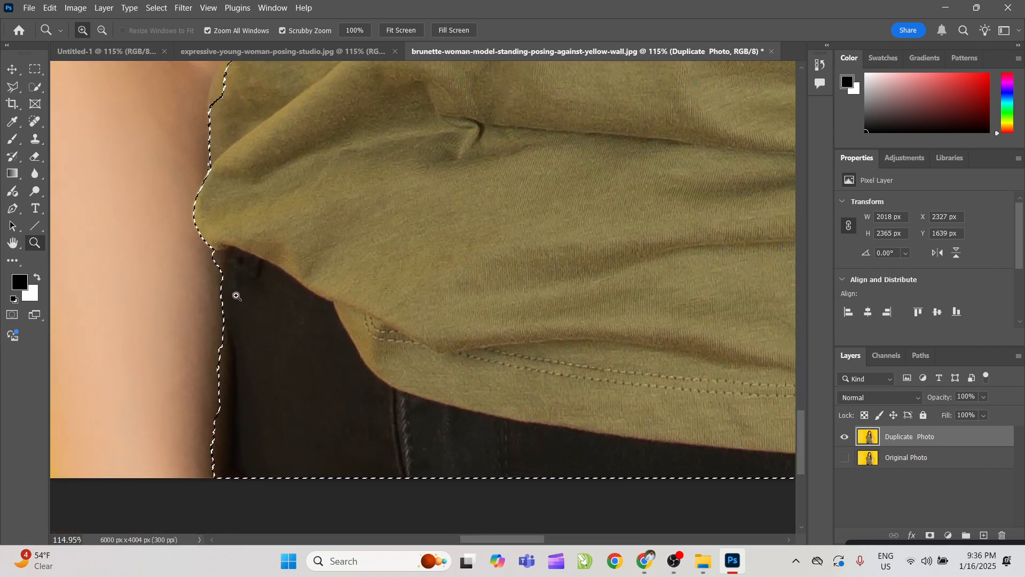
# Step: Subtract the dark trousers along the shirt hem from the Quick Selection
pyautogui.press('b')
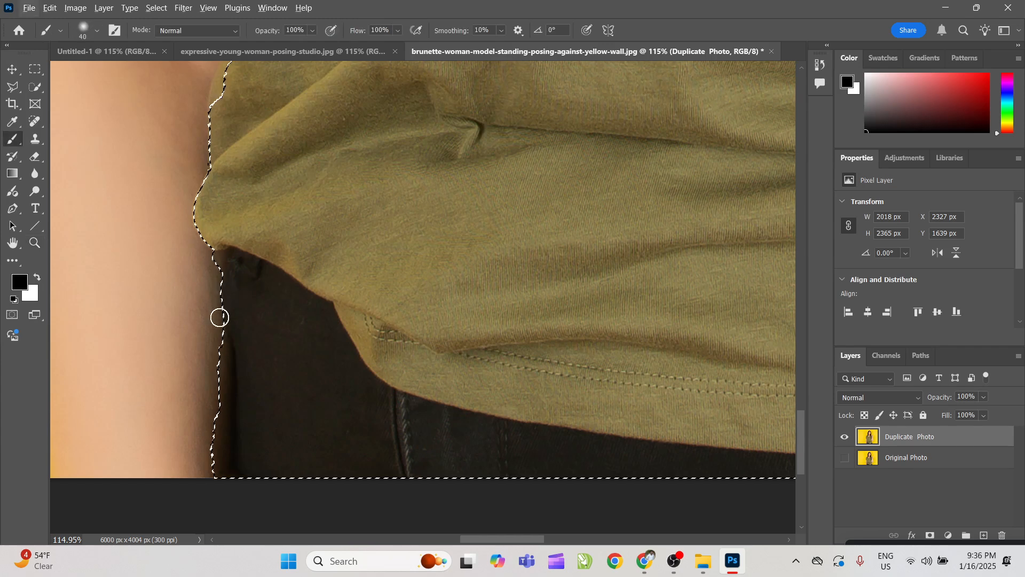
pyautogui.click(36, 87)
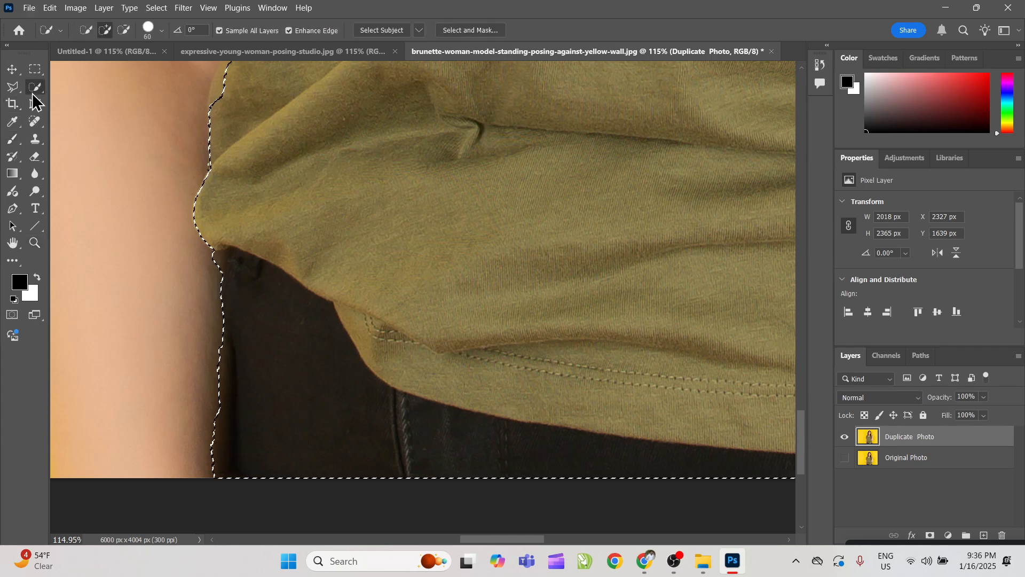
pyautogui.moveTo(210, 307); pyautogui.dragTo(227, 353)
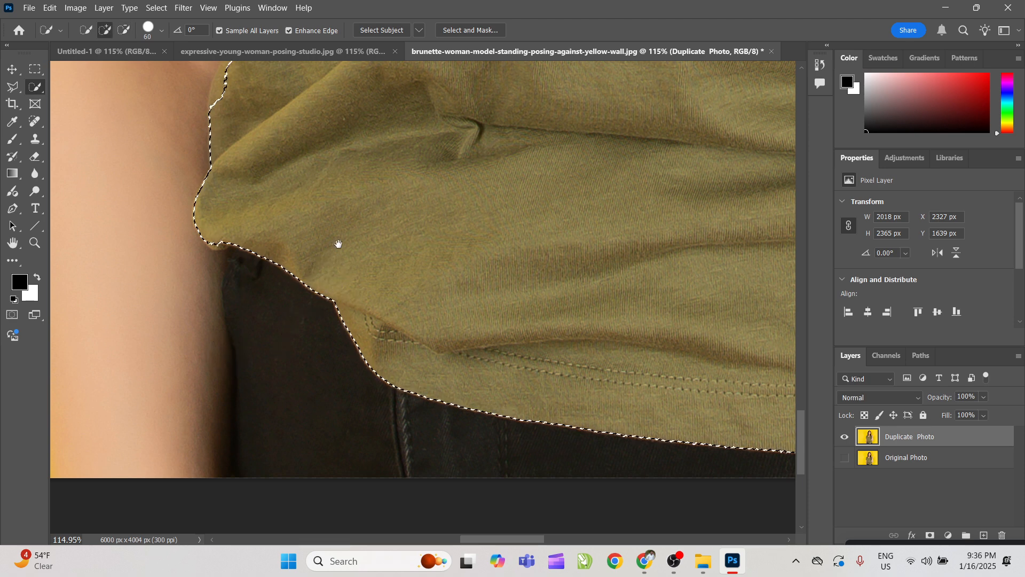
pyautogui.moveTo(339, 245); pyautogui.dragTo(284, 321)
# Step: Snip the sleeve edge beside the wrist and fit the whole photo back in view
pyautogui.moveTo(529, 286); pyautogui.dragTo(369, 302)
pyautogui.moveTo(597, 368); pyautogui.dragTo(274, 221)
pyautogui.moveTo(452, 130); pyautogui.dragTo(414, 307)
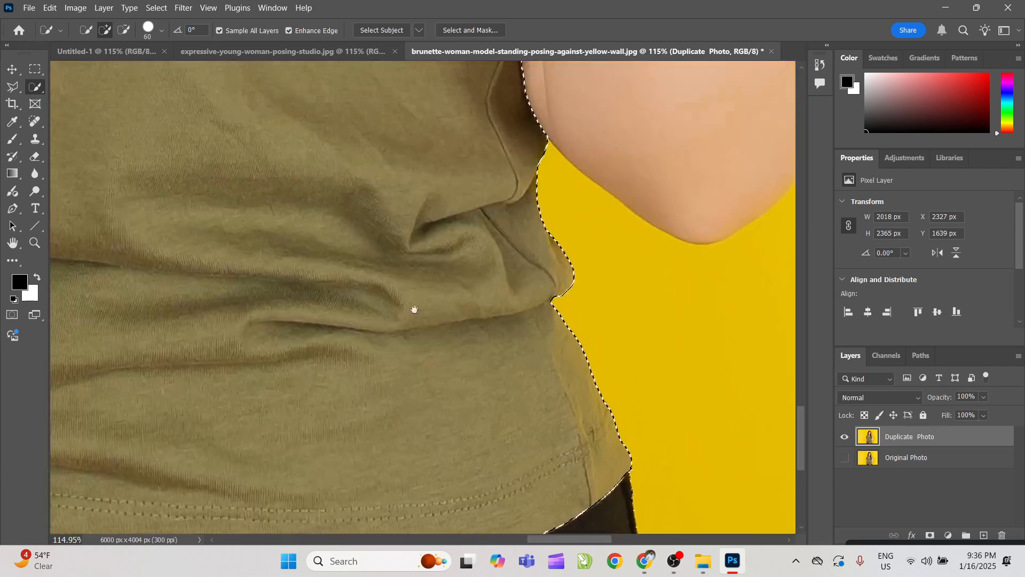
pyautogui.moveTo(411, 107); pyautogui.dragTo(398, 341)
pyautogui.moveTo(459, 80); pyautogui.dragTo(323, 284)
pyautogui.moveTo(463, 286)
pyautogui.mouseDown()
pyautogui.moveTo(427, 300)
pyautogui.moveTo(343, 213)
pyautogui.moveTo(357, 257)
pyautogui.mouseUp()
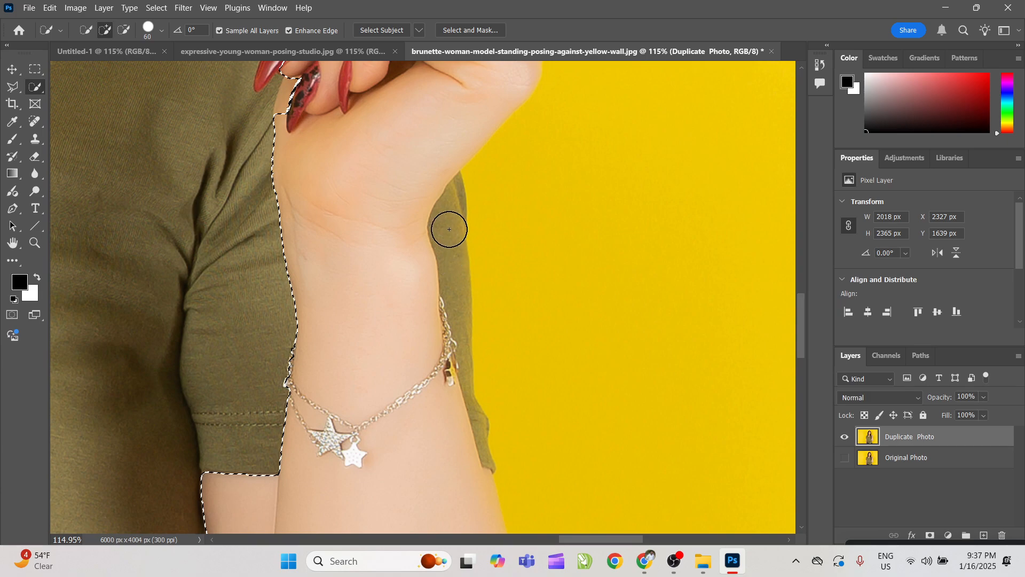
pyautogui.press('super+shift+s')
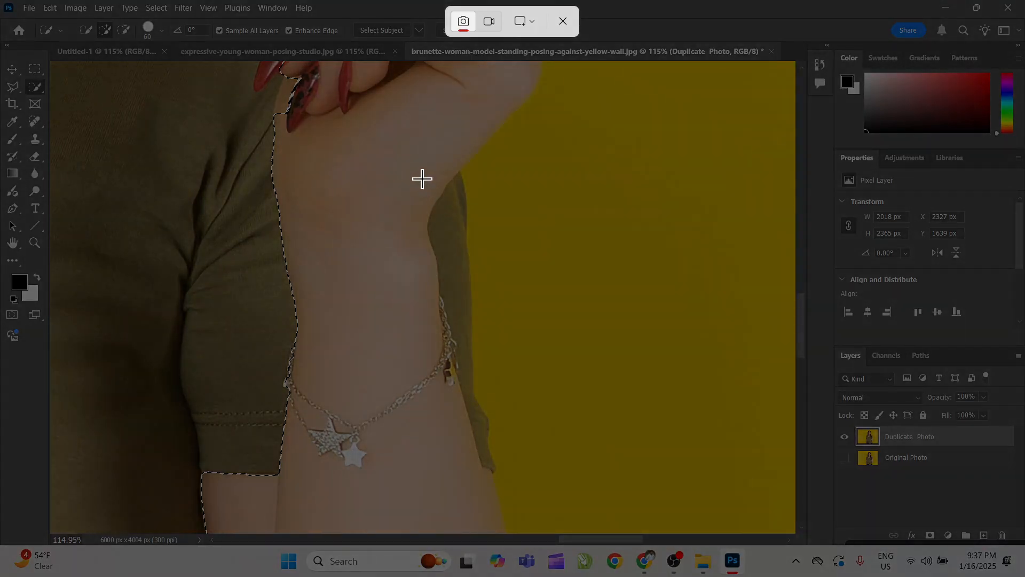
pyautogui.moveTo(415, 163); pyautogui.dragTo(508, 490)
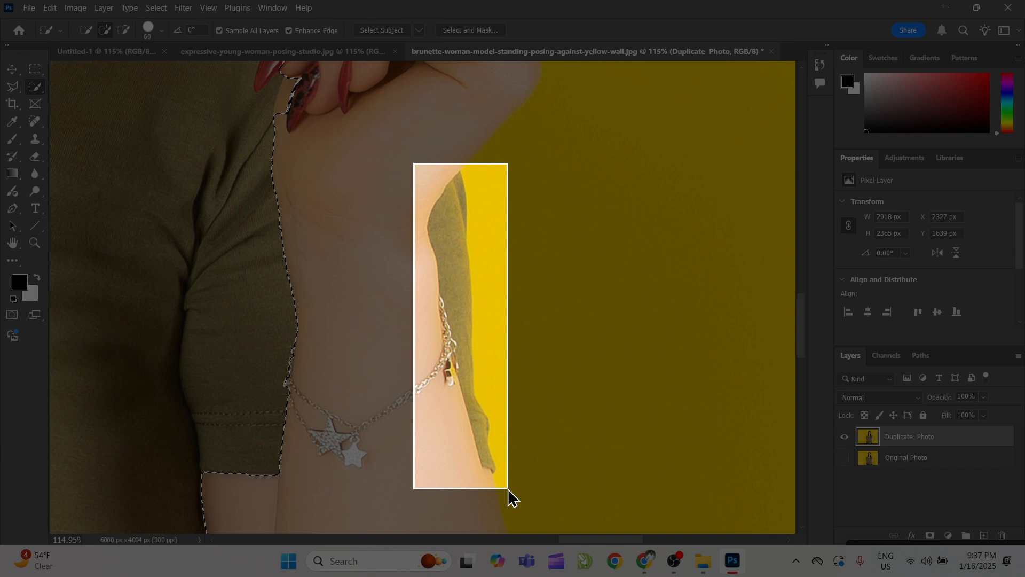
pyautogui.moveTo(512, 498); pyautogui.dragTo(508, 495)
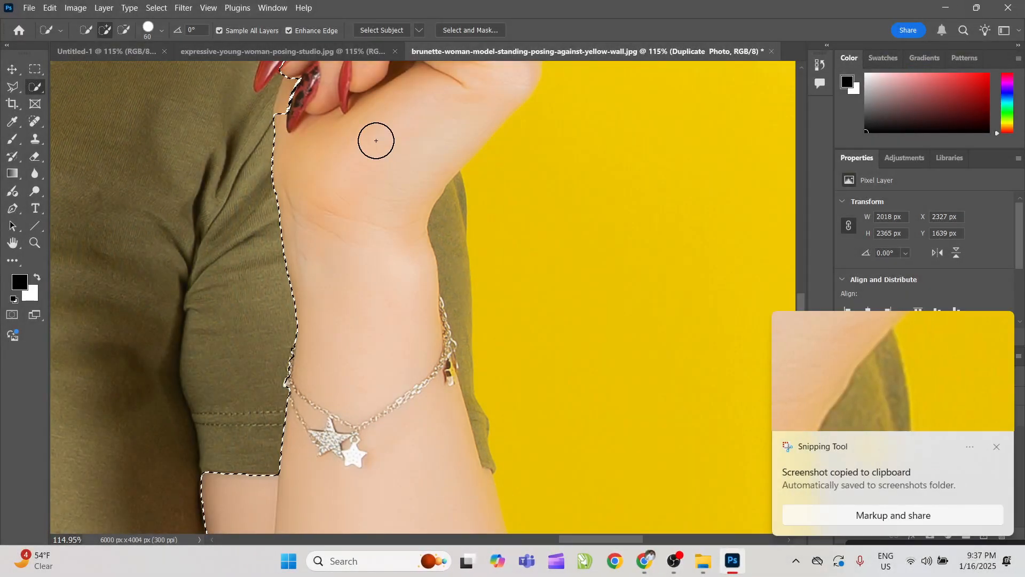
pyautogui.hotkey('ctrl', '0')
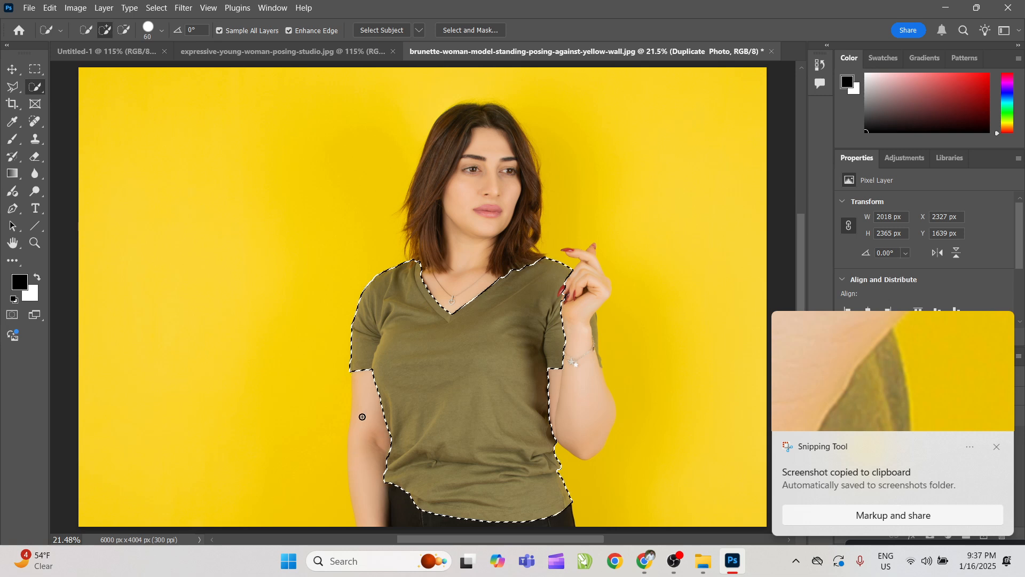
pyautogui.click(996, 447)
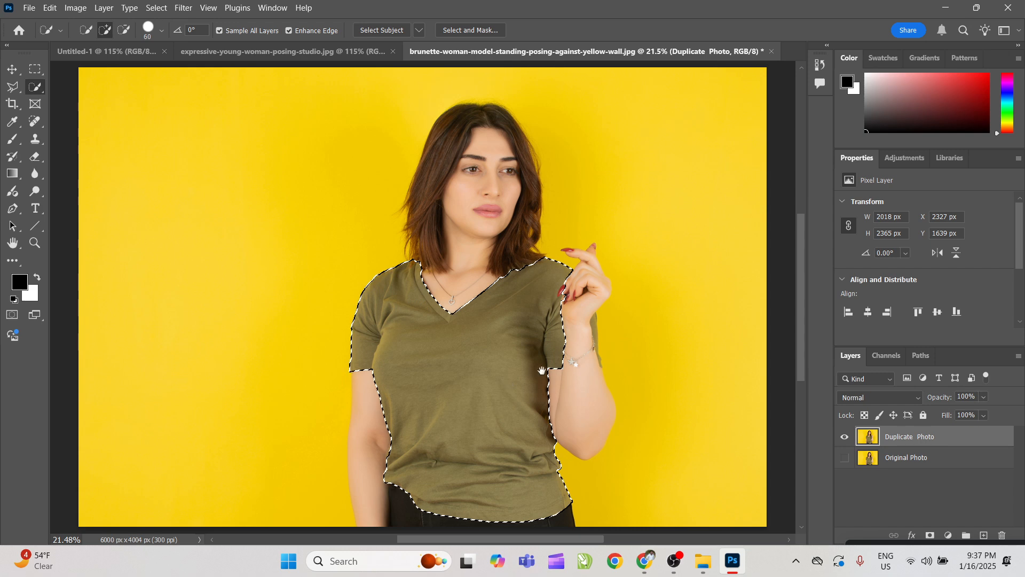
# Step: At 127% zoom with a 27 px brush, add the sleeve edge beside the wrist, then fit the photo in view
pyautogui.hscroll(2, 573, 334)
pyautogui.press('z')
pyautogui.moveTo(573, 335)
pyautogui.mouseDown()
pyautogui.moveTo(652, 393)
pyautogui.moveTo(644, 389)
pyautogui.mouseUp()
pyautogui.press('w')
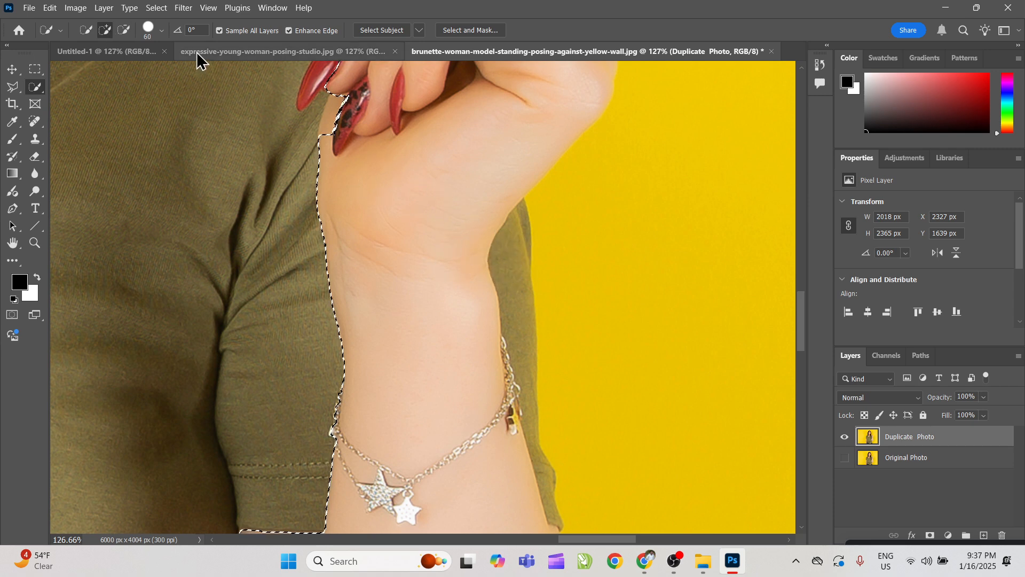
pyautogui.click(162, 31)
pyautogui.moveTo(125, 68); pyautogui.dragTo(104, 69)
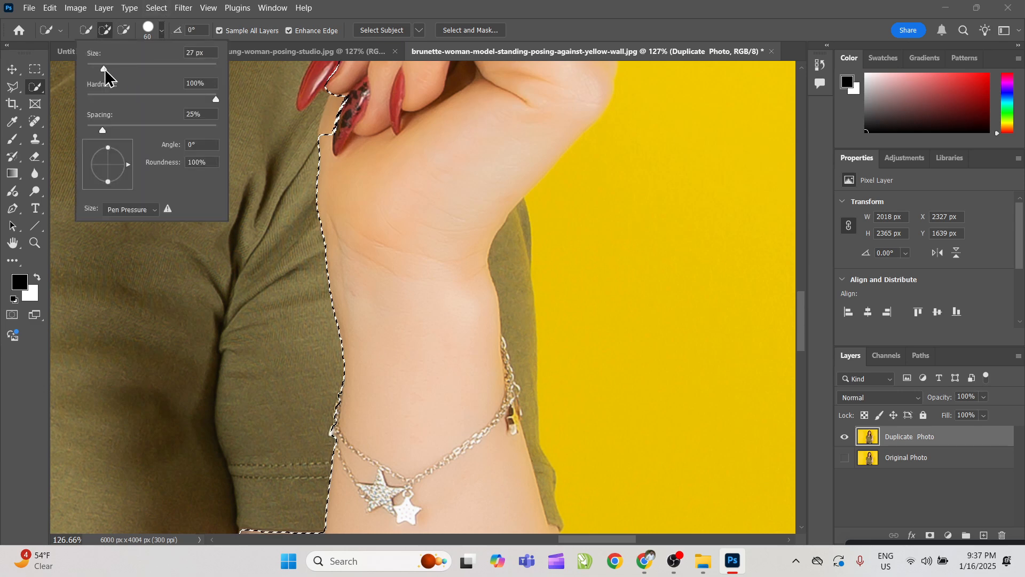
pyautogui.moveTo(510, 246)
pyautogui.mouseDown()
pyautogui.moveTo(504, 310)
pyautogui.moveTo(483, 314)
pyautogui.moveTo(475, 279)
pyautogui.moveTo(390, 172)
pyautogui.mouseUp()
pyautogui.moveTo(422, 240)
pyautogui.mouseDown()
pyautogui.moveTo(449, 279)
pyautogui.moveTo(465, 398)
pyautogui.moveTo(435, 361)
pyautogui.moveTo(467, 415)
pyautogui.mouseUp()
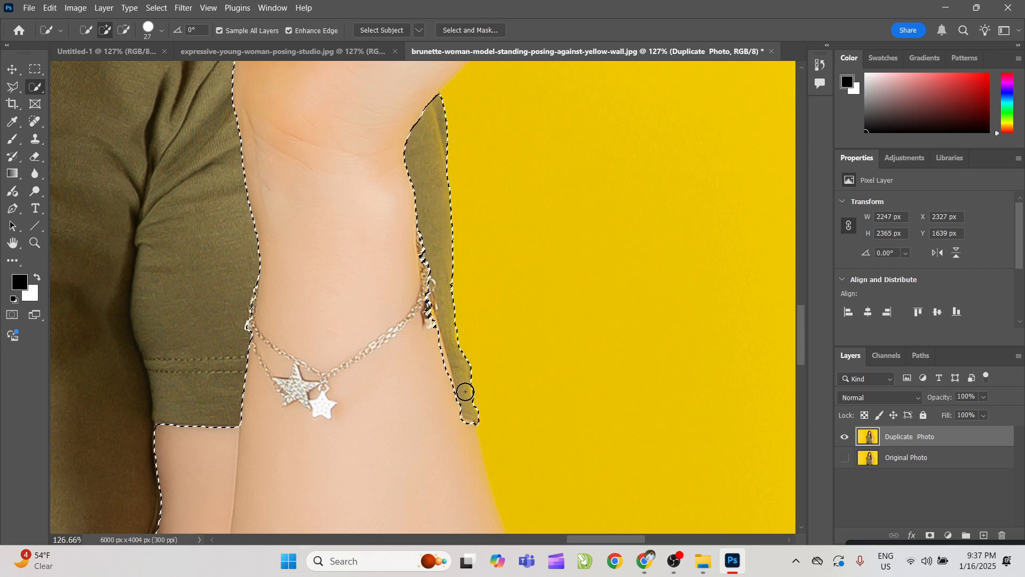
pyautogui.hotkey('ctrl', '0')
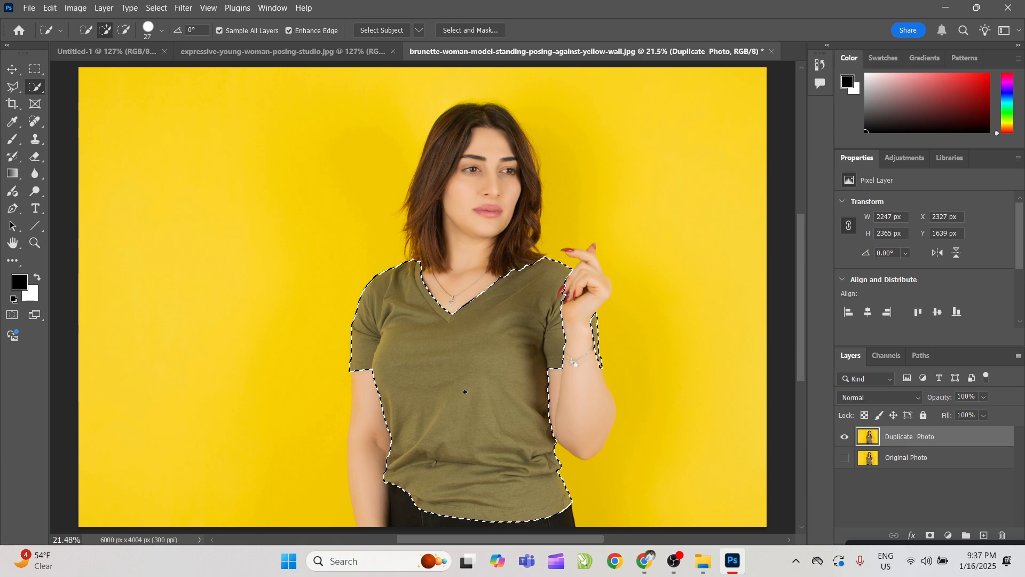
# Step: Apply Hue/Saturation with Hue -107 to turn the olive shirt purple, then deselect
pyautogui.click(73, 8)
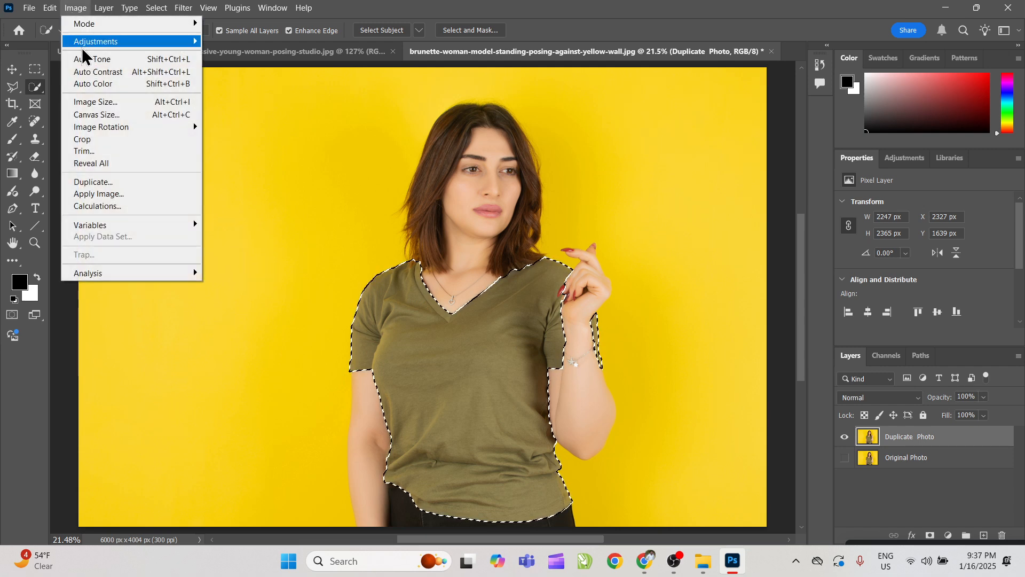
pyautogui.moveTo(107, 44)
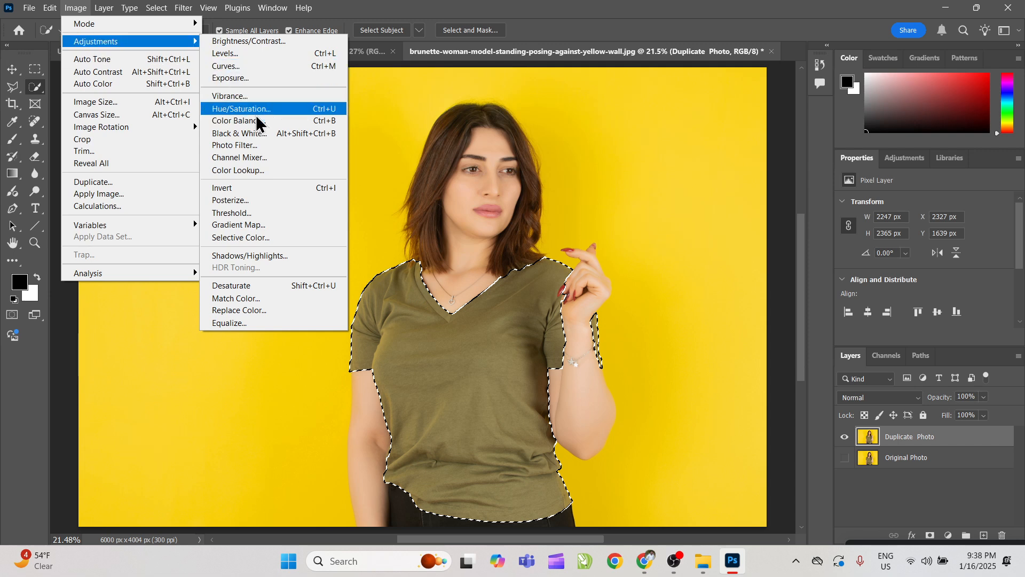
pyautogui.click(275, 114)
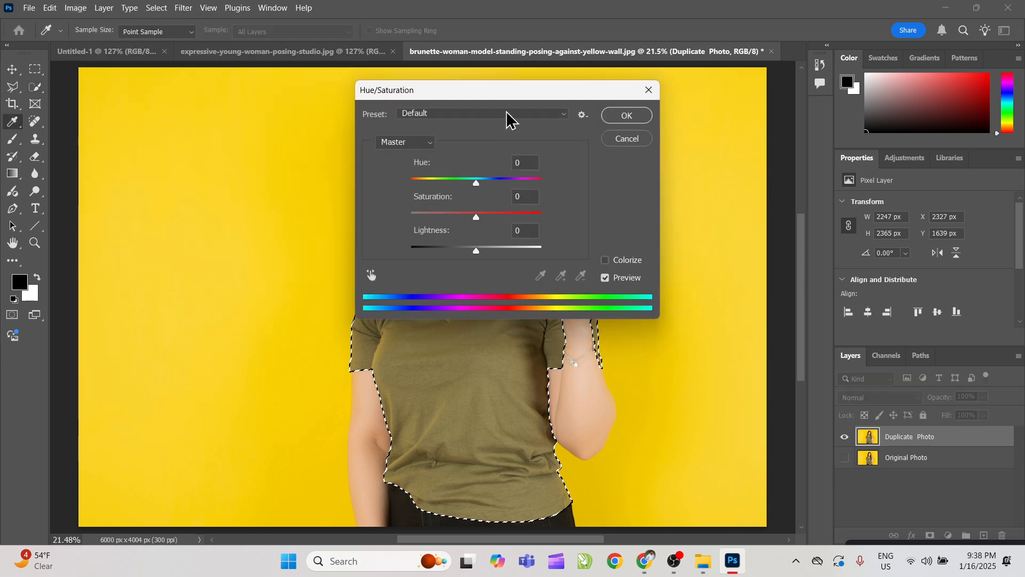
pyautogui.moveTo(505, 92); pyautogui.dragTo(840, 85)
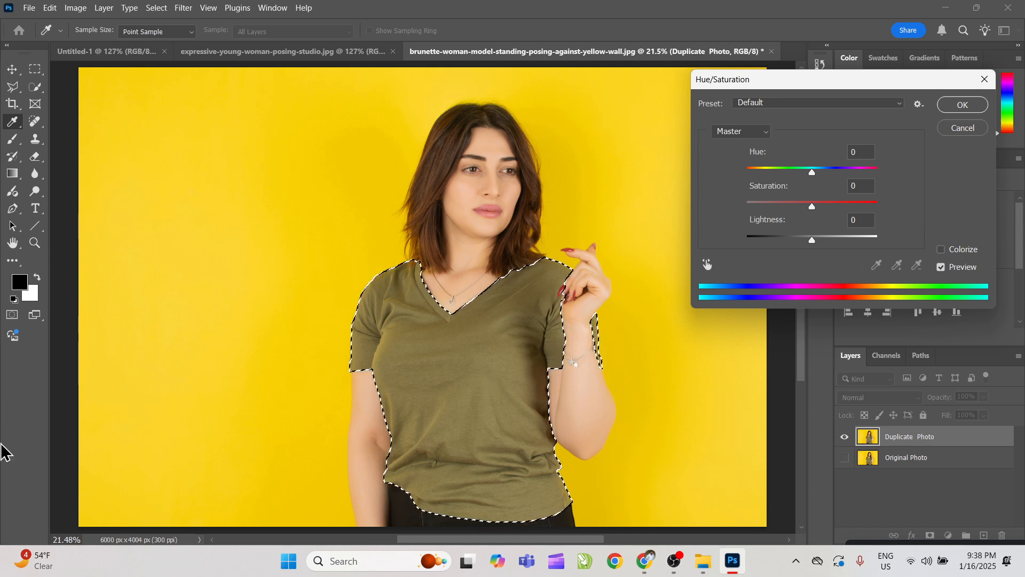
pyautogui.moveTo(805, 80); pyautogui.dragTo(779, 88)
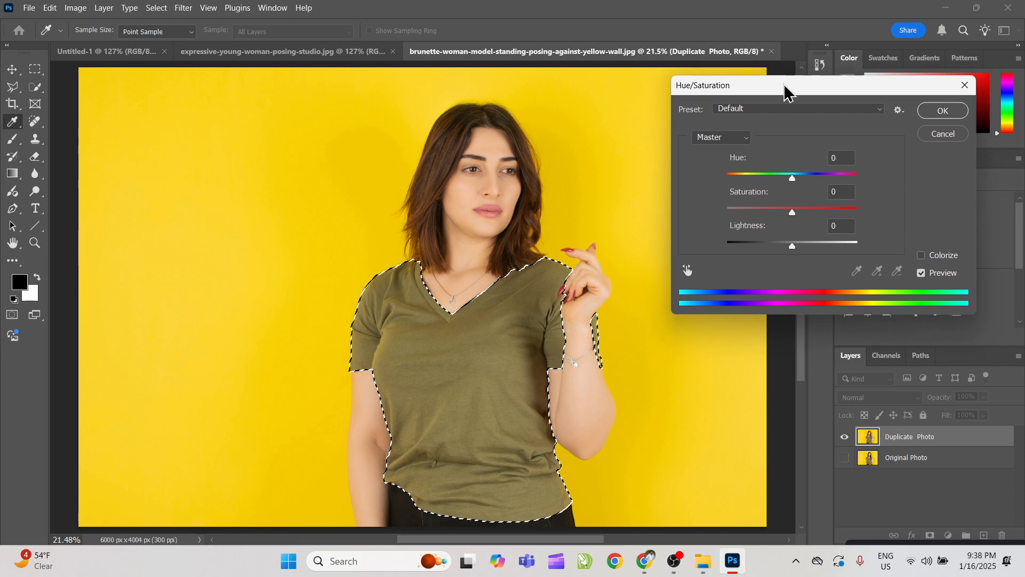
pyautogui.moveTo(785, 184); pyautogui.dragTo(743, 184)
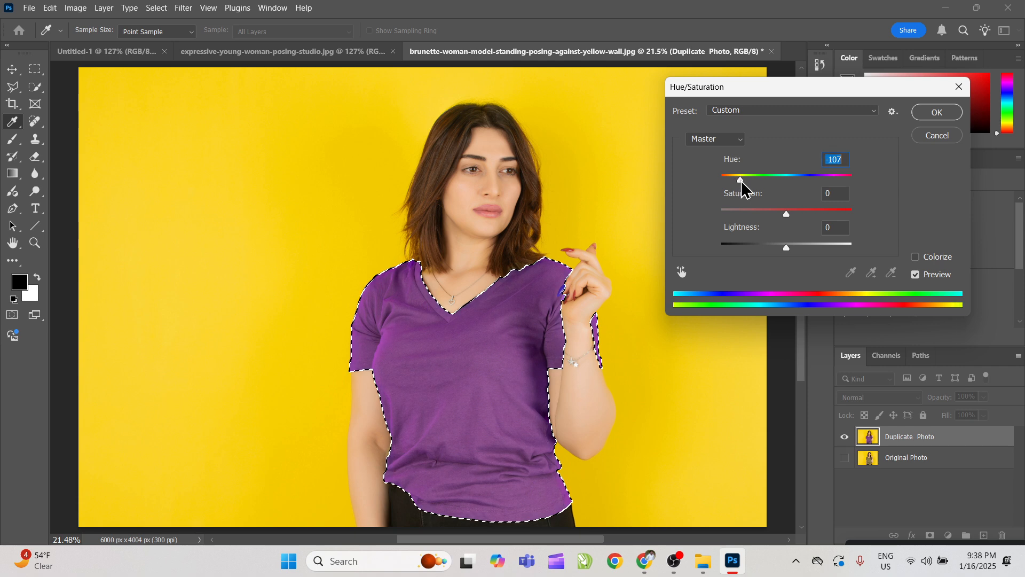
pyautogui.click(938, 114)
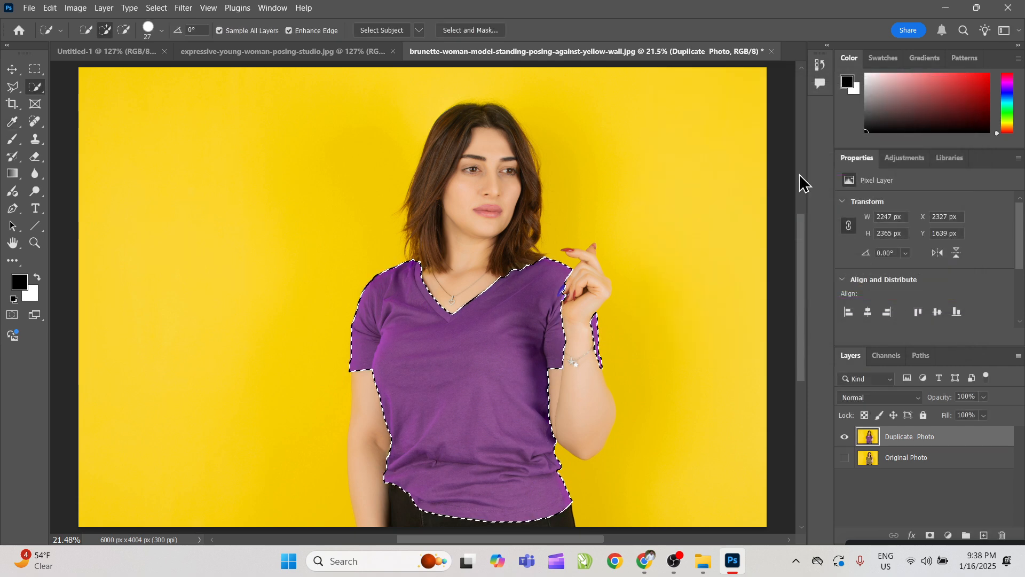
pyautogui.hotkey('ctrl', 'd')
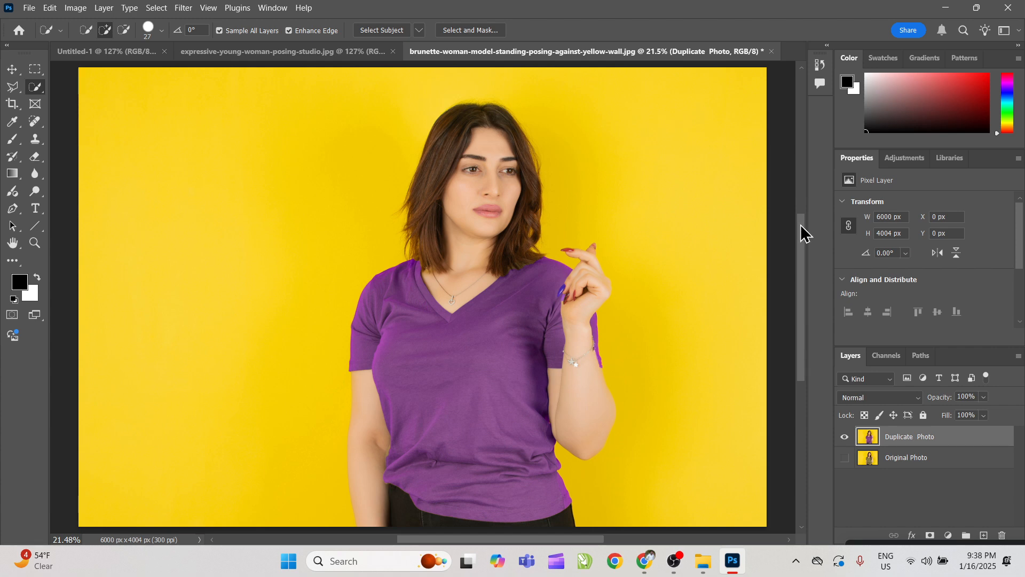
# Step: Preview the purple shirt full screen, then deselect and duplicate the whole photo layer
pyautogui.press('f')
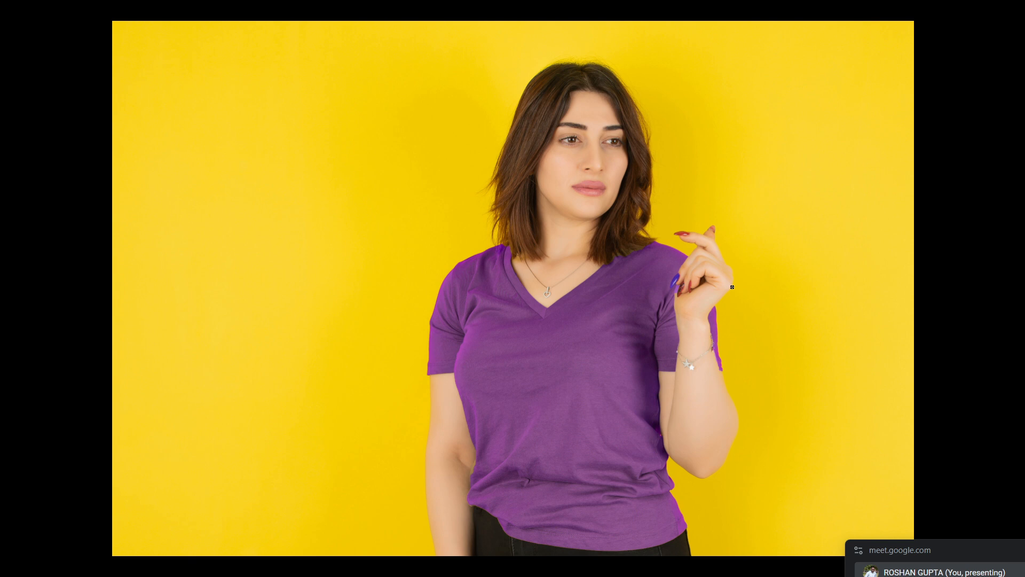
pyautogui.press('f')
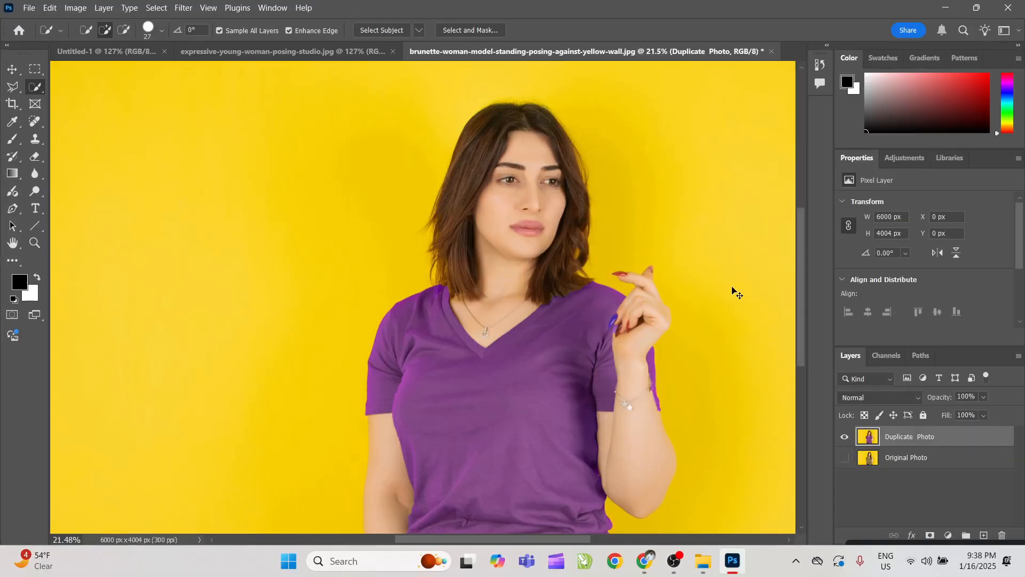
pyautogui.hotkey('ctrl', 'z')
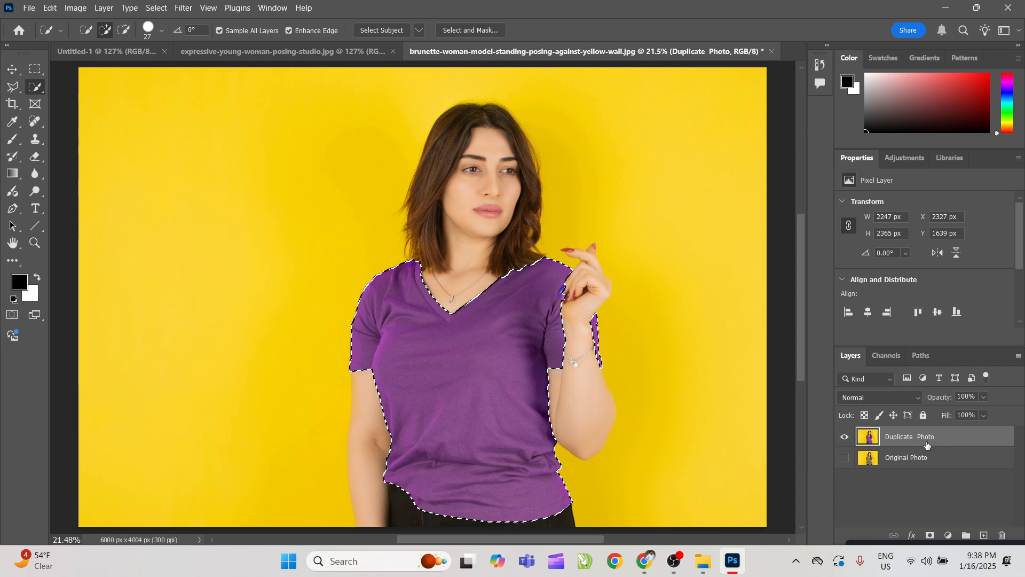
pyautogui.hotkey('ctrl', 'j')
pyautogui.hotkey('ctrl', 'z')
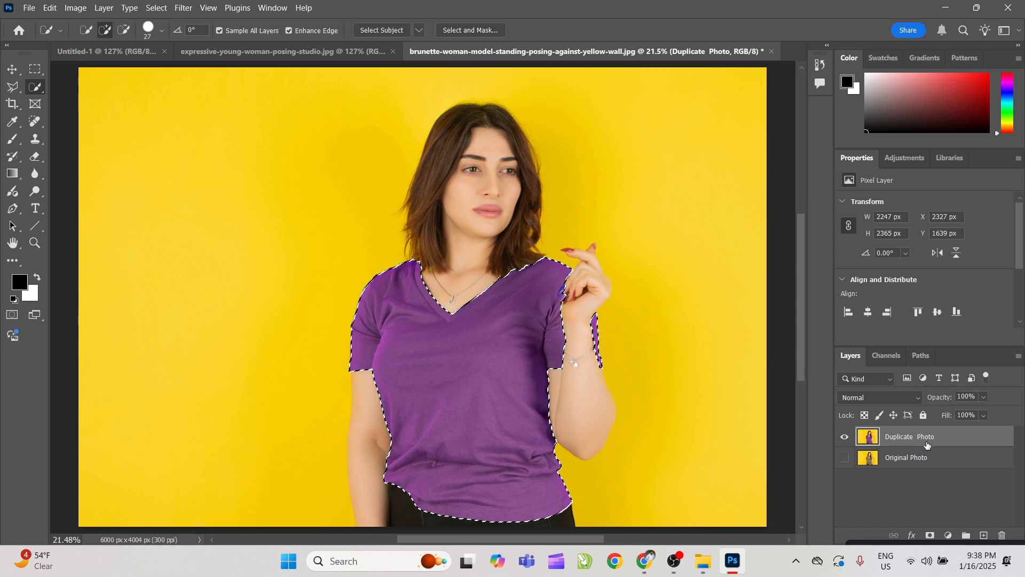
pyautogui.hotkey('ctrl', 'd')
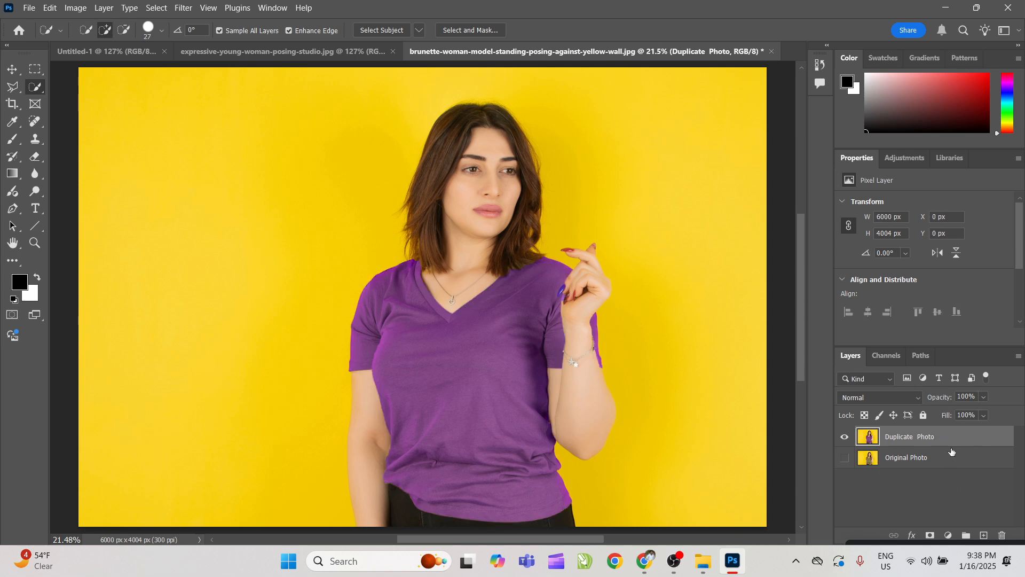
pyautogui.hotkey('ctrl', 'j')
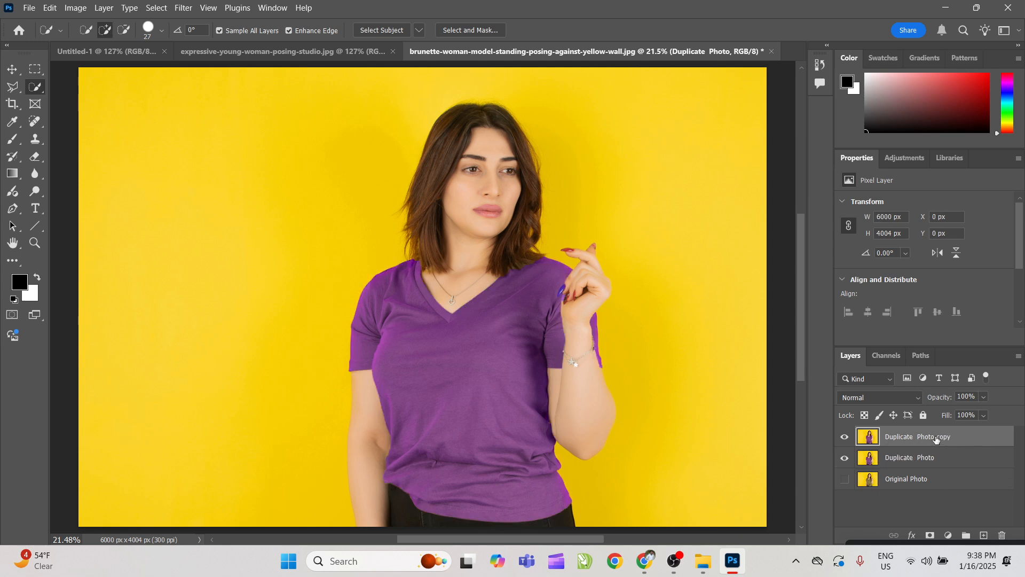
# Step: Delete the Duplicate Photo copy layer, show Original Photo, and undo until the shirt selection returns
pyautogui.click(389, 302)
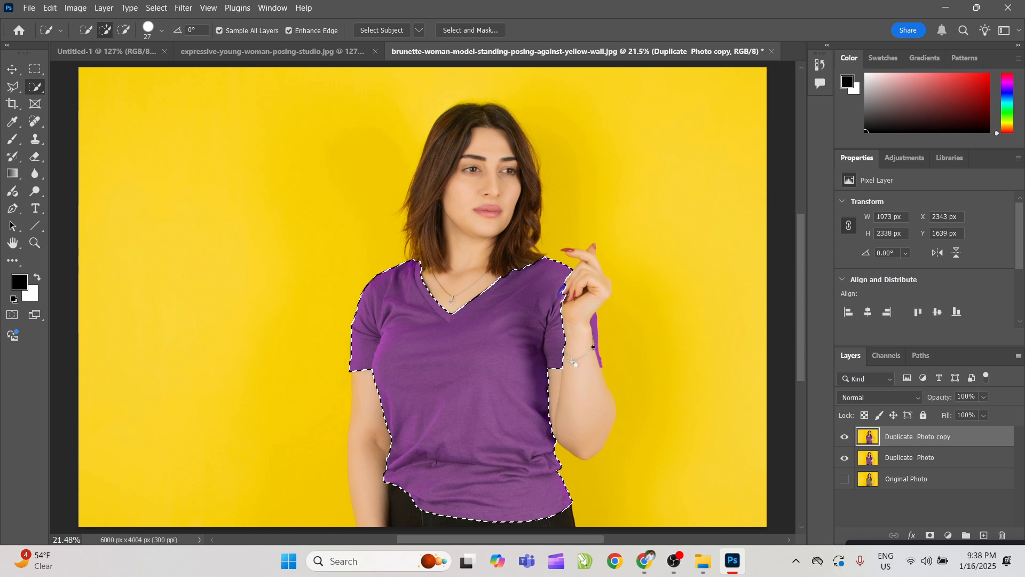
pyautogui.hotkey('ctrl', 'd')
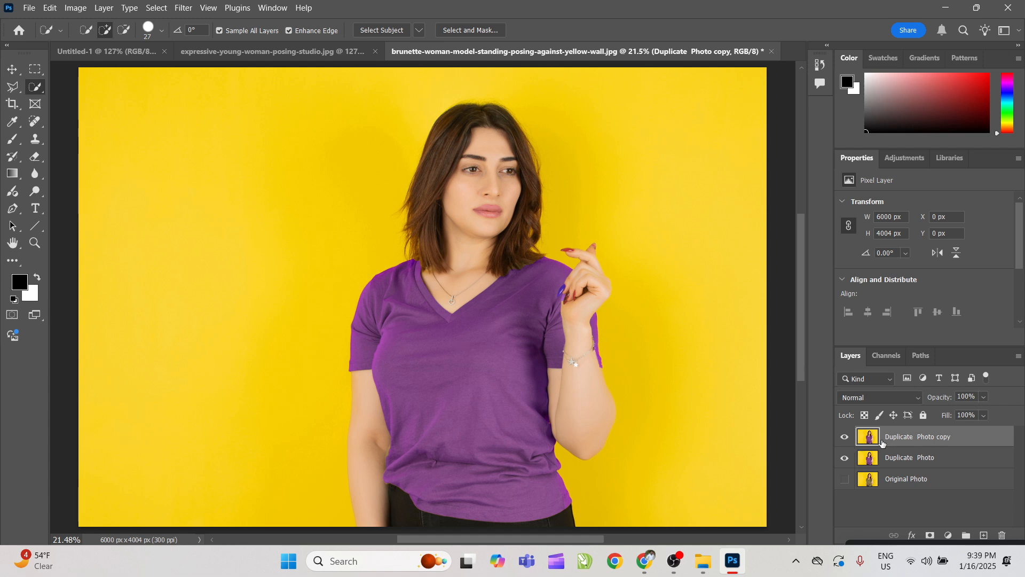
pyautogui.press('Delete')
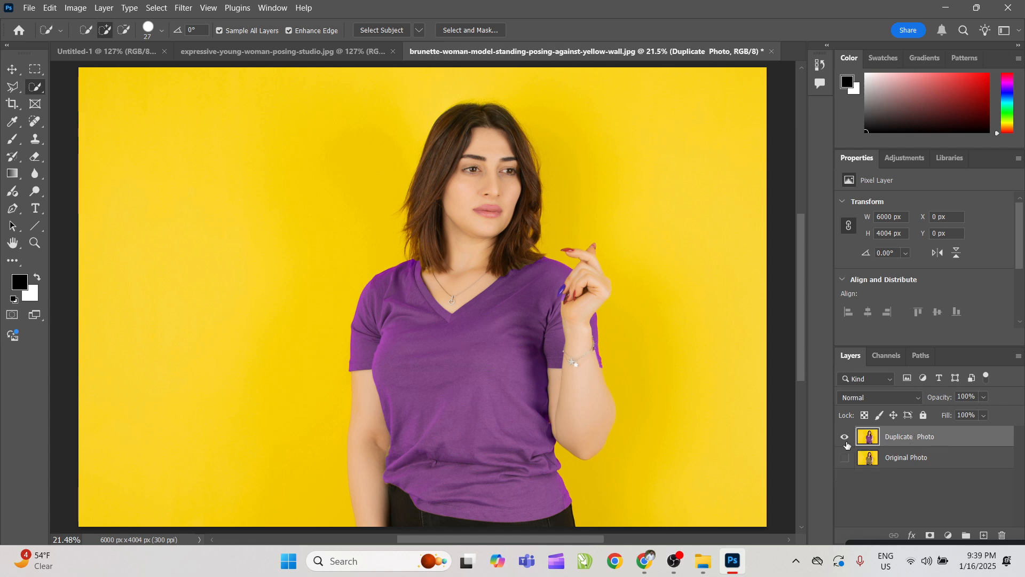
pyautogui.click(845, 458)
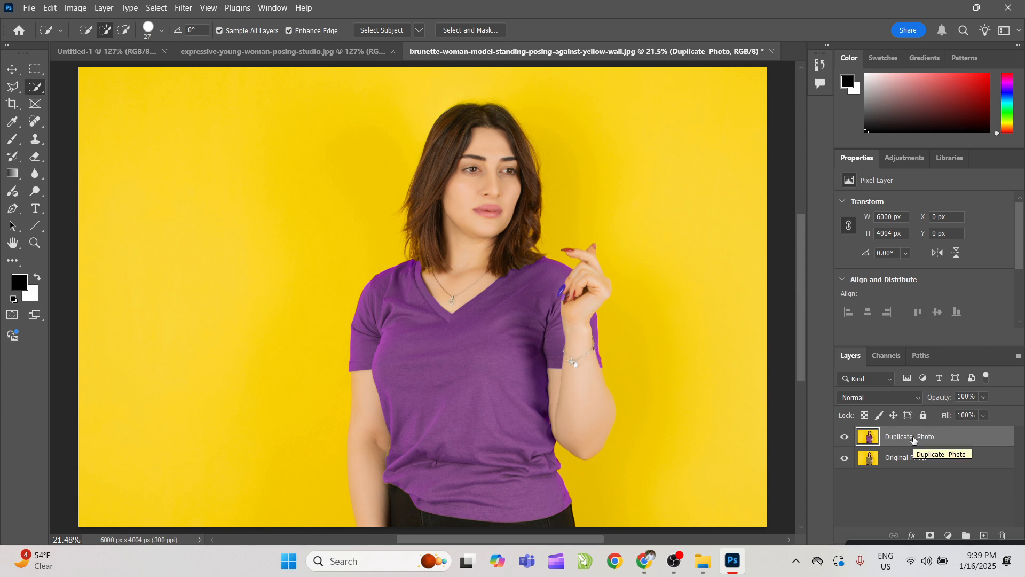
pyautogui.hotkey('ctrl', 'z')
pyautogui.hotkey('ctrl', 'z')
pyautogui.hotkey('ctrl', 'z')
pyautogui.hotkey('ctrl', 'z')
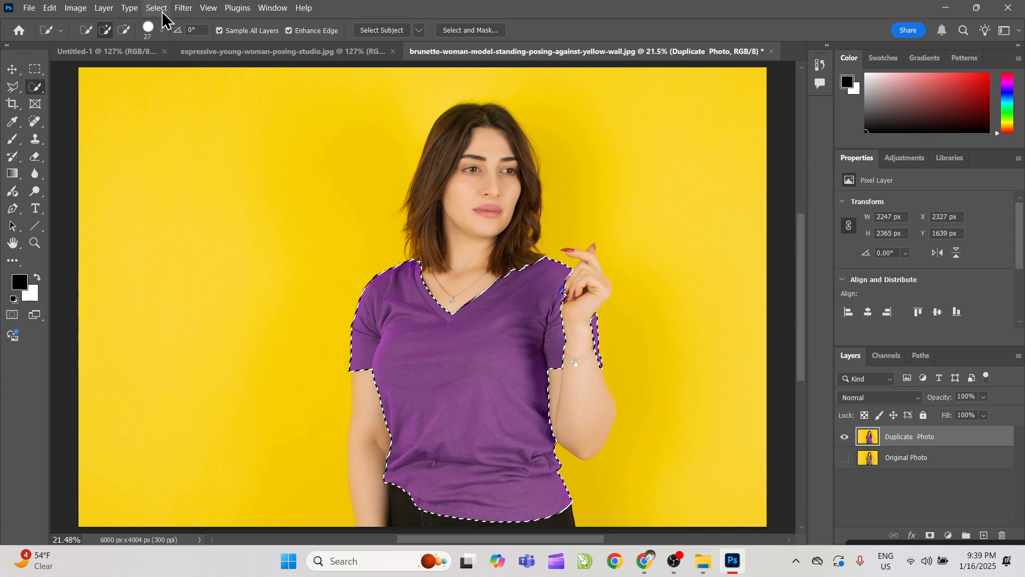
# Step: Save the shirt selection as a new channel named 'Amazong New Tshirt Selection'
pyautogui.click(161, 12)
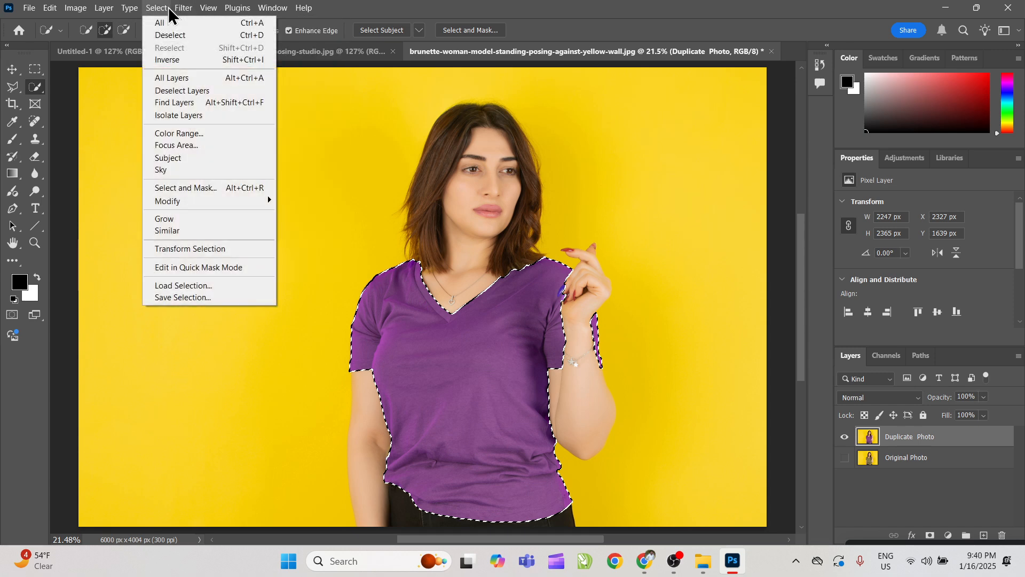
pyautogui.moveTo(183, 7)
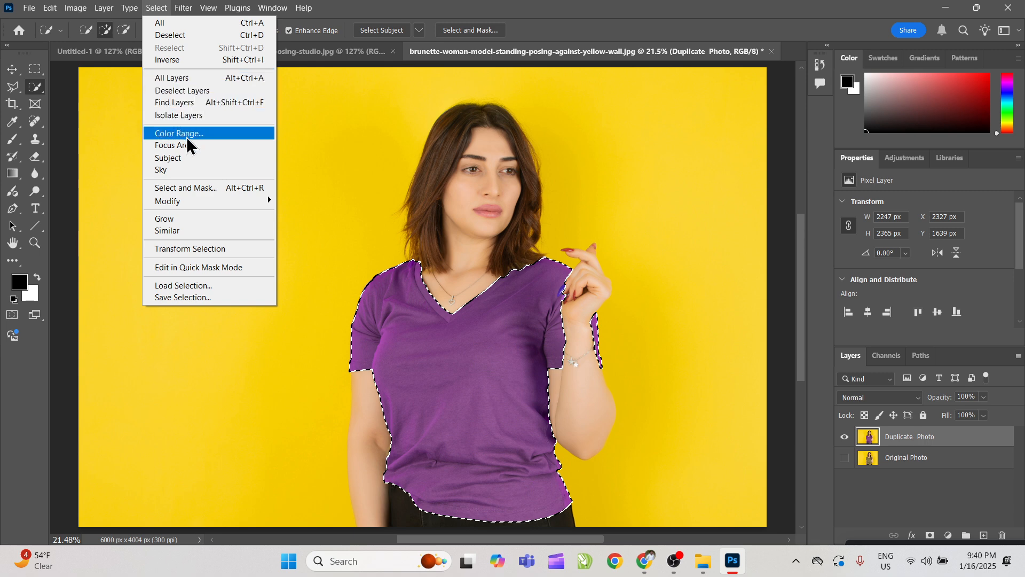
pyautogui.click(221, 298)
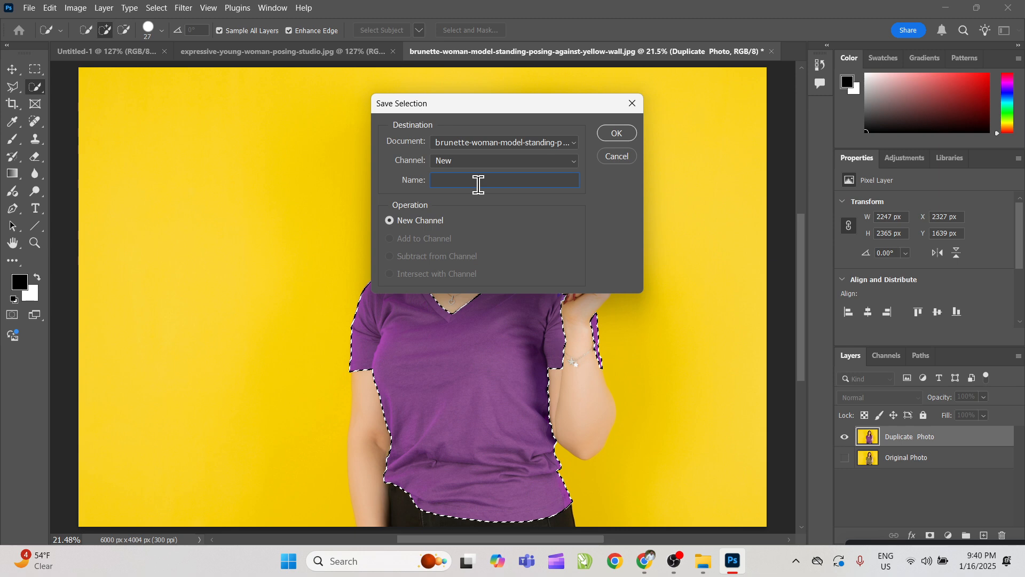
pyautogui.write('Amaz')
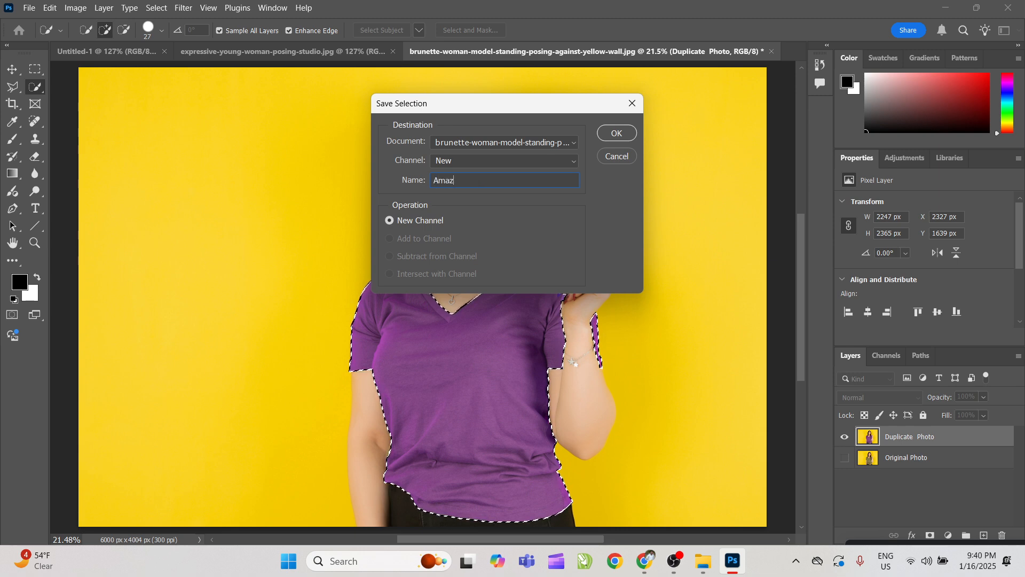
pyautogui.write('ong New Tshor')
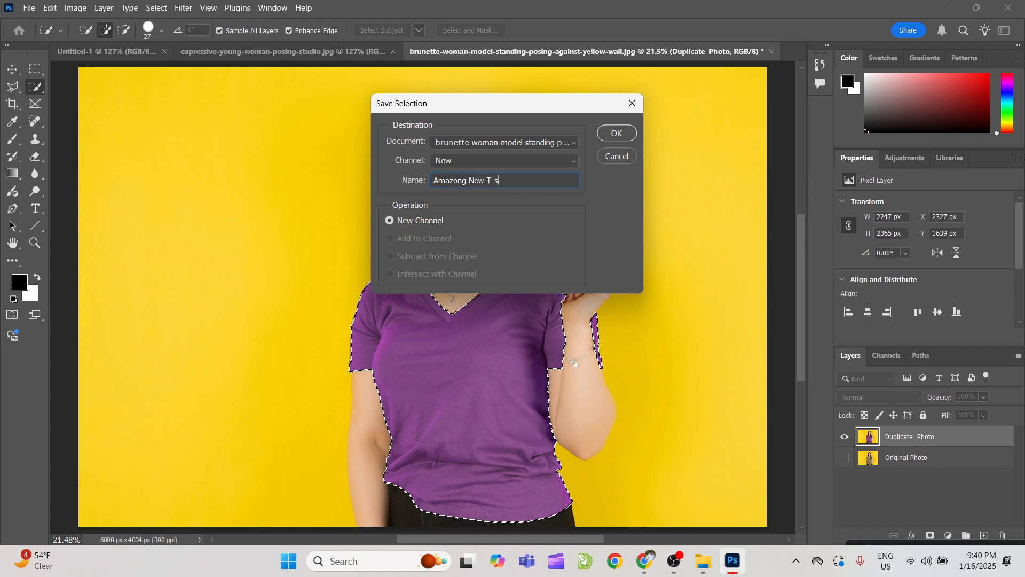
pyautogui.press('BackSpace')
pyautogui.press('BackSpace')
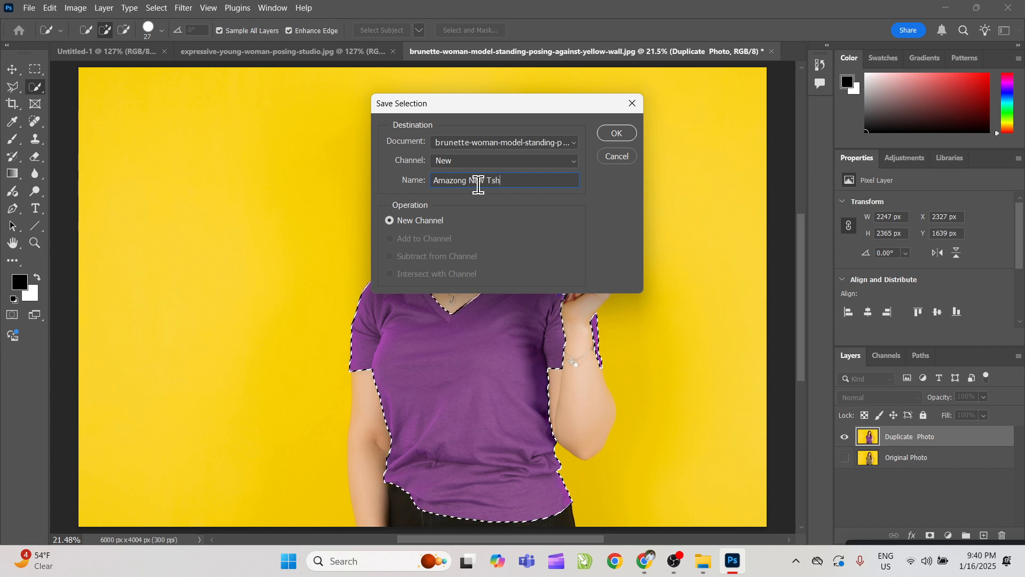
pyautogui.write('irt Selection')
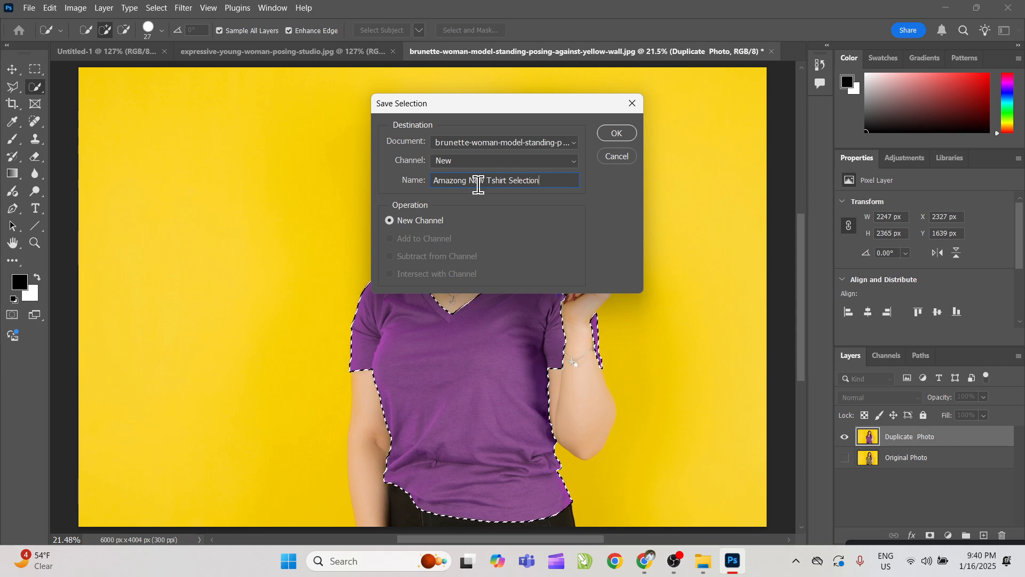
pyautogui.hotkey('ctrl', 'a')
pyautogui.click(616, 133)
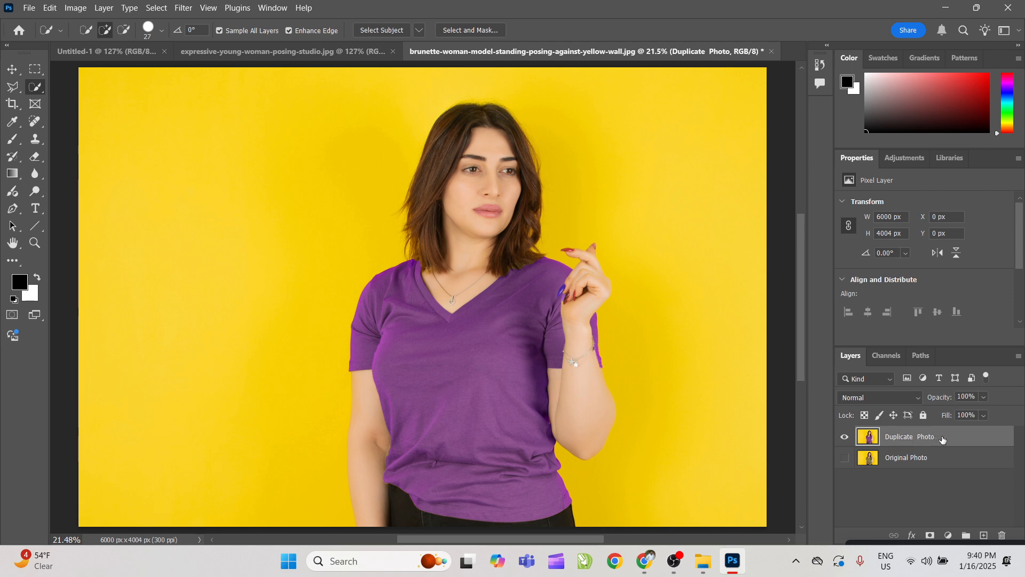
# Step: Duplicate the photo layer and load the 'Amazong New Tshirt Selection' channel as the selection
pyautogui.hotkey('ctrl', 'j')
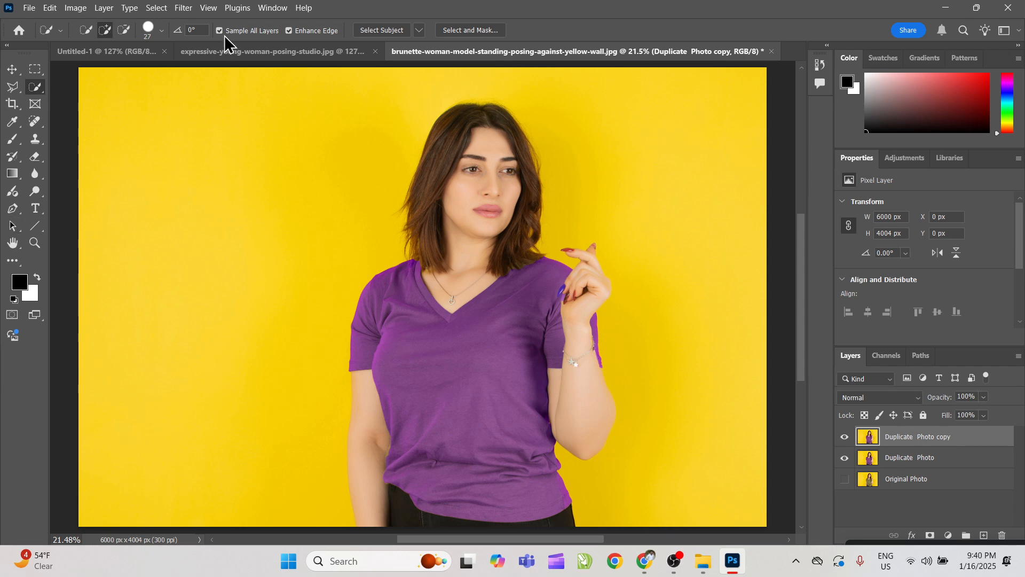
pyautogui.click(160, 8)
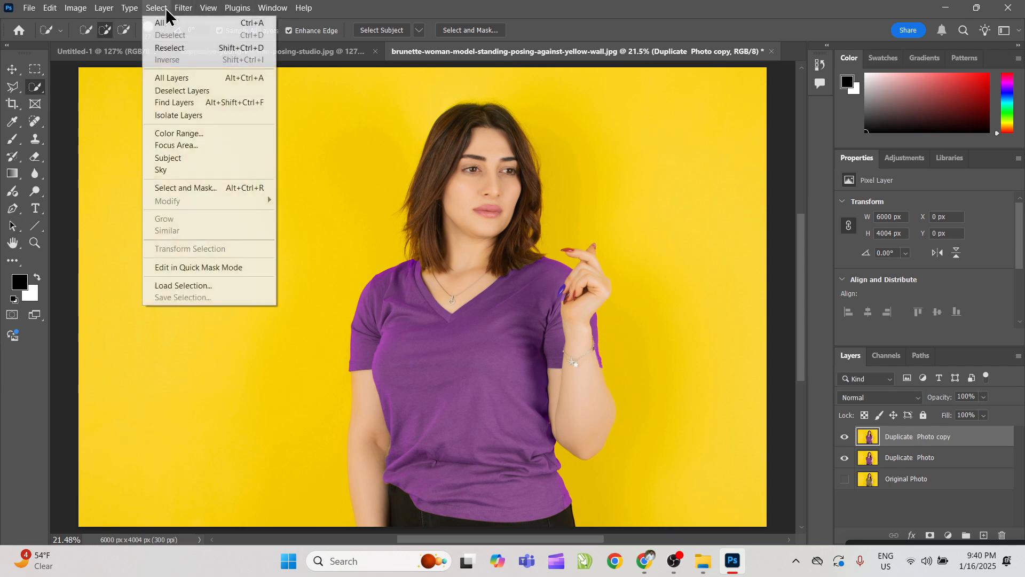
pyautogui.click(206, 285)
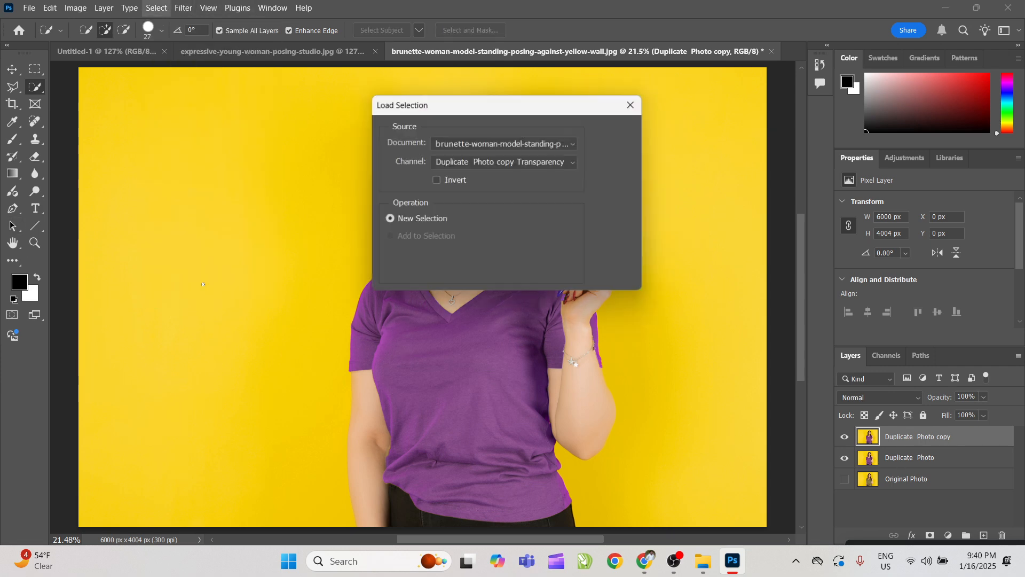
pyautogui.click(481, 162)
pyautogui.click(481, 162)
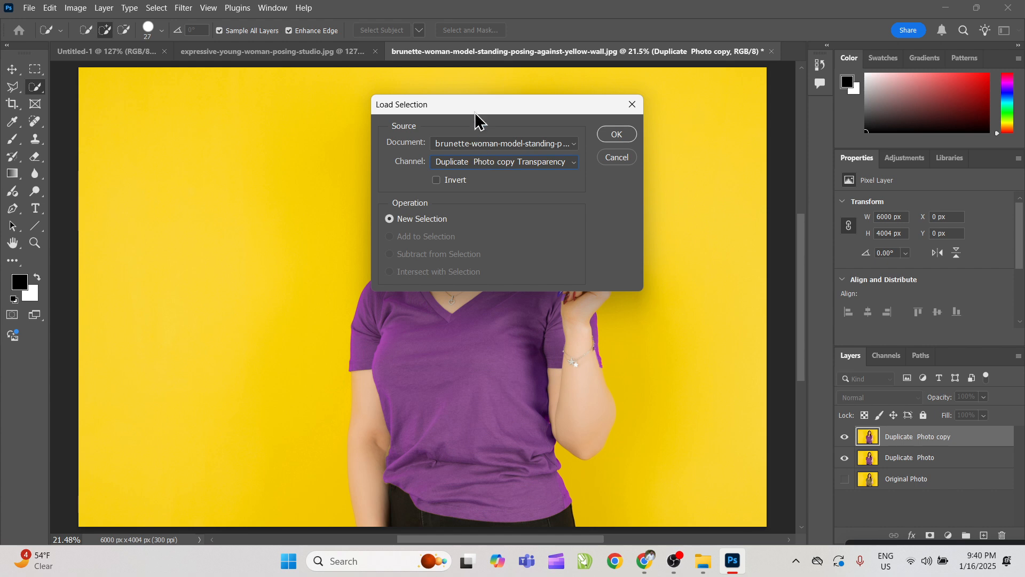
pyautogui.moveTo(475, 105); pyautogui.dragTo(186, 135)
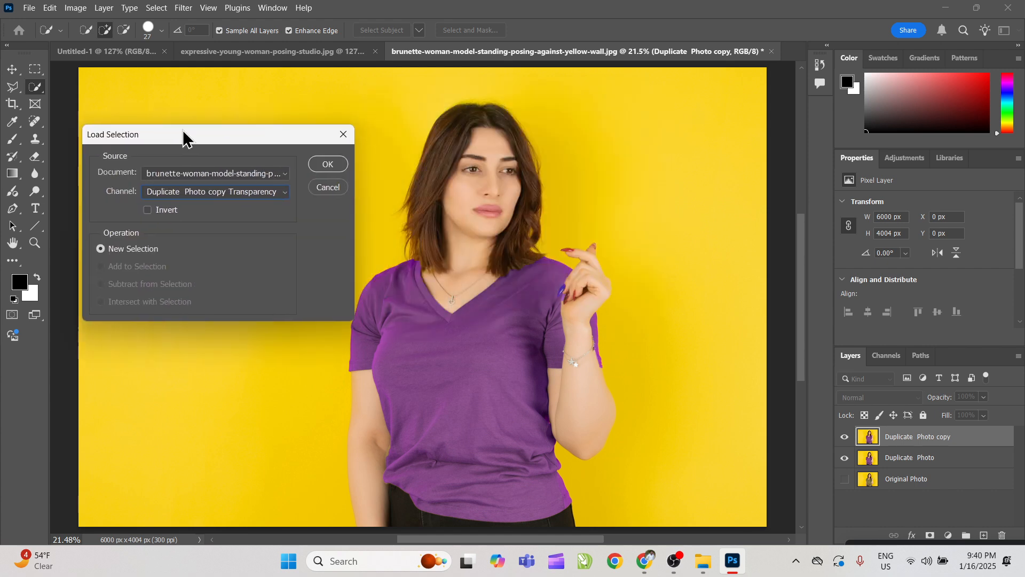
pyautogui.click(190, 193)
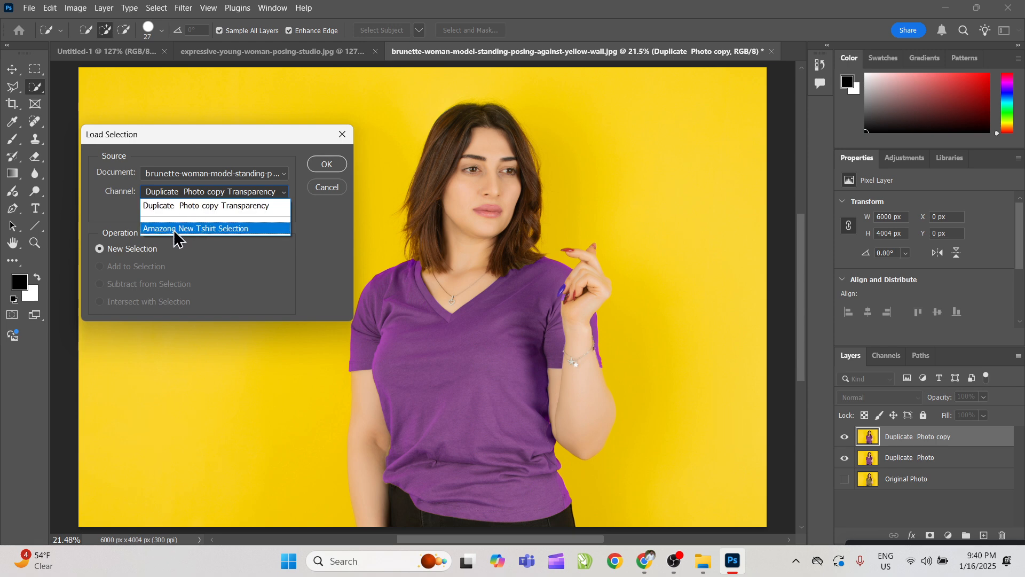
pyautogui.click(218, 229)
pyautogui.click(315, 170)
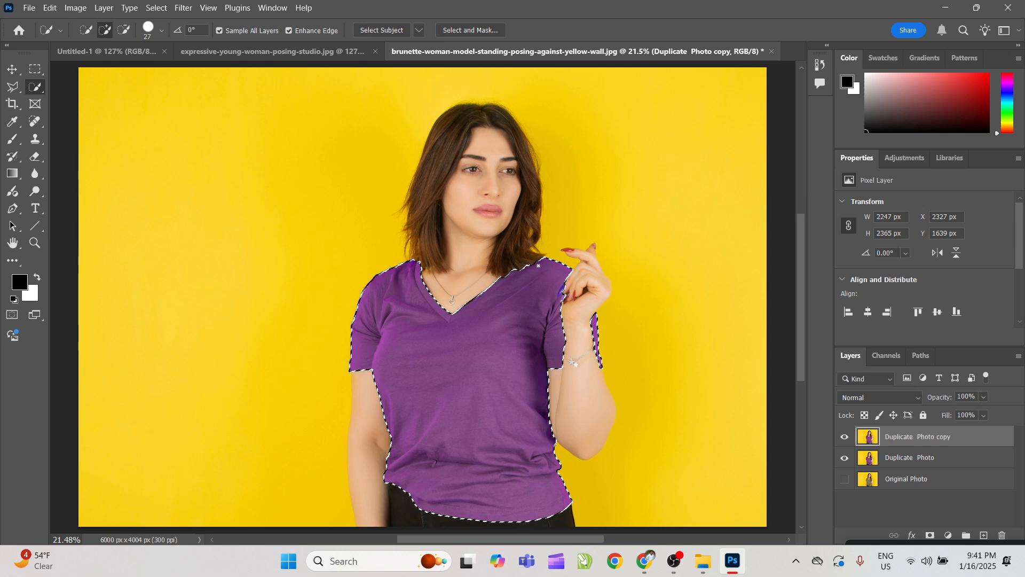
# Step: Save the shirt selection as a channel named 'amazon tshirt' and deselect
pyautogui.click(155, 8)
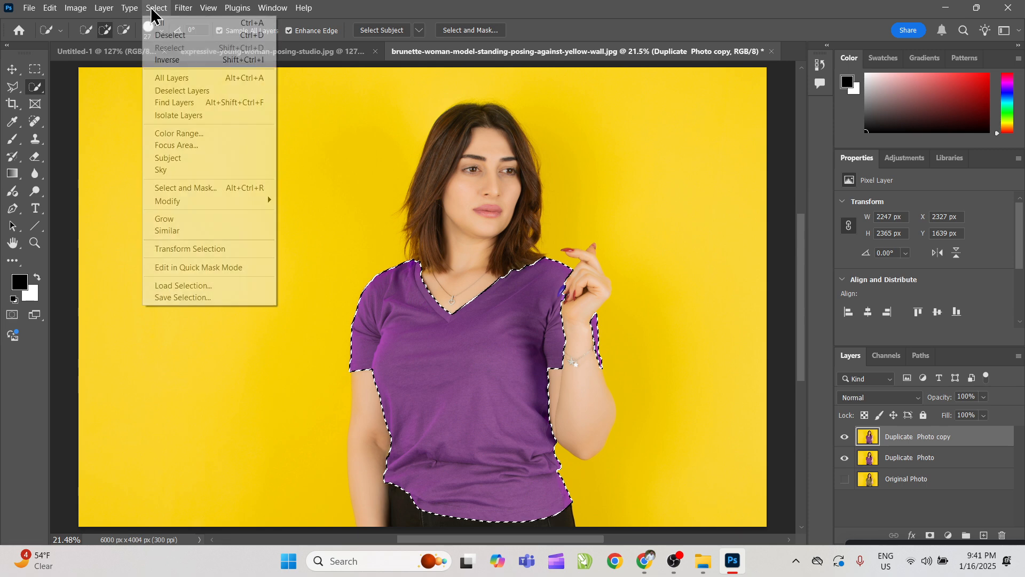
pyautogui.click(190, 298)
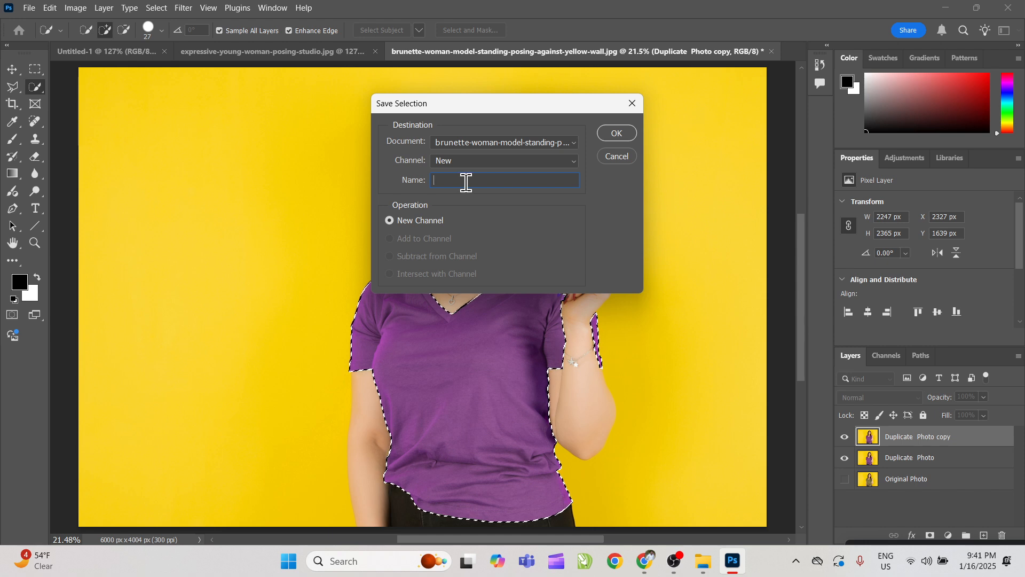
pyautogui.write('amazon tshirt')
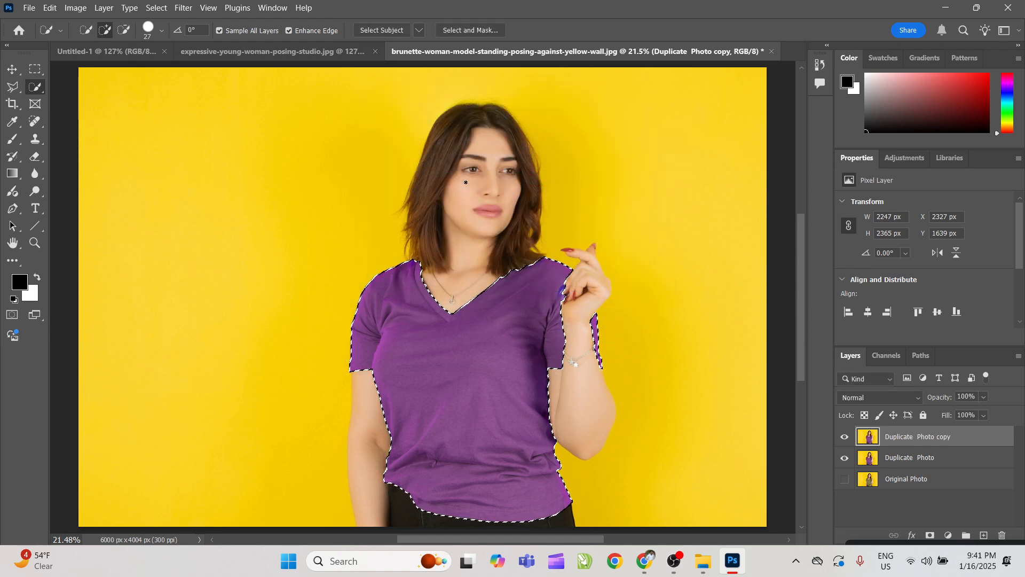
pyautogui.hotkey('ctrl', 'd')
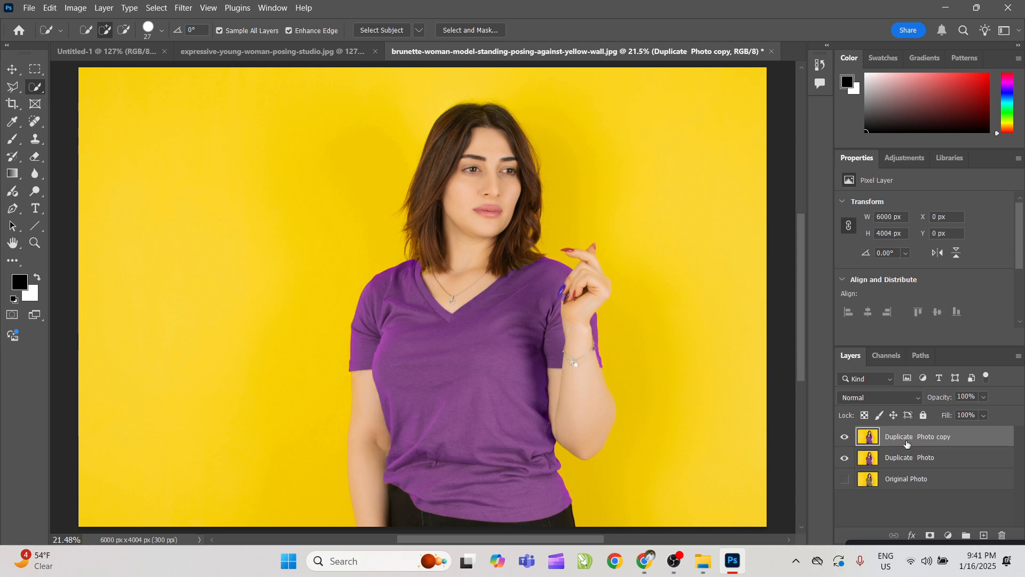
# Step: Toggle the layers' visibility to compare, ending with Original Photo, Duplicate Photo and Duplicate Photo copy all visible
pyautogui.click(845, 458)
pyautogui.click(844, 478)
pyautogui.click(844, 479)
pyautogui.click(844, 437)
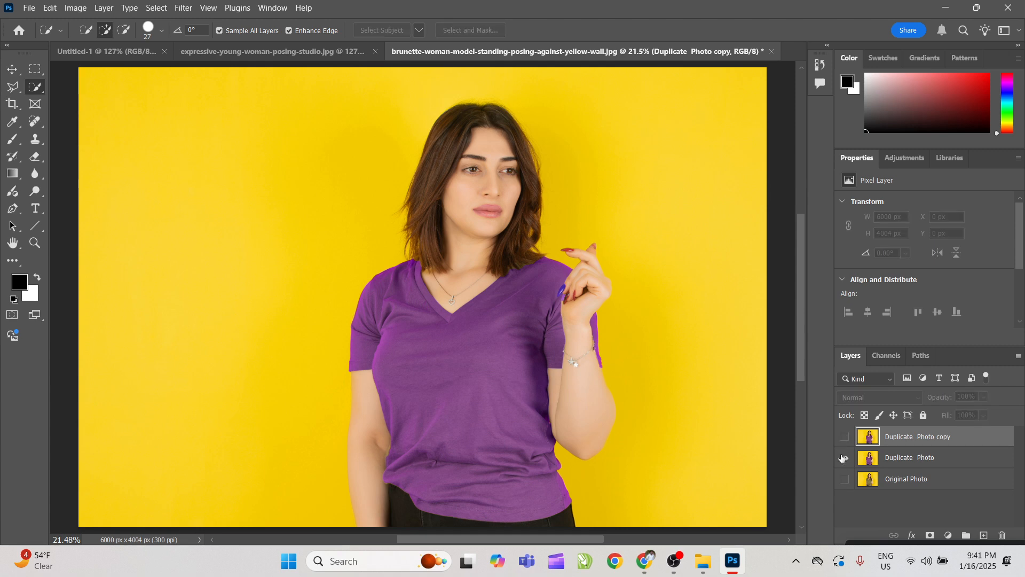
pyautogui.click(845, 479)
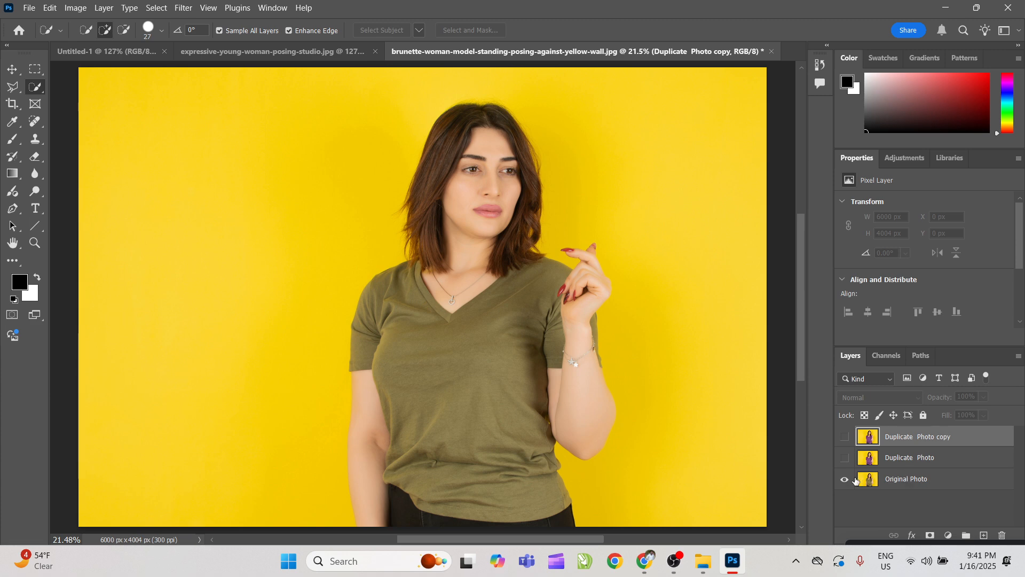
pyautogui.click(845, 458)
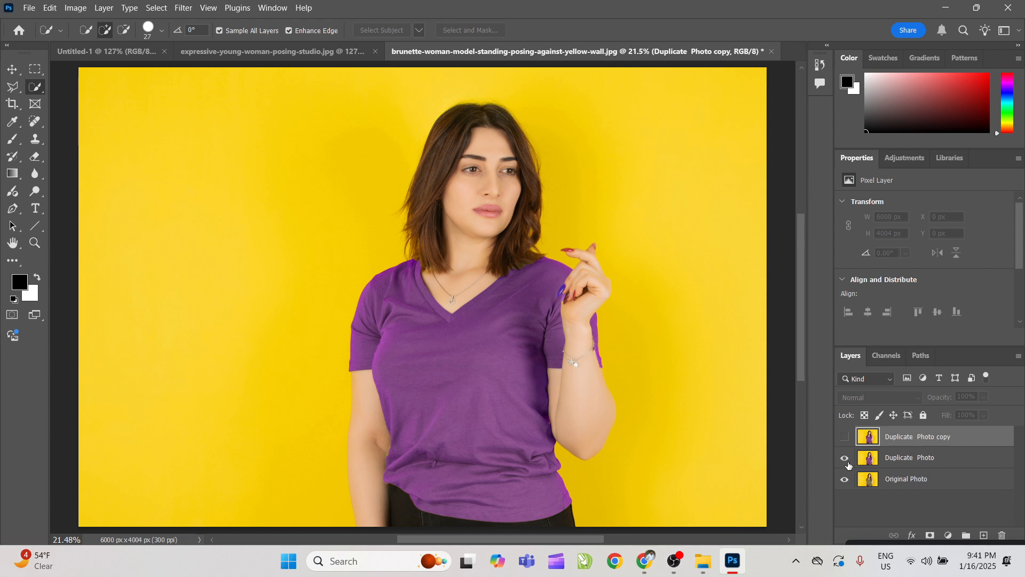
pyautogui.click(844, 437)
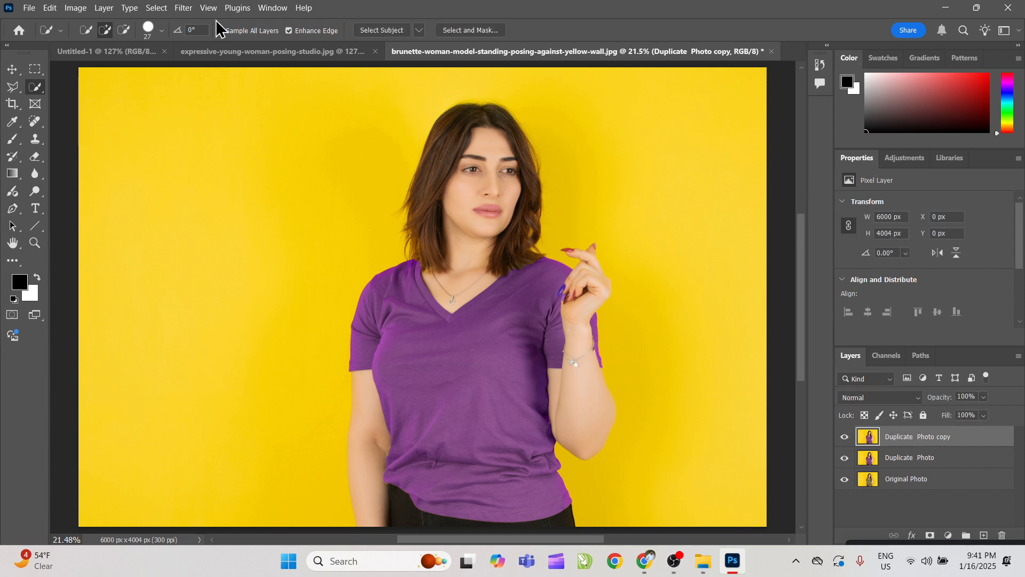
# Step: Load the 'amazon tshirt' channel to select the purple shirt on Duplicate Photo copy
pyautogui.click(156, 10)
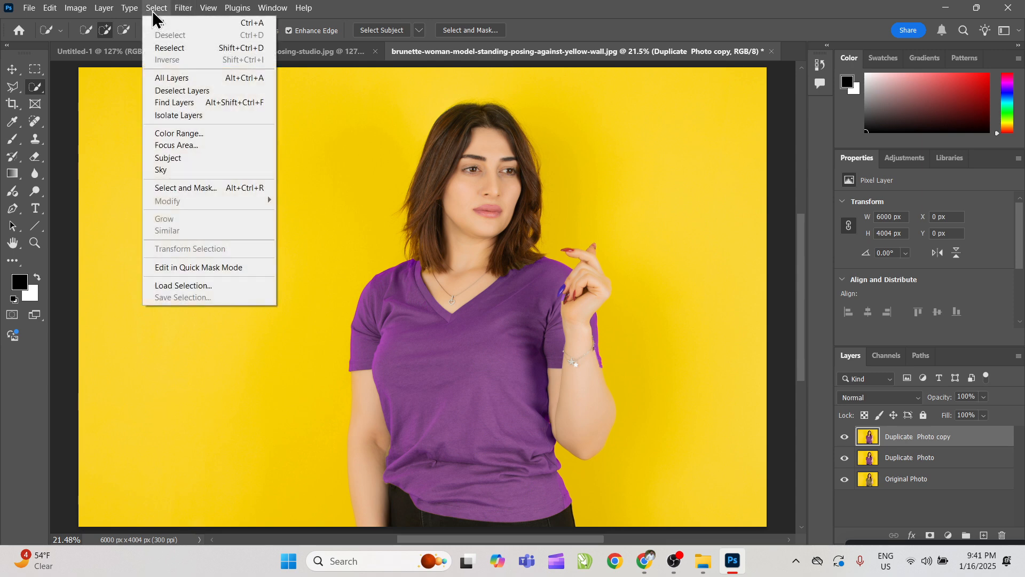
pyautogui.click(197, 286)
pyautogui.click(217, 194)
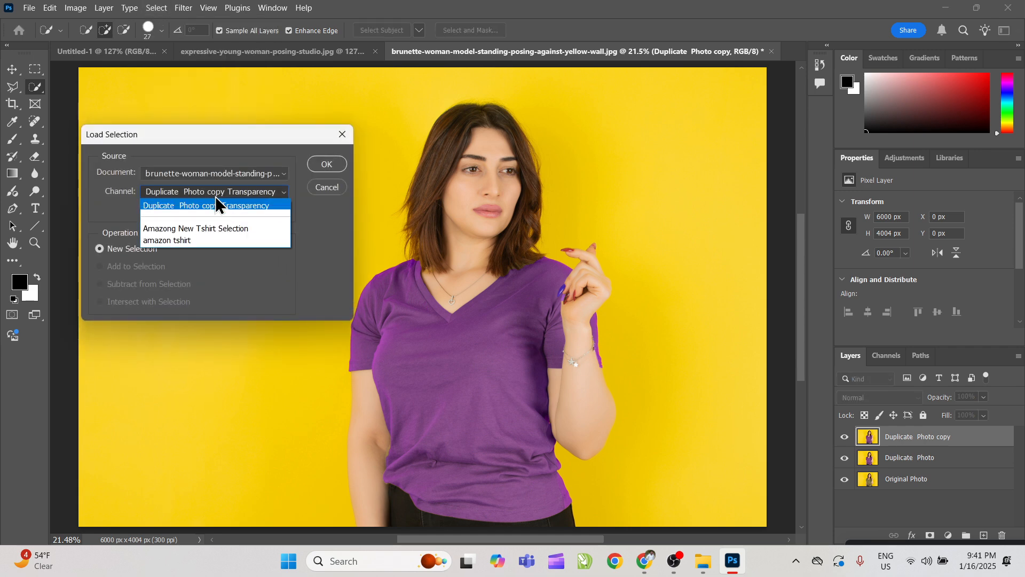
pyautogui.click(182, 243)
pyautogui.click(326, 164)
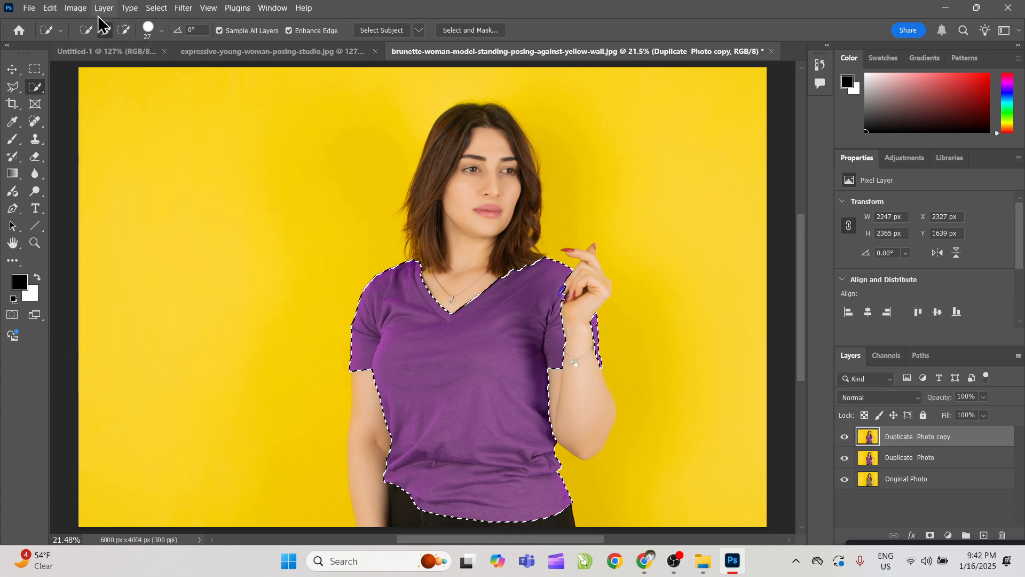
# Step: Apply Hue +55 and Saturation +56 to make the shirt red, deselect, and duplicate the layer
pyautogui.click(75, 8)
pyautogui.moveTo(96, 39)
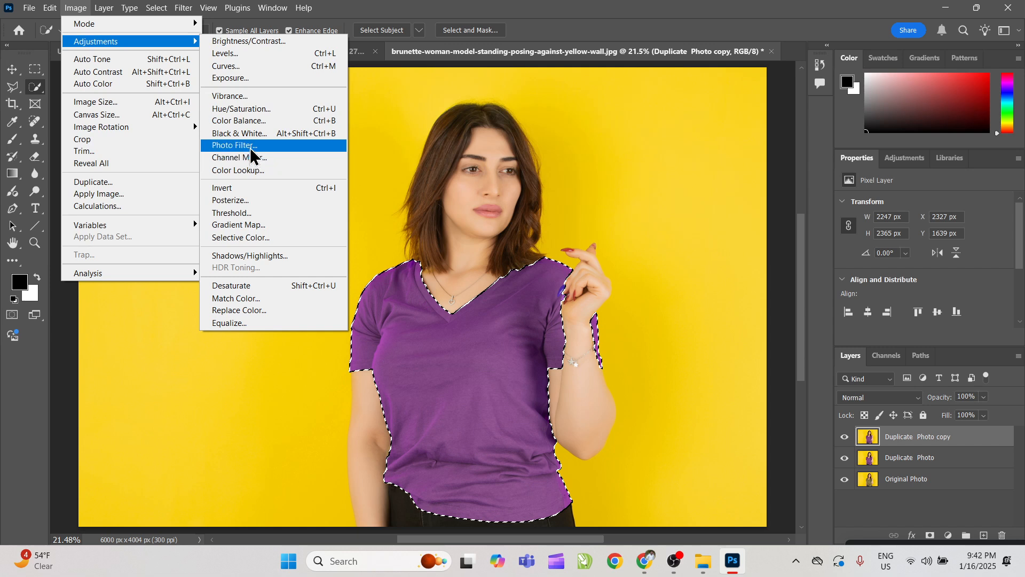
pyautogui.click(245, 108)
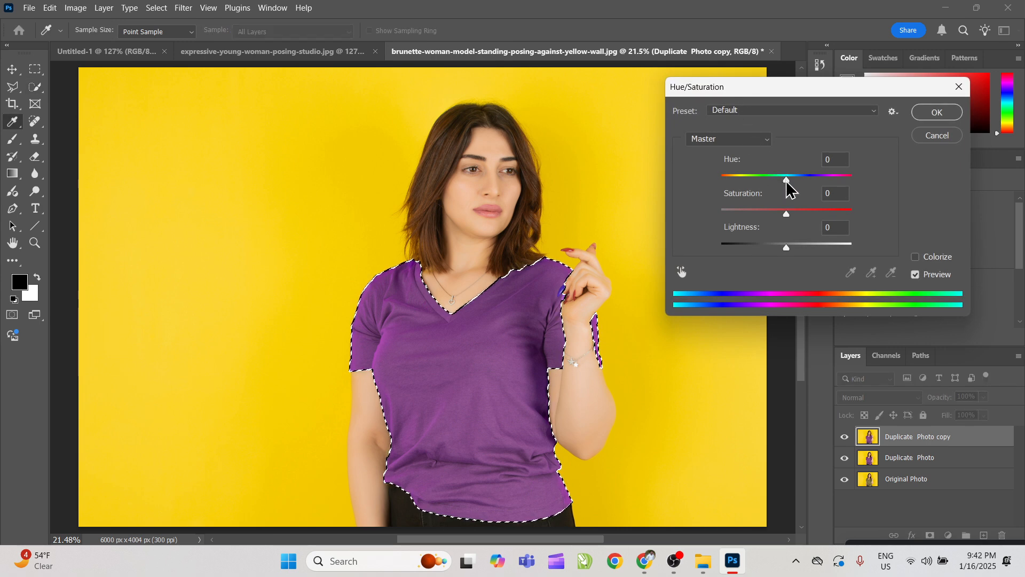
pyautogui.moveTo(787, 180); pyautogui.dragTo(818, 182)
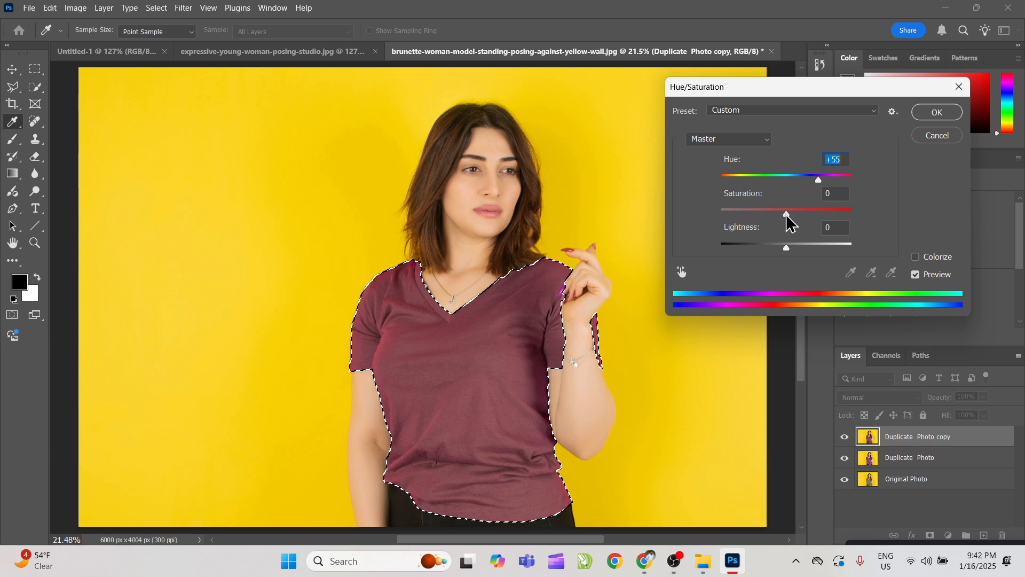
pyautogui.moveTo(786, 215); pyautogui.dragTo(825, 214)
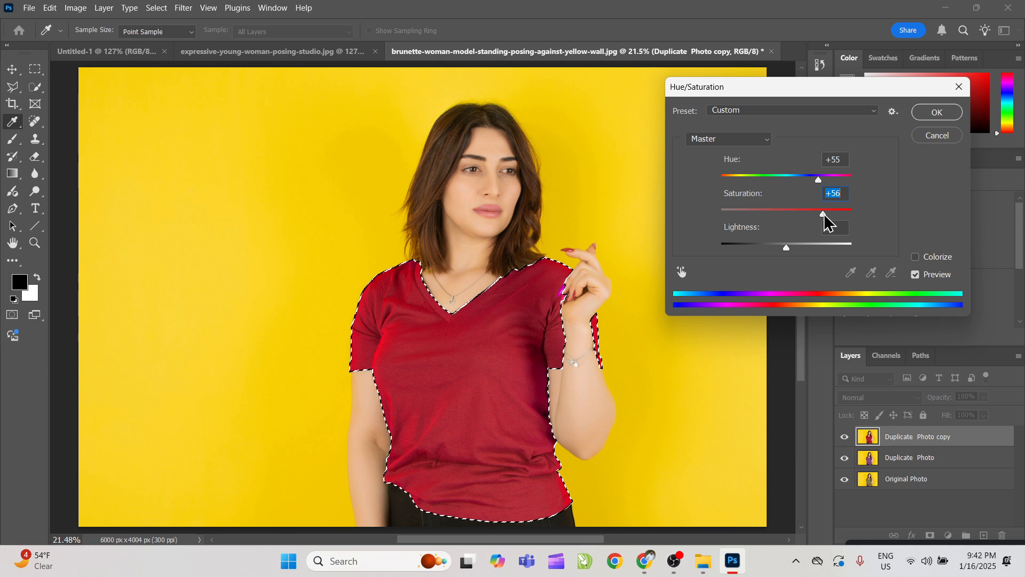
pyautogui.click(935, 113)
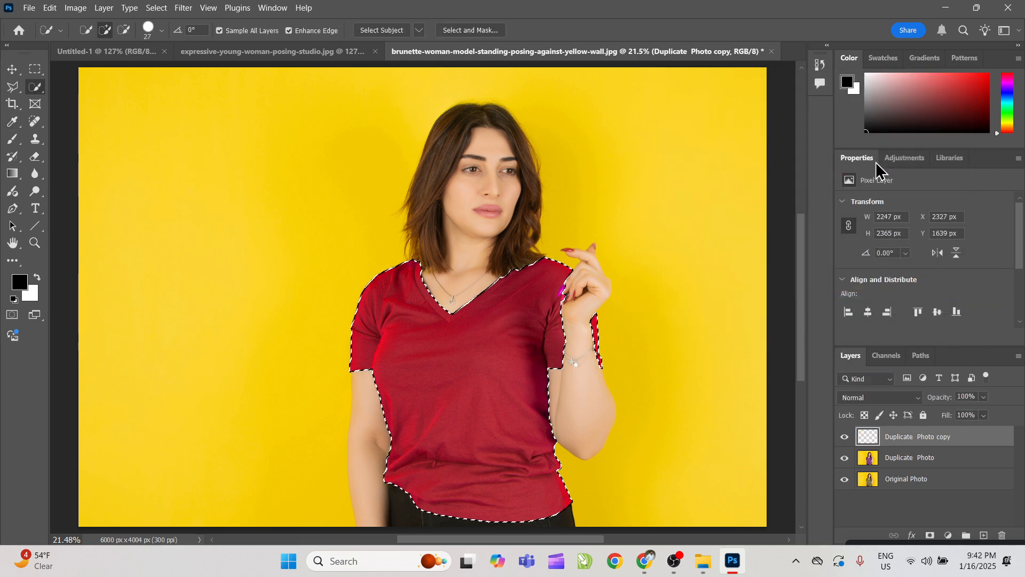
pyautogui.hotkey('ctrl', 'd')
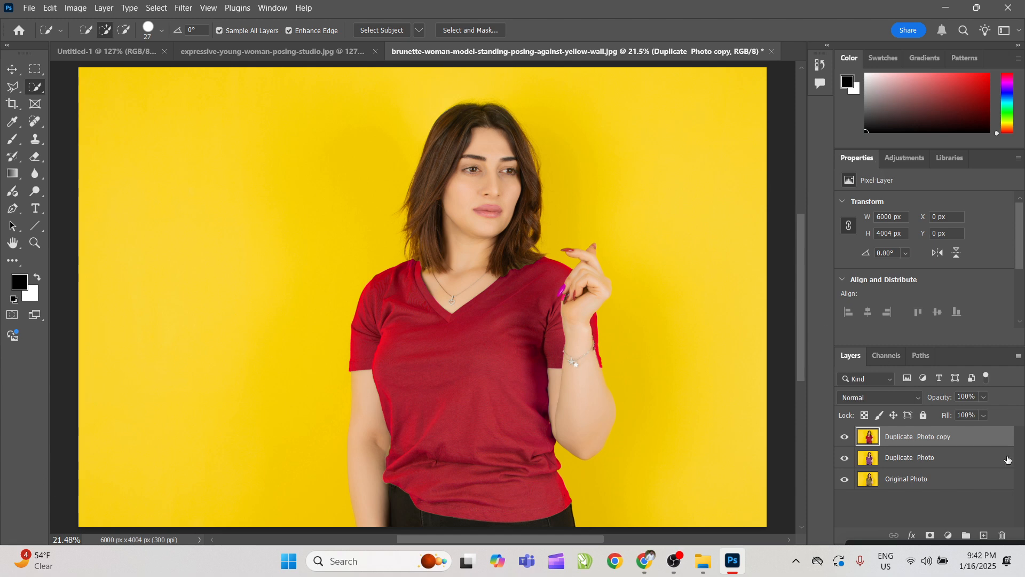
pyautogui.hotkey('ctrl', 'j')
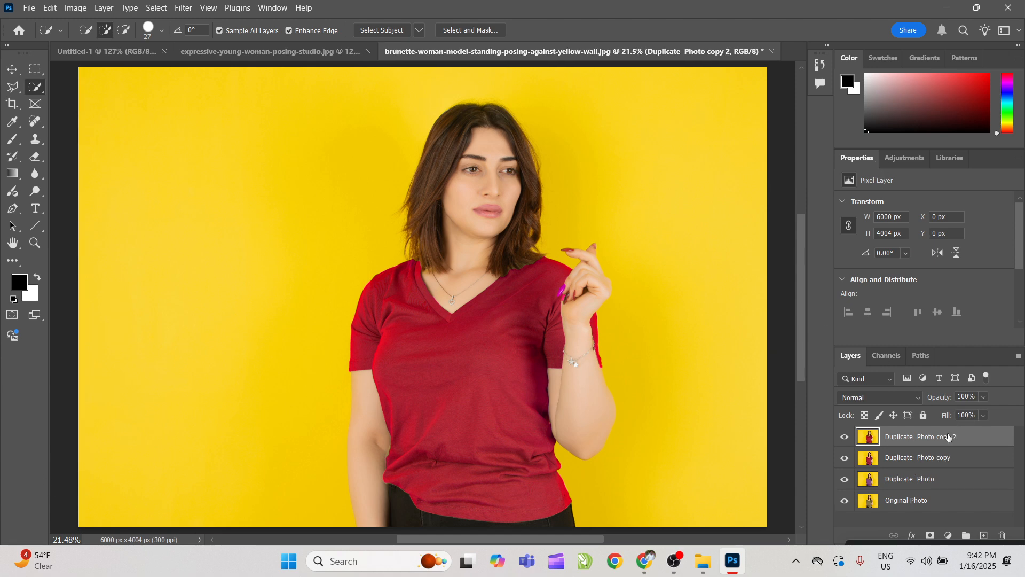
# Step: Load the 'amazon tshirt' channel to reselect the red shirt on Duplicate Photo copy 2
pyautogui.click(160, 14)
pyautogui.click(206, 286)
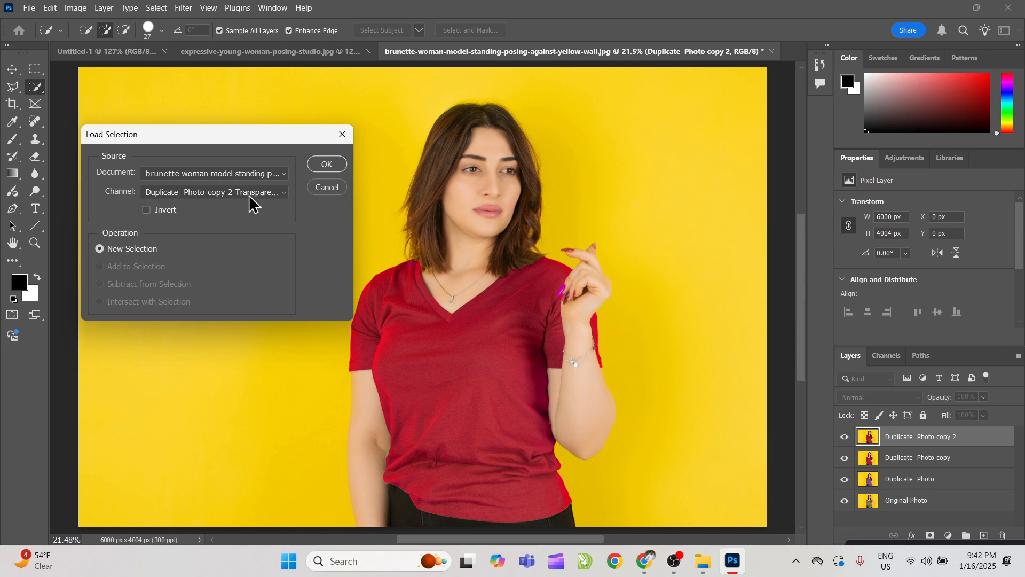
pyautogui.click(231, 195)
pyautogui.click(233, 238)
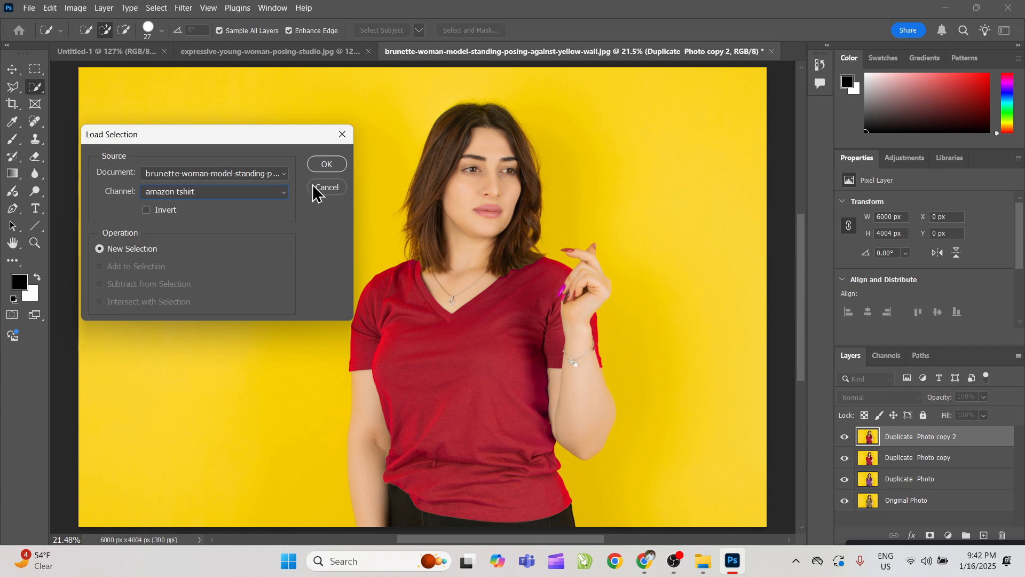
pyautogui.click(327, 164)
pyautogui.click(76, 8)
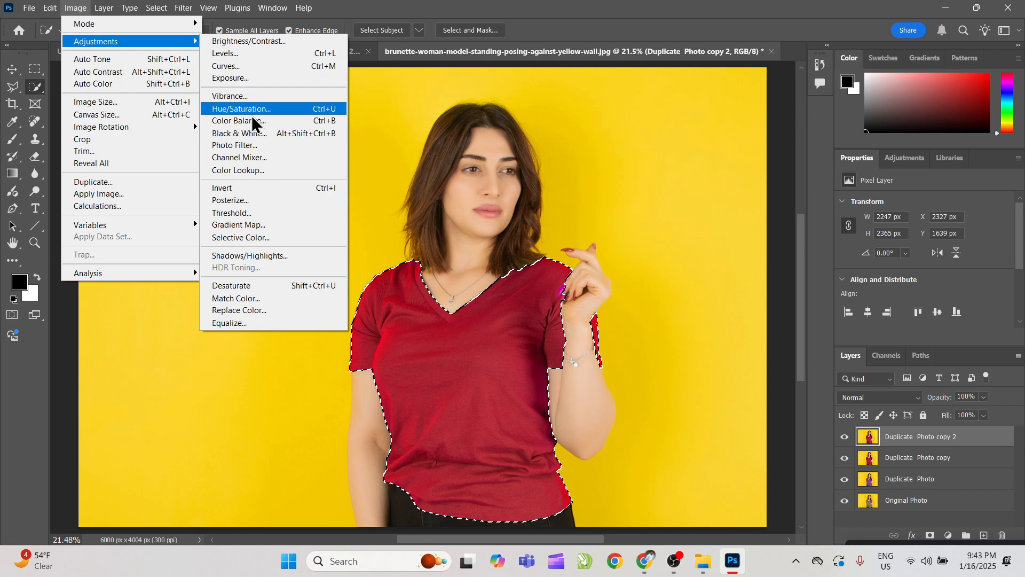
# Step: Apply Hue/Saturation with Hue +150, Saturation -77 and Lightness -9 for a muted green shirt
pyautogui.click(251, 112)
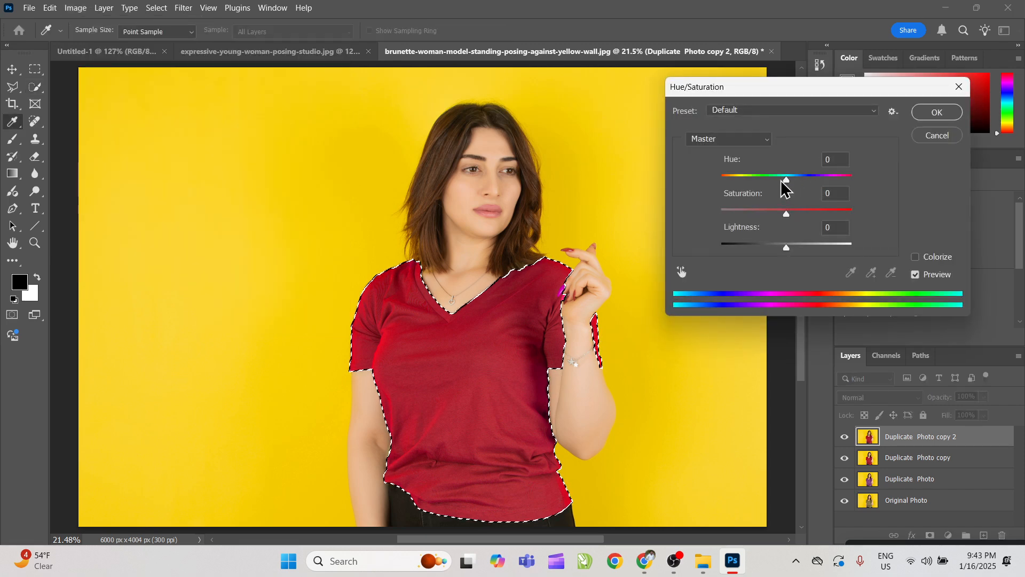
pyautogui.press('super+shift+s')
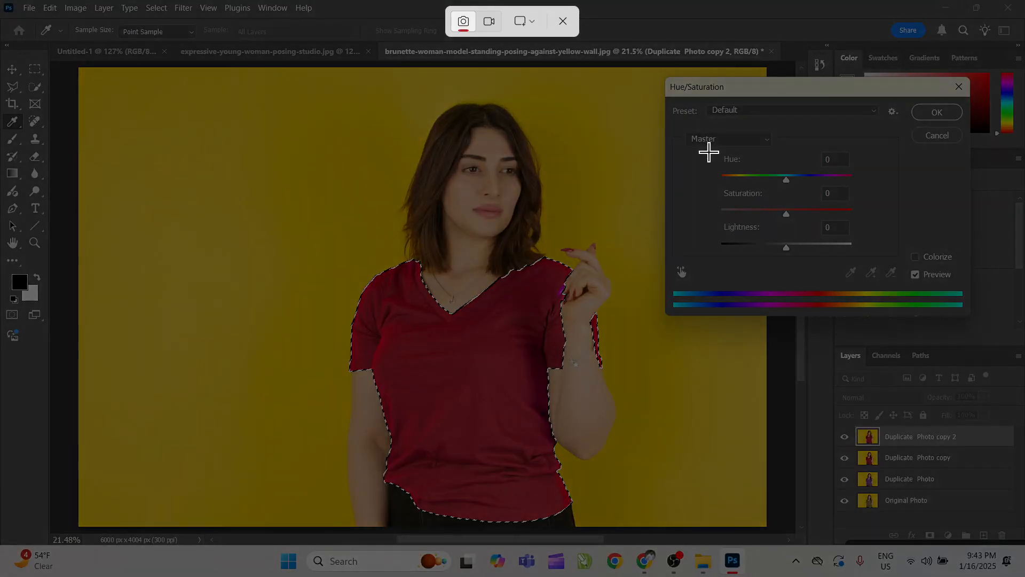
pyautogui.moveTo(711, 151); pyautogui.dragTo(867, 188)
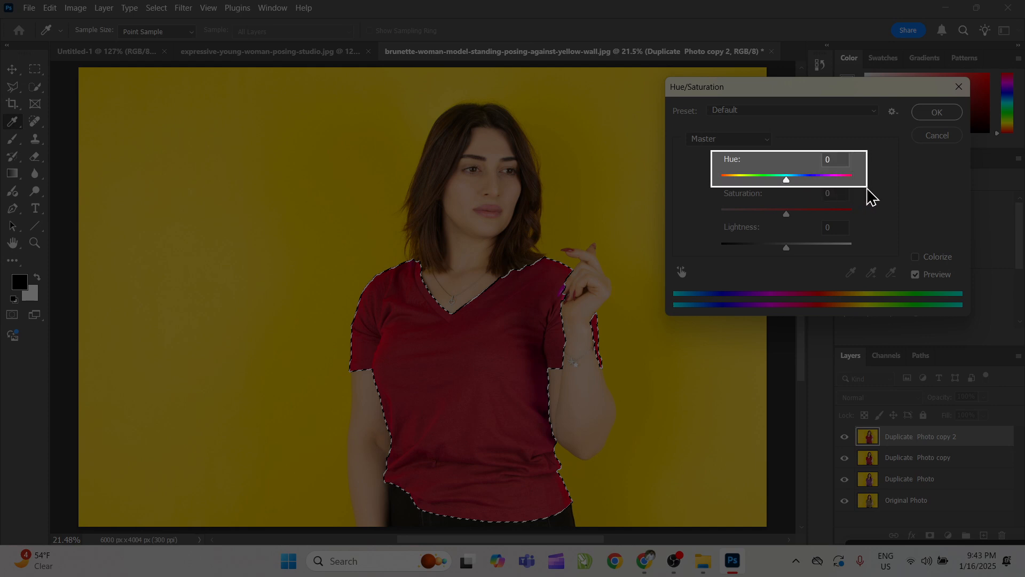
pyautogui.moveTo(867, 188); pyautogui.dragTo(868, 188)
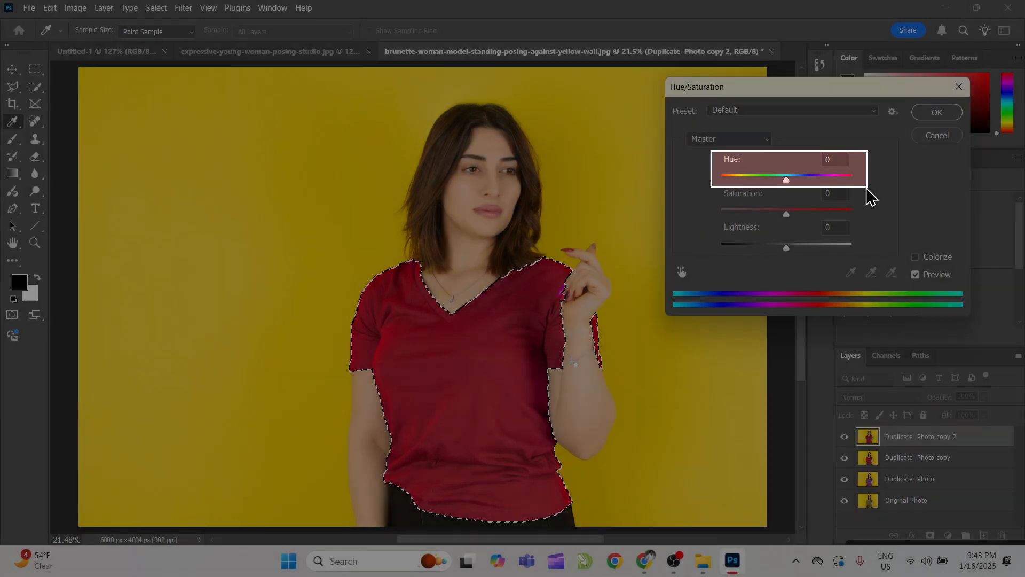
pyautogui.moveTo(787, 180); pyautogui.dragTo(866, 211)
pyautogui.click(997, 447)
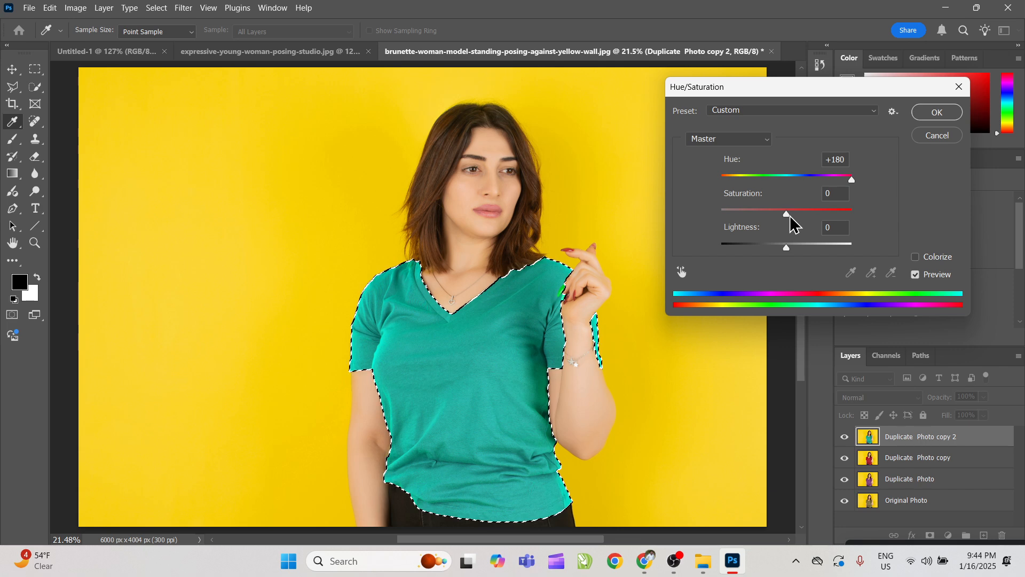
pyautogui.moveTo(833, 179)
pyautogui.mouseDown()
pyautogui.moveTo(716, 183)
pyautogui.moveTo(860, 191)
pyautogui.moveTo(806, 186)
pyautogui.moveTo(848, 187)
pyautogui.mouseUp()
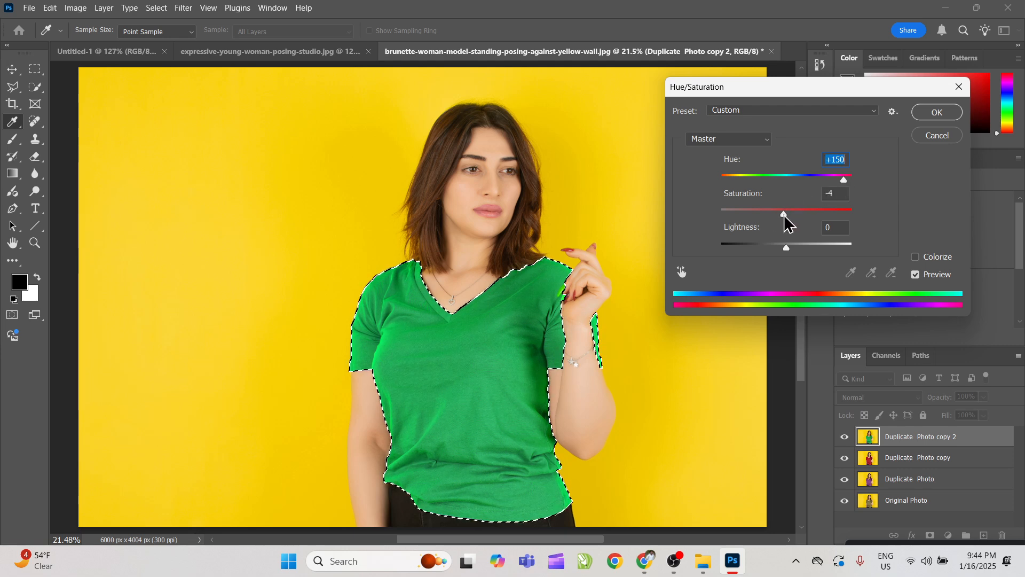
pyautogui.moveTo(785, 215); pyautogui.dragTo(737, 202)
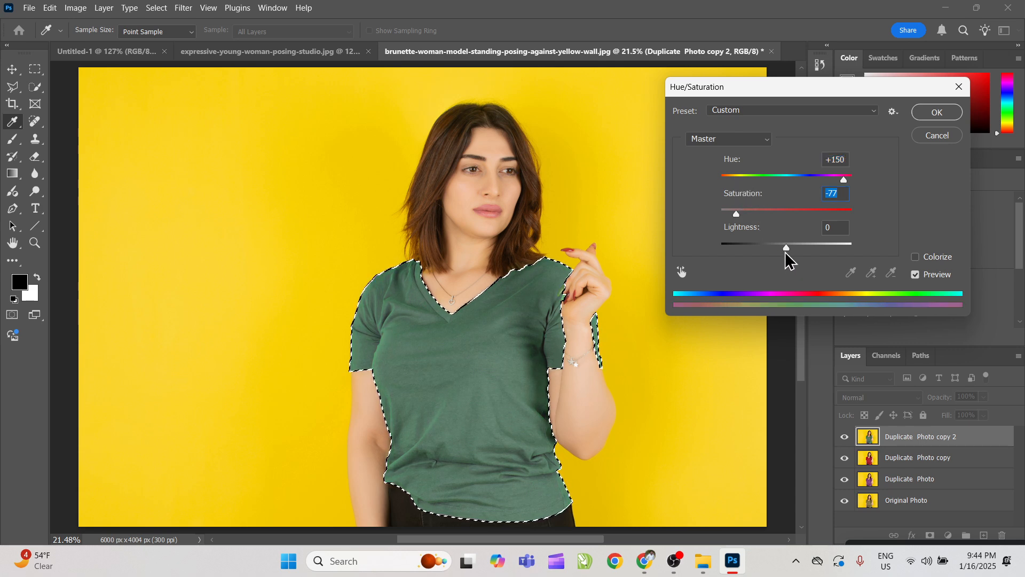
pyautogui.moveTo(745, 239); pyautogui.dragTo(865, 264)
pyautogui.moveTo(788, 247)
pyautogui.mouseDown()
pyautogui.moveTo(765, 245)
pyautogui.moveTo(796, 248)
pyautogui.moveTo(784, 248)
pyautogui.mouseUp()
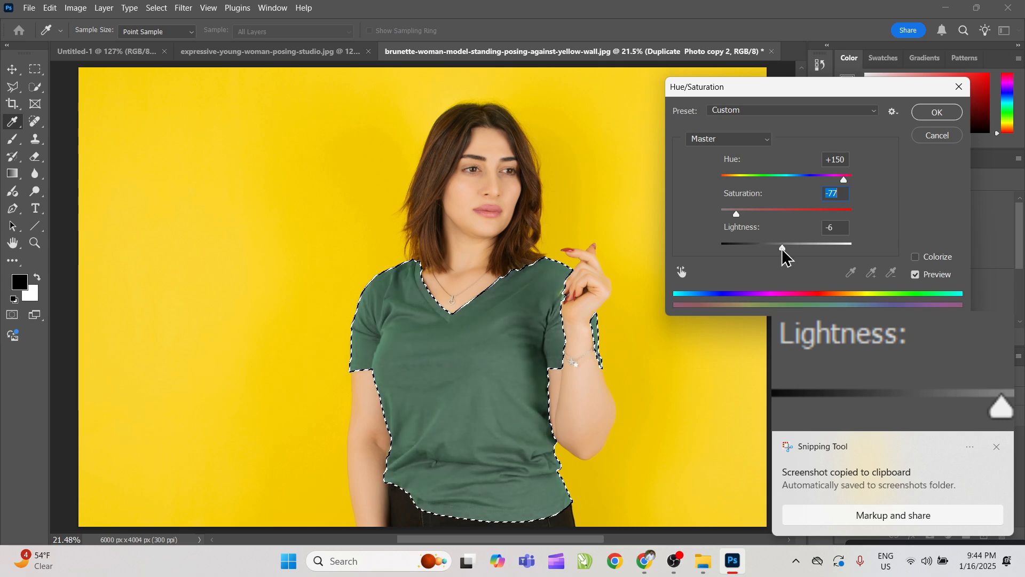
pyautogui.click(996, 447)
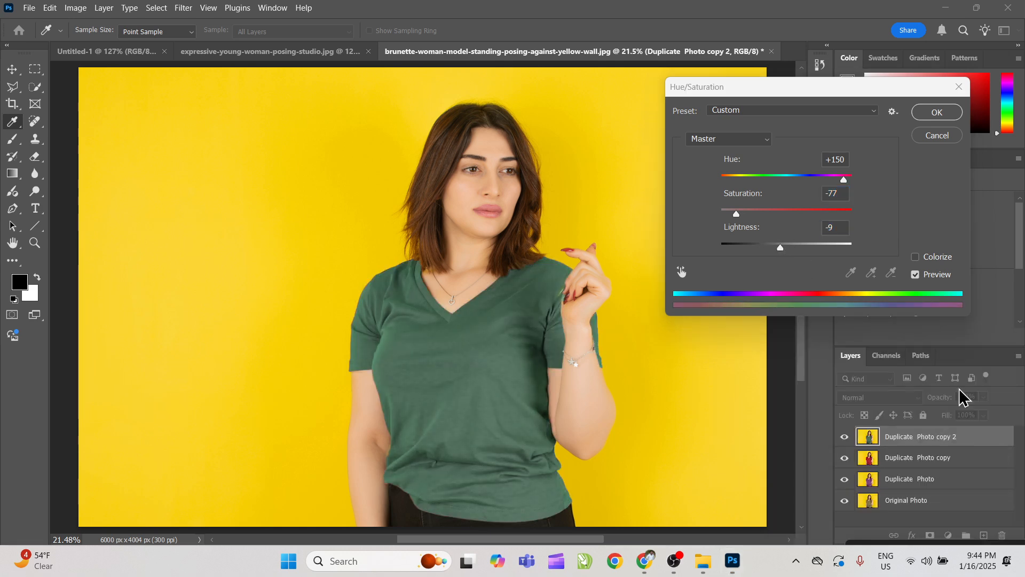
pyautogui.click(936, 113)
# Step: Deselect the shirt and toggle layer visibility to compare the original, purple, red and green shirts
pyautogui.hotkey('ctrl', 'd')
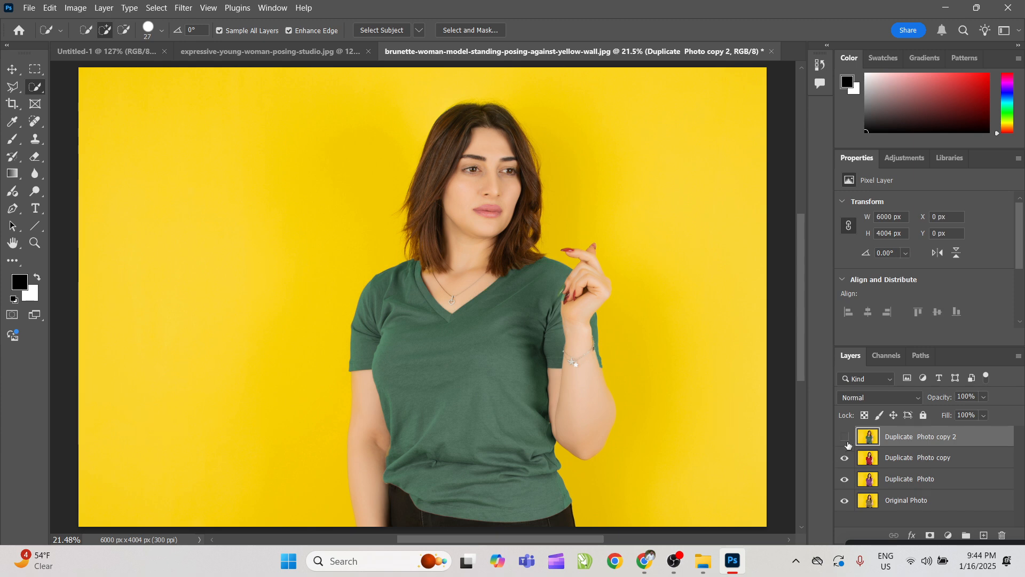
pyautogui.click(908, 501)
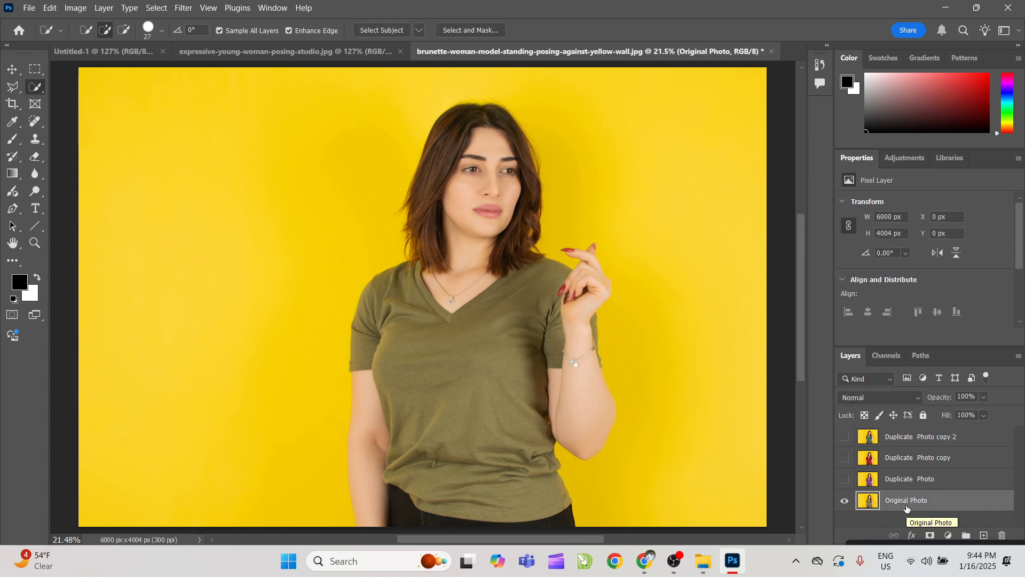
pyautogui.click(844, 481)
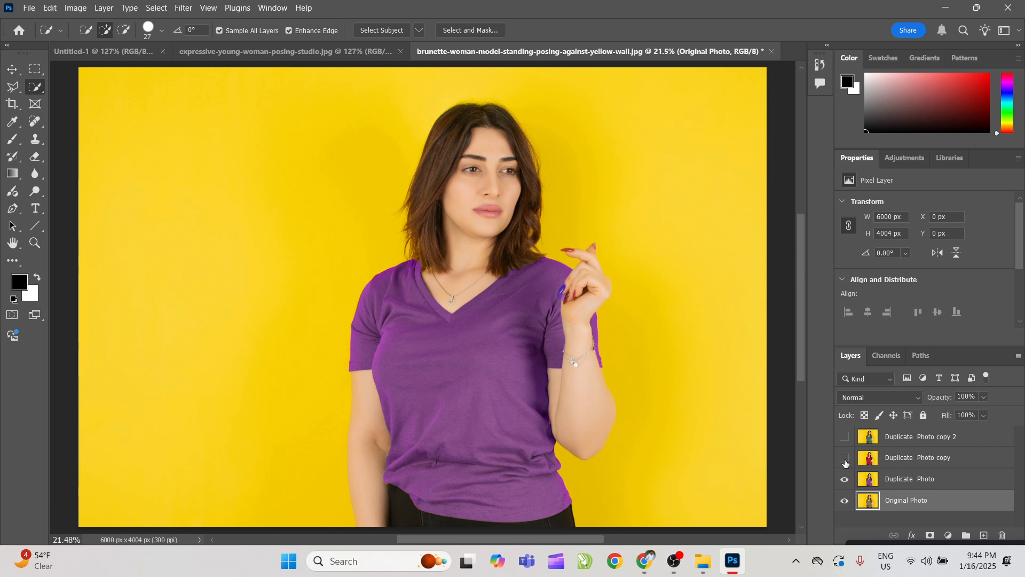
pyautogui.click(846, 461)
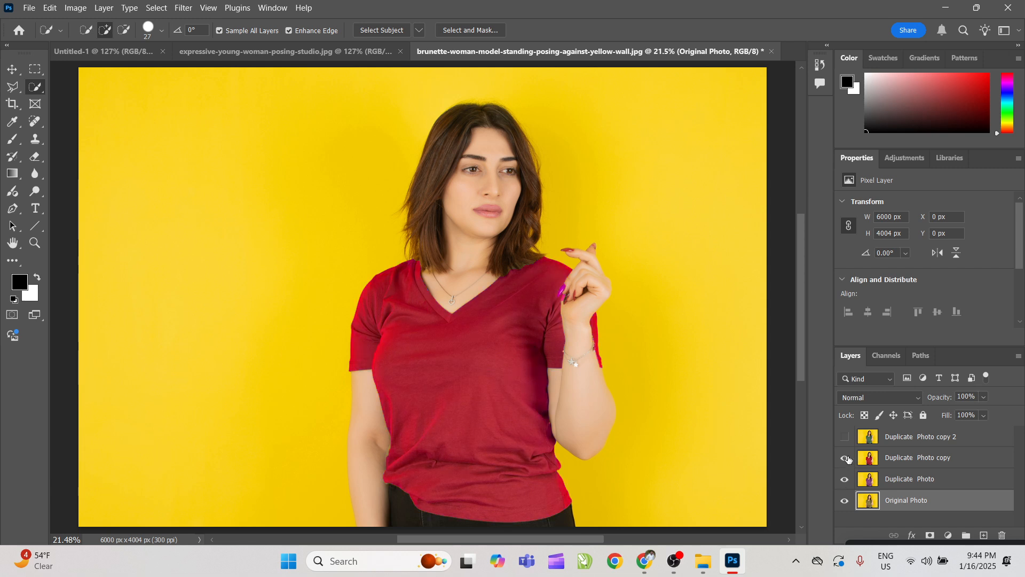
pyautogui.click(849, 438)
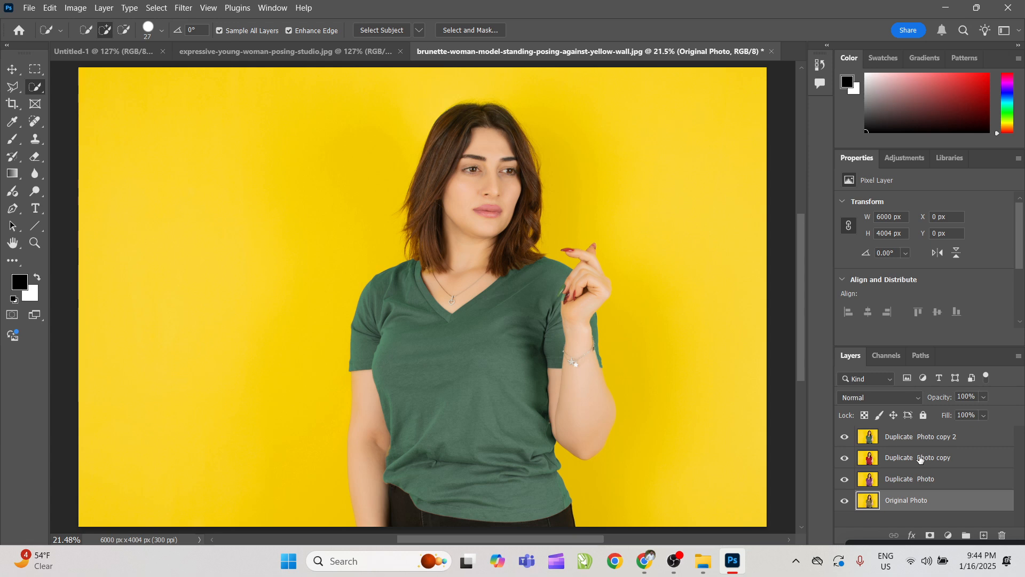
# Step: Cancel an accidental rotation transform on the current layer
pyautogui.hotkey('ctrl', 't')
pyautogui.moveTo(785, 350); pyautogui.dragTo(669, 338)
pyautogui.hotkey('ctrl', '0')
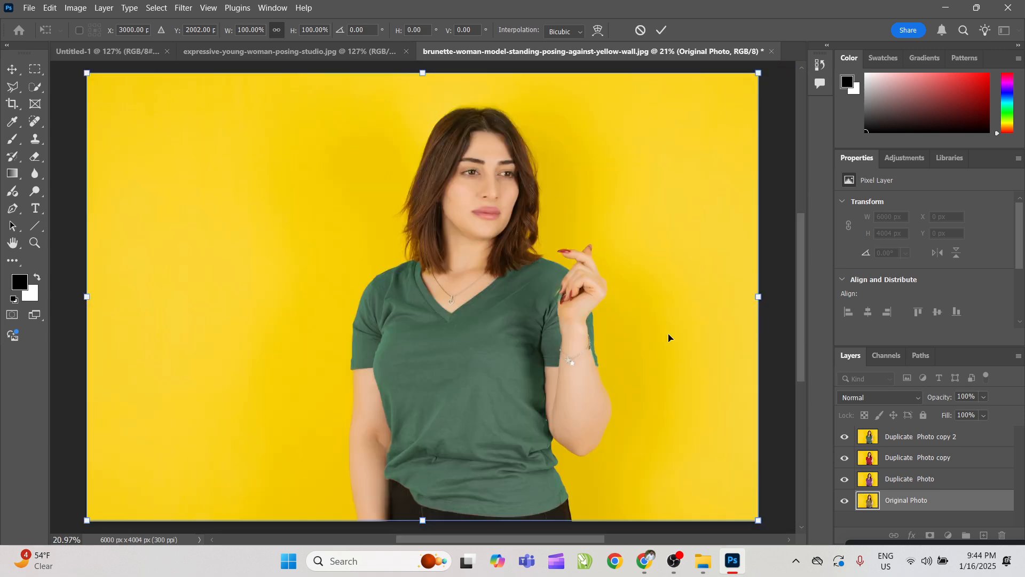
pyautogui.click(913, 466)
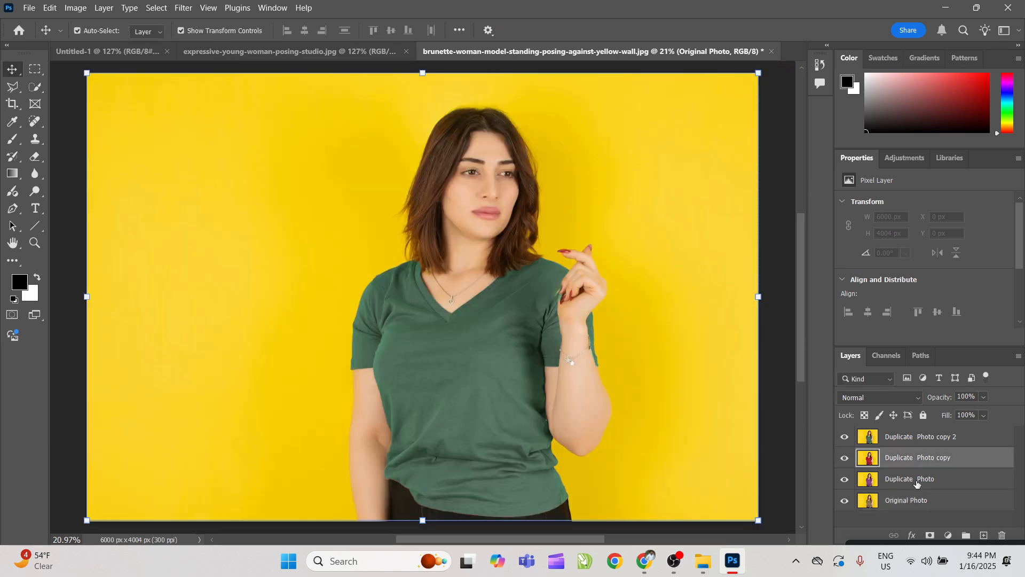
# Step: Select each of the four shirt layers in turn, then bring up the Open dialog
pyautogui.click(916, 481)
pyautogui.click(916, 503)
pyautogui.click(920, 459)
pyautogui.click(920, 437)
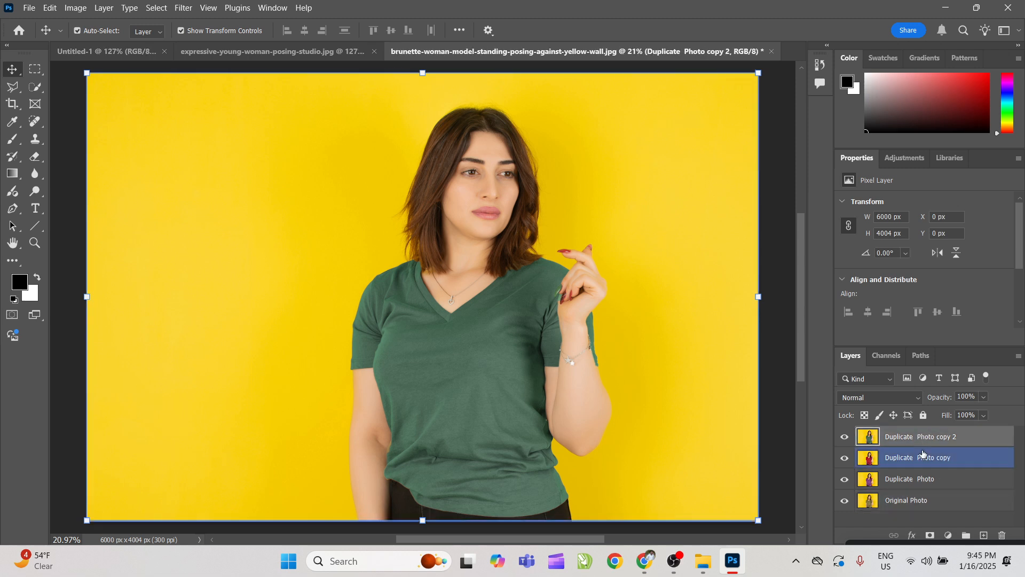
pyautogui.click(918, 479)
pyautogui.click(917, 502)
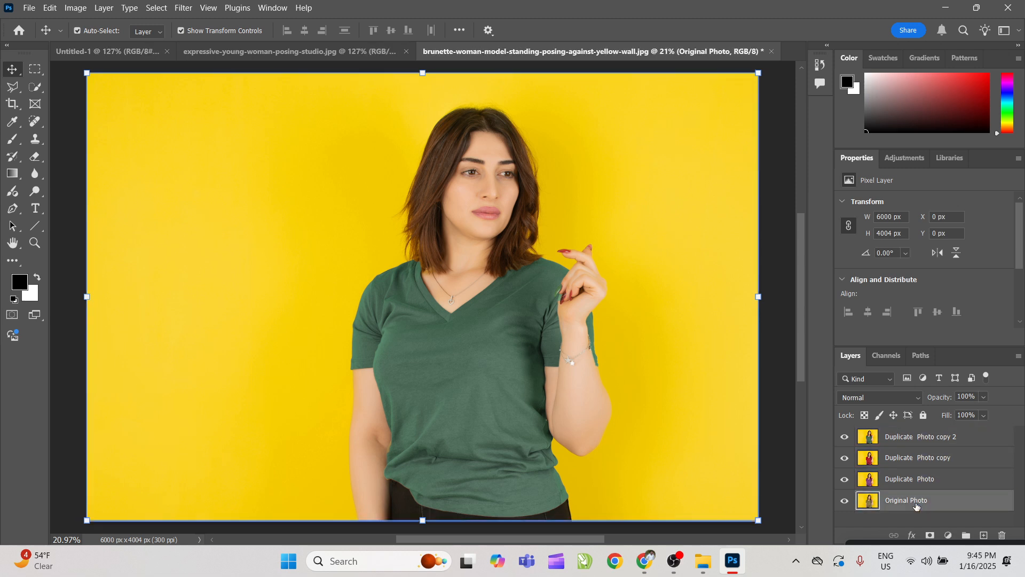
pyautogui.click(903, 479)
pyautogui.click(911, 458)
pyautogui.click(911, 441)
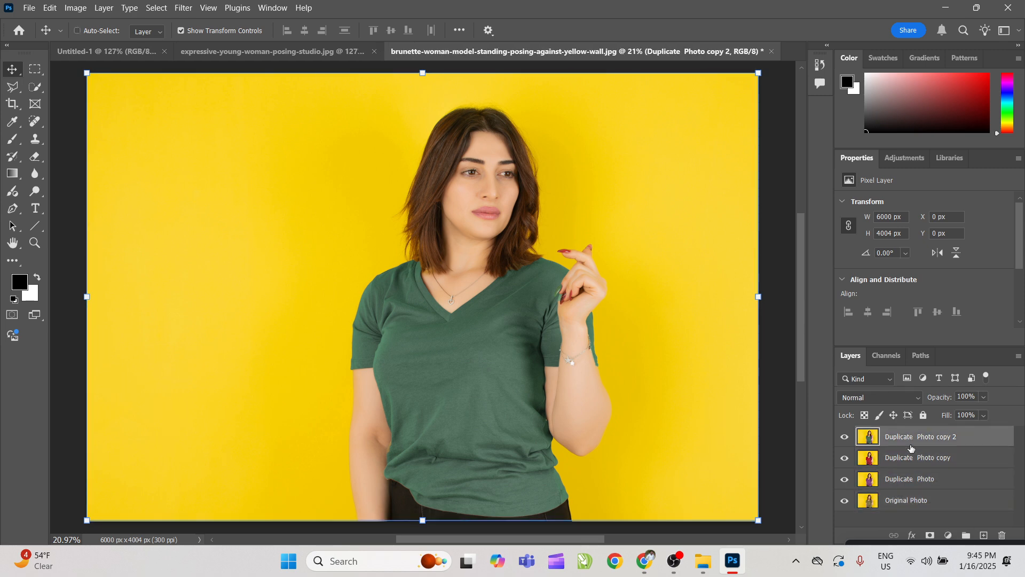
pyautogui.hotkey('ctrl', 'o')
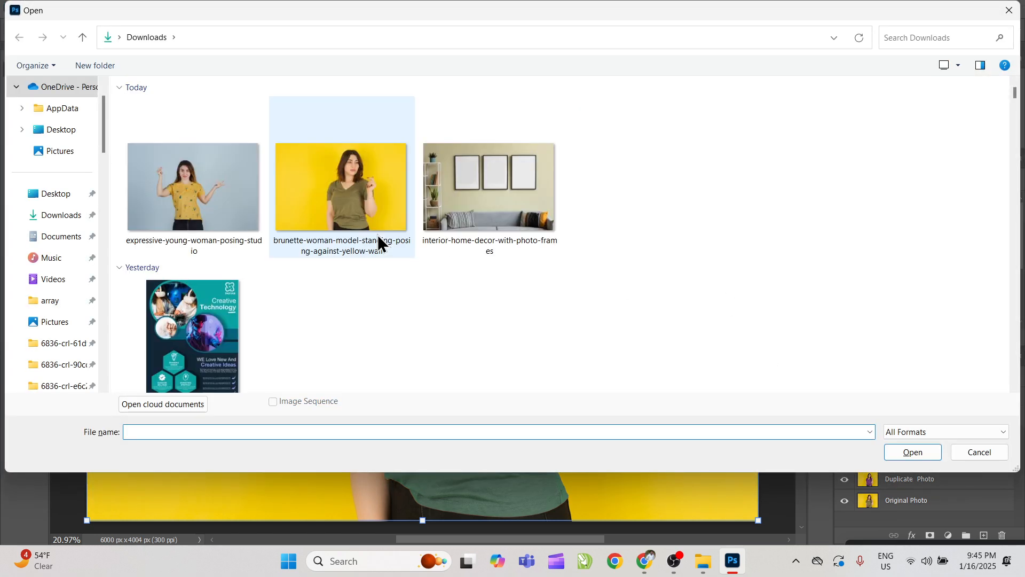
# Step: Open the yellow patterned-shirt photo and unlock its Background as Layer 0
pyautogui.doubleClick(224, 212)
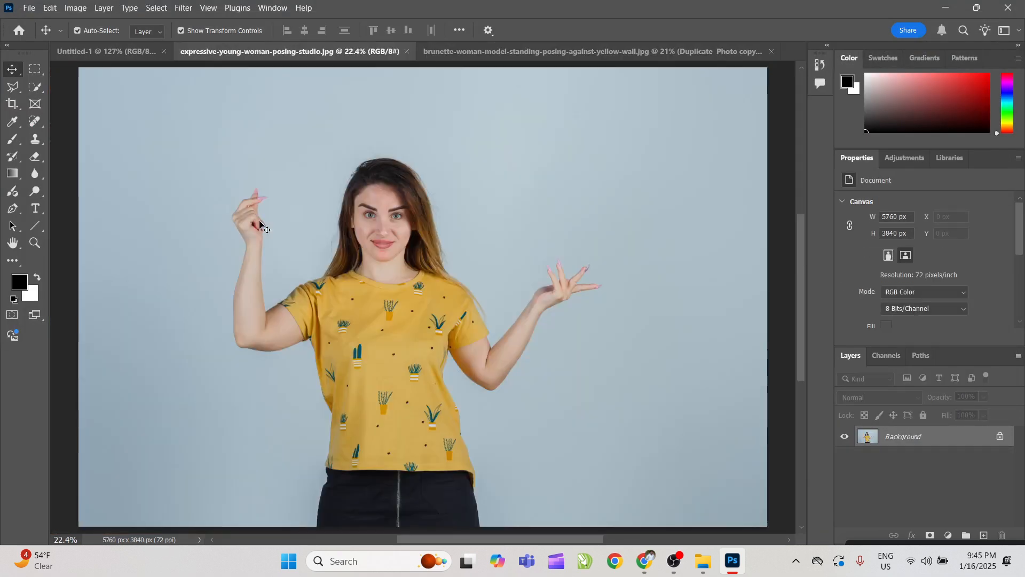
pyautogui.press('z')
pyautogui.moveTo(399, 354); pyautogui.dragTo(428, 288)
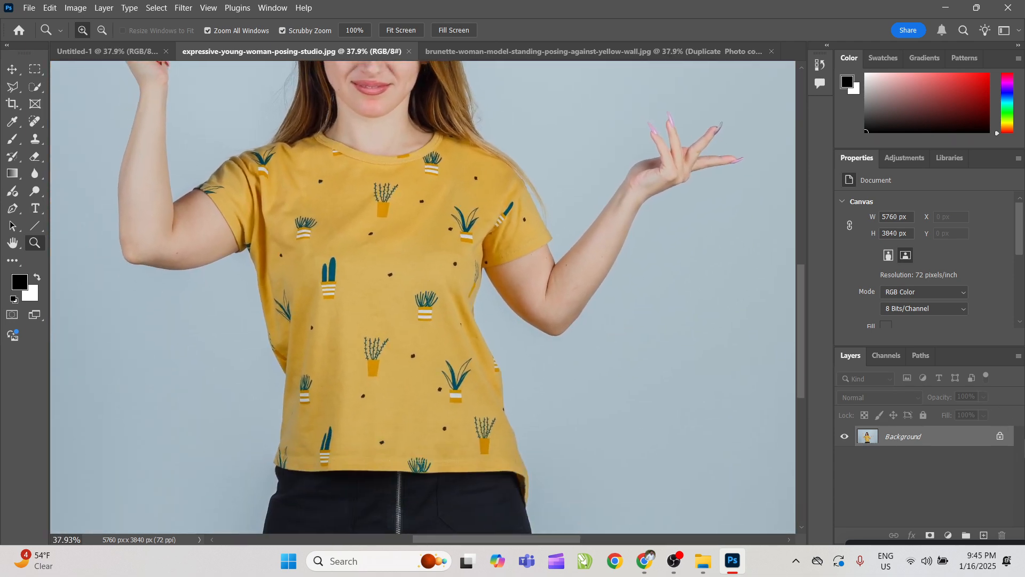
pyautogui.click(1002, 436)
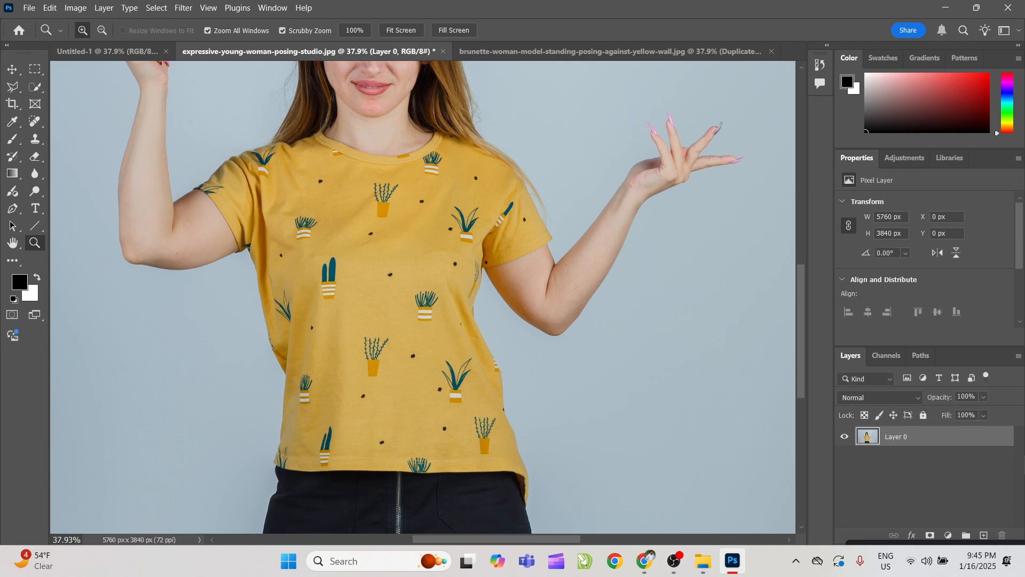
# Step: Return to the brunette woman image, select each of its four layers, and fit it on screen
pyautogui.click(550, 53)
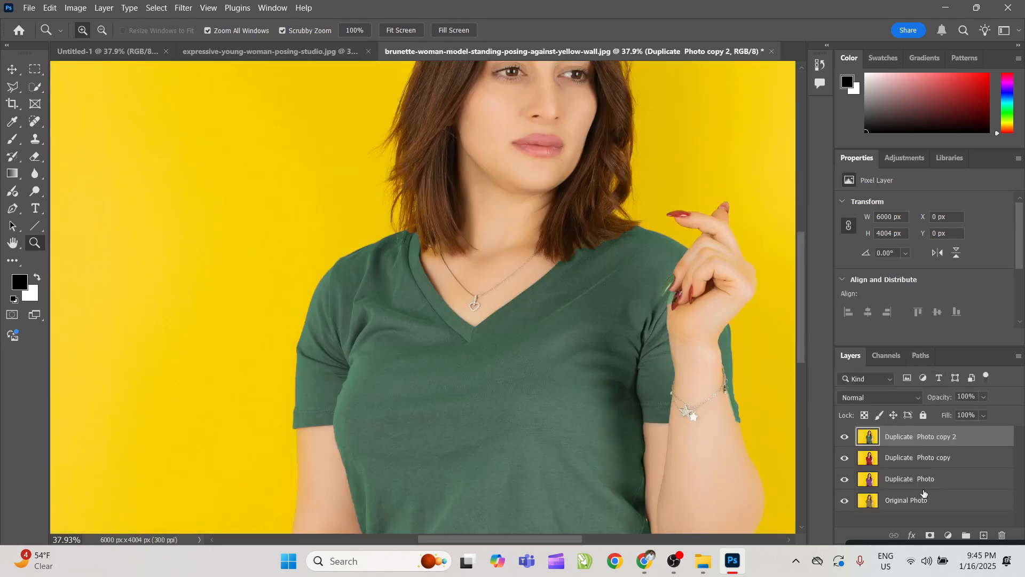
pyautogui.click(925, 501)
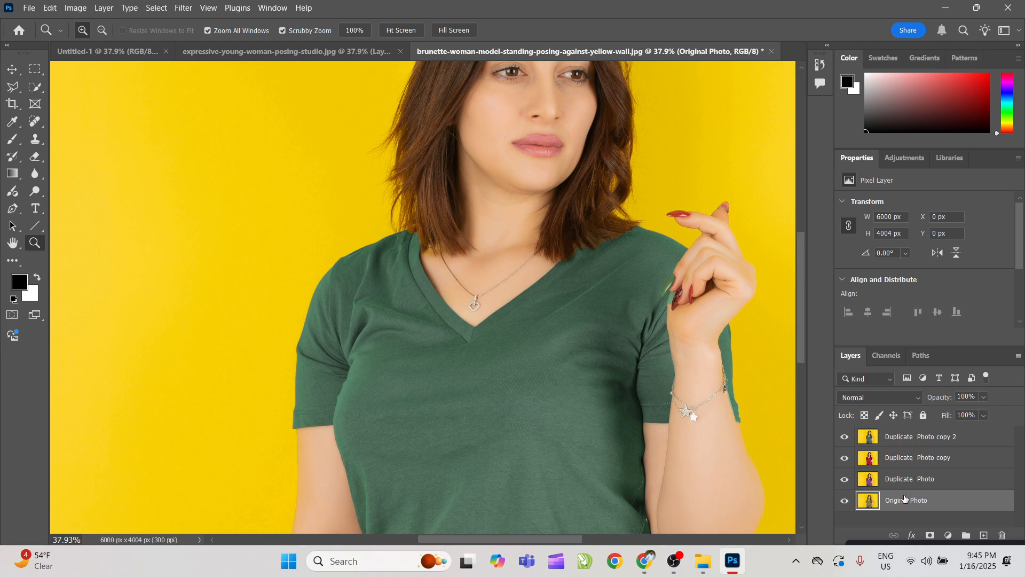
pyautogui.click(908, 479)
pyautogui.click(906, 458)
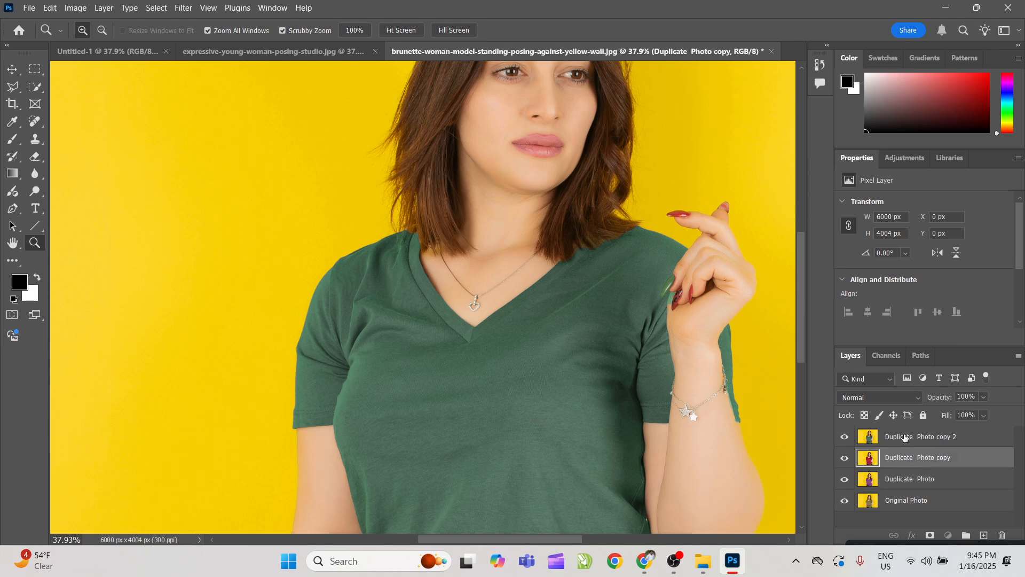
pyautogui.click(905, 436)
pyautogui.hotkey('ctrl', '0')
pyautogui.press('v')
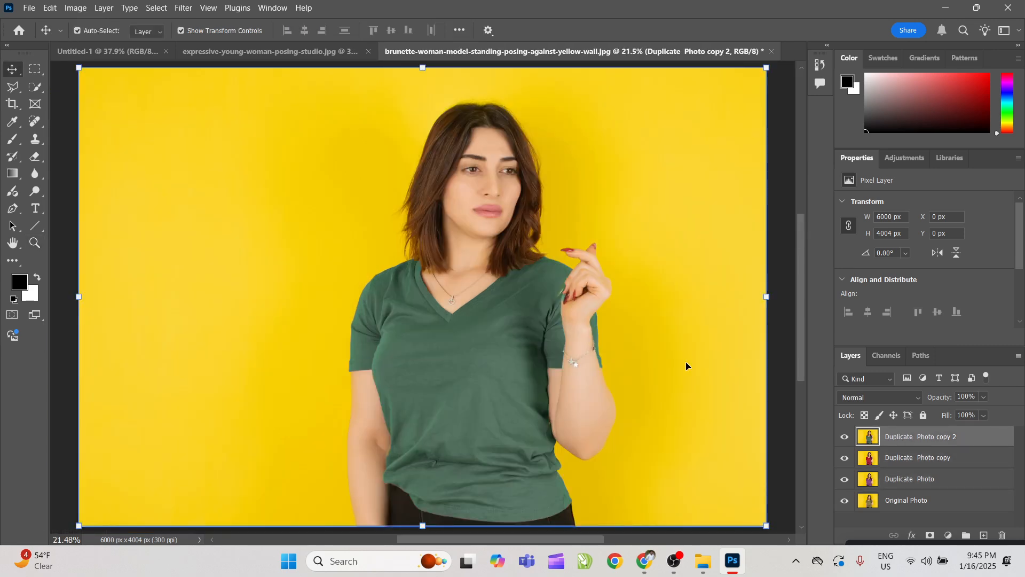
# Step: Rename the bottom two layers 'color a' and 'color b'
pyautogui.click(909, 458)
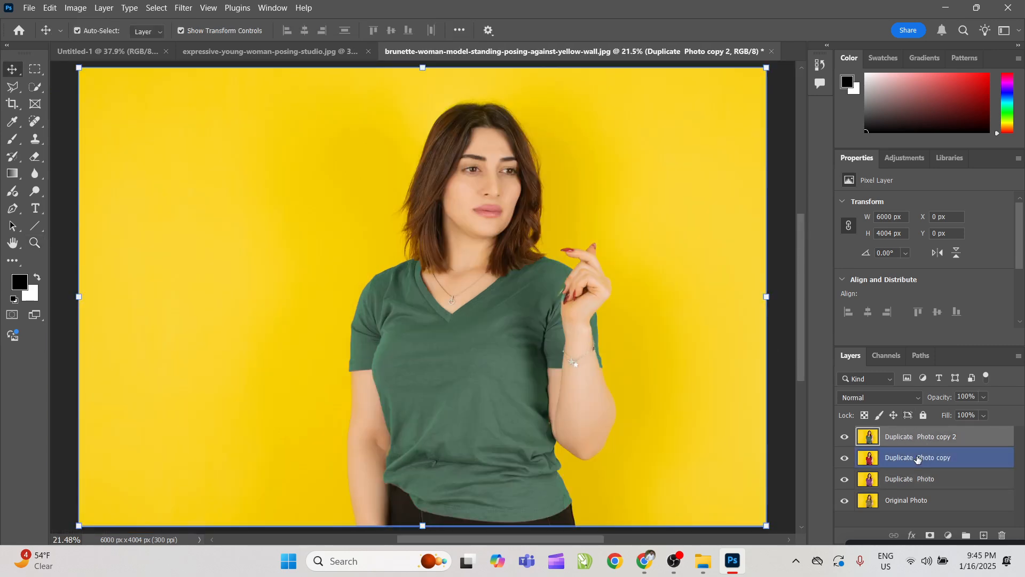
pyautogui.hotkey('alt', '[')
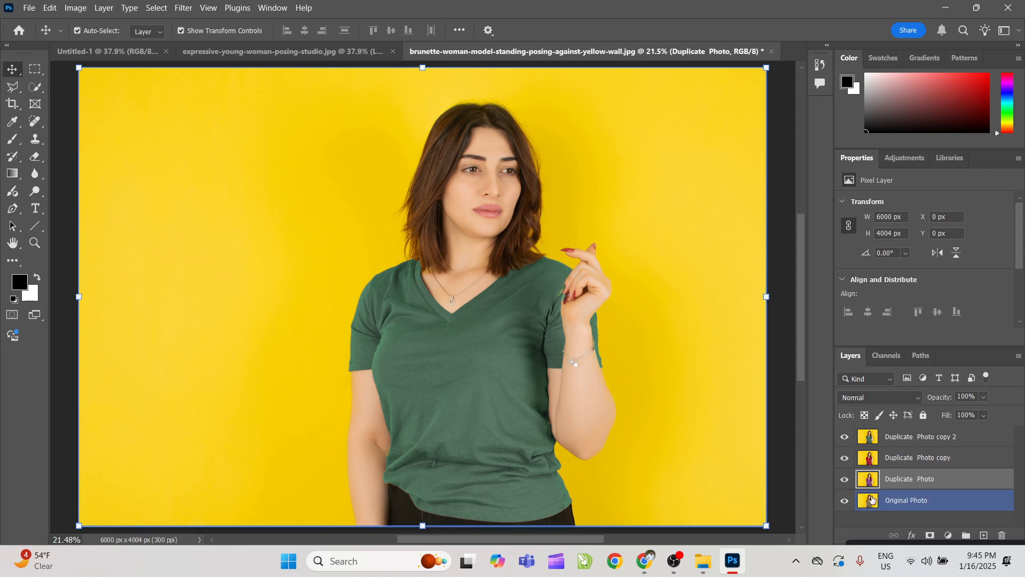
pyautogui.doubleClick(887, 501)
pyautogui.write('col')
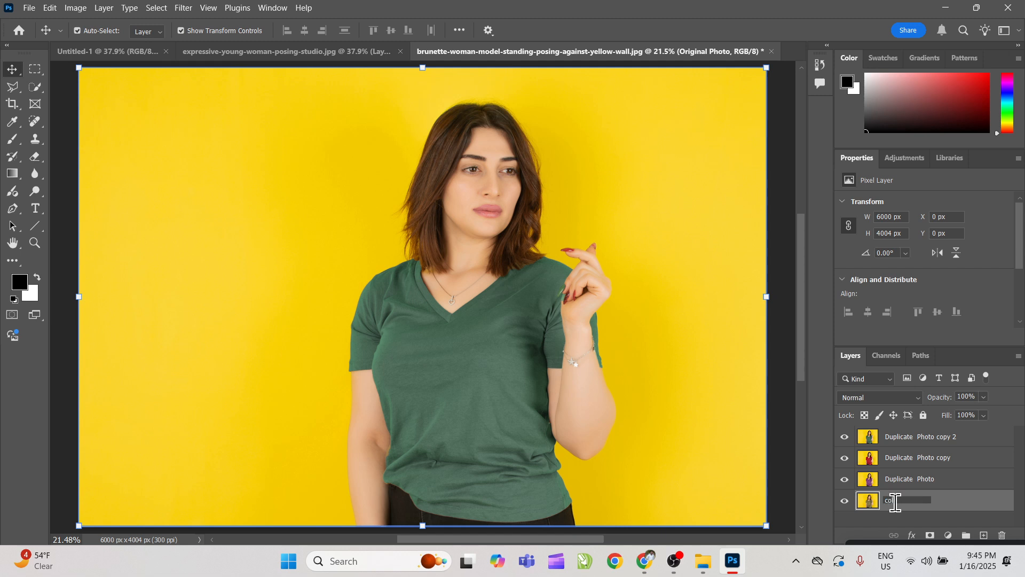
pyautogui.write('or a')
pyautogui.press('Return')
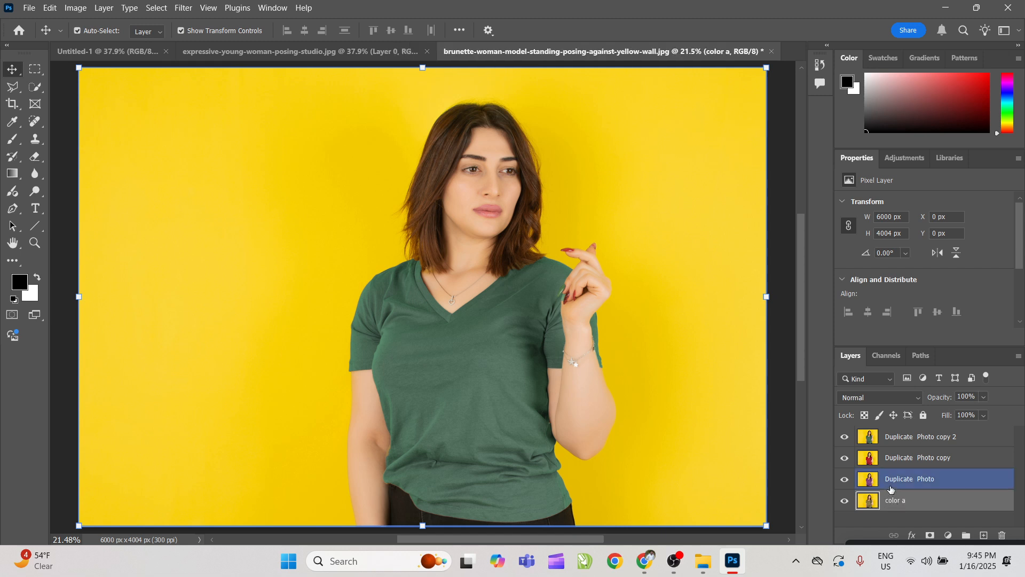
pyautogui.doubleClick(903, 479)
pyautogui.write('color b')
pyautogui.press('Return')
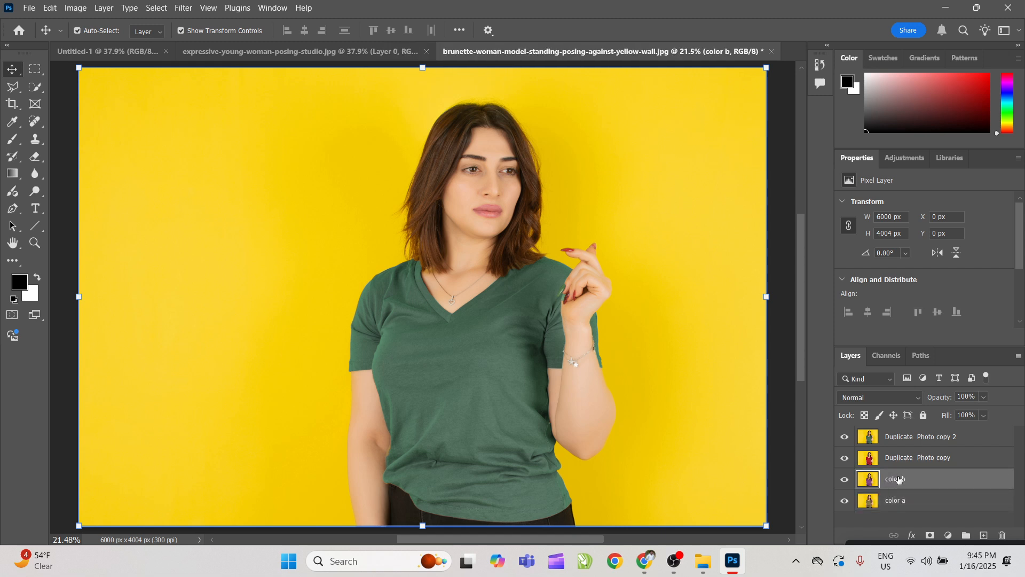
# Step: Rename the upper two layers 'color c' and 'color d', cancelling stray Layer Style dialogs
pyautogui.click(908, 458)
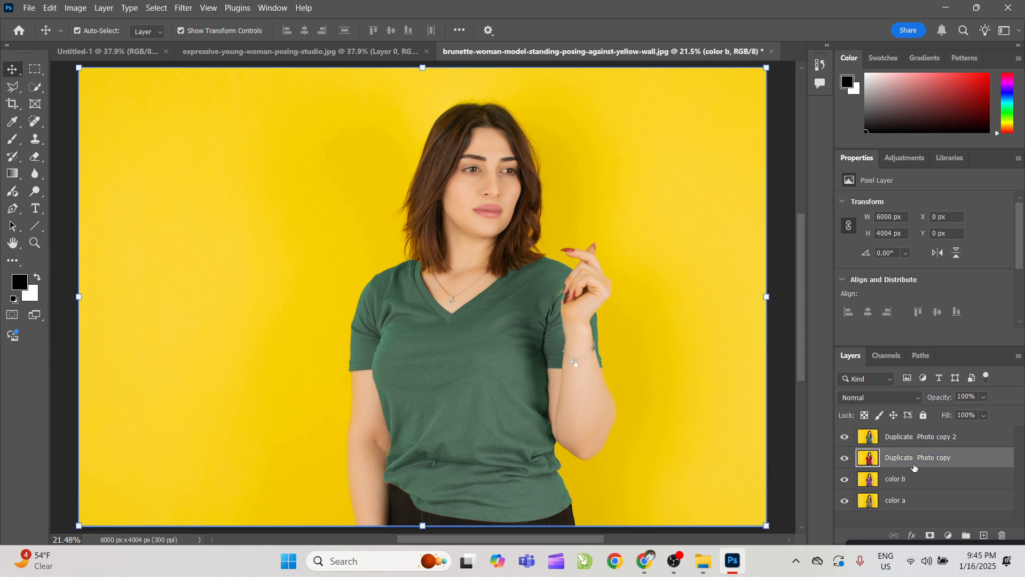
pyautogui.doubleClick(914, 470)
pyautogui.click(918, 165)
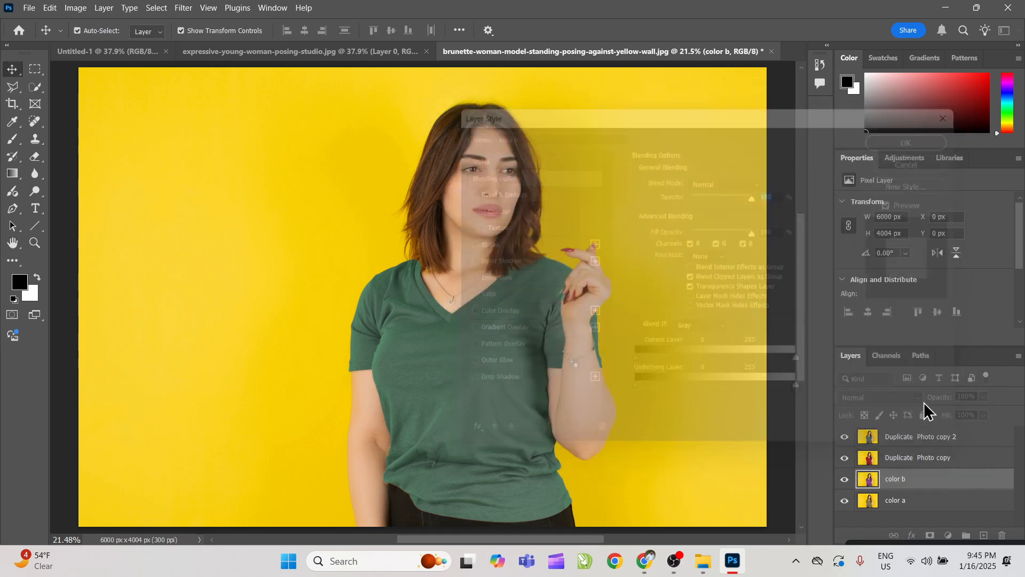
pyautogui.click(918, 459)
pyautogui.doubleClick(918, 458)
pyautogui.write('co')
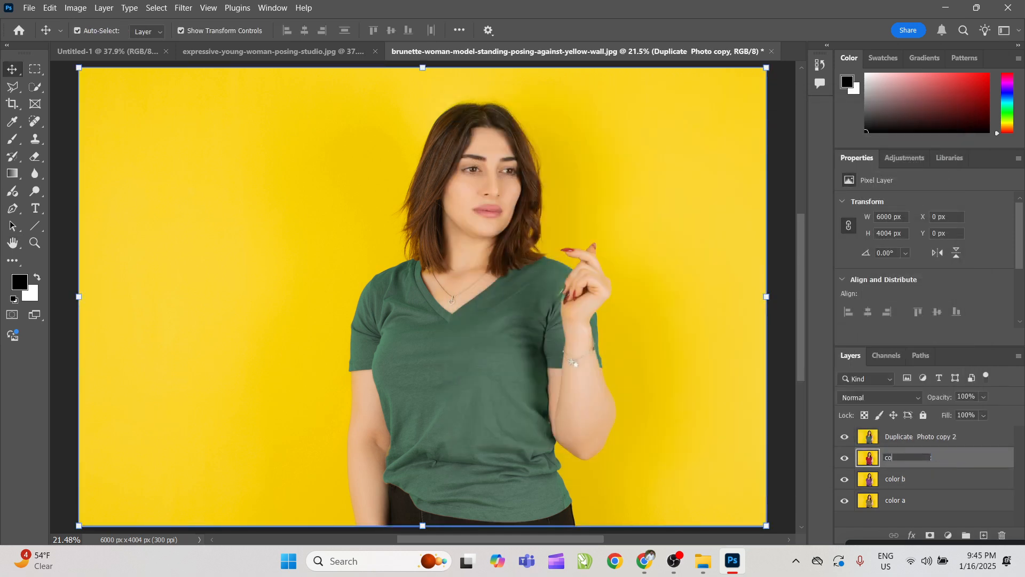
pyautogui.write('lor c')
pyautogui.press('Return')
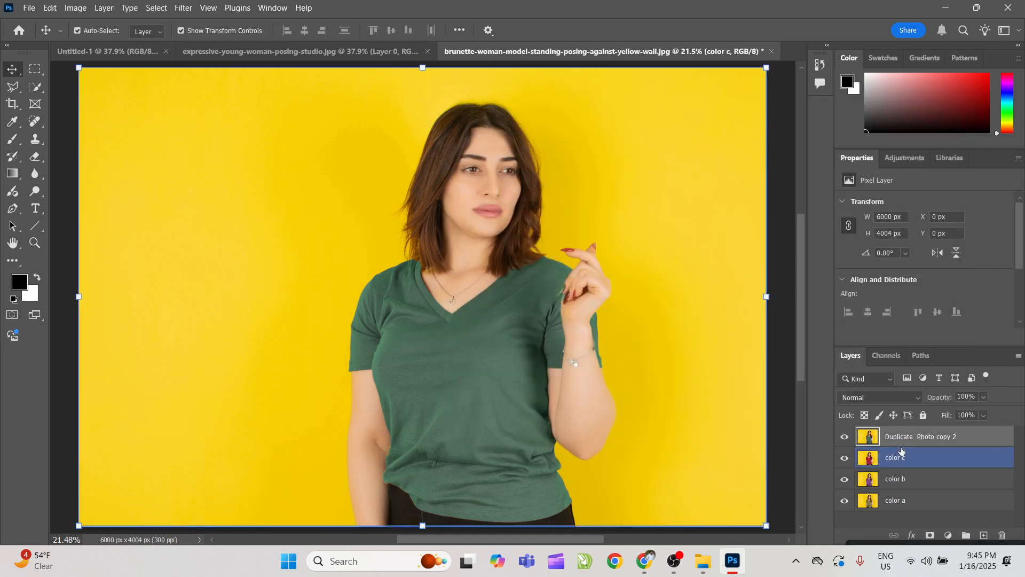
pyautogui.doubleClick(904, 445)
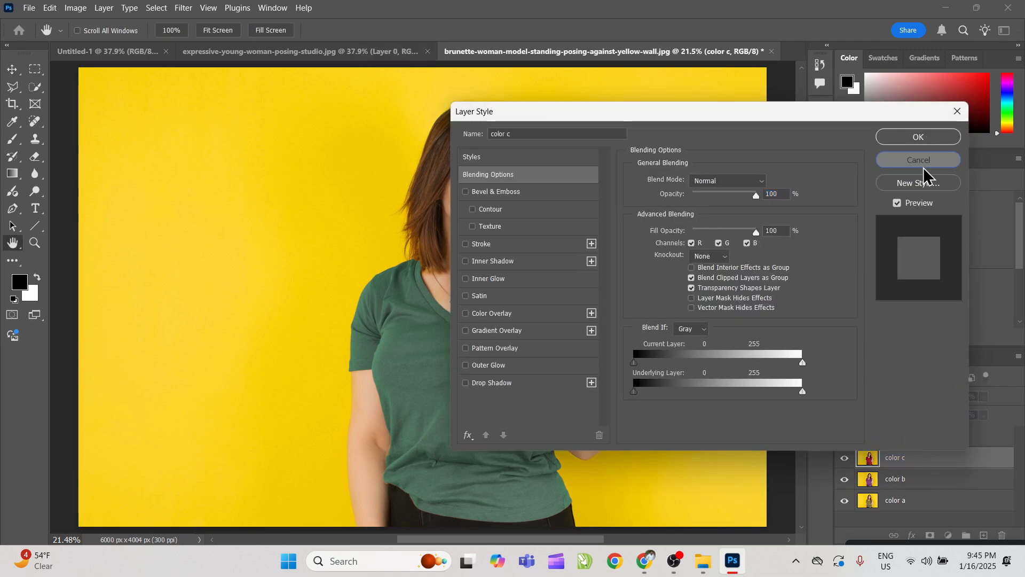
pyautogui.click(917, 160)
pyautogui.doubleClick(908, 436)
pyautogui.write('co')
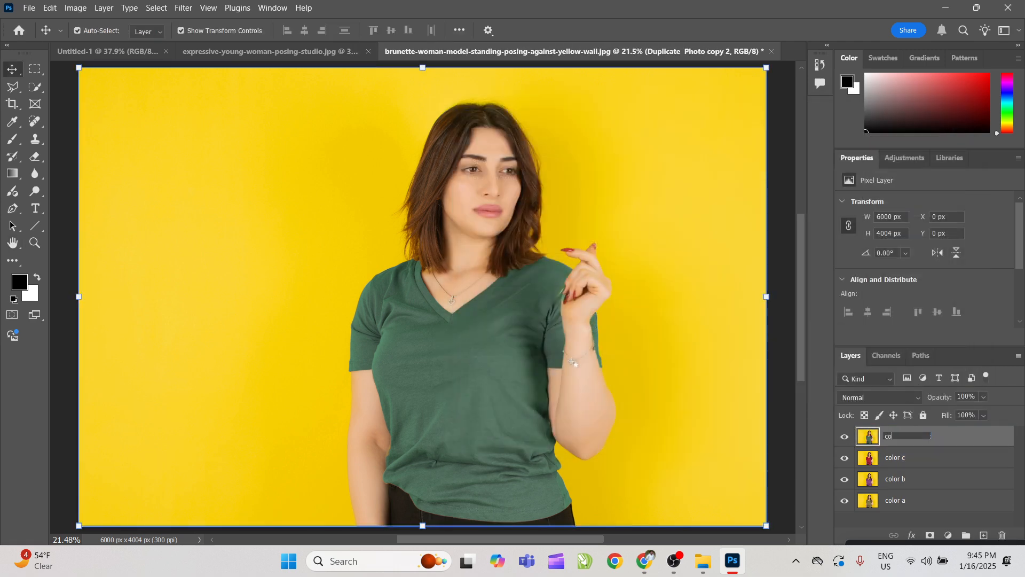
pyautogui.write('lor d')
pyautogui.press('Return')
# Step: Hide color d and color c so only the purple color b shirt shows
pyautogui.click(897, 502)
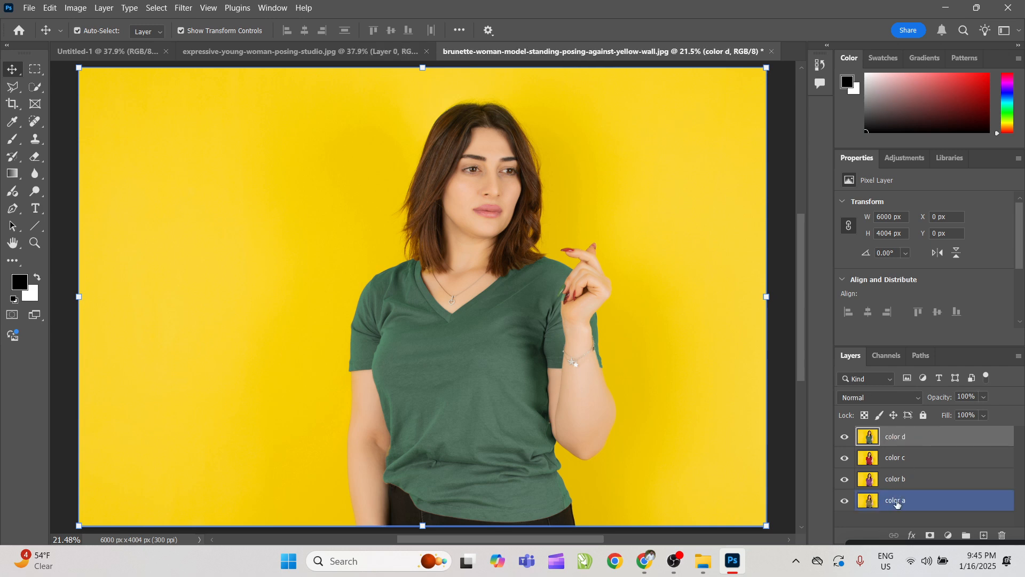
pyautogui.click(876, 484)
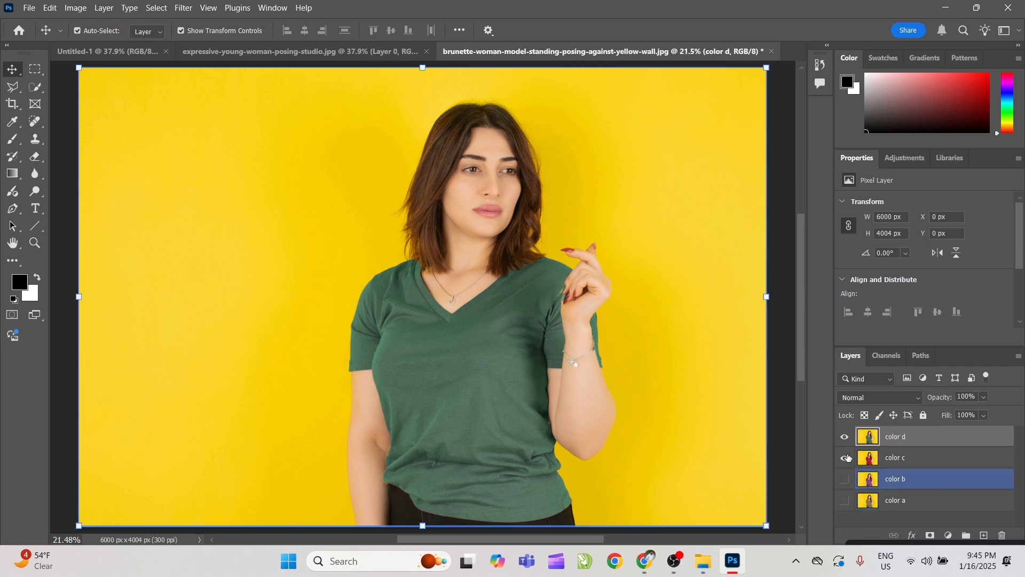
pyautogui.click(844, 436)
pyautogui.click(845, 458)
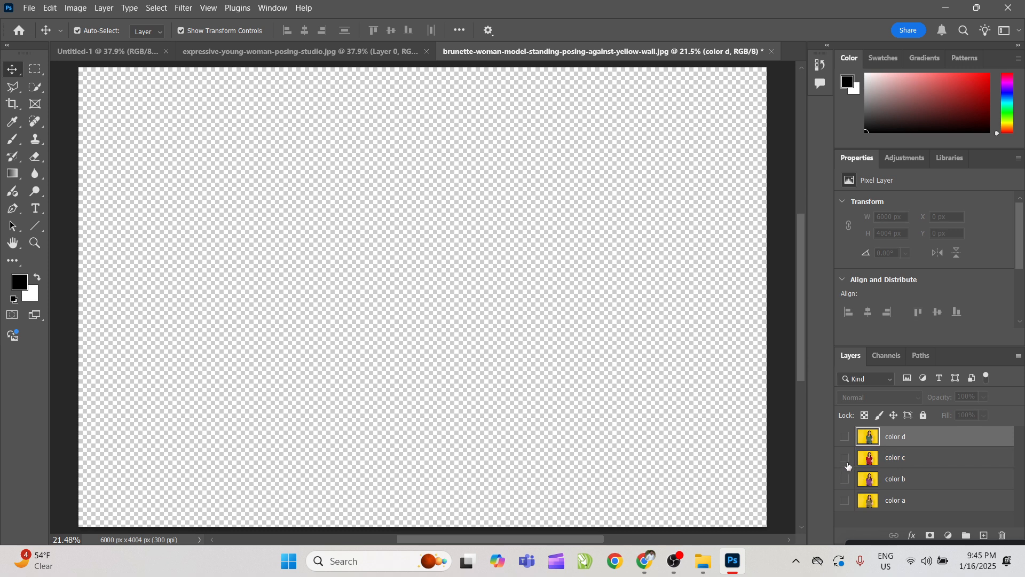
pyautogui.click(847, 460)
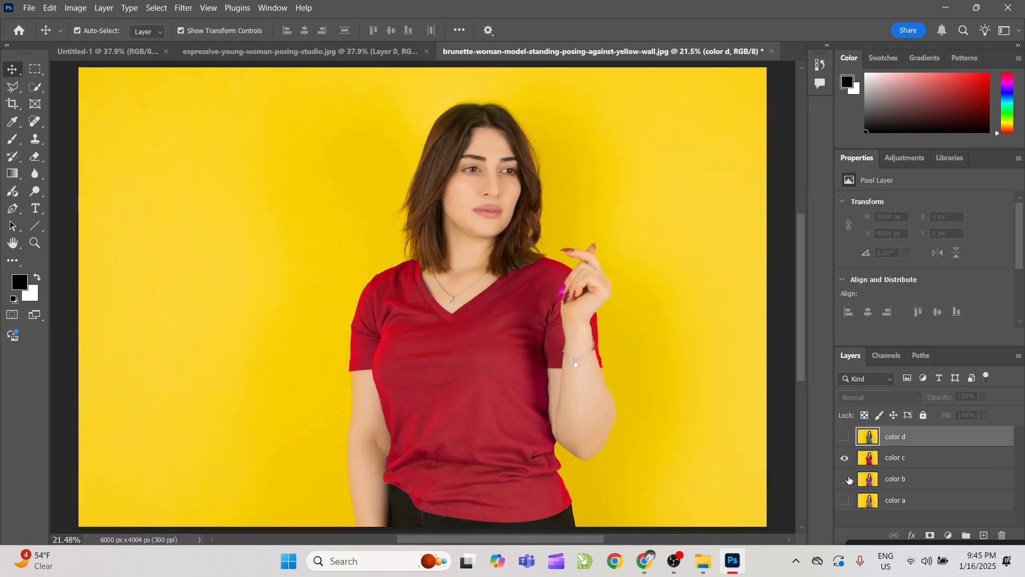
pyautogui.click(845, 457)
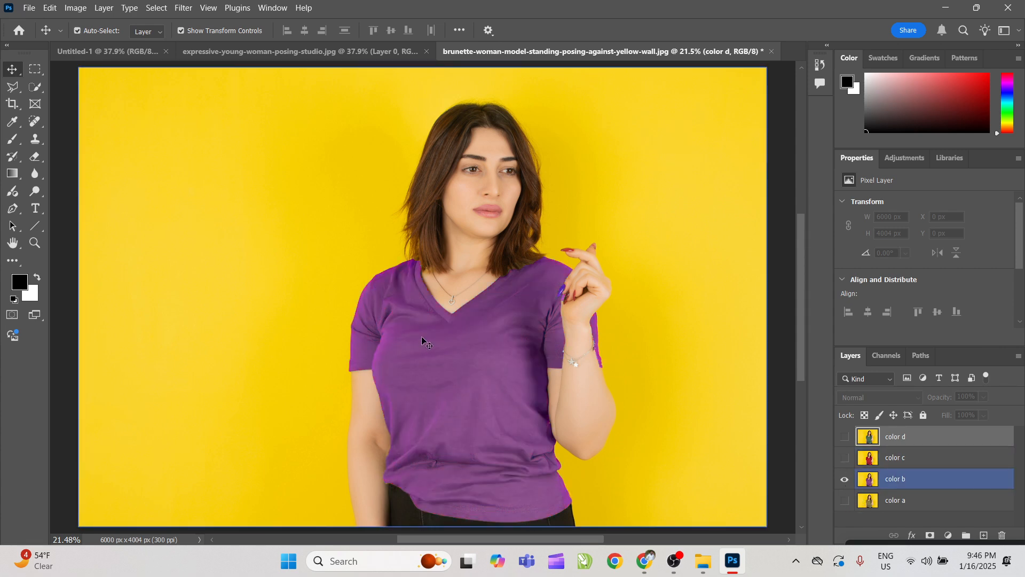
# Step: In the yellow-shirt photo, zoom in on the shirt and duplicate the layer with Ctrl+J
pyautogui.click(369, 56)
pyautogui.hotkey('ctrl', '0')
pyautogui.press('z')
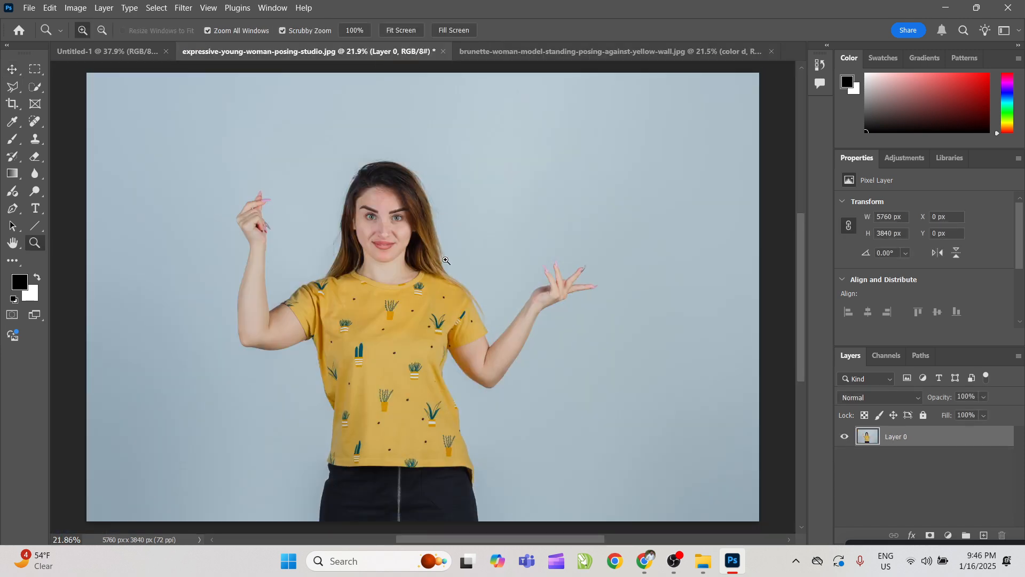
pyautogui.click(423, 462)
pyautogui.moveTo(423, 463); pyautogui.dragTo(687, 454)
pyautogui.press('v')
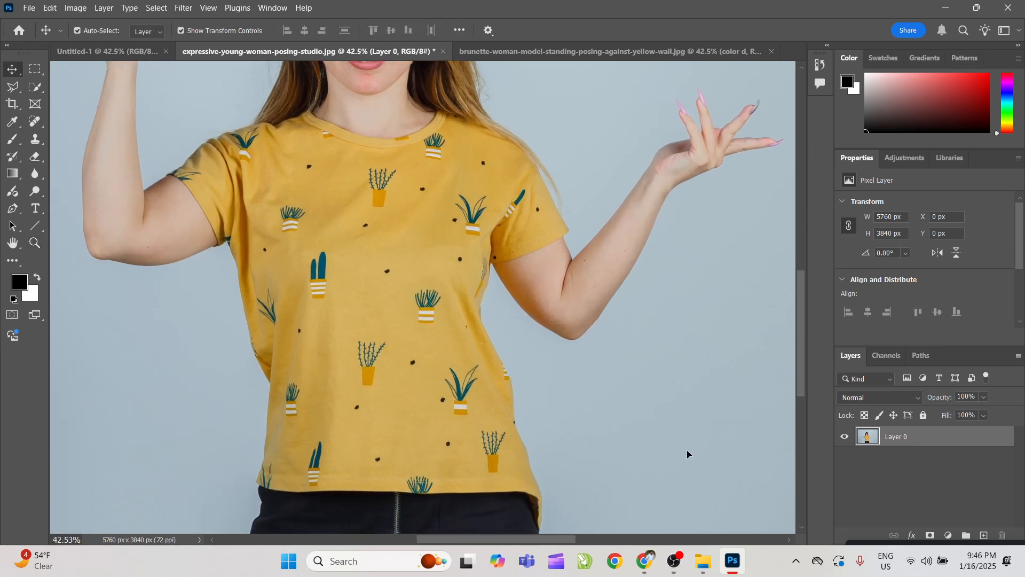
pyautogui.hotkey('ctrl', 'j')
# Step: Hide Layer 0 and rename it 'original layer'; rename the copy 'dublicate layer'
pyautogui.click(889, 460)
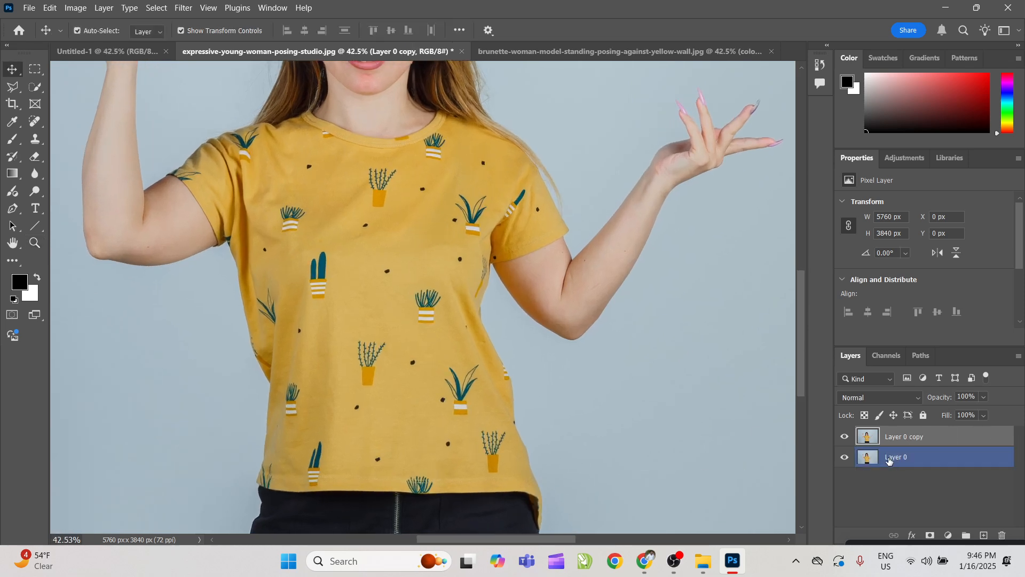
pyautogui.click(845, 457)
pyautogui.doubleClick(899, 457)
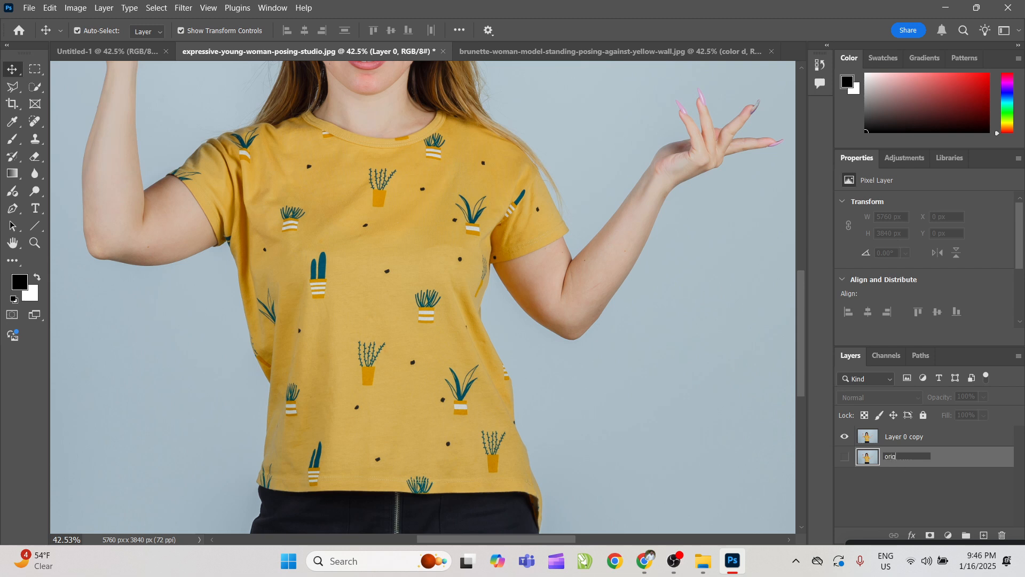
pyautogui.press('Return')
pyautogui.click(916, 435)
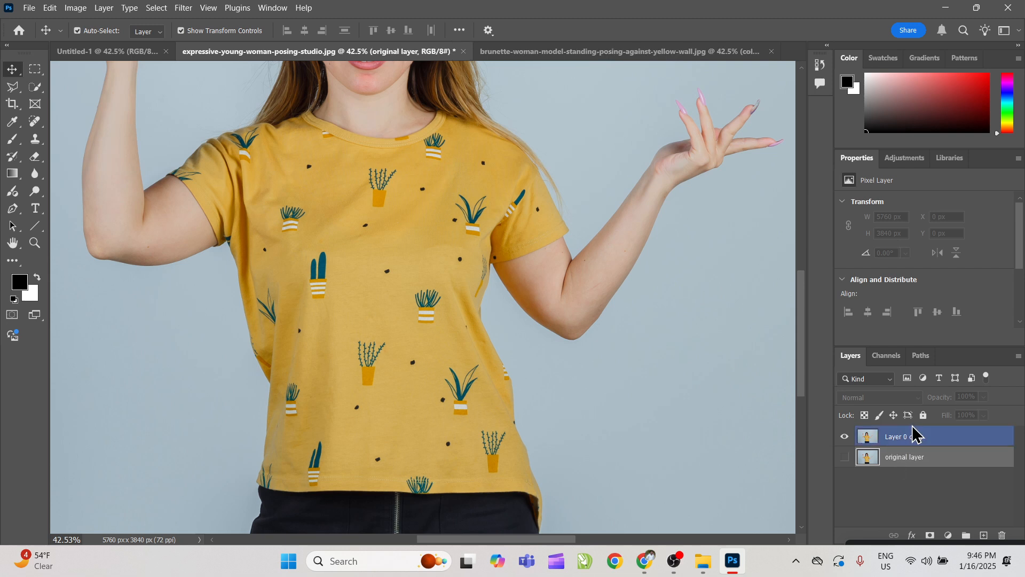
pyautogui.doubleClick(910, 437)
pyautogui.write('dubl')
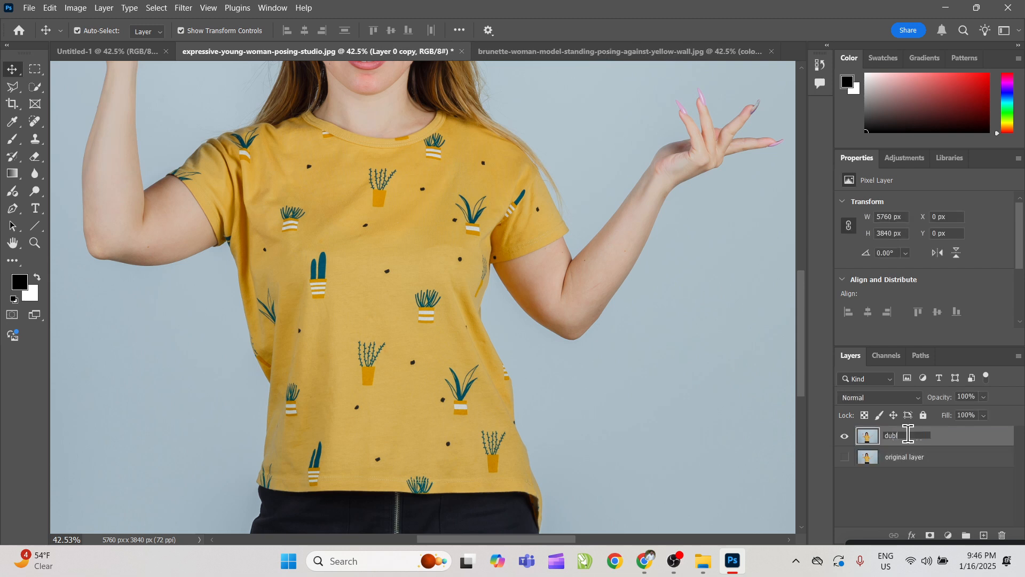
pyautogui.write('icate layer')
pyautogui.press('Return')
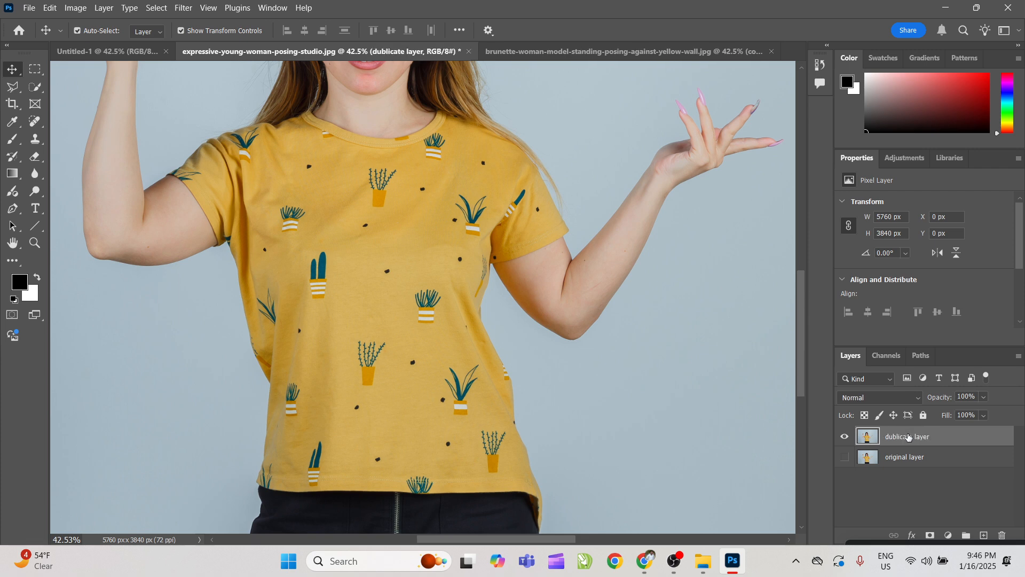
# Step: Quick-select the yellow T-shirt's body and both sleeves
pyautogui.click(42, 89)
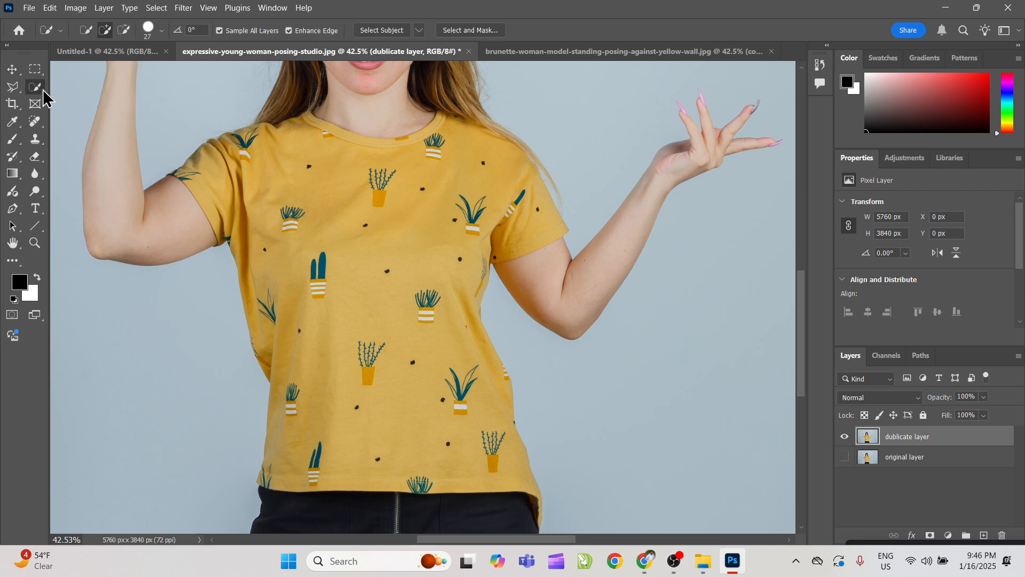
pyautogui.moveTo(303, 209); pyautogui.dragTo(354, 300)
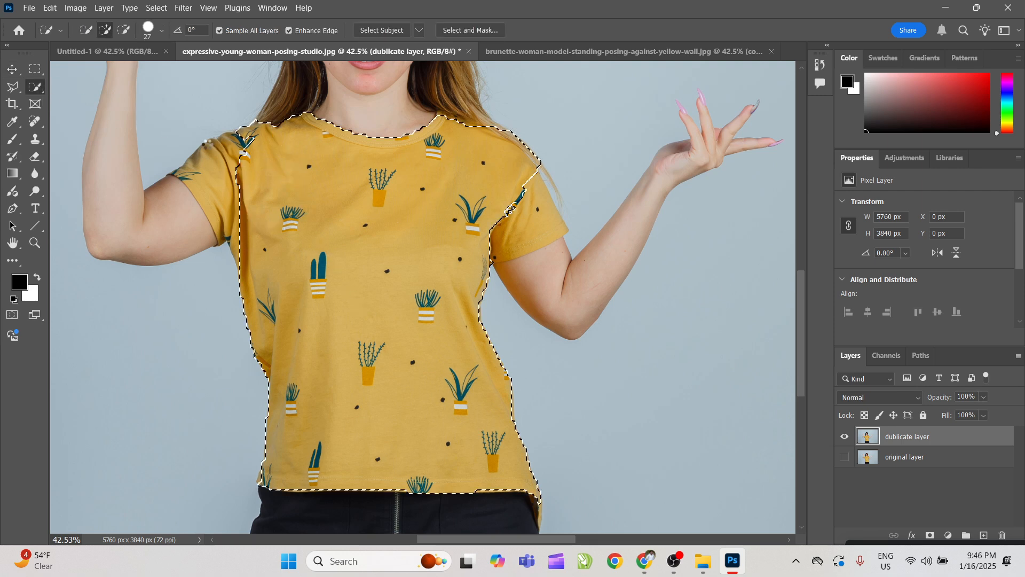
pyautogui.moveTo(206, 143); pyautogui.dragTo(202, 153)
pyautogui.click(538, 240)
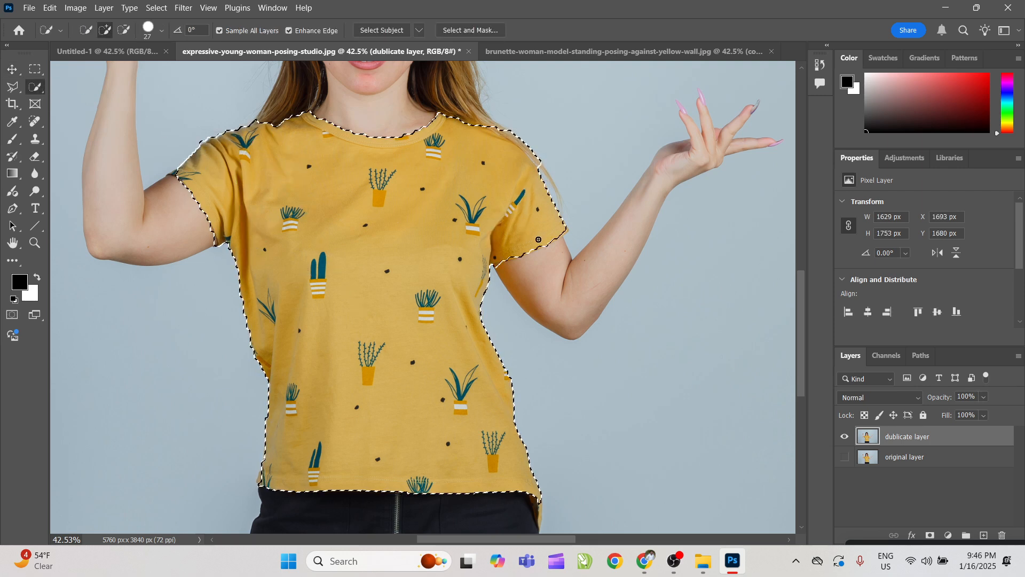
# Step: Zoom into the left shoulder and subtract background from the selection with a size 5 brush
pyautogui.press('z')
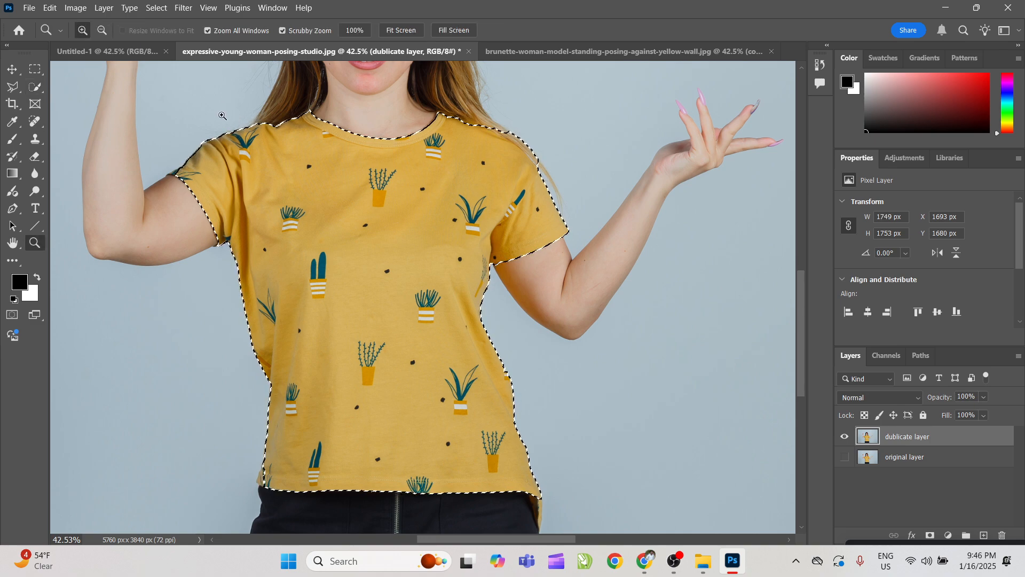
pyautogui.moveTo(221, 110)
pyautogui.mouseDown()
pyautogui.moveTo(281, 212)
pyautogui.moveTo(232, 236)
pyautogui.mouseUp()
pyautogui.press('w')
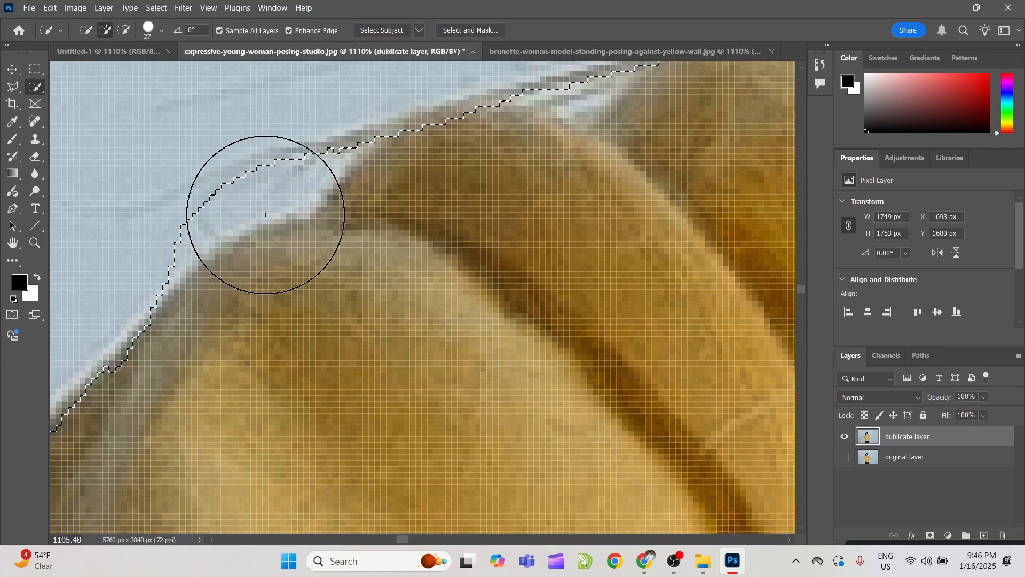
pyautogui.press('[')
pyautogui.press('[')
pyautogui.press('[')
pyautogui.press('[')
pyautogui.moveTo(265, 214)
pyautogui.mouseDown()
pyautogui.moveTo(261, 167)
pyautogui.moveTo(172, 254)
pyautogui.moveTo(288, 169)
pyautogui.moveTo(309, 177)
pyautogui.moveTo(285, 190)
pyautogui.mouseUp()
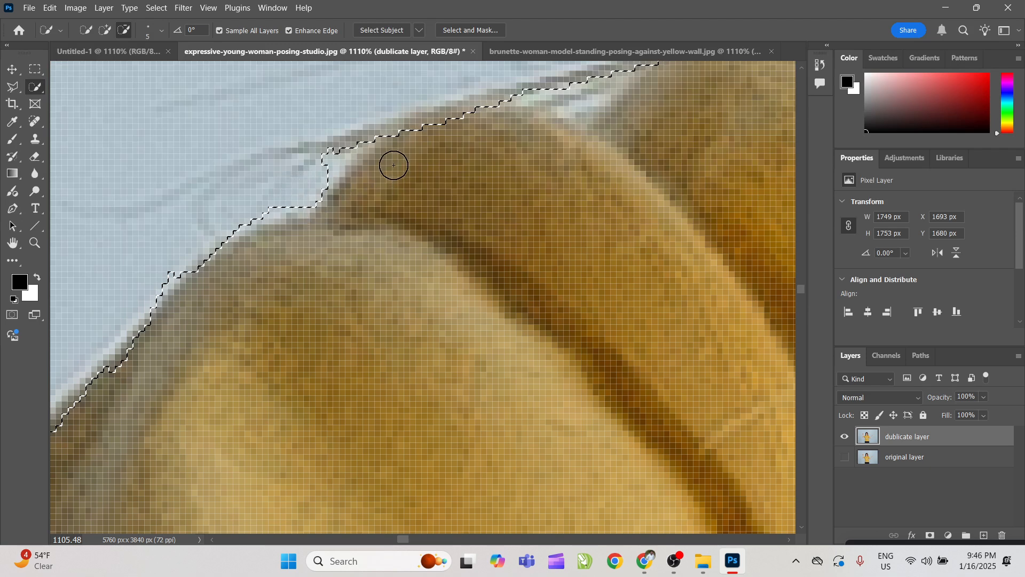
pyautogui.moveTo(434, 137); pyautogui.dragTo(334, 265)
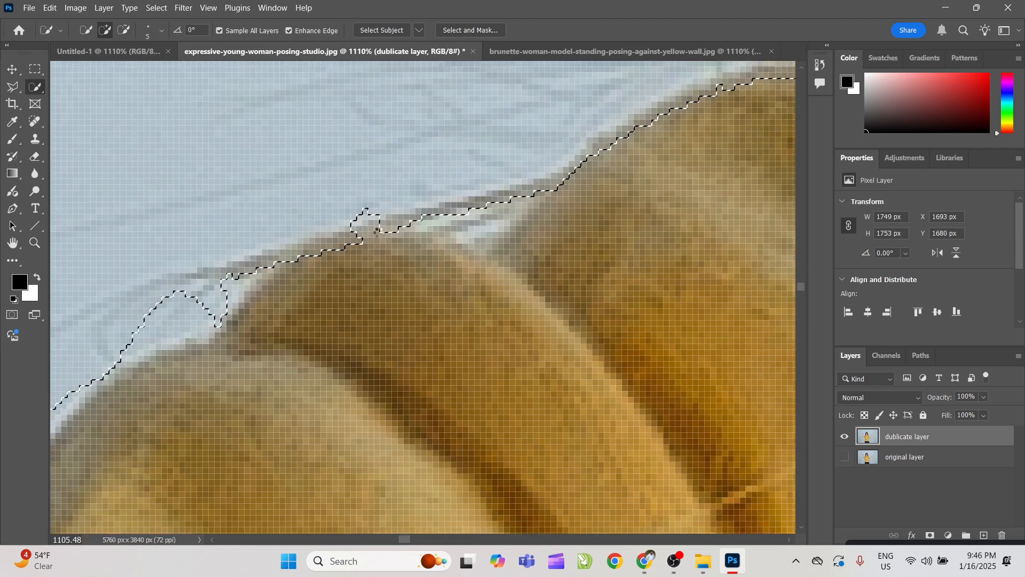
pyautogui.hotkey('ctrl', '0')
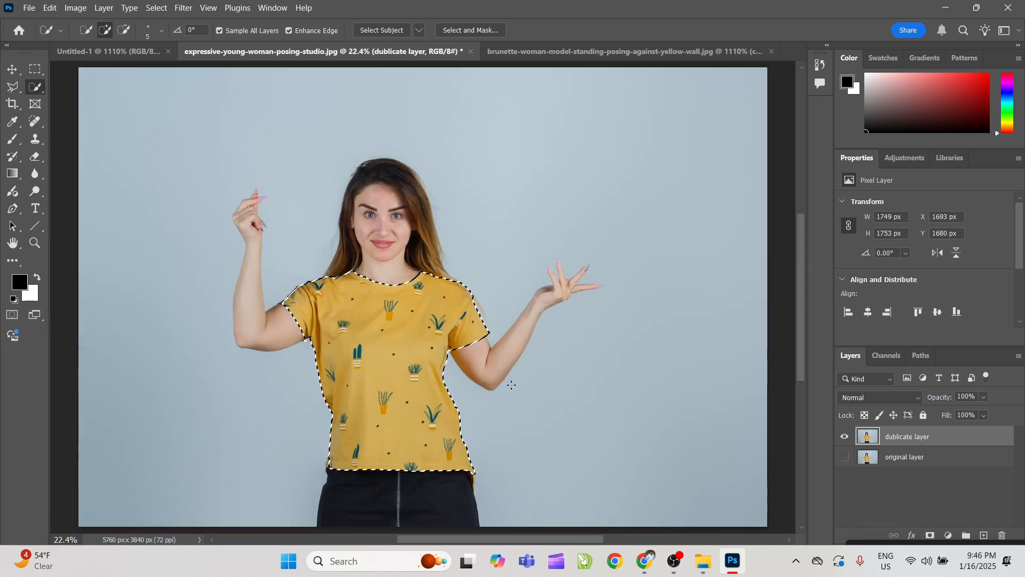
# Step: Zoom in on the left hem, add its edge to the selection, then fit the photo on screen
pyautogui.press('z')
pyautogui.moveTo(377, 391)
pyautogui.mouseDown()
pyautogui.moveTo(402, 433)
pyautogui.moveTo(404, 407)
pyautogui.mouseUp()
pyautogui.press('z')
pyautogui.moveTo(303, 497)
pyautogui.mouseDown()
pyautogui.moveTo(363, 477)
pyautogui.moveTo(376, 368)
pyautogui.mouseUp()
pyautogui.press('z')
pyautogui.moveTo(314, 386); pyautogui.dragTo(338, 427)
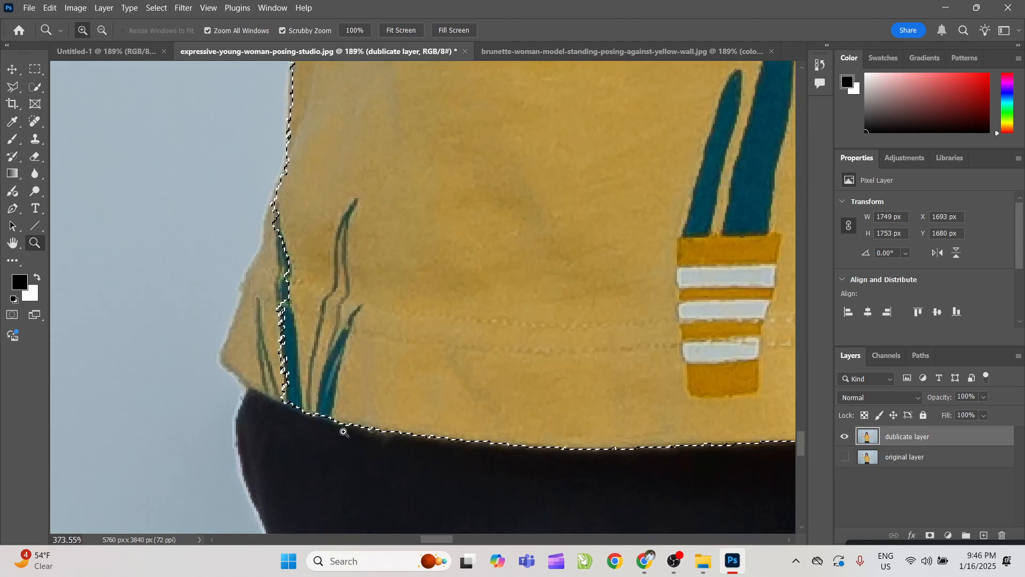
pyautogui.press('b')
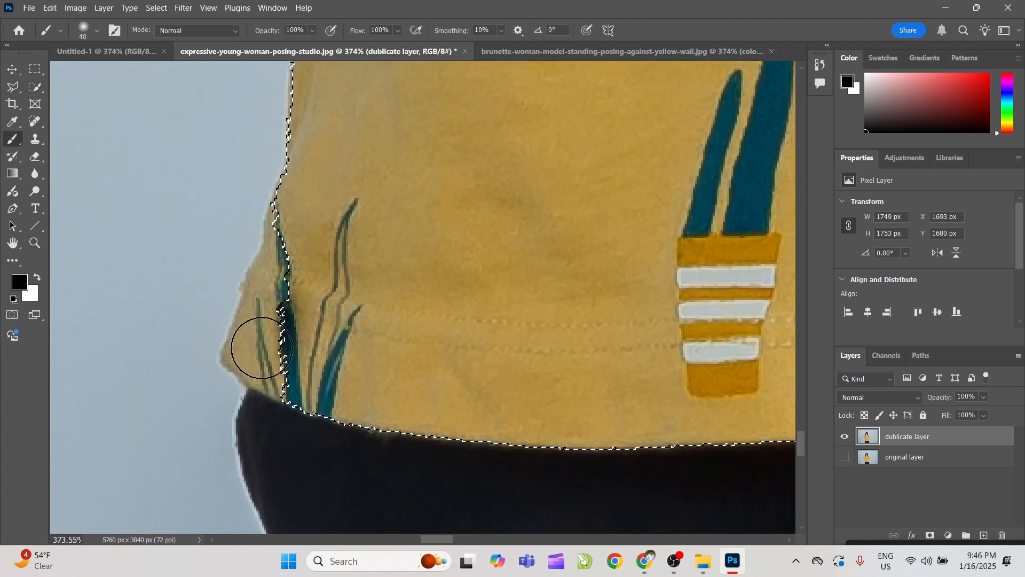
pyautogui.click(35, 86)
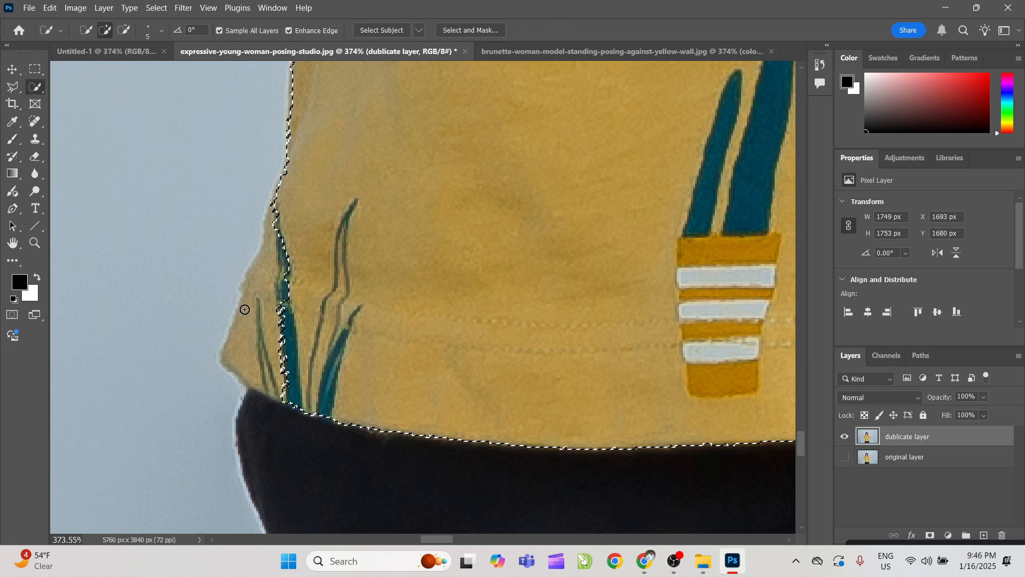
pyautogui.moveTo(245, 304)
pyautogui.mouseDown()
pyautogui.moveTo(235, 349)
pyautogui.moveTo(256, 353)
pyautogui.mouseUp()
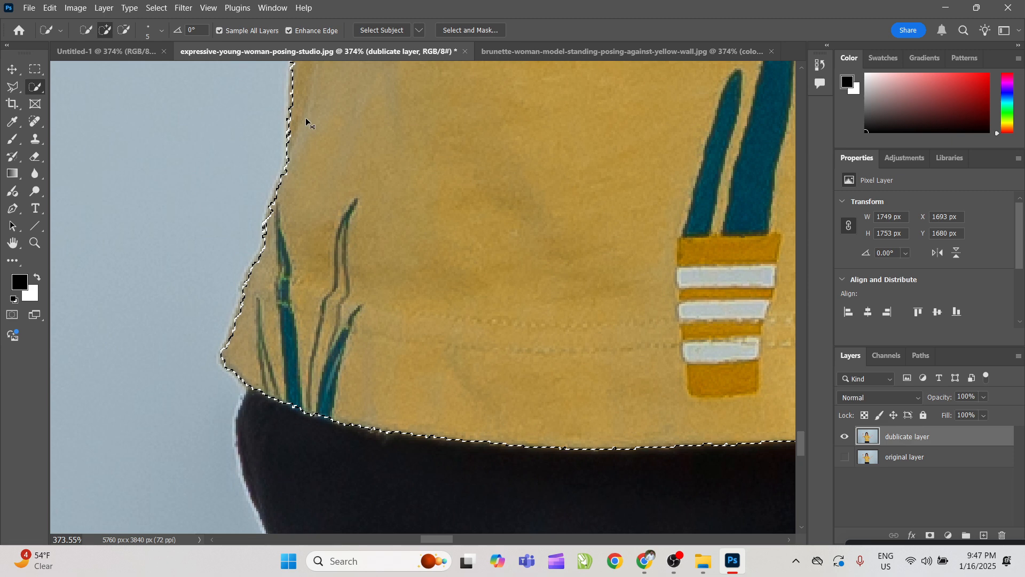
pyautogui.hotkey('ctrl', '0')
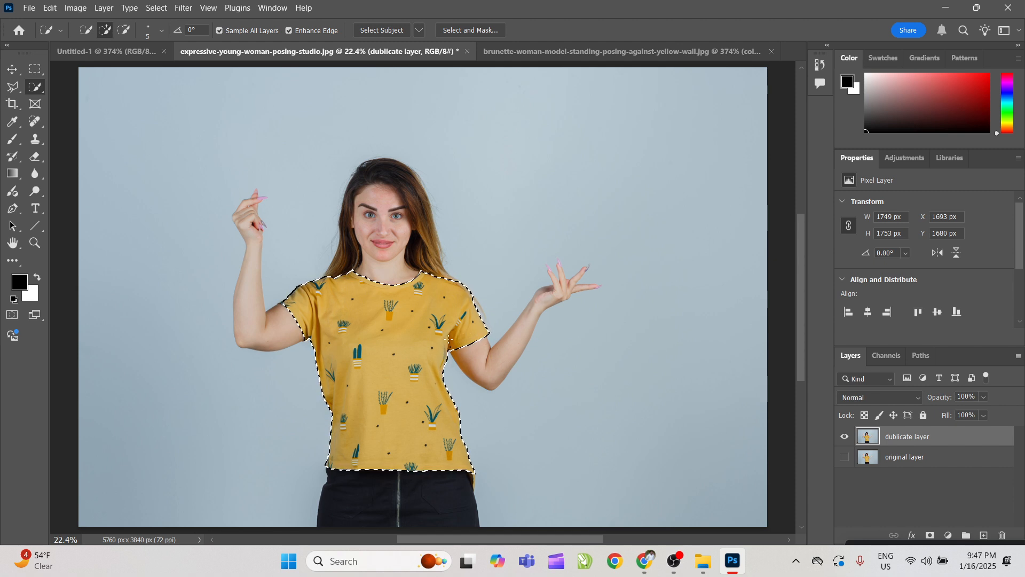
pyautogui.press('v')
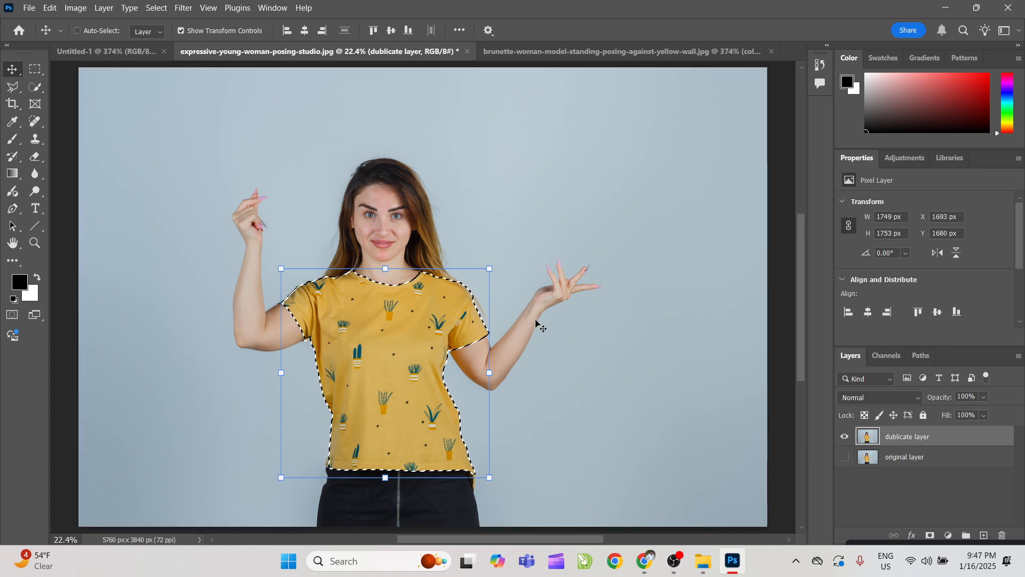
# Step: Dismiss the transform handles and move the meeting mini-window aside, returning to the document
pyautogui.click(71, 112)
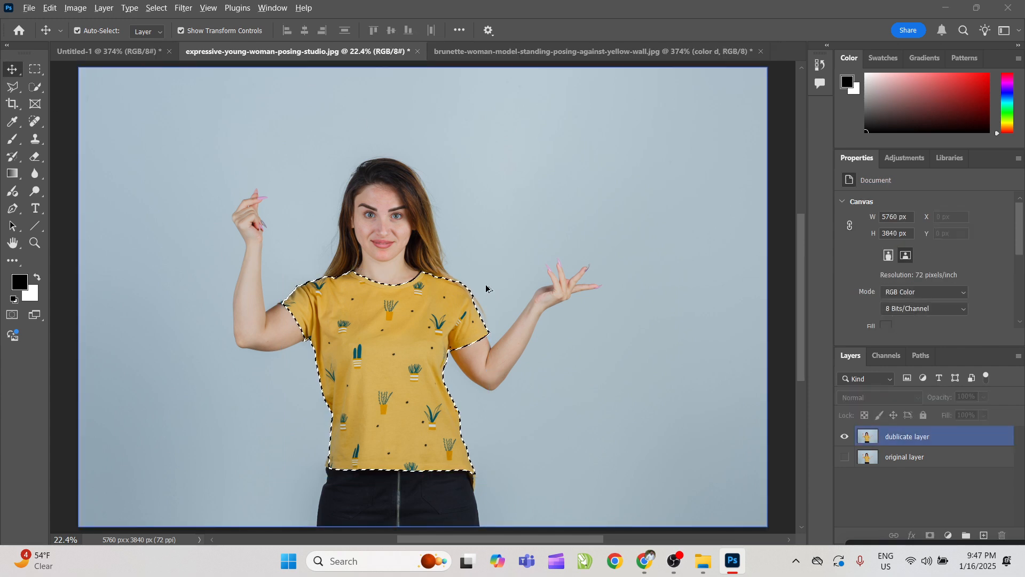
pyautogui.hotkey('alt', 'Tab')
pyautogui.click(541, 243)
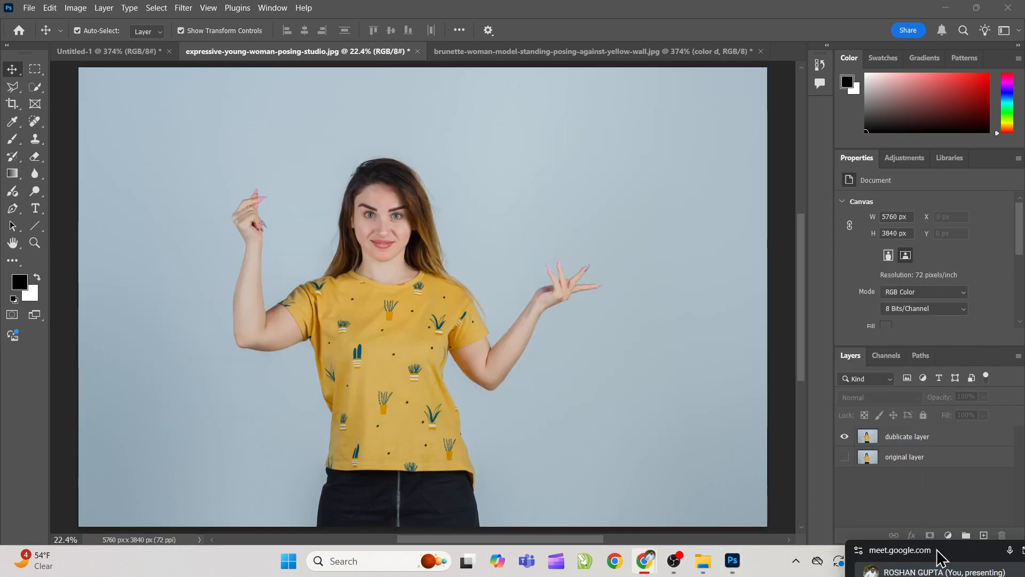
pyautogui.moveTo(940, 555); pyautogui.dragTo(1023, 522)
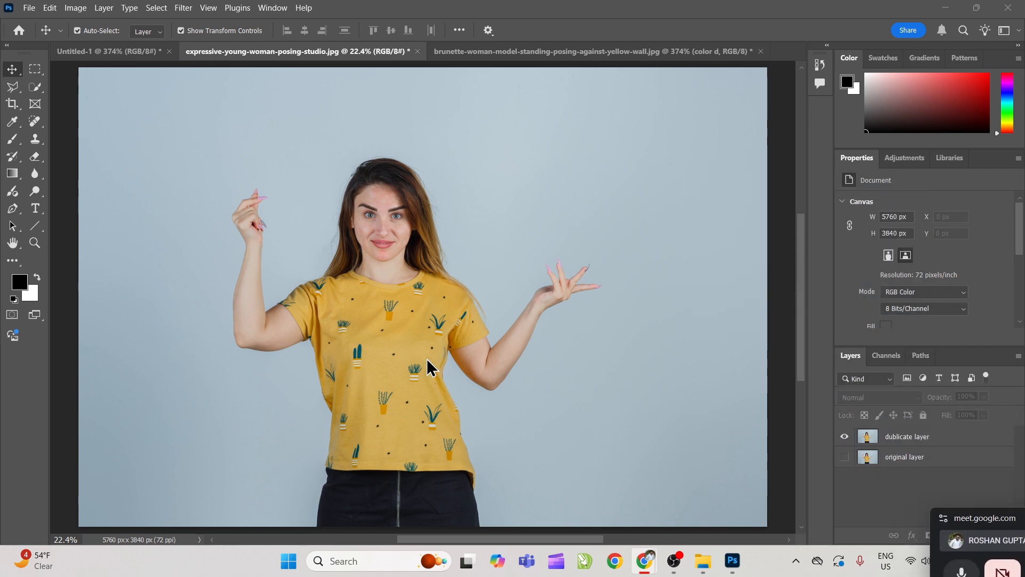
pyautogui.click(399, 332)
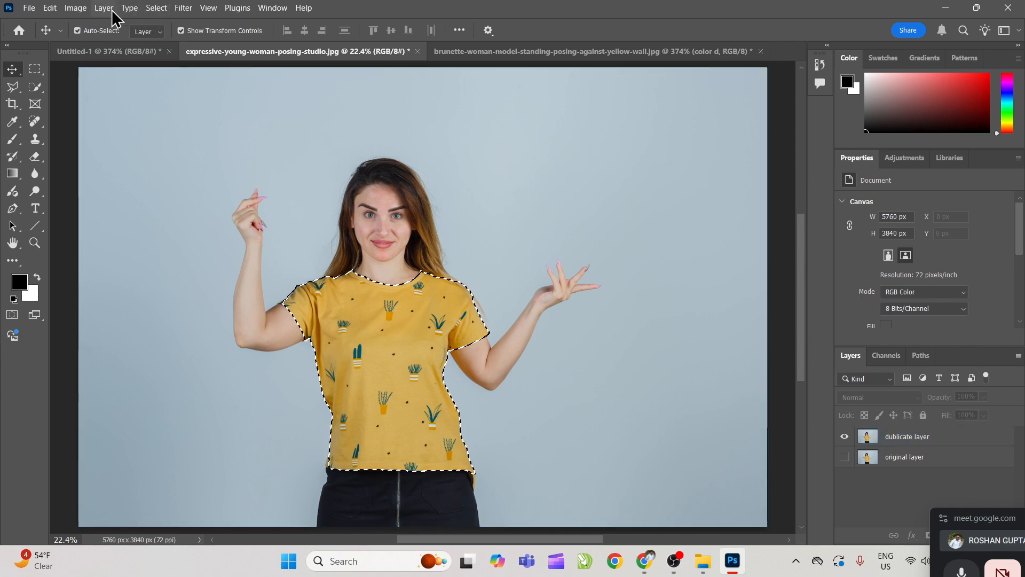
# Step: Save the shirt selection as a channel named 'new yellow t shirt girl'
pyautogui.click(129, 8)
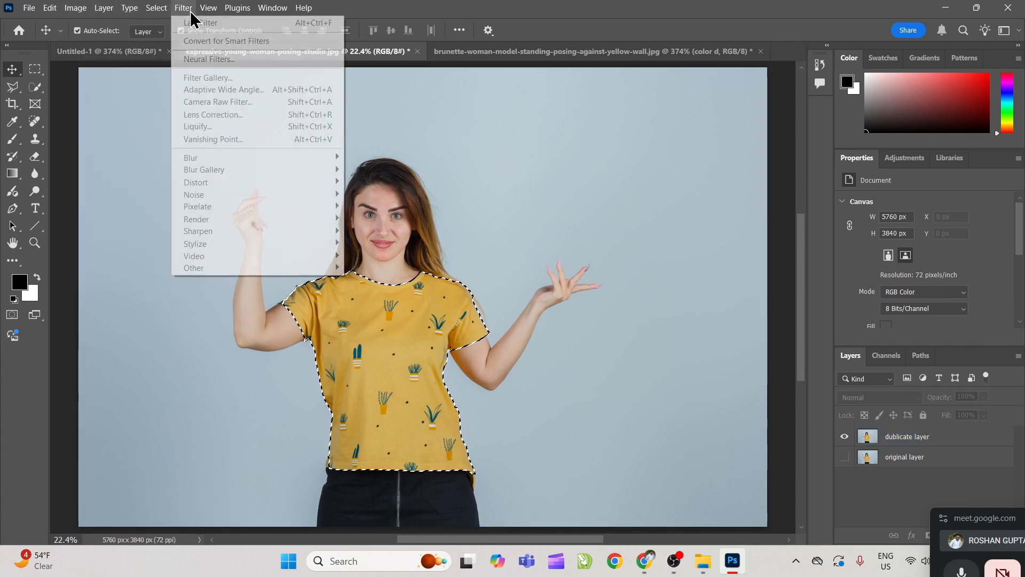
pyautogui.click(201, 297)
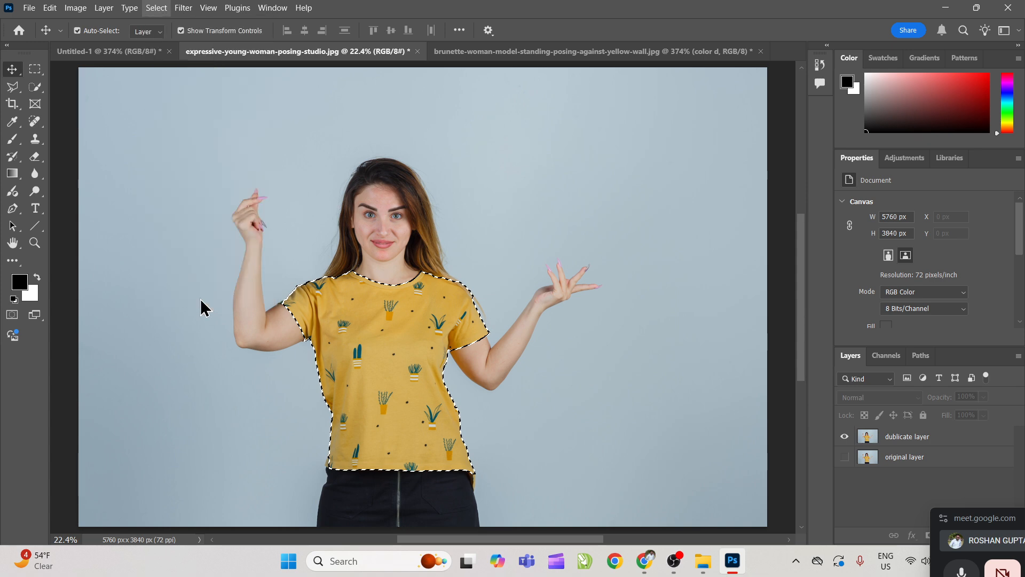
pyautogui.write('ne')
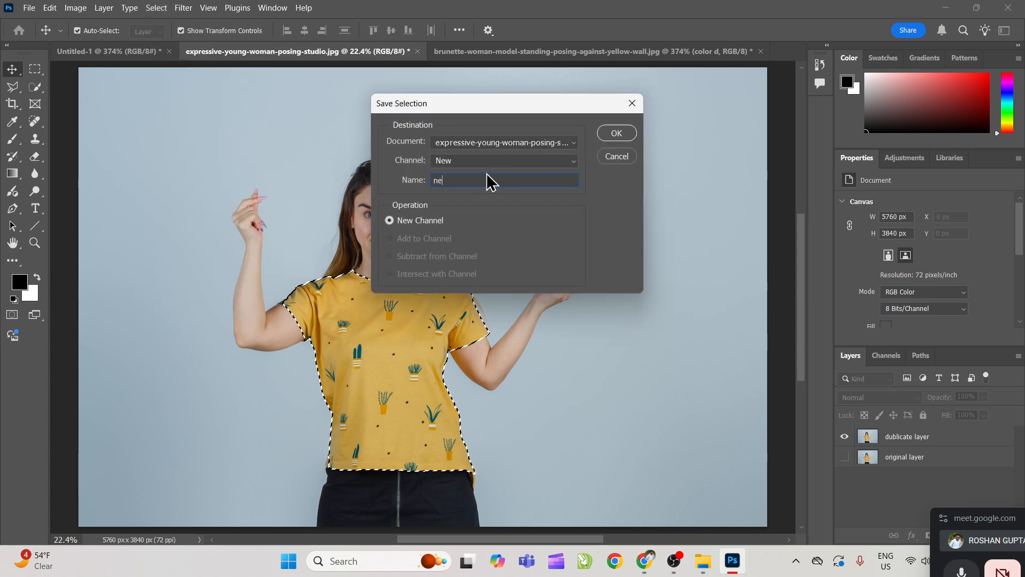
pyautogui.write('w yellor t')
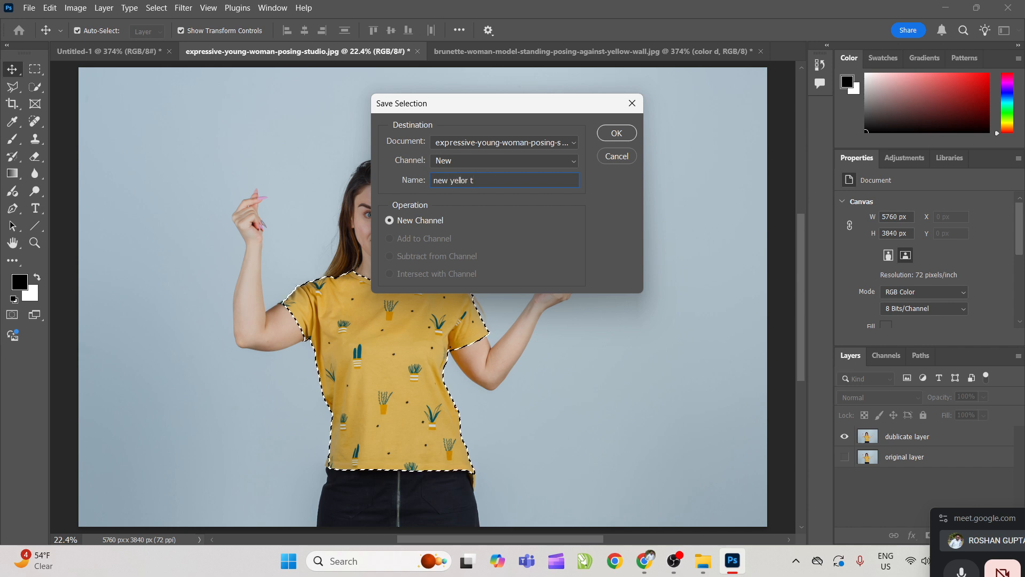
pyautogui.press('BackSpace')
pyautogui.press('BackSpace')
pyautogui.press('BackSpace')
pyautogui.write('w t shirt girl')
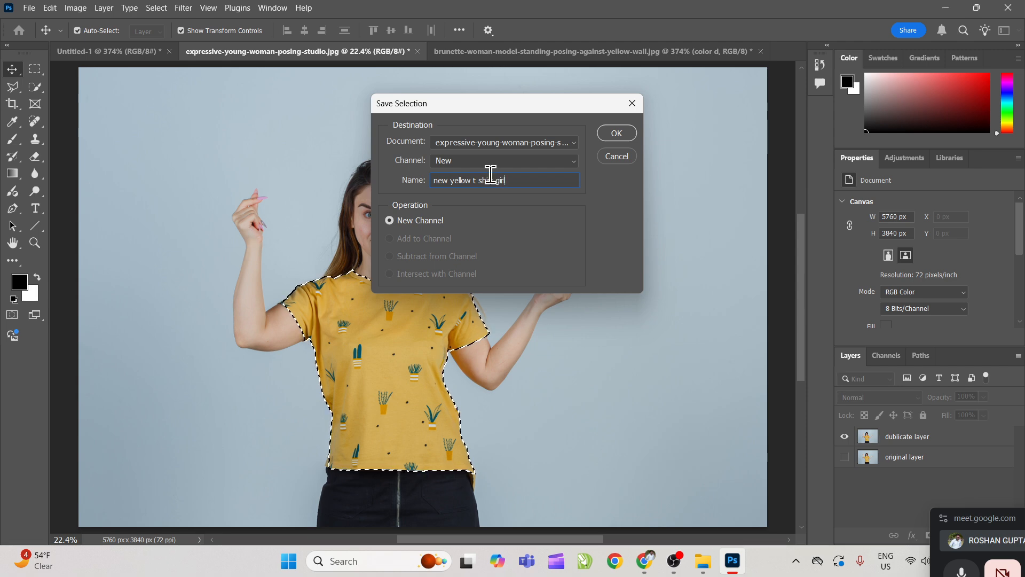
pyautogui.press('Return')
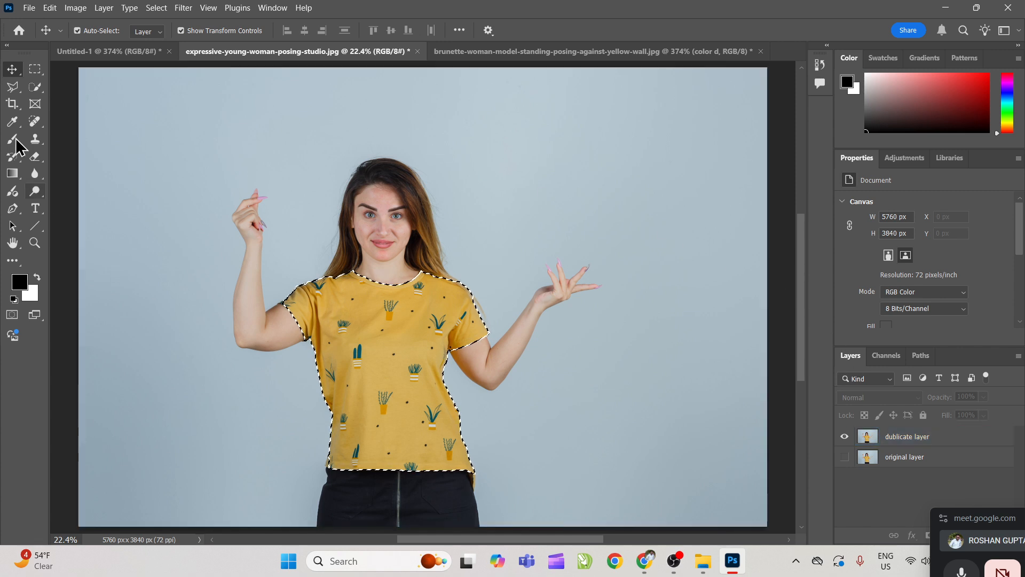
pyautogui.click(76, 8)
pyautogui.click(936, 434)
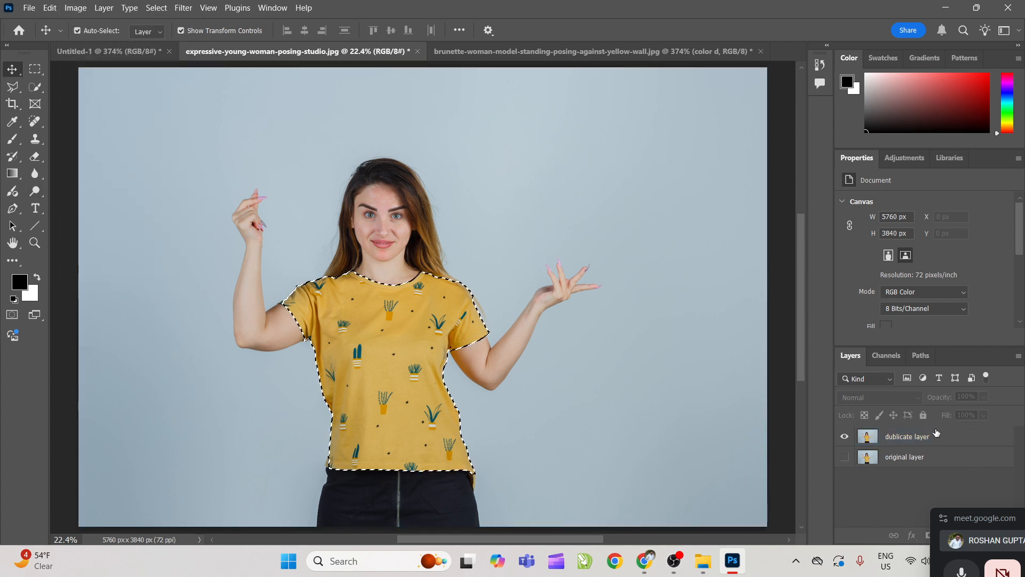
pyautogui.click(75, 9)
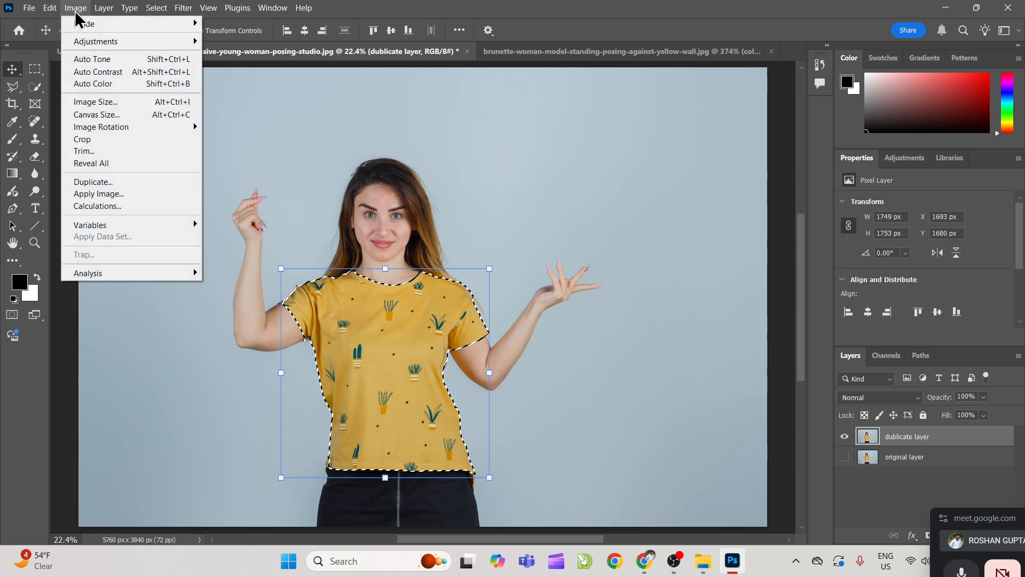
pyautogui.moveTo(94, 42)
pyautogui.click(229, 109)
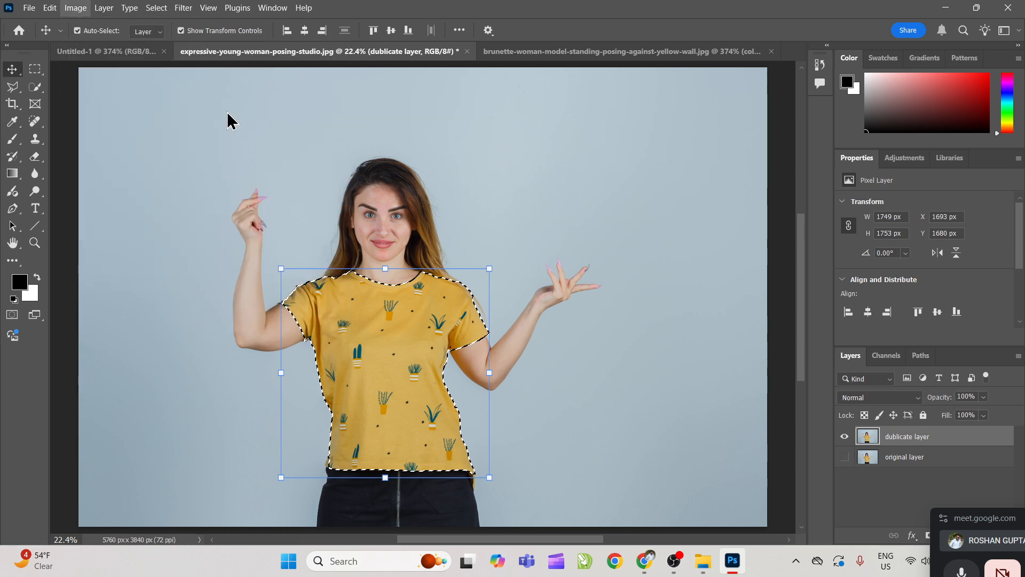
pyautogui.moveTo(769, 179); pyautogui.dragTo(743, 189)
pyautogui.click(938, 112)
pyautogui.press('z')
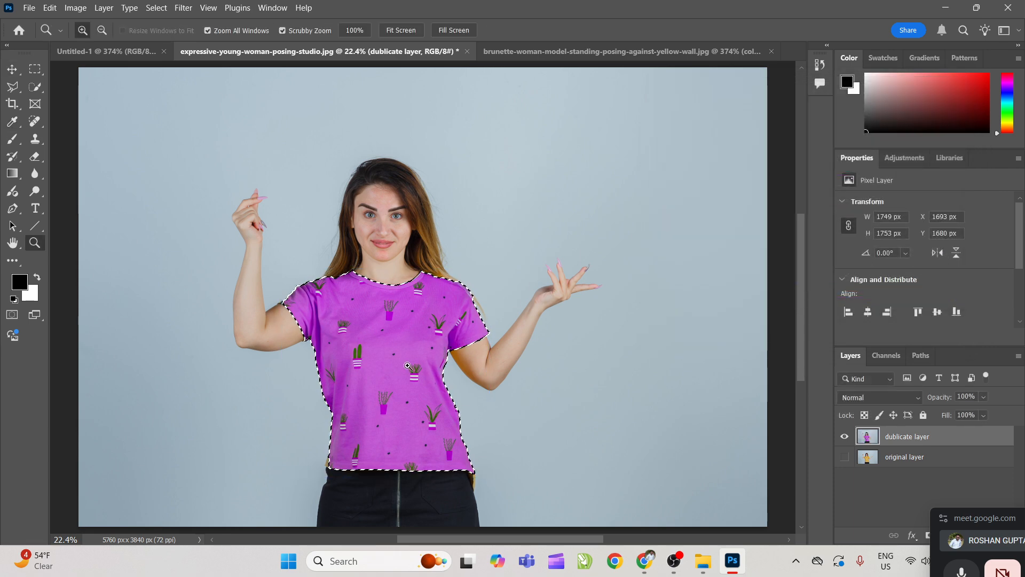
pyautogui.moveTo(403, 367); pyautogui.dragTo(455, 414)
pyautogui.moveTo(363, 177); pyautogui.dragTo(404, 203)
pyautogui.hotkey('ctrl', '0')
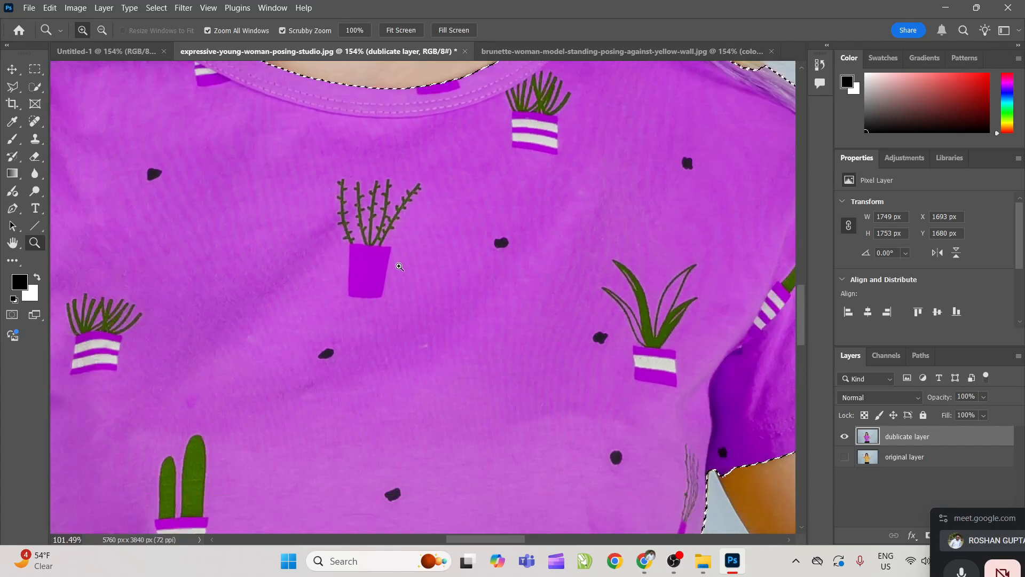
pyautogui.press('v')
pyautogui.hotkey('ctrl', 'd')
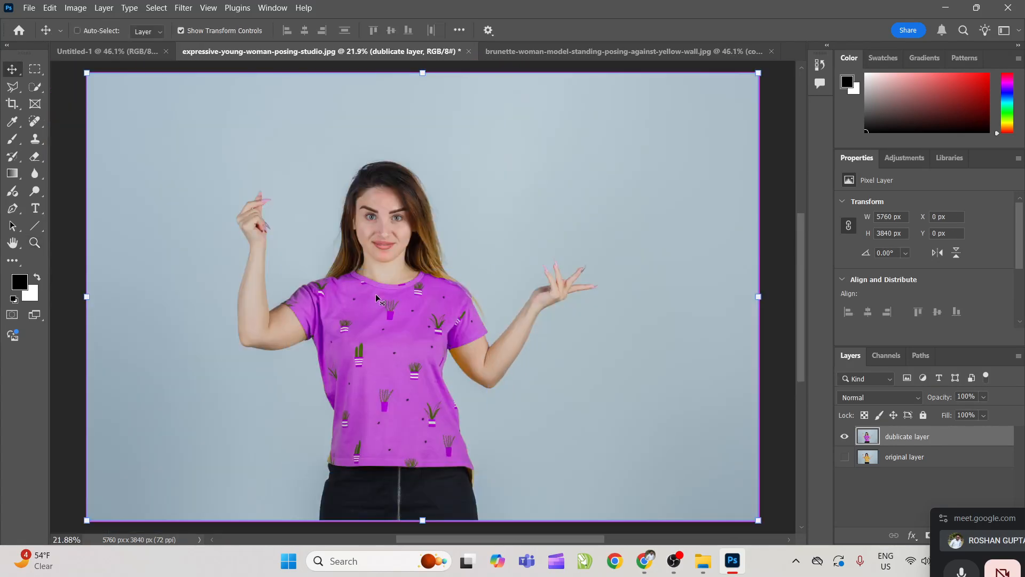
pyautogui.click(782, 373)
pyautogui.press('z')
pyautogui.moveTo(337, 354); pyautogui.dragTo(385, 373)
pyautogui.press('v')
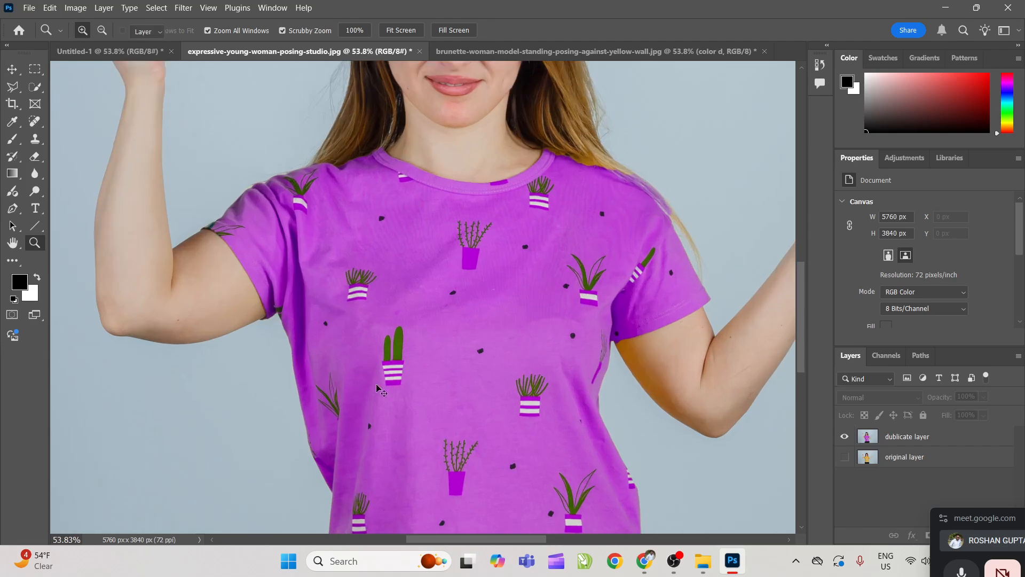
pyautogui.moveTo(313, 215); pyautogui.dragTo(320, 319)
pyautogui.hotkey('ctrl', '0')
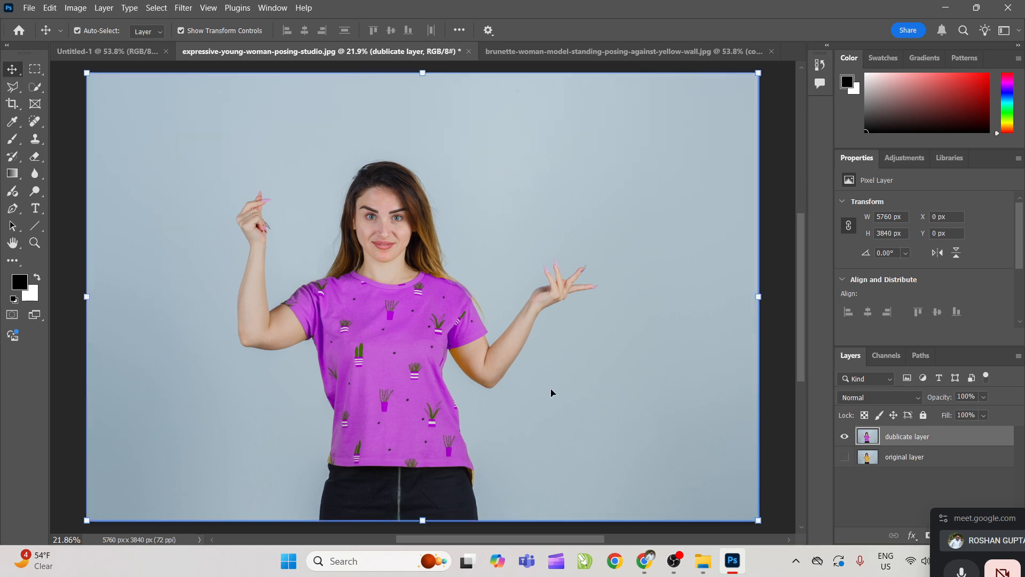
pyautogui.hotkey('ctrl', 'z')
pyautogui.hotkey('ctrl', 'z')
pyautogui.hotkey('ctrl', 'z')
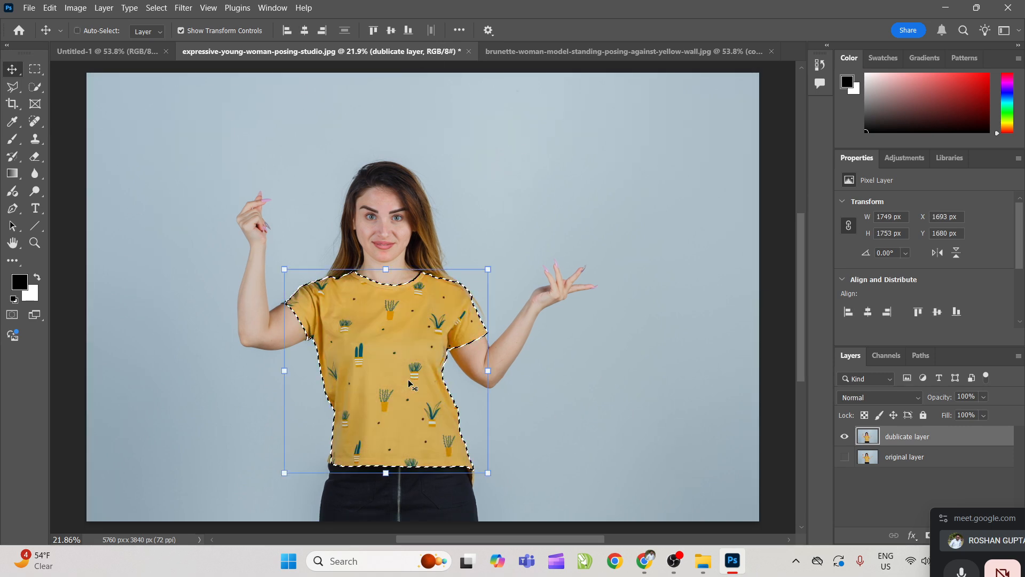
# Step: Zoom in on the potted-plant print near the shirt collar
pyautogui.press('z')
pyautogui.moveTo(399, 356); pyautogui.dragTo(422, 308)
pyautogui.moveTo(388, 153); pyautogui.dragTo(421, 153)
pyautogui.press('v')
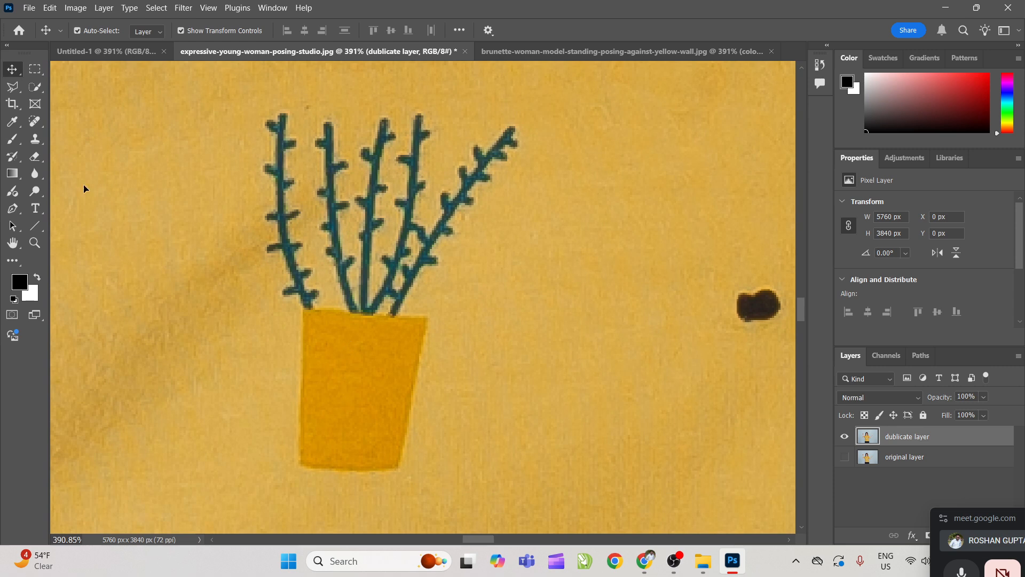
# Step: Use the Paint Bucket with a red foreground to fill the pot and two stems
pyautogui.rightClick(18, 179)
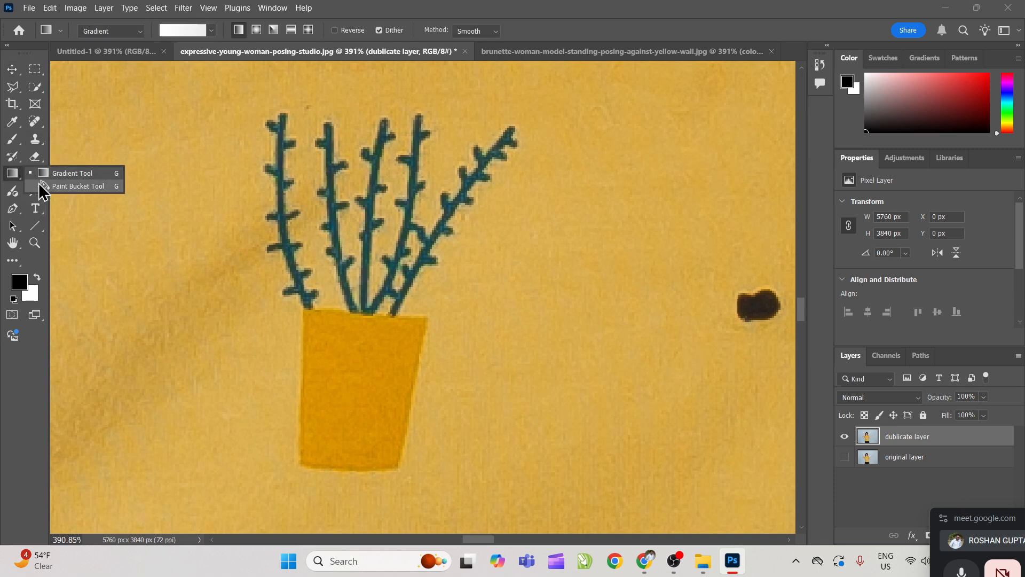
pyautogui.click(56, 184)
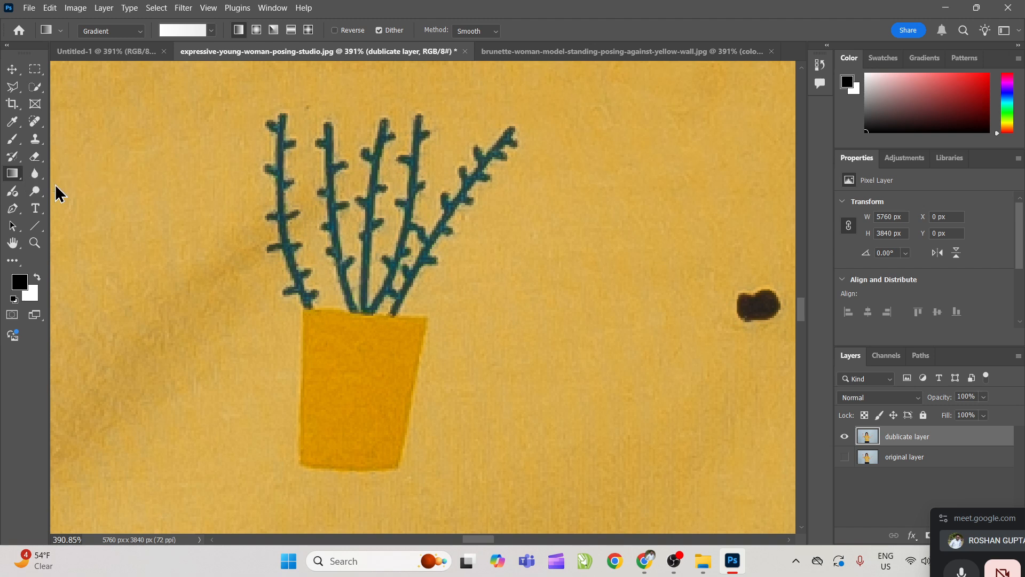
pyautogui.click(327, 351)
pyautogui.click(989, 78)
pyautogui.hotkey('ctrl', 'z')
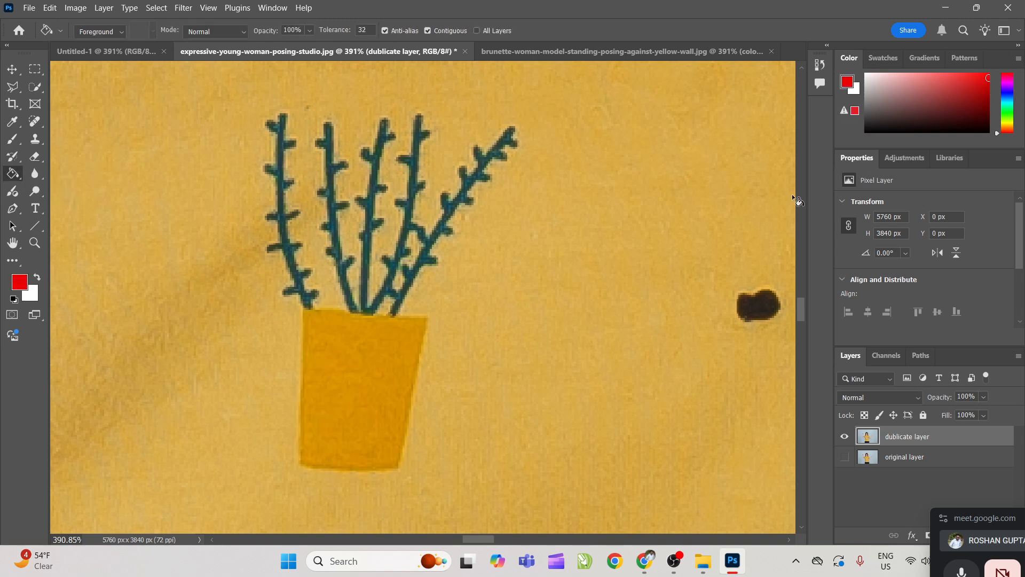
pyautogui.click(370, 362)
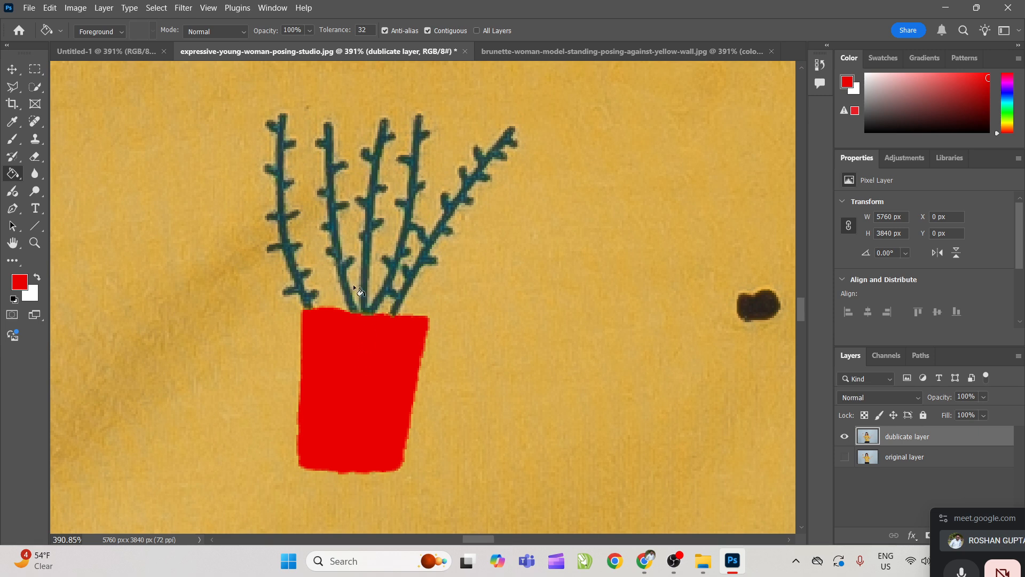
pyautogui.click(363, 249)
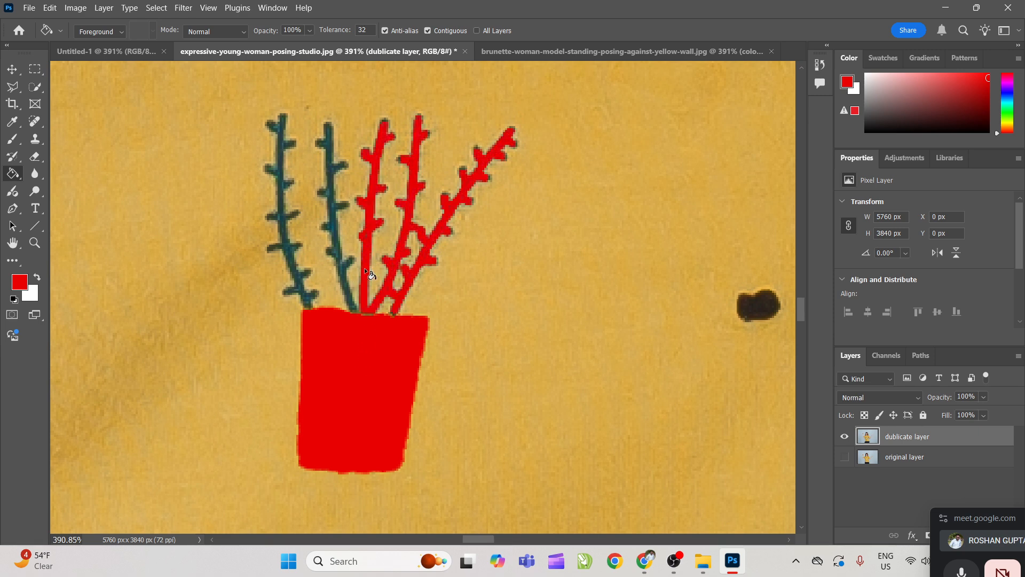
pyautogui.click(339, 247)
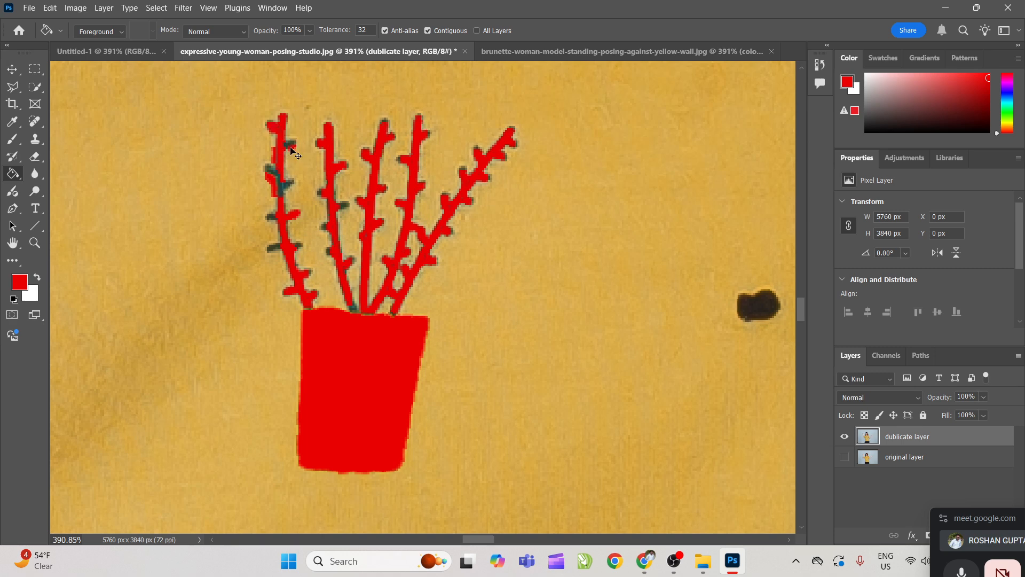
# Step: Fit the photo on screen, restore the Move tool, and reselect the dublicate layer
pyautogui.hotkey('ctrl', '0')
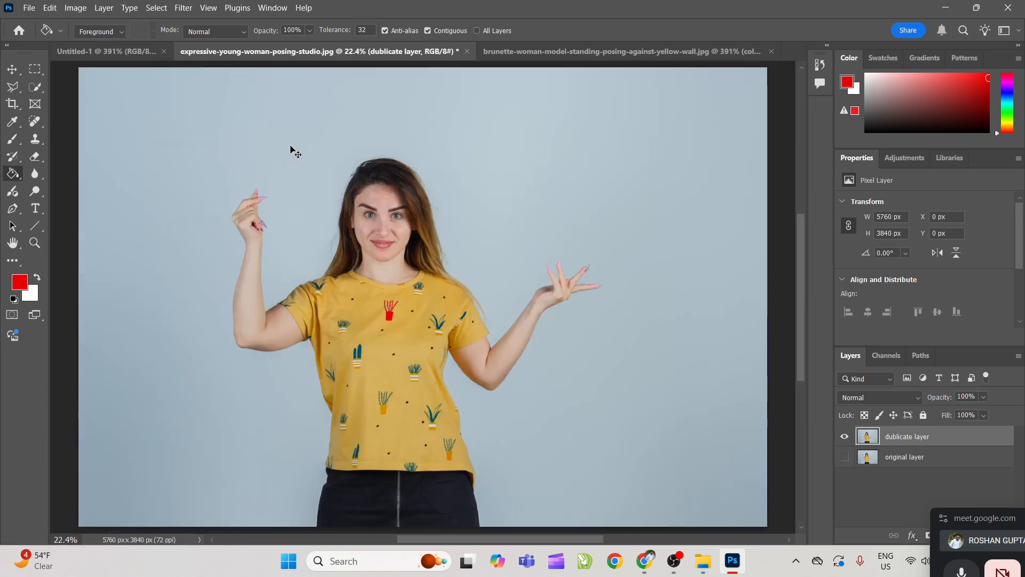
pyautogui.press('v')
pyautogui.scroll(-1, 606, 325)
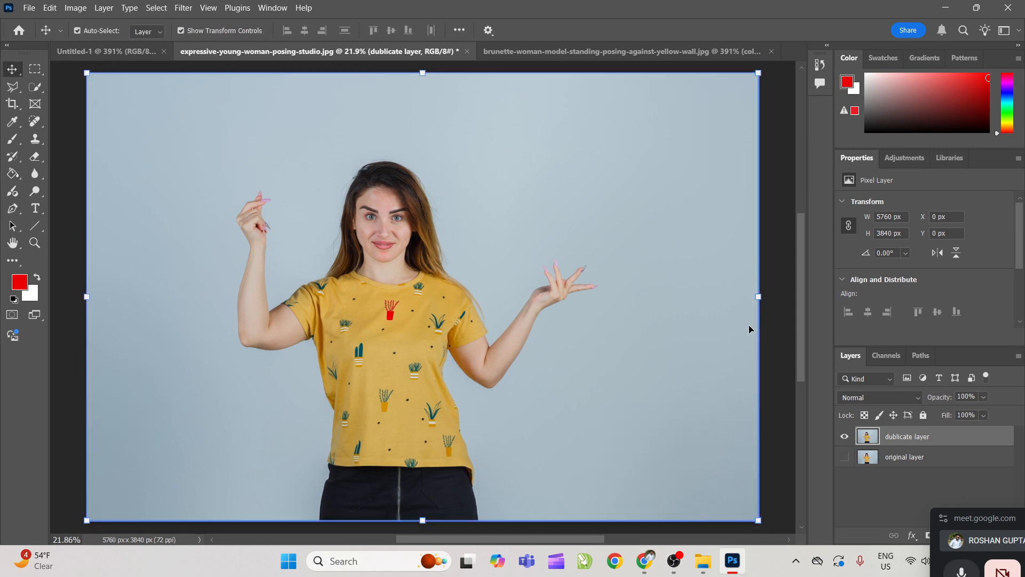
pyautogui.click(779, 388)
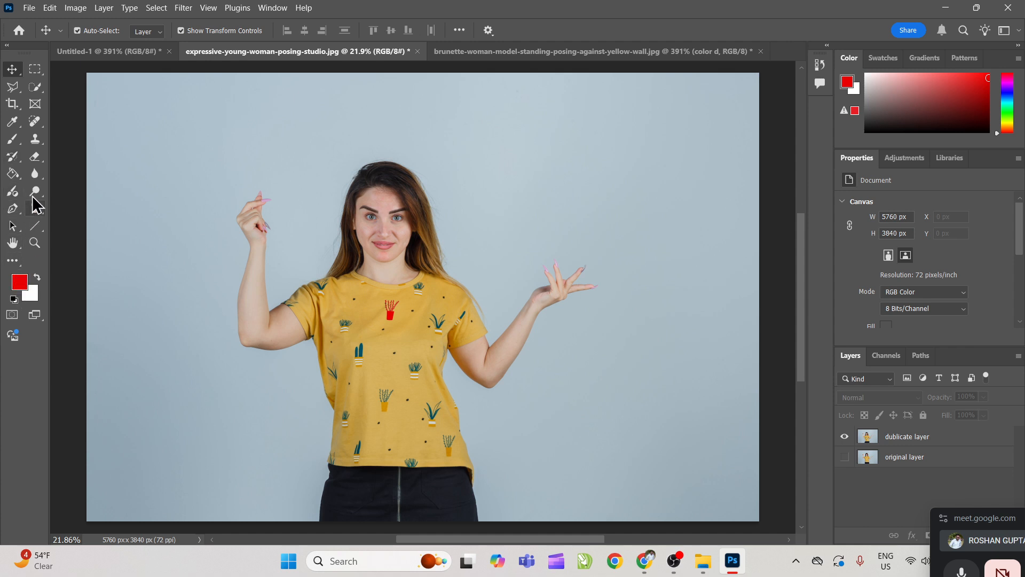
pyautogui.rightClick(18, 67)
pyautogui.click(37, 72)
pyautogui.click(876, 435)
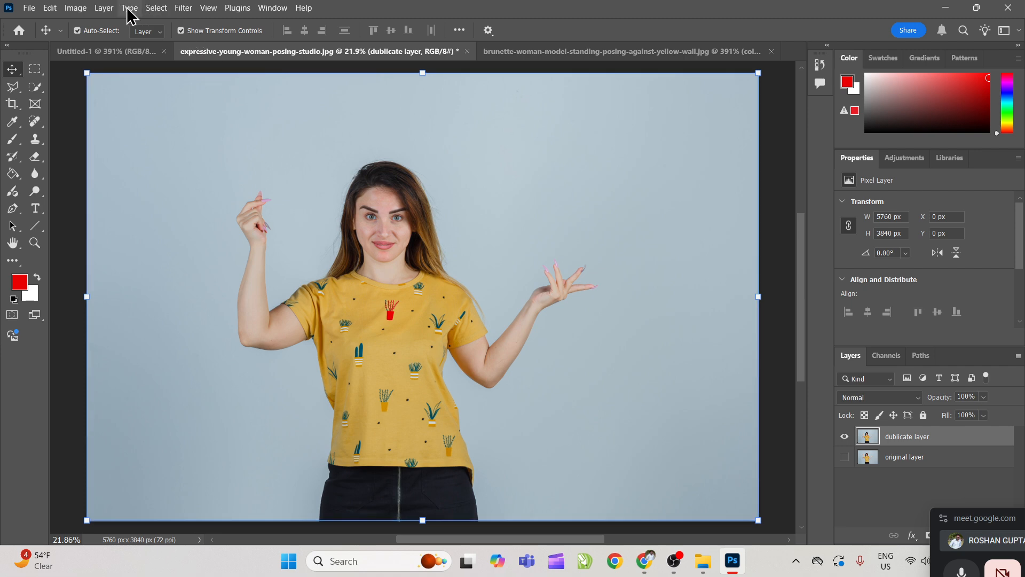
# Step: Load the 'new yellow t shirt girl' channel as the active selection via Load Selection
pyautogui.click(156, 8)
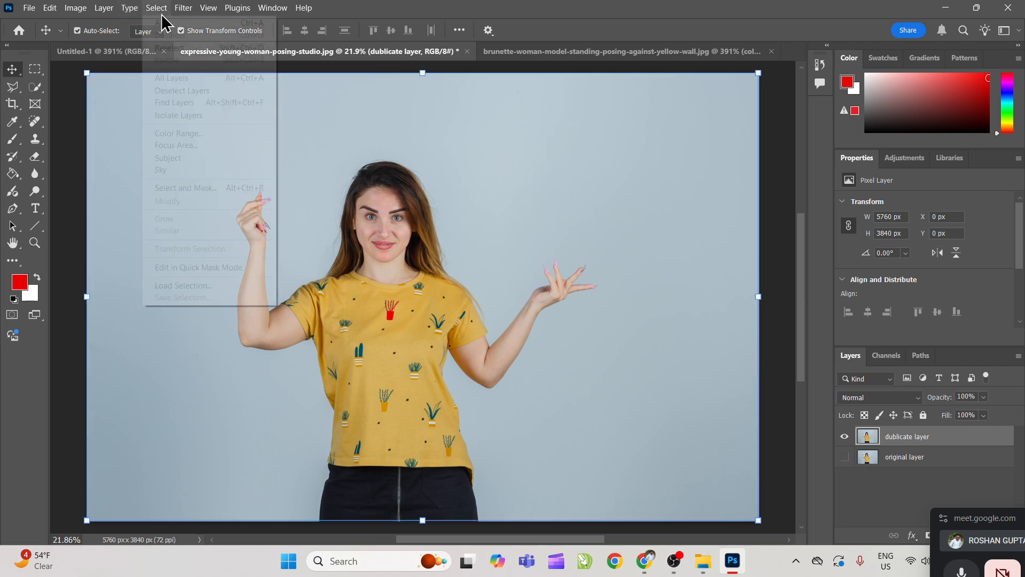
pyautogui.click(196, 287)
pyautogui.click(237, 195)
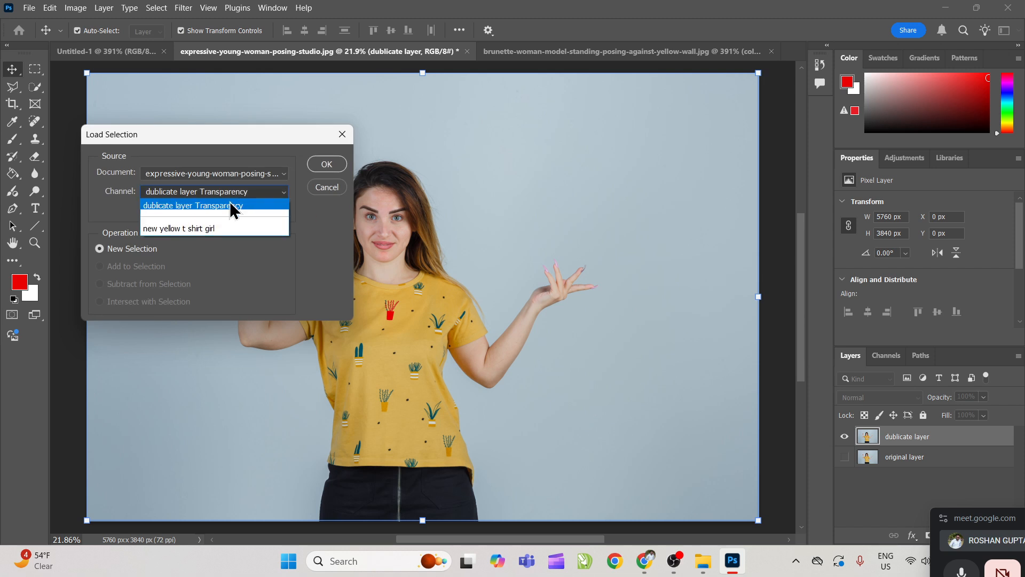
pyautogui.click(239, 241)
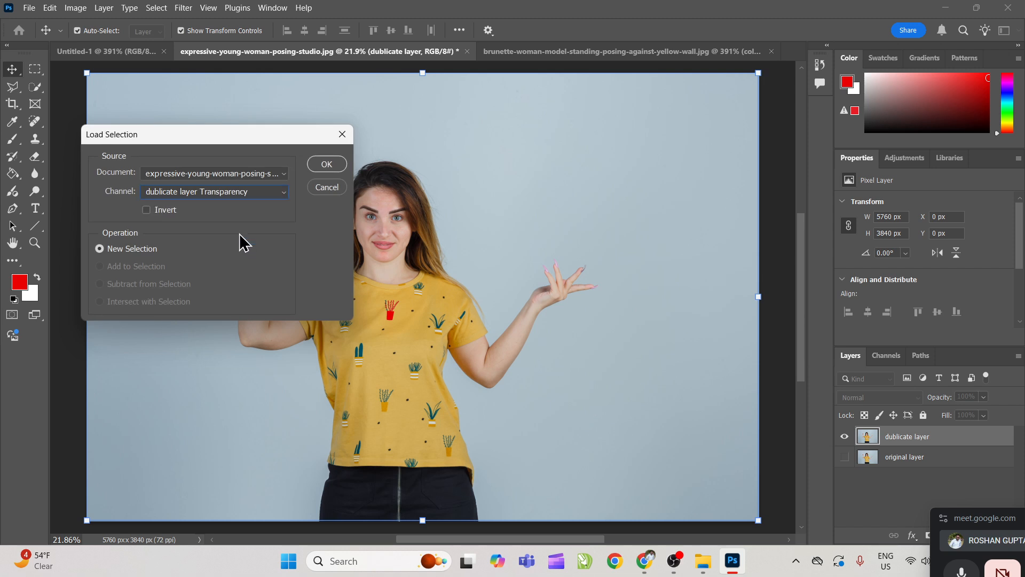
pyautogui.click(234, 194)
pyautogui.click(225, 228)
pyautogui.click(327, 166)
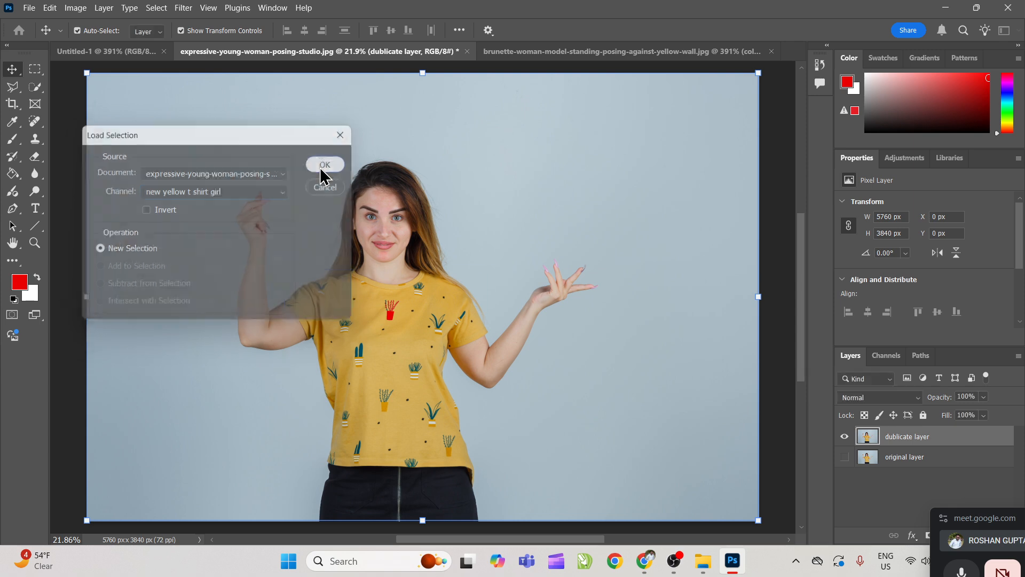
pyautogui.click(76, 8)
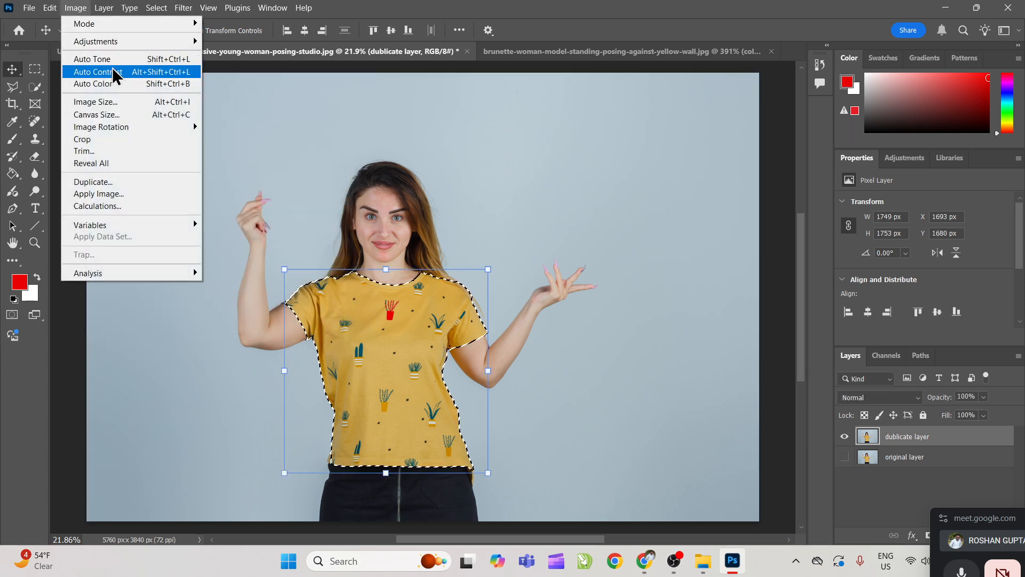
pyautogui.moveTo(116, 46)
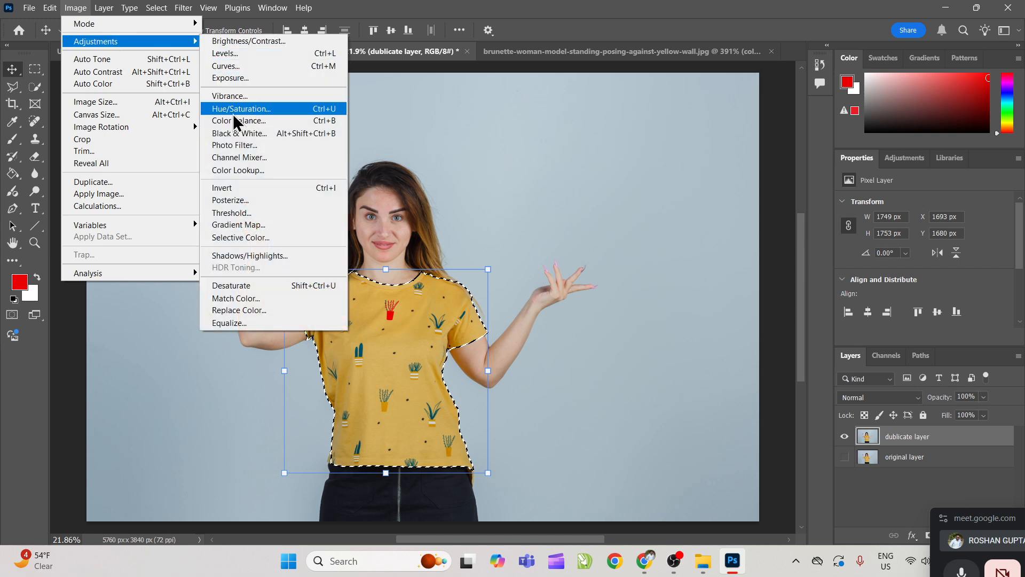
# Step: Recolour the shirt dusty pink with Hue -36, Saturation -71, Lightness -6, then deselect
pyautogui.click(280, 108)
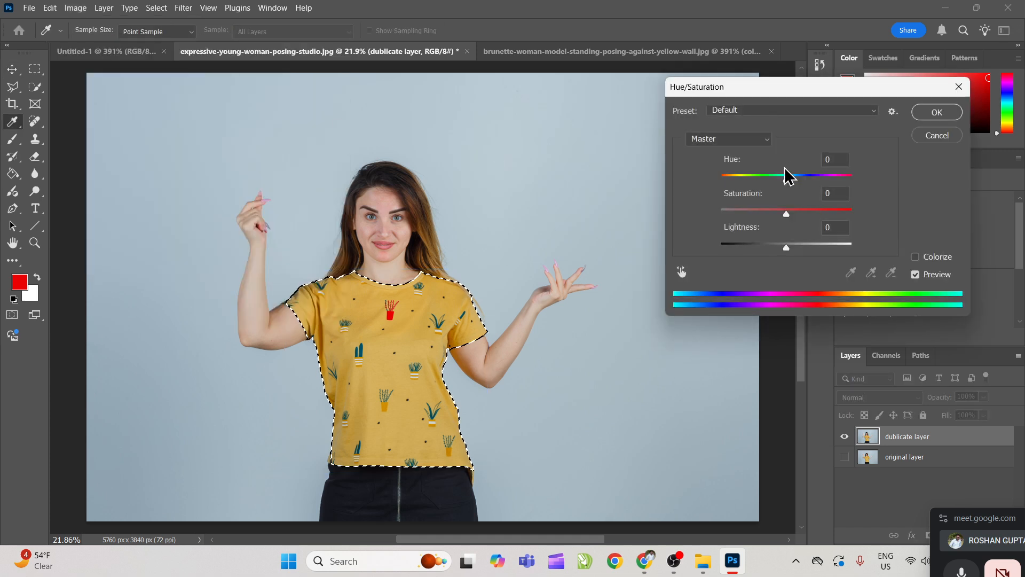
pyautogui.moveTo(785, 179); pyautogui.dragTo(757, 180)
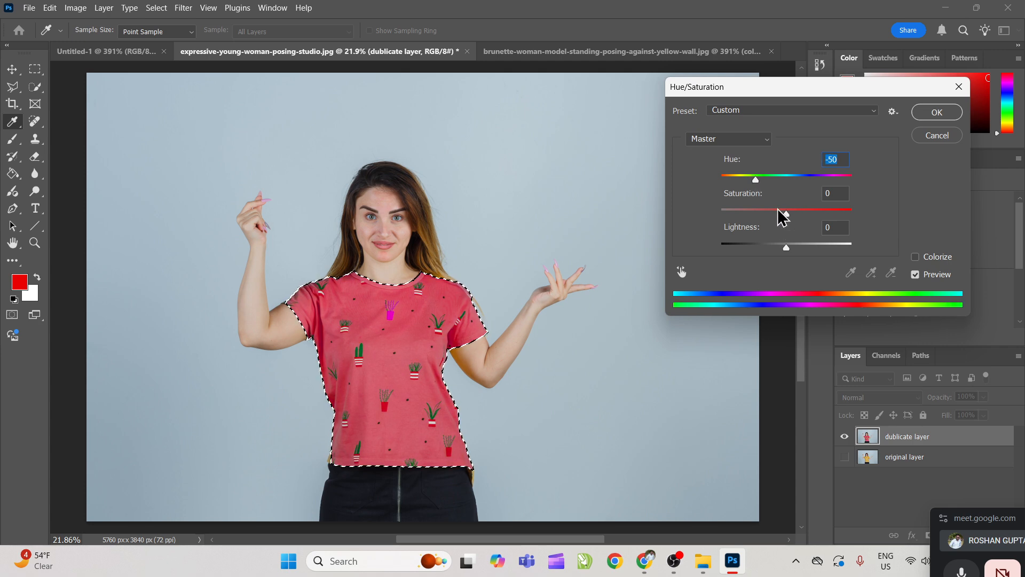
pyautogui.moveTo(783, 213); pyautogui.dragTo(841, 222)
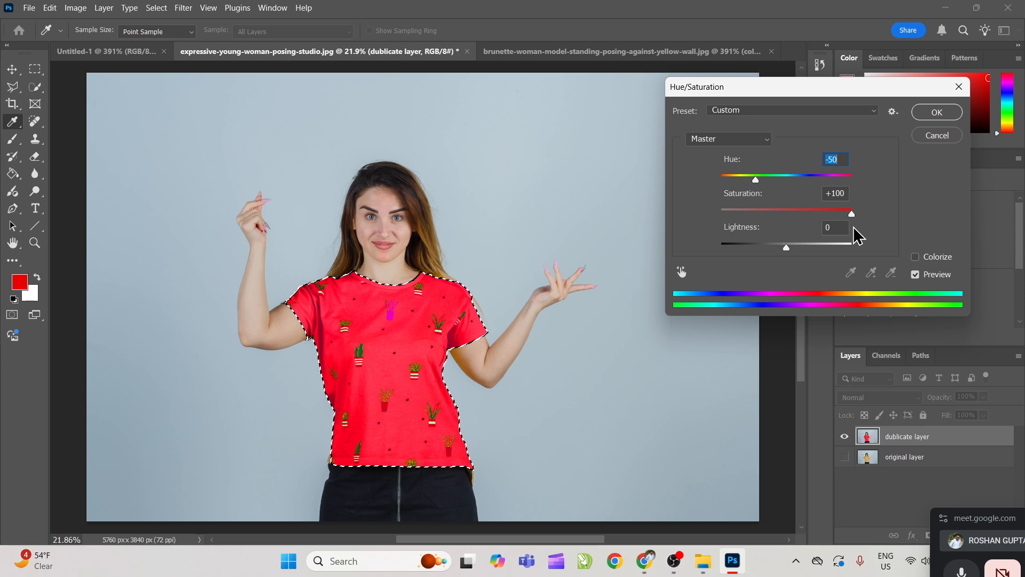
pyautogui.moveTo(846, 216); pyautogui.dragTo(854, 214)
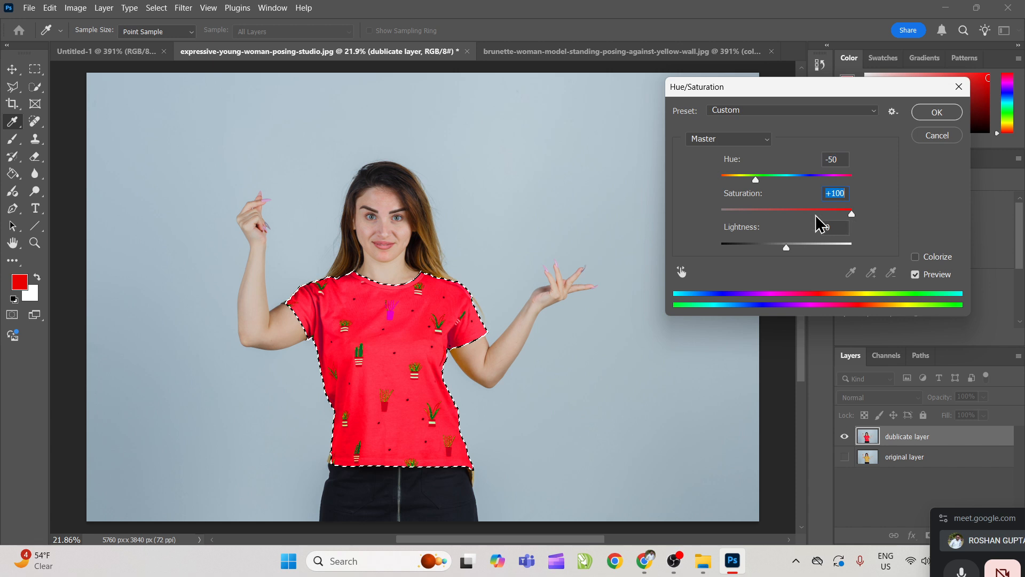
pyautogui.moveTo(756, 180)
pyautogui.mouseDown()
pyautogui.moveTo(771, 180)
pyautogui.moveTo(763, 181)
pyautogui.mouseUp()
pyautogui.moveTo(802, 211); pyautogui.dragTo(740, 211)
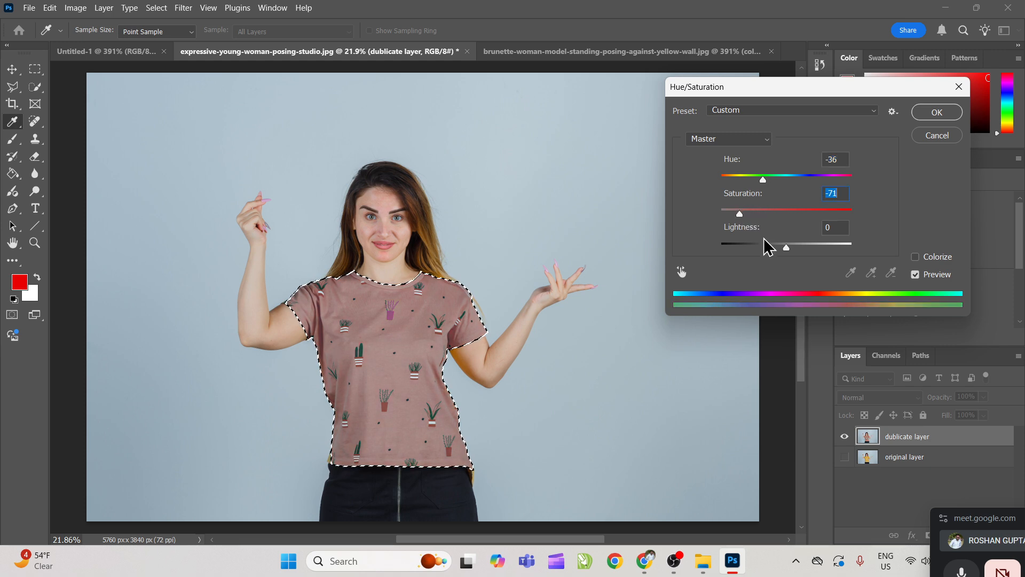
pyautogui.moveTo(787, 249); pyautogui.dragTo(782, 249)
pyautogui.click(919, 114)
pyautogui.press('v')
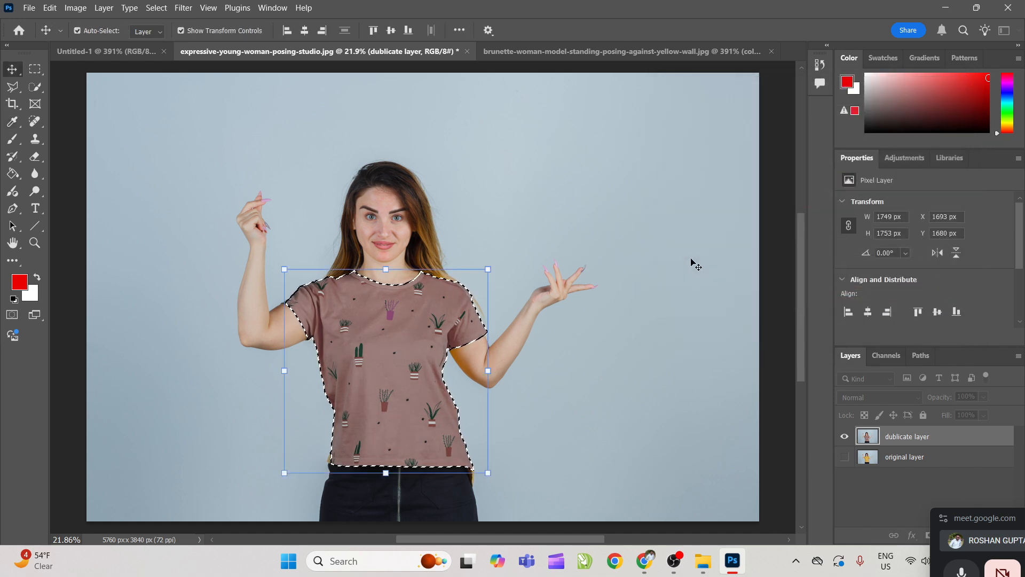
pyautogui.hotkey('ctrl', 'd')
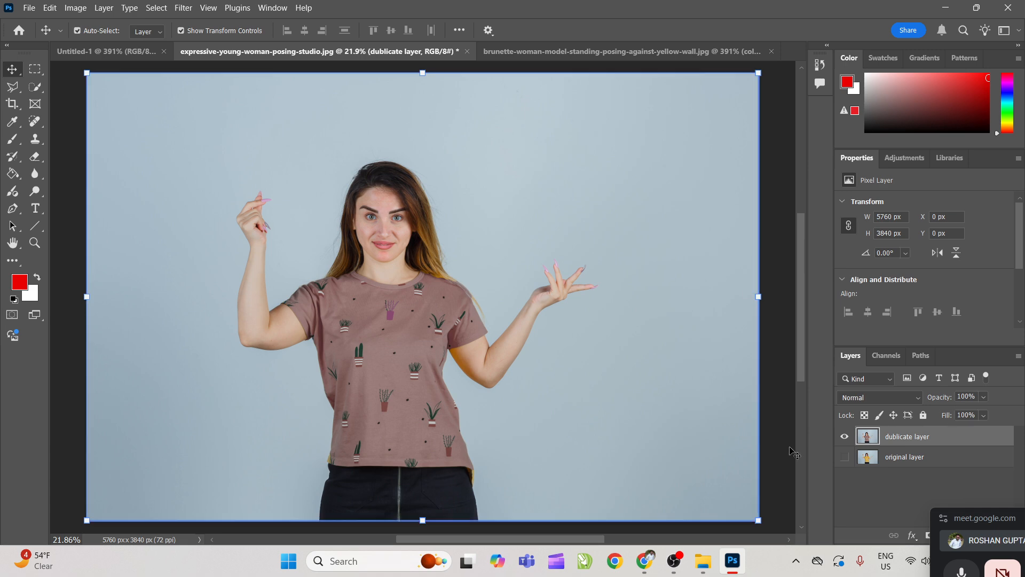
# Step: Compare the dusty pink shirt against the original yellow layer by toggling layer visibility
pyautogui.click(844, 456)
pyautogui.click(844, 436)
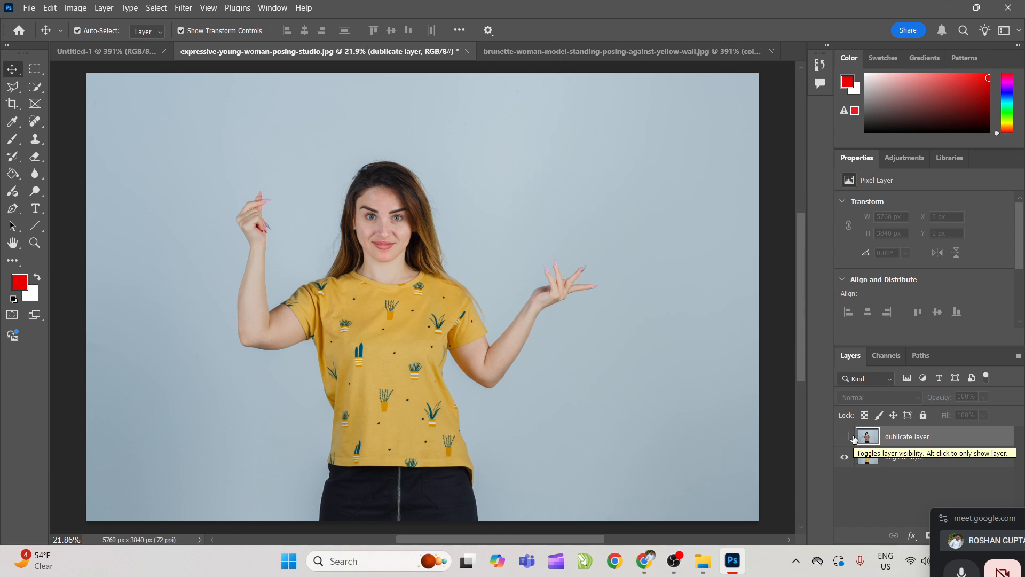
pyautogui.click(845, 437)
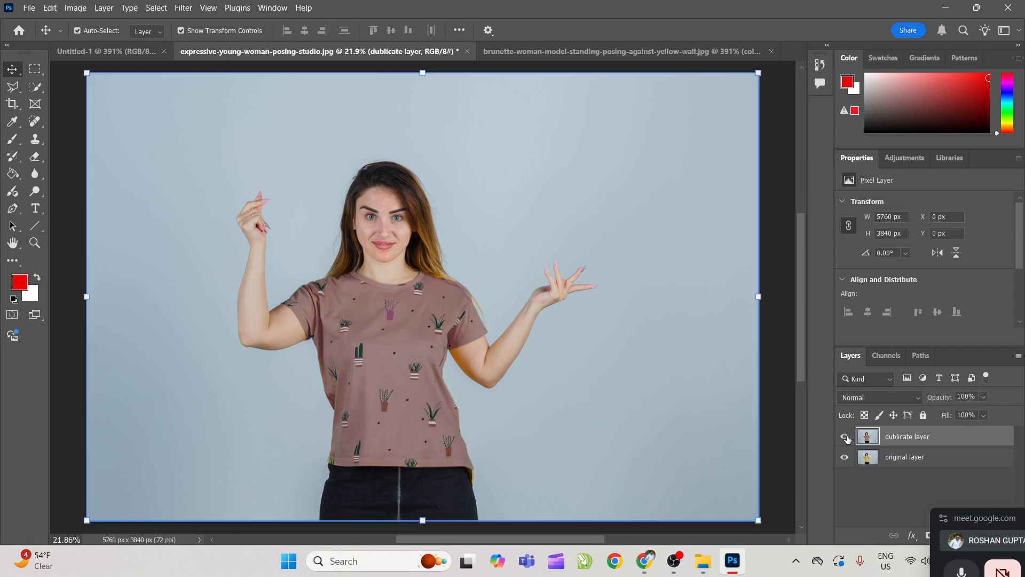
pyautogui.click(853, 493)
# Step: Preview the fitted image full screen, then switch to the Amazon grey polo page in Chrome
pyautogui.hotkey('ctrl', '0')
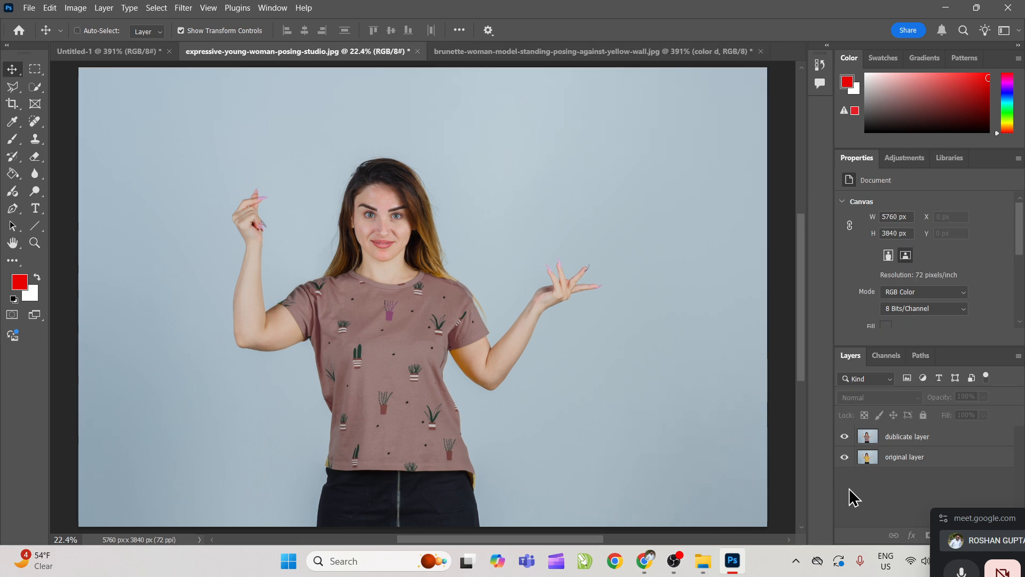
pyautogui.press('f')
pyautogui.press('f')
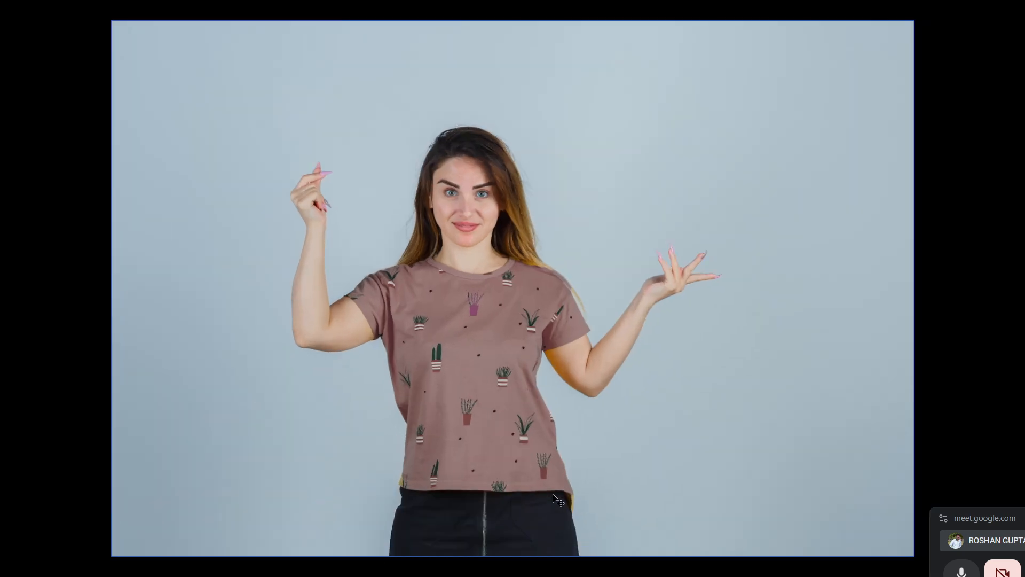
pyautogui.press('f')
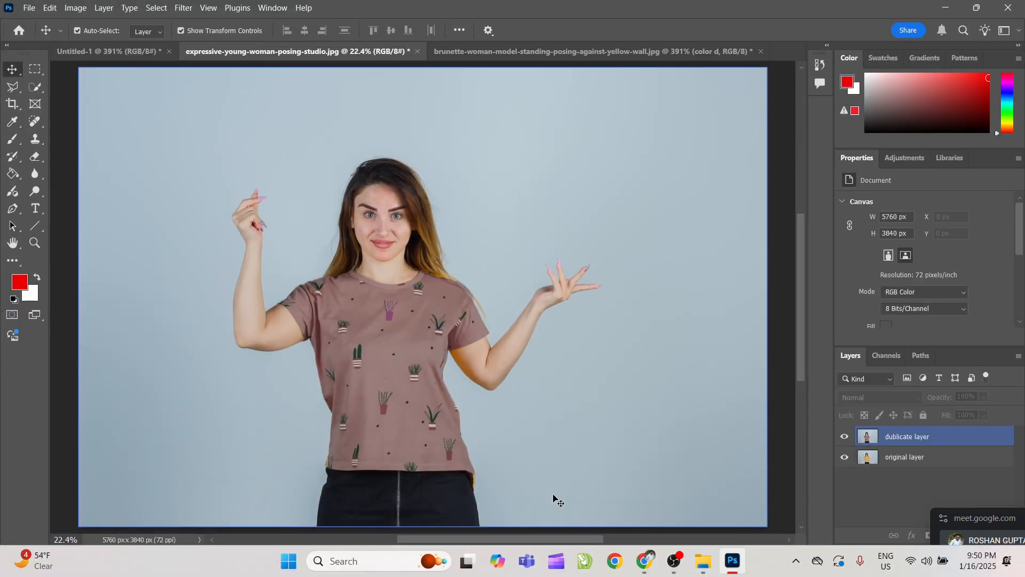
pyautogui.hotkey('alt', 'Tab')
pyautogui.click(577, 229)
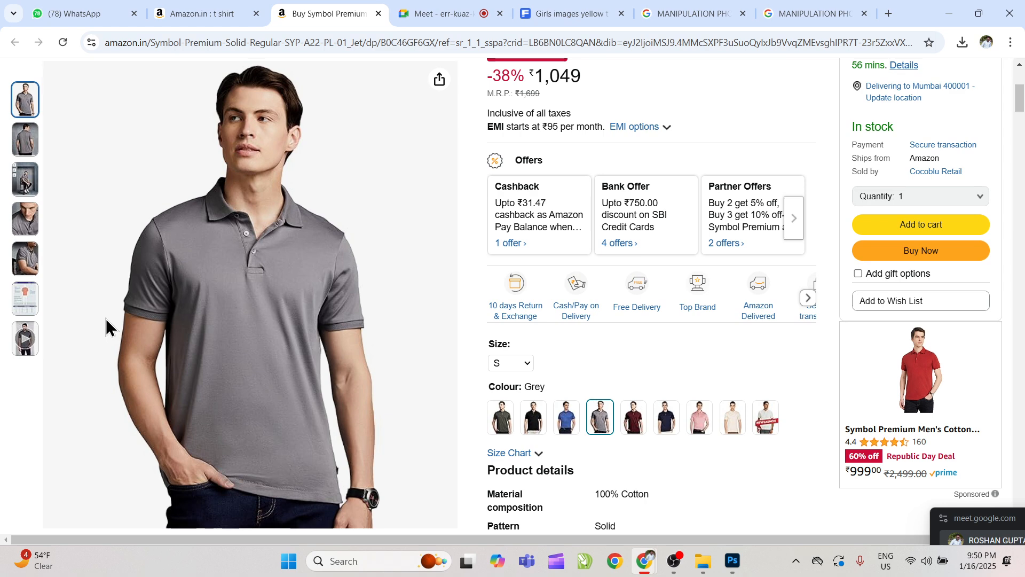
# Step: Open the grey polo product image in its own Chrome tab
pyautogui.rightClick(201, 296)
pyautogui.click(266, 302)
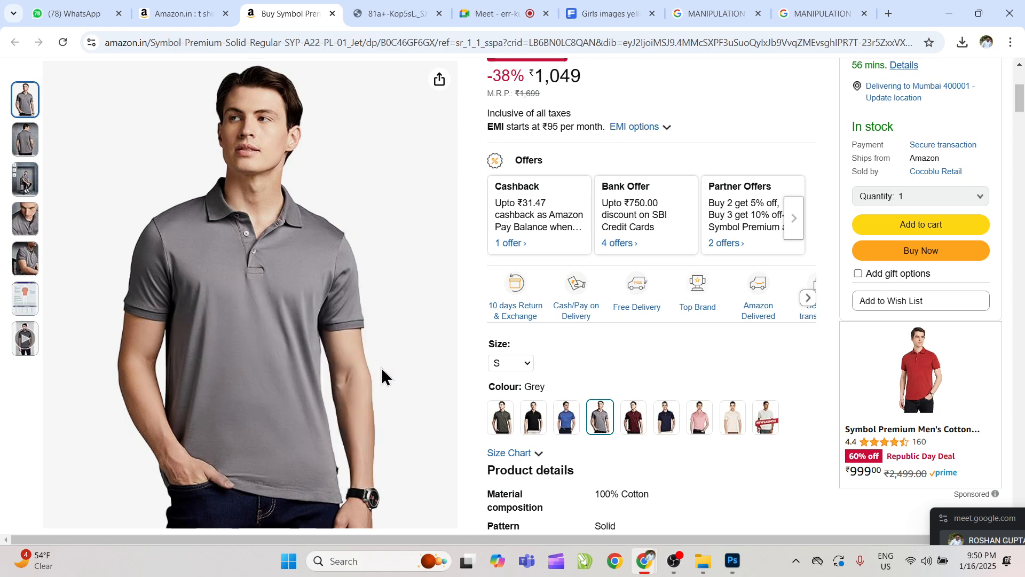
pyautogui.click(815, 16)
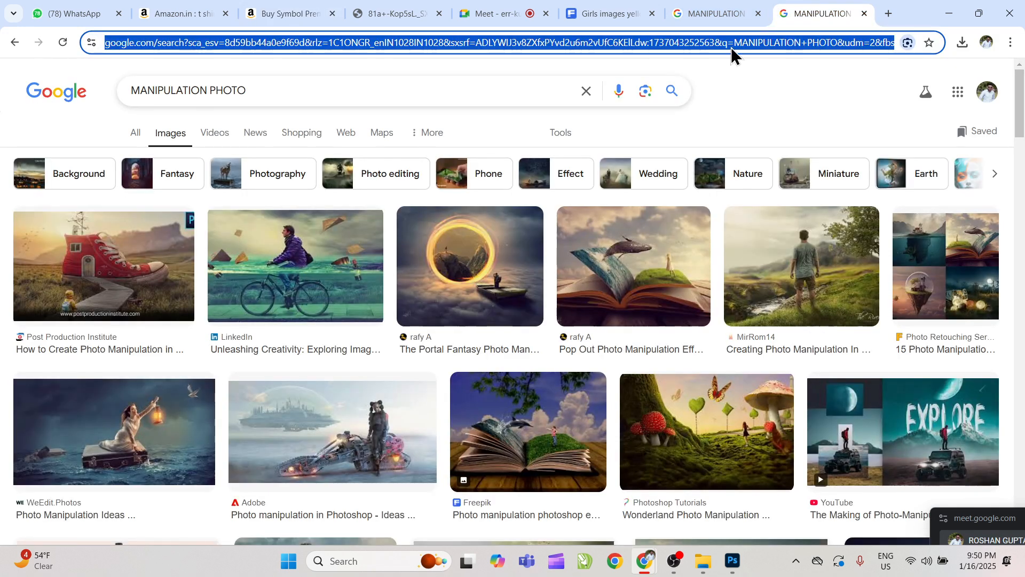
pyautogui.click(709, 21)
pyautogui.click(372, 16)
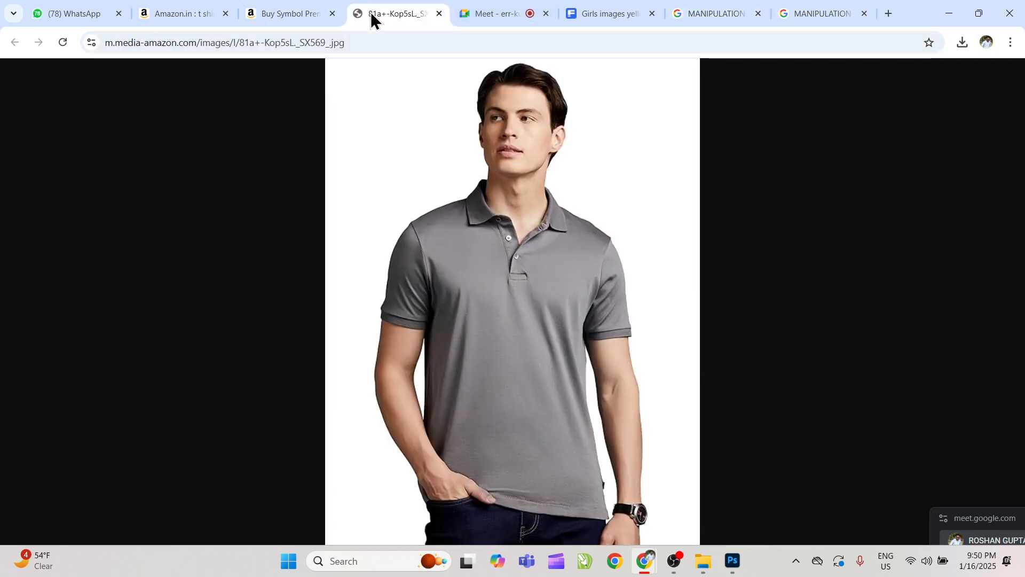
# Step: Copy the grey polo image and start a new Photoshop document
pyautogui.rightClick(544, 200)
pyautogui.click(594, 256)
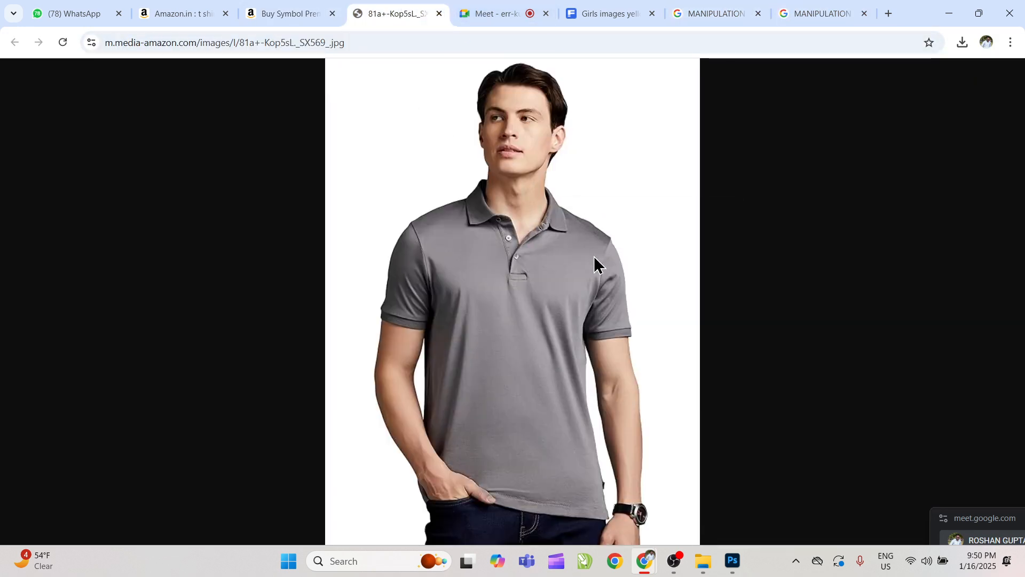
pyautogui.click(736, 572)
pyautogui.hotkey('ctrl', 'n')
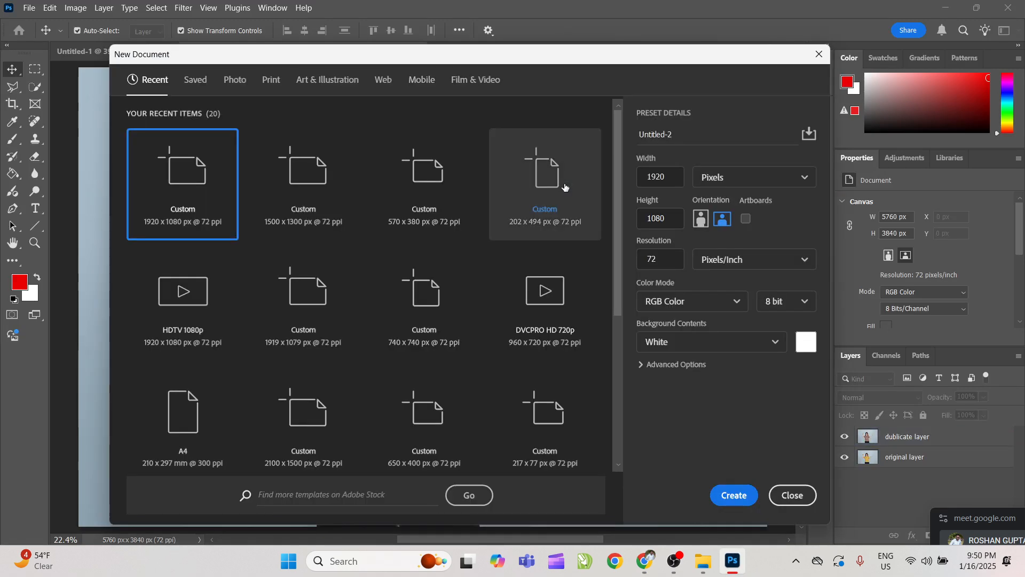
# Step: Paste the grey polo into a new 569×740 px document and quick-select the shirt and right sleeve
pyautogui.press('Return')
pyautogui.hotkey('ctrl', 'v')
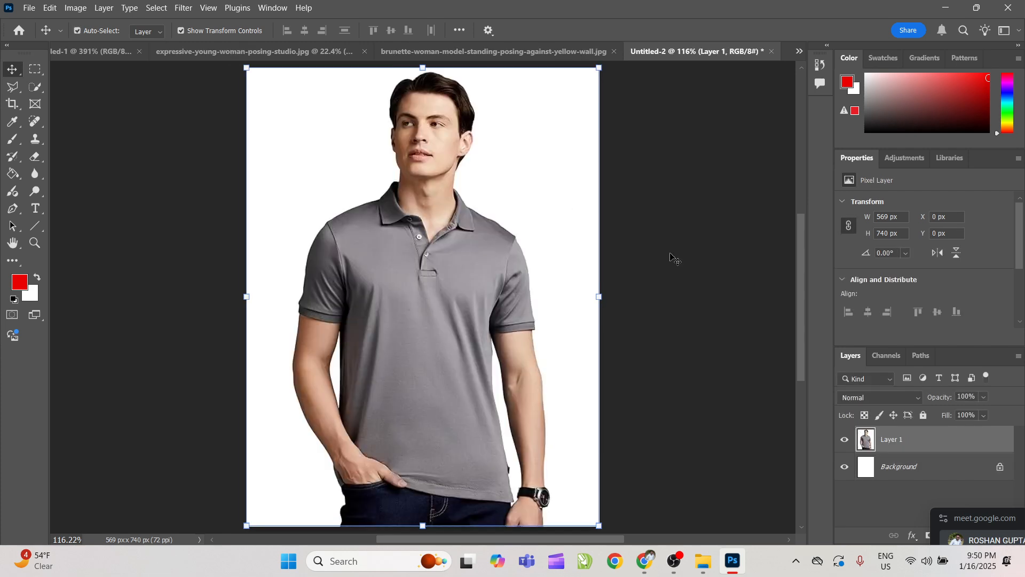
pyautogui.click(670, 256)
pyautogui.click(35, 87)
pyautogui.click(74, 102)
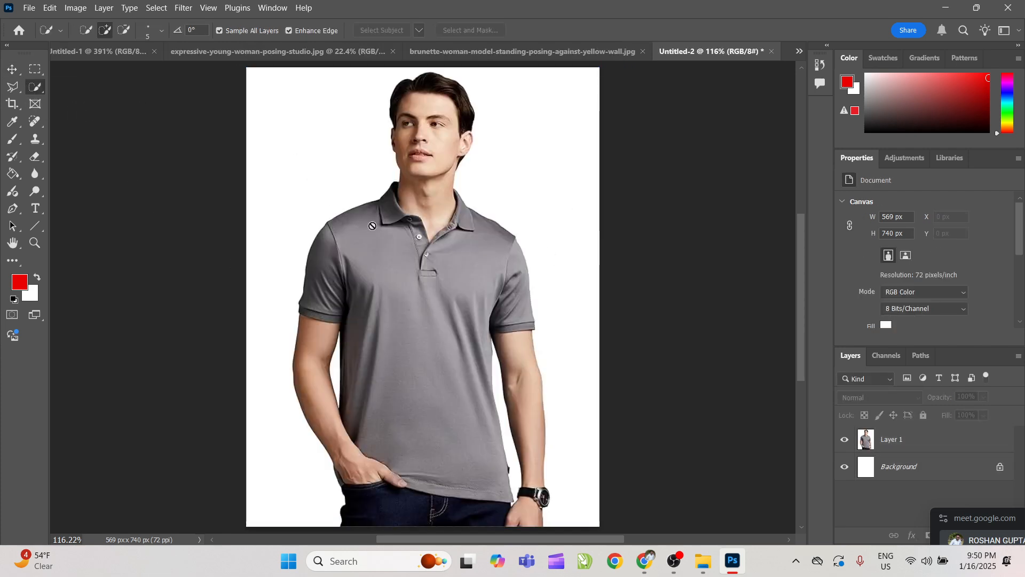
pyautogui.click(894, 436)
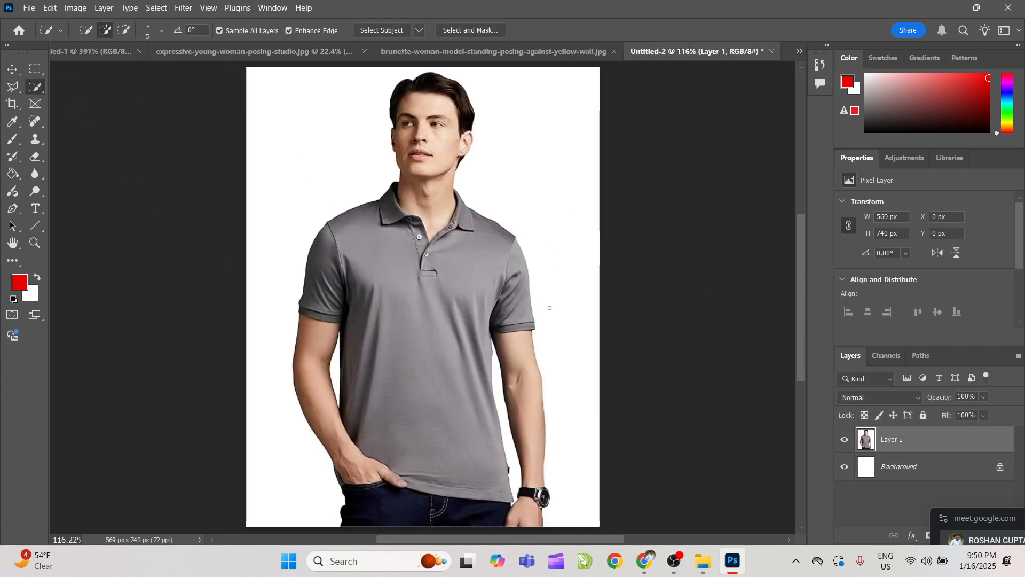
pyautogui.click(398, 296)
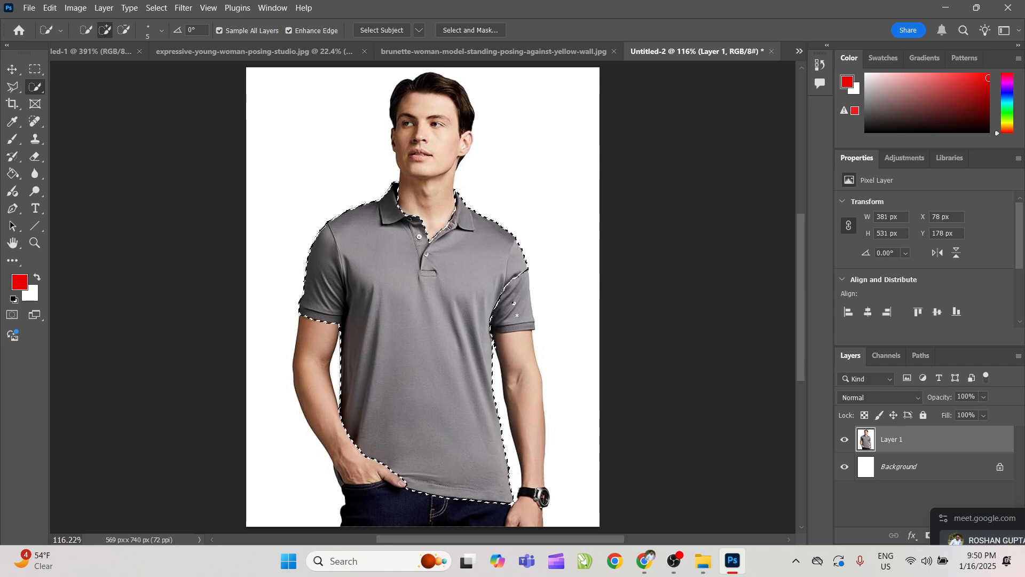
pyautogui.click(516, 309)
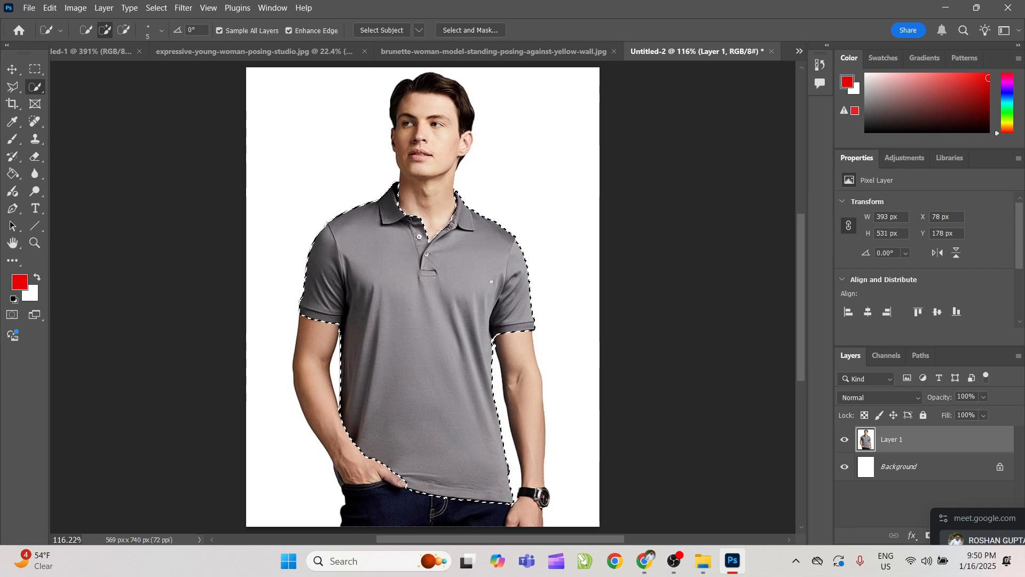
# Step: Zoom into the collar and tighten the selection edge with a smaller brush, keeping the neck skin out
pyautogui.press('z')
pyautogui.moveTo(389, 192); pyautogui.dragTo(480, 273)
pyautogui.press('w')
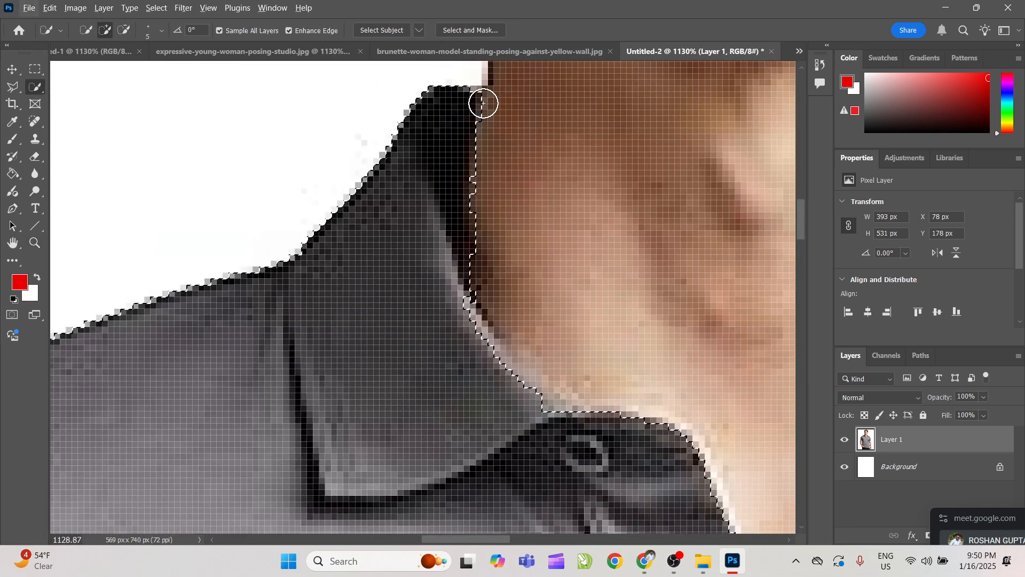
pyautogui.press('[')
pyautogui.press('[')
pyautogui.press('[')
pyautogui.keyDown('alt'); pyautogui.moveTo(480, 97); pyautogui.dragTo(476, 132); pyautogui.keyUp('alt')
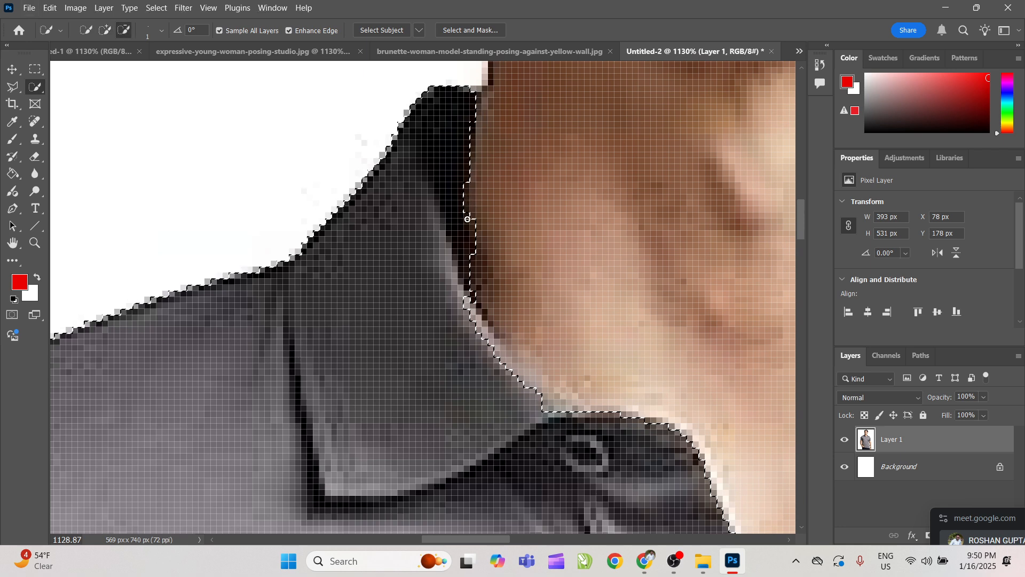
pyautogui.moveTo(463, 170)
pyautogui.keyDown('alt'); pyautogui.mouseDown()
pyautogui.moveTo(463, 111)
pyautogui.moveTo(480, 91)
pyautogui.moveTo(473, 126)
pyautogui.moveTo(457, 93)
pyautogui.moveTo(478, 143)
pyautogui.moveTo(432, 114)
pyautogui.moveTo(449, 147)
pyautogui.moveTo(444, 158)
pyautogui.moveTo(431, 154)
pyautogui.moveTo(458, 129)
pyautogui.mouseUp(); pyautogui.keyUp('alt')
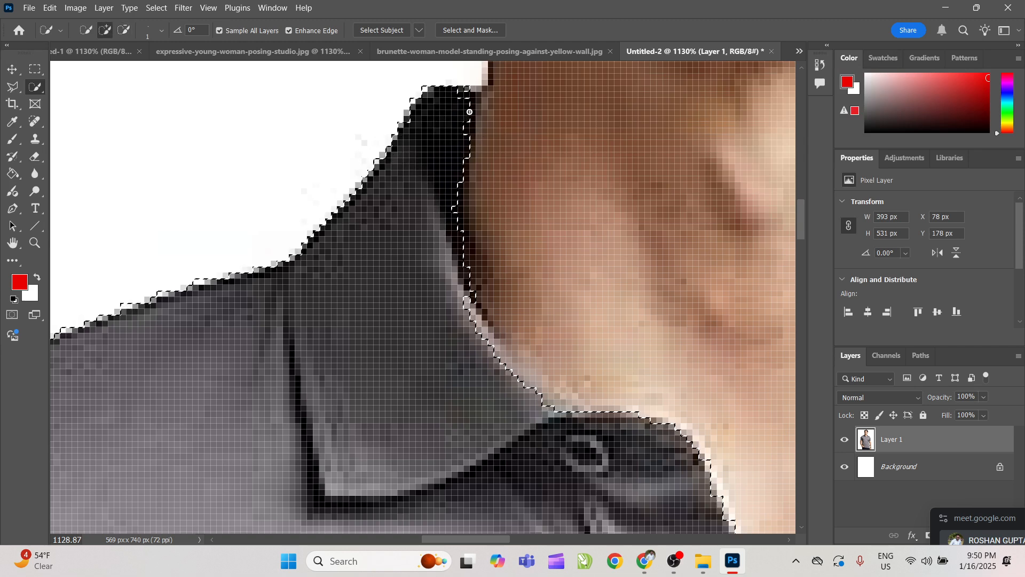
pyautogui.moveTo(462, 92)
pyautogui.mouseDown()
pyautogui.moveTo(449, 131)
pyautogui.moveTo(451, 235)
pyautogui.moveTo(406, 281)
pyautogui.mouseUp()
pyautogui.moveTo(456, 354); pyautogui.dragTo(305, 238)
pyautogui.keyDown('ctrl'); pyautogui.moveTo(434, 204); pyautogui.dragTo(410, 233); pyautogui.keyUp('ctrl')
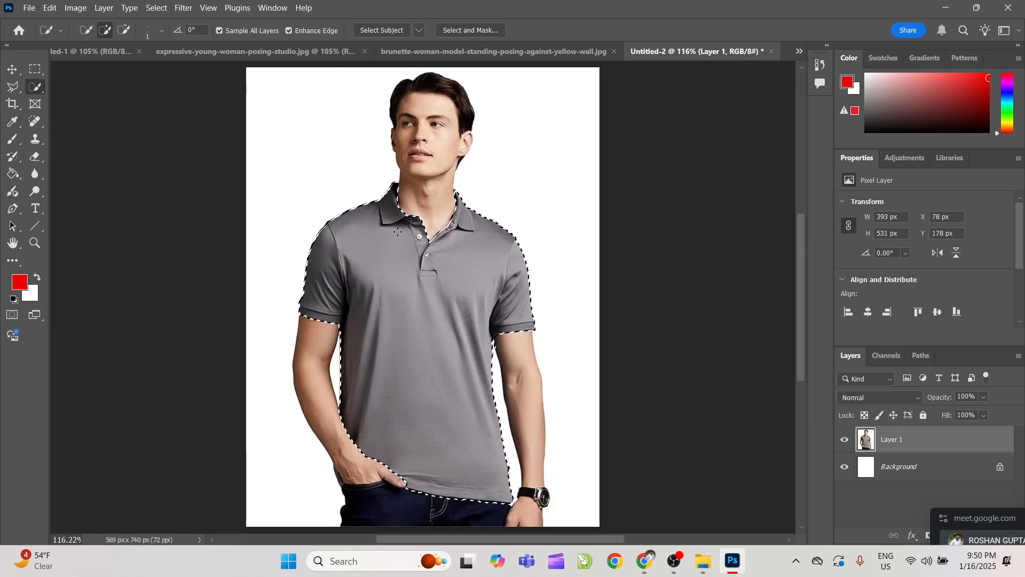
pyautogui.click(156, 8)
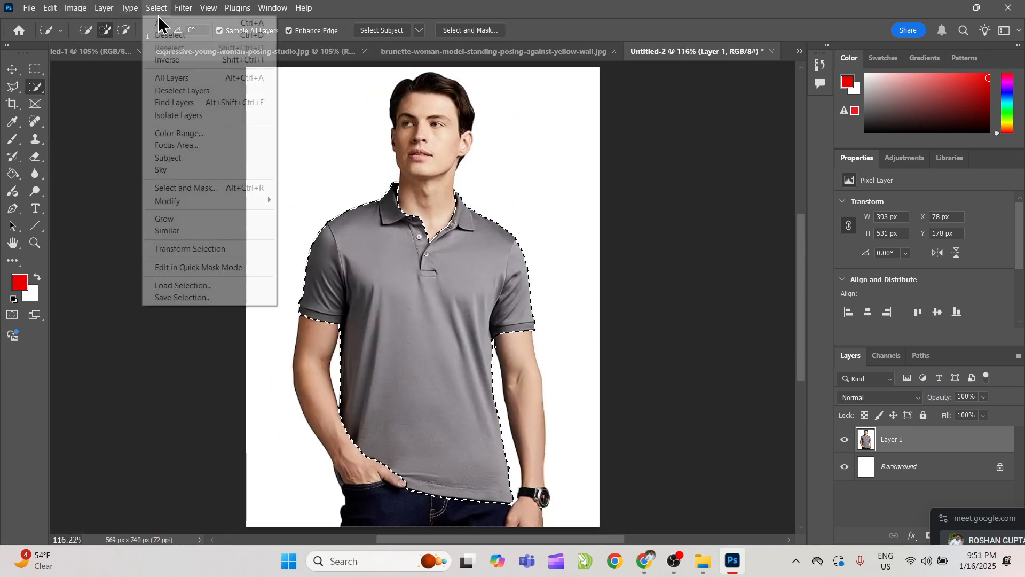
# Step: Save the polo selection as a new channel named 'man selection tool'
pyautogui.click(175, 299)
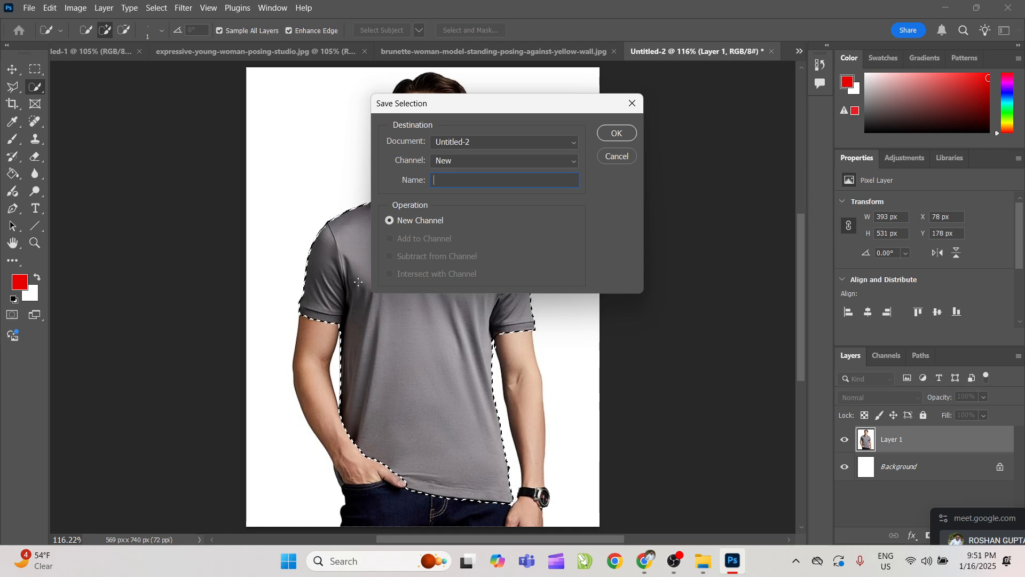
pyautogui.write('man selection tool')
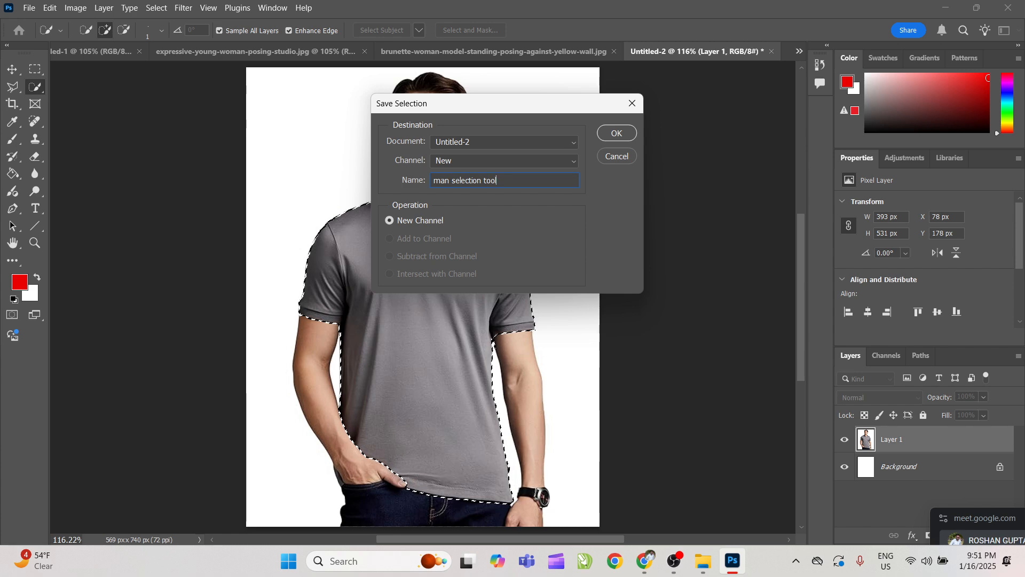
pyautogui.press('Return')
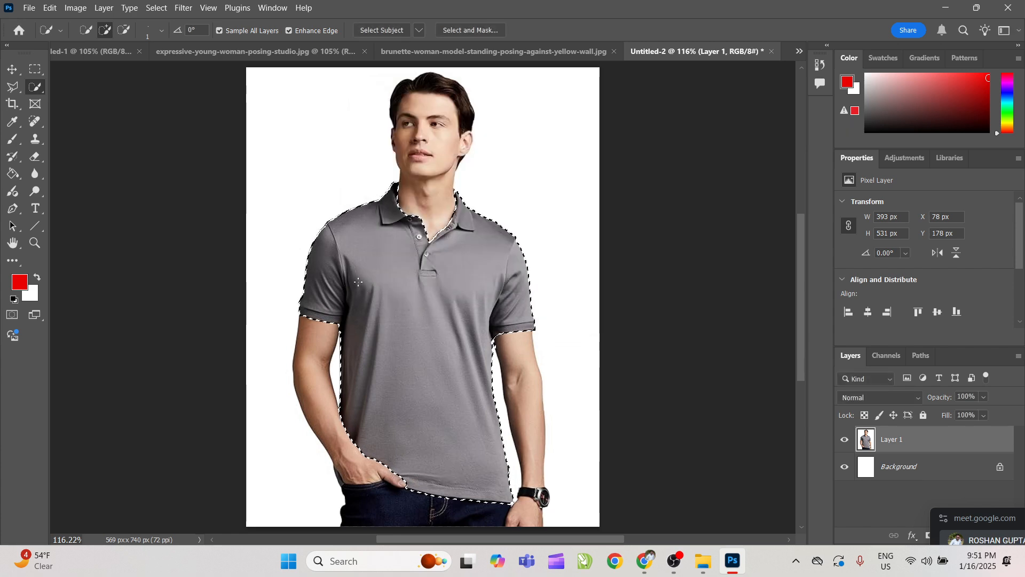
pyautogui.click(72, 9)
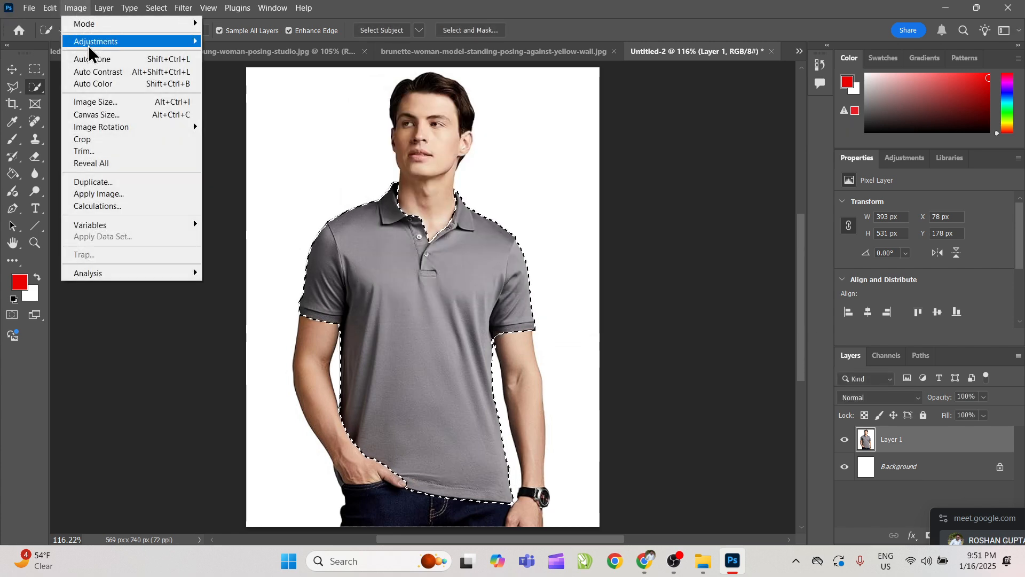
# Step: Open Hue/Saturation for the selected polo and move the dialog off the shirt
pyautogui.moveTo(88, 46)
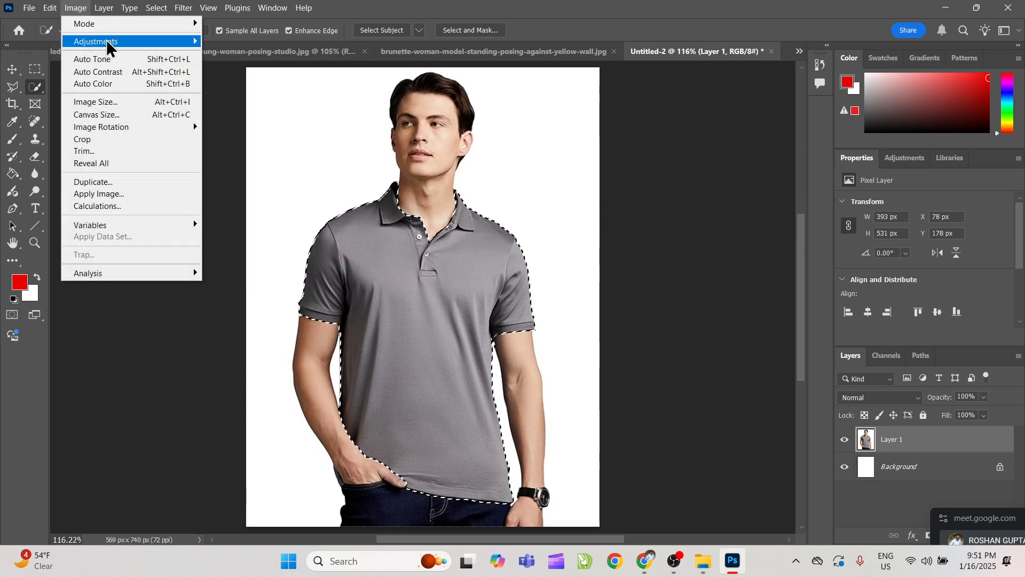
pyautogui.click(77, 8)
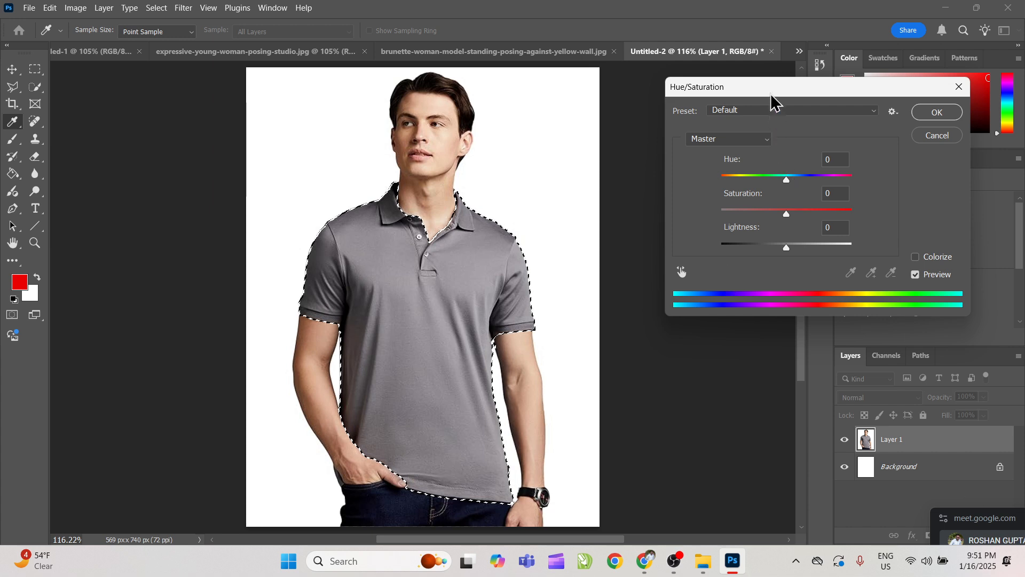
pyautogui.moveTo(756, 90); pyautogui.dragTo(660, 130)
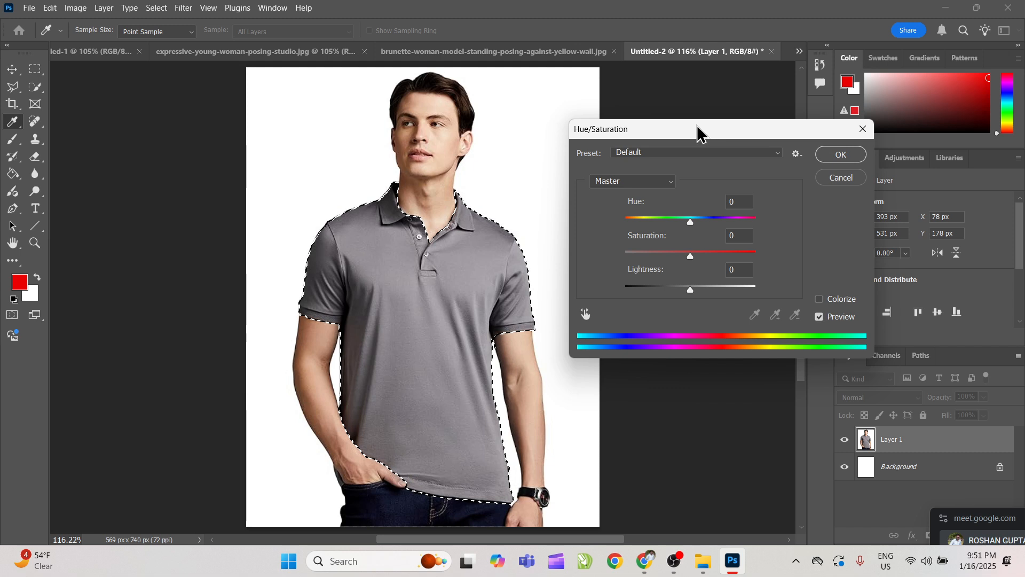
pyautogui.moveTo(698, 129); pyautogui.dragTo(700, 100)
# Step: Test Hue shifts on the polo down to -52 and a green Colorize preview, then switch Colorize off
pyautogui.moveTo(692, 191); pyautogui.dragTo(633, 192)
pyautogui.moveTo(719, 200); pyautogui.dragTo(677, 208)
pyautogui.click(821, 270)
pyautogui.click(823, 271)
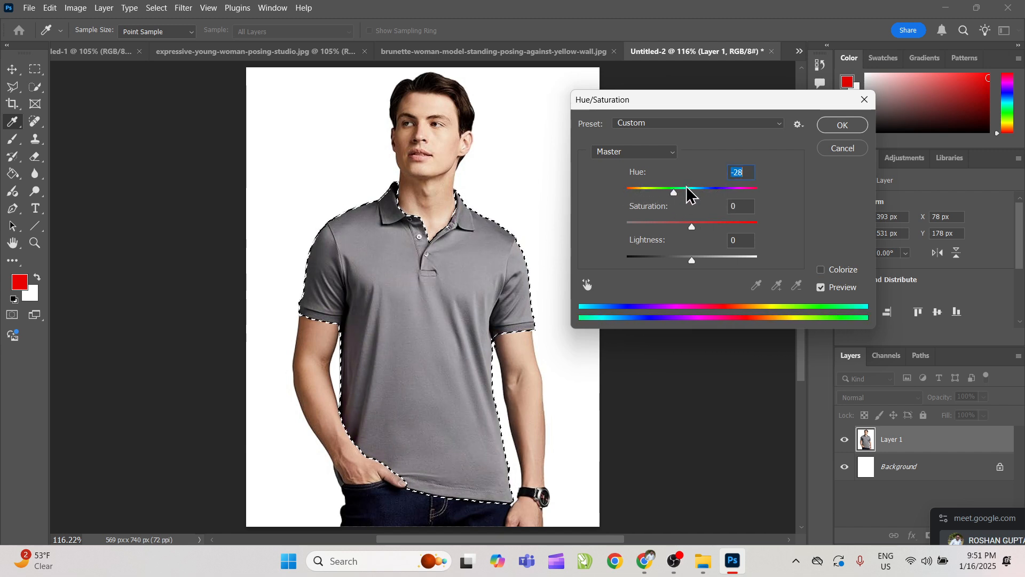
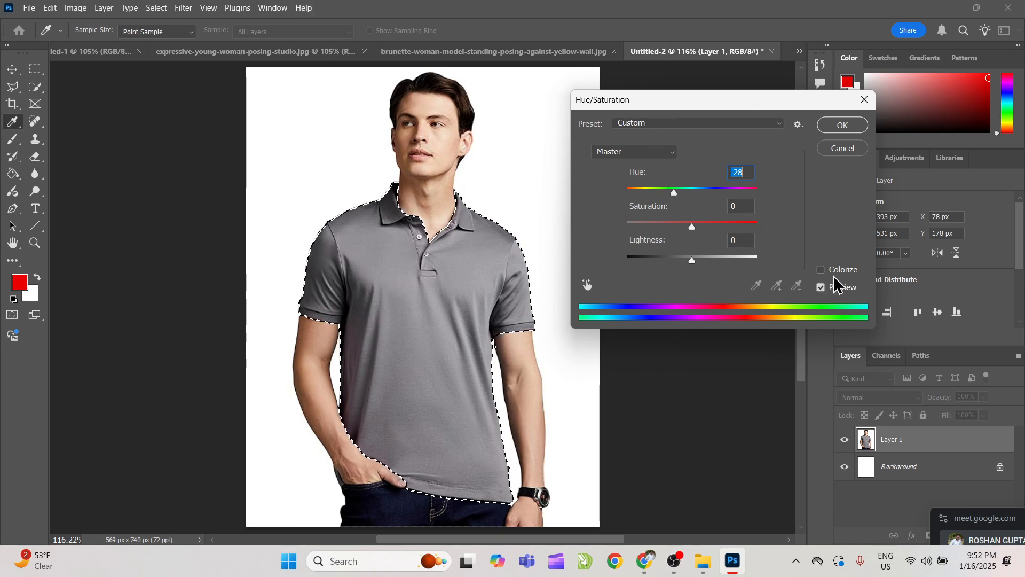
# Step: Colorize the polo purple (Hue +257, Saturation +43, Lightness -14), deselect, and duplicate Layer 1
pyautogui.moveTo(674, 192); pyautogui.dragTo(683, 206)
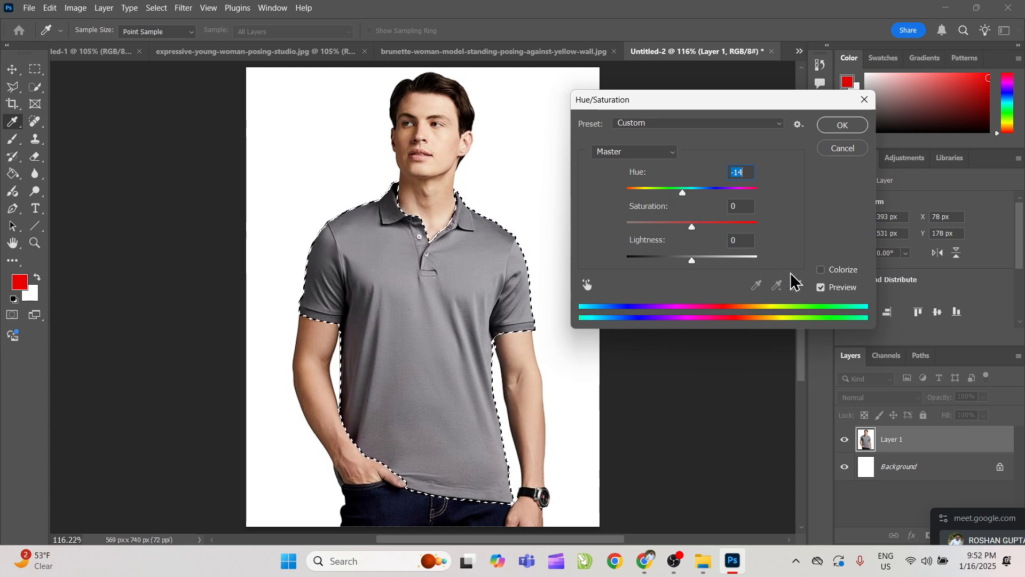
pyautogui.click(822, 271)
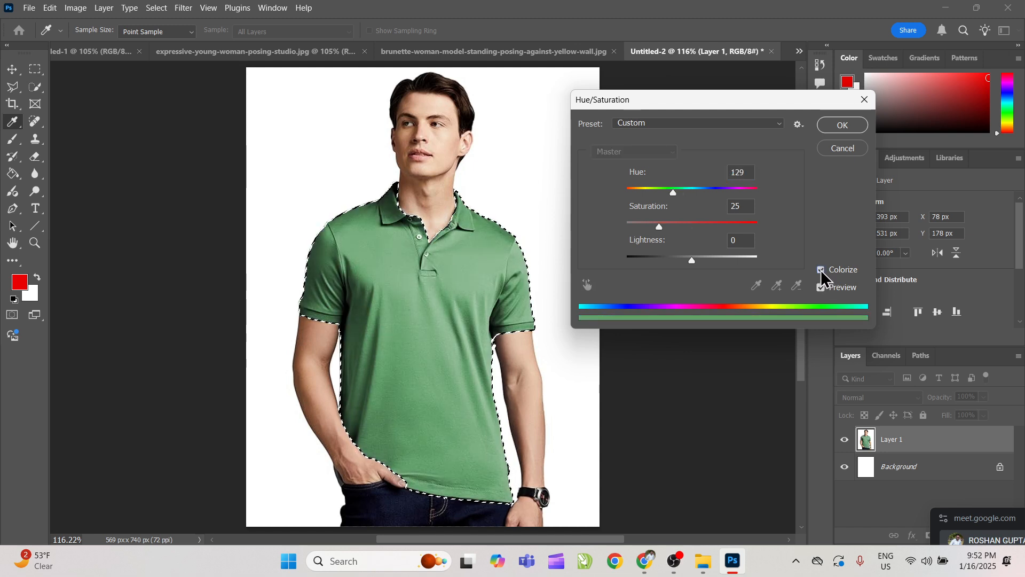
pyautogui.moveTo(677, 194); pyautogui.dragTo(720, 212)
pyautogui.moveTo(659, 223); pyautogui.dragTo(688, 264)
pyautogui.click(839, 125)
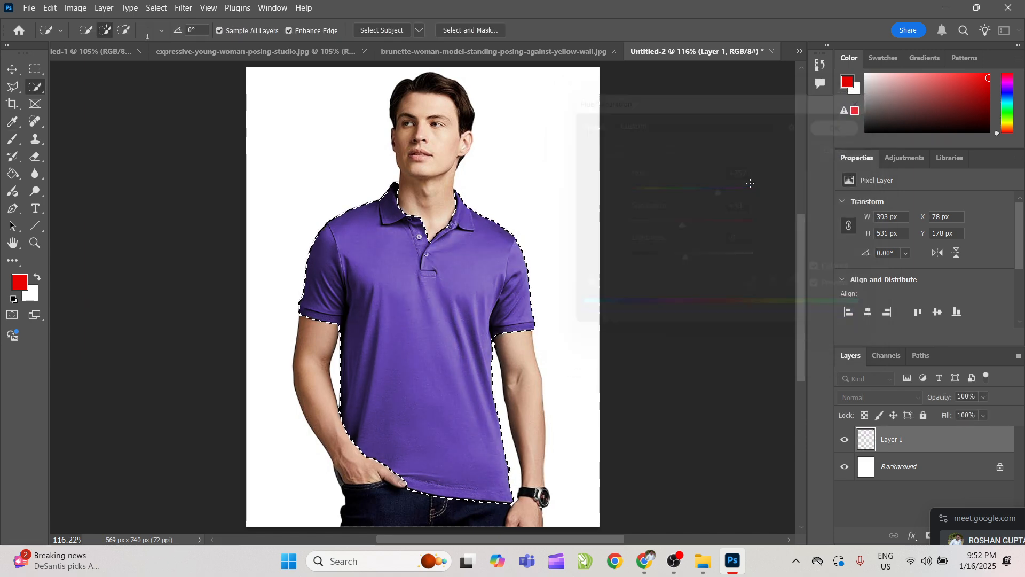
pyautogui.hotkey('ctrl', 'd')
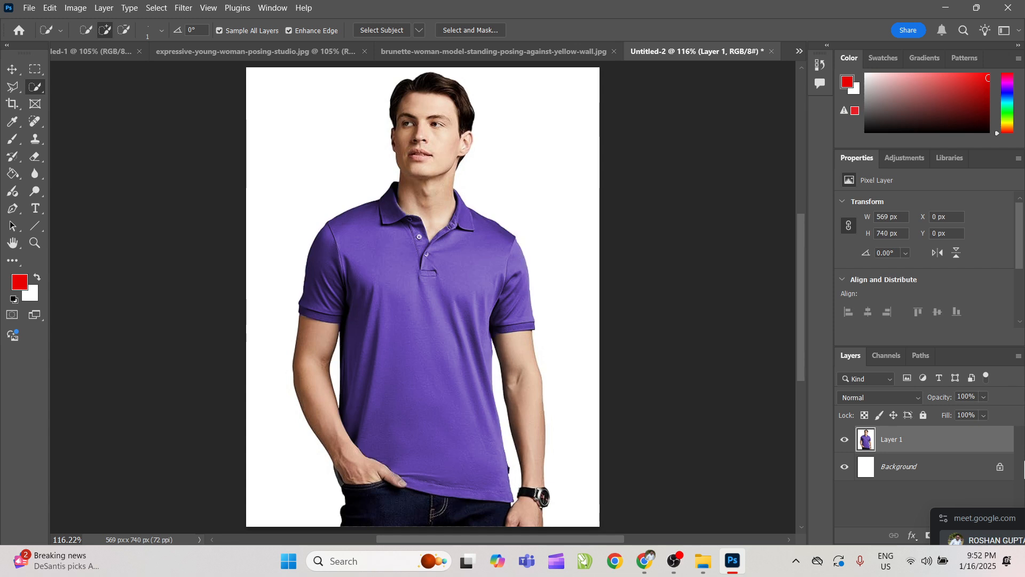
pyautogui.hotkey('ctrl', 'j')
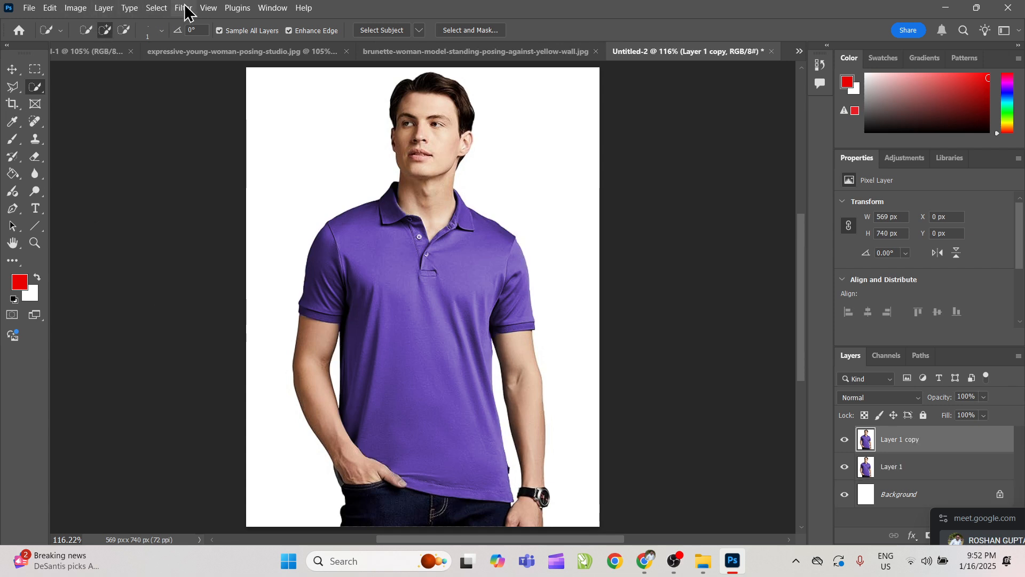
# Step: Reload the saved 'man selection tool' shirt selection via Load Selection
pyautogui.click(160, 8)
pyautogui.click(198, 286)
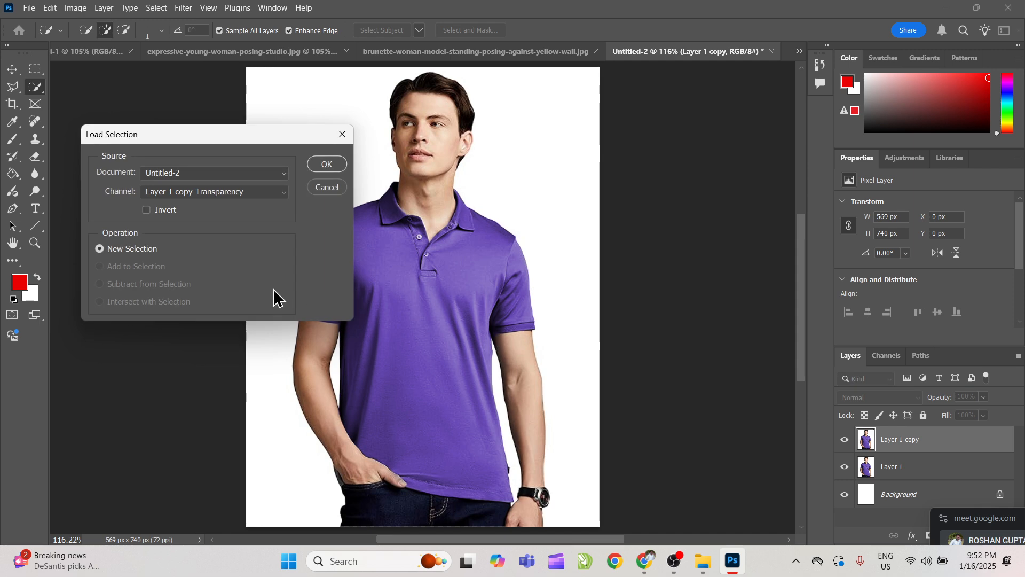
pyautogui.click(220, 191)
pyautogui.click(216, 229)
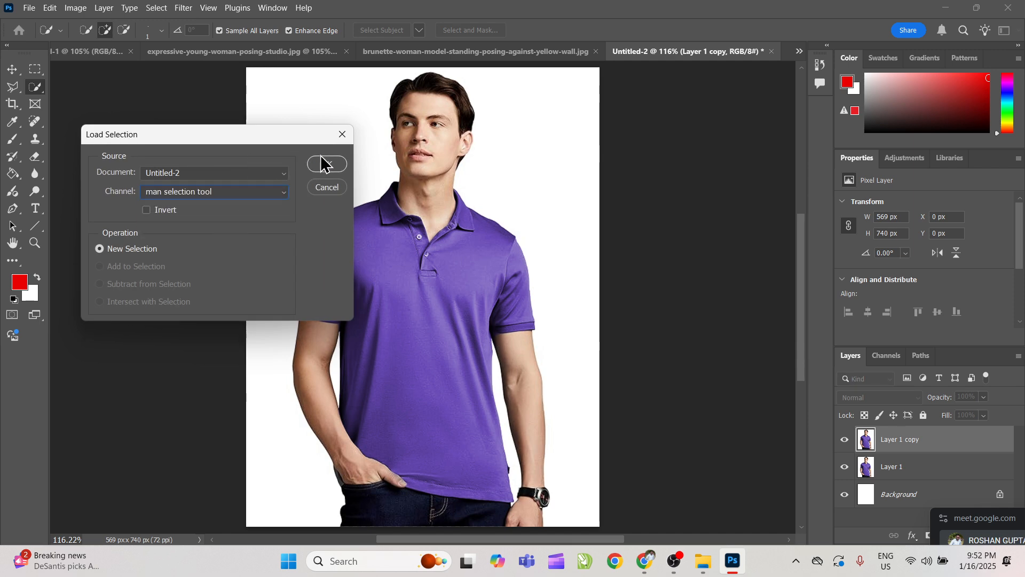
pyautogui.click(323, 161)
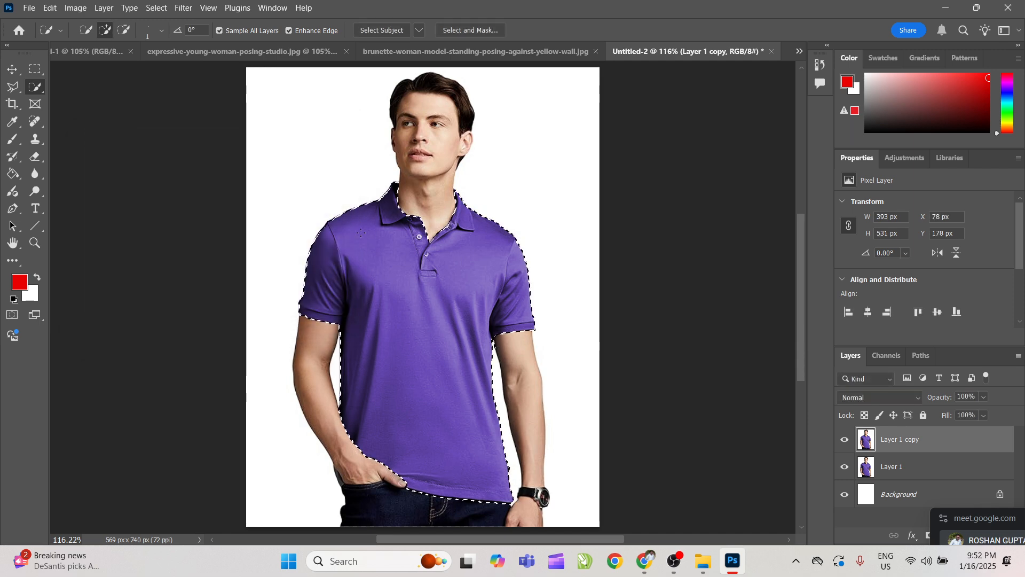
# Step: Make the shirt dark charcoal (Hue -95, Saturation -92, Lightness -51), deselect, and duplicate the layer
pyautogui.click(76, 8)
pyautogui.moveTo(108, 42)
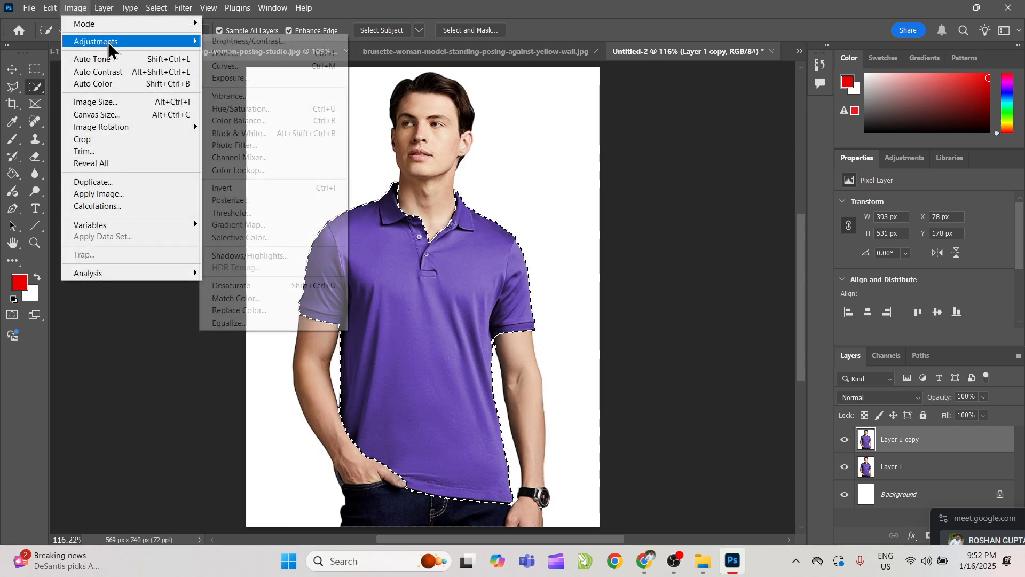
pyautogui.click(246, 109)
pyautogui.moveTo(689, 192); pyautogui.dragTo(632, 227)
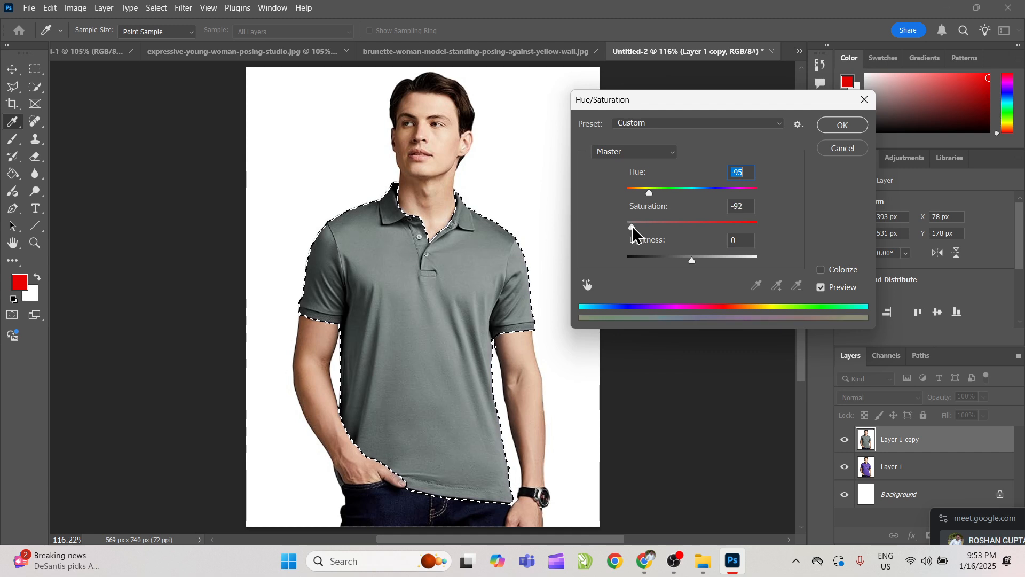
pyautogui.moveTo(664, 260); pyautogui.dragTo(660, 265)
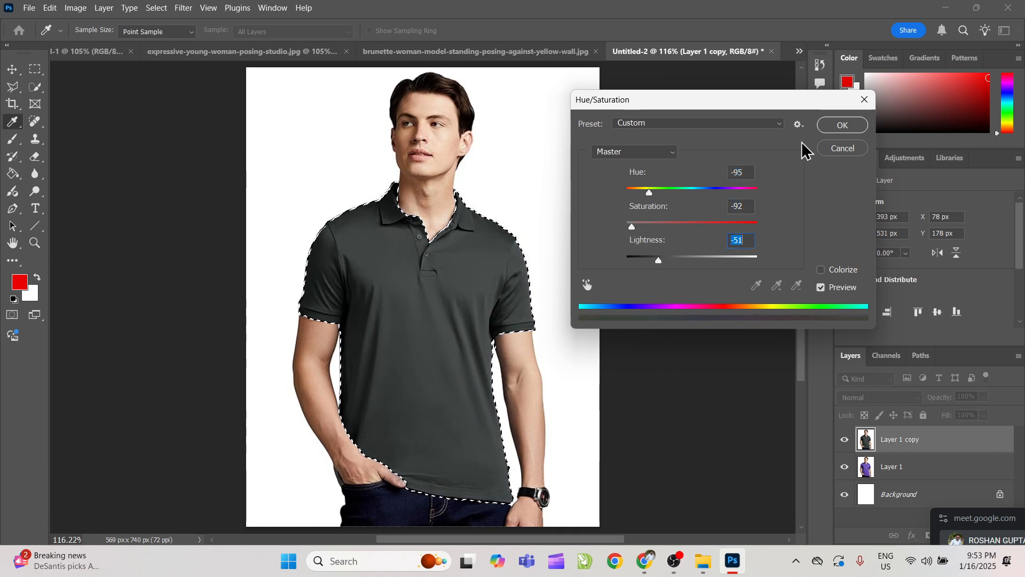
pyautogui.click(836, 128)
pyautogui.press('w')
pyautogui.hotkey('ctrl', 'd')
pyautogui.hotkey('ctrl', 'j')
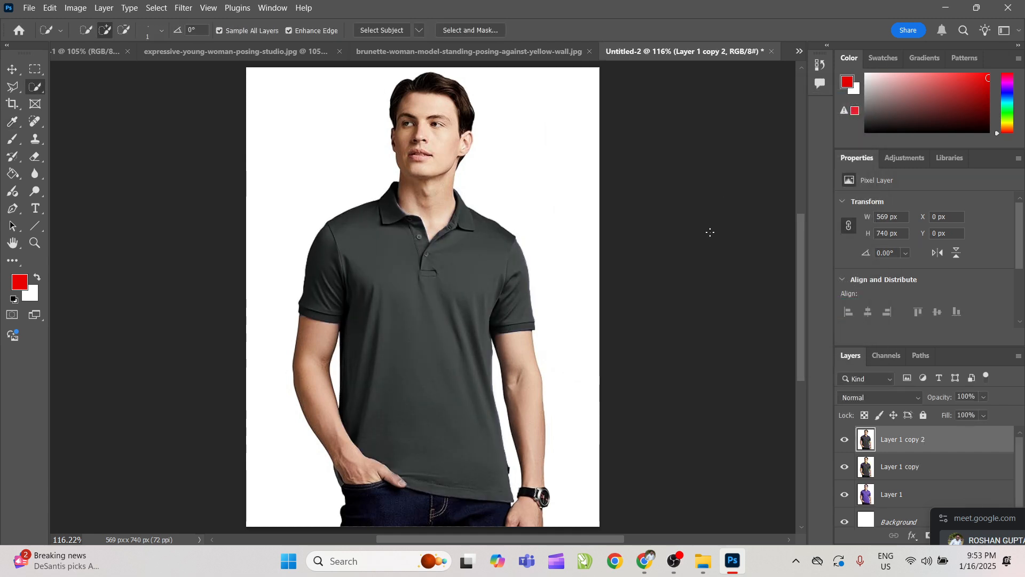
# Step: Reload the saved shirt selection channel on Layer 1 copy 2
pyautogui.click(157, 7)
pyautogui.click(178, 281)
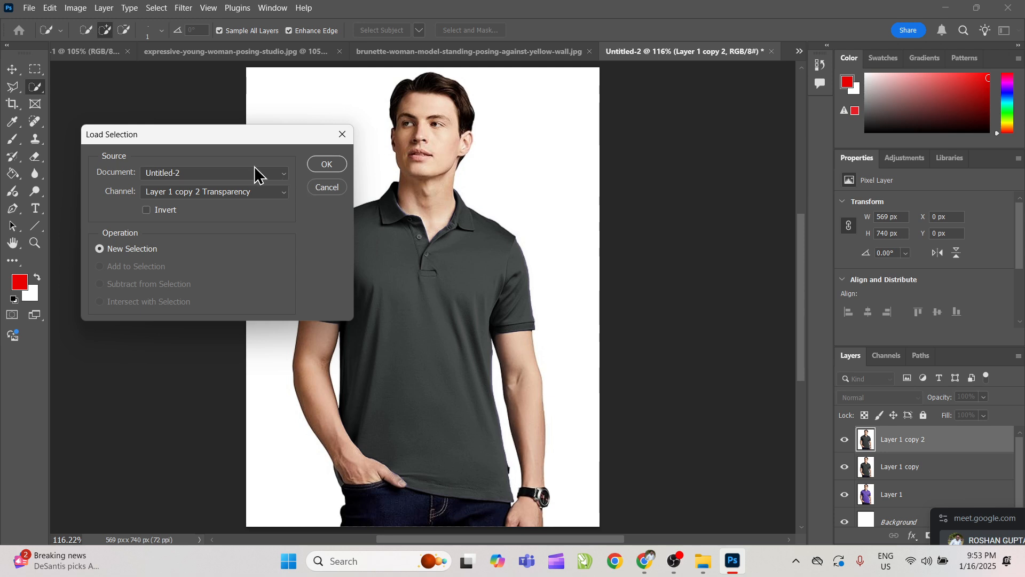
pyautogui.click(251, 192)
pyautogui.click(236, 229)
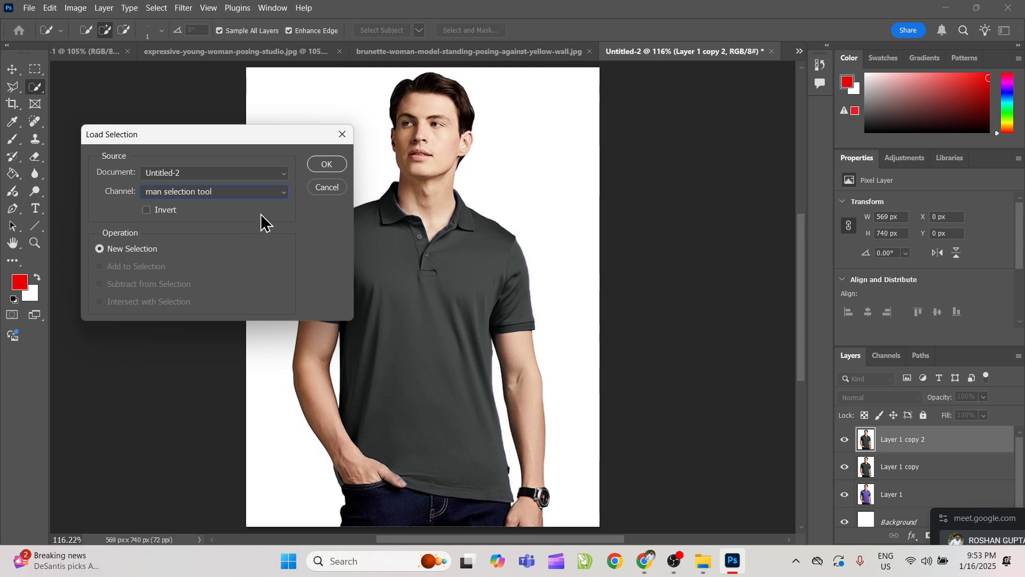
pyautogui.click(327, 164)
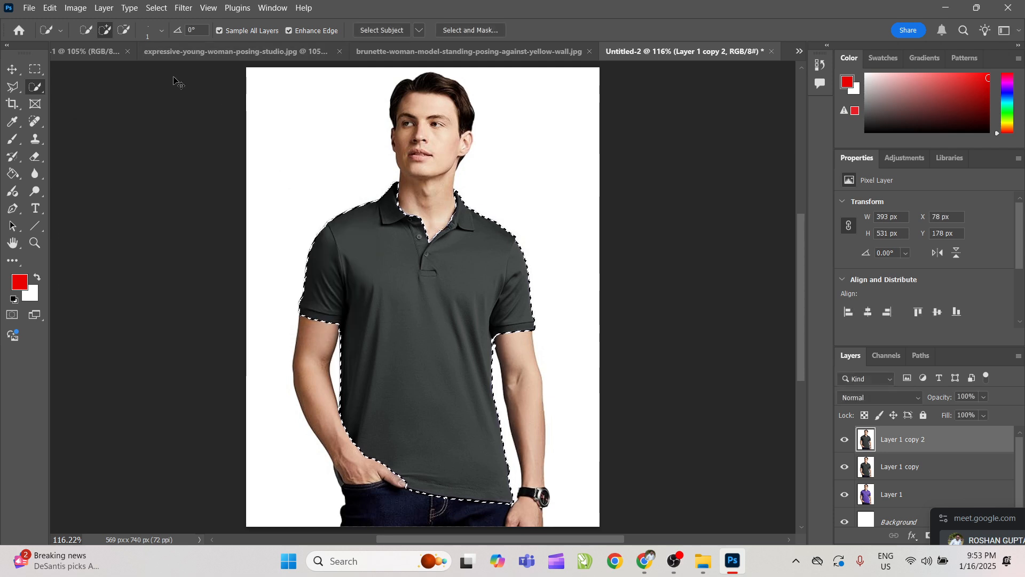
# Step: Preview the shirt colorized maroon with Saturation +57 and Lightness -2
pyautogui.hotkey('ctrl', 'u')
pyautogui.moveTo(692, 190); pyautogui.dragTo(648, 192)
pyautogui.click(821, 269)
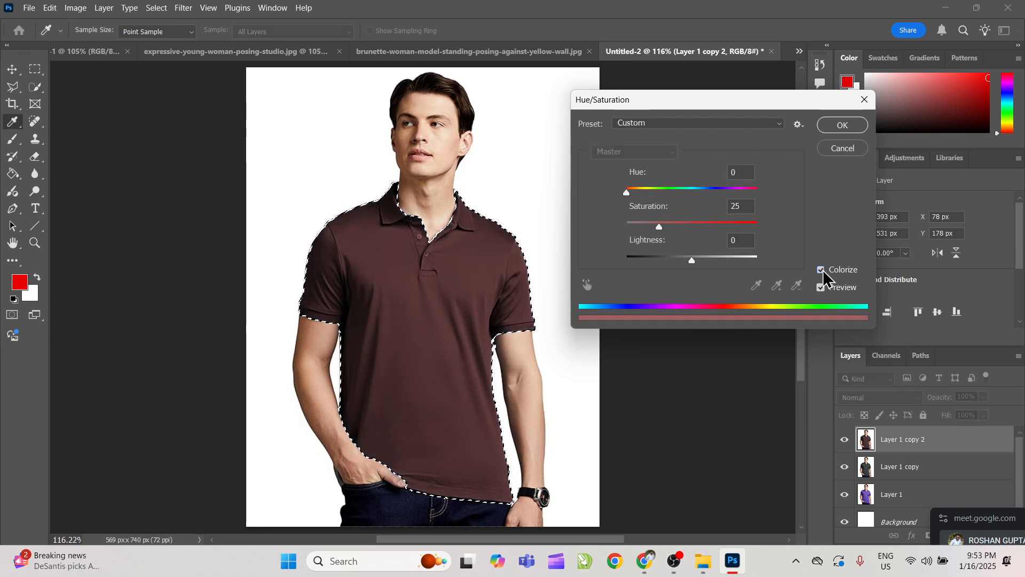
pyautogui.moveTo(661, 229); pyautogui.dragTo(692, 271)
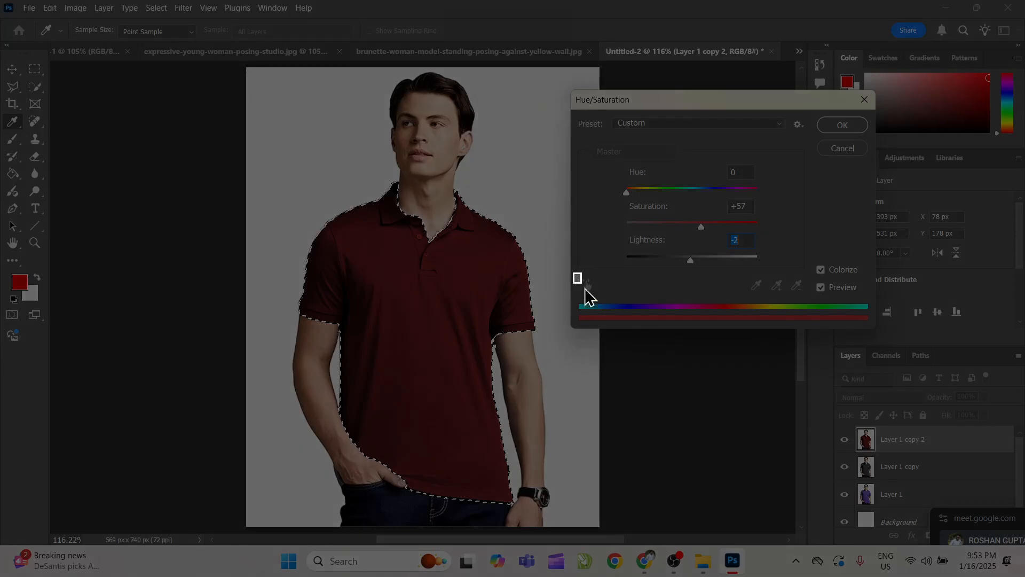
pyautogui.moveTo(586, 293); pyautogui.dragTo(862, 333)
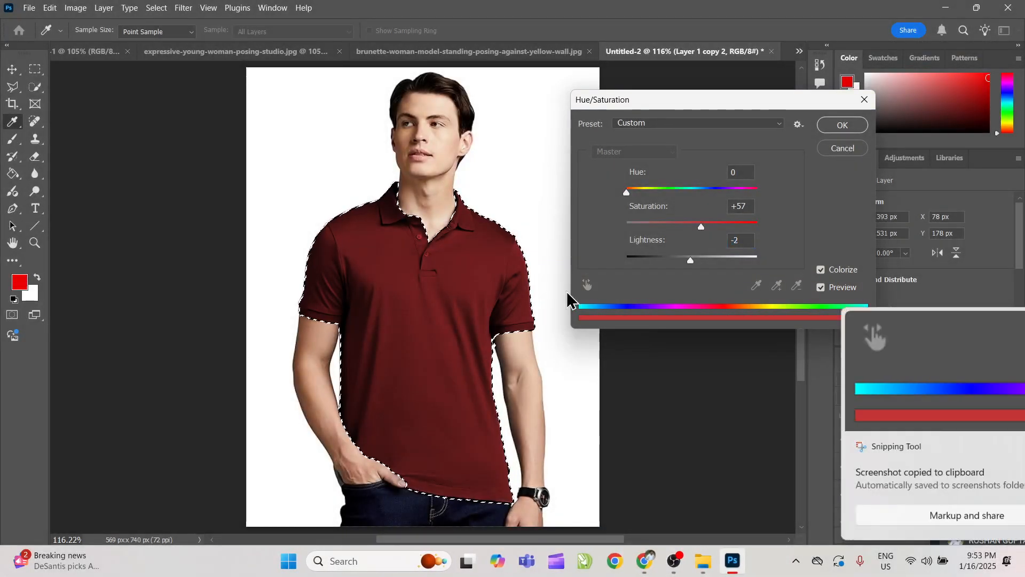
pyautogui.click(996, 448)
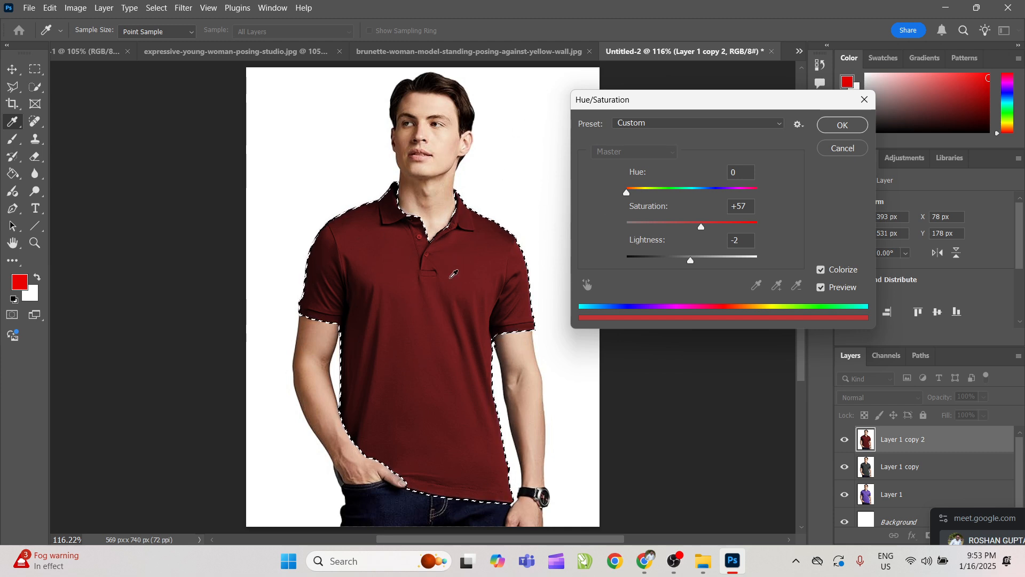
# Step: Try the Red Boost preset and toggle the on-image adjustment tool on and off
pyautogui.click(658, 124)
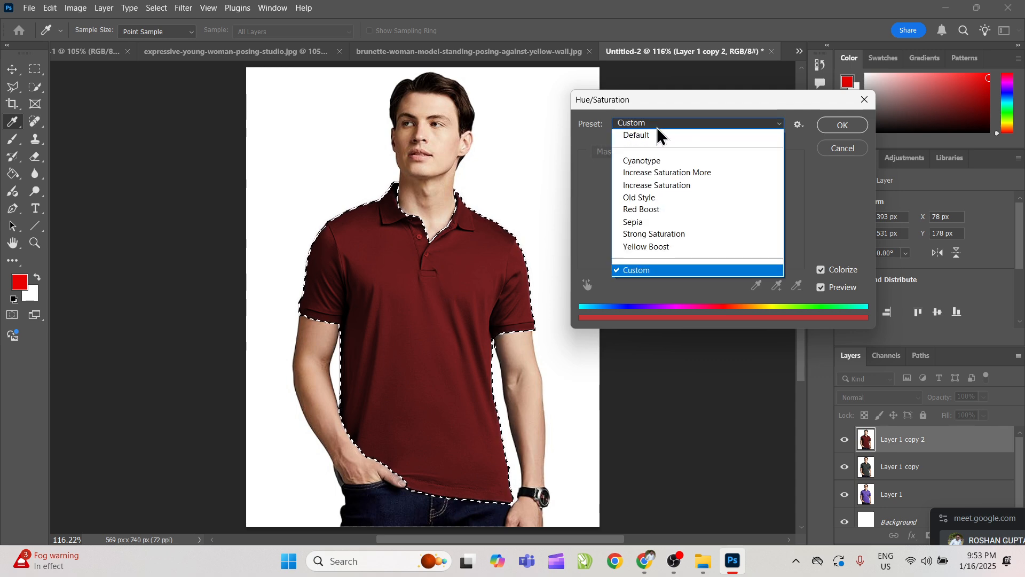
pyautogui.click(656, 212)
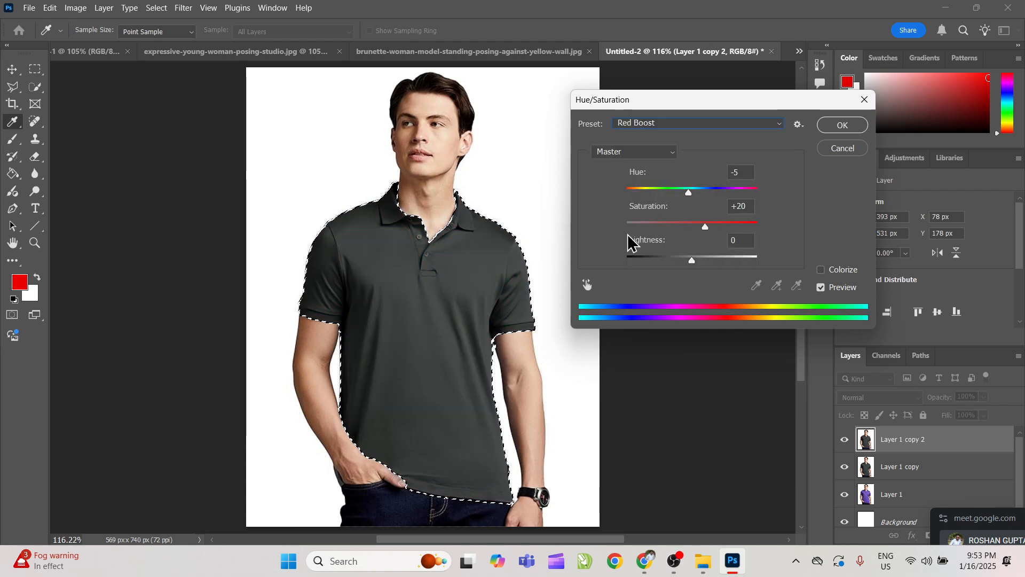
pyautogui.click(588, 284)
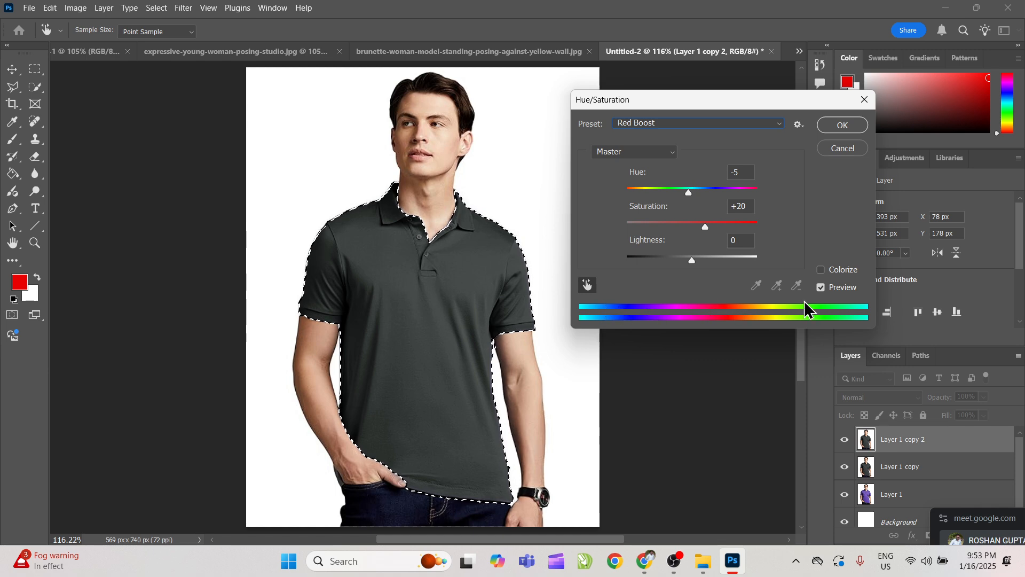
pyautogui.click(587, 284)
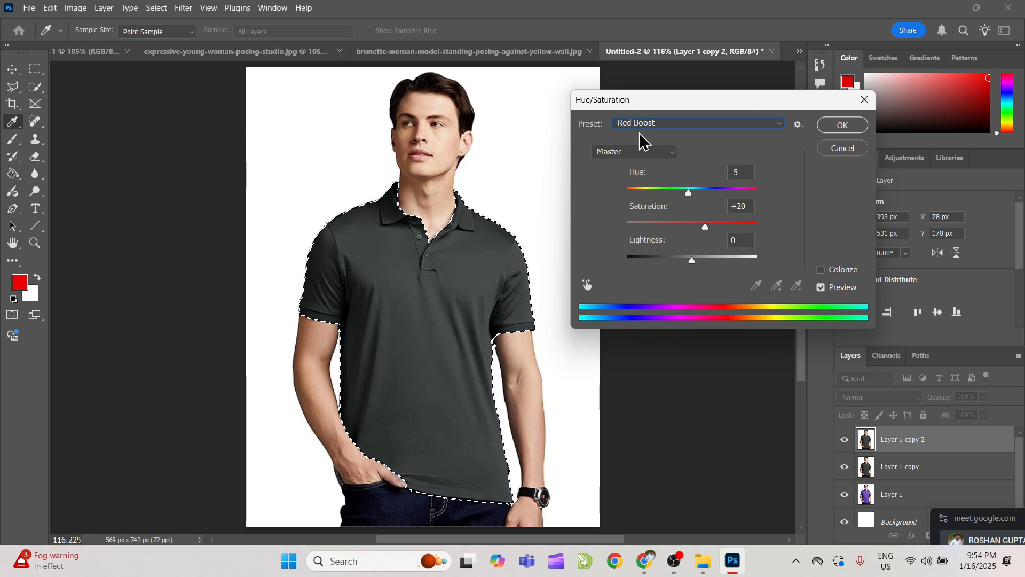
# Step: Limit the edit to the Reds range and drag the colour-range sliders toward blues
pyautogui.click(645, 153)
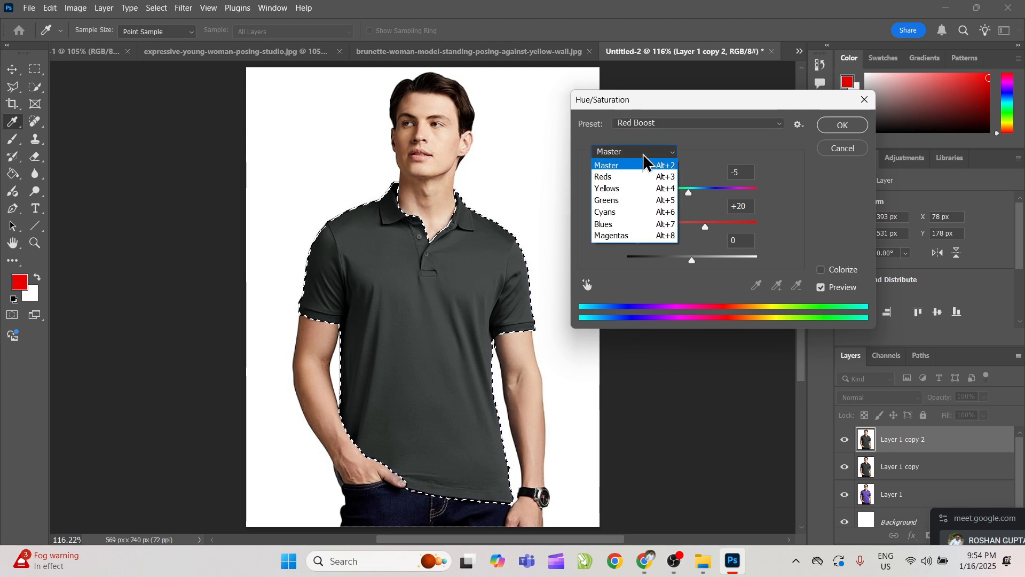
pyautogui.click(622, 176)
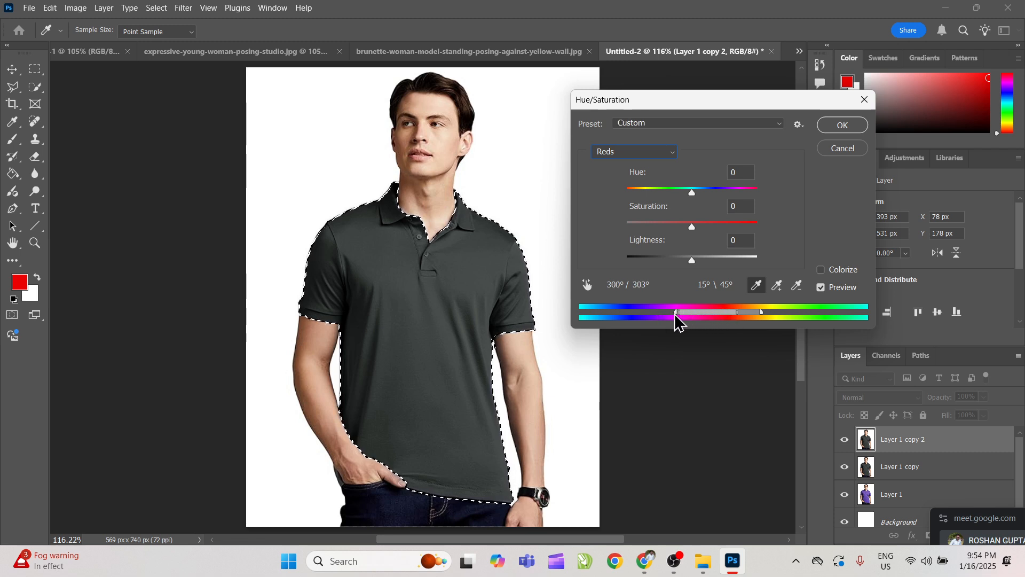
pyautogui.moveTo(676, 315); pyautogui.dragTo(861, 325)
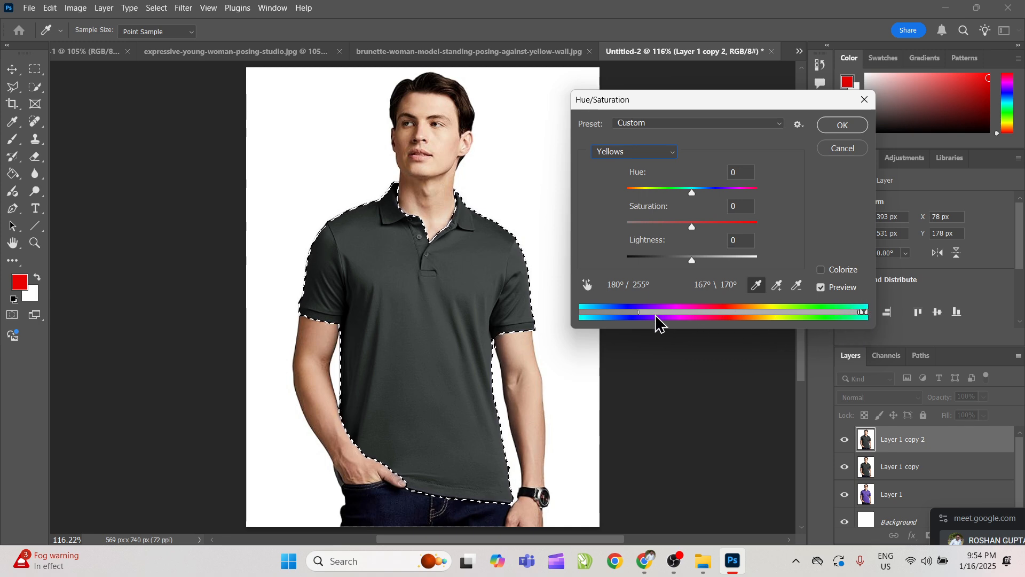
pyautogui.moveTo(662, 320); pyautogui.dragTo(689, 320)
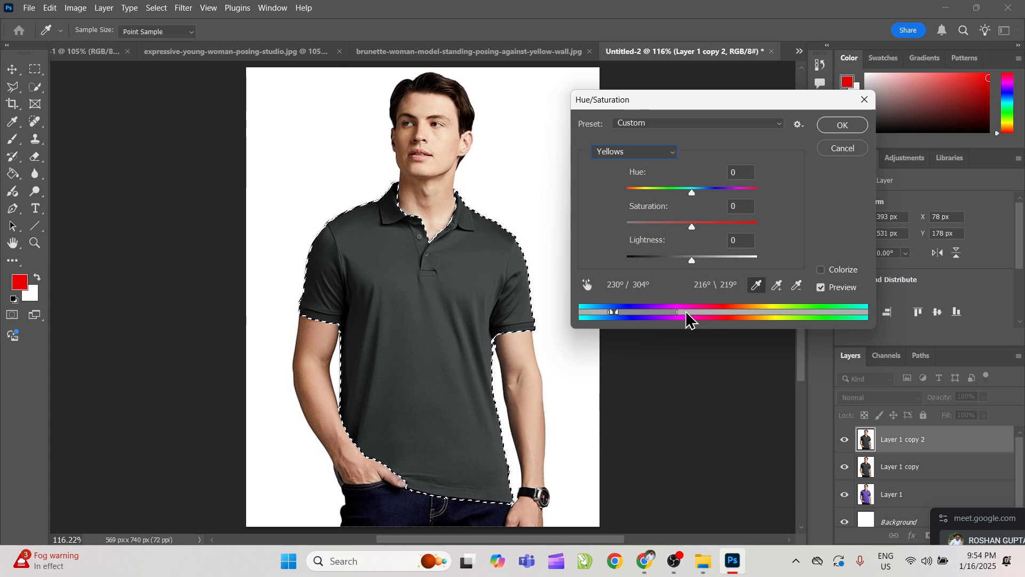
pyautogui.click(664, 122)
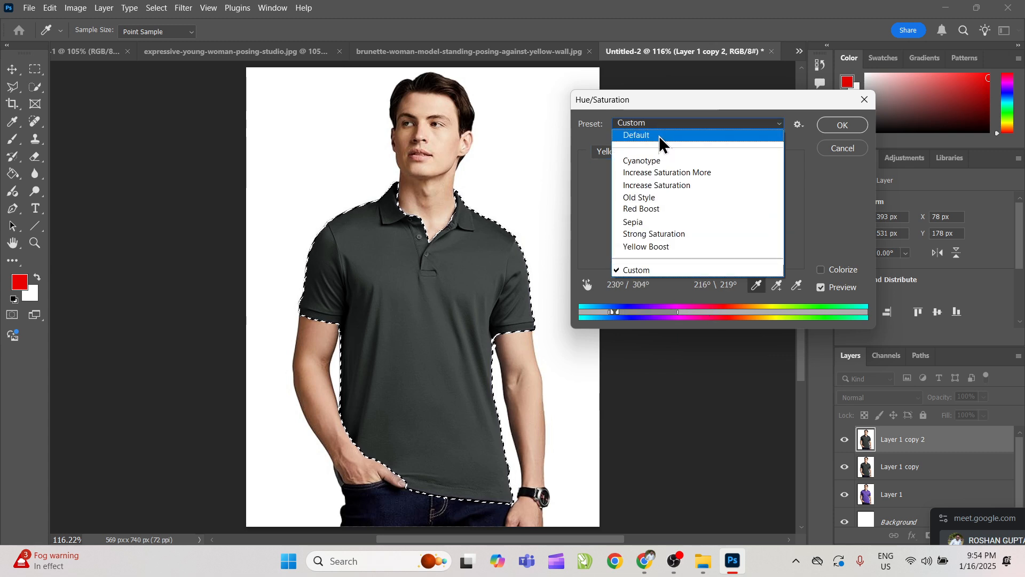
# Step: Reset to Default and colorize the Master range olive green (Hue +86, Saturation +61, Lightness -9), then deselect
pyautogui.click(659, 136)
pyautogui.click(636, 154)
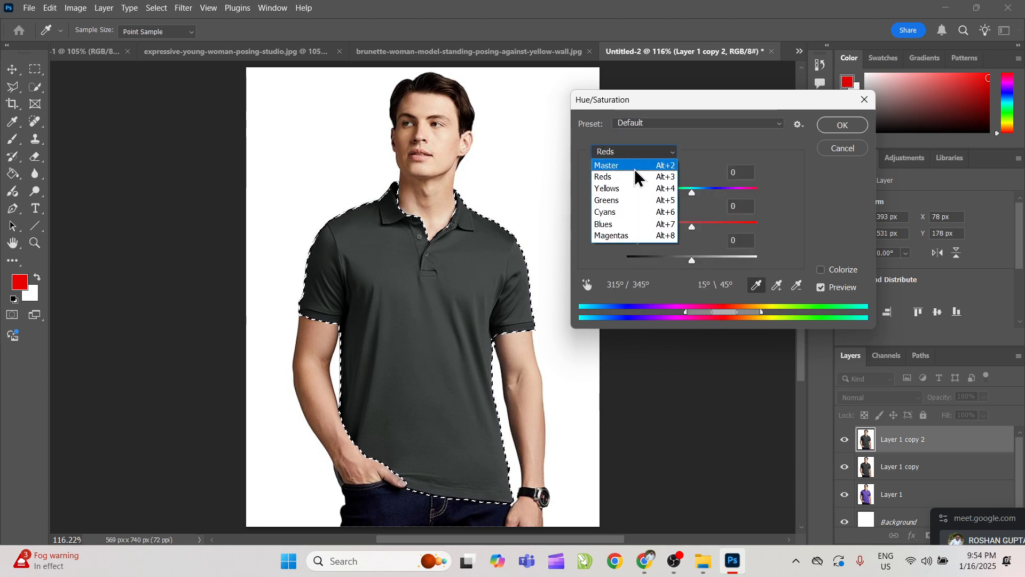
pyautogui.click(623, 170)
pyautogui.moveTo(672, 192); pyautogui.dragTo(652, 193)
pyautogui.click(821, 269)
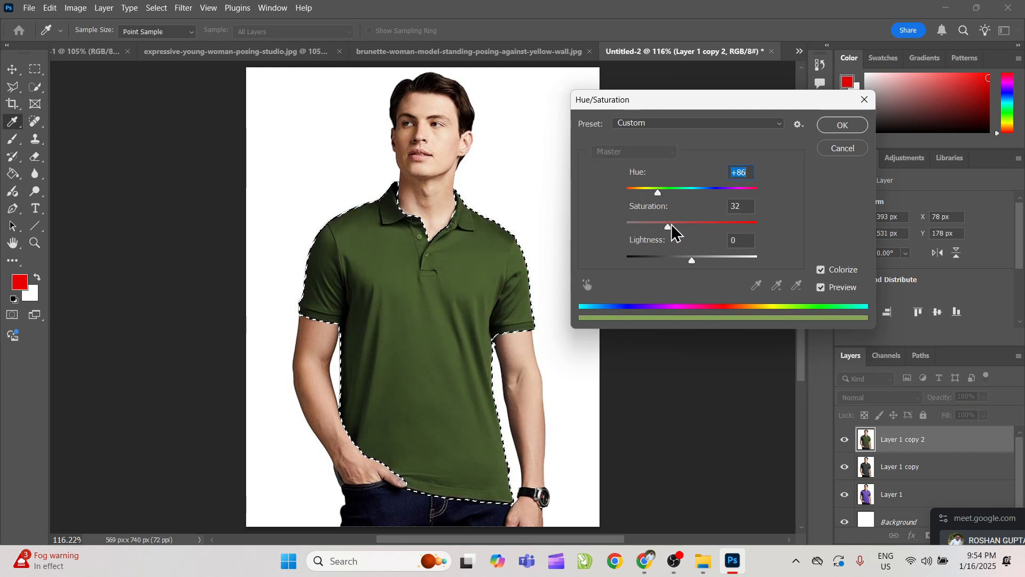
pyautogui.moveTo(673, 231); pyautogui.dragTo(687, 267)
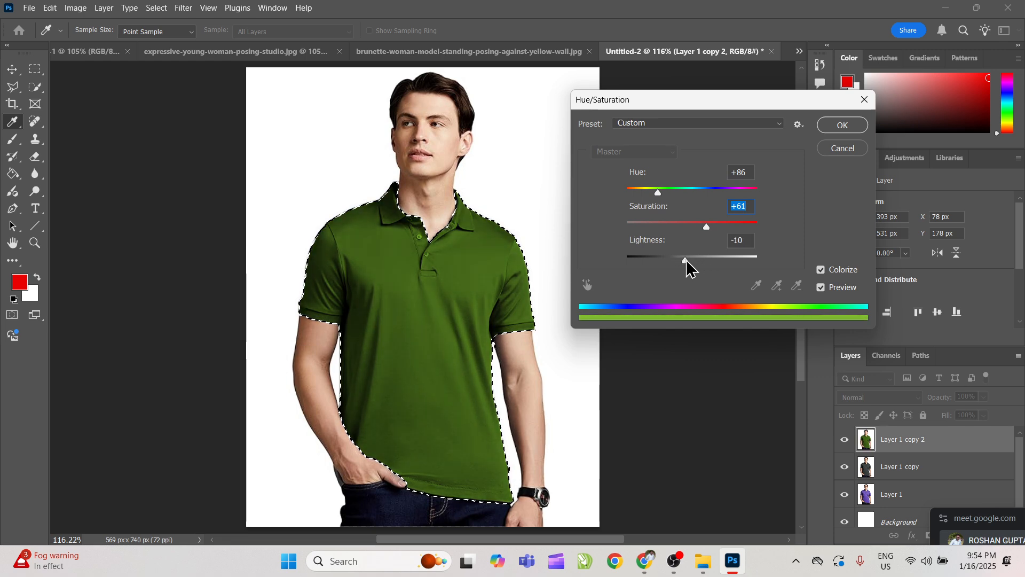
pyautogui.click(846, 128)
pyautogui.press('w')
pyautogui.hotkey('ctrl', 'd')
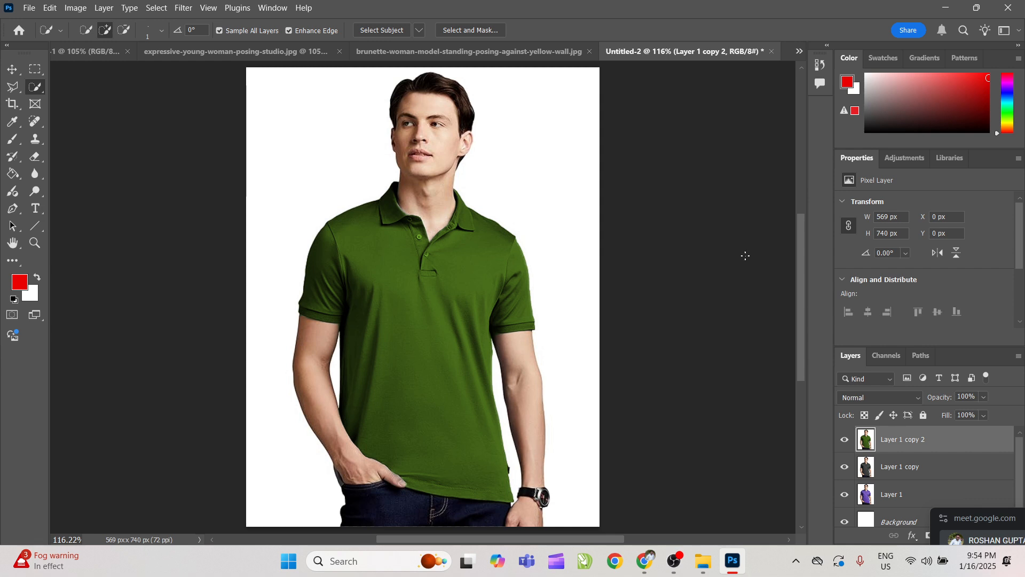
# Step: Hide the green and charcoal shirt layers, leaving only the purple Layer 1 visible
pyautogui.click(844, 435)
pyautogui.click(852, 466)
pyautogui.click(844, 491)
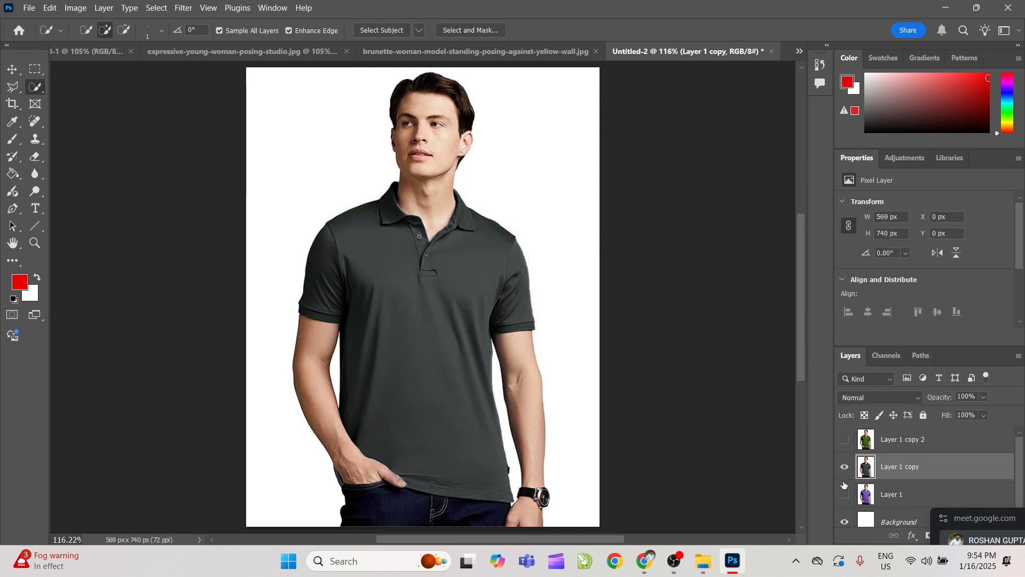
pyautogui.click(850, 467)
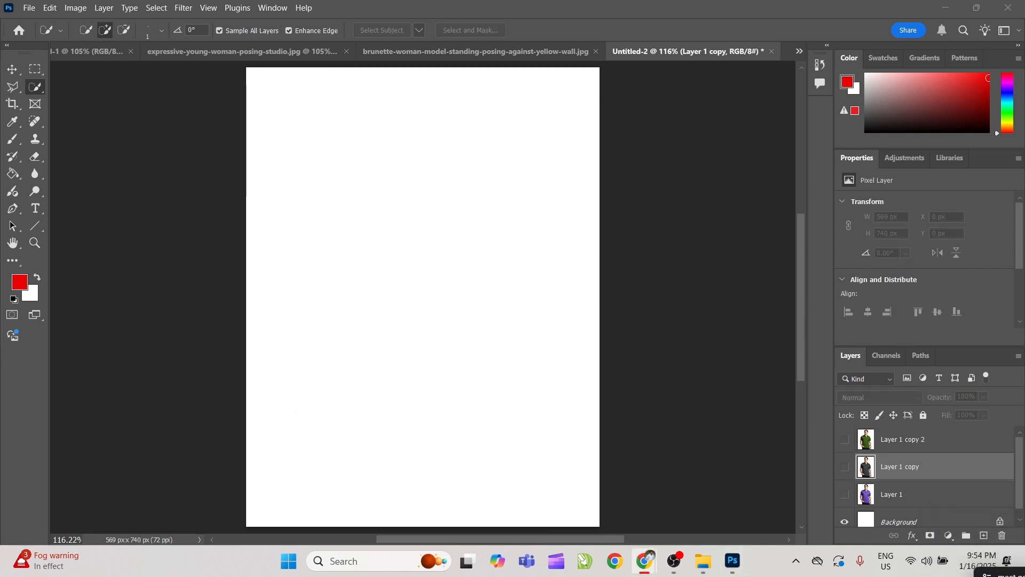
pyautogui.click(889, 494)
pyautogui.click(844, 494)
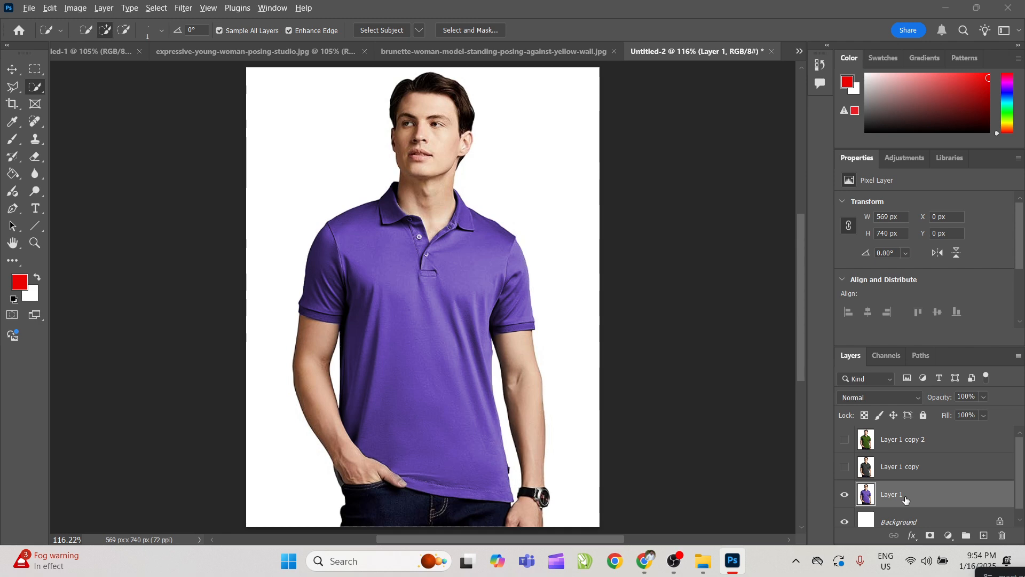
# Step: View the original grey shirt photo in the browser for comparison, then return to Photoshop
pyautogui.hotkey('alt', 'Tab')
pyautogui.click(613, 264)
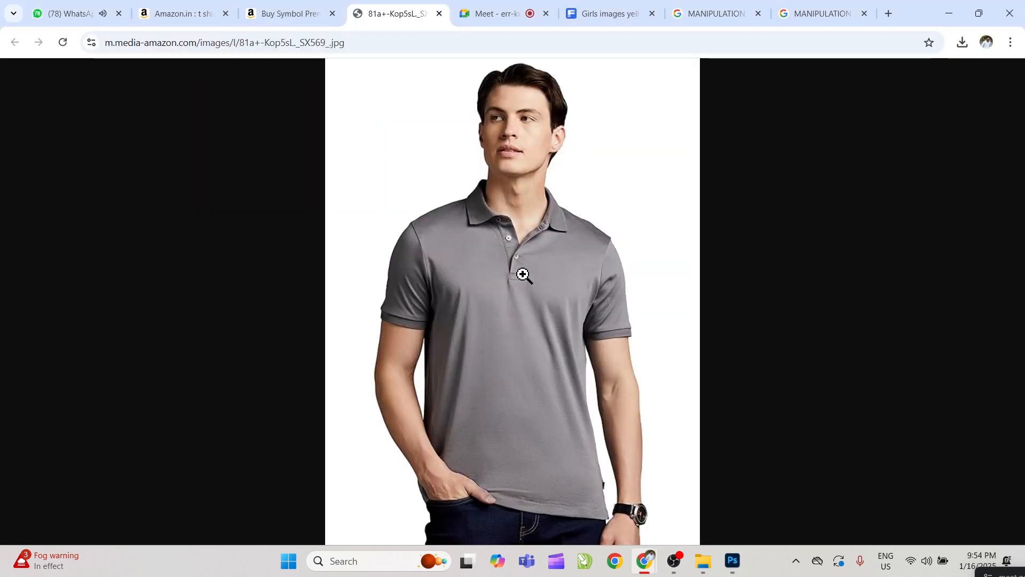
pyautogui.click(523, 275)
pyautogui.click(531, 293)
pyautogui.hotkey('alt', 'Tab')
pyautogui.click(533, 297)
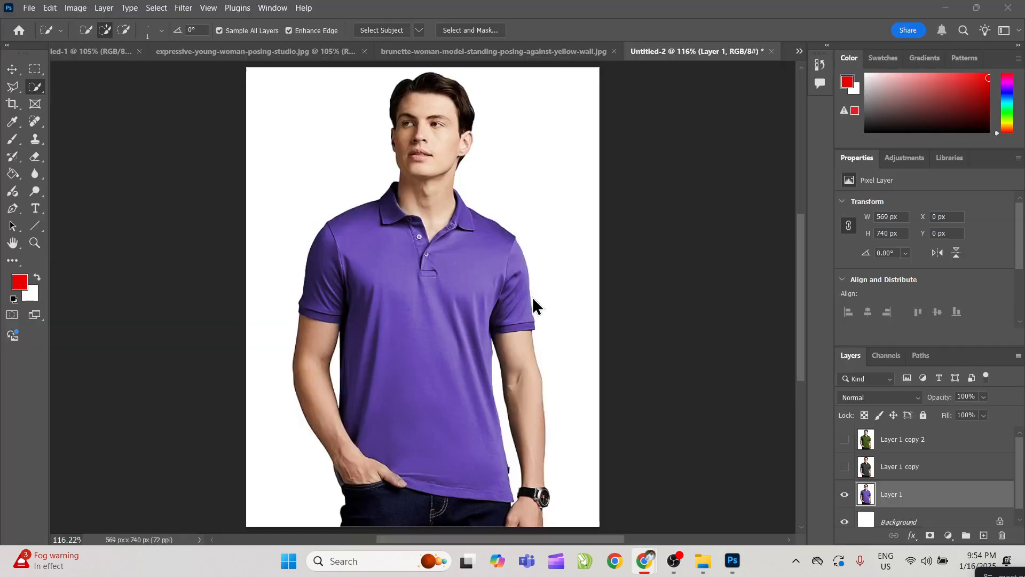
# Step: Show the purple, charcoal and green shirt layers again and select each layer in turn
pyautogui.click(848, 496)
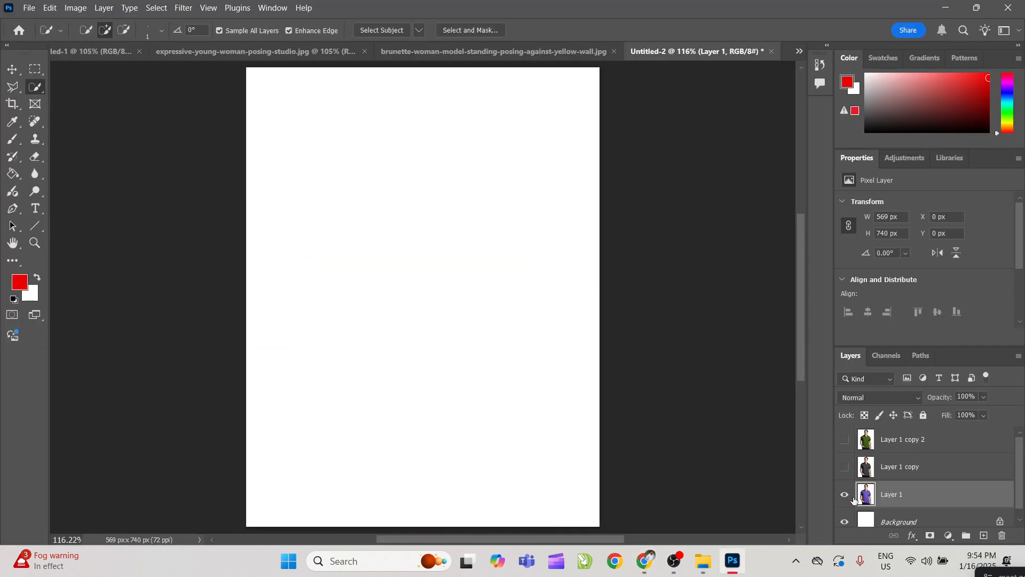
pyautogui.click(848, 495)
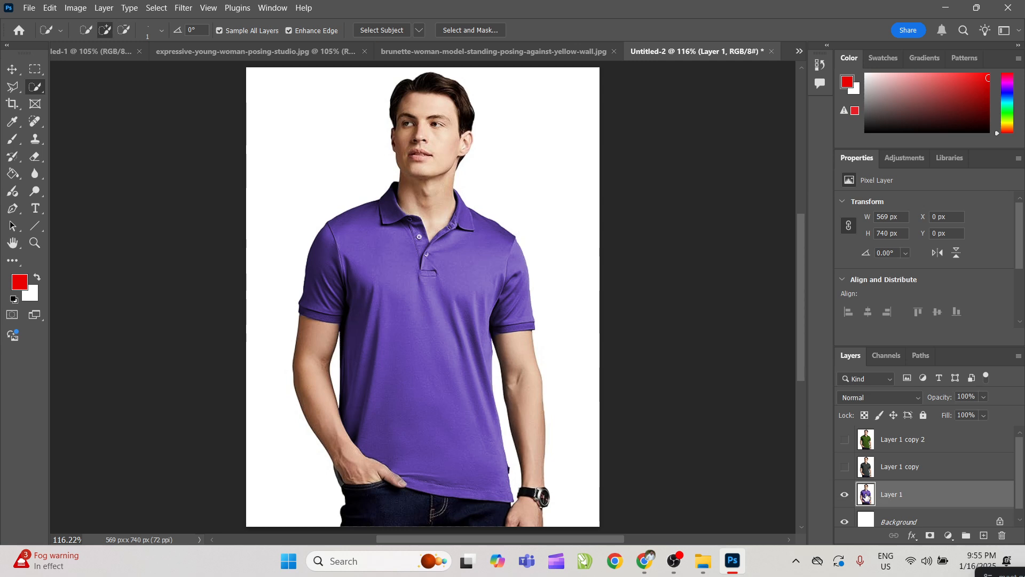
pyautogui.click(845, 467)
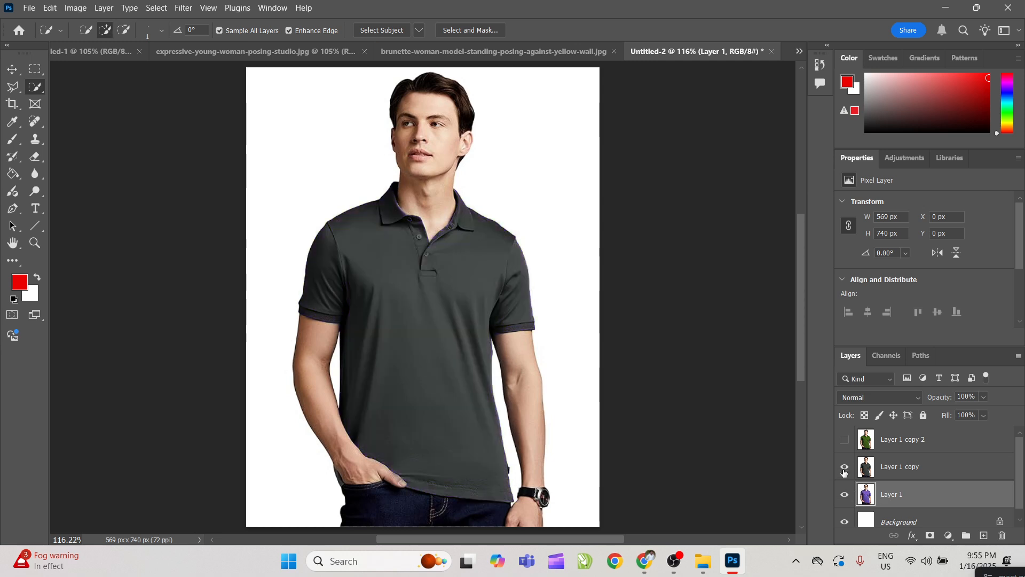
pyautogui.click(845, 441)
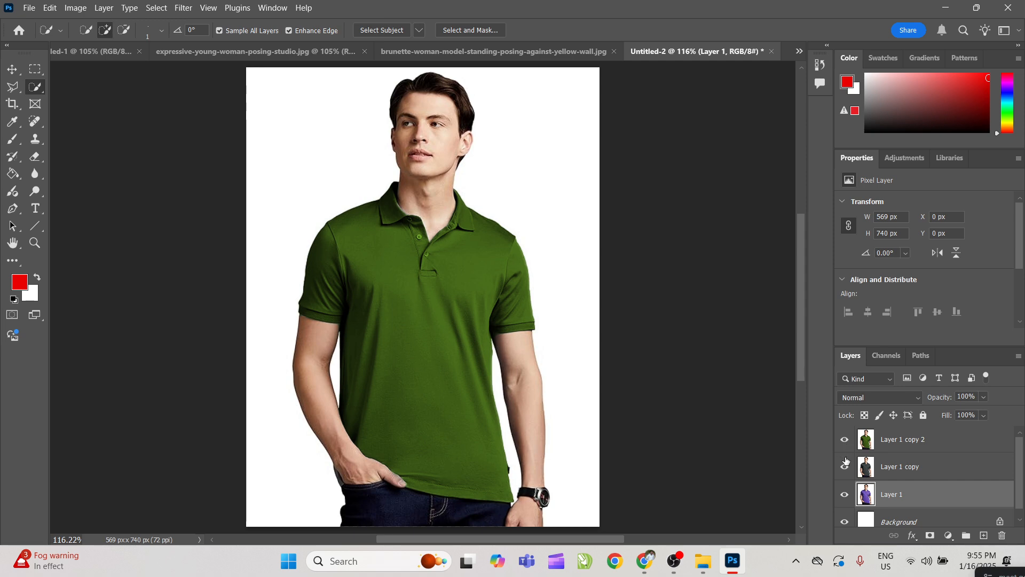
pyautogui.click(919, 468)
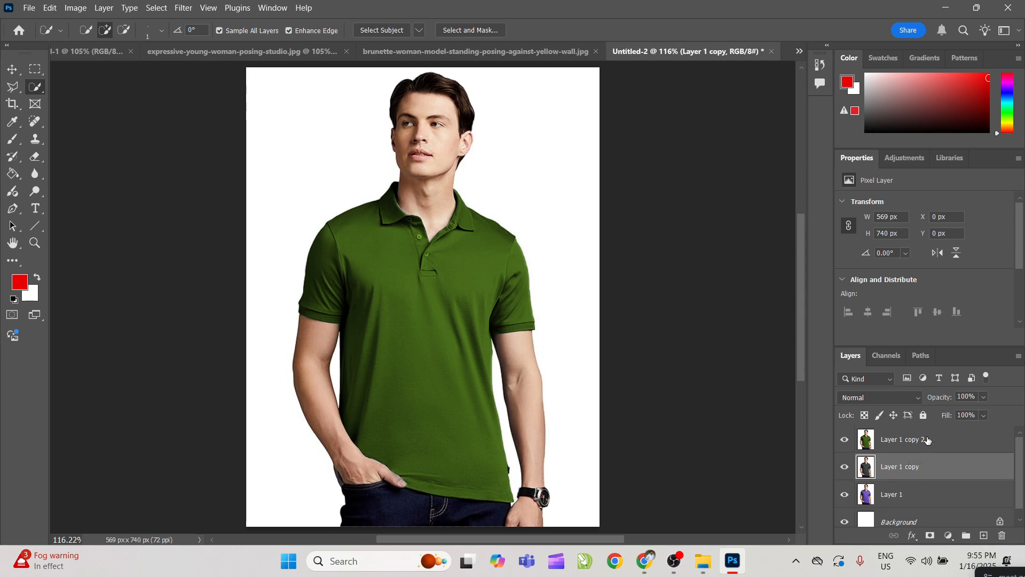
pyautogui.click(927, 441)
pyautogui.click(930, 470)
pyautogui.click(929, 497)
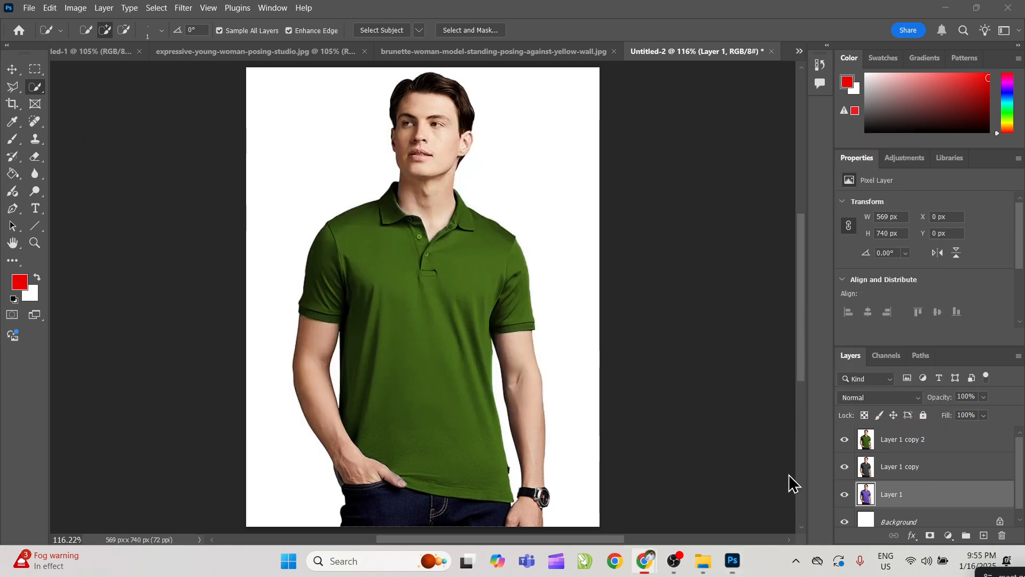
pyautogui.hotkey('alt', 'Tab')
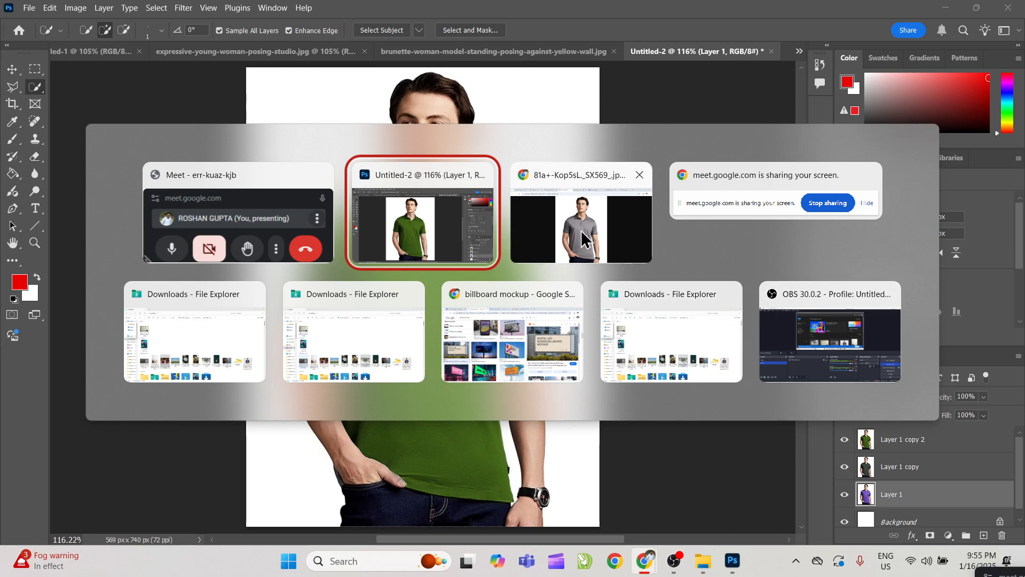
# Step: Leave the call from the Google Meet tab in Chrome and bring up OBS Studio
pyautogui.click(617, 231)
pyautogui.click(496, 13)
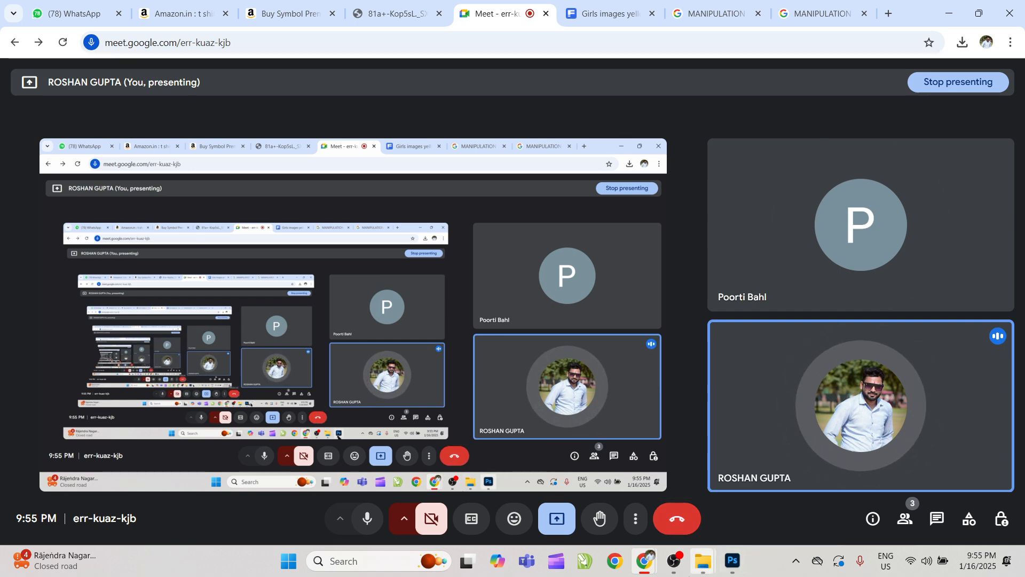
pyautogui.moveTo(674, 561)
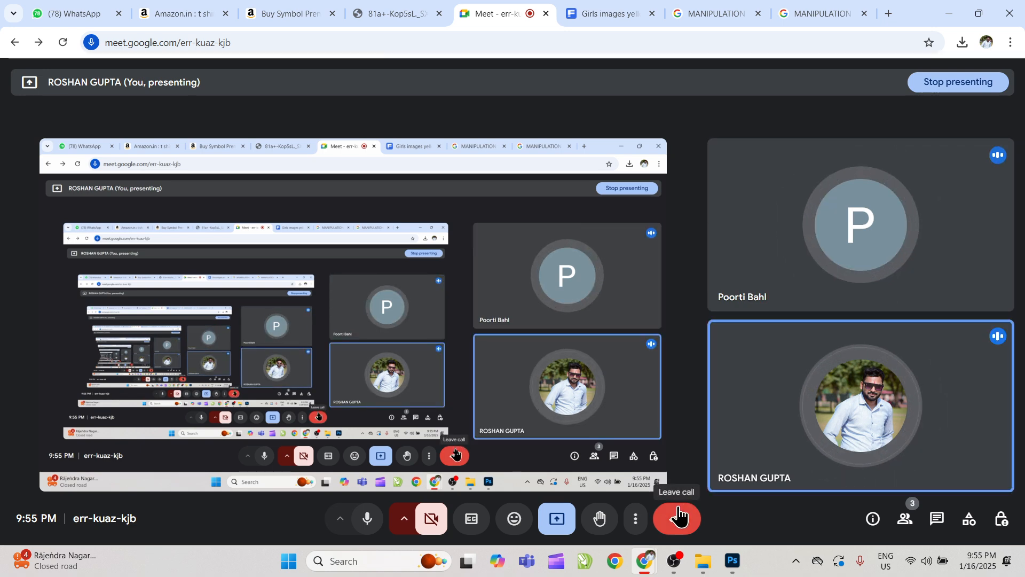
pyautogui.click(678, 516)
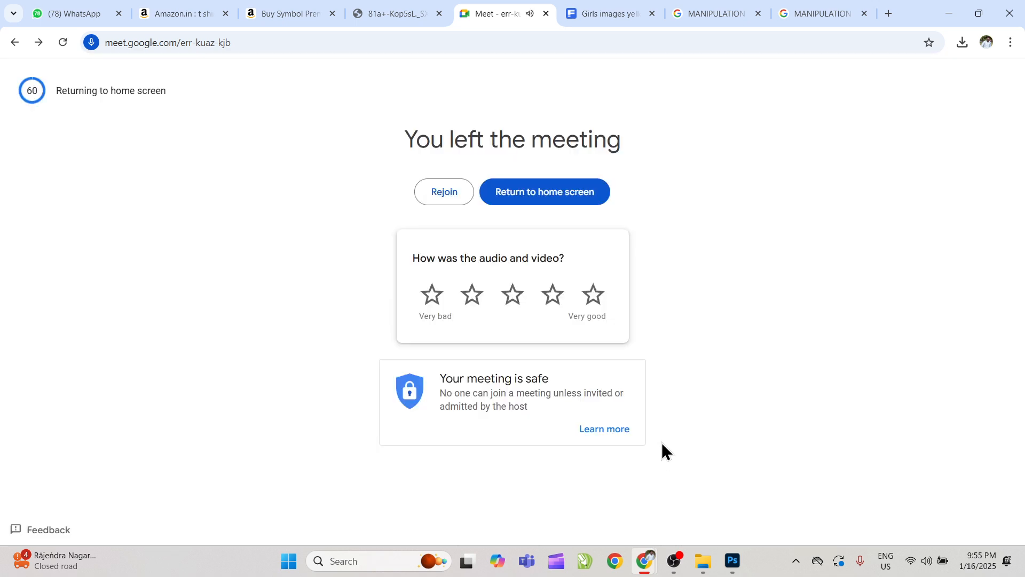
pyautogui.click(674, 561)
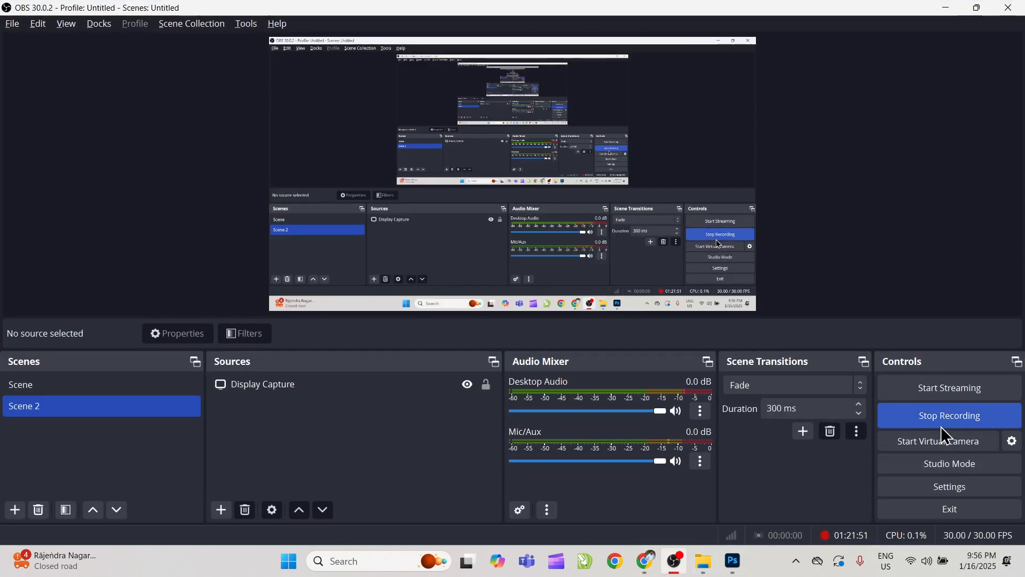